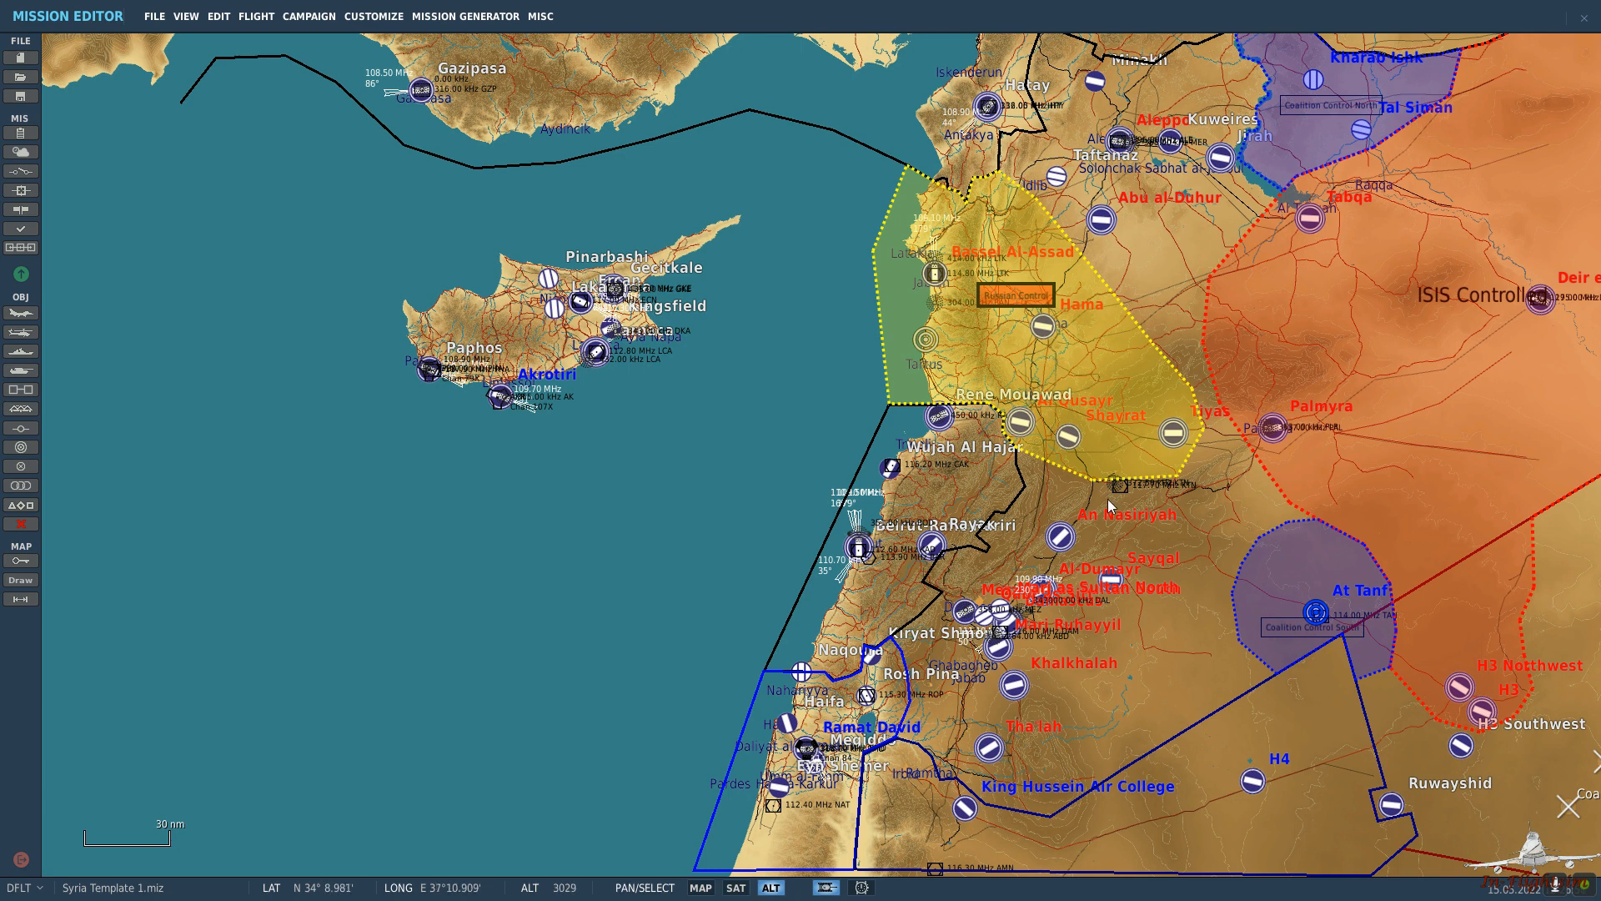
# Examine the Akrotiri airbase on Cyprus and its G-row parking stands on the map.
pyautogui.moveTo(1161, 576); pyautogui.dragTo(1083, 524)
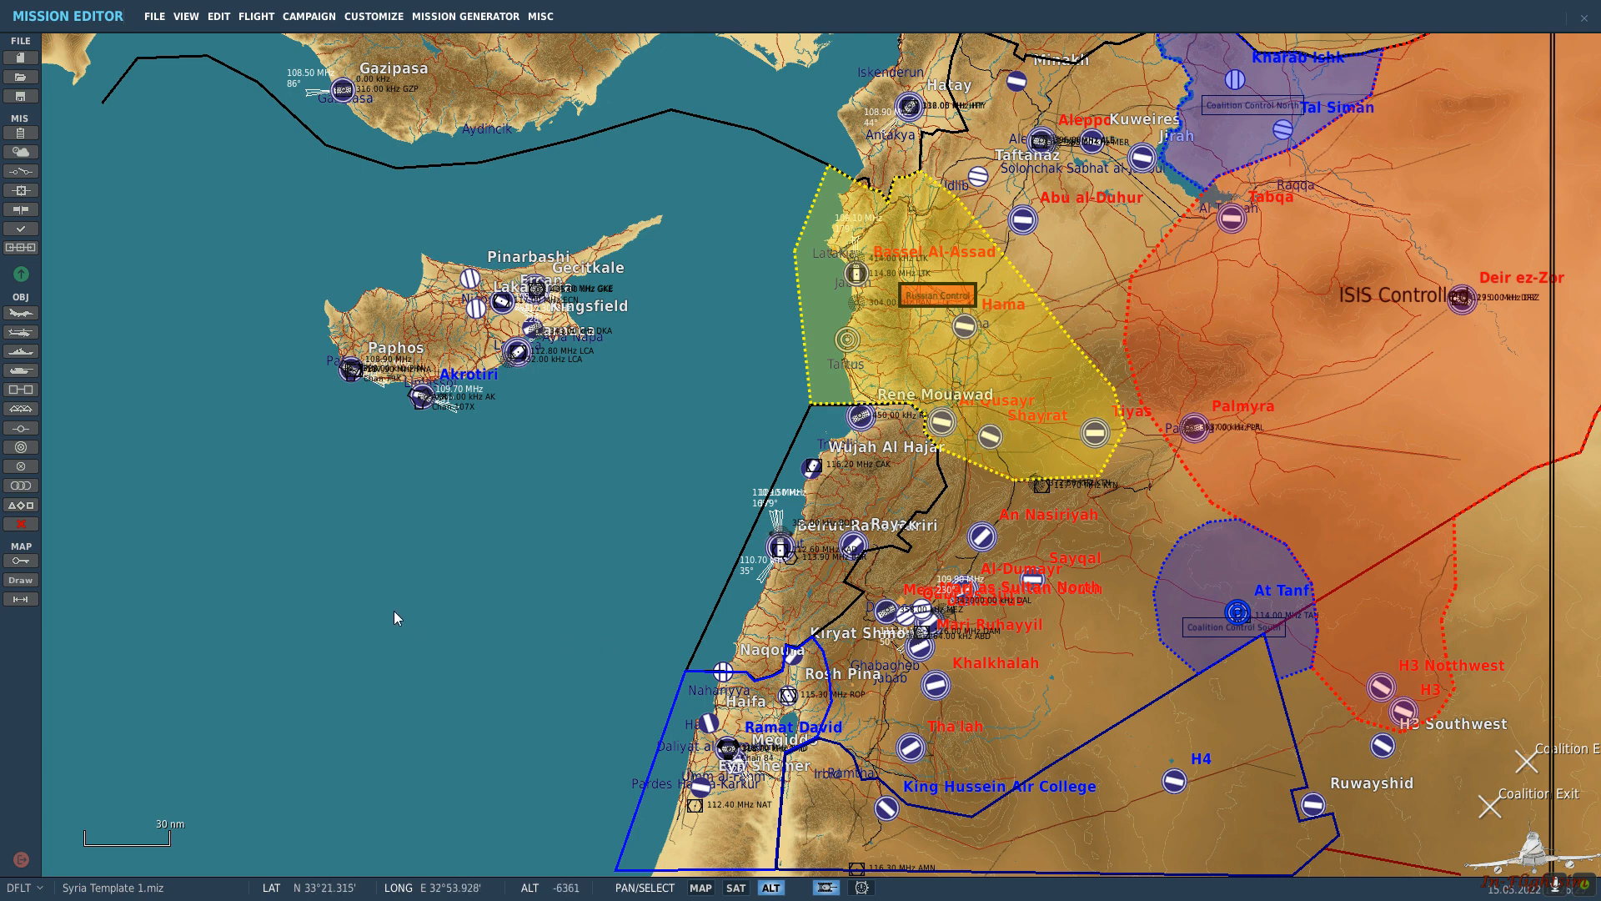
pyautogui.scroll(10, 528, 558)
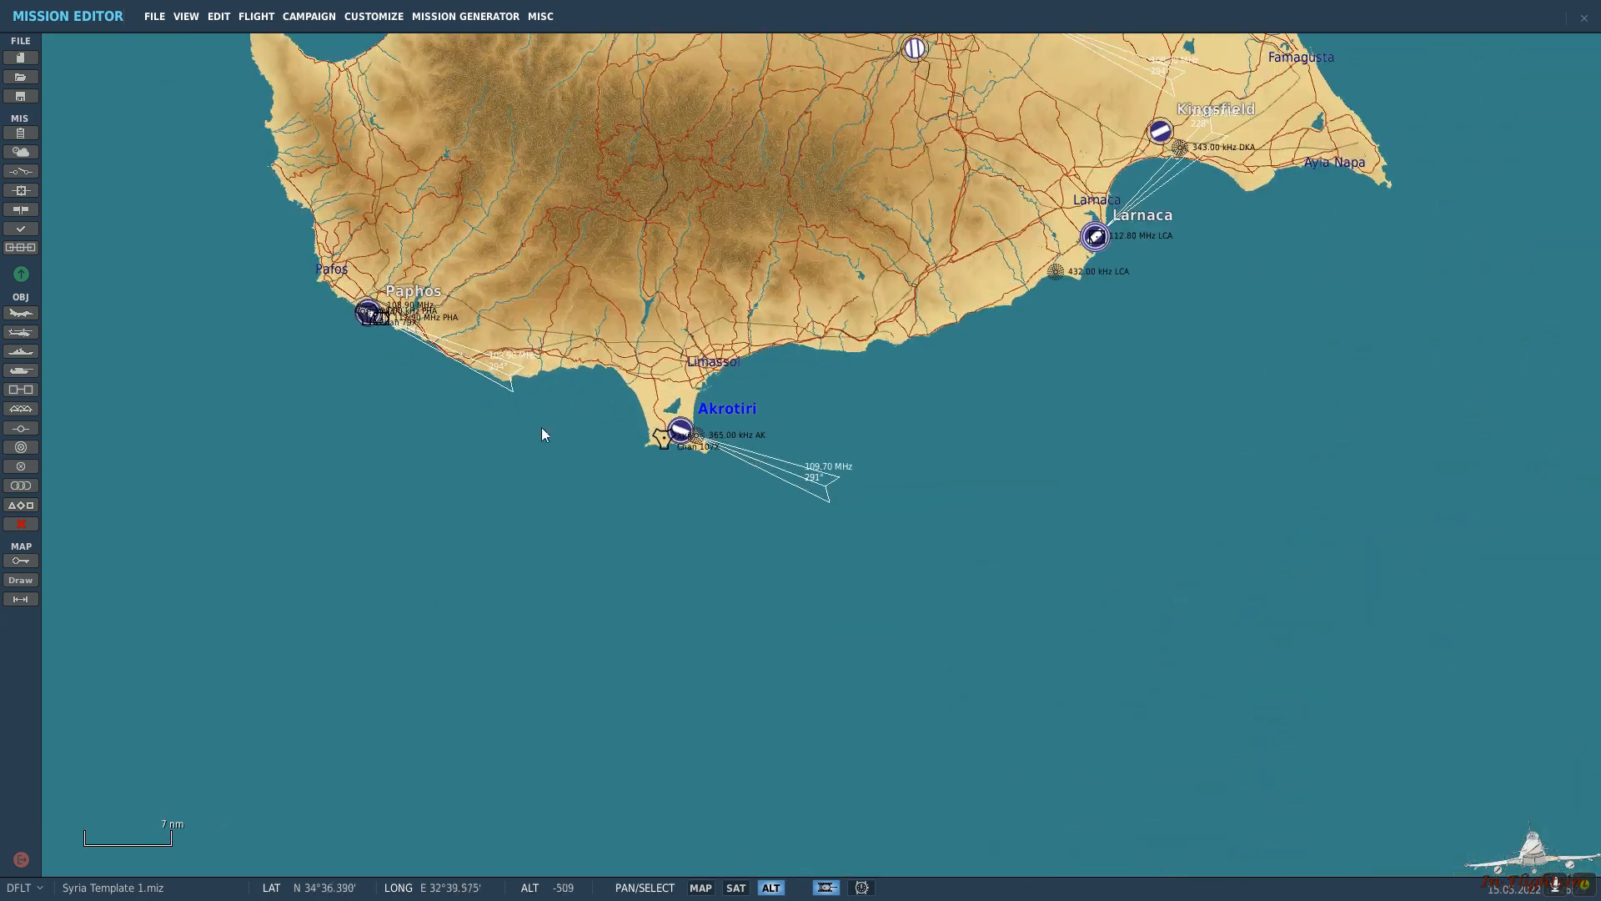
pyautogui.scroll(8, 767, 431)
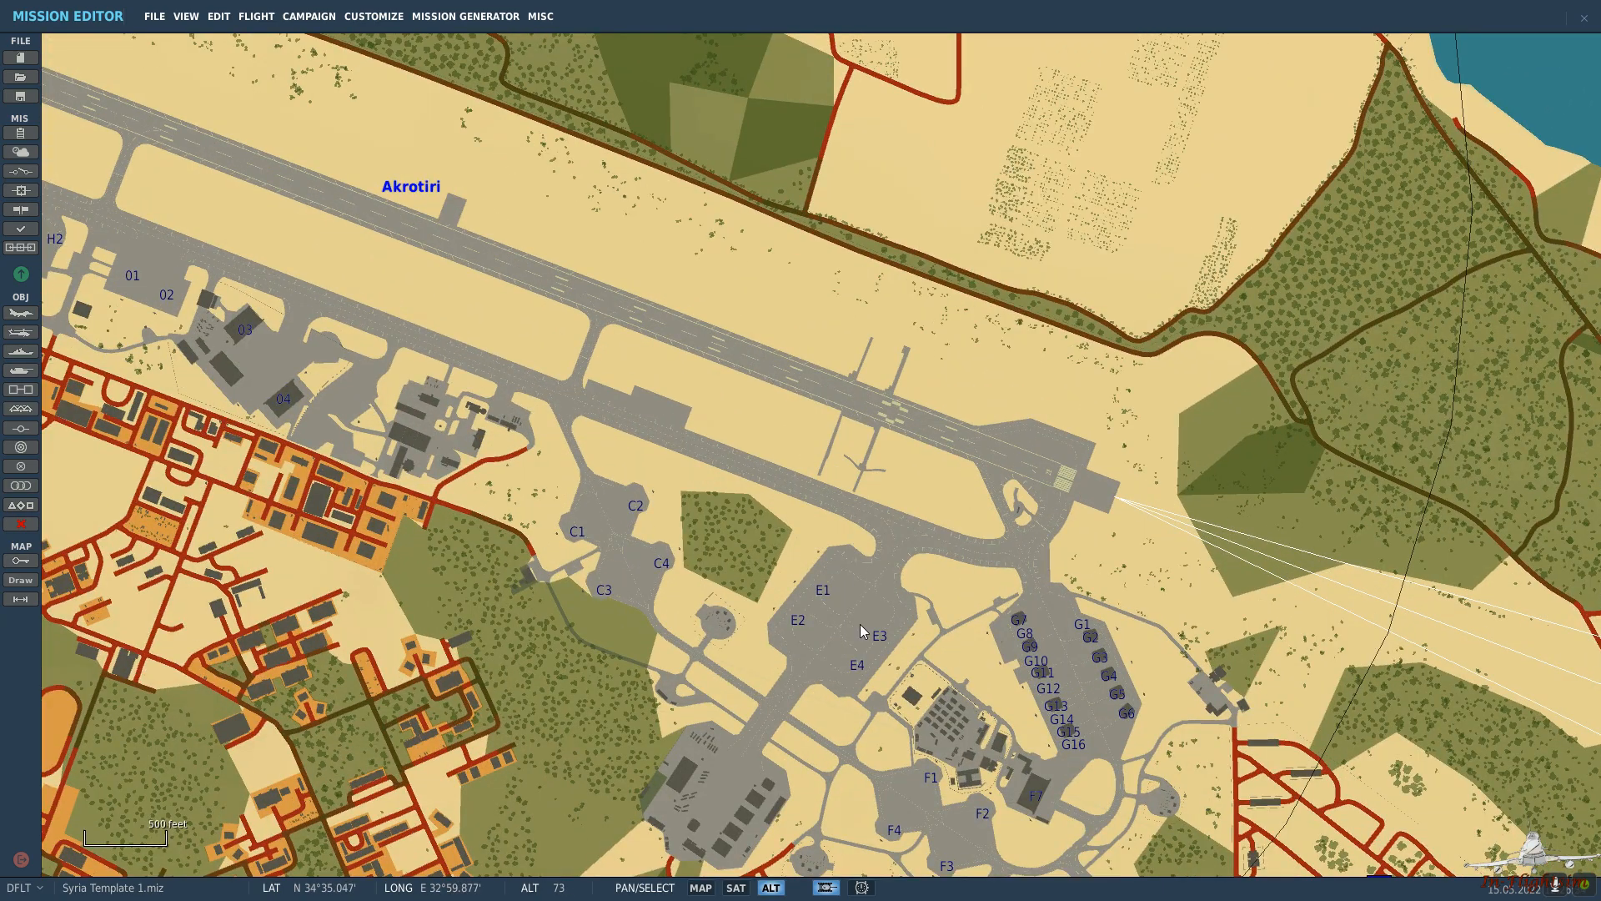
pyautogui.moveTo(859, 623); pyautogui.dragTo(964, 519)
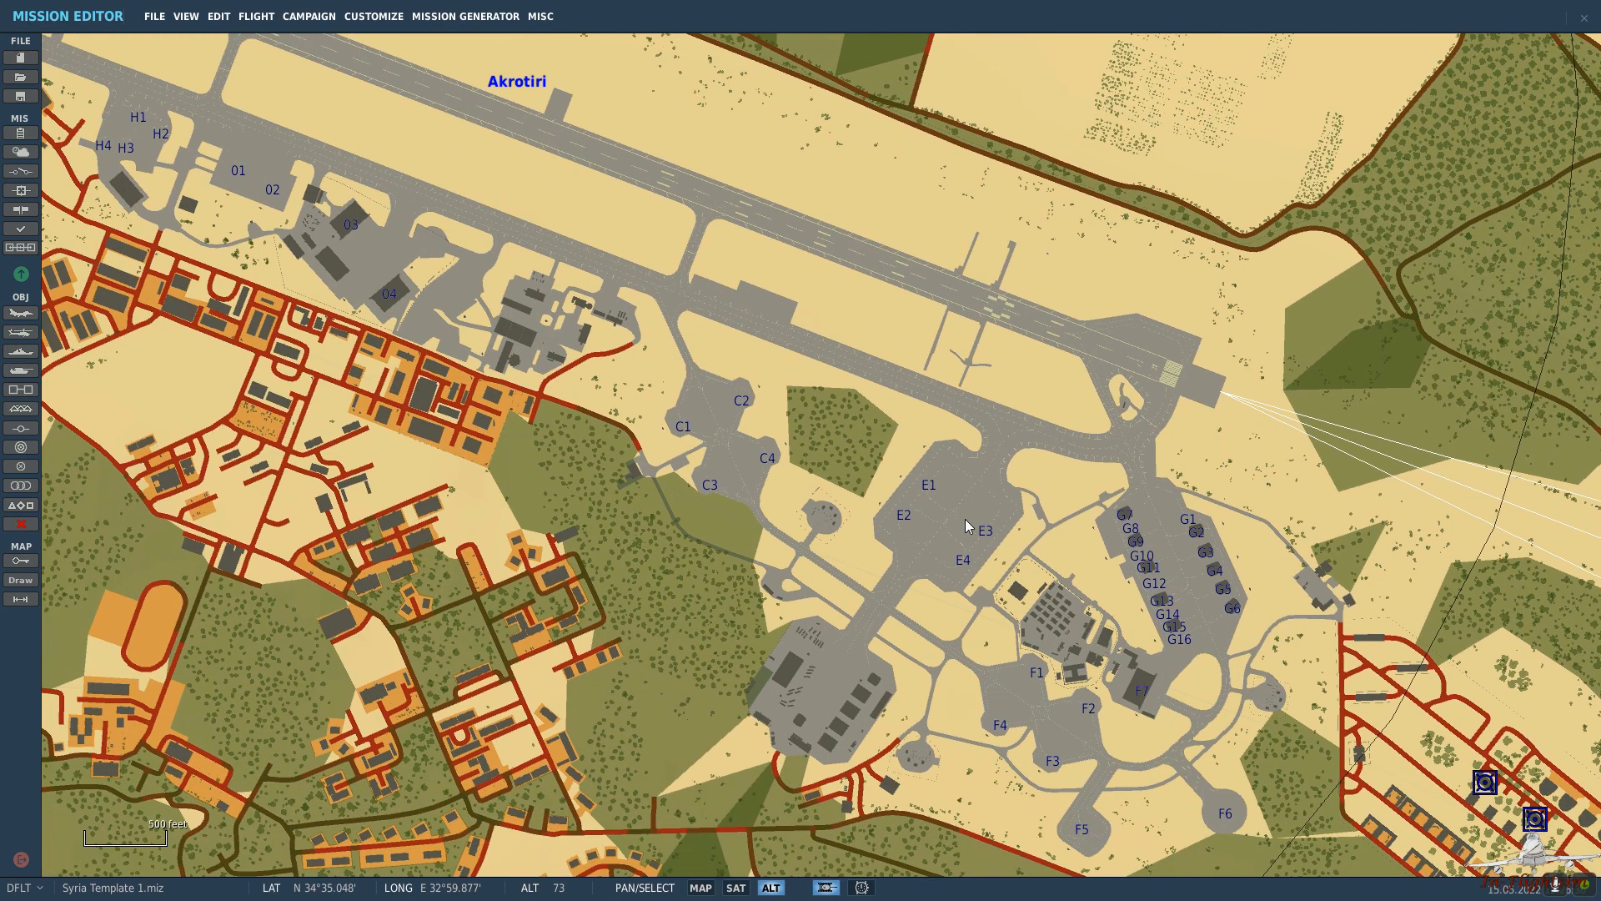
pyautogui.scroll(-1, 1066, 560)
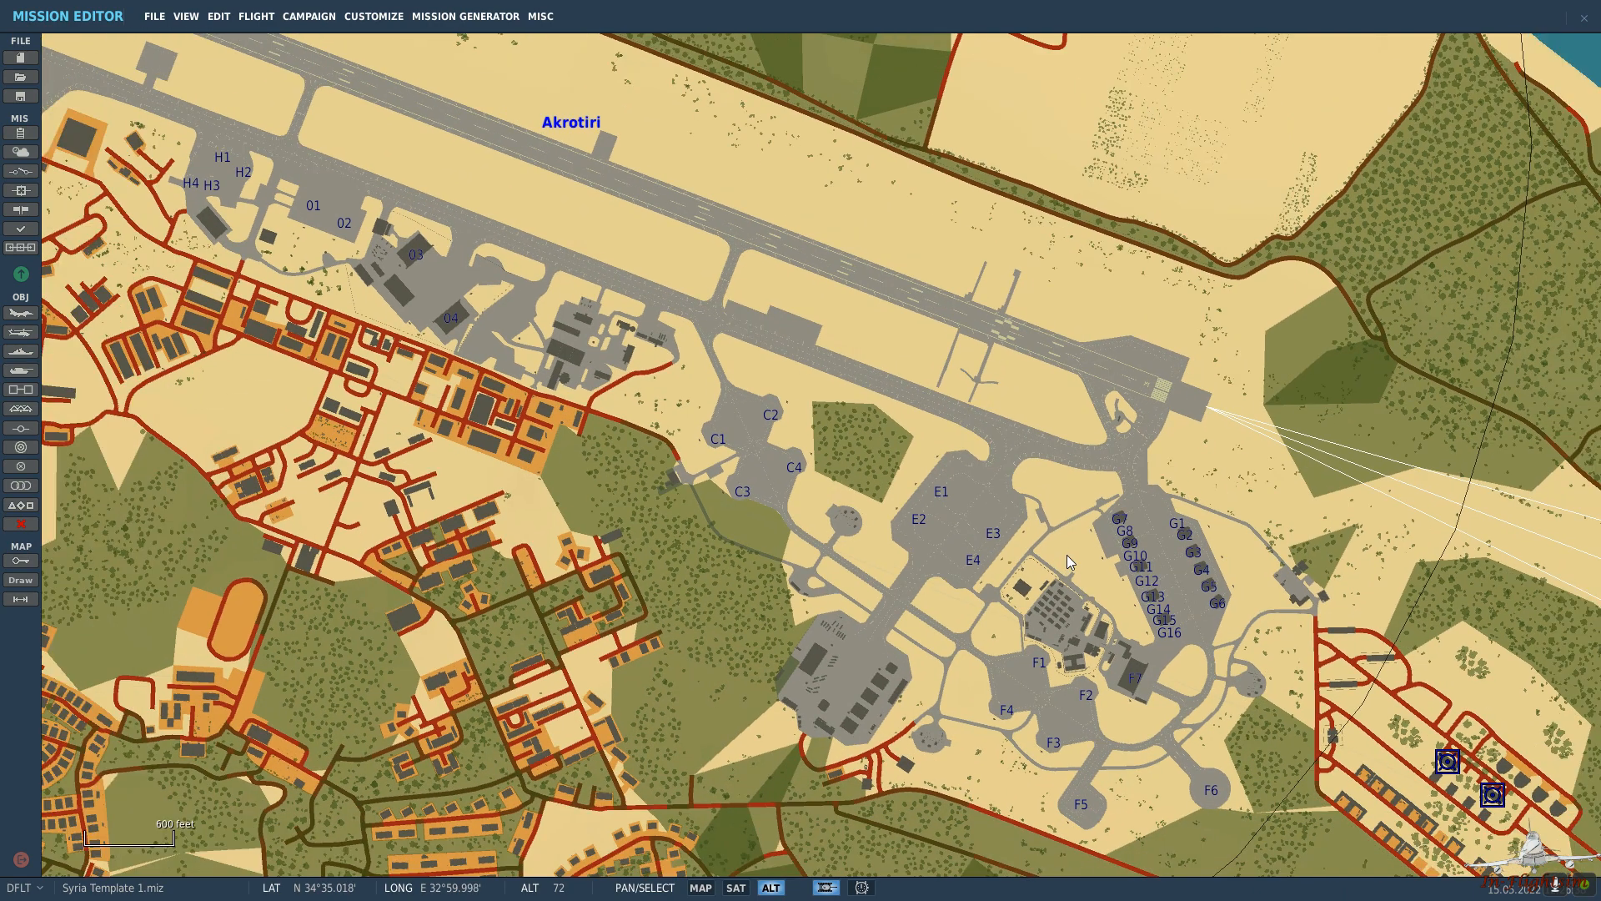
pyautogui.moveTo(1095, 583); pyautogui.dragTo(926, 538)
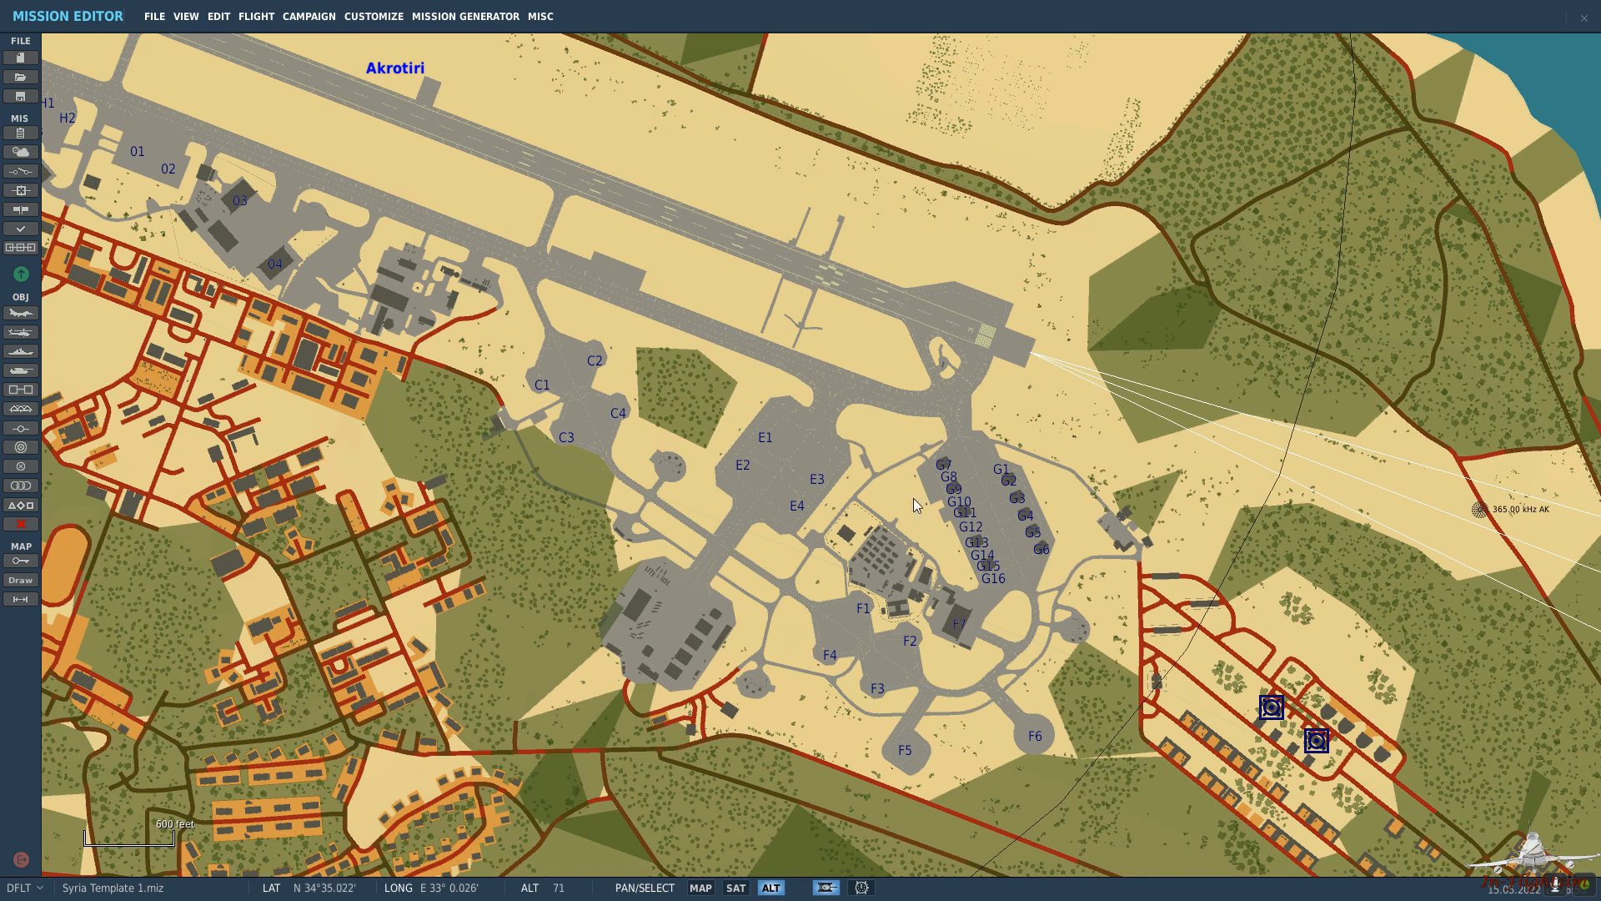
pyautogui.moveTo(788, 463); pyautogui.dragTo(964, 465)
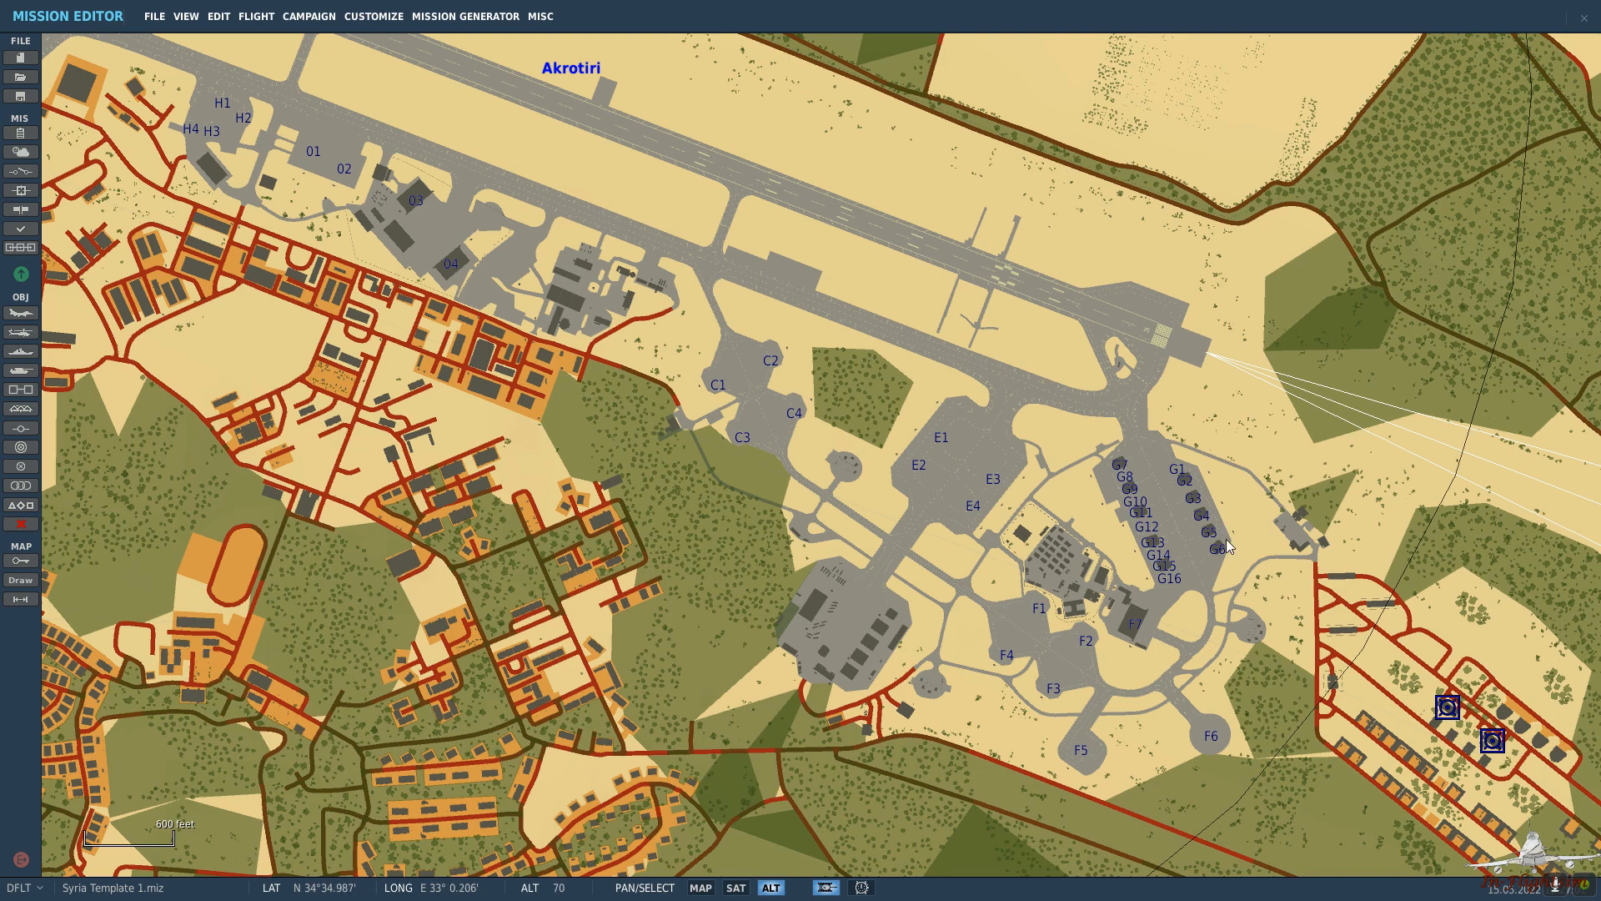
pyautogui.scroll(1, 1354, 577)
pyautogui.scroll(1, 1088, 507)
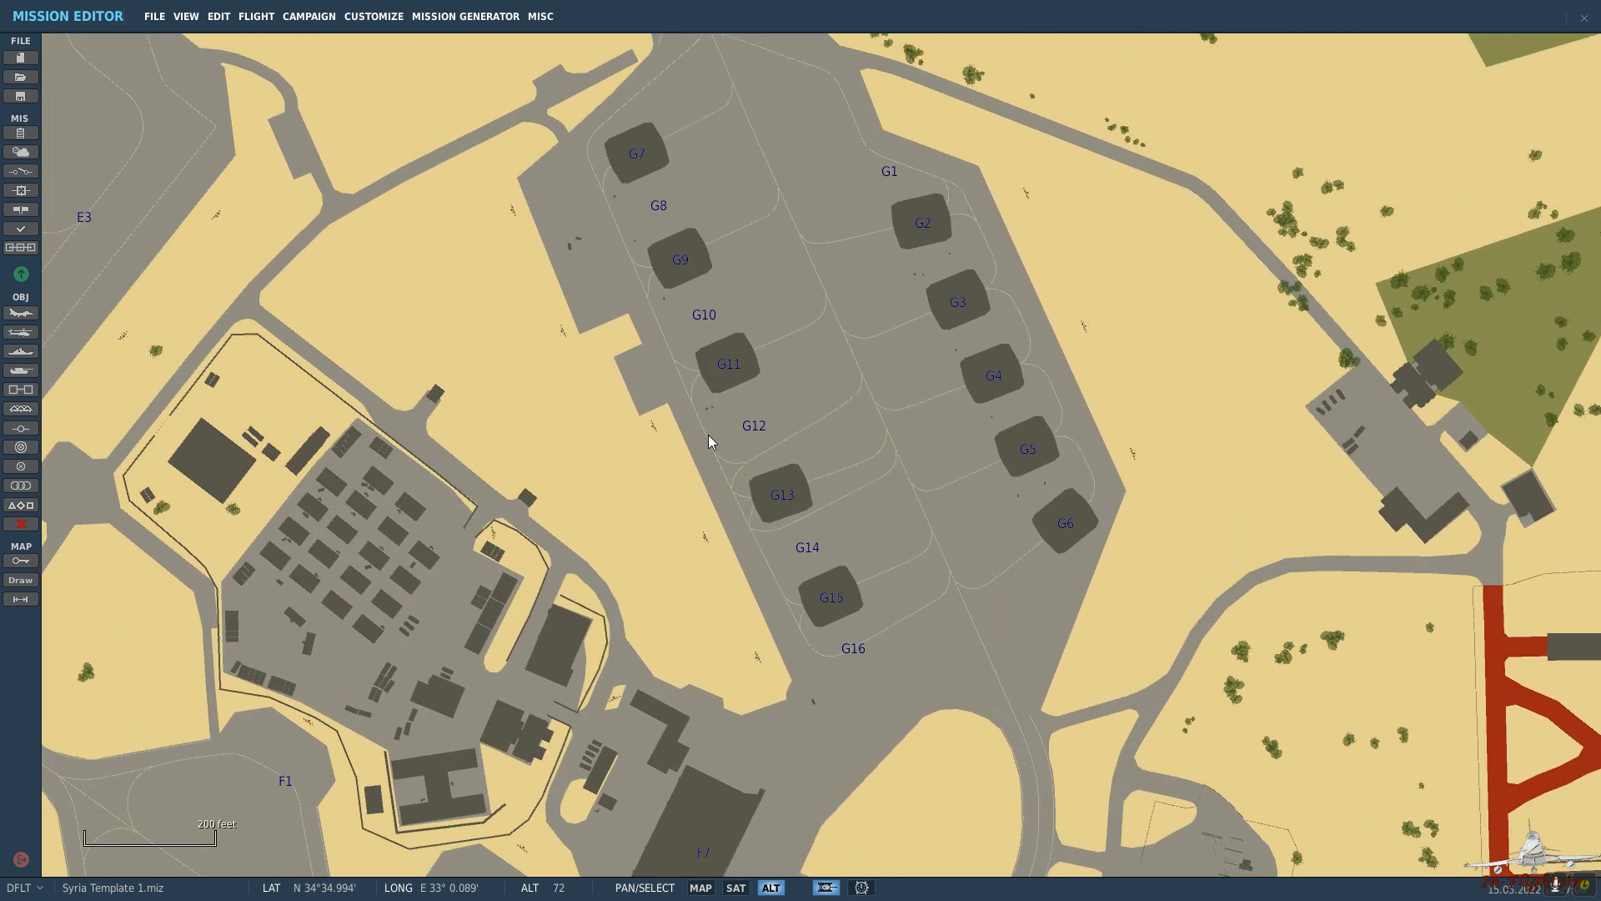
pyautogui.moveTo(886, 385); pyautogui.dragTo(862, 439)
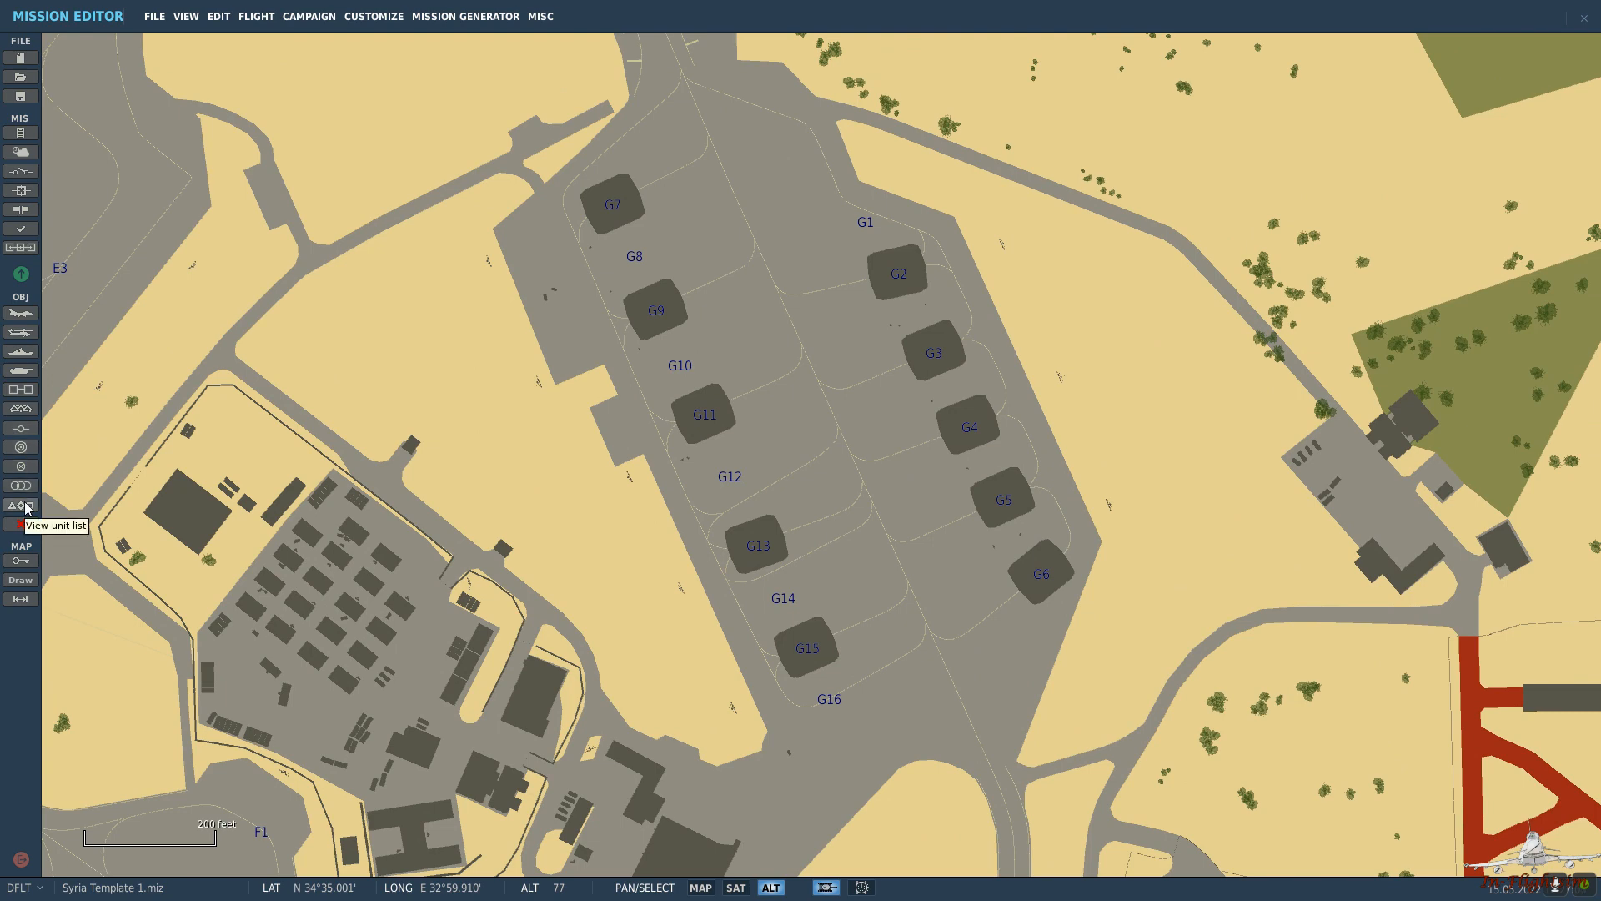
# Start adding a static object with UK as its country and Planes as its category.
pyautogui.click(21, 408)
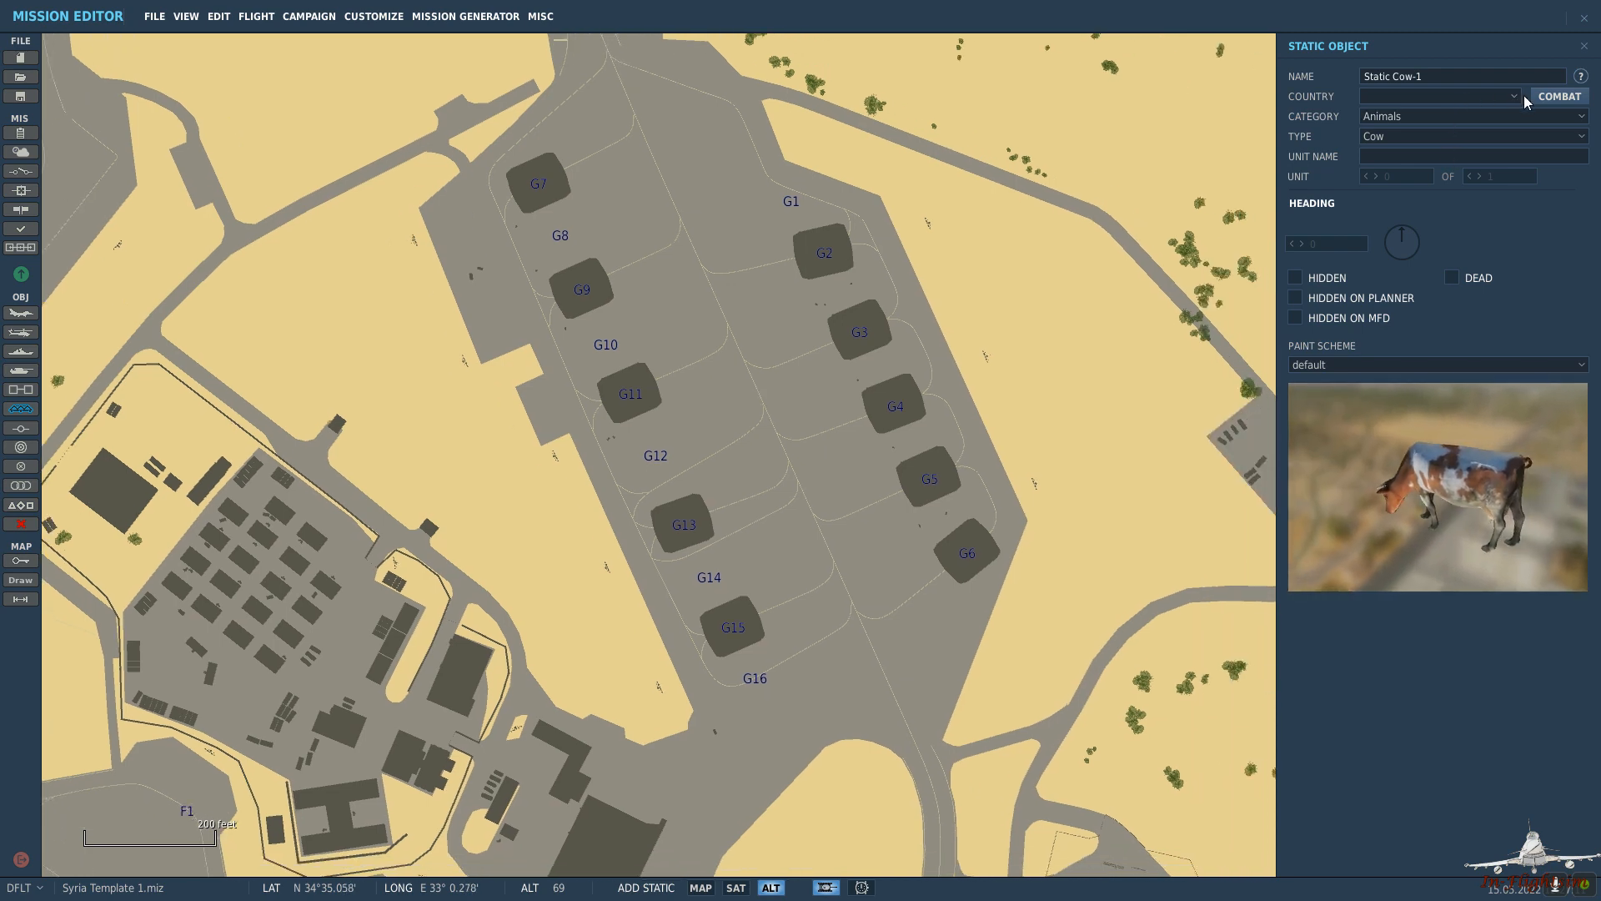
pyautogui.click(1449, 97)
pyautogui.click(1388, 197)
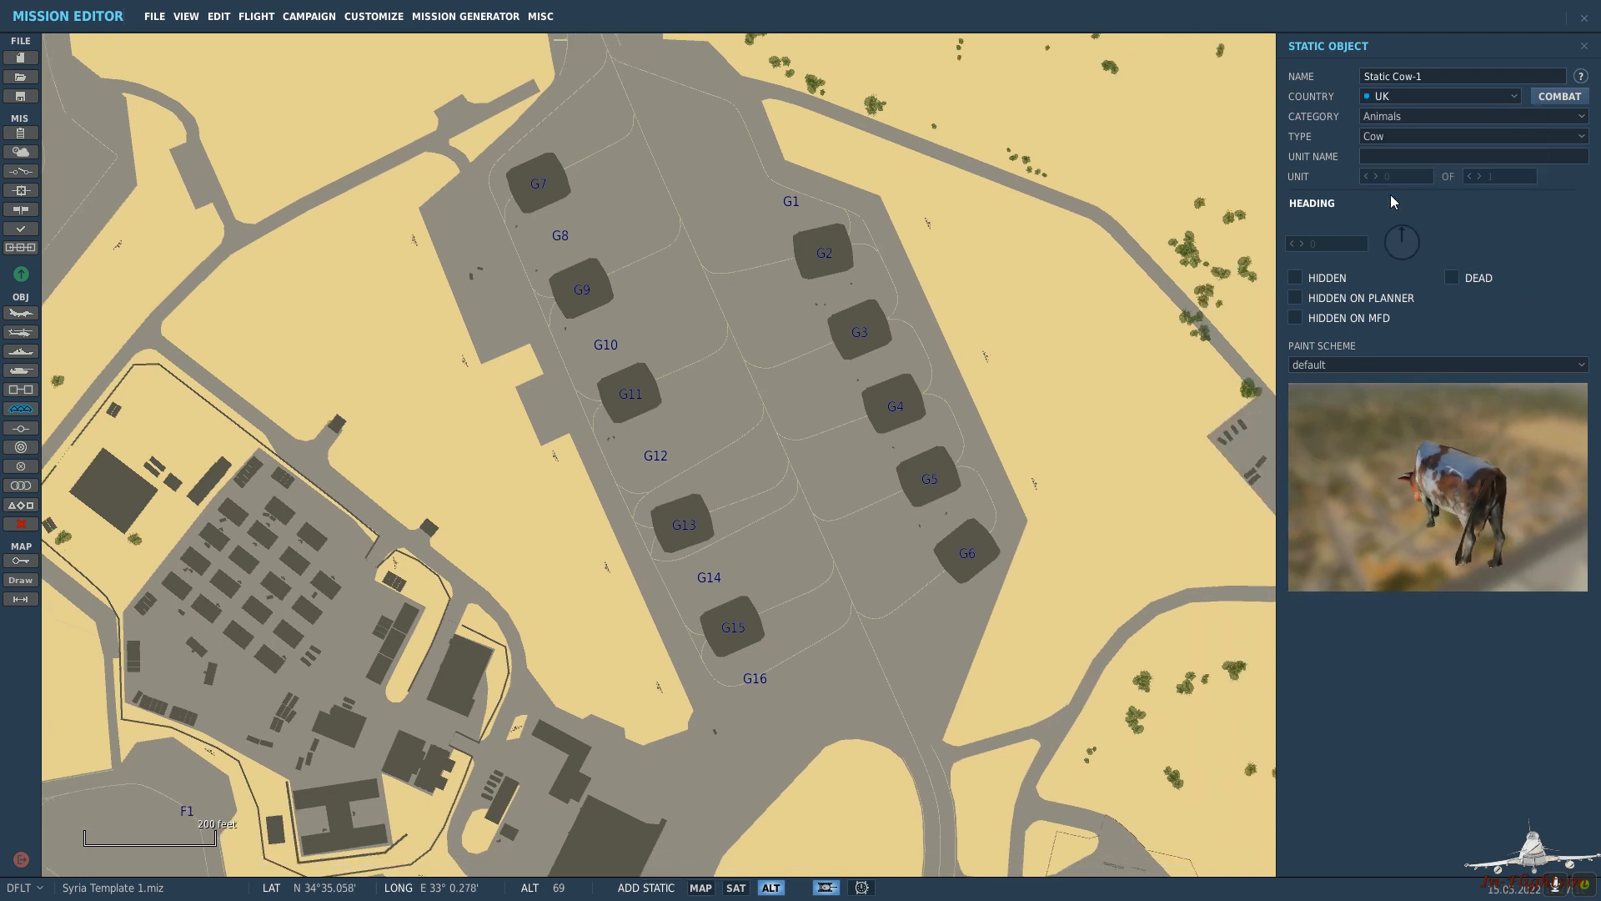
pyautogui.click(1419, 116)
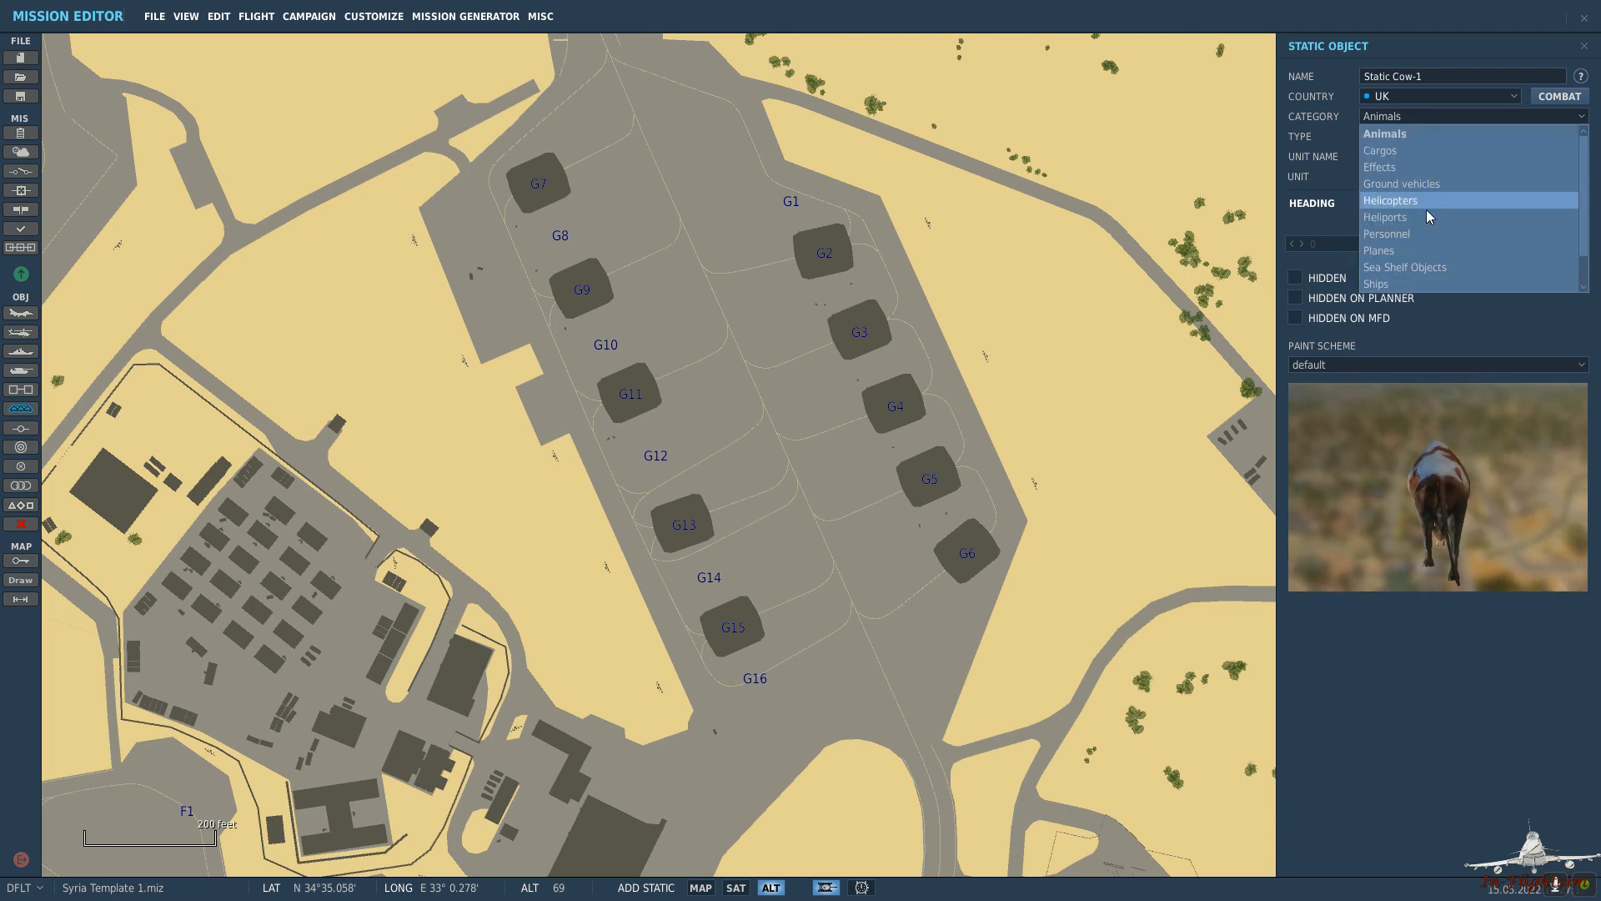
pyautogui.click(1422, 215)
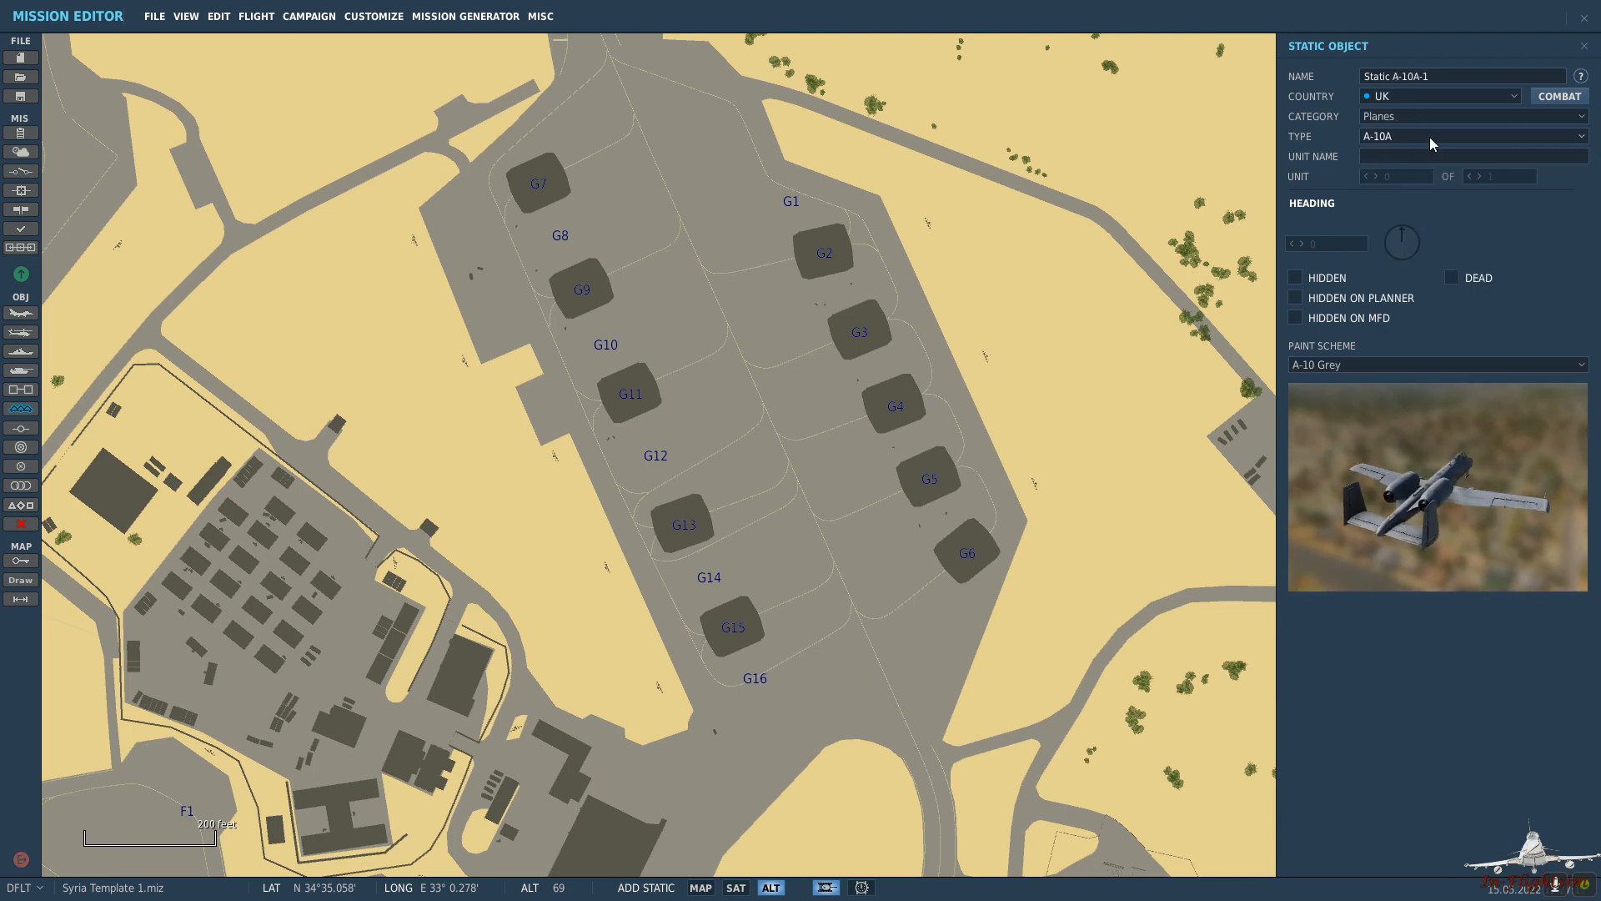
# Choose Tornado GR4 as the static plane's type and give it the Grey - ZG779 136 paint scheme.
pyautogui.click(1418, 133)
pyautogui.scroll(-15, 1447, 259)
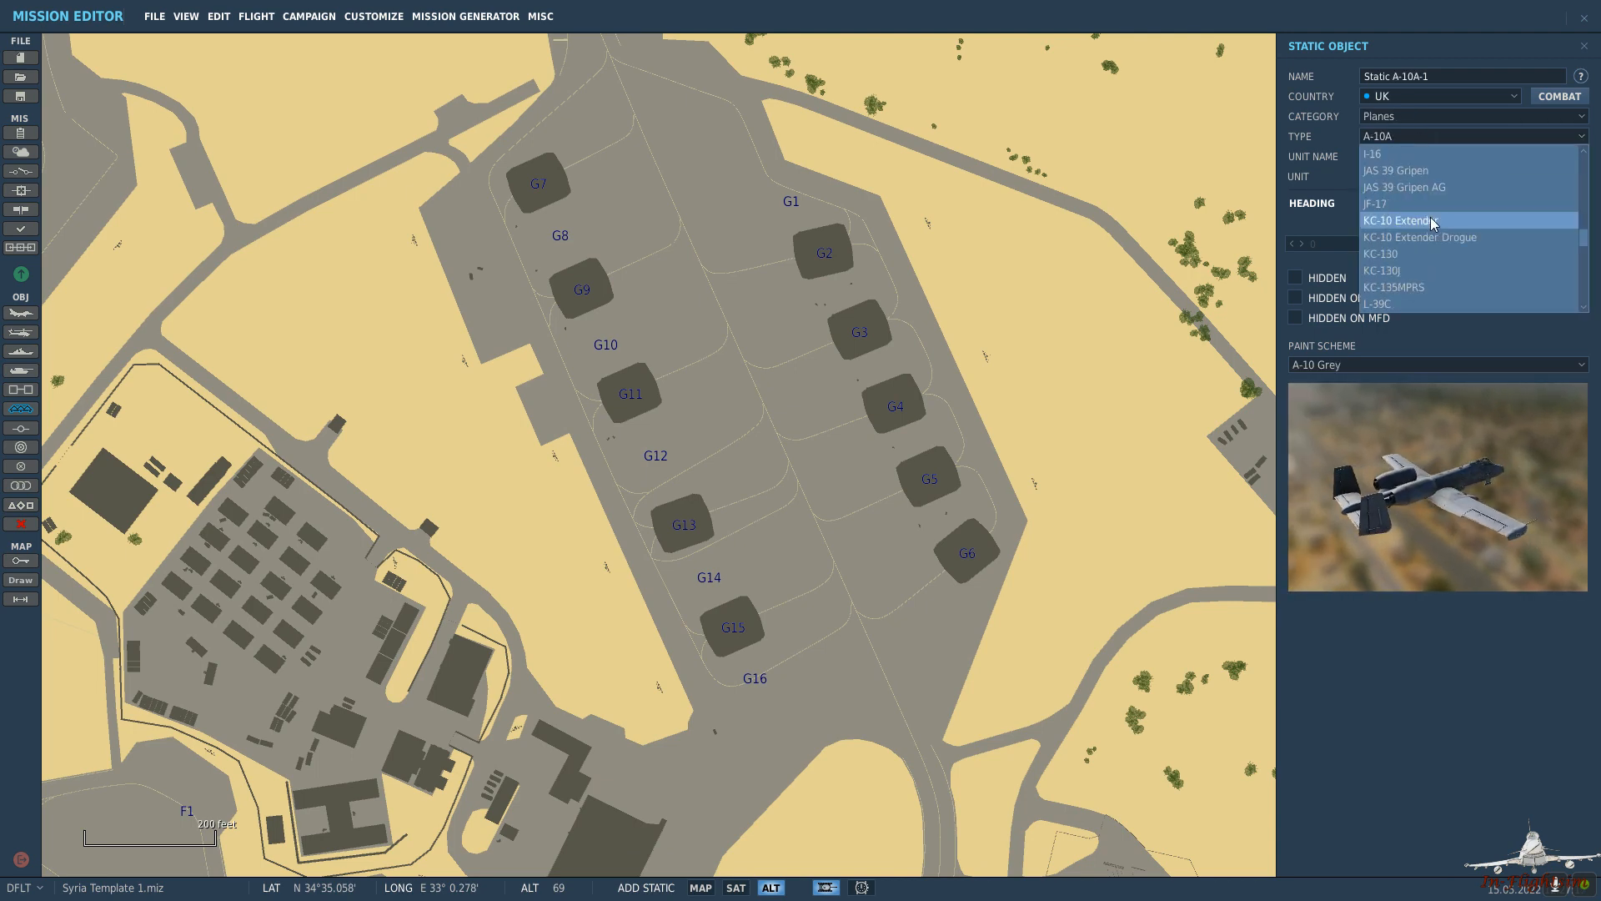
pyautogui.scroll(-5, 1445, 263)
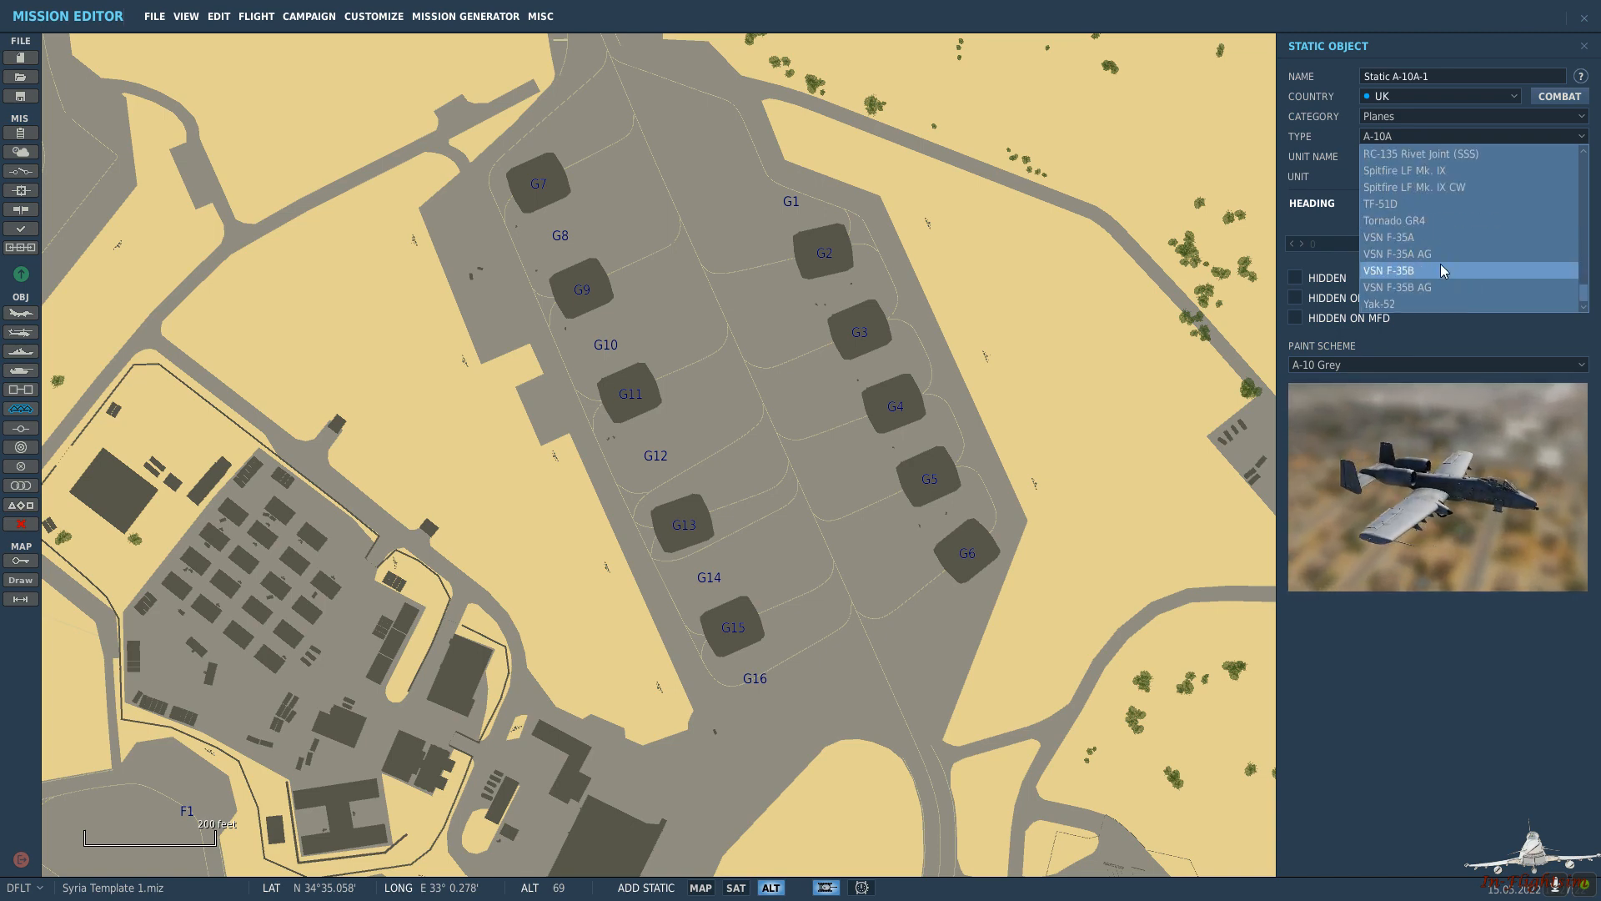
pyautogui.click(1433, 224)
pyautogui.click(1451, 364)
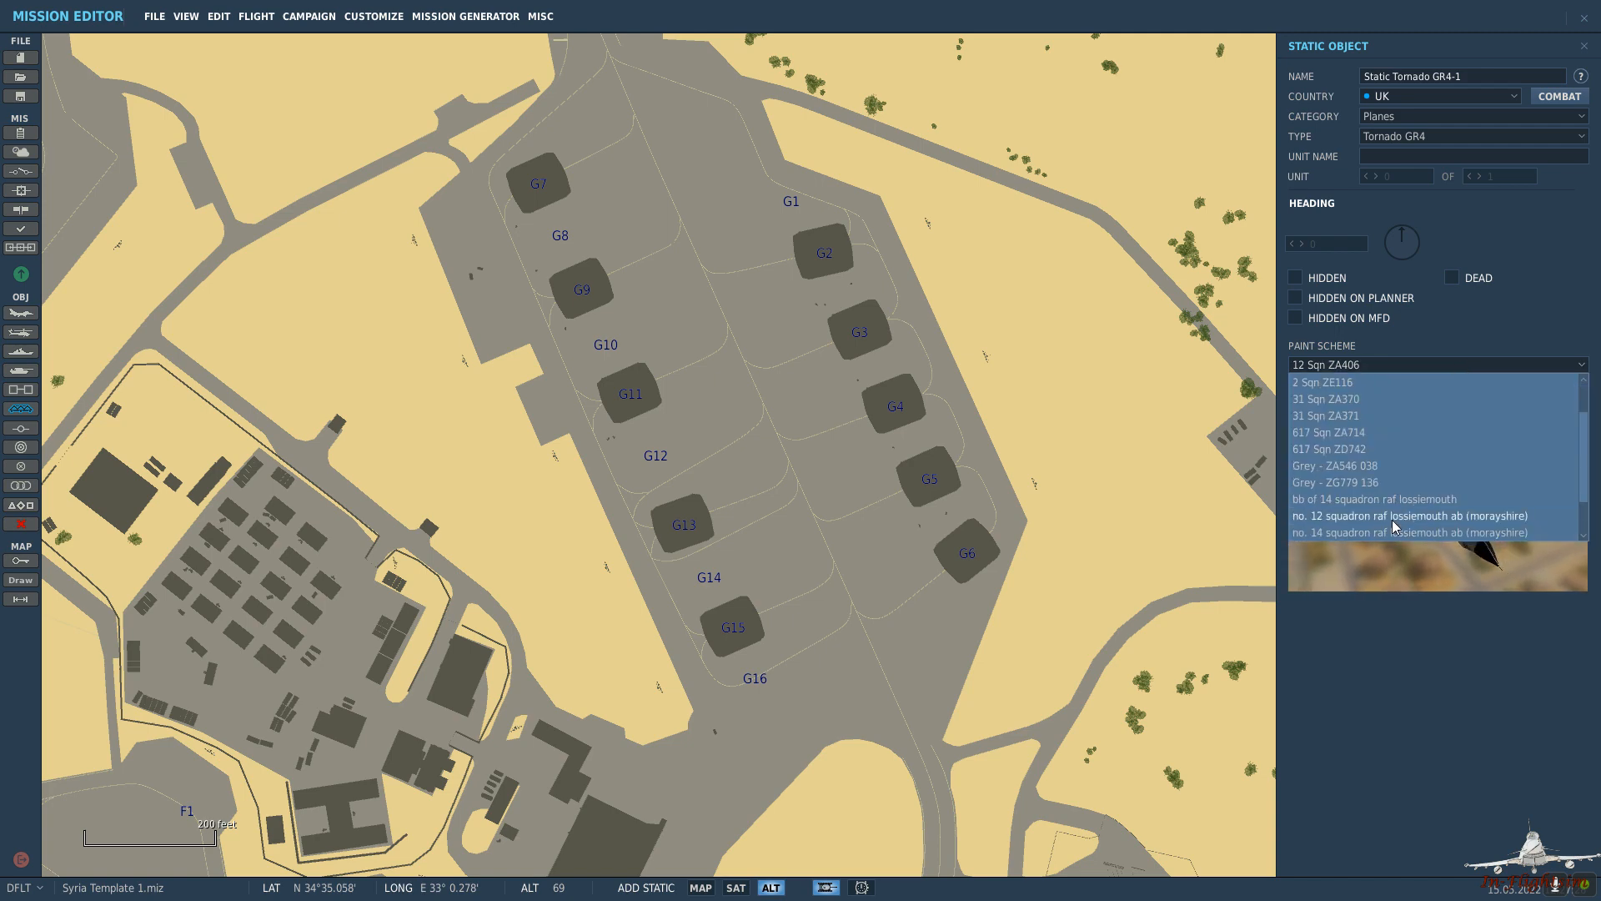
pyautogui.click(1418, 482)
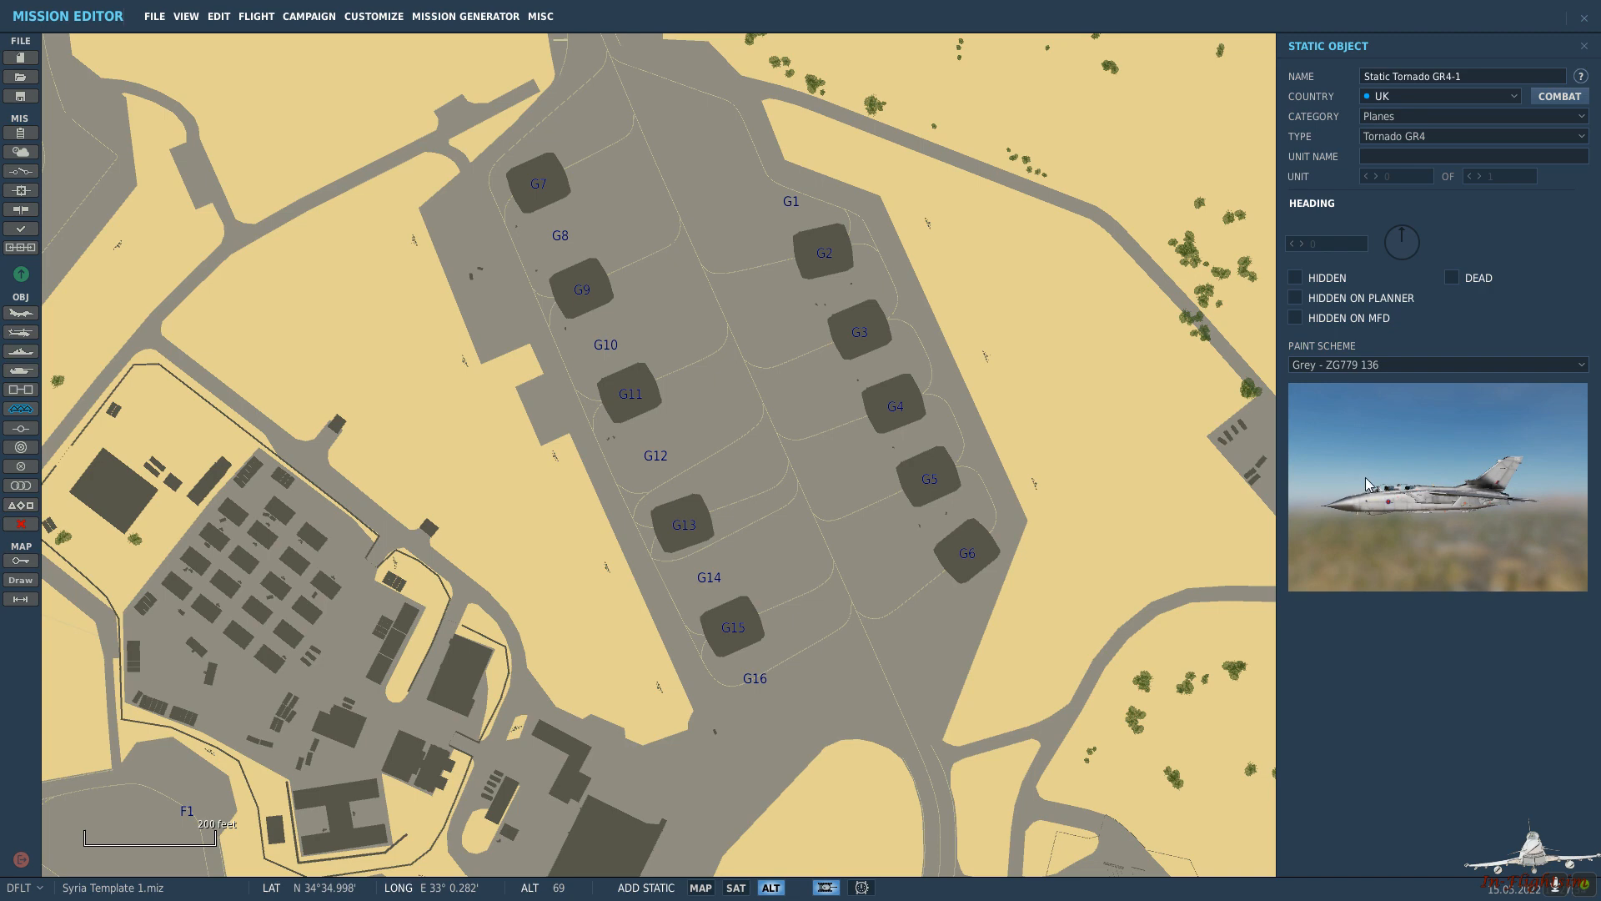
# Place the static Tornado GR4 on stand G14 and set its heading to 64.
pyautogui.scroll(1, 764, 650)
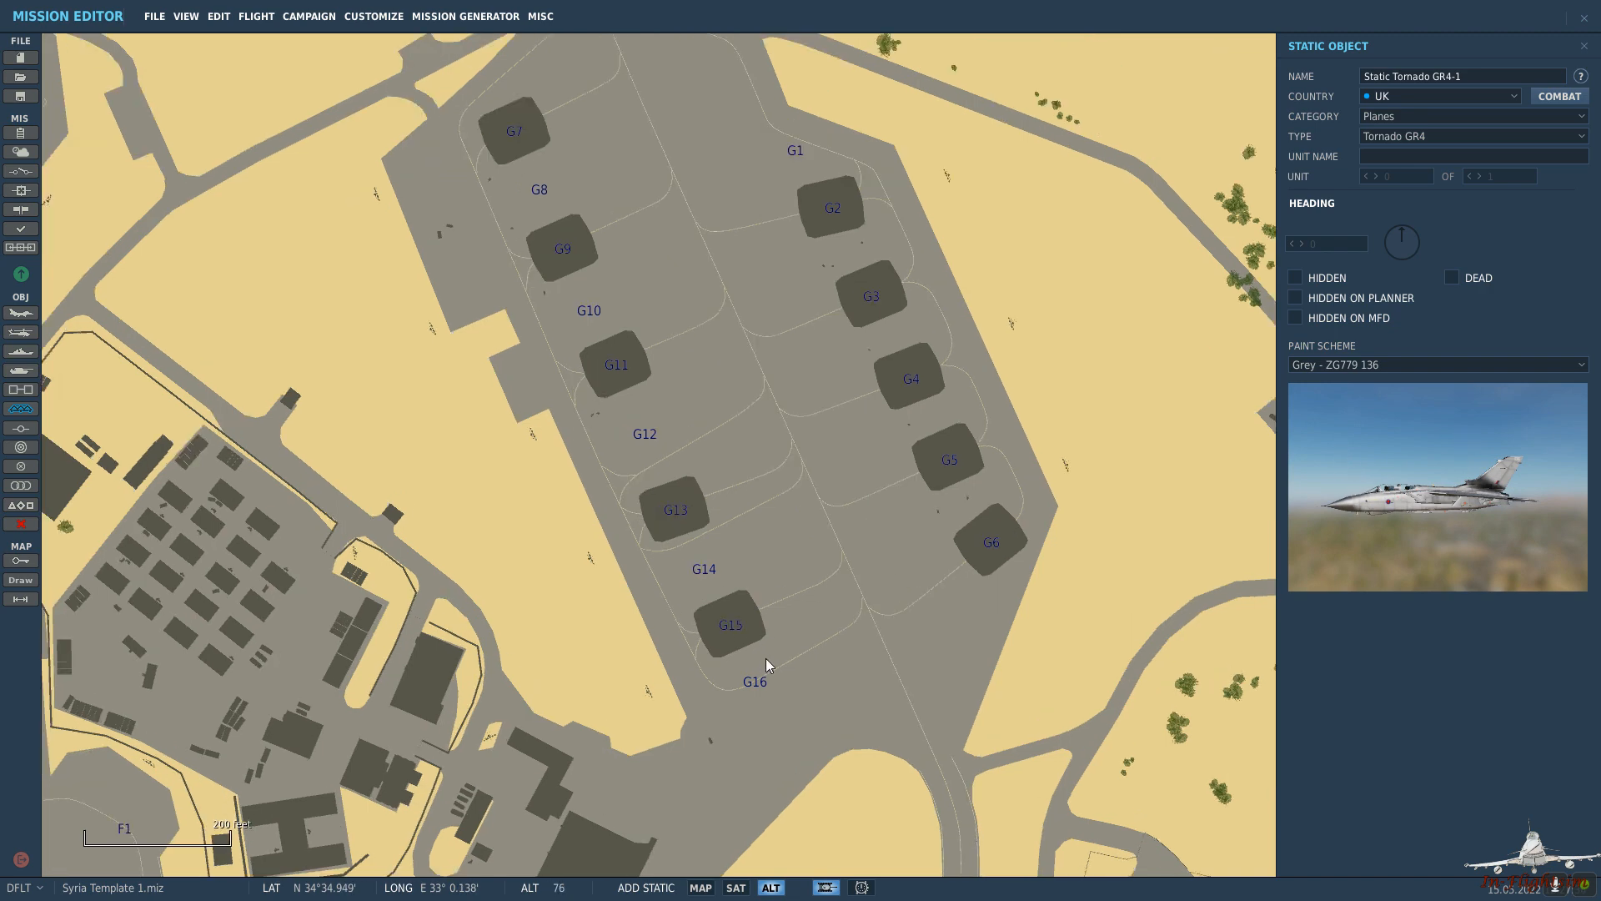
pyautogui.moveTo(836, 487); pyautogui.dragTo(768, 507, button='right')
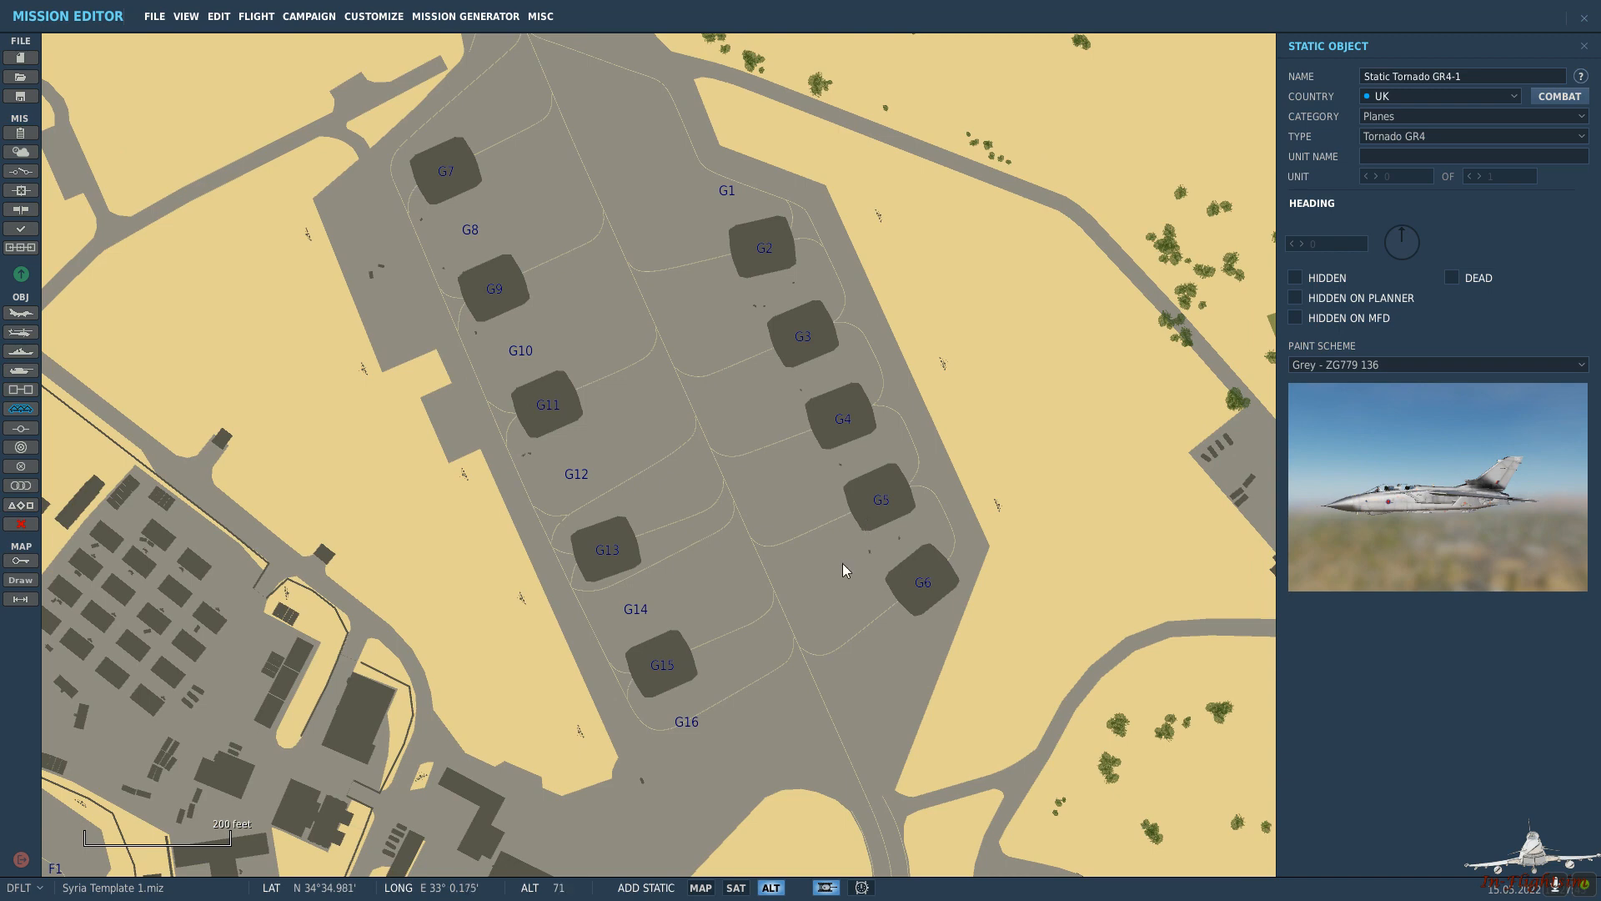
pyautogui.scroll(2, 614, 628)
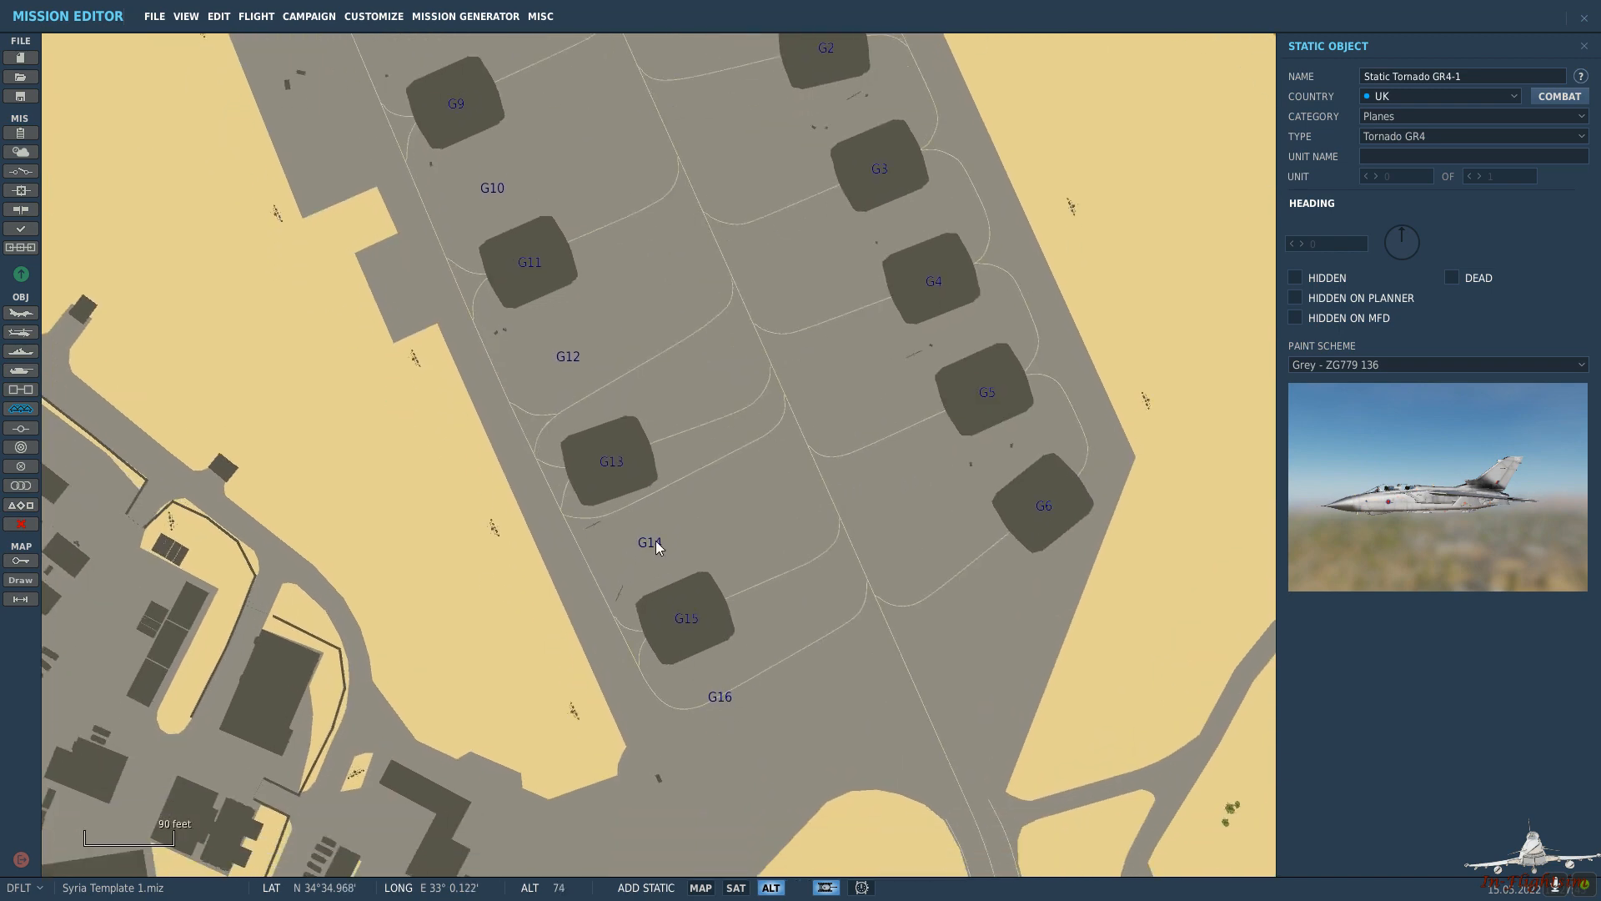
pyautogui.click(655, 541)
pyautogui.scroll(1, 668, 567)
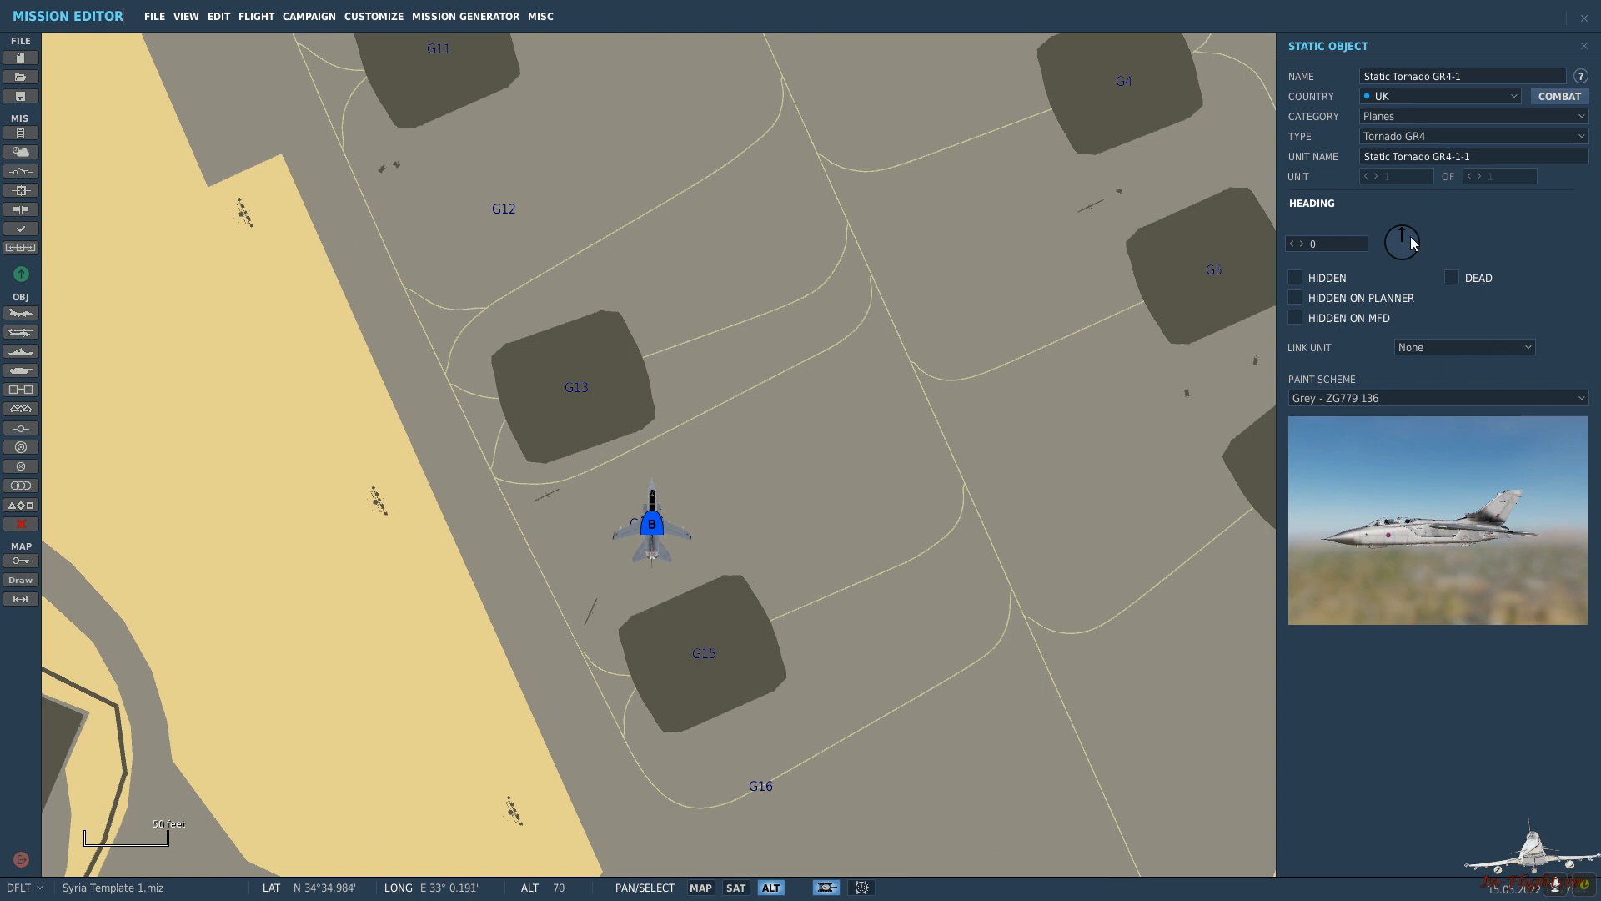
pyautogui.moveTo(1411, 237); pyautogui.dragTo(1424, 231)
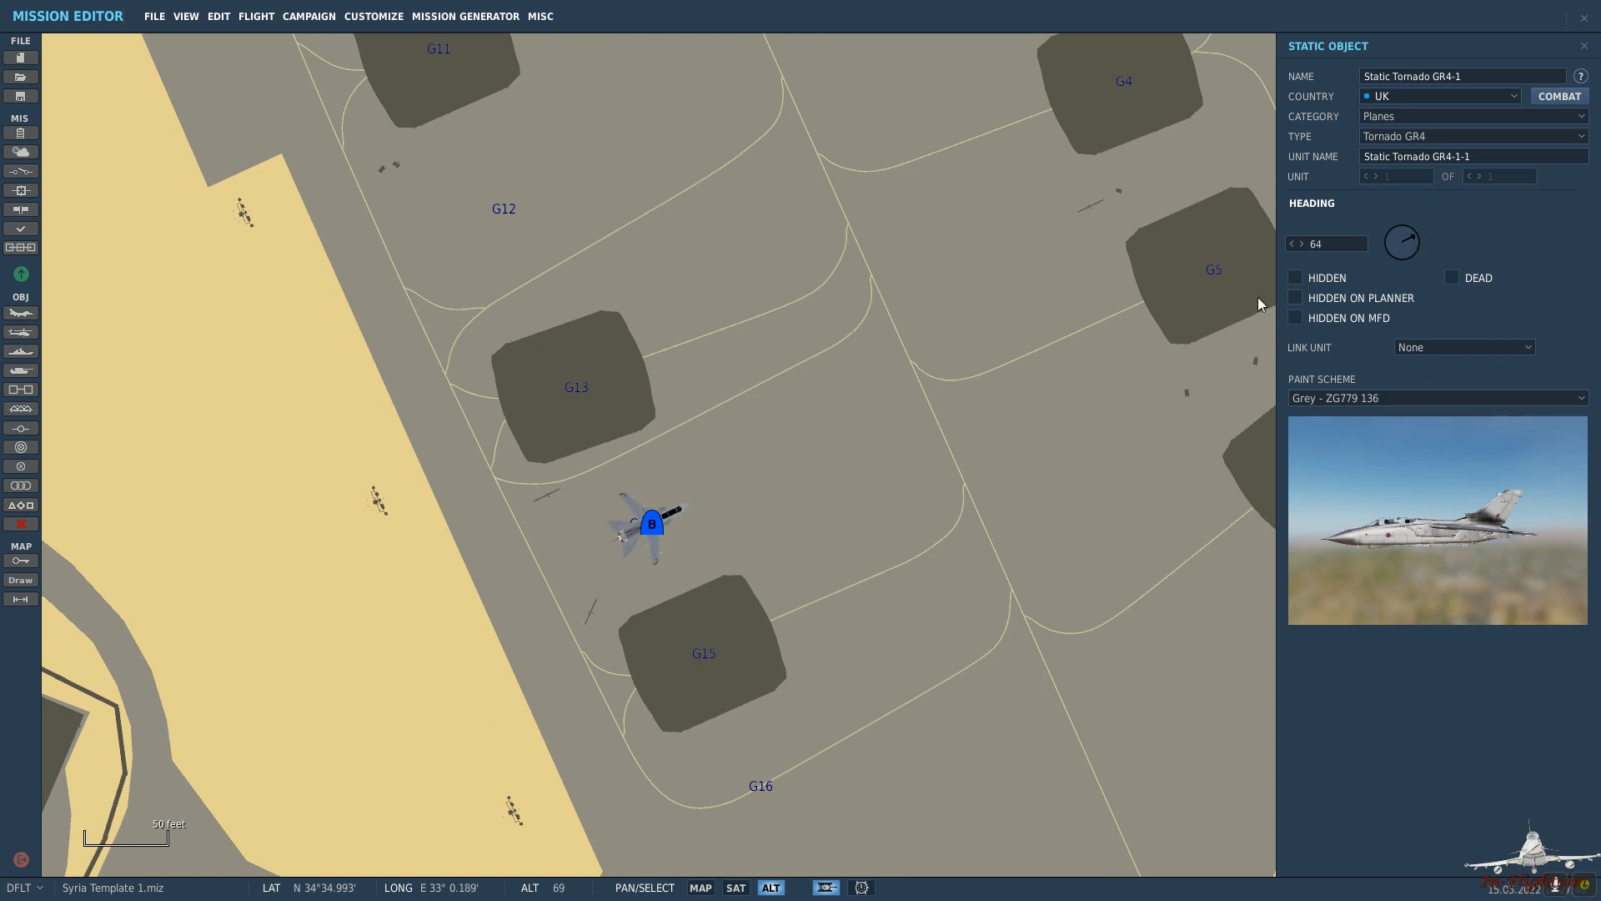
# Mark the G14 Tornado as hidden and hidden on planner, and enable the display of hidden units in the editor.
pyautogui.click(1296, 278)
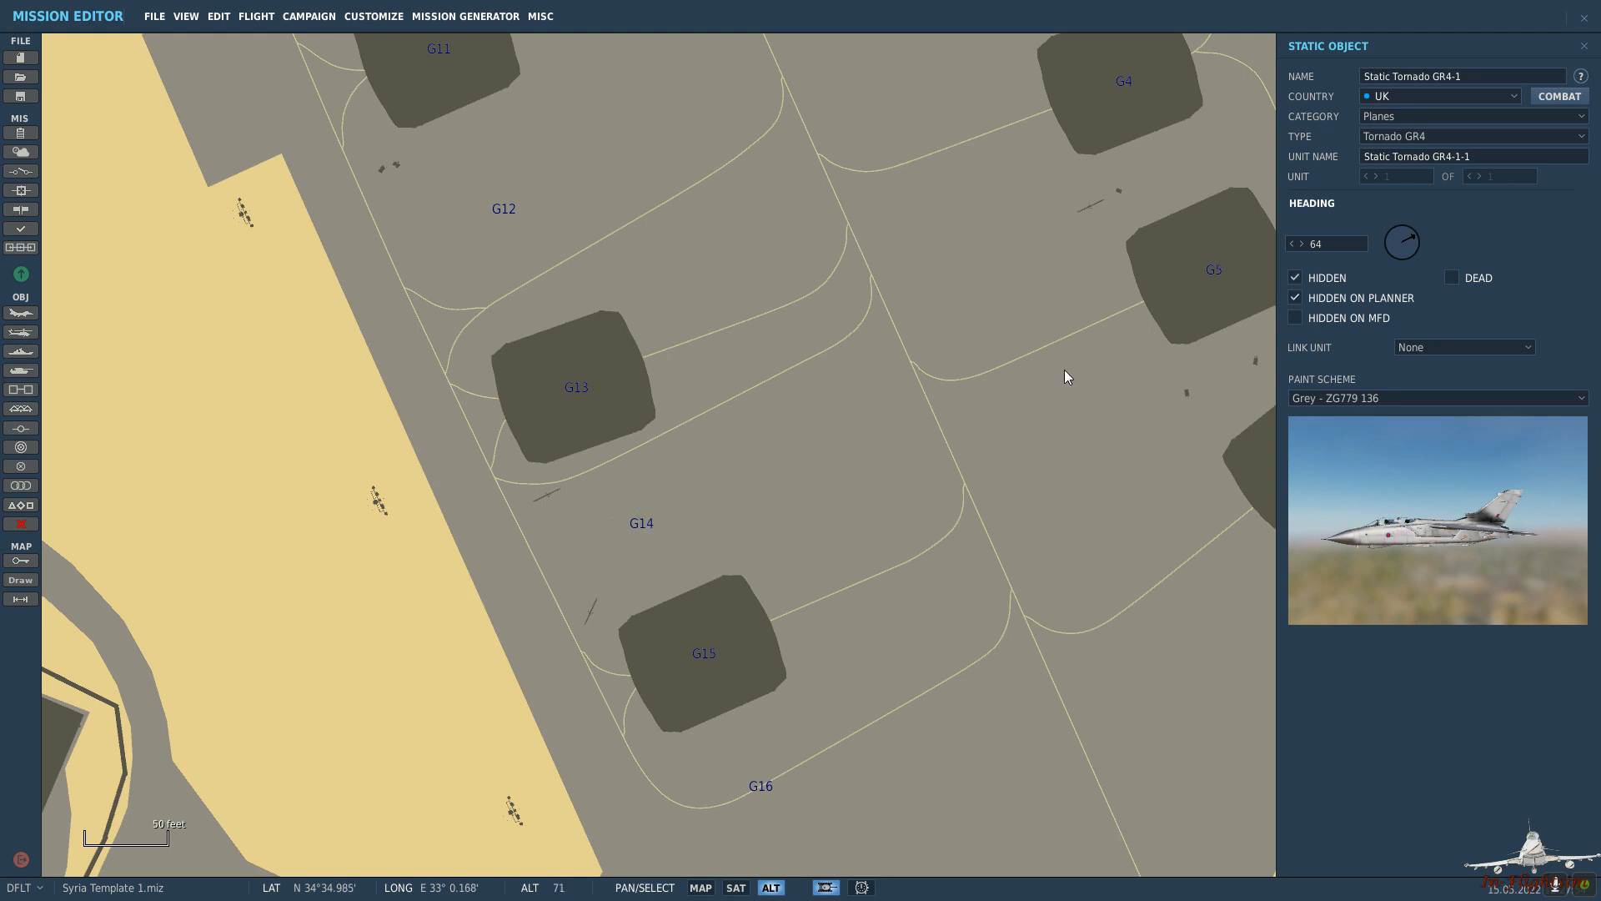
pyautogui.click(1064, 369)
pyautogui.click(21, 505)
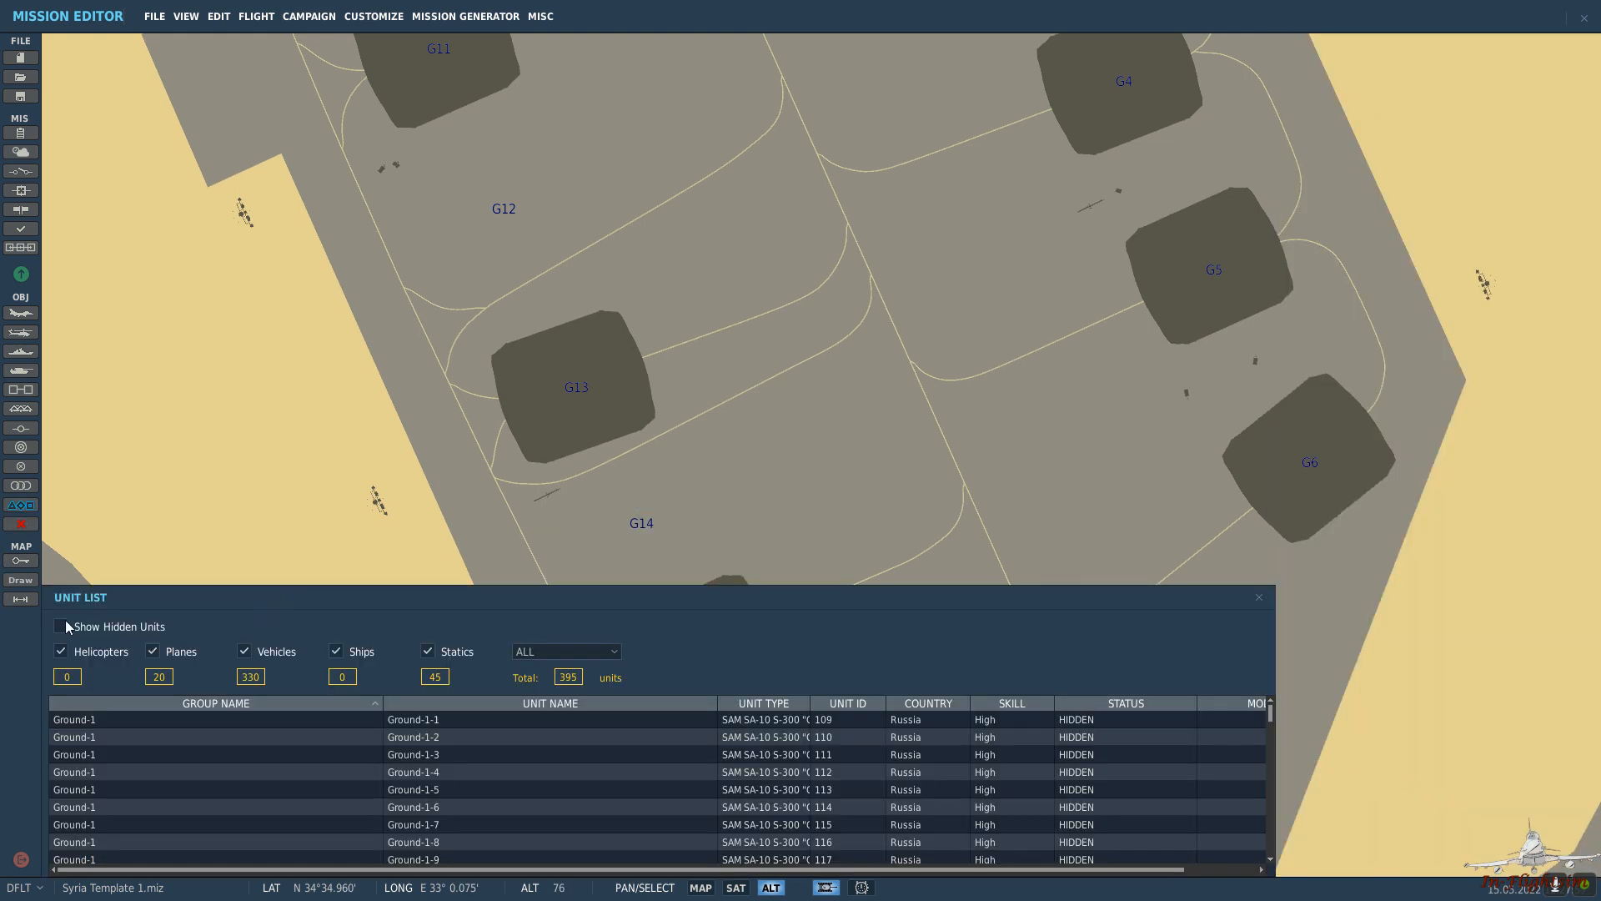
pyautogui.click(61, 627)
pyautogui.click(21, 504)
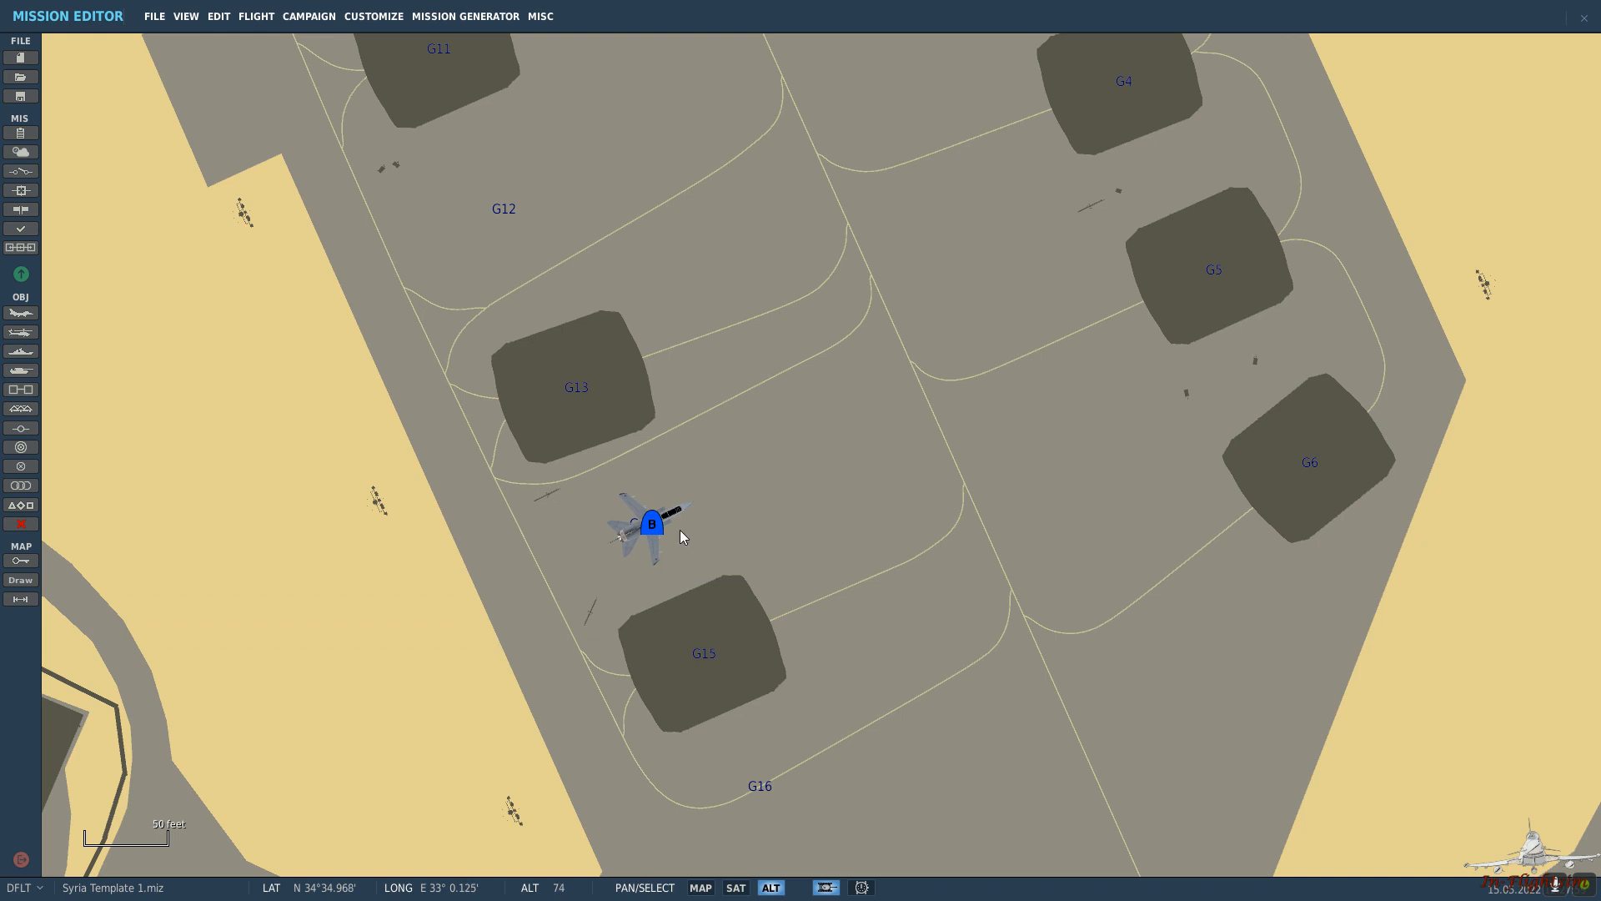
# Adjust the G14 Tornado's position slightly and paste a copy of it into shelter G13 with heading 73.
pyautogui.click(649, 524)
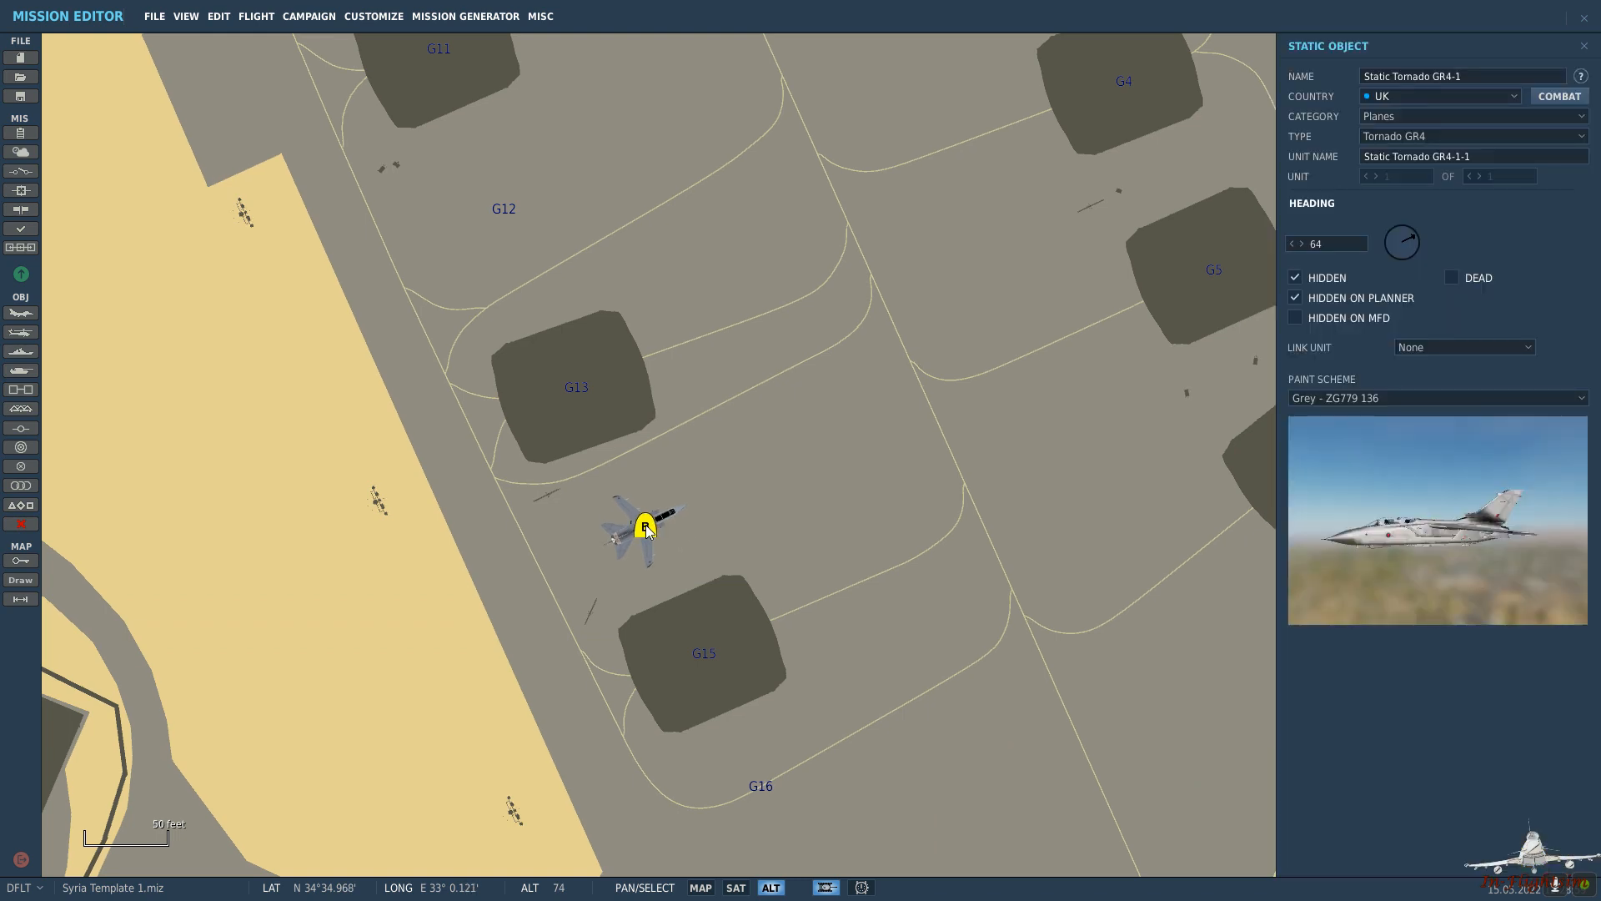
pyautogui.click(723, 399)
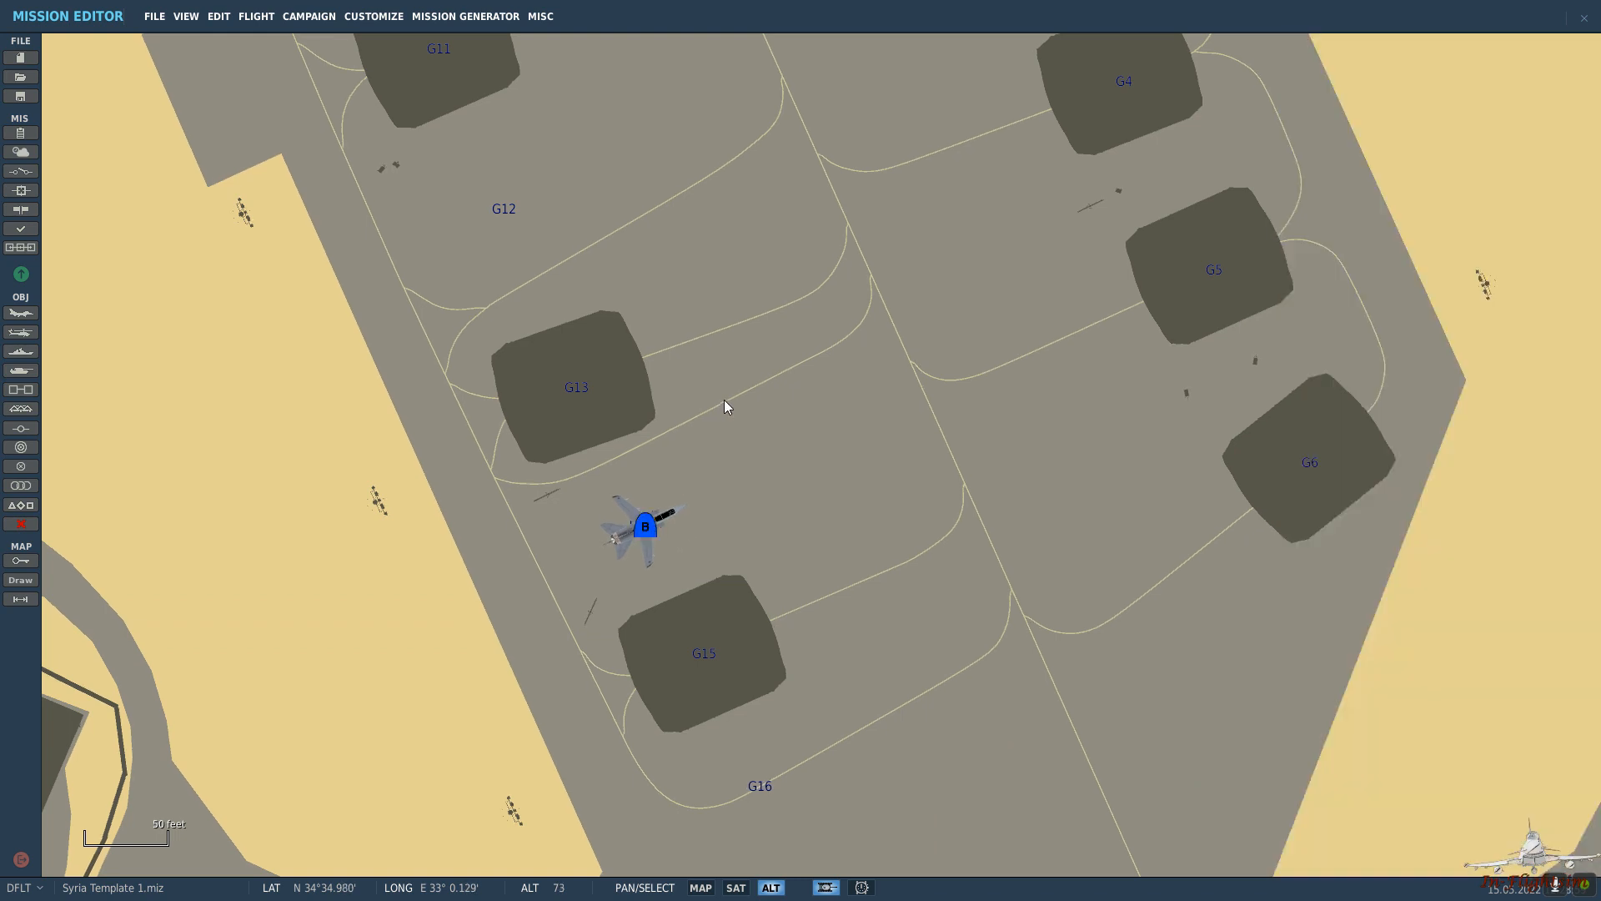
pyautogui.moveTo(742, 410); pyautogui.dragTo(1010, 543)
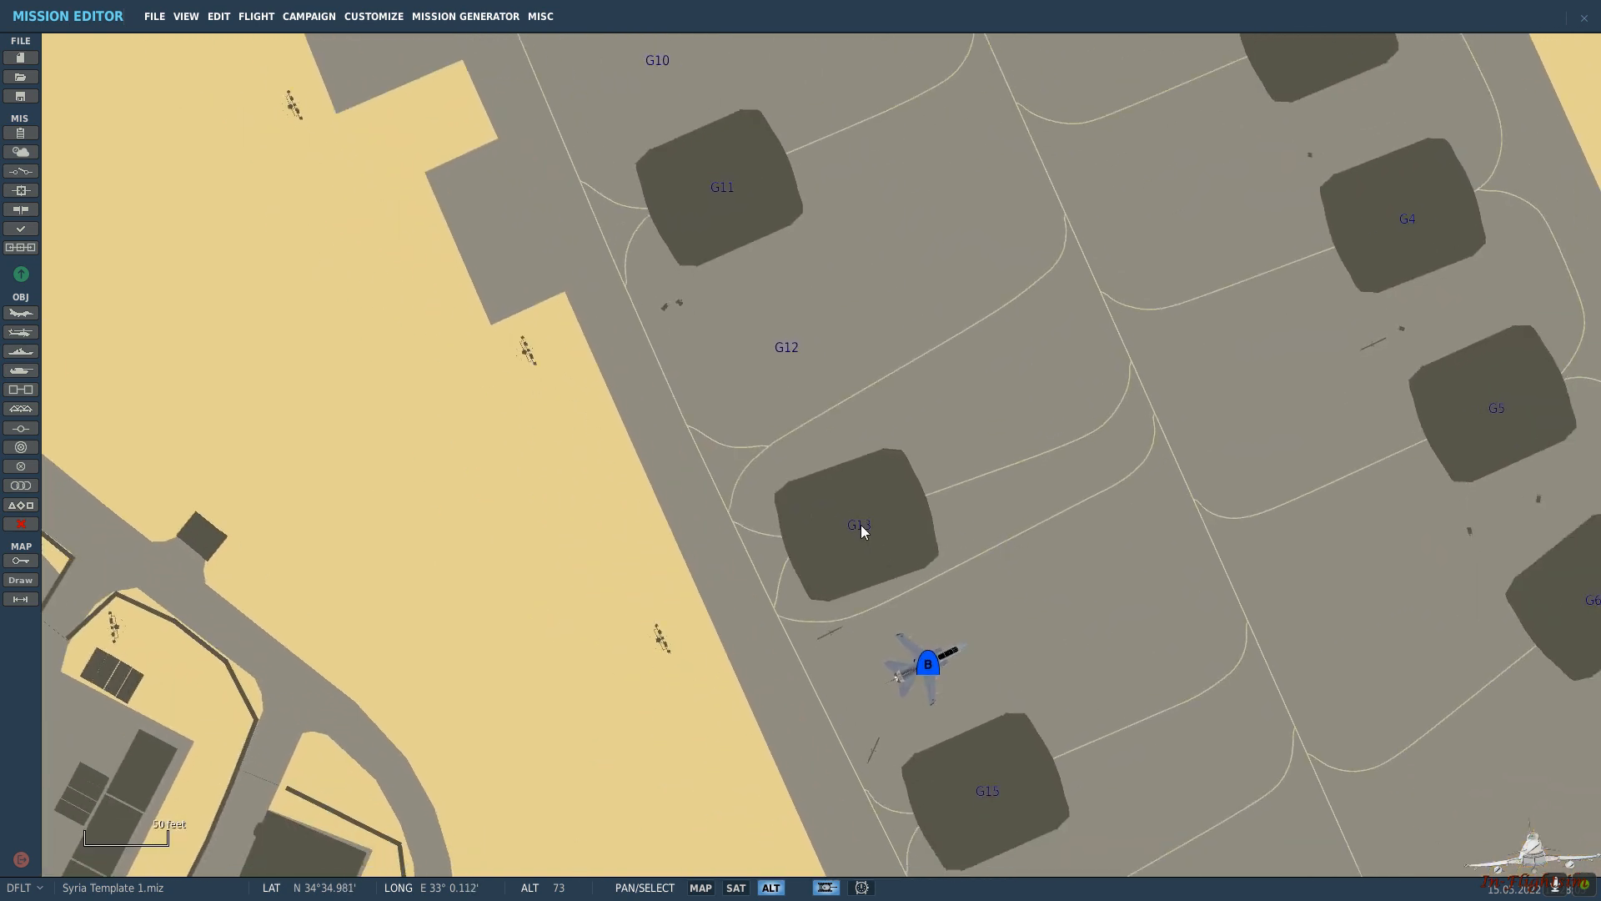
pyautogui.hotkey('ctrl', 'v')
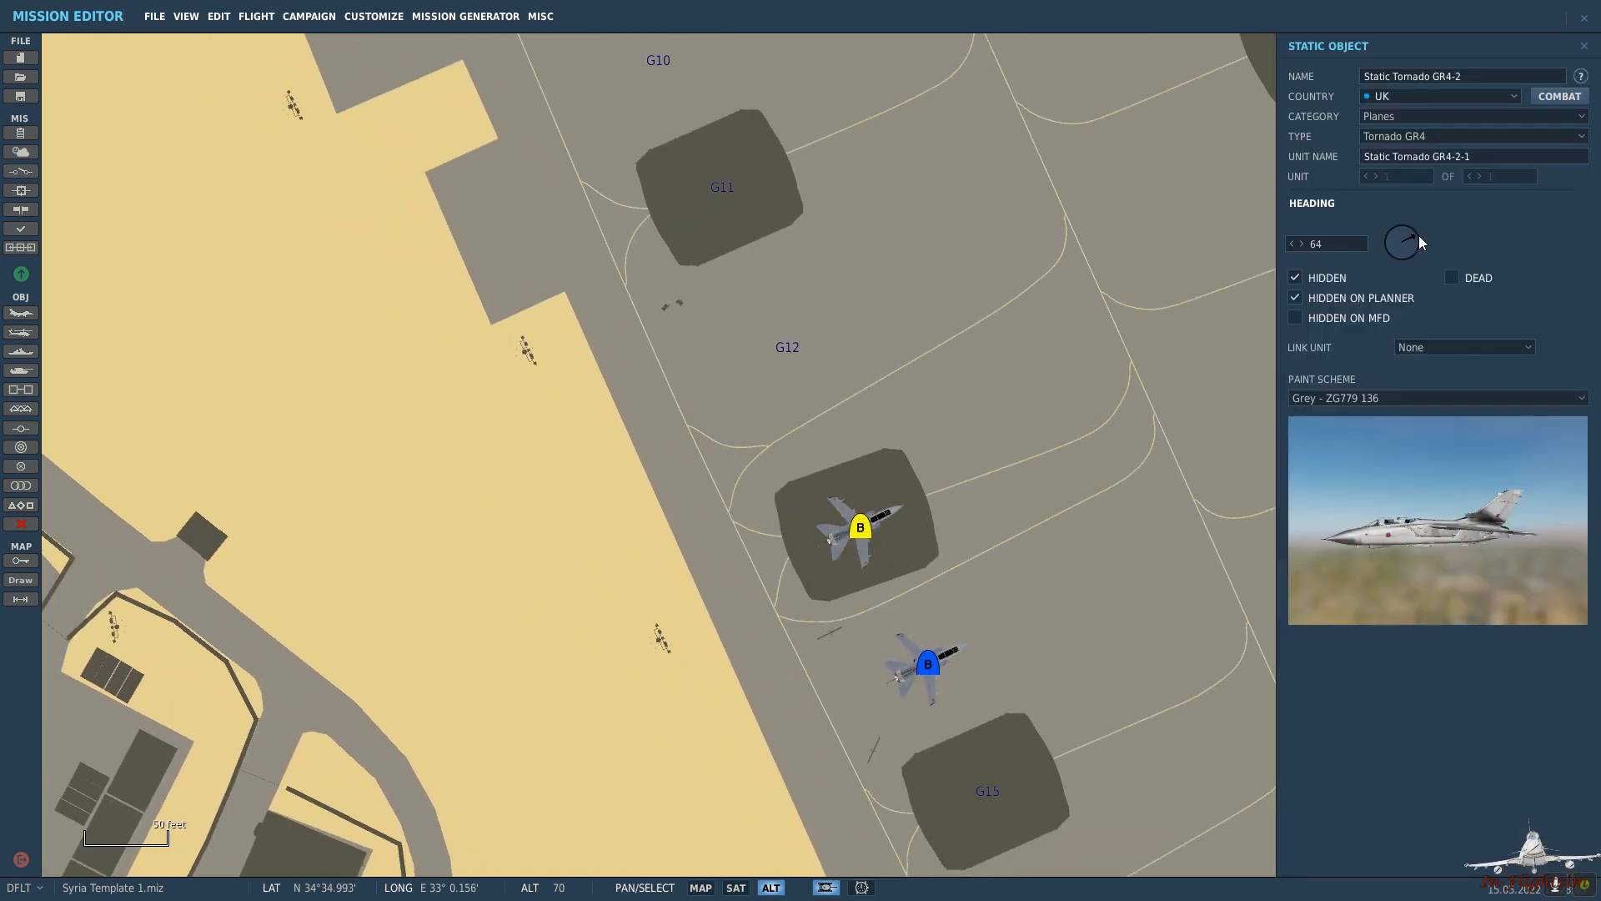
pyautogui.moveTo(1418, 235); pyautogui.dragTo(1421, 238)
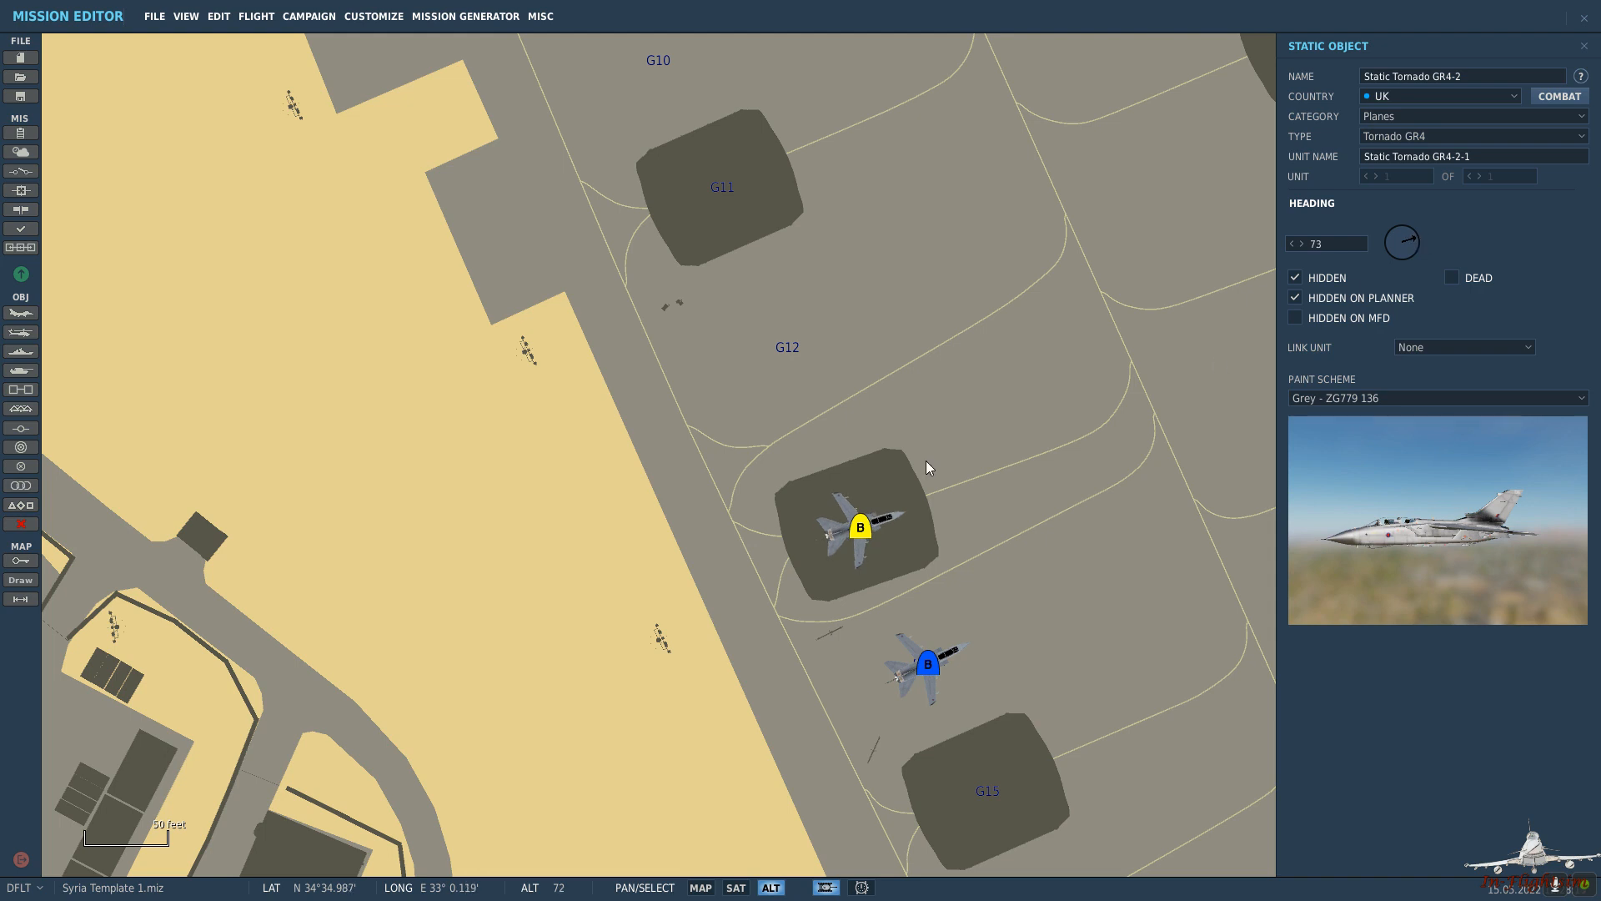
pyautogui.moveTo(859, 538); pyautogui.dragTo(864, 530)
pyautogui.click(931, 421)
# Paste another copy of the static Tornado GR4 on stand G10 with heading 64.
pyautogui.moveTo(839, 338); pyautogui.dragTo(947, 522)
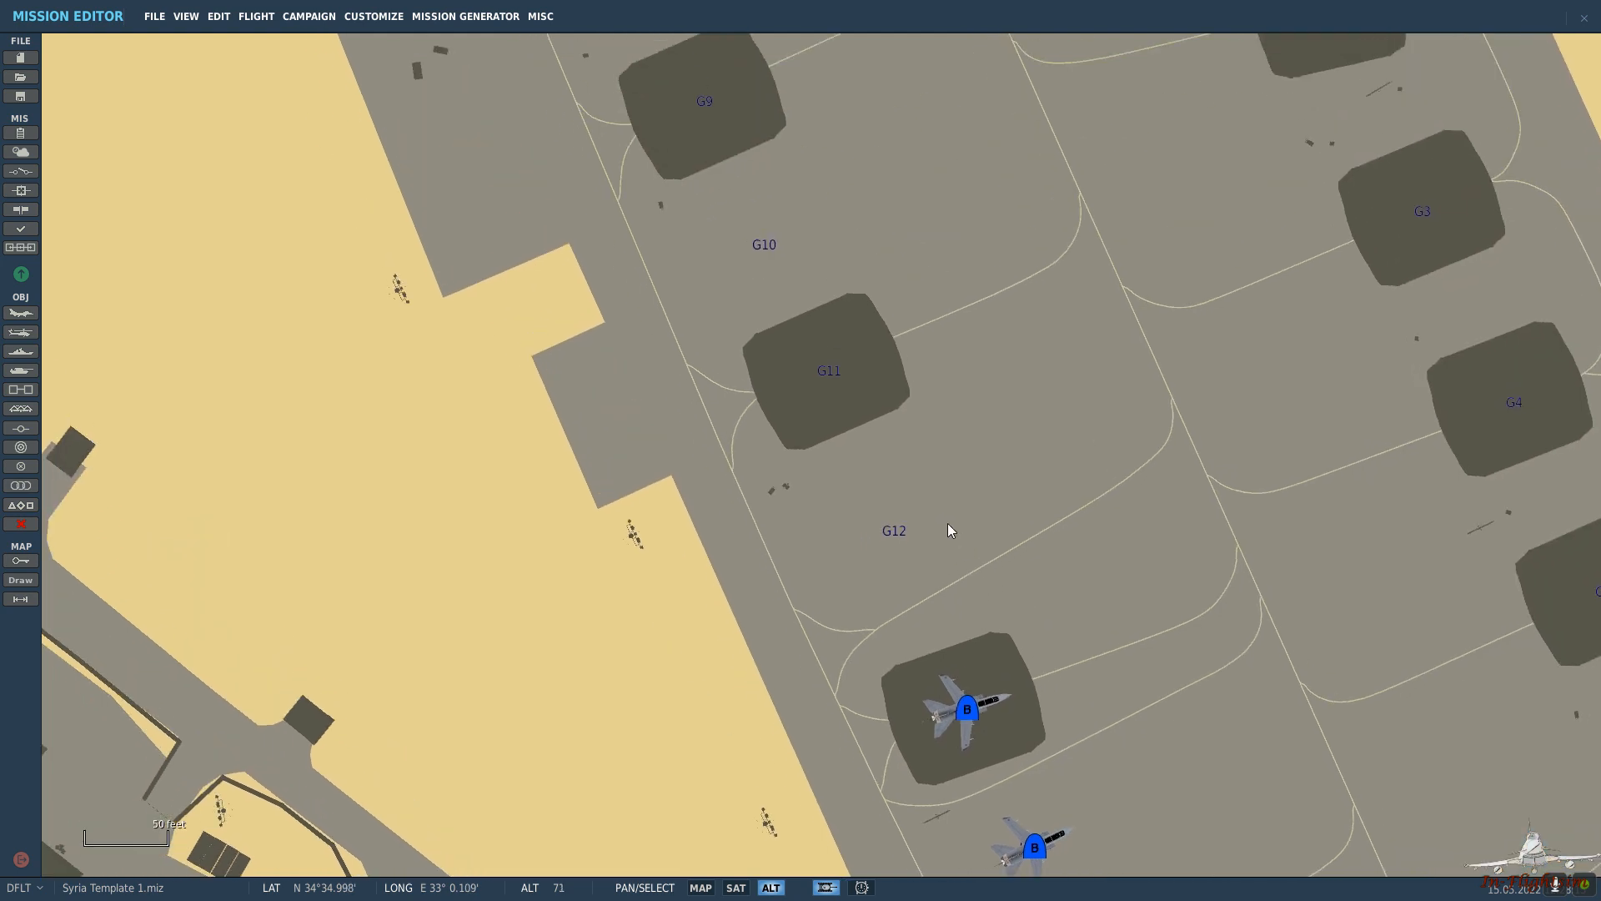
pyautogui.moveTo(897, 388); pyautogui.dragTo(859, 447, button='right')
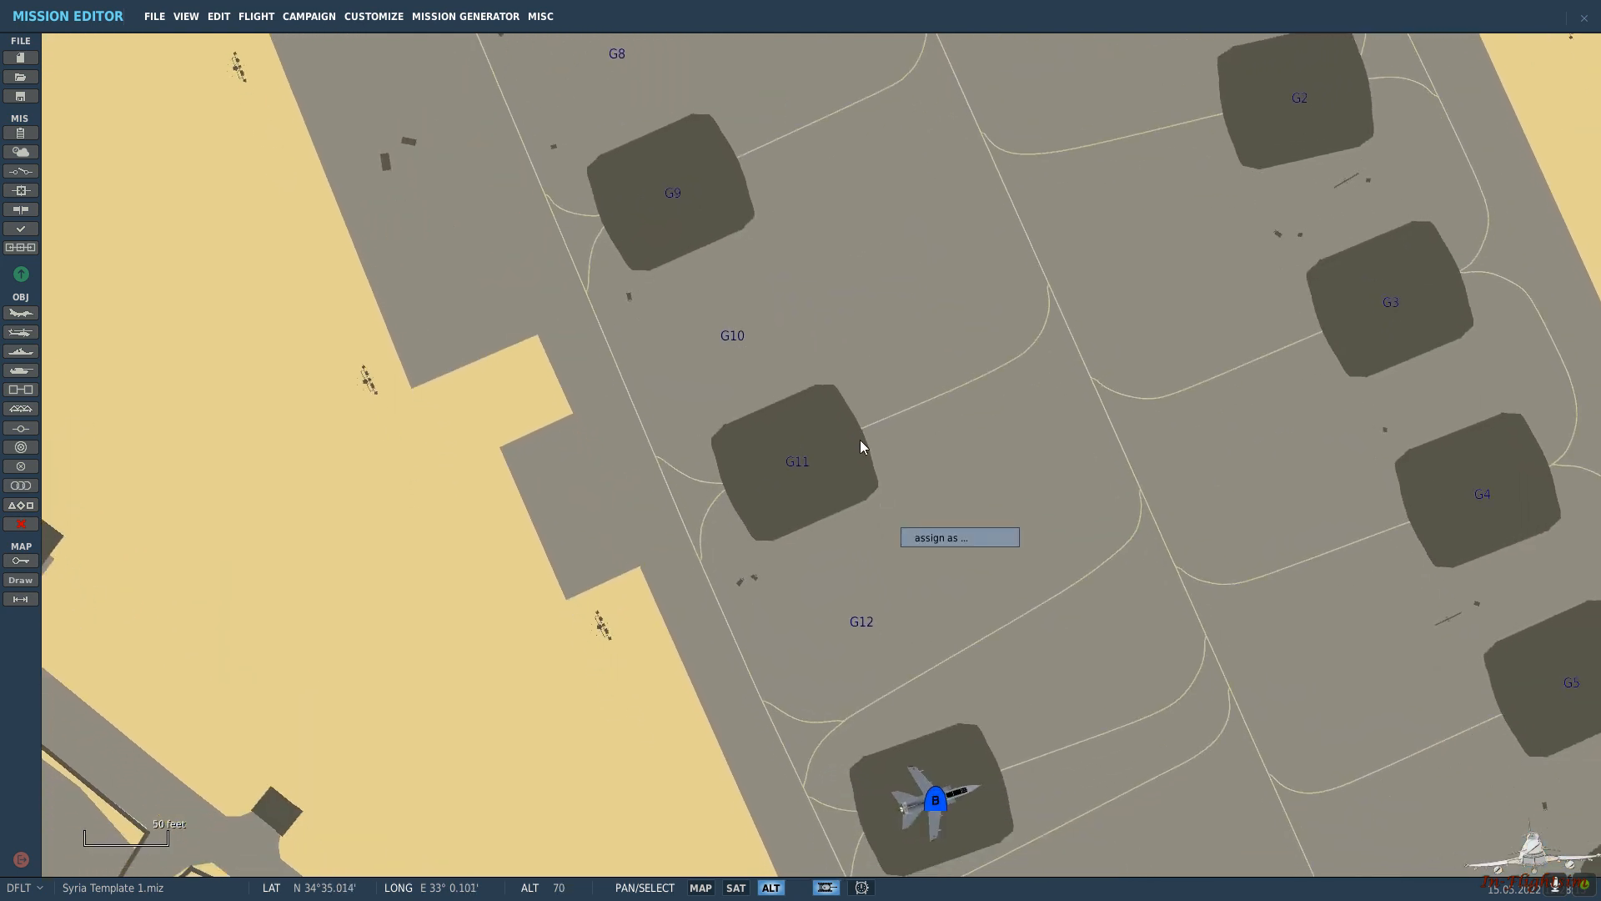
pyautogui.click(735, 337)
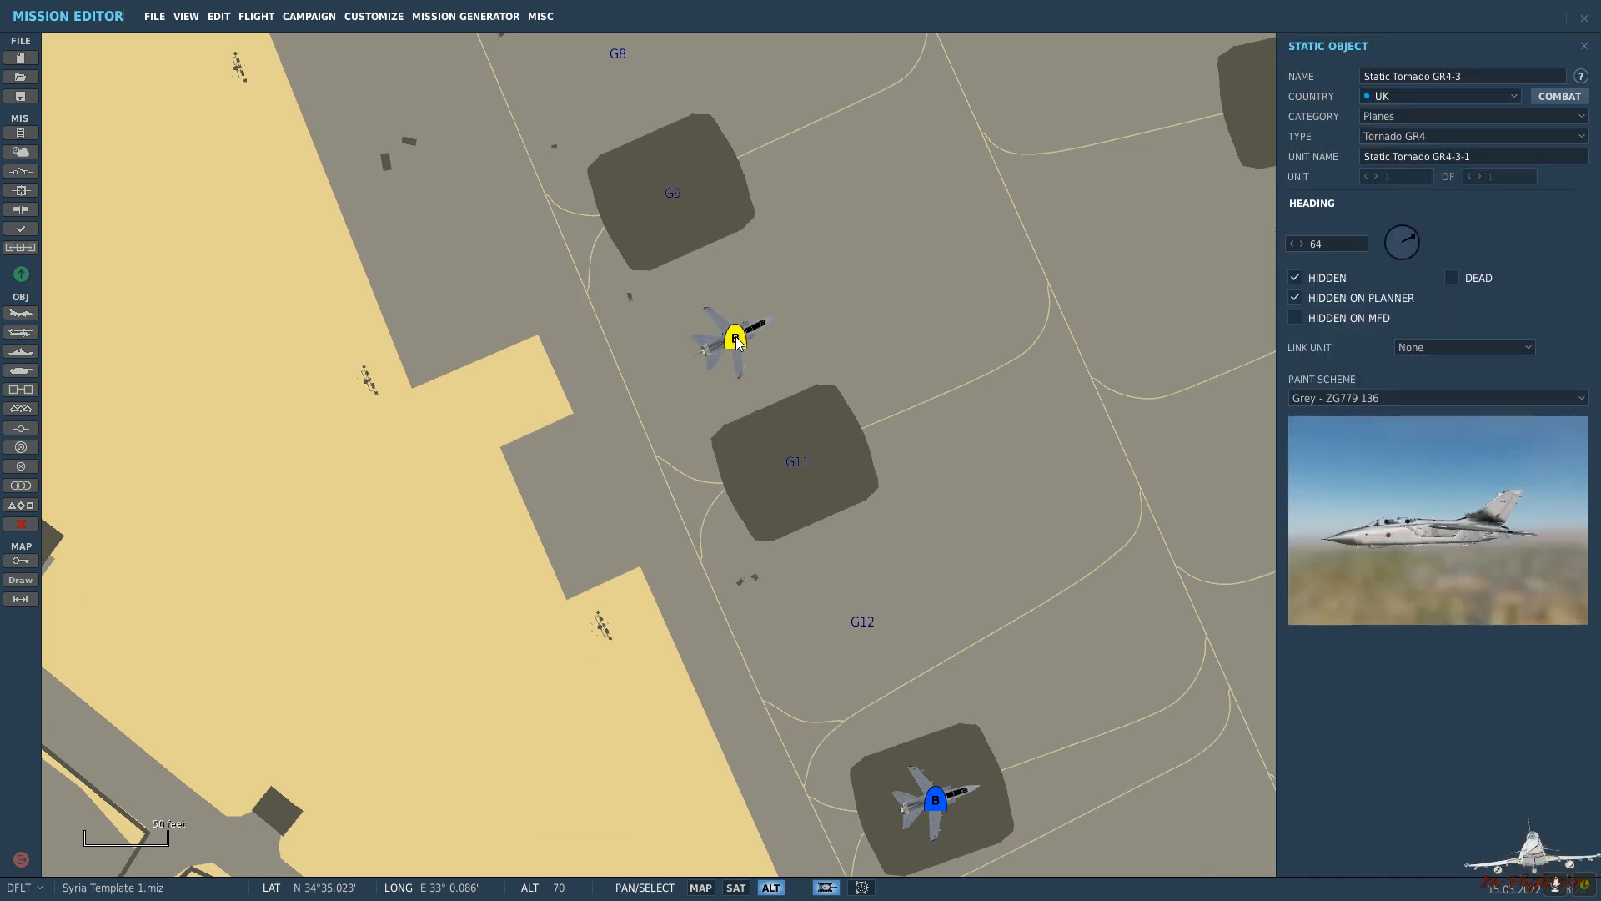
pyautogui.click(816, 268)
pyautogui.moveTo(816, 268); pyautogui.dragTo(970, 581, button='right')
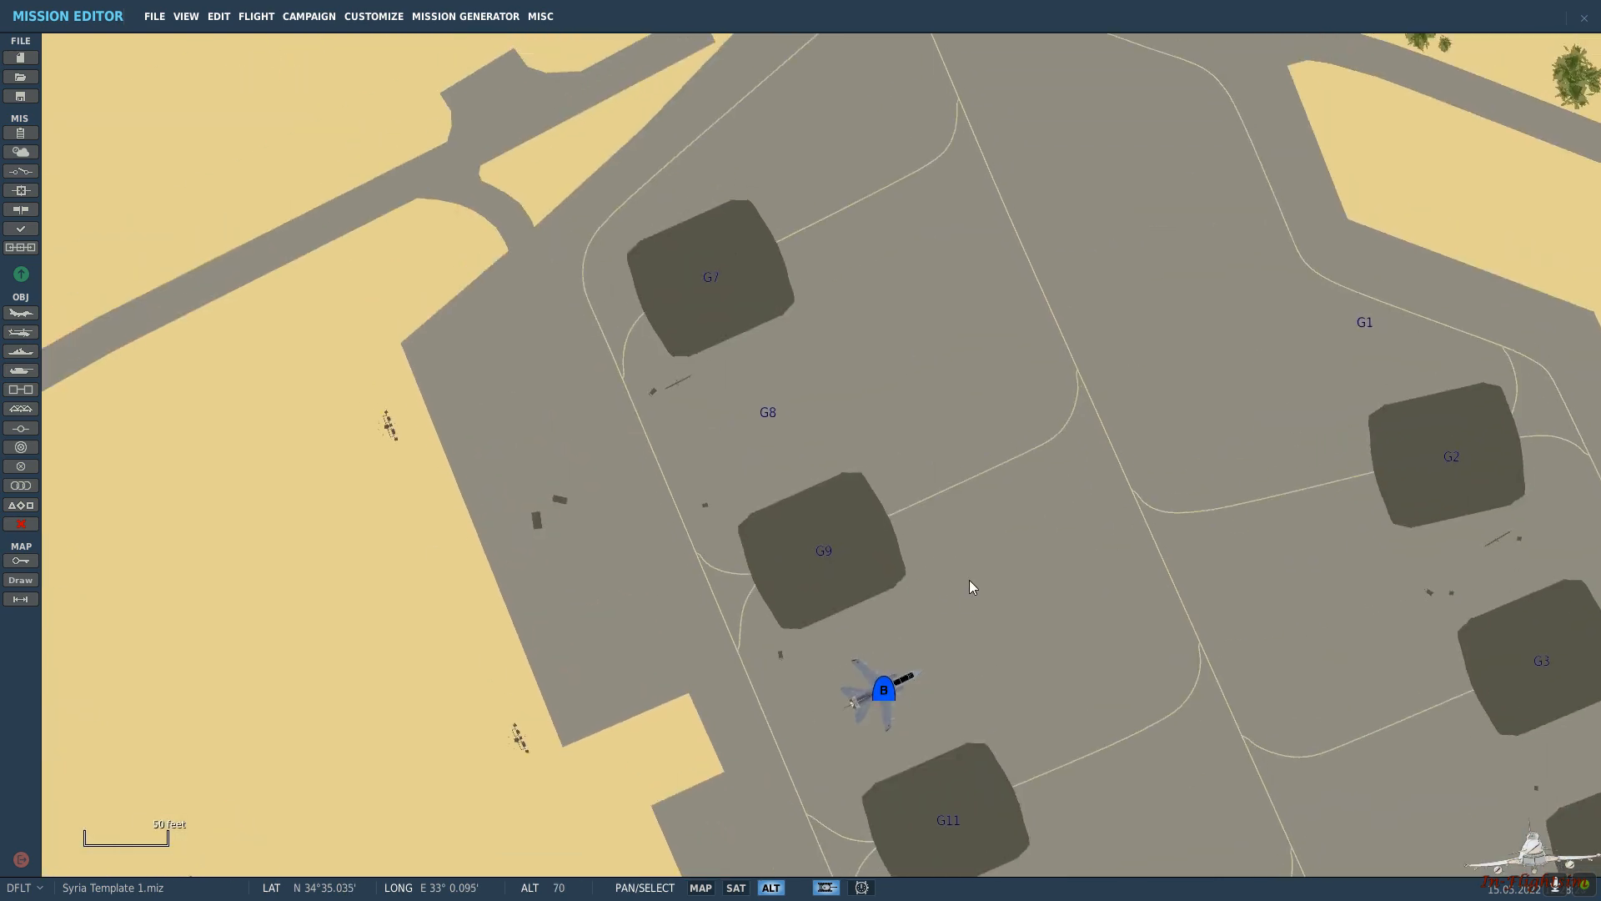
pyautogui.scroll(-1, 949, 560)
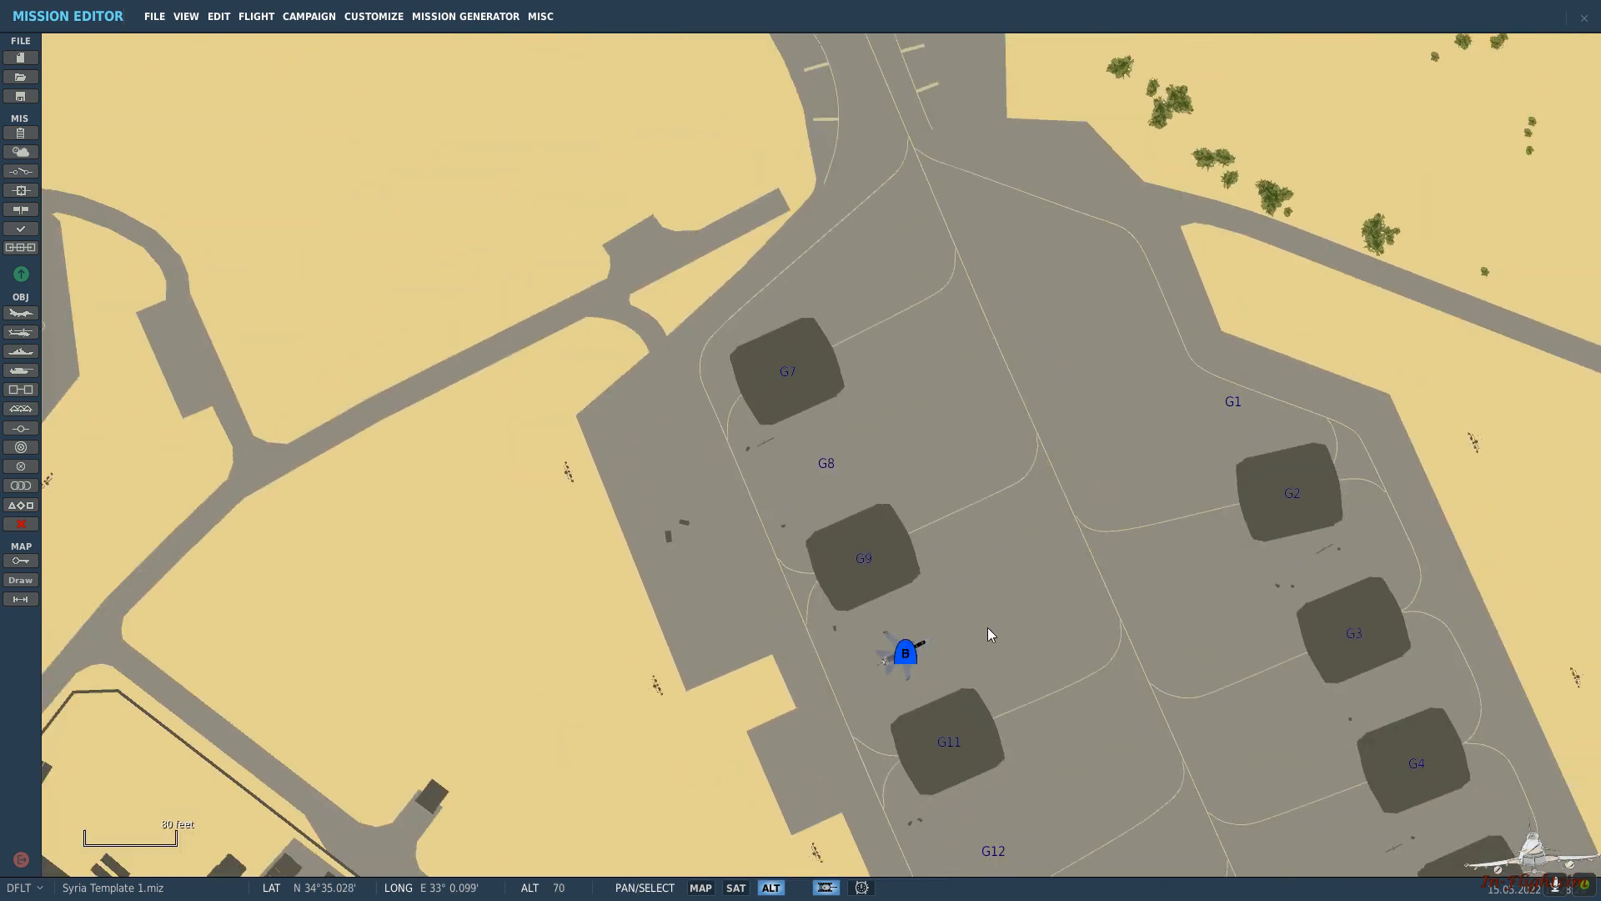
# Paste another copy of the static Tornado GR4 into shelter G7 with heading 64.
pyautogui.scroll(-1, 918, 500)
pyautogui.scroll(2, 884, 409)
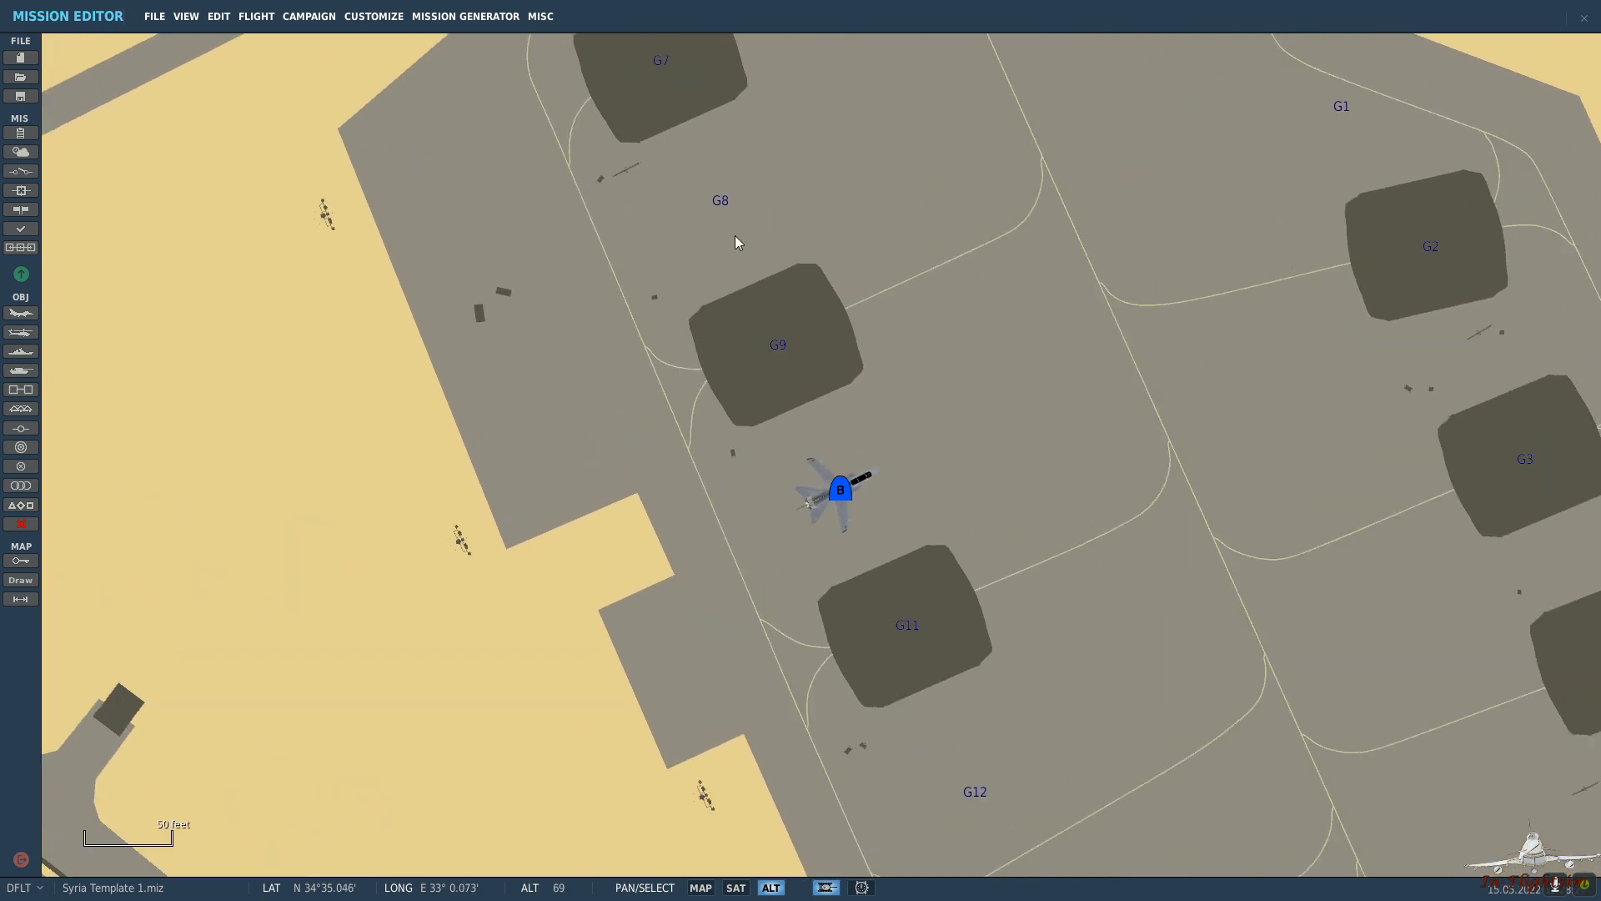
pyautogui.moveTo(735, 242); pyautogui.dragTo(736, 302, button='right')
pyautogui.click(684, 169)
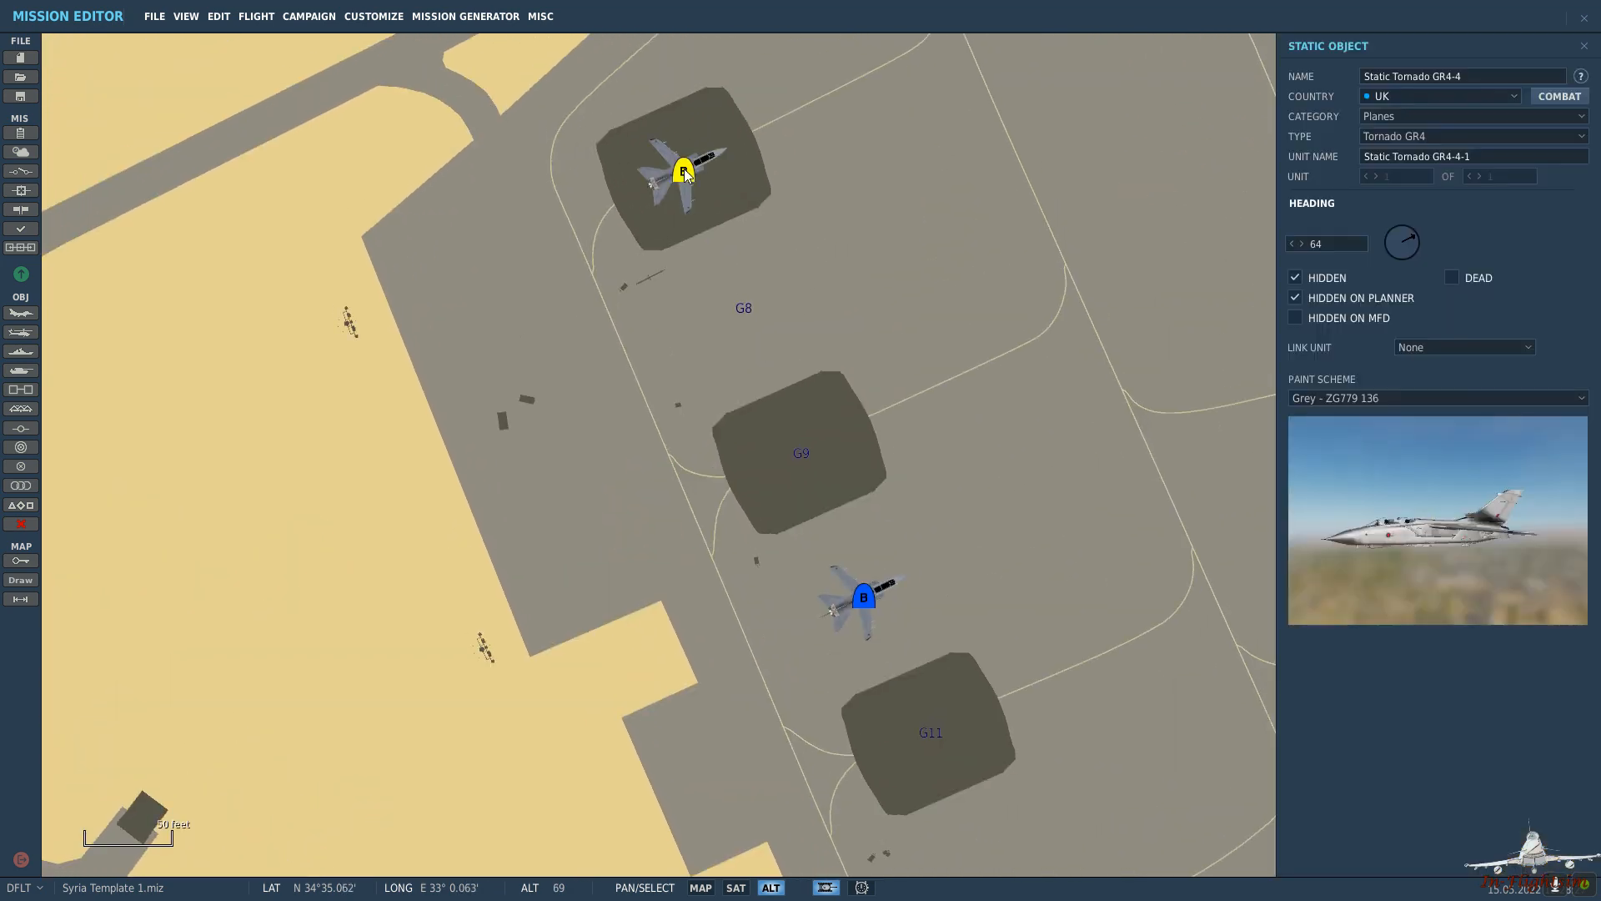
pyautogui.click(912, 343)
# Paste a Tornado GR4 copy on the apron just east of hangar F7, set its heading to 204 and shift it closer to the hangar.
pyautogui.scroll(-3, 911, 342)
pyautogui.scroll(1, 879, 533)
pyautogui.moveTo(879, 532); pyautogui.dragTo(876, 269, button='right')
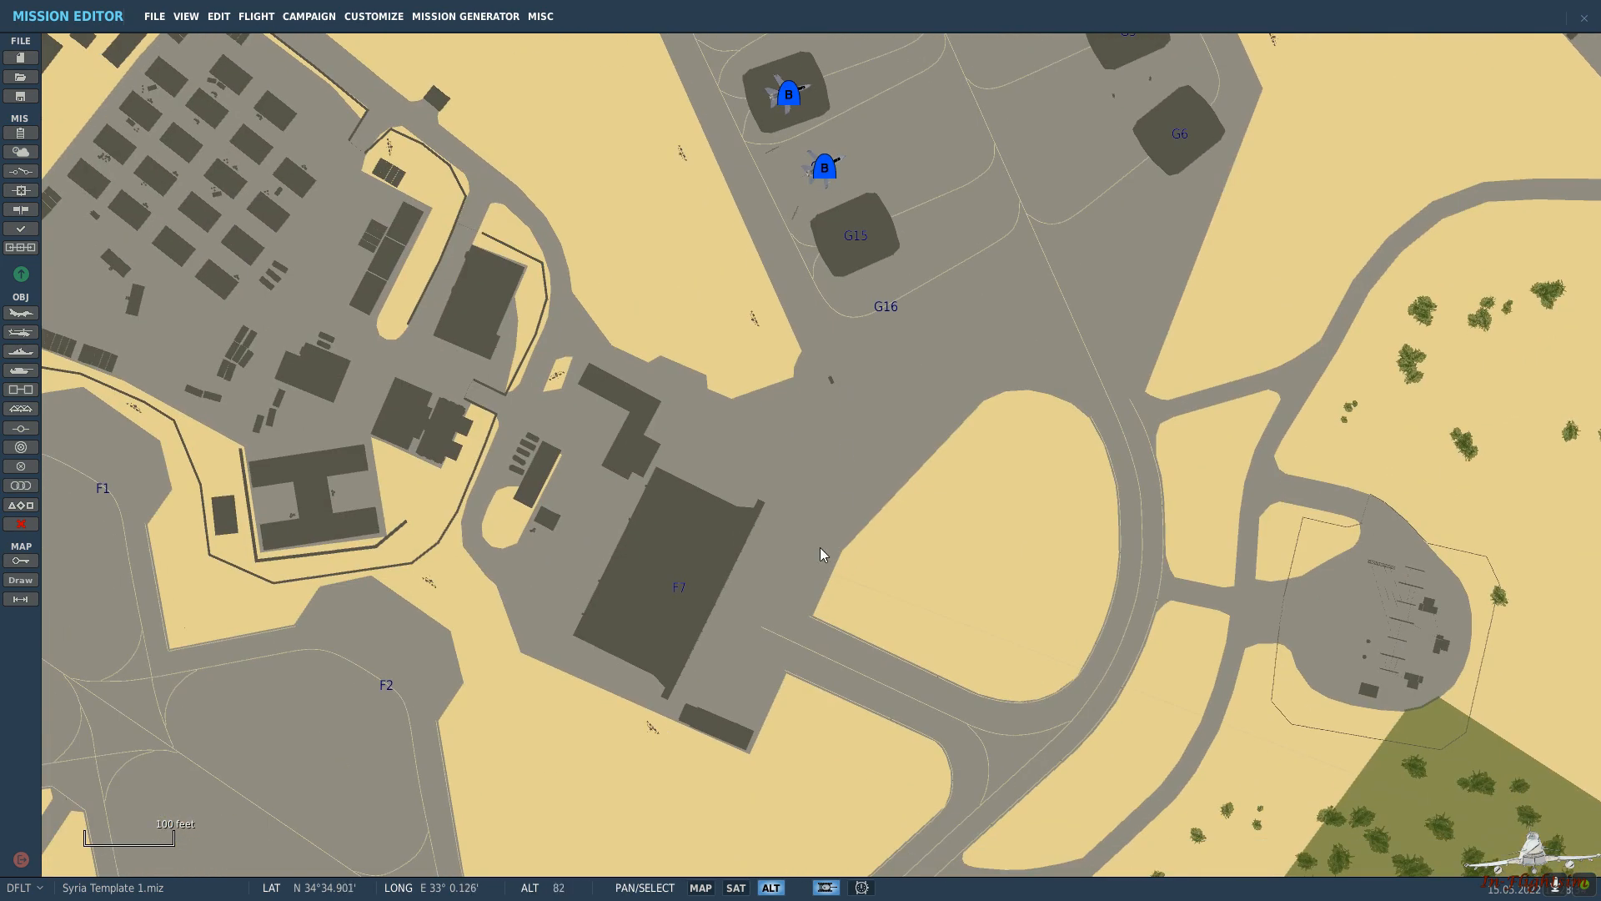
pyautogui.scroll(2, 807, 489)
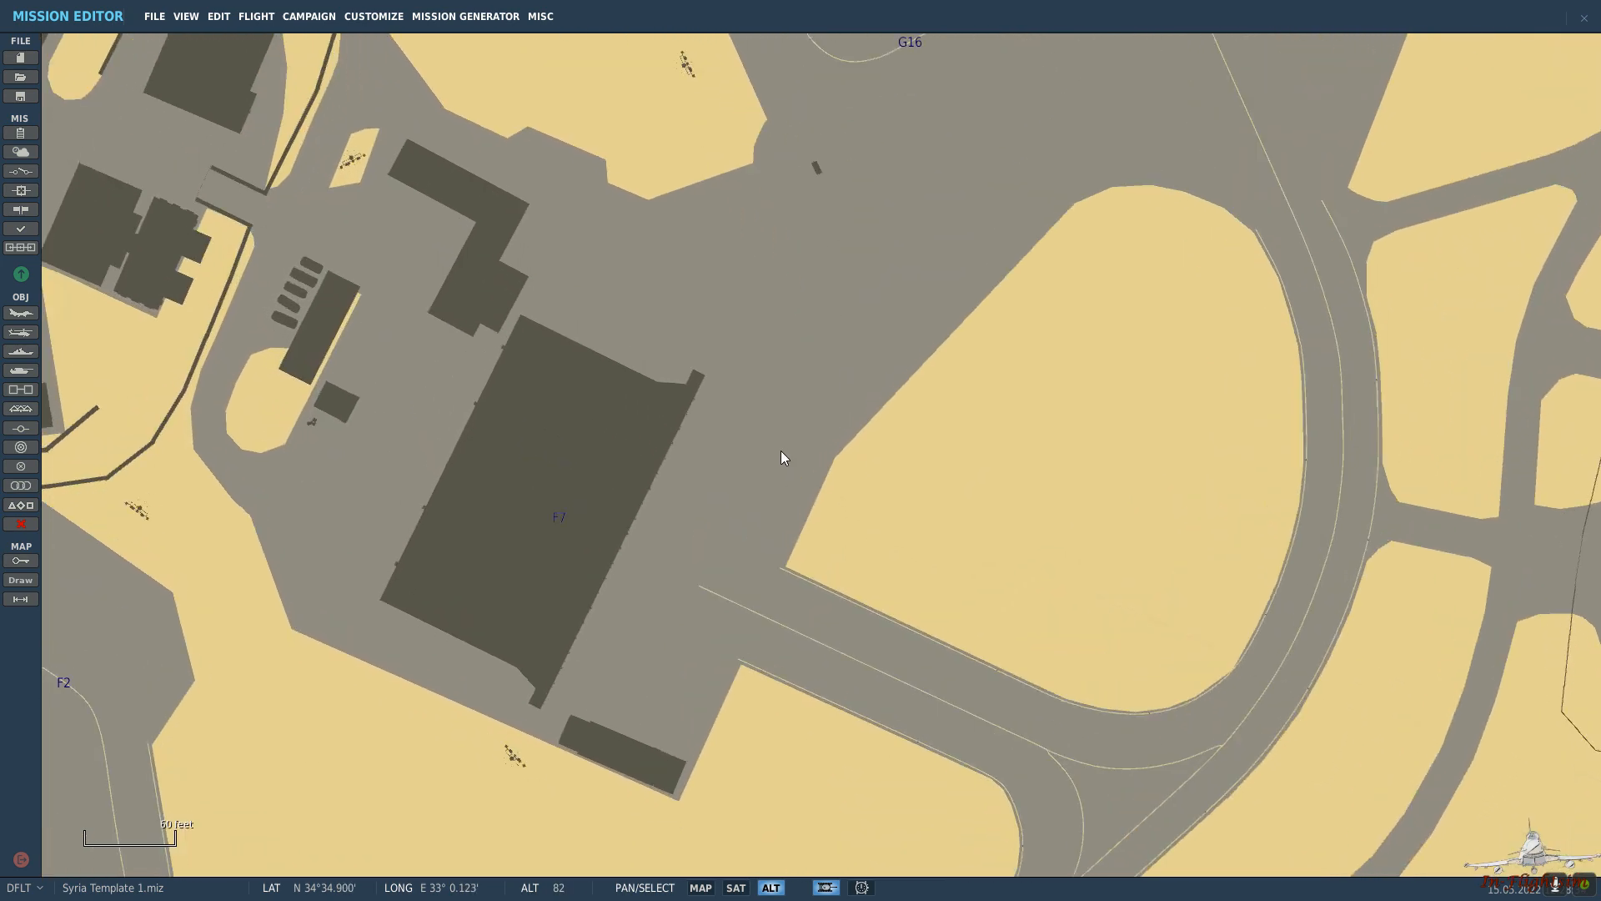
pyautogui.click(744, 447)
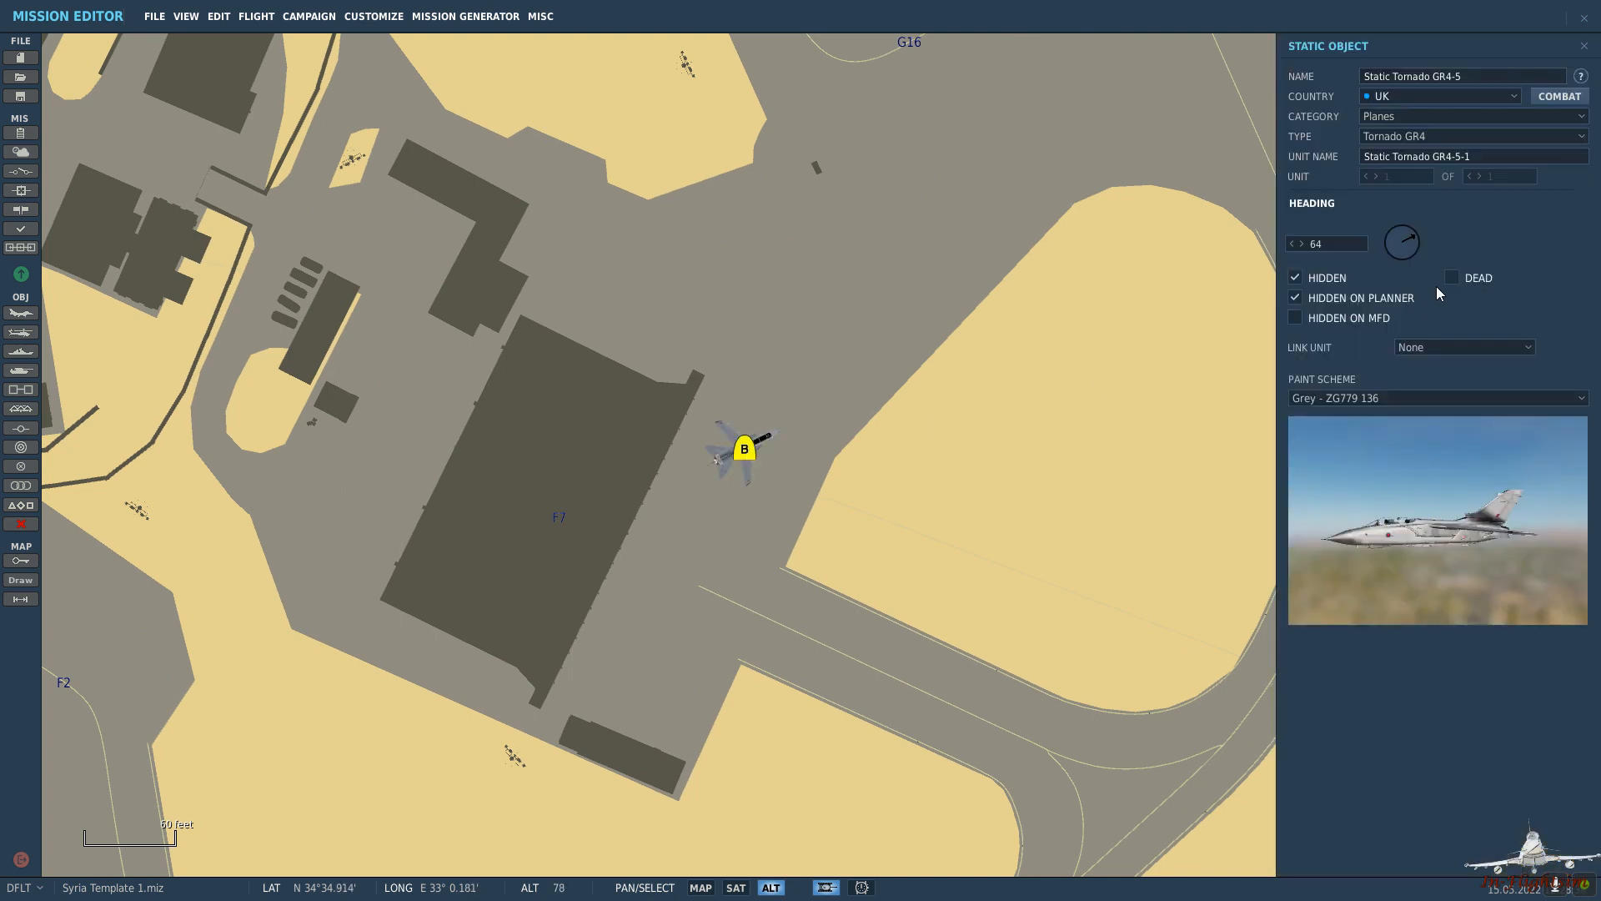
pyautogui.moveTo(1400, 256); pyautogui.dragTo(1395, 259)
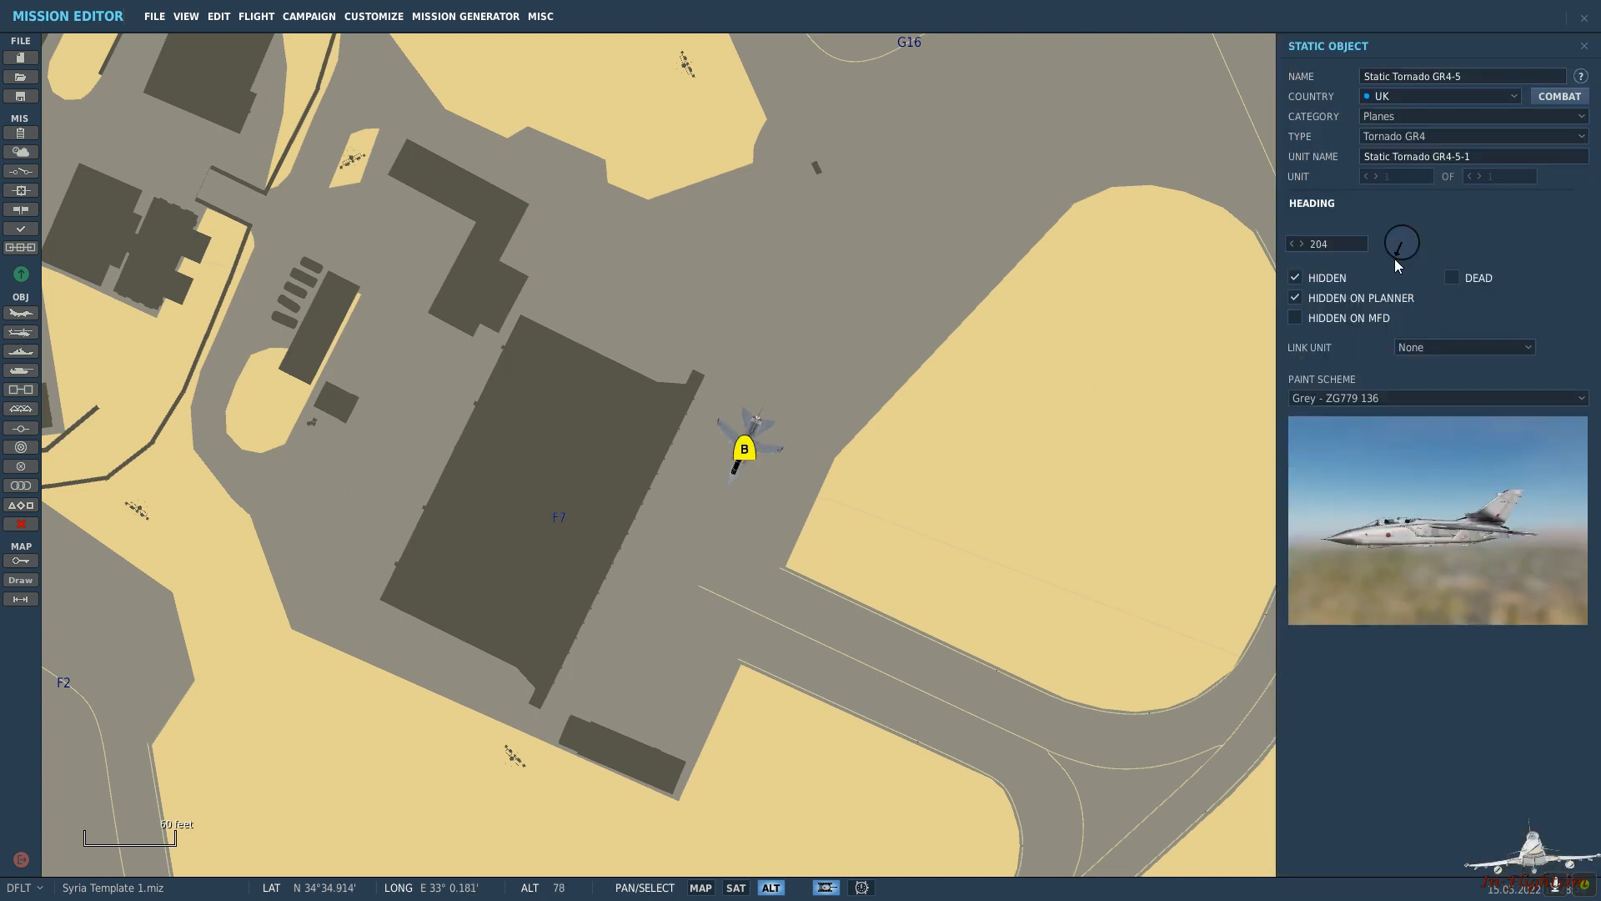
pyautogui.moveTo(754, 439); pyautogui.dragTo(747, 417)
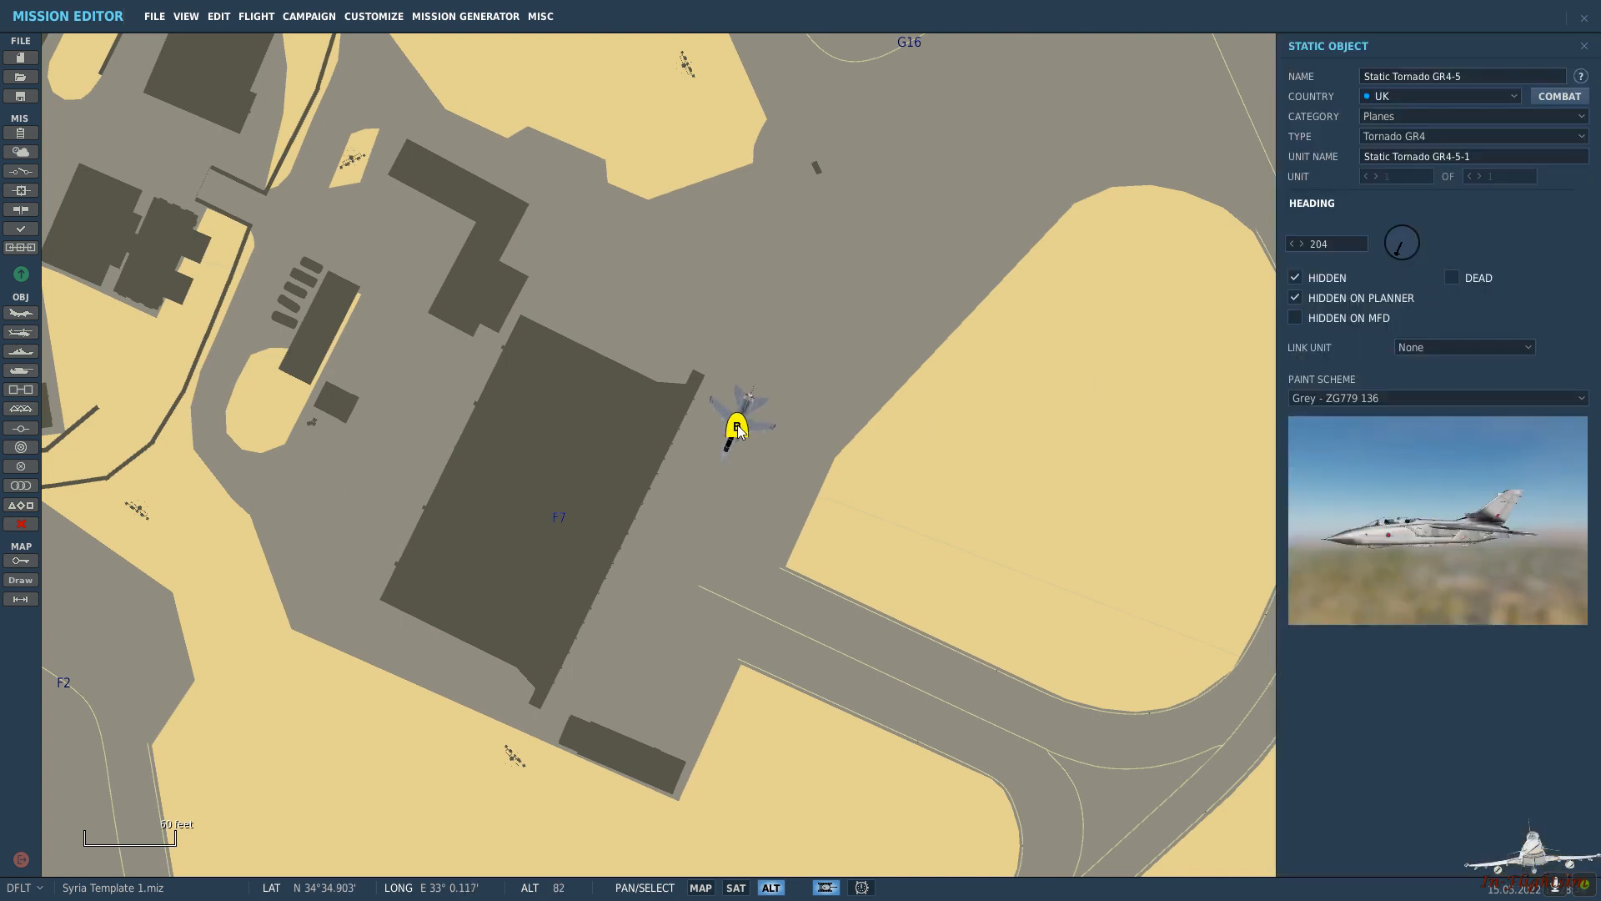
pyautogui.click(861, 428)
# Paste another copy of the static Tornado GR4 into shelter G3.
pyautogui.scroll(-3, 899, 332)
pyautogui.scroll(3, 850, 433)
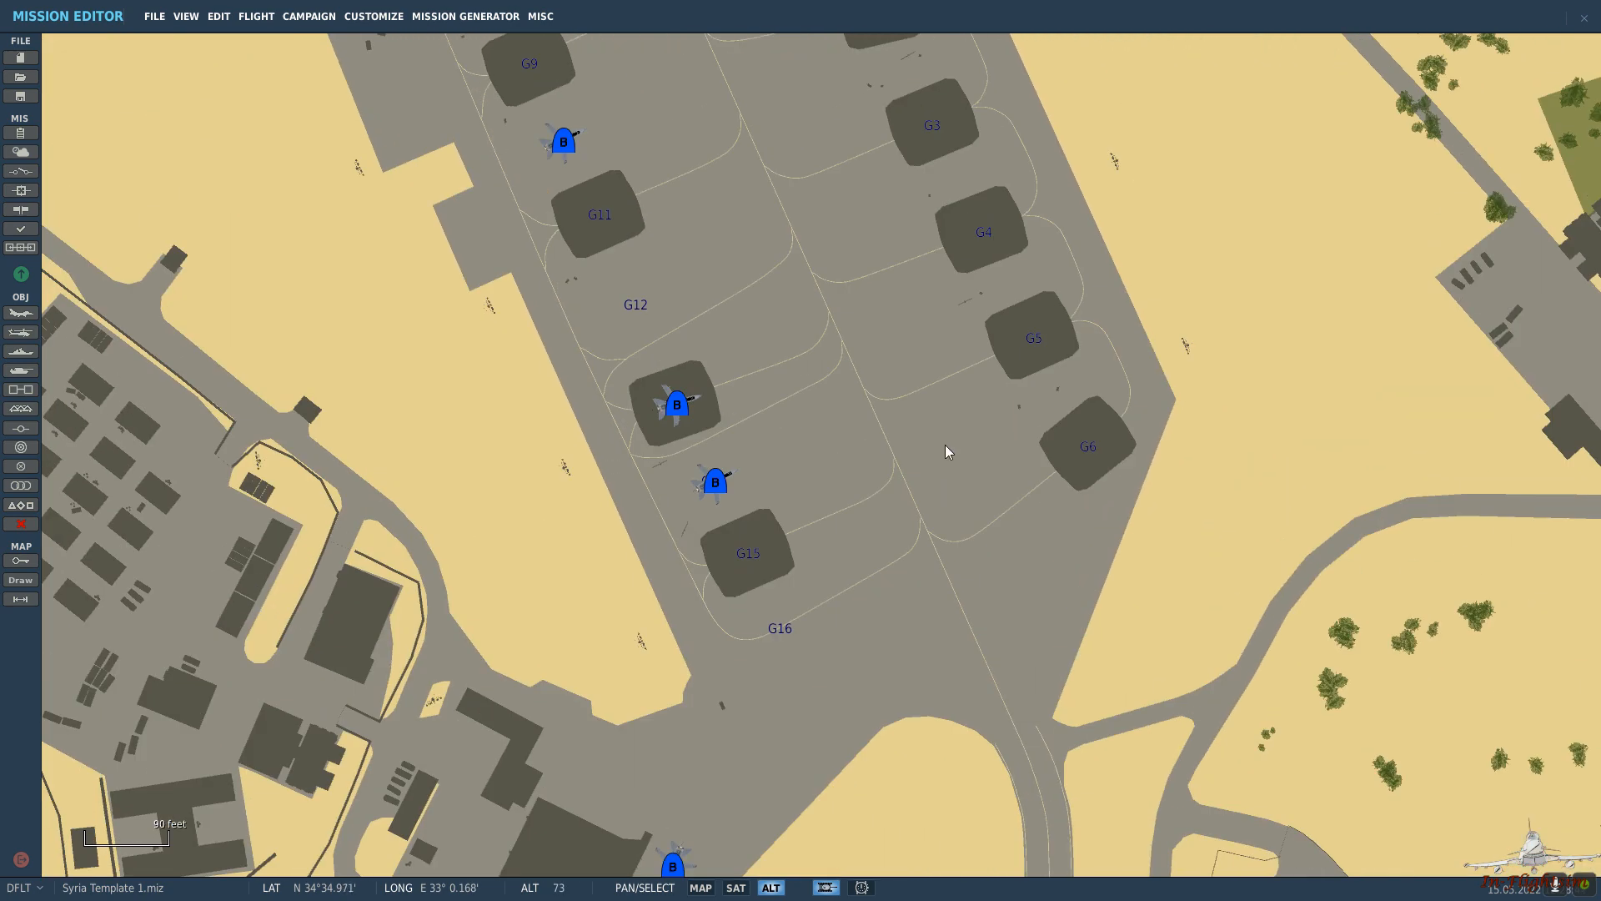
pyautogui.moveTo(946, 450); pyautogui.dragTo(900, 360)
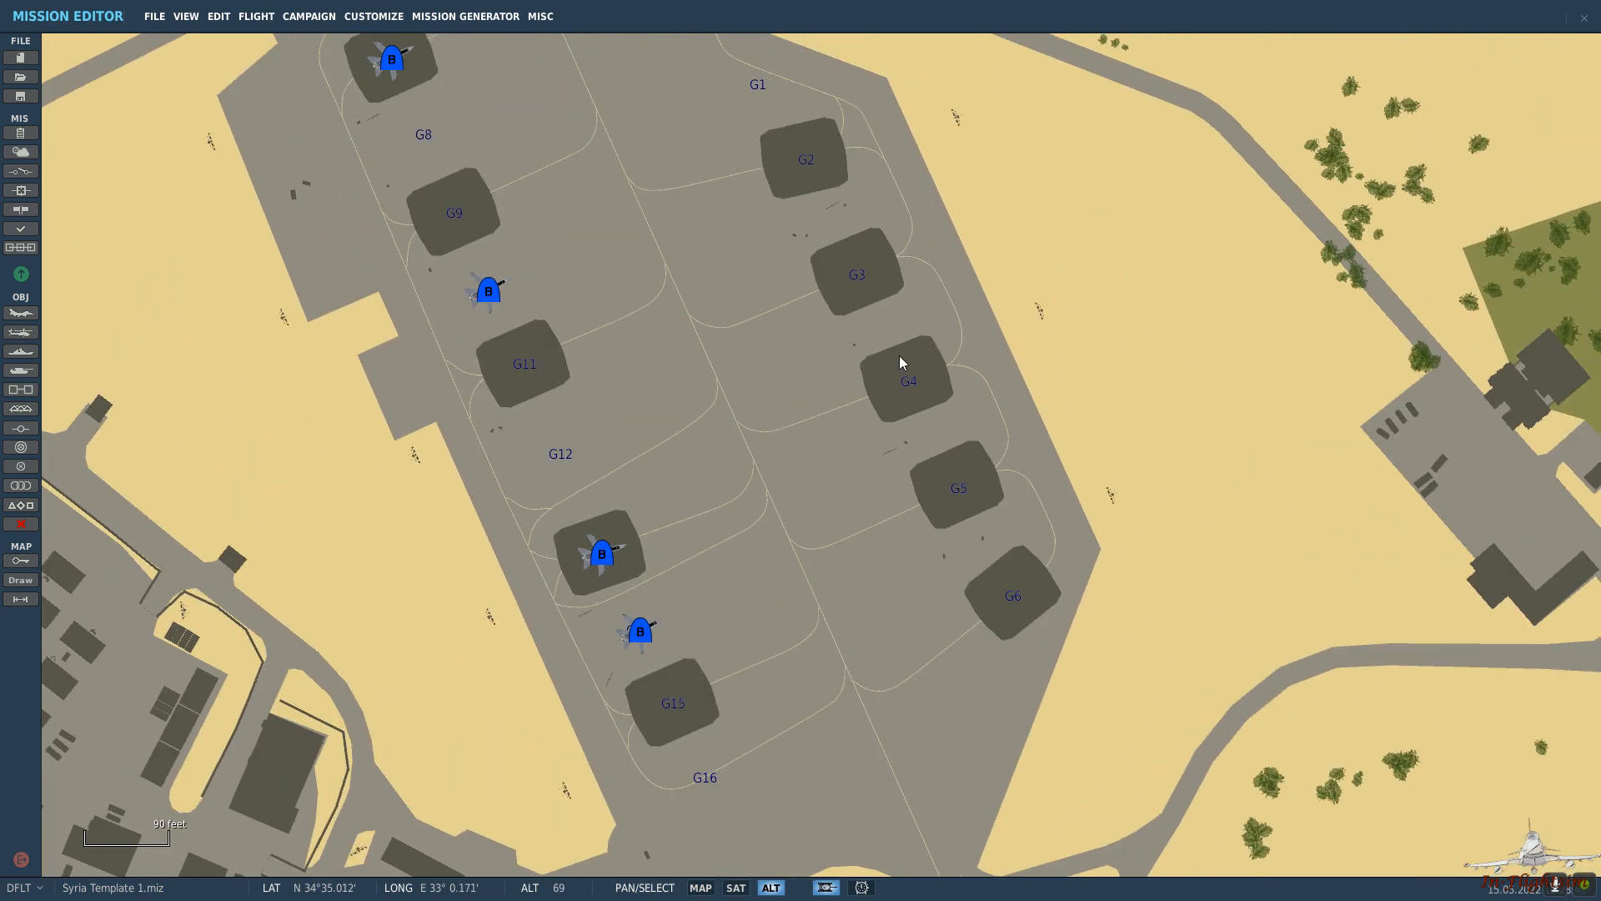
pyautogui.click(858, 277)
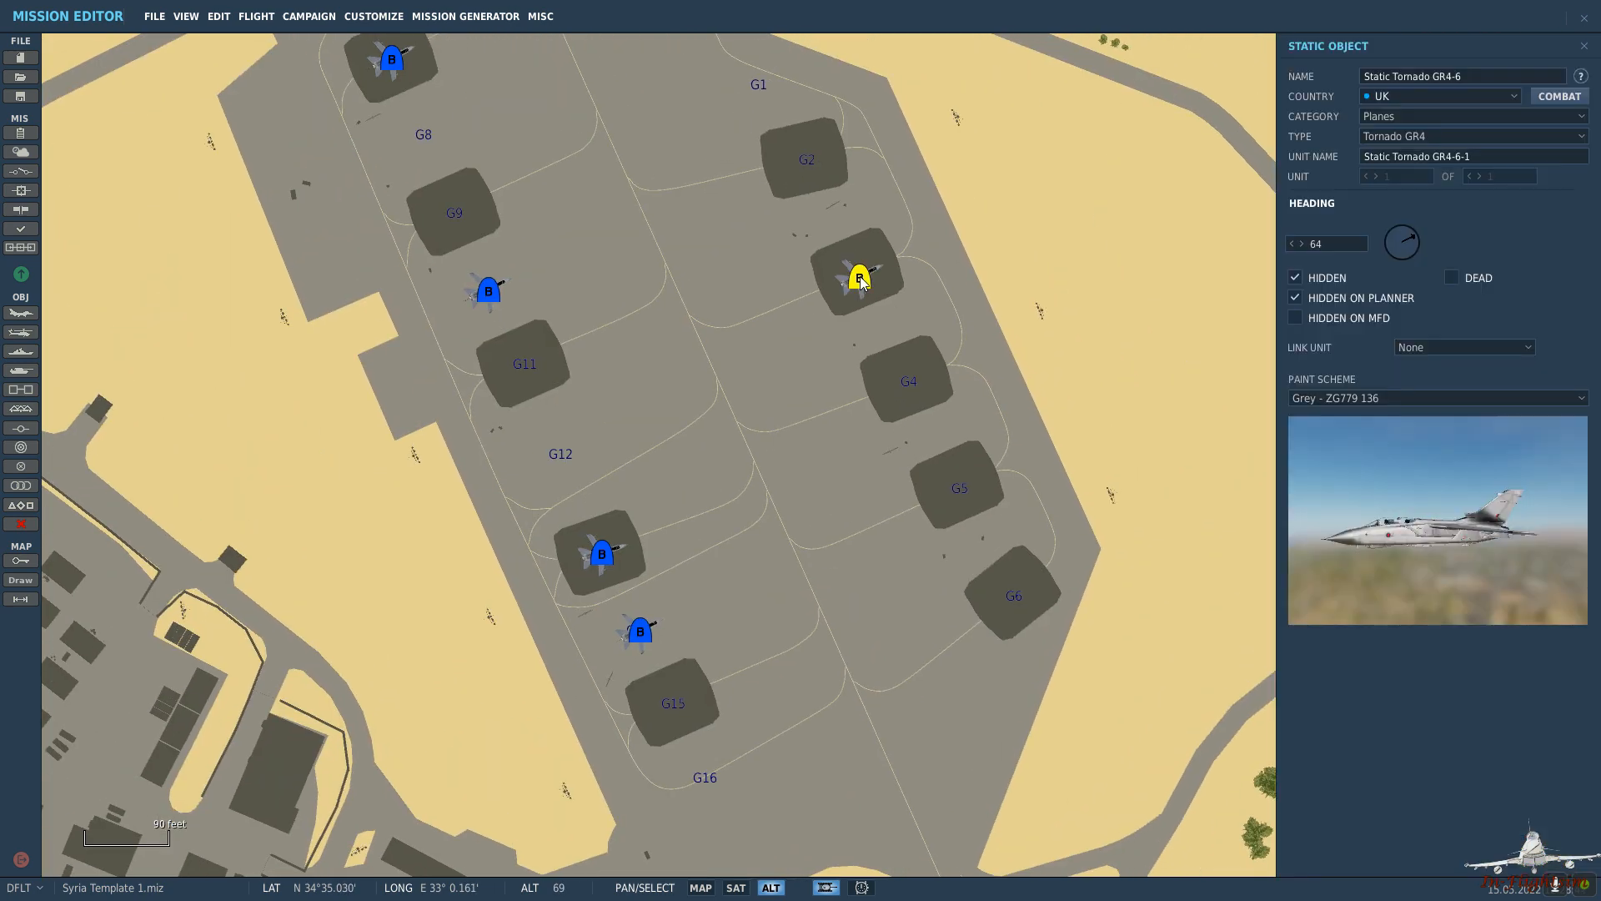
# Change the G3 aircraft's type to AV-8B N/A with the paint scheme RAF ZD463 53 4 (AC) Sqn RAF Cottesmore.
pyautogui.click(1453, 135)
pyautogui.scroll(20, 1449, 192)
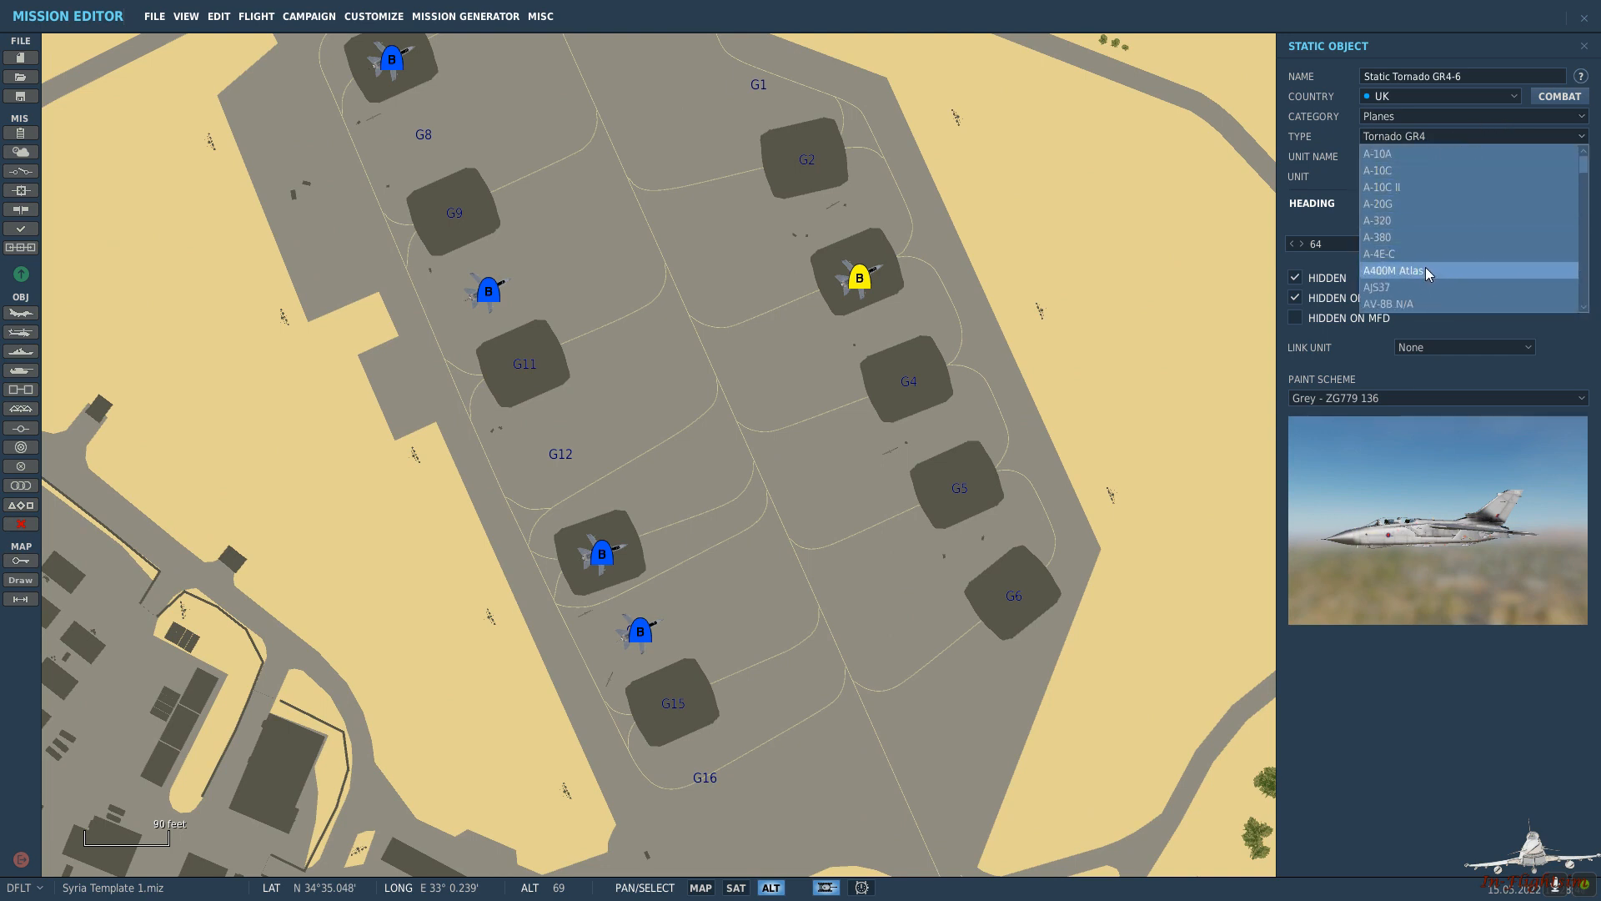
pyautogui.click(1416, 302)
pyautogui.click(1400, 399)
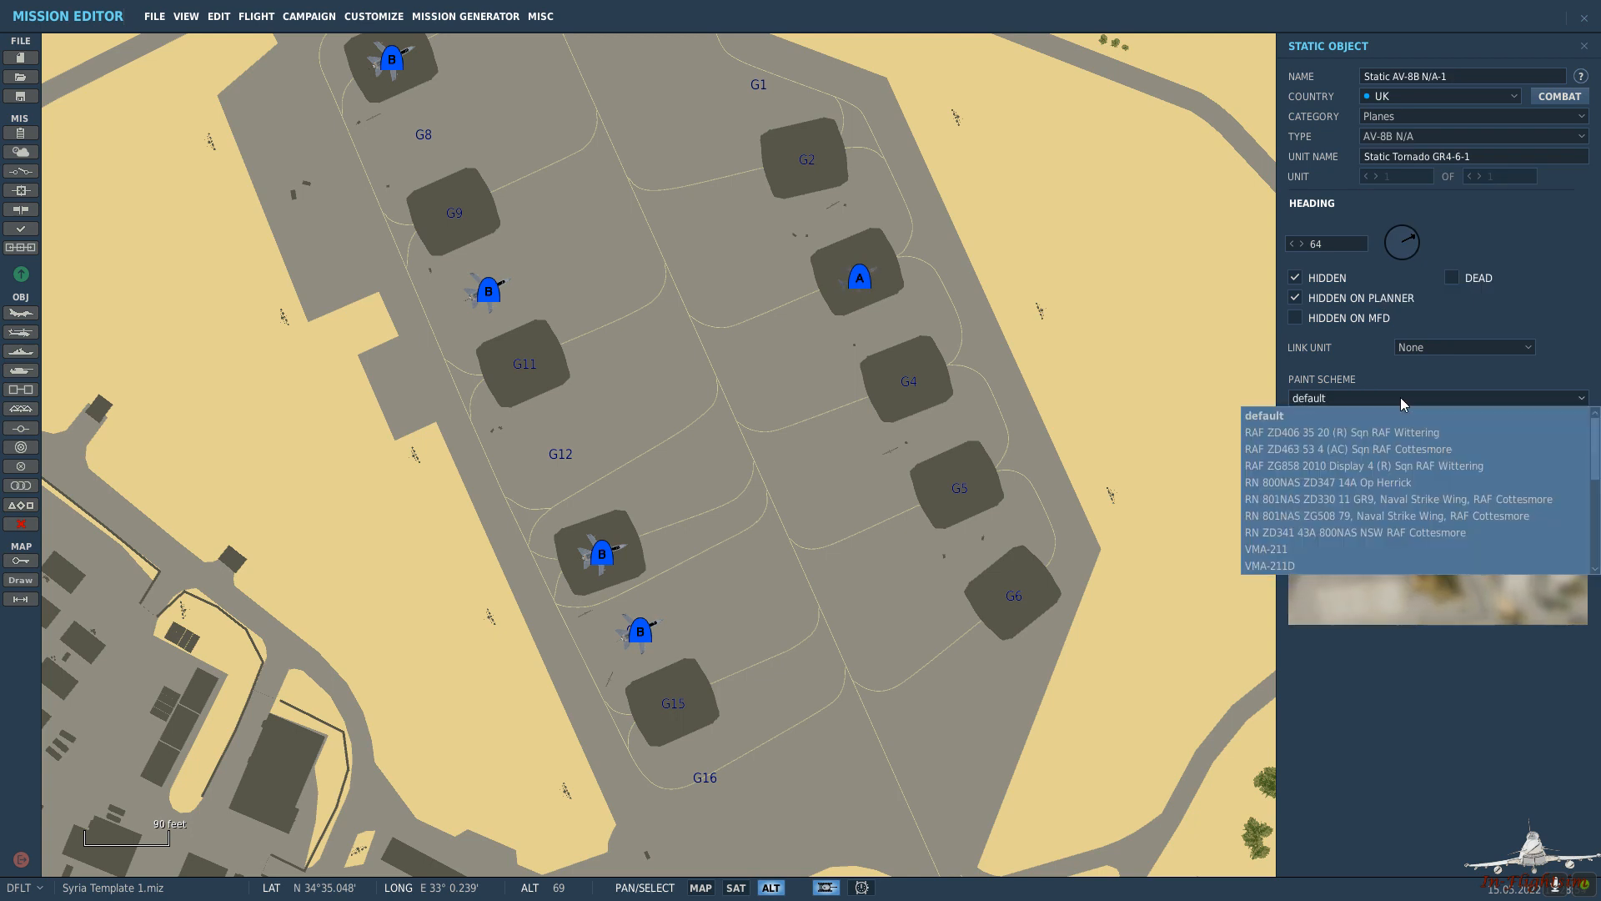
pyautogui.click(1415, 450)
# Set the G3 AV-8B's heading to 248 and adjust its position slightly within the shelter.
pyautogui.scroll(1, 923, 297)
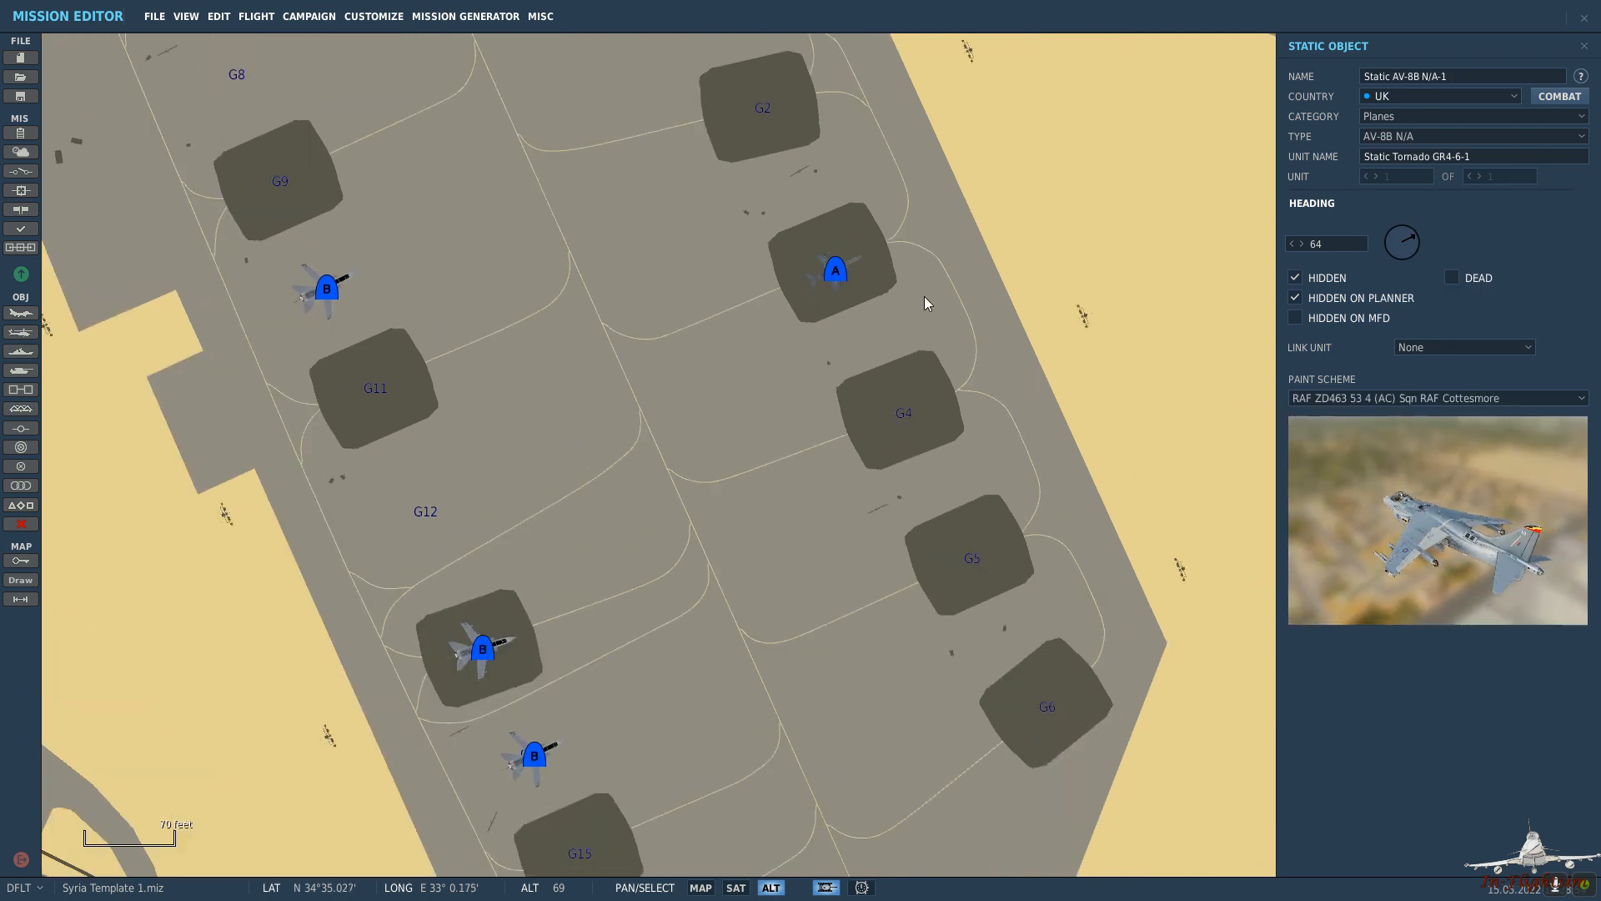
pyautogui.scroll(1, 924, 297)
pyautogui.click(1389, 246)
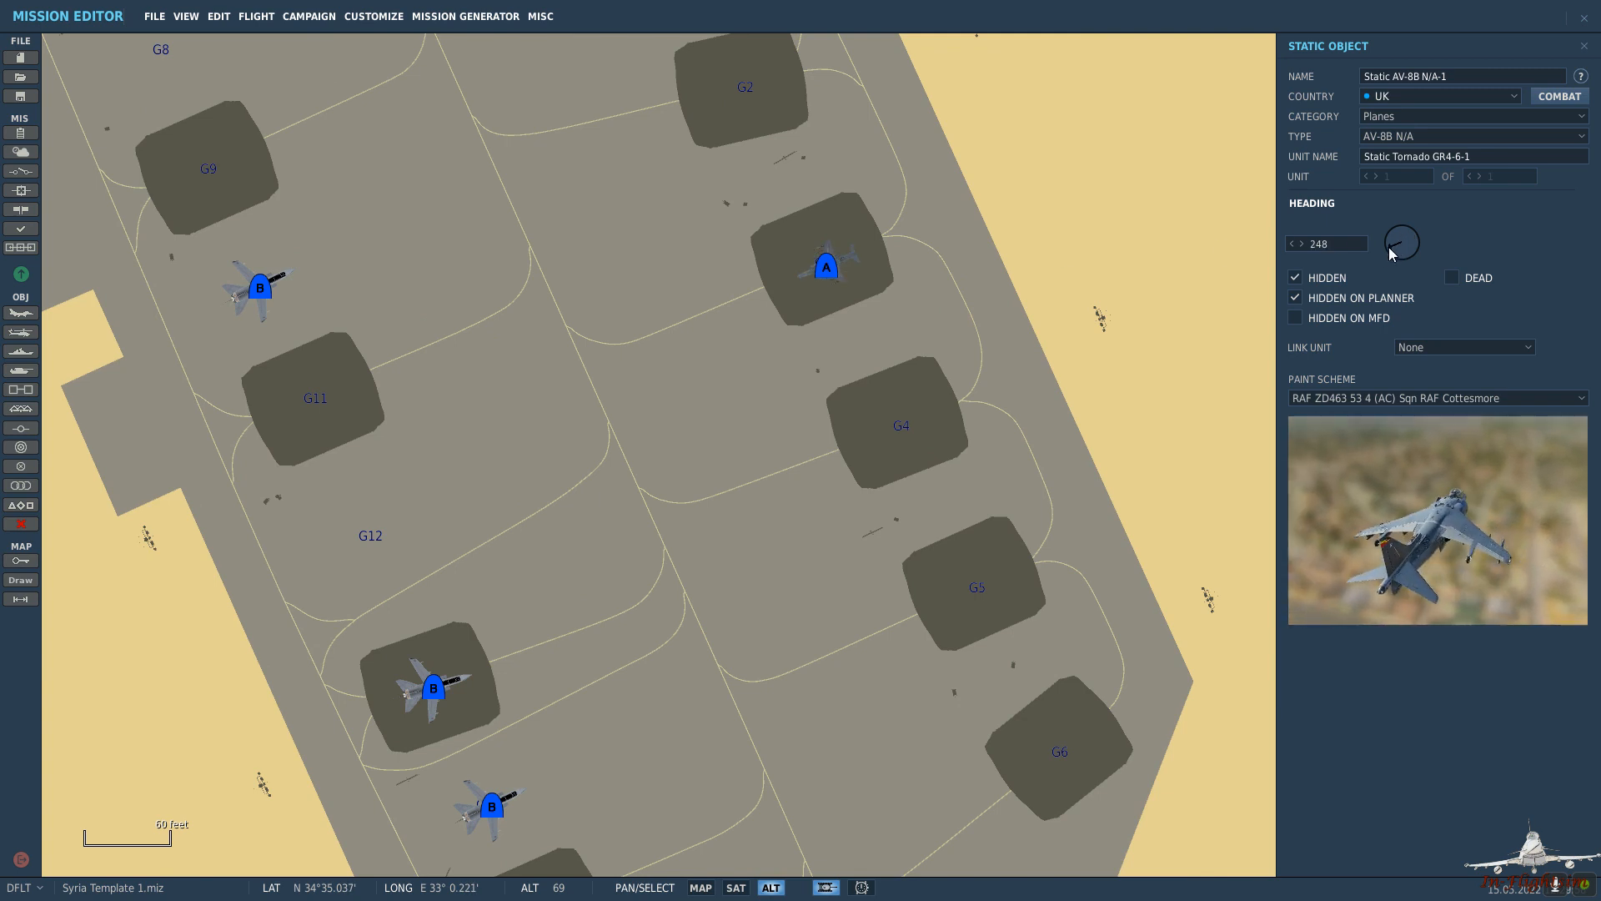
pyautogui.moveTo(884, 196); pyautogui.dragTo(854, 384)
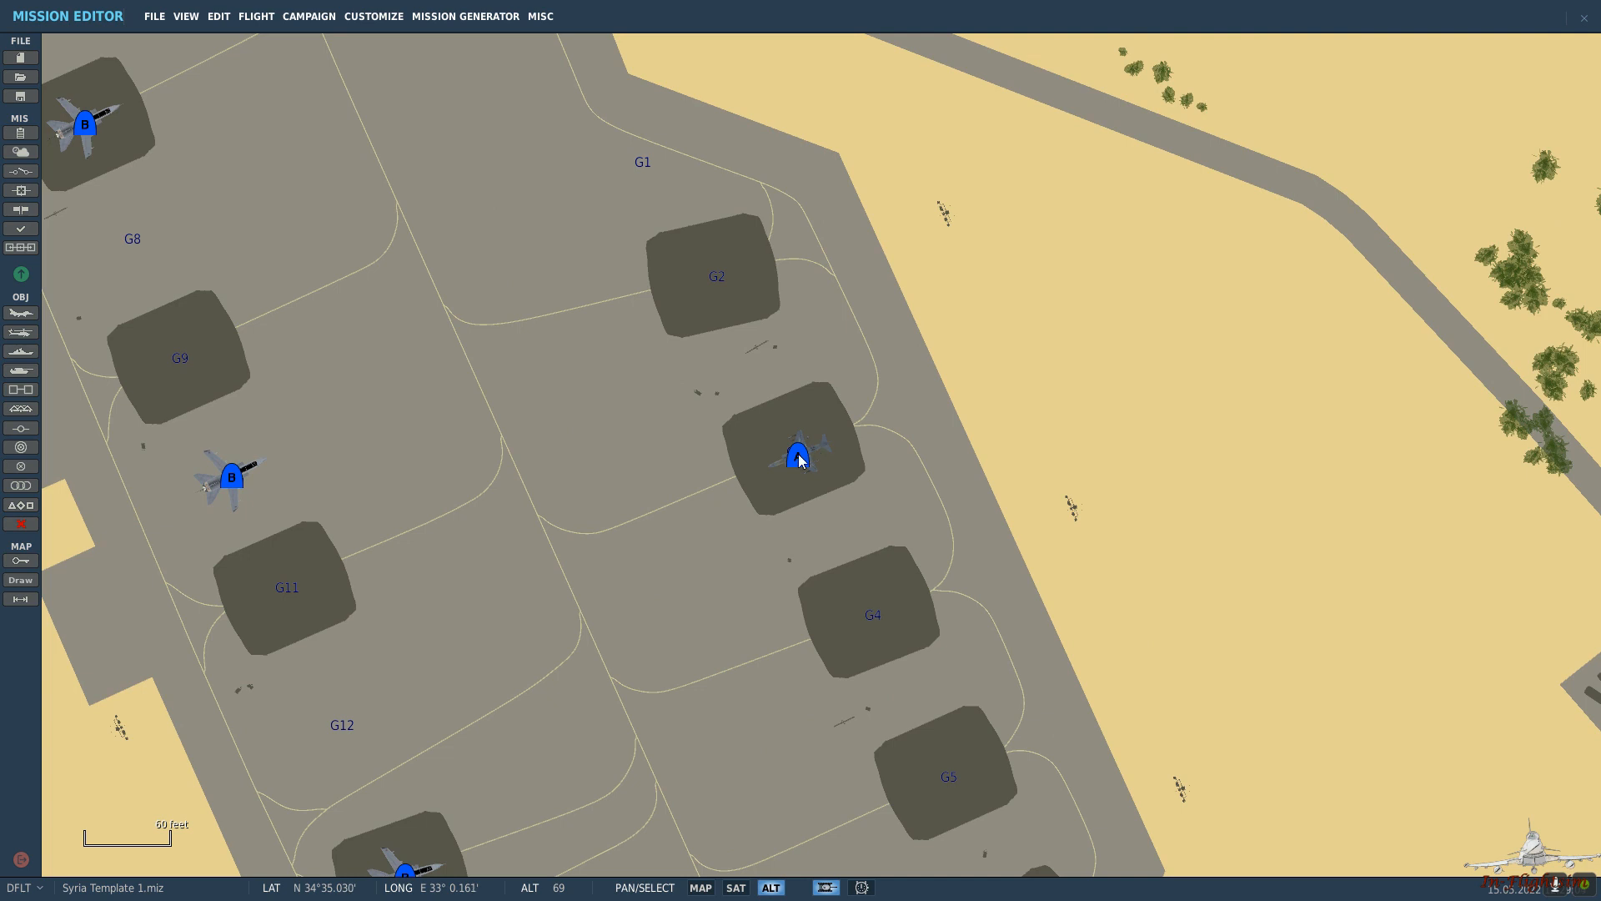
pyautogui.click(798, 459)
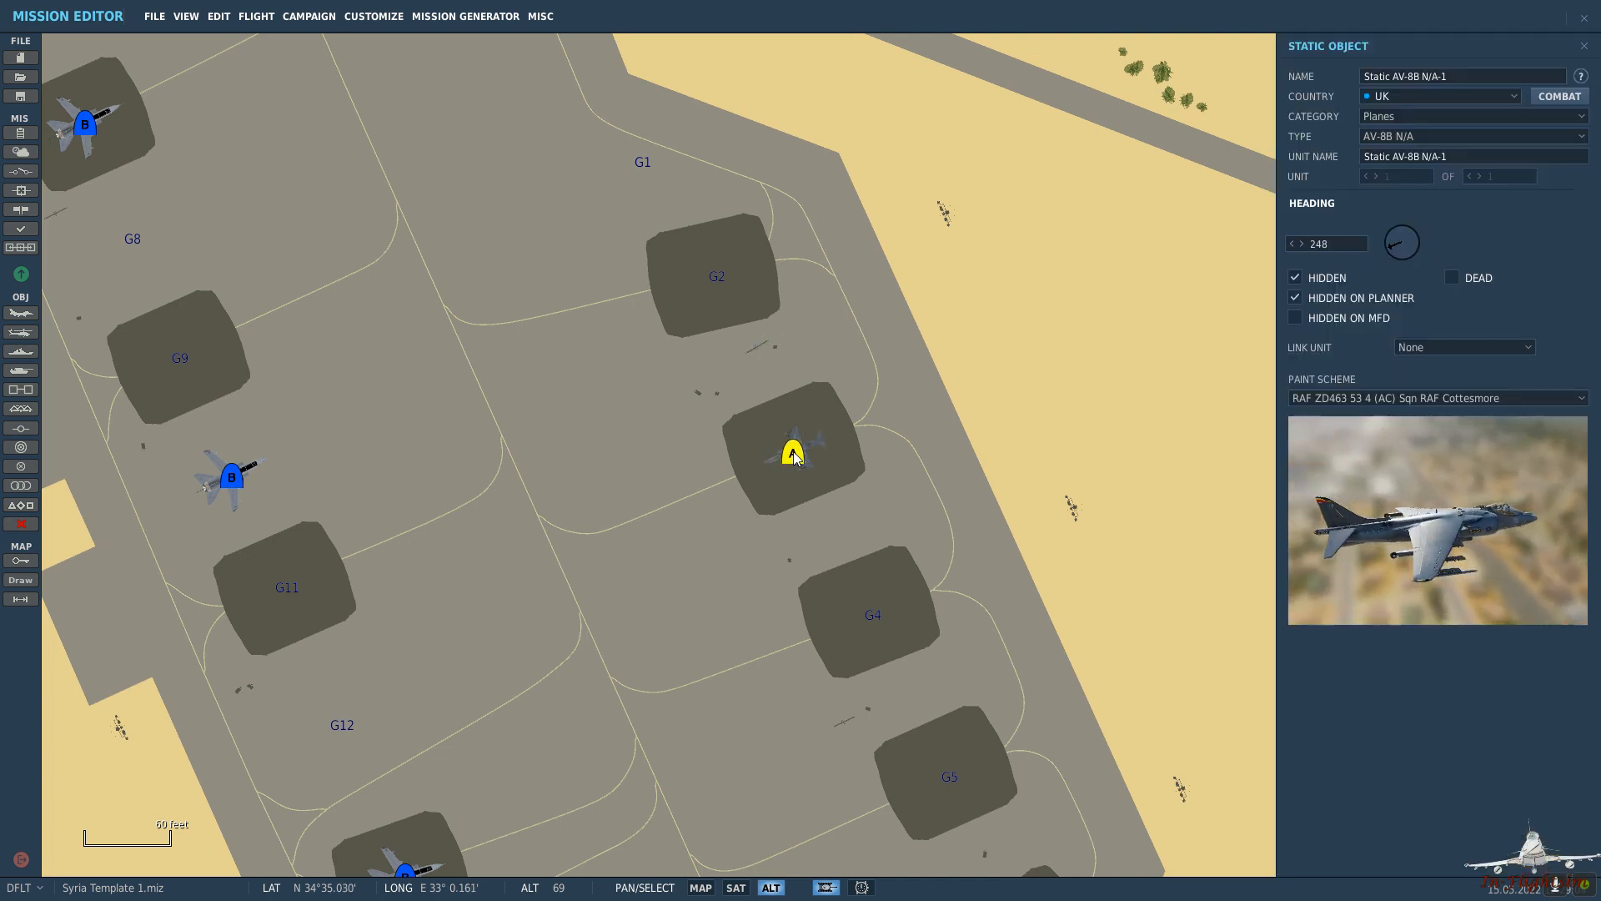
pyautogui.click(886, 385)
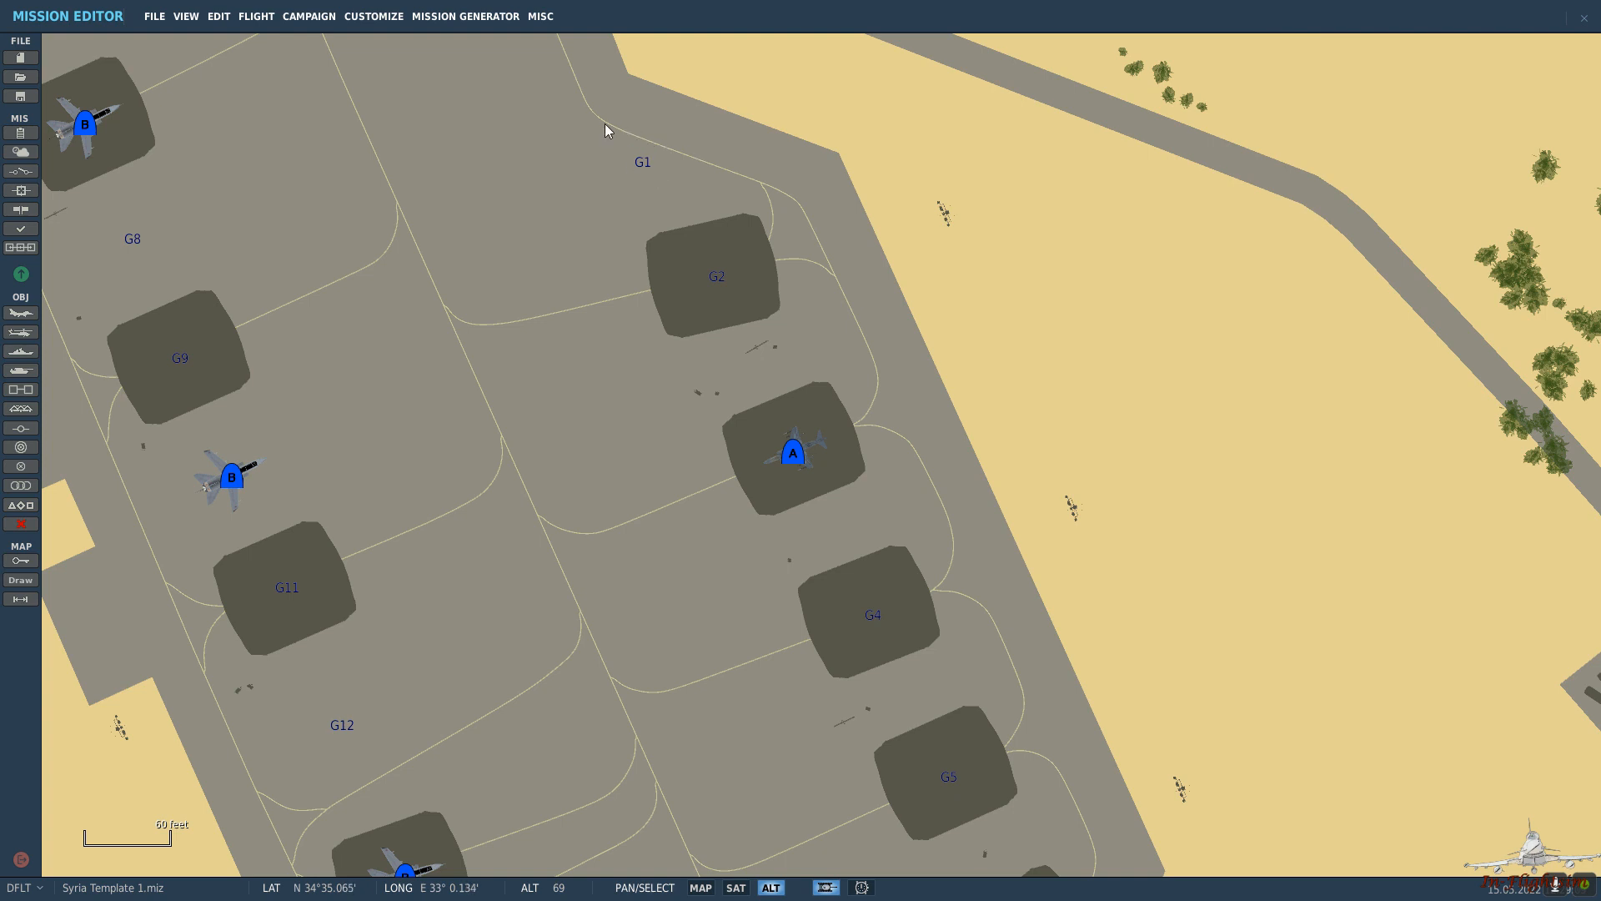
# Paste a copy of the static AV-8B N/A into shelter G4 with heading 248.
pyautogui.moveTo(822, 232)
pyautogui.mouseDown()
pyautogui.moveTo(787, 213)
pyautogui.moveTo(751, 153)
pyautogui.moveTo(826, 252)
pyautogui.mouseUp()
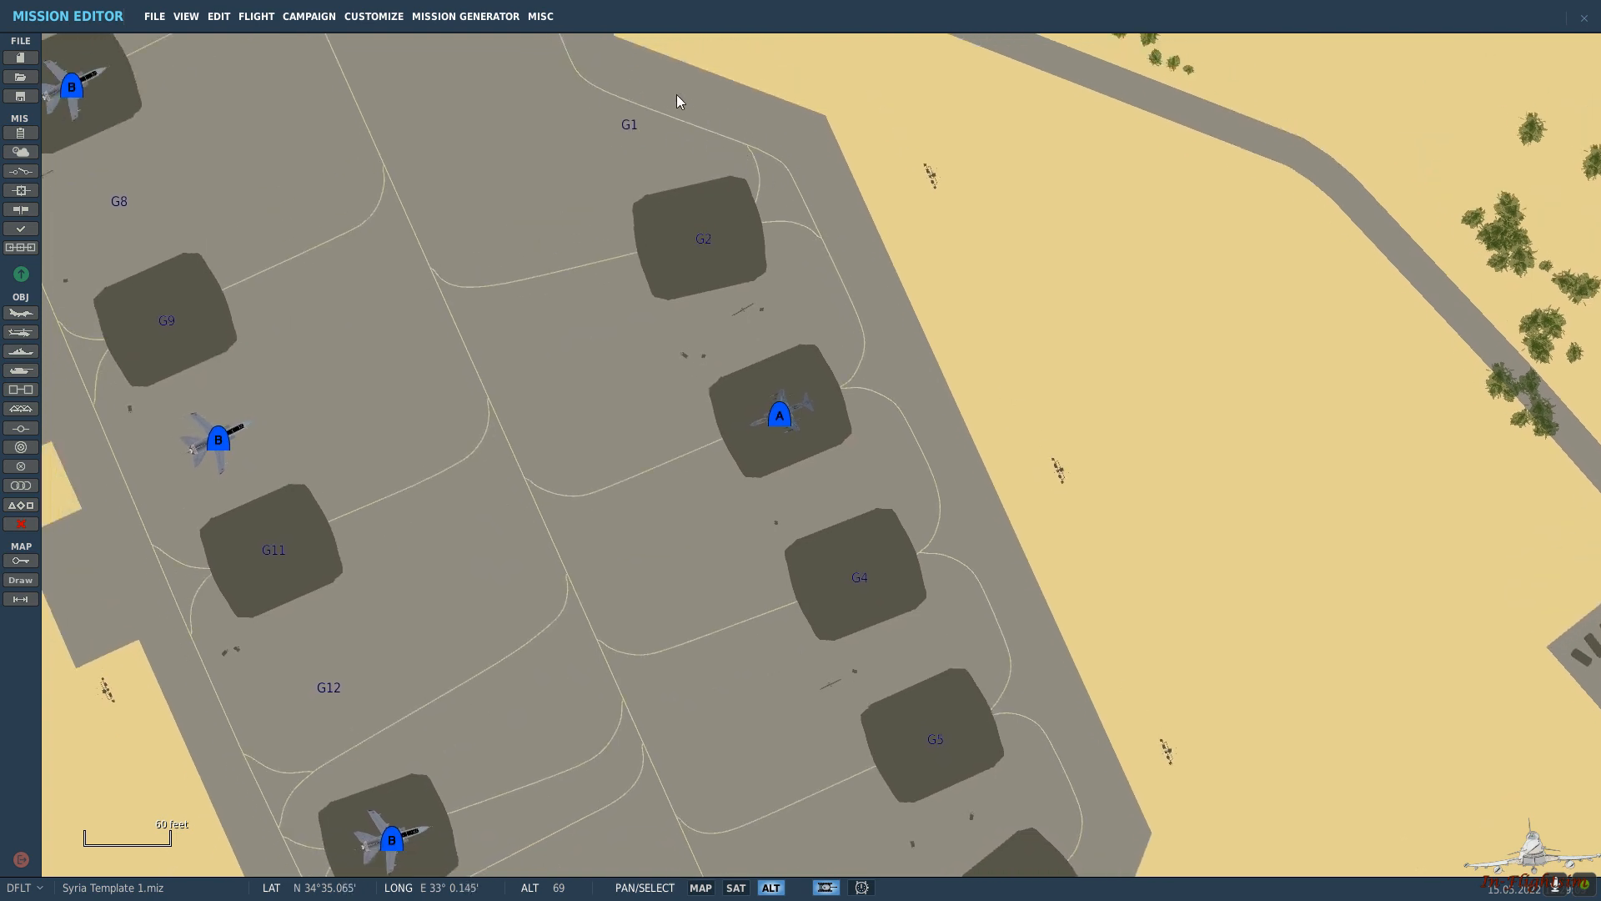
pyautogui.moveTo(874, 477); pyautogui.dragTo(761, 247)
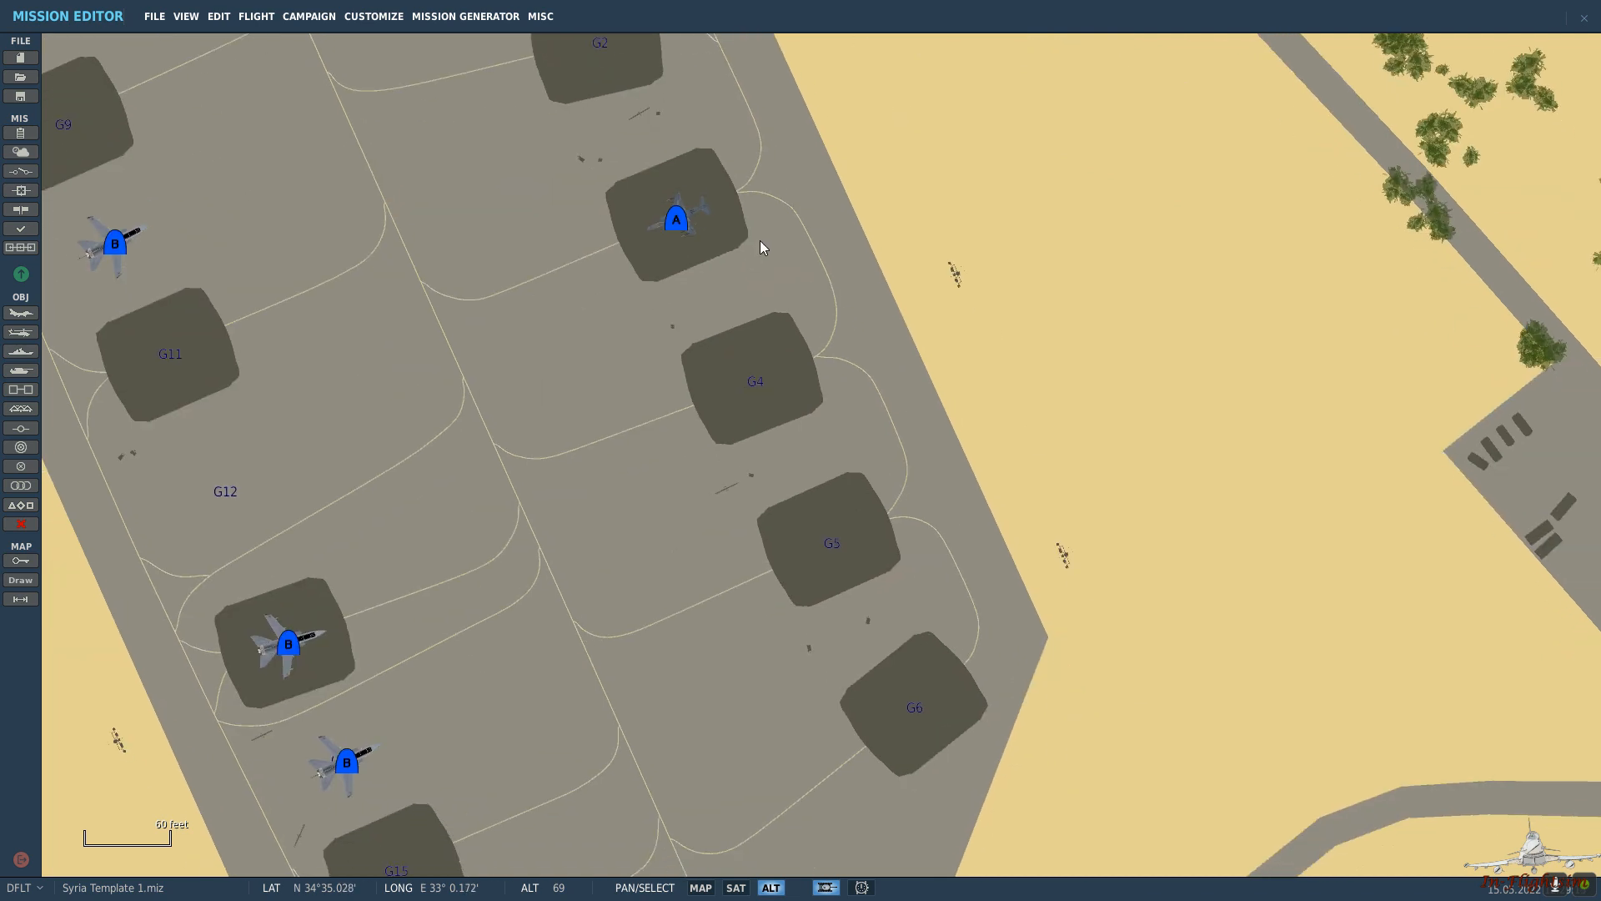
pyautogui.click(759, 384)
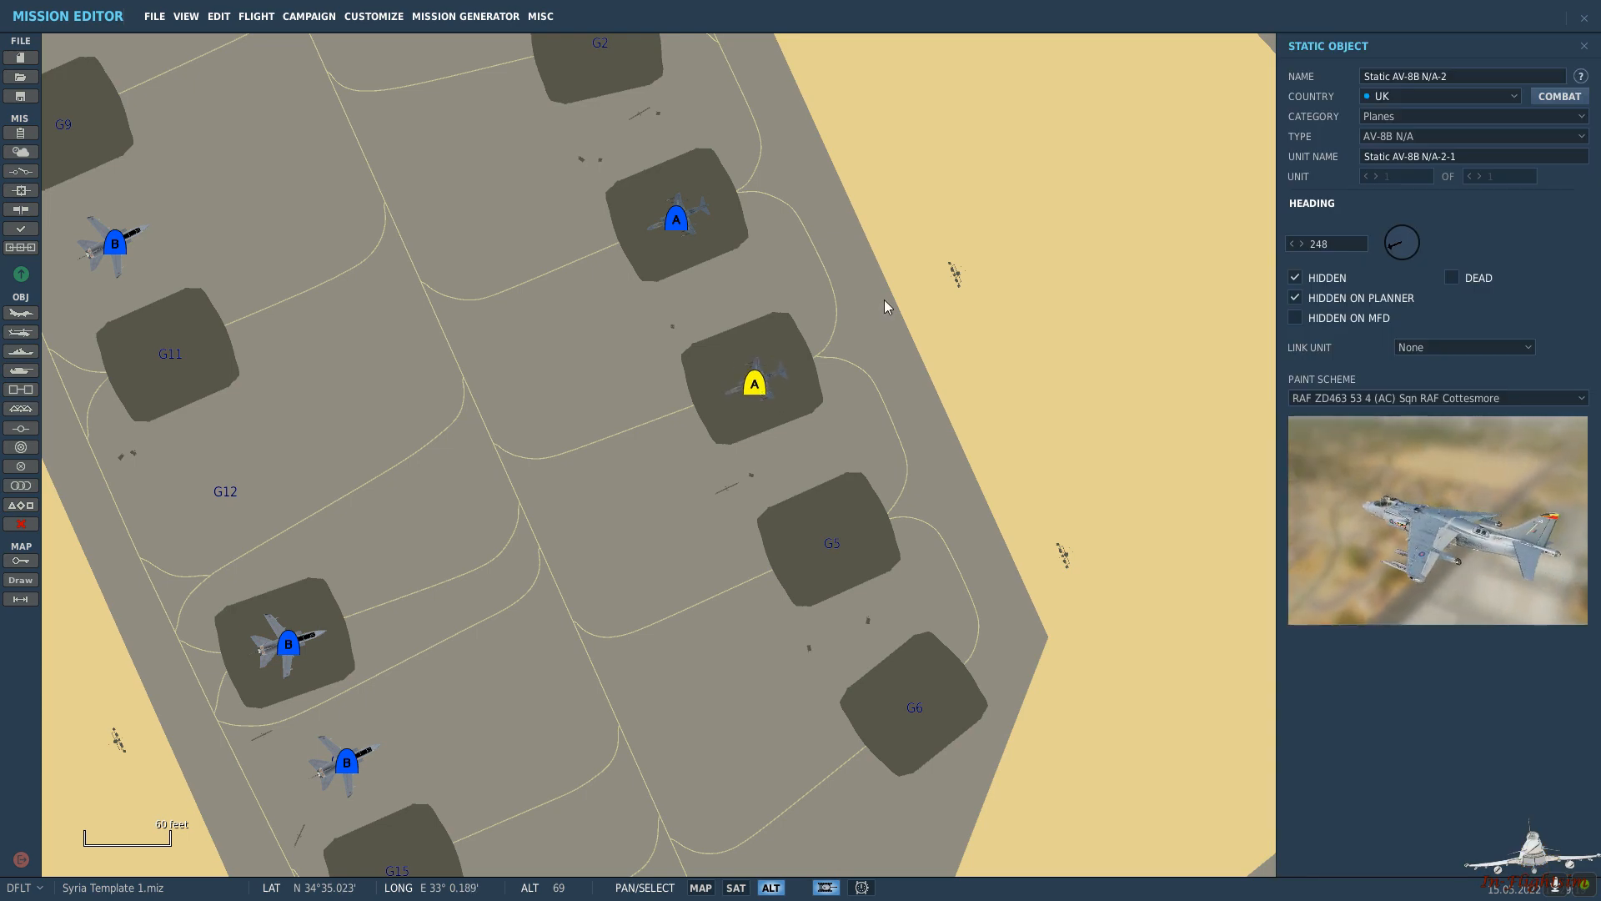
pyautogui.click(953, 528)
# Paste an AV-8B N/A copy on the open apron south of shelter G6, set its heading to 313 and move it slightly southeast.
pyautogui.scroll(-2, 902, 332)
pyautogui.scroll(-1, 903, 332)
pyautogui.moveTo(902, 332); pyautogui.dragTo(919, 418)
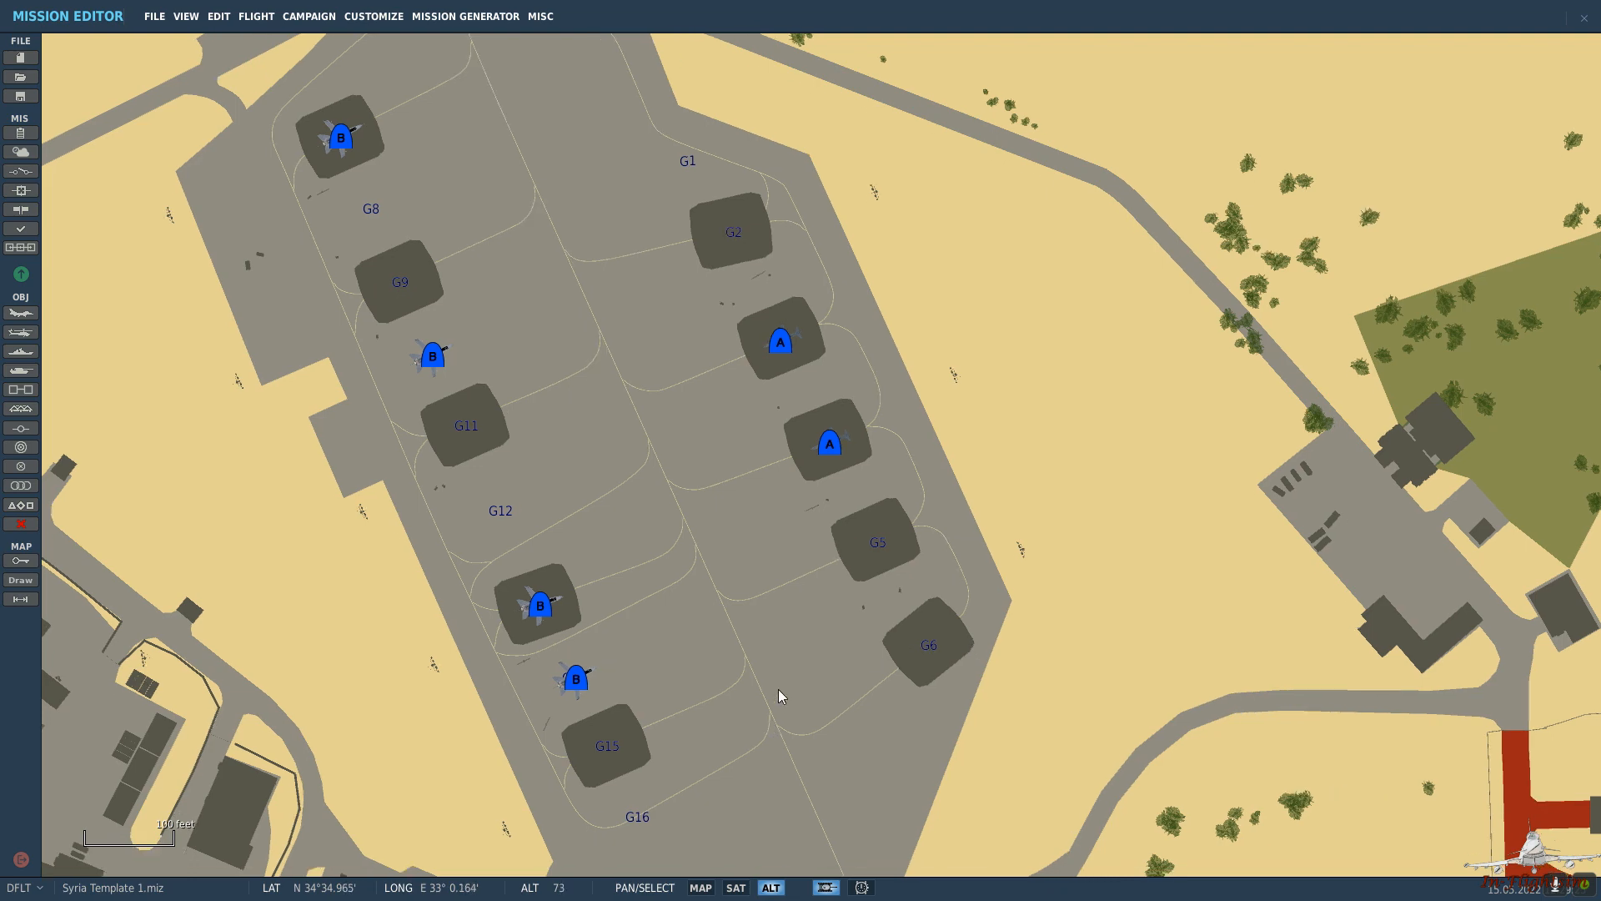
pyautogui.moveTo(778, 689); pyautogui.dragTo(876, 338)
pyautogui.moveTo(708, 624); pyautogui.dragTo(768, 509)
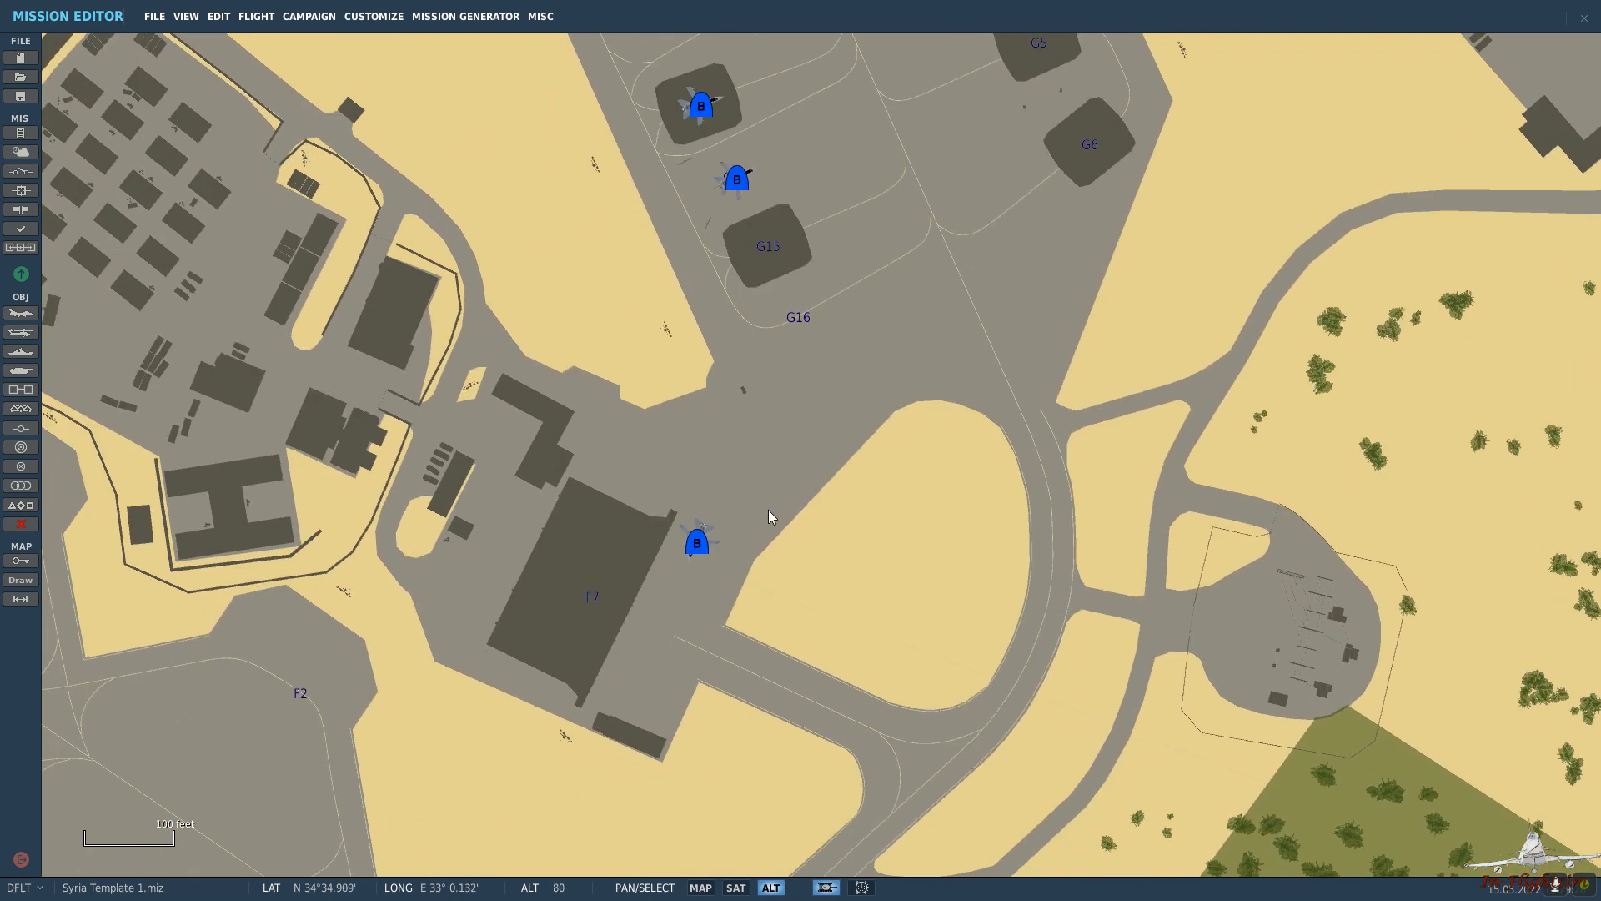
pyautogui.scroll(2, 1113, 264)
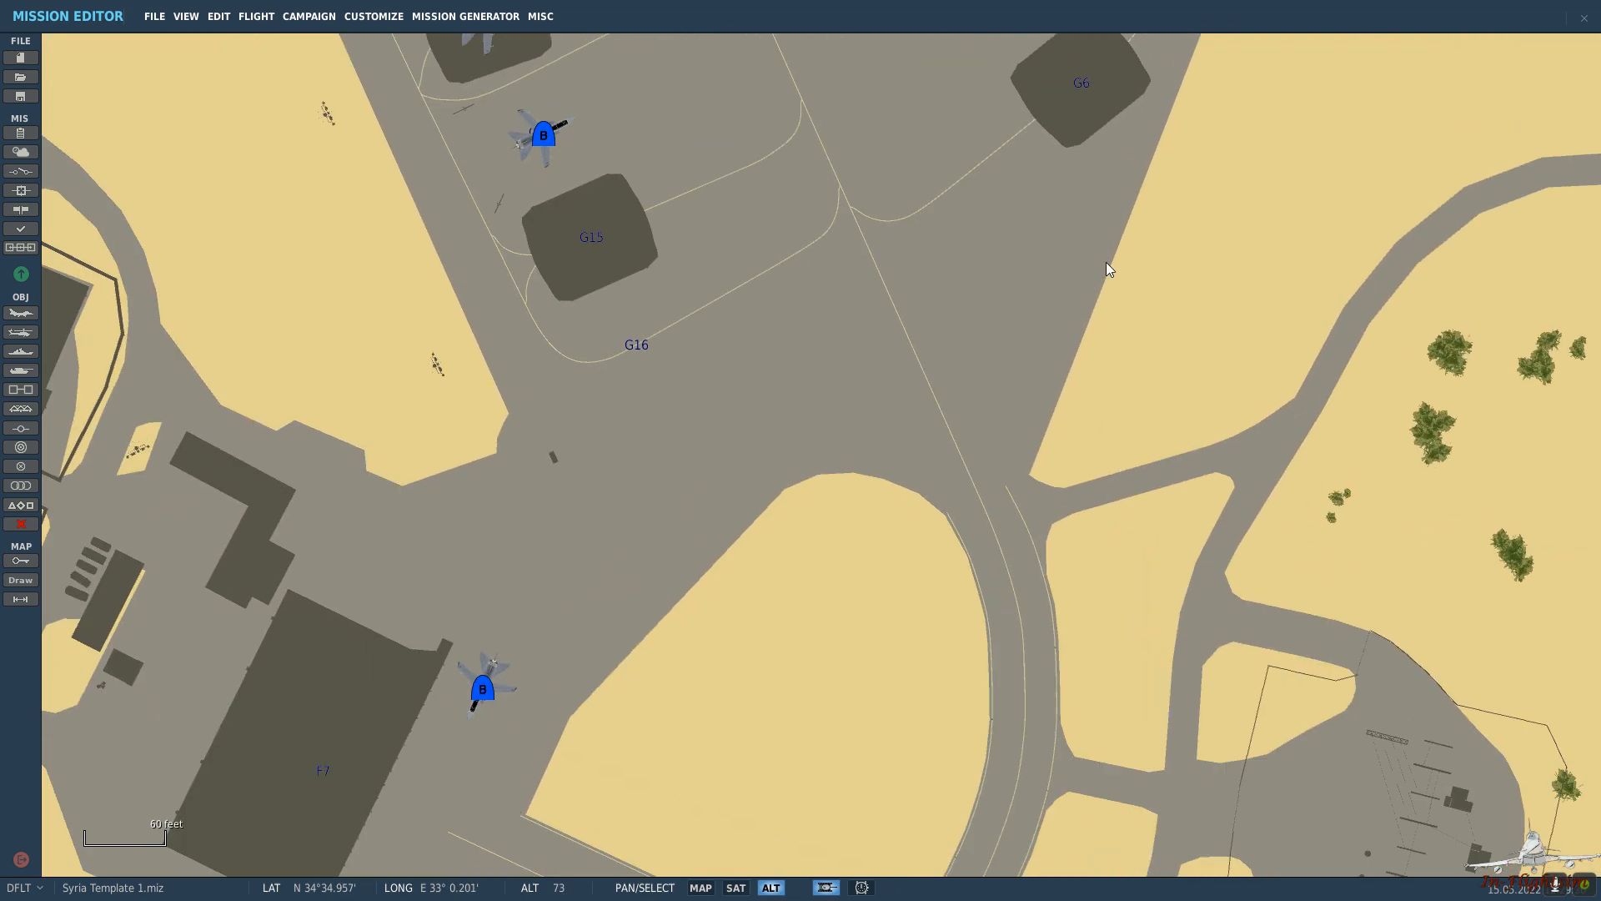
pyautogui.click(1040, 304)
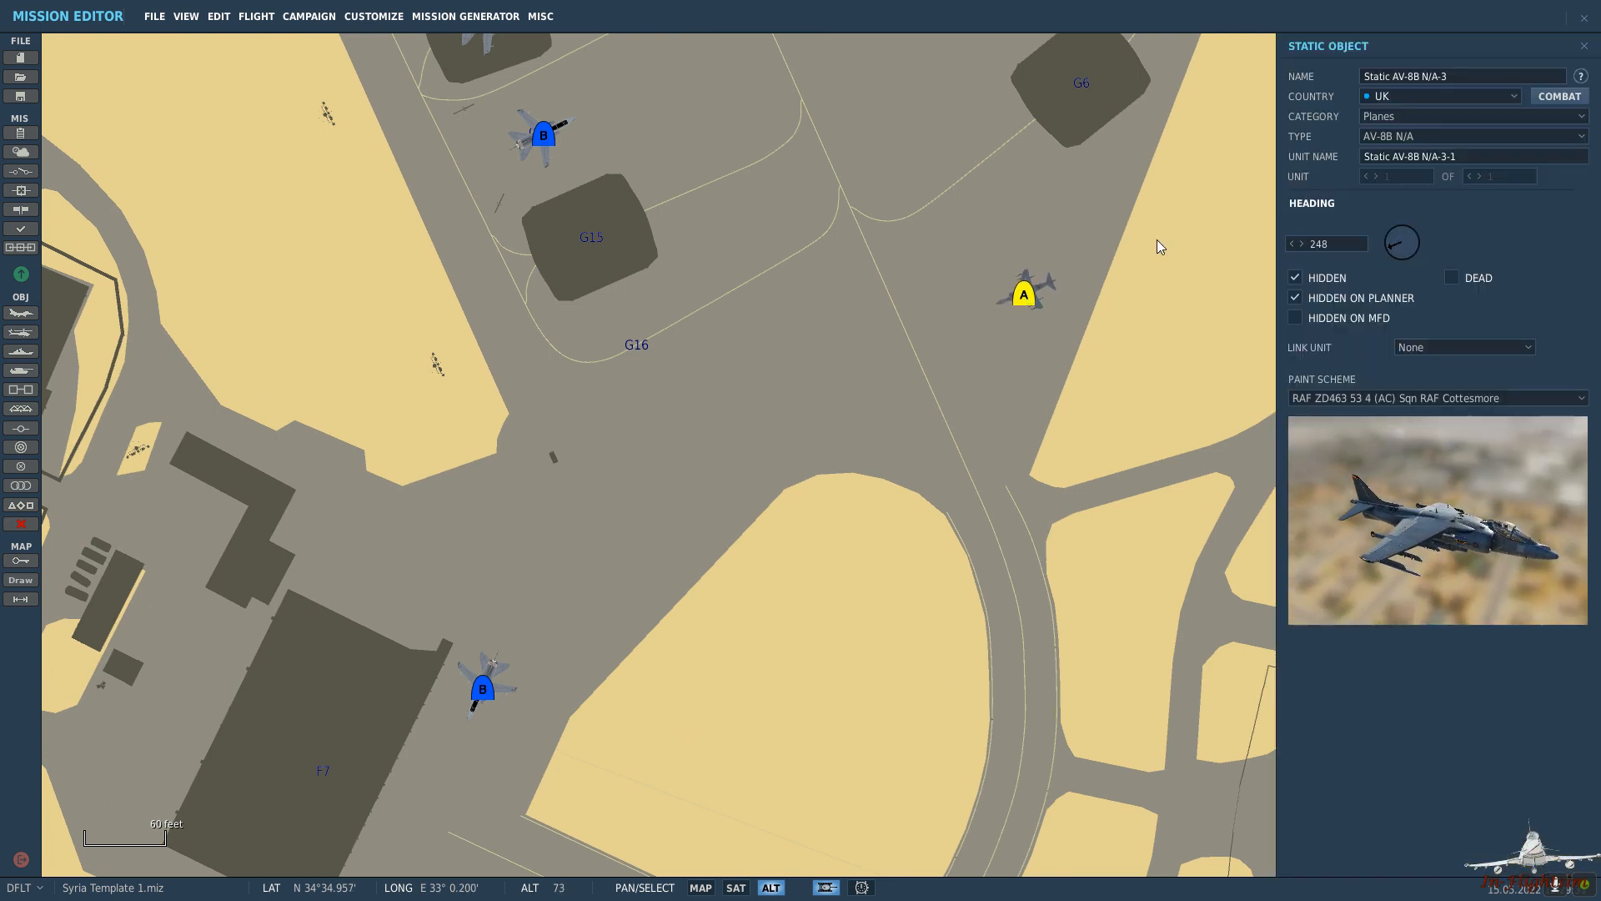
pyautogui.click(1393, 235)
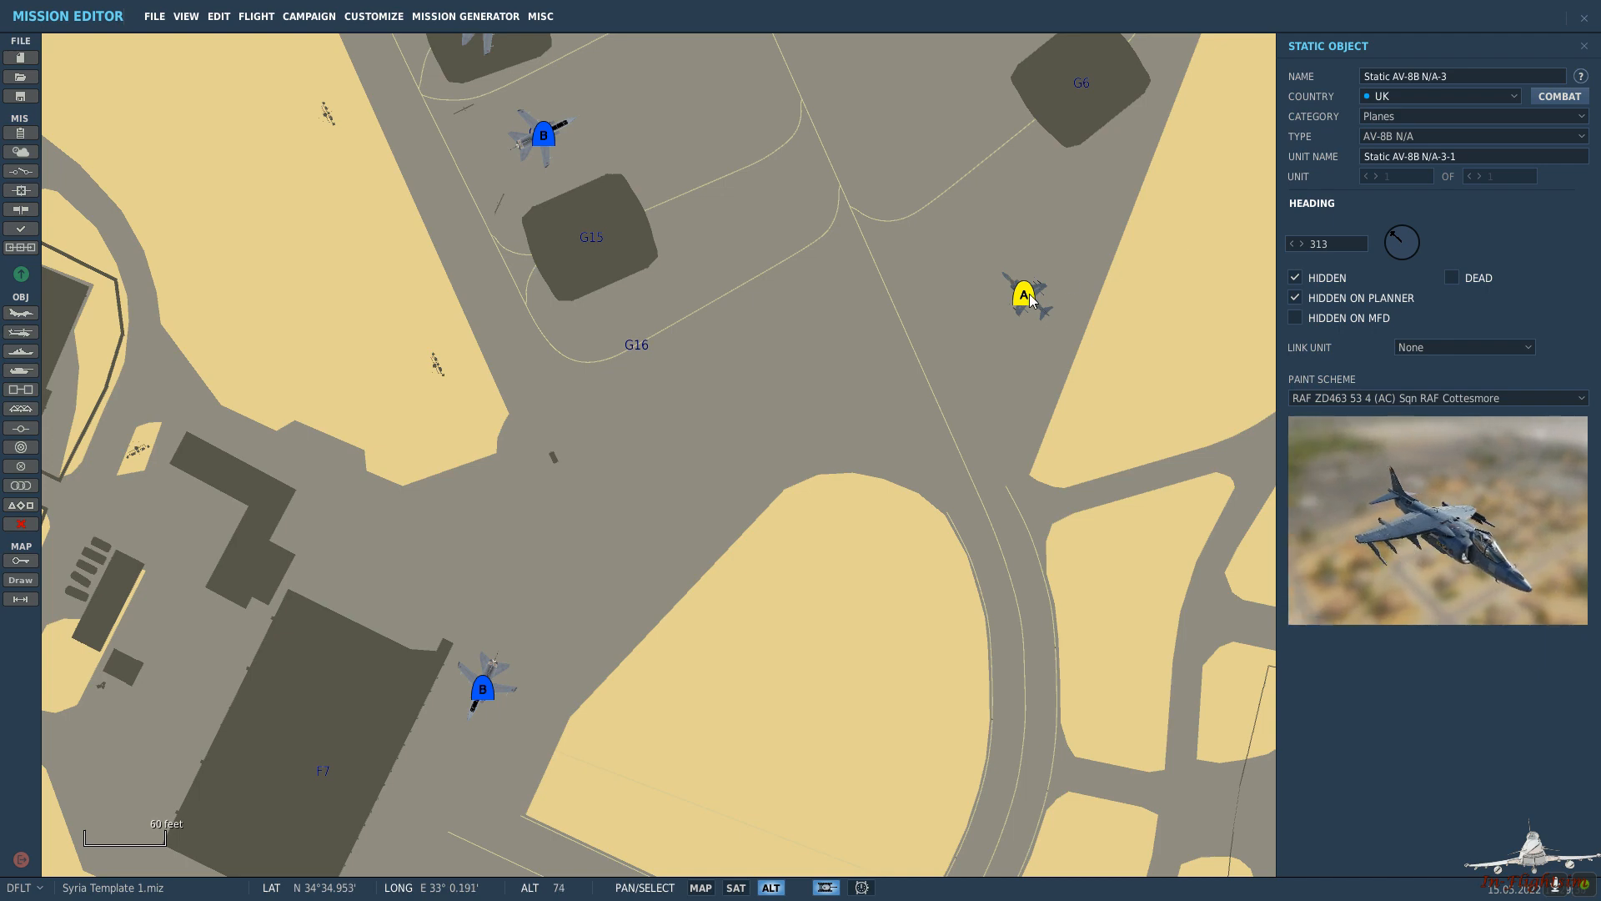
pyautogui.moveTo(1032, 302); pyautogui.dragTo(1059, 322)
pyautogui.click(969, 313)
# Paste another copy of the static AV-8B N/A on parking stand F2.
pyautogui.scroll(-1, 969, 314)
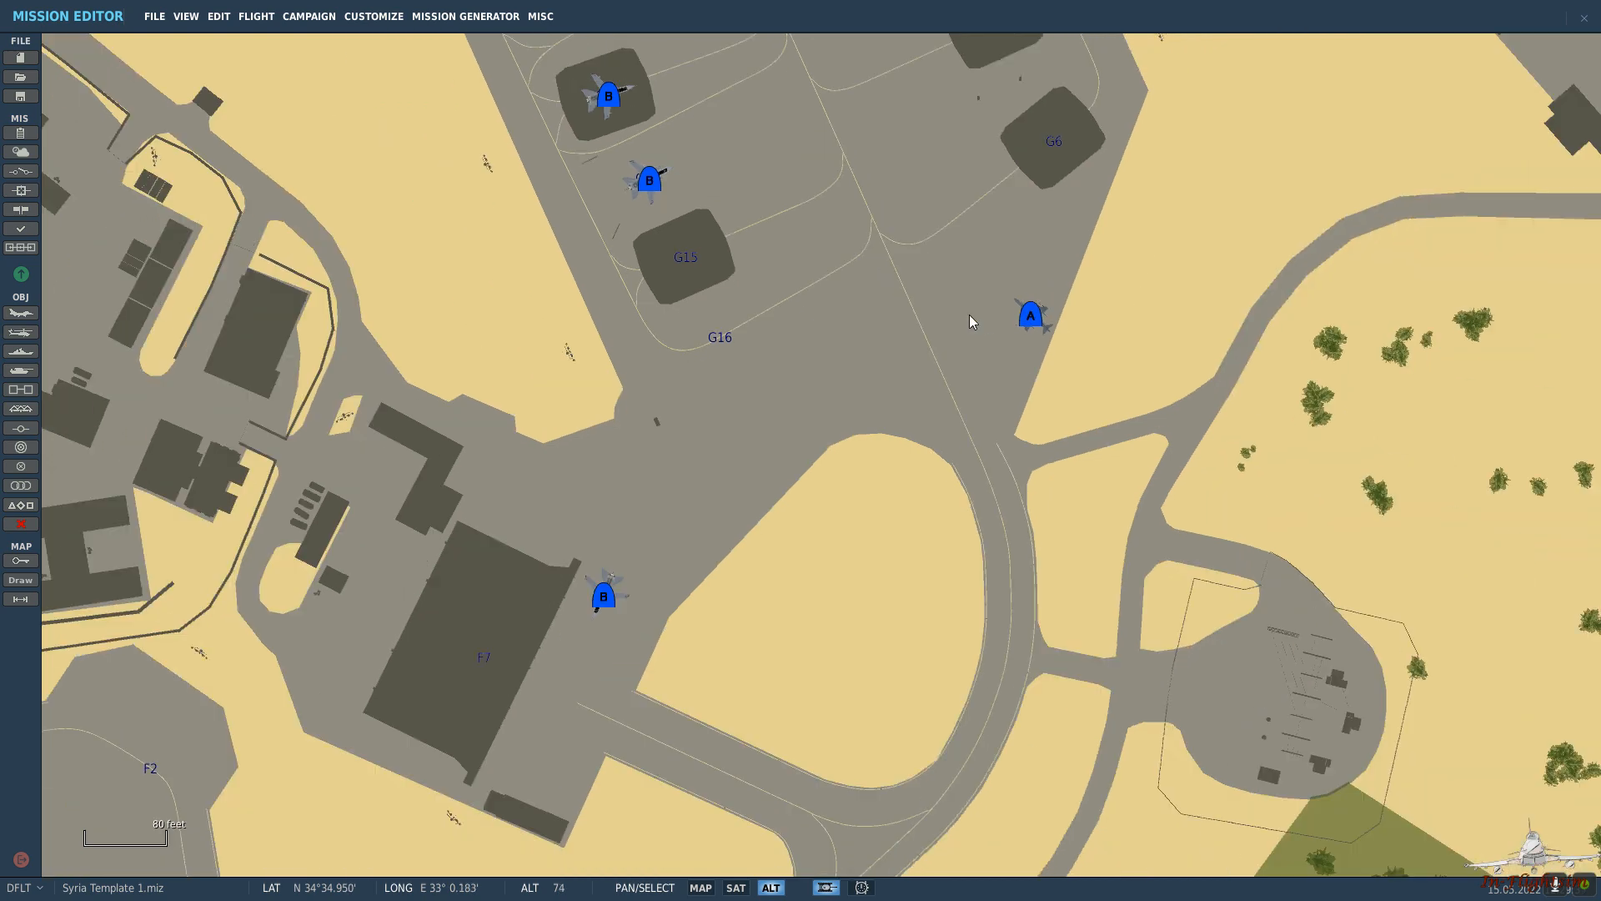
pyautogui.scroll(-1, 969, 313)
pyautogui.scroll(-1, 969, 314)
pyautogui.scroll(-1, 938, 319)
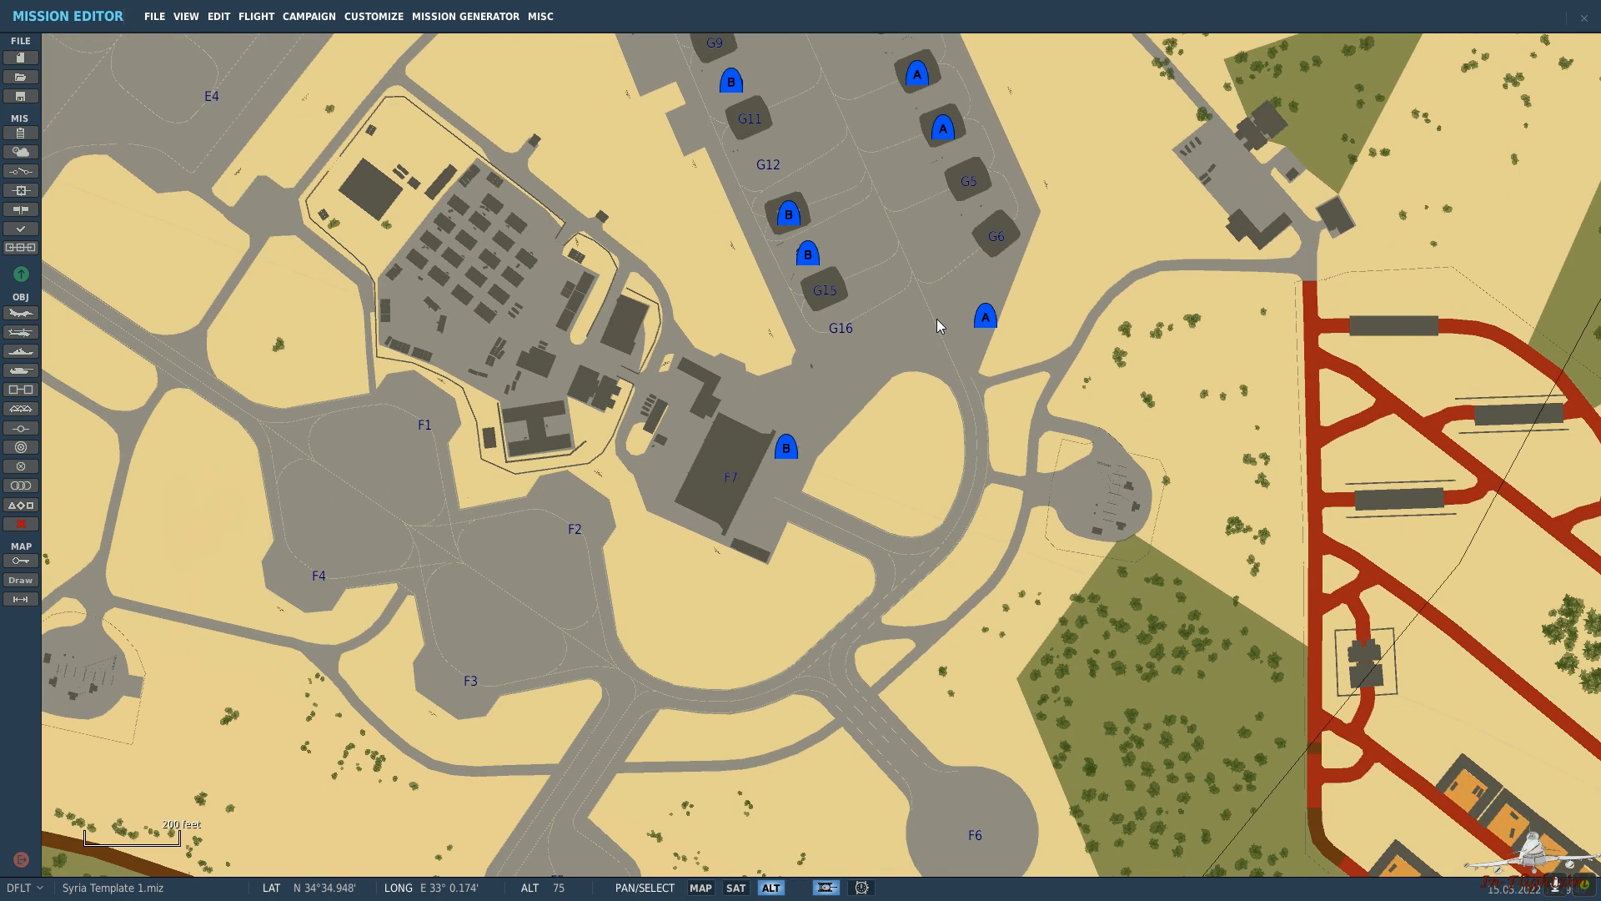
pyautogui.moveTo(913, 501); pyautogui.dragTo(969, 238)
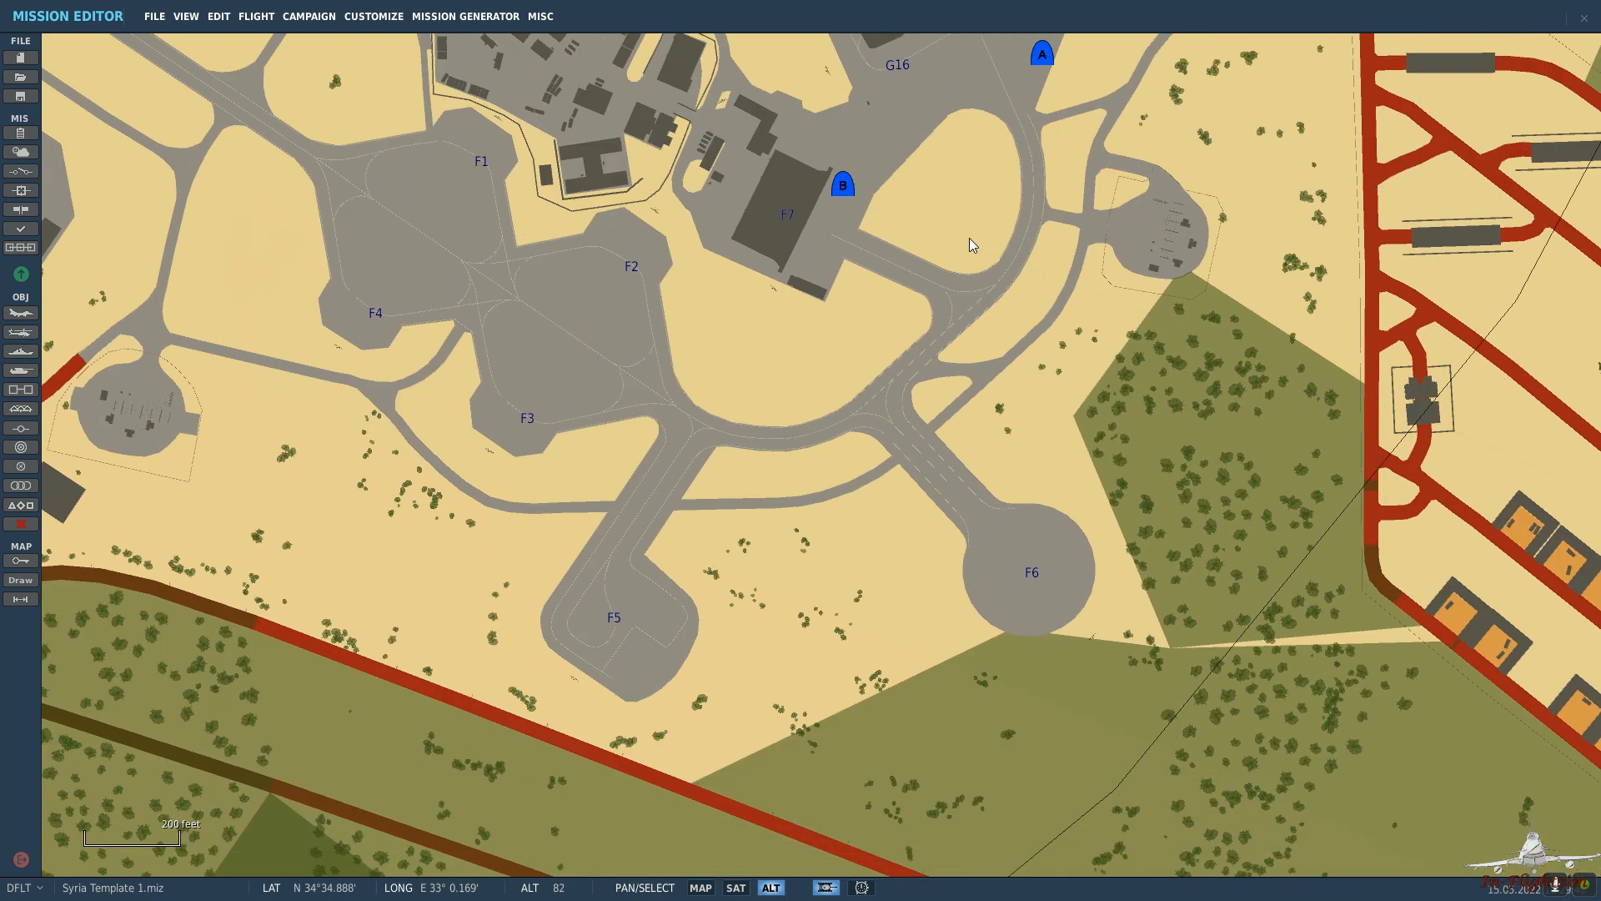
pyautogui.moveTo(497, 196); pyautogui.dragTo(874, 357)
pyautogui.scroll(3, 939, 428)
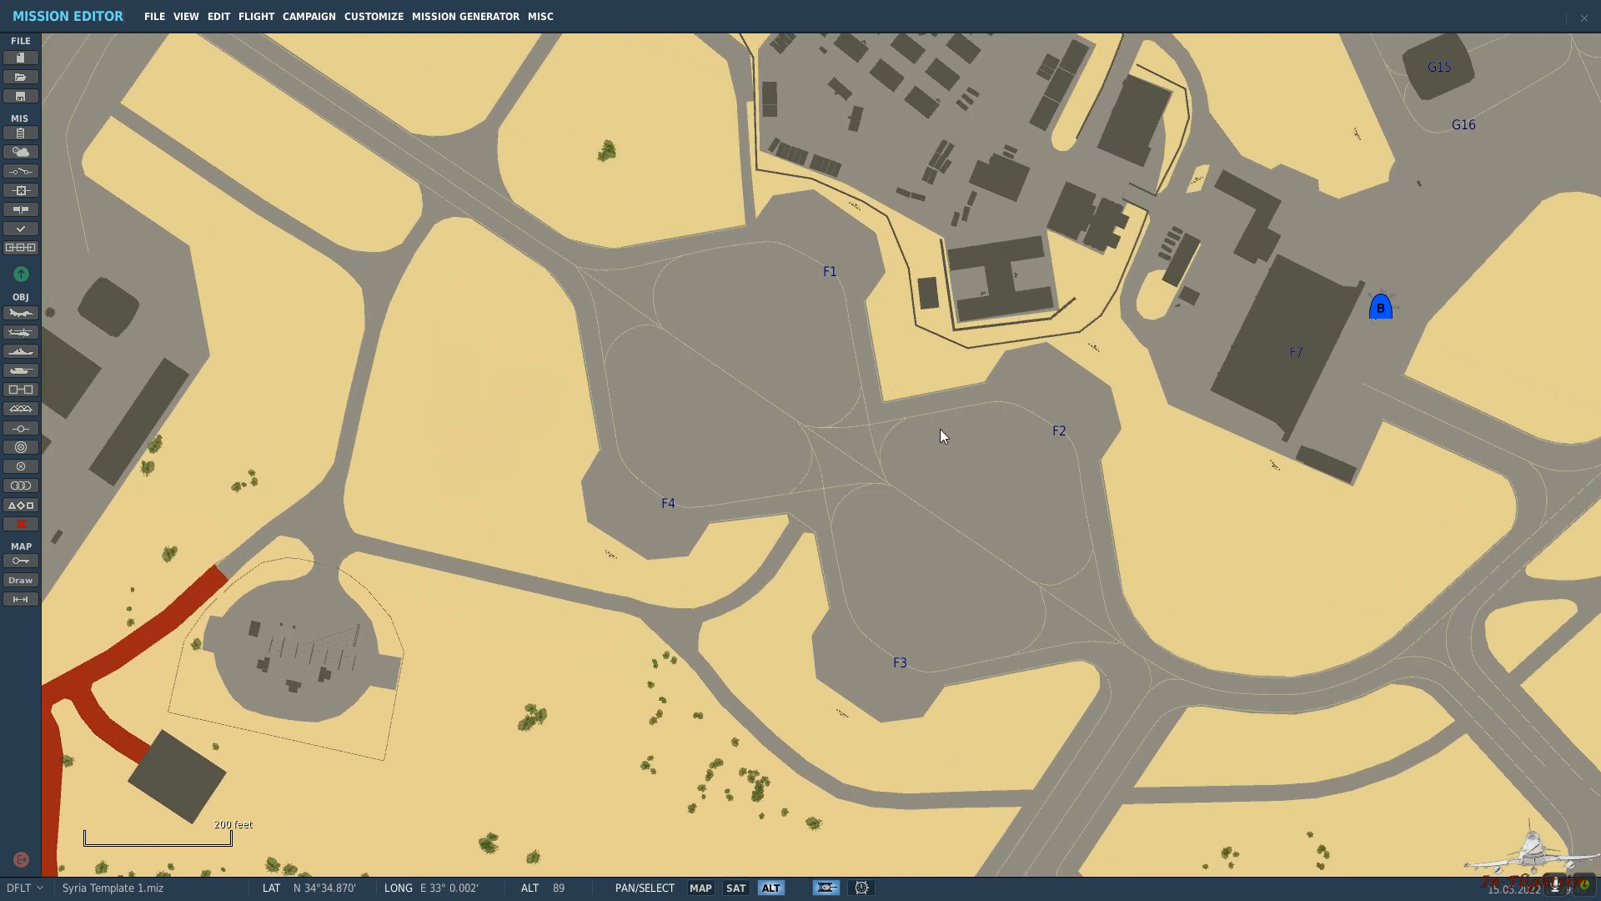
pyautogui.moveTo(984, 463); pyautogui.dragTo(818, 398)
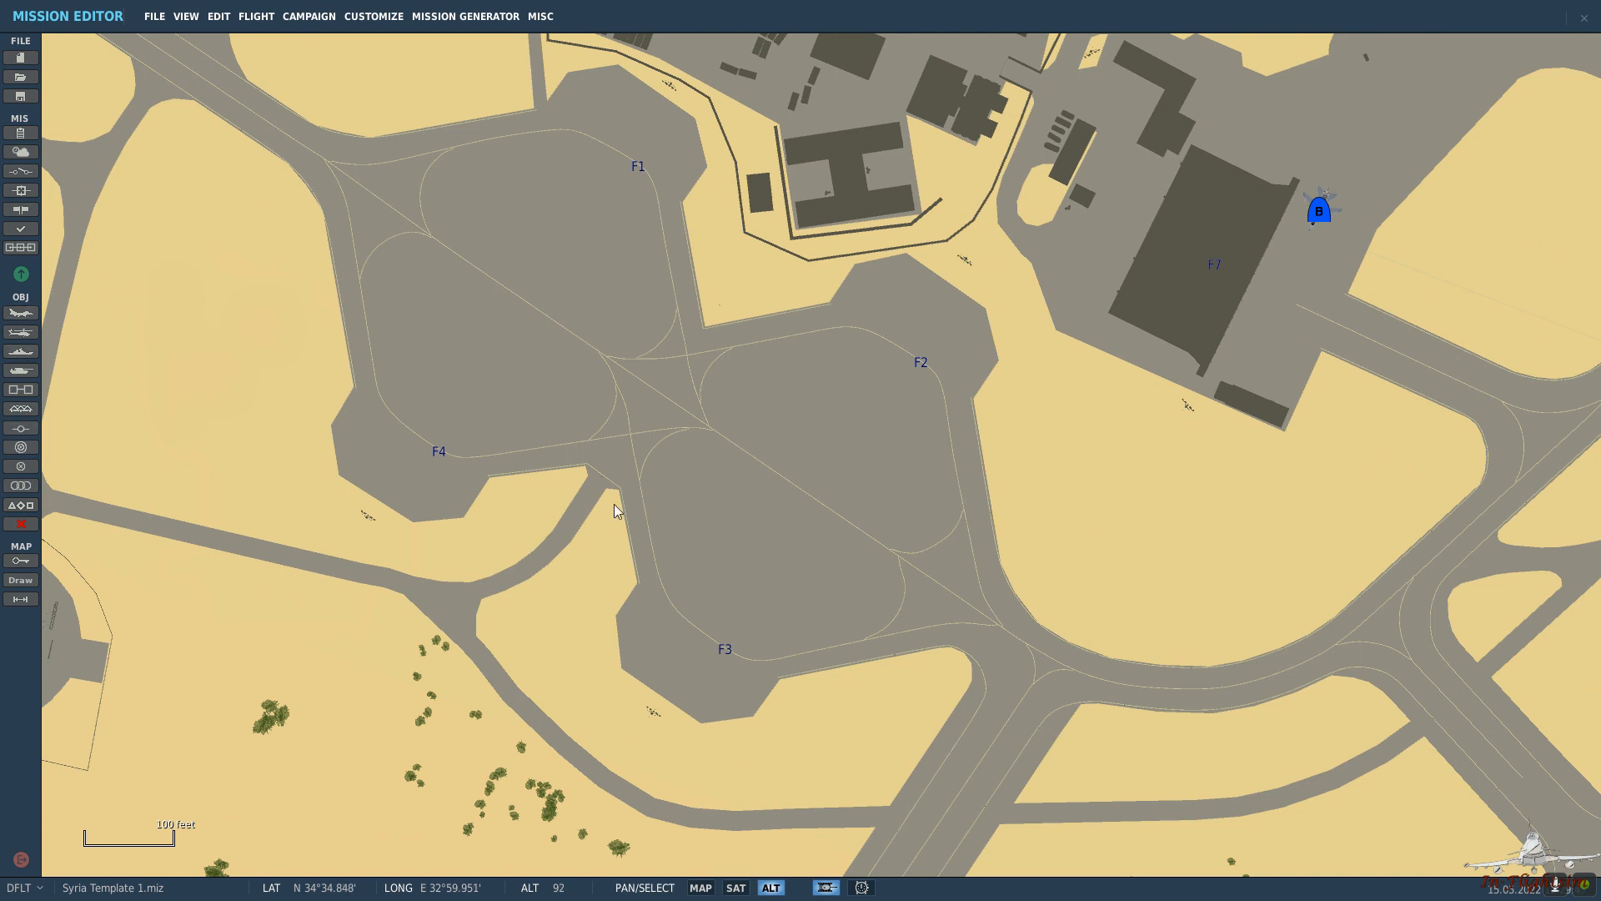
pyautogui.click(920, 361)
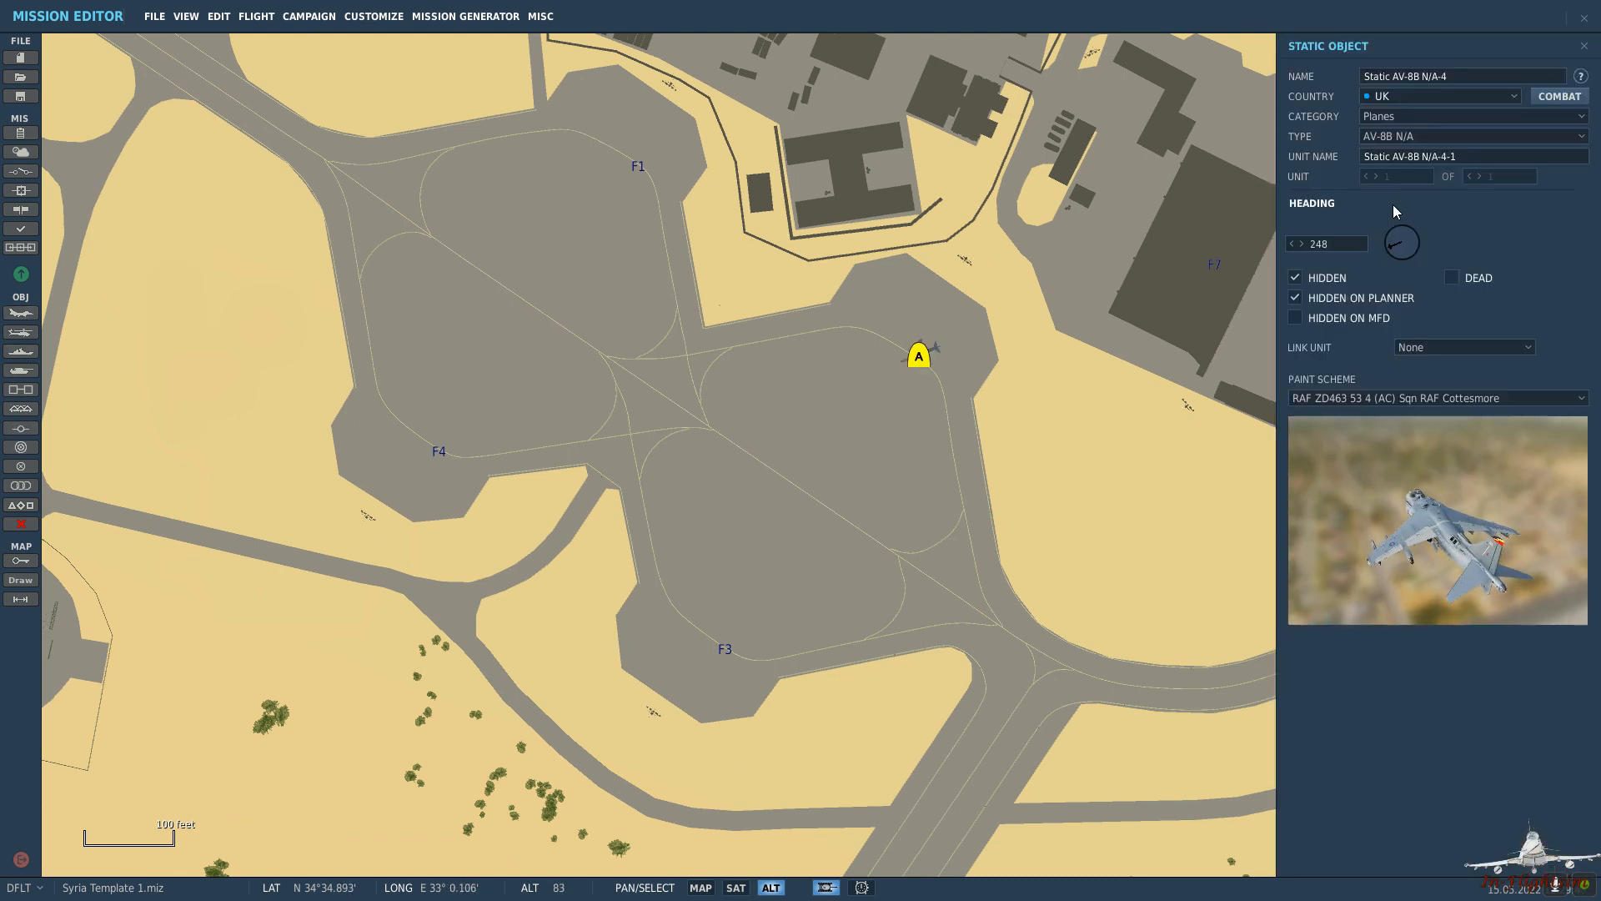
# Change the F2 aircraft's type to C-130 with the Royal Air Force paint scheme and set its heading to 305.
pyautogui.click(1411, 130)
pyautogui.scroll(-3, 1429, 238)
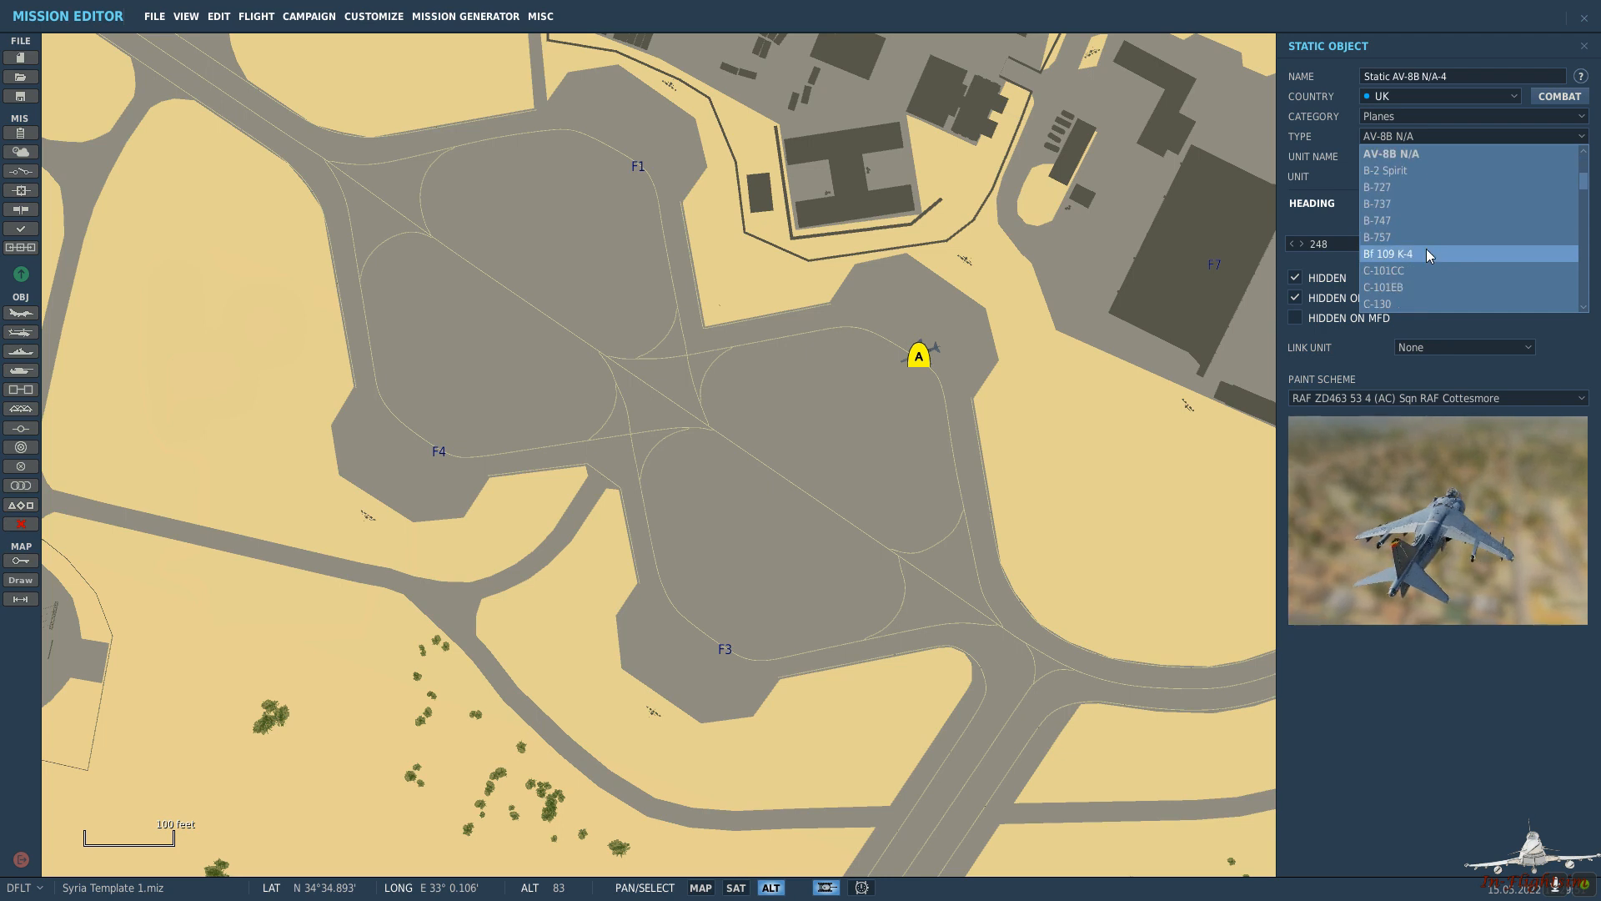
pyautogui.click(1426, 248)
pyautogui.click(1409, 398)
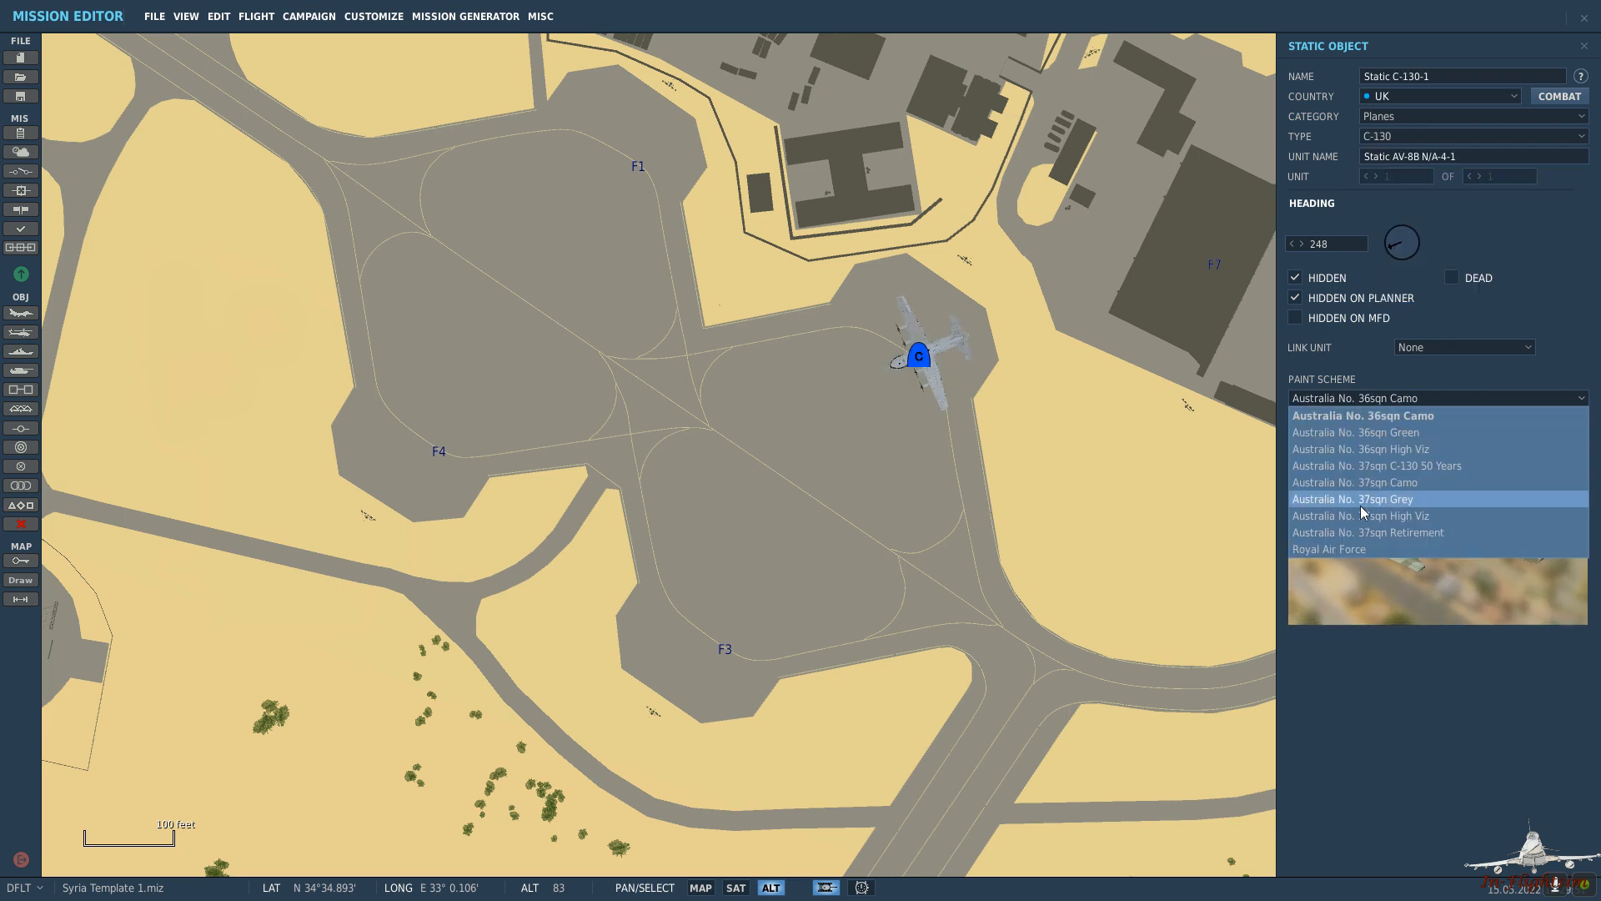
pyautogui.click(1364, 541)
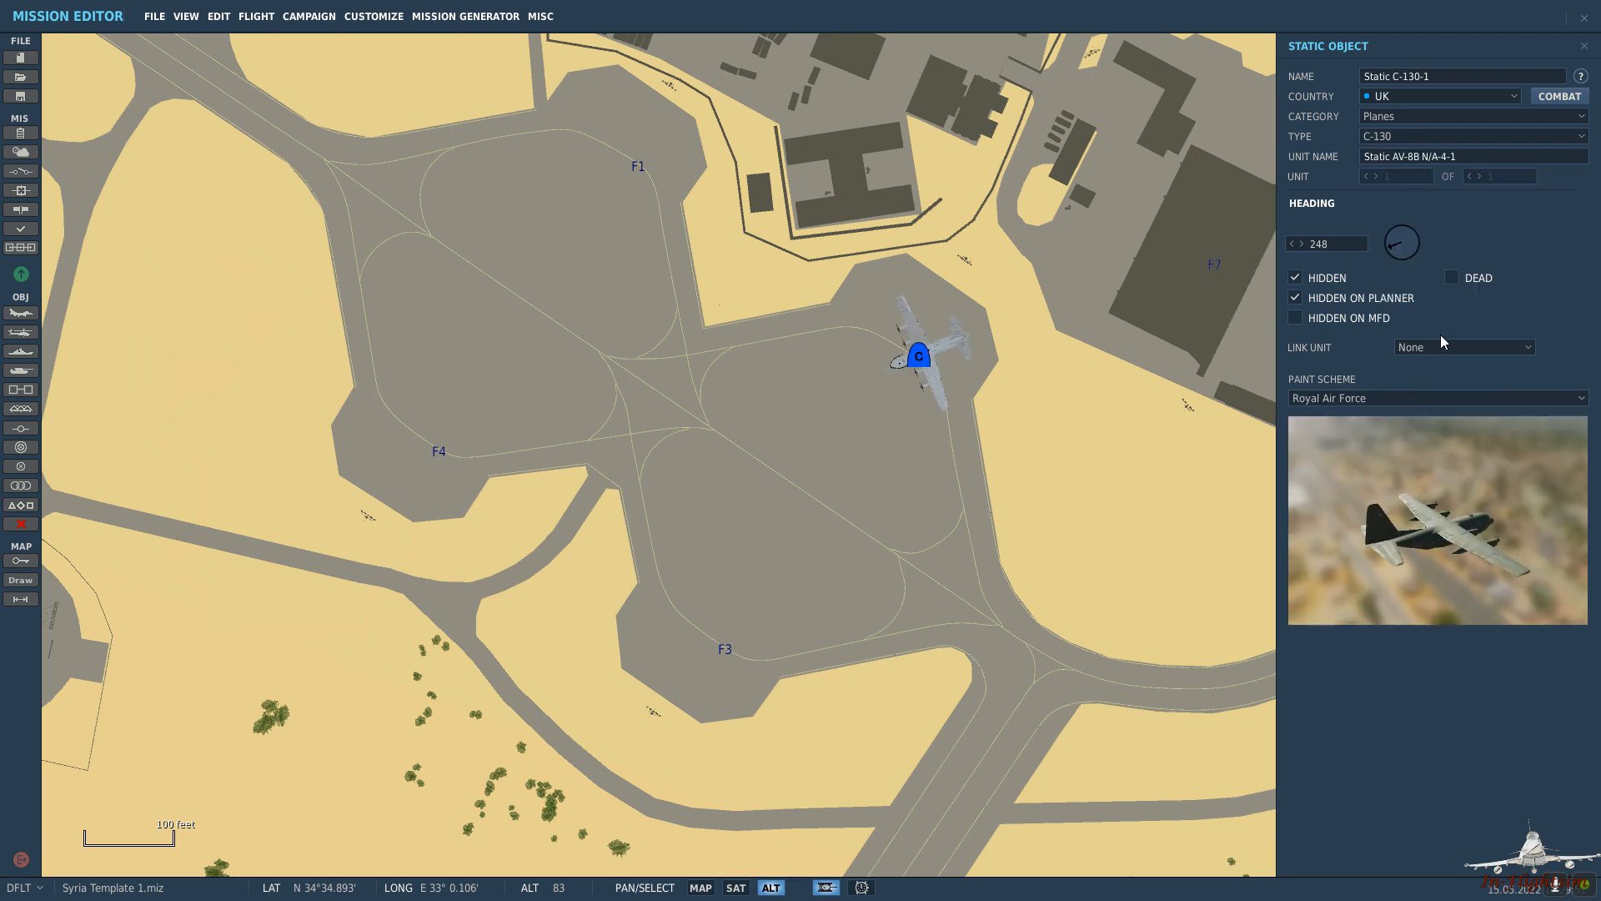
pyautogui.click(1393, 235)
pyautogui.moveTo(1393, 235); pyautogui.dragTo(1389, 235)
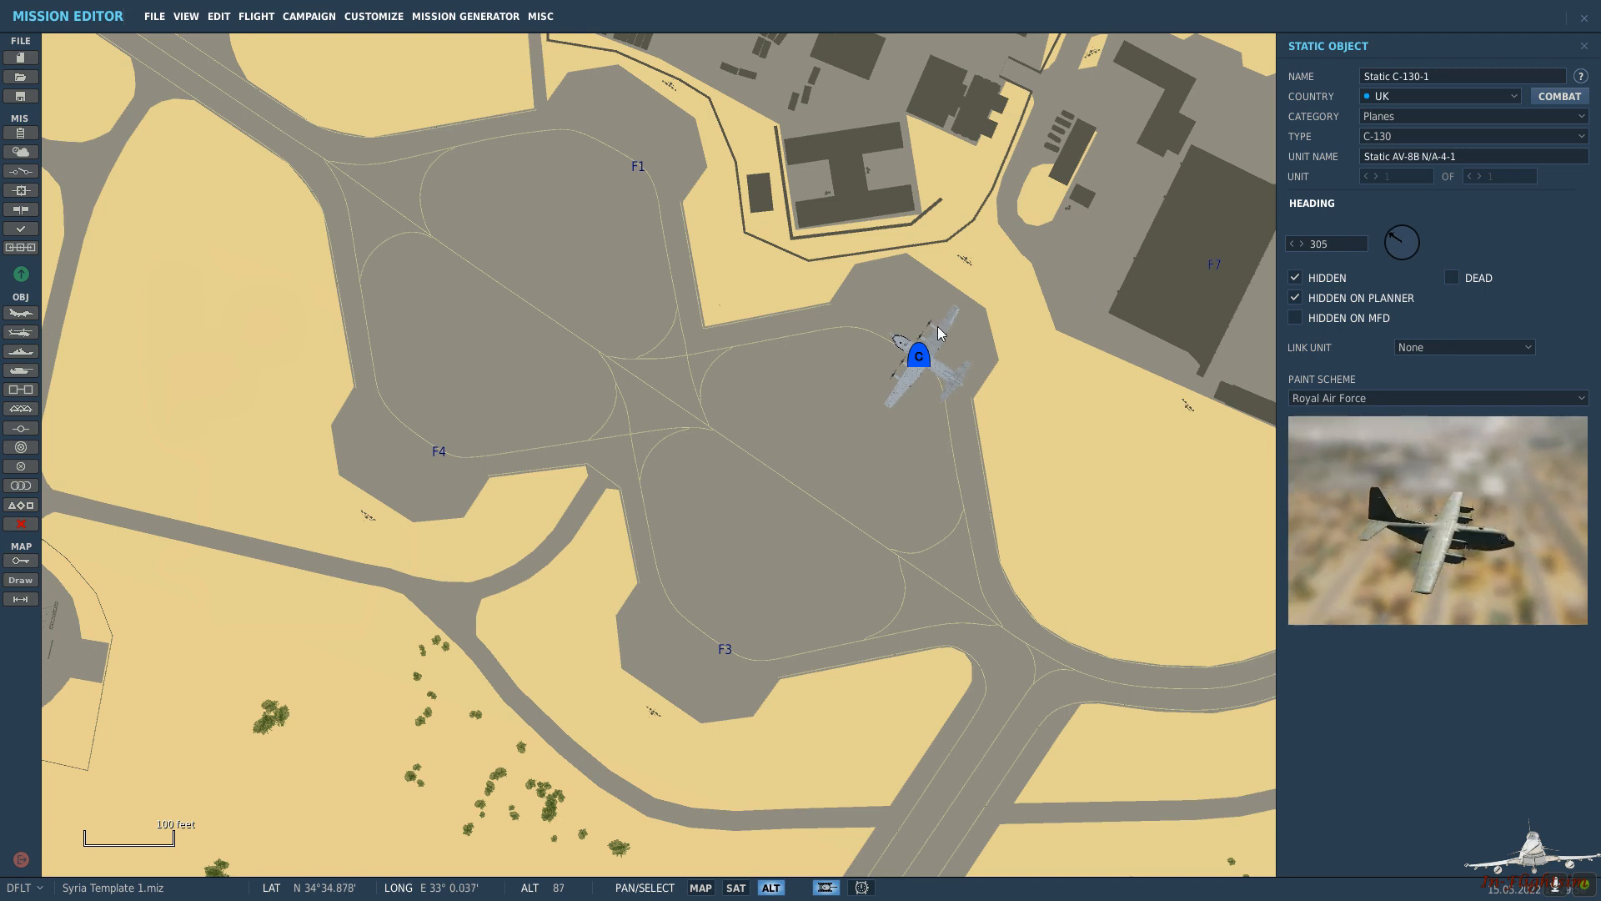
# Shift the C-130 on stand F2 slightly northwest and paste copies of it on stands F1 and F3.
pyautogui.moveTo(920, 355); pyautogui.dragTo(896, 352)
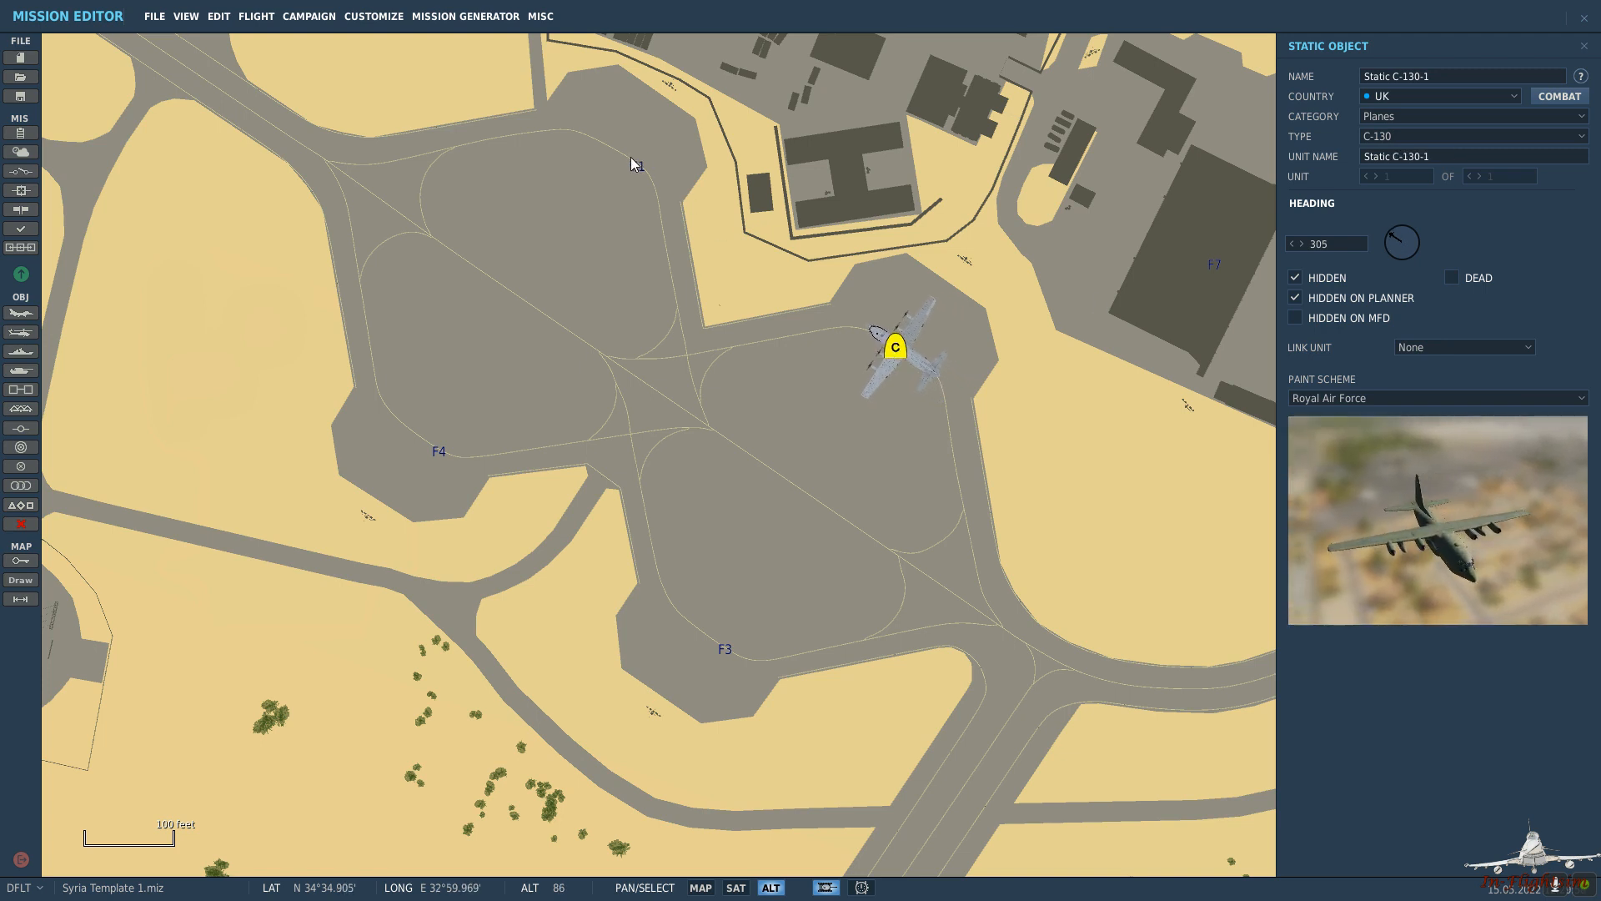
pyautogui.click(614, 154)
pyautogui.moveTo(614, 154); pyautogui.dragTo(610, 150)
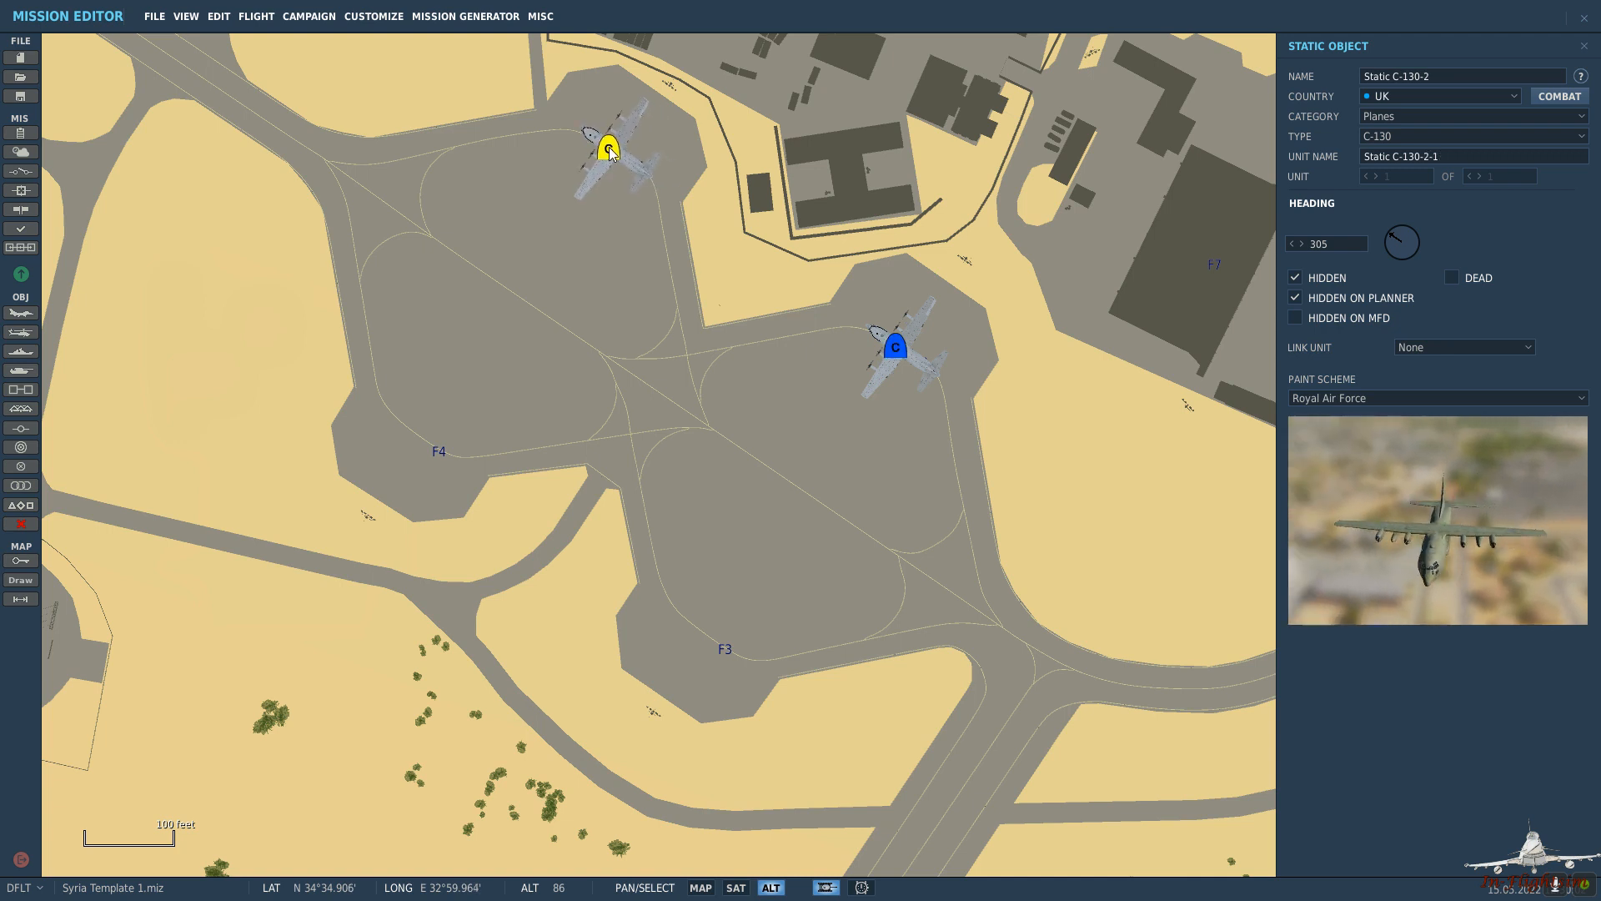
pyautogui.click(667, 525)
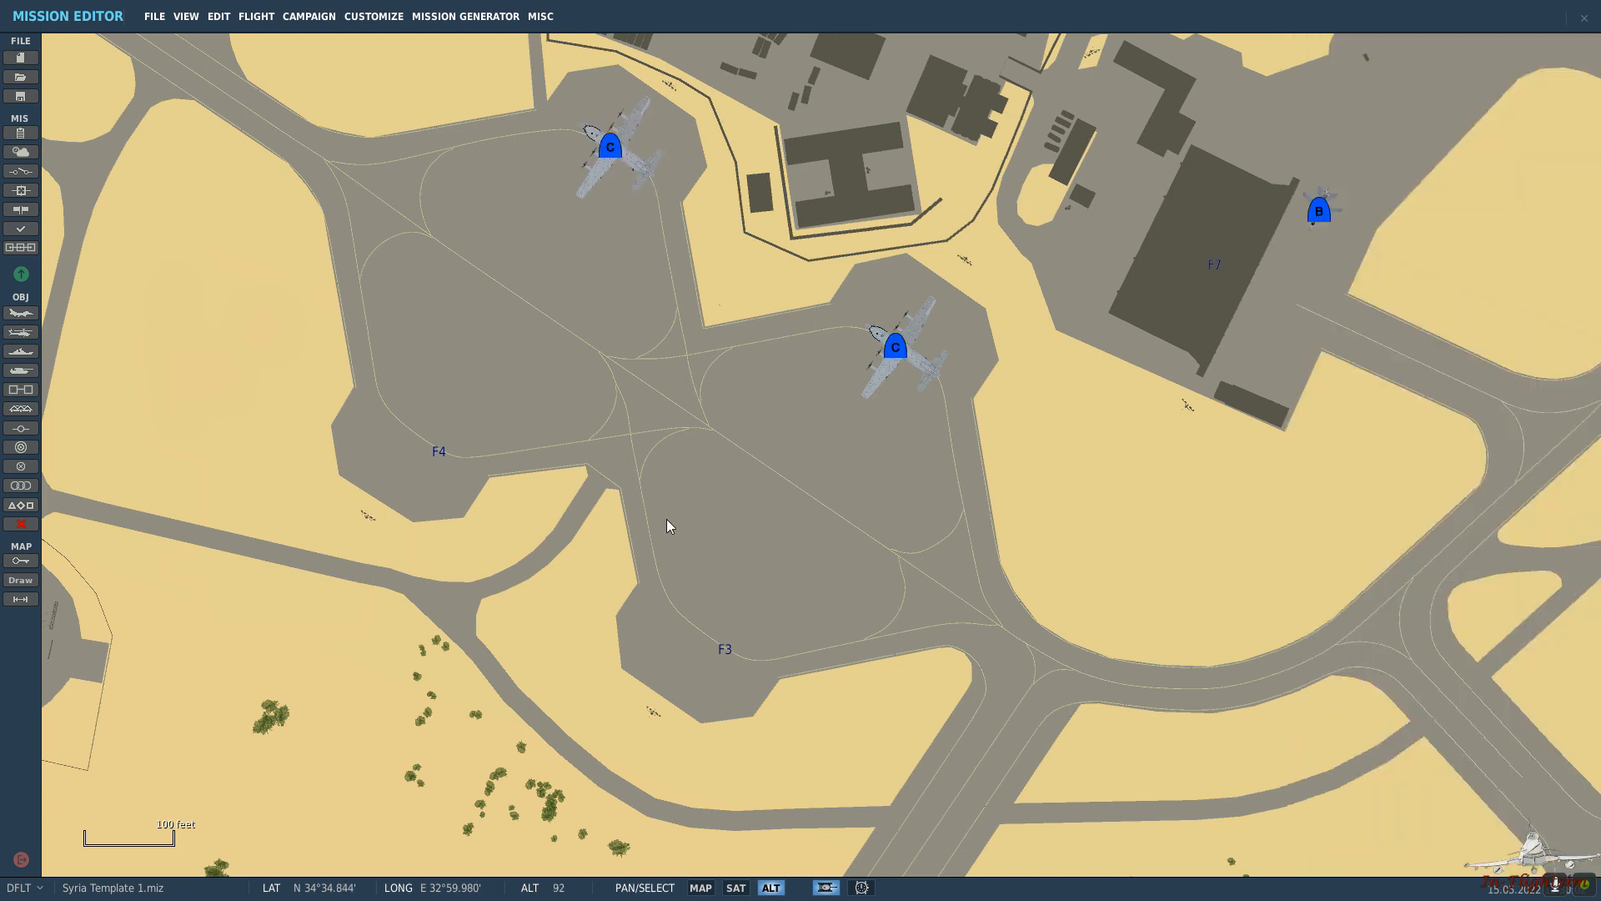
pyautogui.click(705, 635)
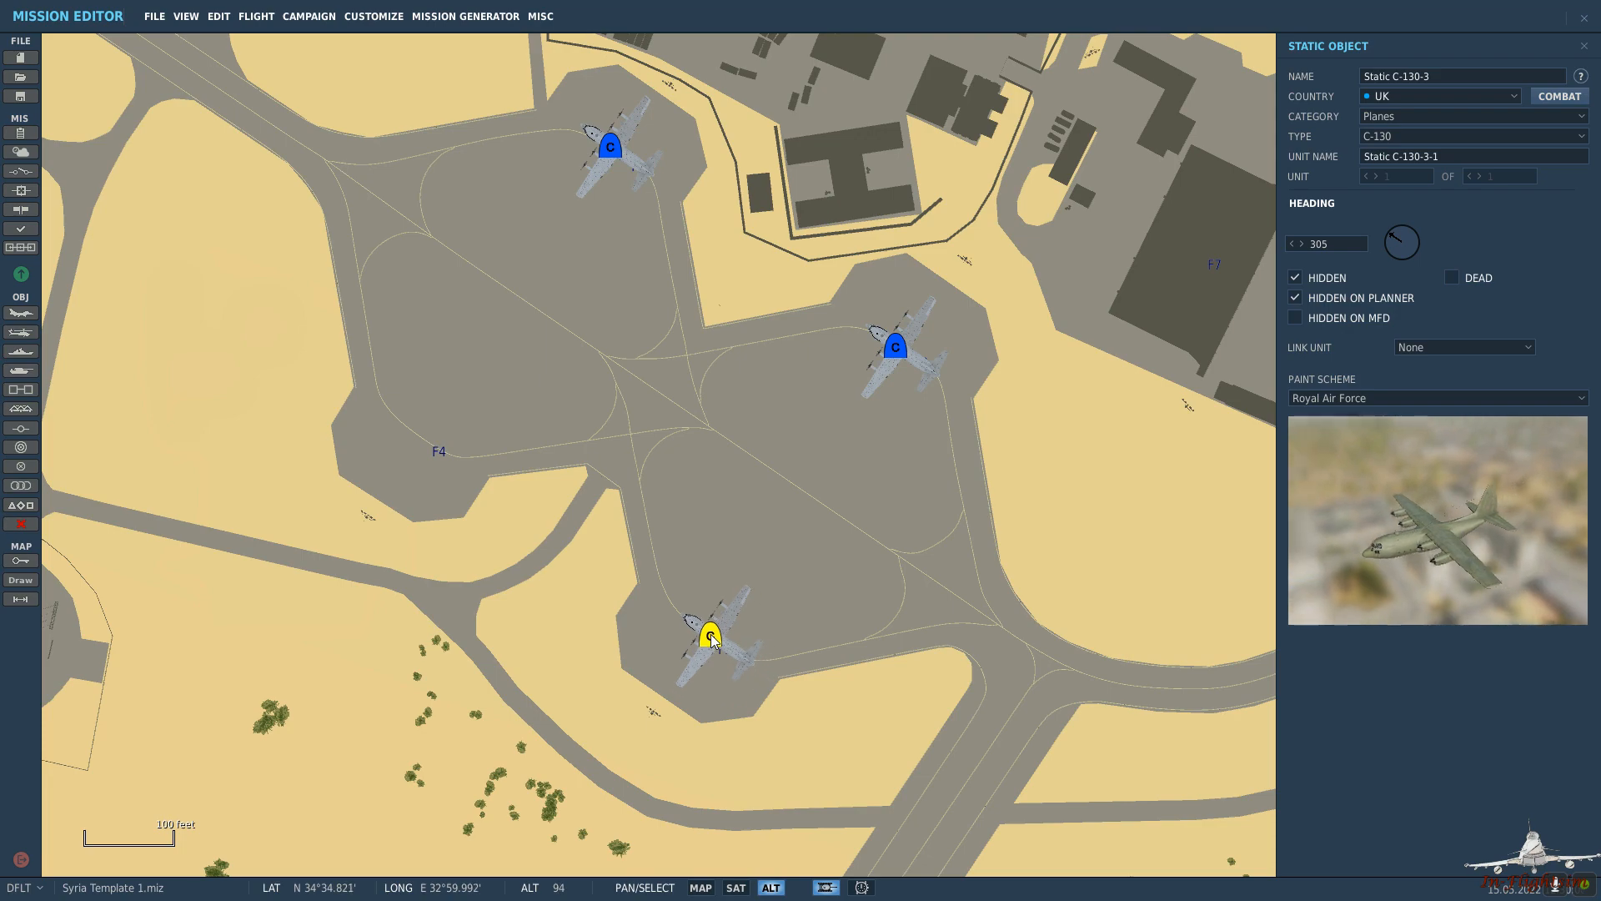
pyautogui.click(622, 479)
# Paste a copy of the static C-130 on stand C1, set its heading to 337 and nudge it slightly northwest.
pyautogui.scroll(-3, 574, 428)
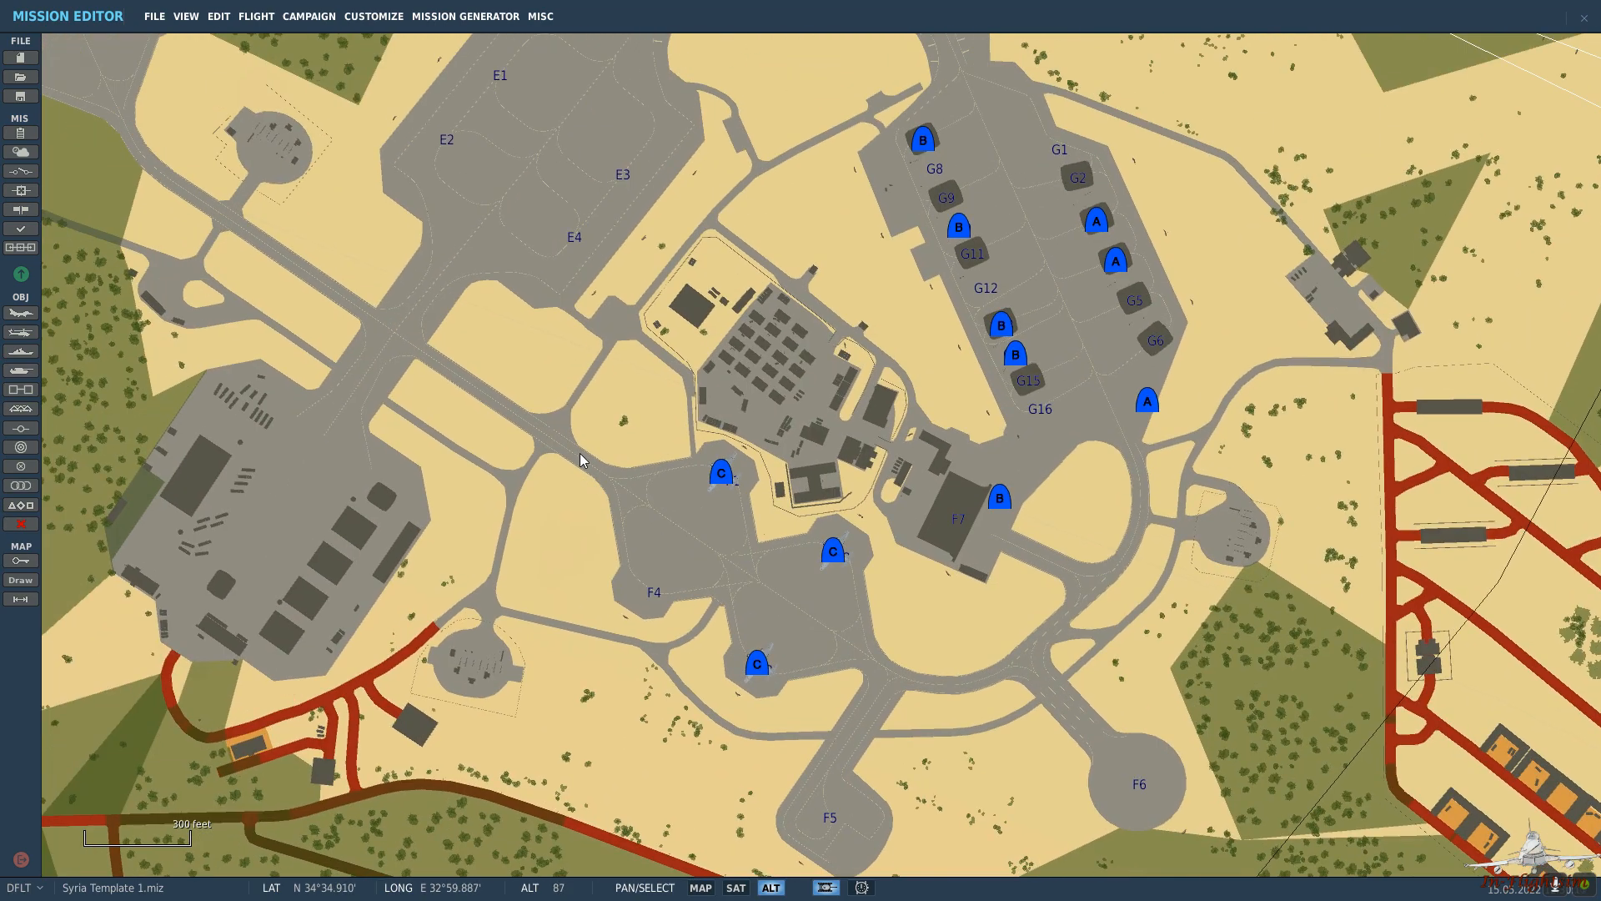
pyautogui.moveTo(420, 197); pyautogui.dragTo(709, 447)
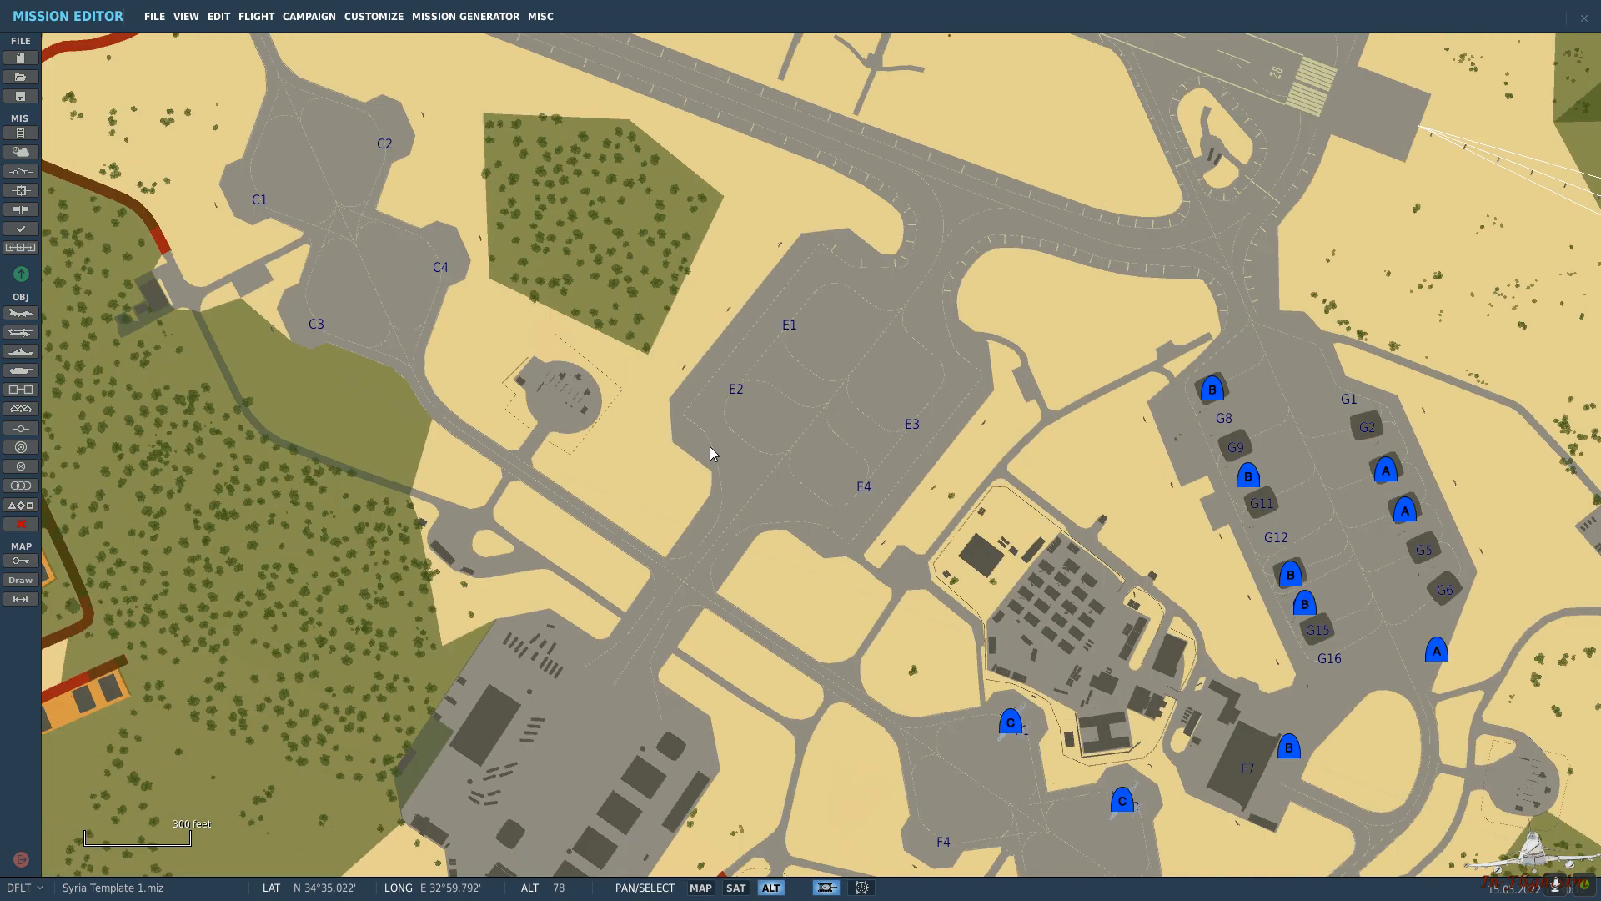
pyautogui.moveTo(444, 314); pyautogui.dragTo(621, 405)
pyautogui.scroll(5, 429, 268)
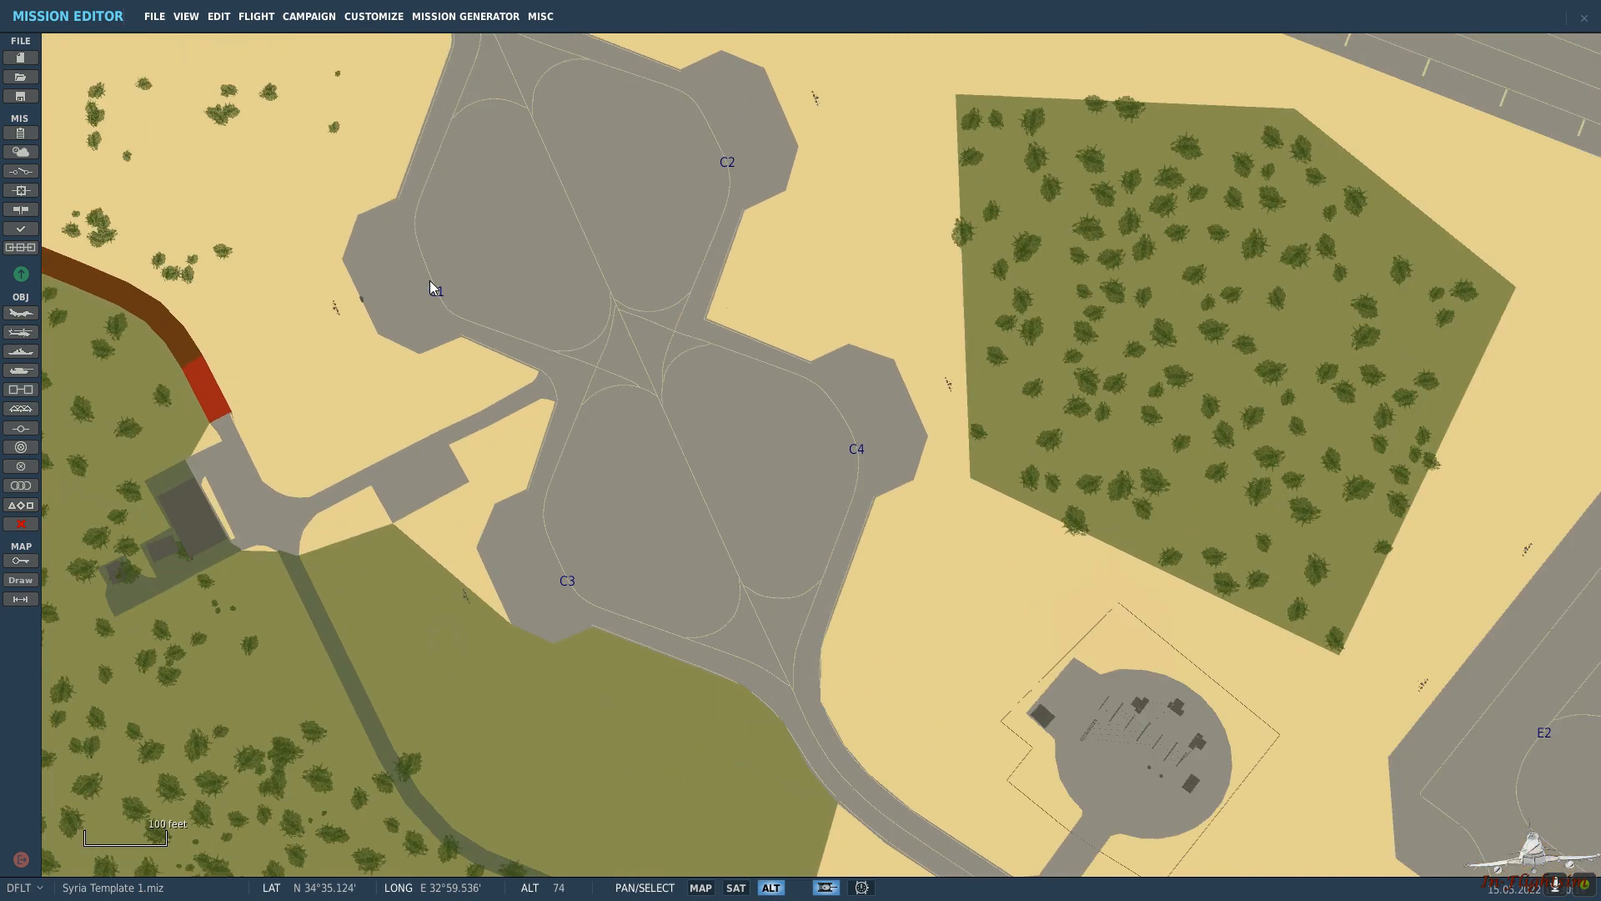
pyautogui.click(429, 280)
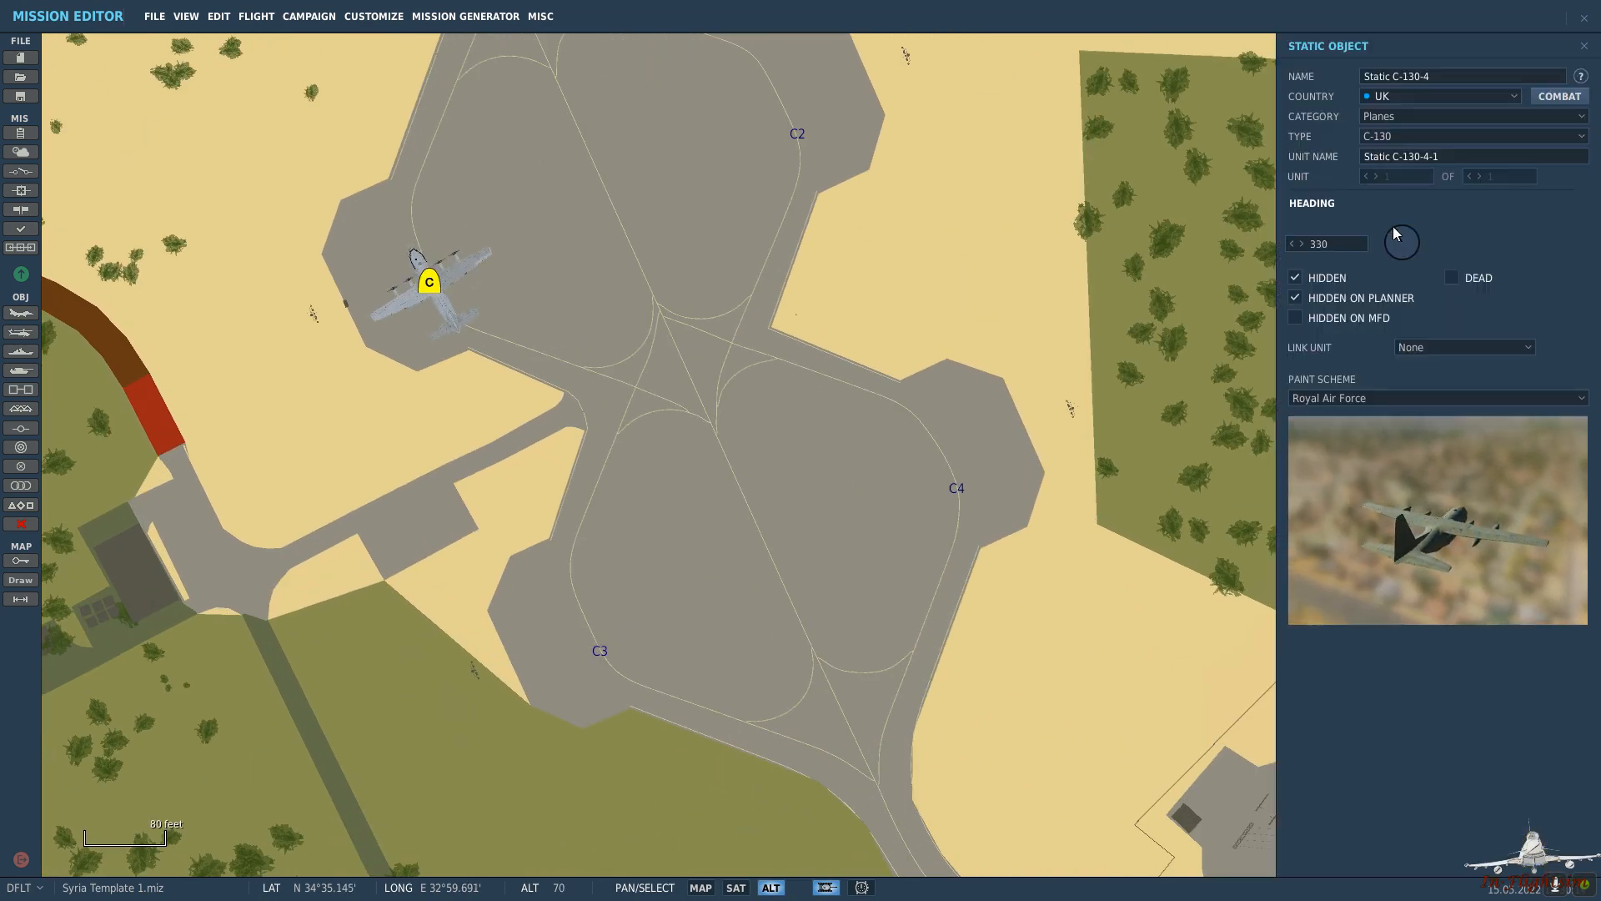
pyautogui.click(1394, 227)
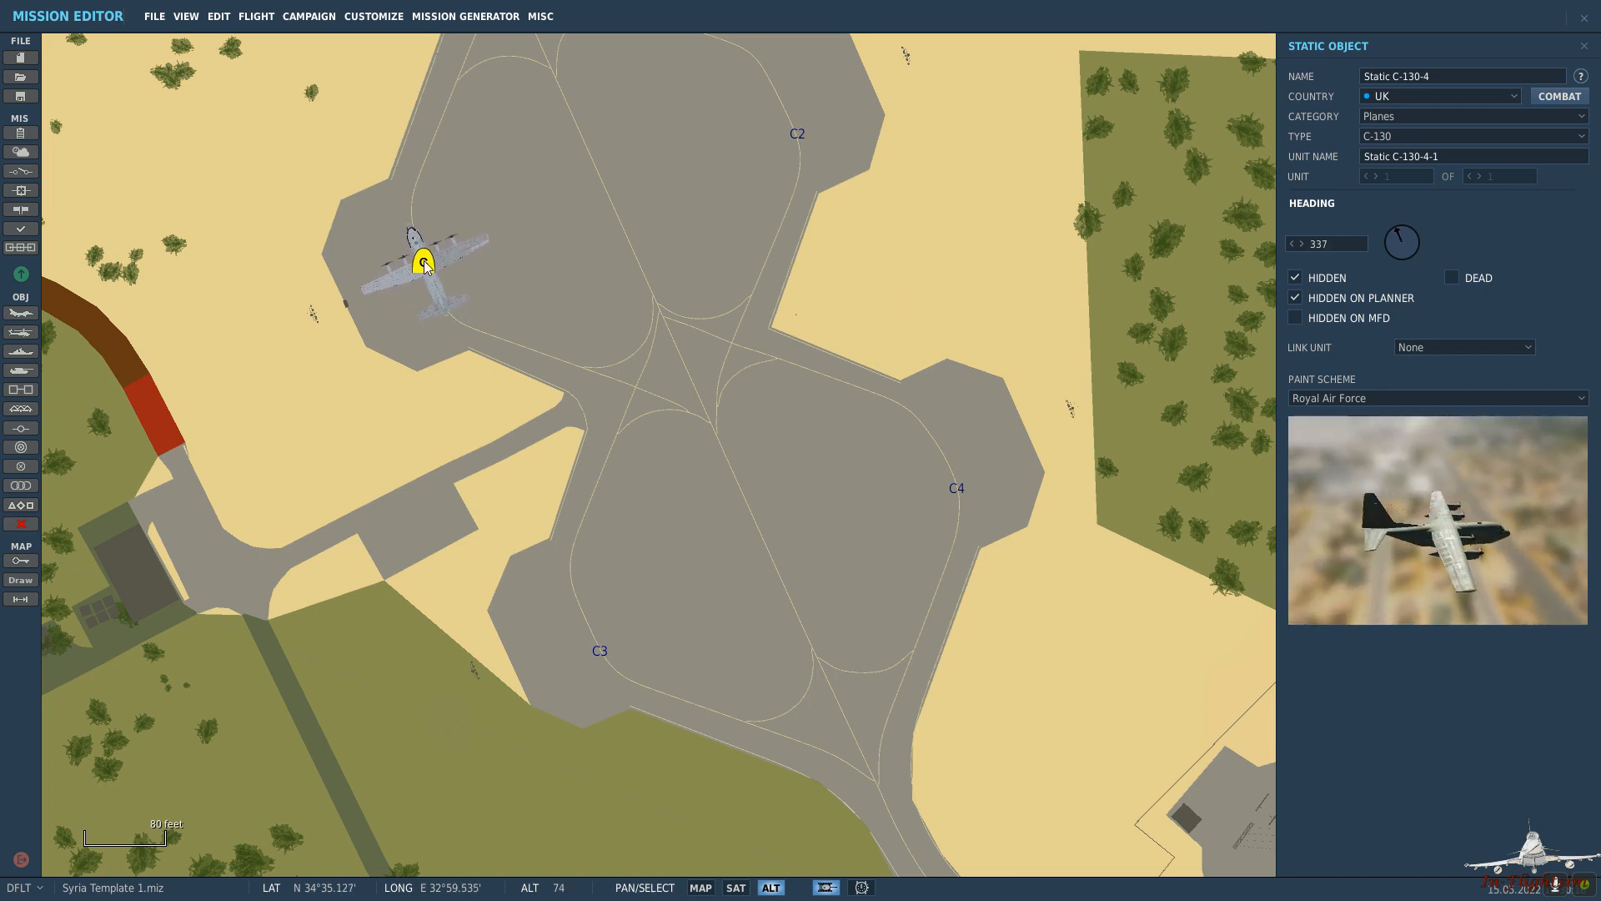
pyautogui.click(557, 288)
# Paste a copy of the static C-130 with heading 305 on stand E4.
pyautogui.scroll(-7, 858, 442)
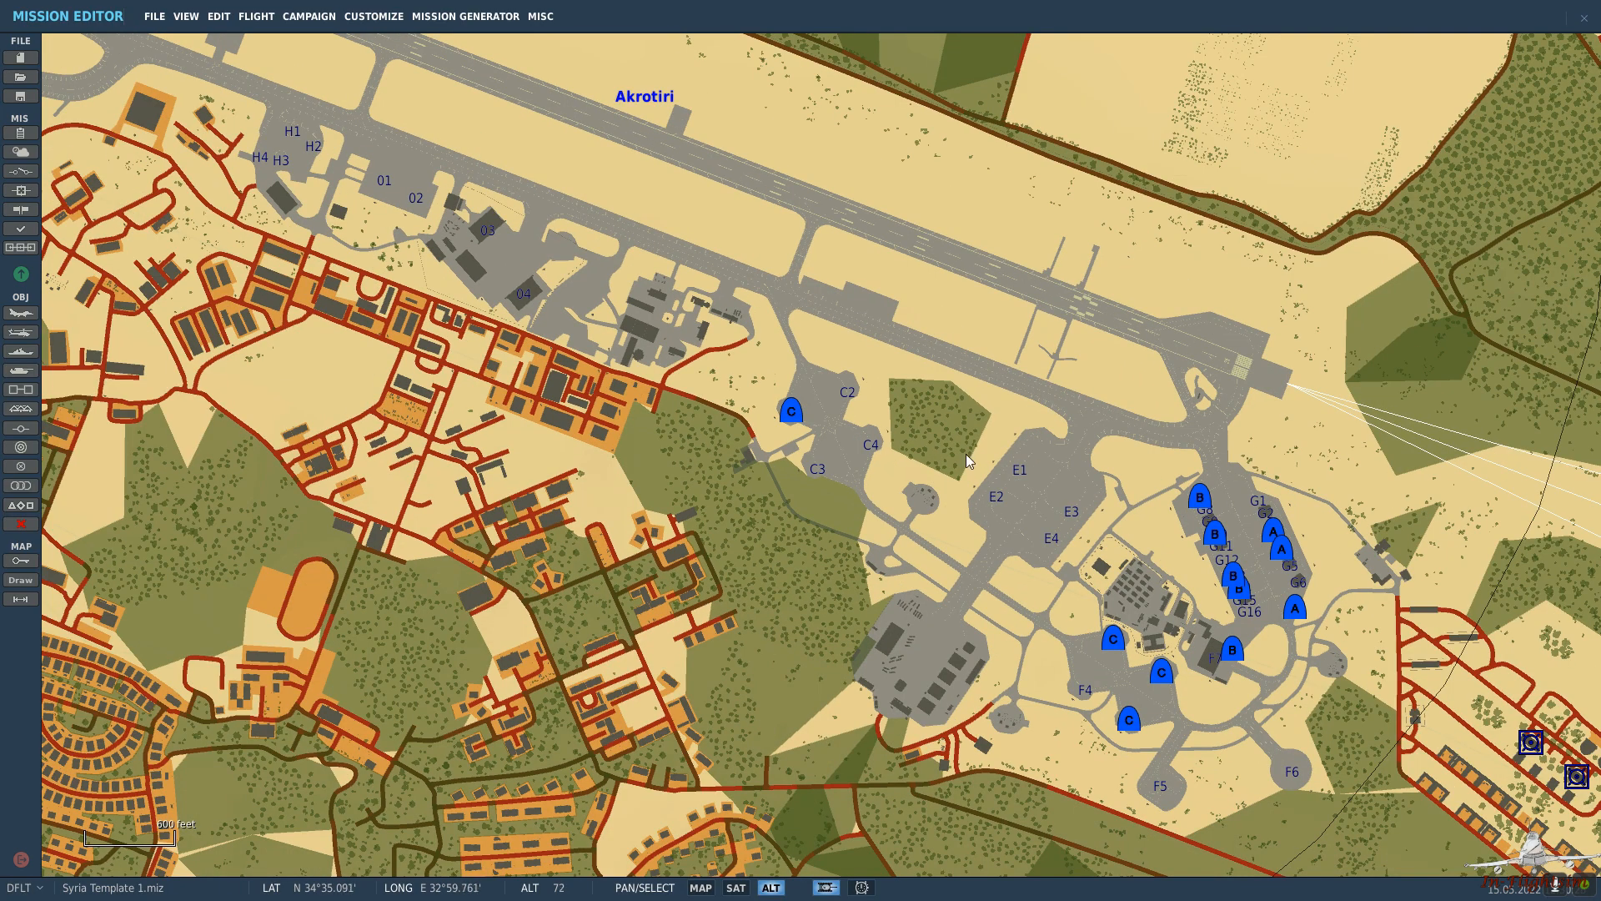
pyautogui.scroll(4, 1049, 519)
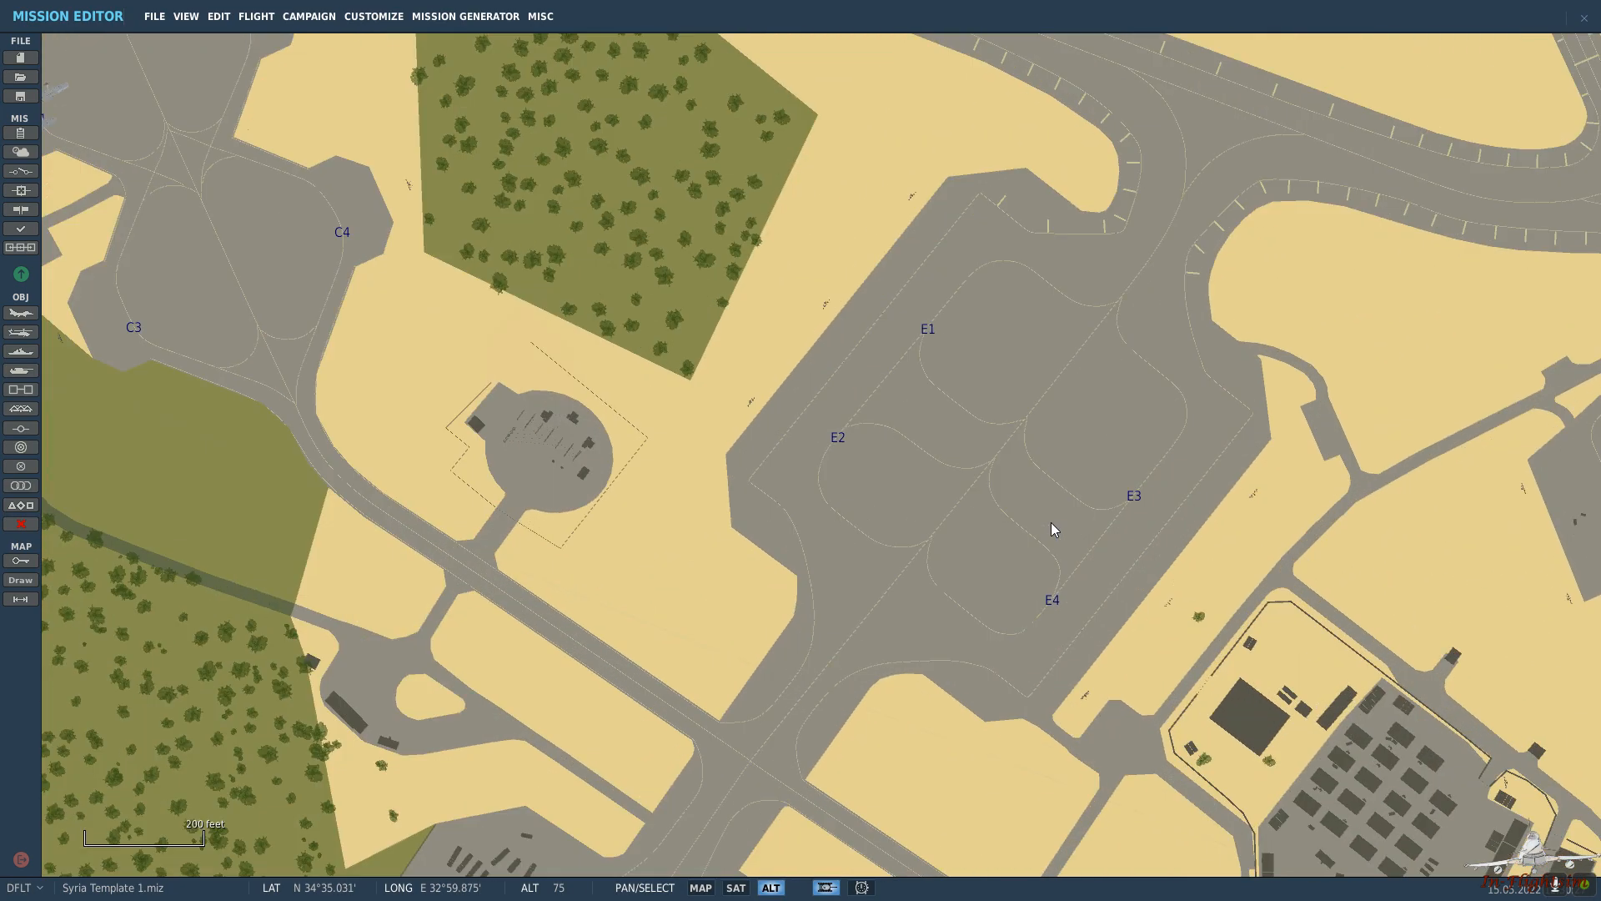
pyautogui.moveTo(1051, 523); pyautogui.dragTo(1021, 469)
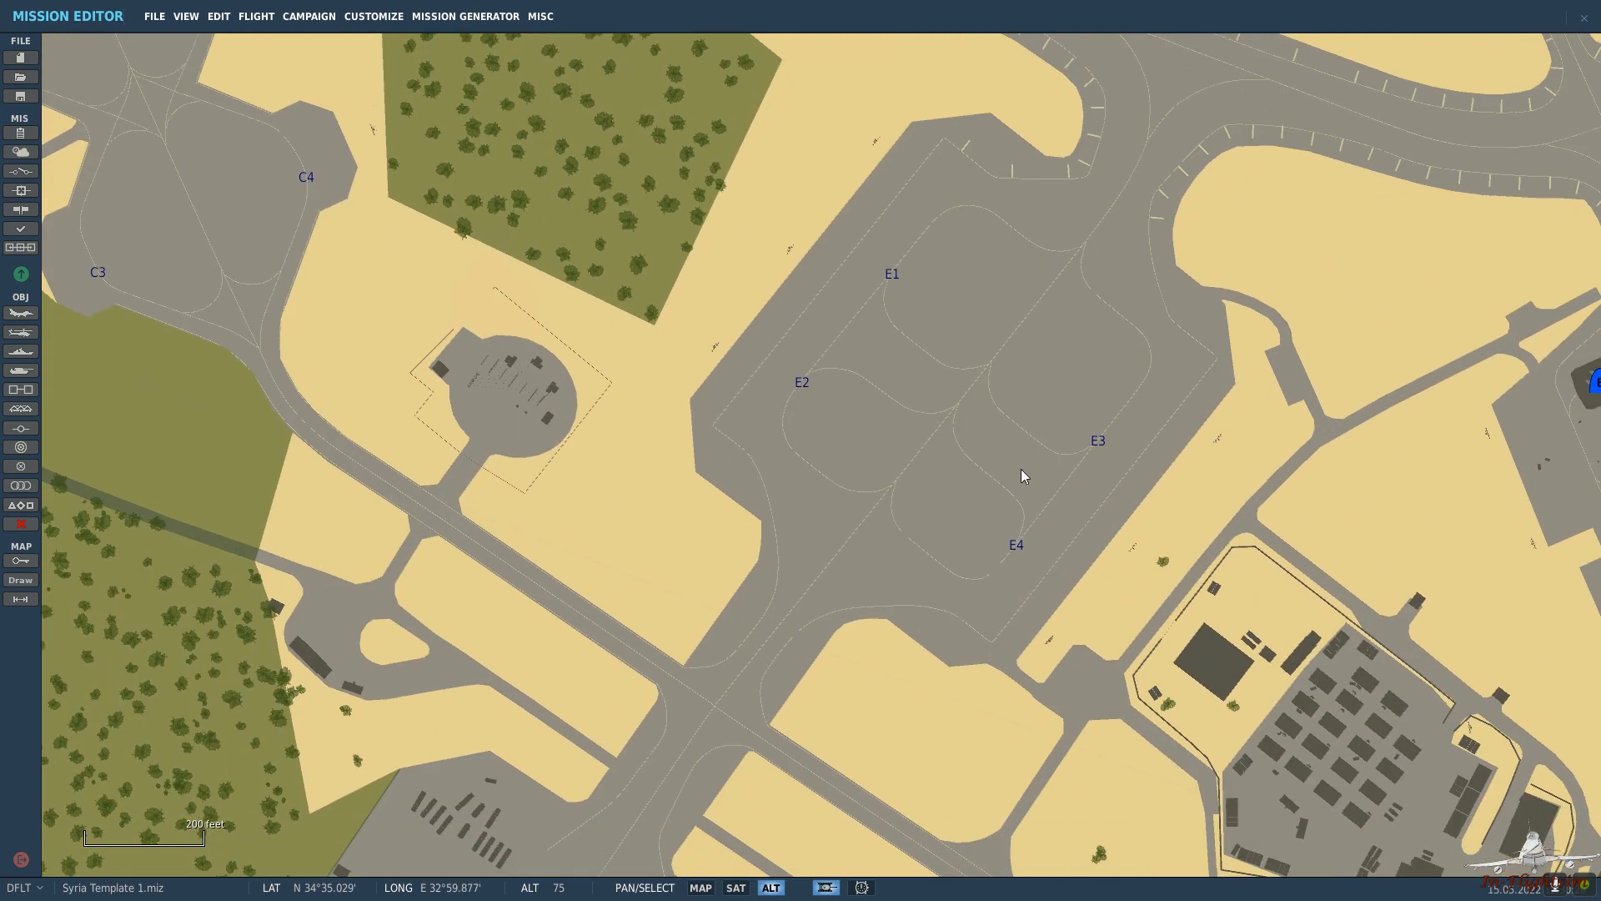
pyautogui.click(21, 313)
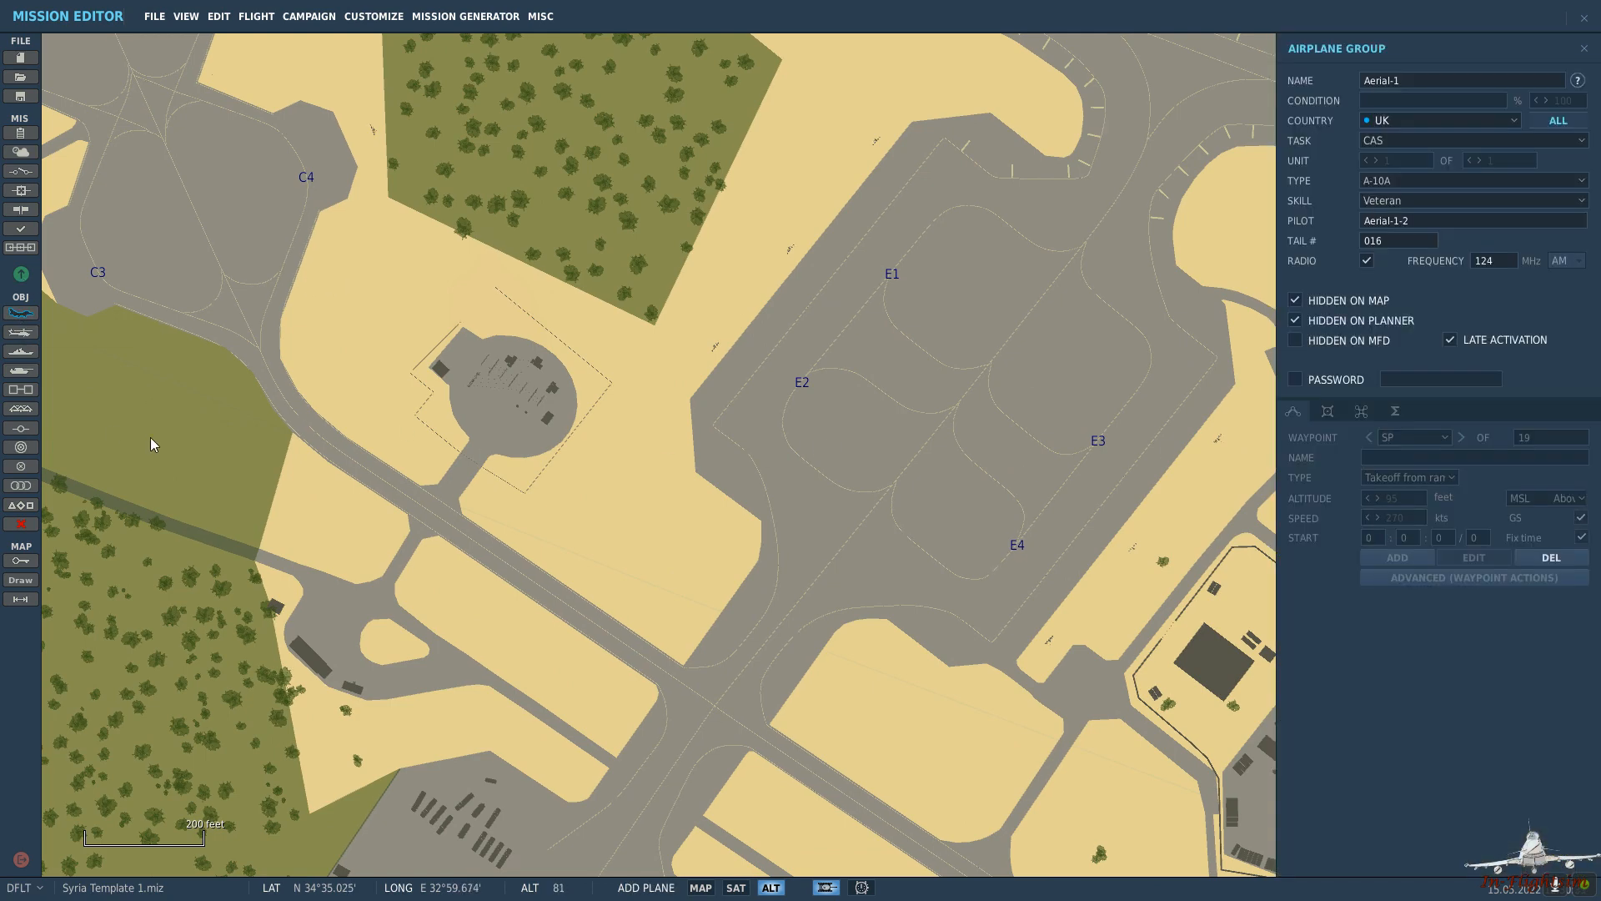
pyautogui.press('Escape')
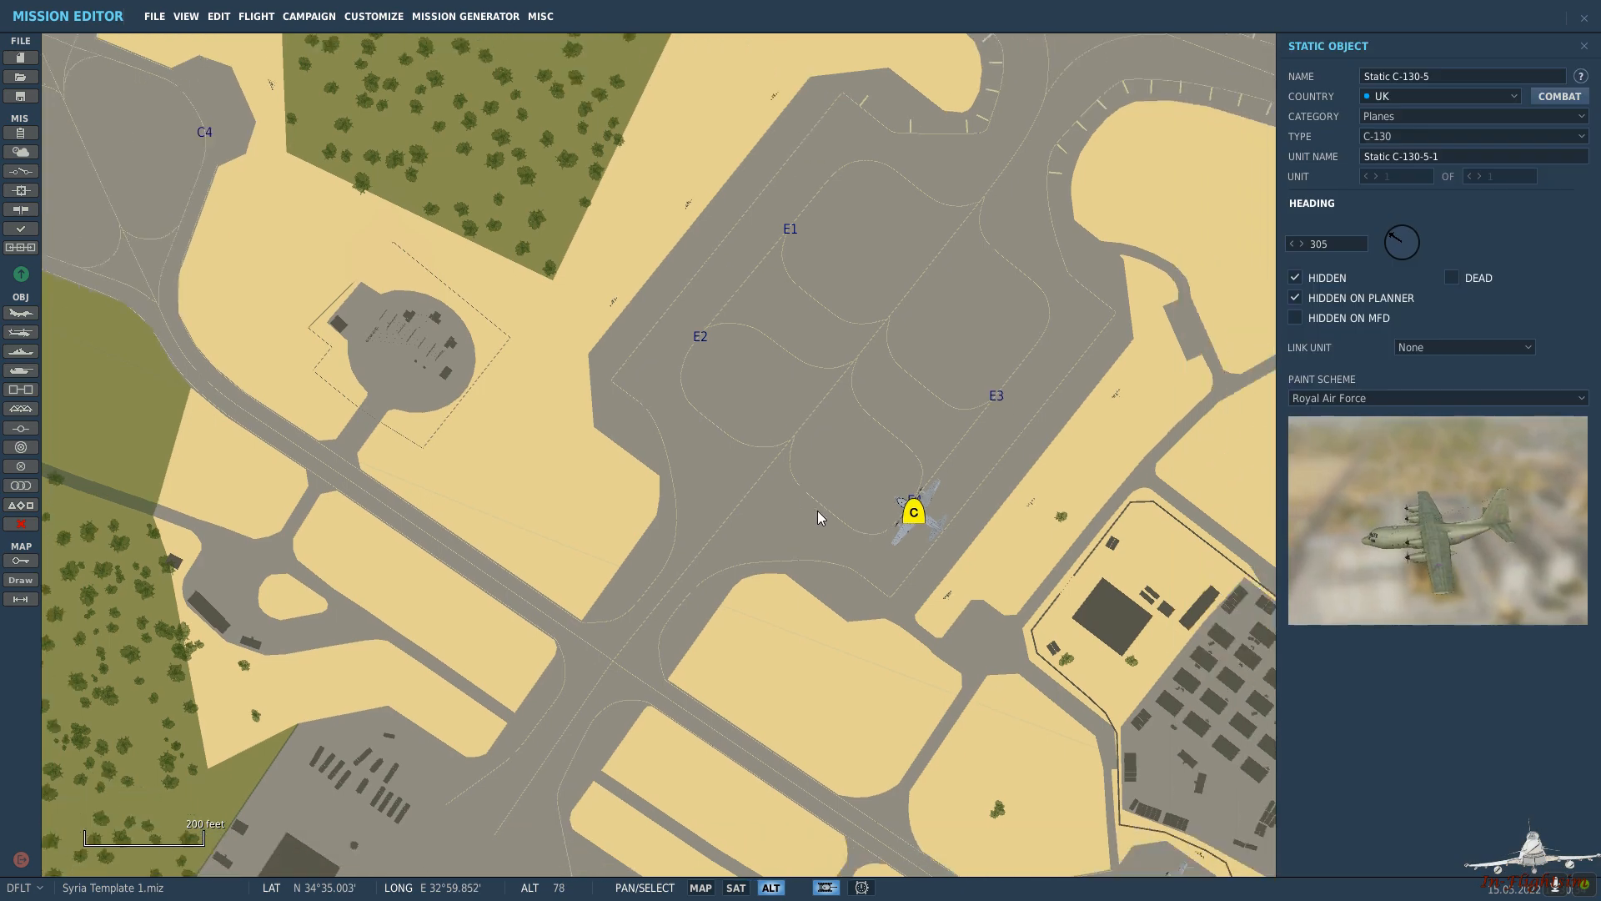
# Change the E4 aircraft's type to A400M Atlas with the UK 406 paint scheme.
pyautogui.scroll(3, 914, 477)
pyautogui.click(1445, 137)
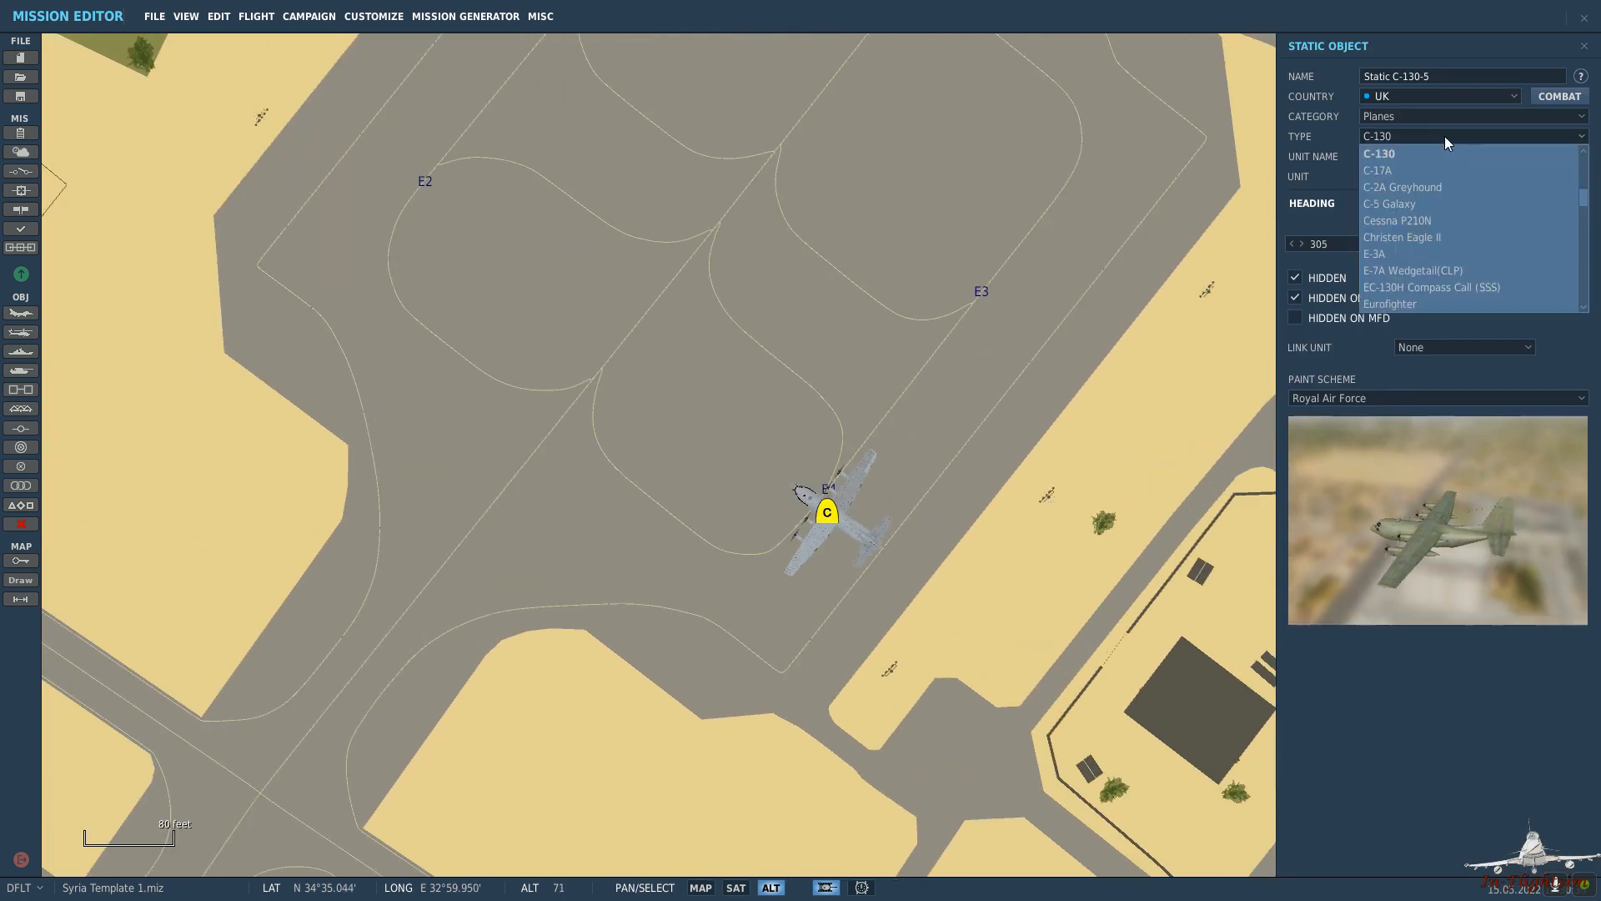
pyautogui.scroll(3, 1443, 212)
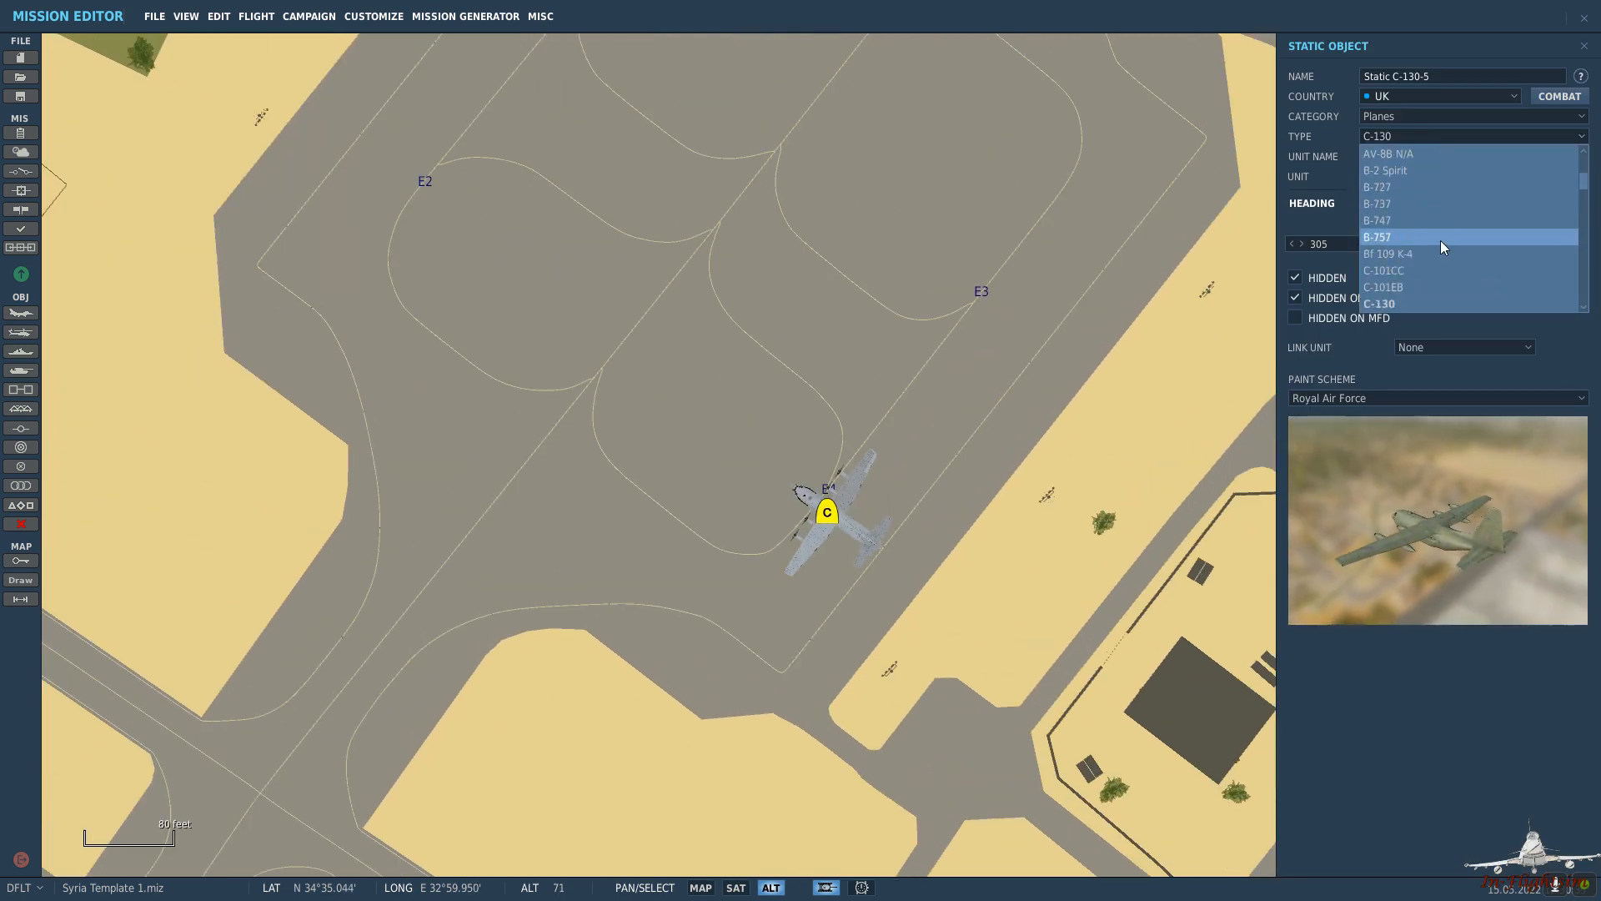
pyautogui.scroll(3, 1439, 241)
pyautogui.click(1422, 223)
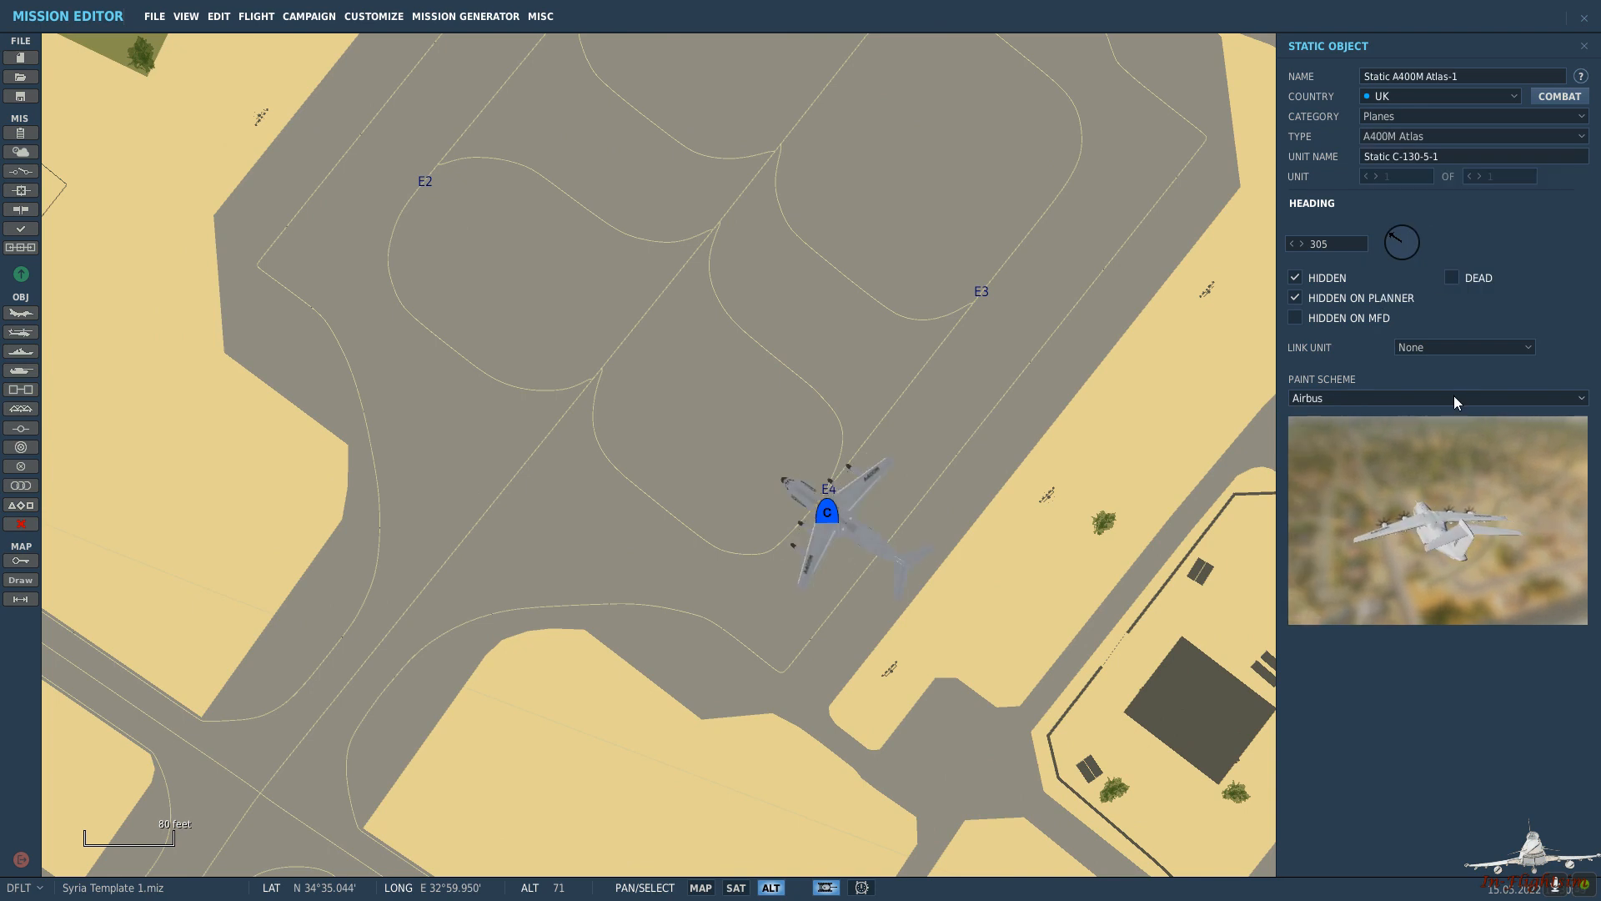
pyautogui.click(1446, 399)
pyautogui.scroll(-5, 1401, 484)
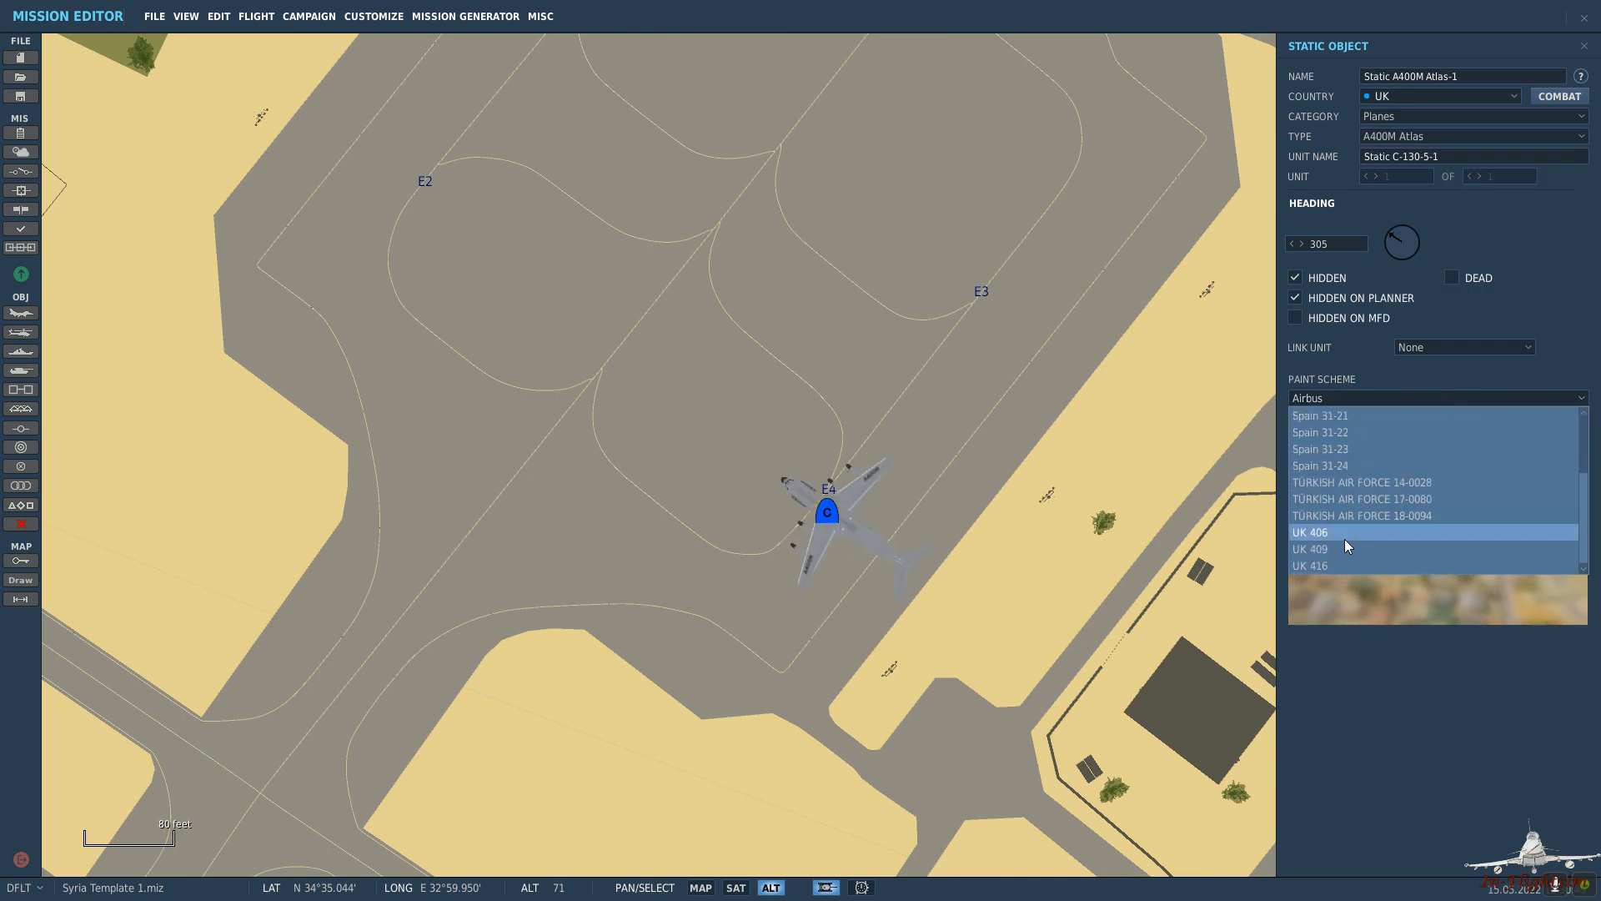
pyautogui.click(1344, 539)
# Move the static A400M Atlas from stand E4 to stand A3 and set its heading to 95.
pyautogui.moveTo(827, 512); pyautogui.dragTo(814, 478)
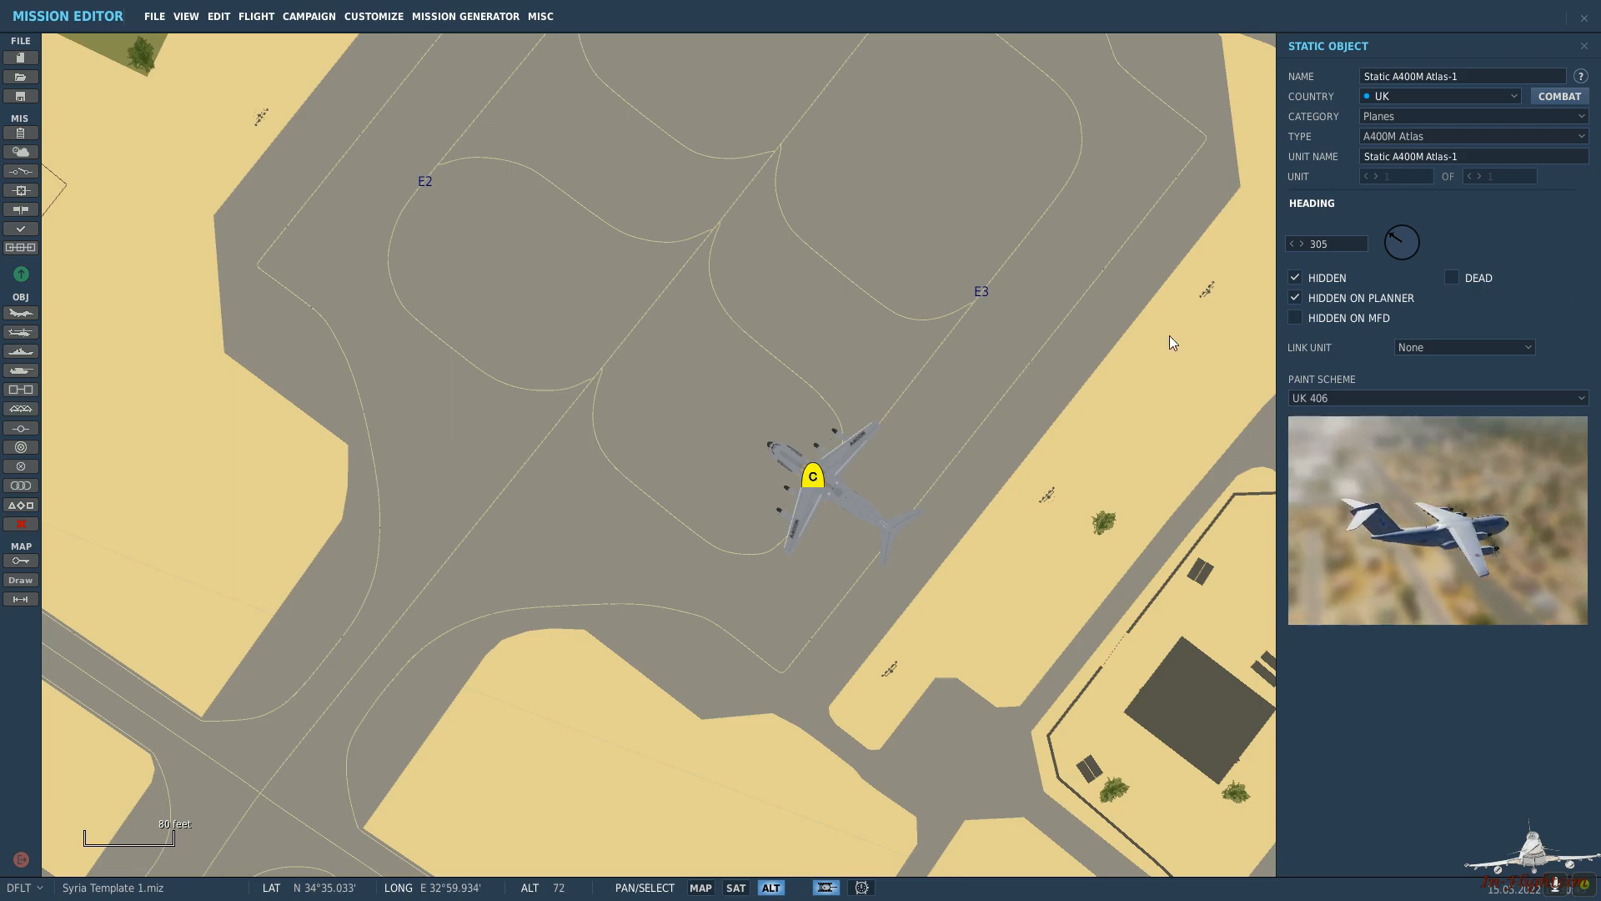
pyautogui.scroll(-6, 758, 414)
pyautogui.moveTo(758, 414)
pyautogui.mouseDown()
pyautogui.moveTo(518, 296)
pyautogui.moveTo(77, 140)
pyautogui.mouseUp()
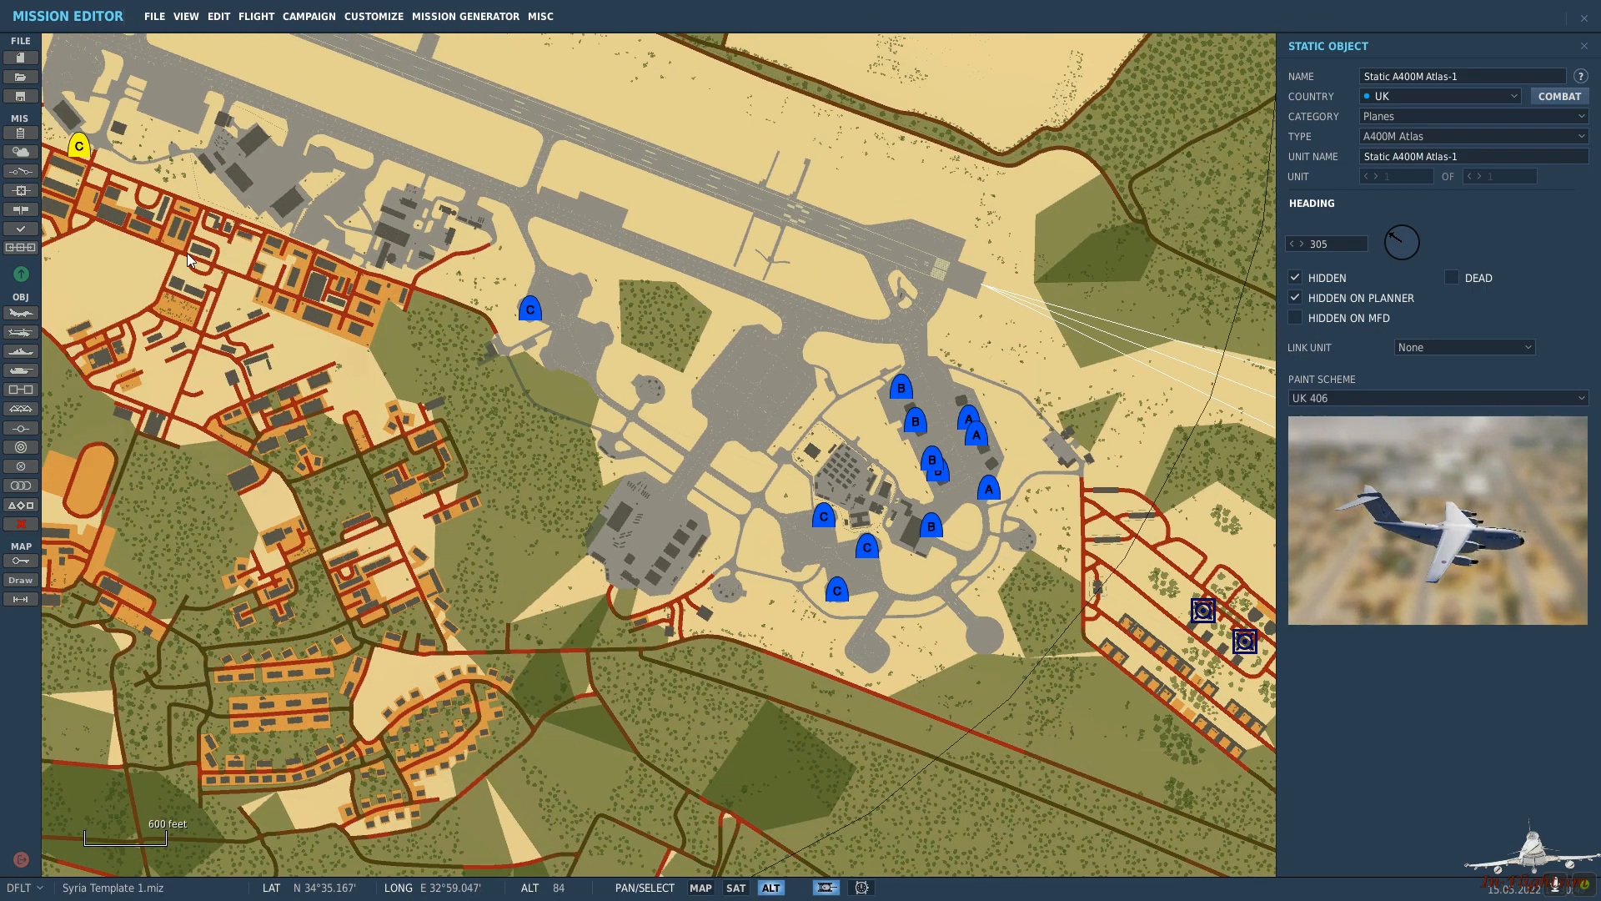
pyautogui.moveTo(190, 261)
pyautogui.mouseDown()
pyautogui.moveTo(996, 659)
pyautogui.moveTo(537, 413)
pyautogui.mouseUp()
pyautogui.scroll(6, 533, 413)
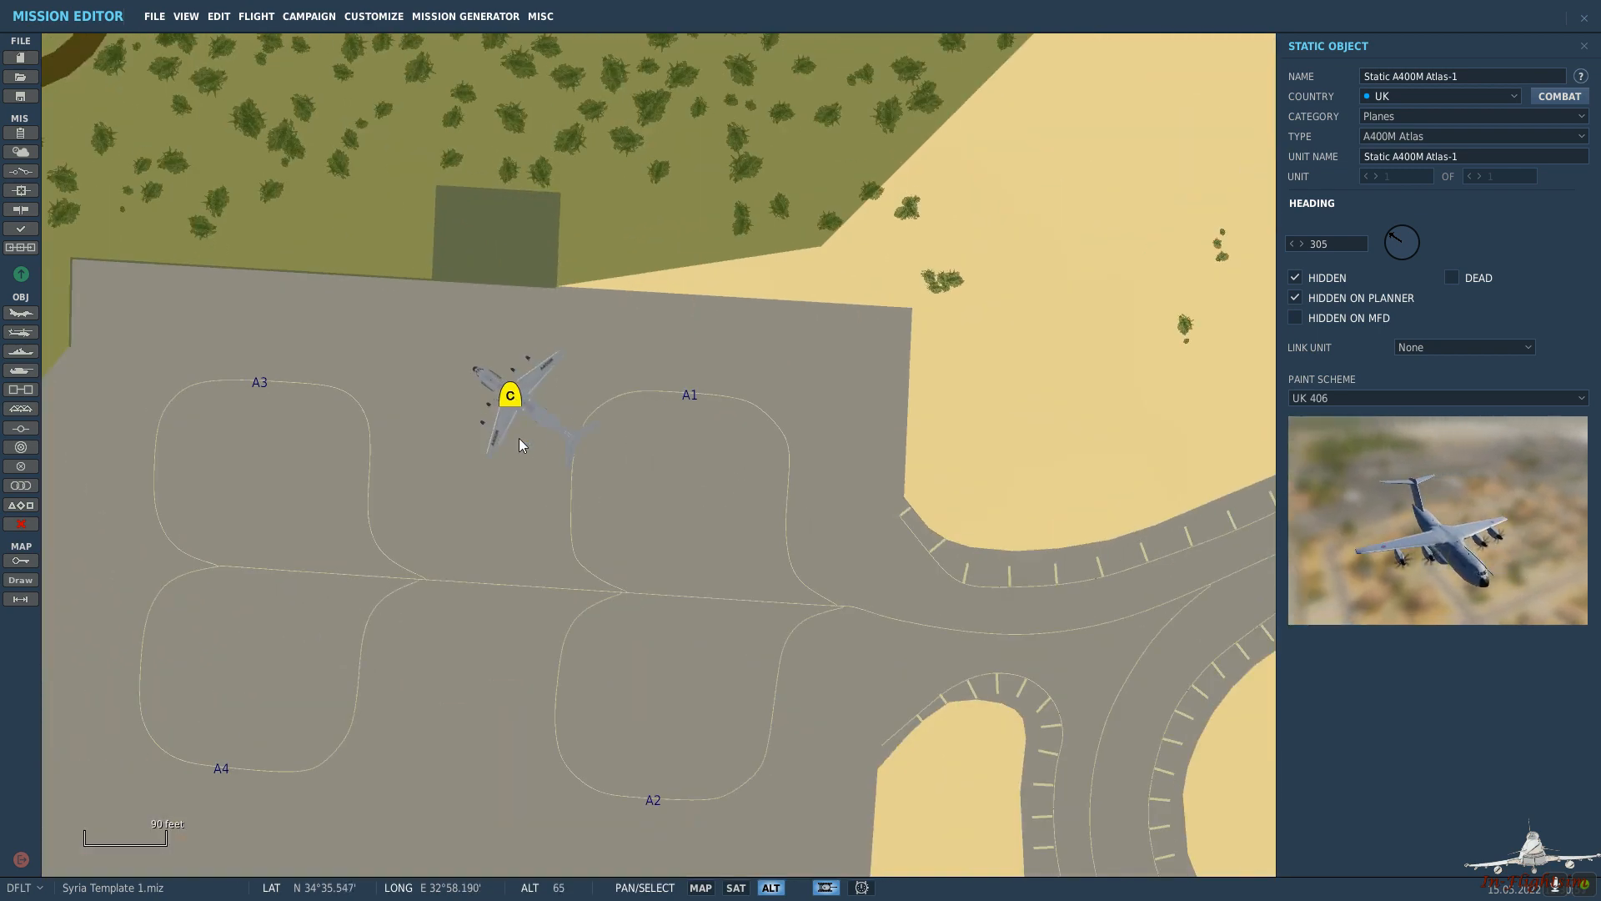
pyautogui.scroll(-1, 519, 443)
pyautogui.moveTo(573, 333); pyautogui.dragTo(370, 328)
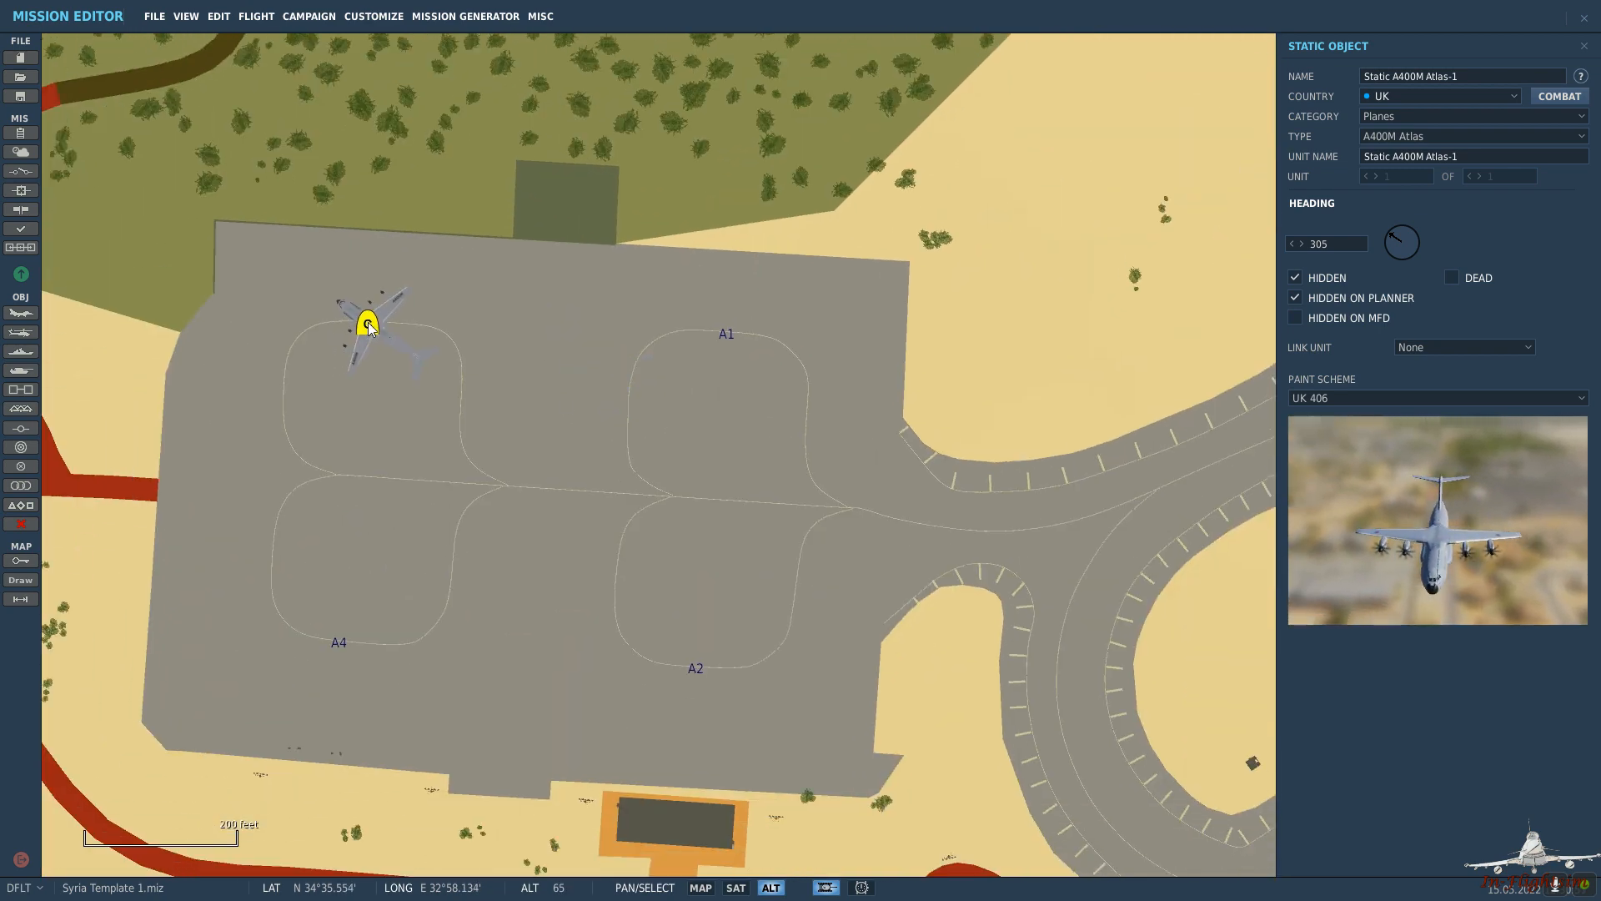
pyautogui.click(1418, 237)
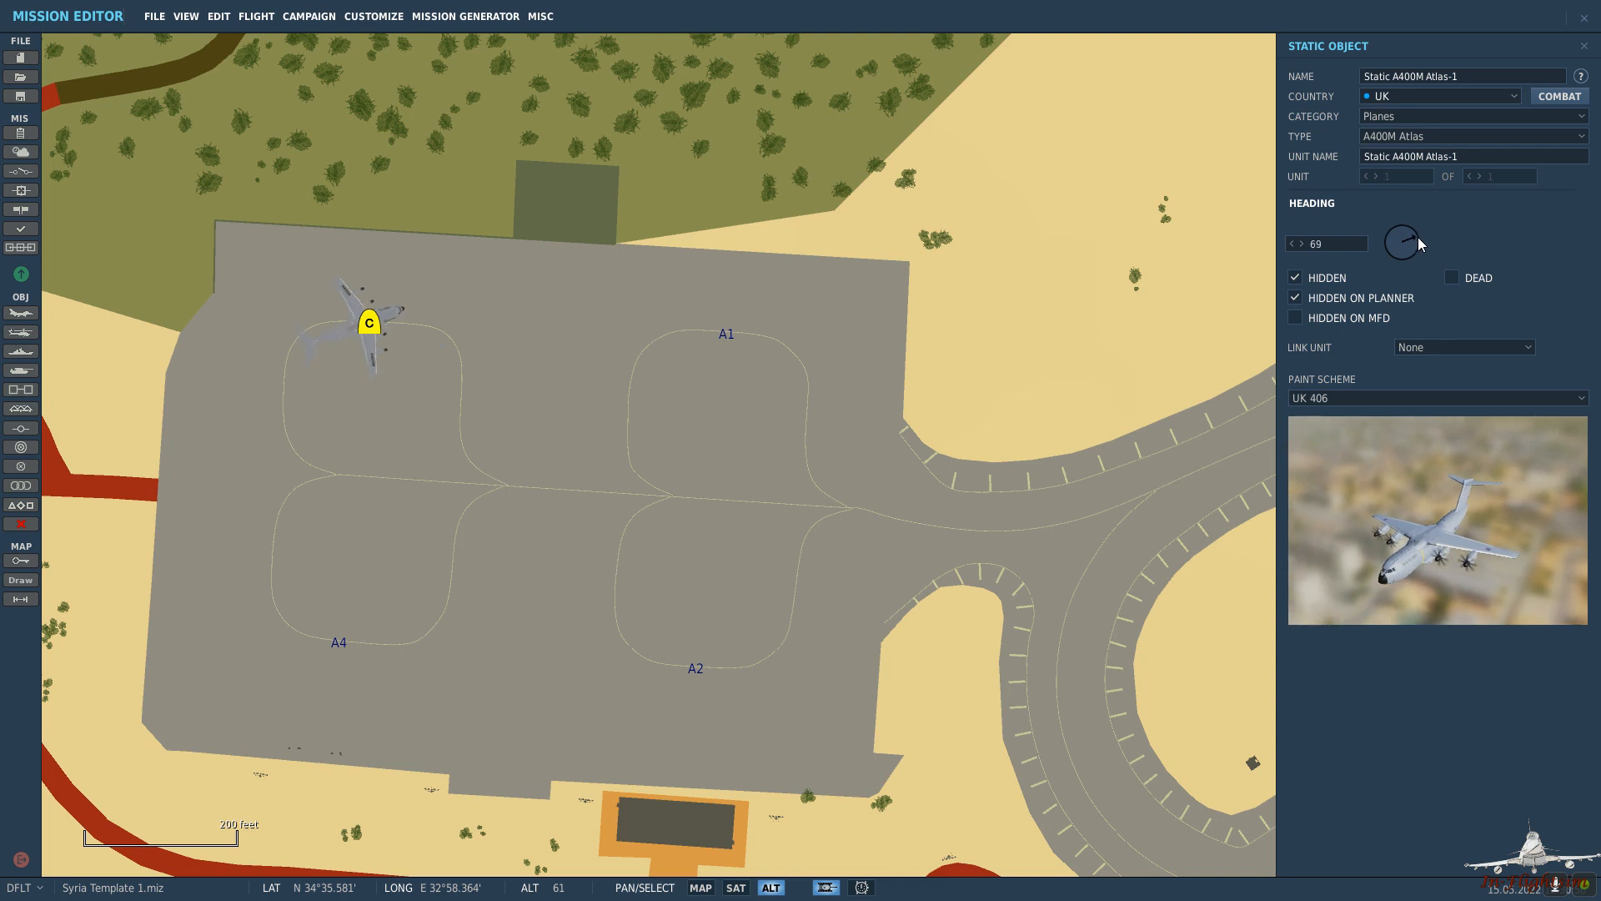
pyautogui.click(424, 335)
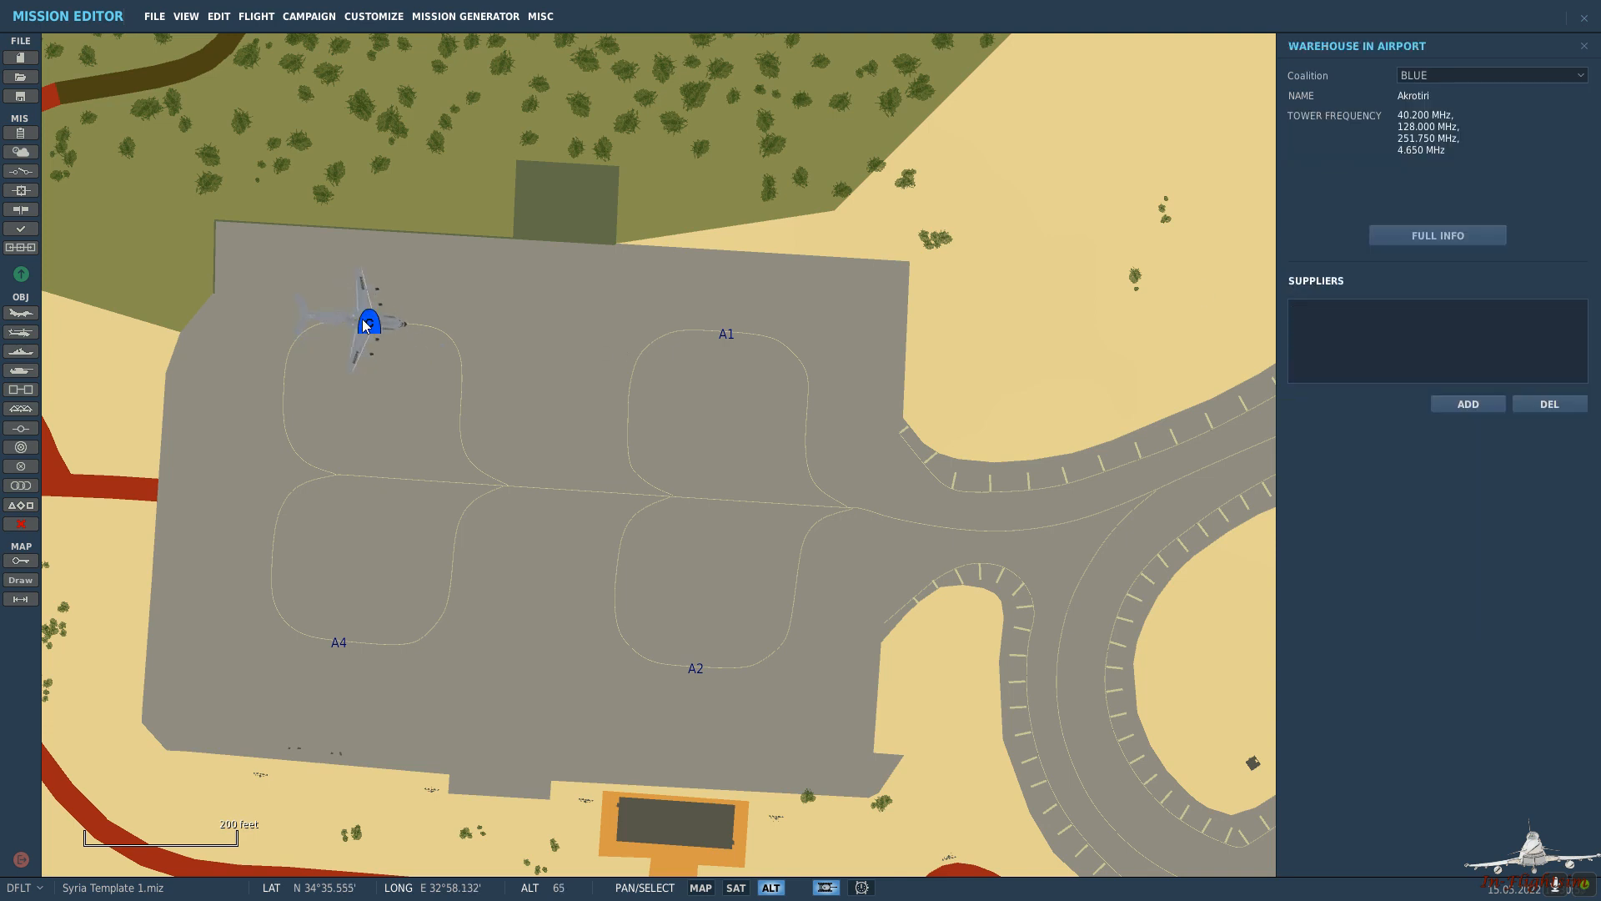
# Shift the A3 A400M Atlas slightly east and paste a copy of it on stand A2.
pyautogui.moveTo(365, 325); pyautogui.dragTo(390, 327)
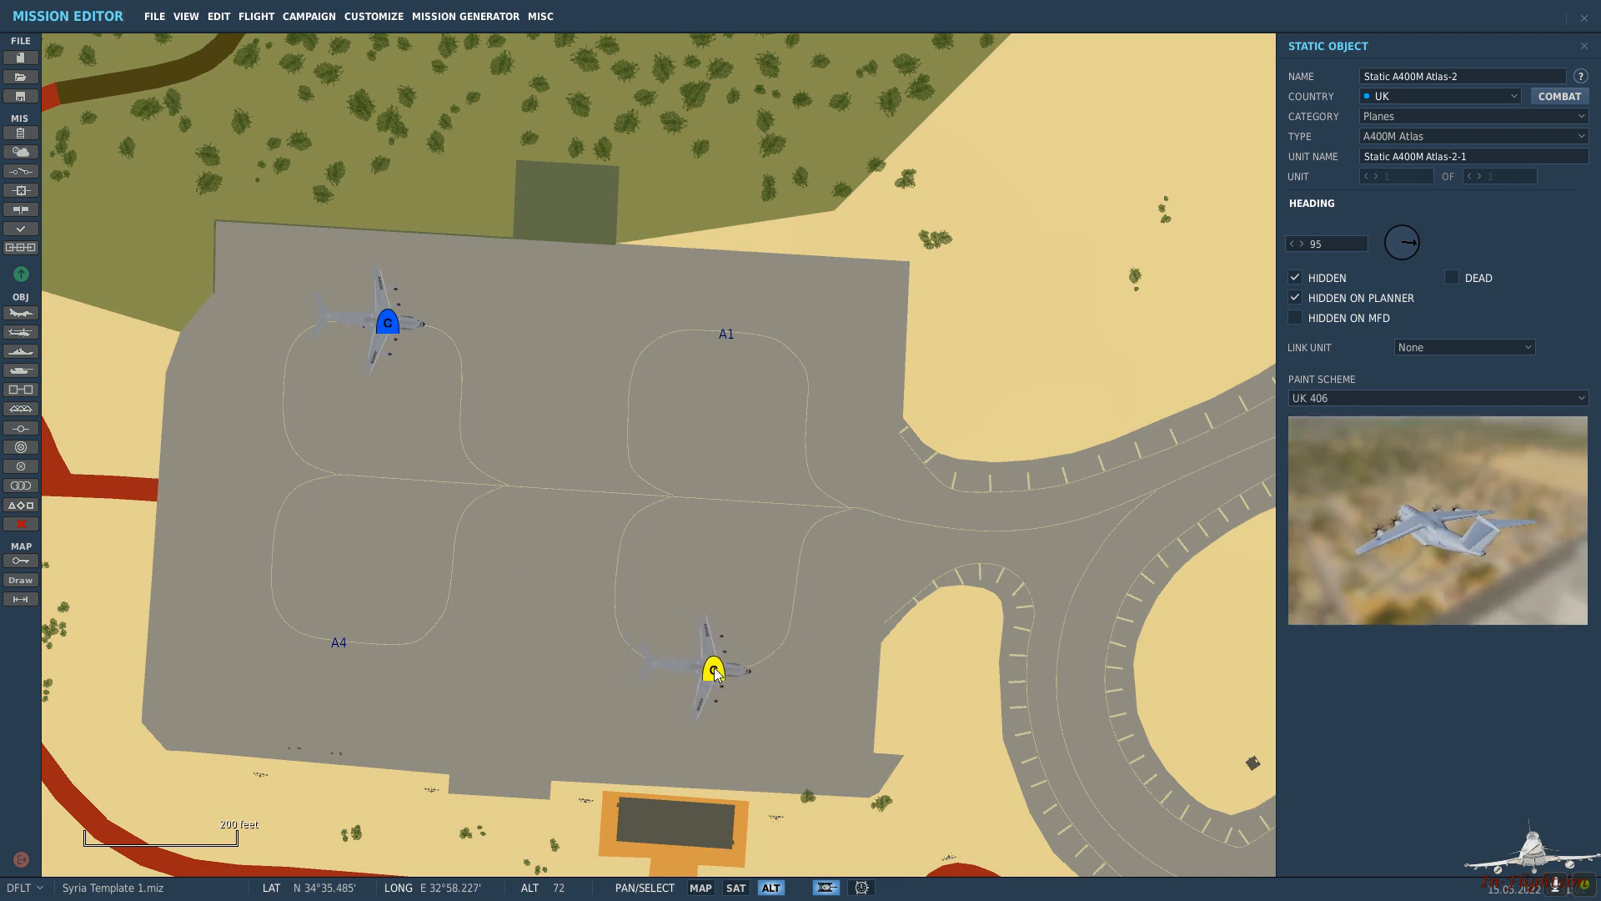
pyautogui.click(755, 695)
# Paste another copy of the static A400M Atlas on helicopter stand H1.
pyautogui.scroll(-5, 757, 567)
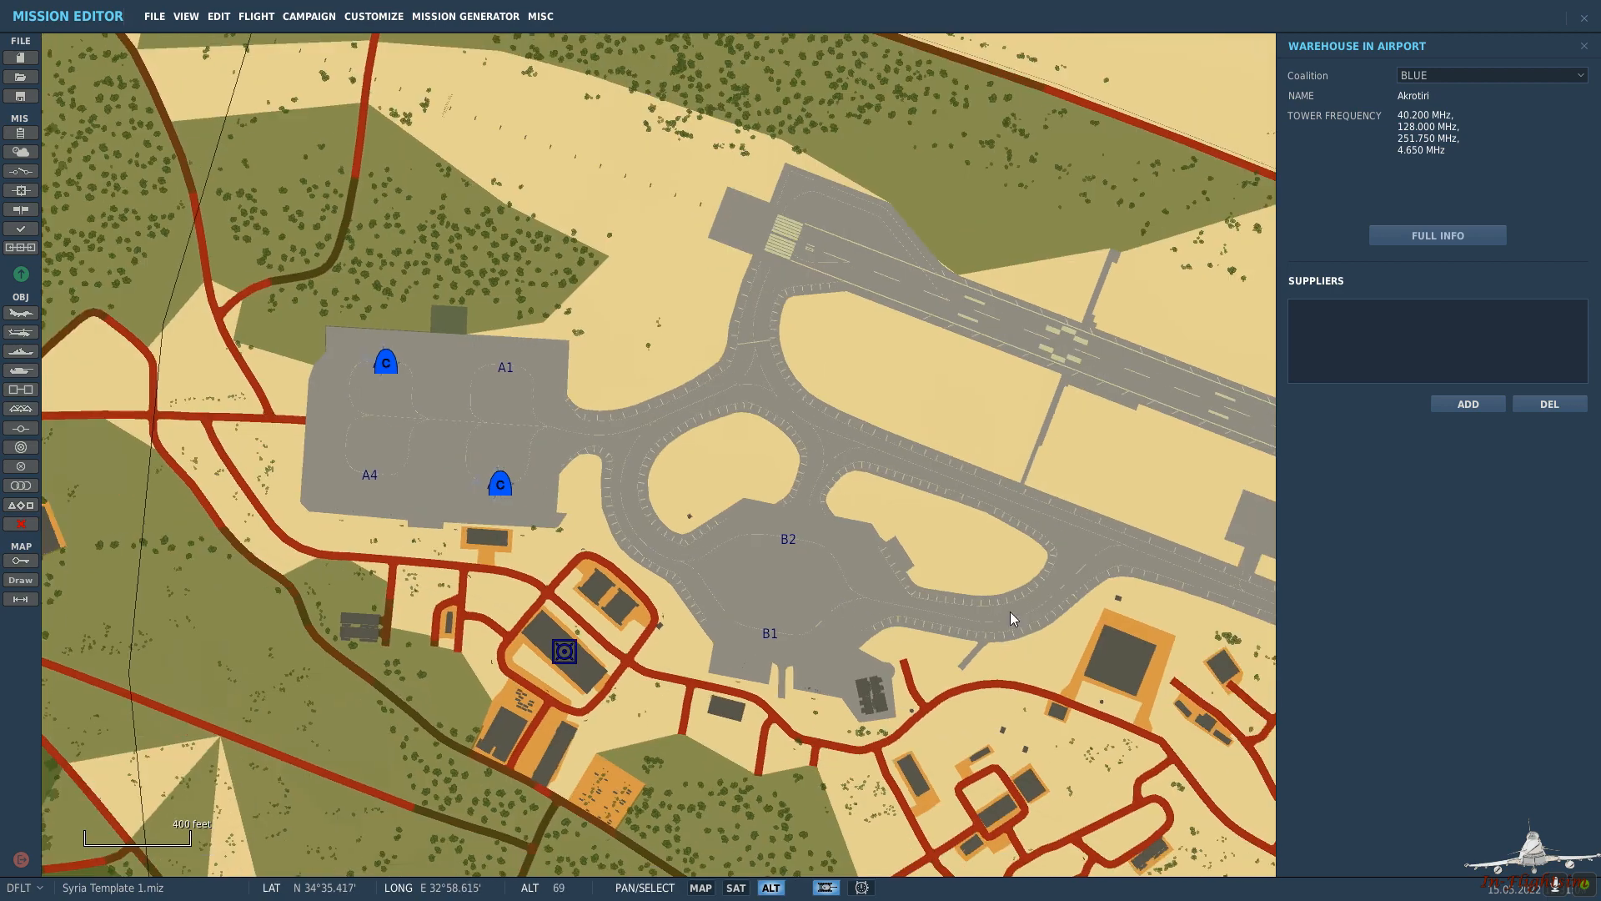
pyautogui.moveTo(1009, 618); pyautogui.dragTo(185, 199)
pyautogui.scroll(8, 512, 277)
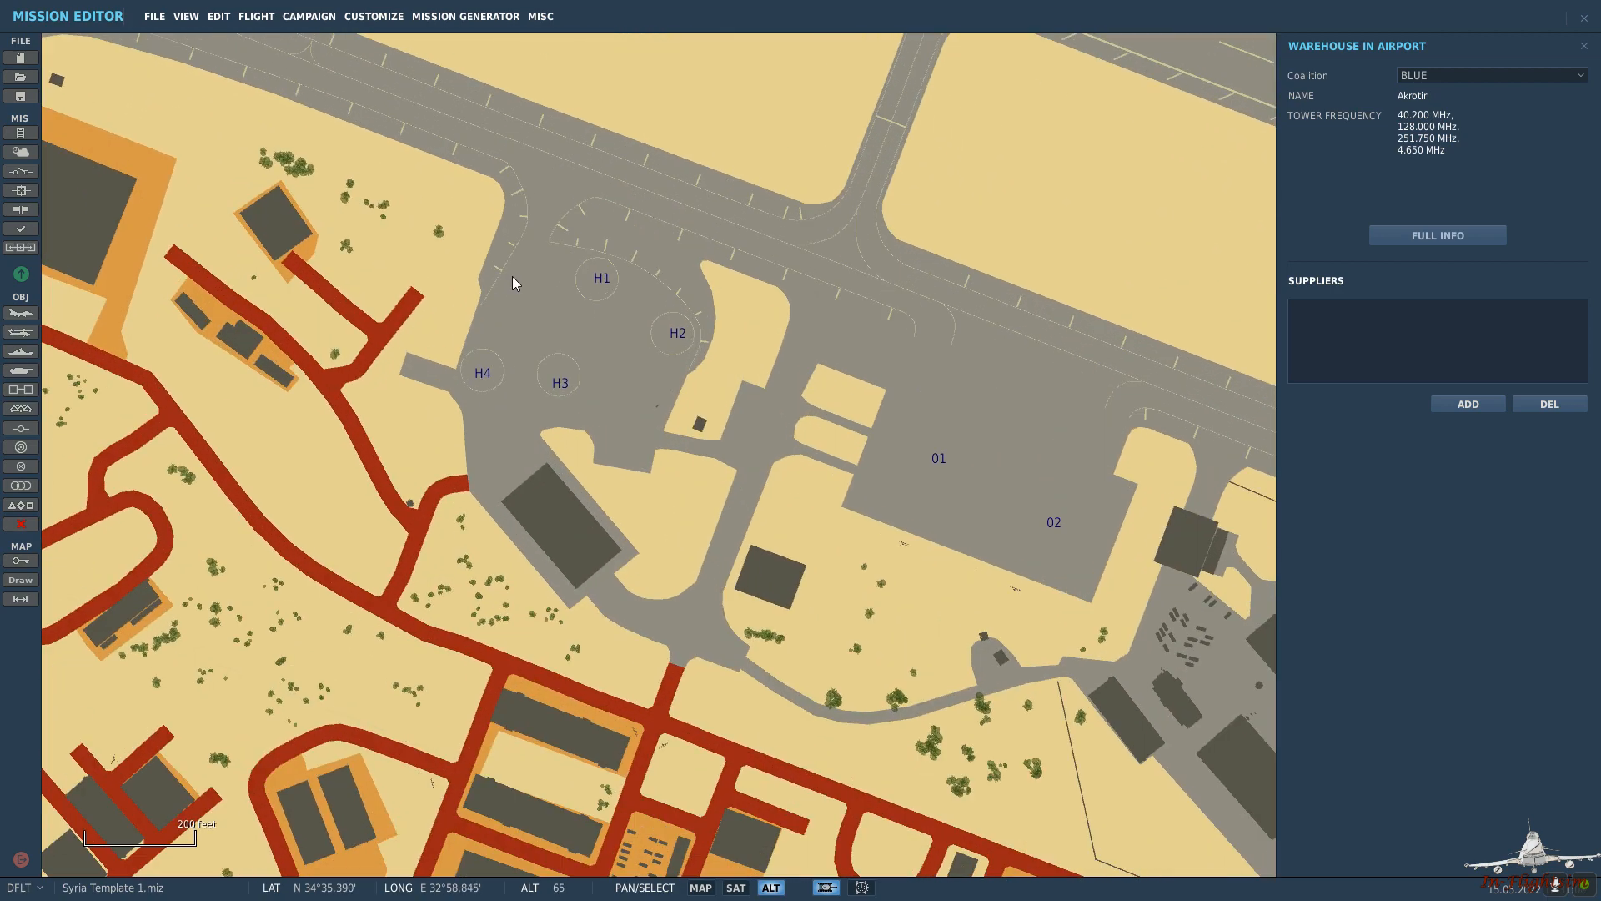
pyautogui.click(637, 277)
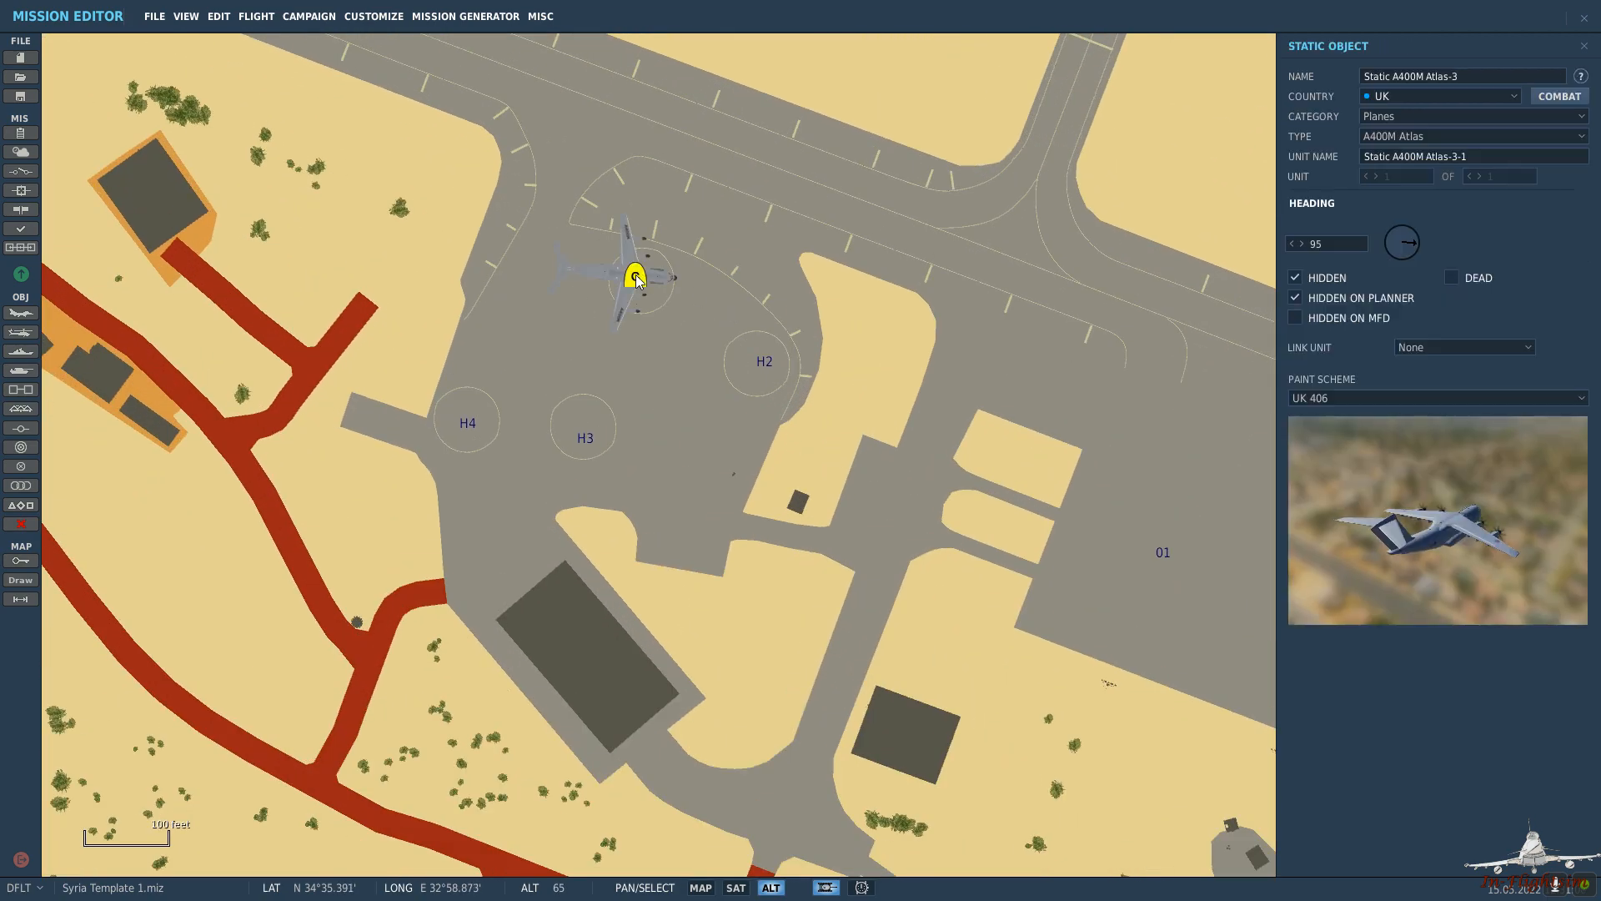
# Change the H1 aircraft to a UH-1H helicopter with the RAF Griffin HAR2 84 SQN RAF Akrotiri paint scheme.
pyautogui.click(1394, 117)
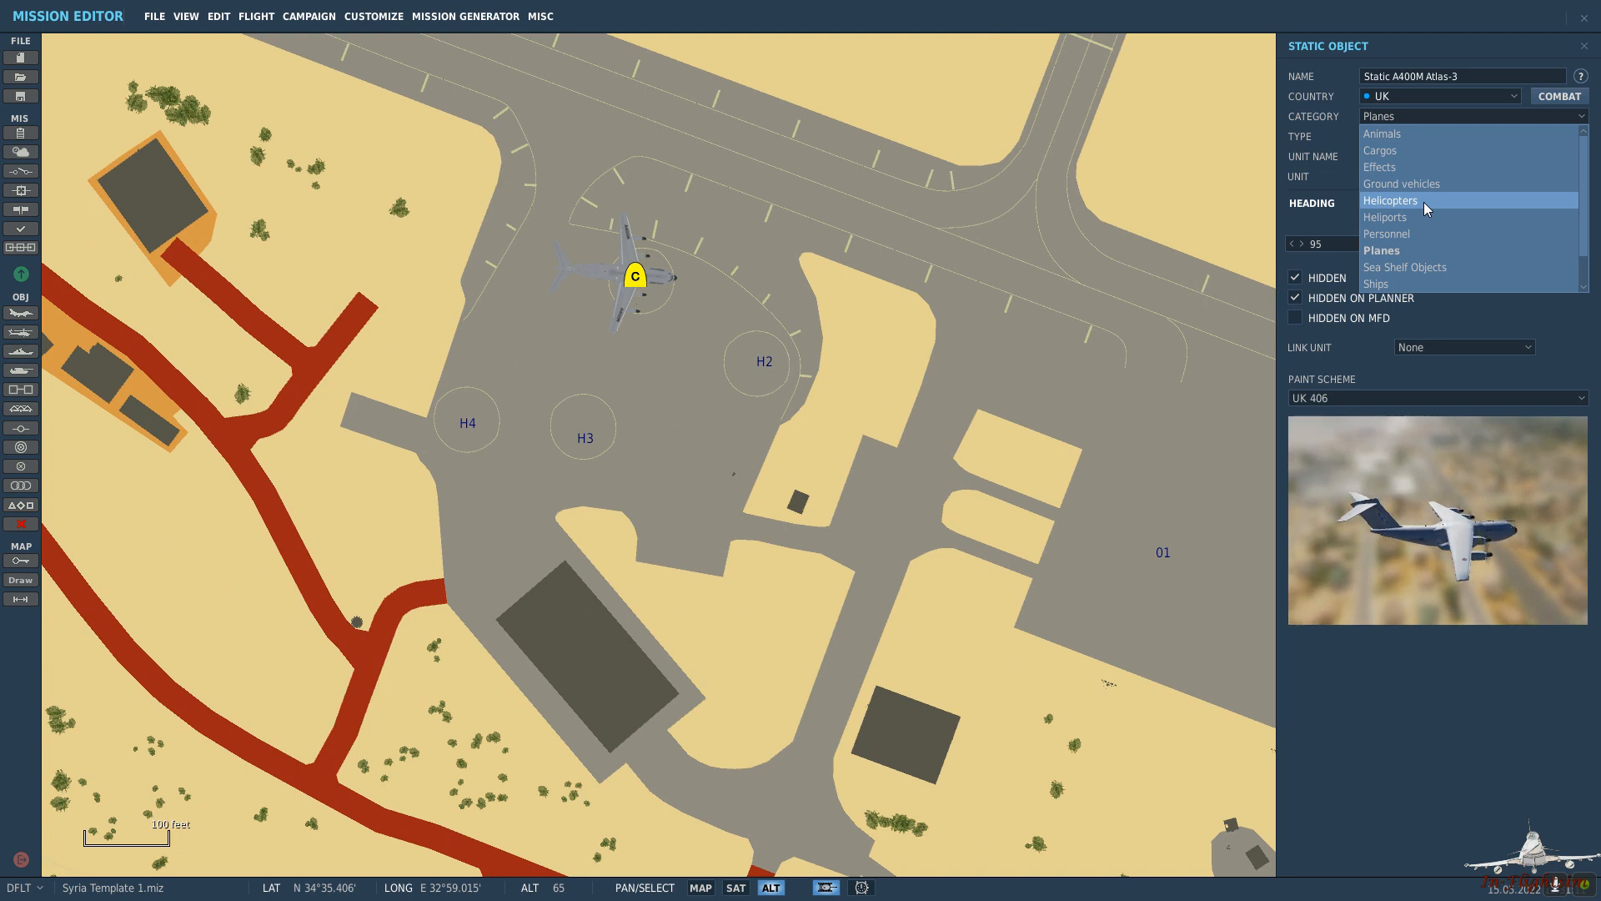
pyautogui.click(1424, 201)
pyautogui.click(1423, 140)
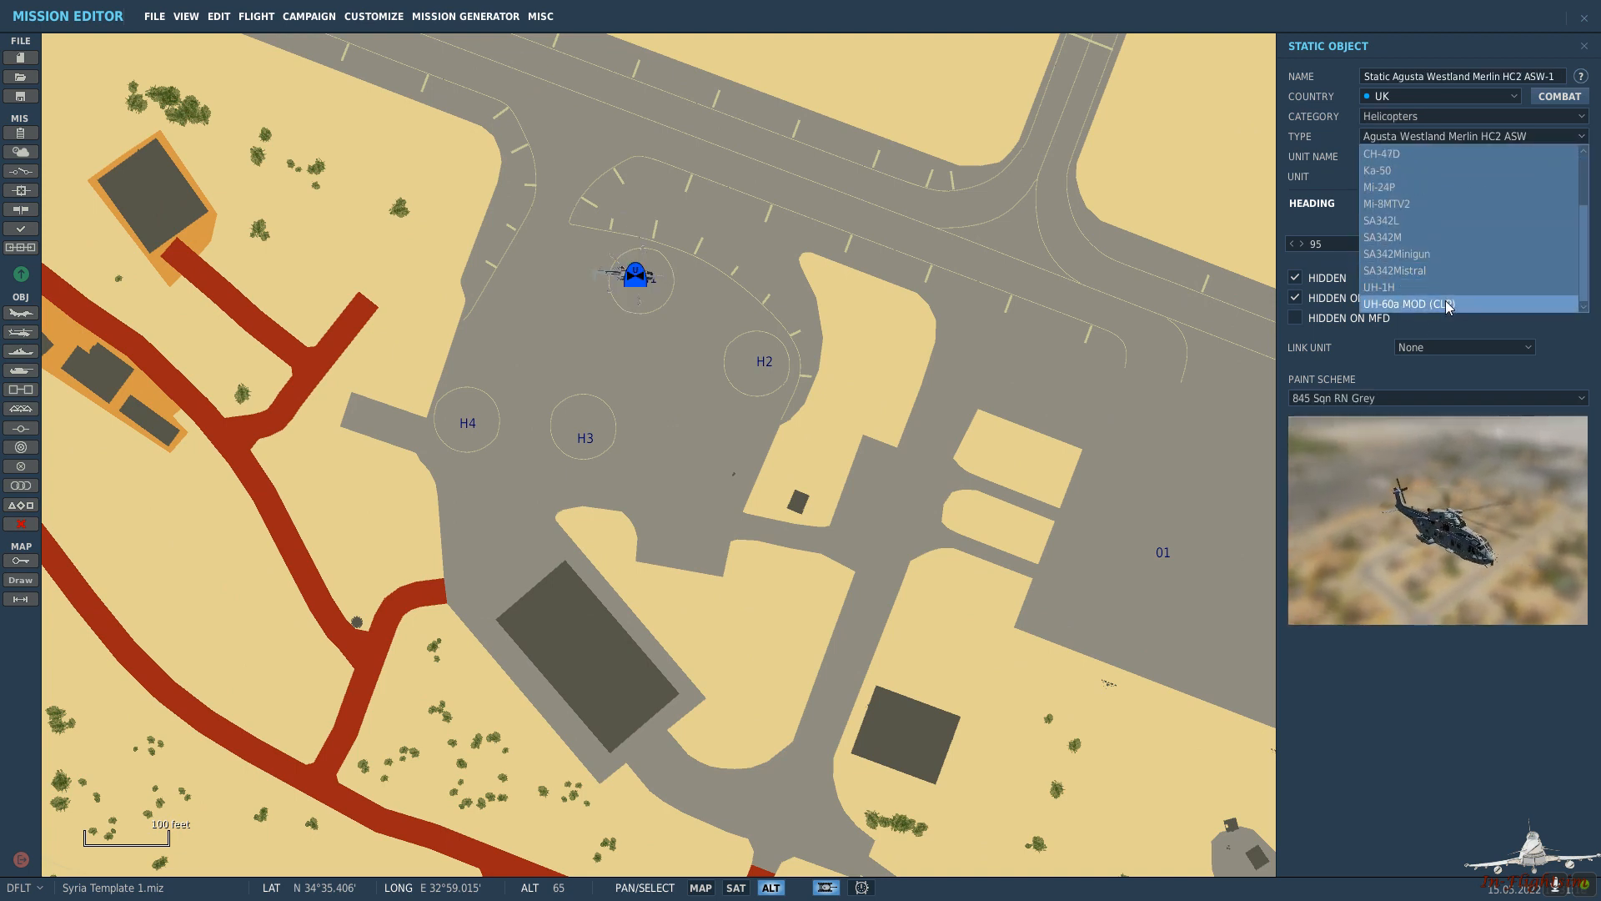
pyautogui.click(1433, 287)
pyautogui.click(1432, 398)
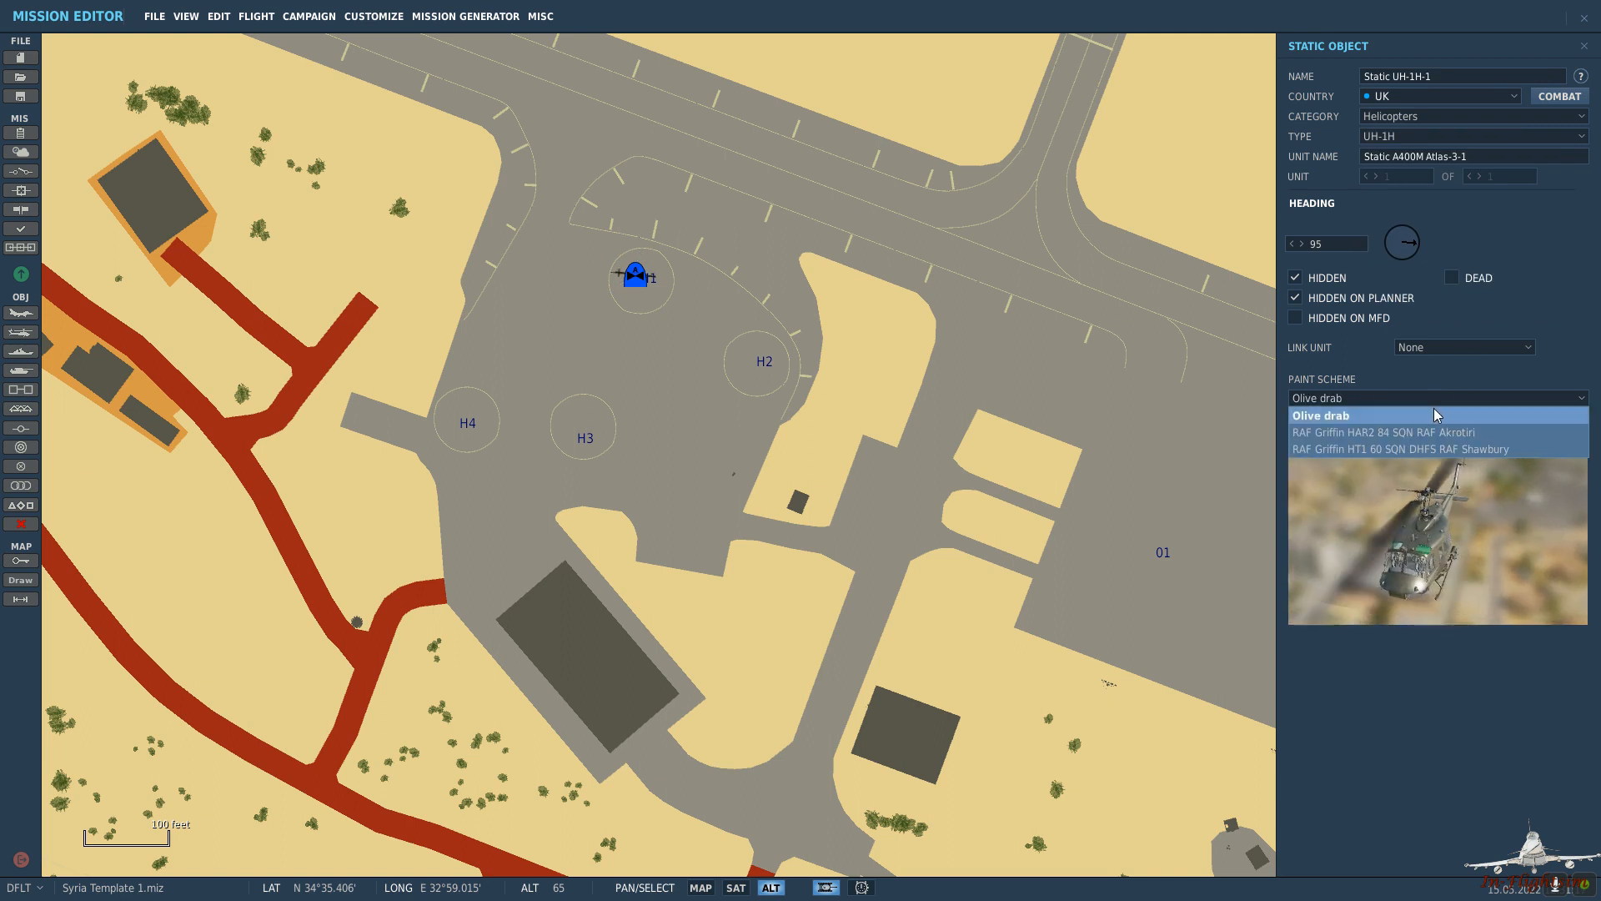
pyautogui.click(1382, 434)
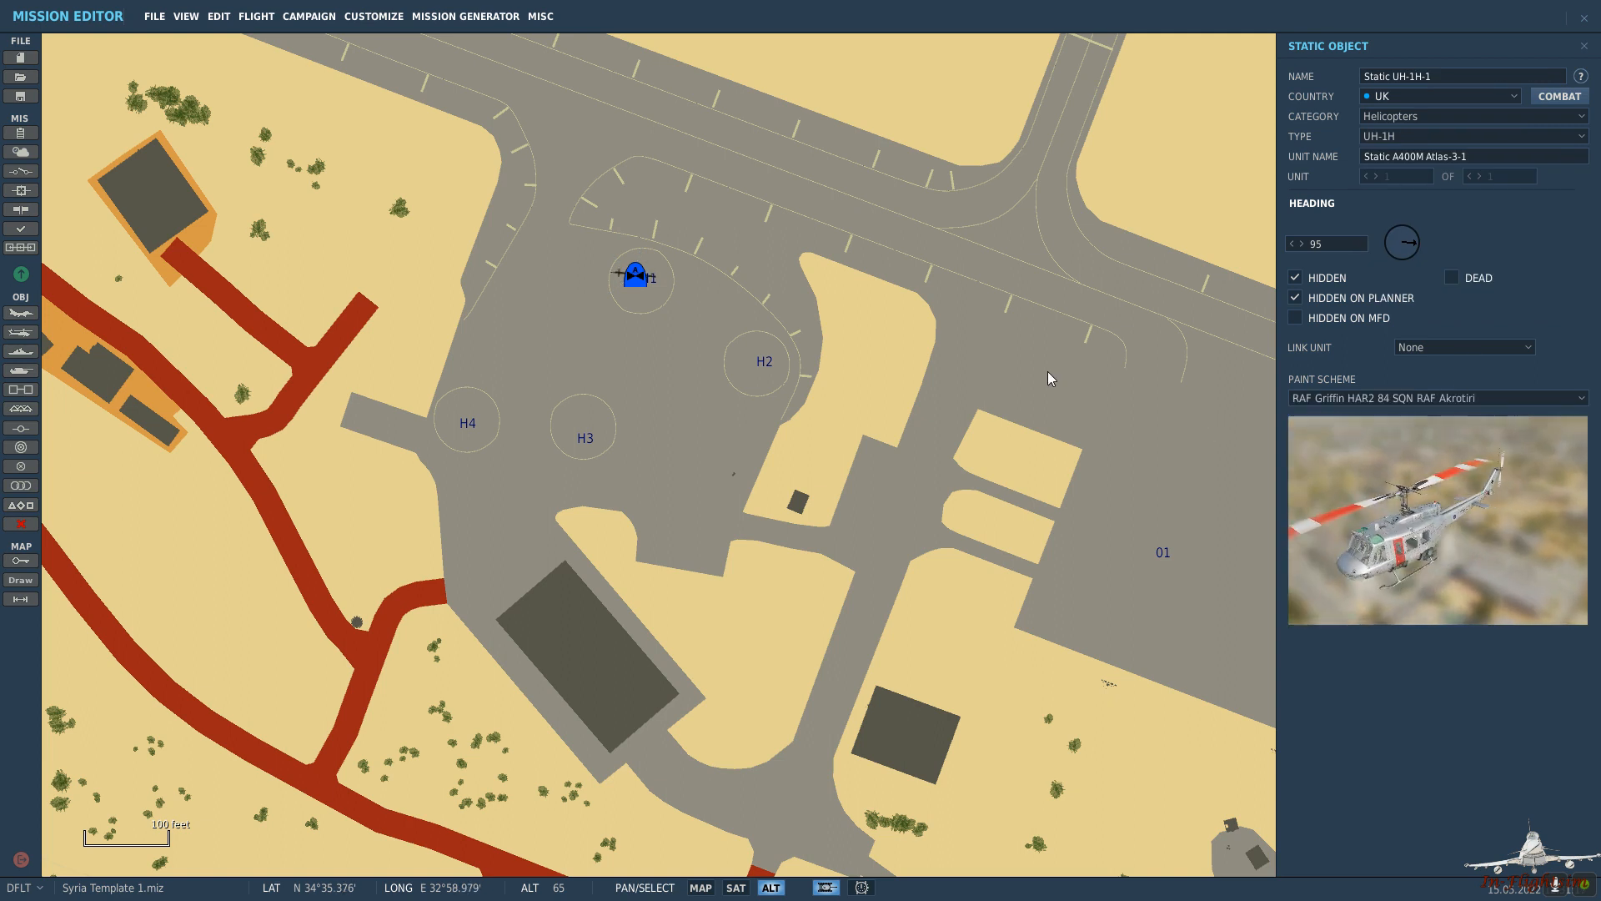
# Centre the UH-1H in the H1 circle and set its heading to 235.
pyautogui.scroll(2, 665, 269)
pyautogui.click(1398, 252)
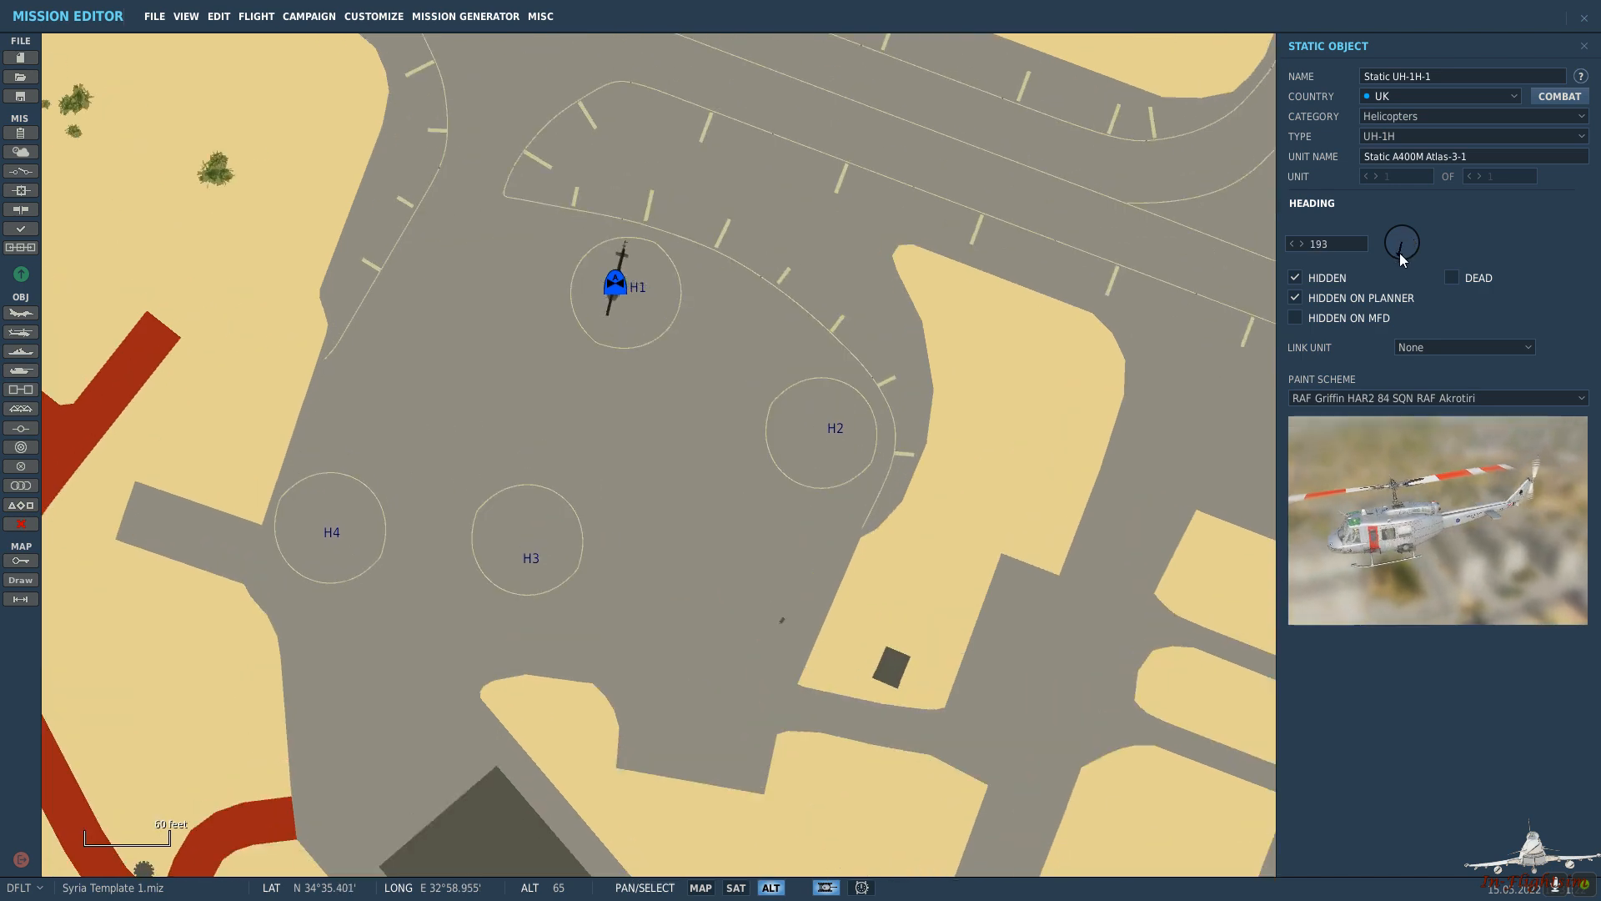
pyautogui.click(737, 317)
pyautogui.moveTo(615, 285); pyautogui.dragTo(633, 290)
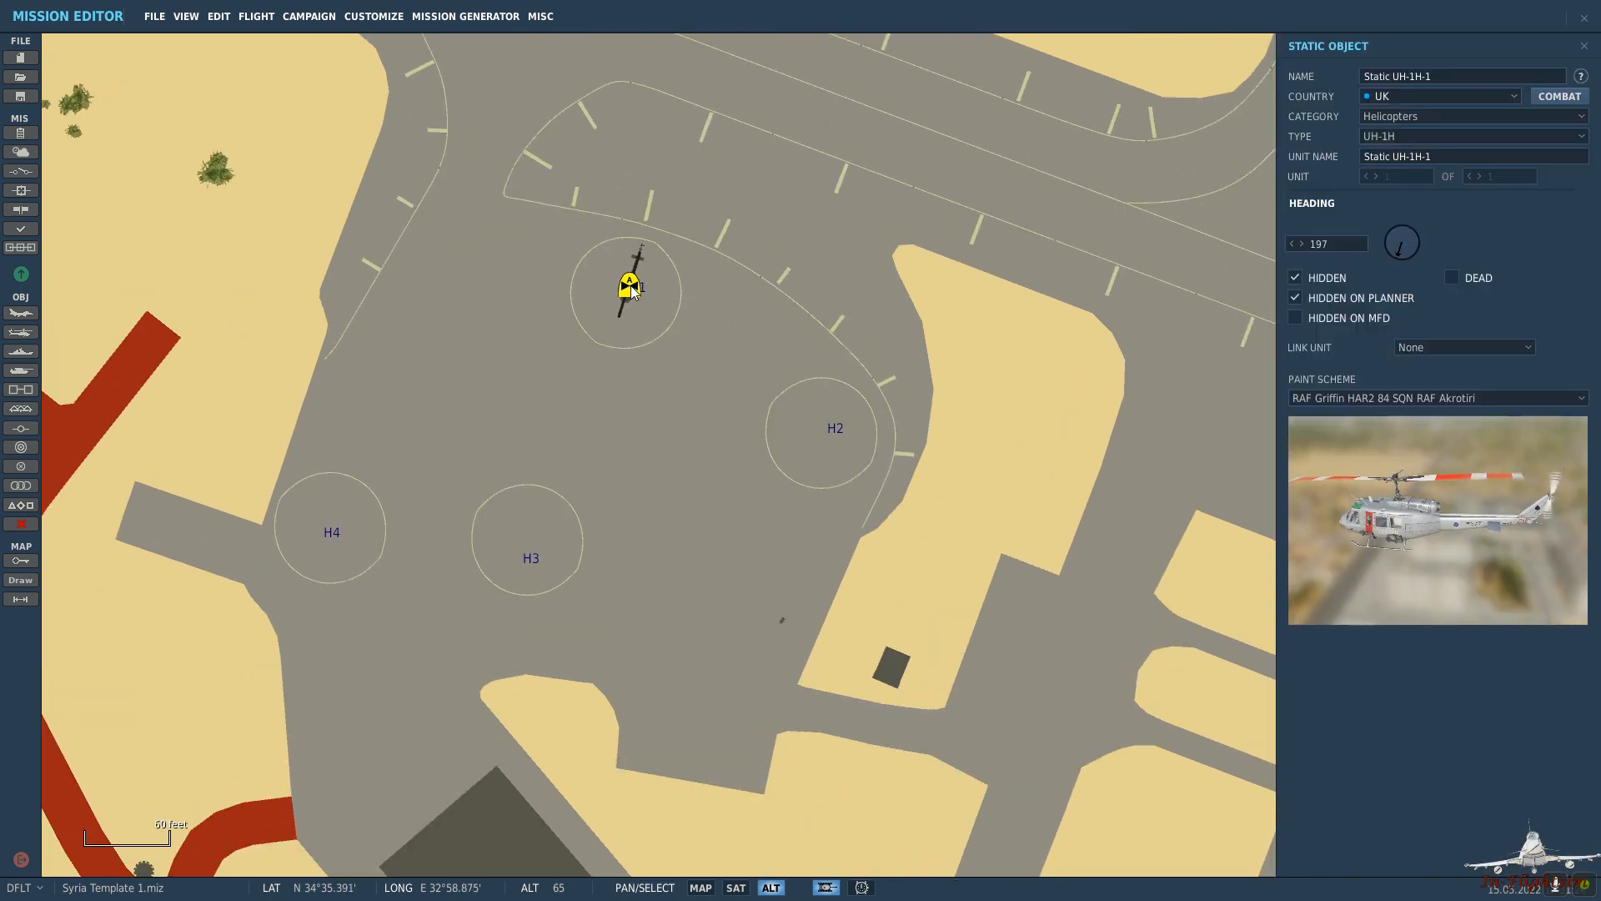
pyautogui.click(1391, 248)
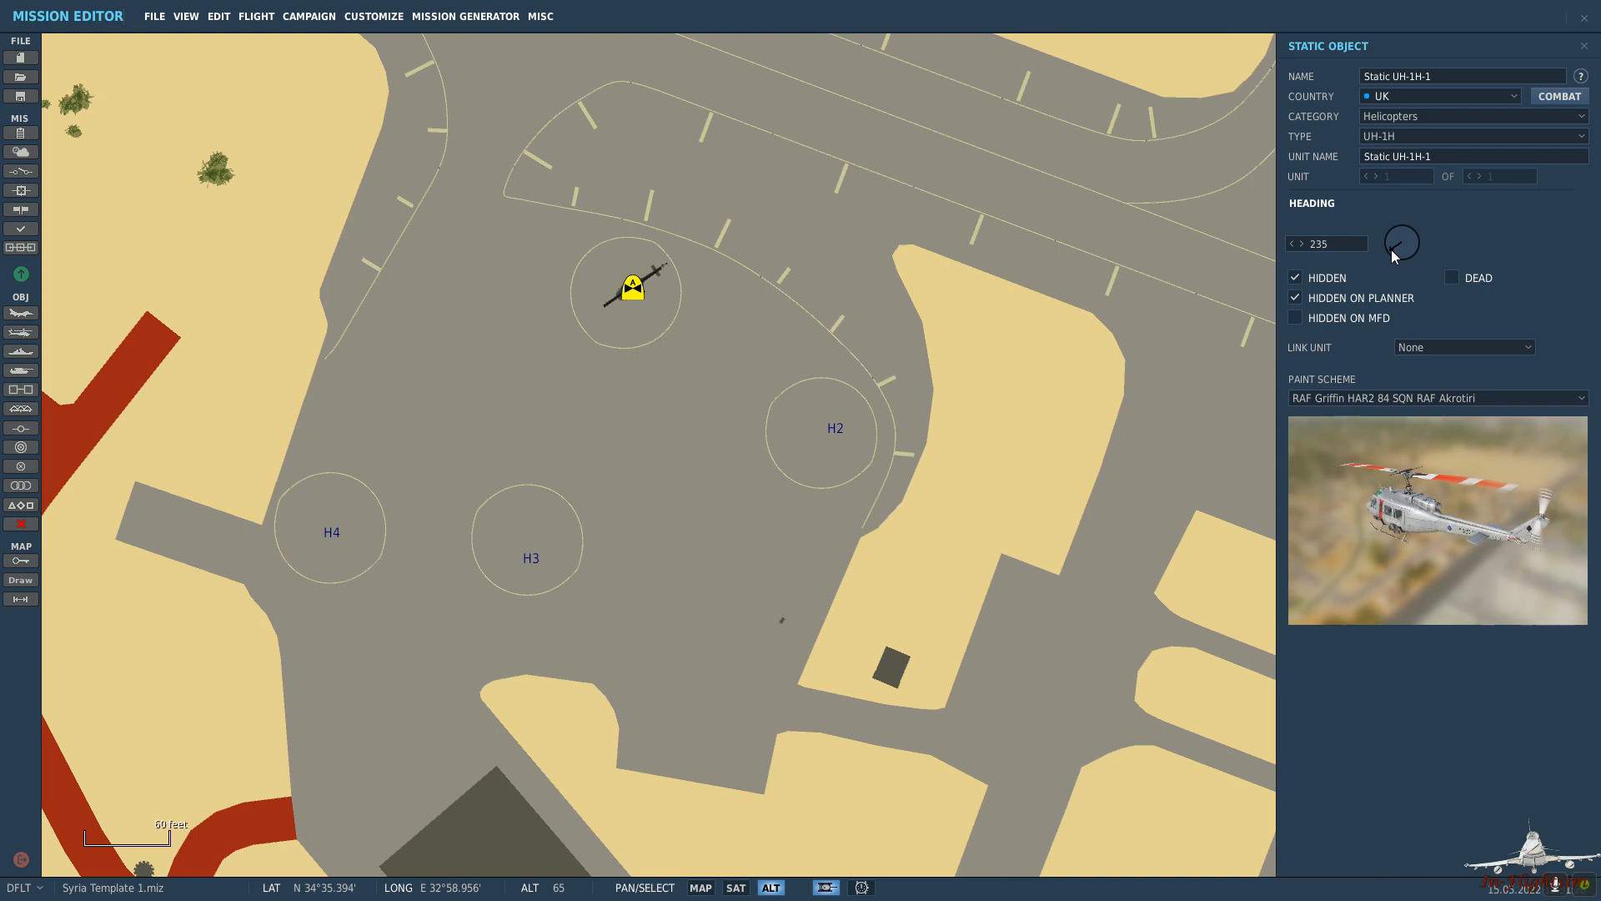
# Set the UH-1H's heading to 6 and move it from H1 to the centre of helicopter stand H3.
pyautogui.click(1408, 190)
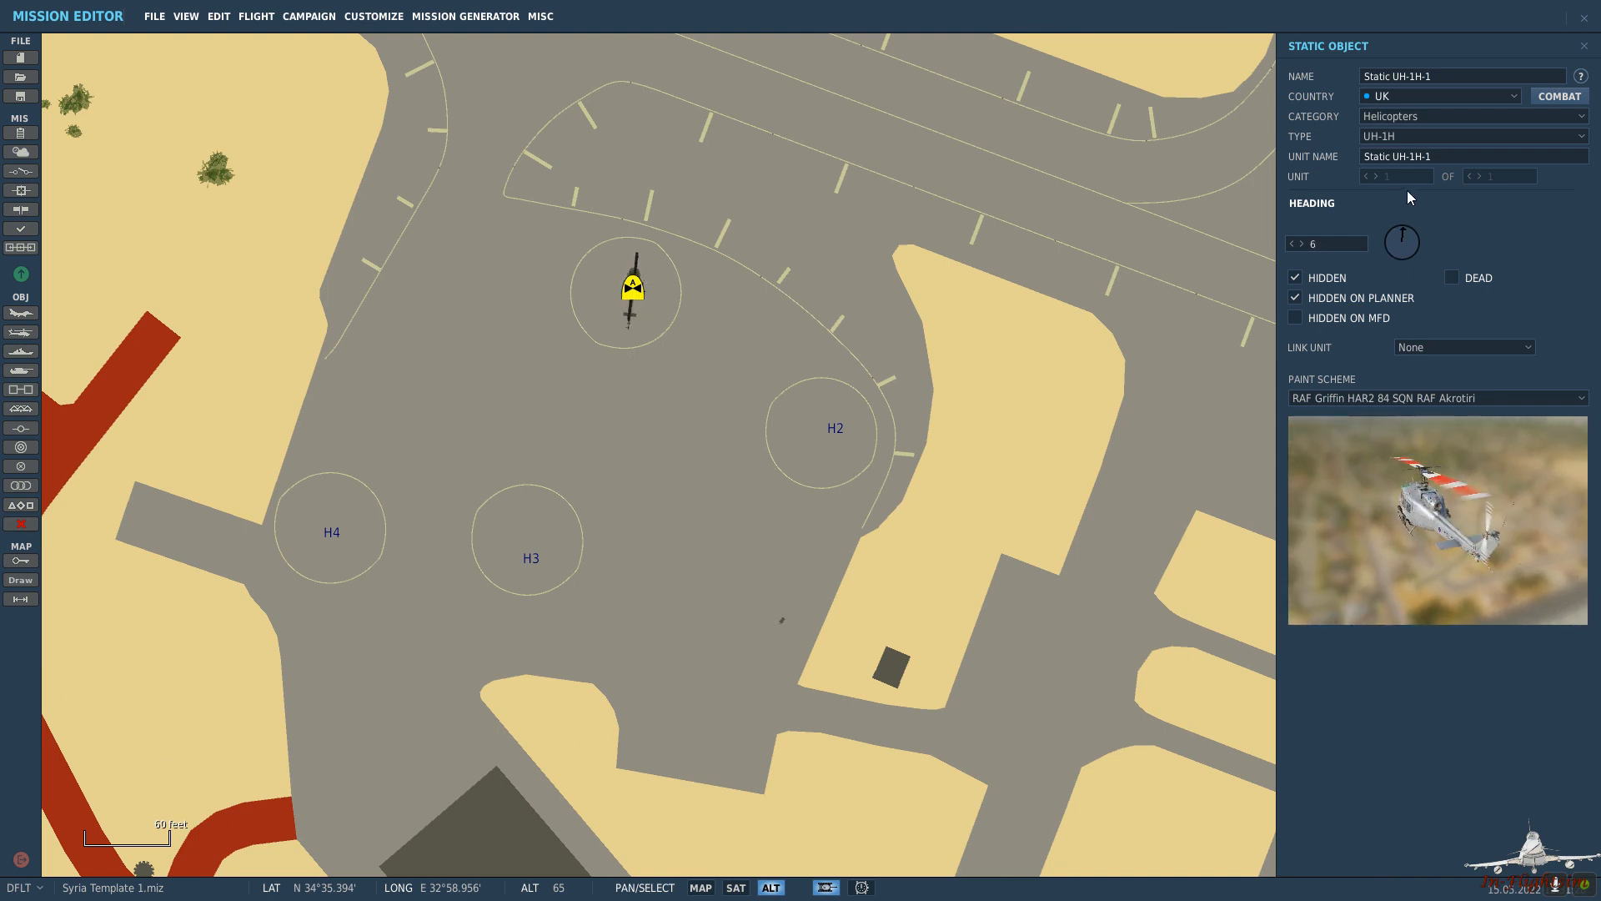
pyautogui.moveTo(633, 304); pyautogui.dragTo(518, 538)
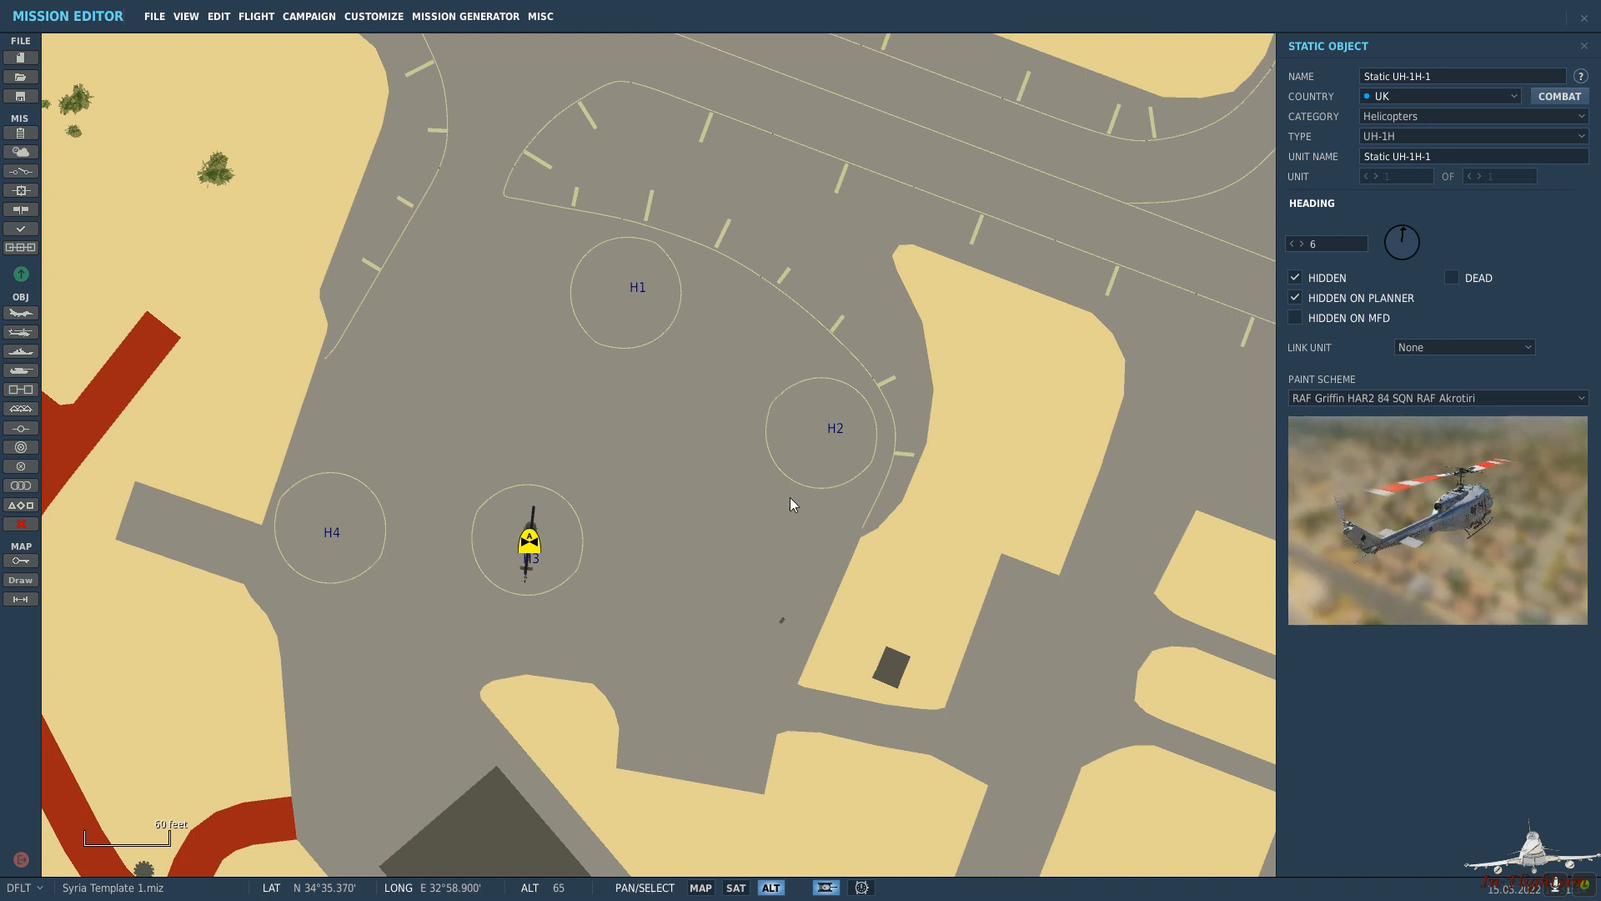
pyautogui.click(740, 486)
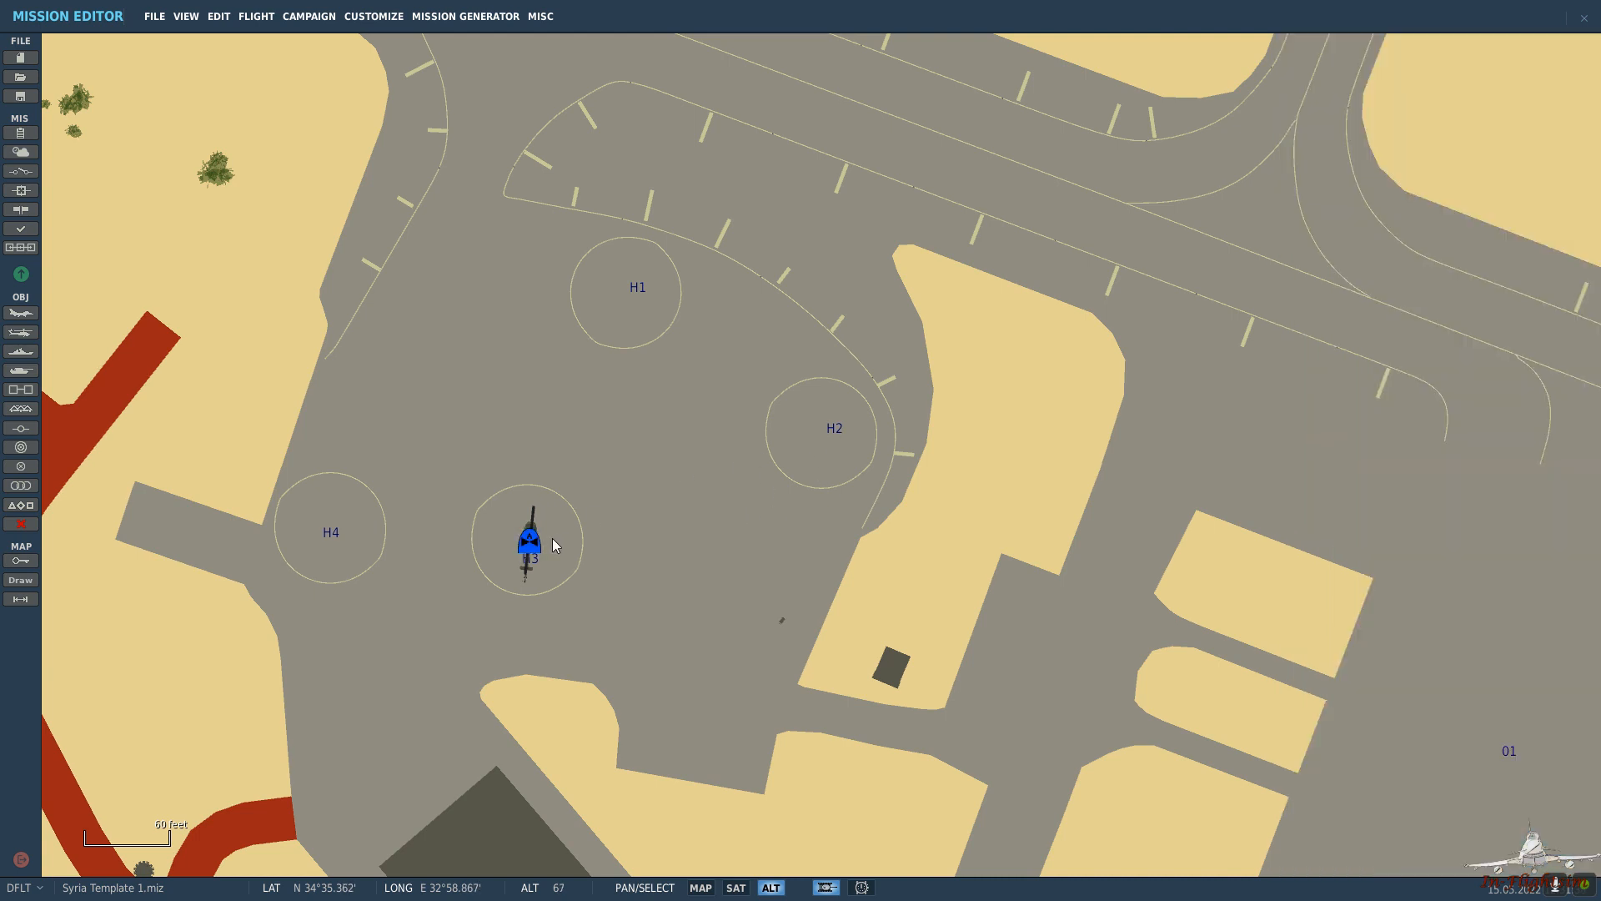
# Paste a copy of the H3 UH-1H on helicopter stand H2 and set its heading to 45.
pyautogui.click(529, 544)
pyautogui.hotkey('ctrl', 'c')
pyautogui.hotkey('ctrl', 'v')
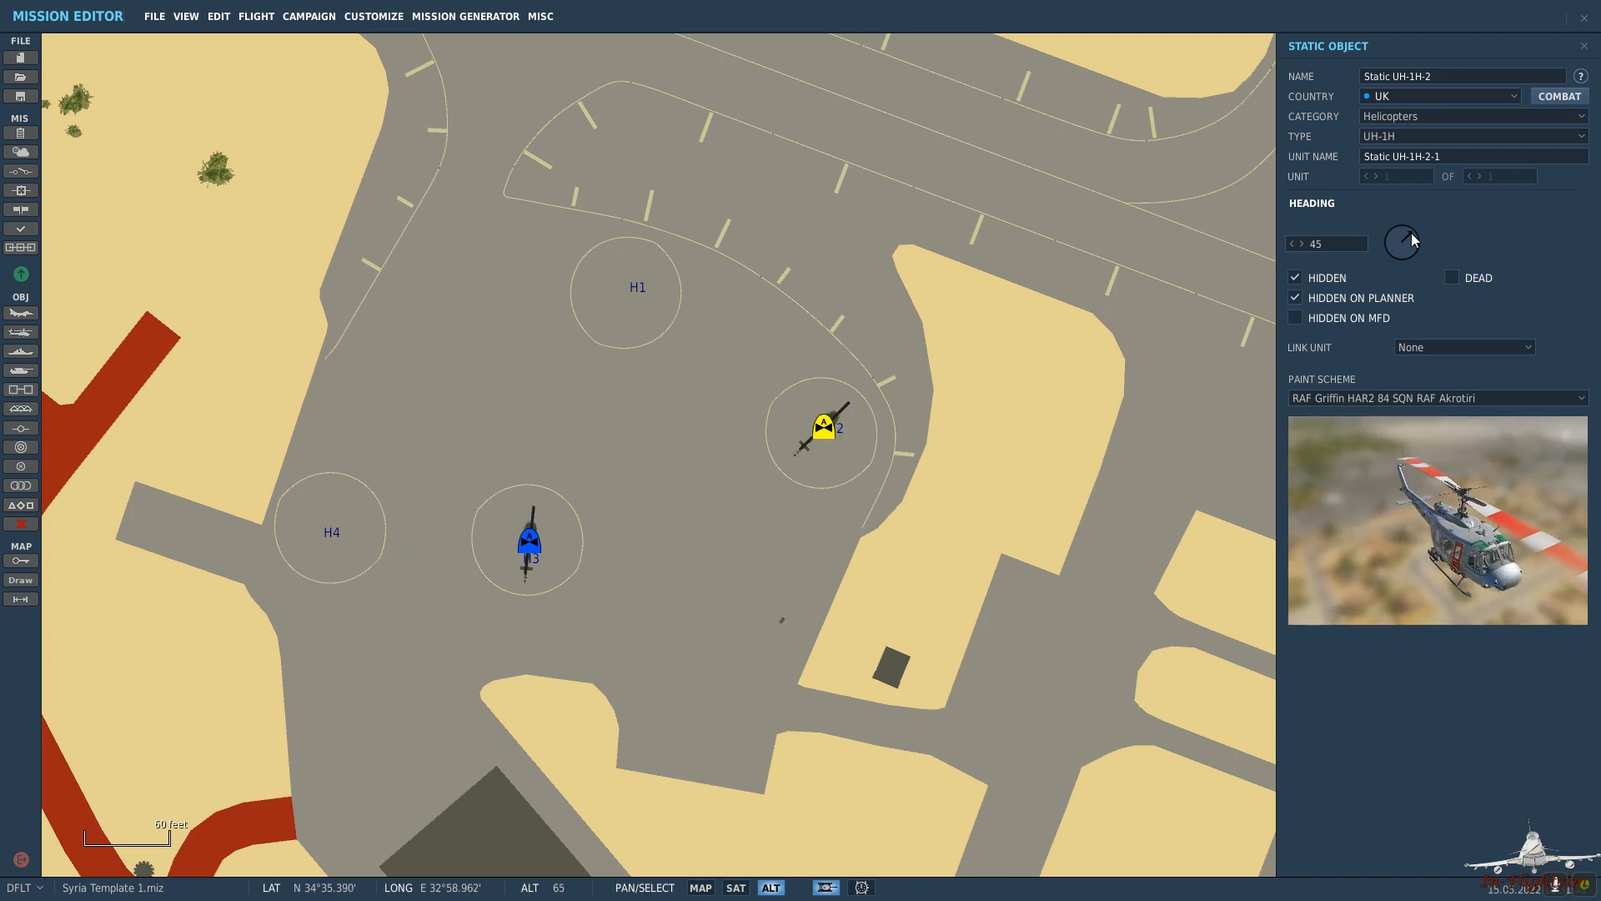
pyautogui.click(959, 462)
# Paste another copy of the UH-1H in the middle of the E apron, between stands E2 and E4.
pyautogui.scroll(-3, 959, 462)
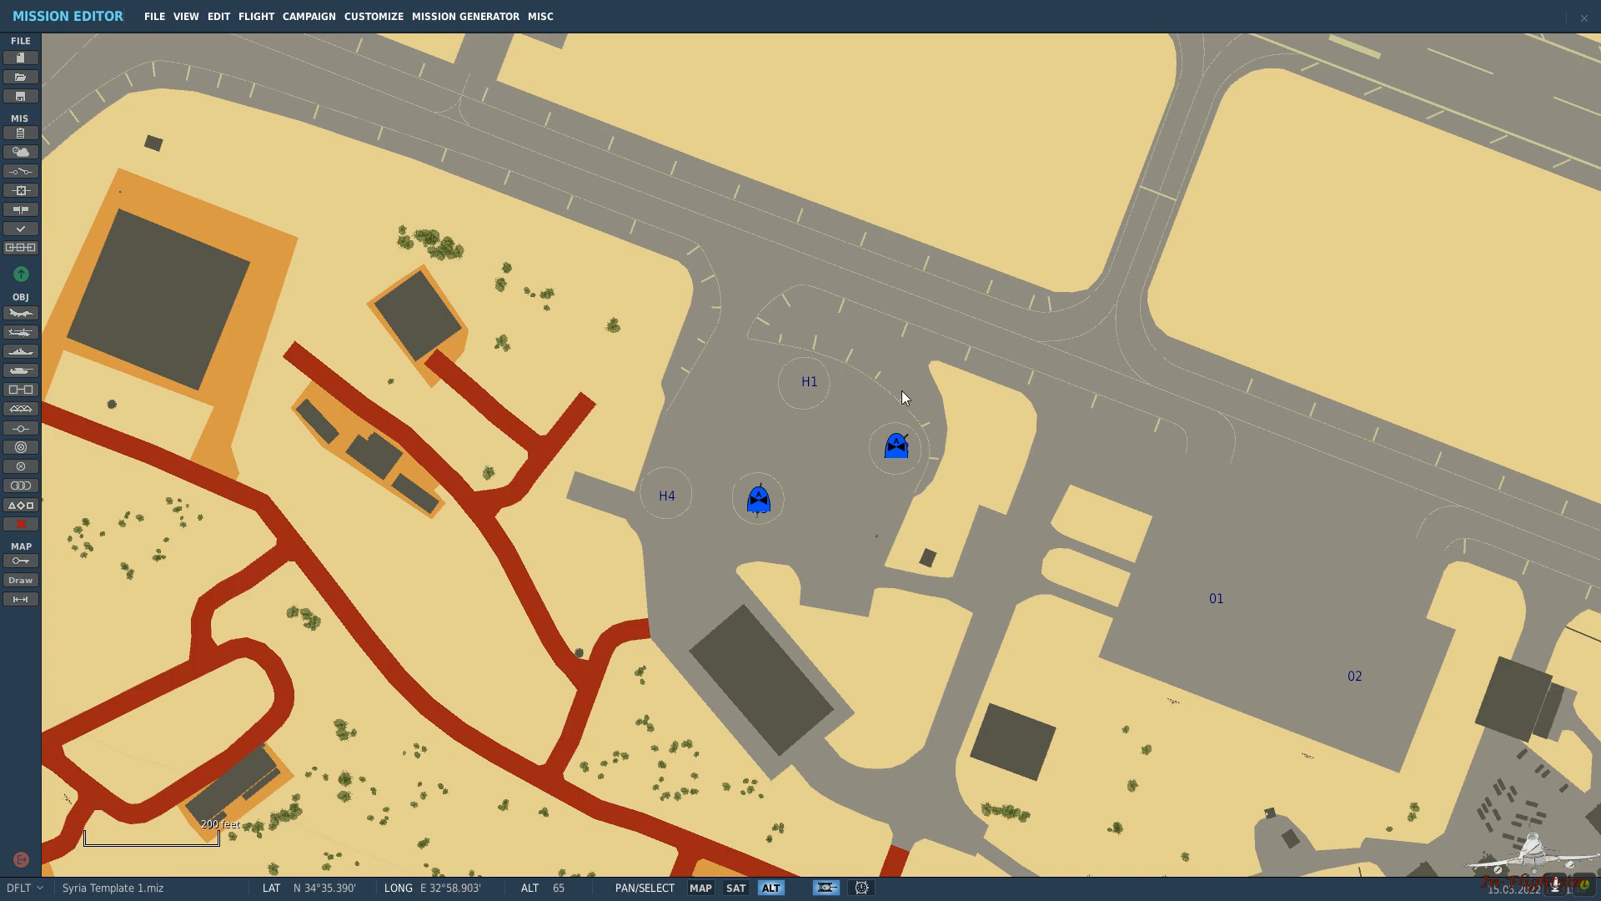
pyautogui.scroll(-2, 1125, 592)
pyautogui.moveTo(1183, 622); pyautogui.dragTo(727, 340)
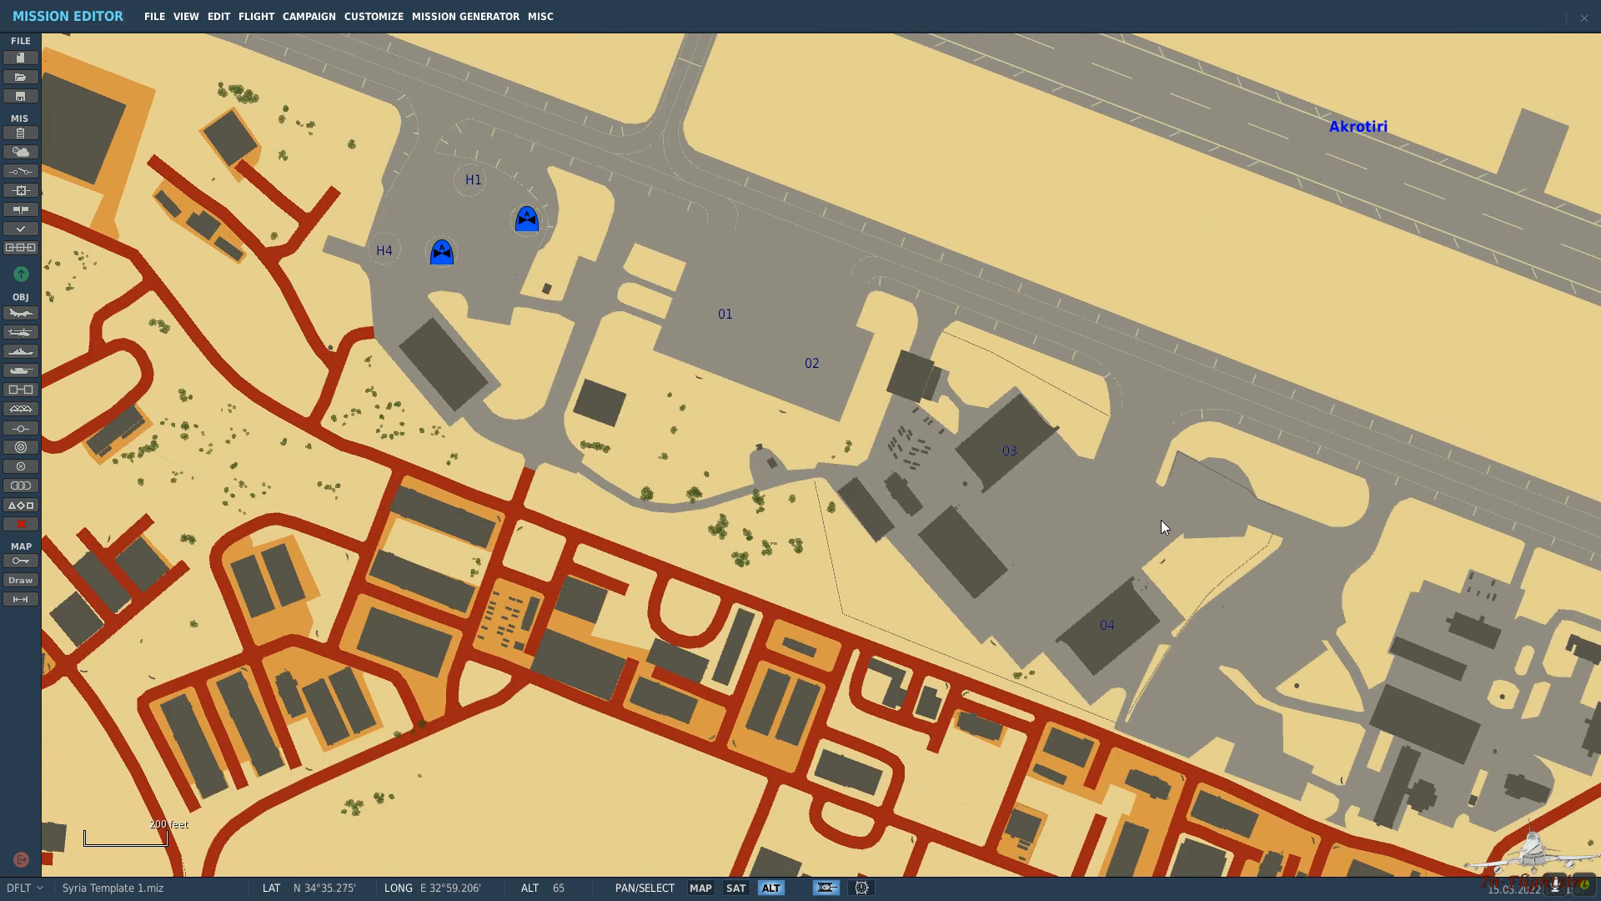
pyautogui.moveTo(1164, 527); pyautogui.dragTo(552, 207)
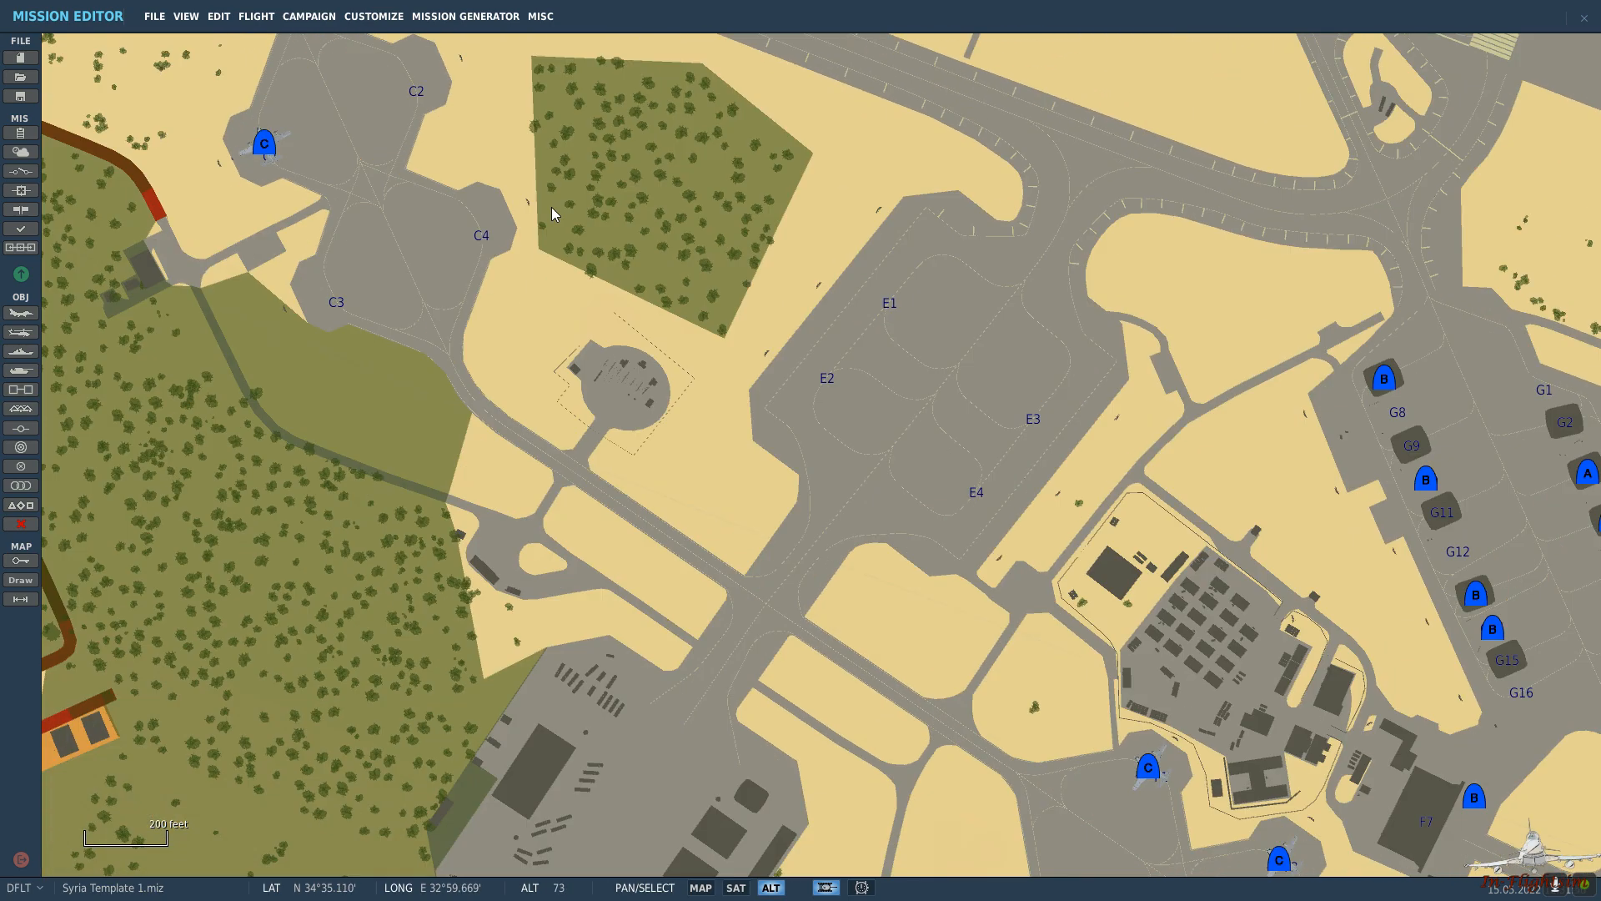
pyautogui.scroll(2, 552, 207)
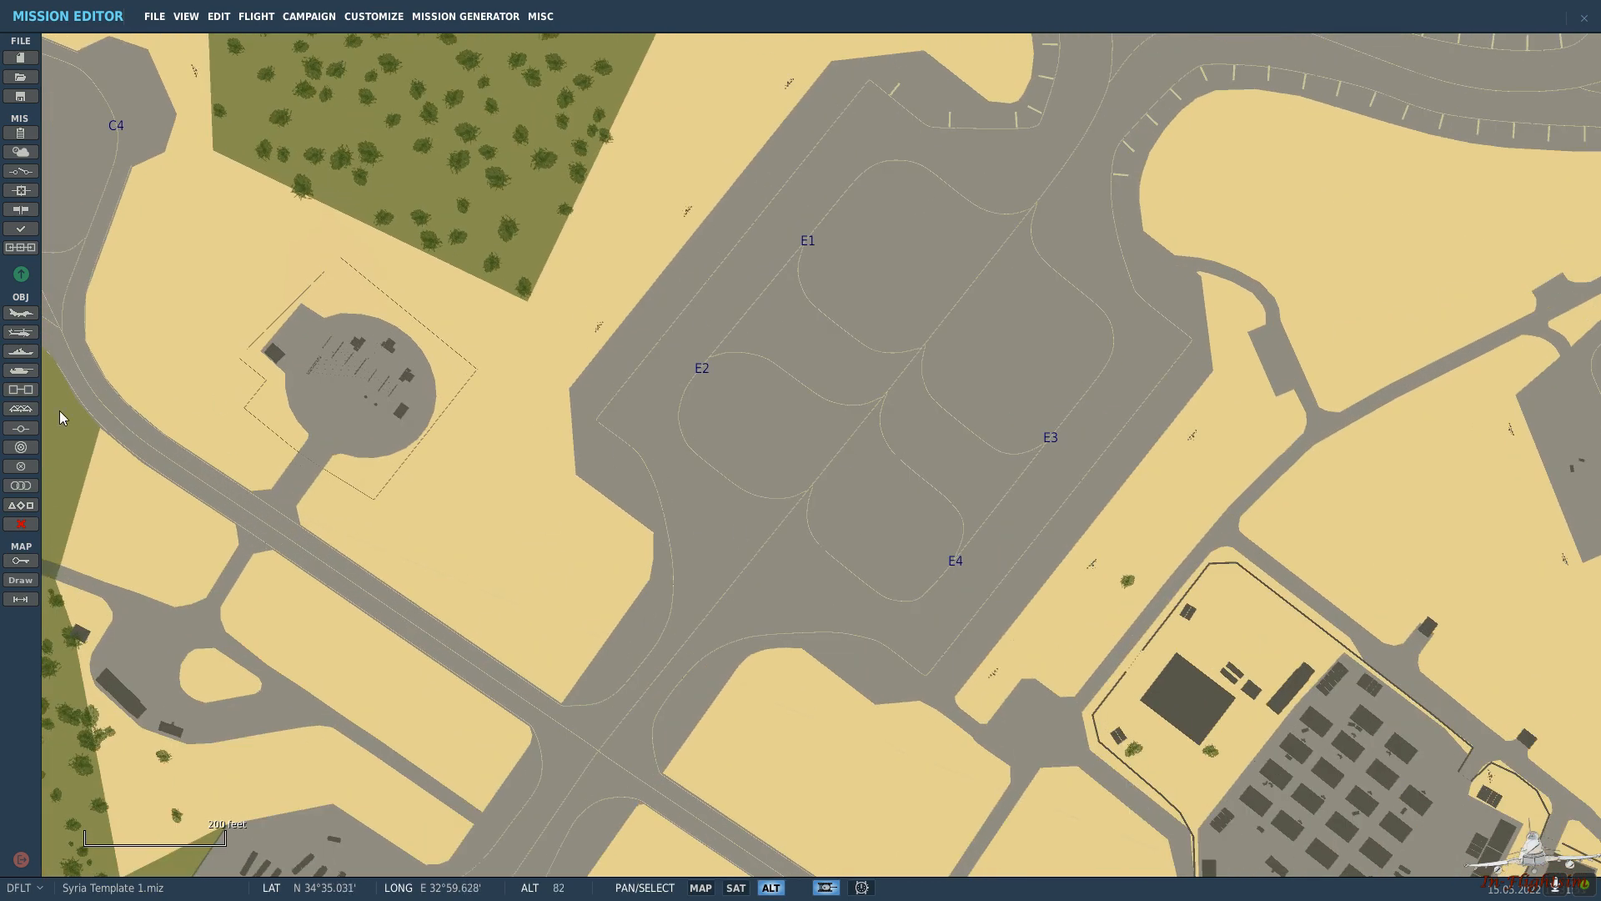
pyautogui.click(815, 471)
# Change the E apron helicopter to a KC-135MPRS plane with the RAF Standard paint scheme.
pyautogui.click(1449, 137)
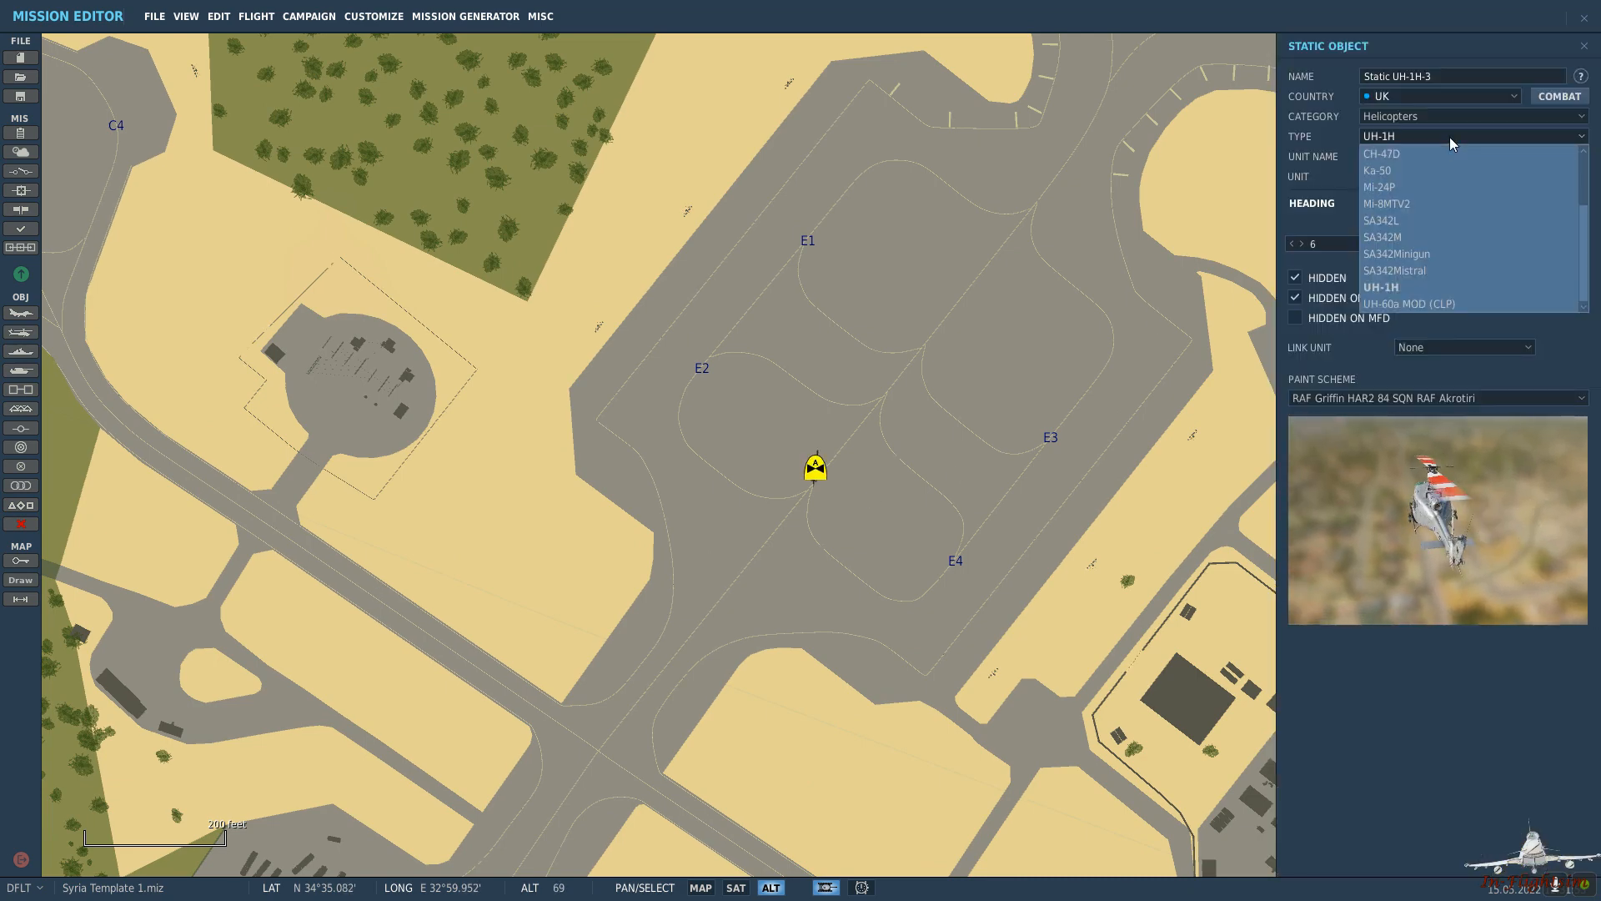
pyautogui.click(1430, 114)
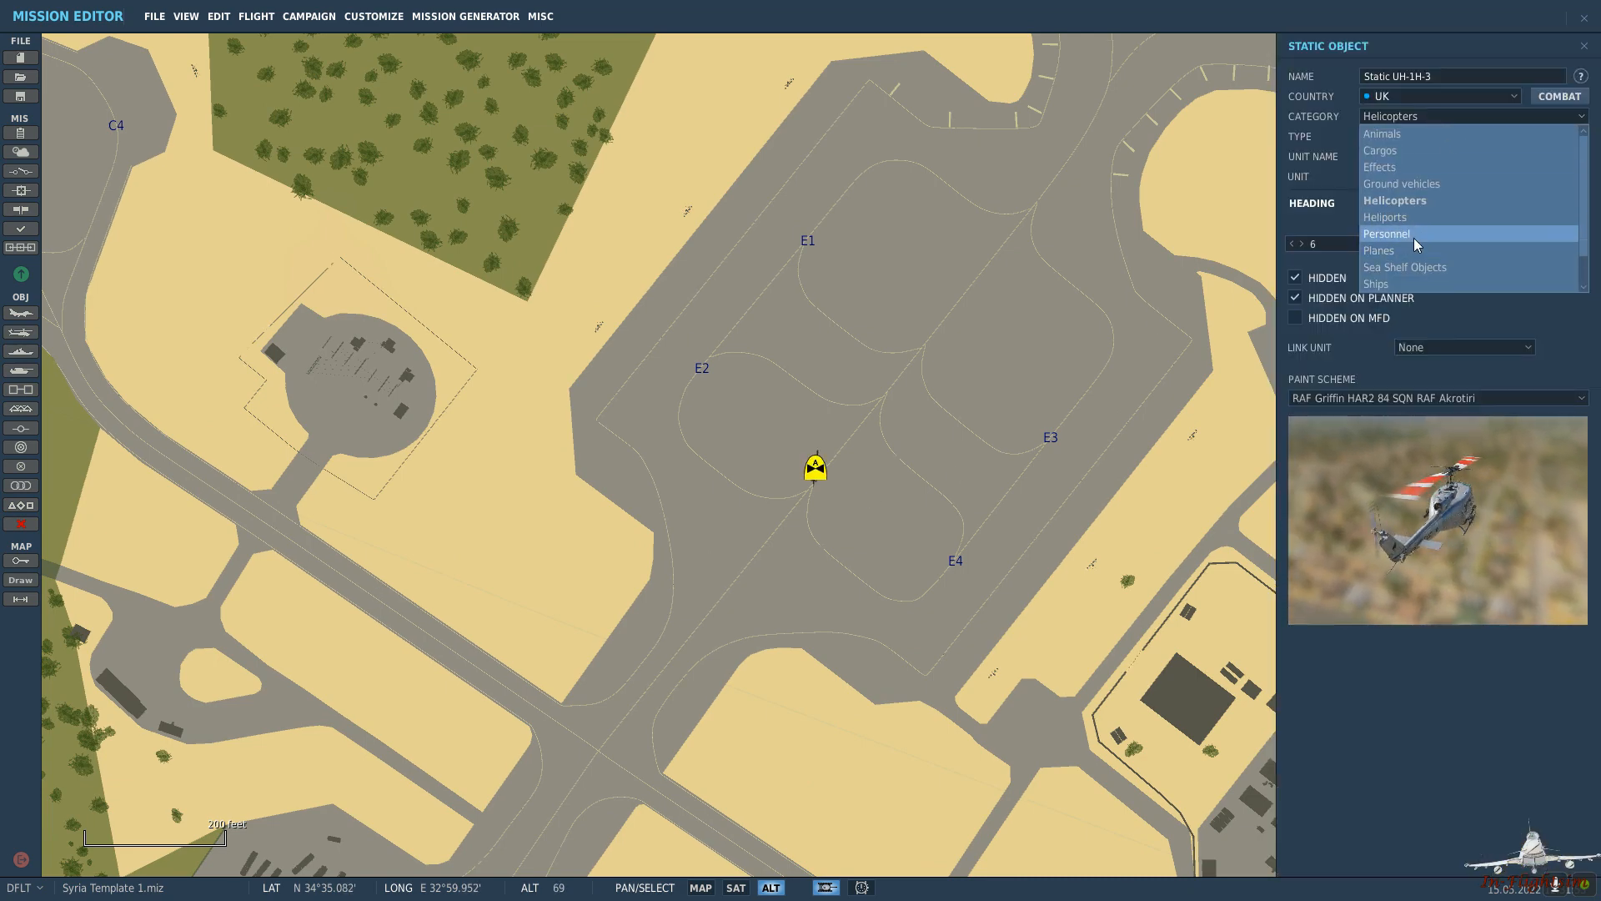
pyautogui.click(1414, 250)
pyautogui.click(1415, 137)
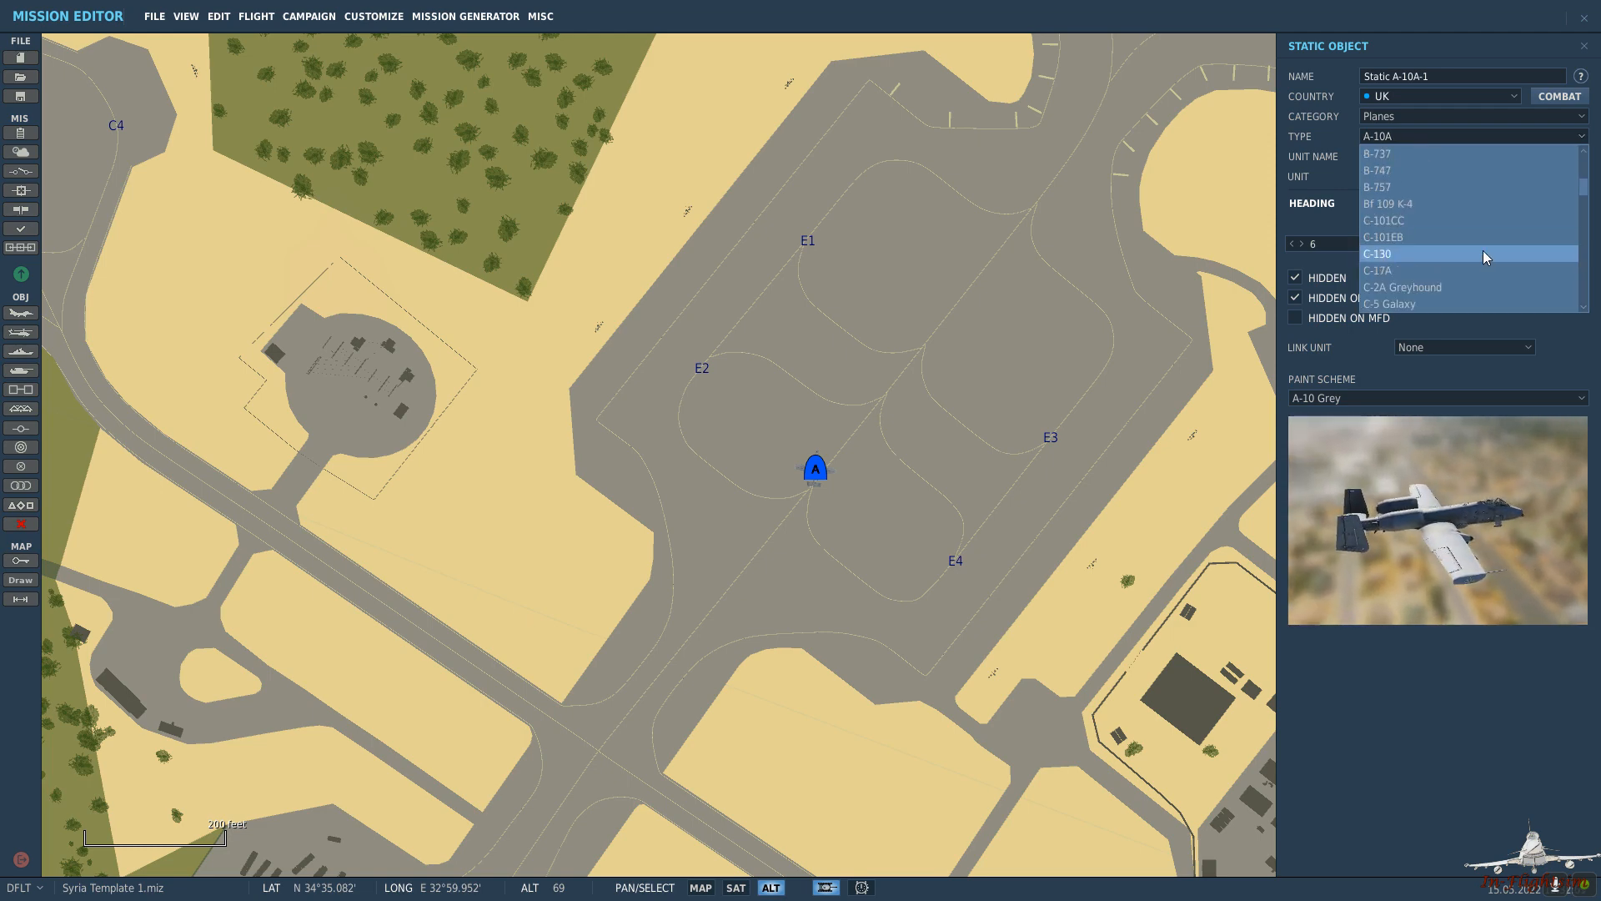
pyautogui.scroll(-3, 1450, 265)
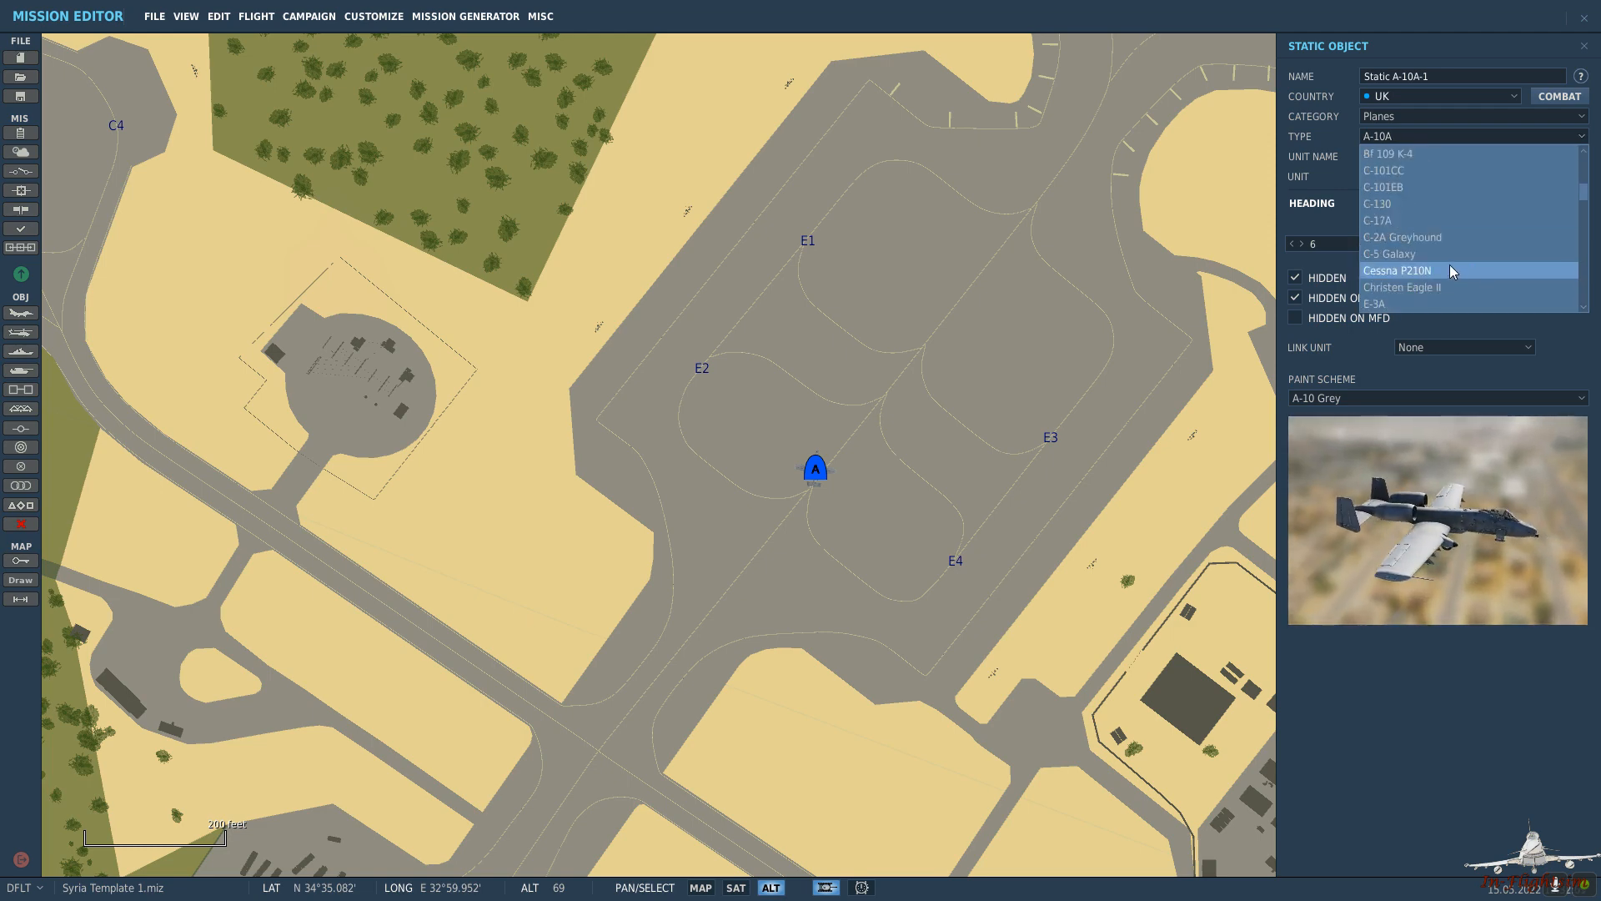
pyautogui.scroll(-3, 1463, 279)
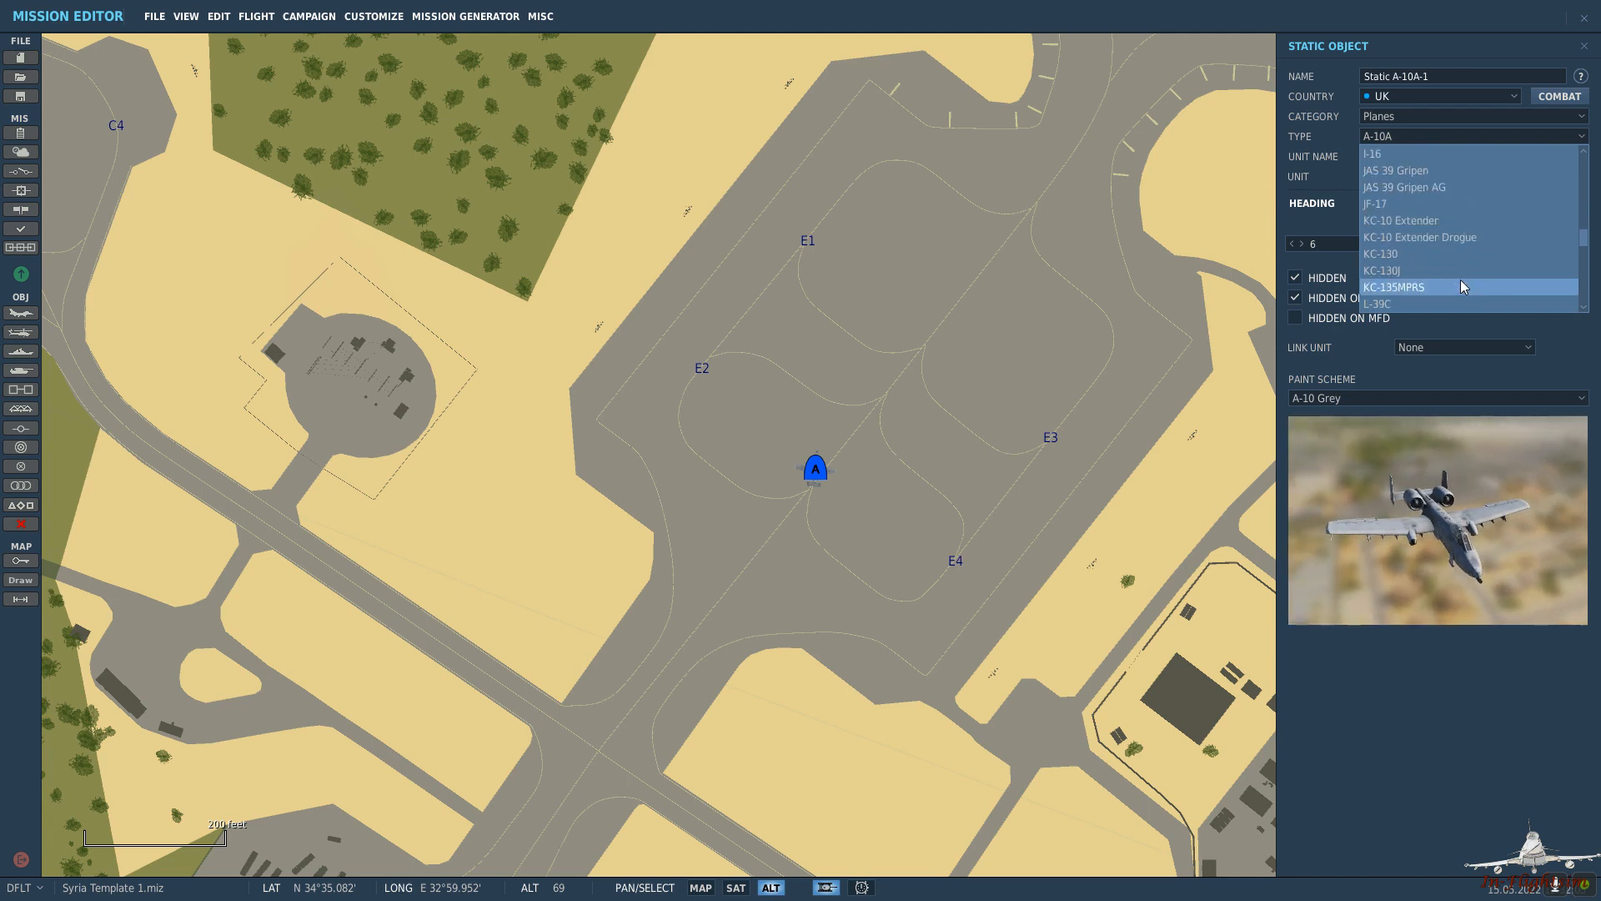
pyautogui.scroll(-6, 1459, 279)
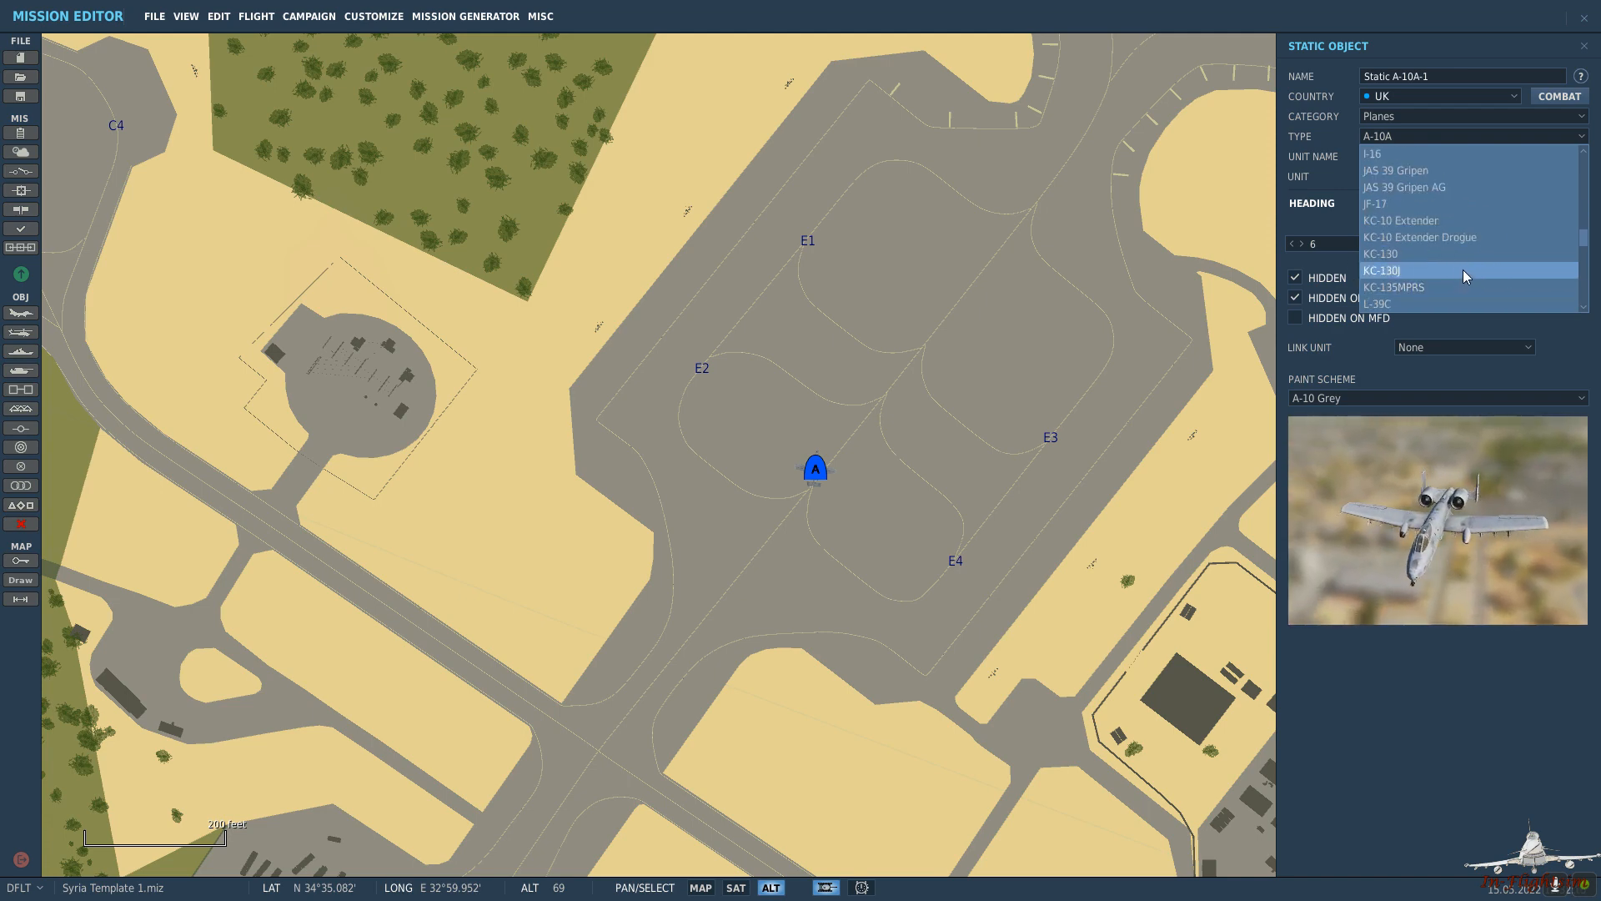
pyautogui.click(1463, 286)
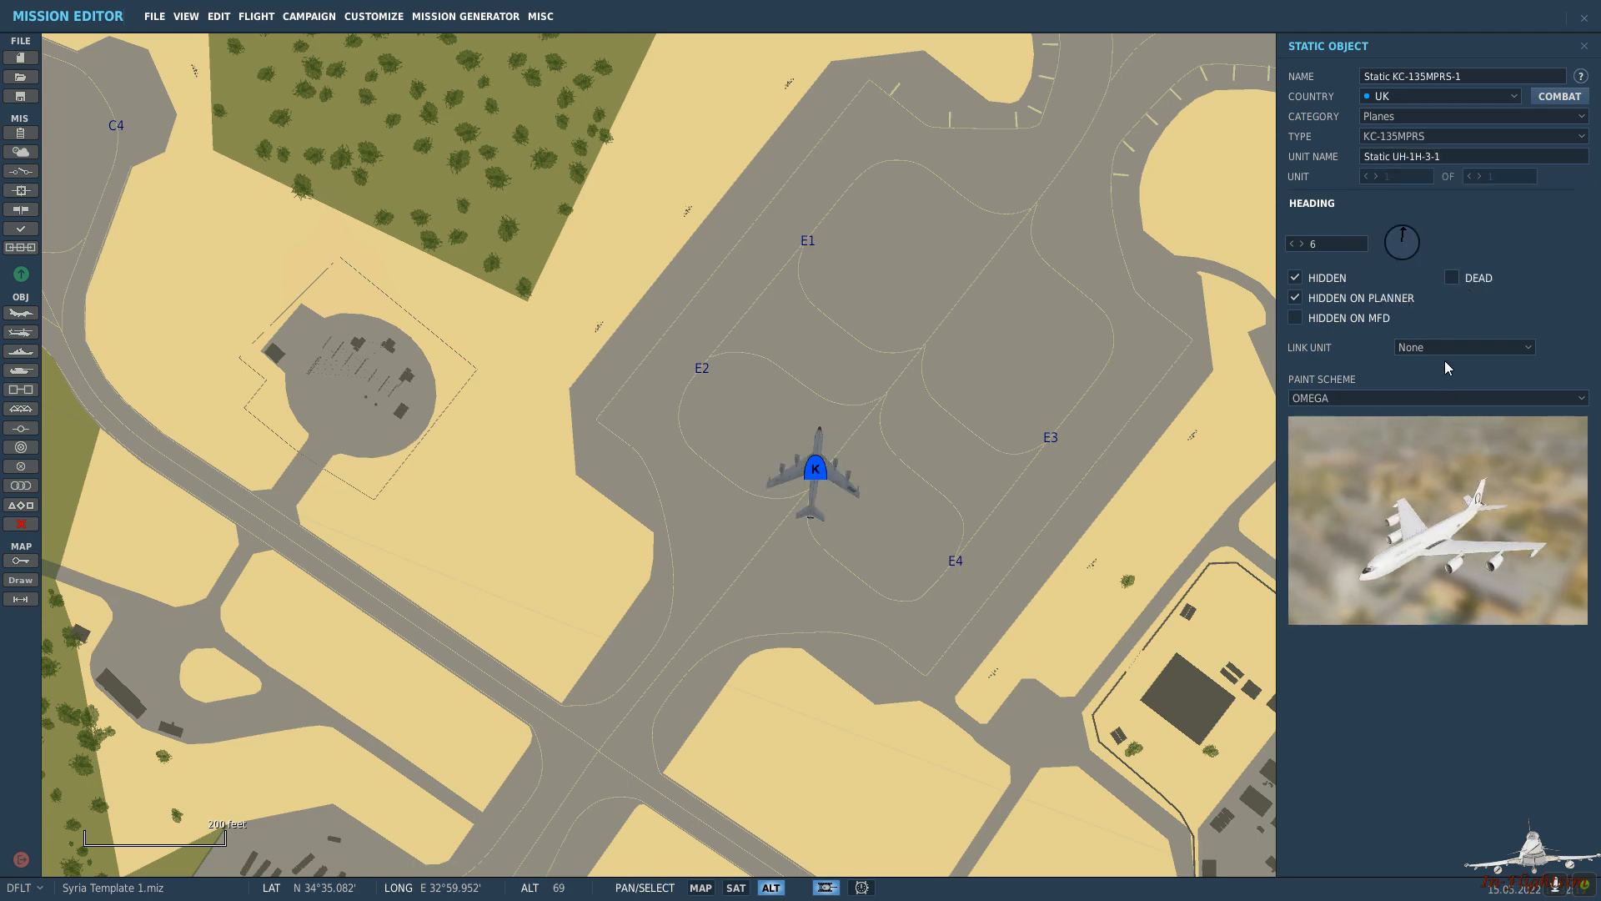
pyautogui.click(1434, 400)
pyautogui.click(1355, 449)
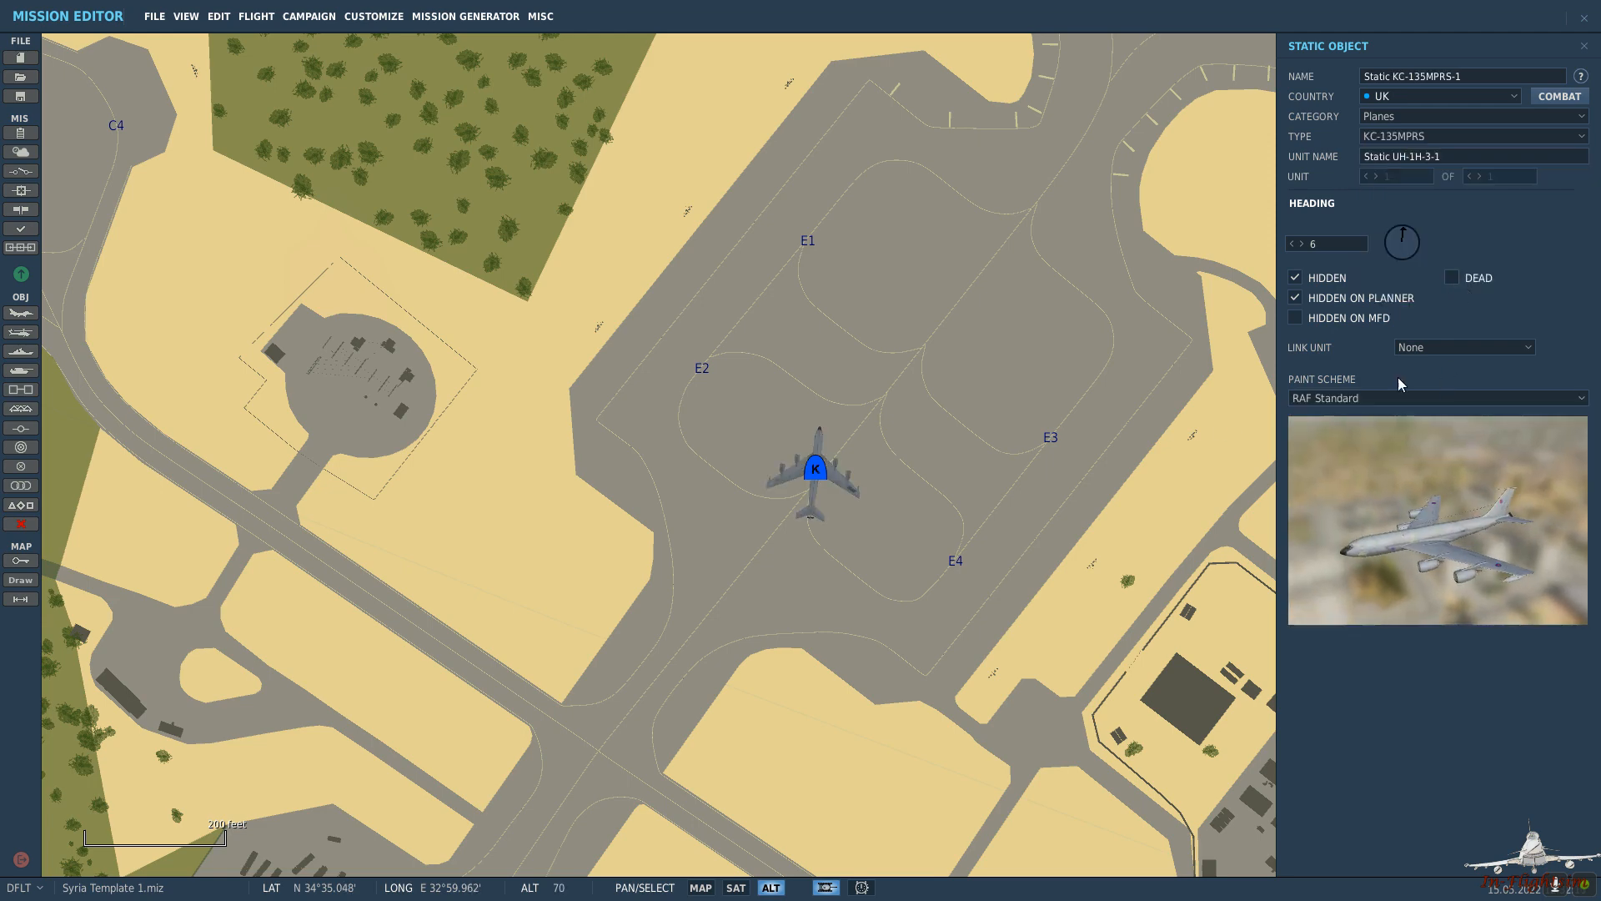
# Set the KC-135MPRS's heading to 129 and move it onto stand E2, just below the stand label.
pyautogui.click(1414, 252)
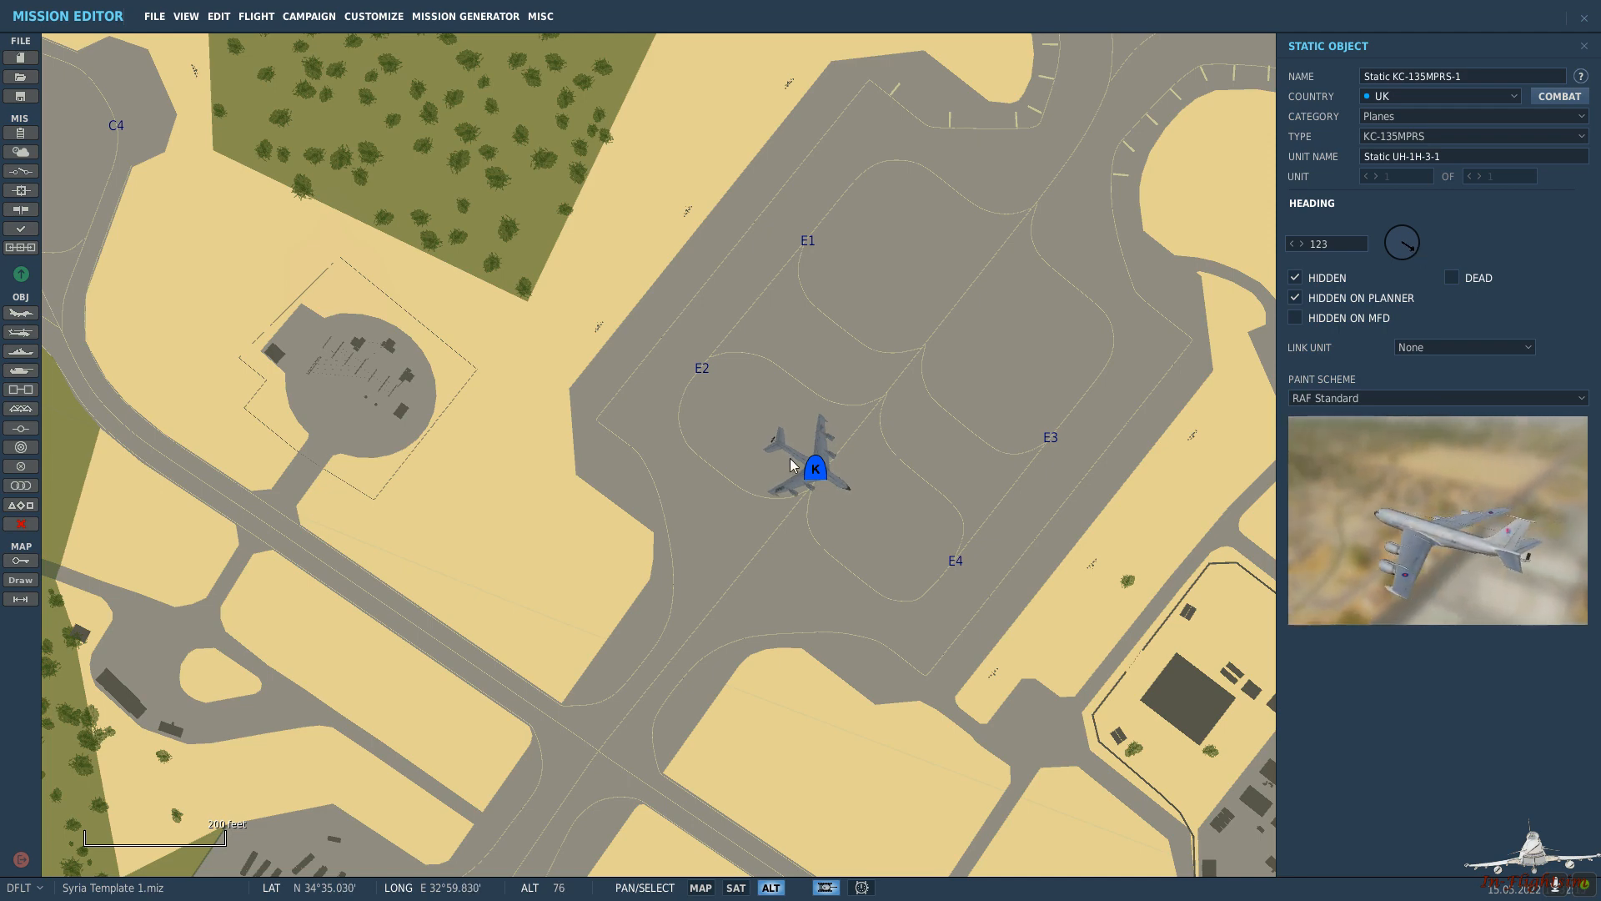
pyautogui.moveTo(816, 474); pyautogui.dragTo(695, 460)
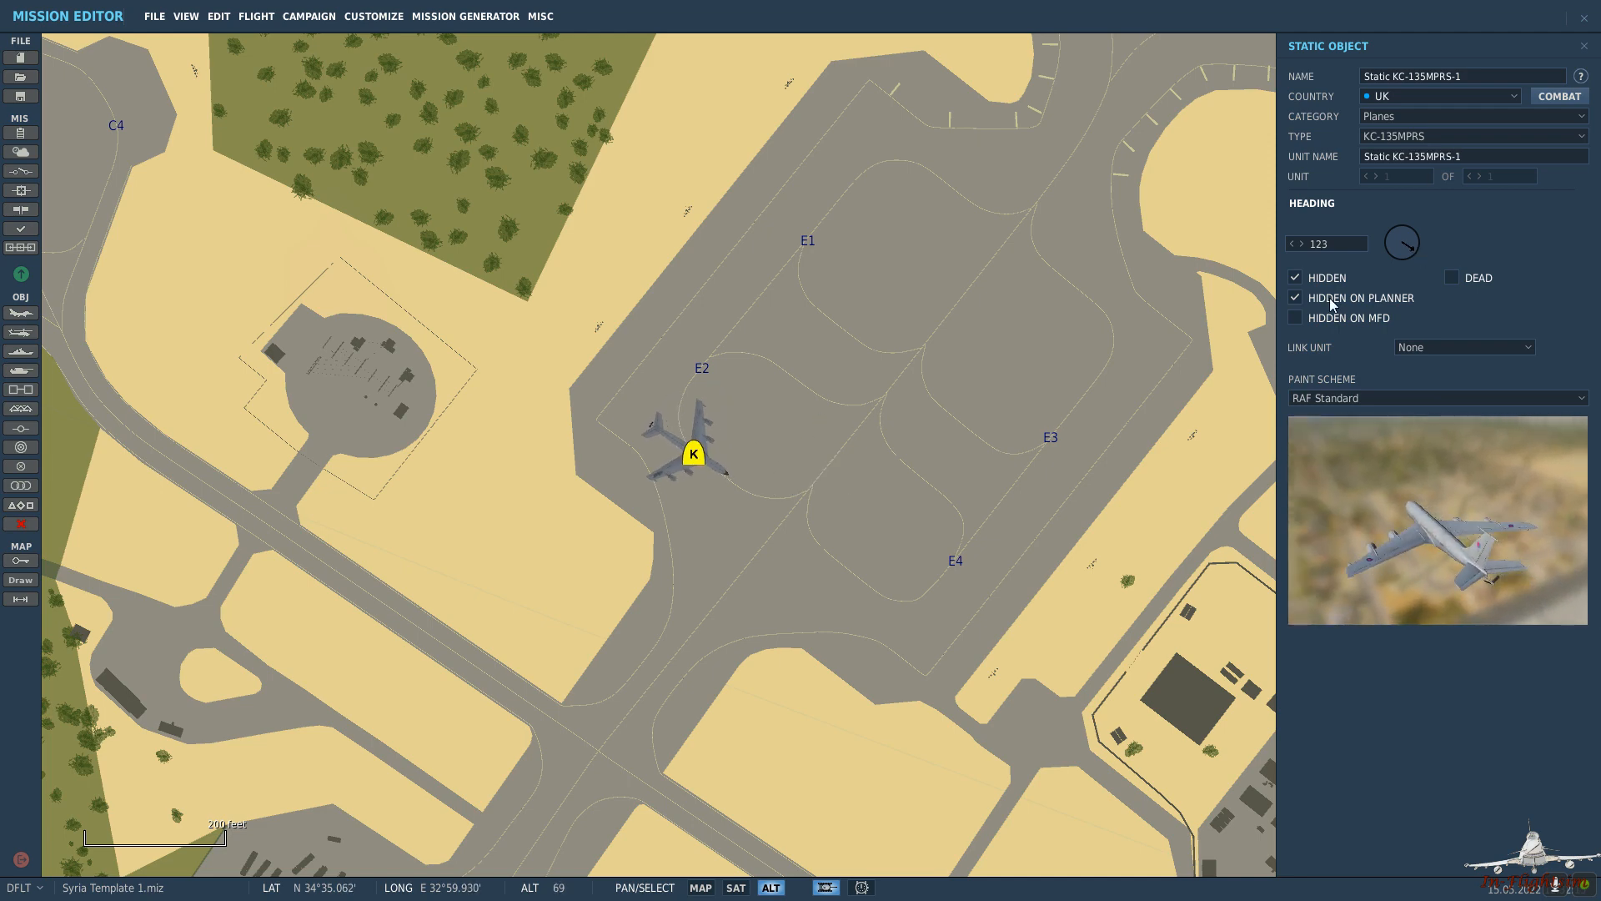
pyautogui.scroll(6, 1304, 243)
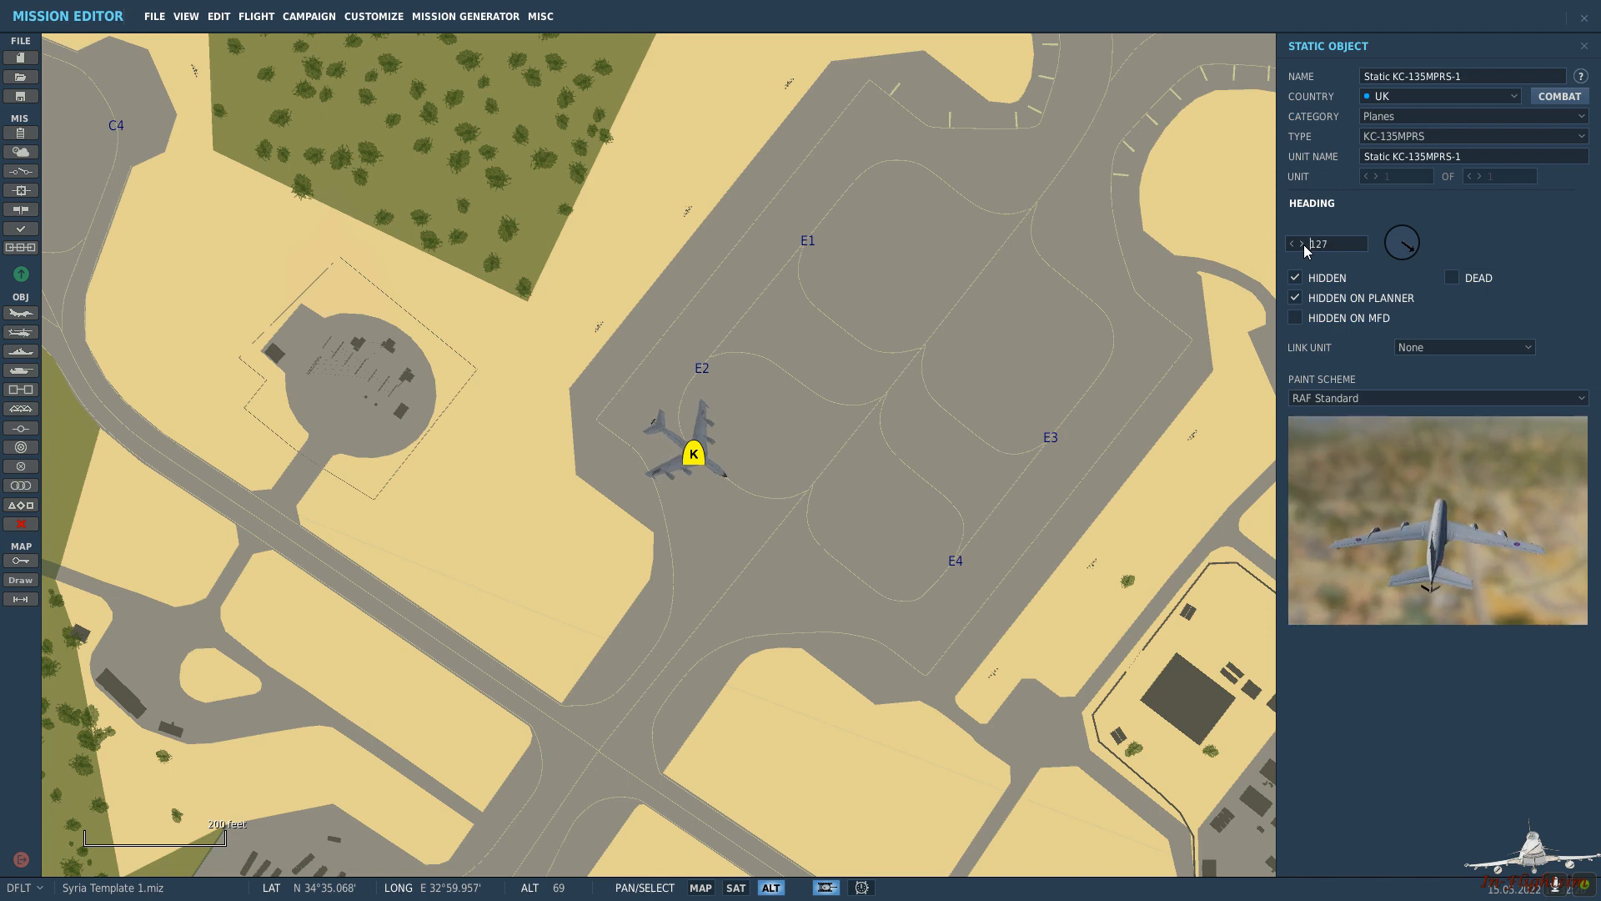
pyautogui.moveTo(692, 453); pyautogui.dragTo(682, 442)
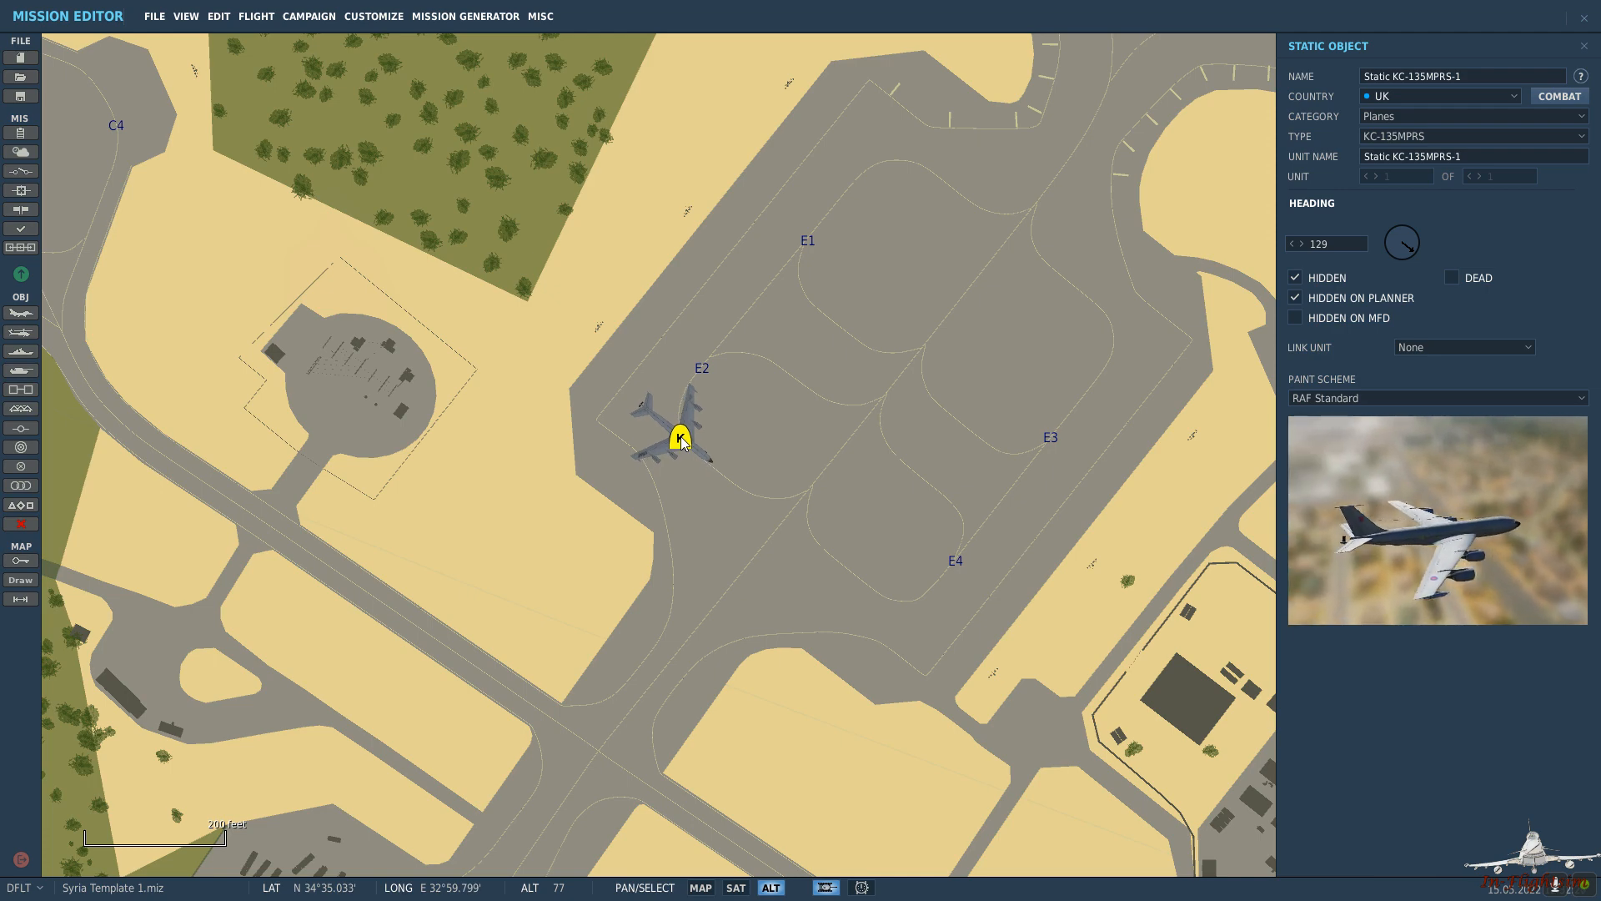
# Paste a copy of the UH-1H on stand E4.
pyautogui.click(907, 442)
pyautogui.moveTo(905, 438); pyautogui.dragTo(778, 368)
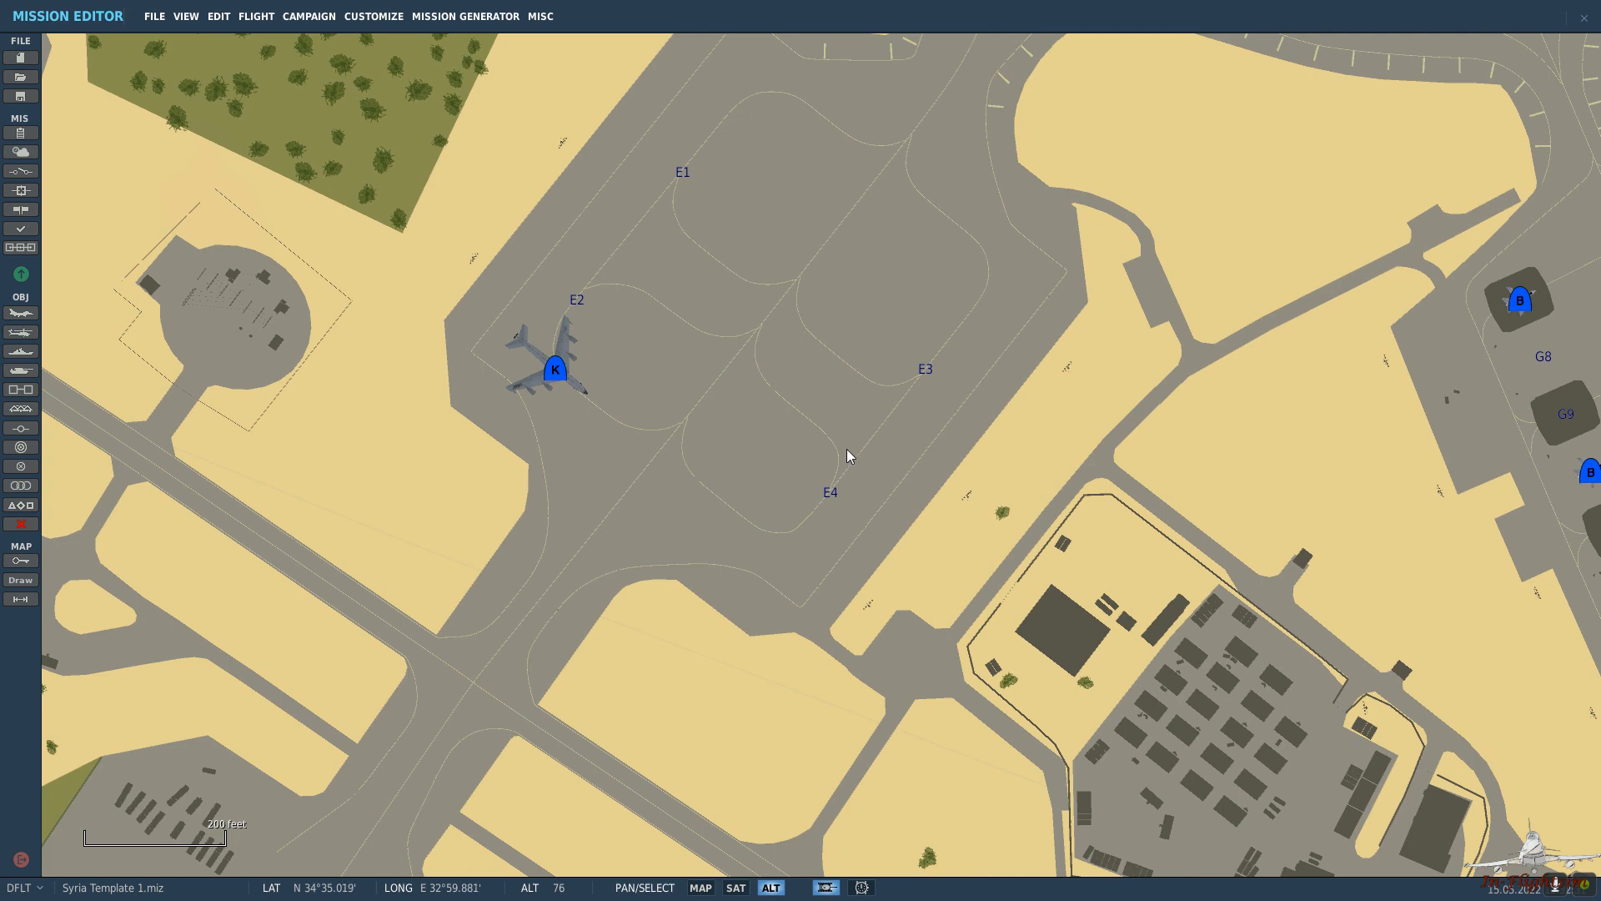
pyautogui.click(834, 492)
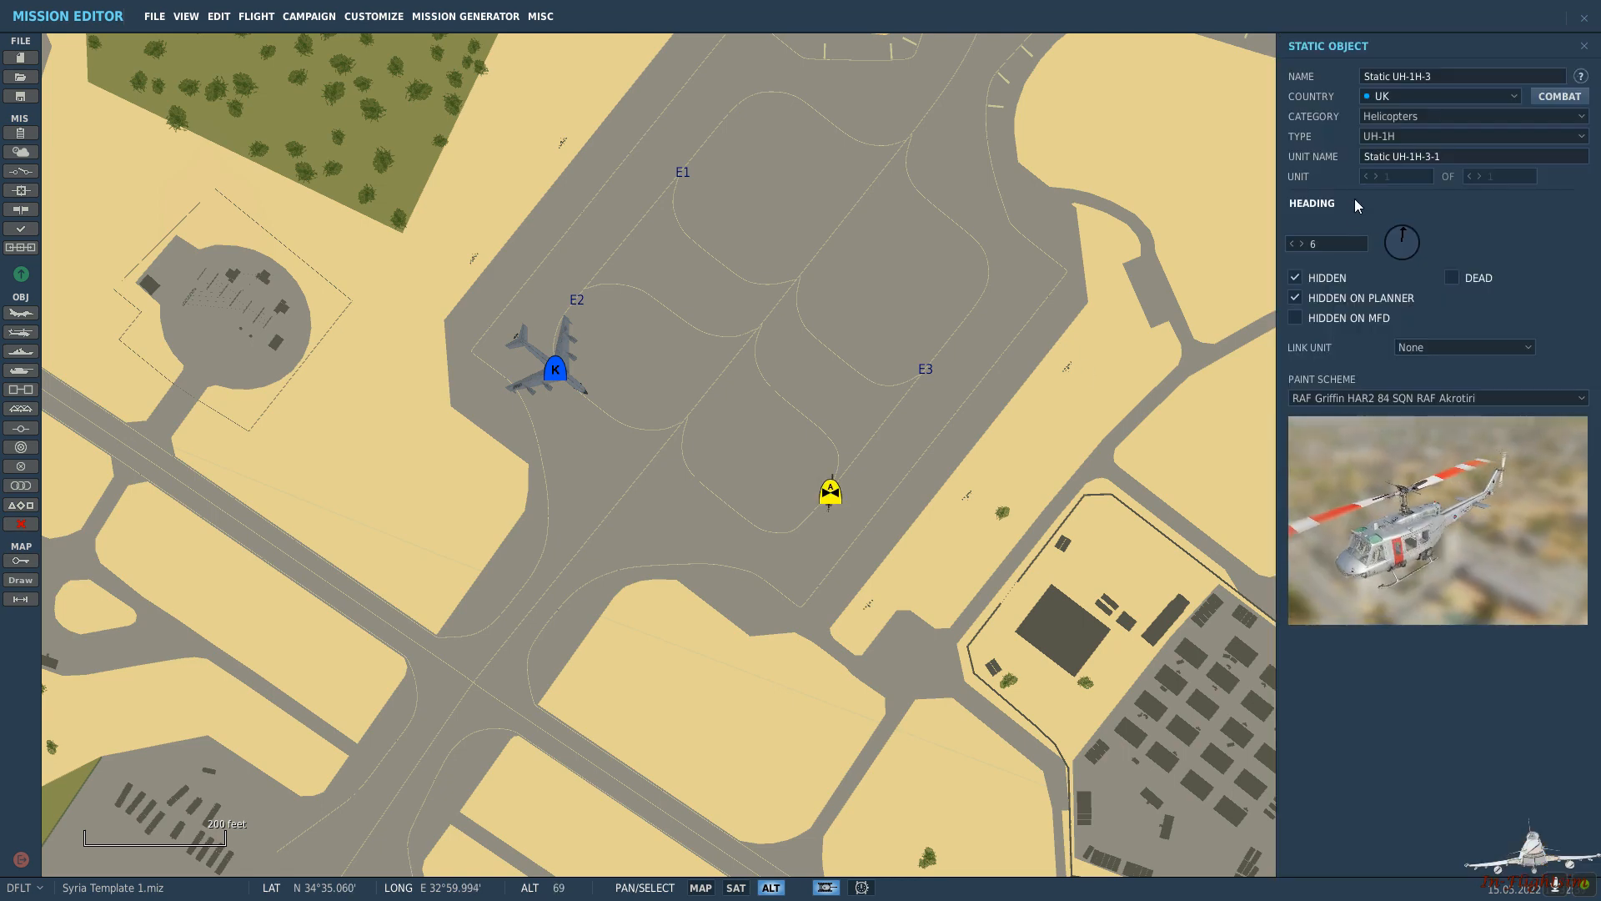
# Change the E4 helicopter to an E-3A plane.
pyautogui.click(1411, 117)
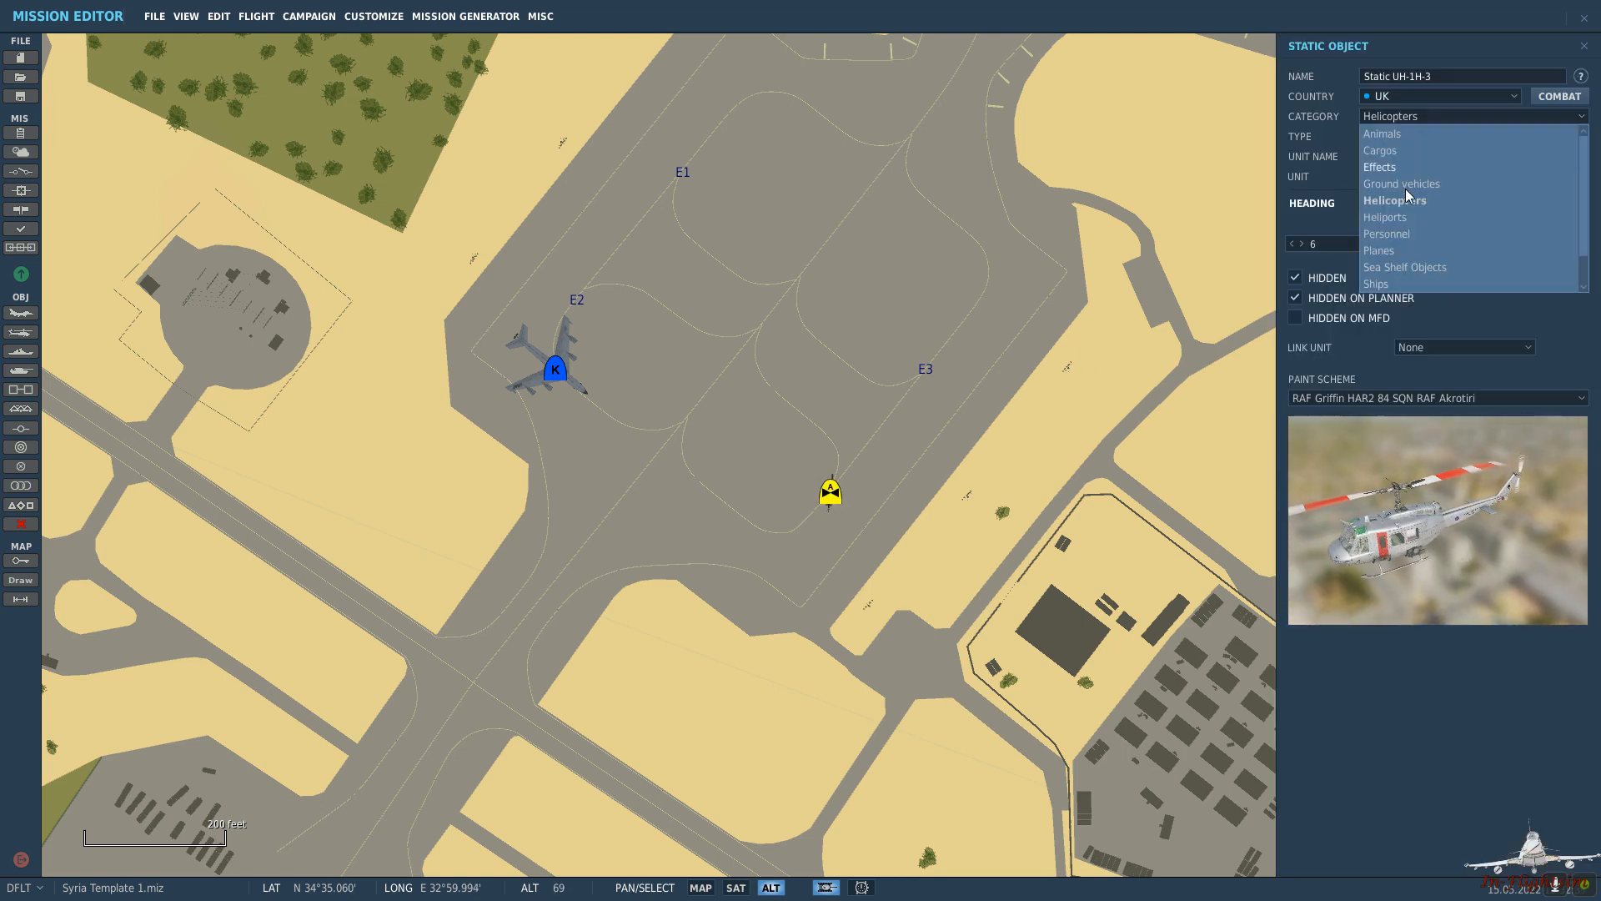
pyautogui.click(1418, 250)
pyautogui.click(1408, 136)
pyautogui.scroll(-3, 1427, 305)
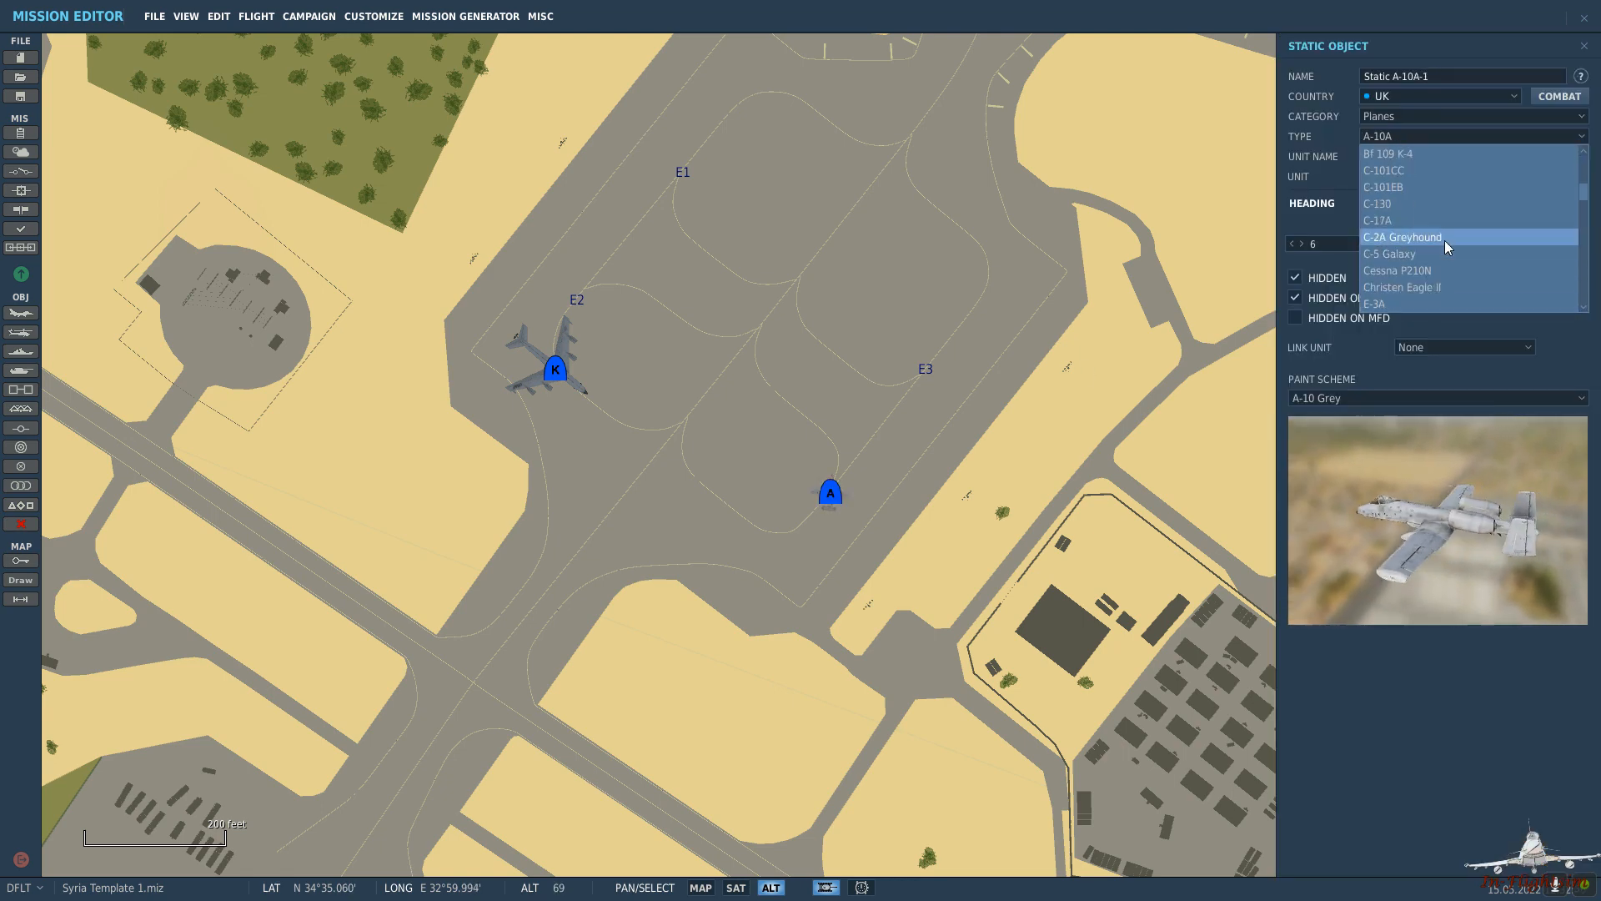
pyautogui.scroll(-3, 1459, 271)
pyautogui.click(1461, 257)
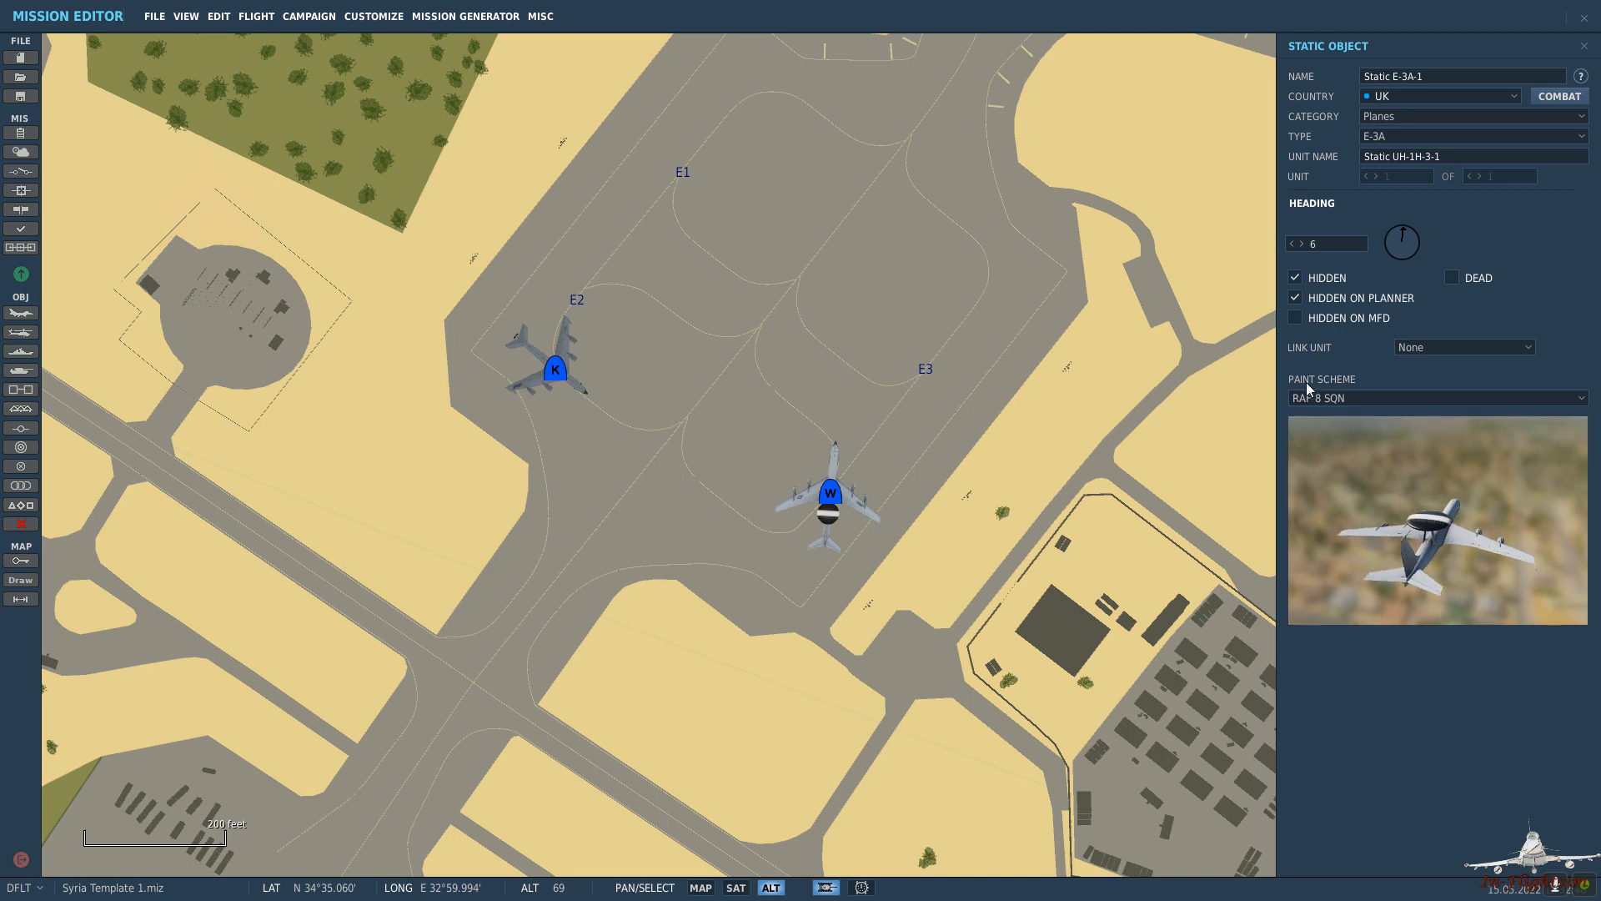
# Set the E-3A's heading to 38 and shift it slightly southwest on stand E4.
pyautogui.moveTo(1407, 231); pyautogui.dragTo(1420, 231)
pyautogui.click(901, 450)
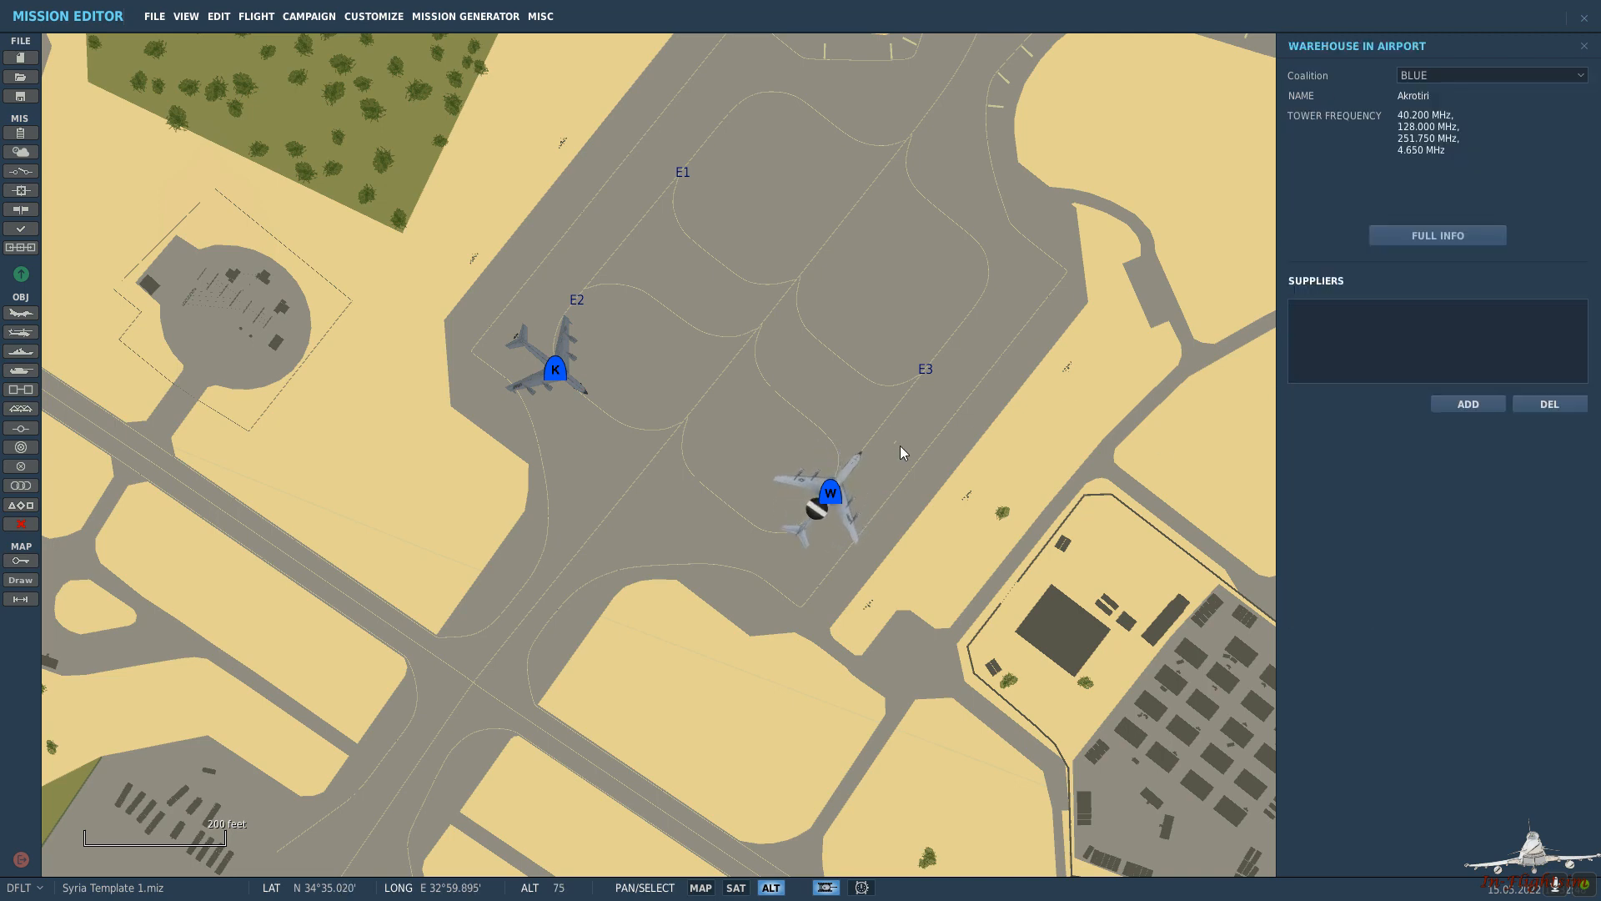
pyautogui.moveTo(836, 497); pyautogui.dragTo(820, 510)
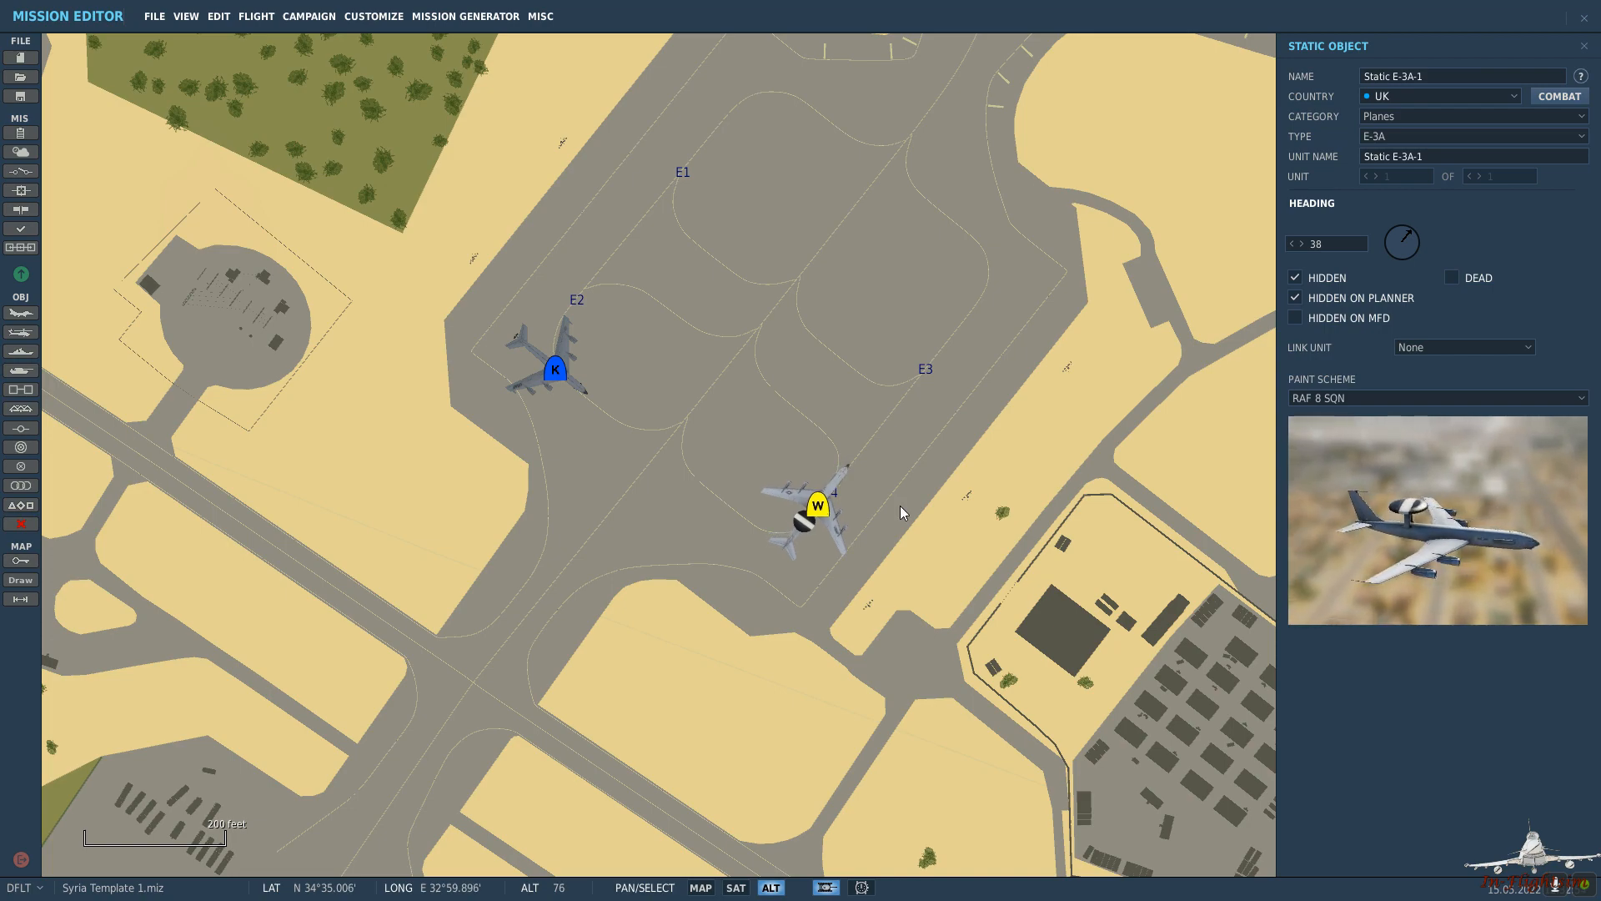
# Review the placement of the static aircraft across Akrotiri's stands and the surrounding base area.
pyautogui.moveTo(881, 577); pyautogui.dragTo(909, 179)
pyautogui.scroll(-4, 874, 296)
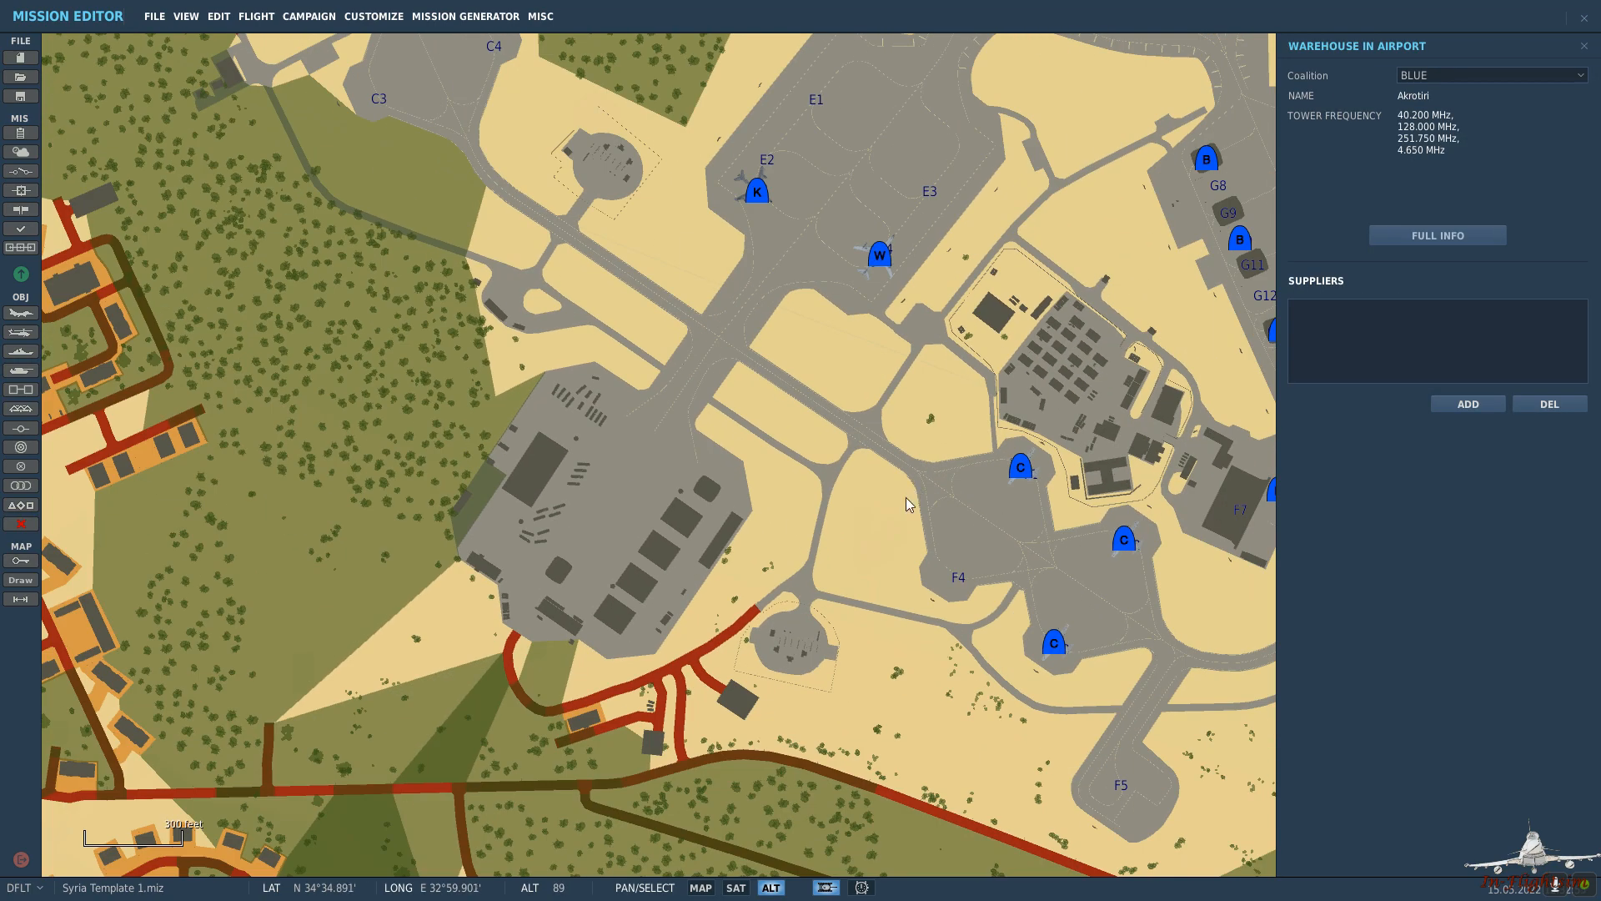
pyautogui.moveTo(869, 540); pyautogui.dragTo(550, 350)
pyautogui.moveTo(936, 553); pyautogui.dragTo(694, 541)
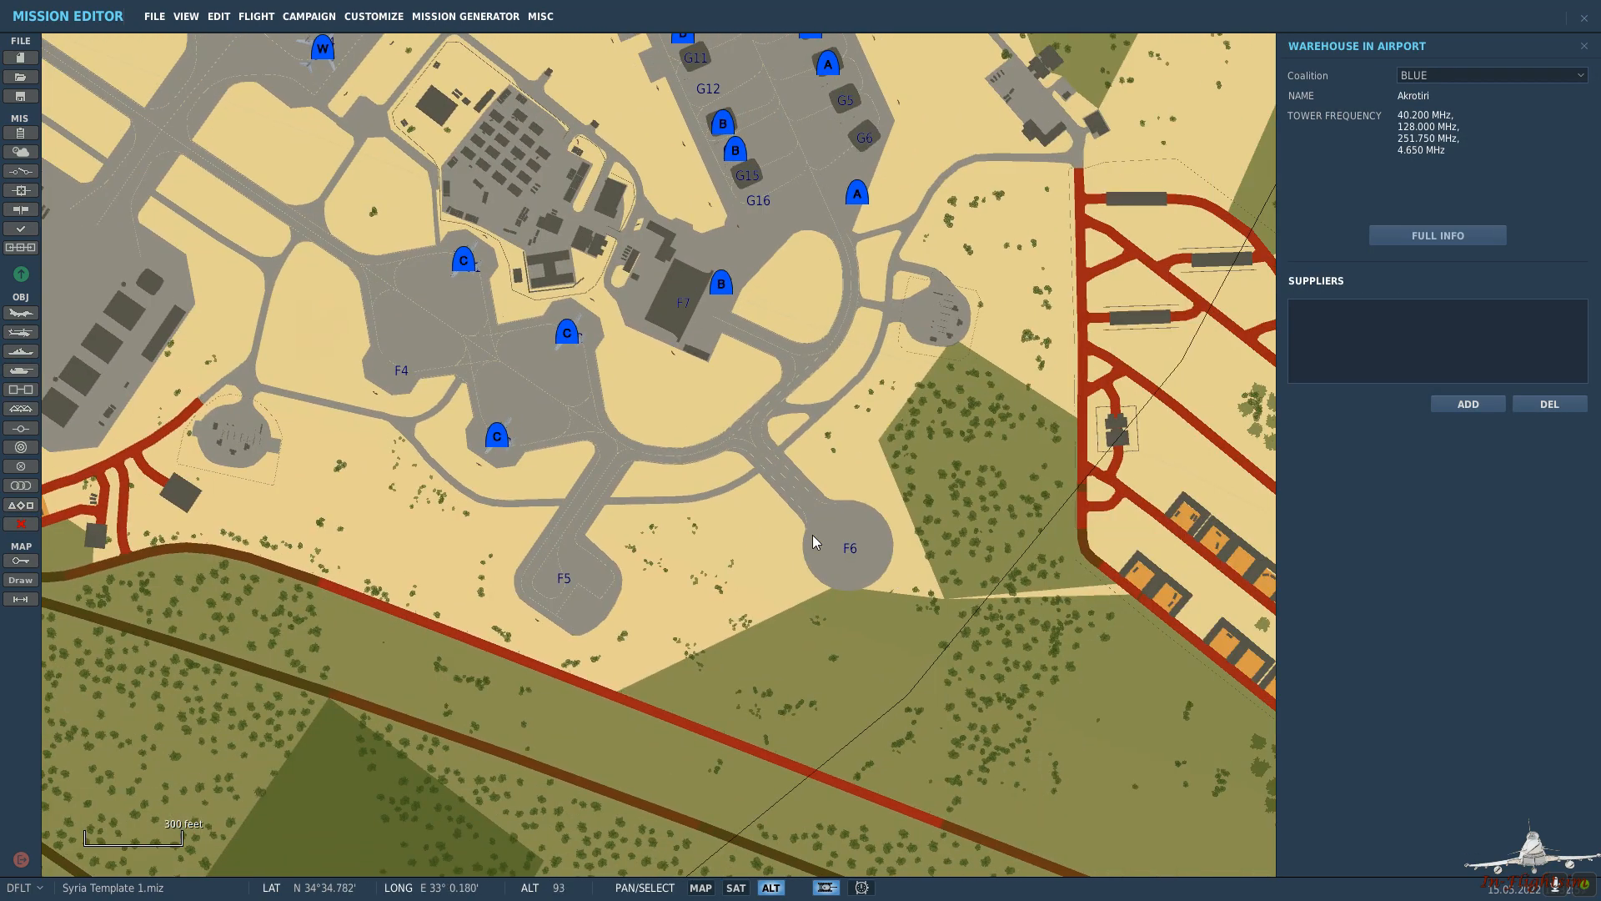
pyautogui.click(662, 361)
pyautogui.moveTo(662, 358); pyautogui.dragTo(779, 583)
pyautogui.moveTo(642, 229); pyautogui.dragTo(878, 448)
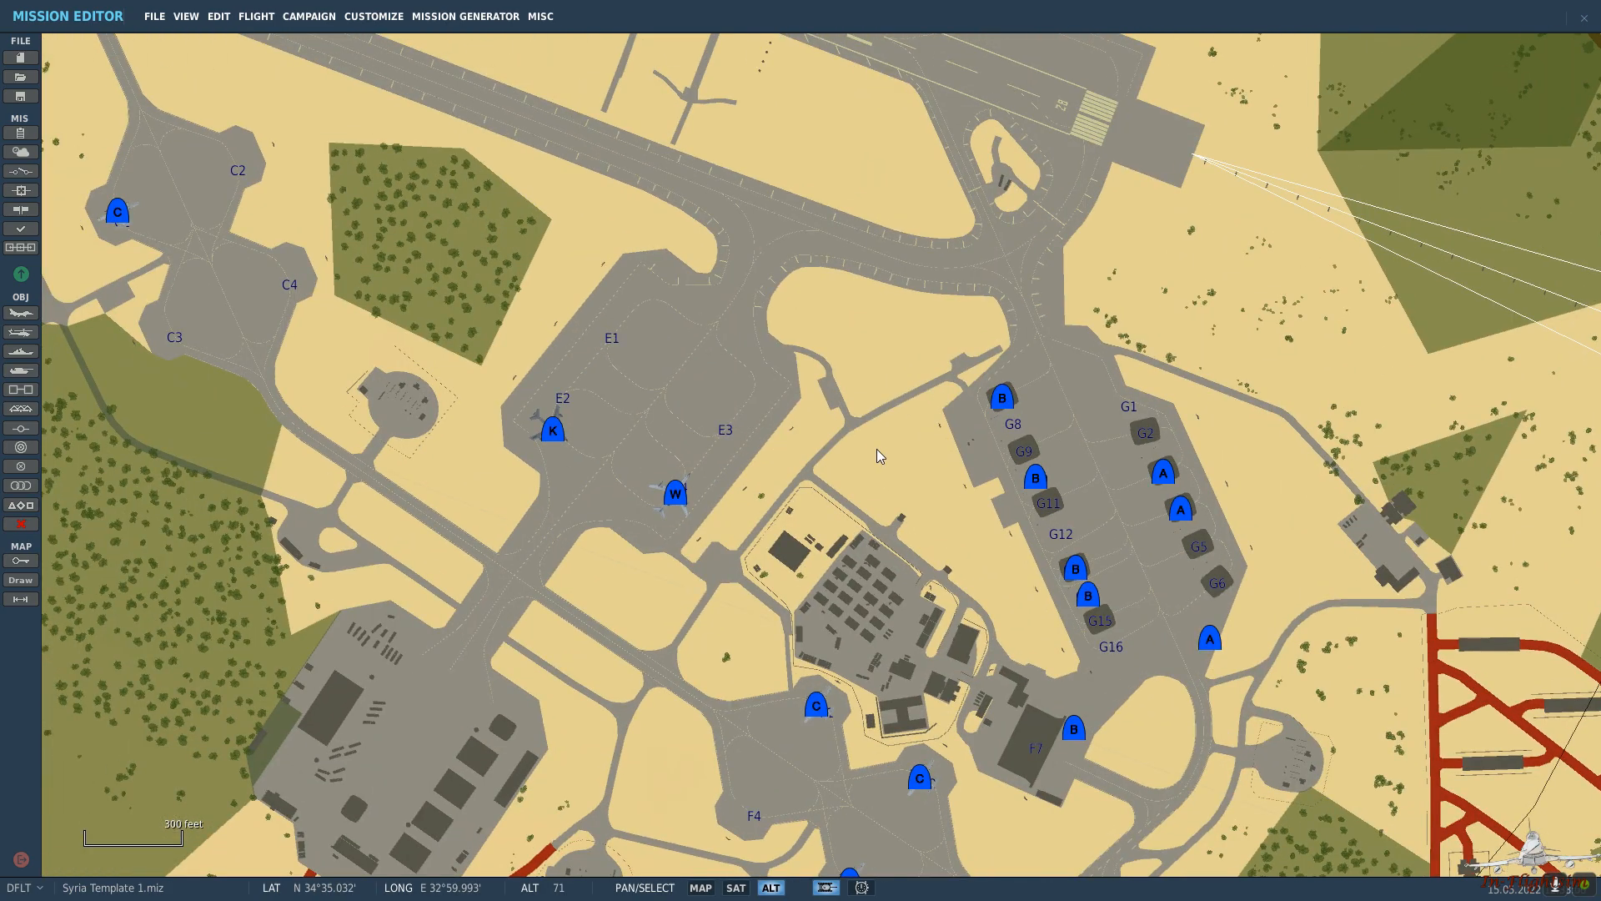
pyautogui.scroll(-3, 439, 380)
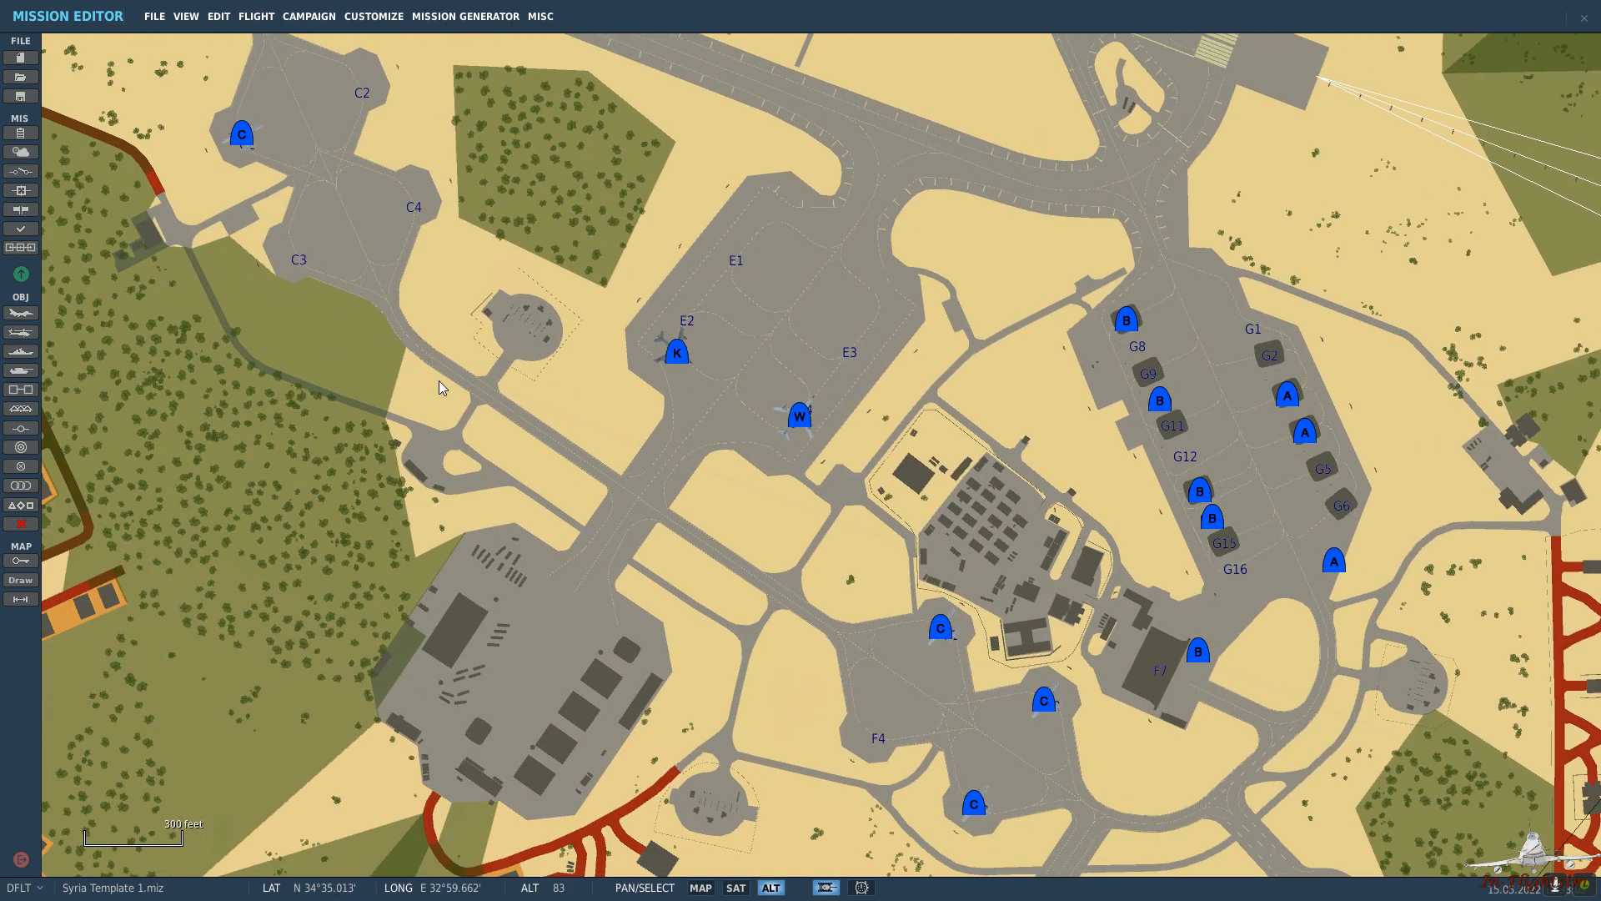
pyautogui.scroll(-3, 439, 380)
pyautogui.scroll(2, 371, 391)
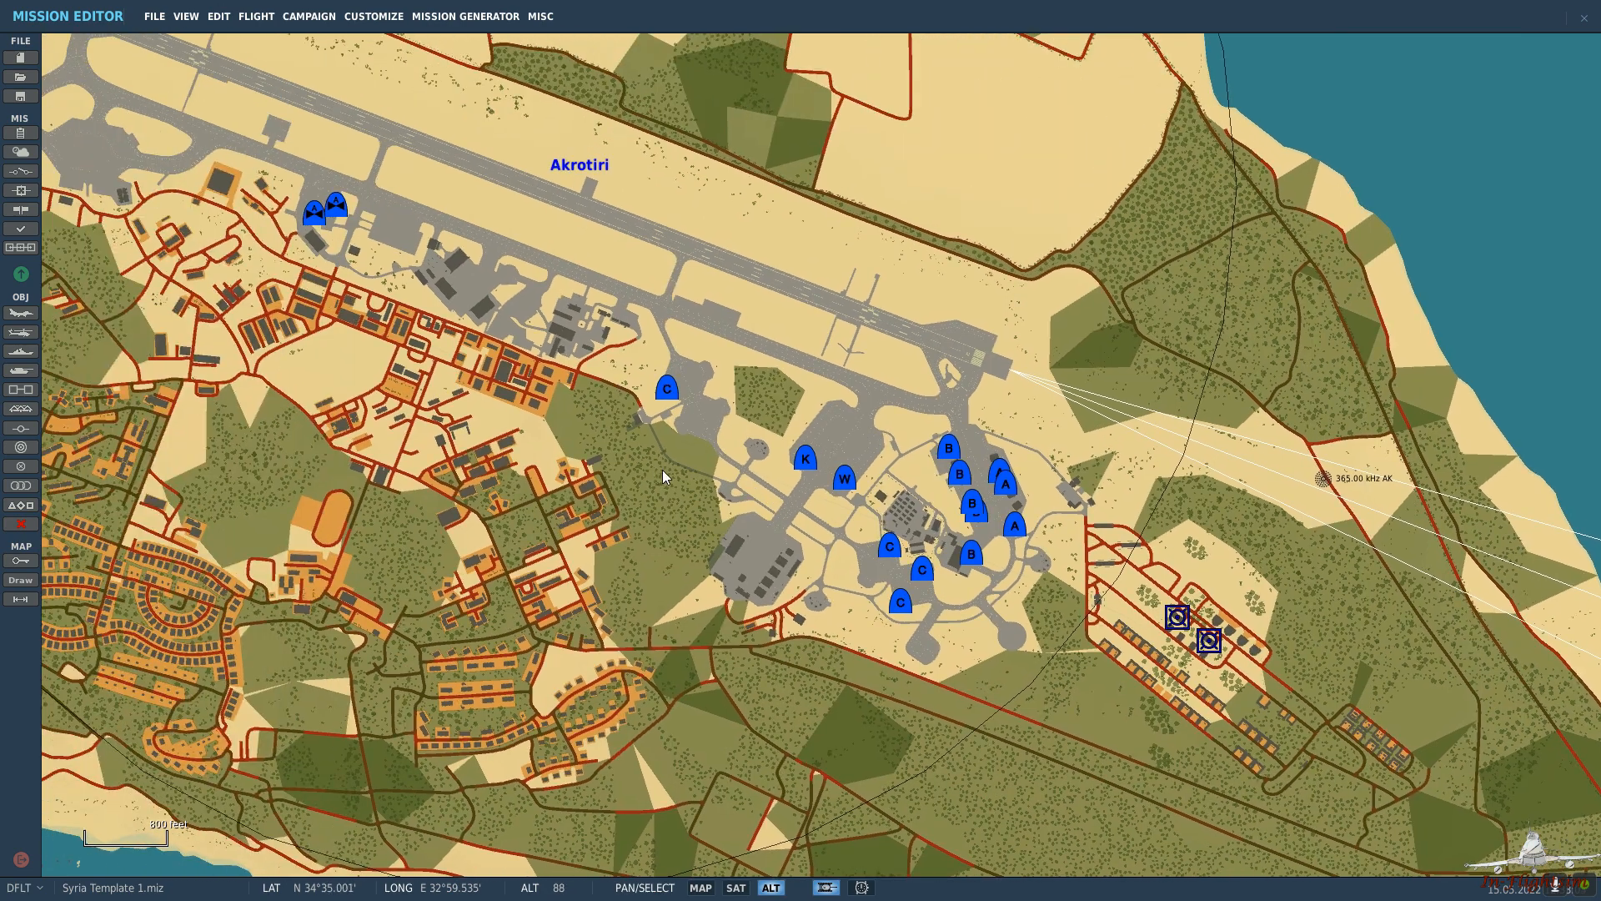
pyautogui.moveTo(534, 390); pyautogui.dragTo(692, 453)
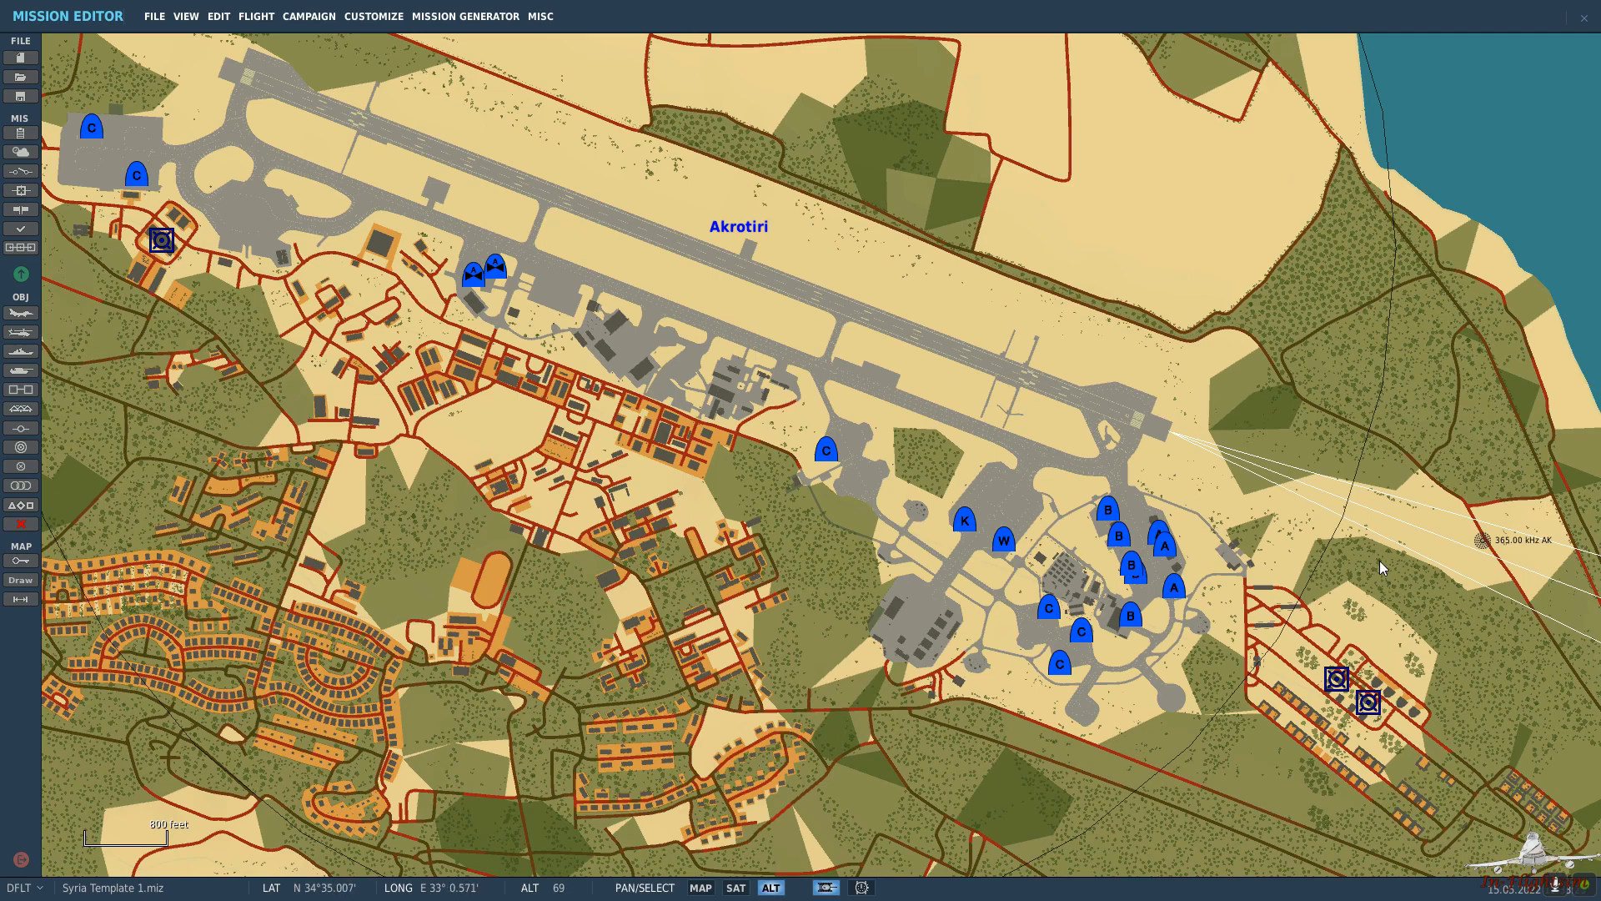
pyautogui.scroll(-6, 1381, 567)
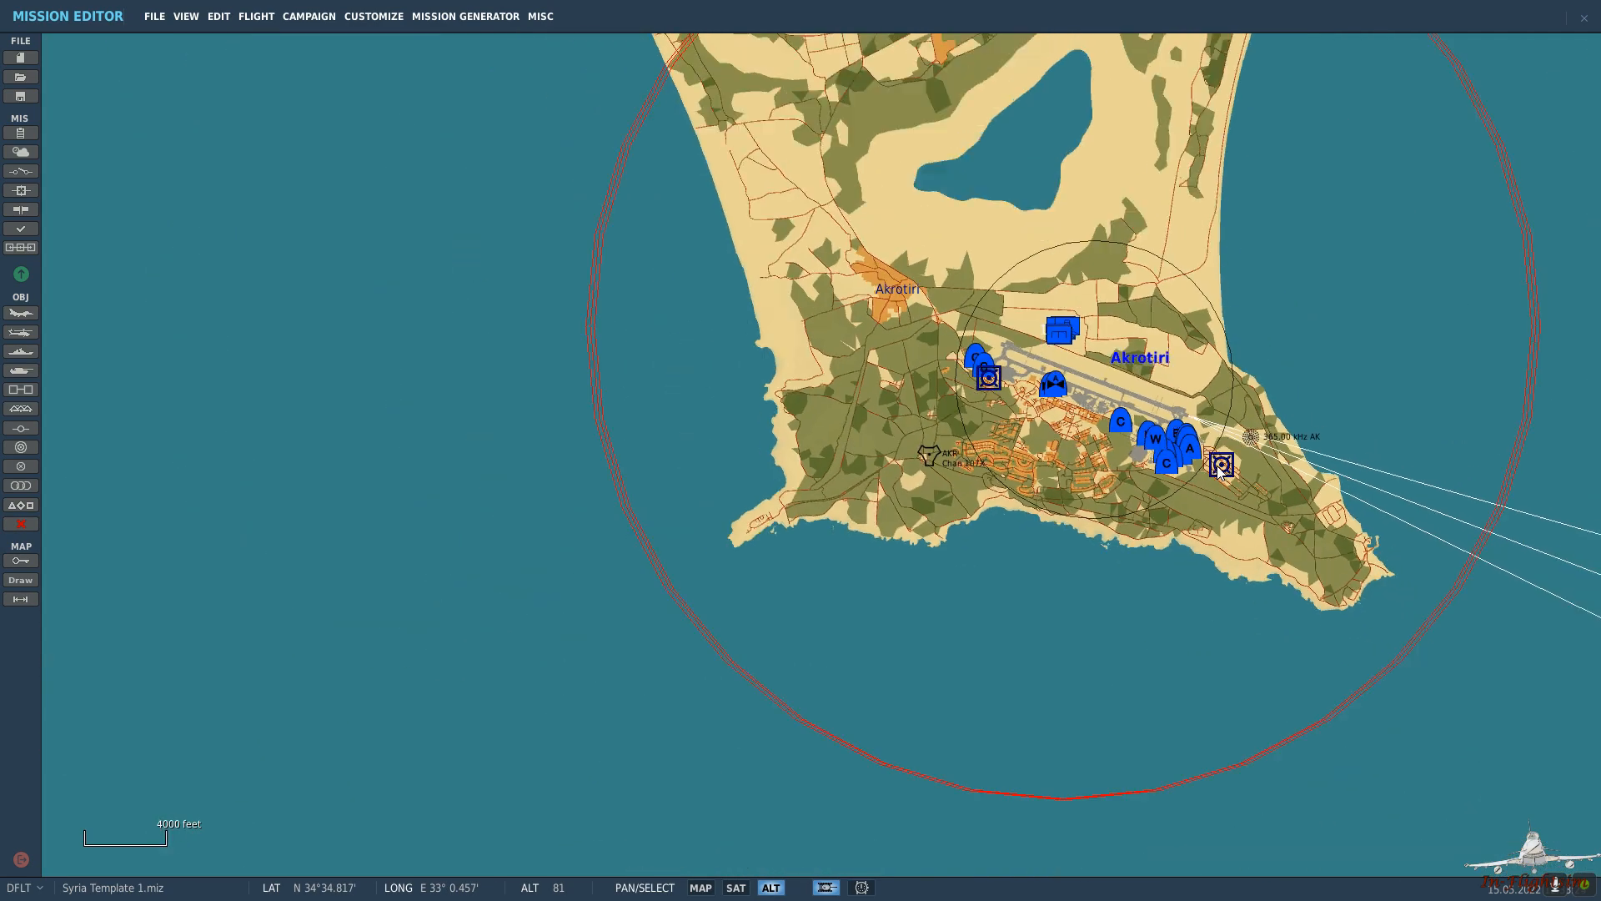
pyautogui.scroll(-2, 1217, 465)
pyautogui.scroll(6, 1216, 465)
pyautogui.scroll(2, 858, 230)
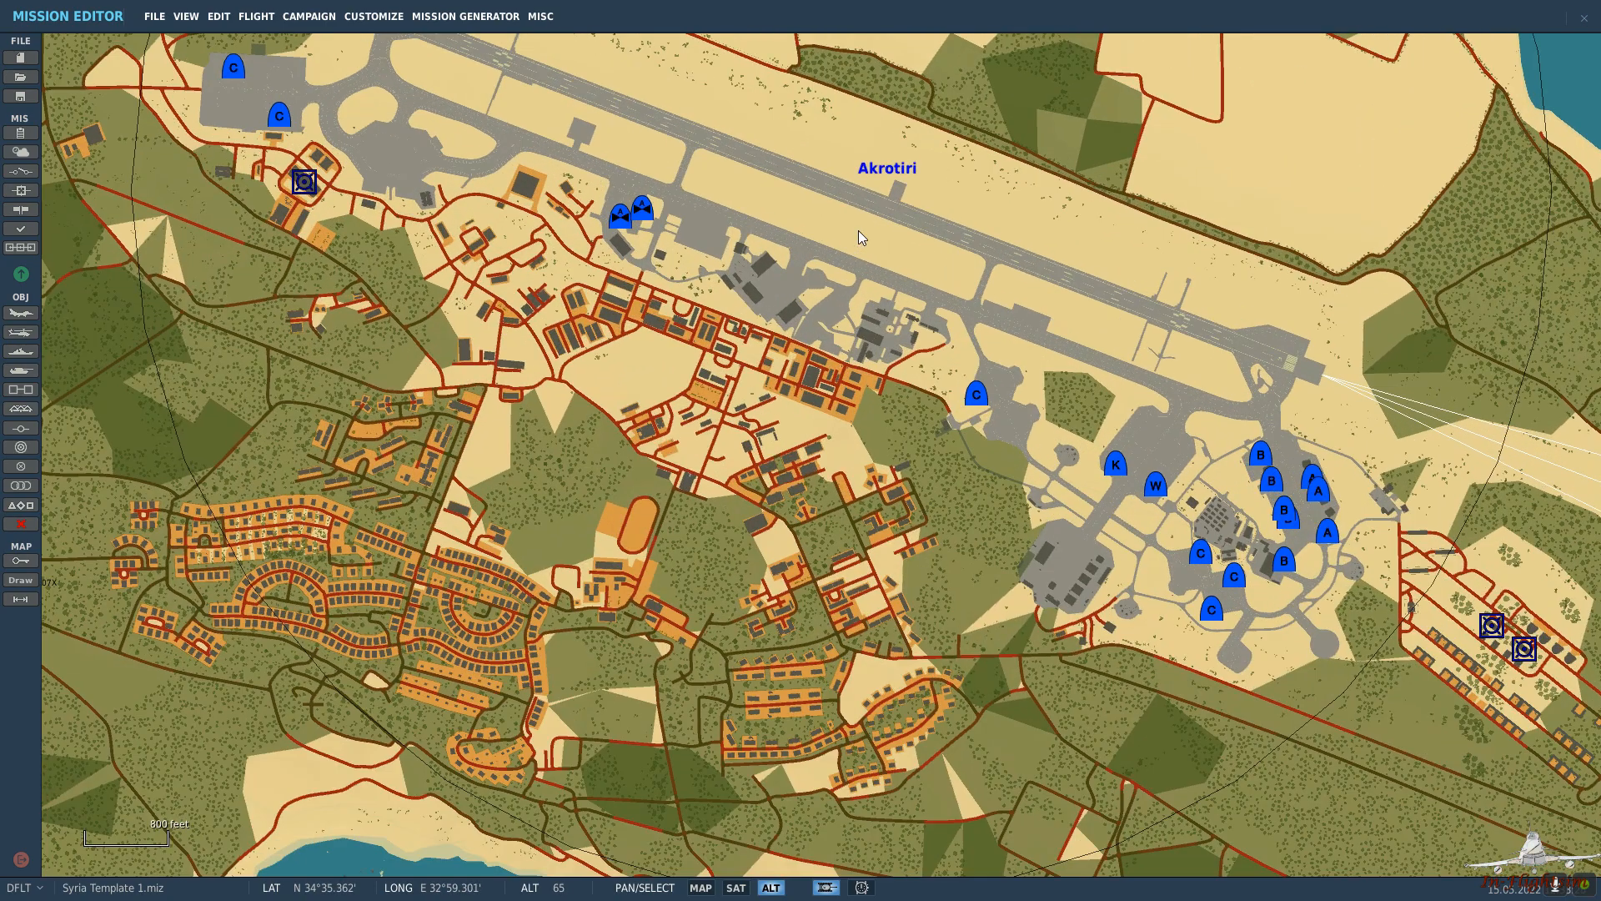
# Survey the mission map from Akrotiri out to the sea off the Lebanese and Israeli coast.
pyautogui.moveTo(863, 234); pyautogui.dragTo(873, 328)
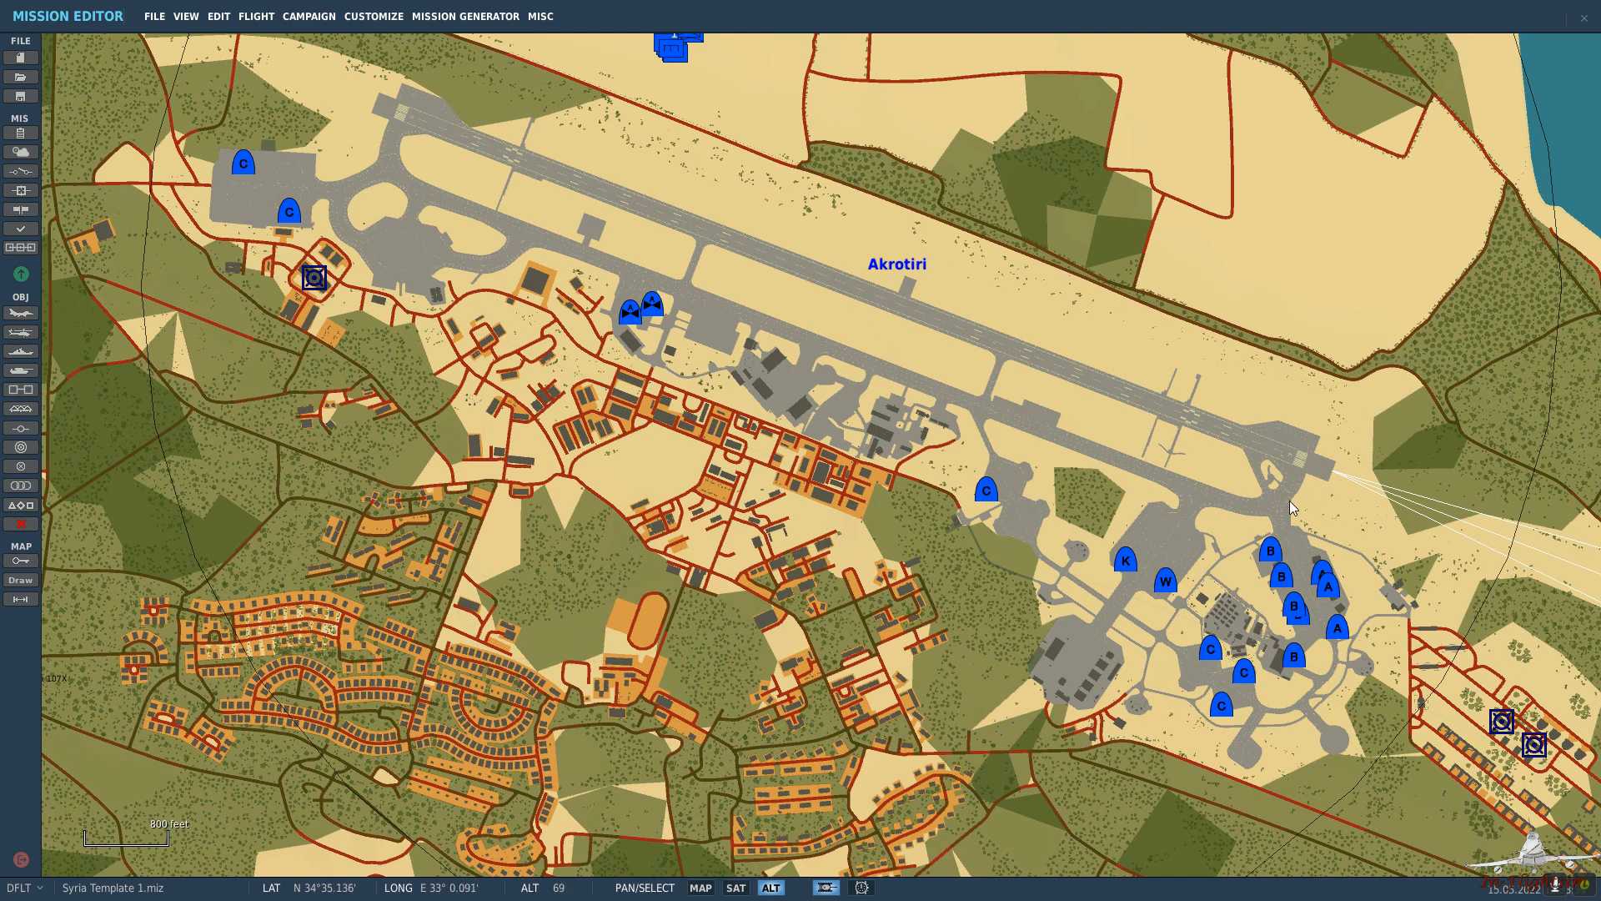
pyautogui.scroll(-4, 1291, 512)
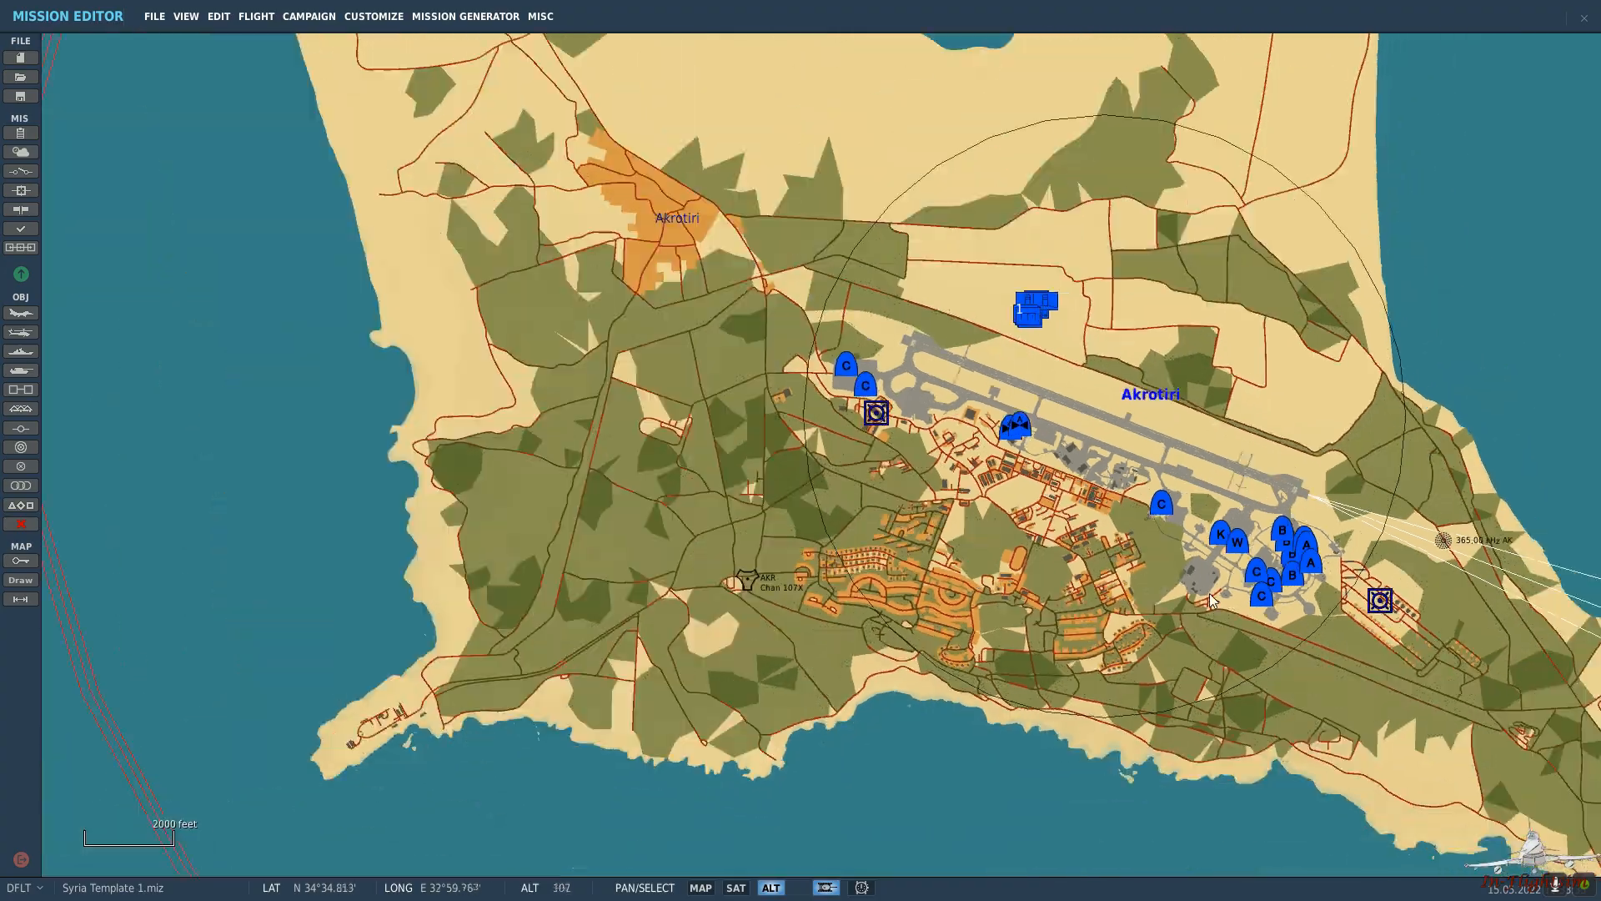
pyautogui.scroll(-2, 1348, 642)
pyautogui.scroll(-3, 1348, 642)
pyautogui.scroll(-2, 1394, 704)
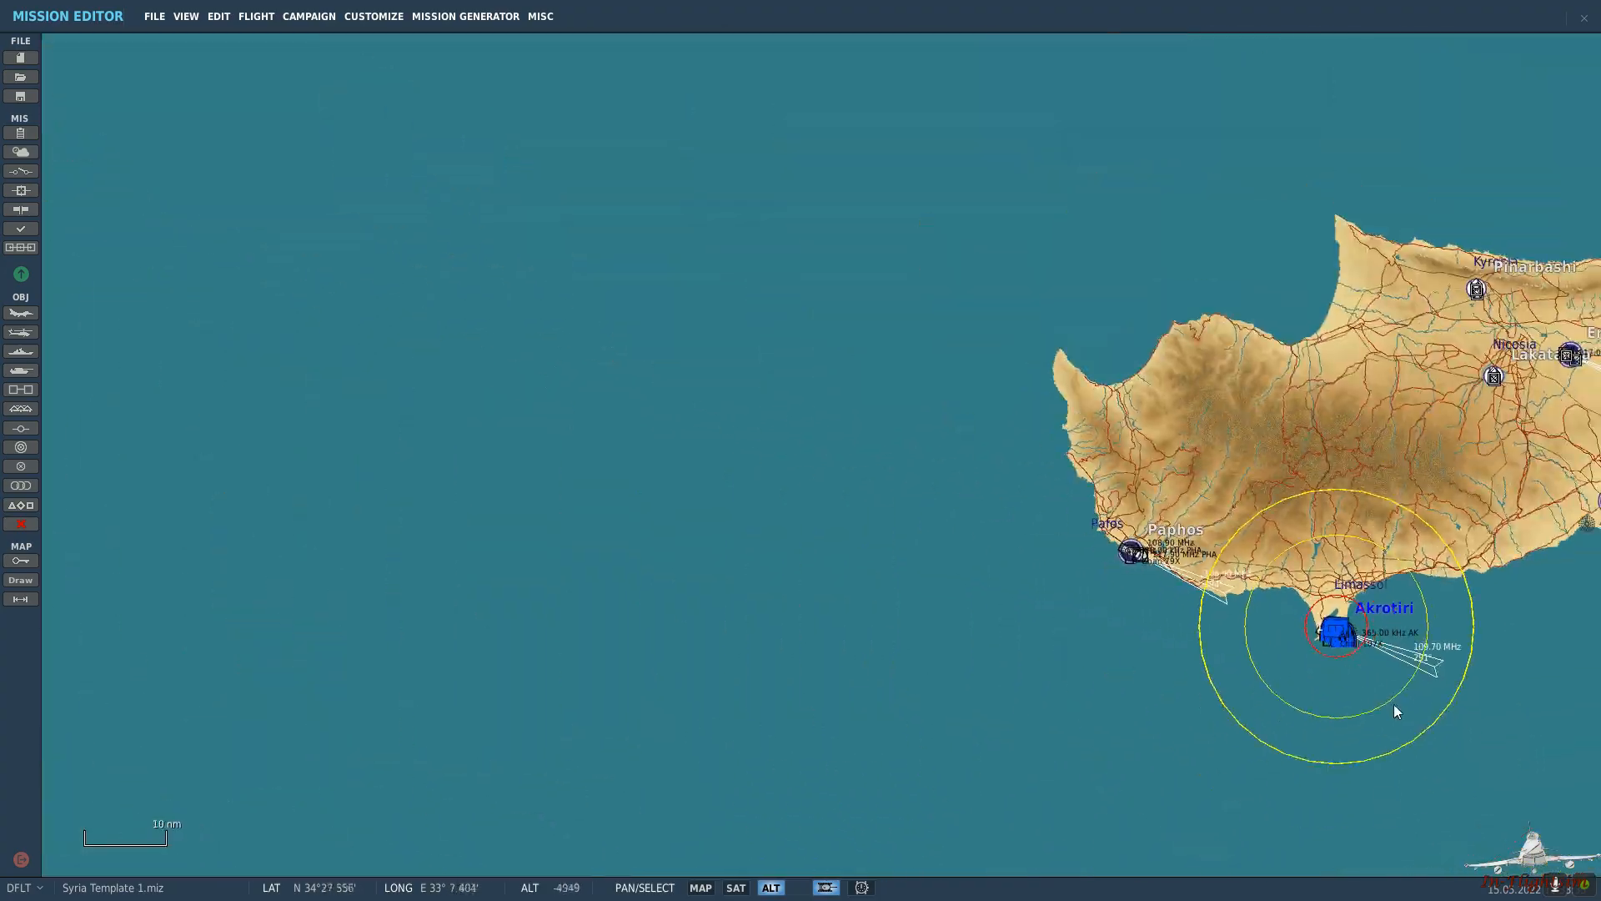
pyautogui.moveTo(1394, 704); pyautogui.dragTo(815, 330)
pyautogui.scroll(-2, 815, 330)
pyautogui.scroll(-2, 412, 686)
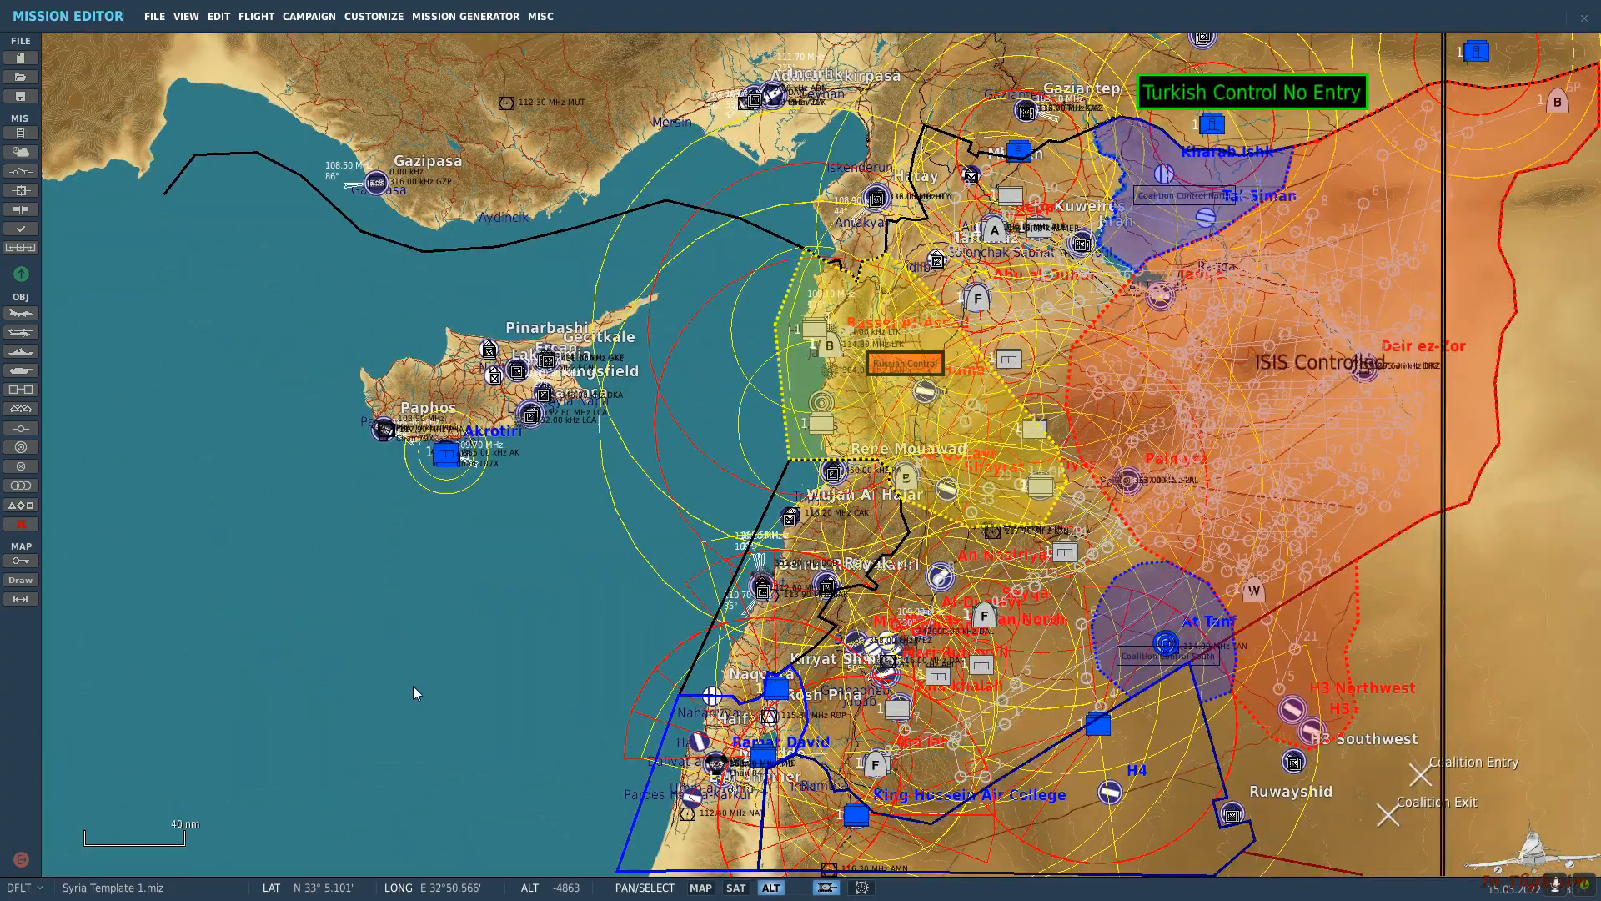
pyautogui.scroll(2, 413, 686)
pyautogui.moveTo(412, 685); pyautogui.dragTo(607, 586)
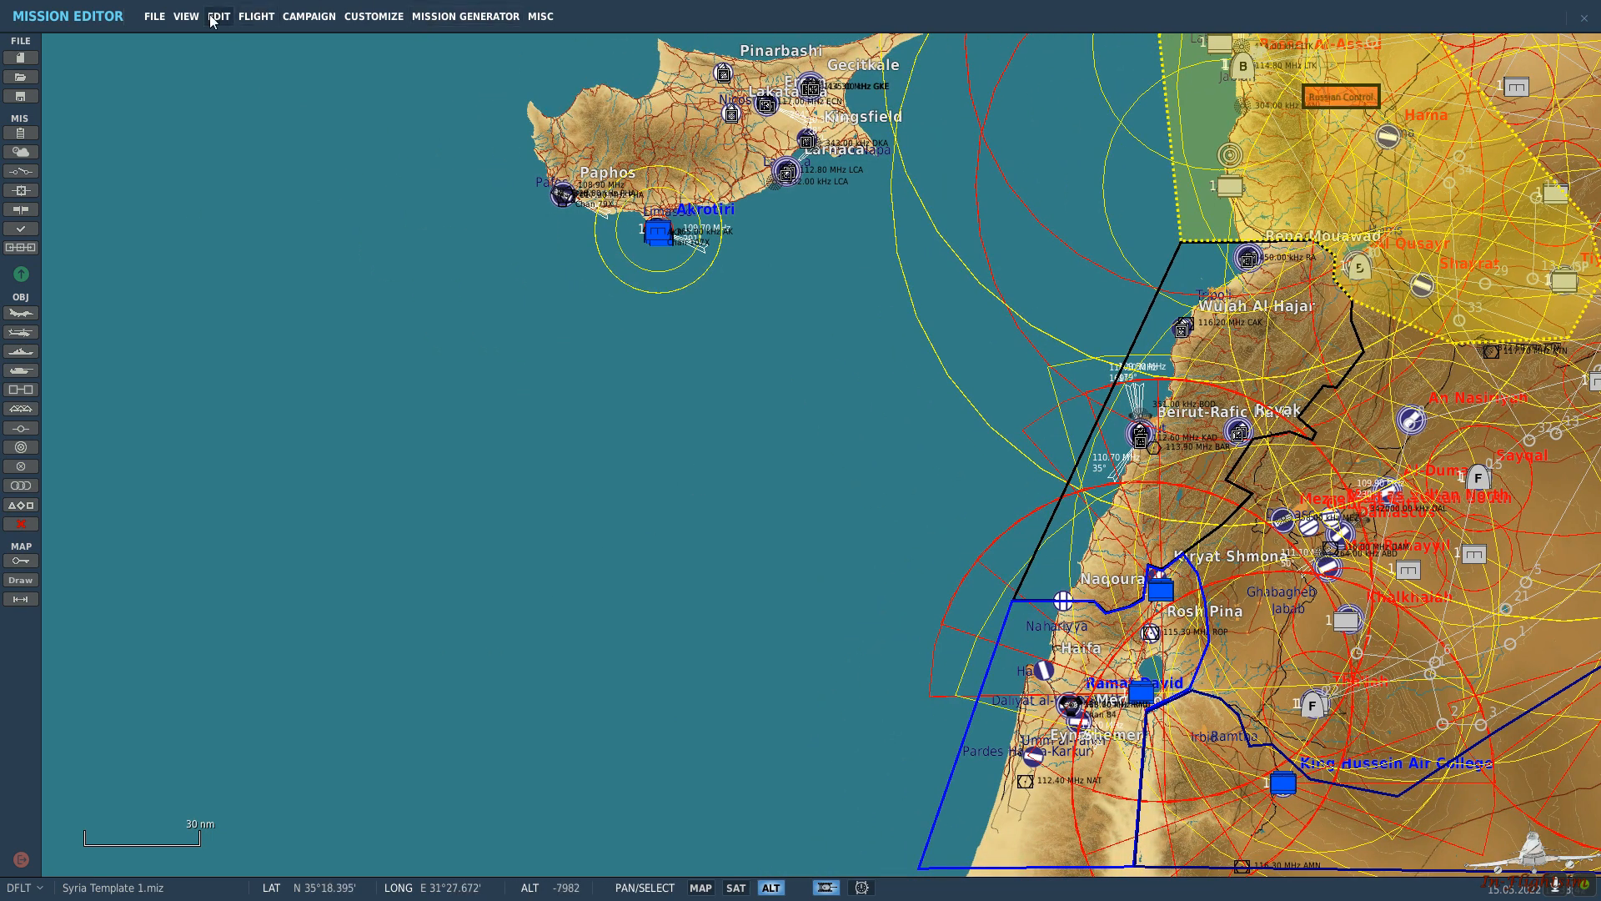
# Load the default static template "SYR - Blue - SuperCarrier Group CVN-72 Lincoln (by Rudel_chw)" into the mission.
pyautogui.click(148, 20)
pyautogui.click(172, 71)
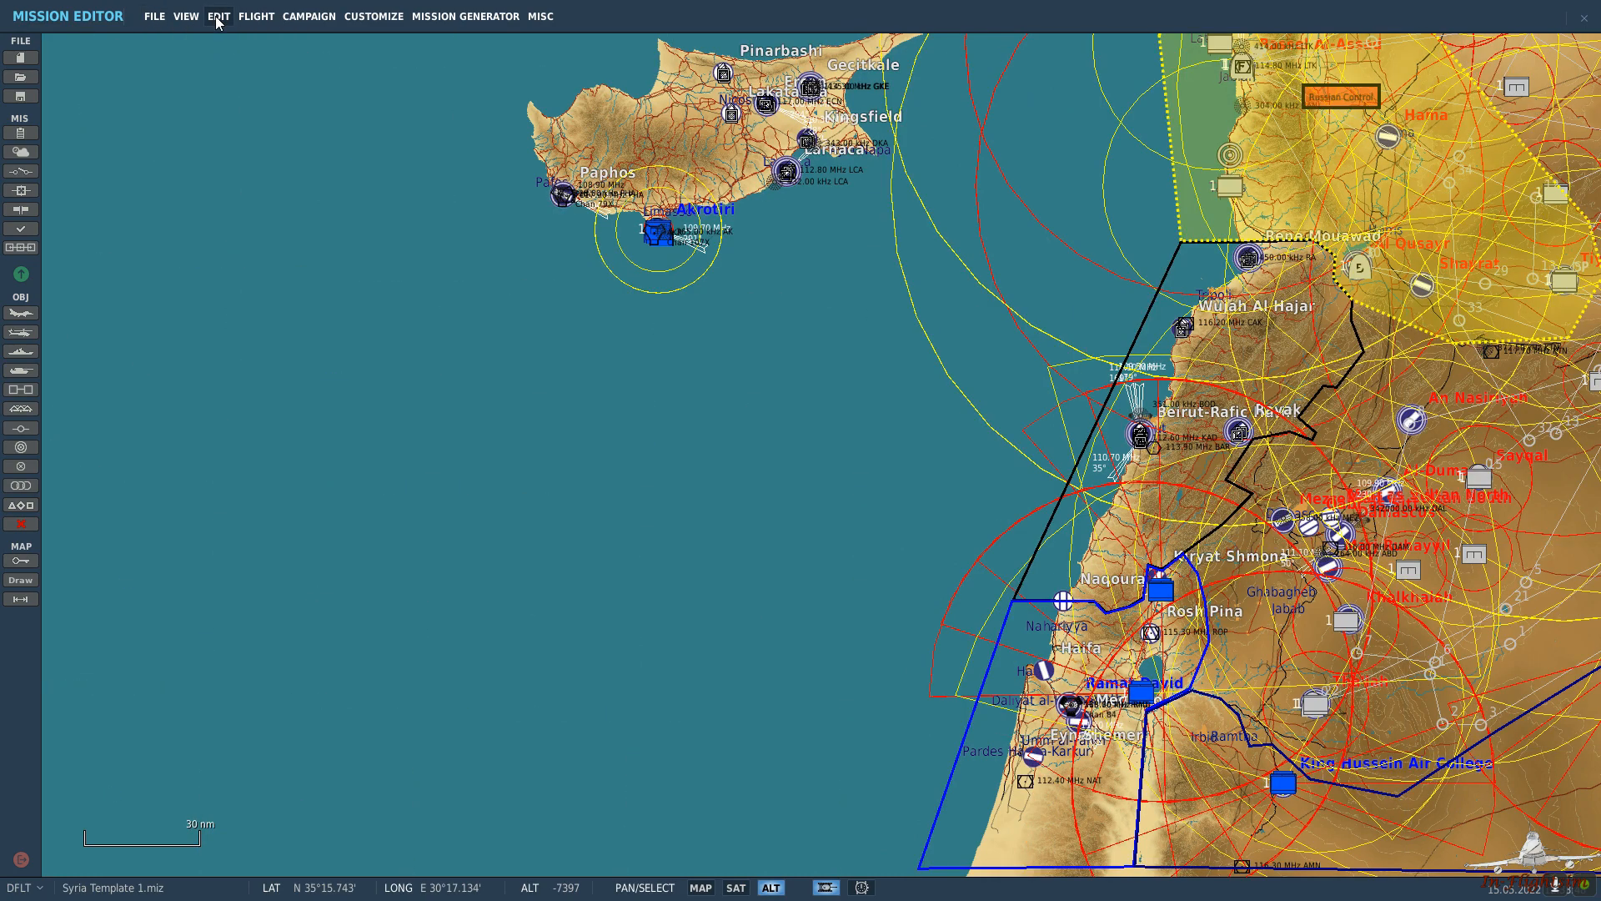
pyautogui.click(218, 18)
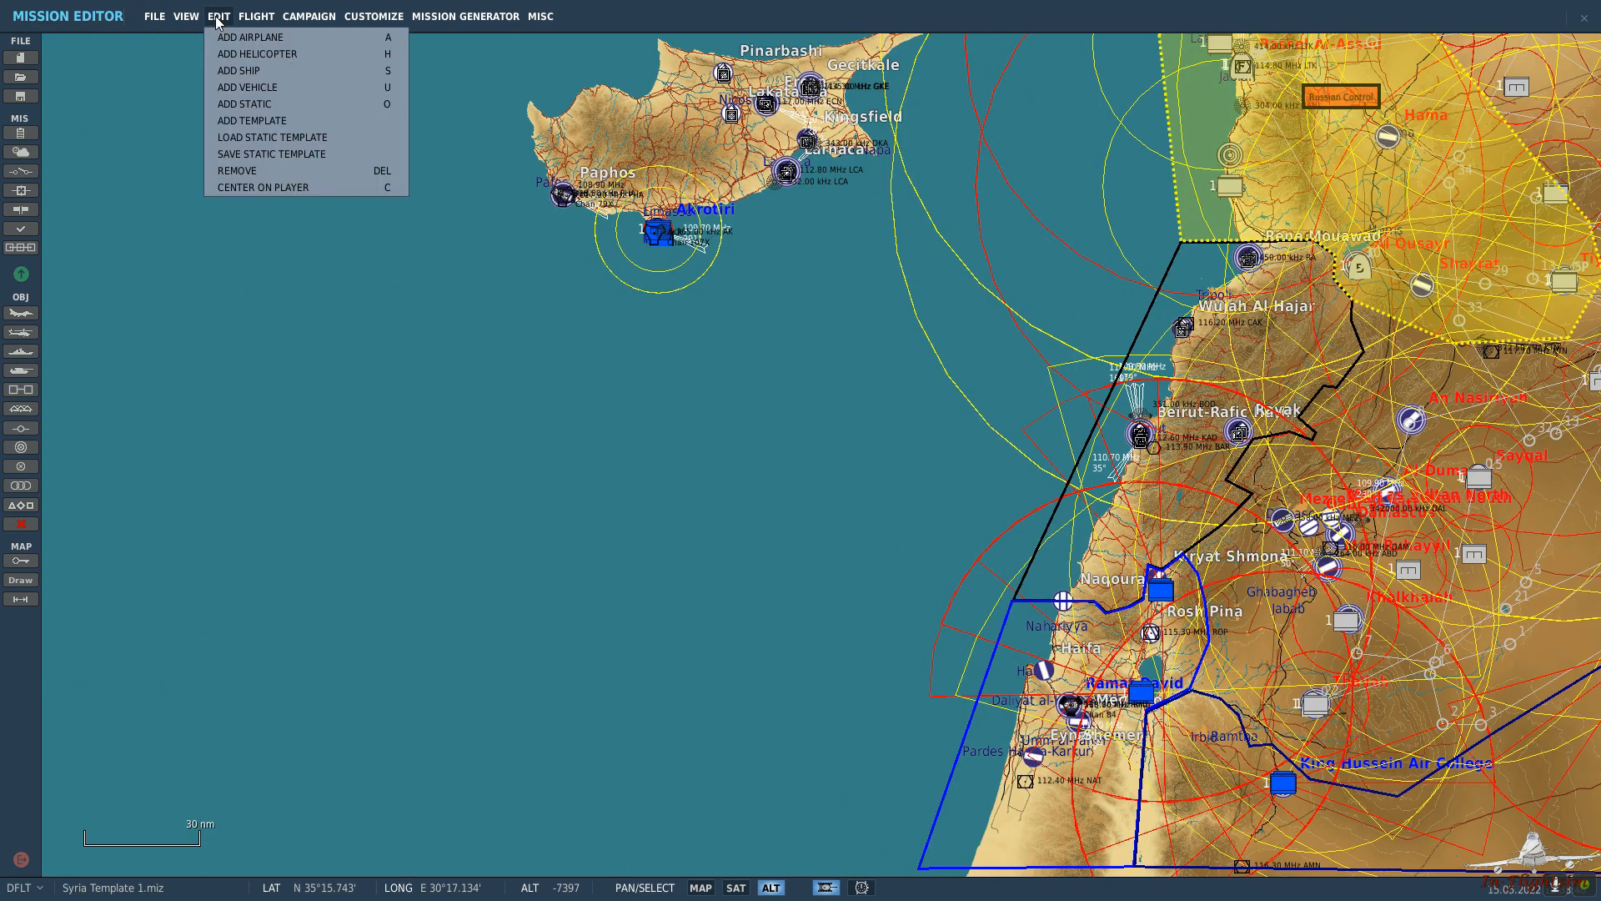
pyautogui.click(334, 136)
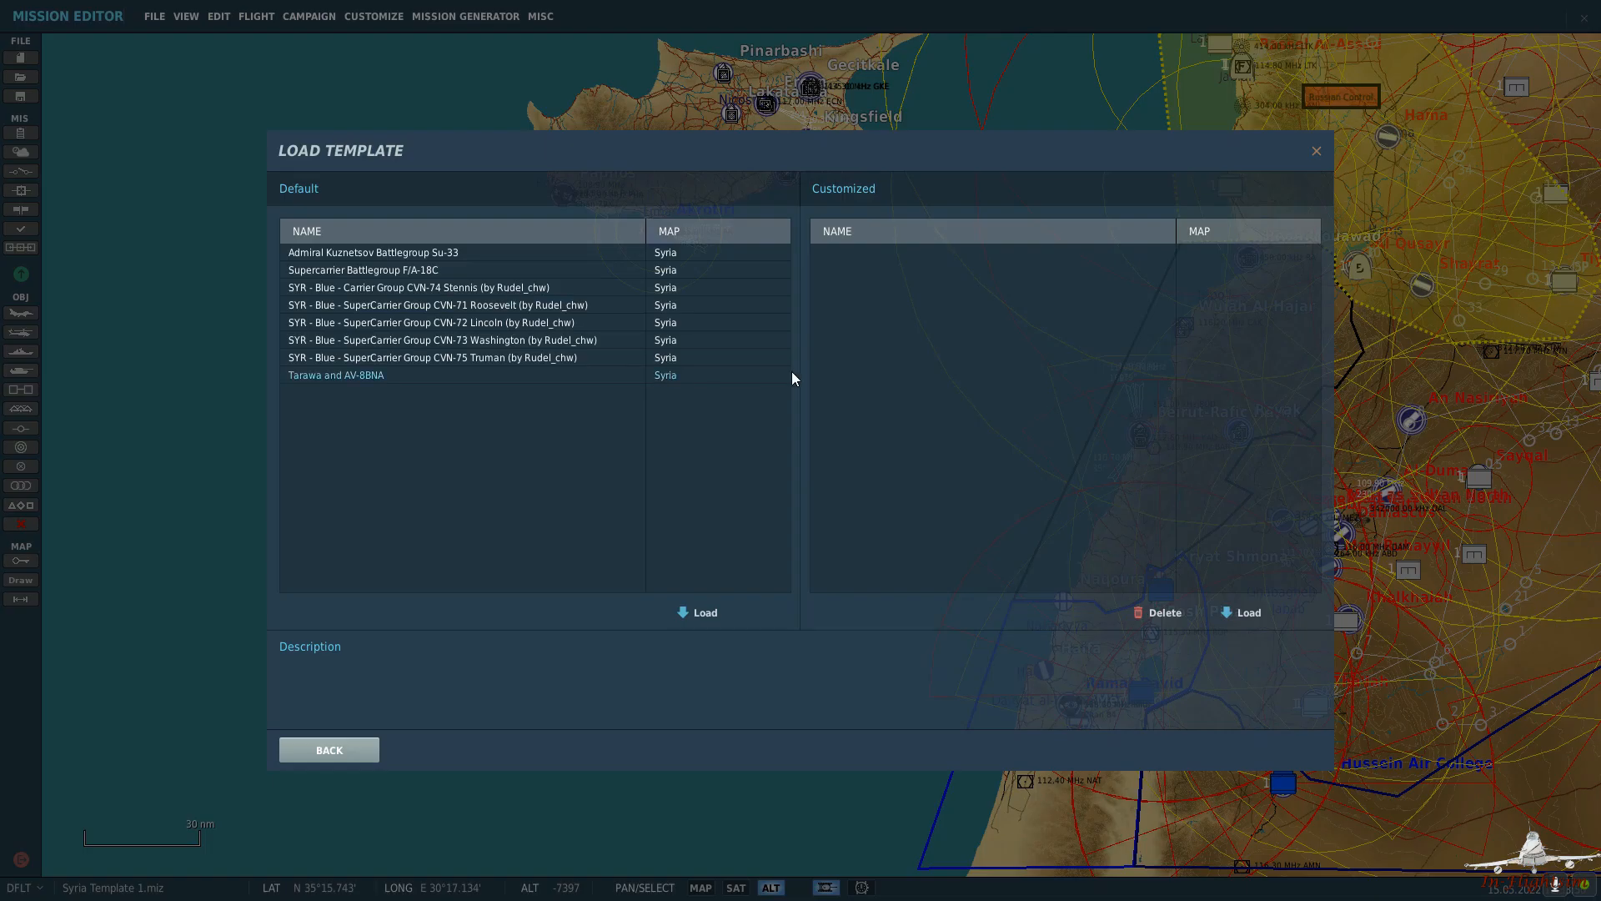
pyautogui.click(602, 322)
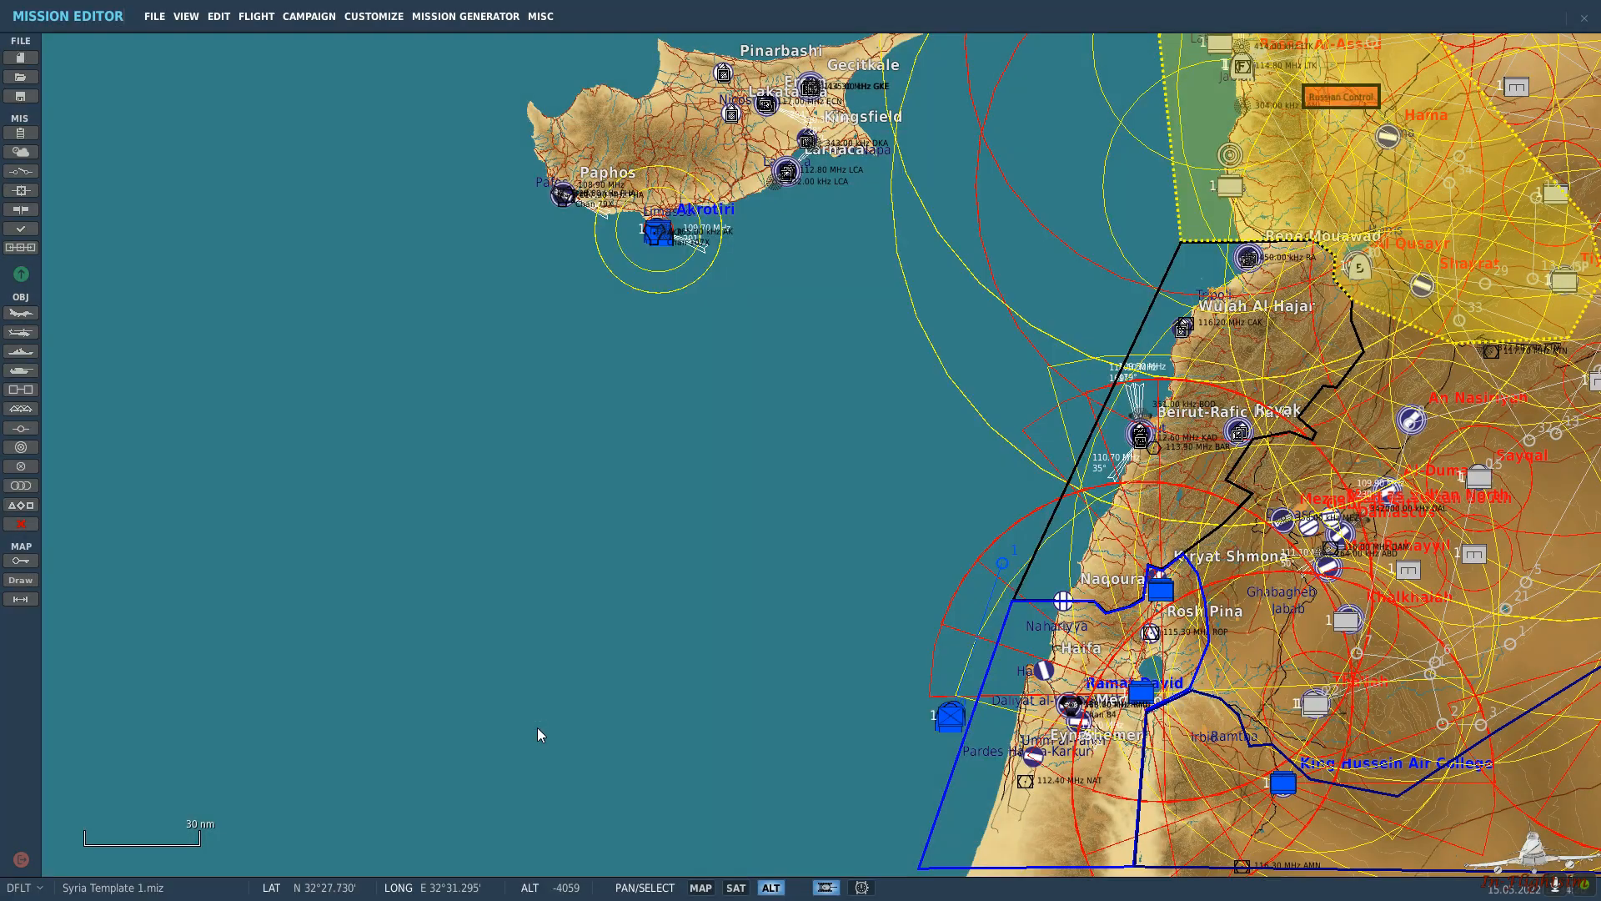
# Delete the two foremost deck crew, including the Carrier Shooter, in front of the forward fighter on the Lincoln's deck.
pyautogui.scroll(5, 959, 727)
pyautogui.scroll(8, 954, 731)
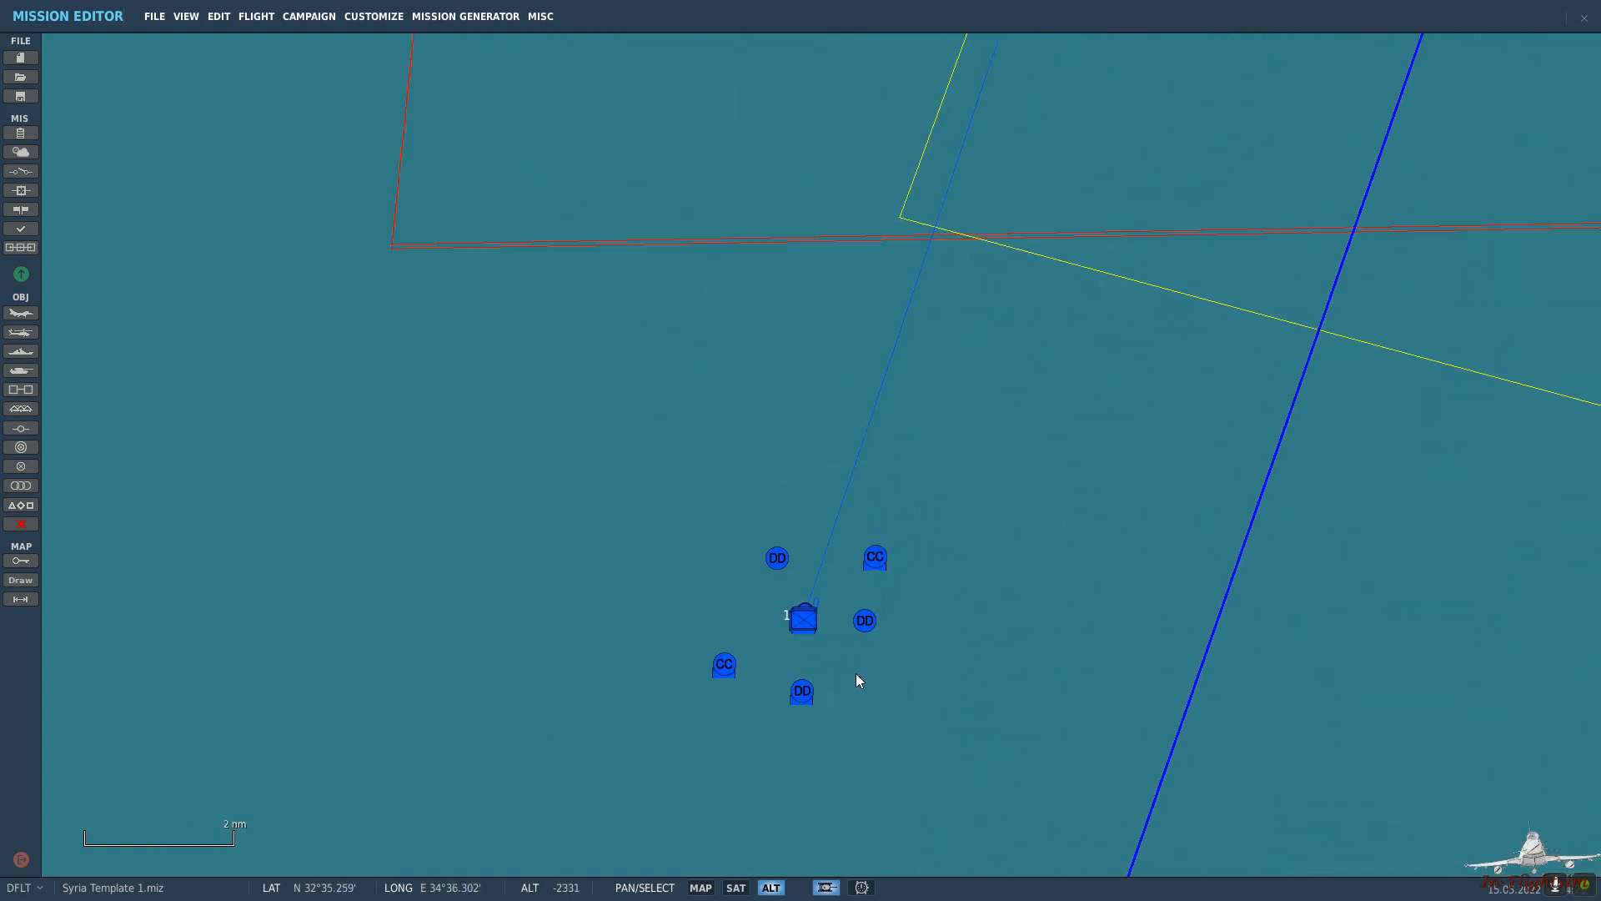
pyautogui.scroll(6, 777, 659)
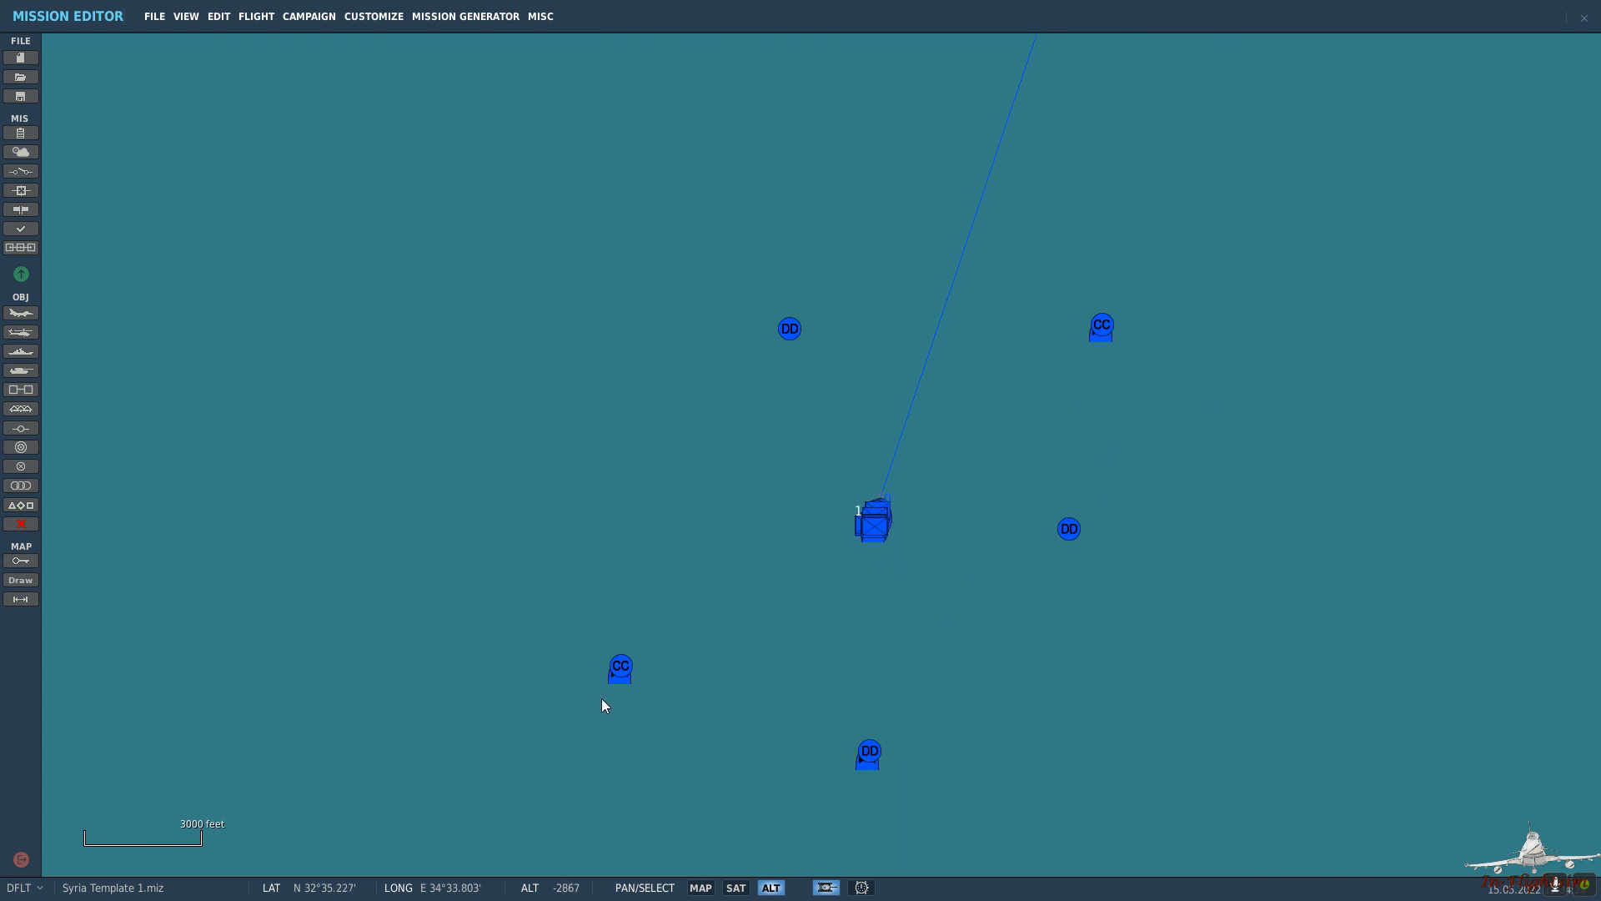
pyautogui.scroll(8, 1457, 157)
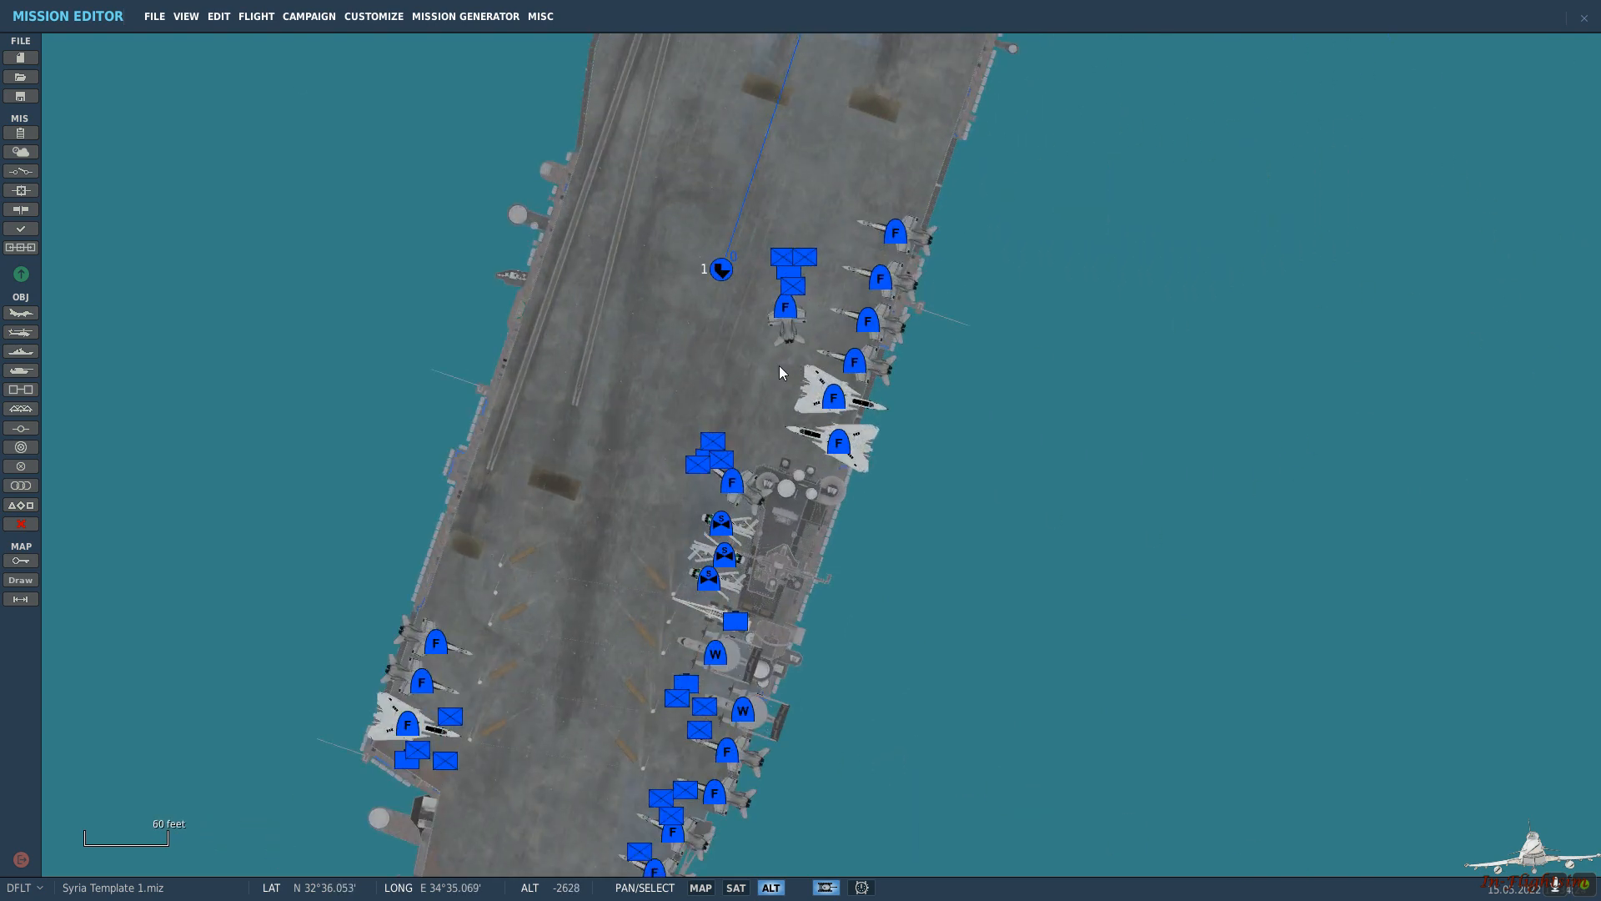
pyautogui.click(782, 258)
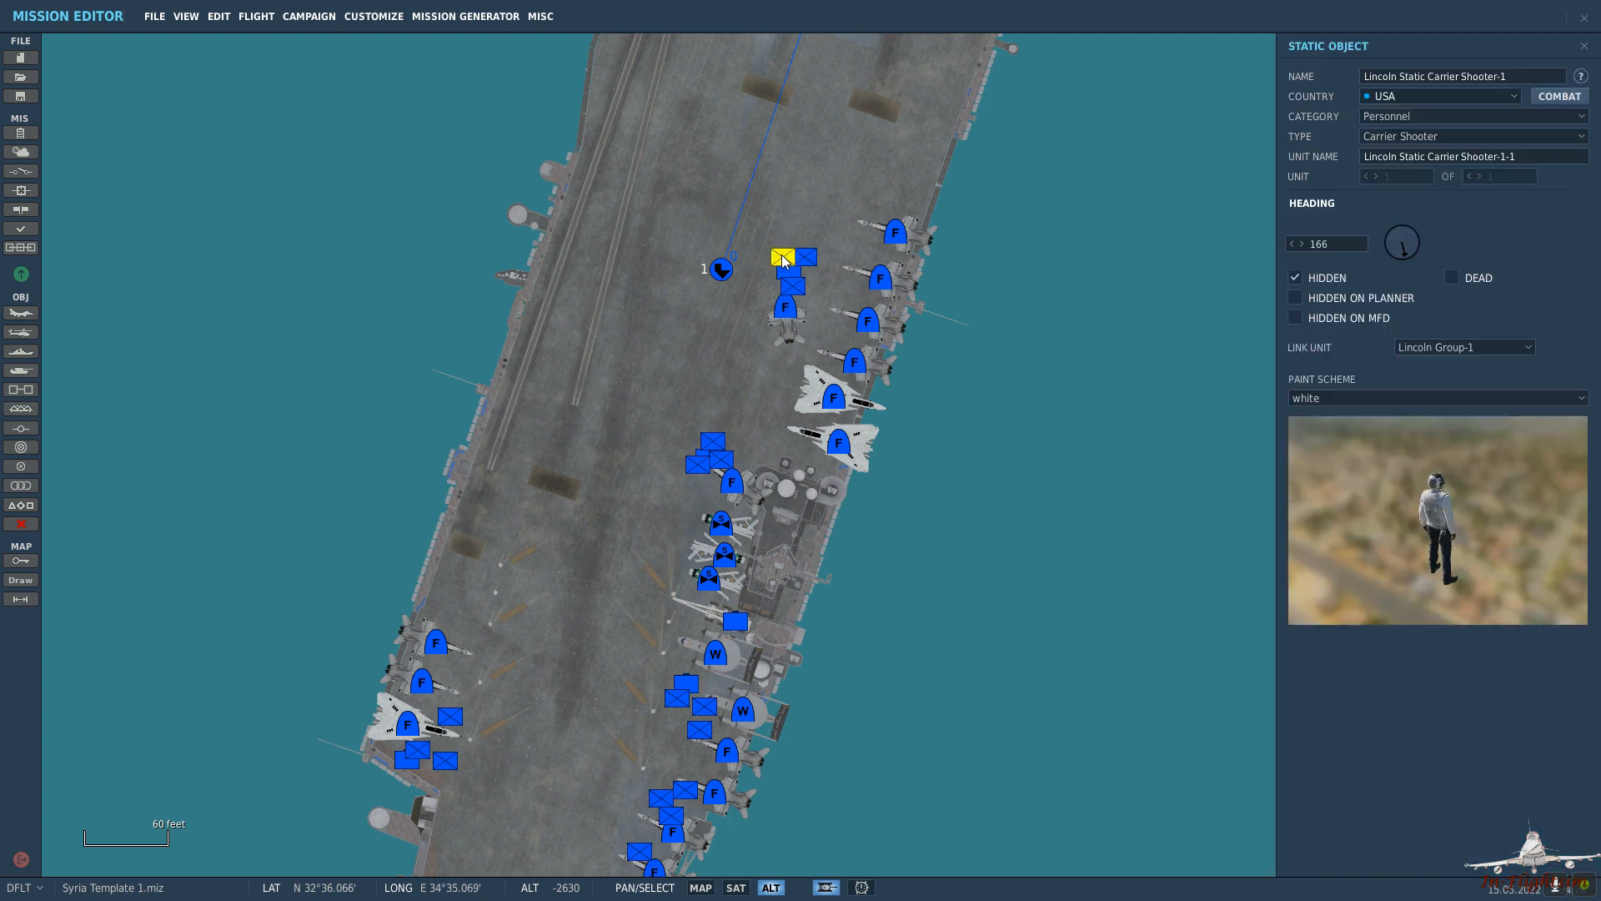
pyautogui.click(788, 260)
pyautogui.click(804, 257)
pyautogui.click(798, 276)
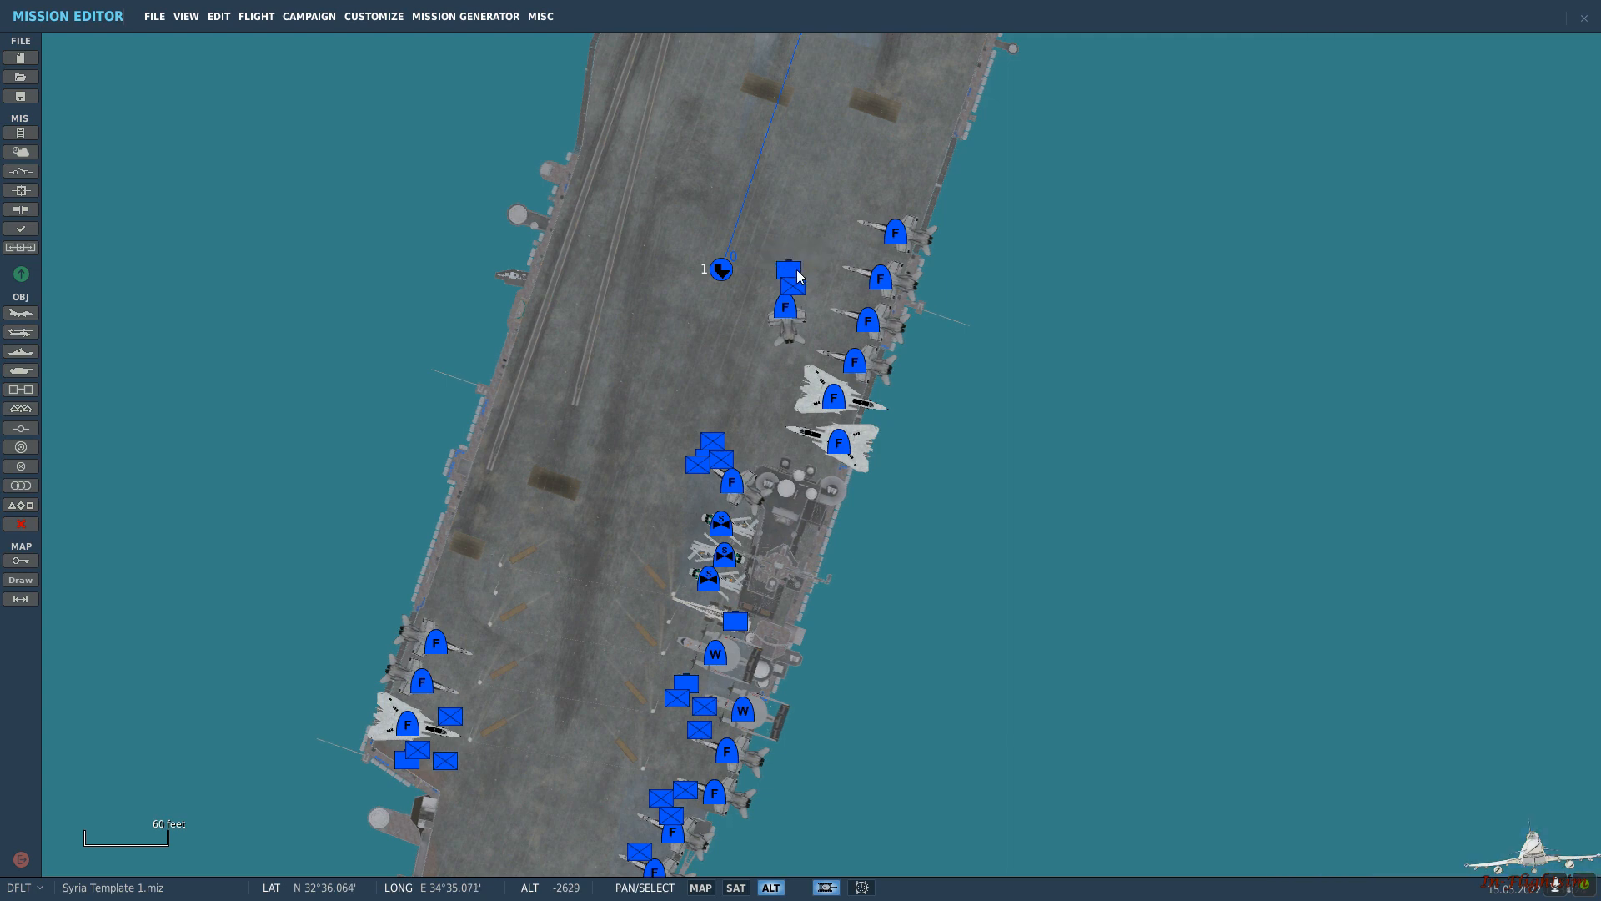
# Delete the other two static objects ahead of the Lincoln's forward centre-deck fighter, along with the fighter itself.
pyautogui.click(788, 269)
pyautogui.press('Delete')
pyautogui.click(793, 283)
pyautogui.press('Delete')
pyautogui.click(788, 308)
pyautogui.press('Delete')
# Delete the Carrier Technician, the two other crew beside it and the adjacent fighter just forward of the parked helicopters.
pyautogui.click(714, 445)
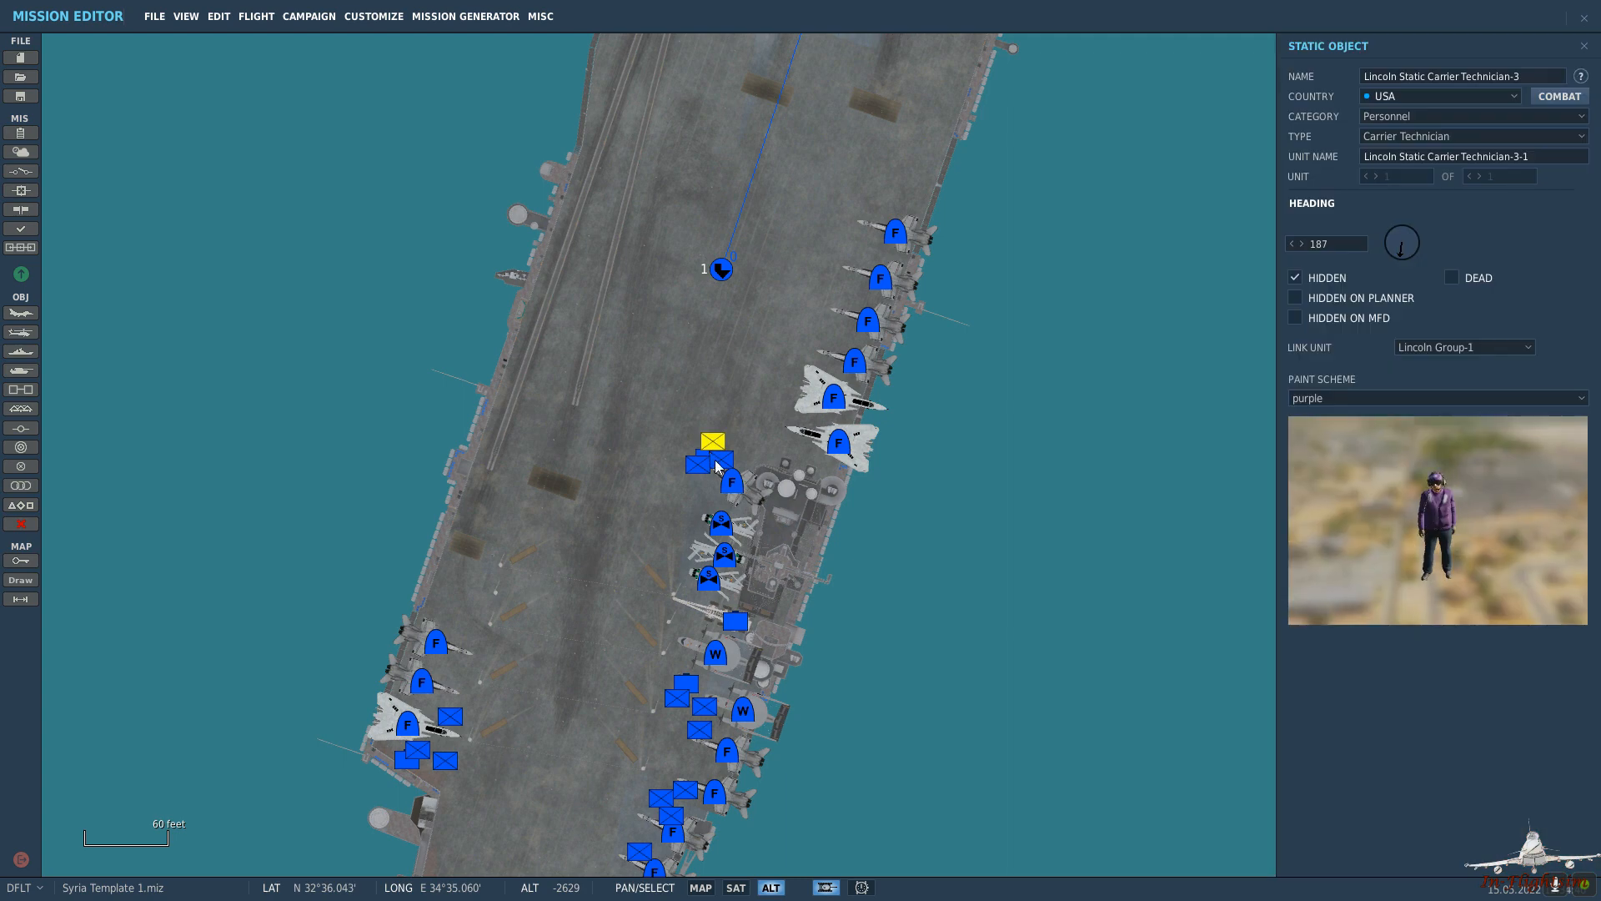
pyautogui.click(716, 456)
pyautogui.click(714, 461)
pyautogui.click(713, 465)
pyautogui.click(713, 467)
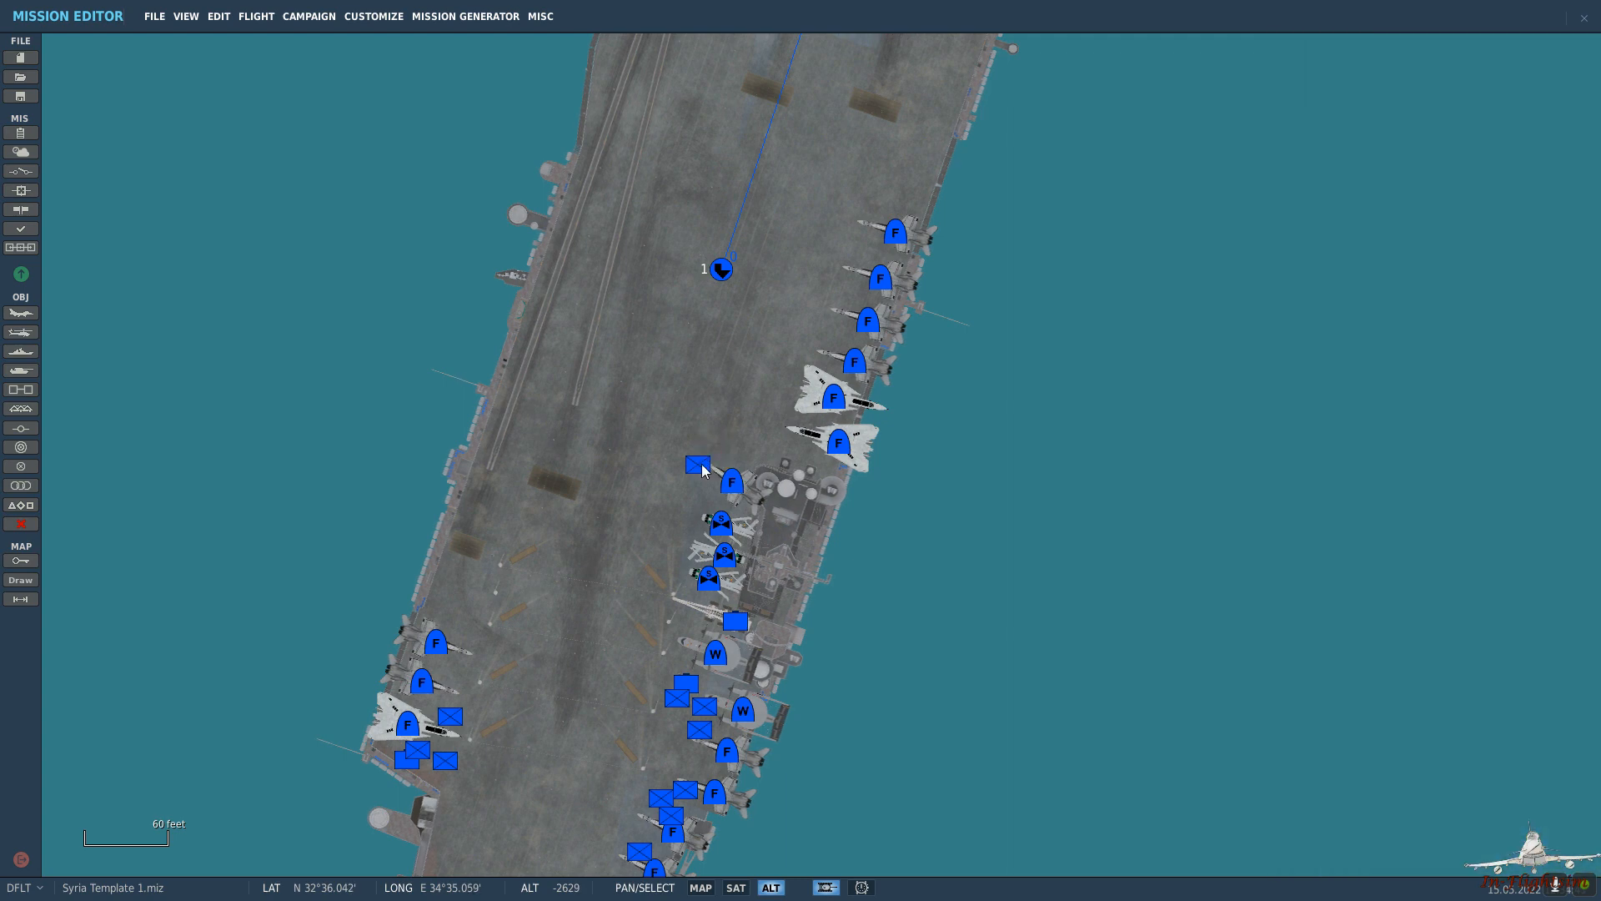
pyautogui.click(708, 467)
pyautogui.click(708, 468)
pyautogui.click(731, 488)
pyautogui.click(899, 624)
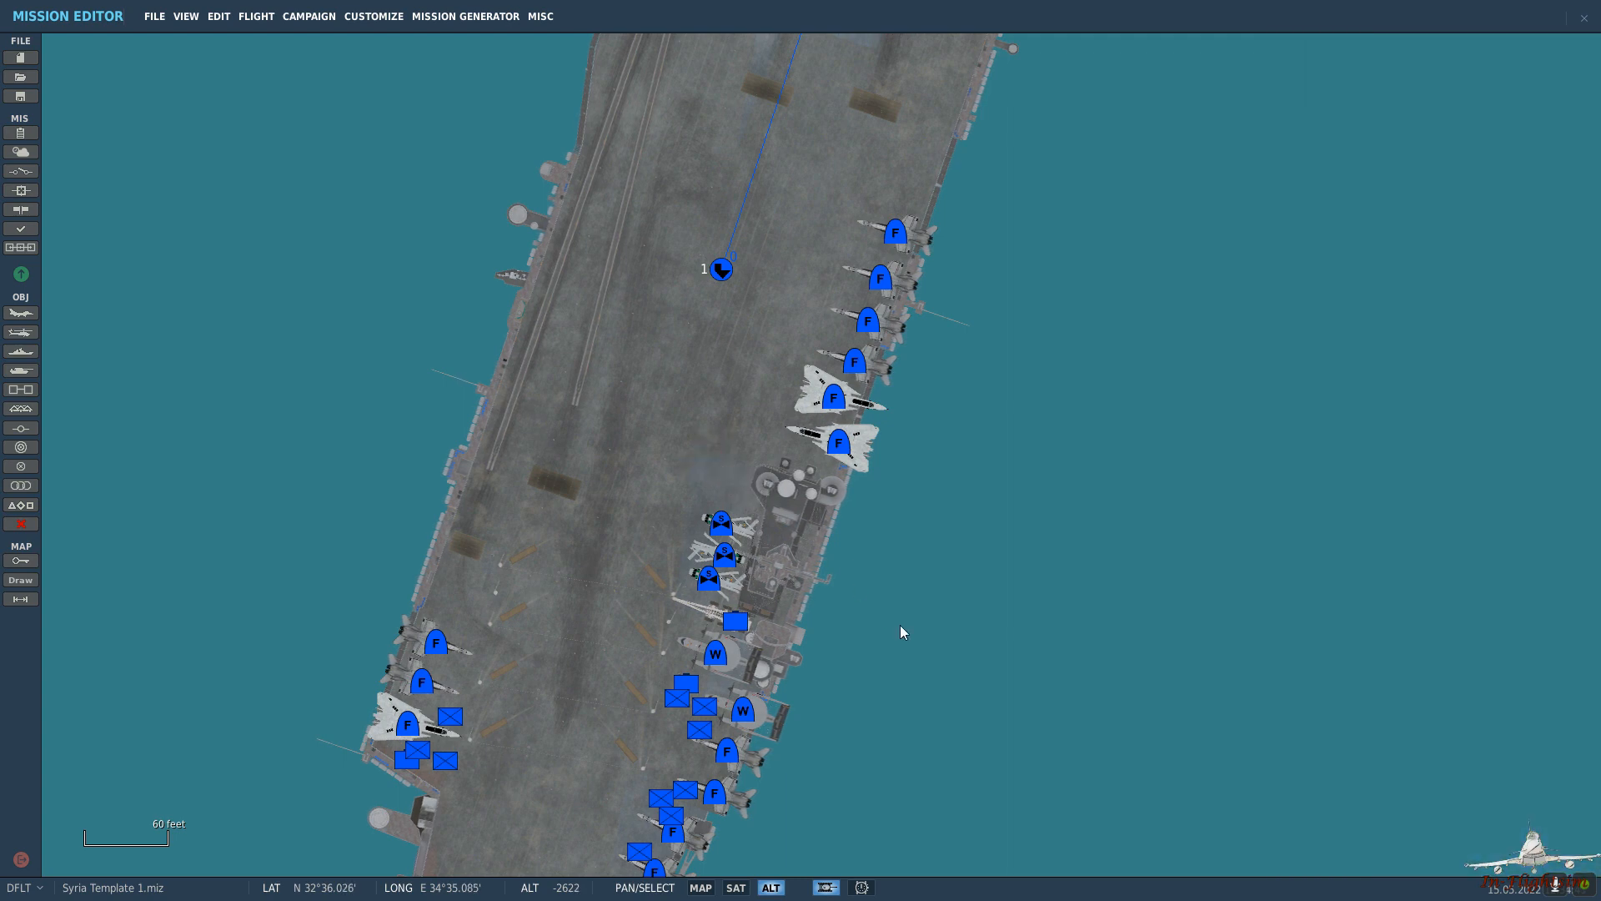
# Examine the parked aircraft, vehicles and crew around the carrier's island and aft deck.
pyautogui.moveTo(899, 624); pyautogui.dragTo(913, 478)
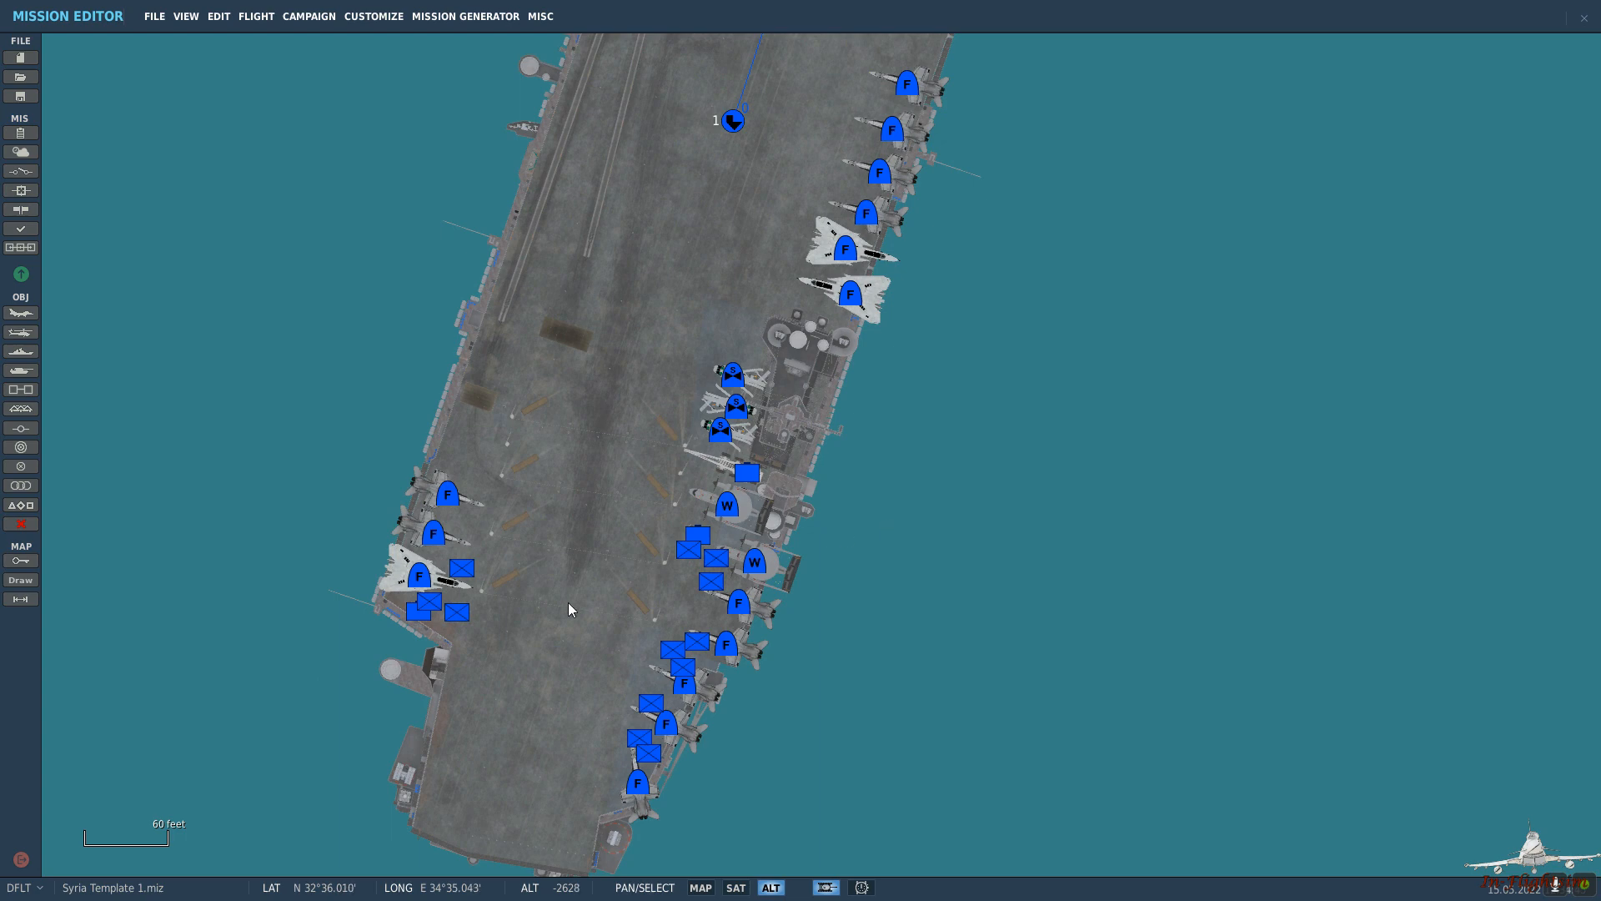
pyautogui.scroll(1, 625, 697)
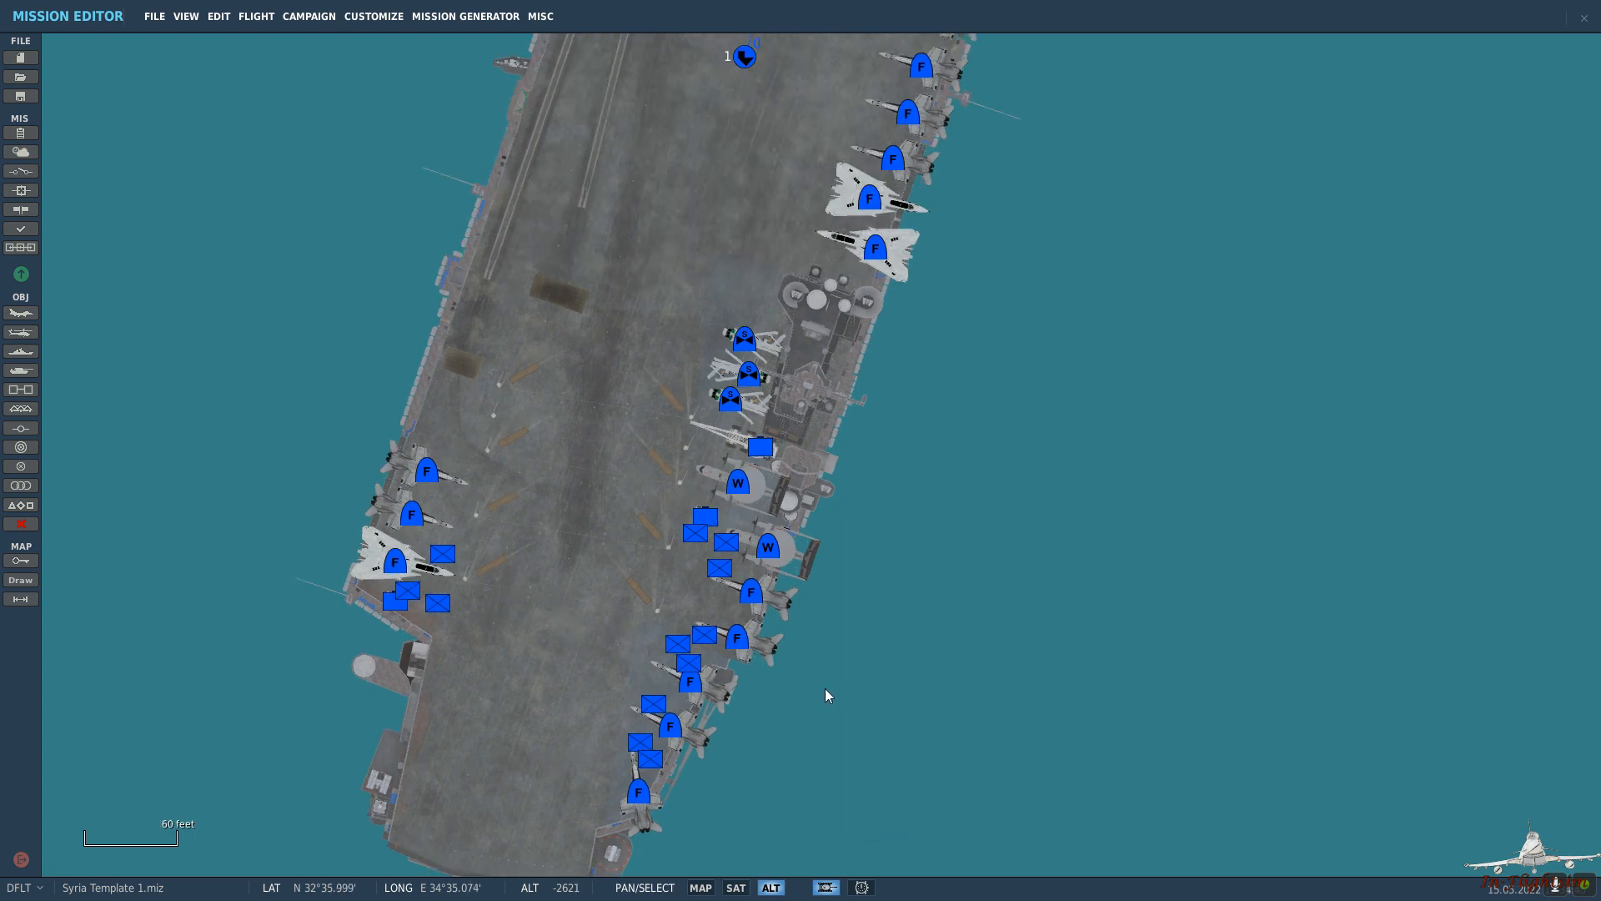
pyautogui.scroll(2, 824, 688)
pyautogui.scroll(-2, 814, 644)
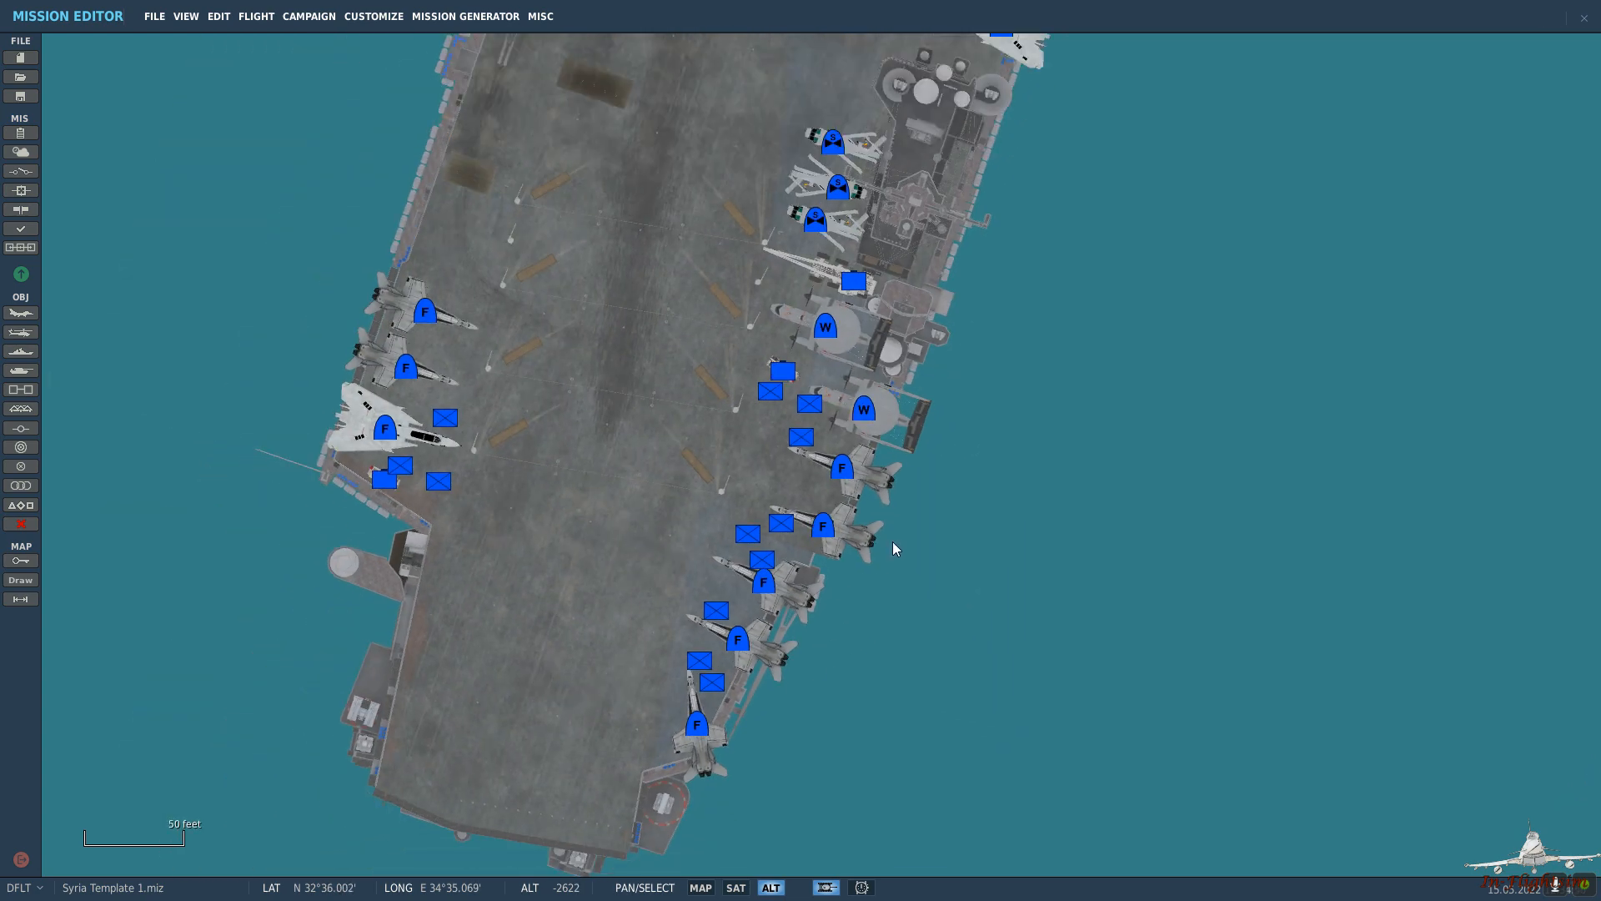
pyautogui.press('Up')
pyautogui.press('Right')
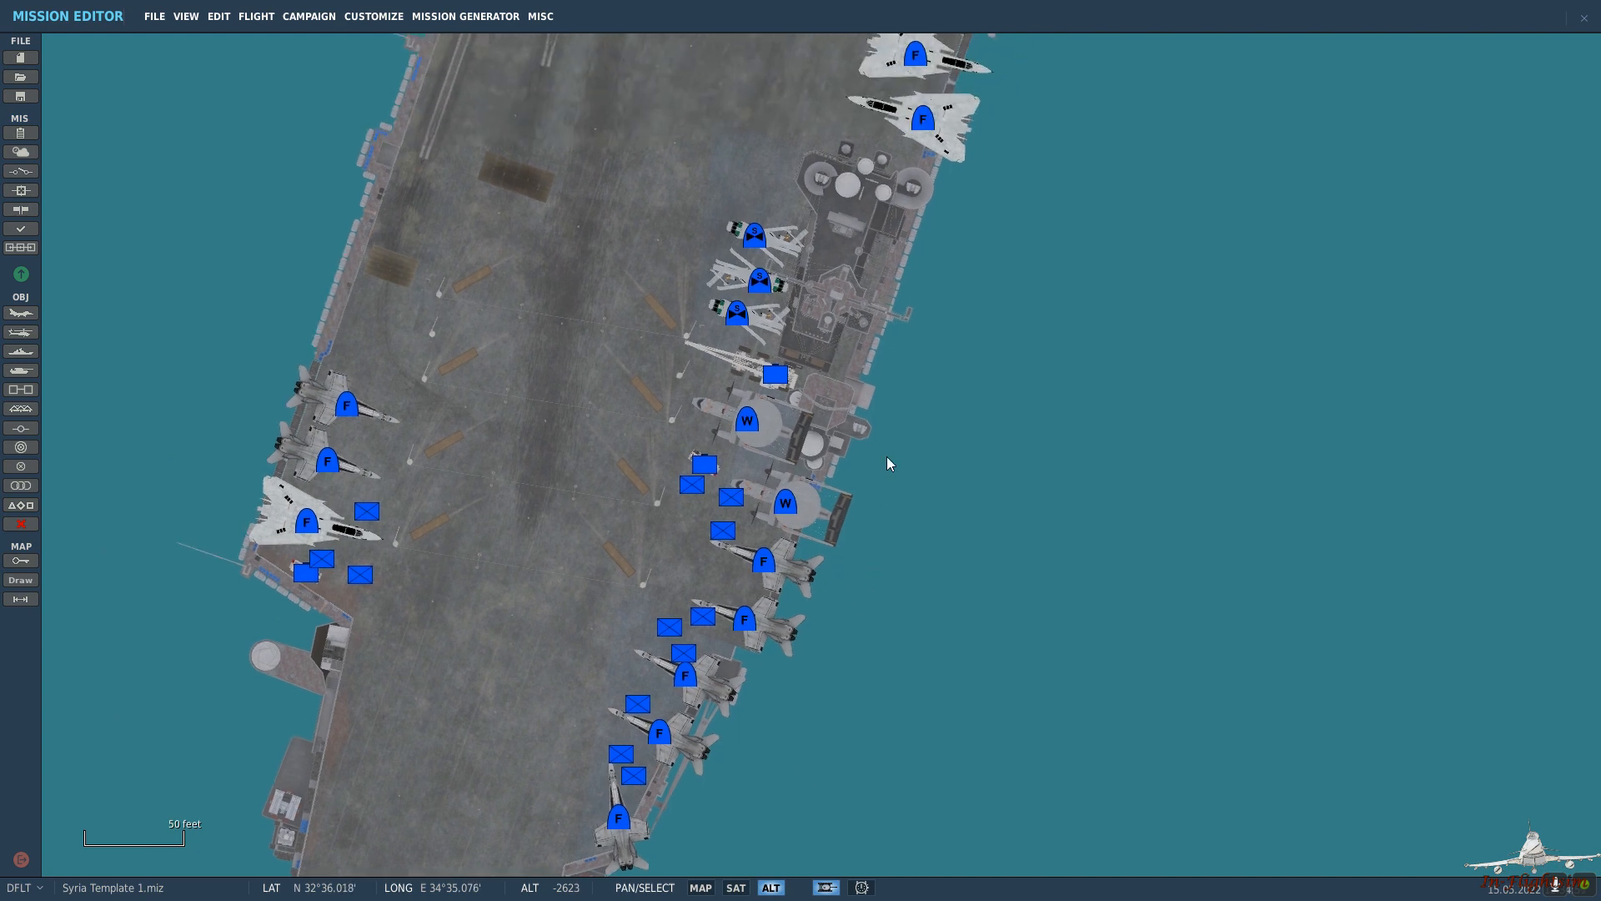
pyautogui.moveTo(952, 405); pyautogui.dragTo(943, 518)
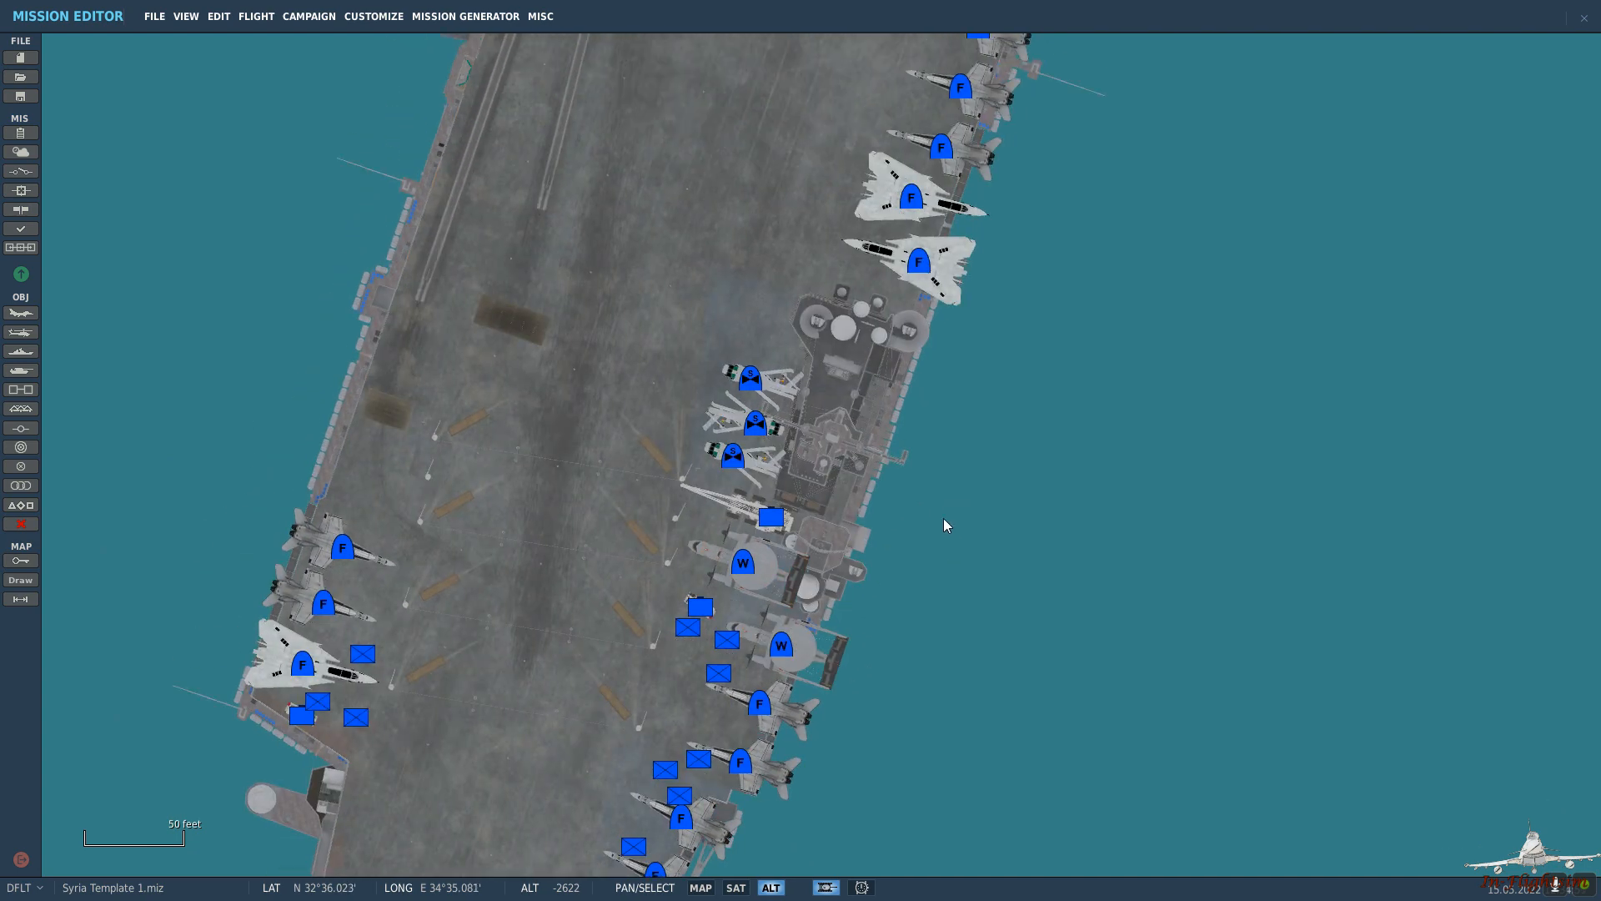
pyautogui.scroll(-2, 943, 511)
pyautogui.press('Up')
pyautogui.press('Right')
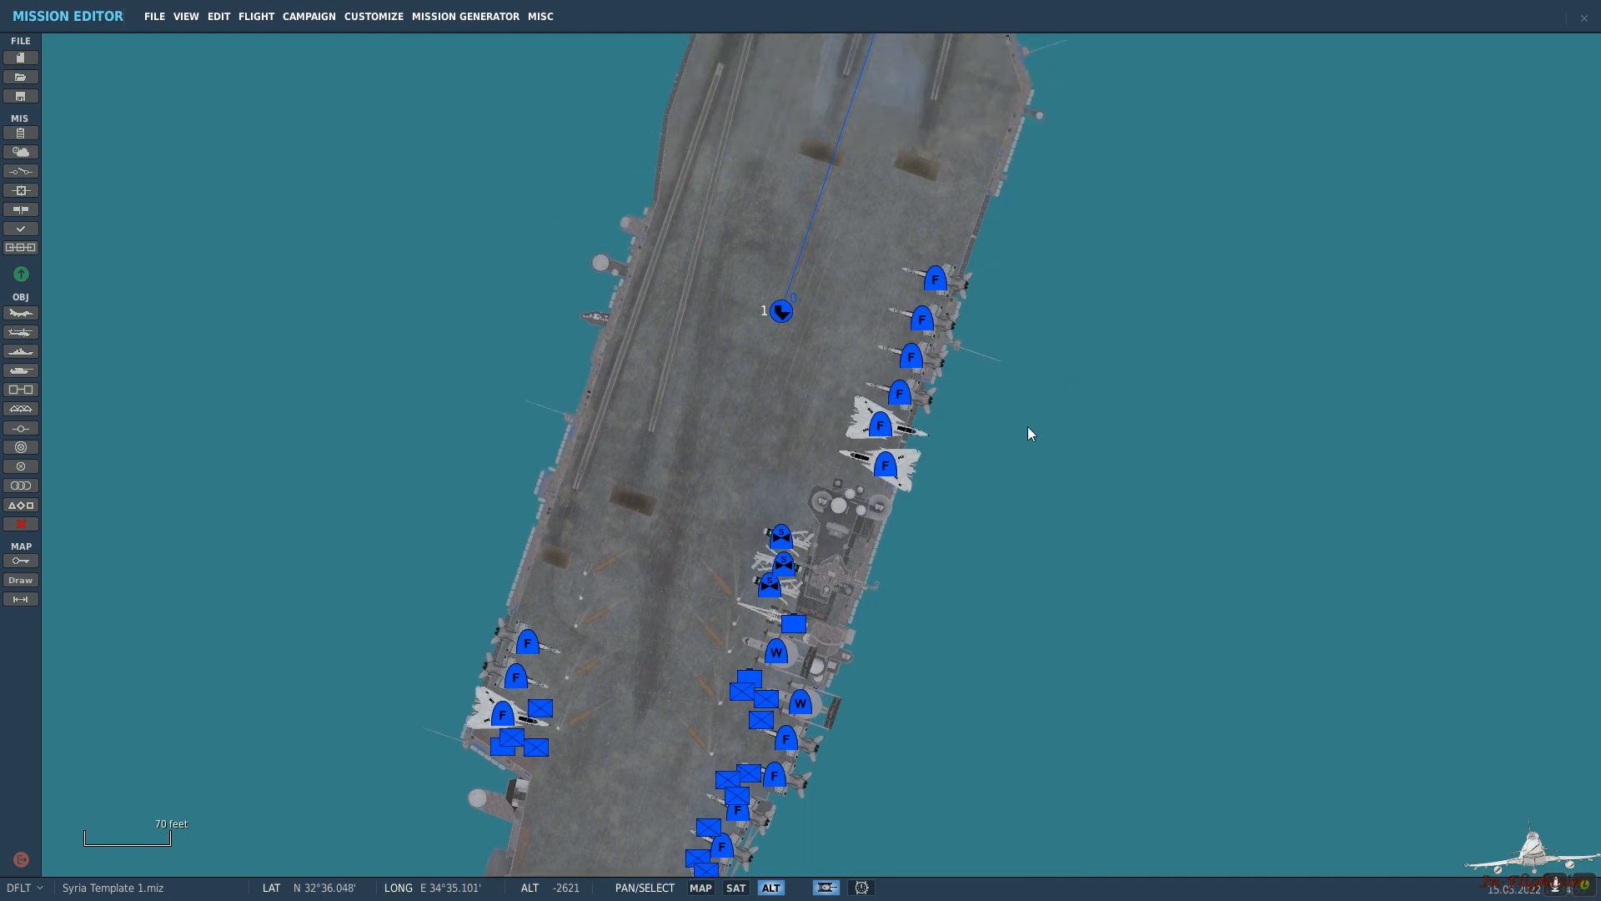
# Delete the two foremost F/A-18Cs from the row along the carrier's starboard edge.
pyautogui.click(922, 320)
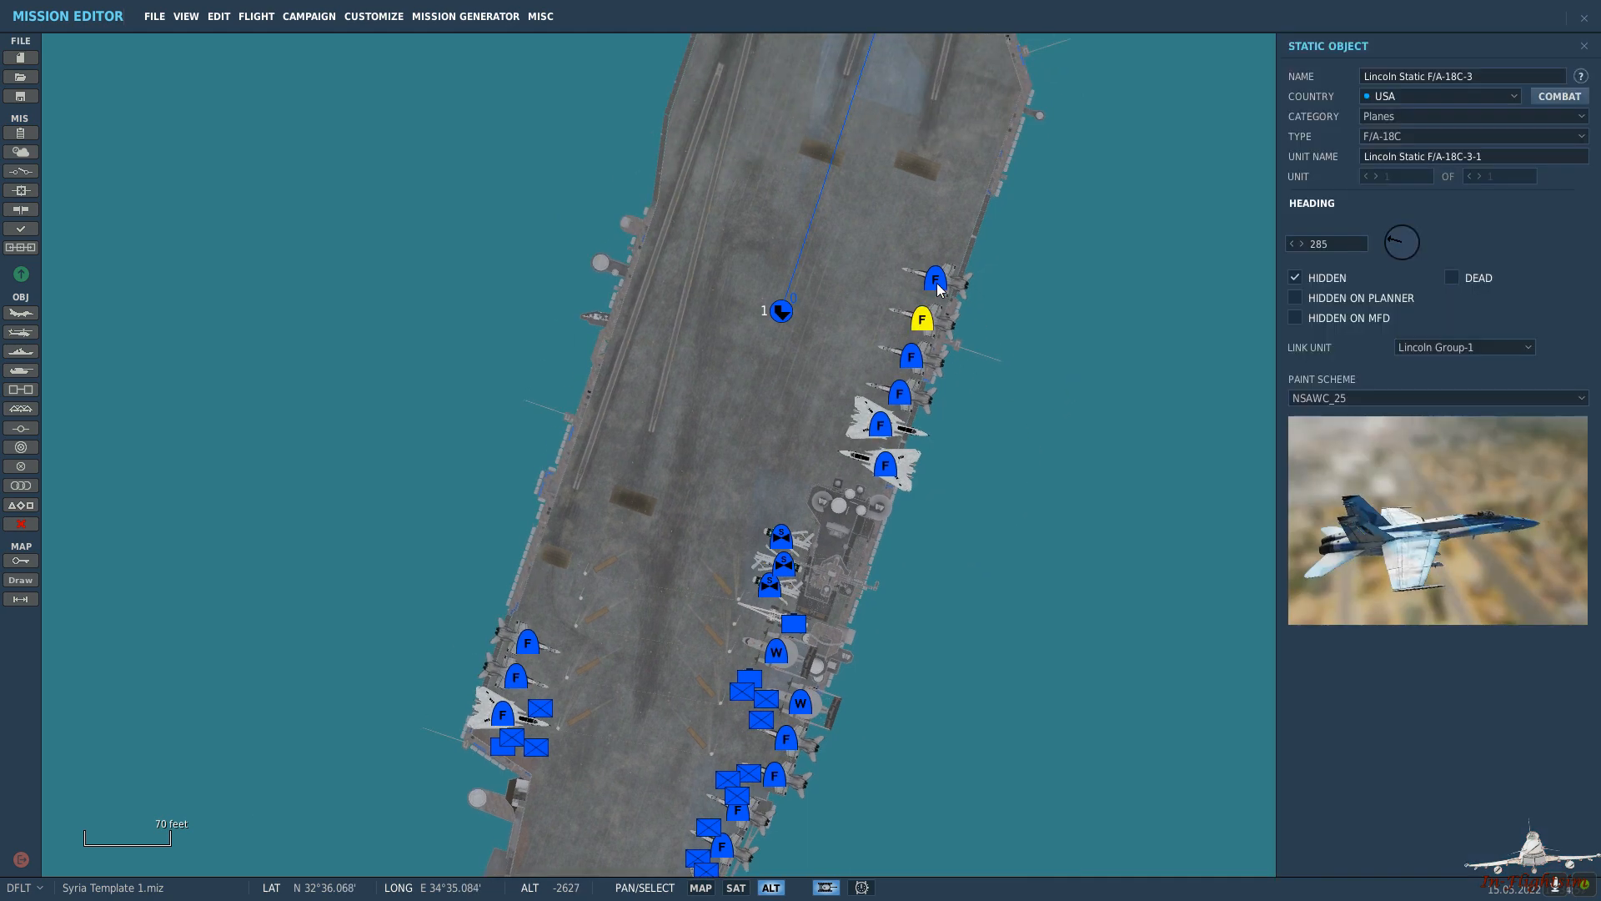
pyautogui.press('Delete')
pyautogui.press('Delete')
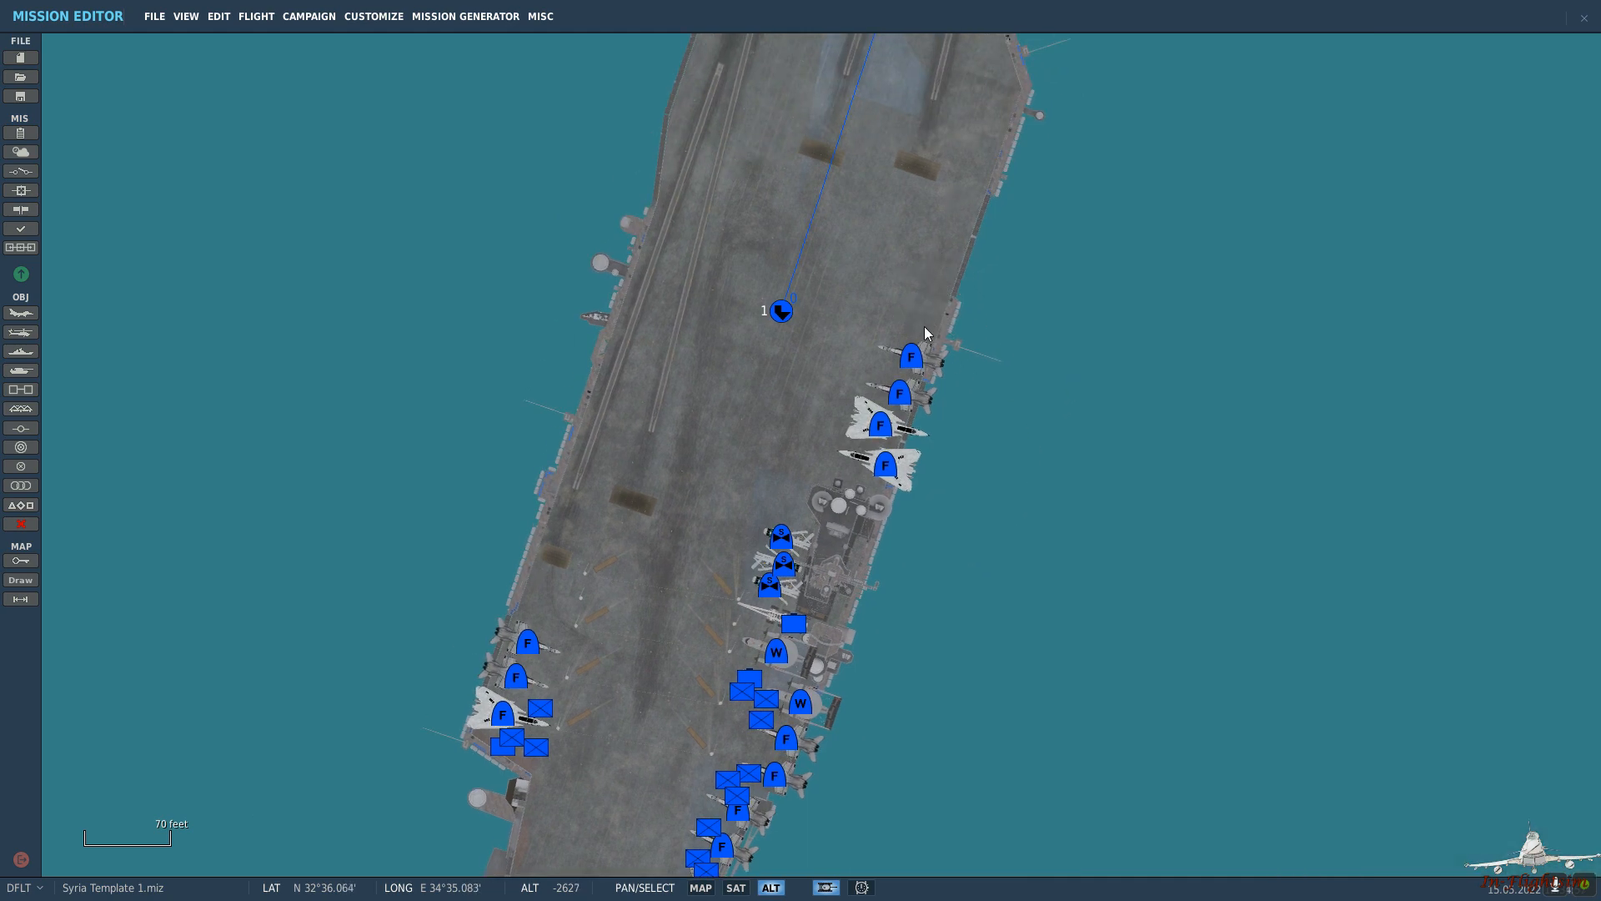
# Delete the forward E-2D parked just behind the carrier's island.
pyautogui.moveTo(1008, 591); pyautogui.dragTo(1052, 398)
pyautogui.scroll(2, 815, 561)
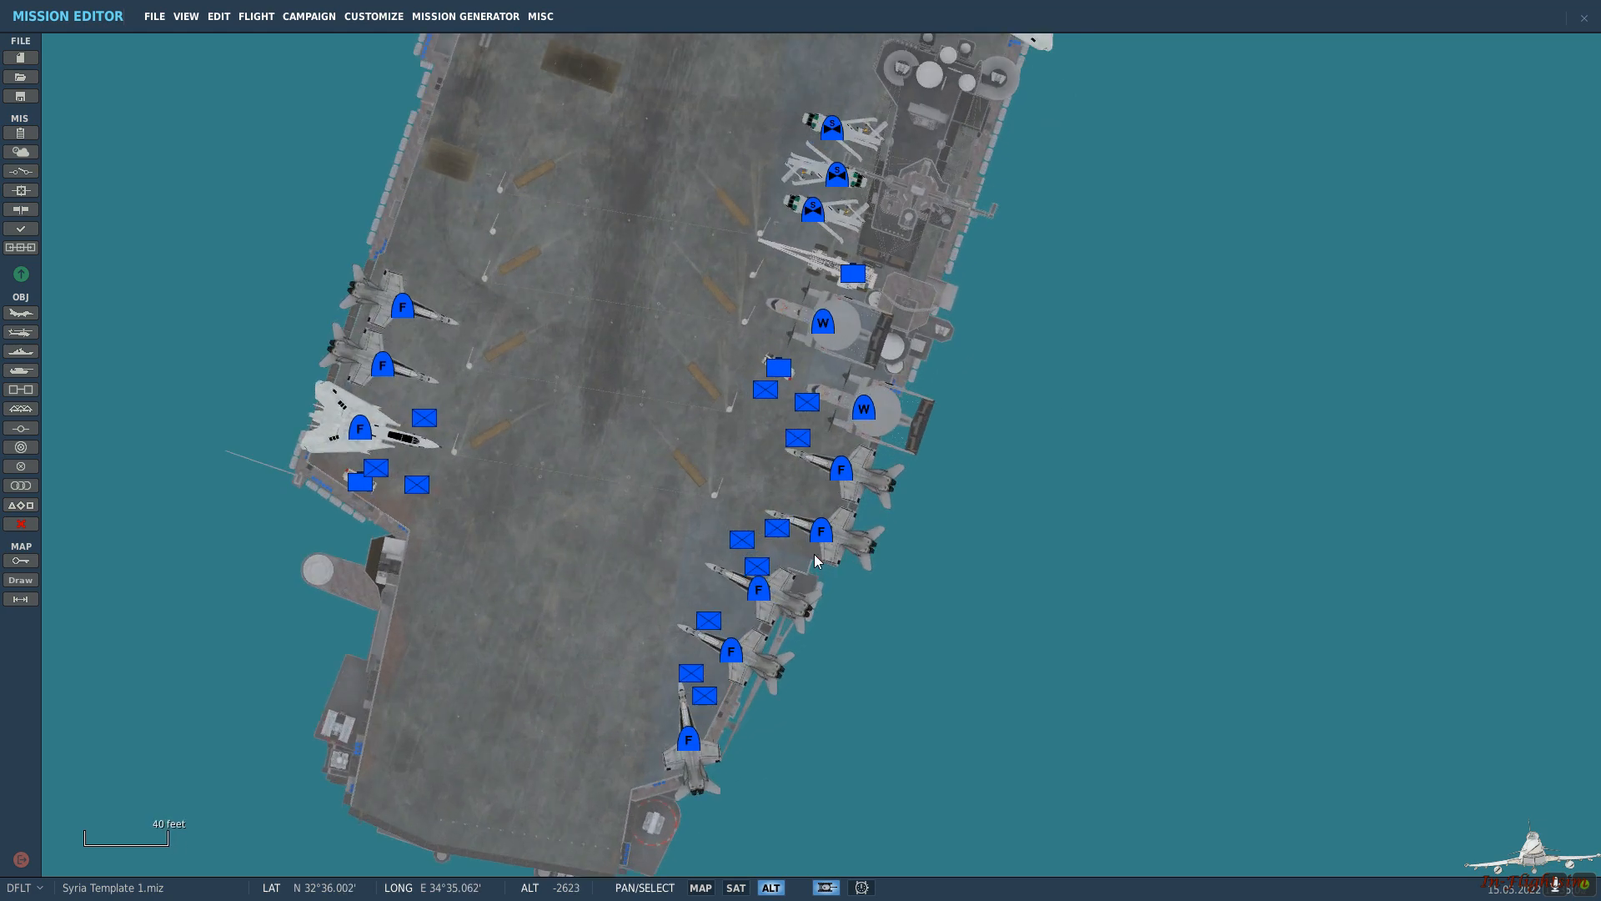
pyautogui.scroll(1, 815, 560)
pyautogui.scroll(-2, 814, 560)
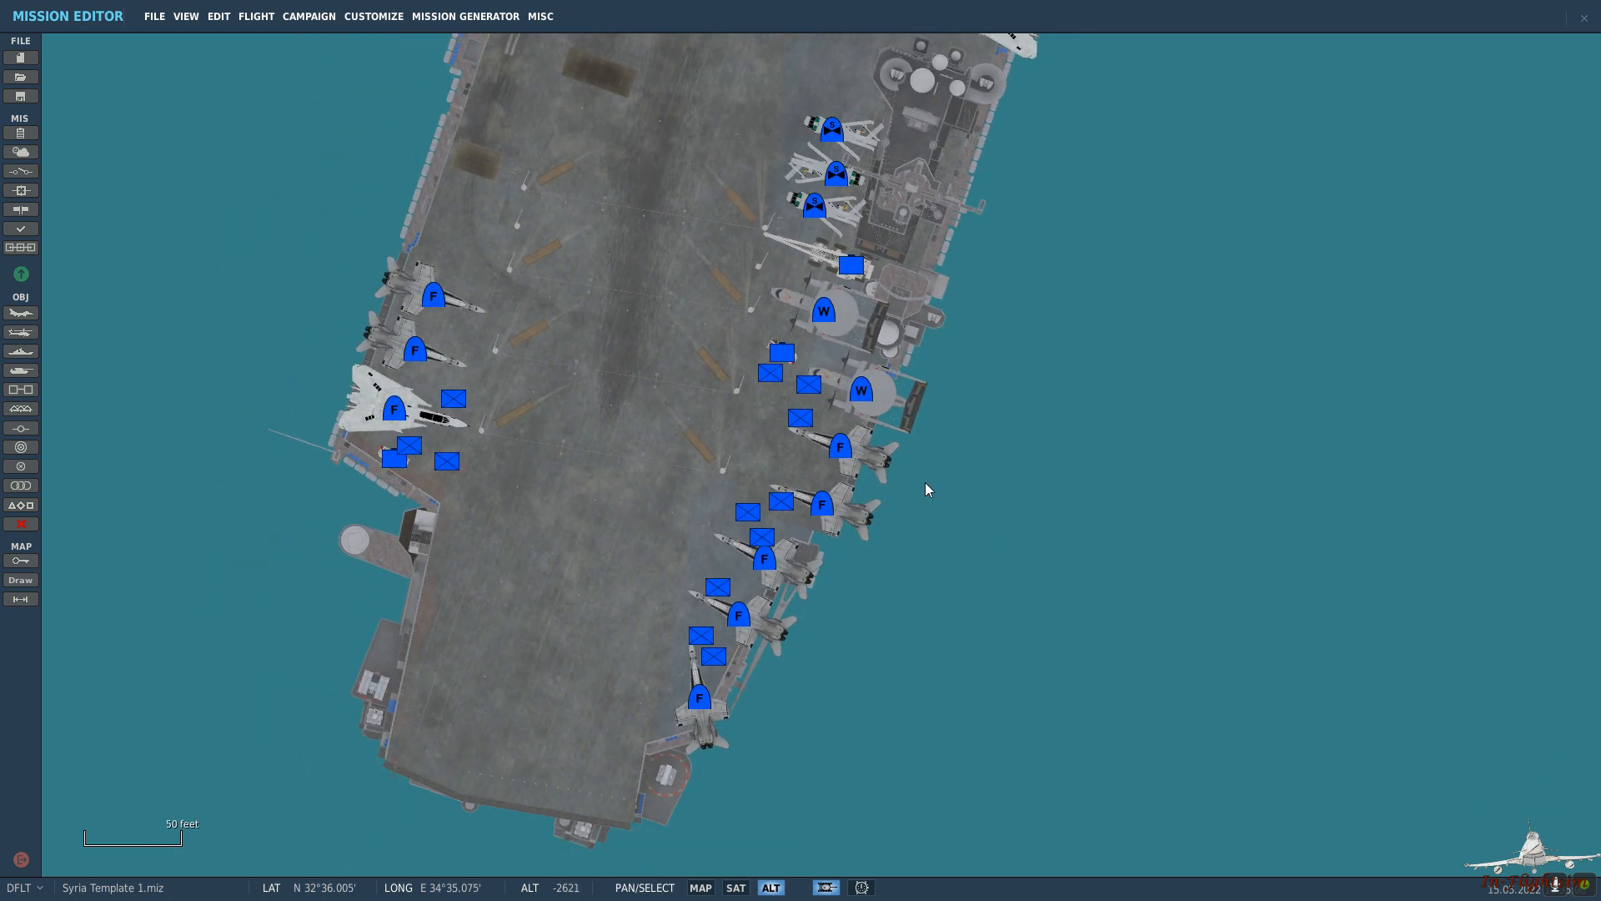
pyautogui.click(821, 311)
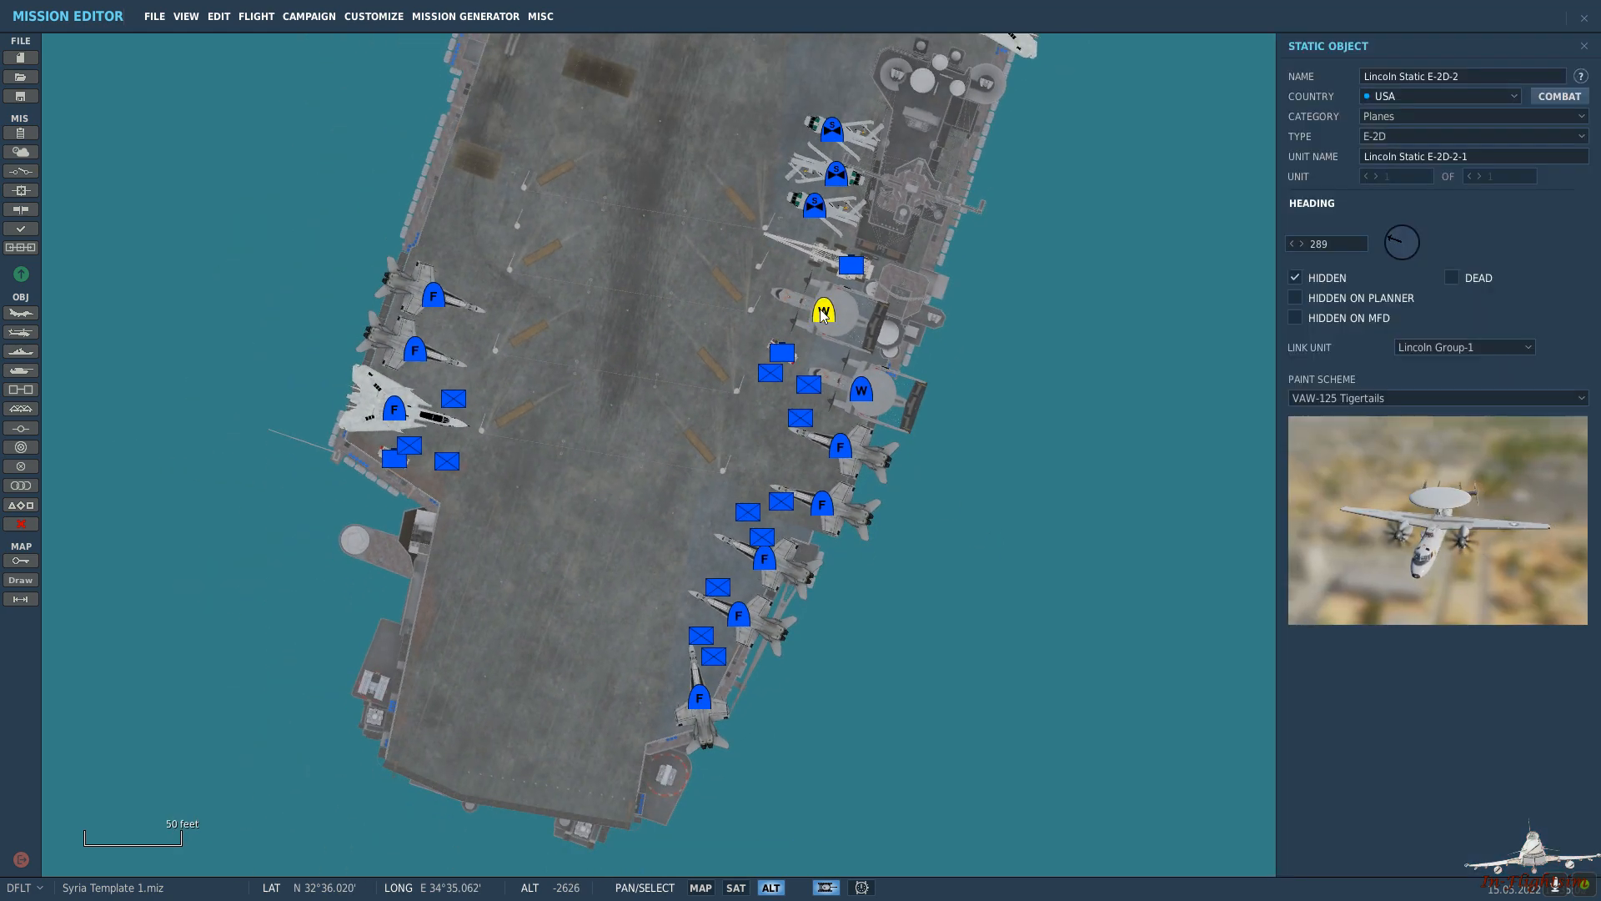
pyautogui.press('Delete')
# Delete the AS32-P25 fire truck, the crew member next to it and the crane vehicle behind the helicopters.
pyautogui.click(772, 352)
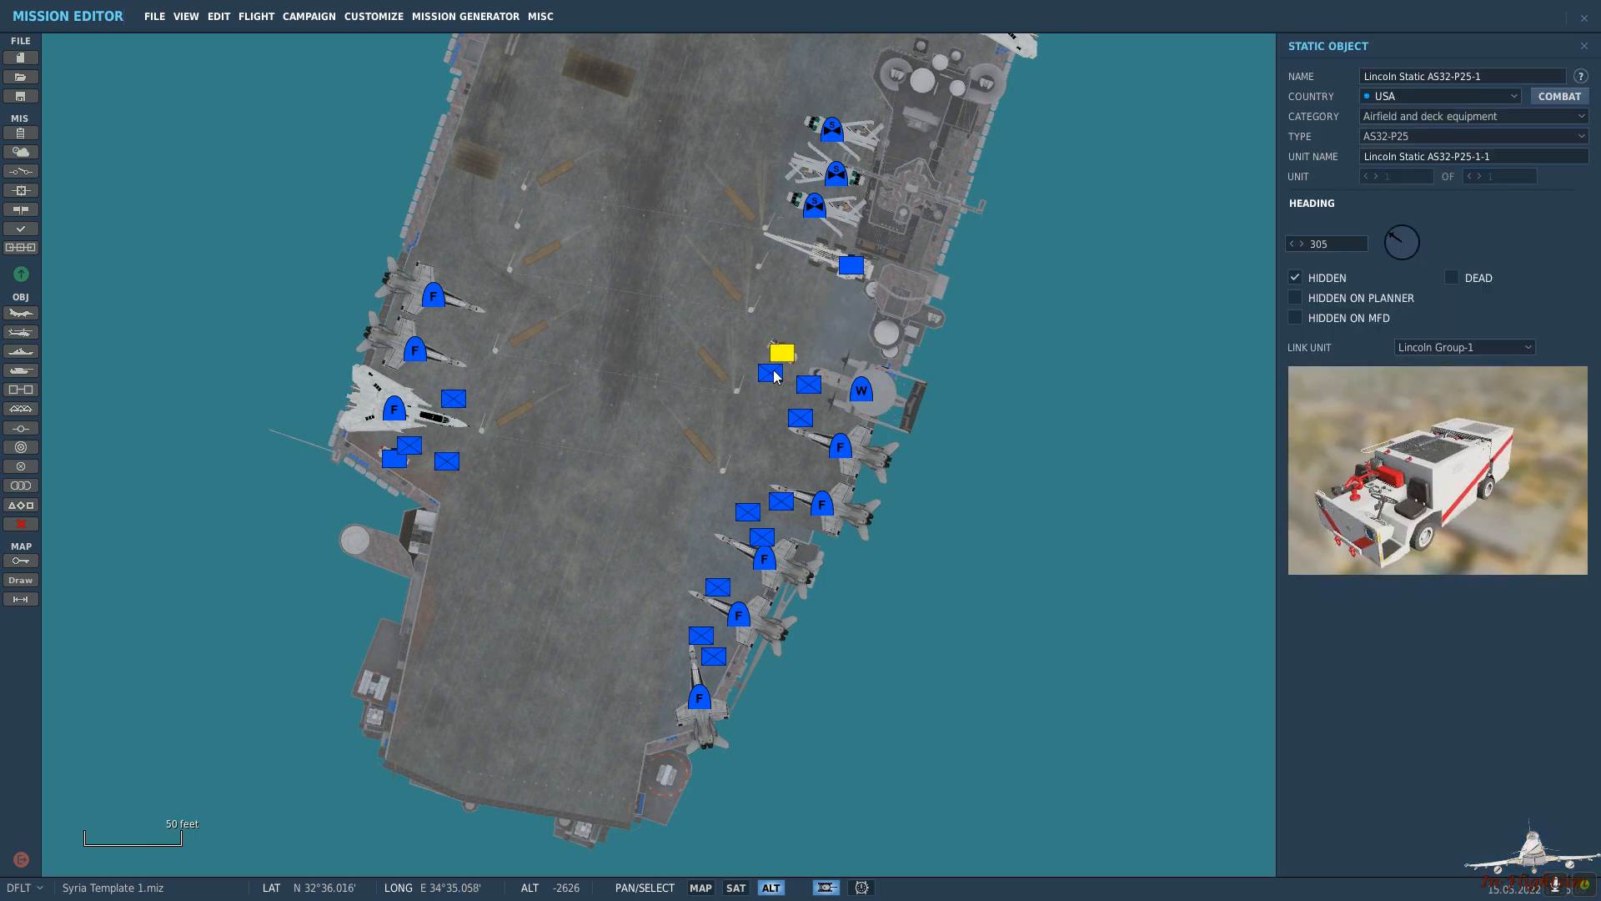
pyautogui.press('Delete')
pyautogui.click(770, 372)
pyautogui.press('Delete')
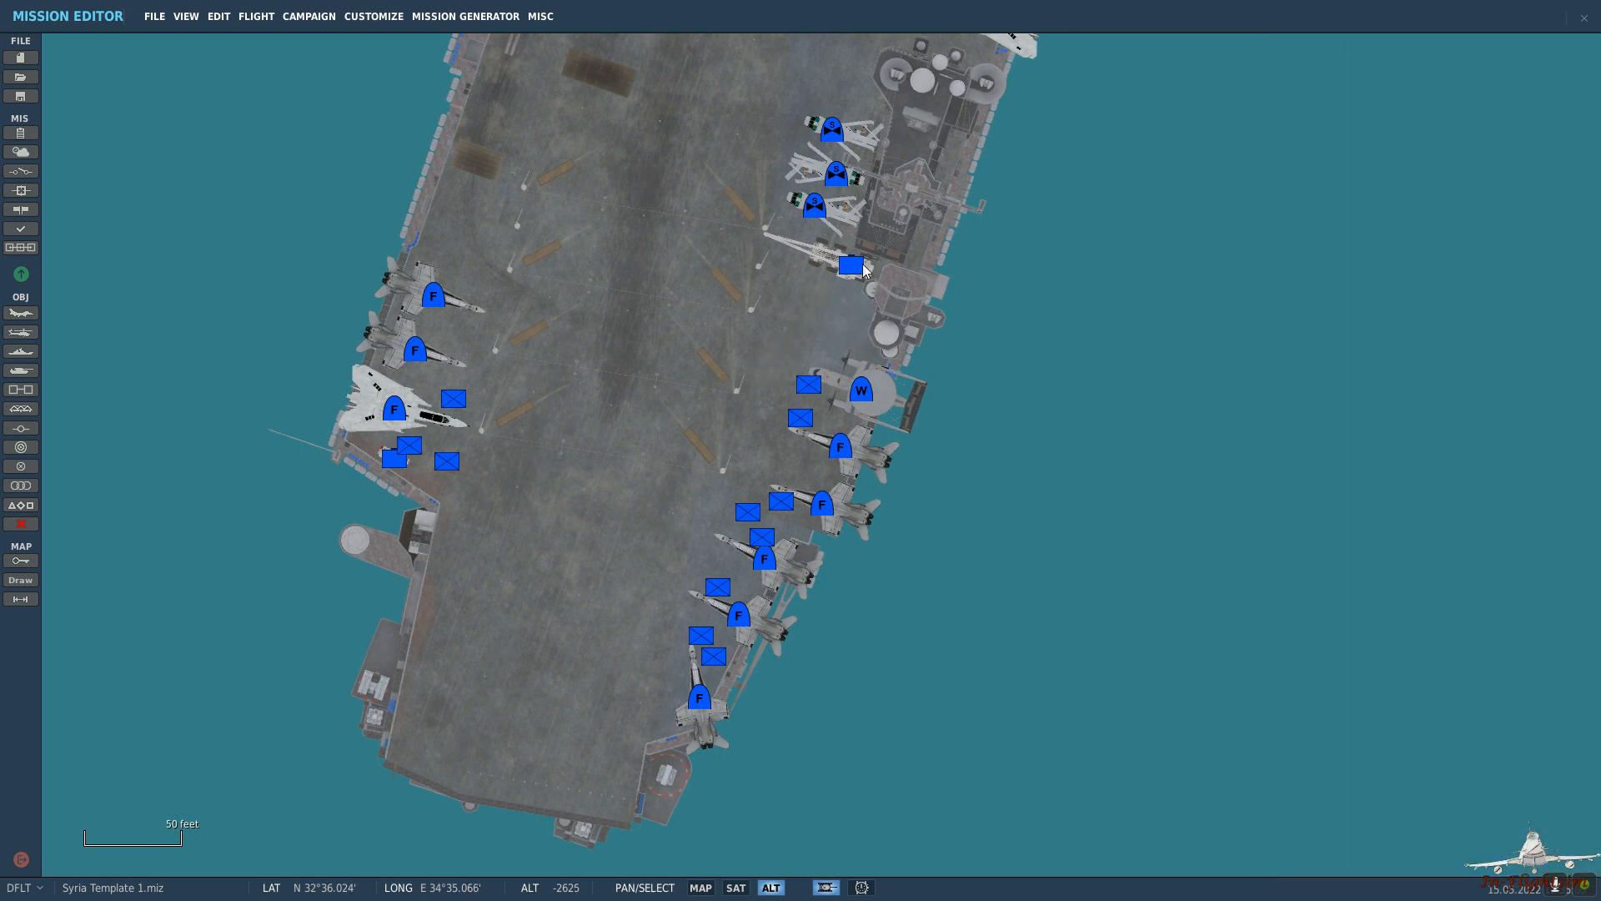
pyautogui.click(850, 266)
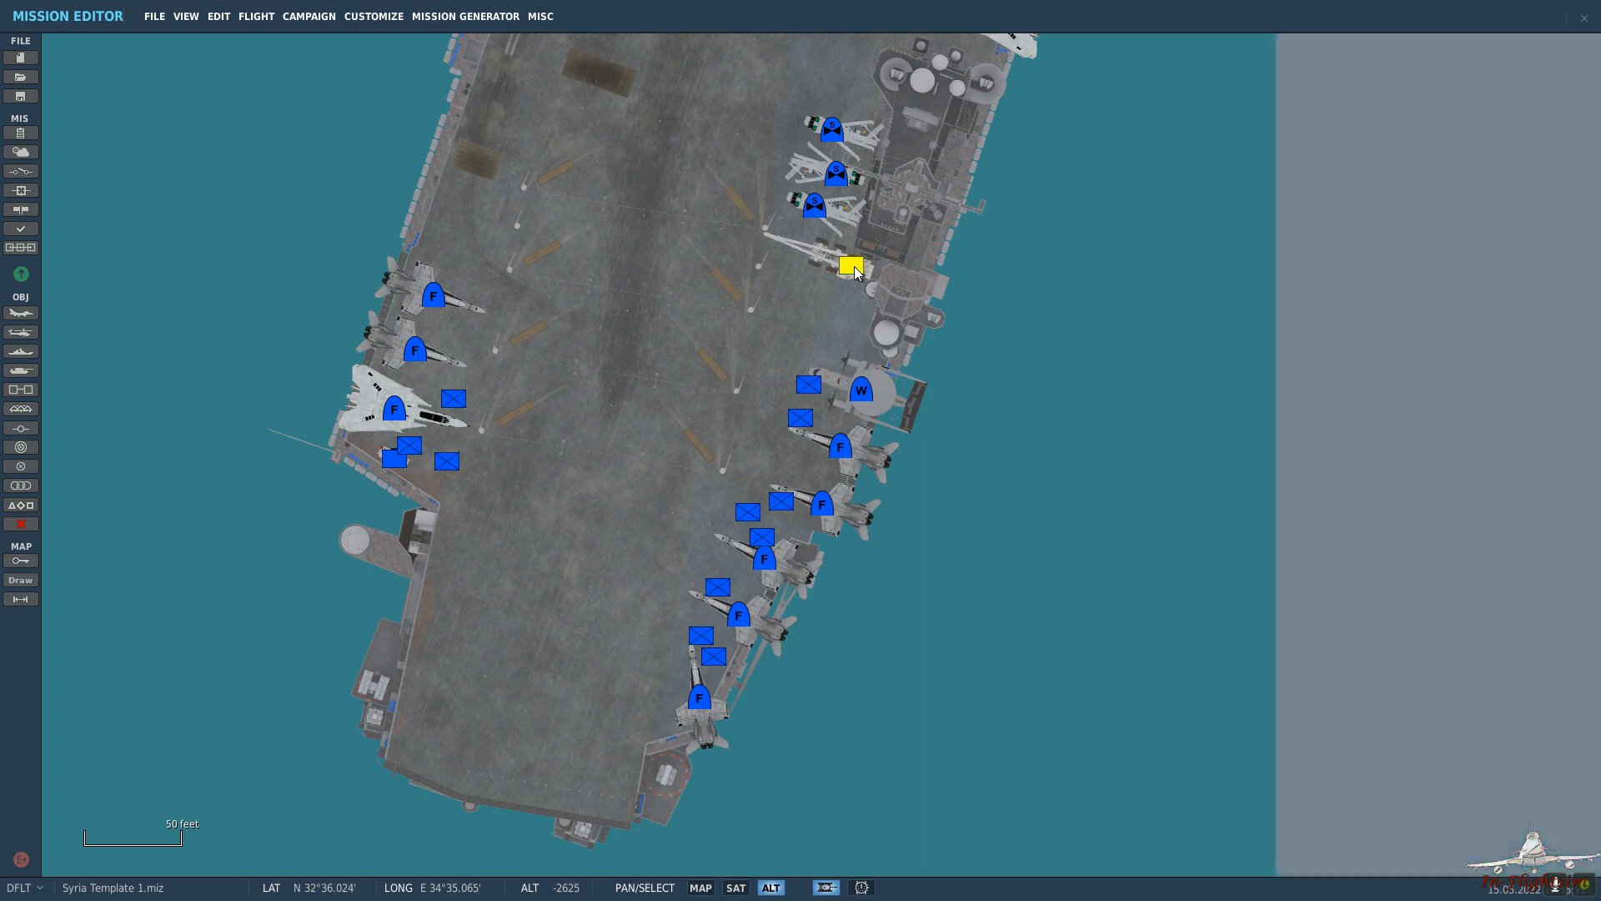
pyautogui.press('Delete')
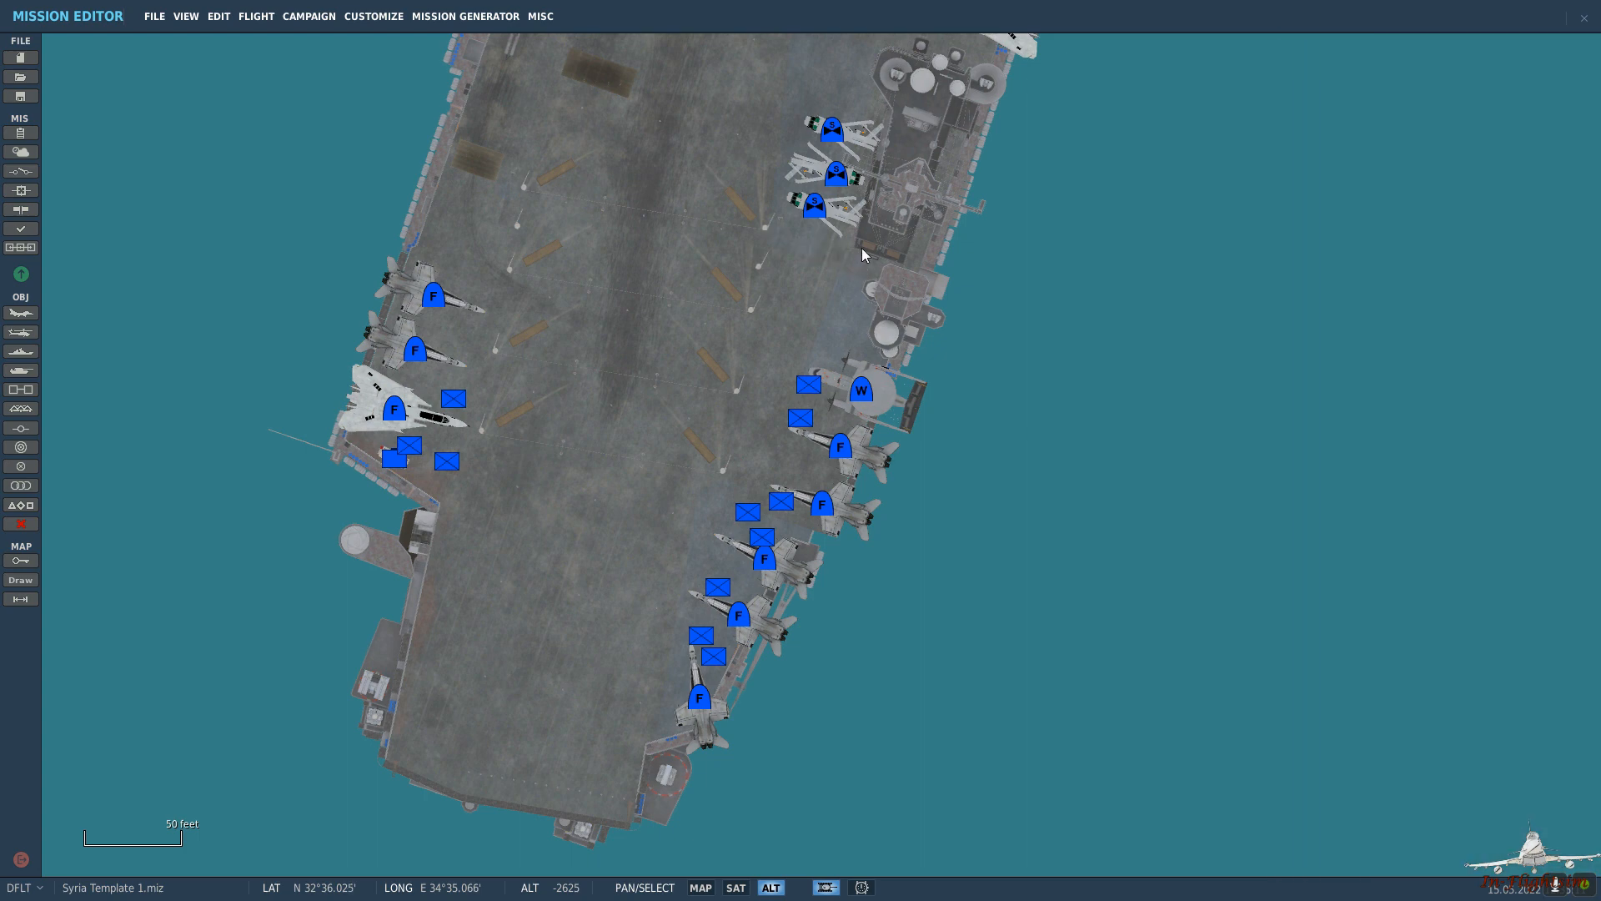
# Review the remaining static aircraft and crew across the whole carrier deck.
pyautogui.moveTo(863, 248); pyautogui.dragTo(988, 376)
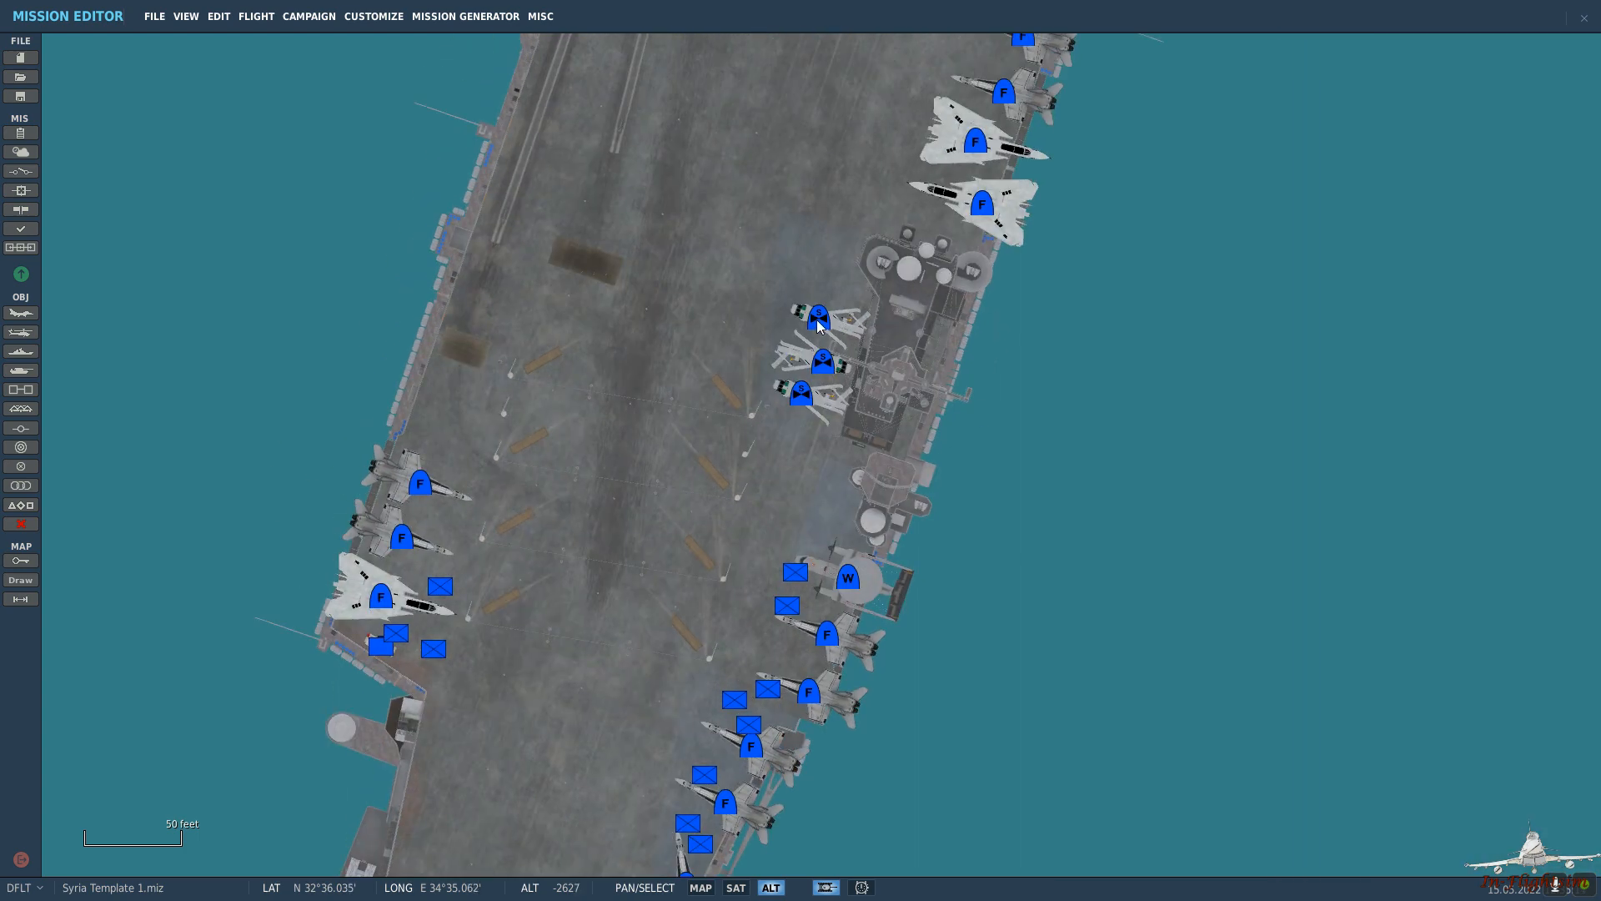
pyautogui.scroll(-2, 1065, 454)
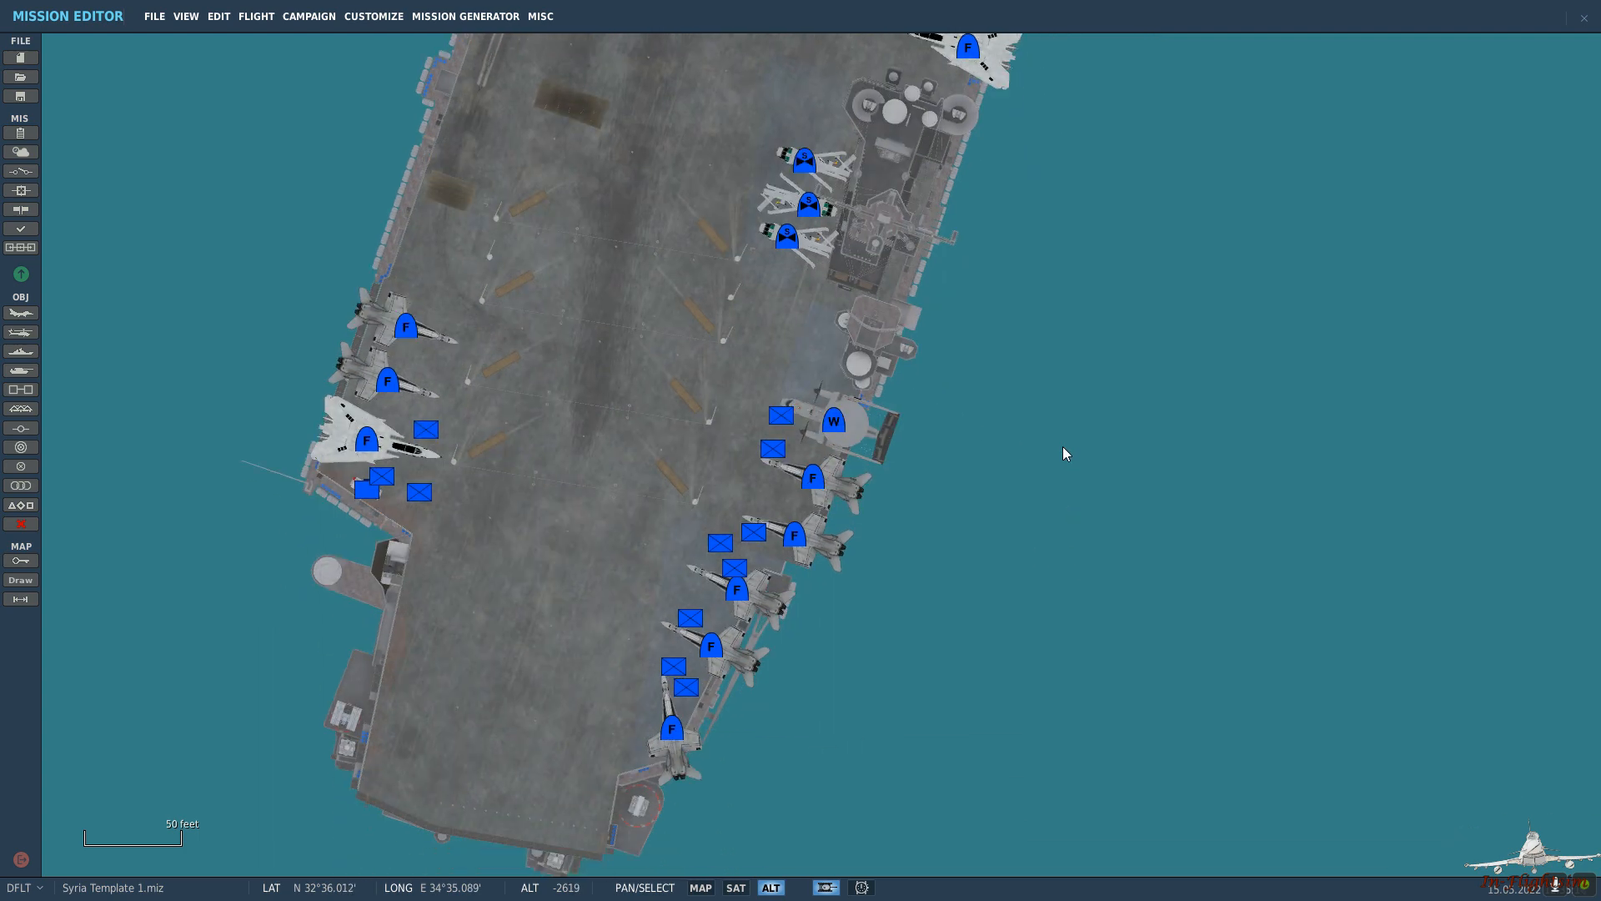
pyautogui.scroll(-2, 1026, 467)
pyautogui.scroll(-1, 1025, 478)
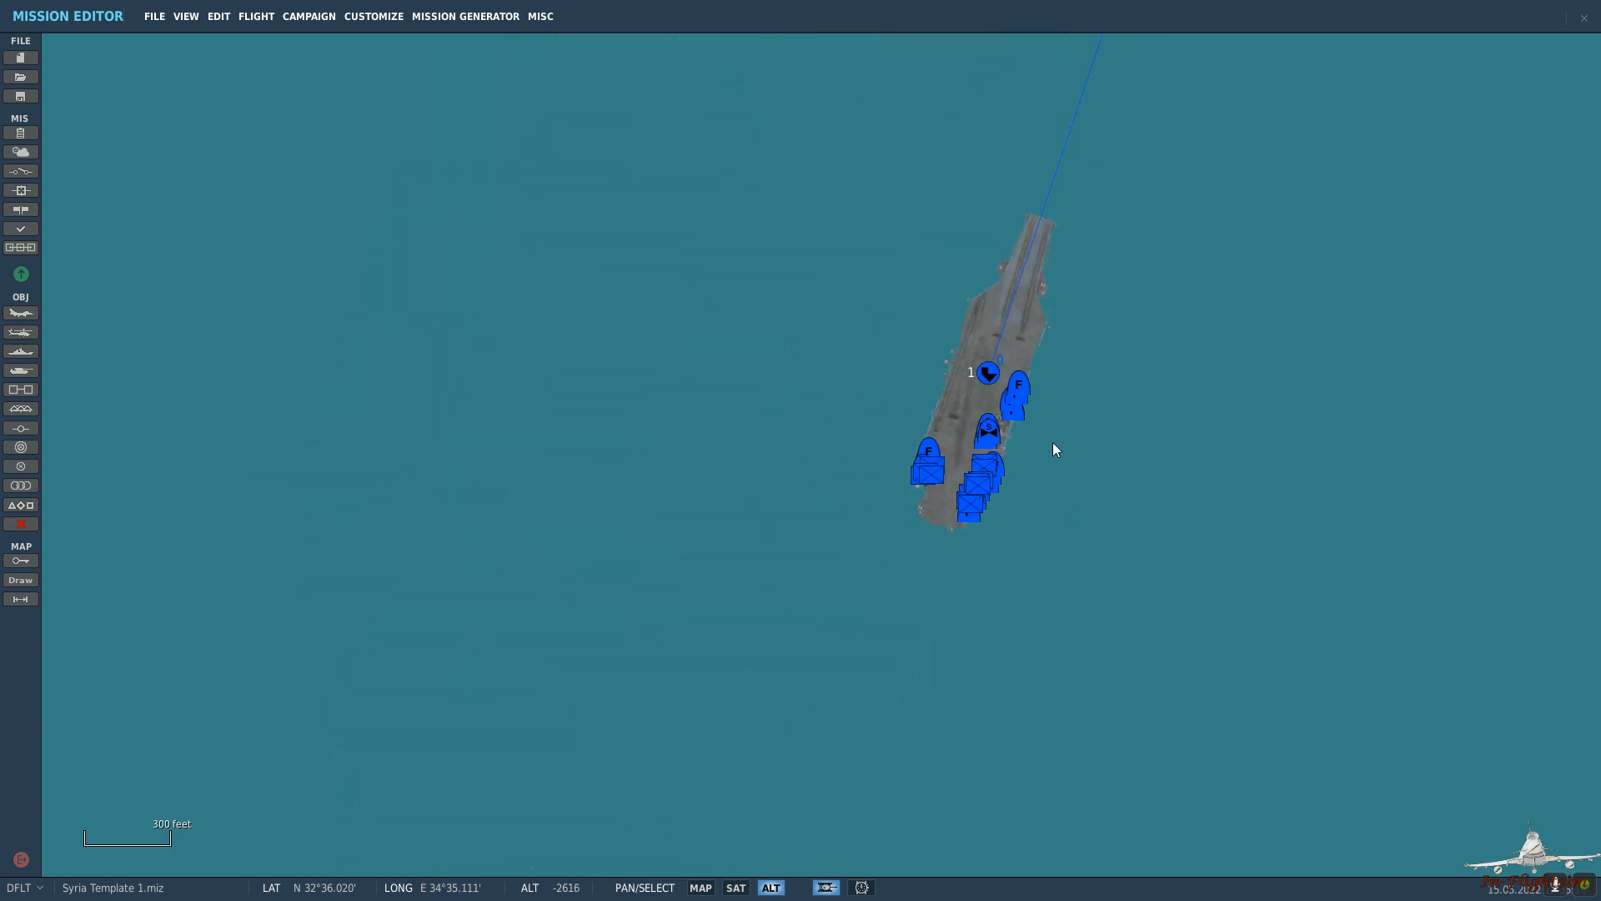
# Move the Lincoln Group's starting position west, farther out to sea from the coast near Haifa.
pyautogui.click(952, 356)
pyautogui.scroll(-6, 1029, 422)
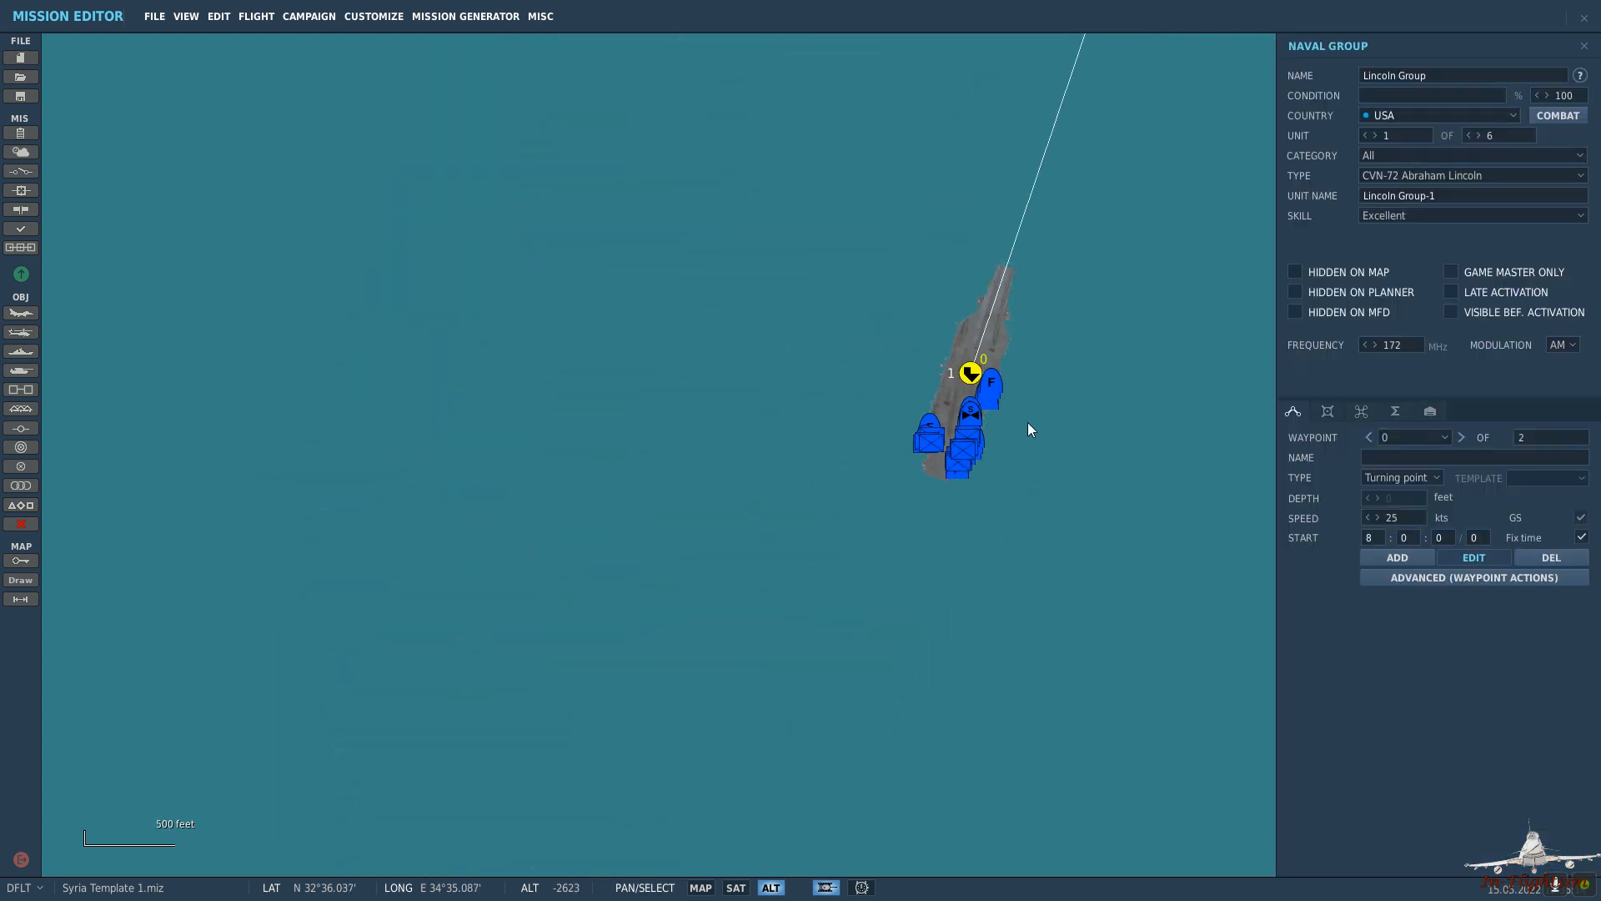
pyautogui.scroll(-4, 1168, 559)
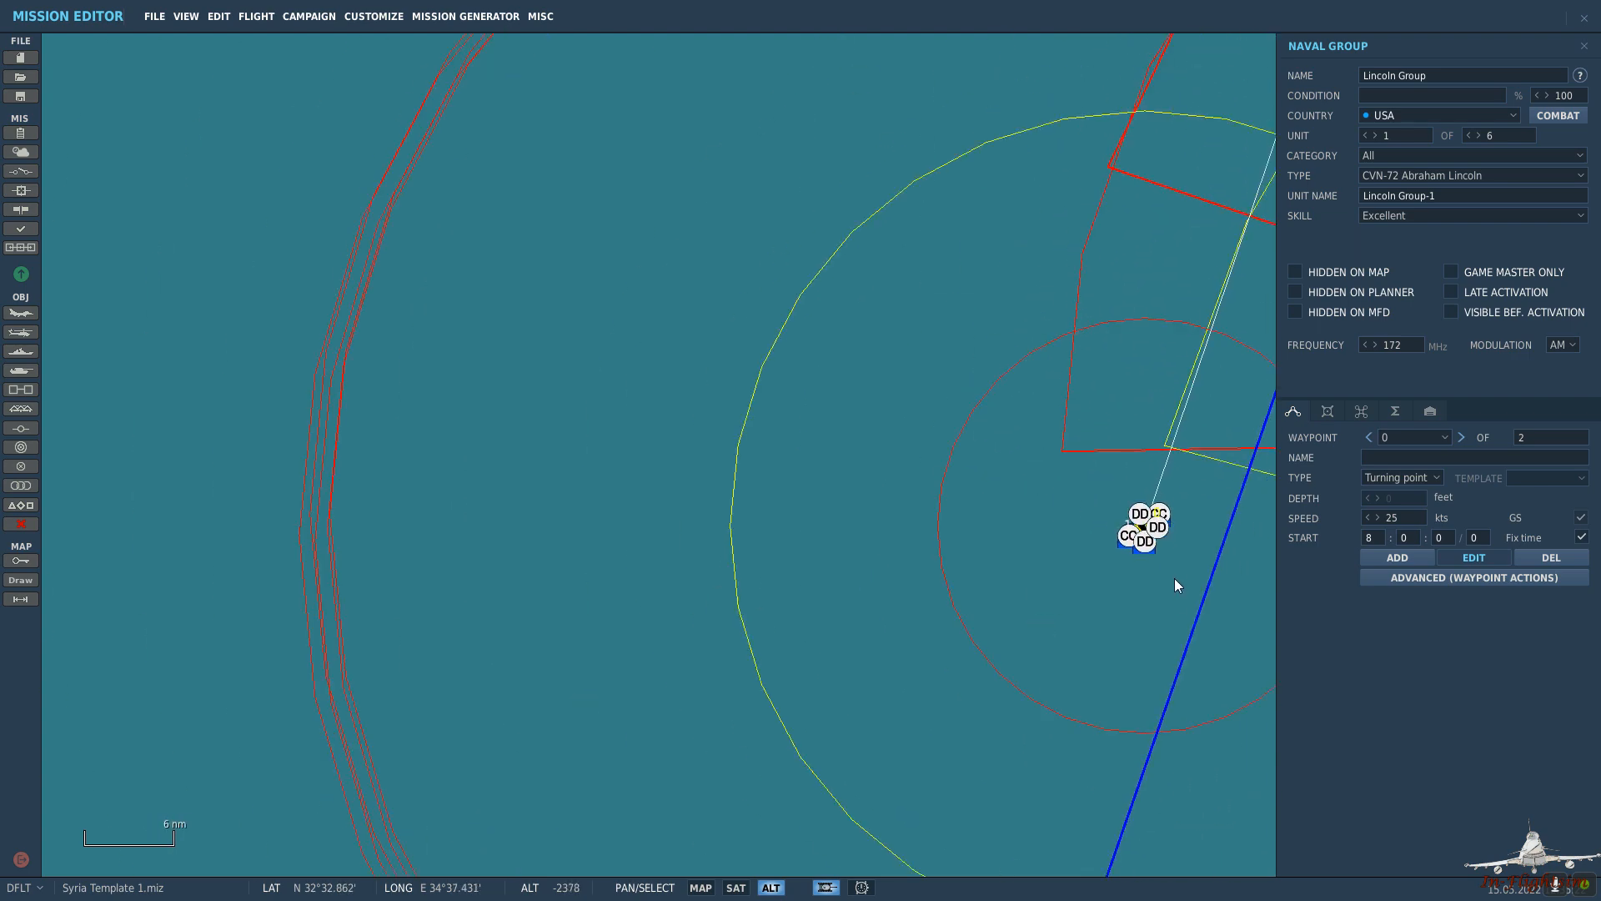
pyautogui.moveTo(1052, 517); pyautogui.dragTo(864, 520)
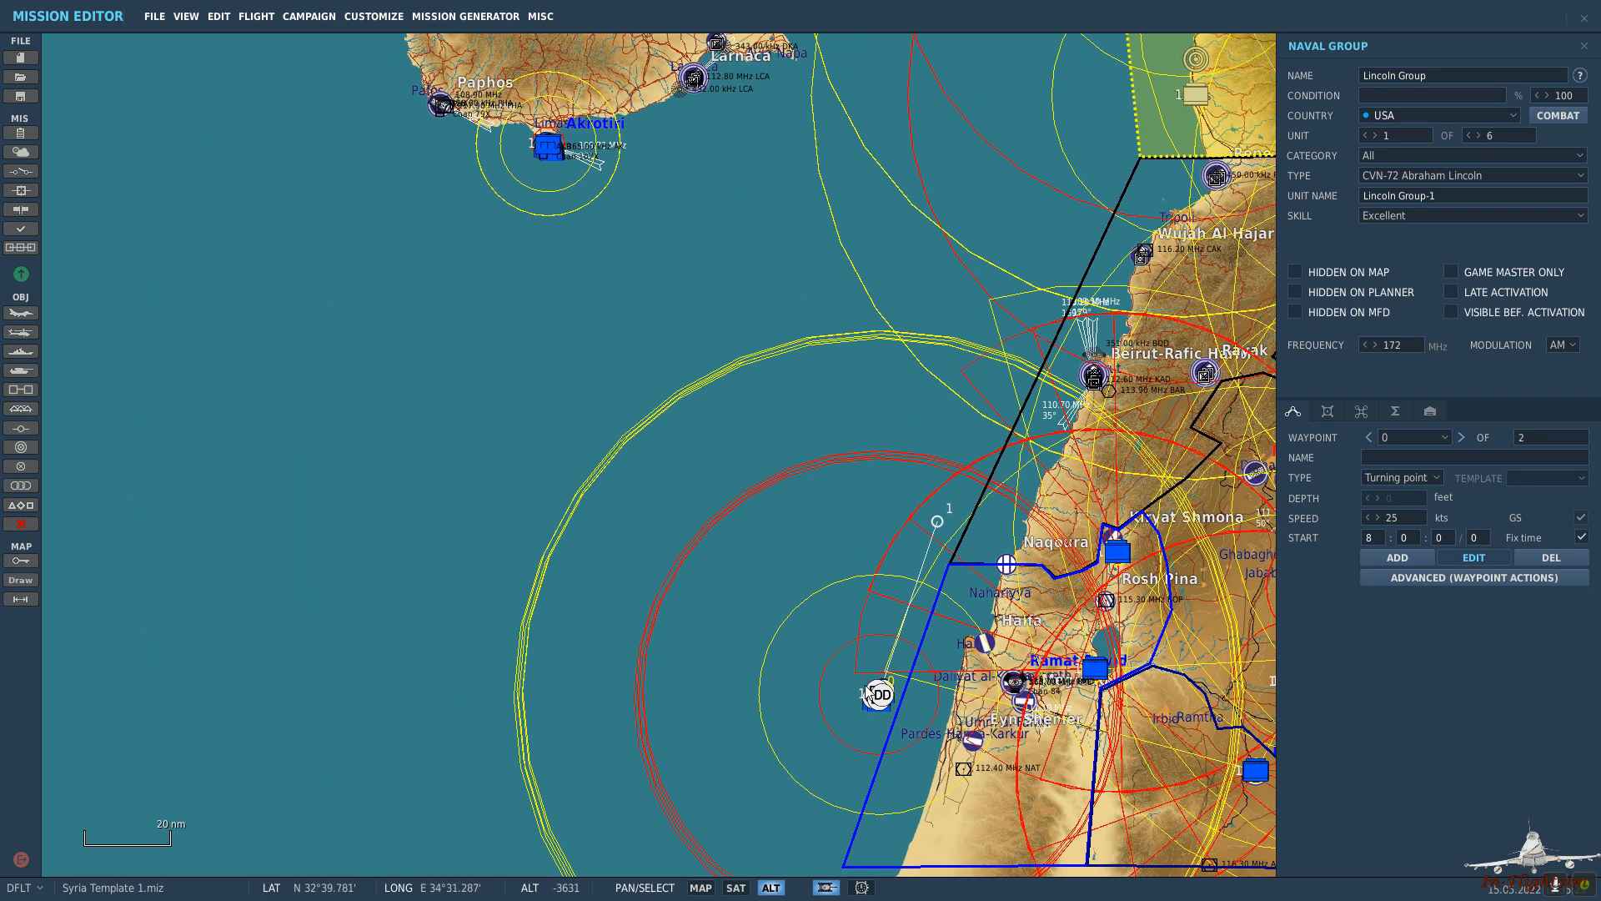
pyautogui.scroll(4, 872, 700)
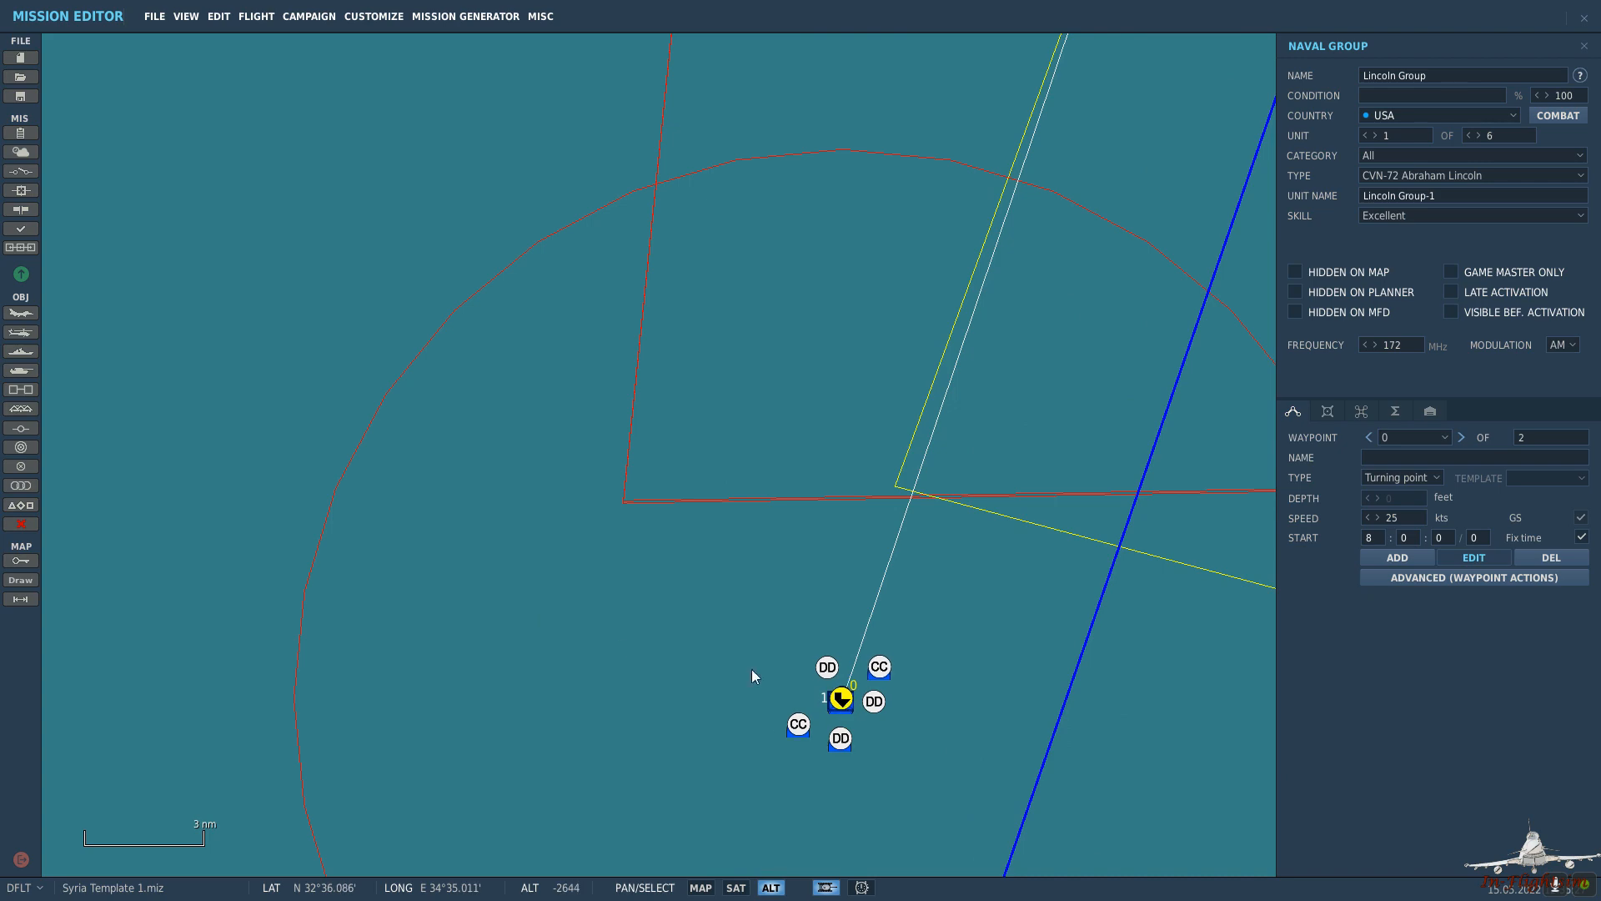
pyautogui.moveTo(752, 676); pyautogui.dragTo(39, 494)
pyautogui.scroll(-3, 417, 619)
pyautogui.moveTo(418, 623); pyautogui.dragTo(222, 393)
pyautogui.scroll(1, 756, 486)
pyautogui.scroll(-3, 575, 527)
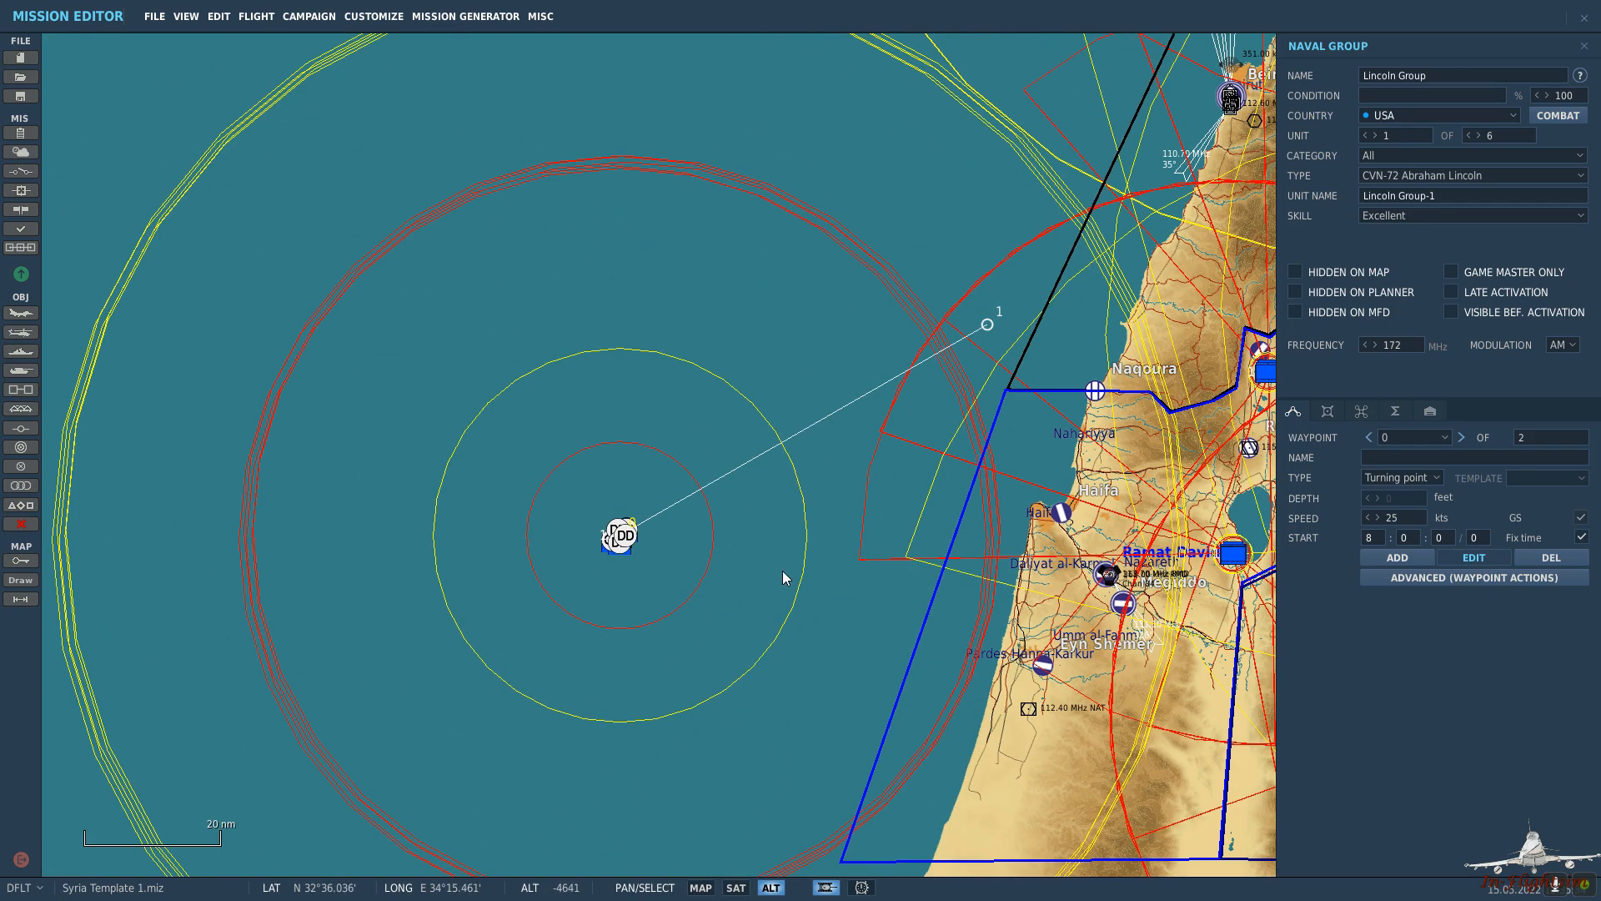
# Shift the Lincoln Group a little farther west into open water south of Akrotiri.
pyautogui.moveTo(654, 643); pyautogui.dragTo(845, 643)
pyautogui.scroll(-1, 809, 563)
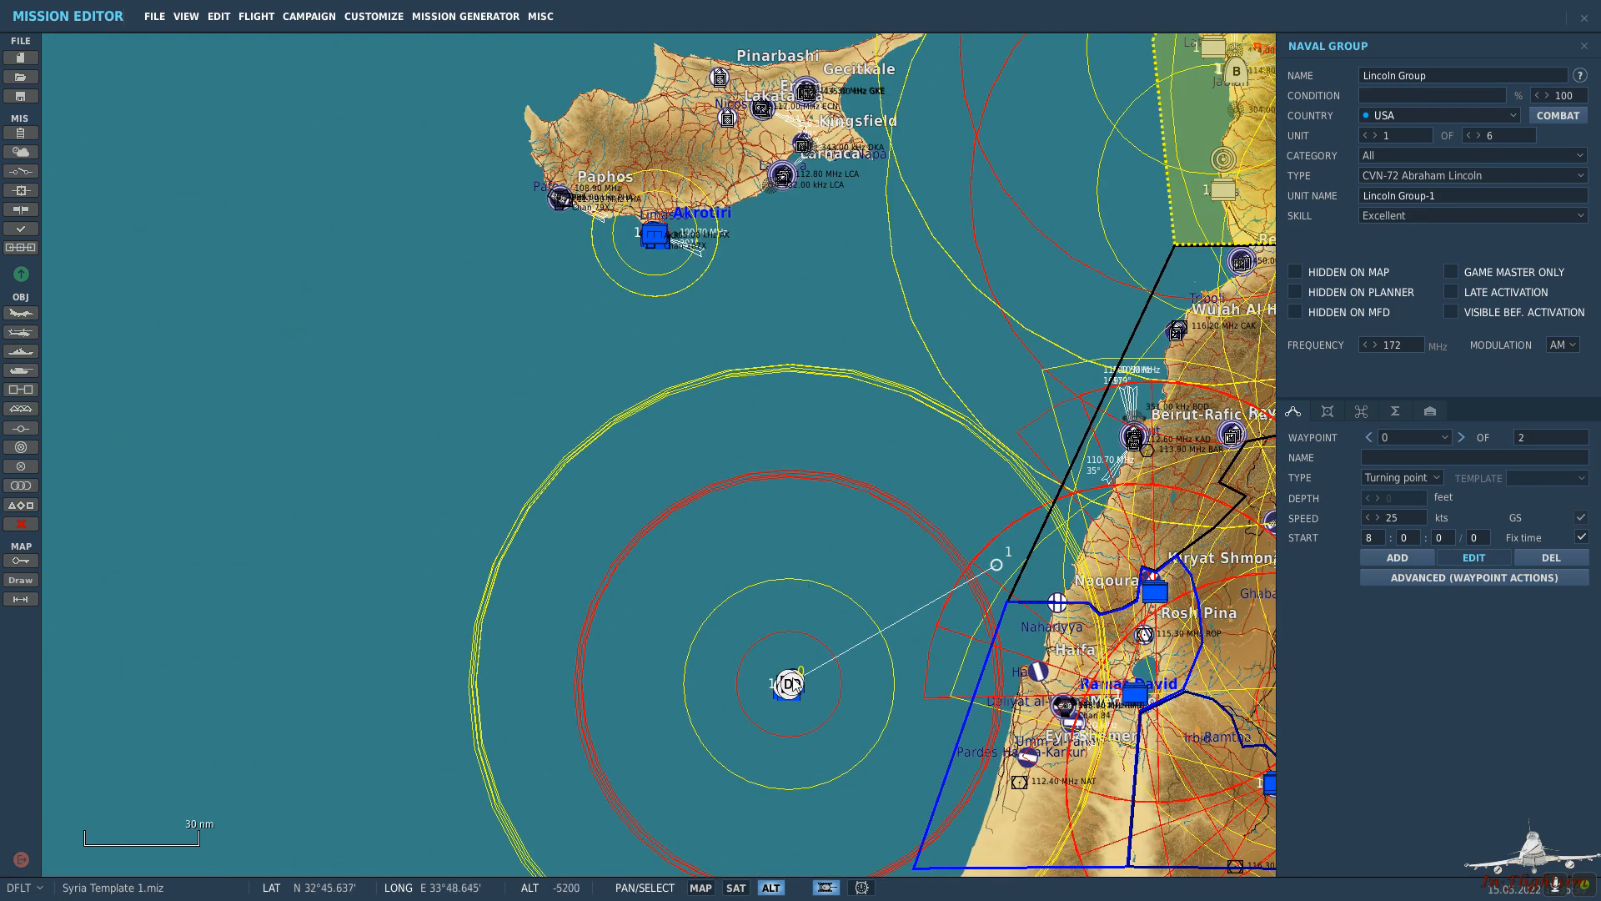
pyautogui.scroll(6, 791, 685)
pyautogui.moveTo(801, 699); pyautogui.dragTo(114, 557)
pyautogui.scroll(-6, 400, 651)
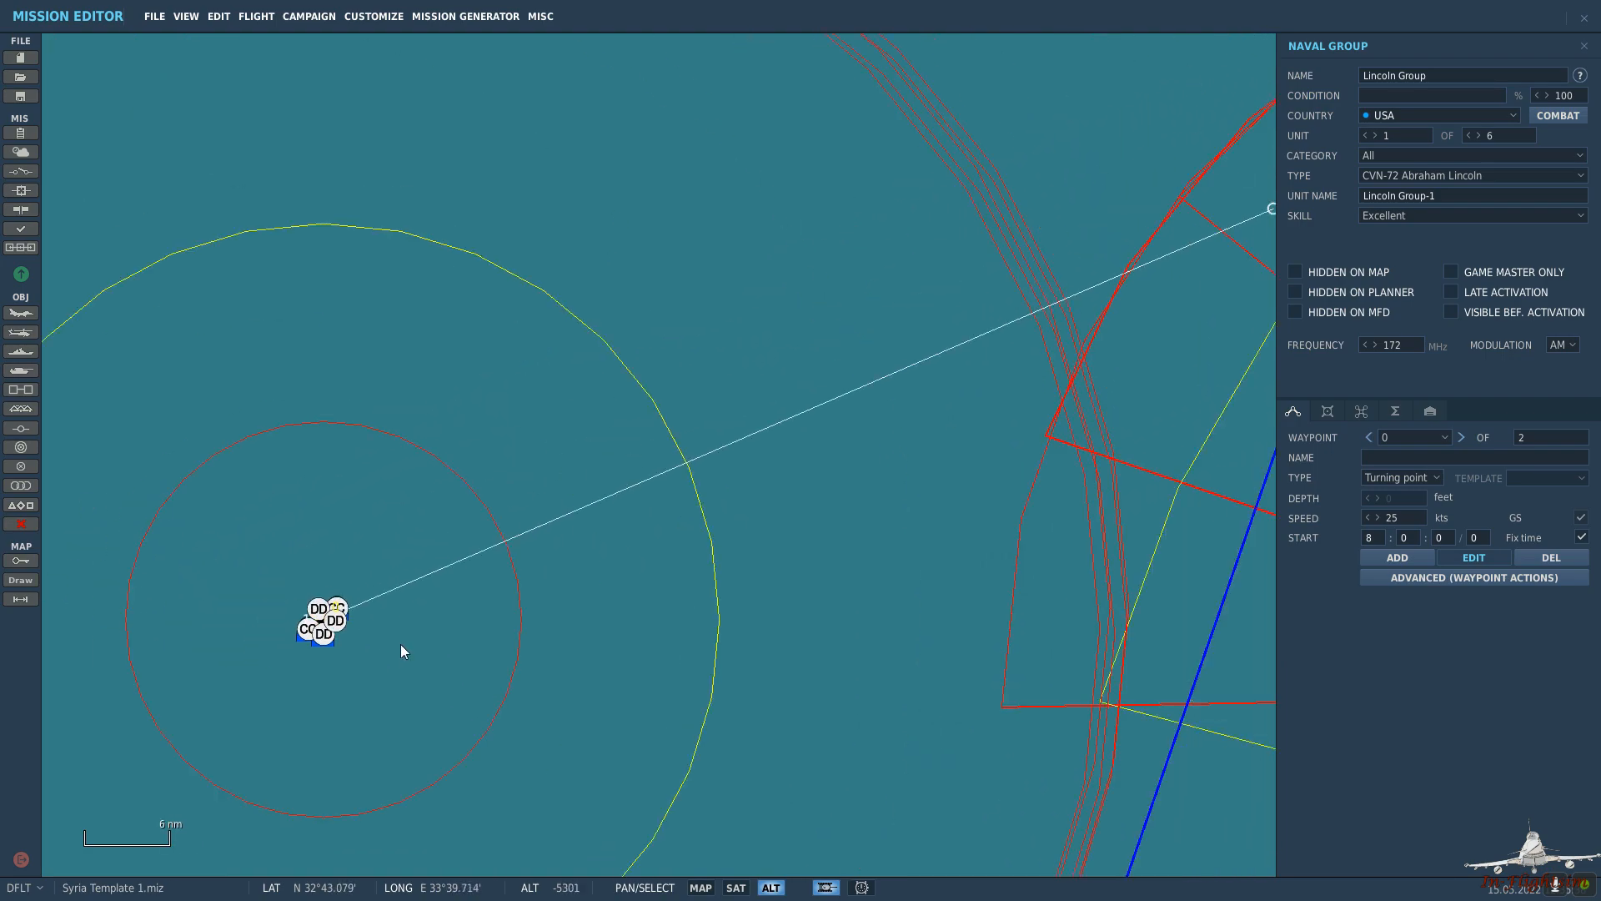
pyautogui.moveTo(535, 607); pyautogui.dragTo(694, 612)
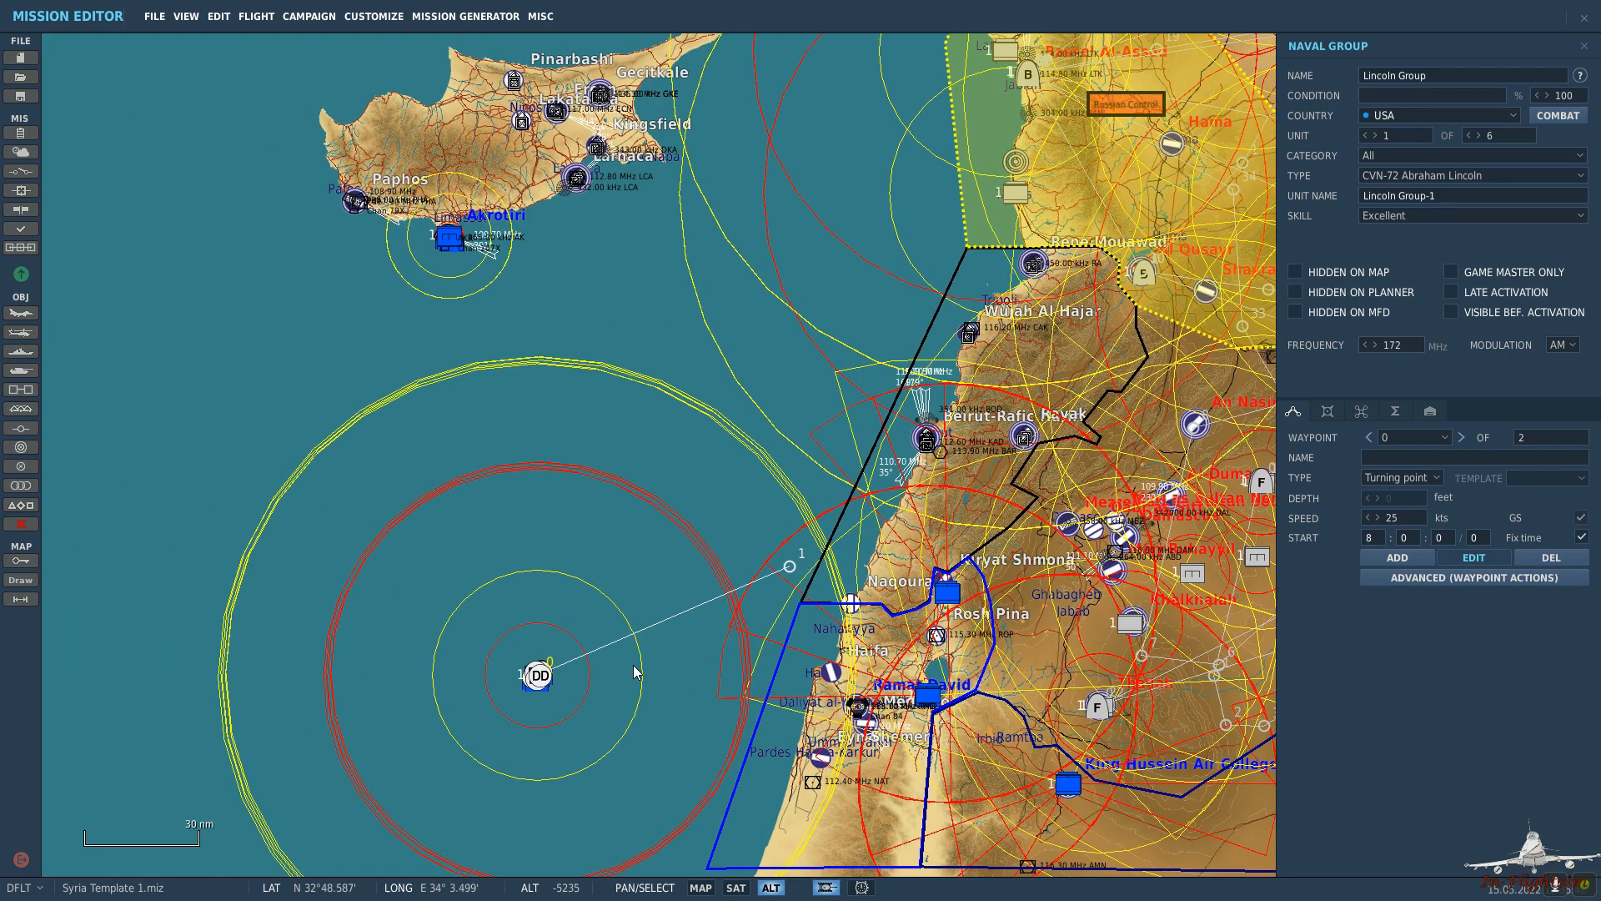
# Delete the stray static F-14A floating northwest of the Lincoln Group's ships.
pyautogui.click(584, 680)
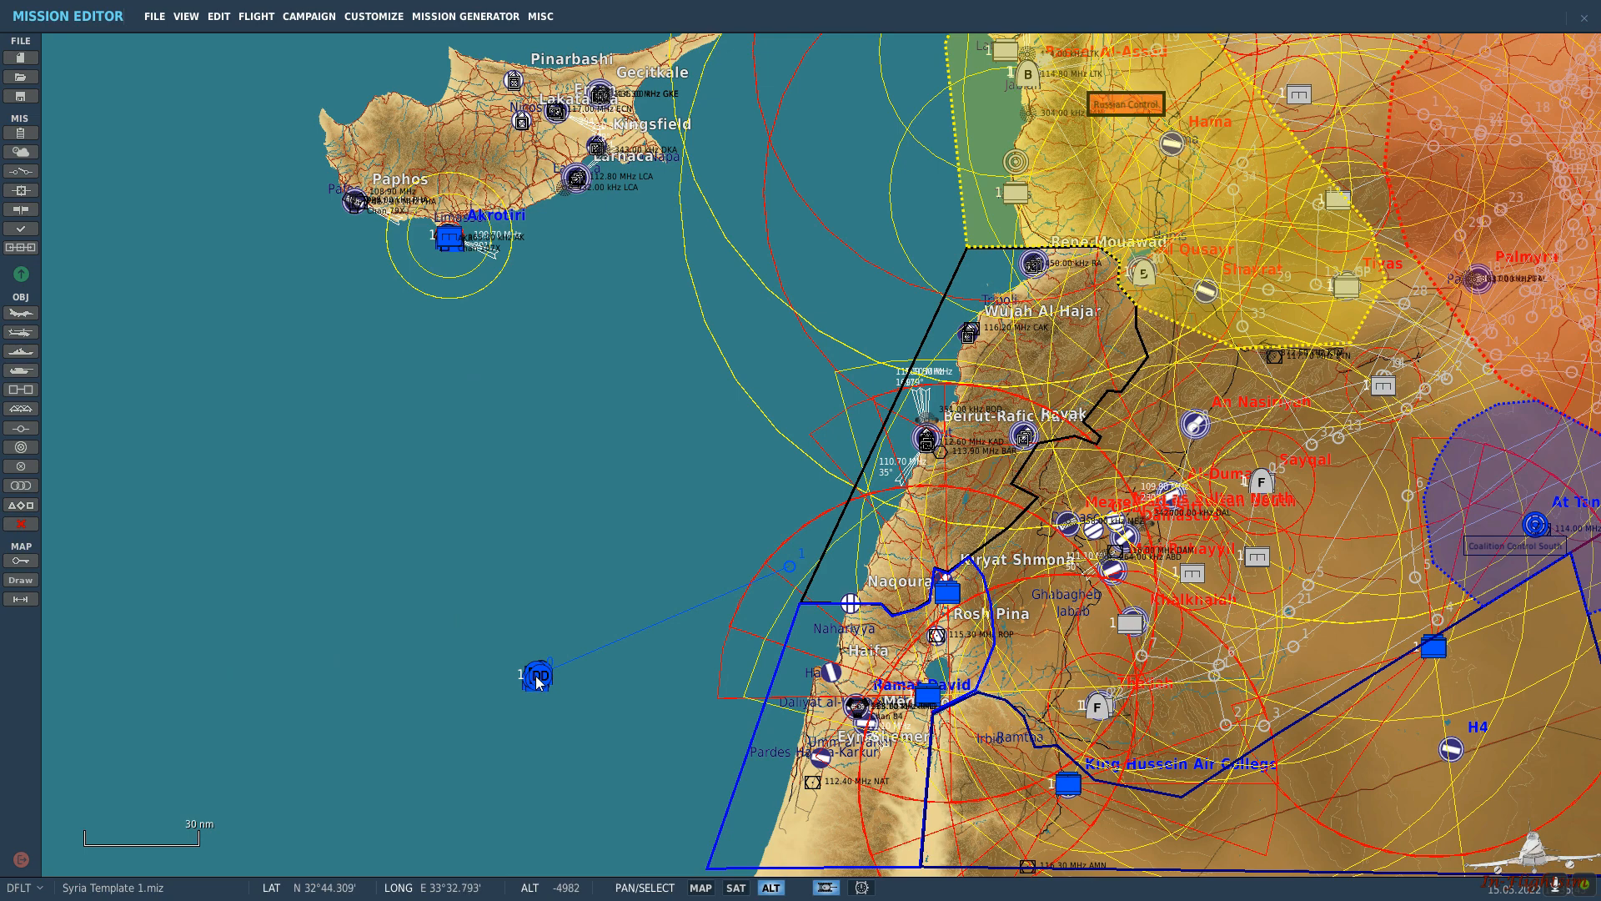
pyautogui.click(536, 679)
pyautogui.click(521, 681)
pyautogui.scroll(10, 522, 682)
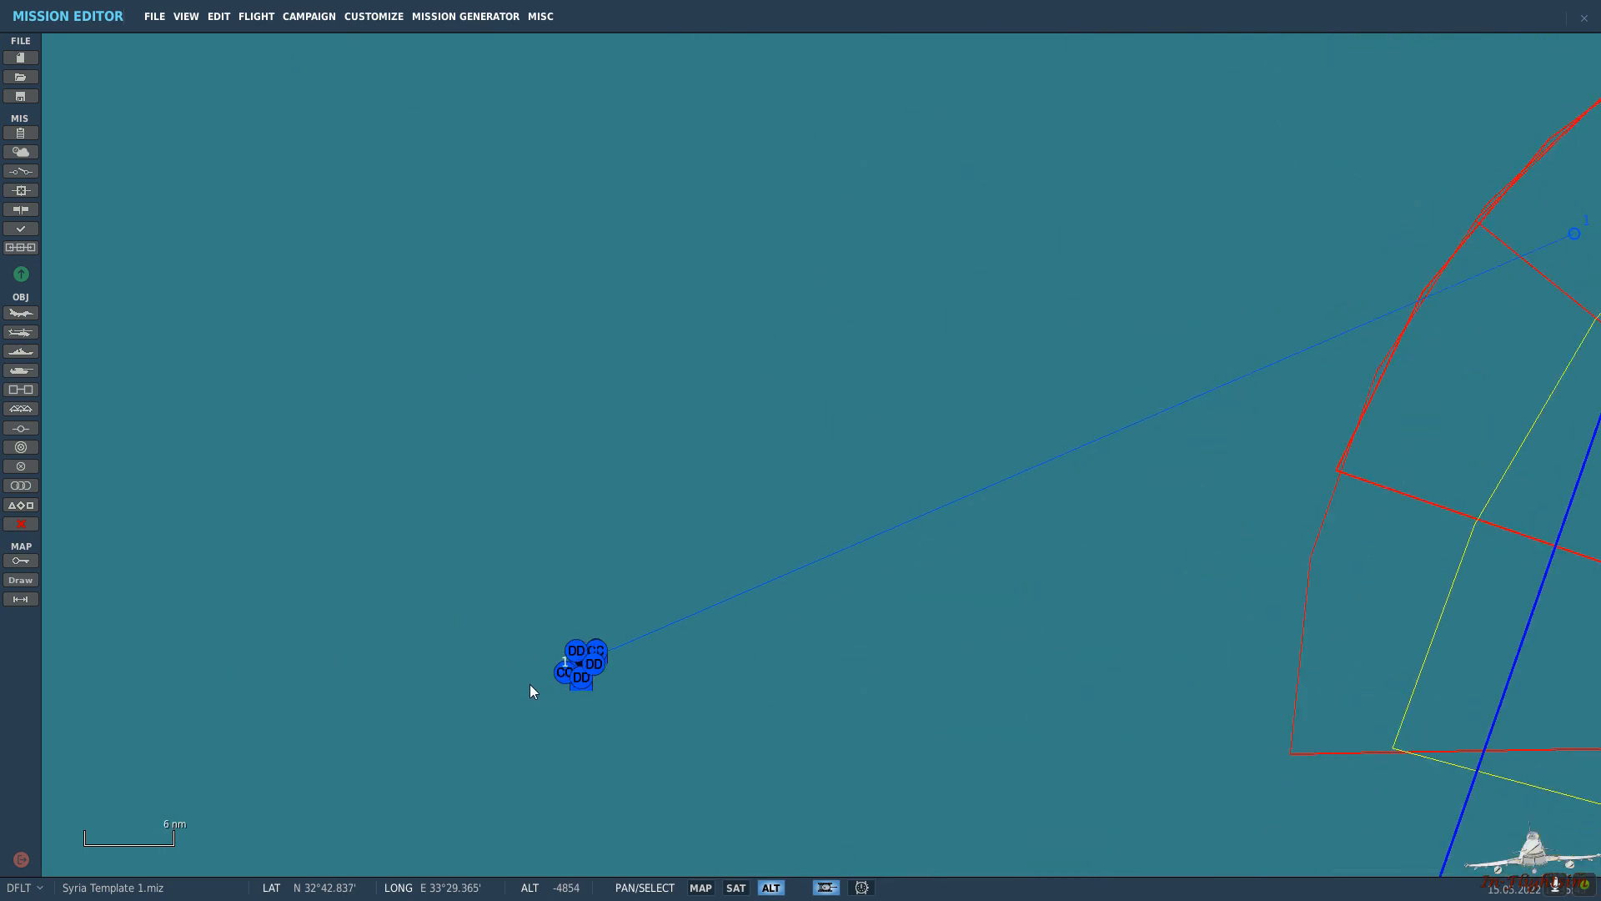
pyautogui.click(550, 669)
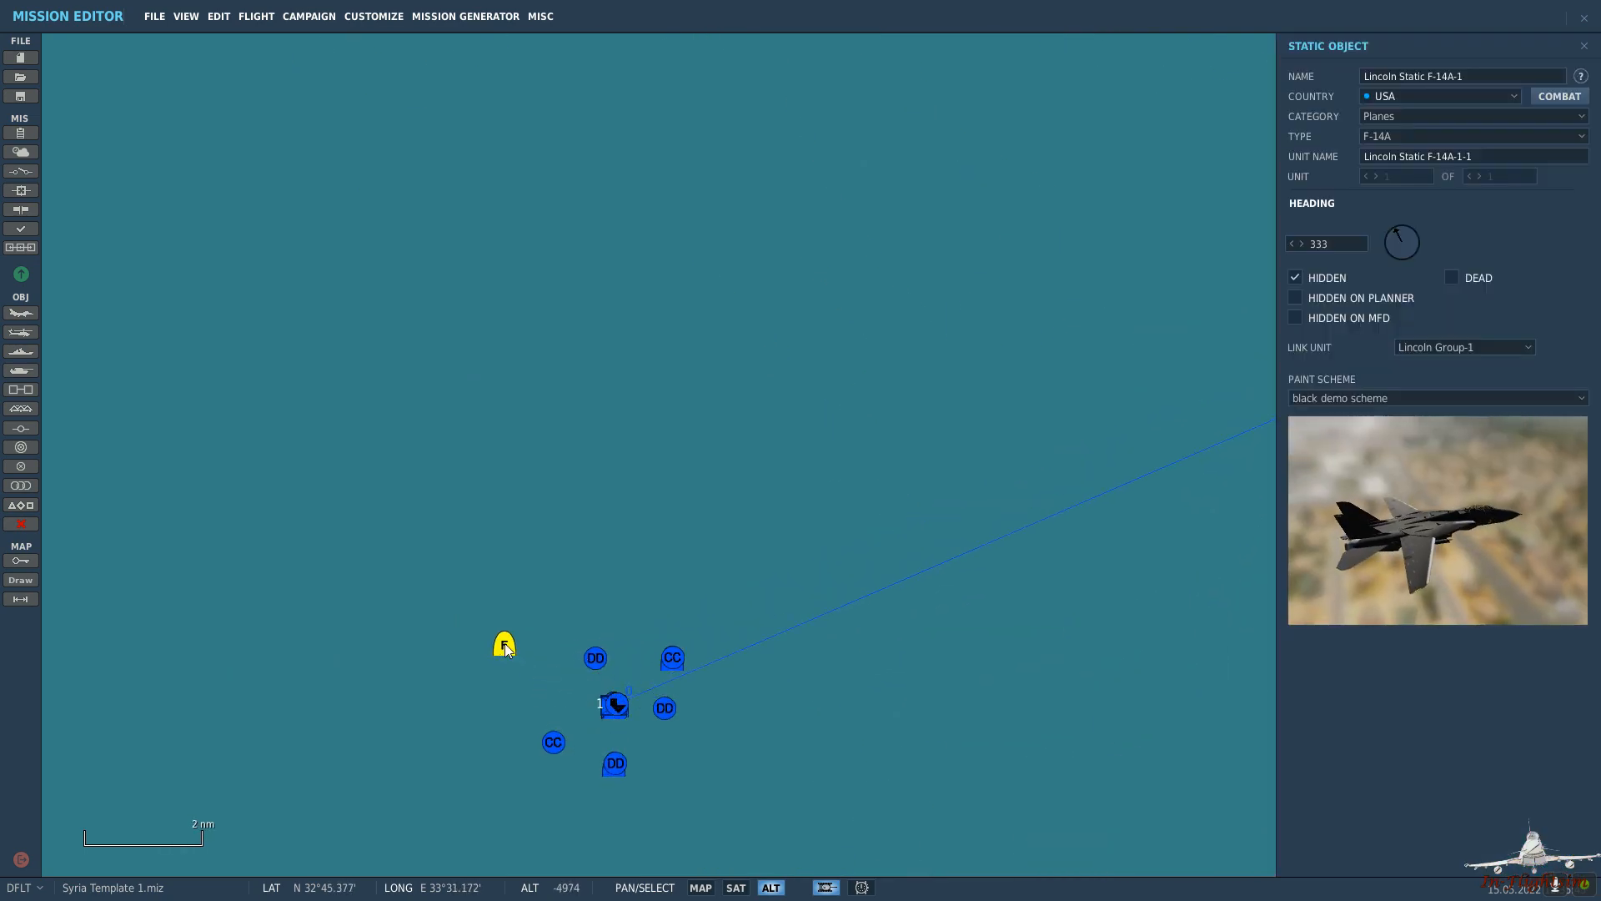
pyautogui.press('Delete')
# Relocate the Lincoln Group's starting point to open sea southwest of Akrotiri.
pyautogui.scroll(1, 621, 712)
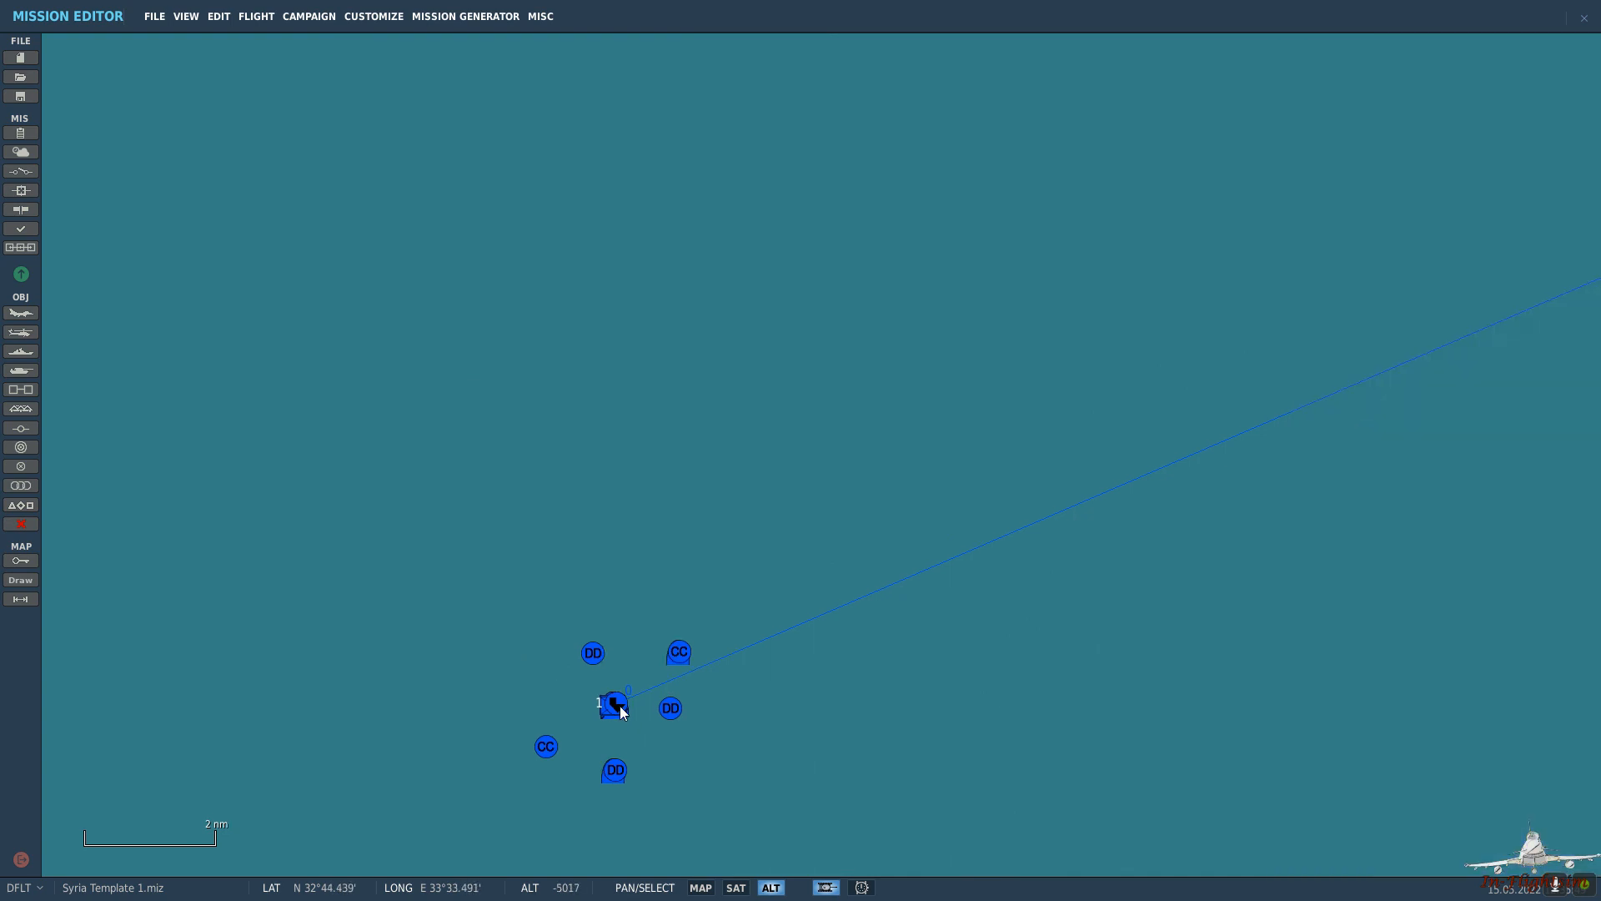
pyautogui.click(617, 708)
pyautogui.click(790, 724)
pyautogui.scroll(10, 515, 717)
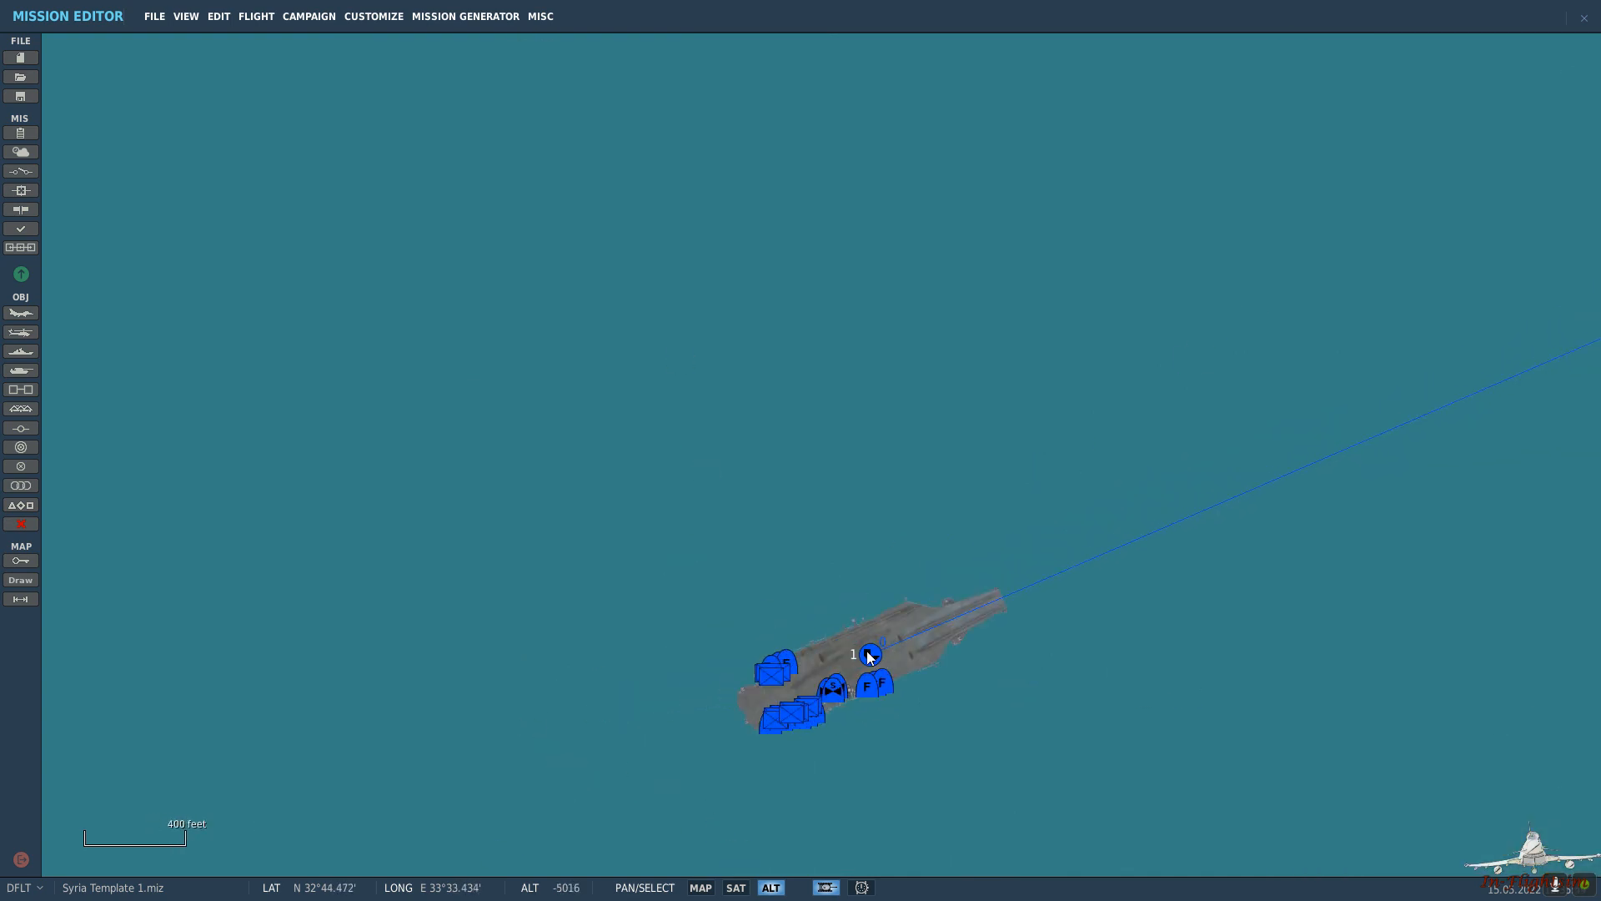
pyautogui.click(867, 654)
pyautogui.moveTo(849, 629); pyautogui.dragTo(390, 511)
pyautogui.scroll(-6, 390, 510)
pyautogui.scroll(-10, 389, 511)
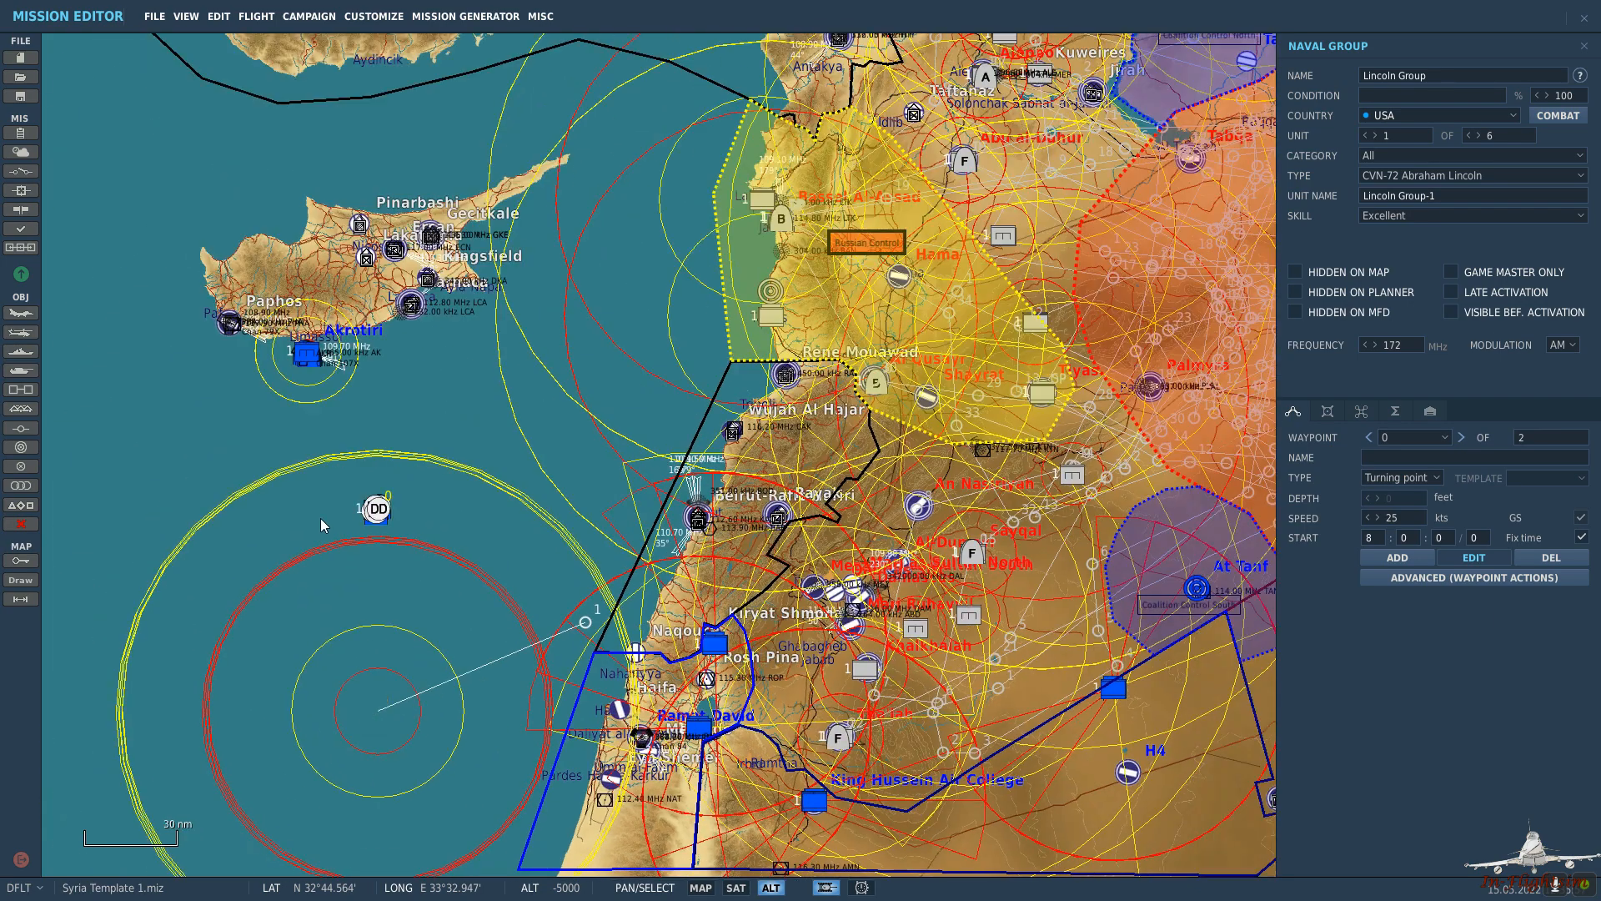
pyautogui.moveTo(371, 513); pyautogui.dragTo(91, 645)
pyautogui.moveTo(249, 636); pyautogui.dragTo(485, 636)
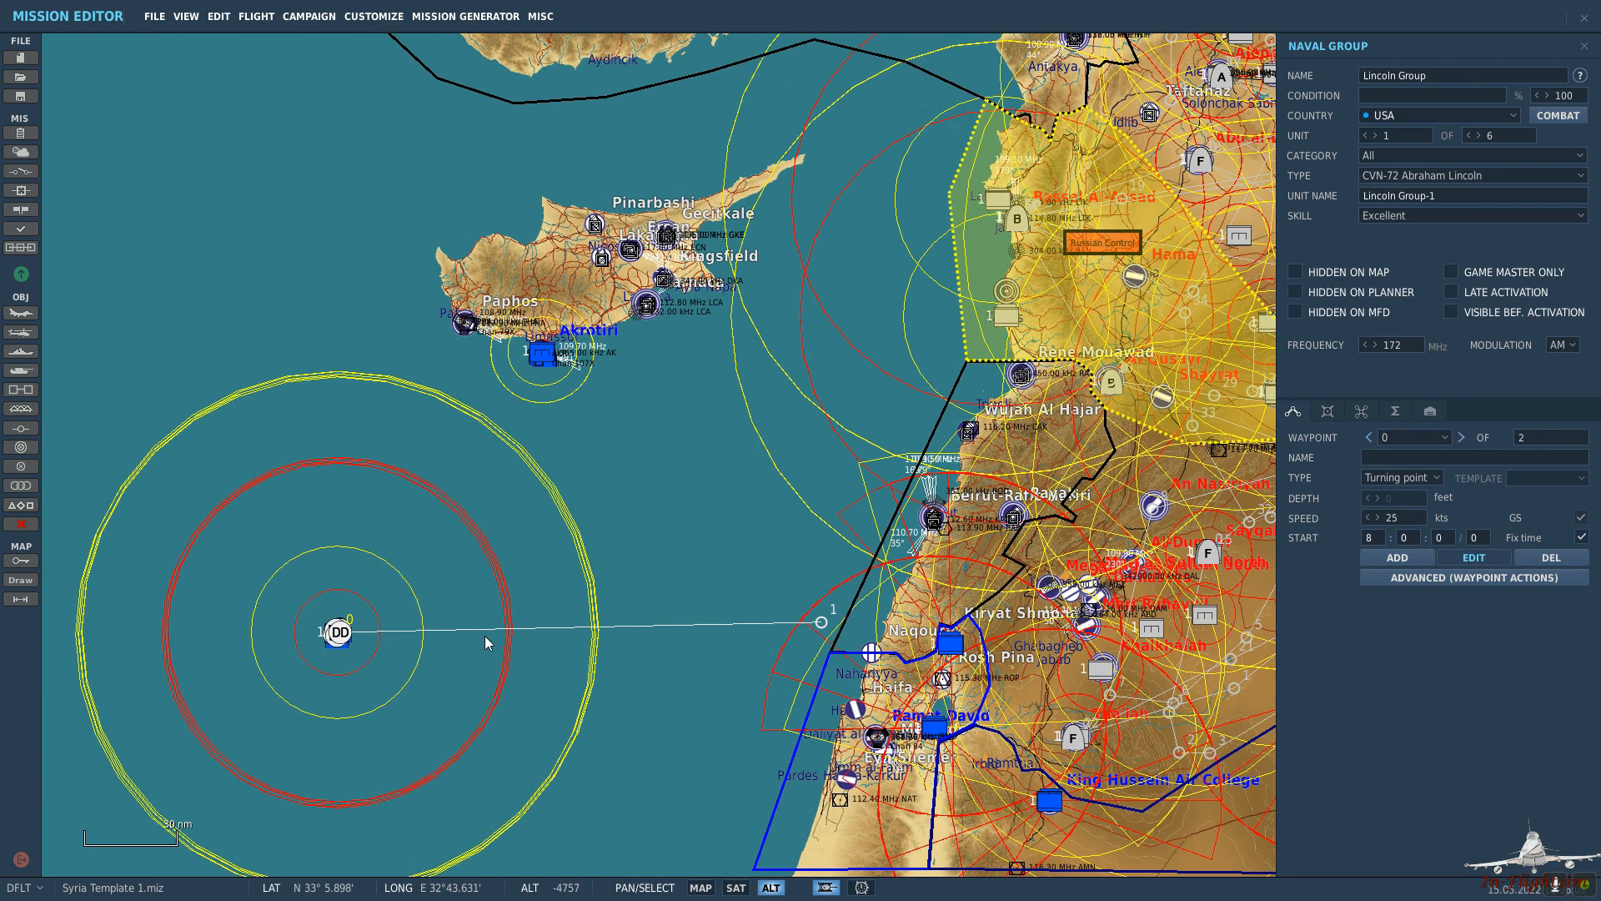
# Pull the Lincoln Group's waypoint 1 west, then add waypoints 2 and 3 southeast of Akrotiri and waypoint 4 to their south.
pyautogui.moveTo(823, 629); pyautogui.dragTo(545, 681)
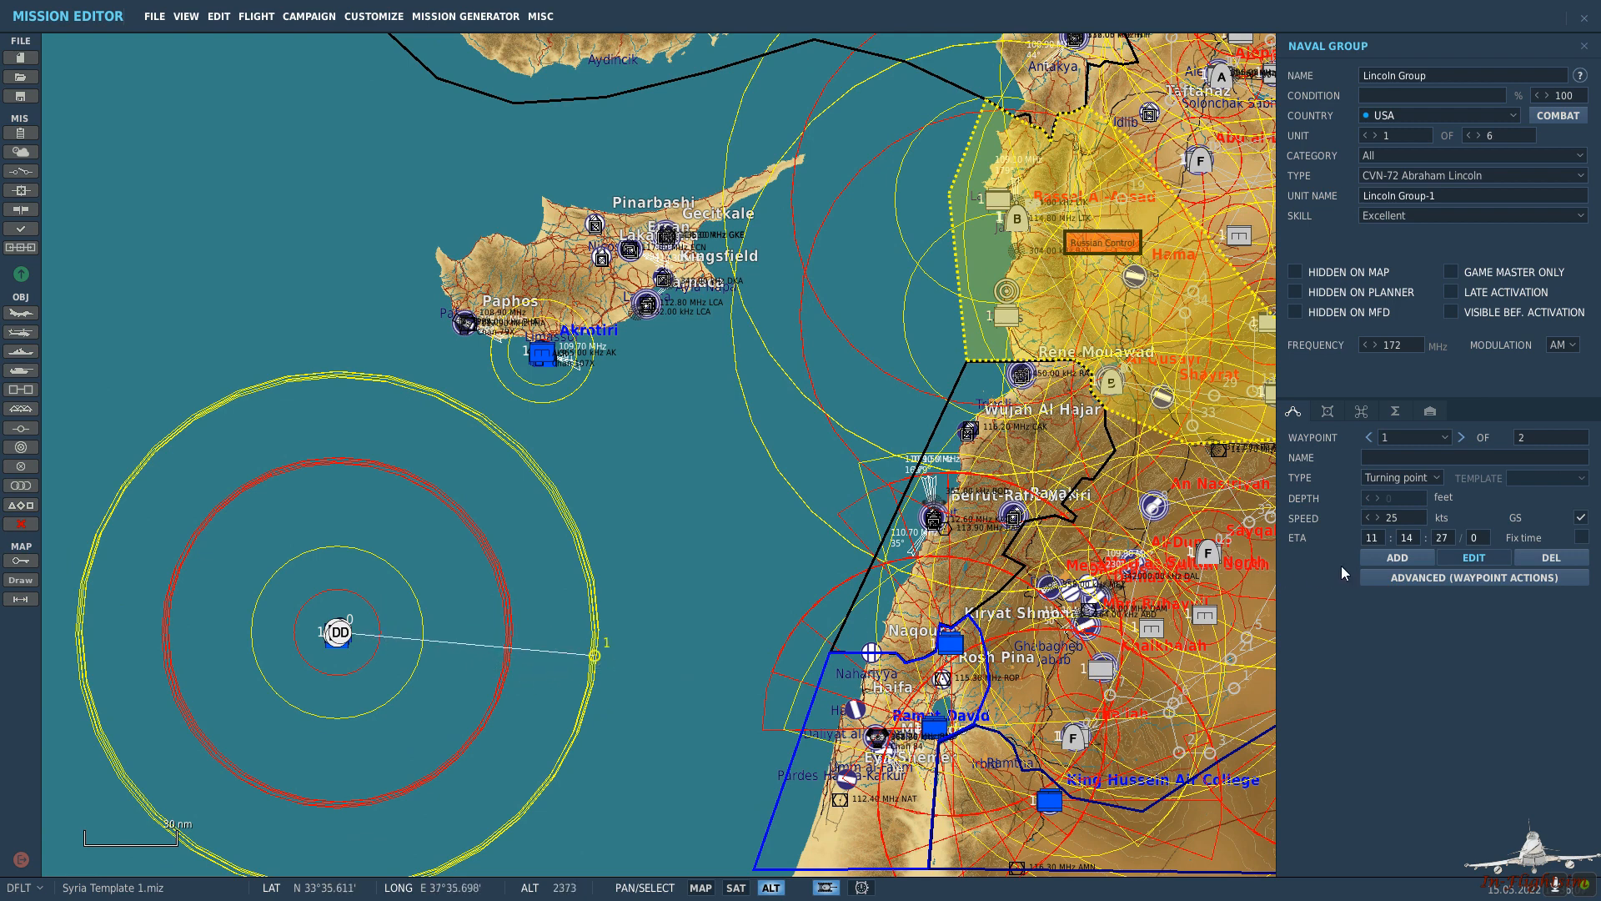
pyautogui.click(1372, 560)
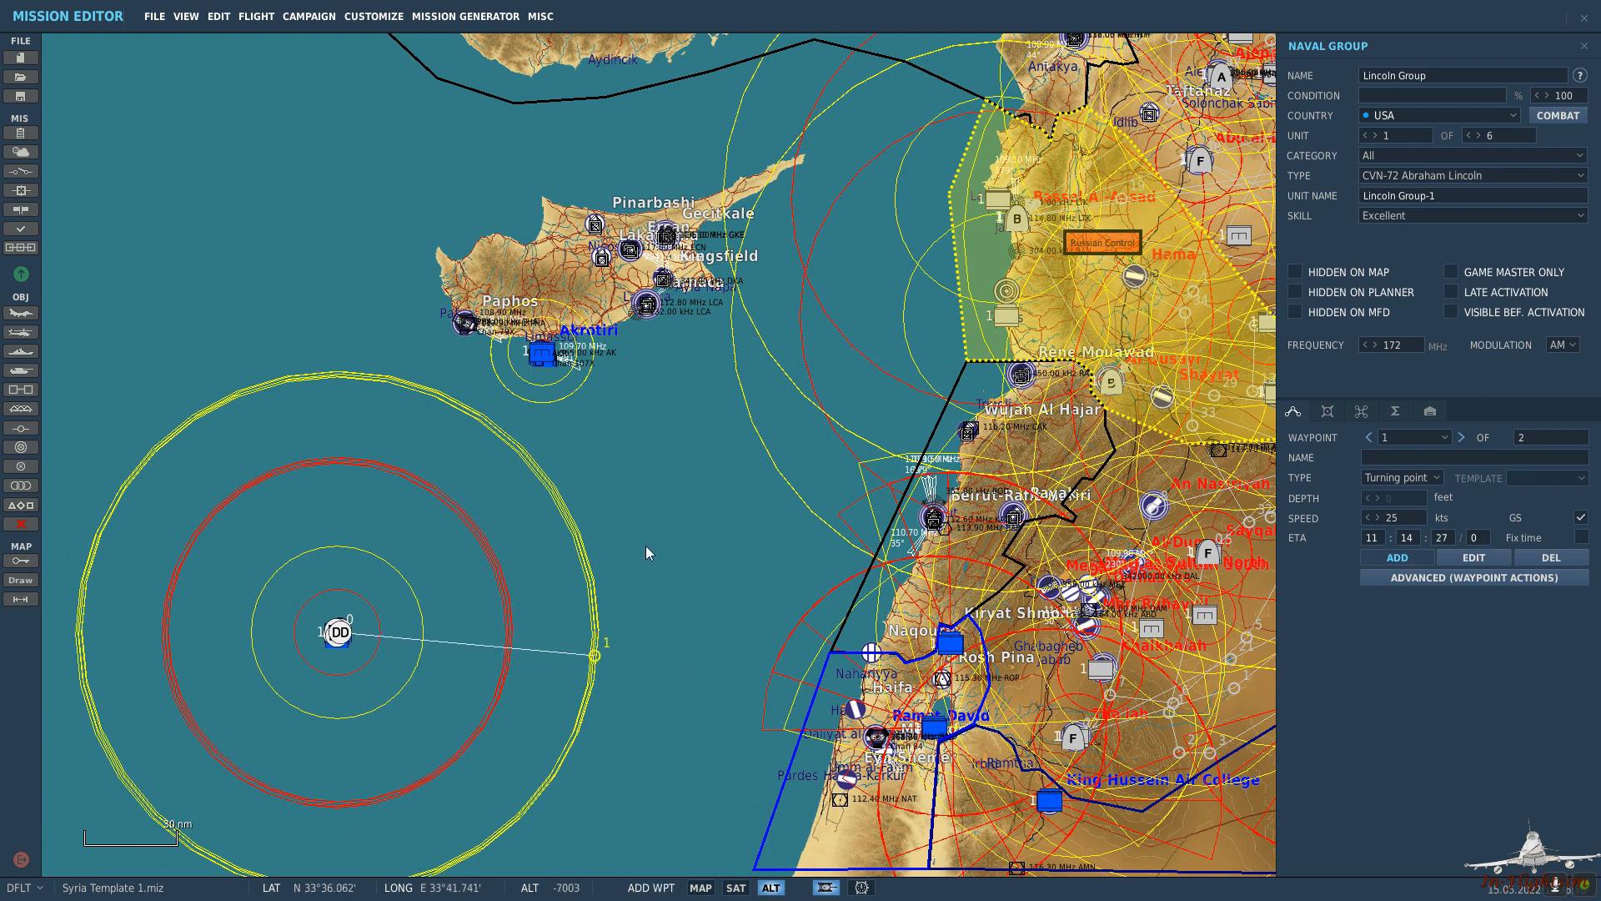
pyautogui.click(688, 474)
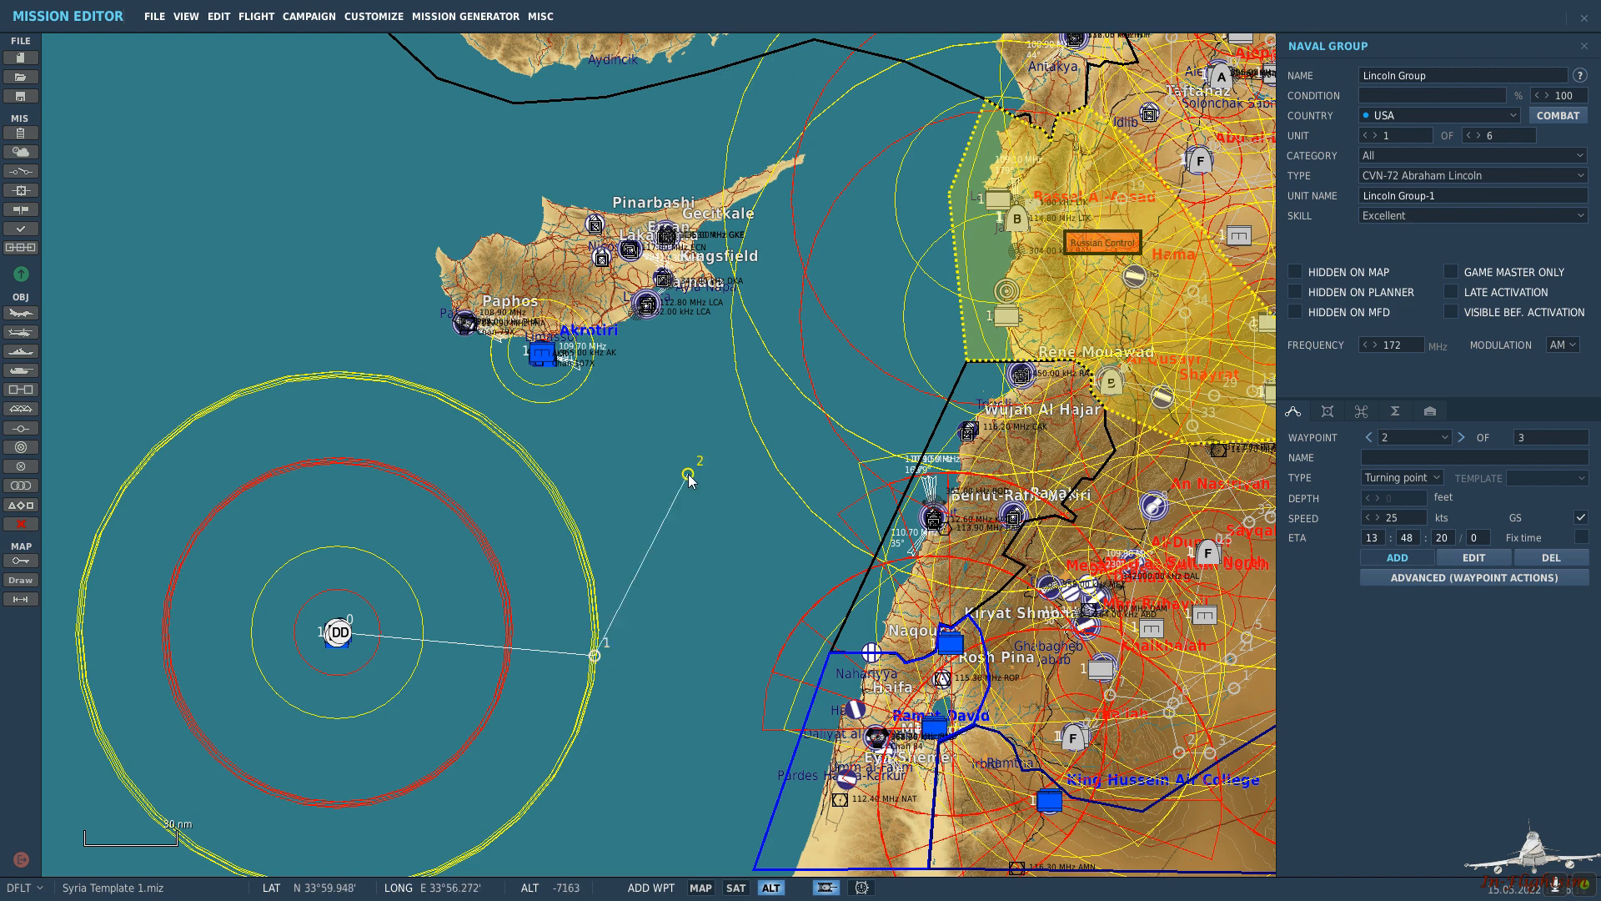
pyautogui.click(732, 474)
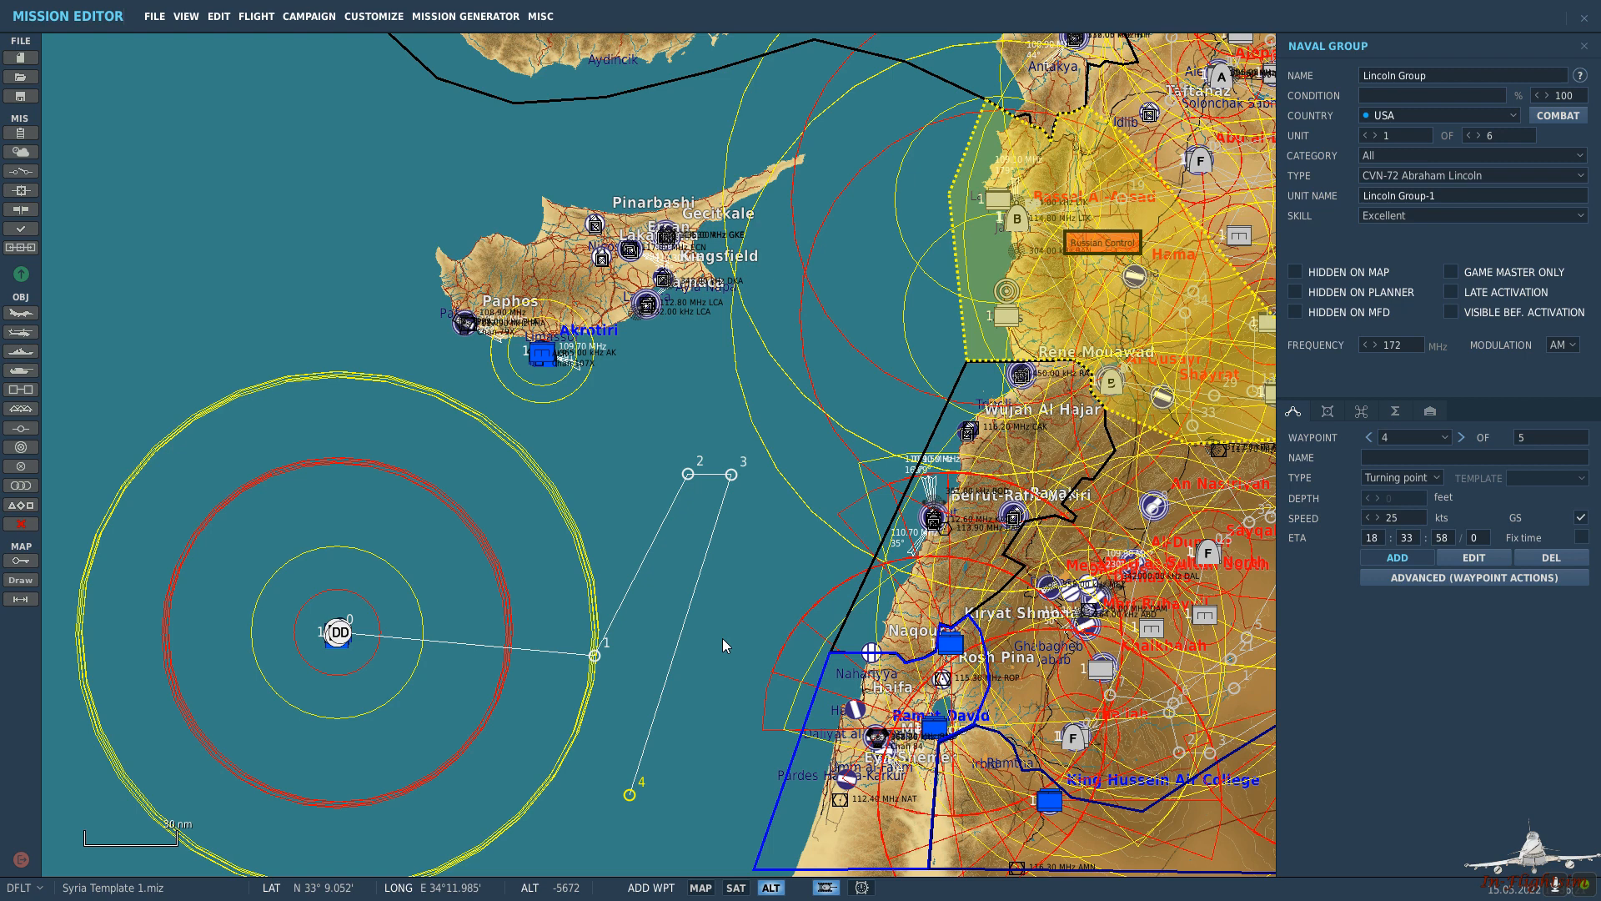
pyautogui.press('Escape')
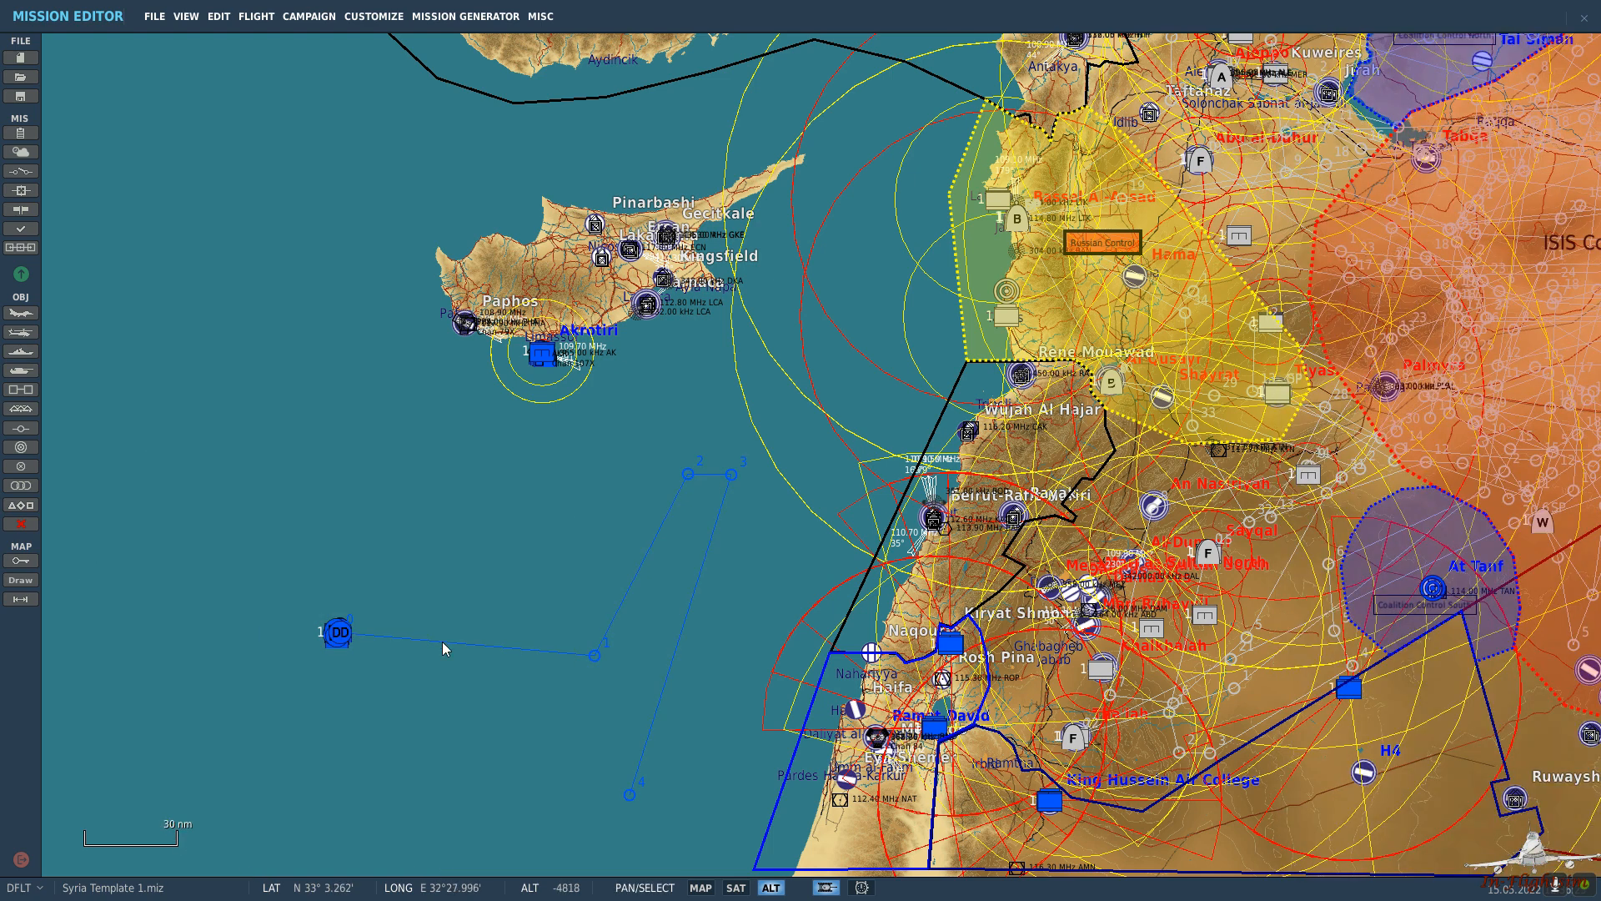
# Check how the static aircraft and crew sit on the relocated carrier's deck.
pyautogui.scroll(10, 321, 634)
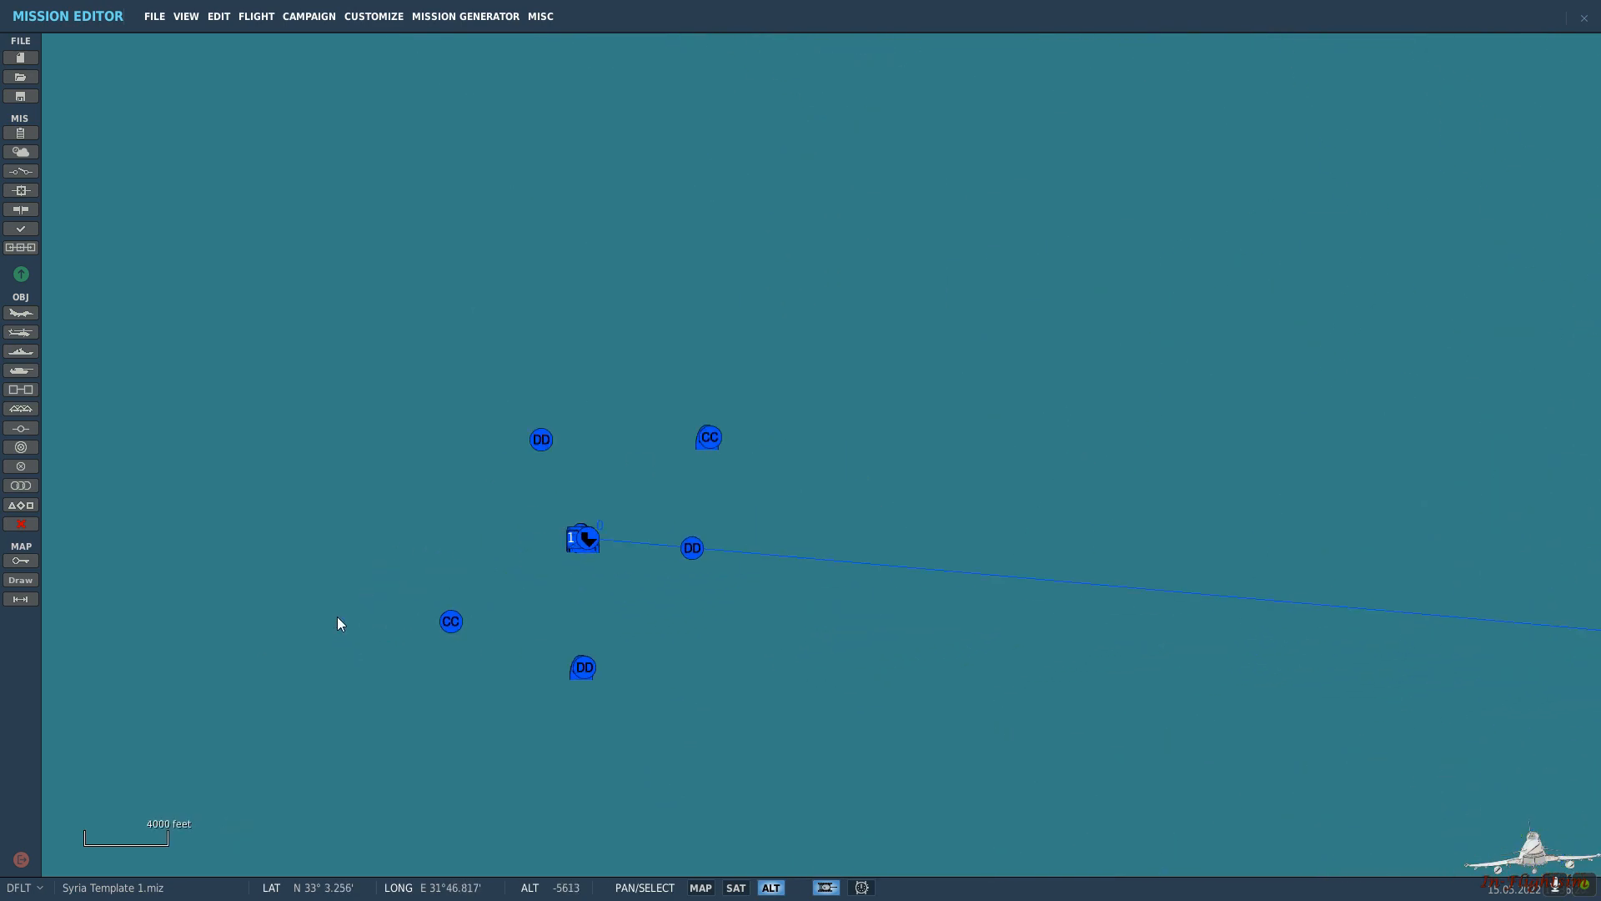
pyautogui.scroll(10, 934, 458)
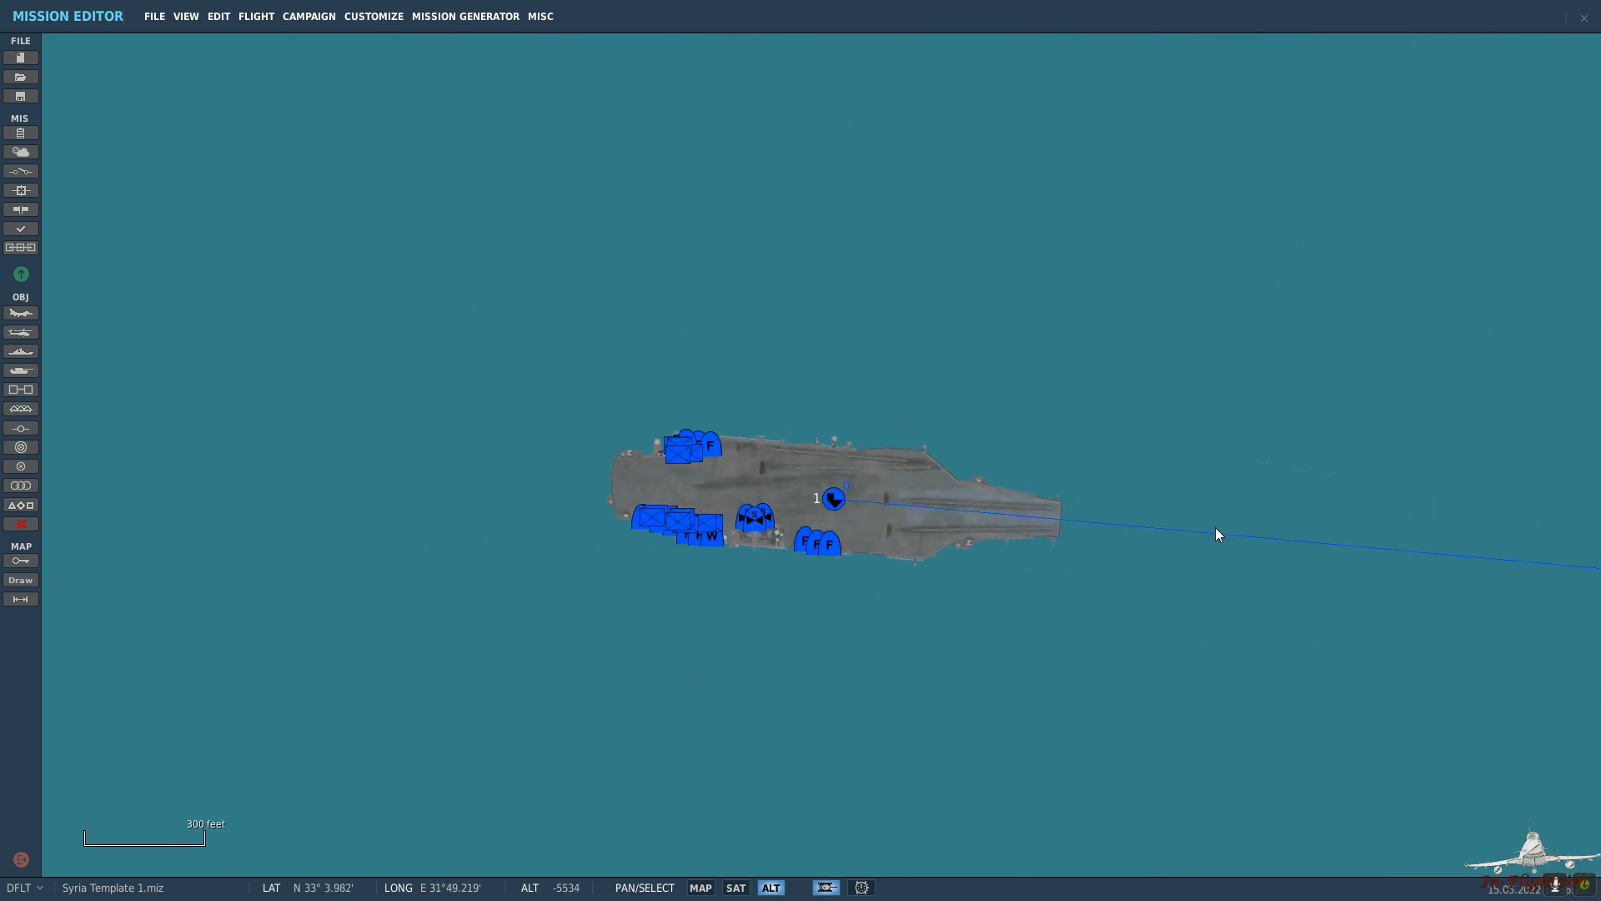
pyautogui.scroll(1, 515, 429)
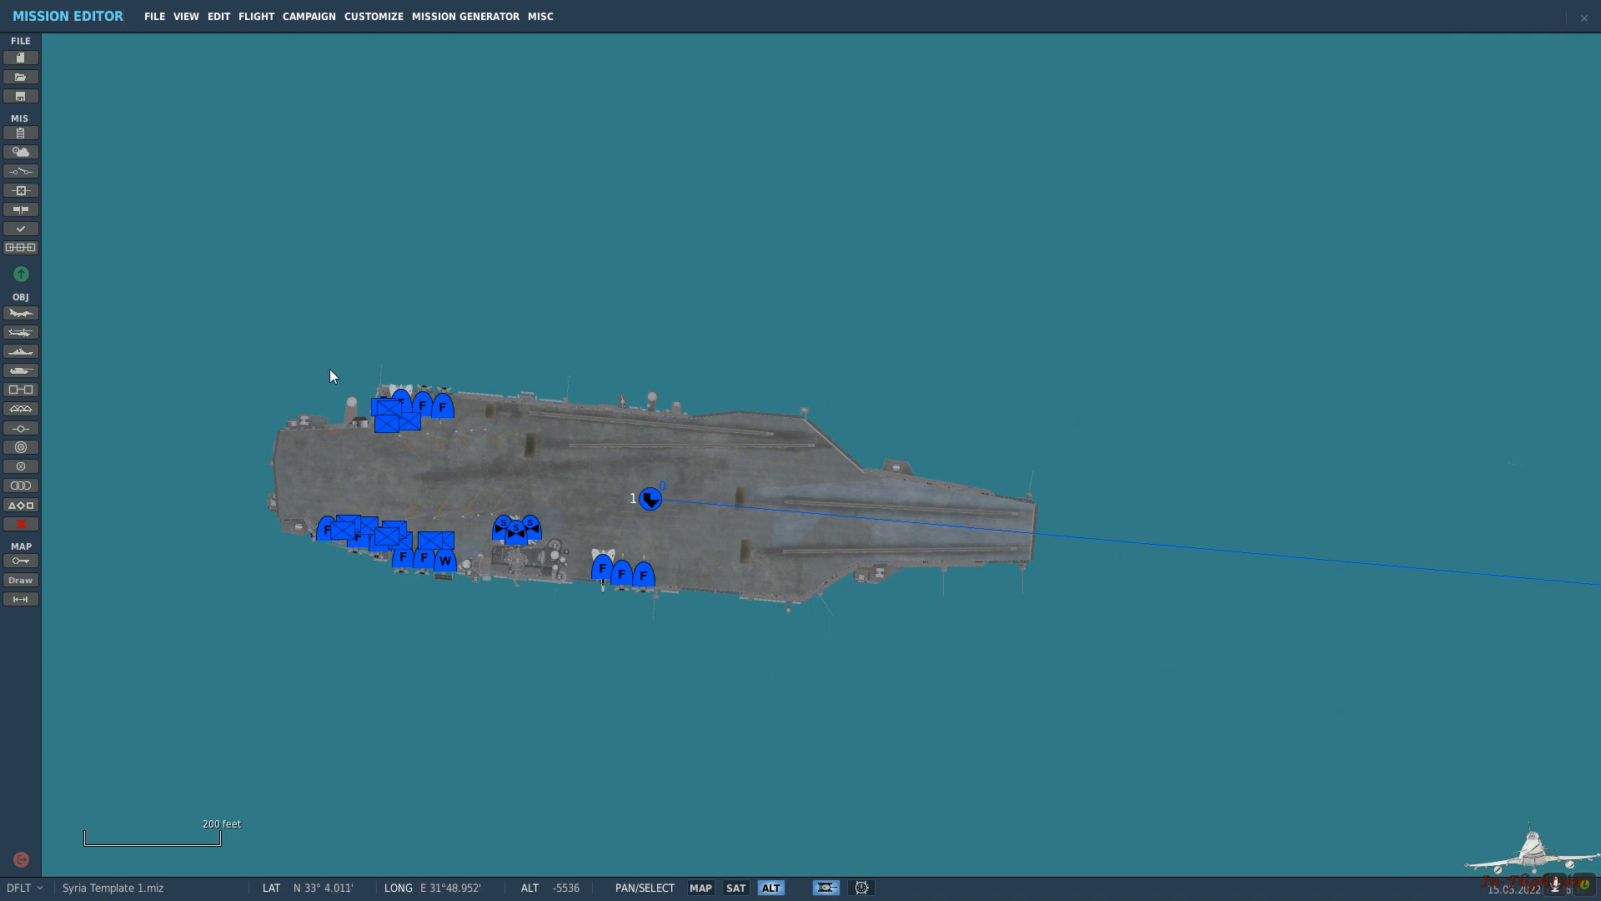
pyautogui.scroll(-10, 930, 588)
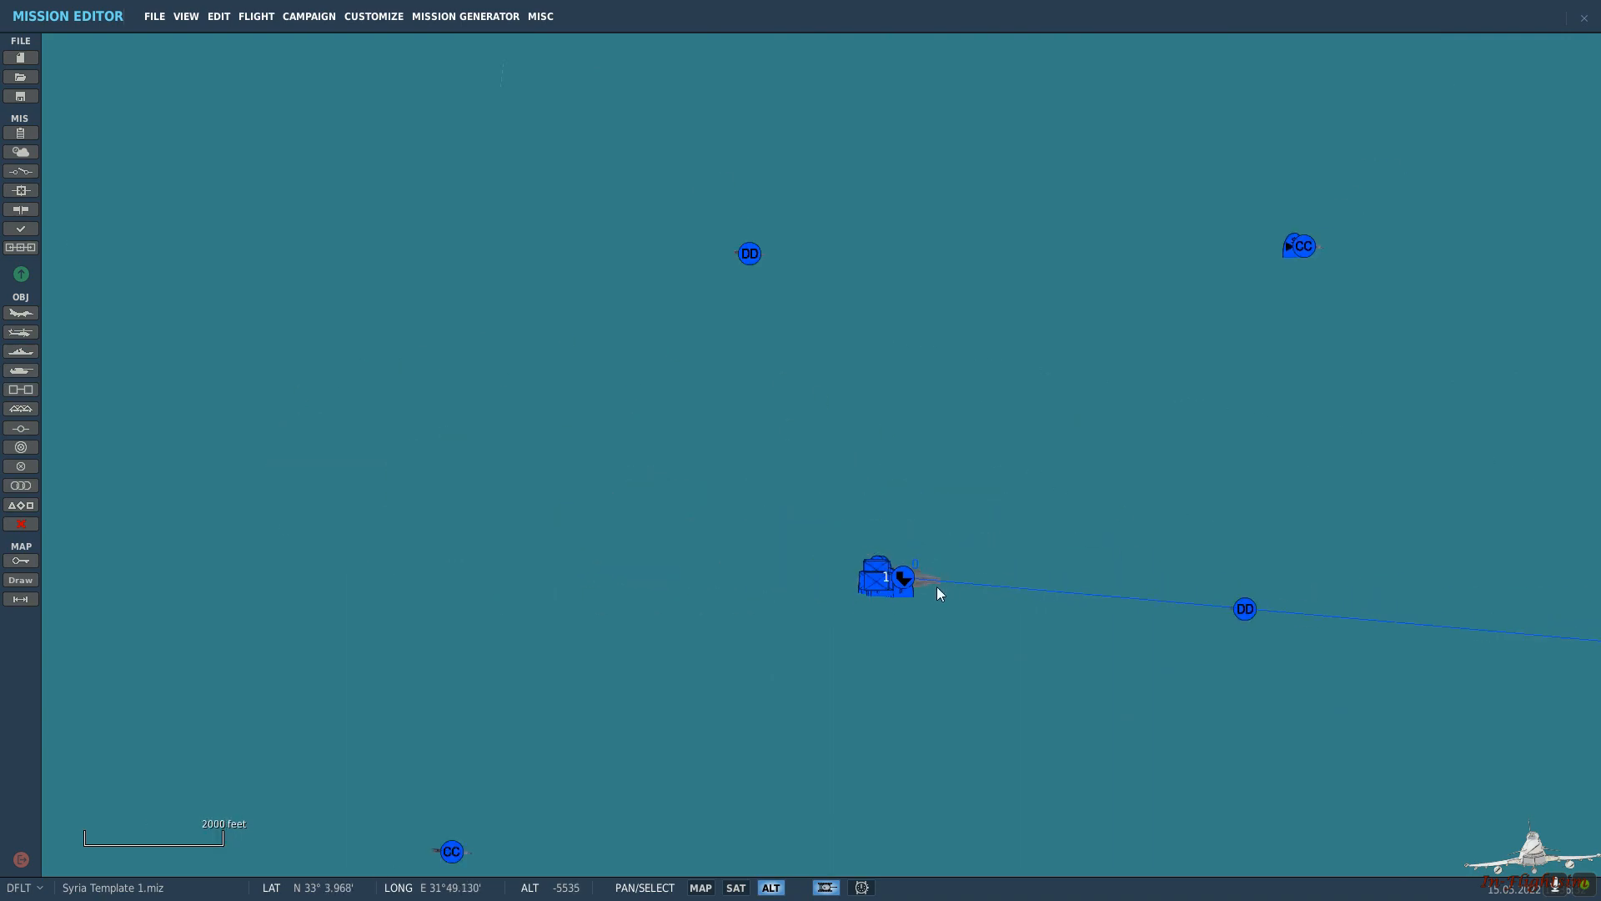
pyautogui.scroll(-5, 937, 587)
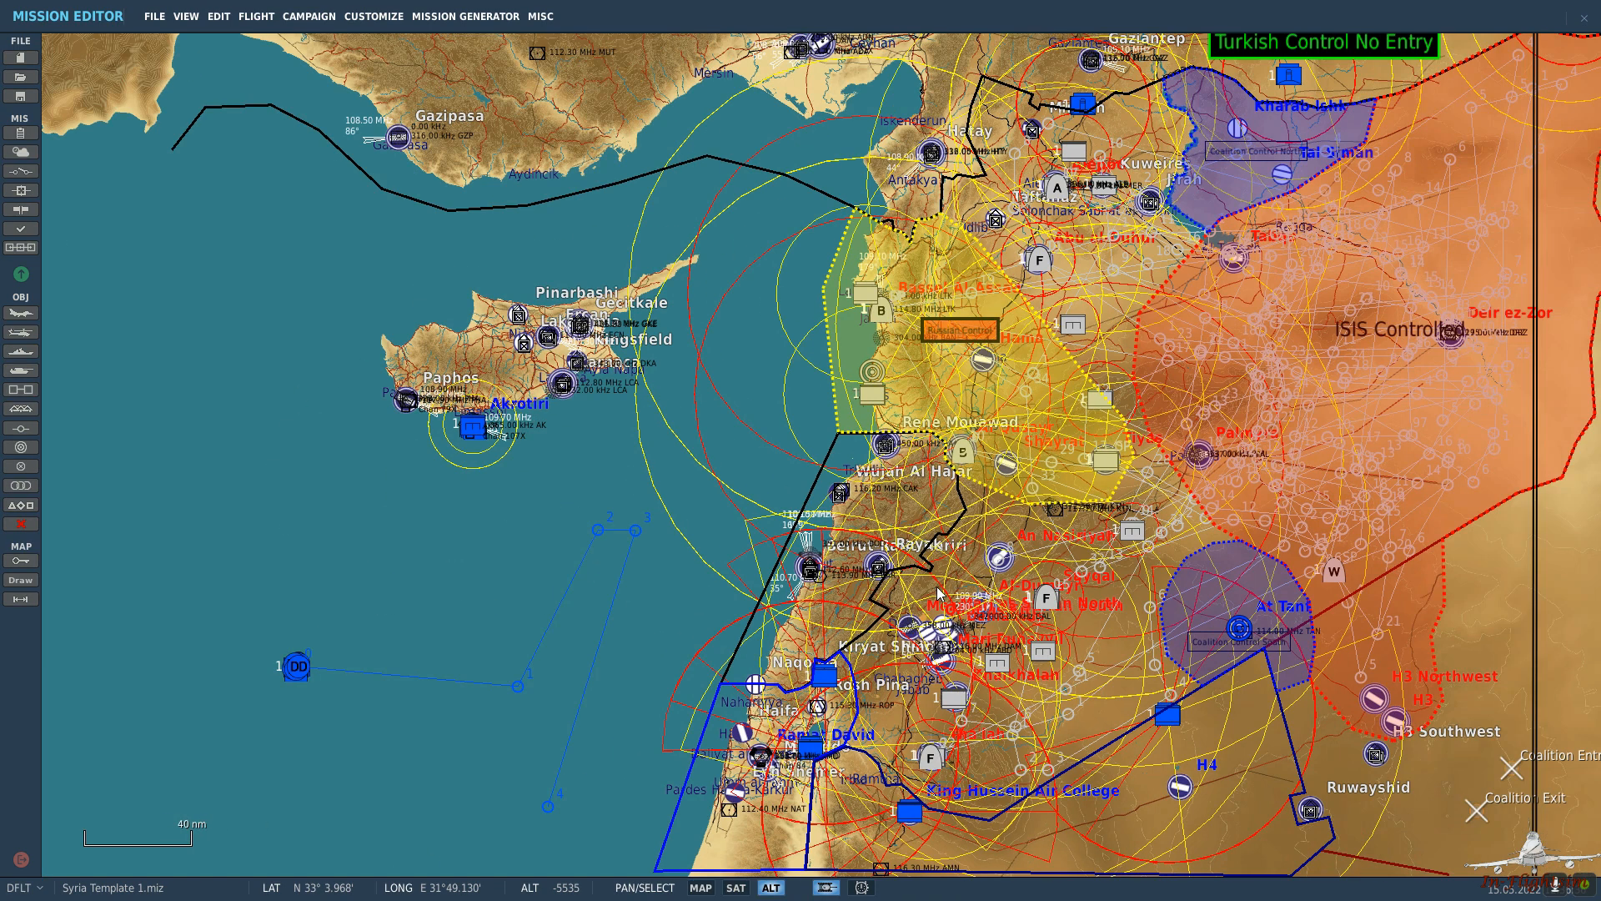
# Set up a new static object at King Hussein Air College with country USA, category Planes and type F-15C.
pyautogui.moveTo(1155, 558); pyautogui.dragTo(1053, 558)
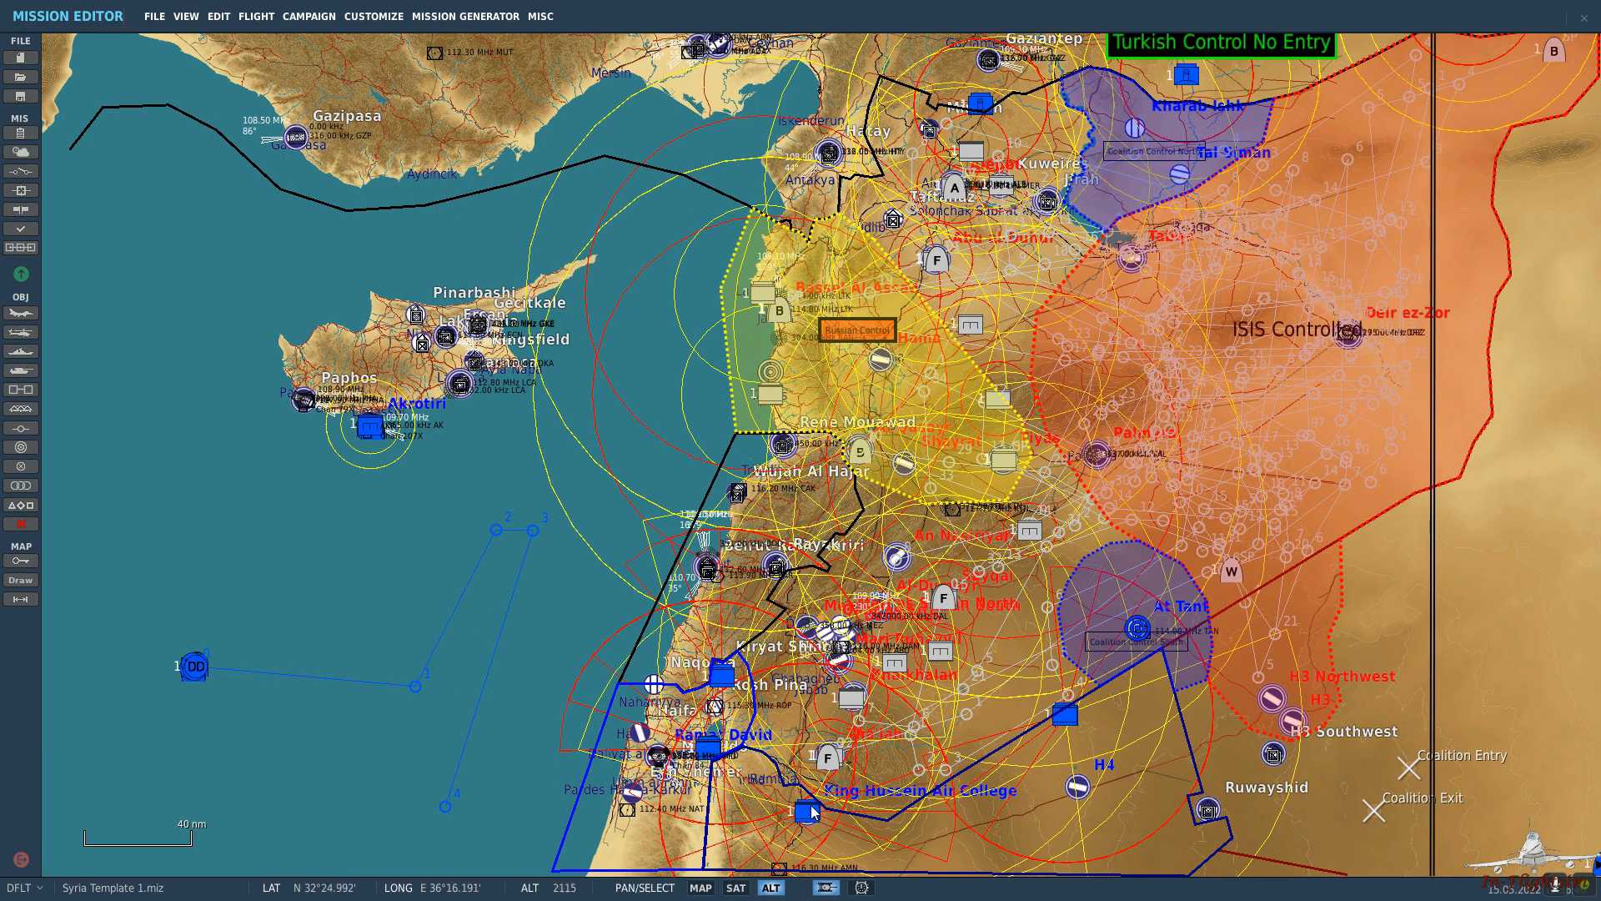
pyautogui.scroll(7, 813, 810)
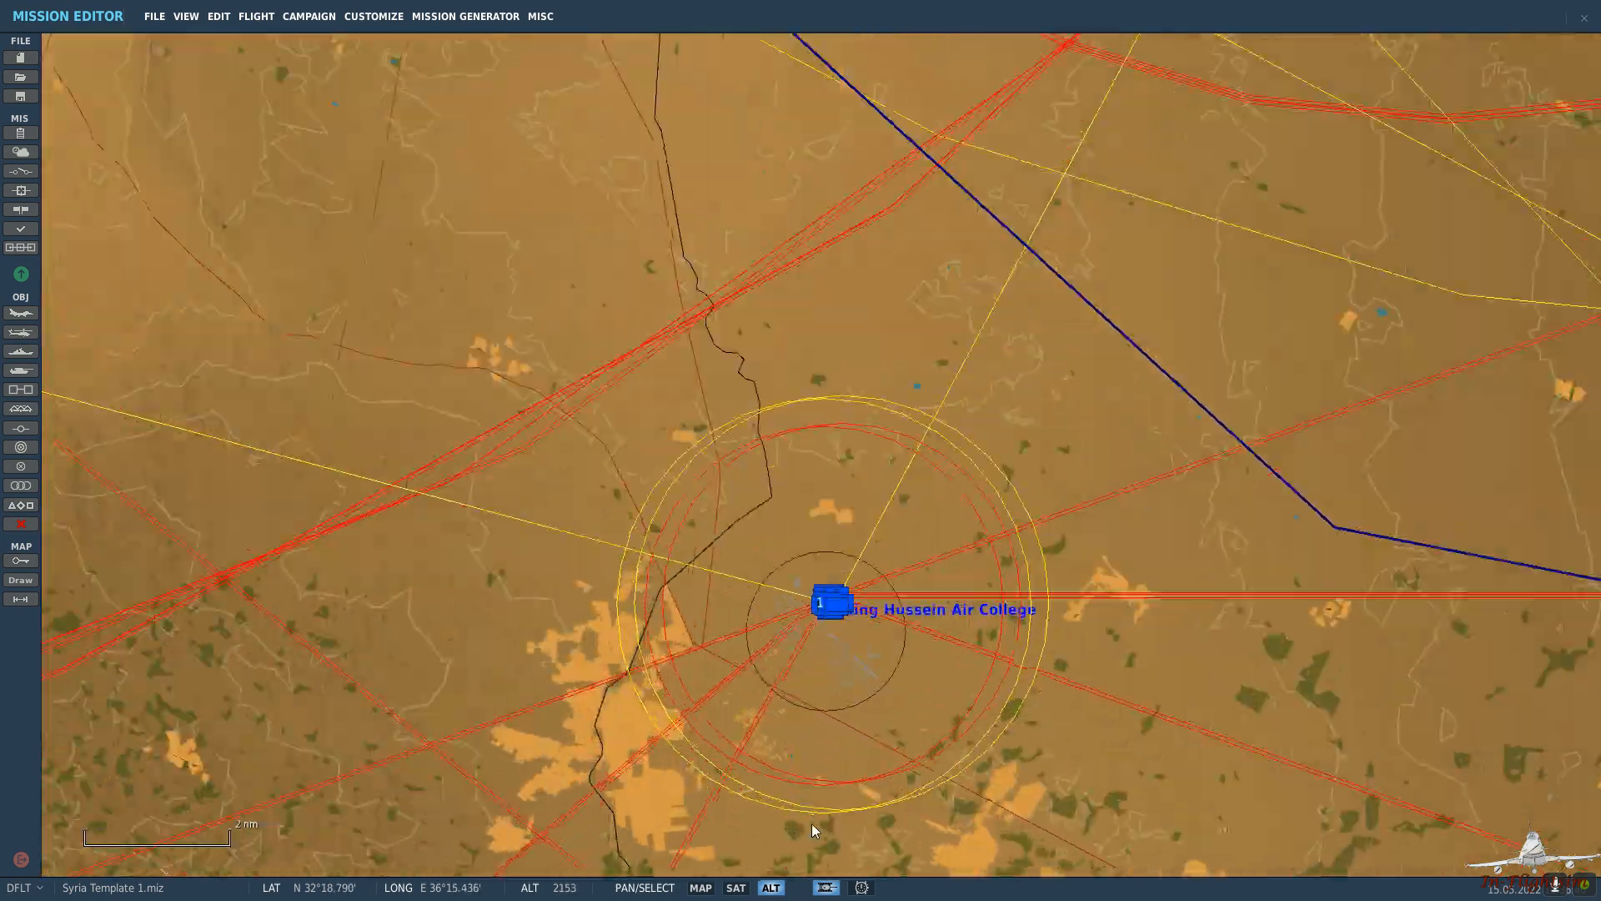
pyautogui.scroll(4, 822, 662)
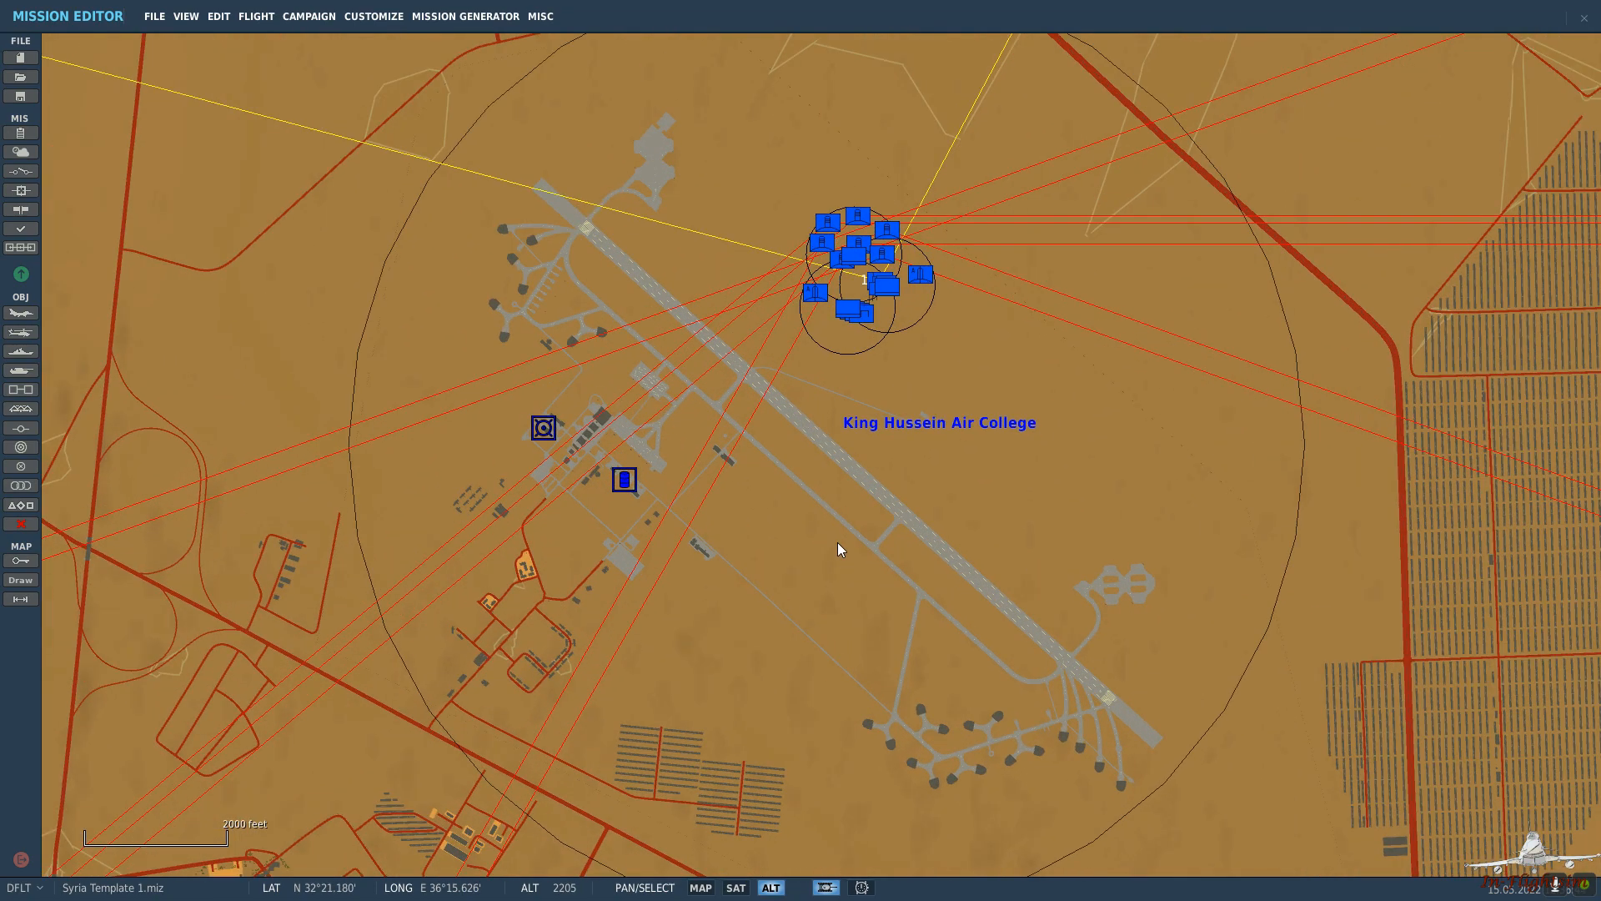
pyautogui.scroll(1, 838, 546)
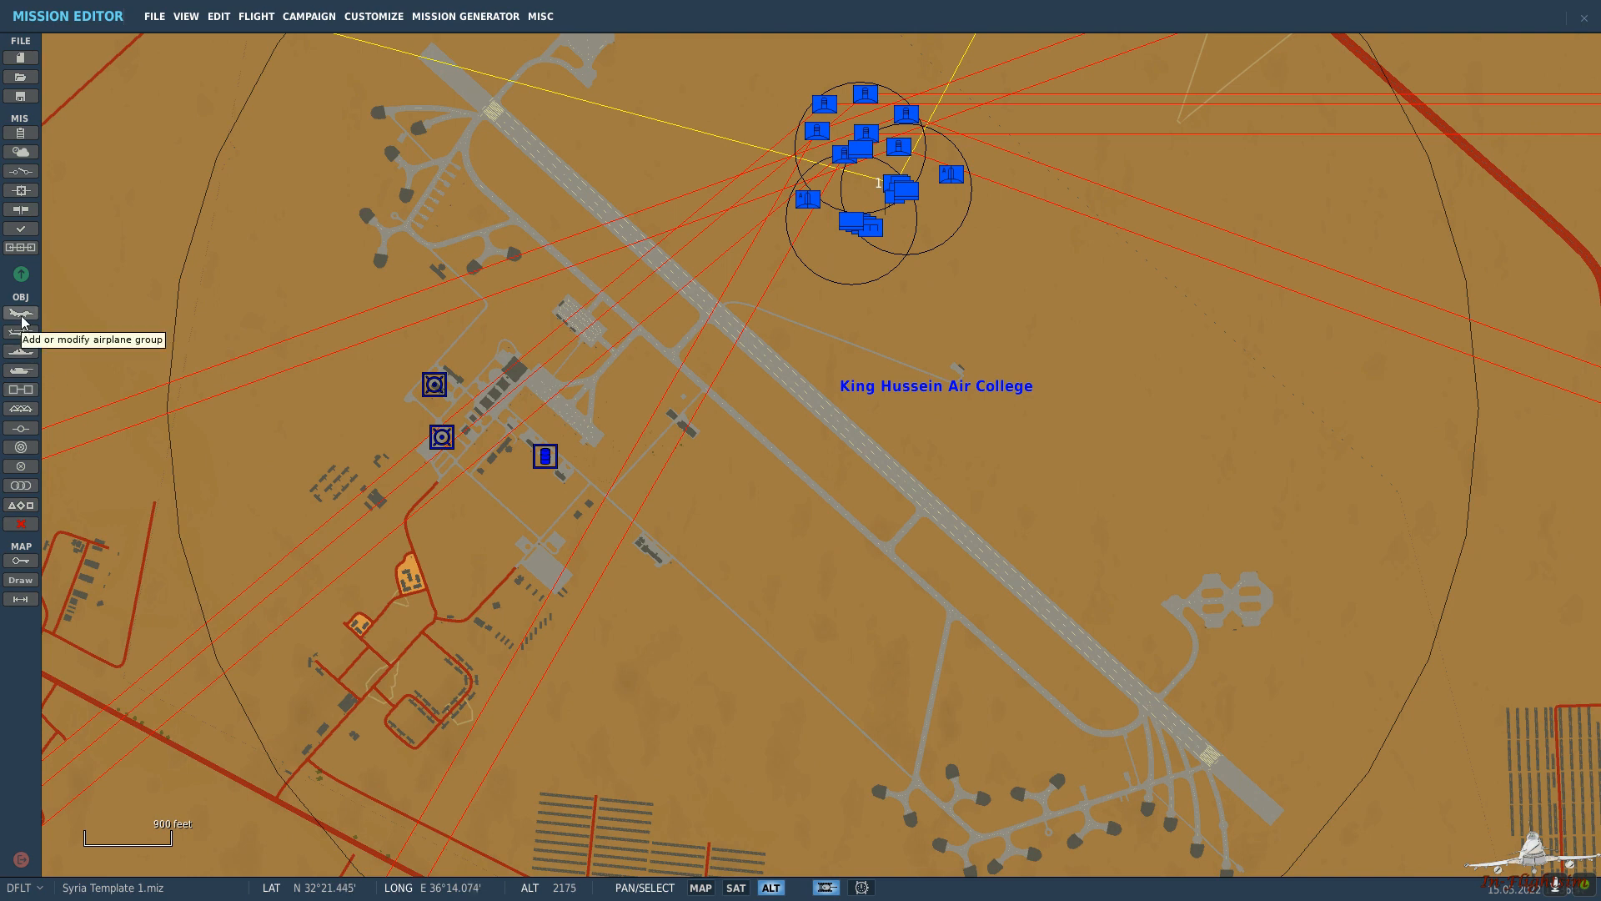
pyautogui.click(19, 411)
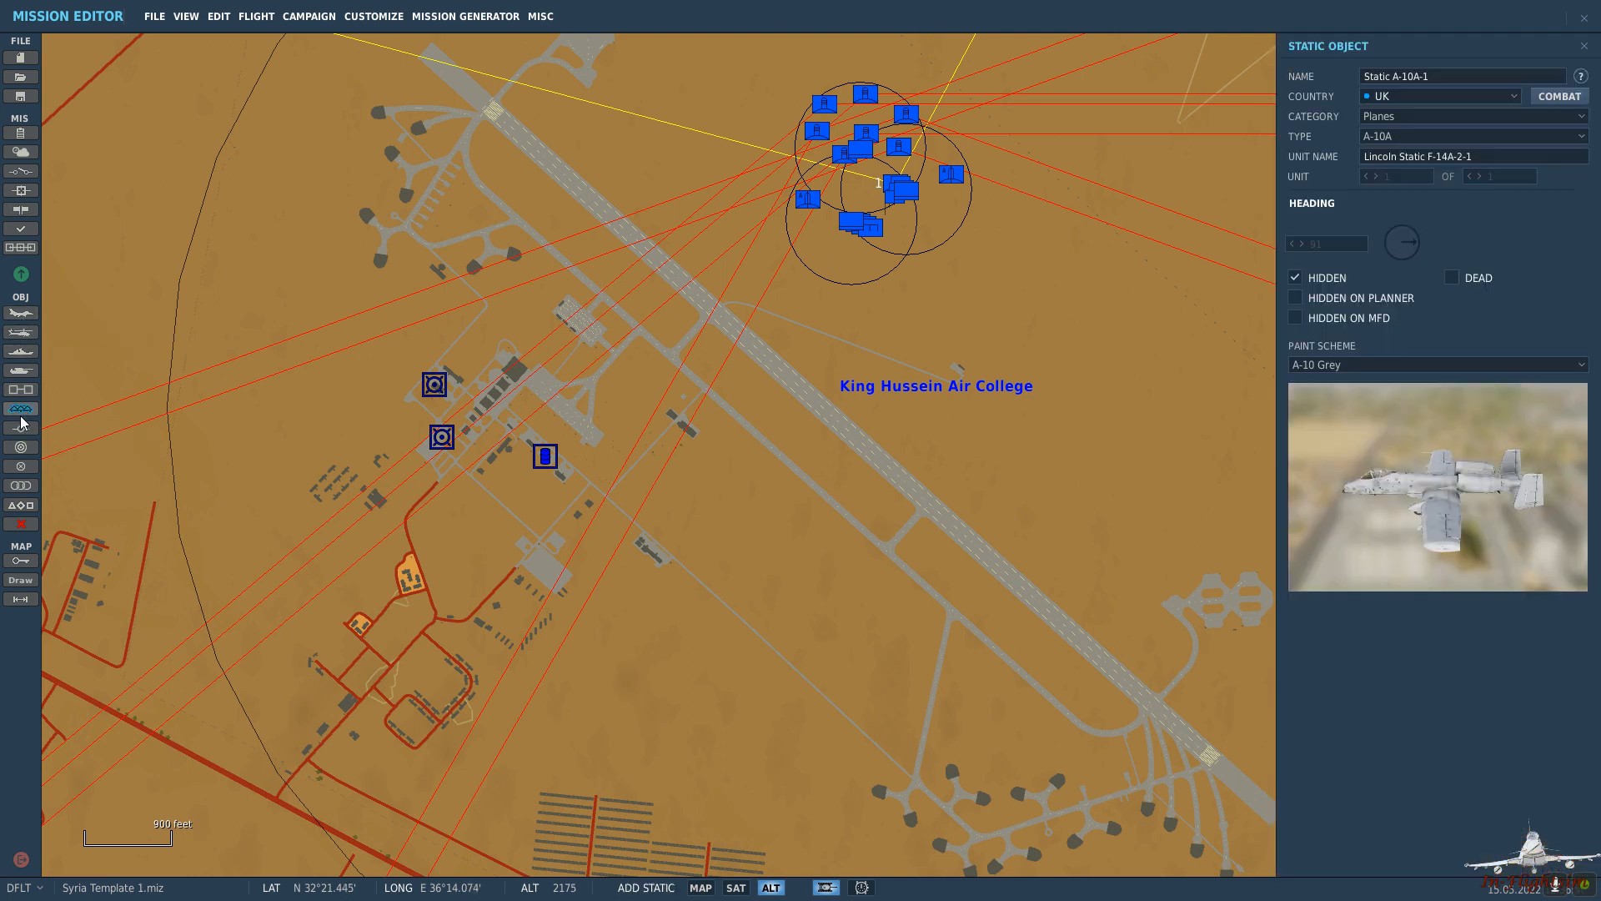
pyautogui.click(1438, 98)
pyautogui.click(1427, 117)
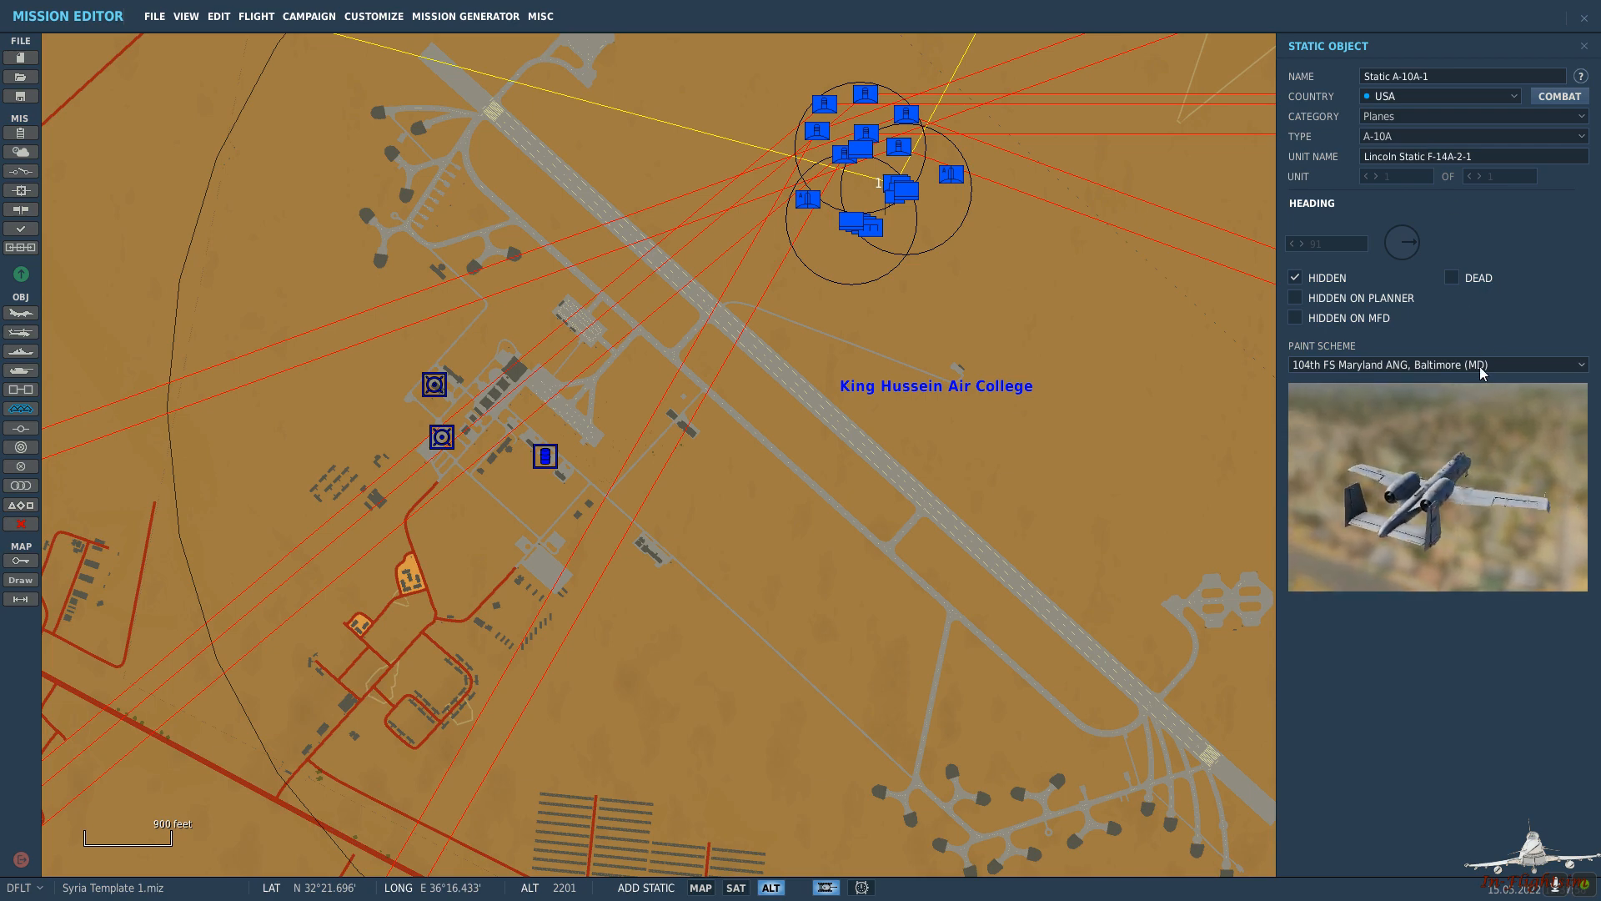
pyautogui.click(1409, 135)
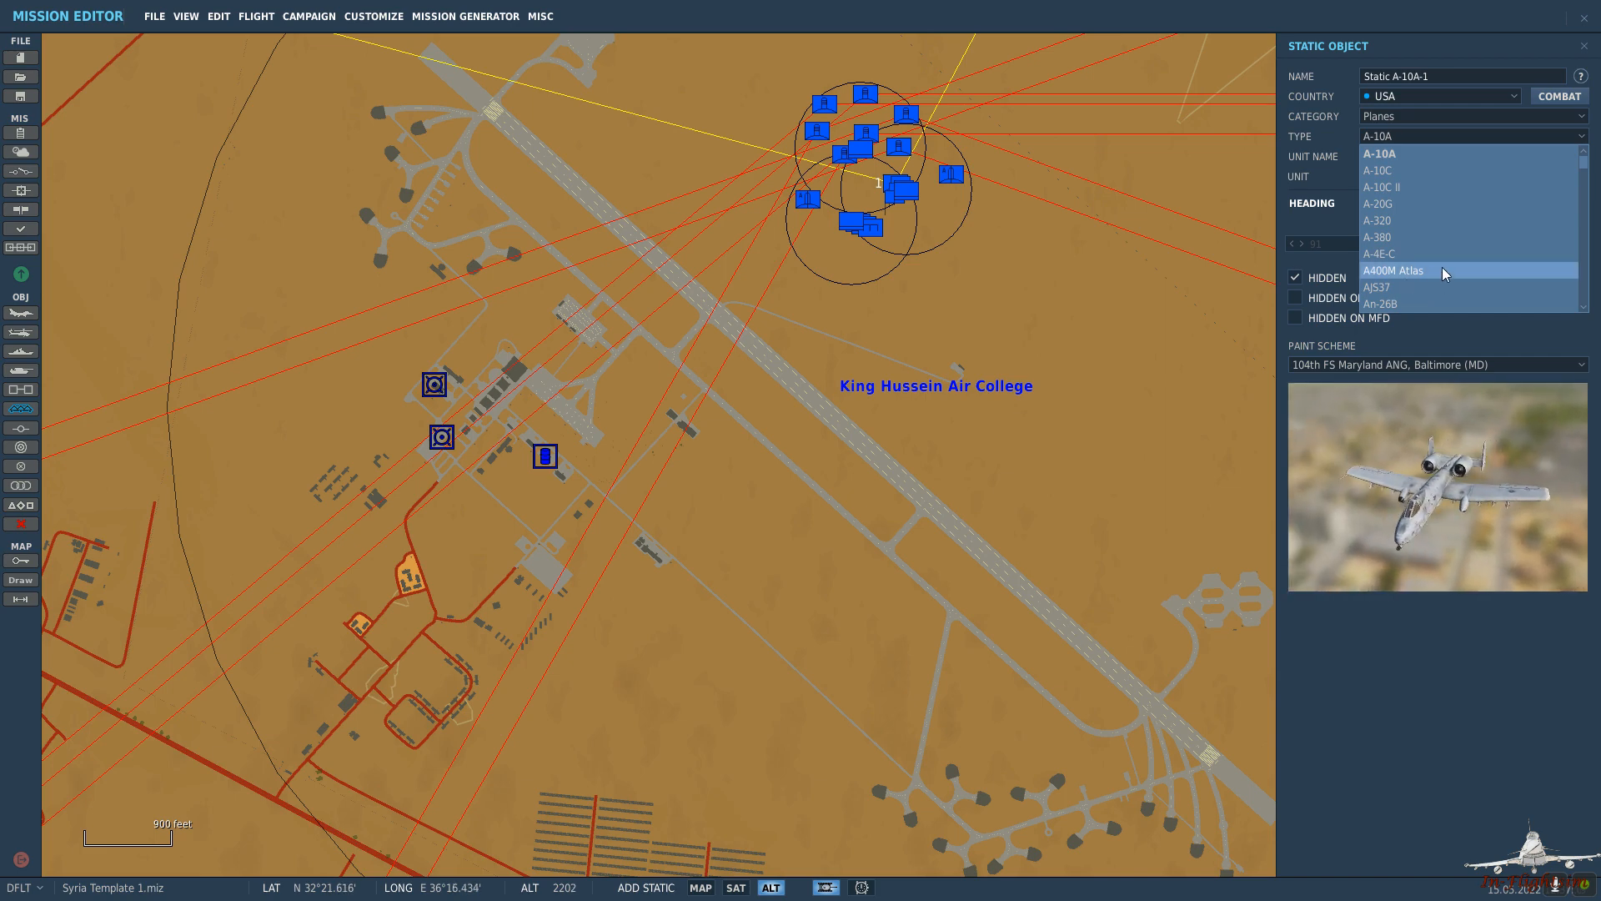
pyautogui.scroll(-5, 1448, 267)
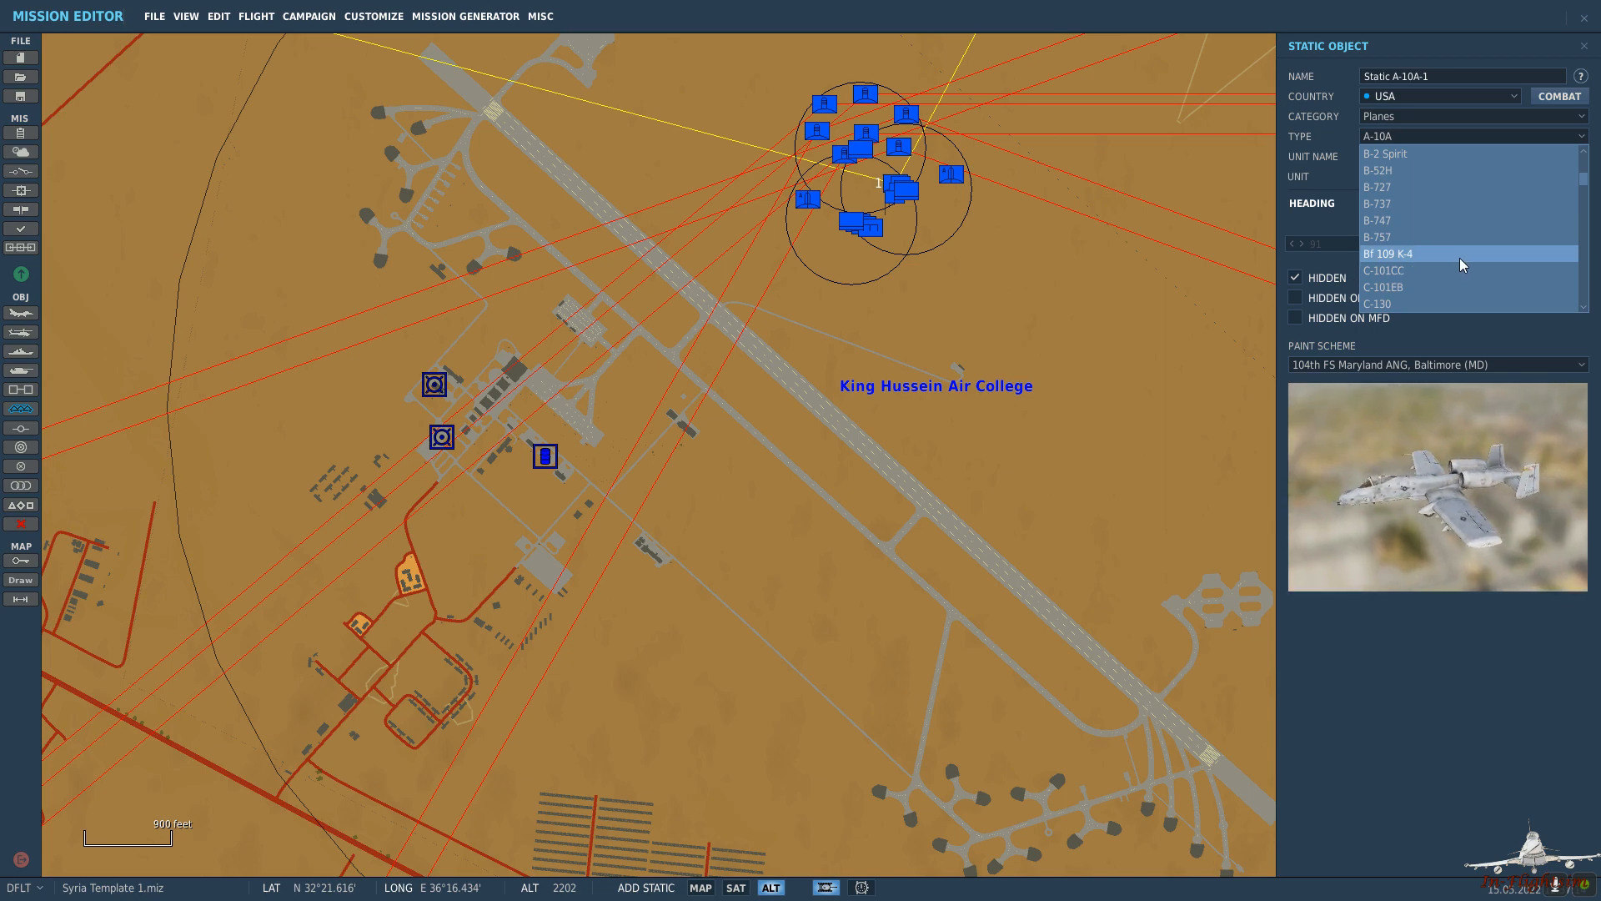
pyautogui.scroll(-4, 1459, 258)
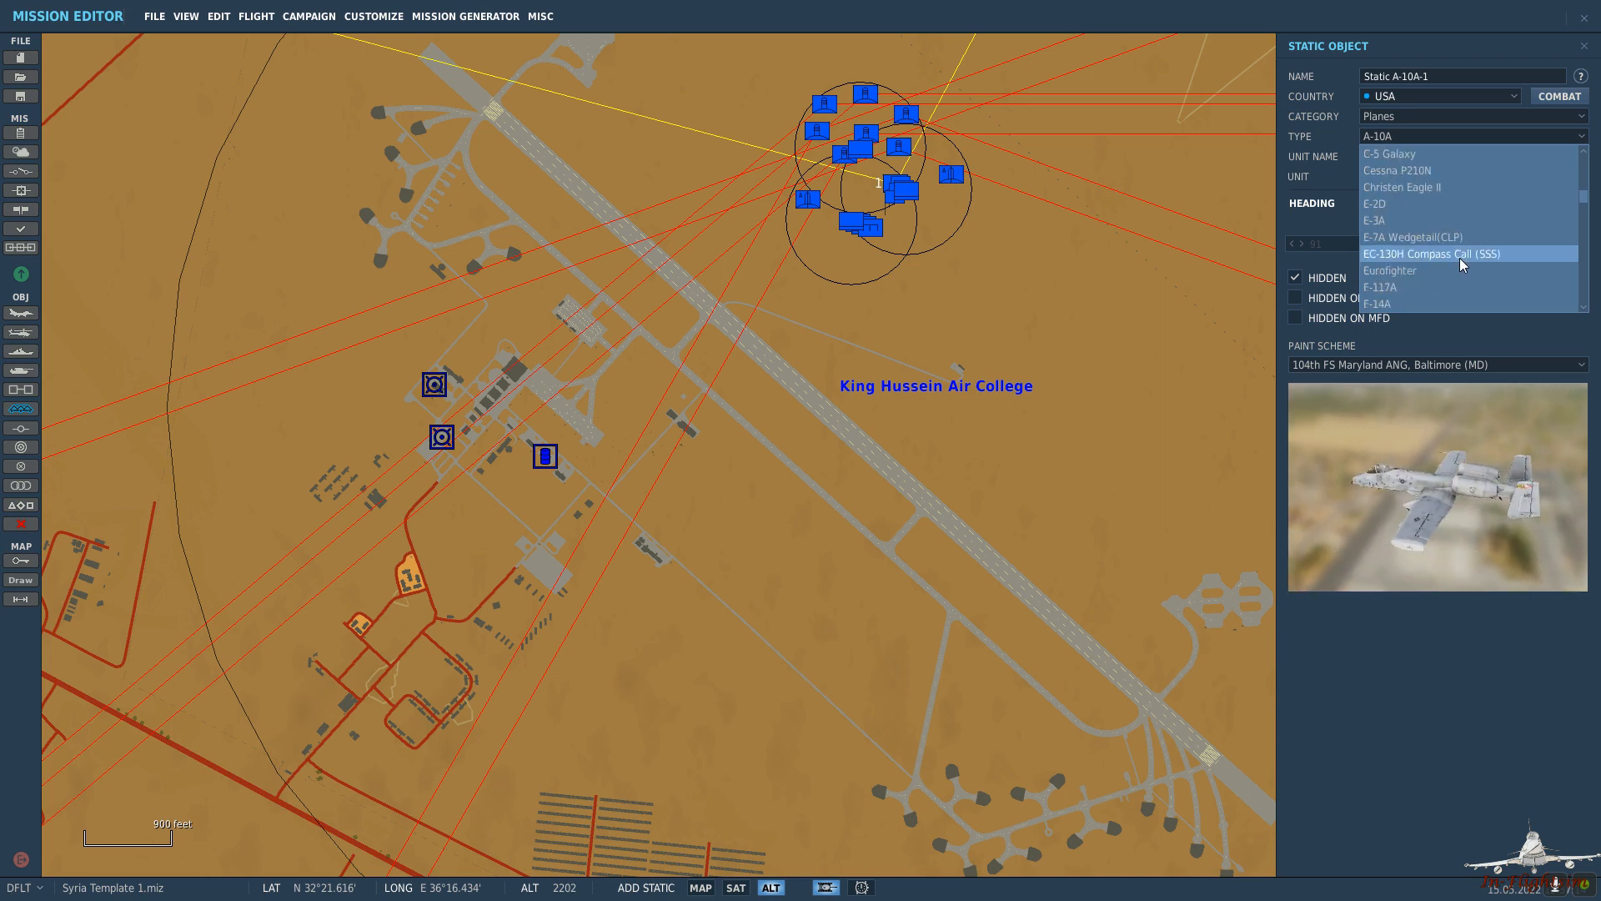
pyautogui.scroll(-6, 1460, 258)
pyautogui.click(1419, 254)
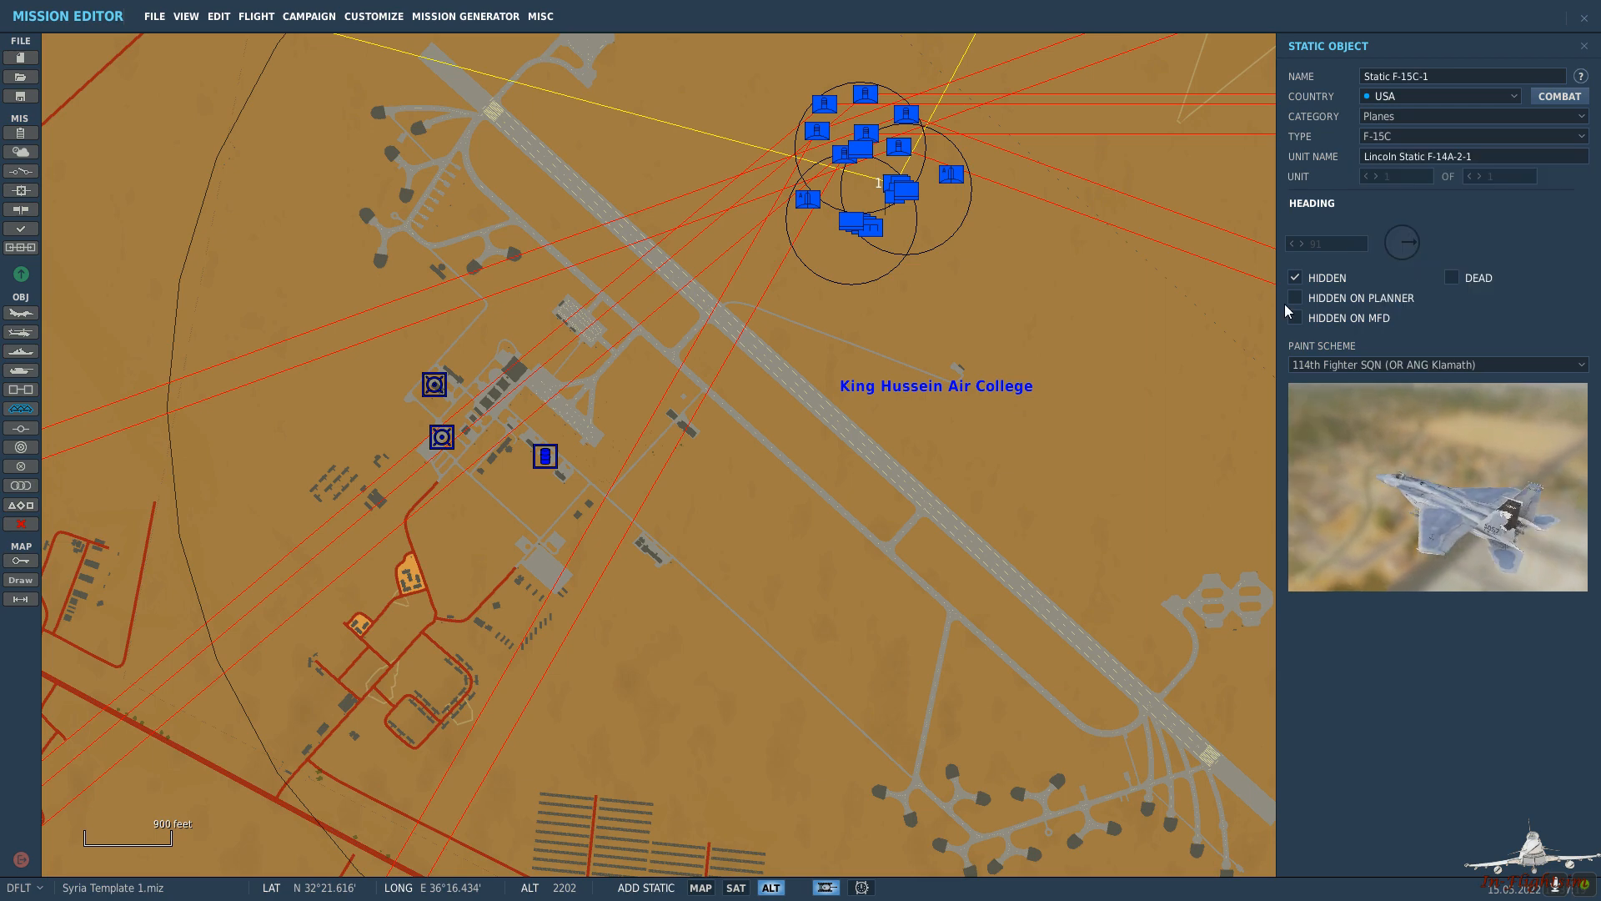
# Give the new static F-15C the 194th Fighter SQN (CA ANG) paint scheme and hide it on the planner.
pyautogui.click(1323, 370)
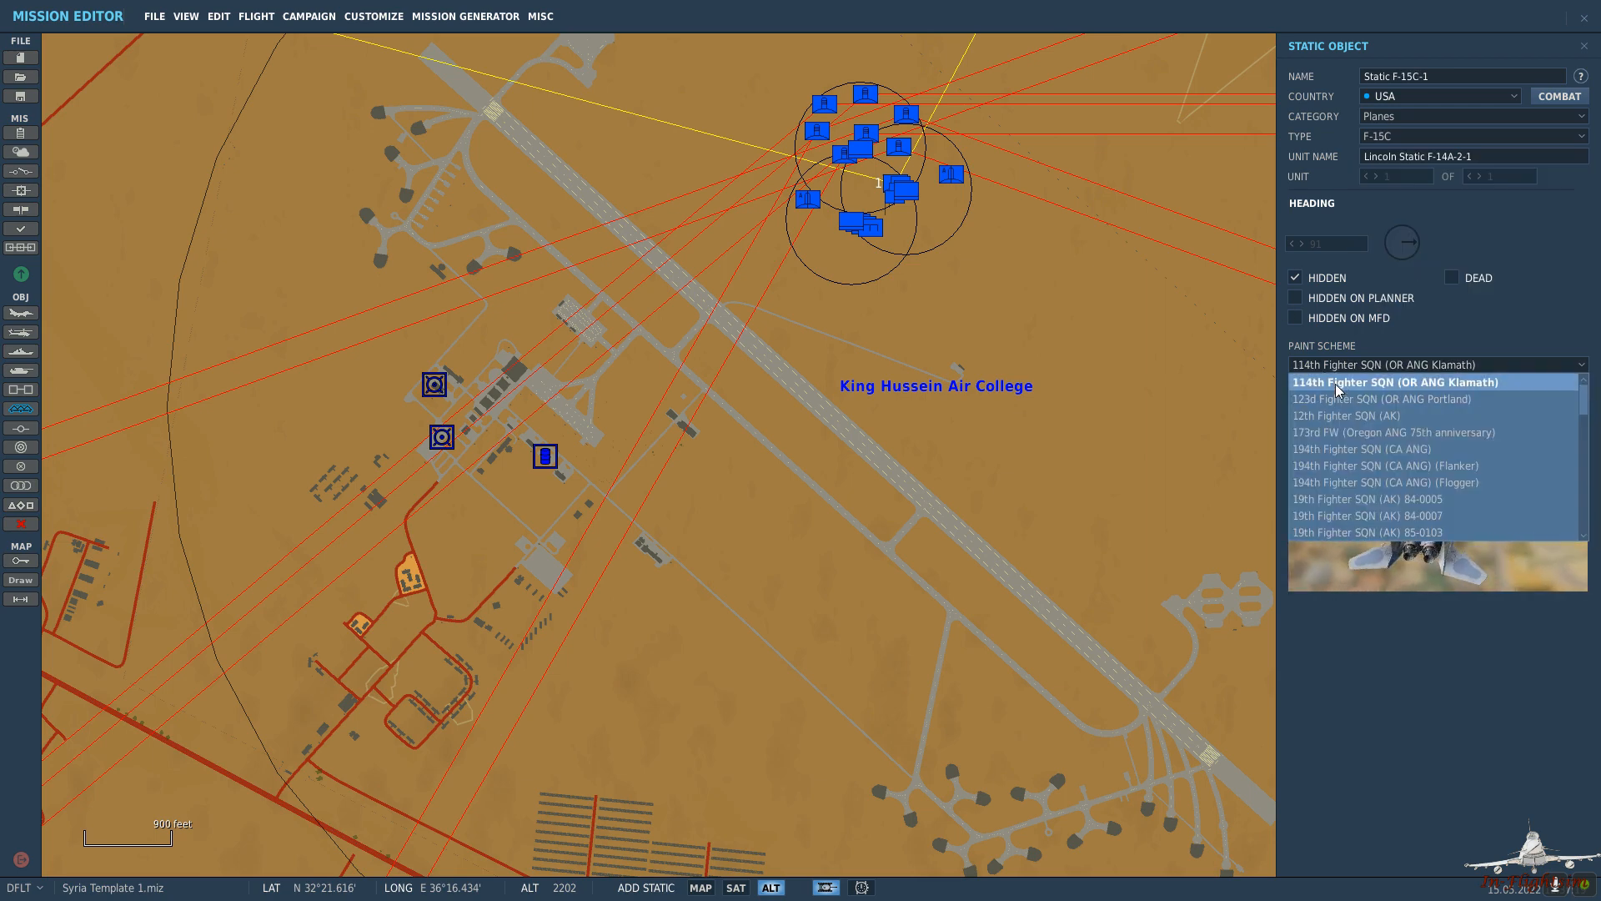
pyautogui.click(1335, 384)
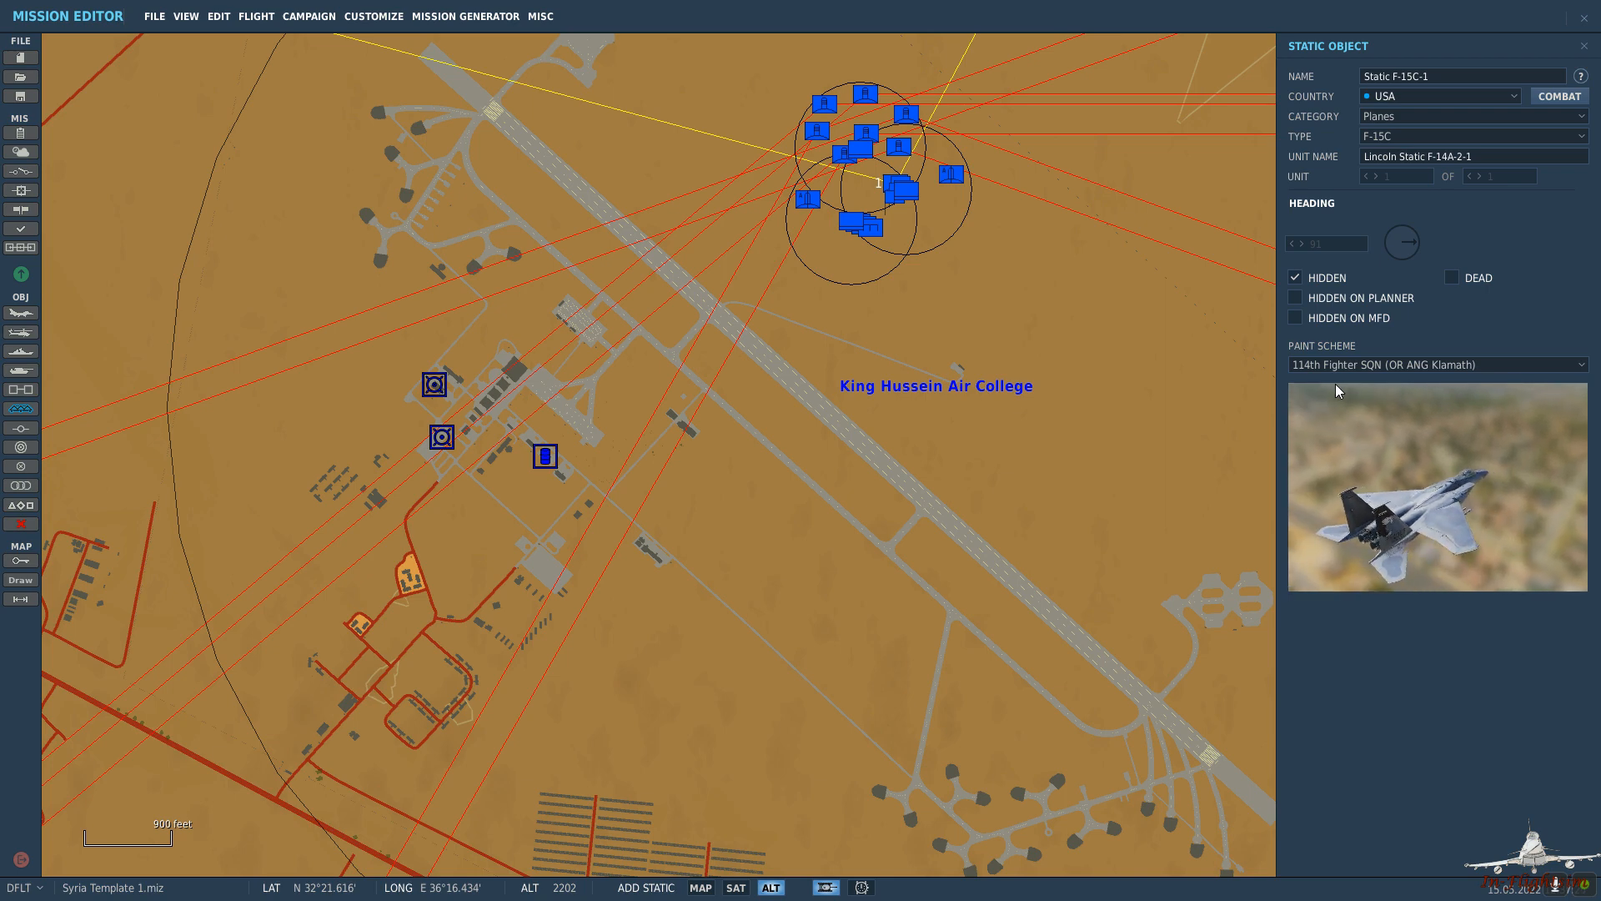
pyautogui.press('Down')
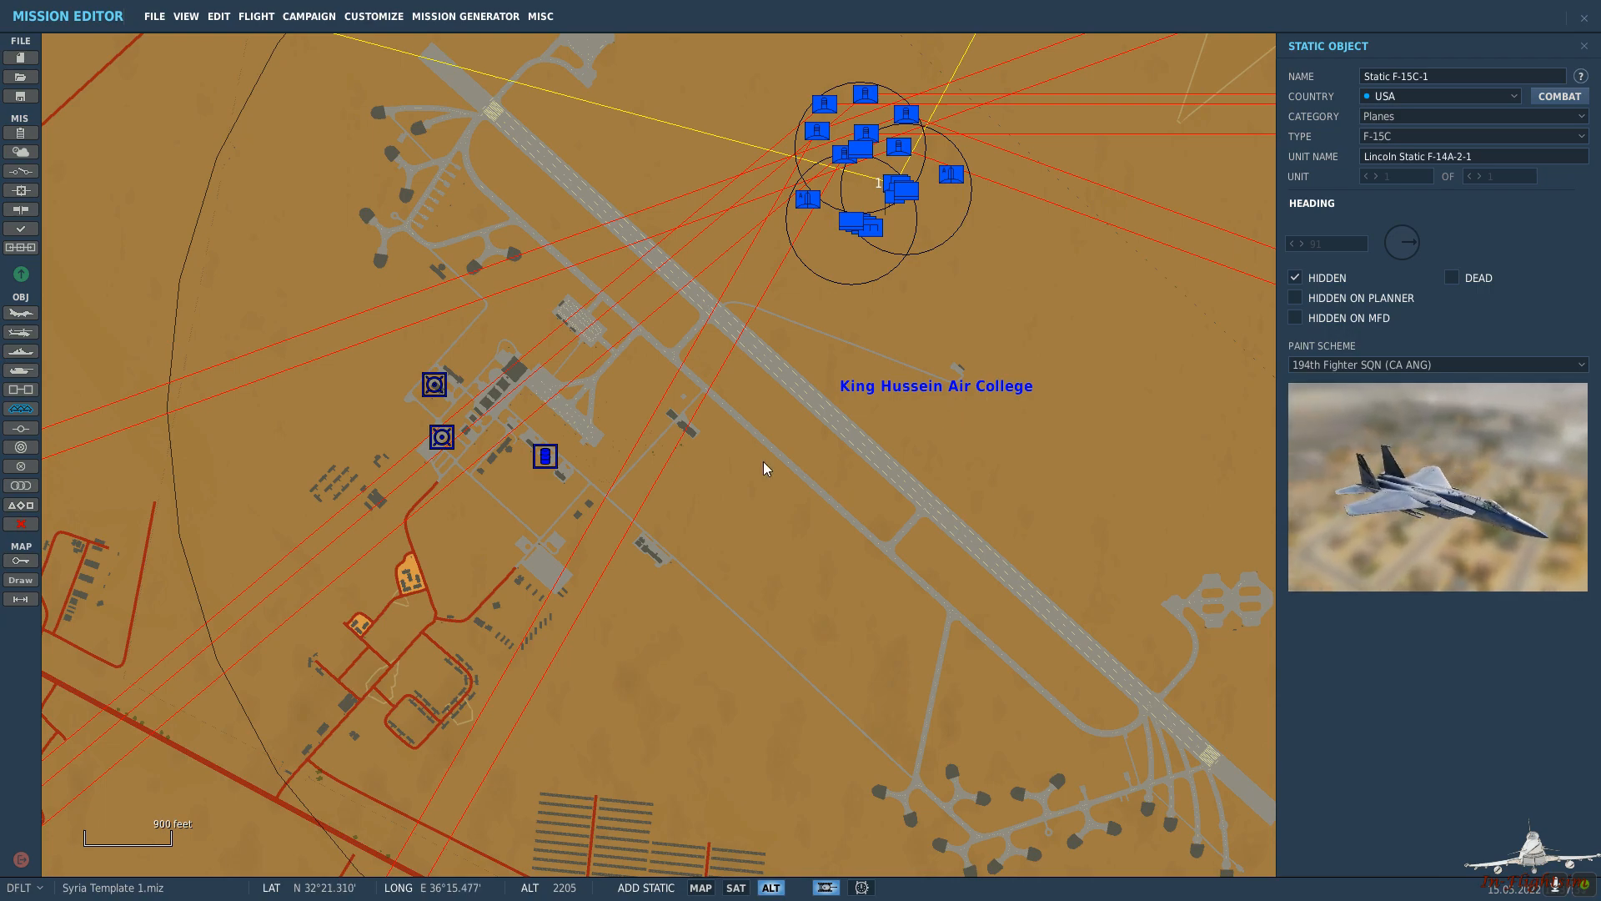
pyautogui.click(1295, 298)
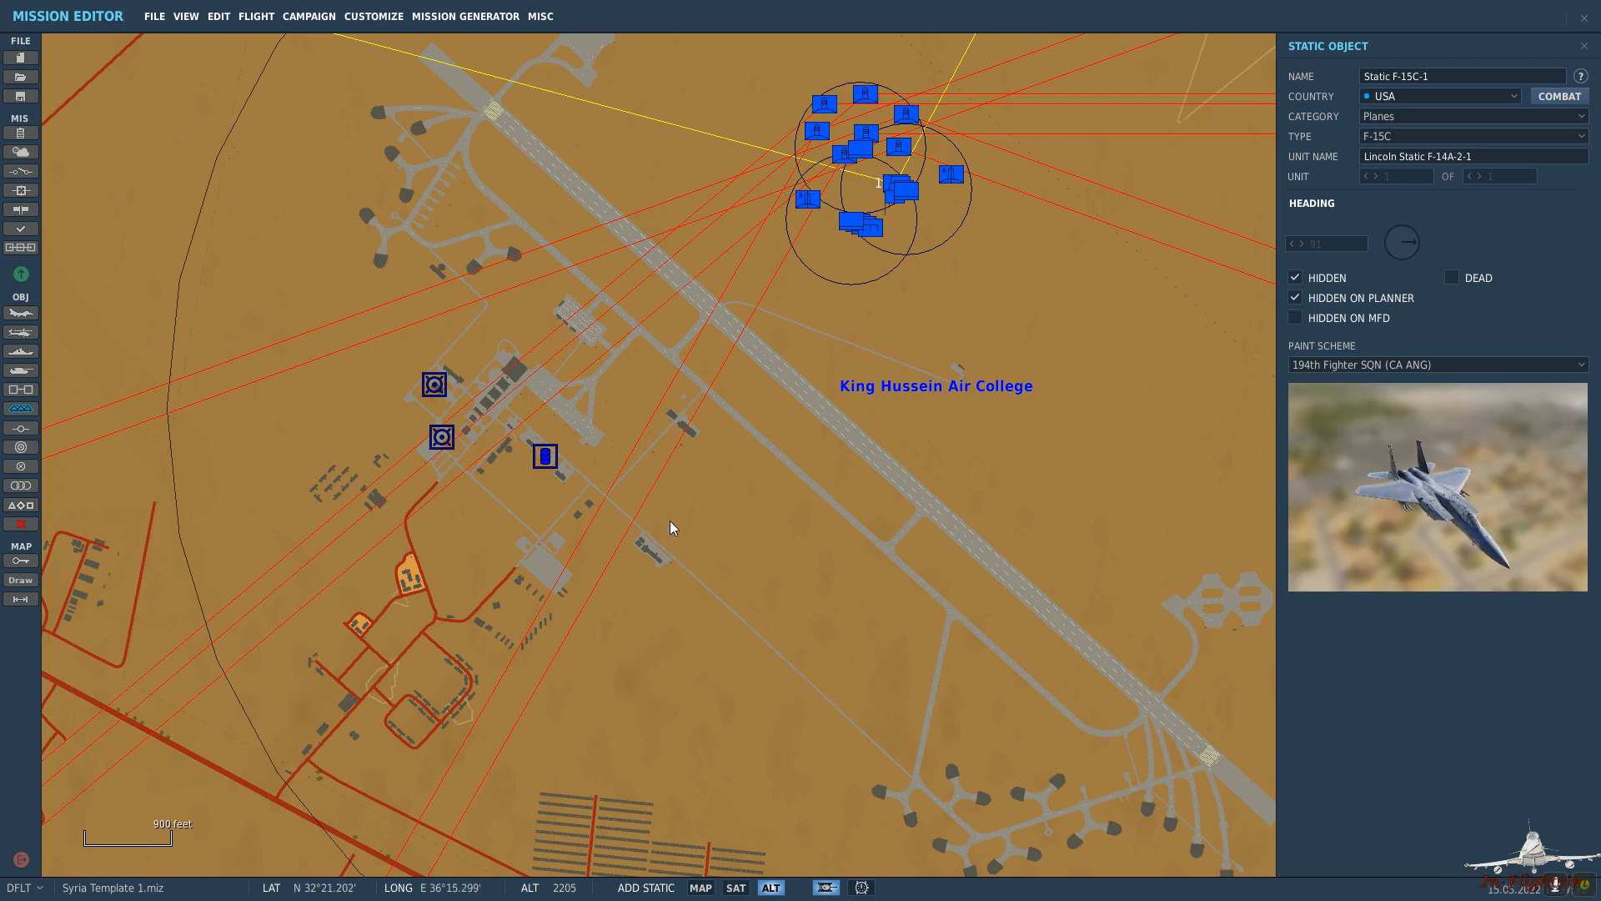
# Place the static F-15C on parking spot 41 at King Hussein Air College with heading 44.
pyautogui.scroll(10, 500, 418)
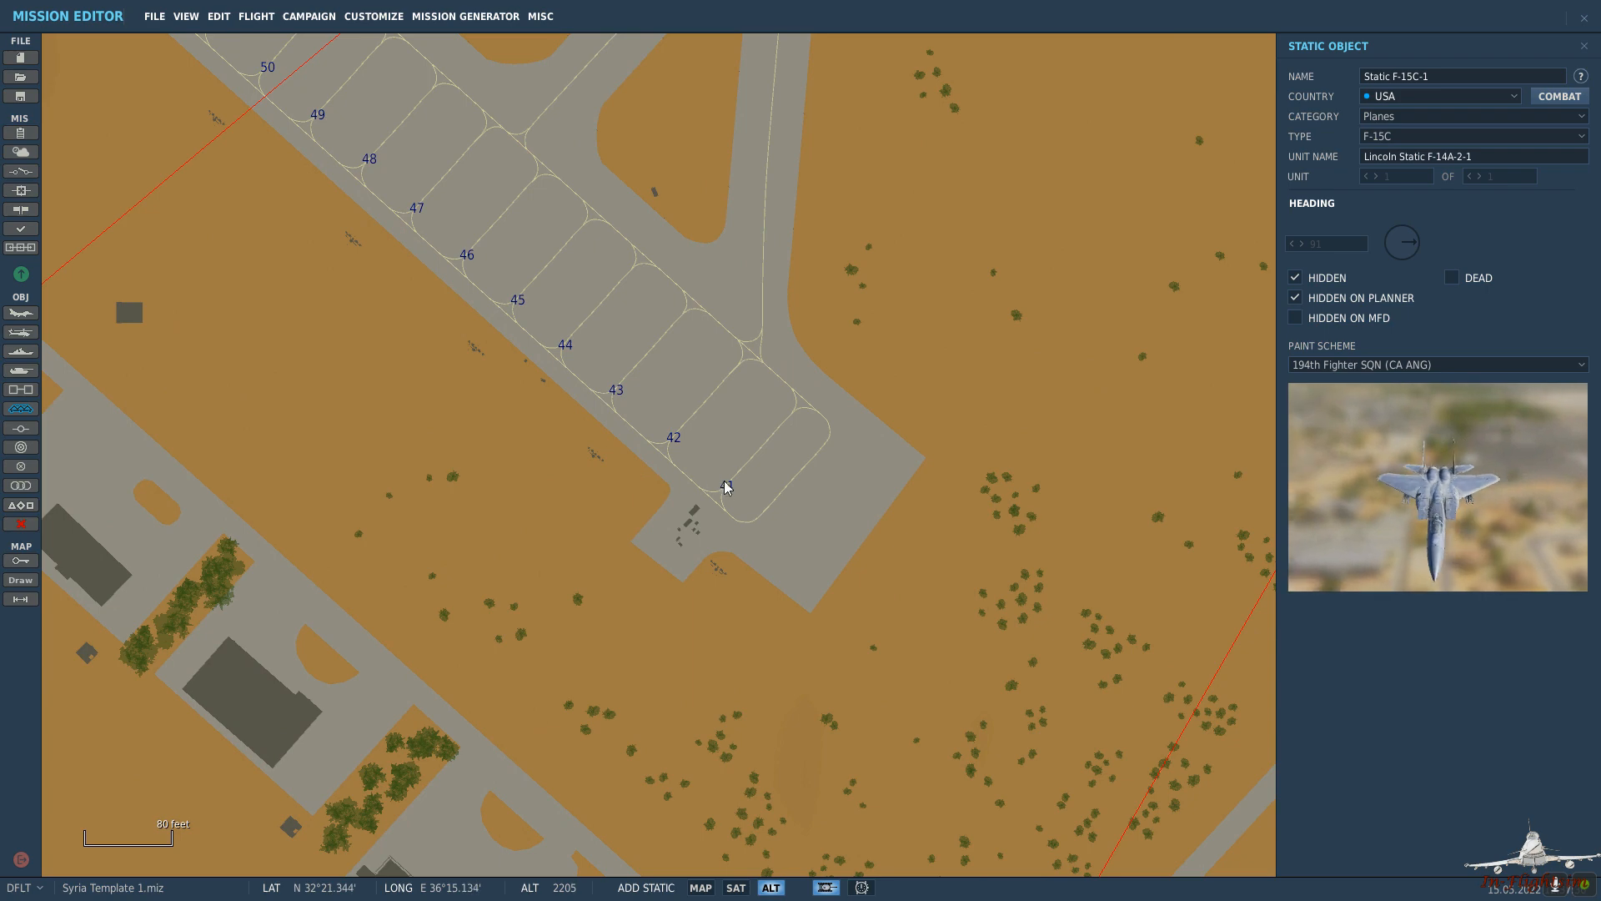
pyautogui.click(727, 487)
pyautogui.scroll(2, 727, 487)
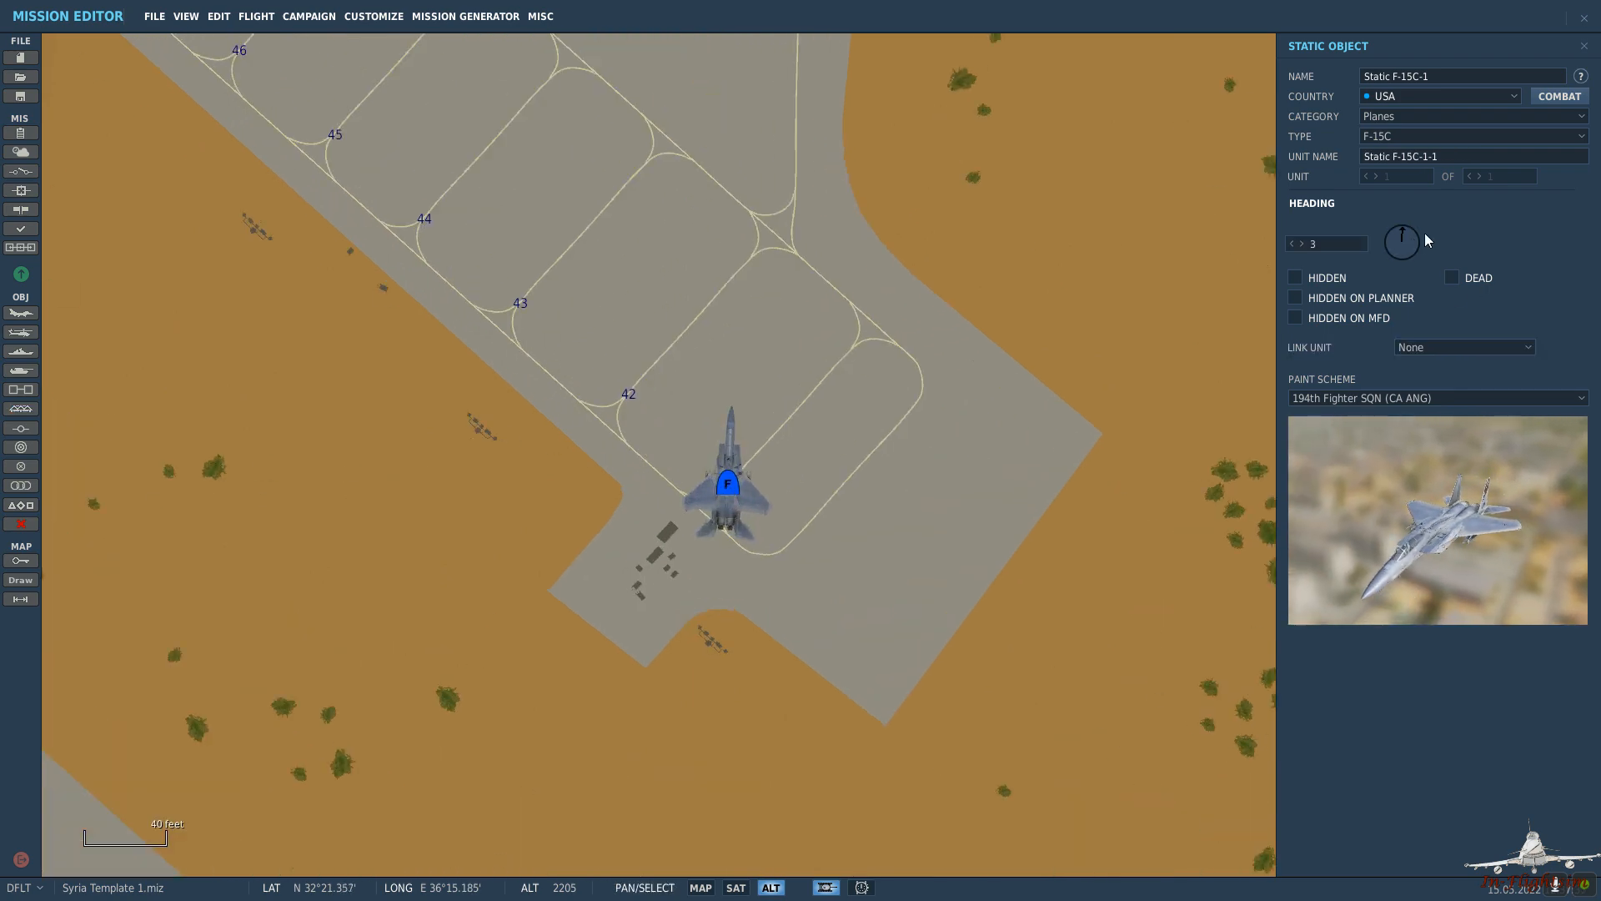
pyautogui.moveTo(1420, 228); pyautogui.dragTo(1419, 223)
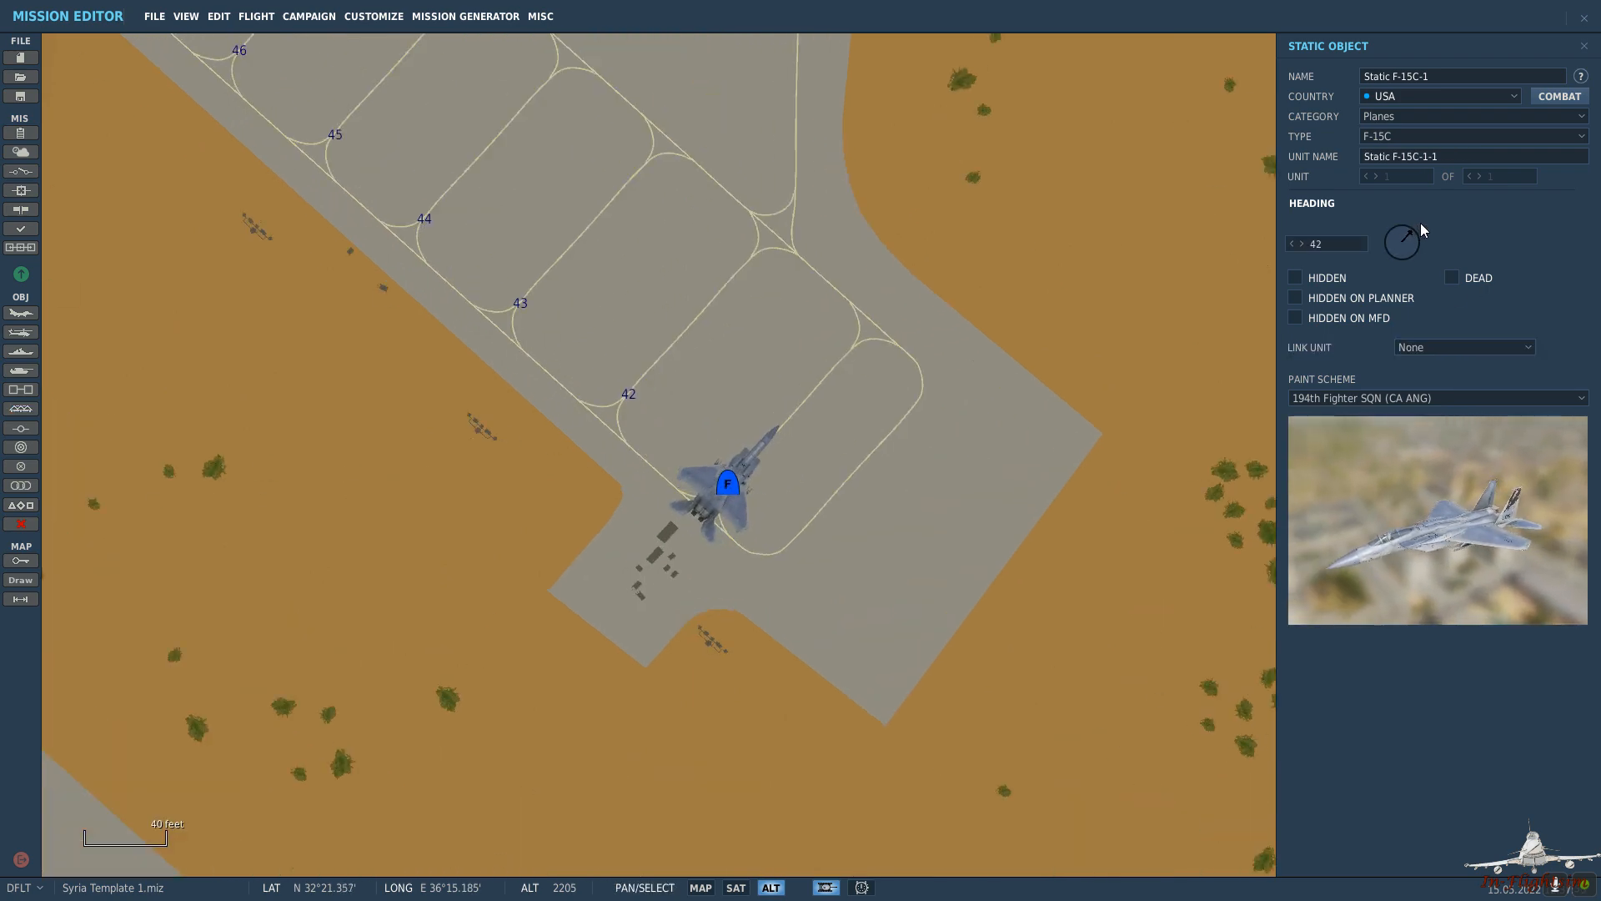
pyautogui.click(858, 399)
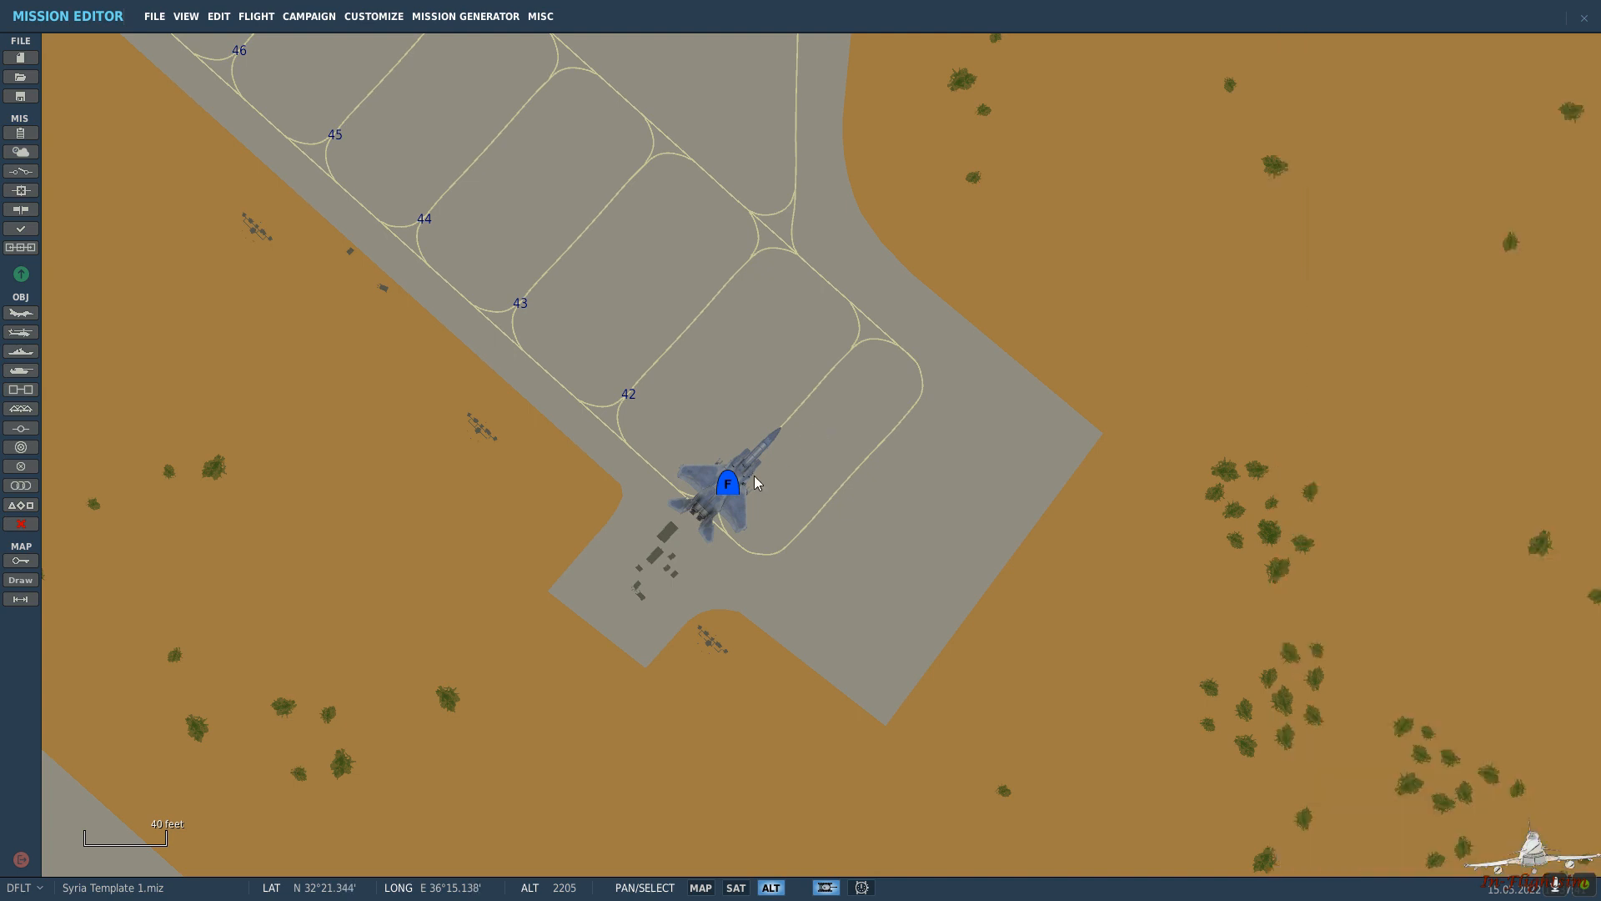
# Copy the static F-15C onto parking spots 42 and 45 of the same apron.
pyautogui.click(722, 483)
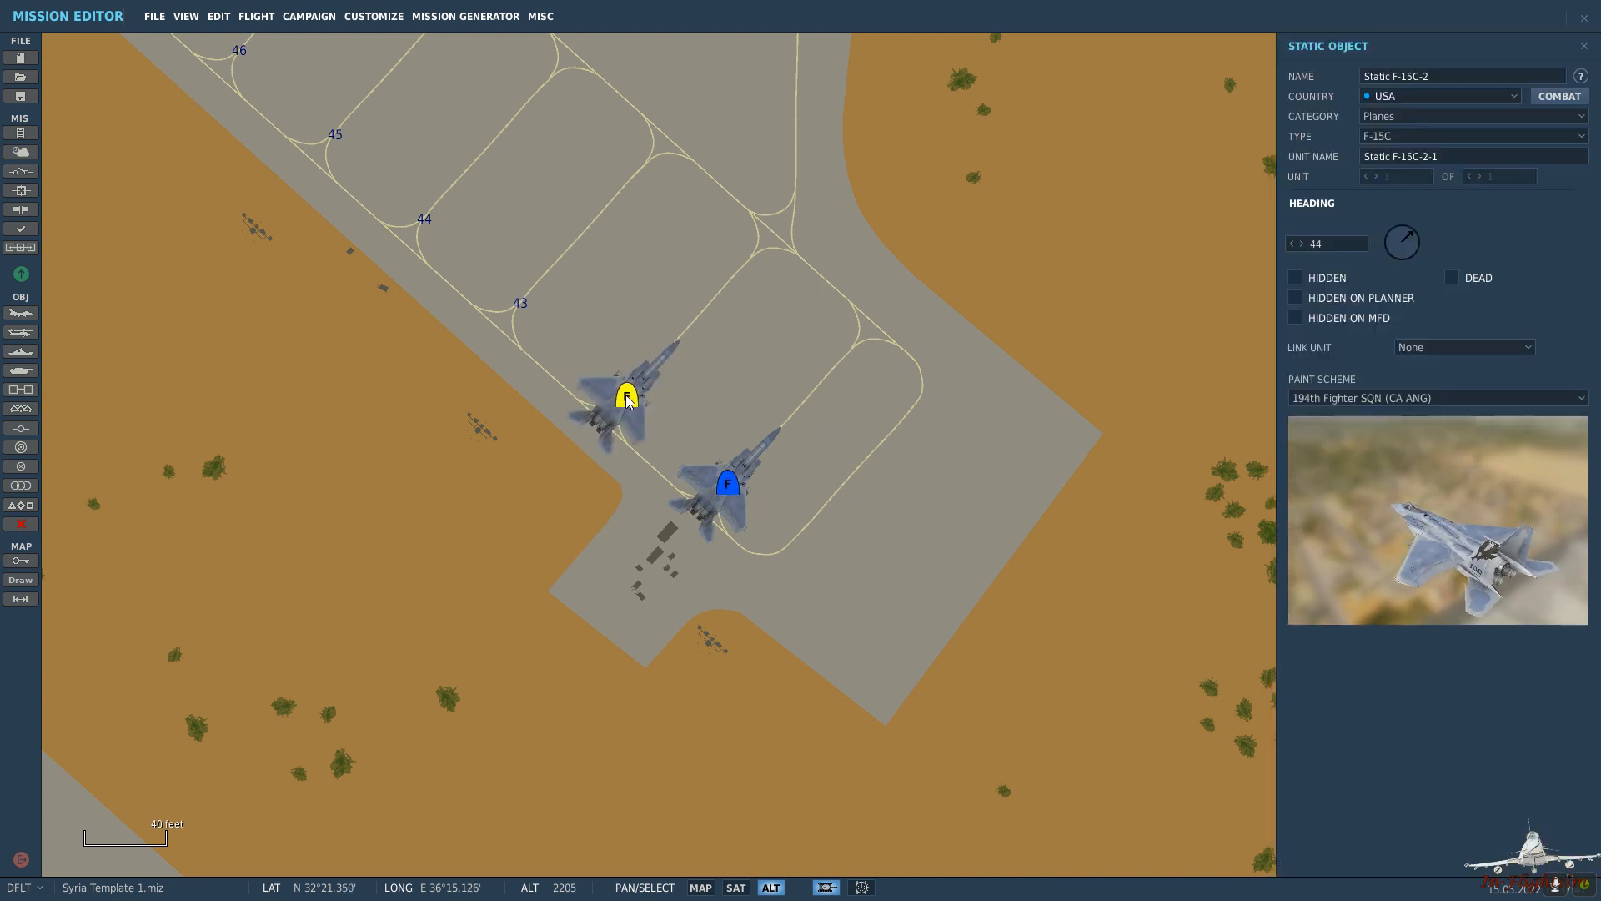
pyautogui.moveTo(629, 402); pyautogui.dragTo(744, 378)
pyautogui.click(619, 379)
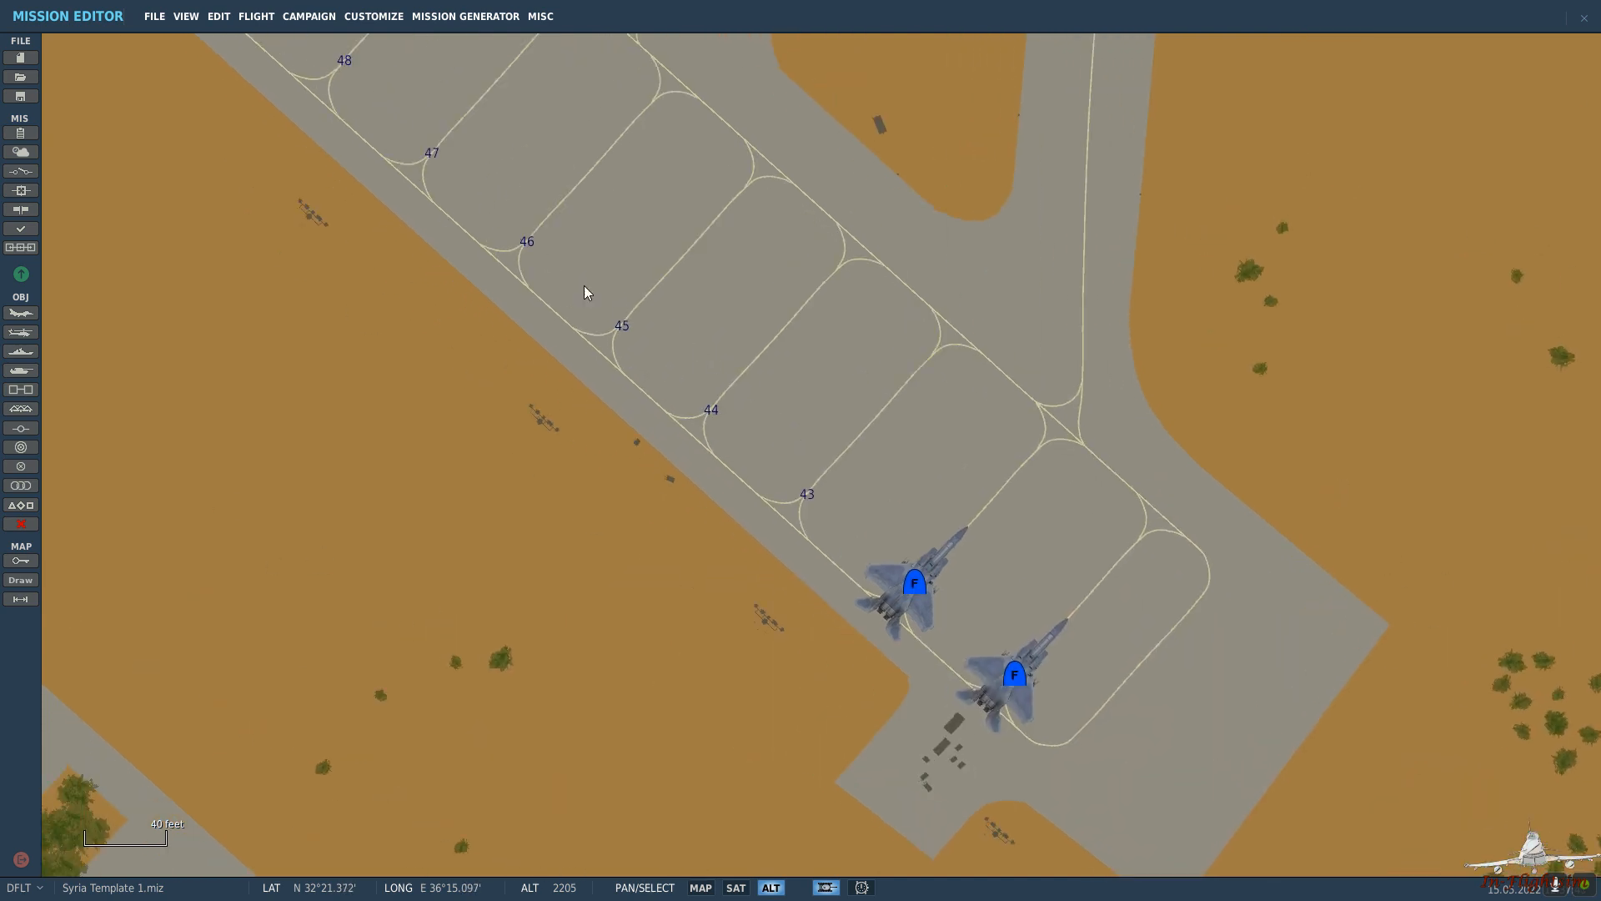
pyautogui.click(629, 313)
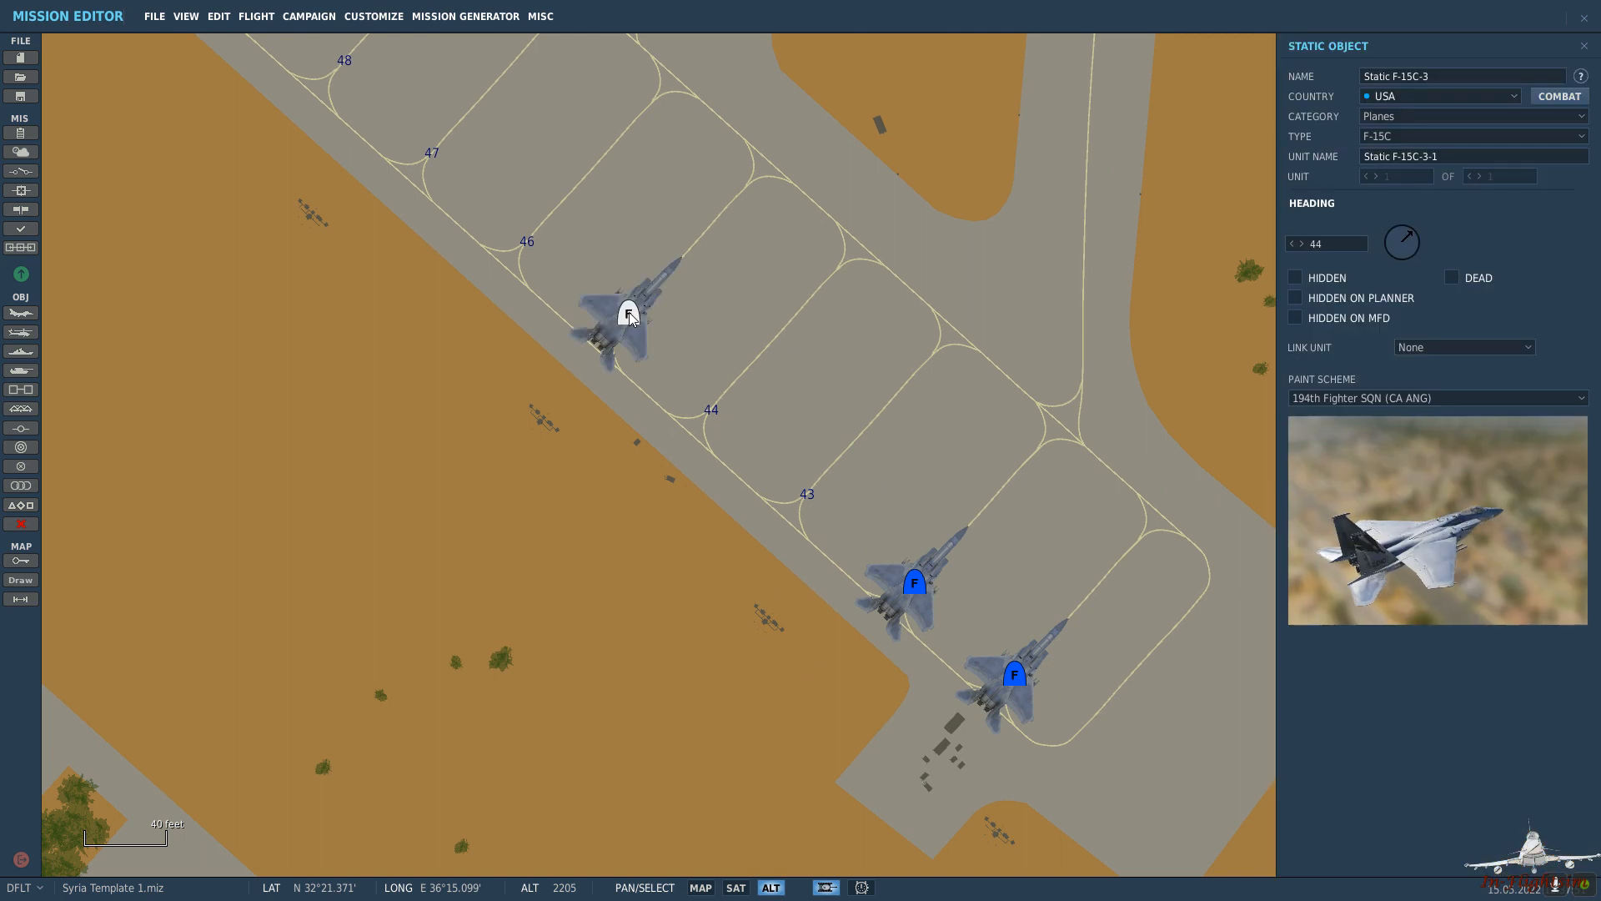
pyautogui.moveTo(629, 325); pyautogui.dragTo(623, 325)
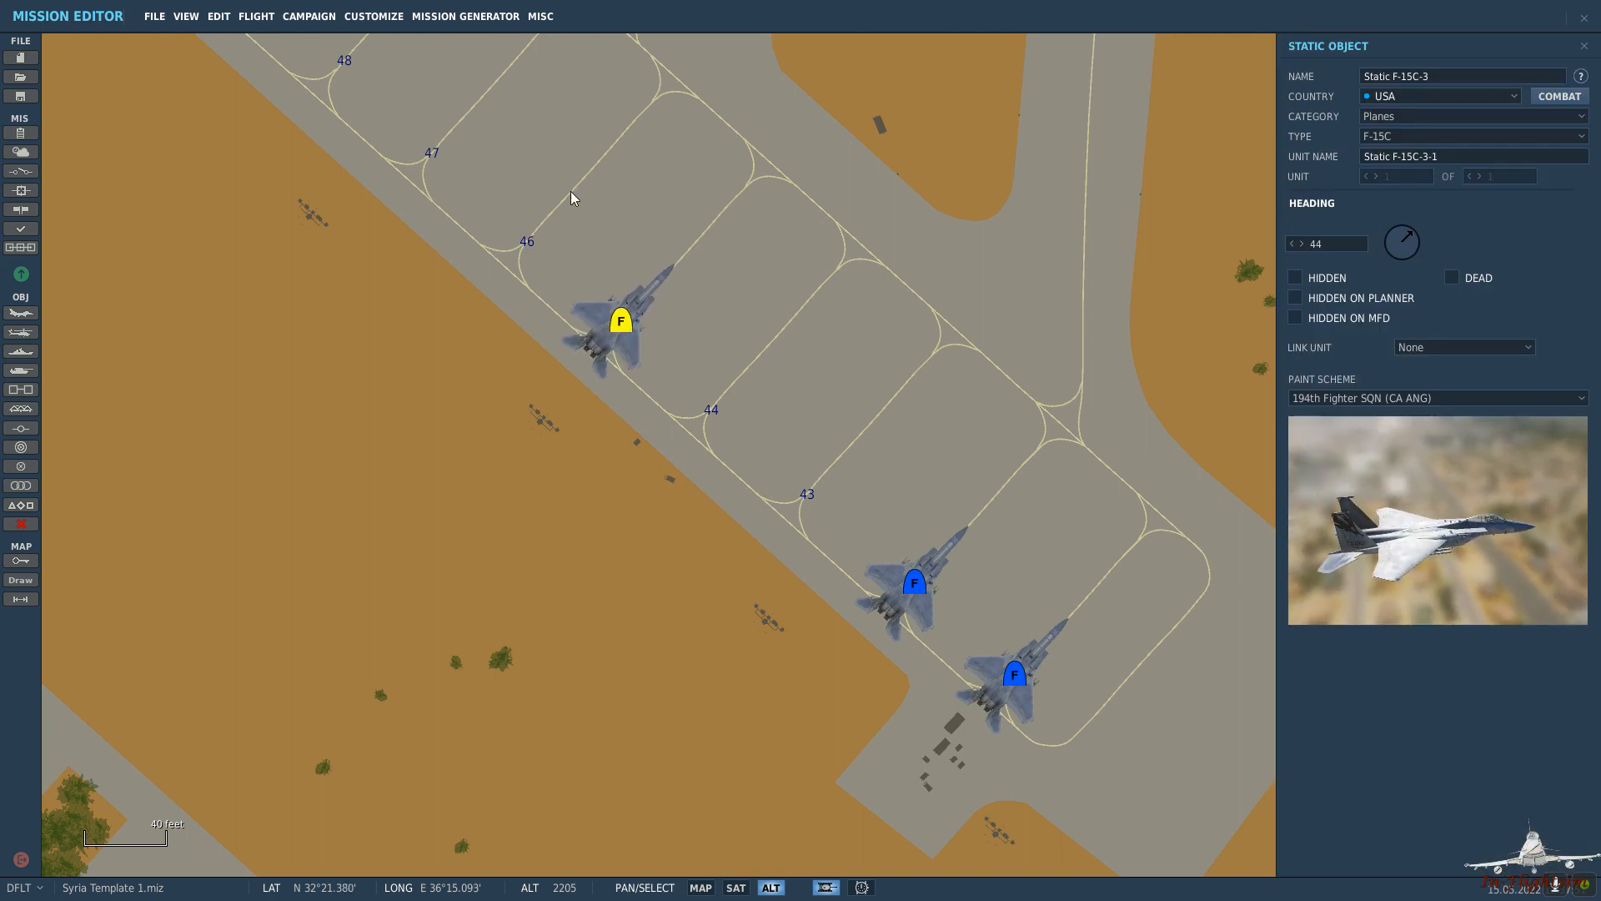
pyautogui.click(736, 284)
pyautogui.moveTo(588, 164); pyautogui.dragTo(911, 529)
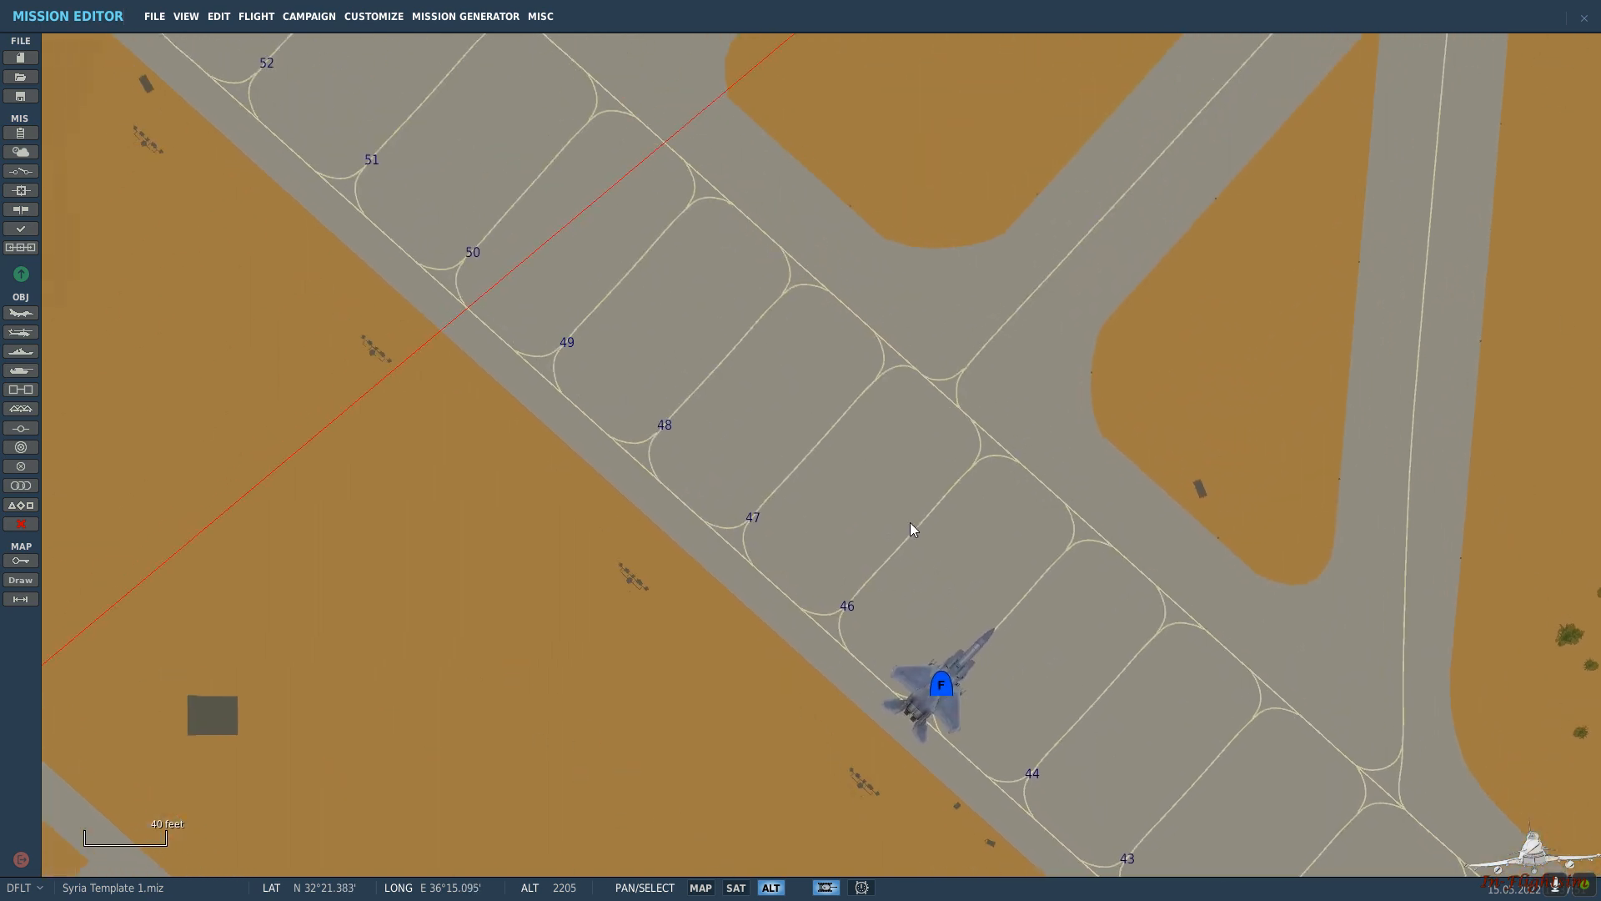
# Place further copies of the static F-15C on parking spots 49 and 50.
pyautogui.click(570, 345)
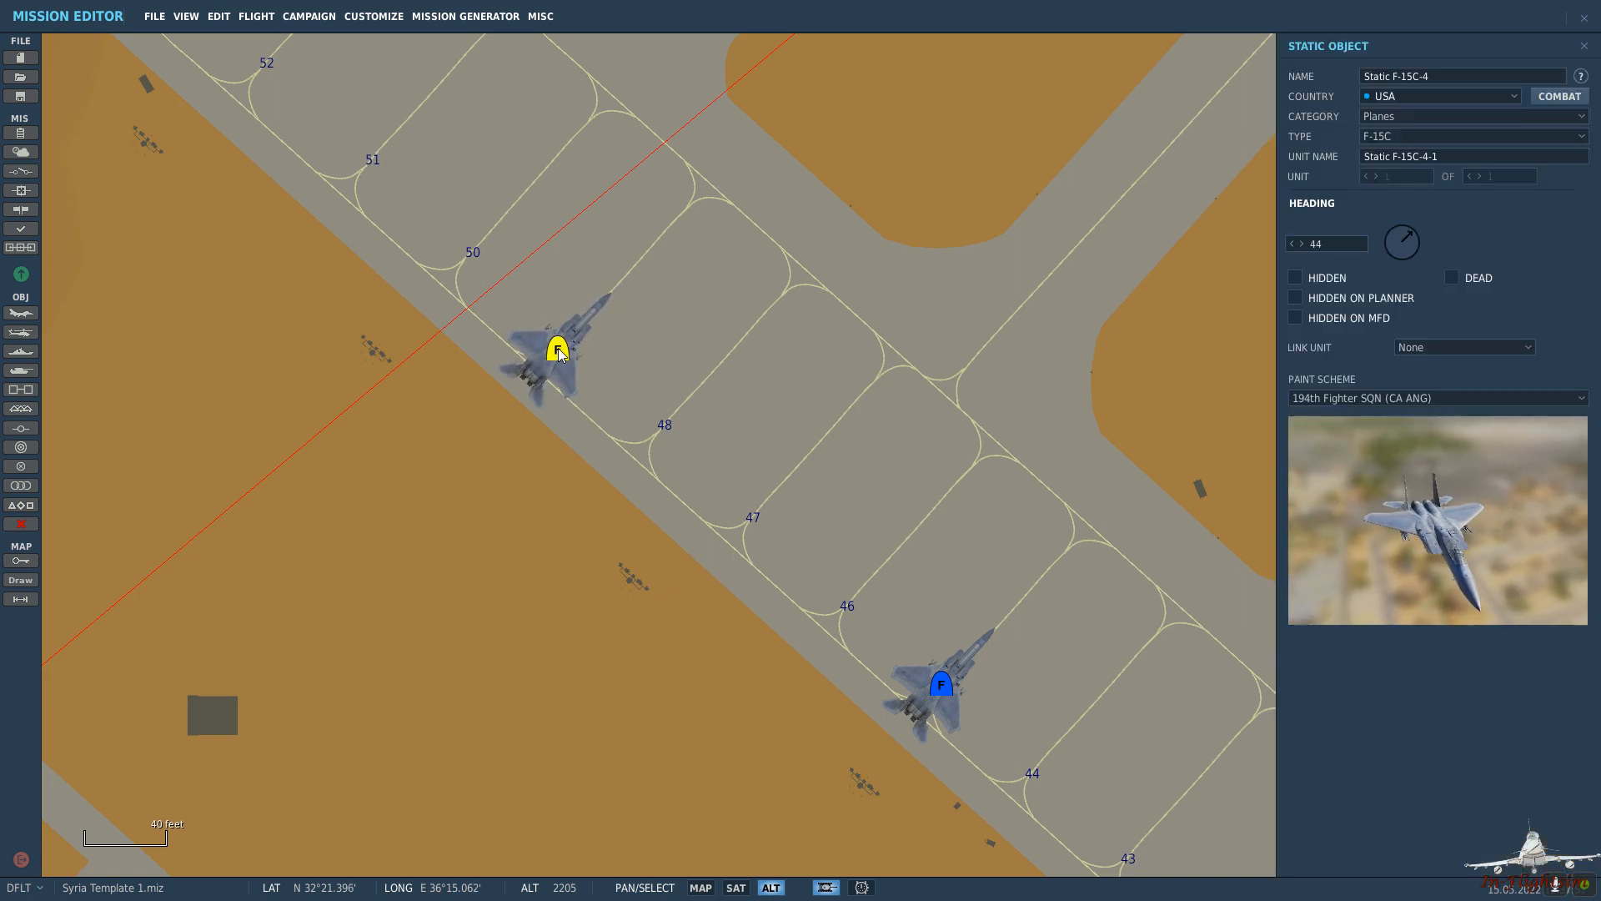
pyautogui.moveTo(392, 193); pyautogui.dragTo(616, 373)
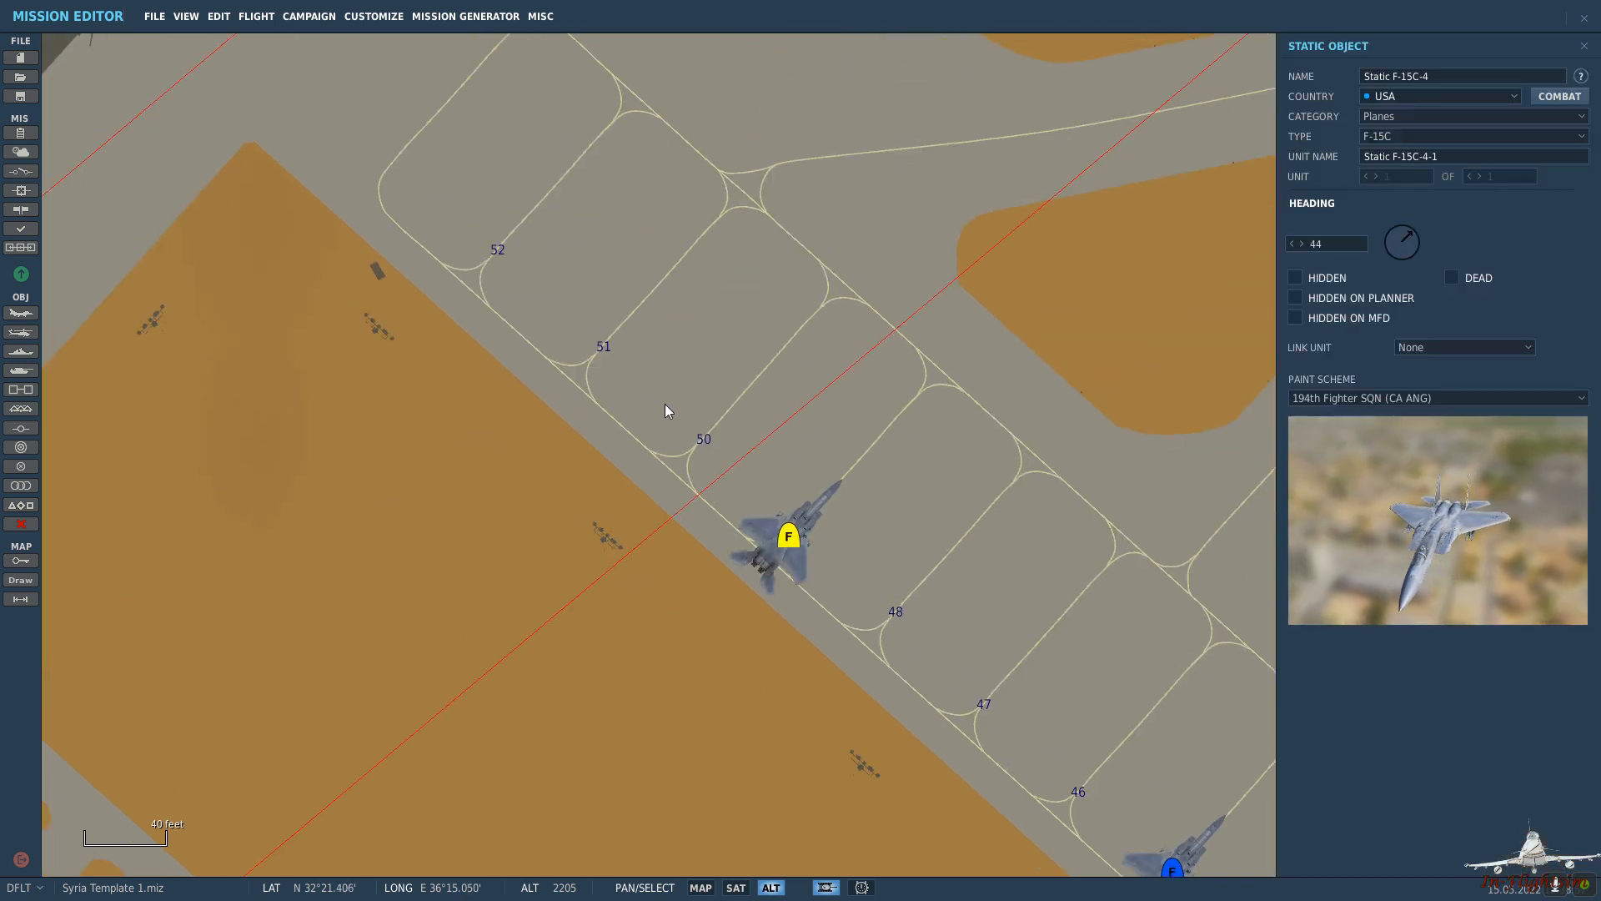
pyautogui.click(701, 445)
pyautogui.moveTo(700, 446); pyautogui.dragTo(694, 451)
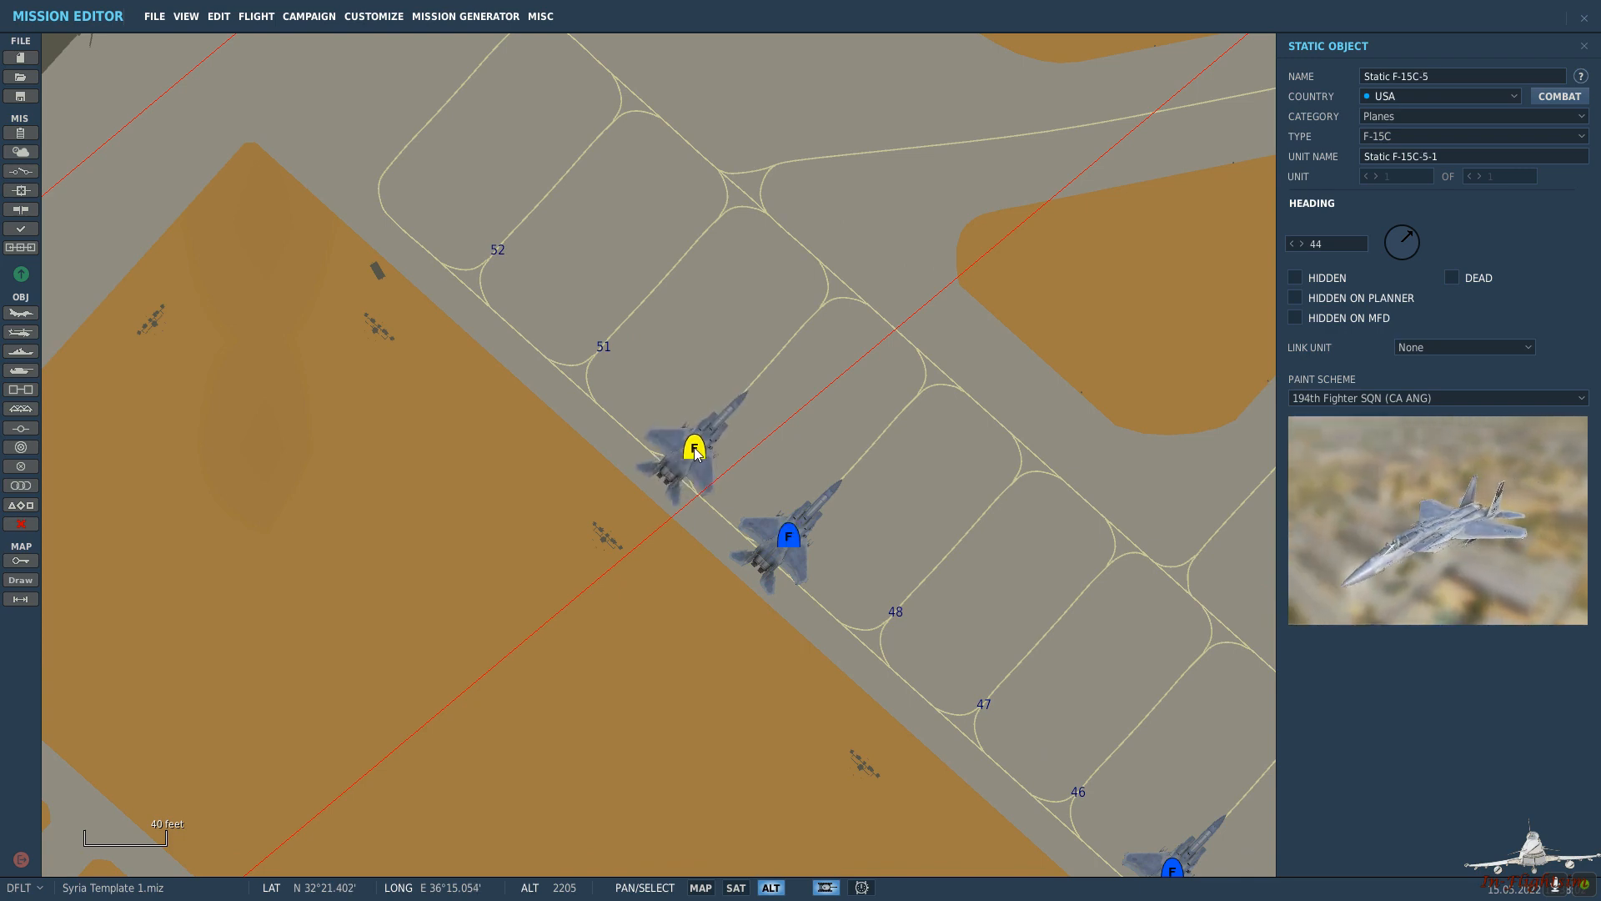
pyautogui.click(912, 439)
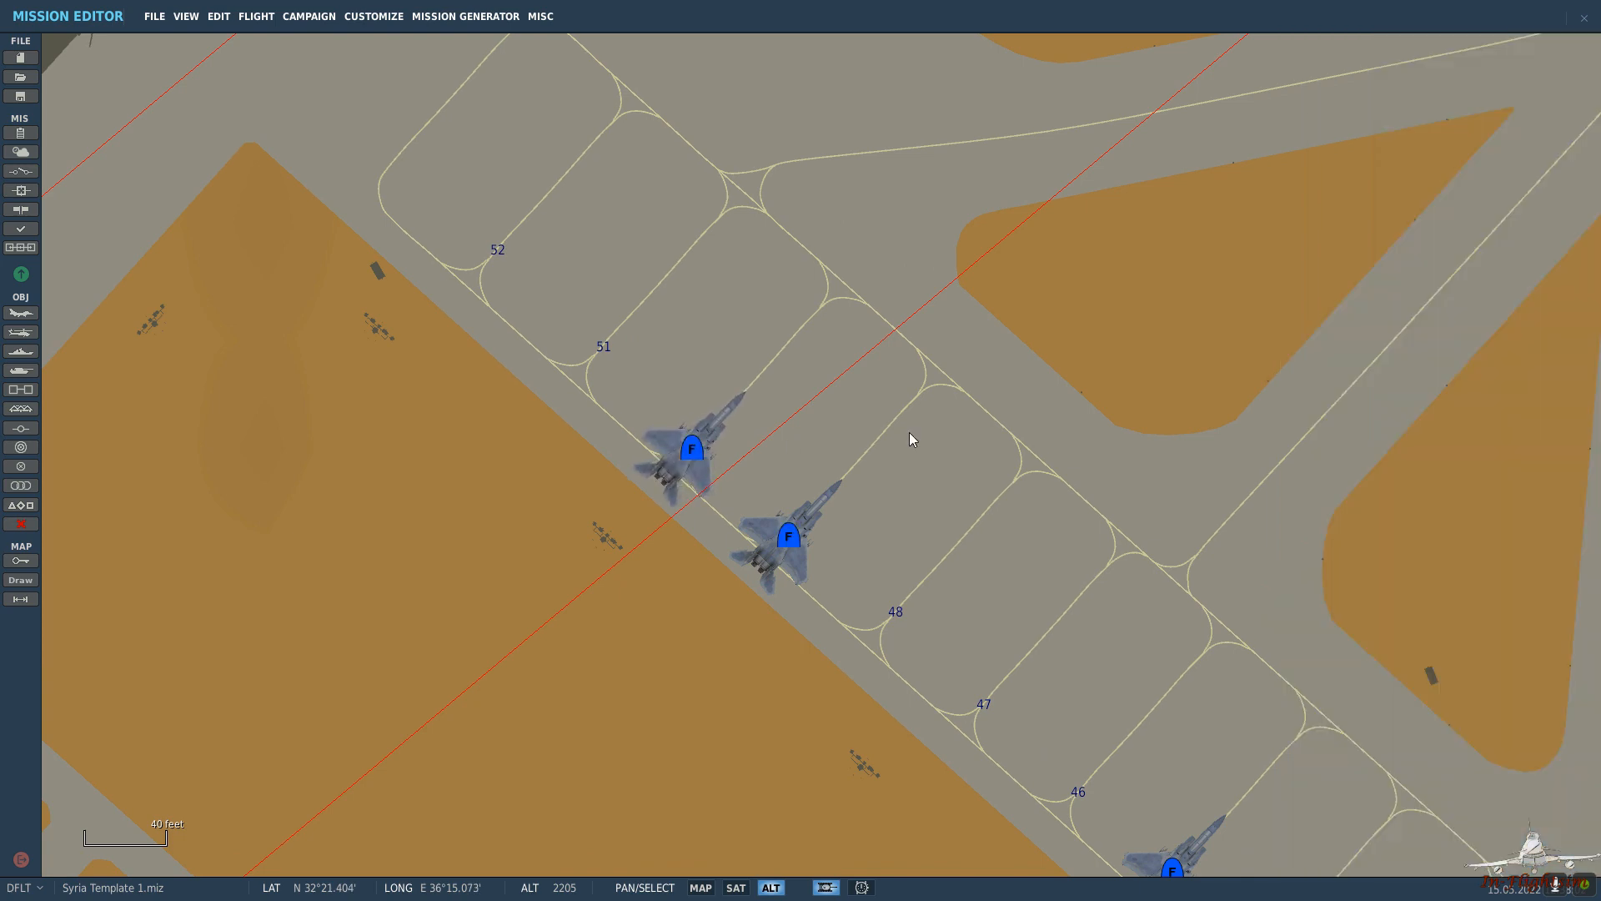
# Place another static copy just north of shelter 29 in the southeastern shelter area and change its type to F-16CM bl.50.
pyautogui.scroll(-5, 1047, 509)
pyautogui.moveTo(1273, 565); pyautogui.dragTo(854, 347)
pyautogui.scroll(-3, 853, 347)
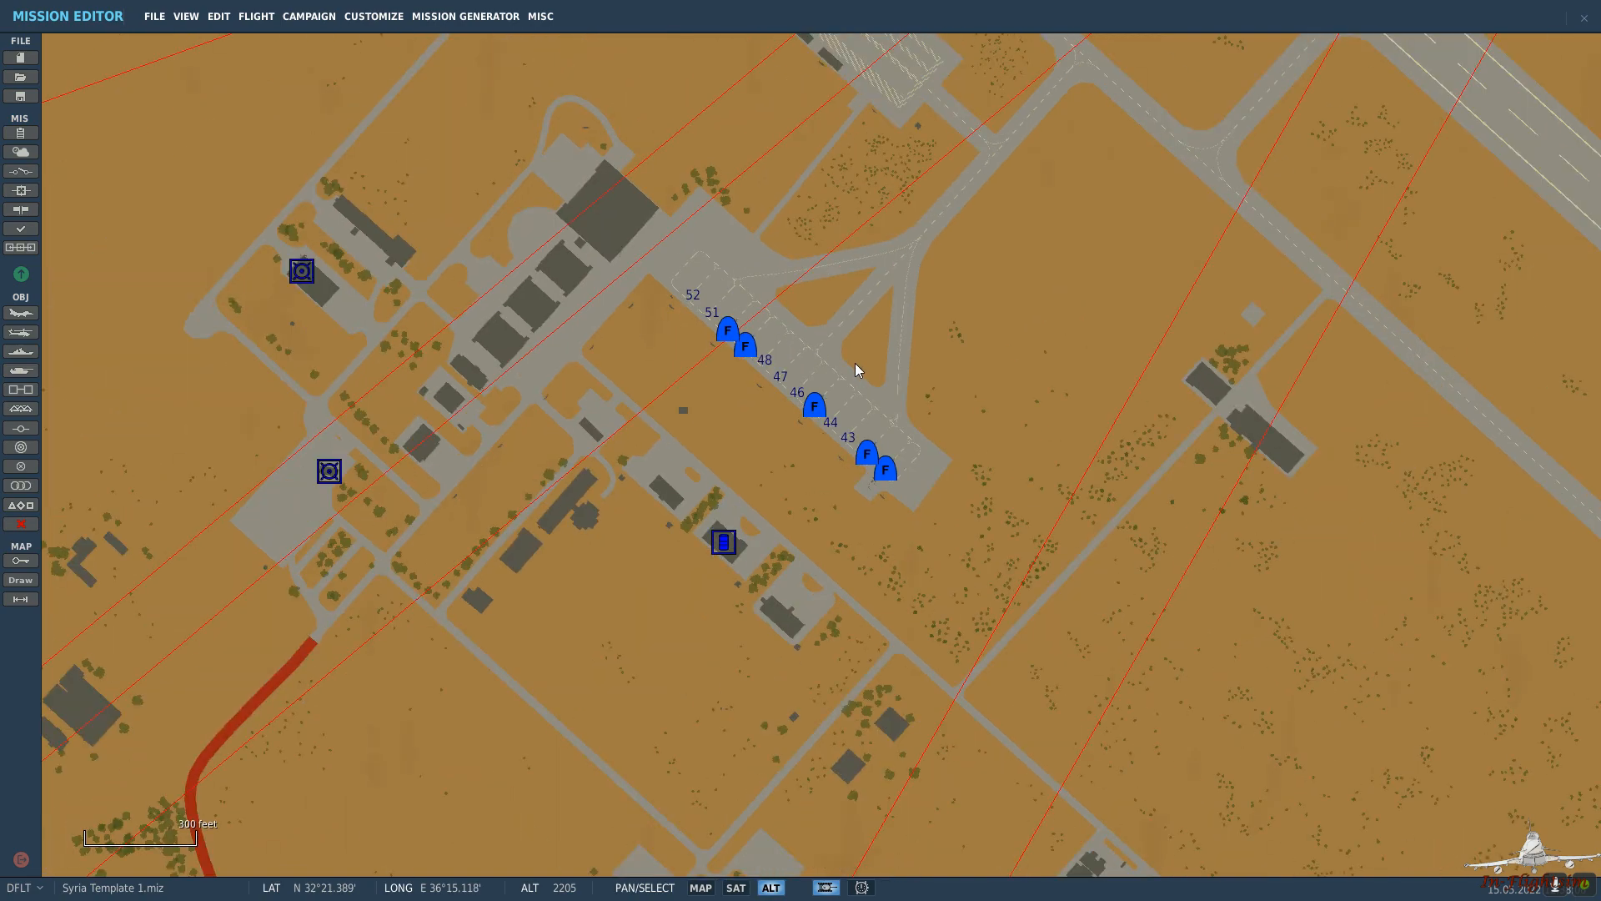
pyautogui.scroll(-3, 1284, 612)
pyautogui.moveTo(1284, 611); pyautogui.dragTo(747, 172)
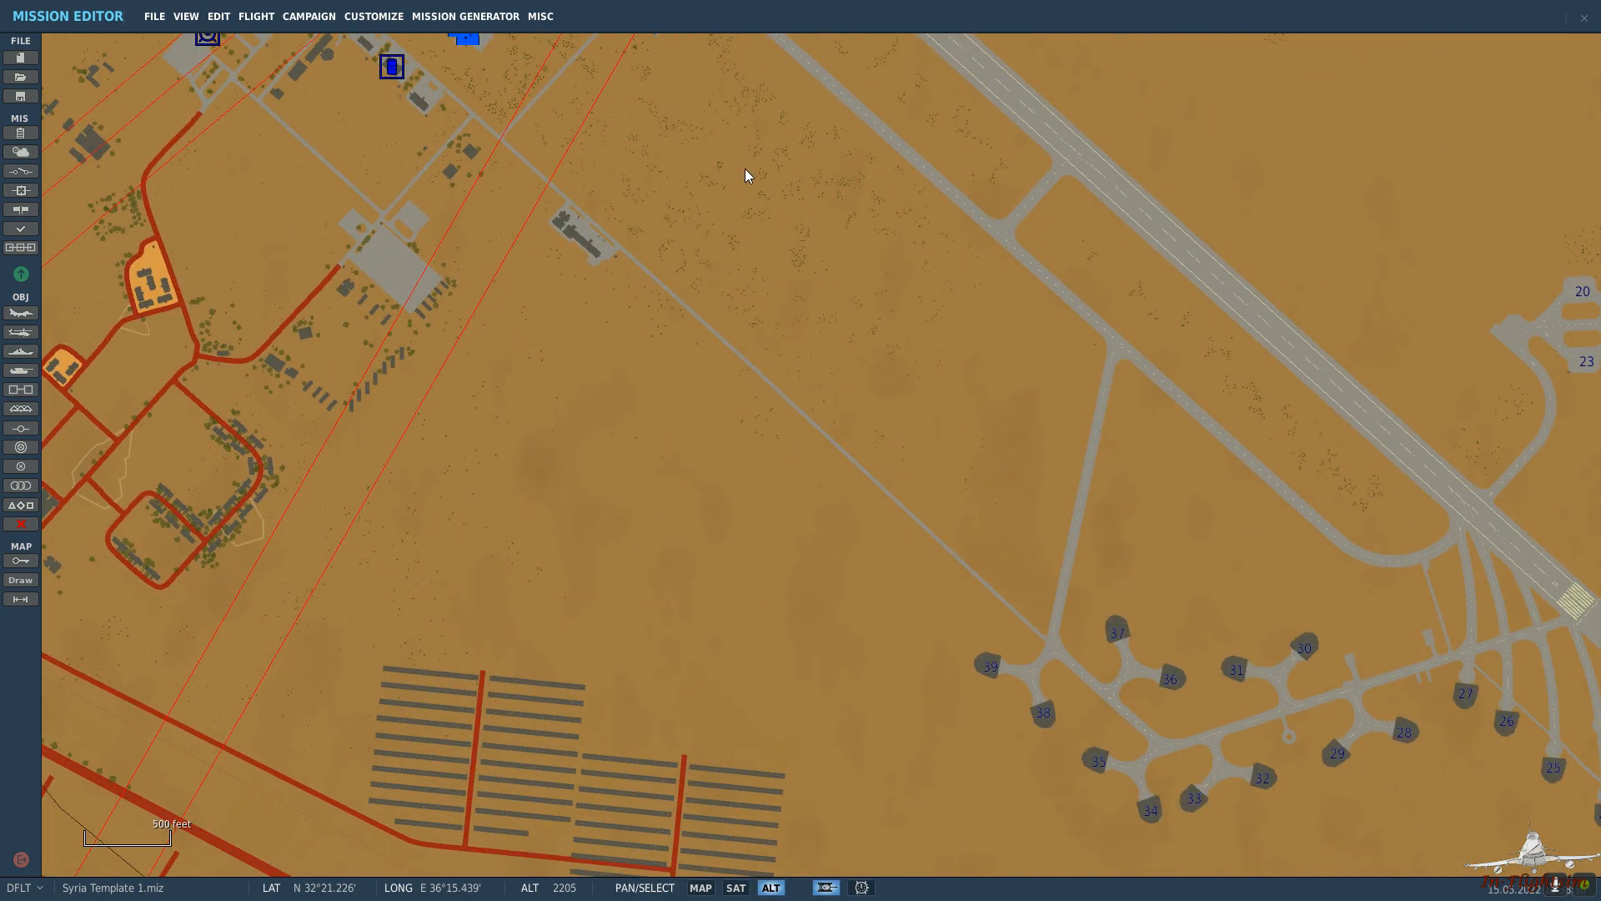
pyautogui.moveTo(1094, 482); pyautogui.dragTo(683, 179)
pyautogui.moveTo(1059, 447); pyautogui.dragTo(977, 413)
pyautogui.scroll(2, 978, 413)
pyautogui.scroll(1, 779, 258)
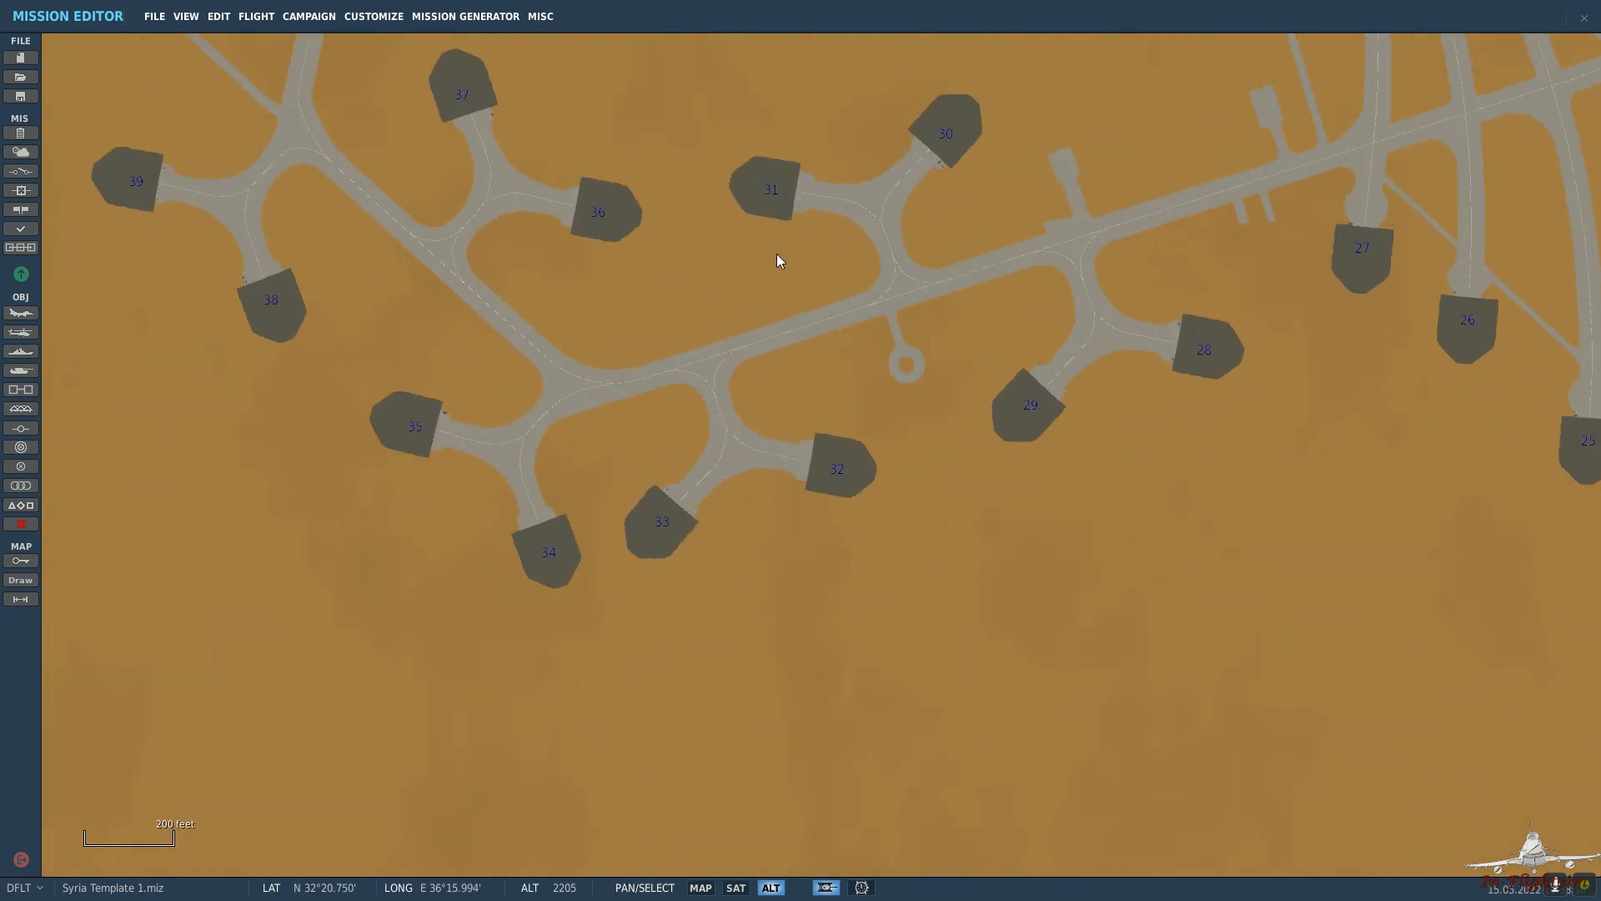
pyautogui.moveTo(684, 225); pyautogui.dragTo(692, 309)
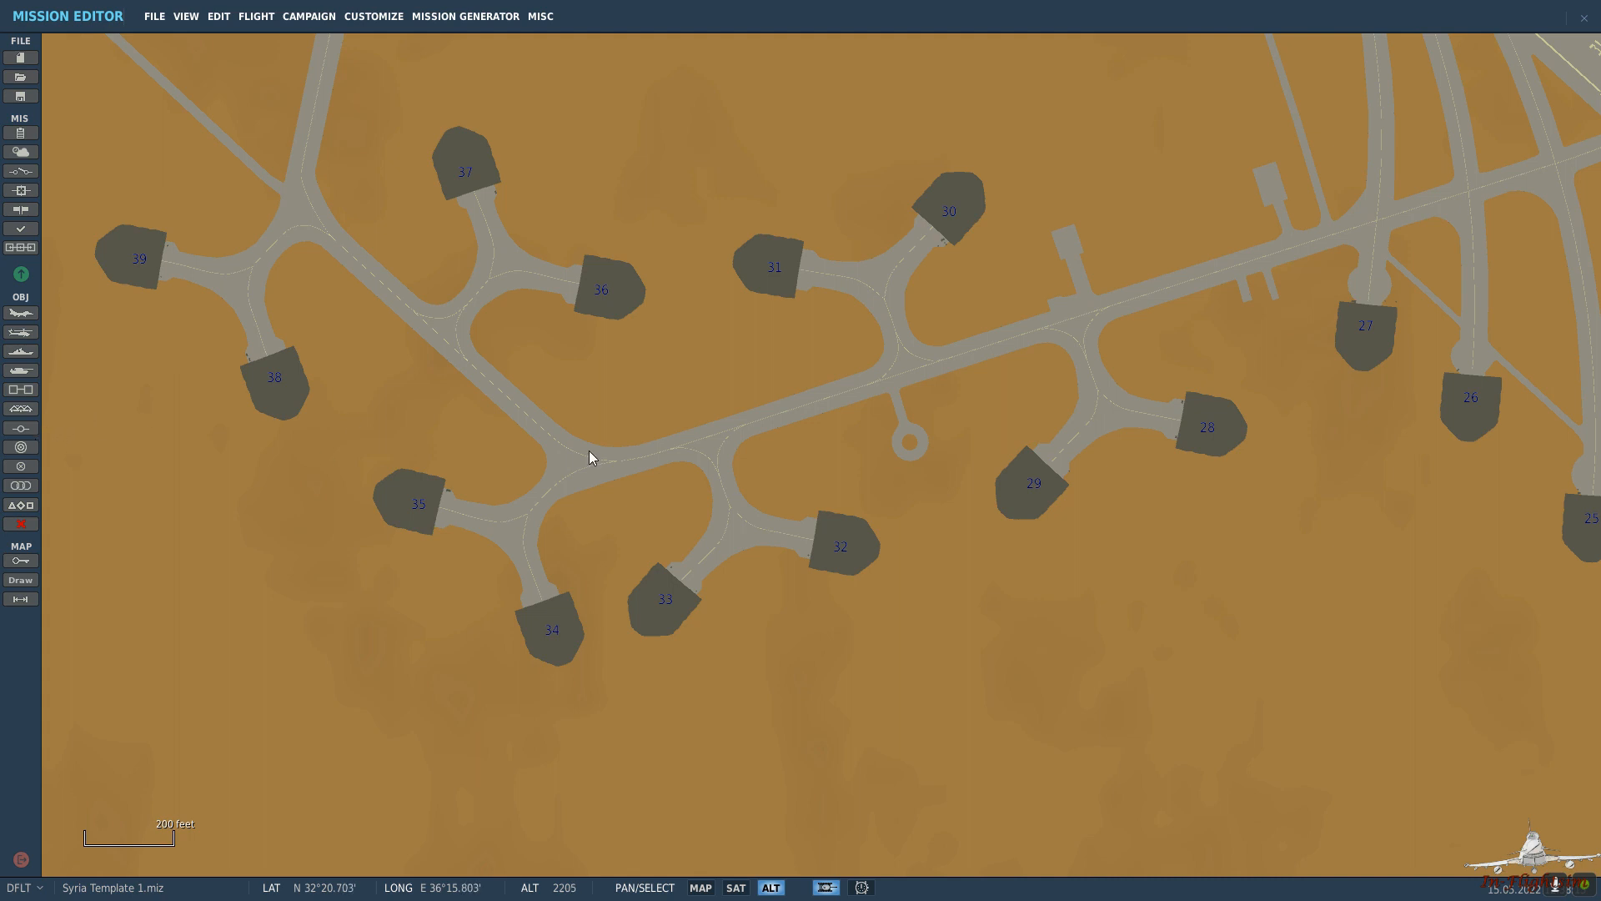
pyautogui.click(1031, 386)
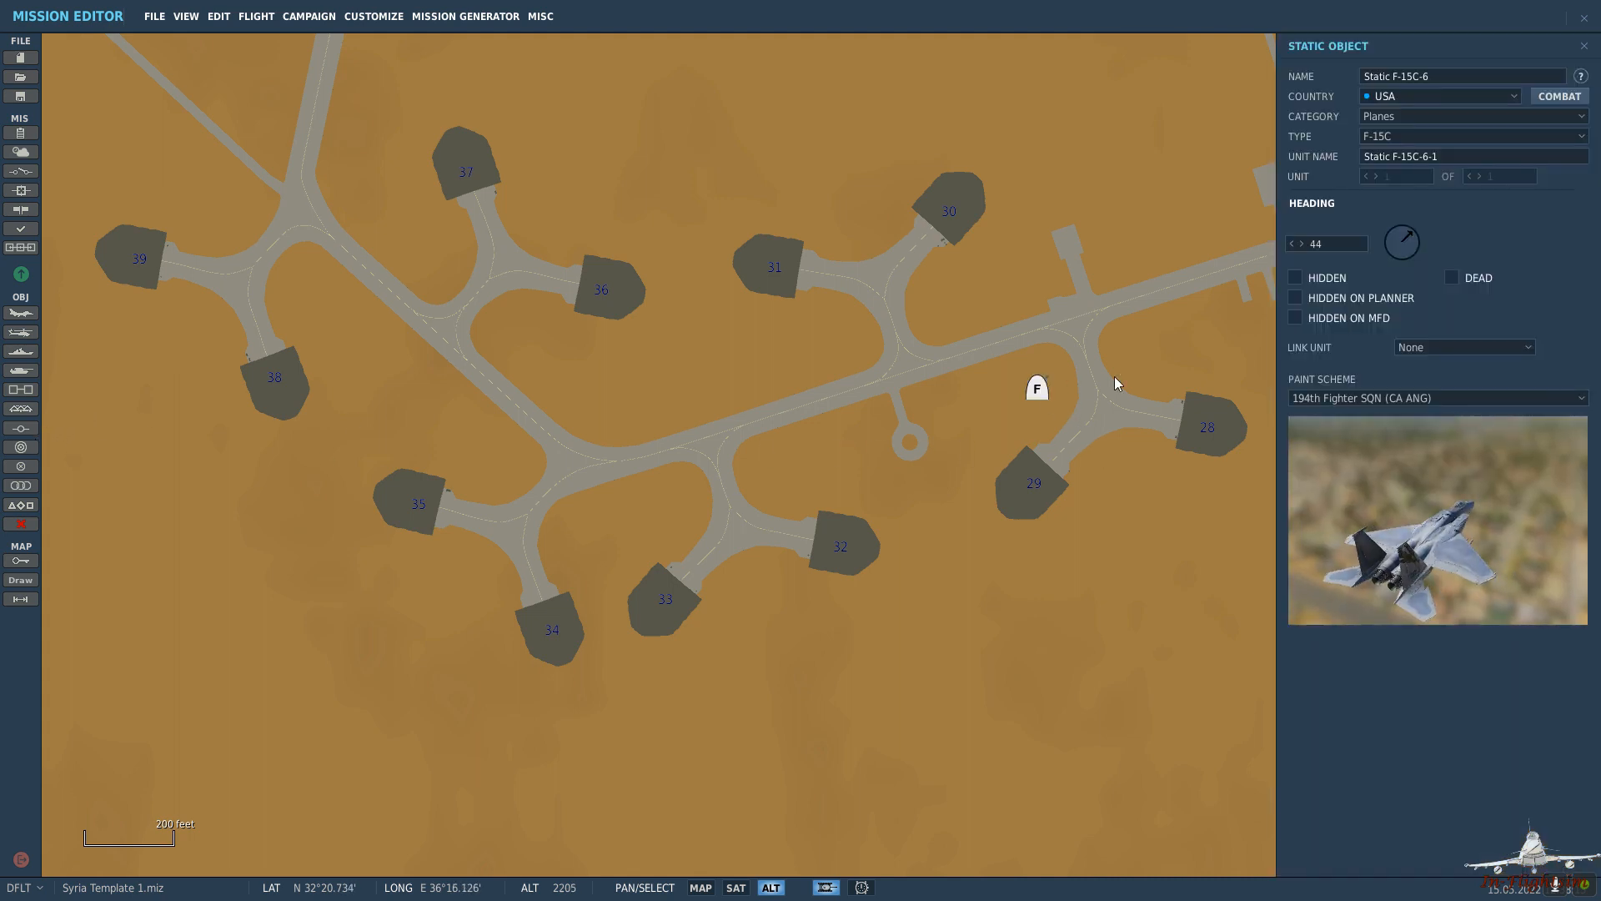
pyautogui.click(1414, 137)
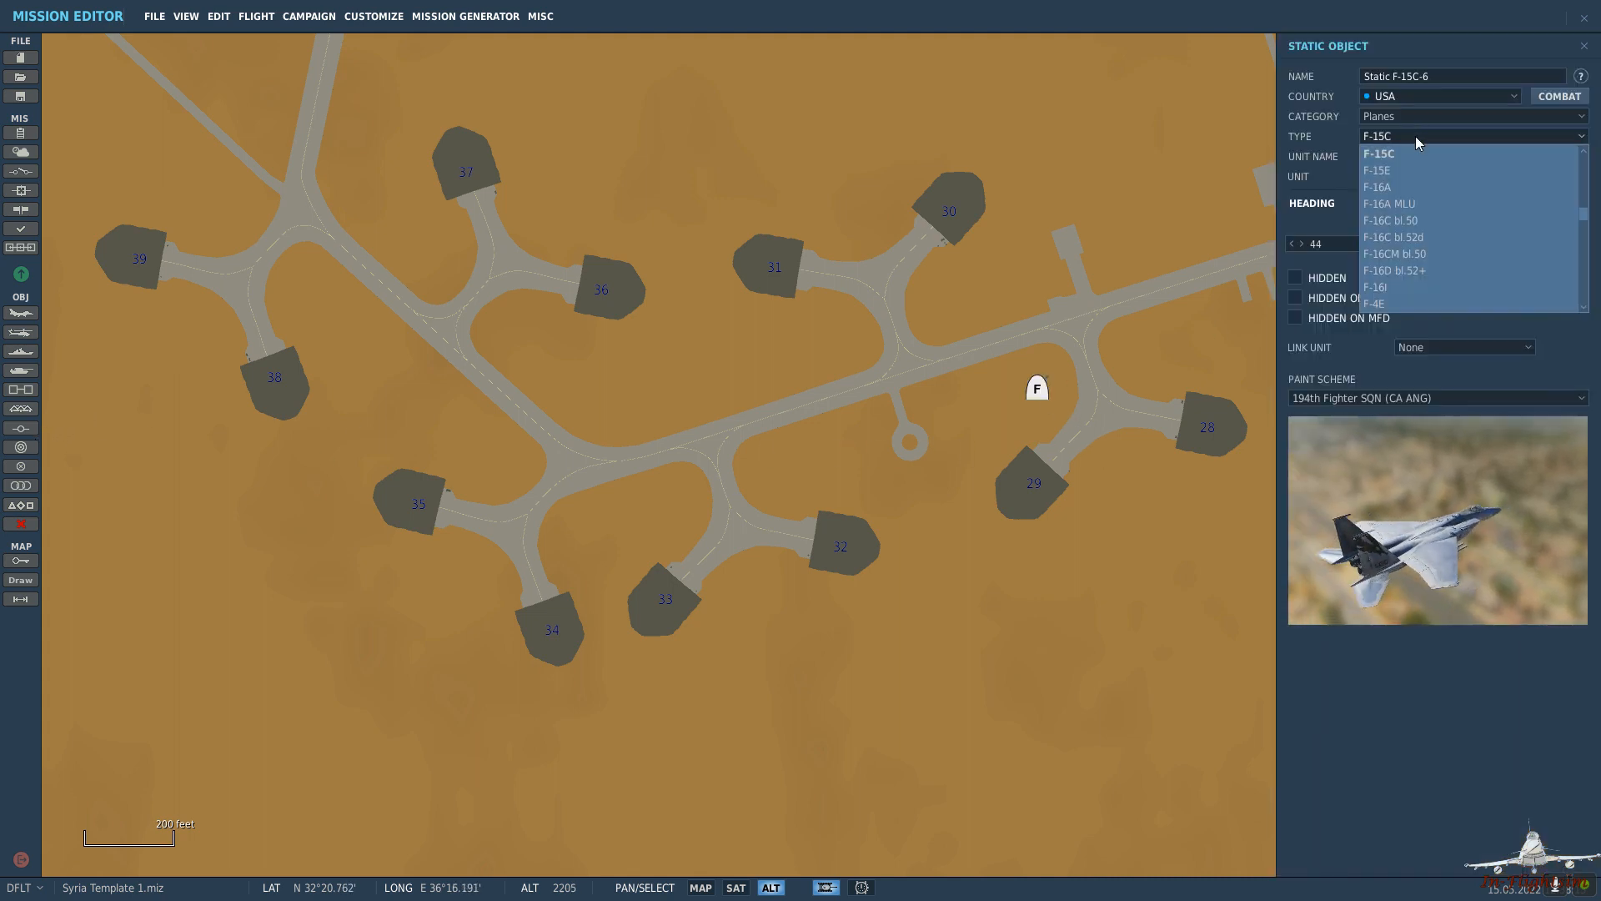
pyautogui.click(1456, 252)
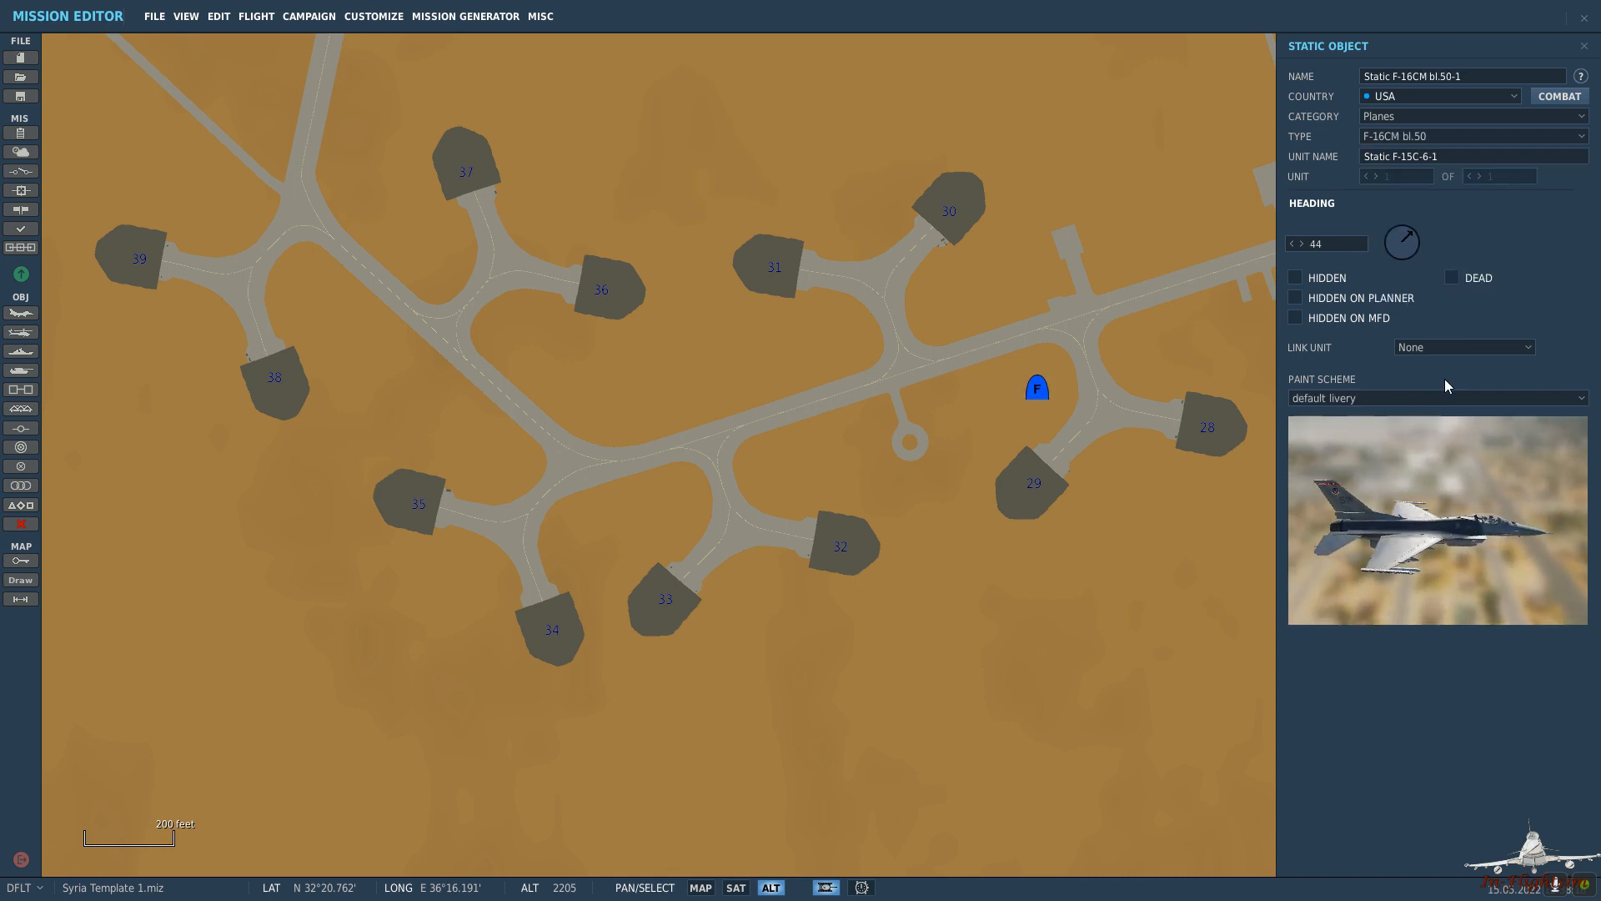
# Set the static F-16CM's paint scheme to USAFE 480th FS LINE.
pyautogui.click(1418, 399)
pyautogui.scroll(-3, 1414, 447)
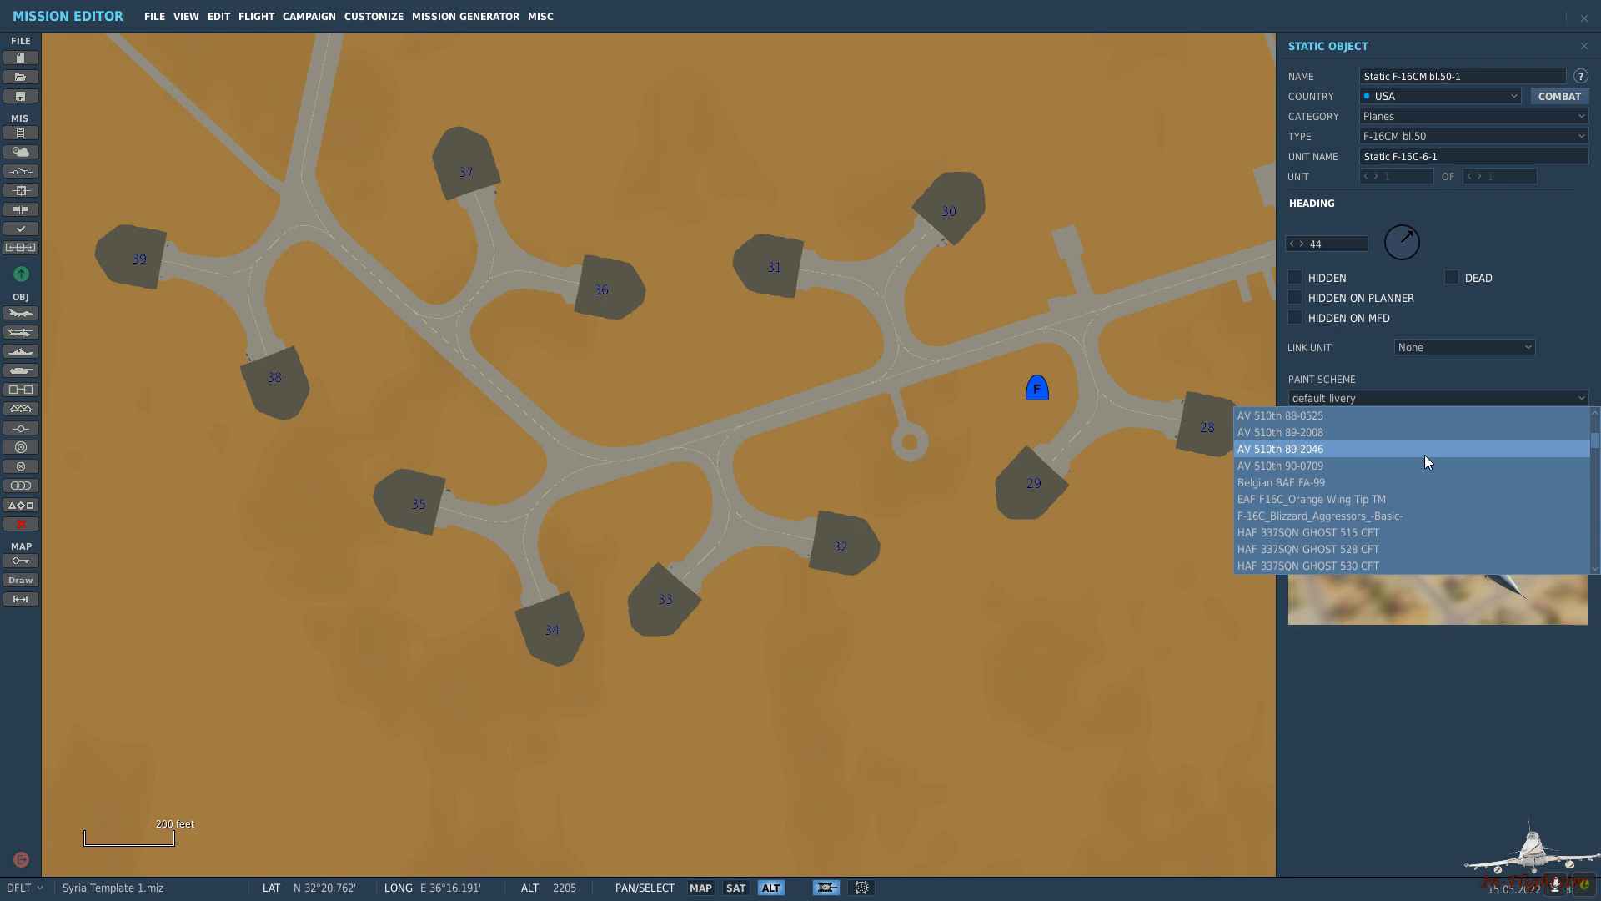
pyautogui.scroll(-5, 1399, 461)
pyautogui.scroll(-2, 1394, 469)
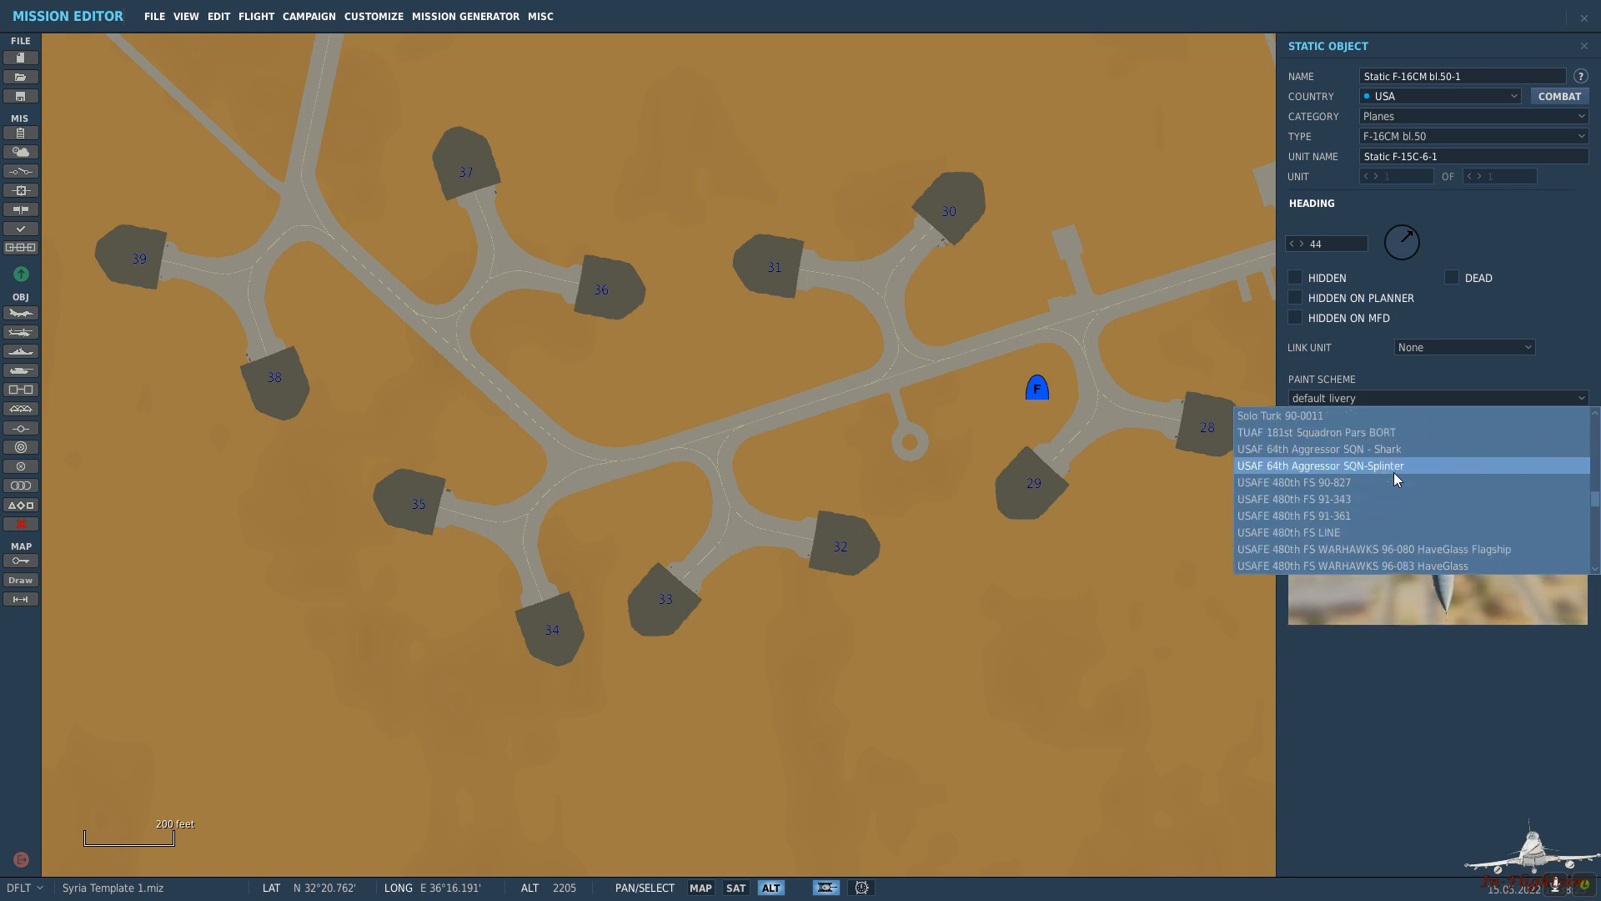
pyautogui.click(1367, 530)
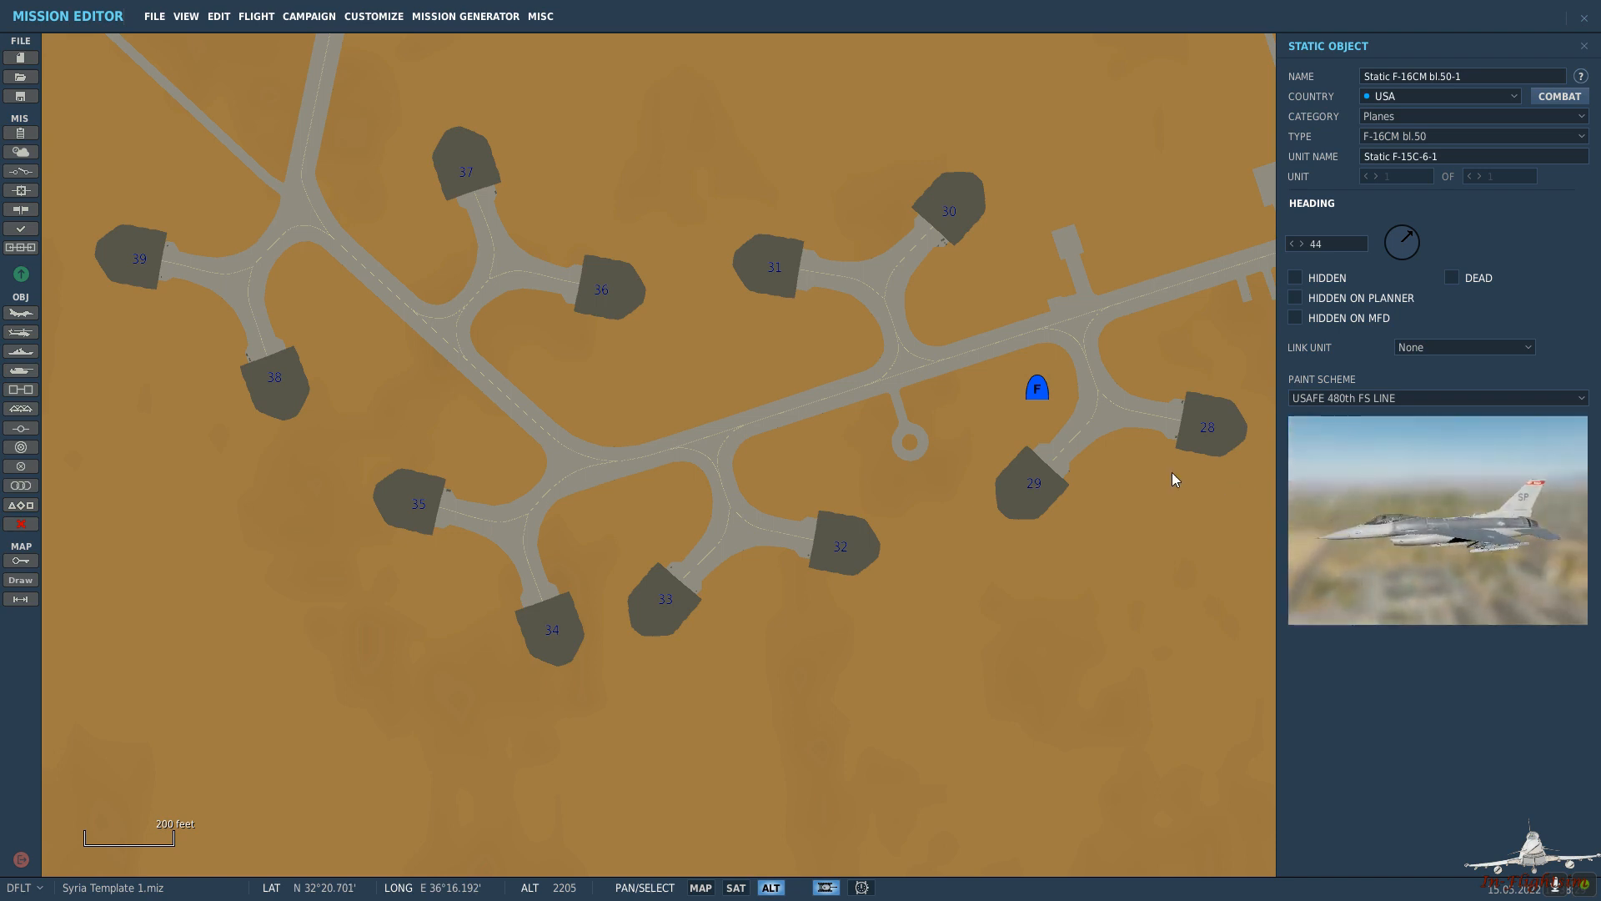
# Hide the F-16CM on the map and planner, with unit name Static F-16CM bl.50-1 and heading 286.
pyautogui.moveTo(1022, 458); pyautogui.dragTo(769, 458, button='right')
pyautogui.click(1298, 278)
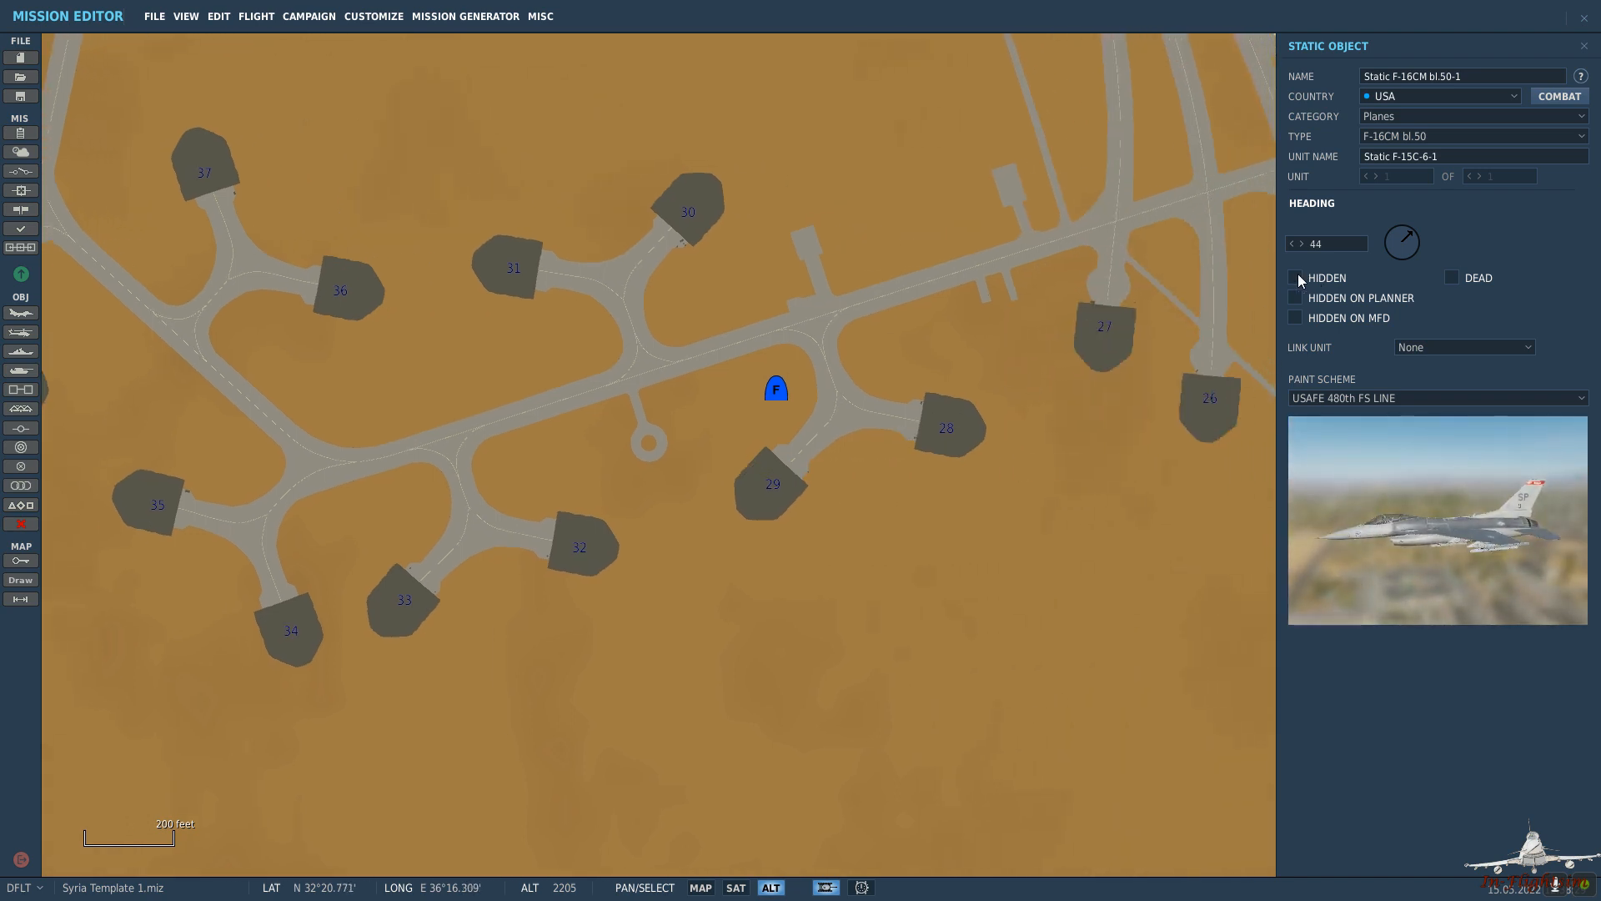
pyautogui.click(710, 392)
pyautogui.scroll(2, 711, 392)
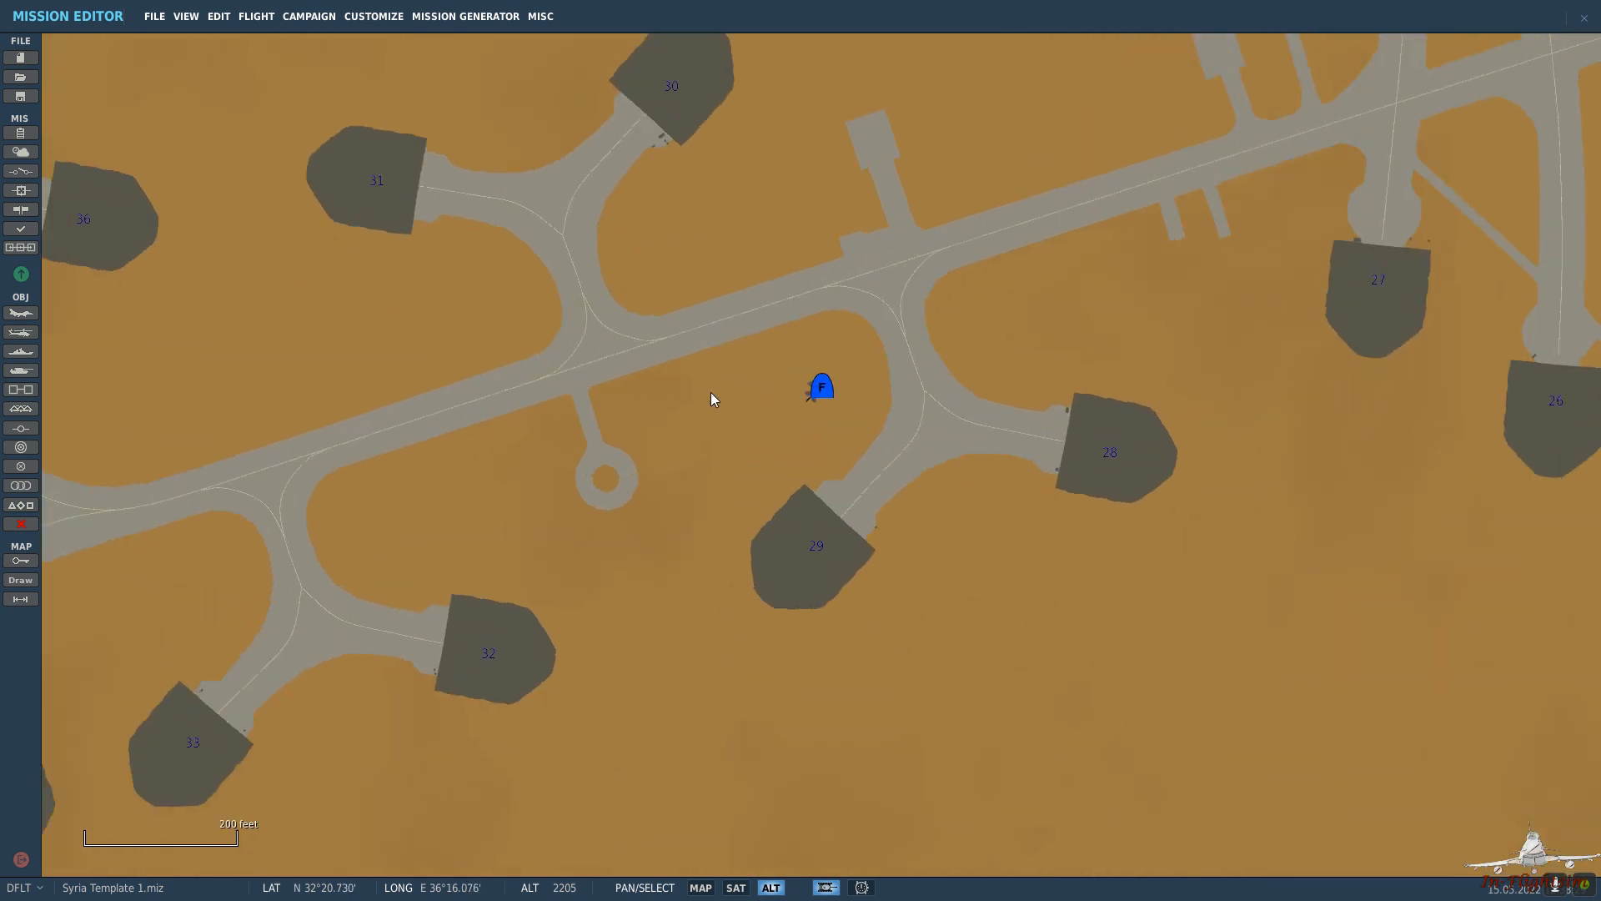
pyautogui.click(817, 393)
pyautogui.scroll(2, 959, 430)
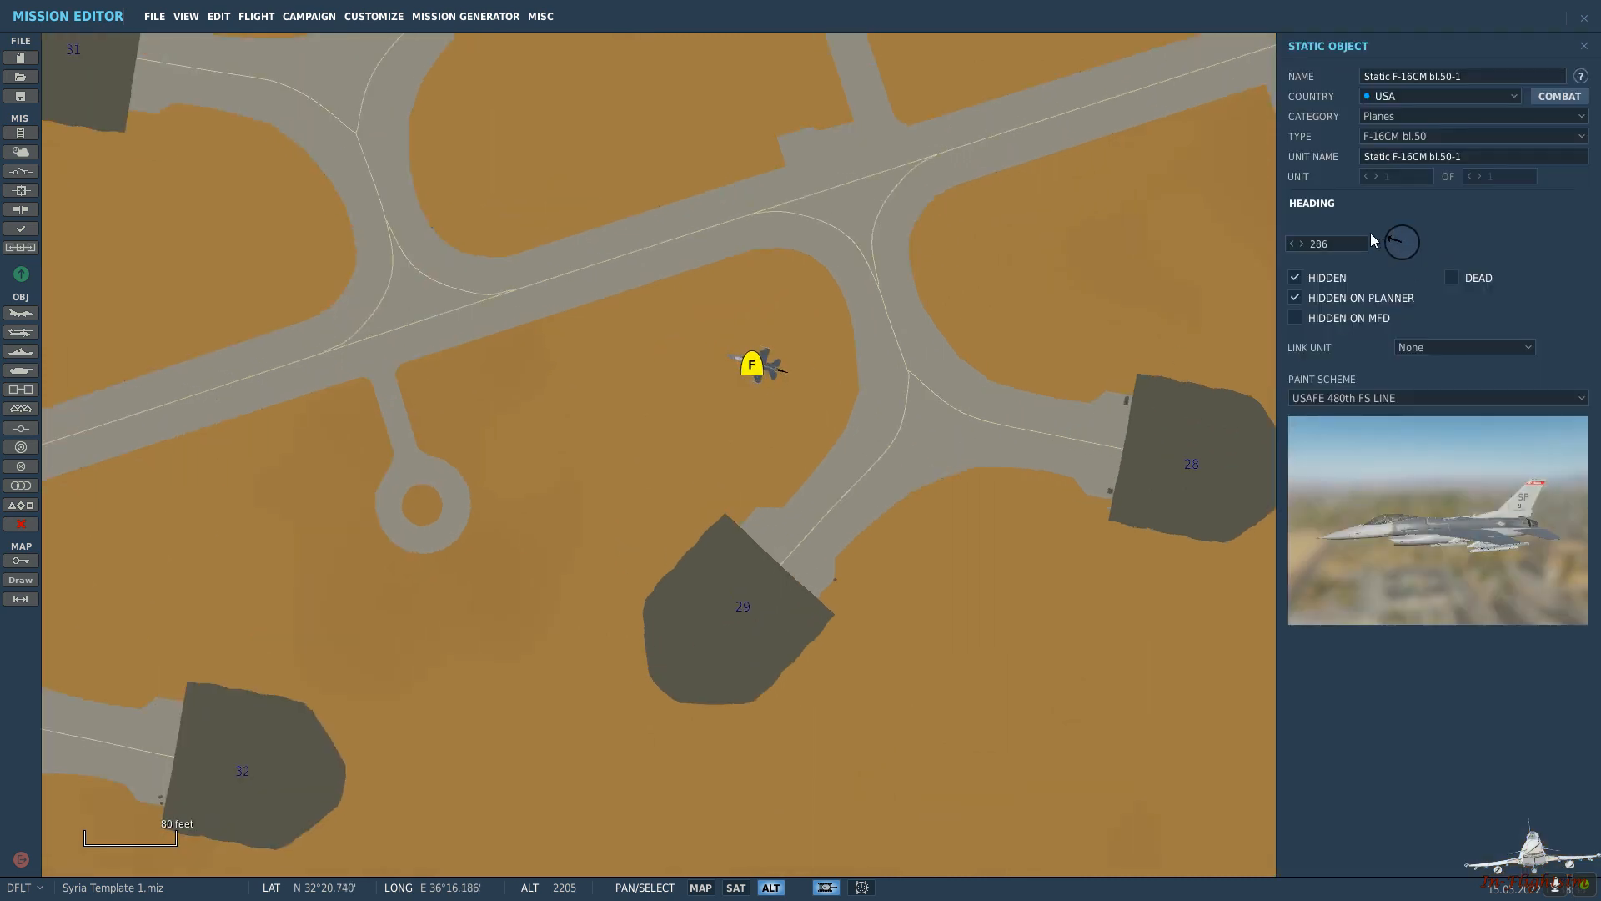
# Move the static F-16CM into shelter 28 and place a copy in shelter 29 with heading 43.
pyautogui.moveTo(753, 373); pyautogui.dragTo(1177, 454)
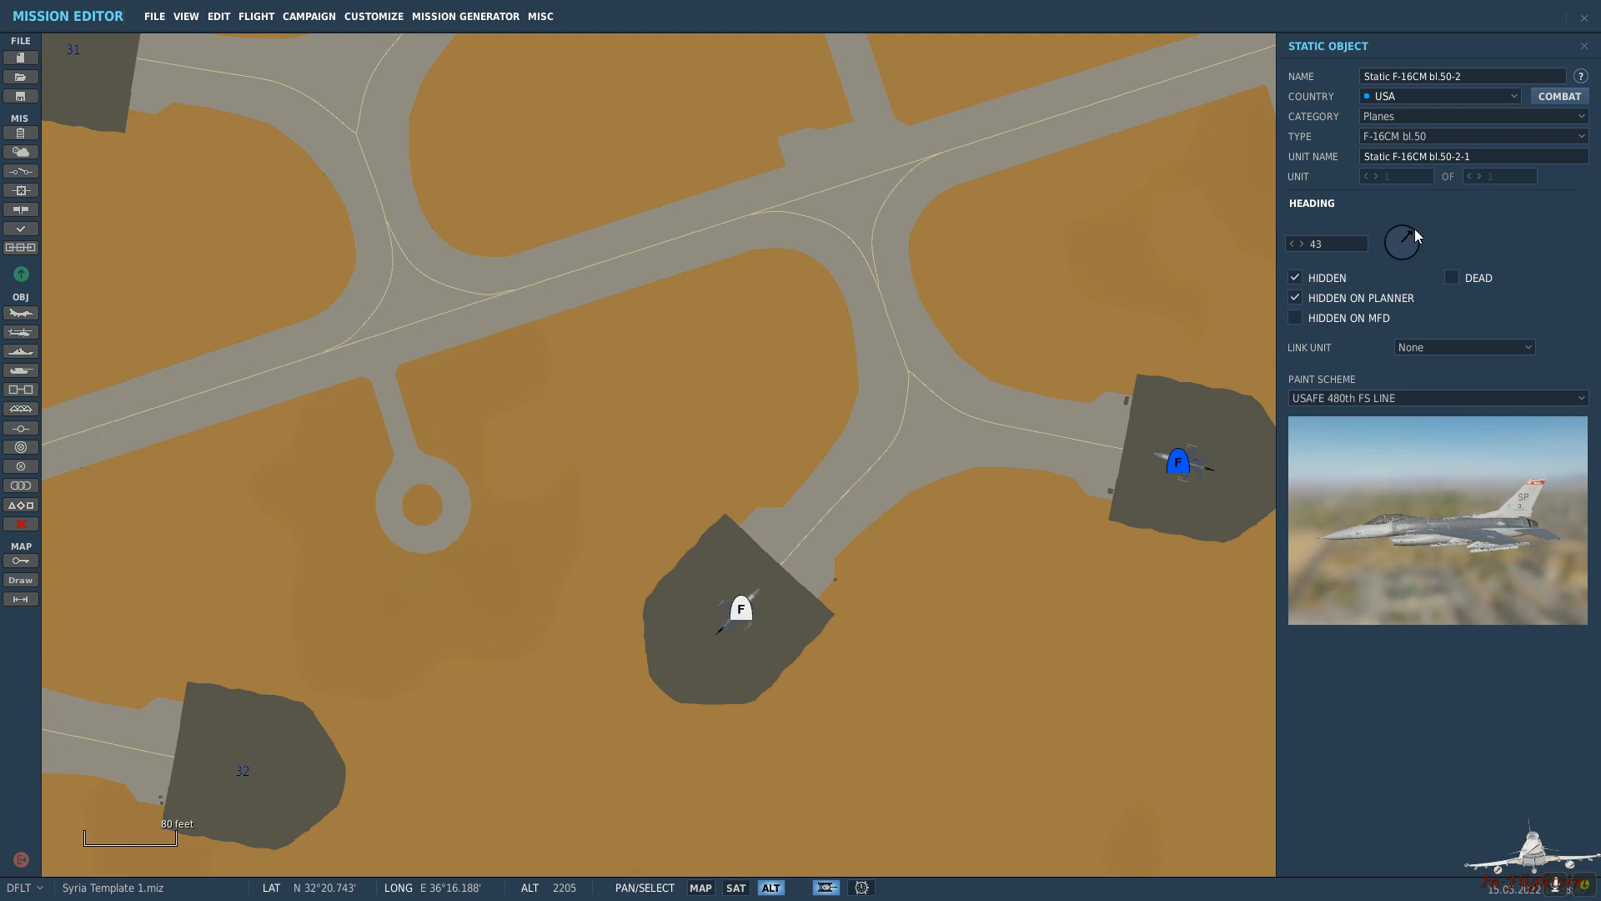
pyautogui.click(818, 447)
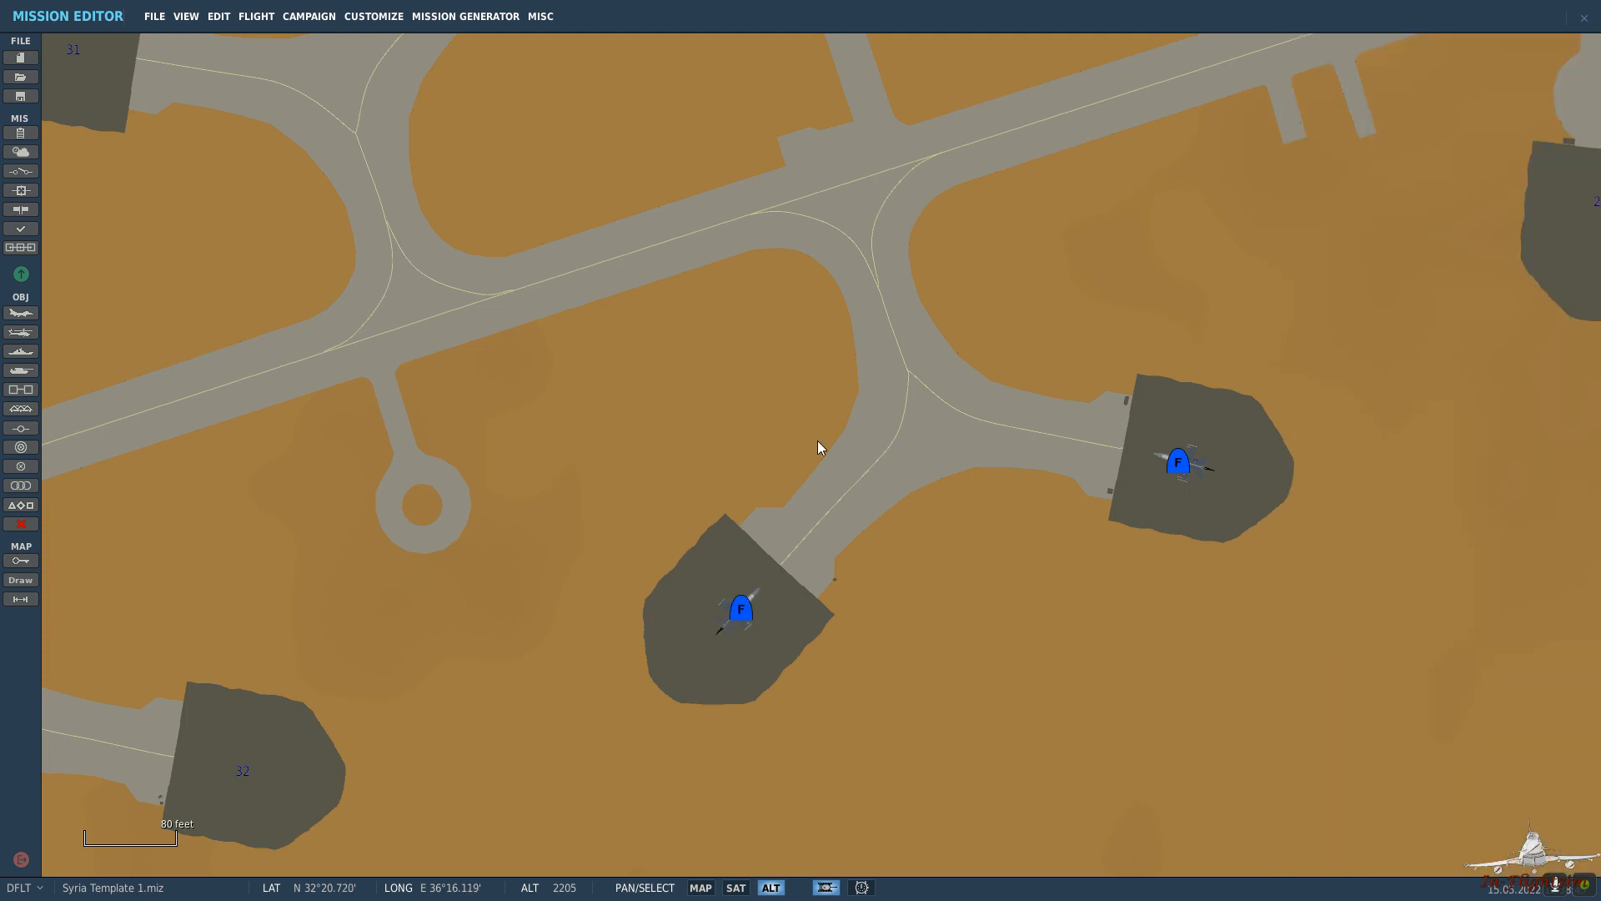
# Place a third static F-16CM with heading 286 at the entrance of shelter 29.
pyautogui.click(777, 534)
pyautogui.moveTo(777, 534); pyautogui.dragTo(818, 550)
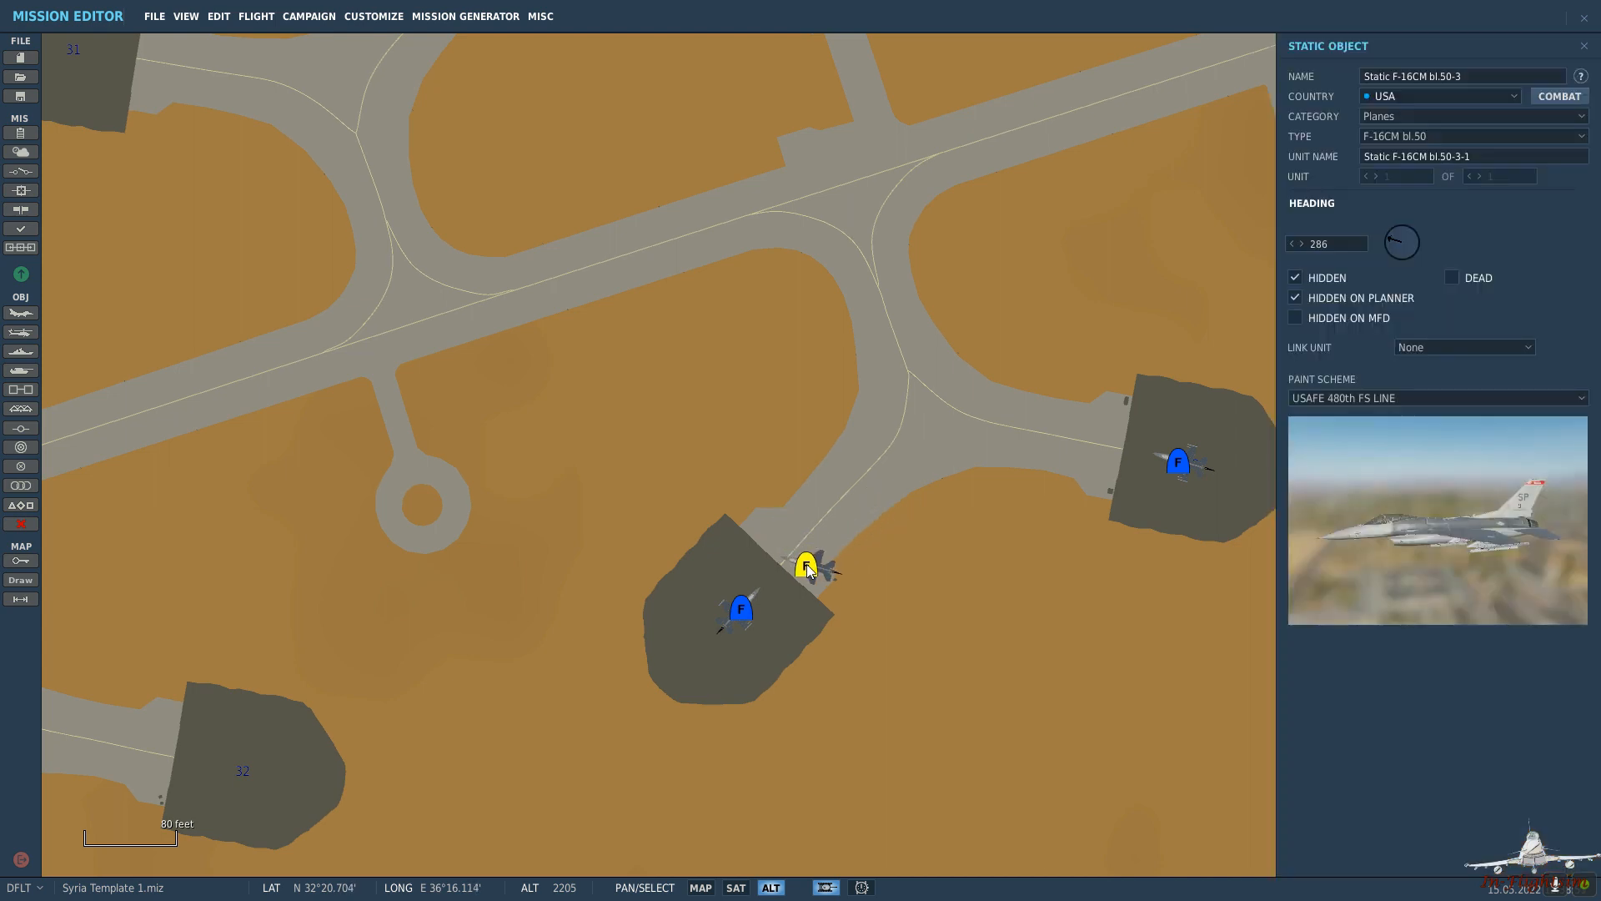
pyautogui.click(760, 483)
pyautogui.moveTo(677, 465); pyautogui.dragTo(882, 419)
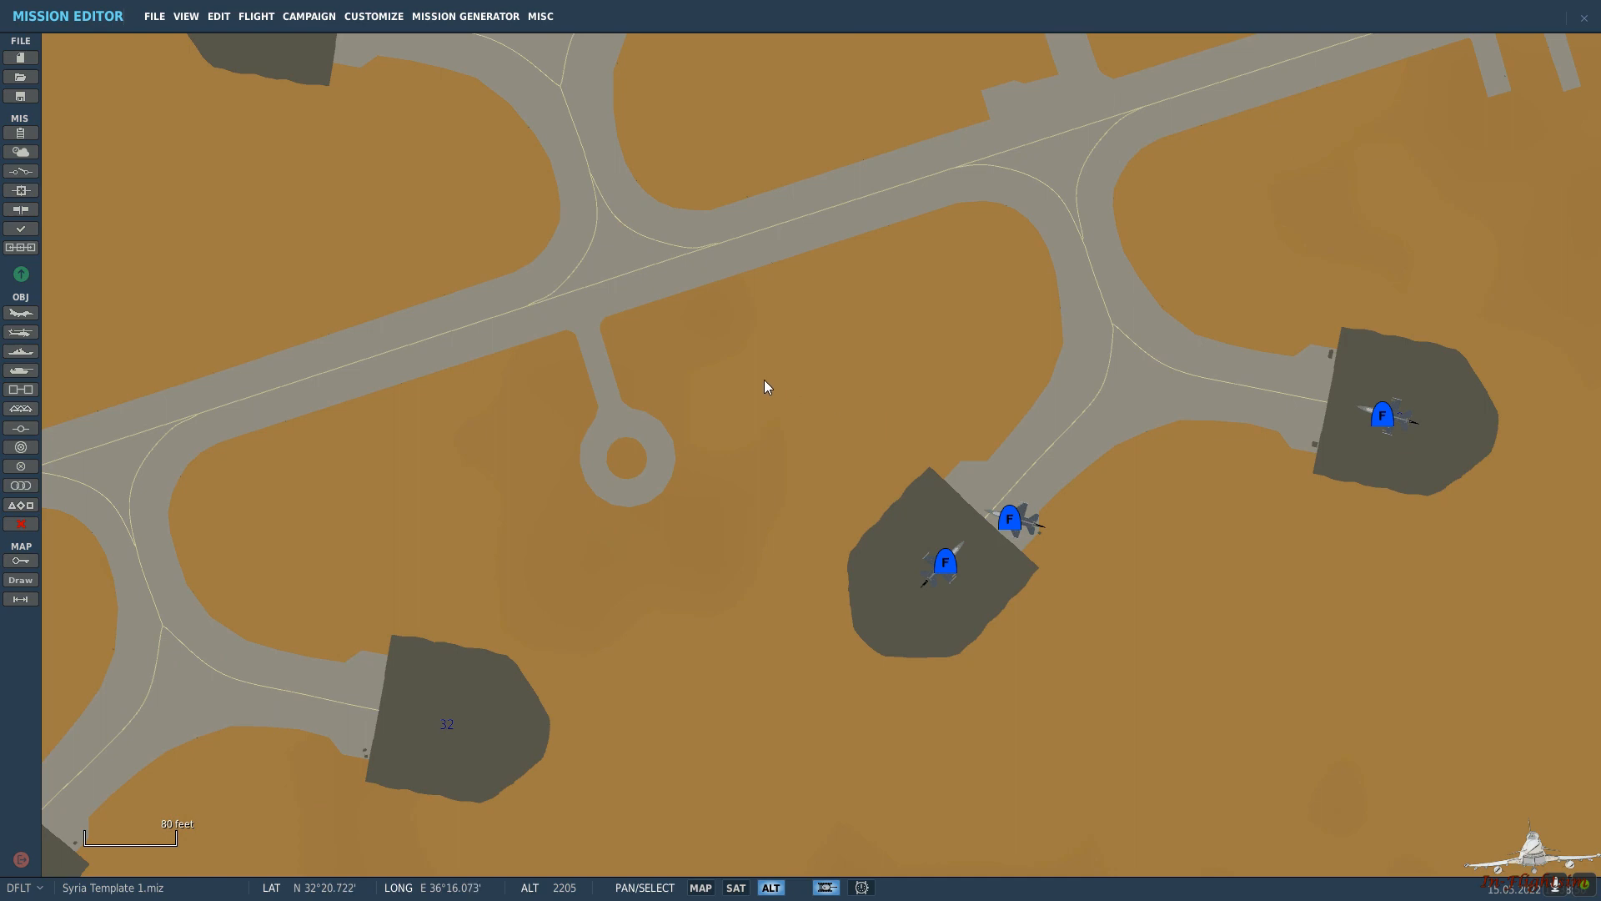
pyautogui.moveTo(530, 303); pyautogui.dragTo(729, 336)
pyautogui.scroll(-5, 728, 338)
pyautogui.scroll(5, 497, 333)
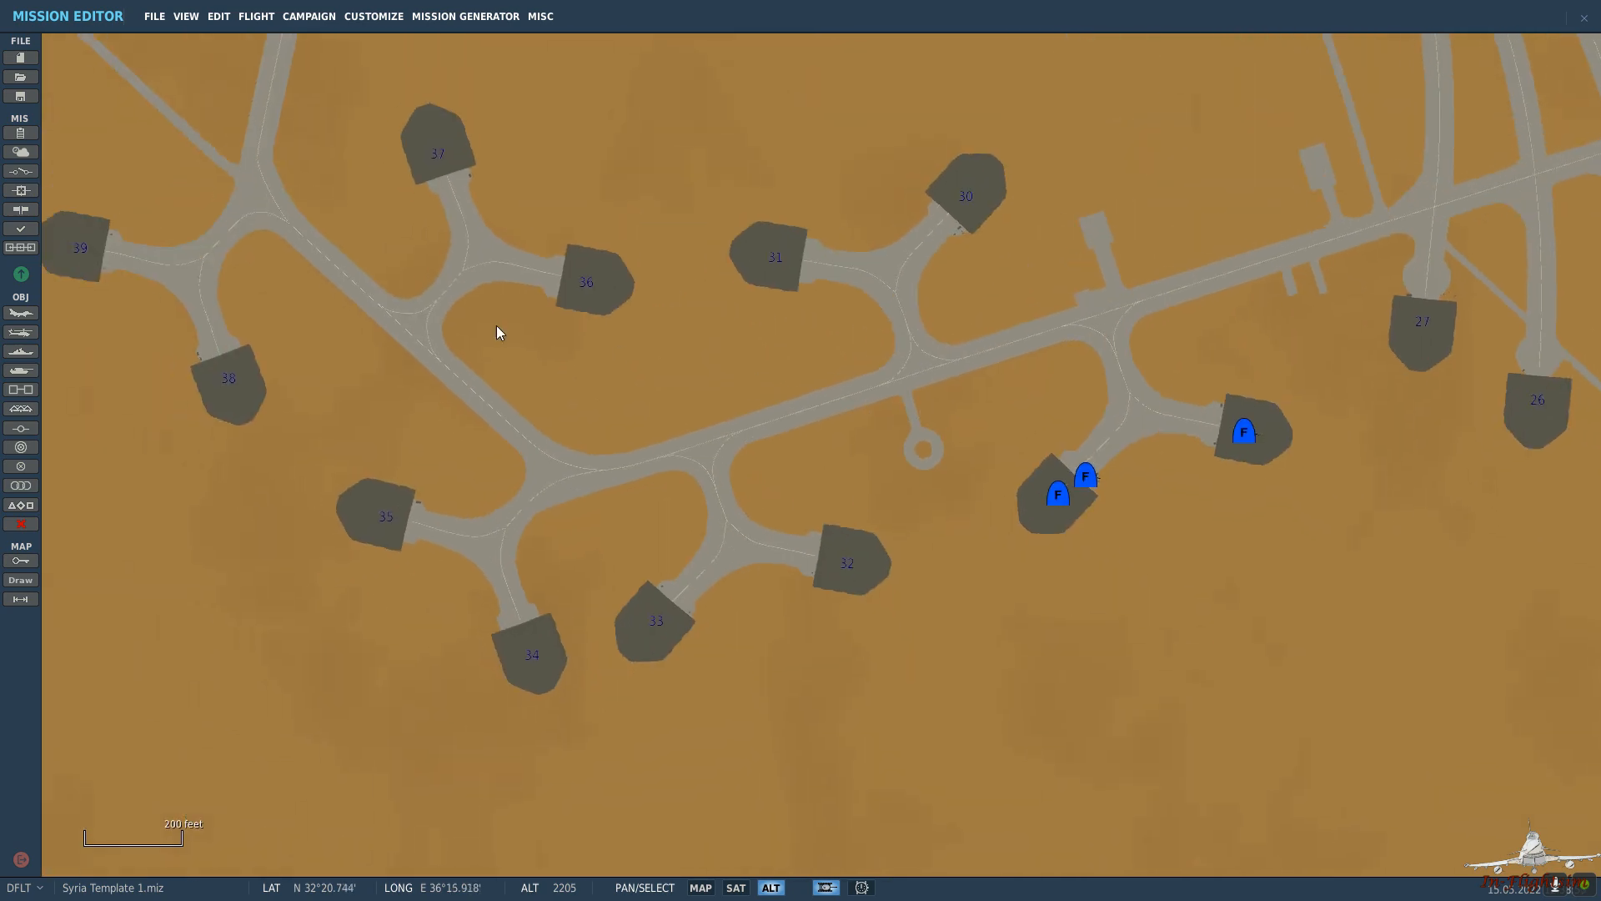
# Place another static F-16CM inside shelter 36 with heading 277.
pyautogui.scroll(1, 575, 284)
pyautogui.click(628, 305)
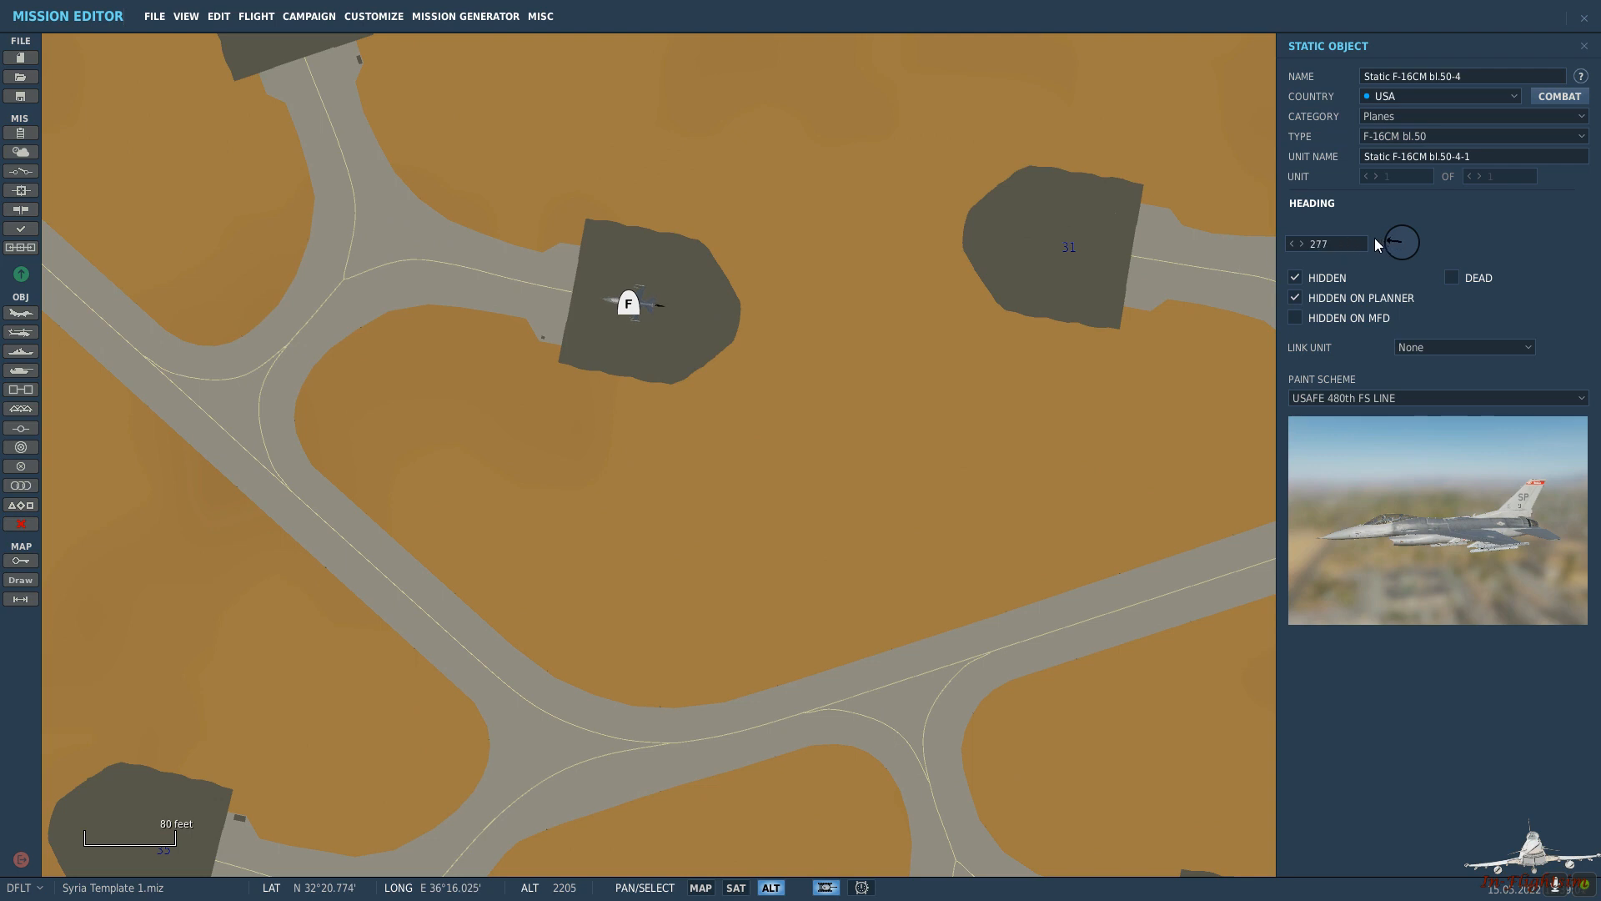
pyautogui.click(557, 163)
pyautogui.moveTo(557, 163); pyautogui.dragTo(606, 292)
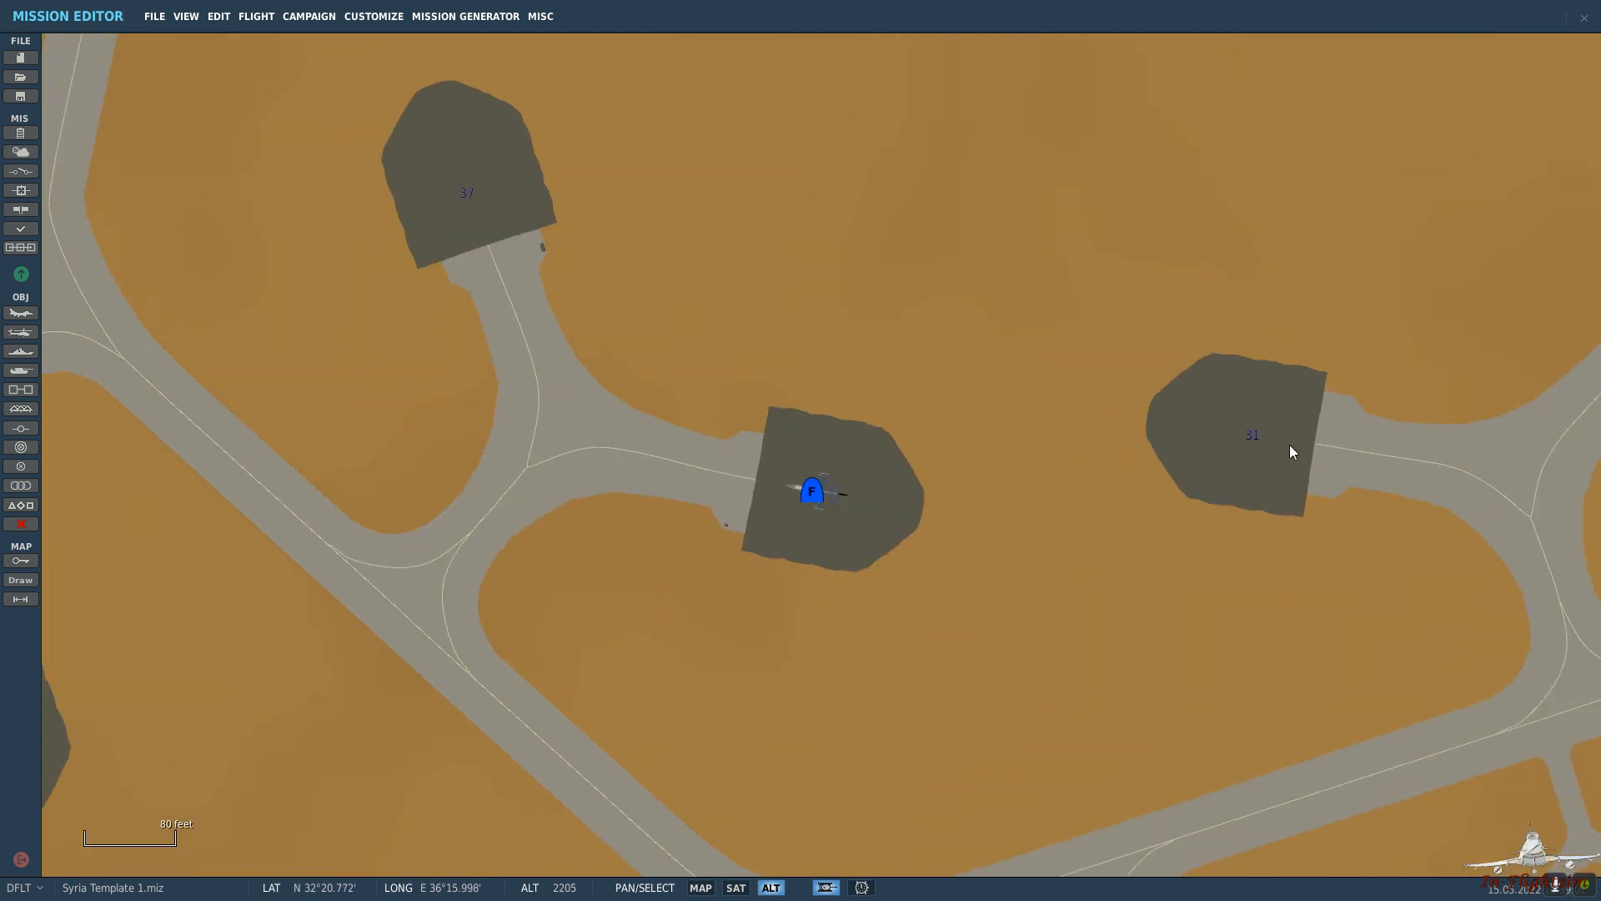
# Place a static F-16CM inside shelter 39 with heading 105.
pyautogui.scroll(-2, 1291, 451)
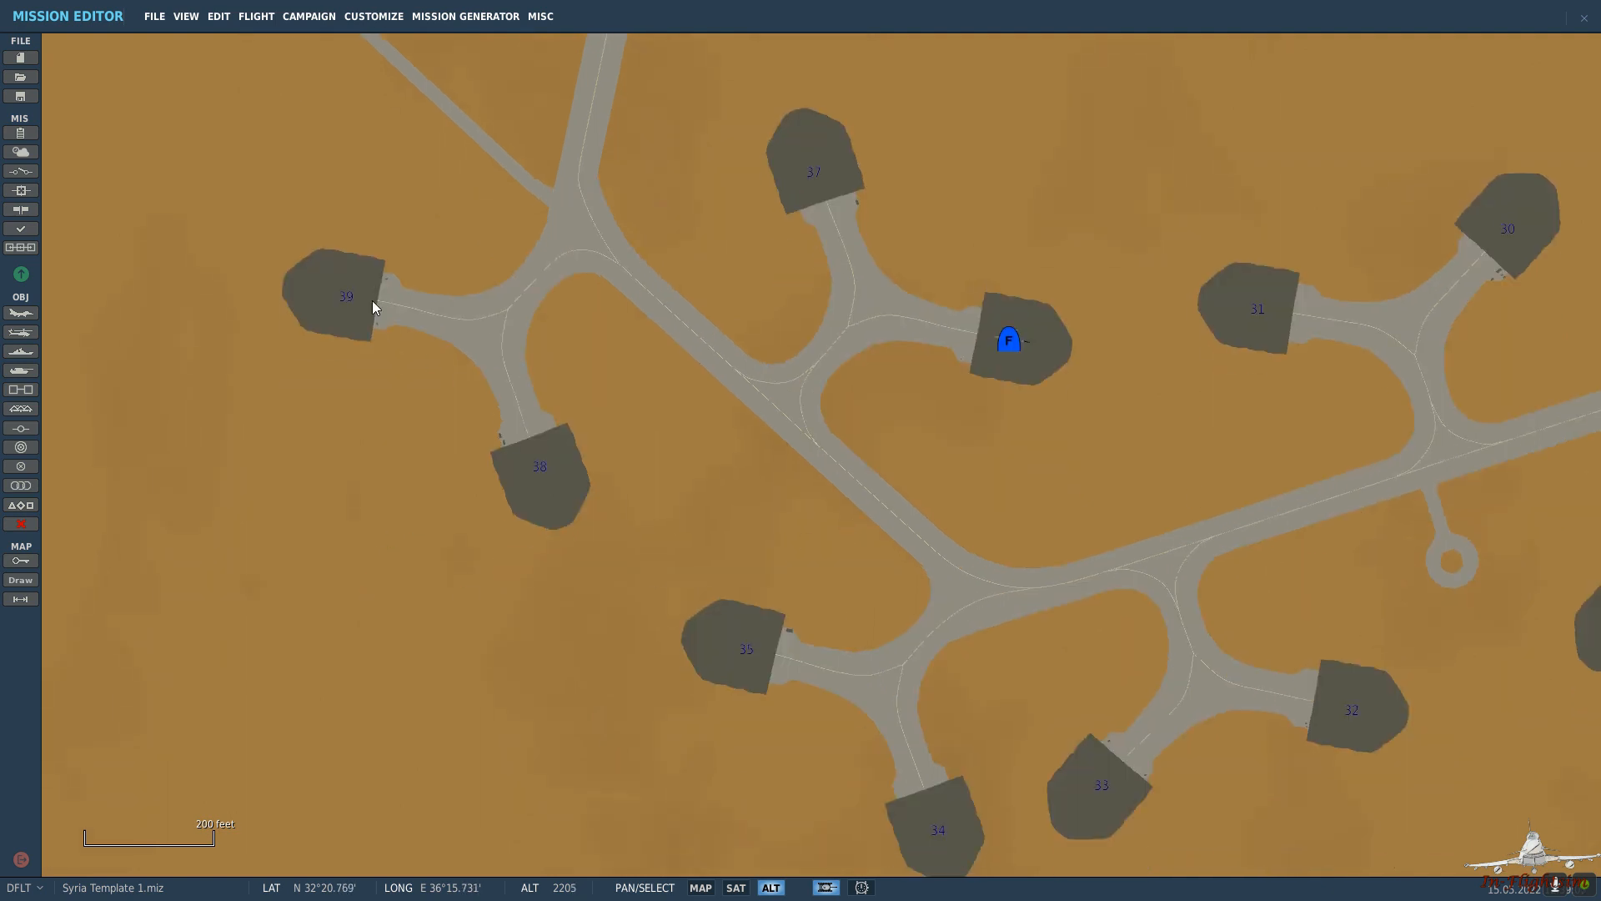
pyautogui.click(342, 297)
pyautogui.scroll(2, 342, 297)
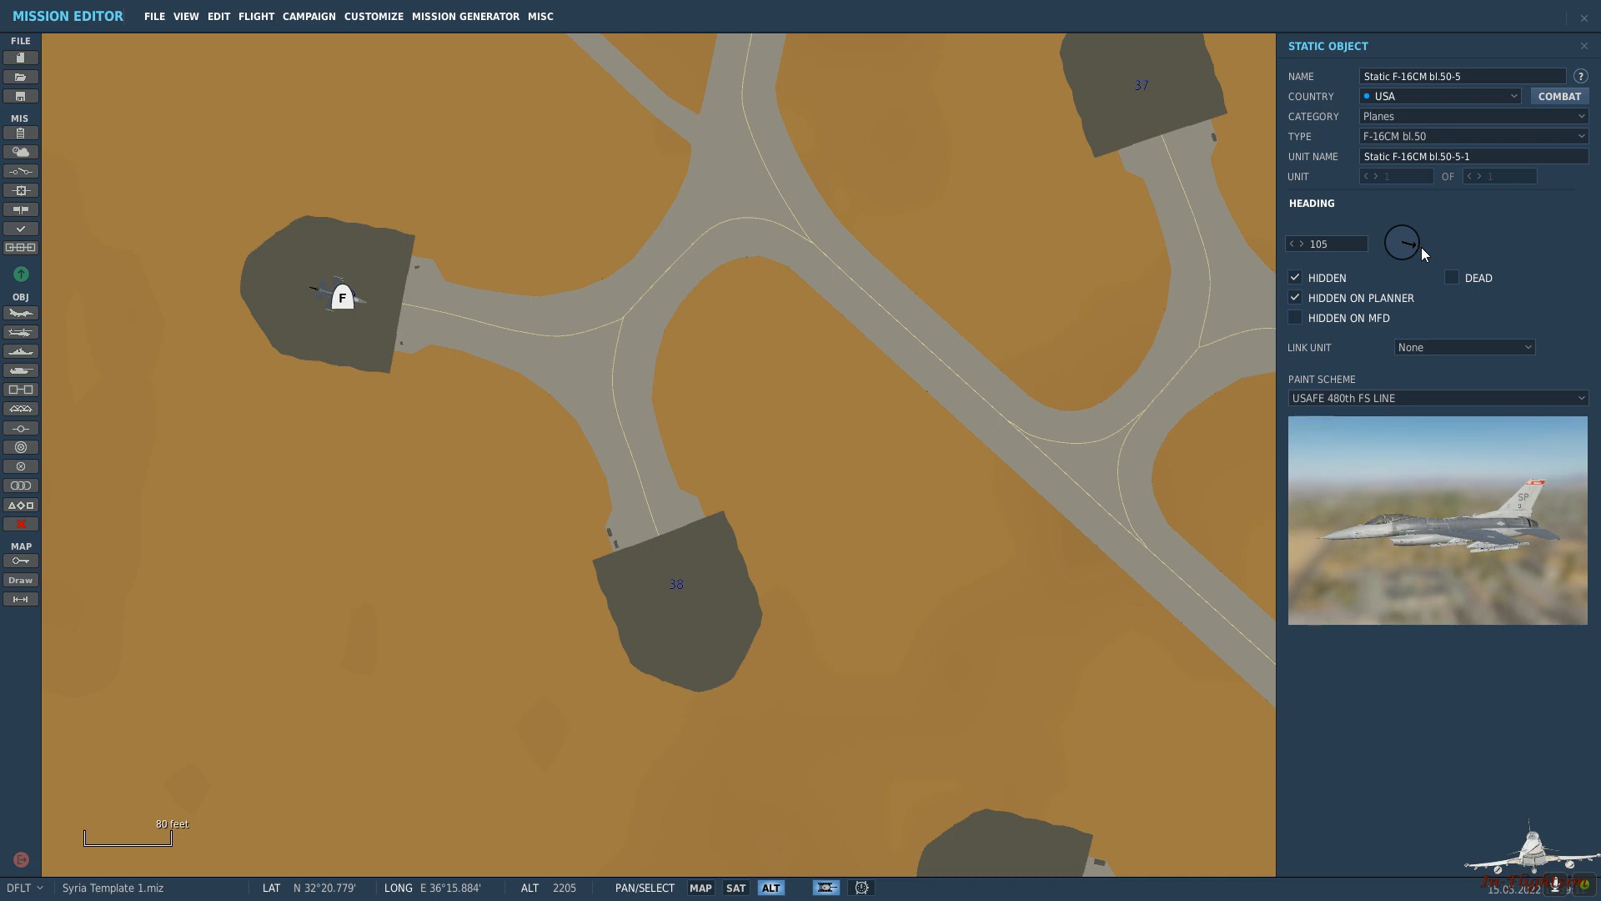
pyautogui.click(1248, 282)
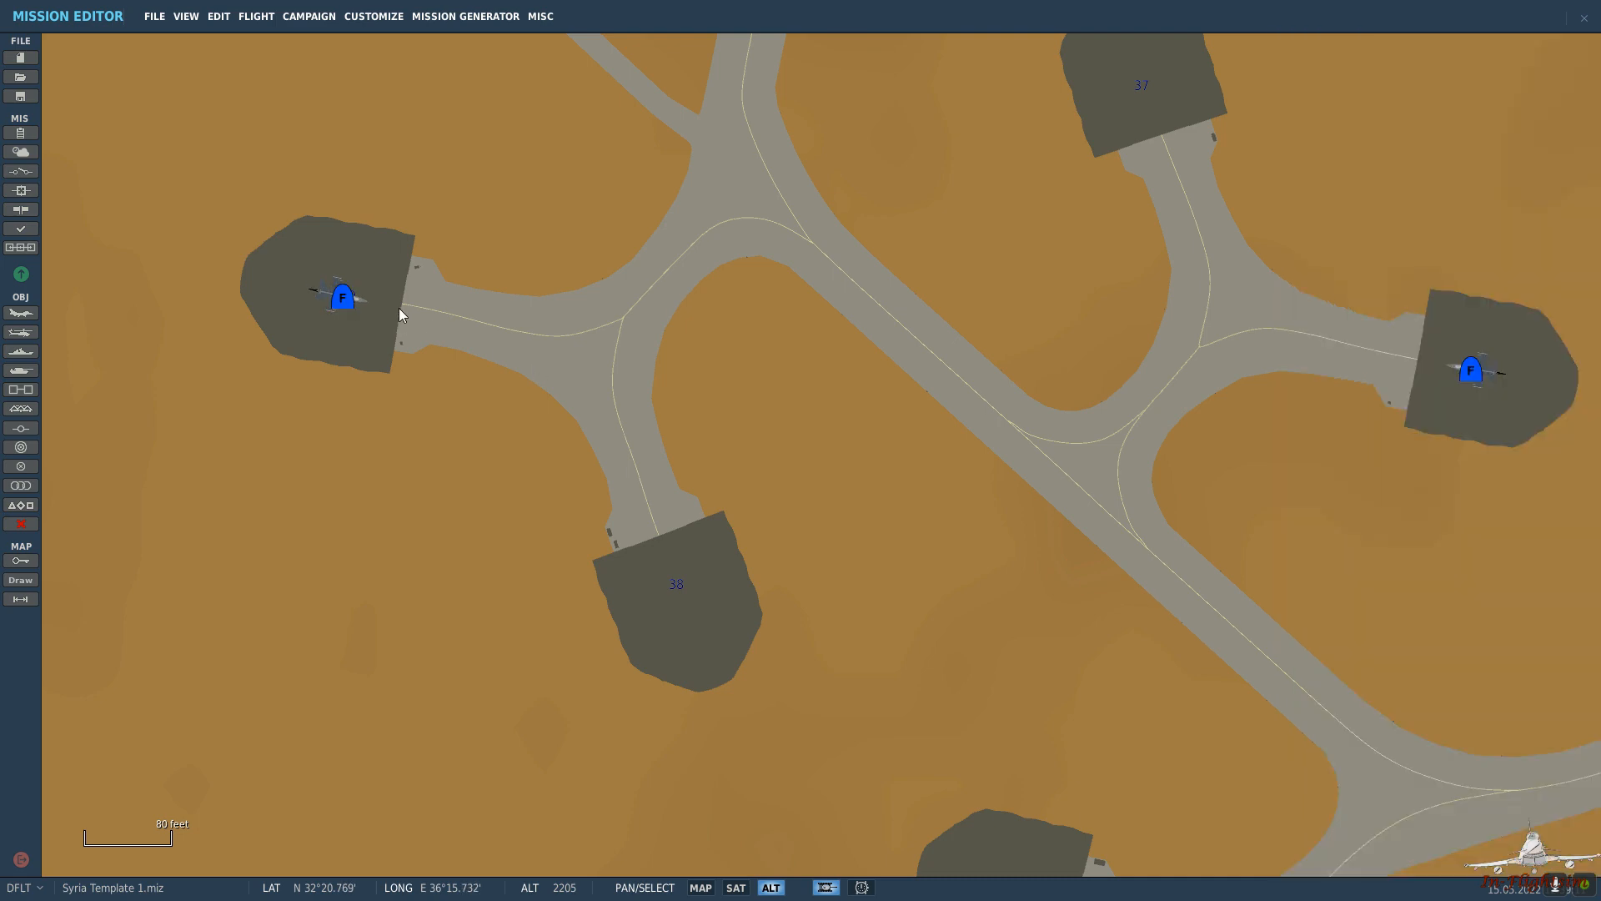
pyautogui.click(350, 303)
pyautogui.click(894, 459)
# Place a static aircraft on parking spot 21 of the southeastern apron and change its type to C-130.
pyautogui.scroll(-5, 894, 459)
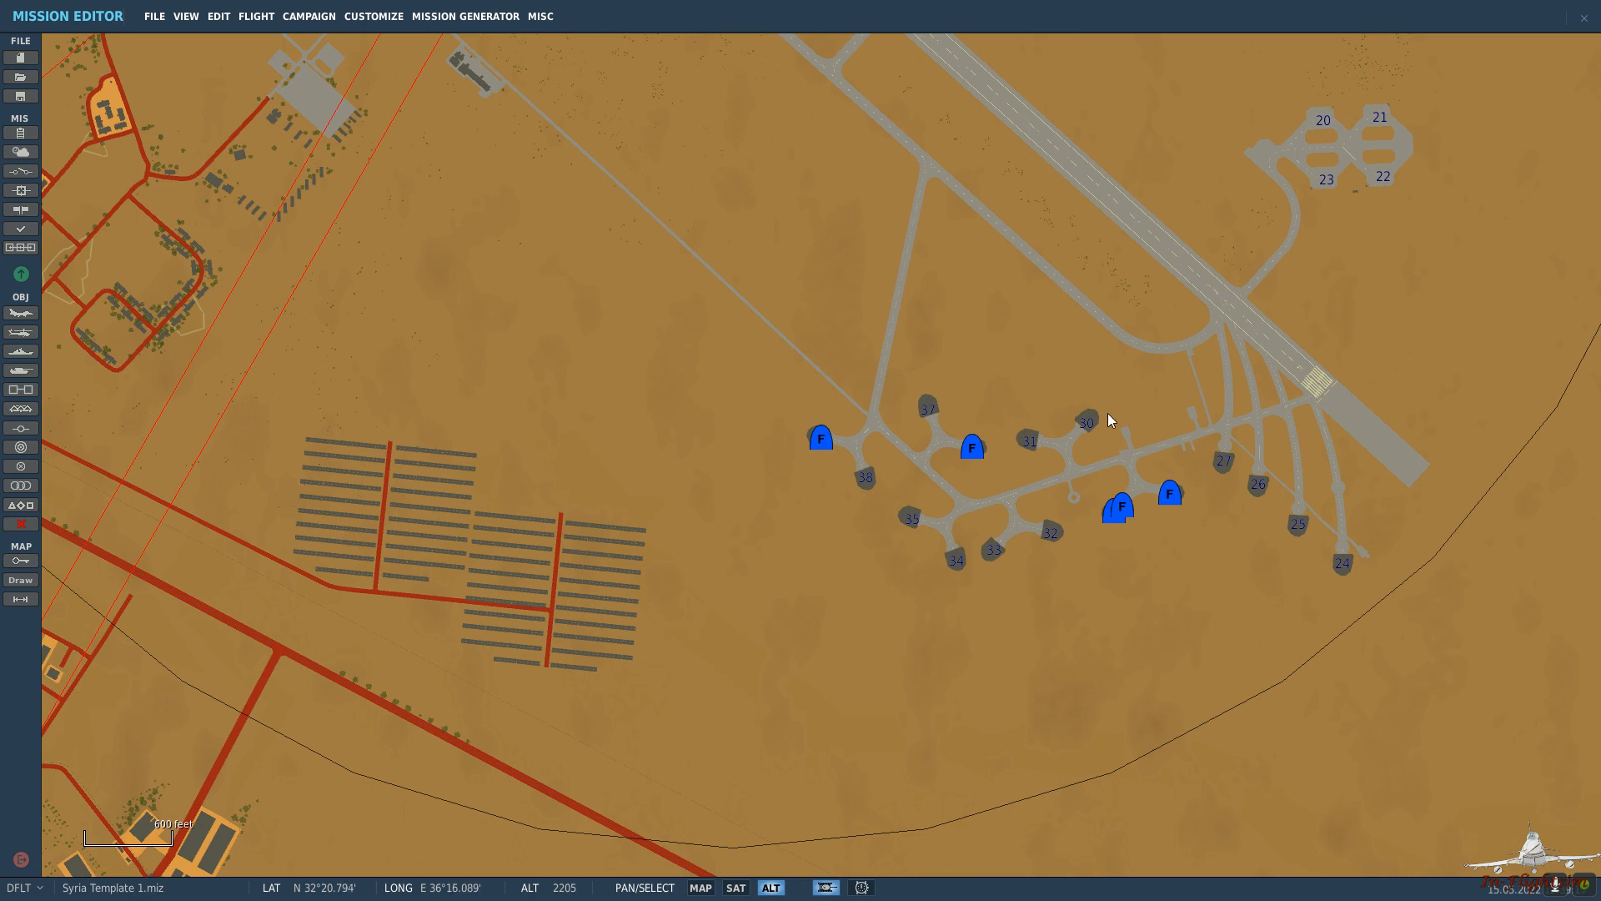
pyautogui.moveTo(1424, 195); pyautogui.dragTo(929, 397)
pyautogui.scroll(6, 872, 340)
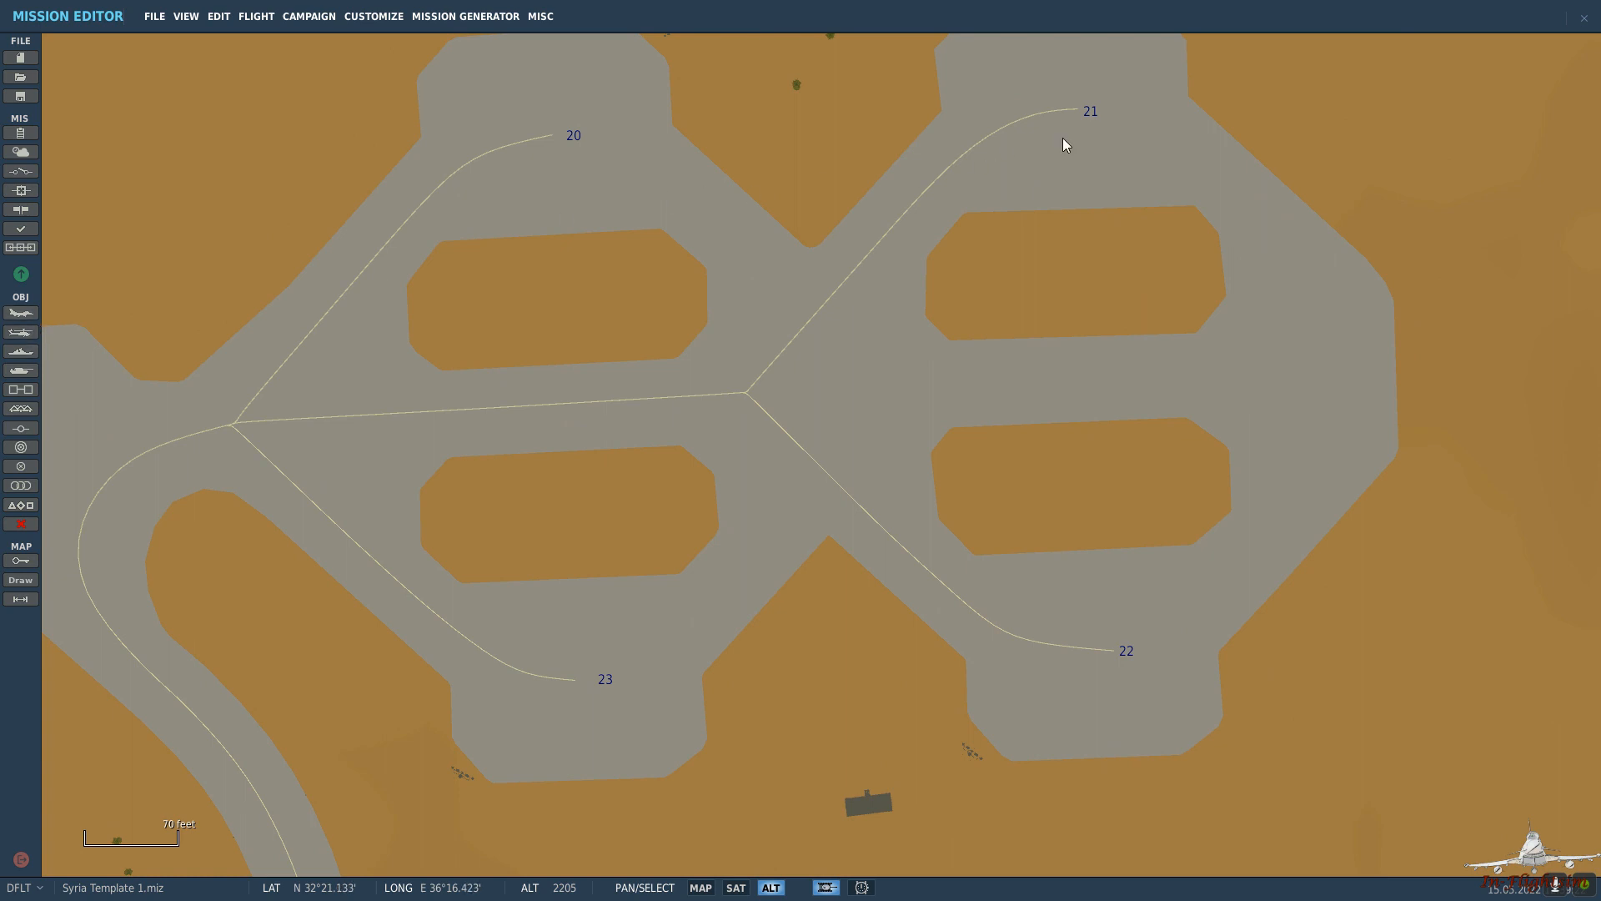
pyautogui.scroll(-1, 1084, 129)
pyautogui.click(1083, 122)
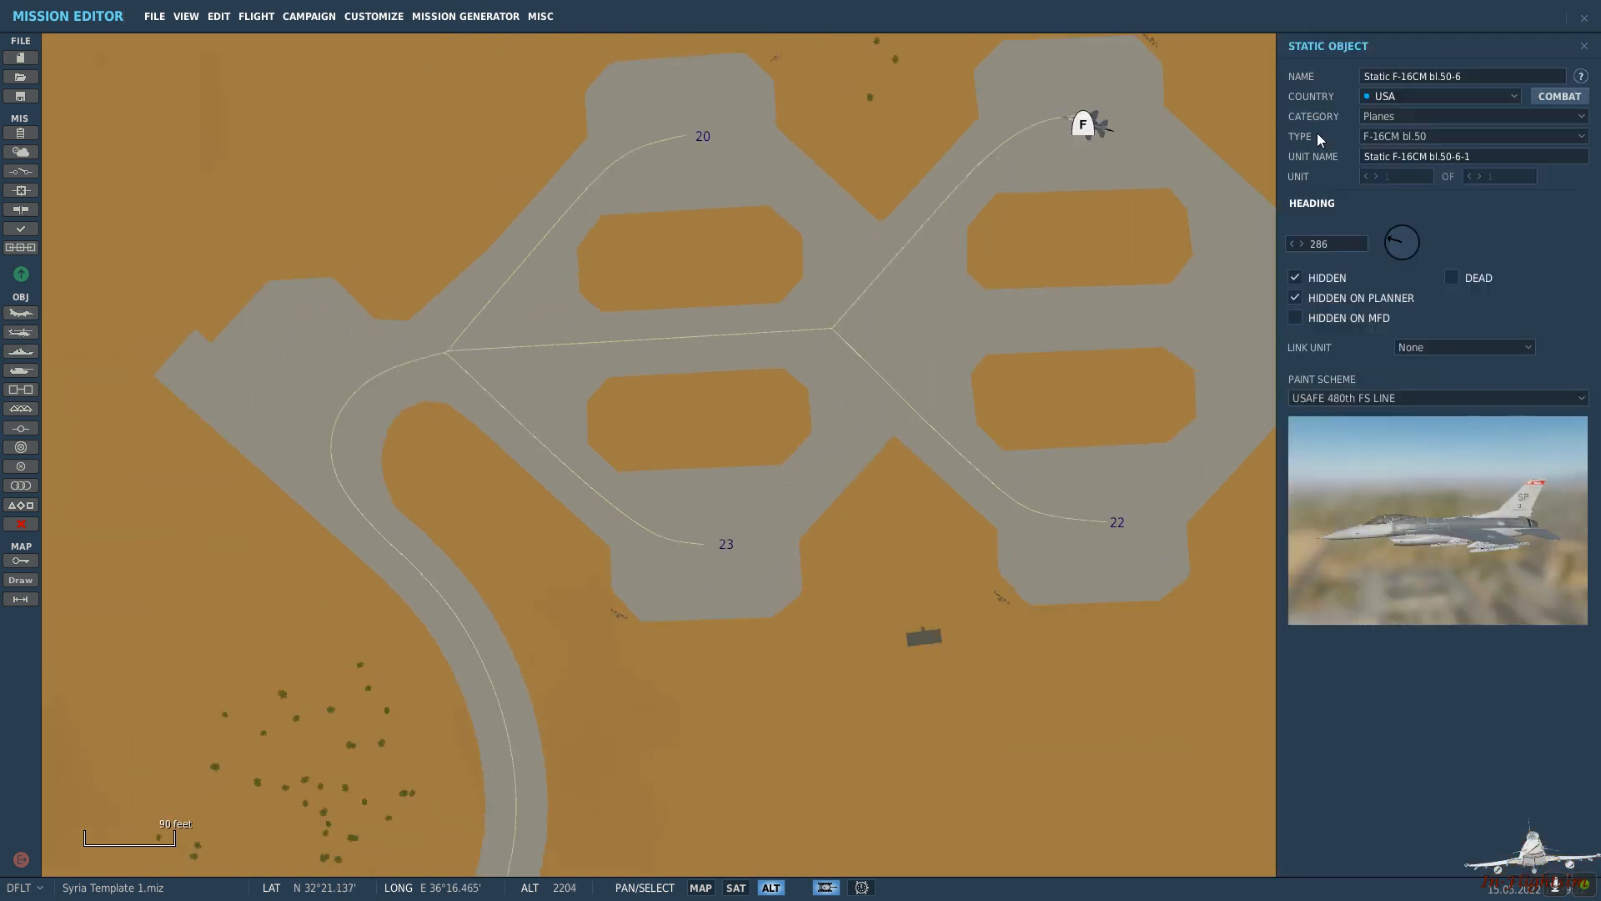
pyautogui.click(1392, 133)
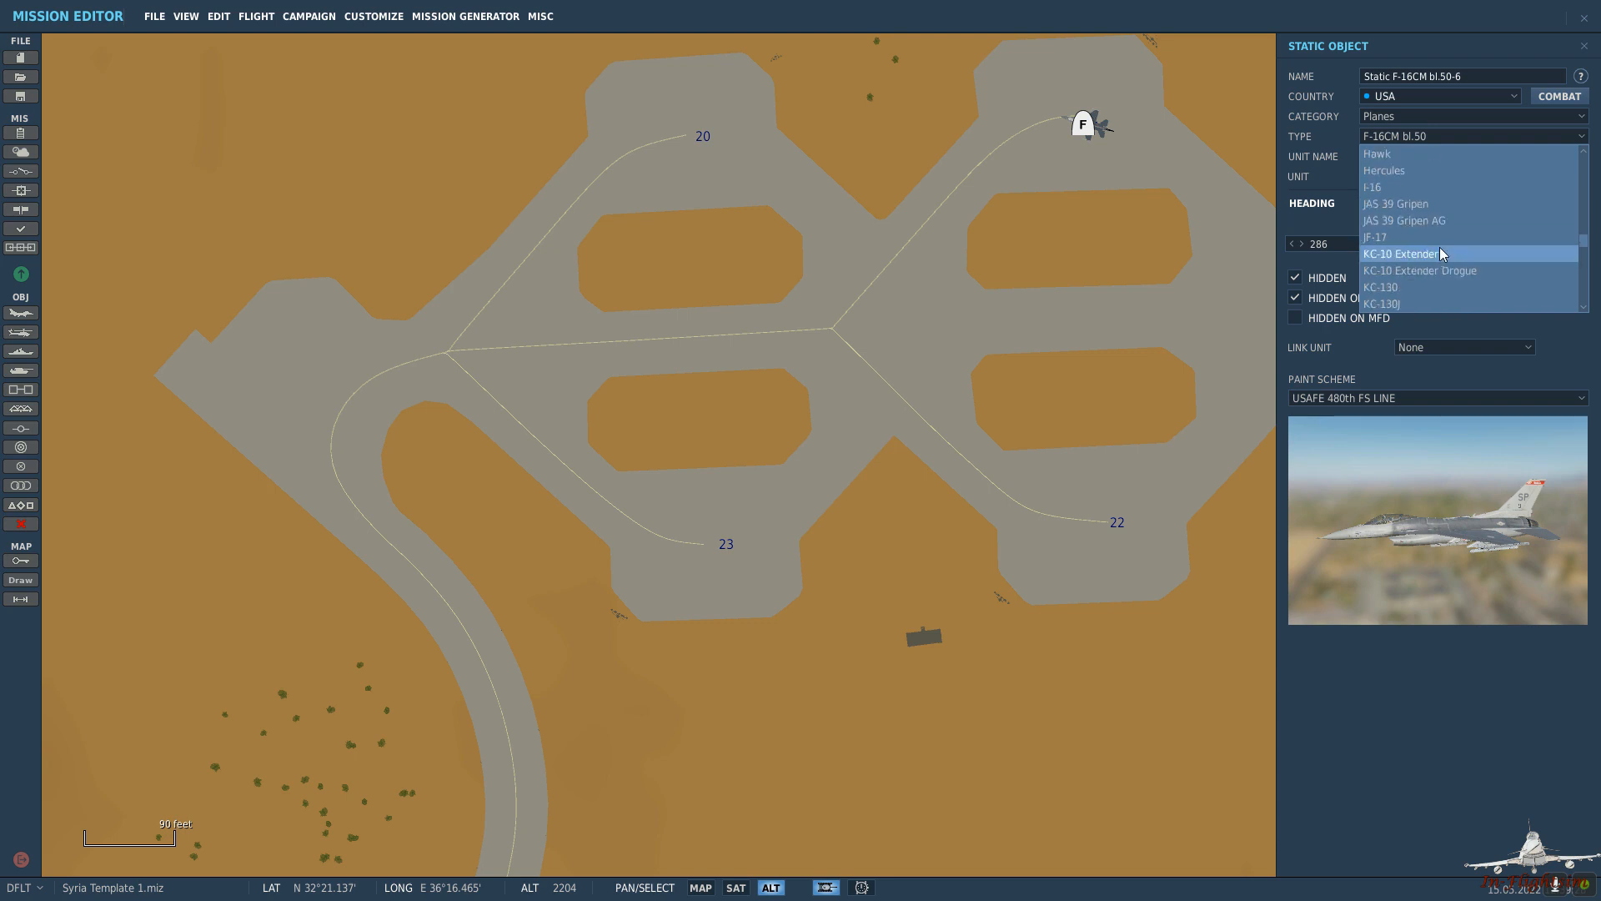
pyautogui.scroll(-2, 1440, 249)
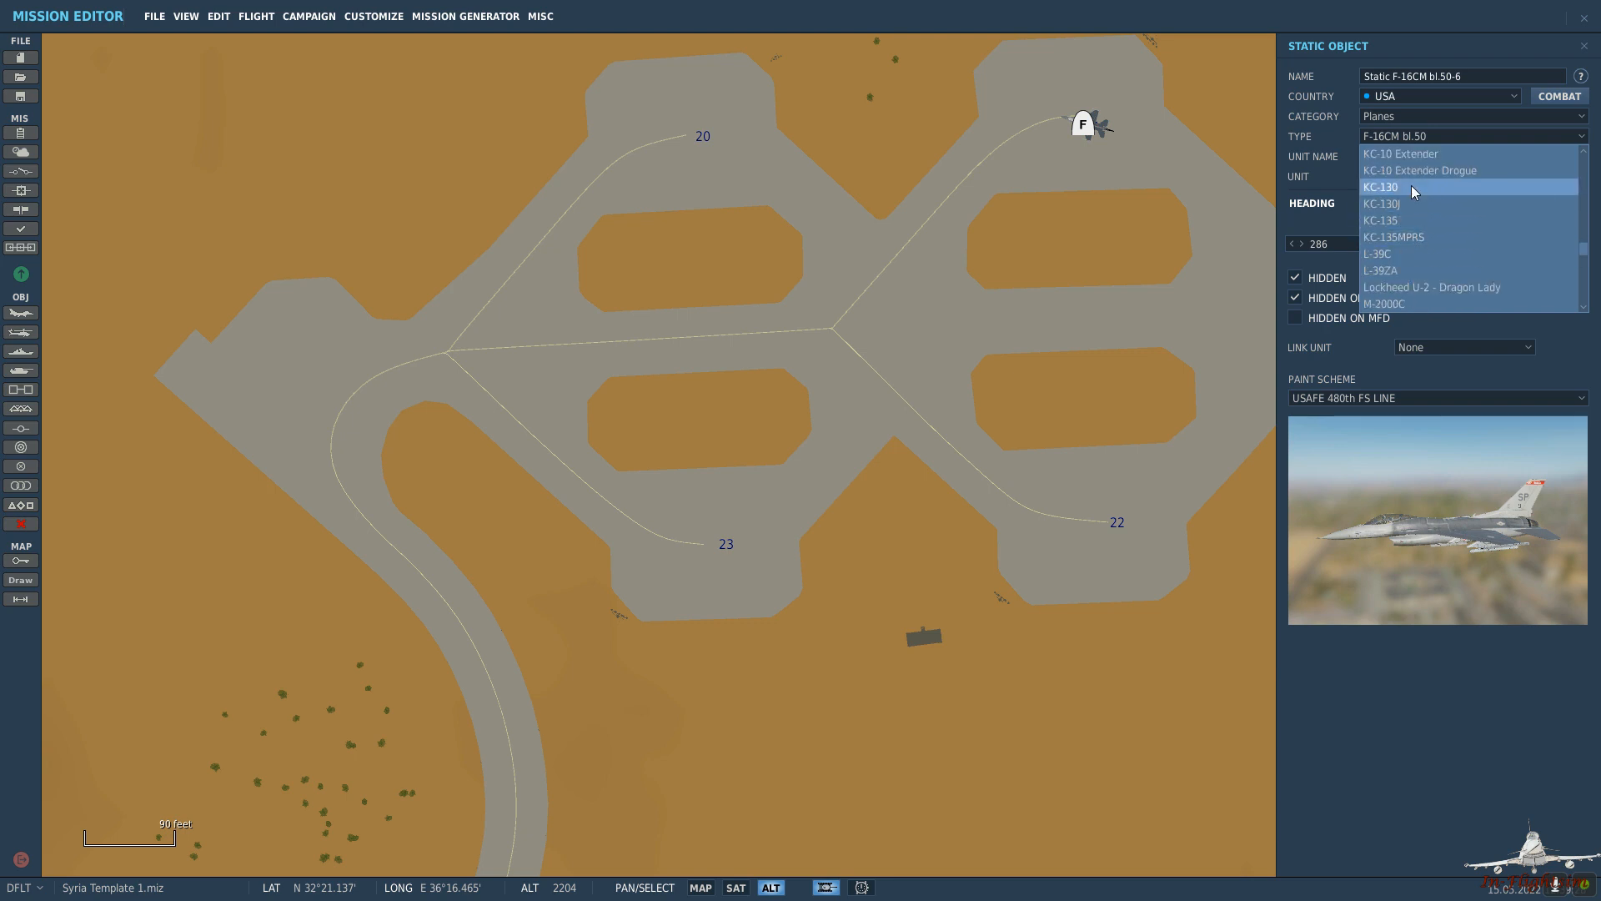
pyautogui.scroll(10, 1411, 192)
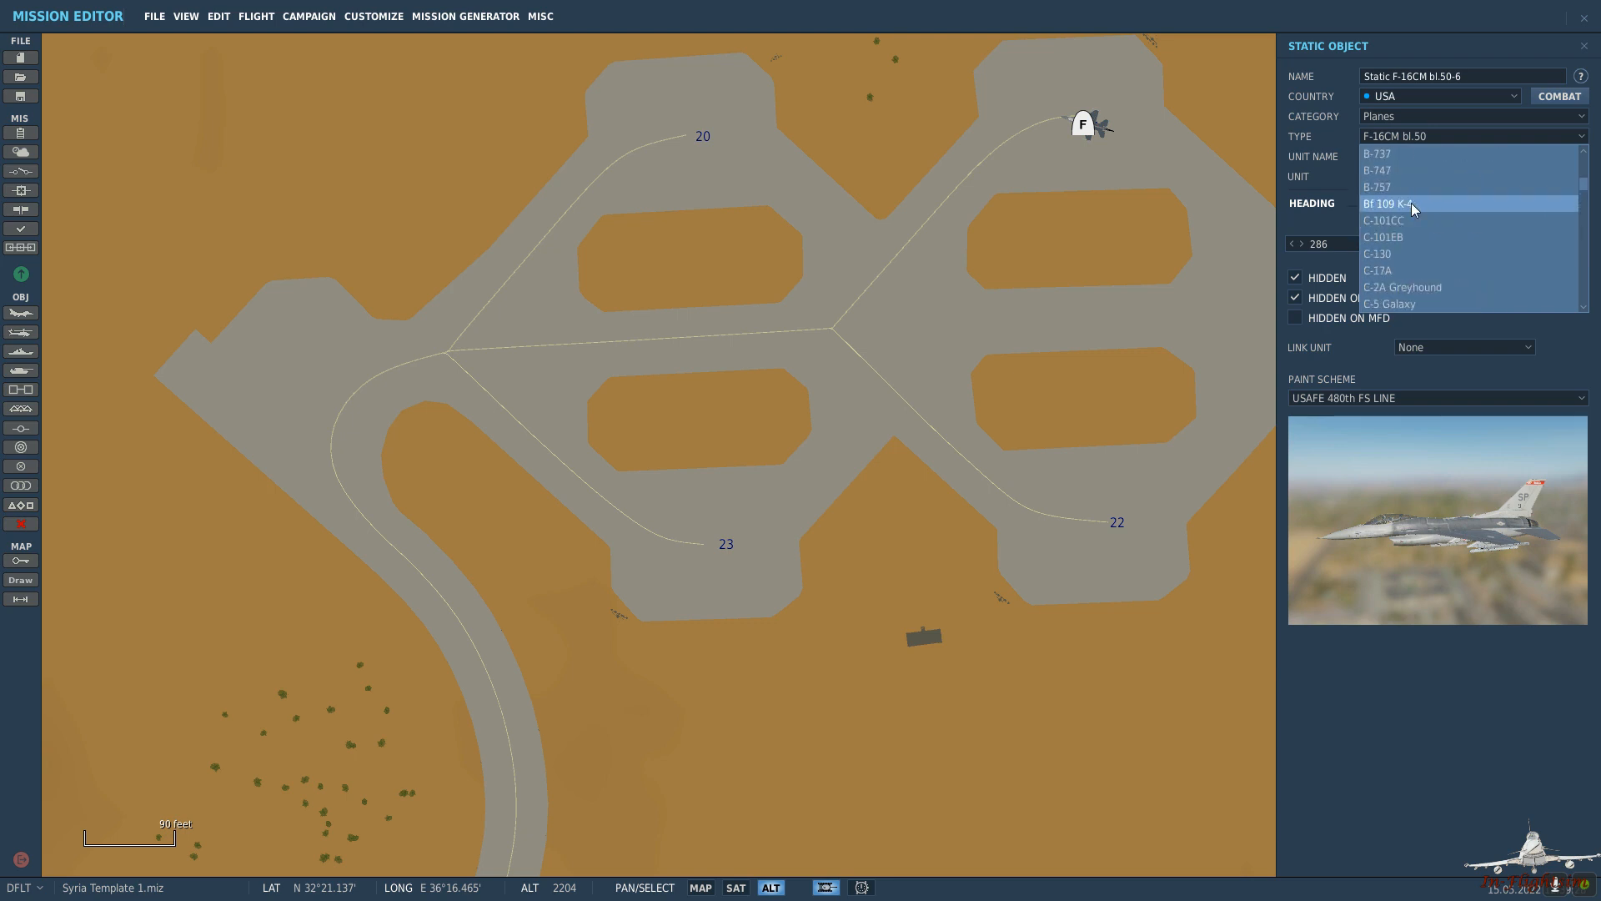
pyautogui.click(1417, 253)
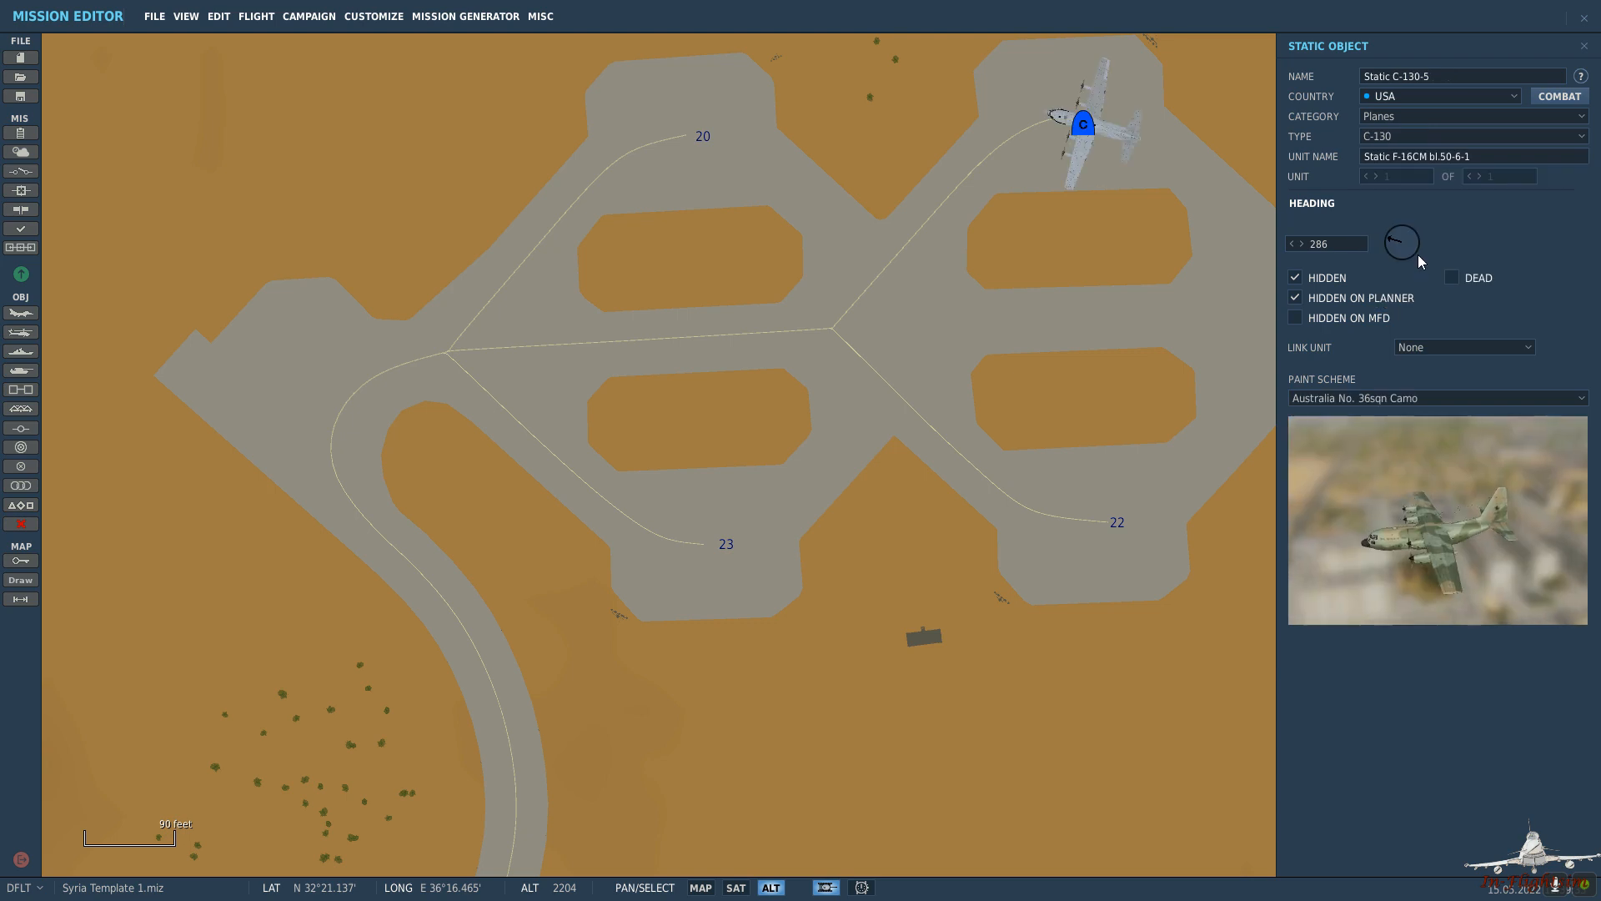
# Set the static C-130's paint scheme to US Air Force and its heading to 268.
pyautogui.click(1452, 401)
pyautogui.click(1348, 548)
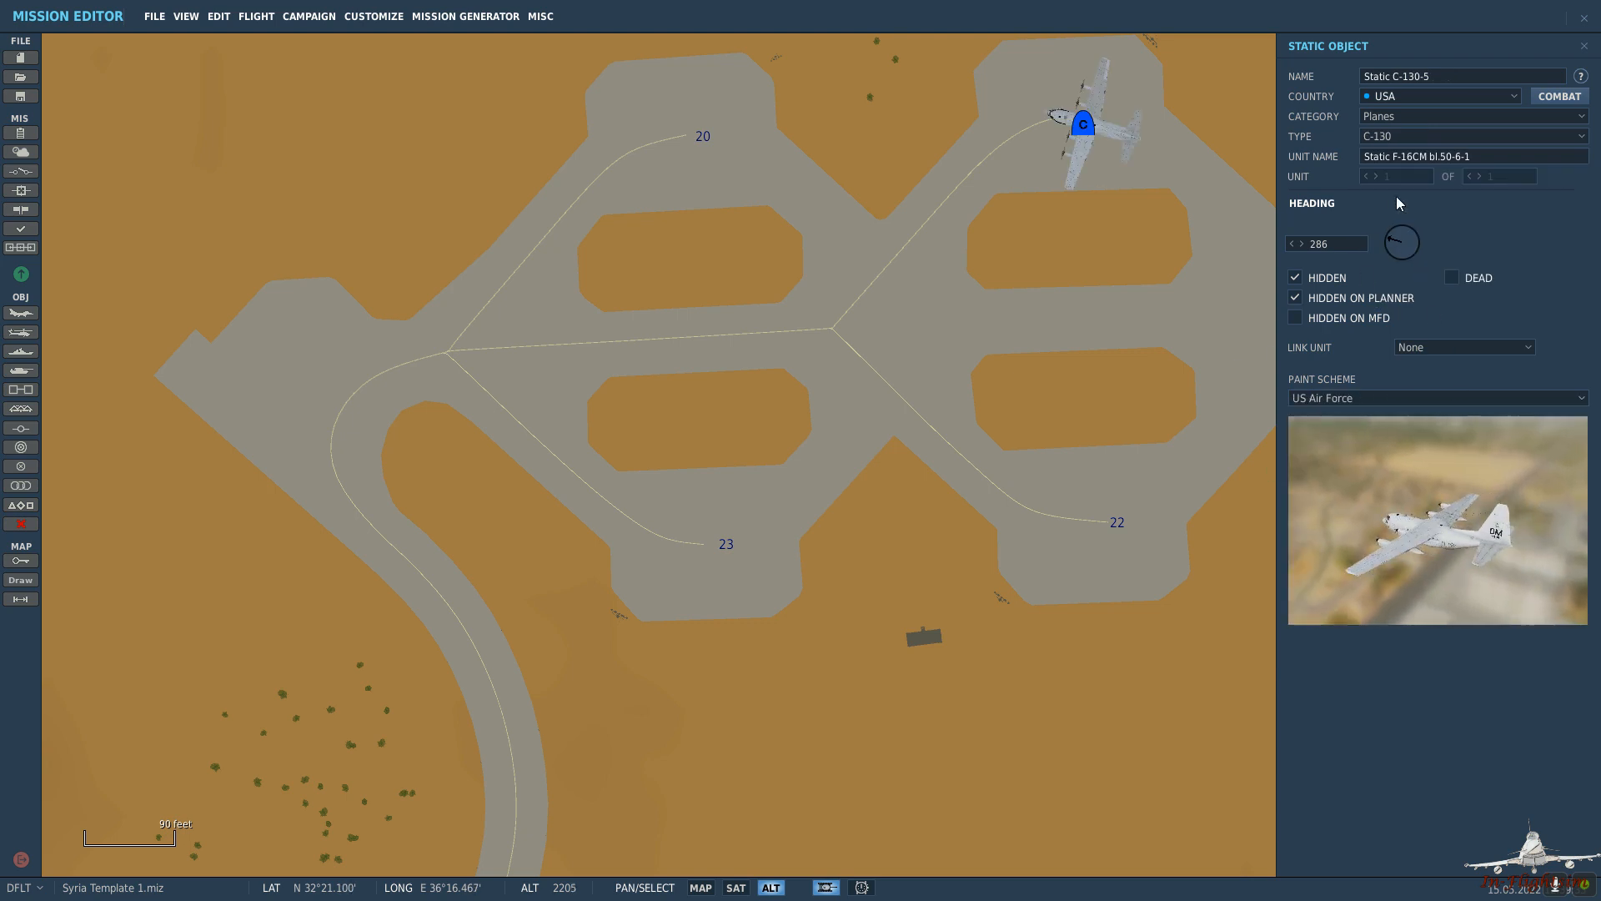
pyautogui.moveTo(1389, 240); pyautogui.dragTo(1384, 243)
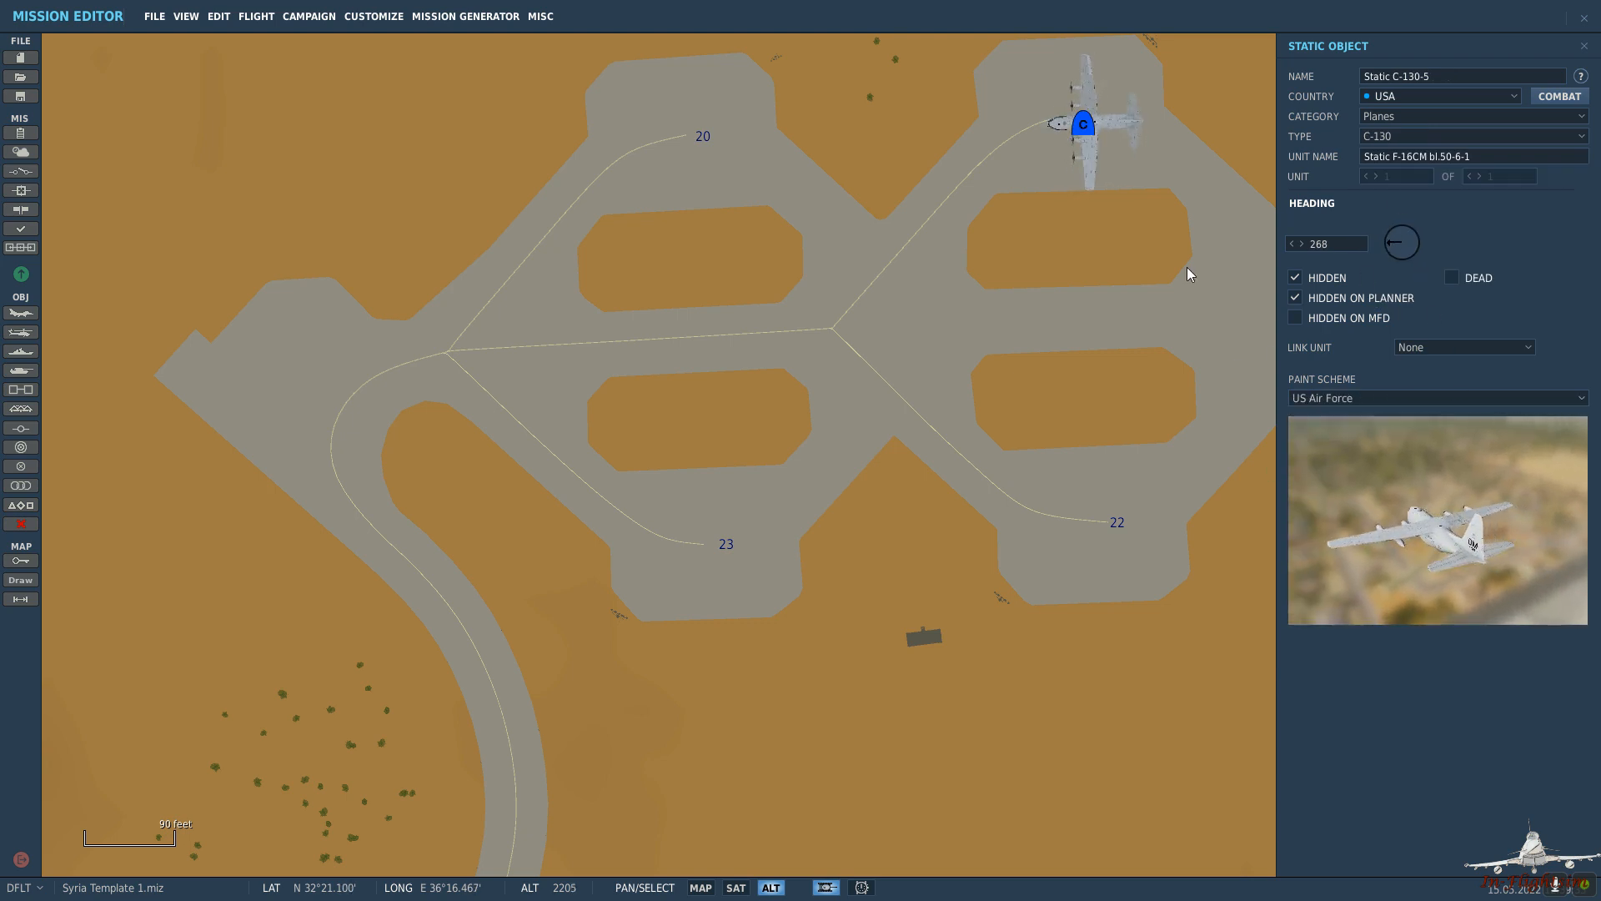
# Adjust the C-130's position on parking spot 21 and place a copy on spot 20 with heading 268.
pyautogui.moveTo(964, 212); pyautogui.dragTo(948, 303)
pyautogui.moveTo(1066, 215); pyautogui.dragTo(1057, 206)
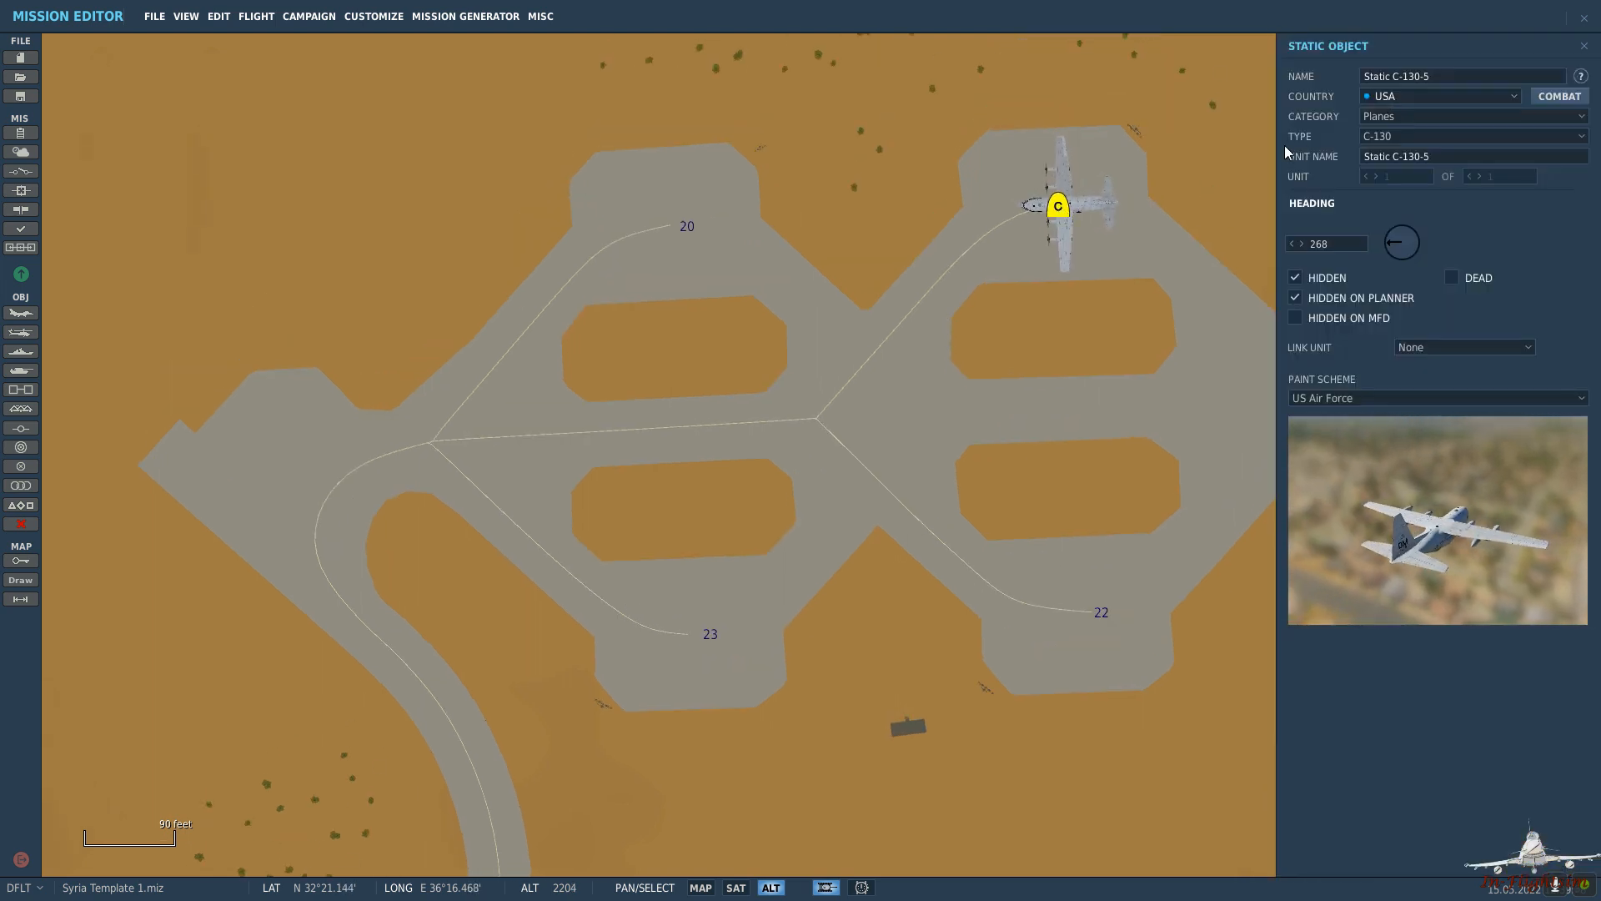
pyautogui.click(656, 224)
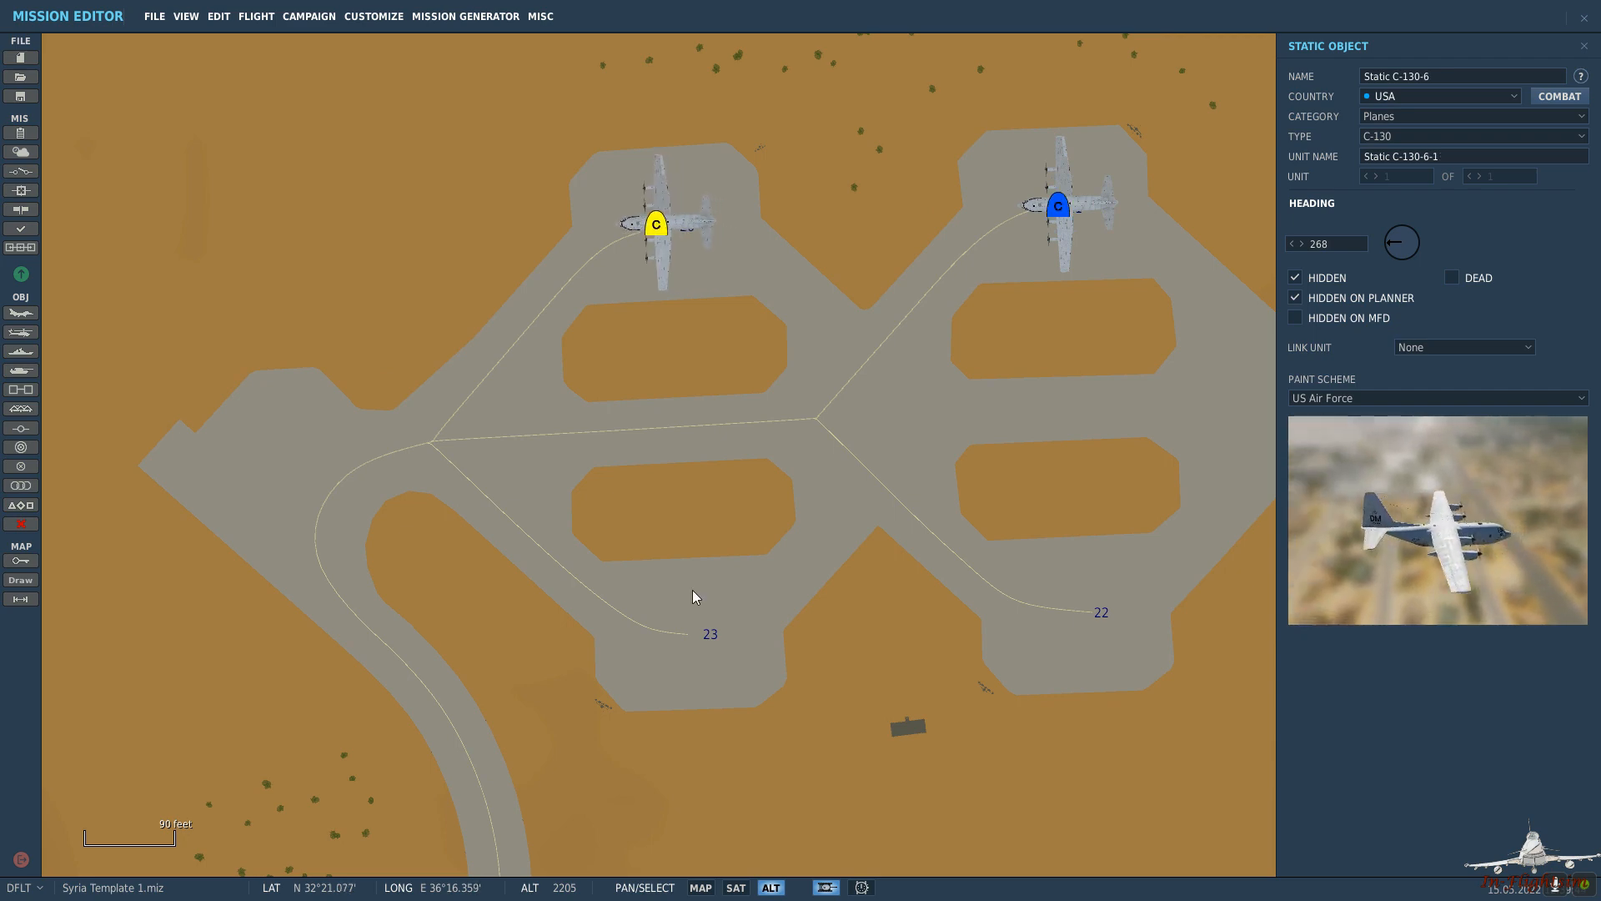
pyautogui.click(959, 611)
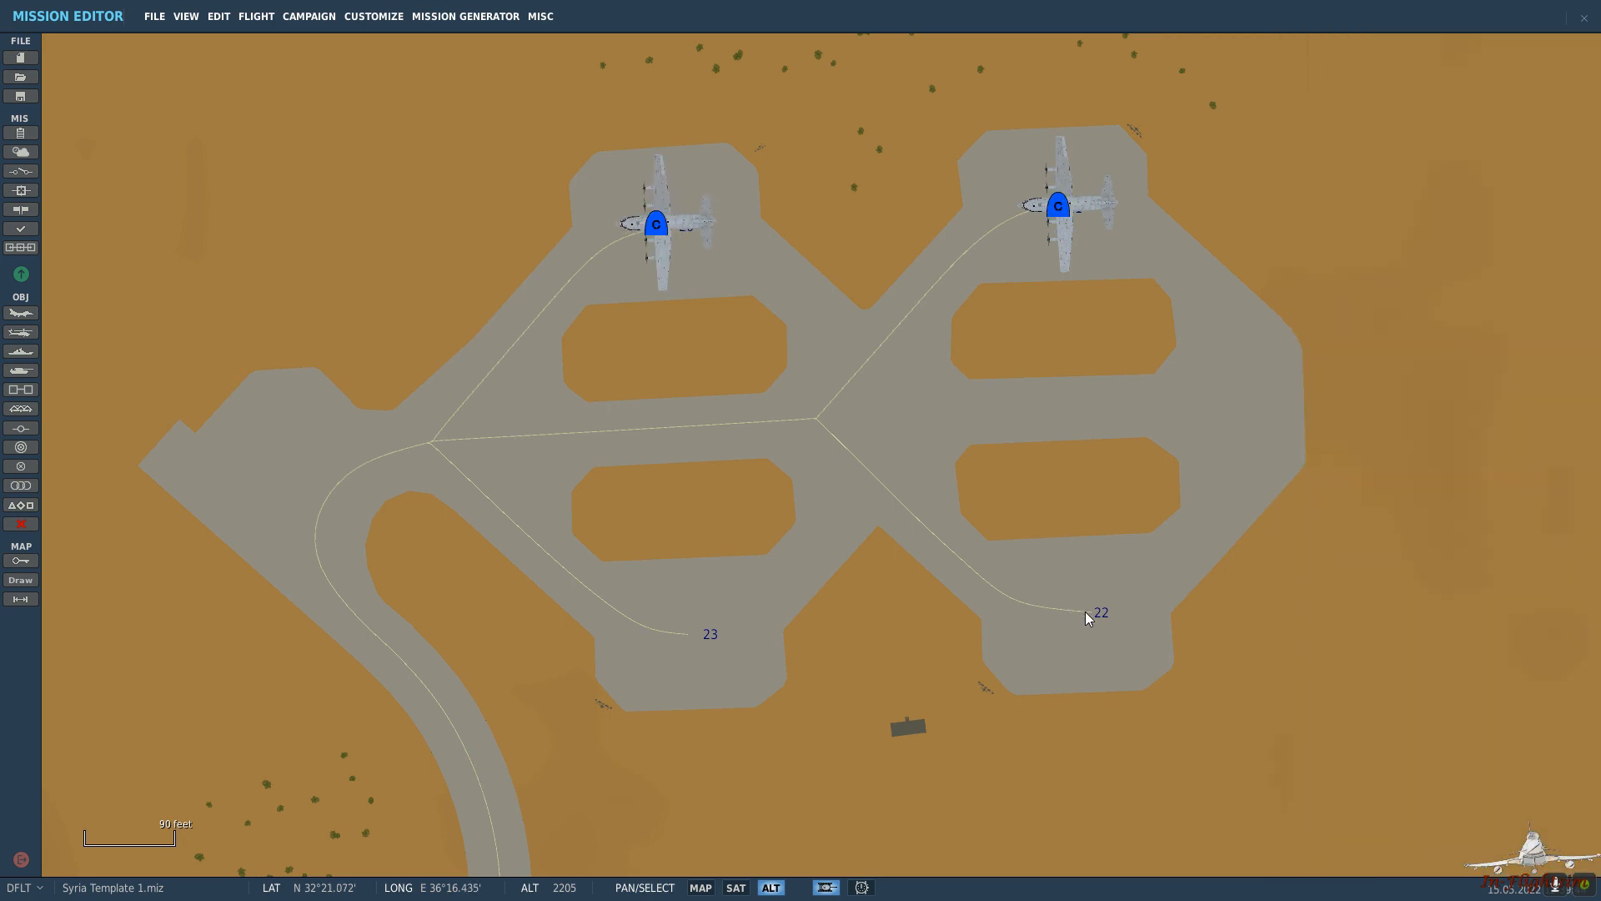
# Place a static aircraft on the northern apron between parking spots 17 and 18 and change its type to C-17A.
pyautogui.scroll(-6, 1084, 612)
pyautogui.moveTo(859, 373); pyautogui.dragTo(939, 391)
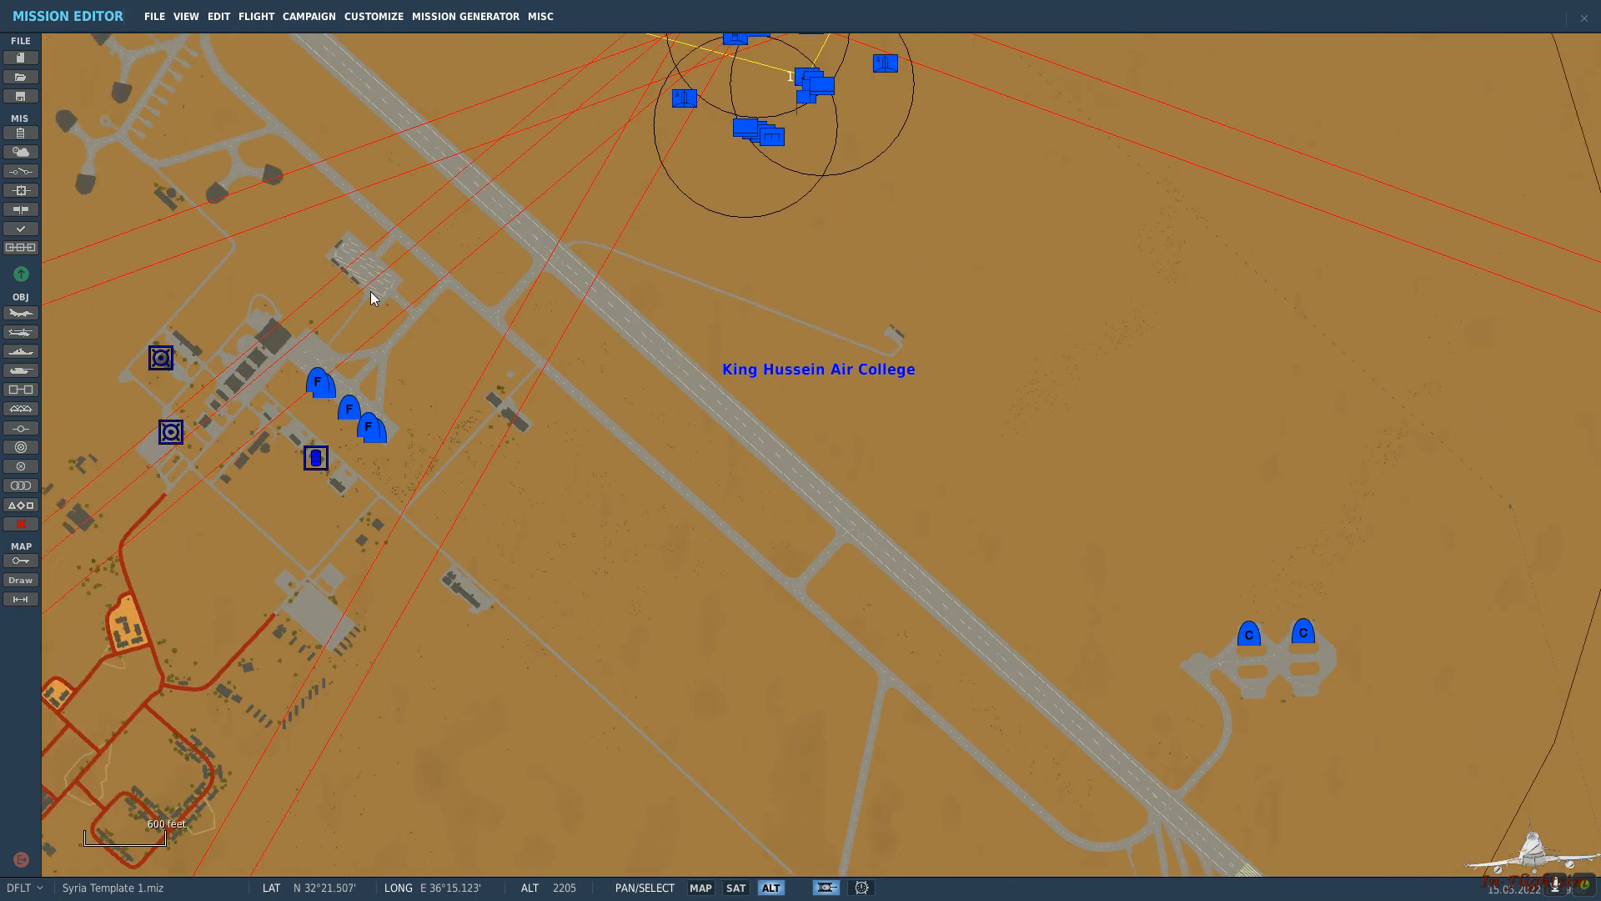
pyautogui.moveTo(414, 213); pyautogui.dragTo(733, 414)
pyautogui.moveTo(624, 217); pyautogui.dragTo(724, 411)
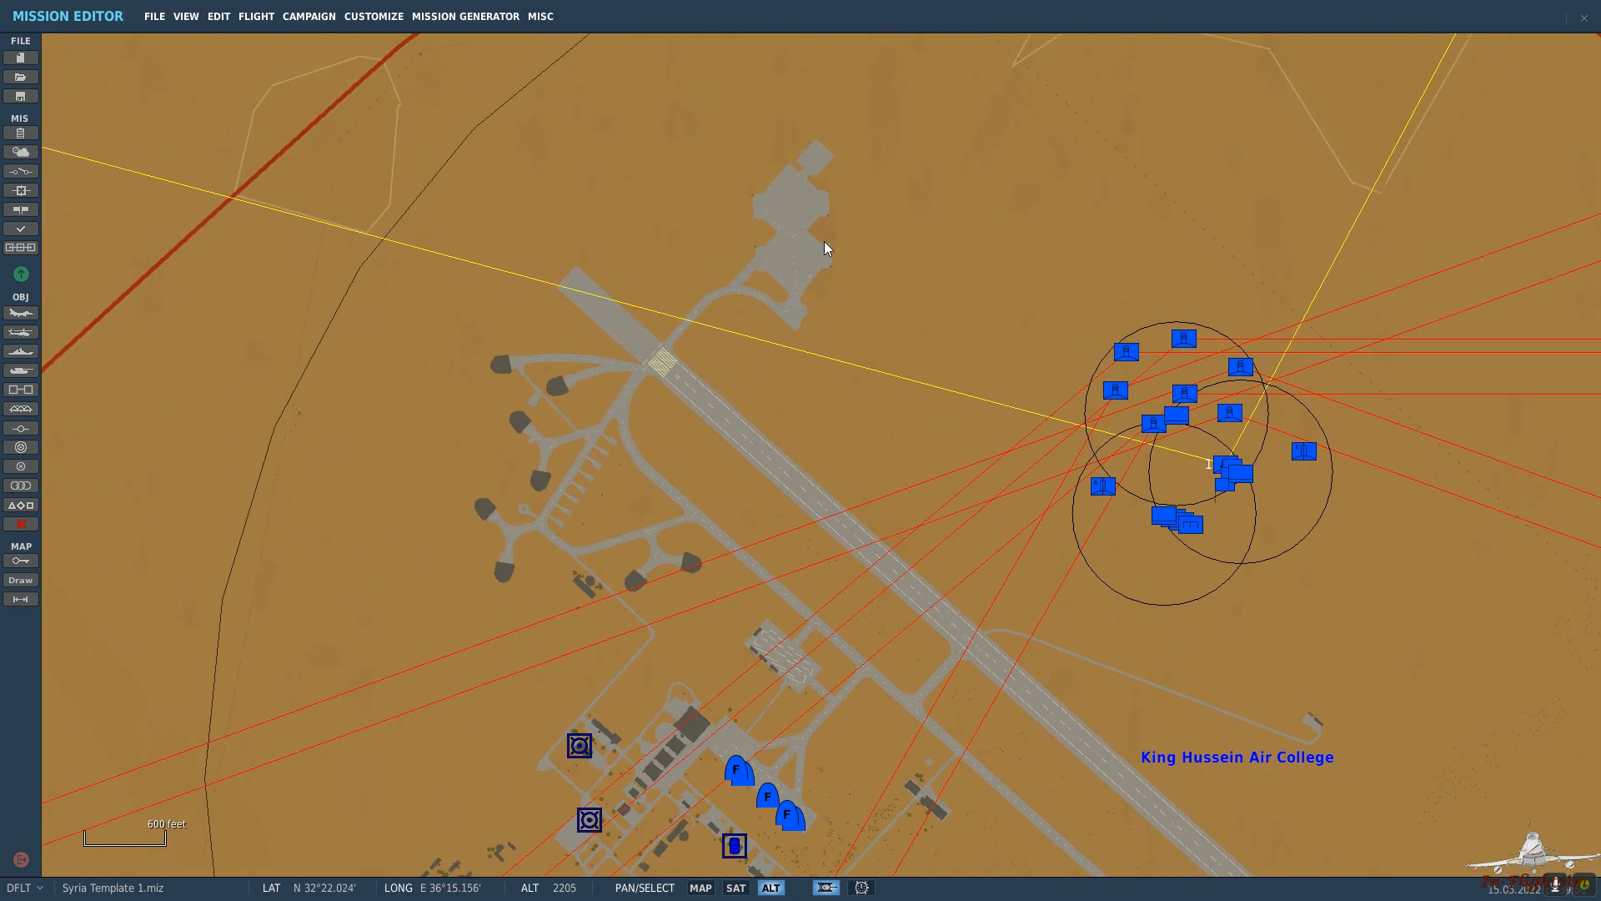
pyautogui.scroll(5, 823, 243)
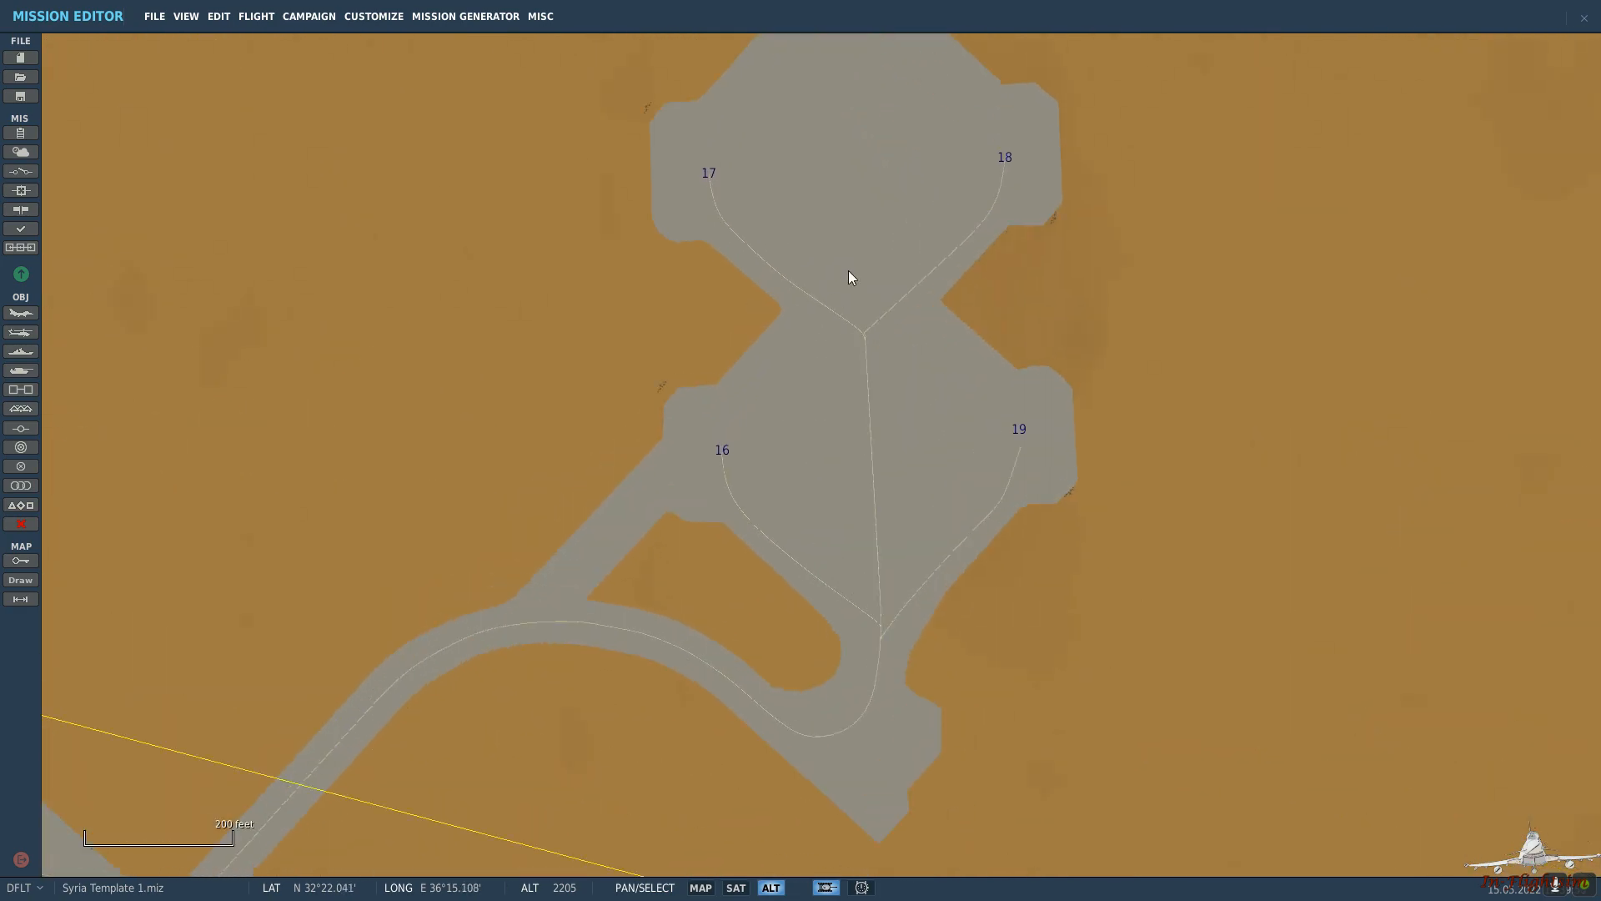
pyautogui.click(848, 272)
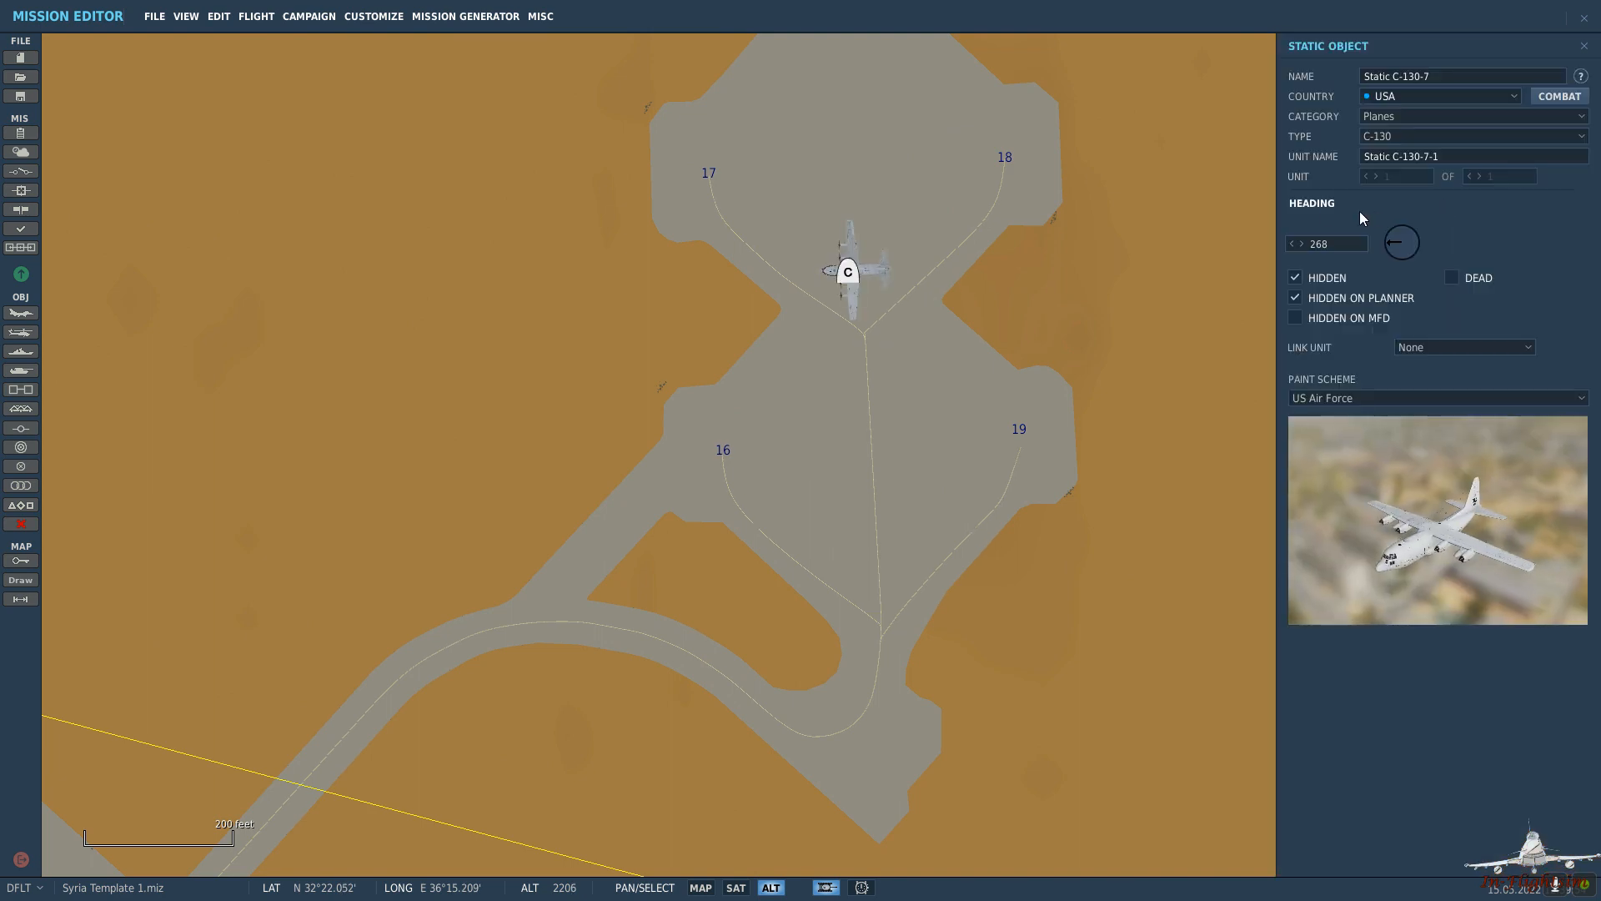
pyautogui.click(1436, 134)
pyautogui.click(1423, 170)
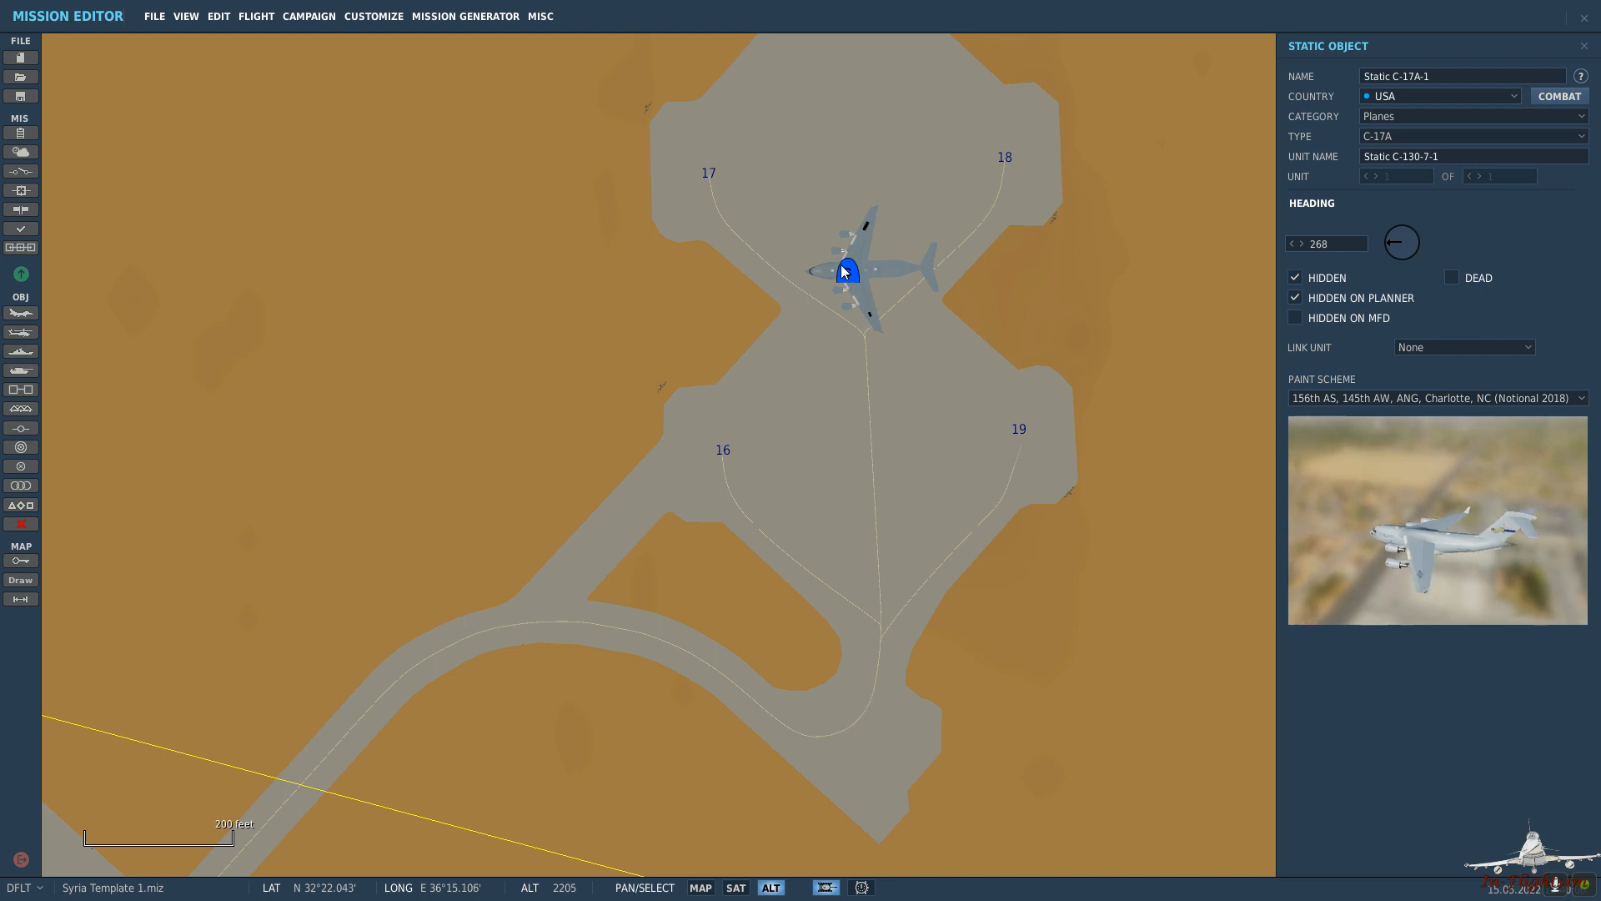
# Turn the static C-17A to heading 132 and move it onto parking spot 17.
pyautogui.click(1402, 247)
pyautogui.moveTo(1402, 247); pyautogui.dragTo(1418, 257)
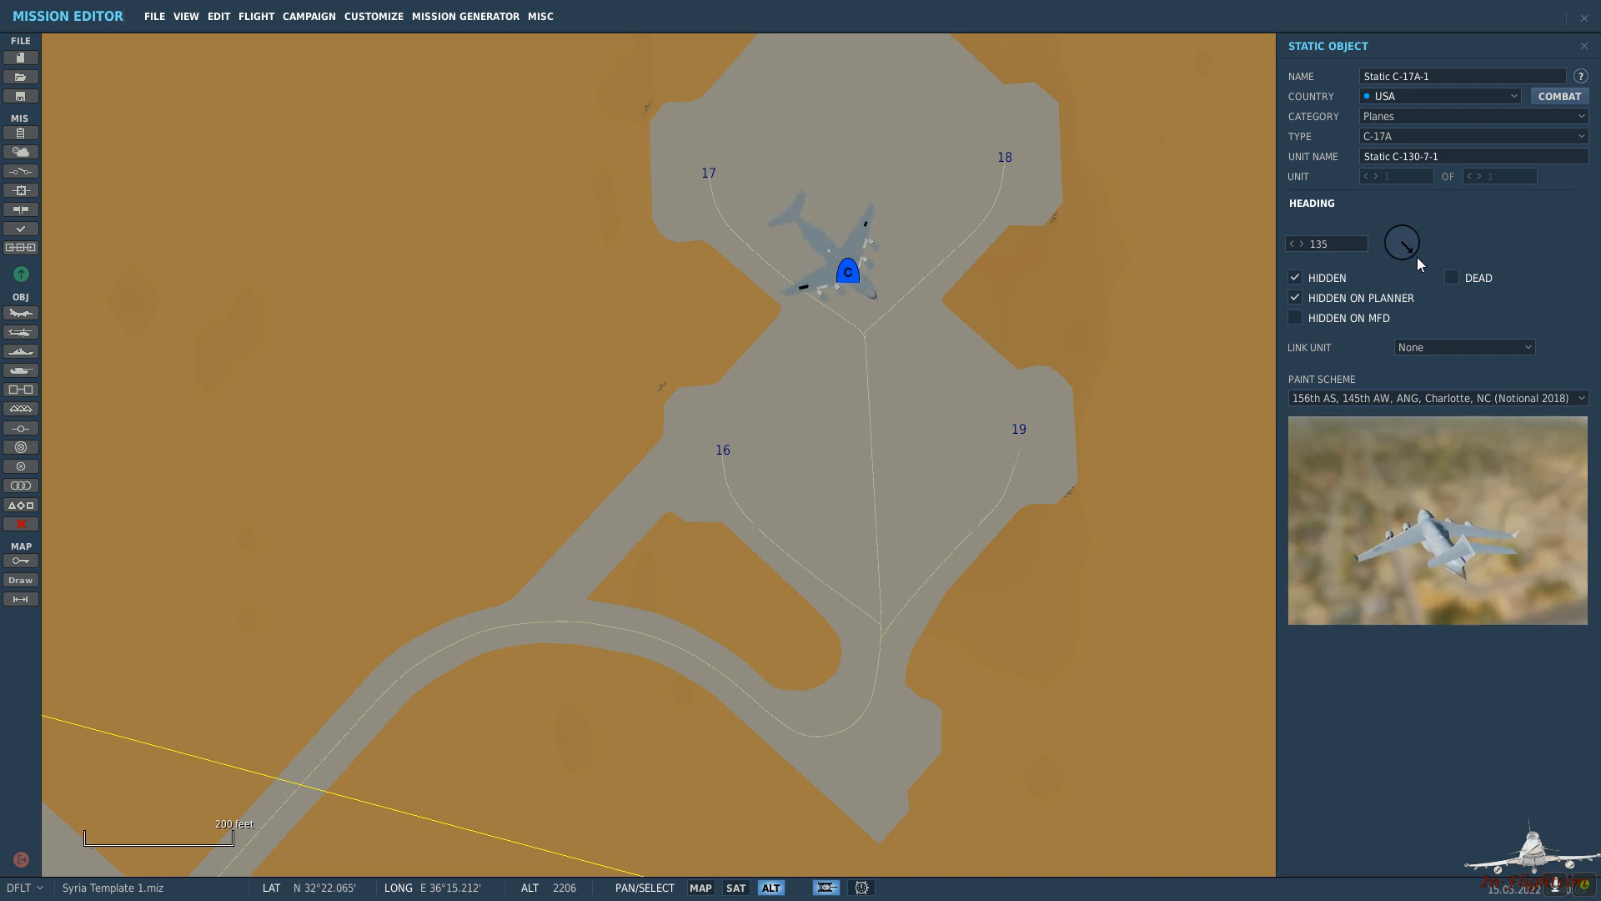
pyautogui.click(1024, 302)
pyautogui.moveTo(850, 276); pyautogui.dragTo(732, 211)
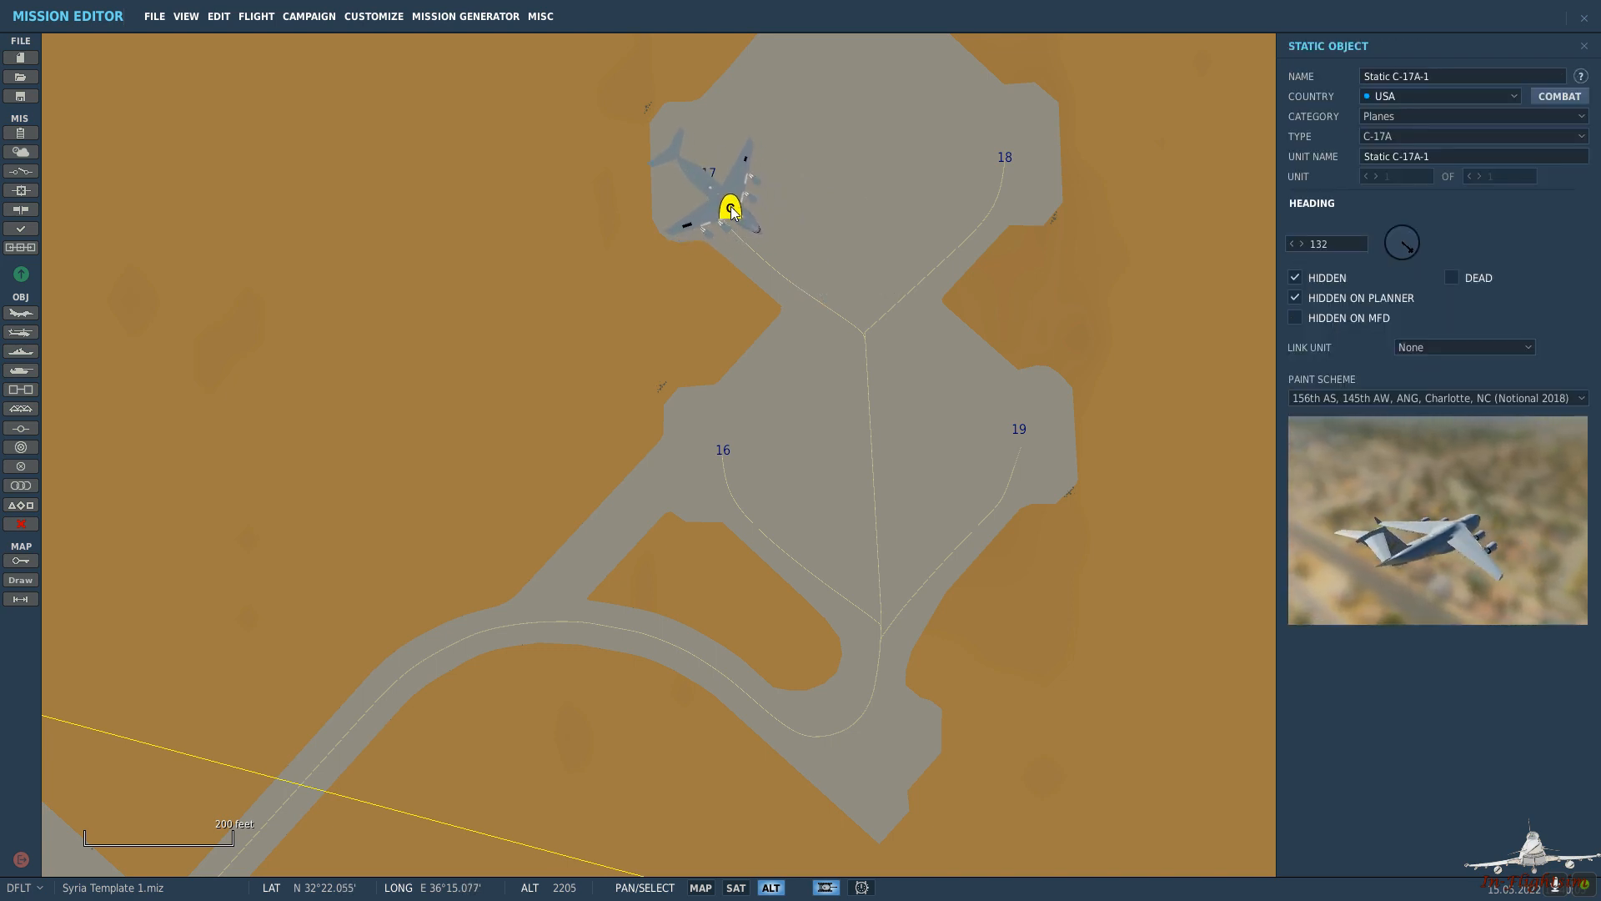
# Place a second static C-17A on parking spot 18 with heading 210.
pyautogui.click(1011, 185)
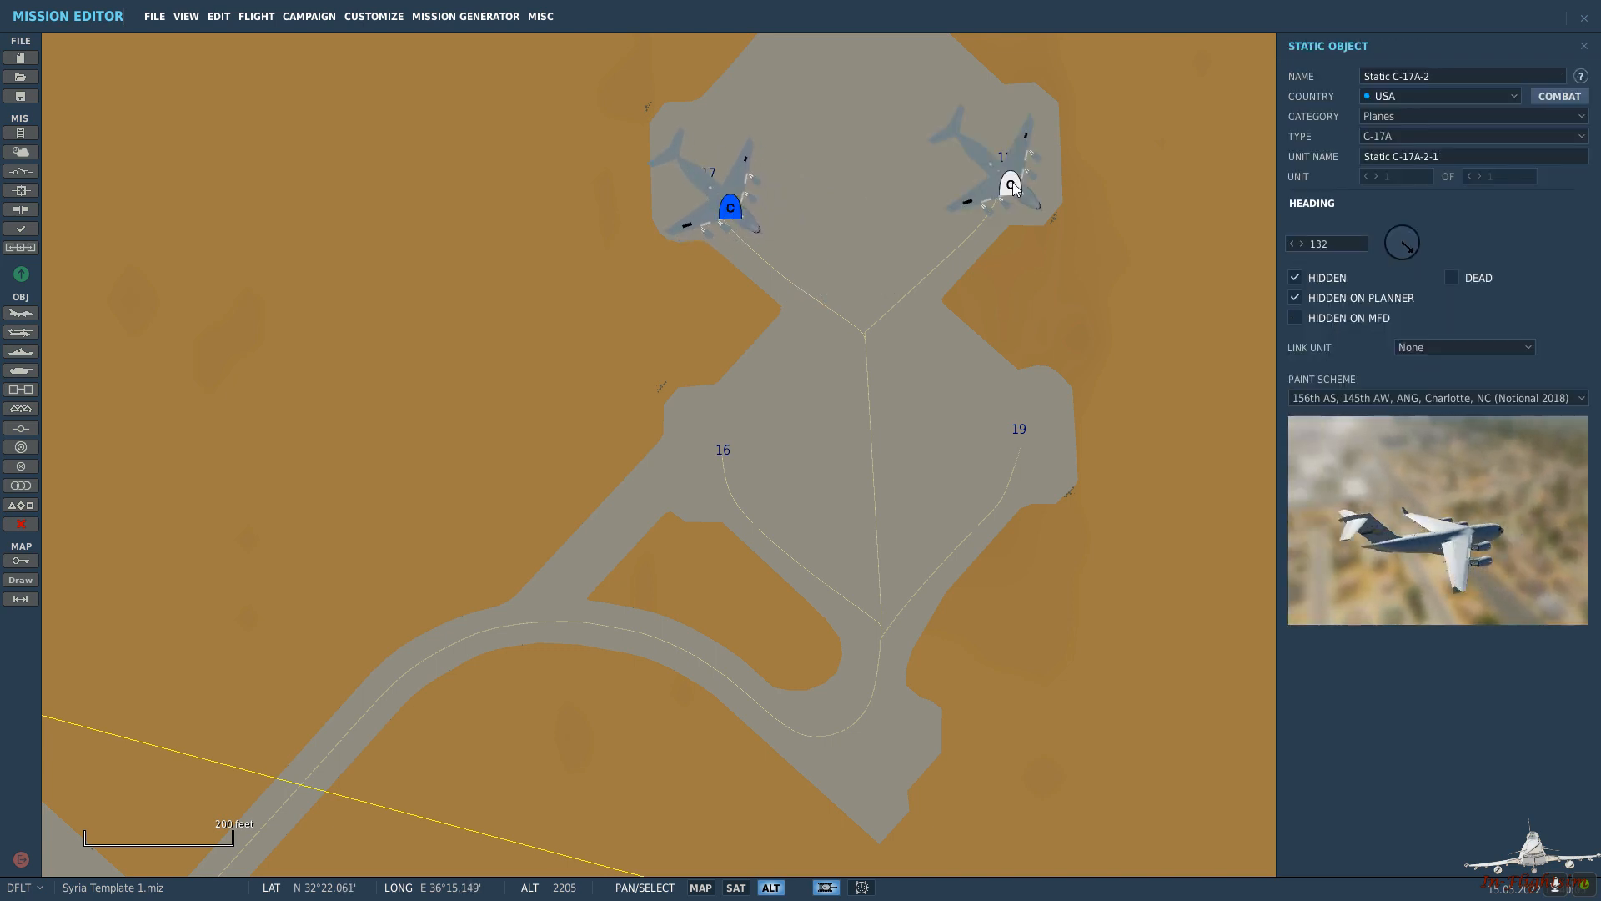
pyautogui.click(1399, 254)
pyautogui.click(1391, 257)
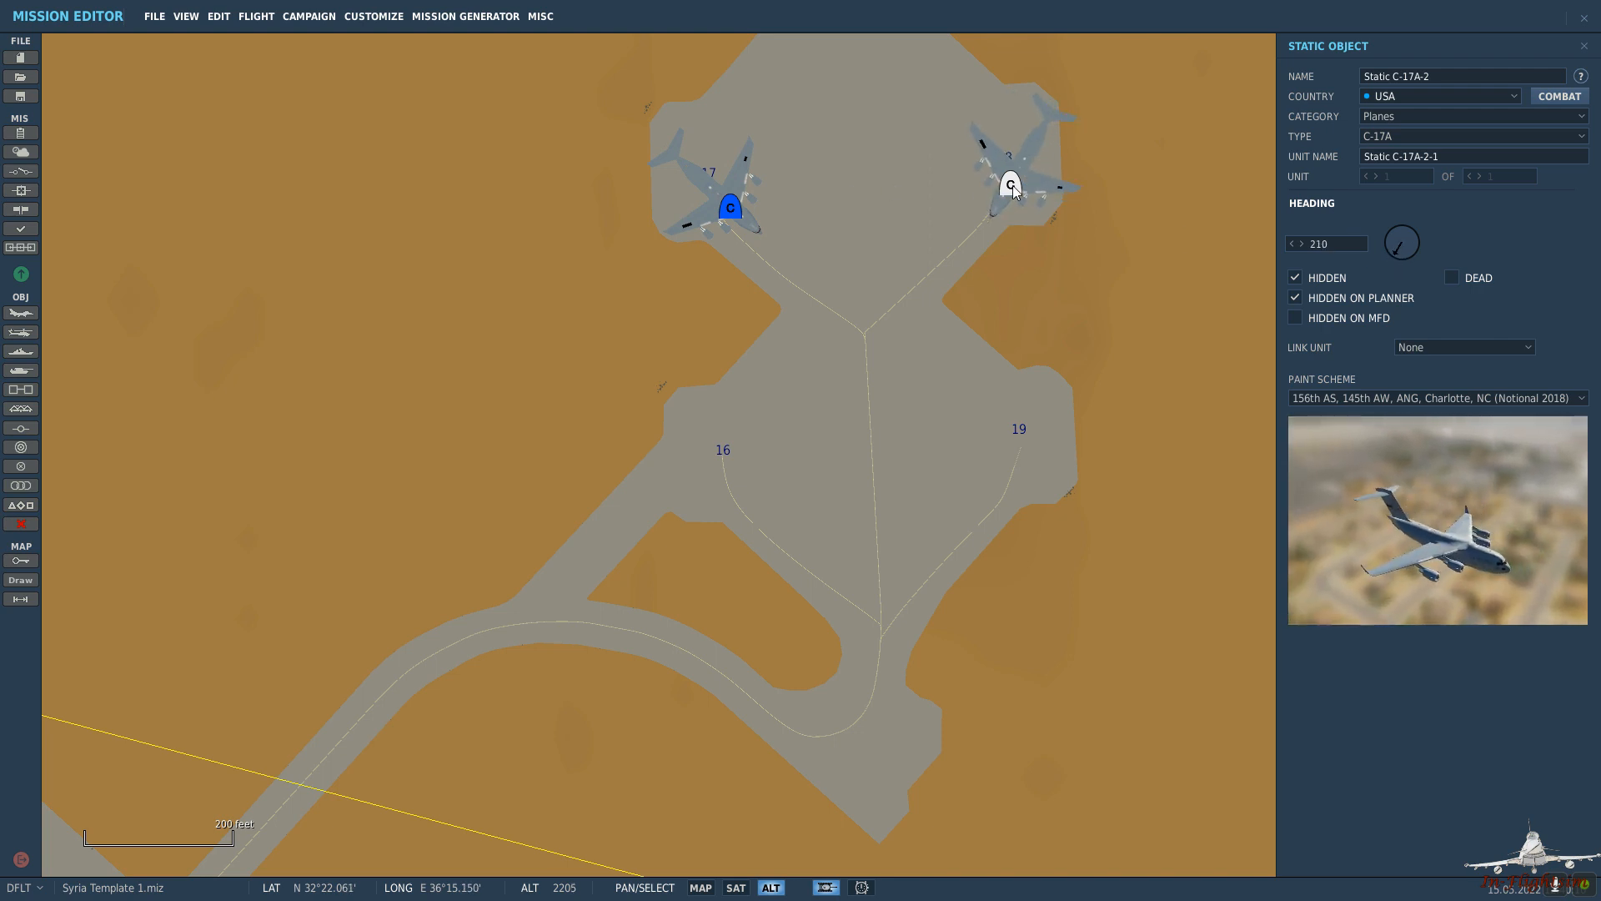
pyautogui.moveTo(1011, 185); pyautogui.dragTo(1001, 188)
pyautogui.click(1077, 279)
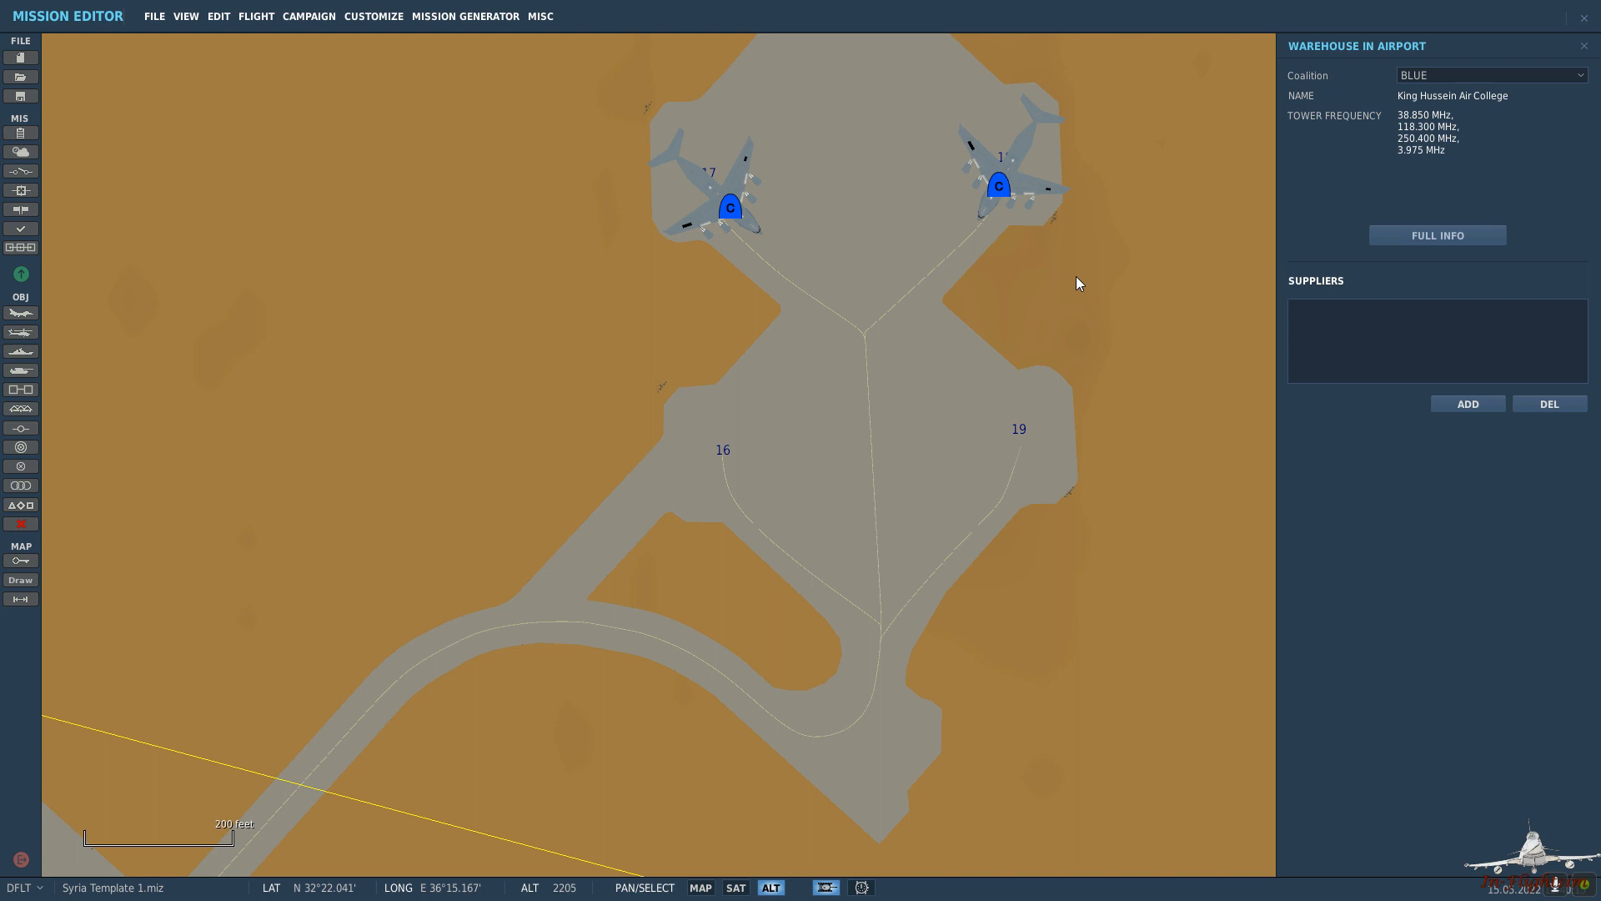
# Review the units placed around King Hussein Air College and across the wider Syria theatre map.
pyautogui.scroll(-2, 1075, 277)
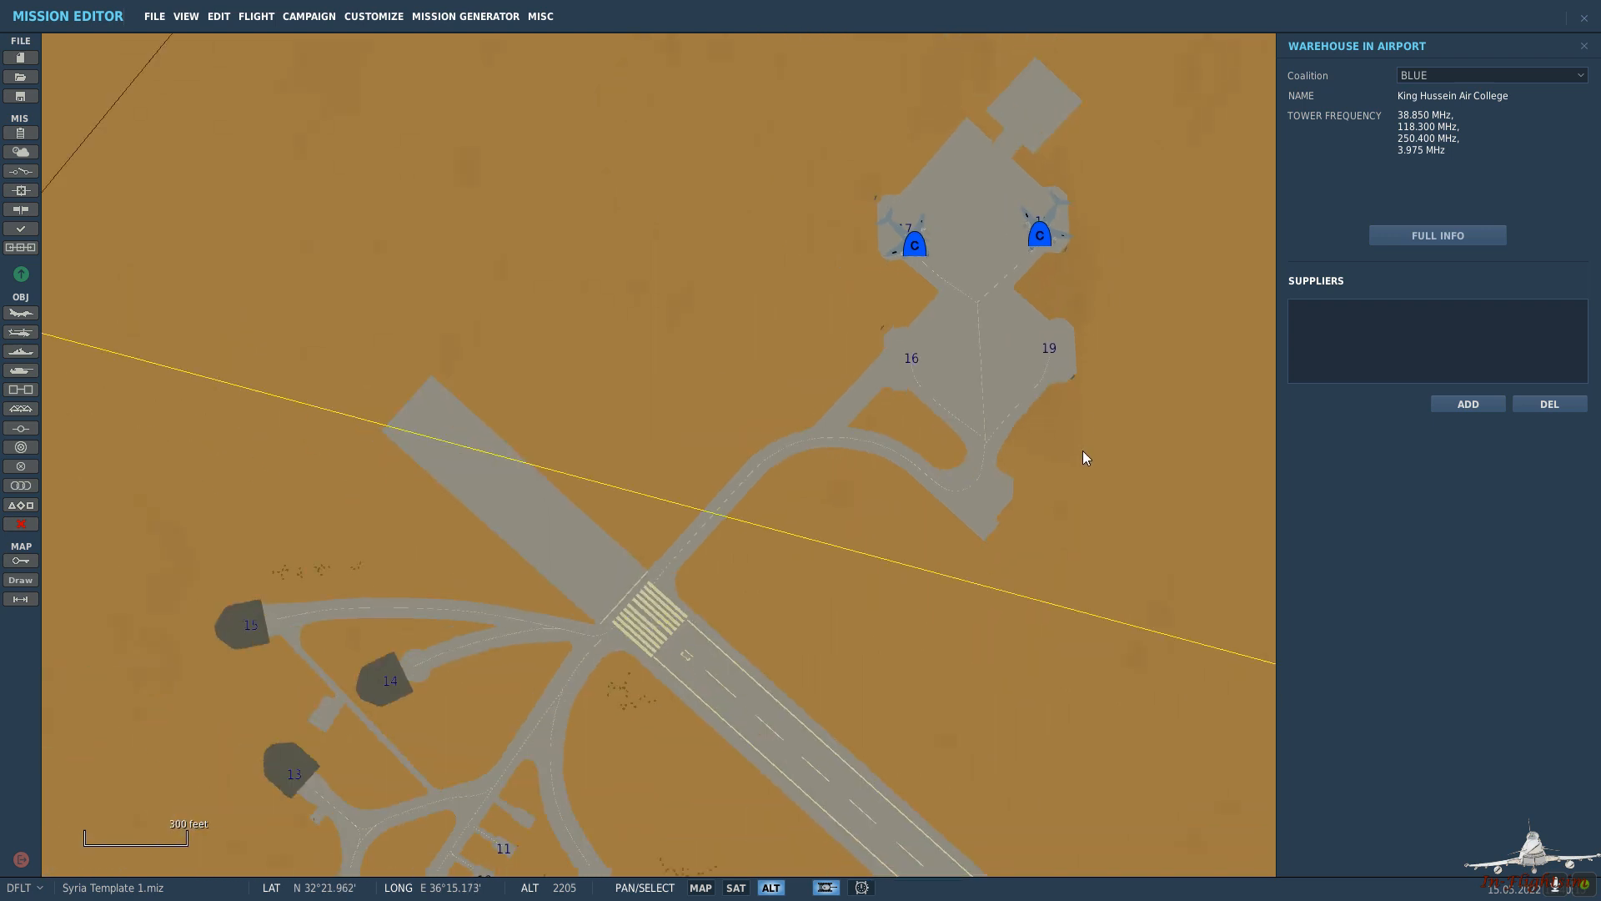
pyautogui.moveTo(1082, 453); pyautogui.dragTo(1013, 368)
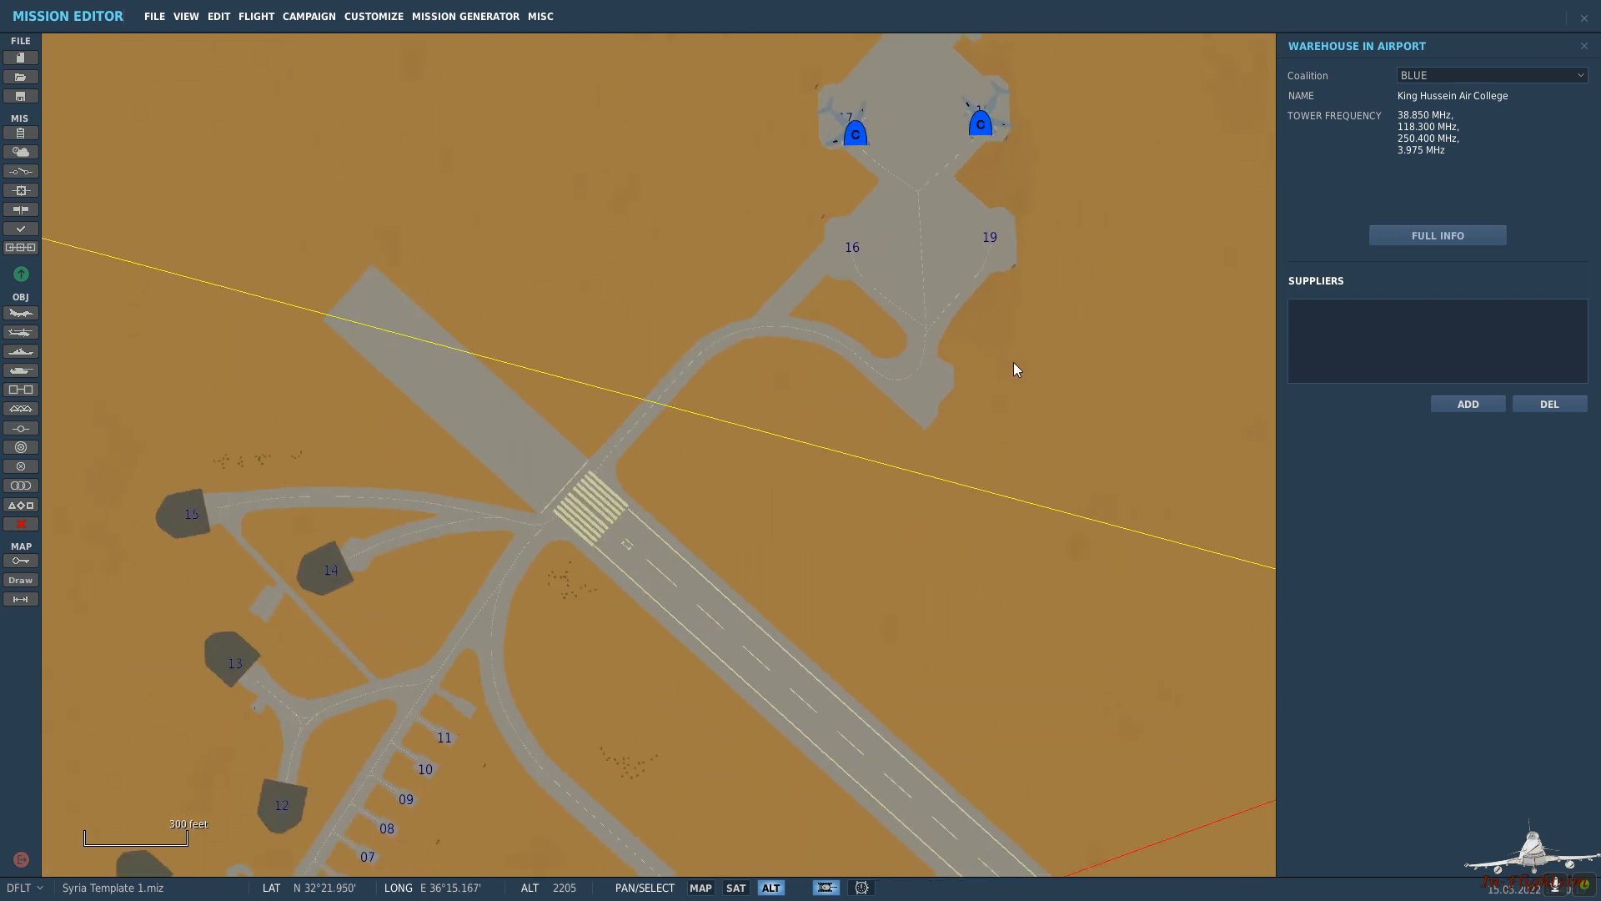
pyautogui.click(1583, 45)
pyautogui.scroll(-3, 907, 377)
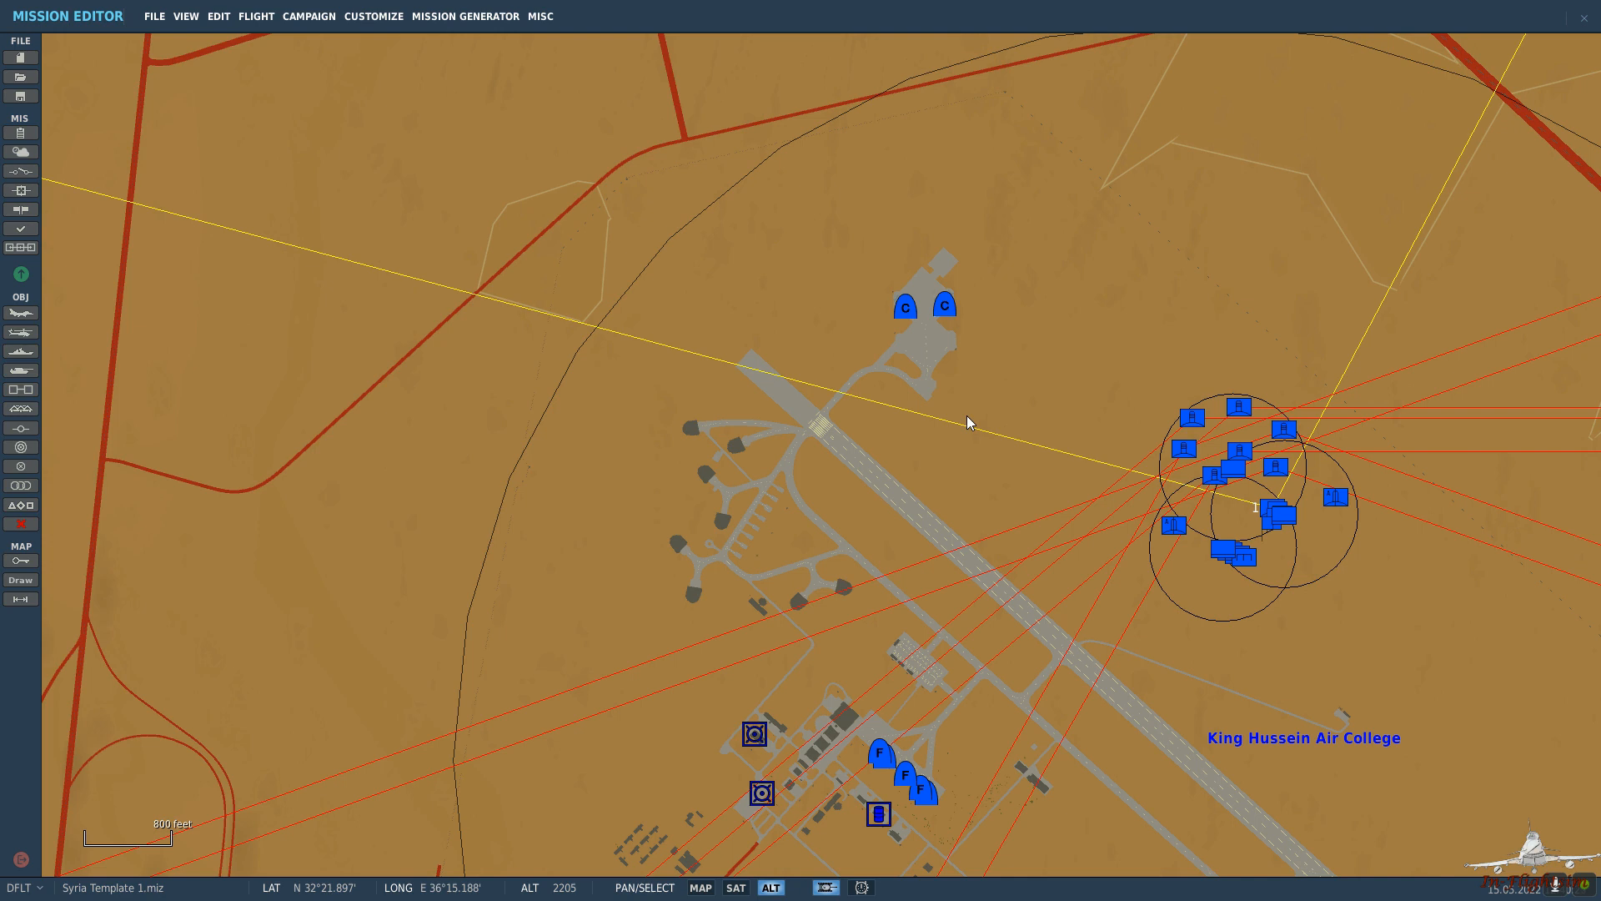
pyautogui.scroll(-5, 1048, 562)
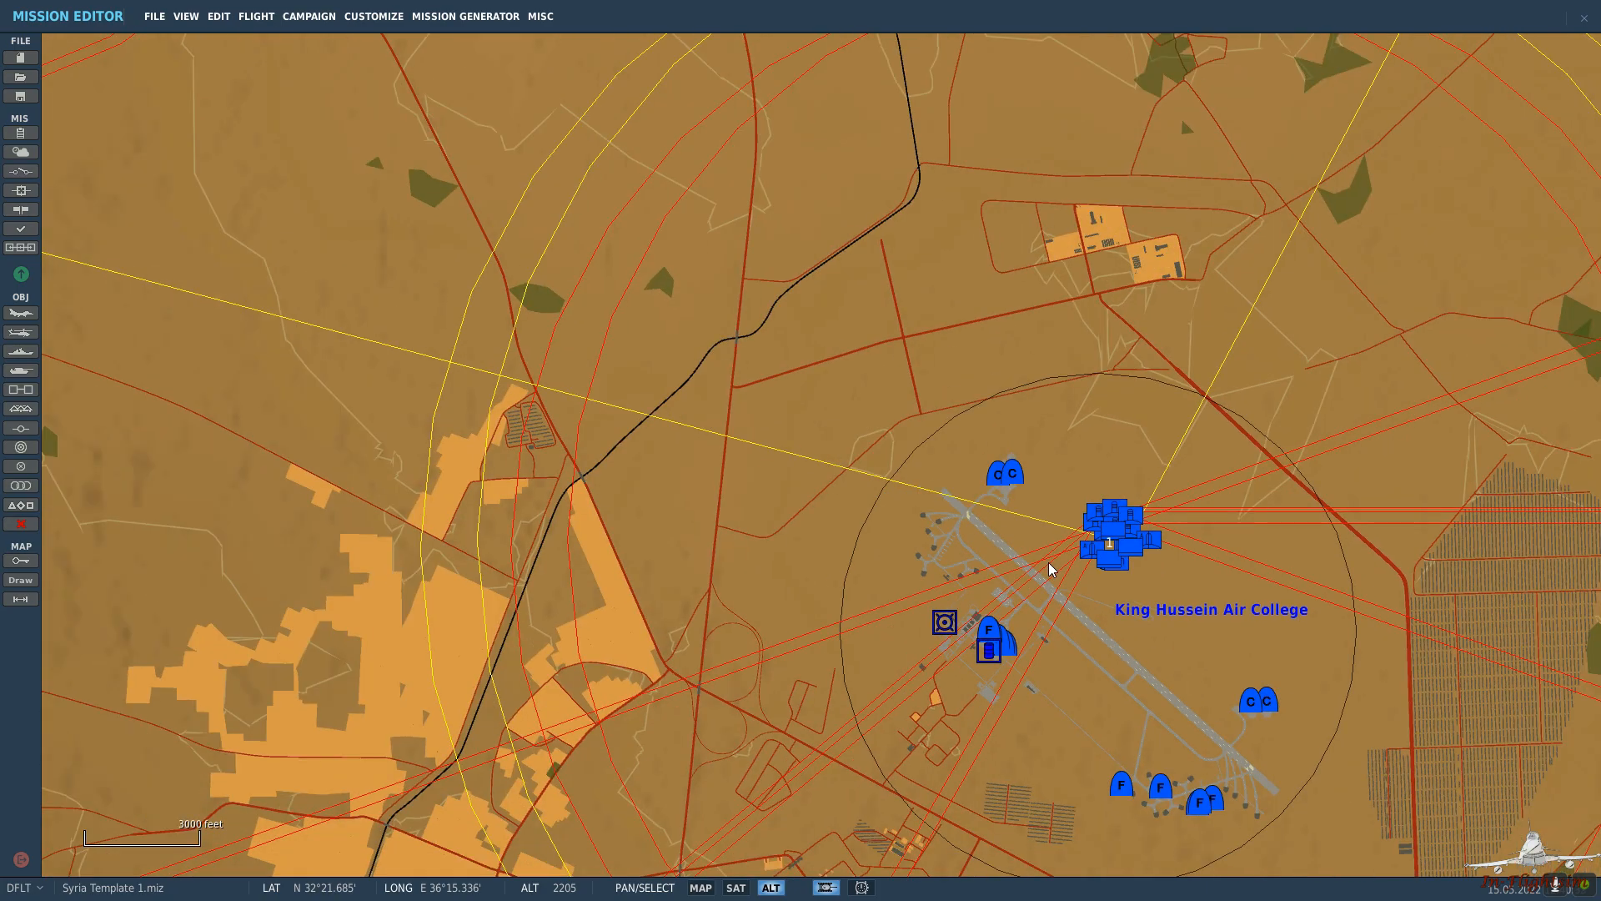
pyautogui.scroll(-8, 1048, 562)
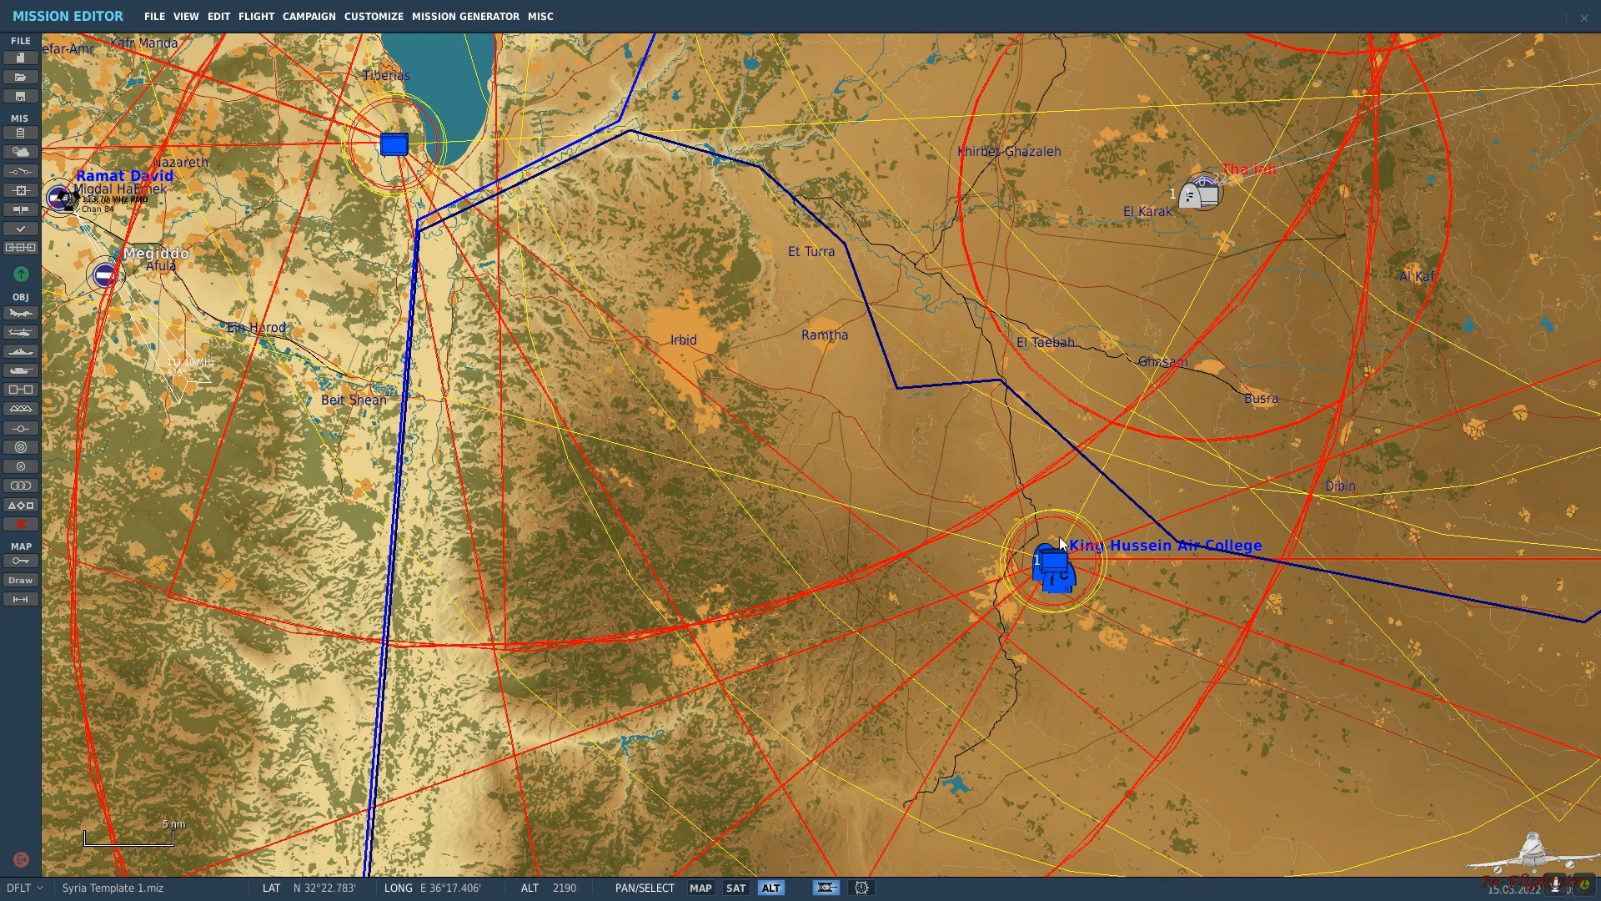
pyautogui.scroll(-6, 1051, 571)
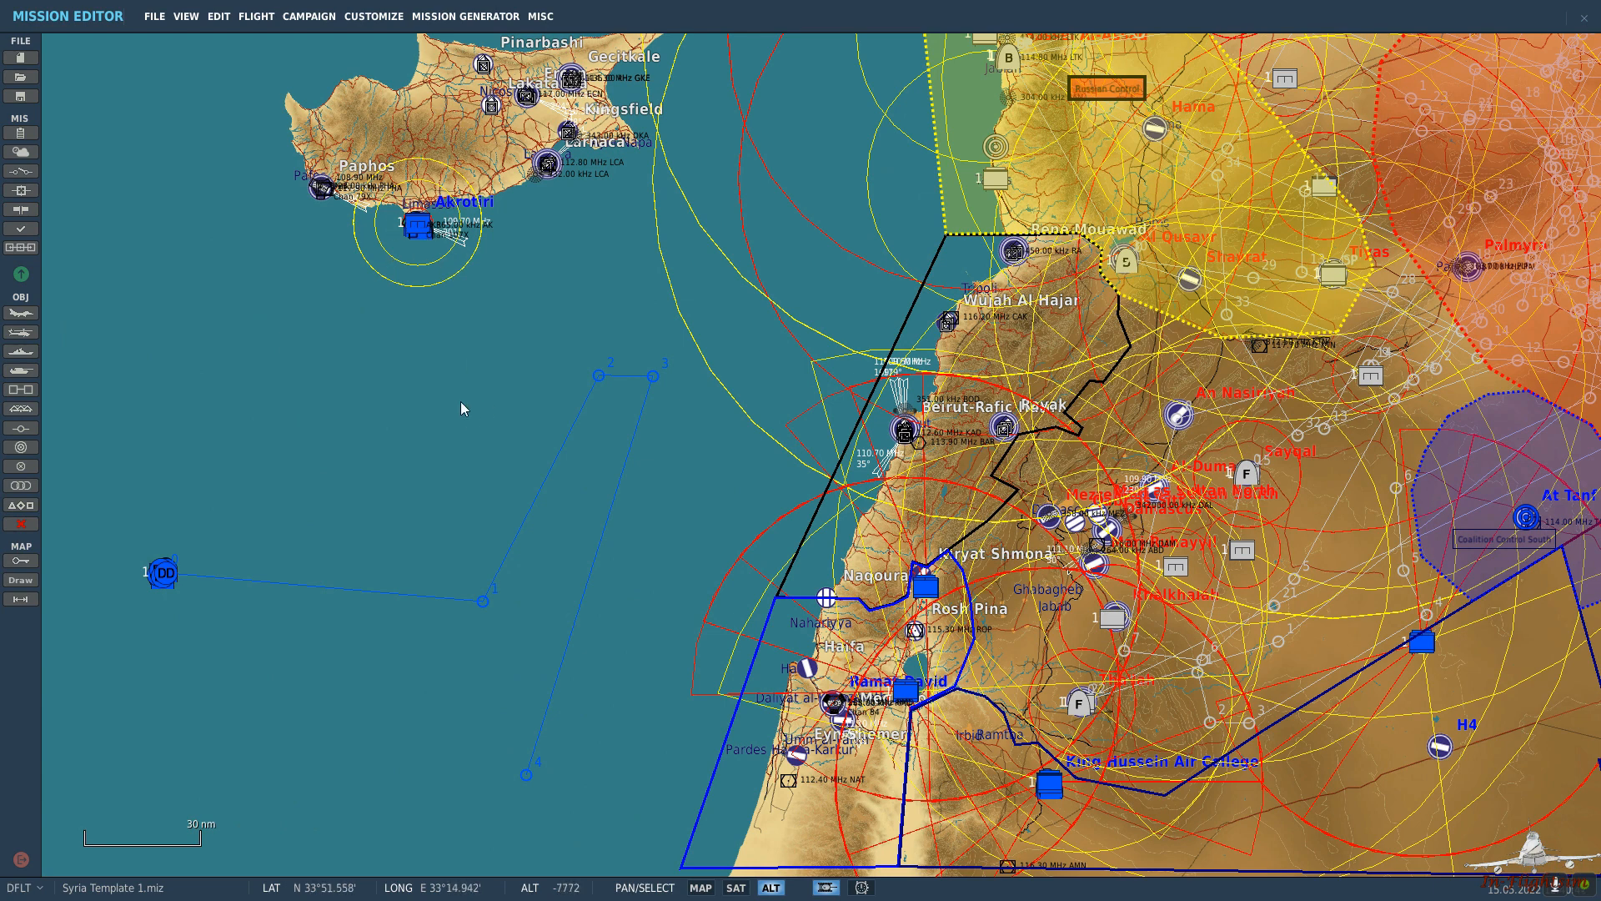
pyautogui.scroll(1, 460, 402)
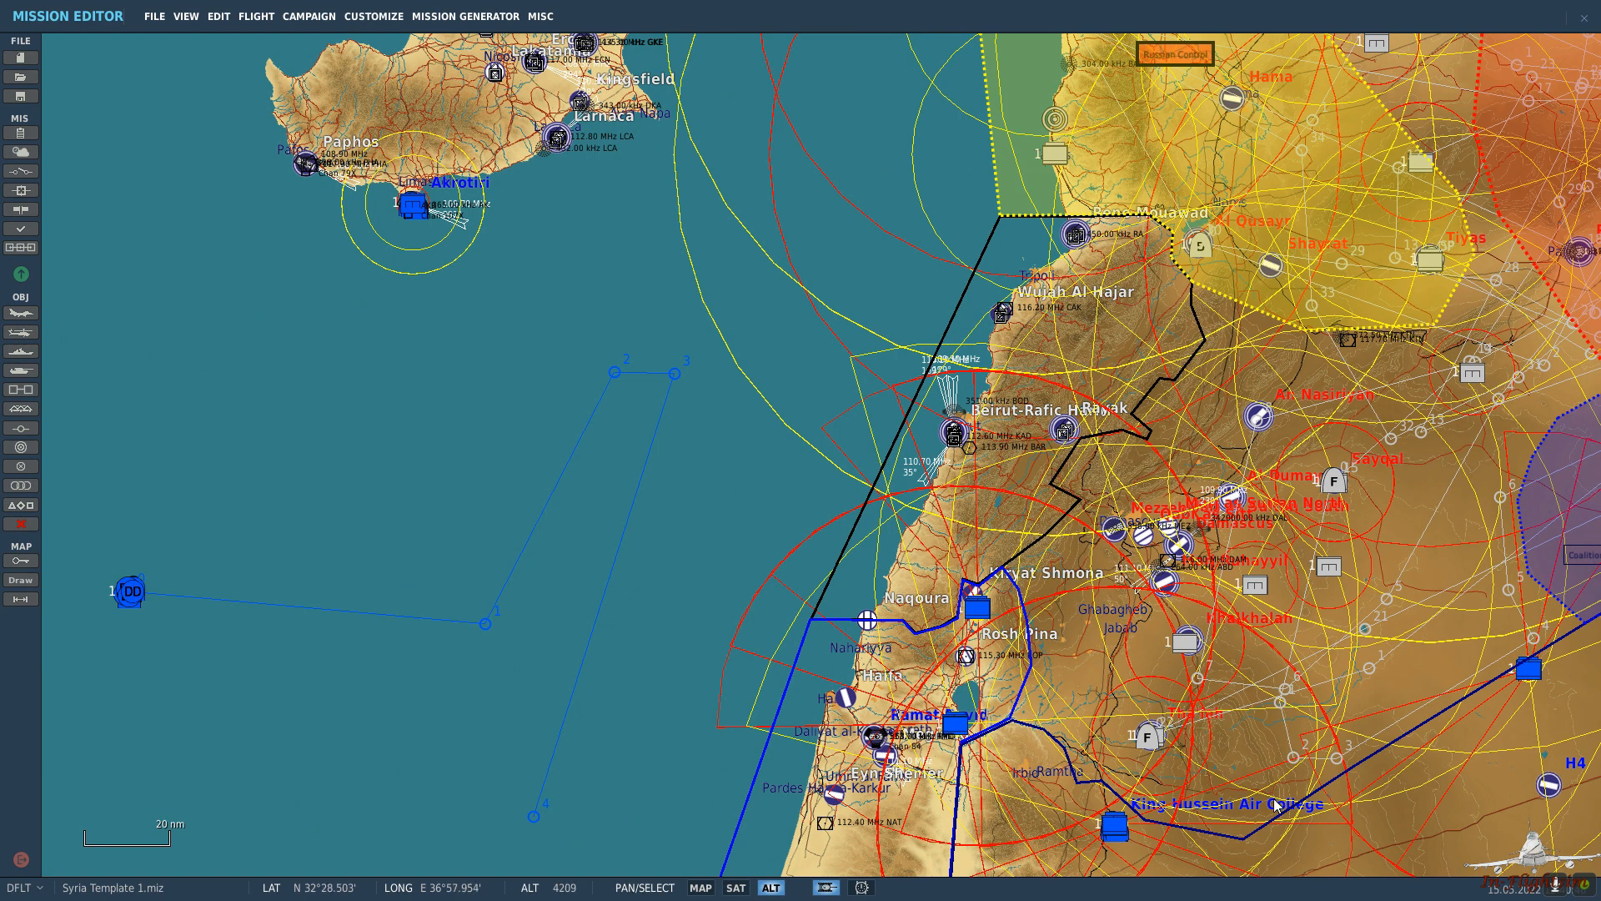
pyautogui.moveTo(1239, 803); pyautogui.dragTo(1184, 774, button='right')
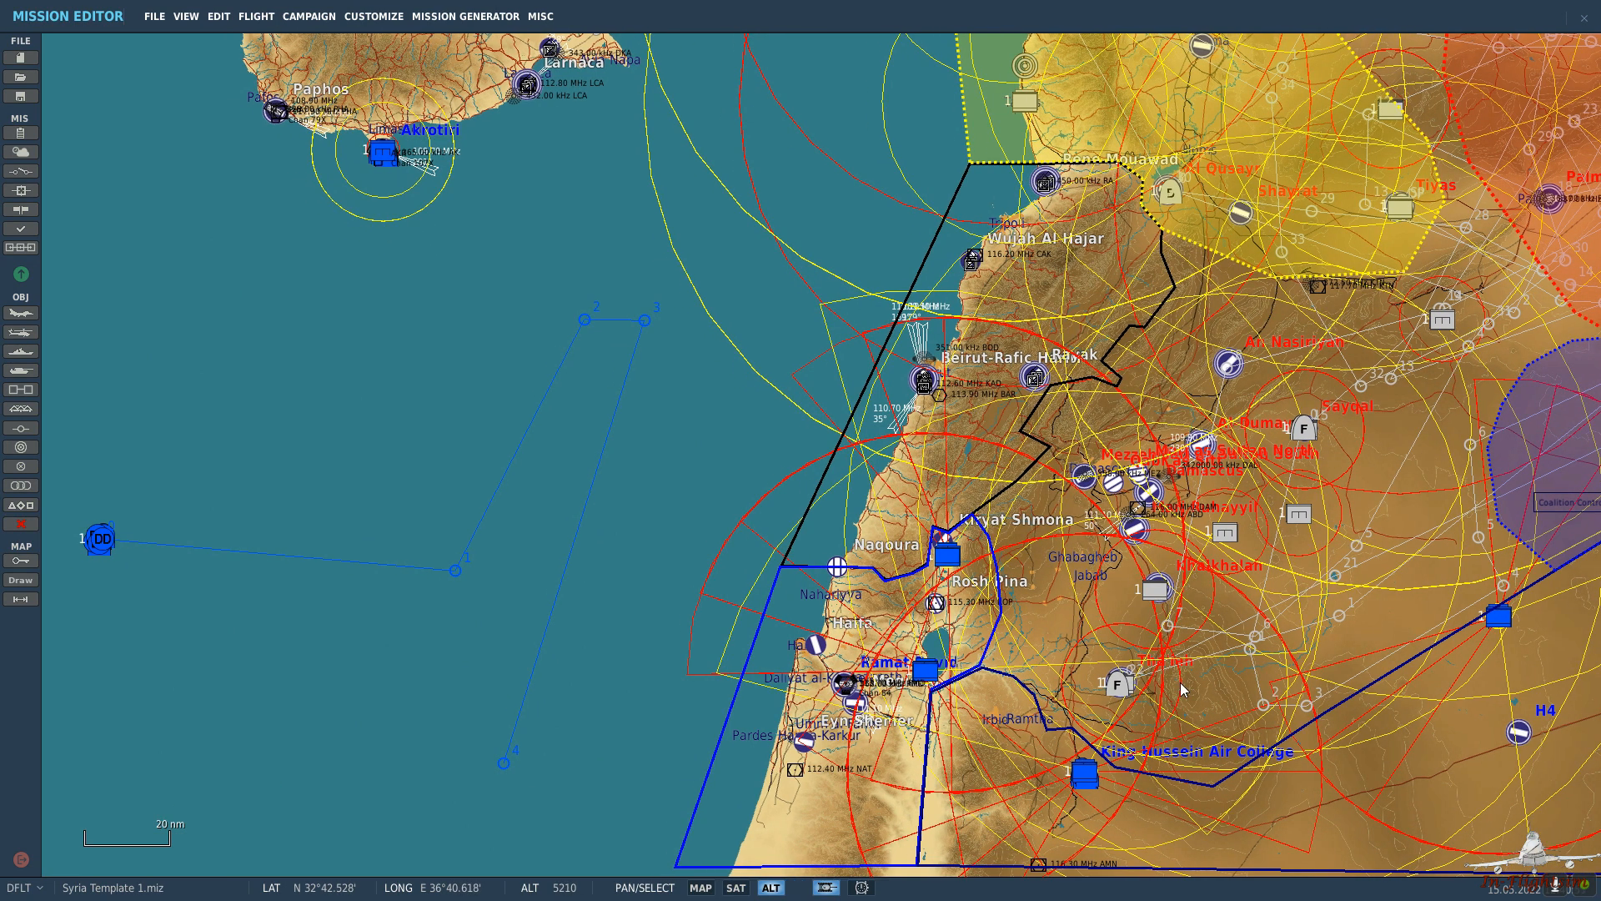
# Turn off the display of hidden units for the whole Syria map in the unit list.
pyautogui.scroll(1, 1184, 690)
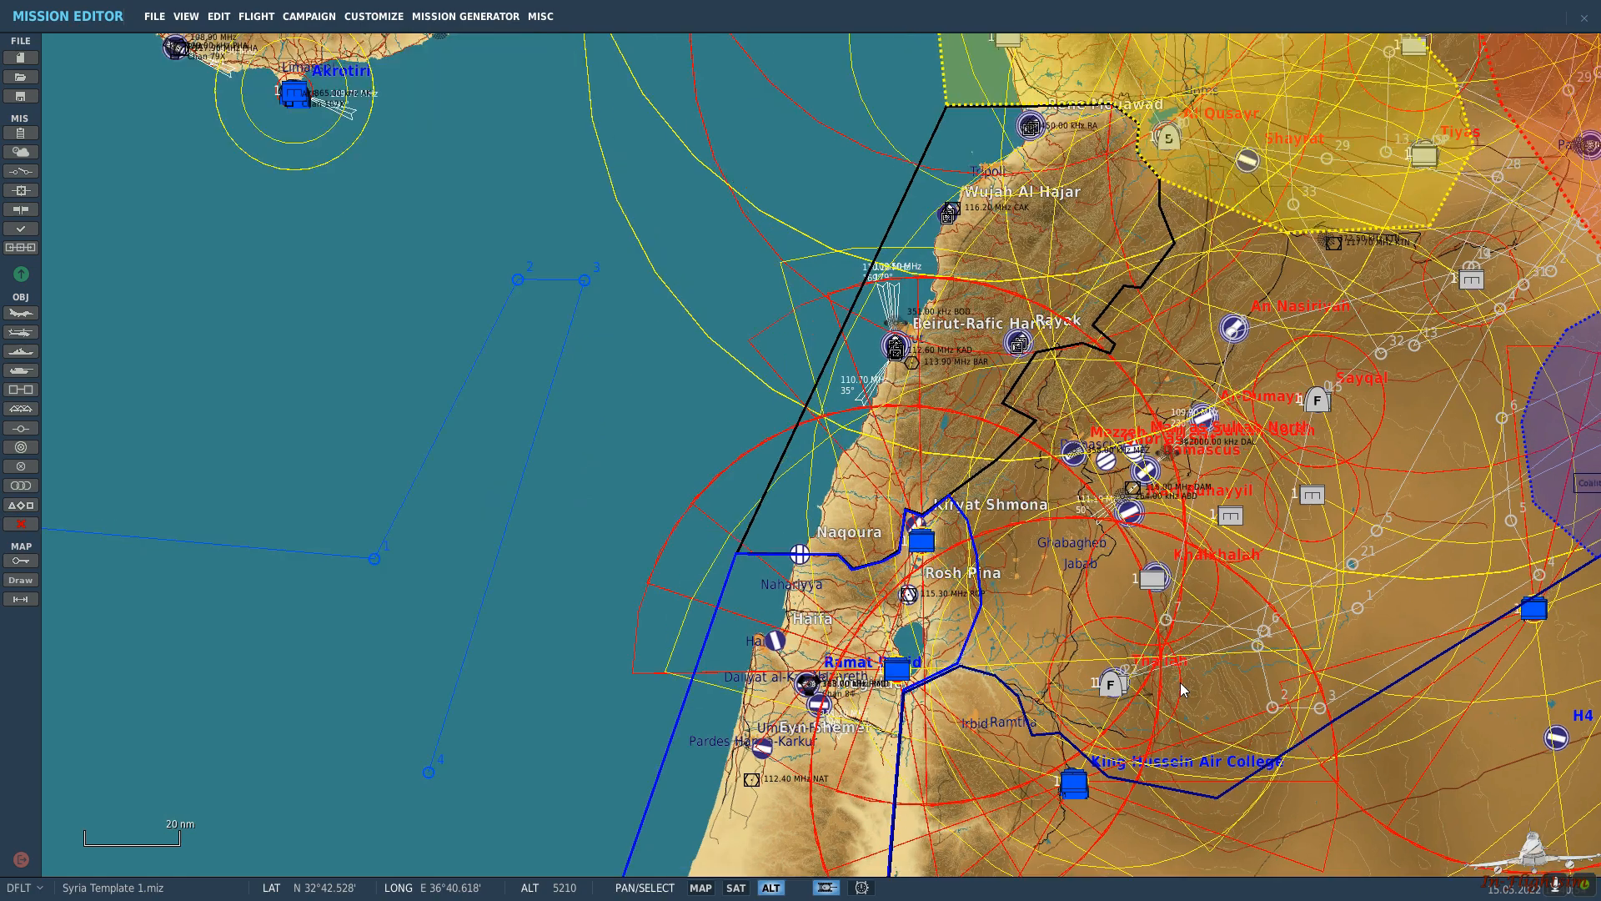
pyautogui.scroll(-5, 1301, 667)
pyautogui.scroll(2, 901, 584)
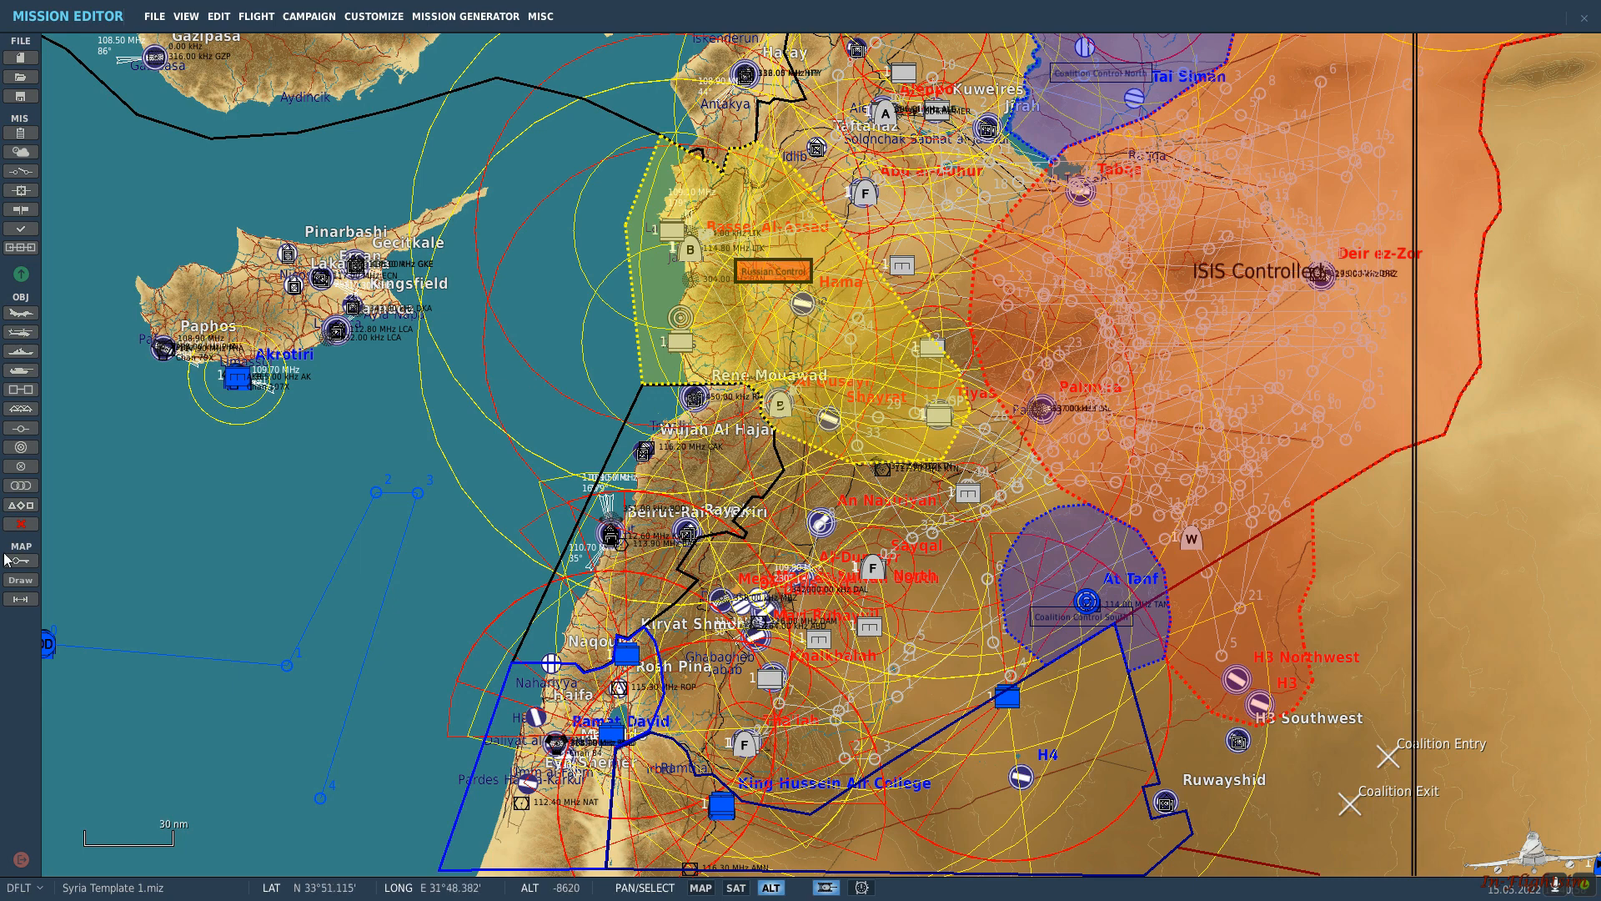
pyautogui.click(21, 505)
pyautogui.click(61, 628)
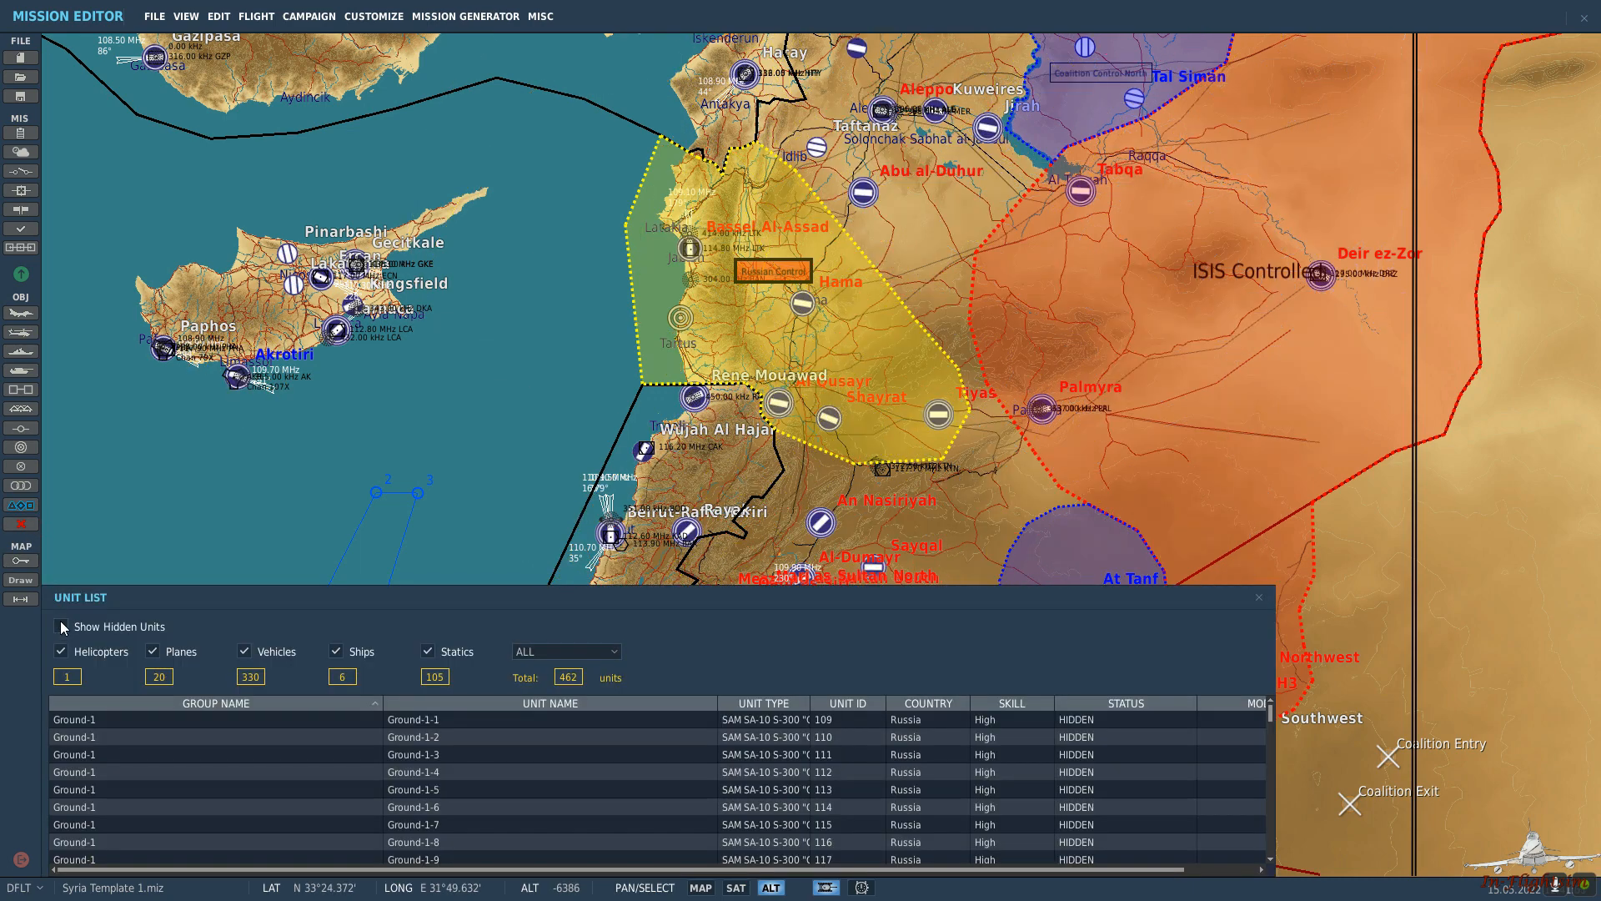
pyautogui.click(18, 506)
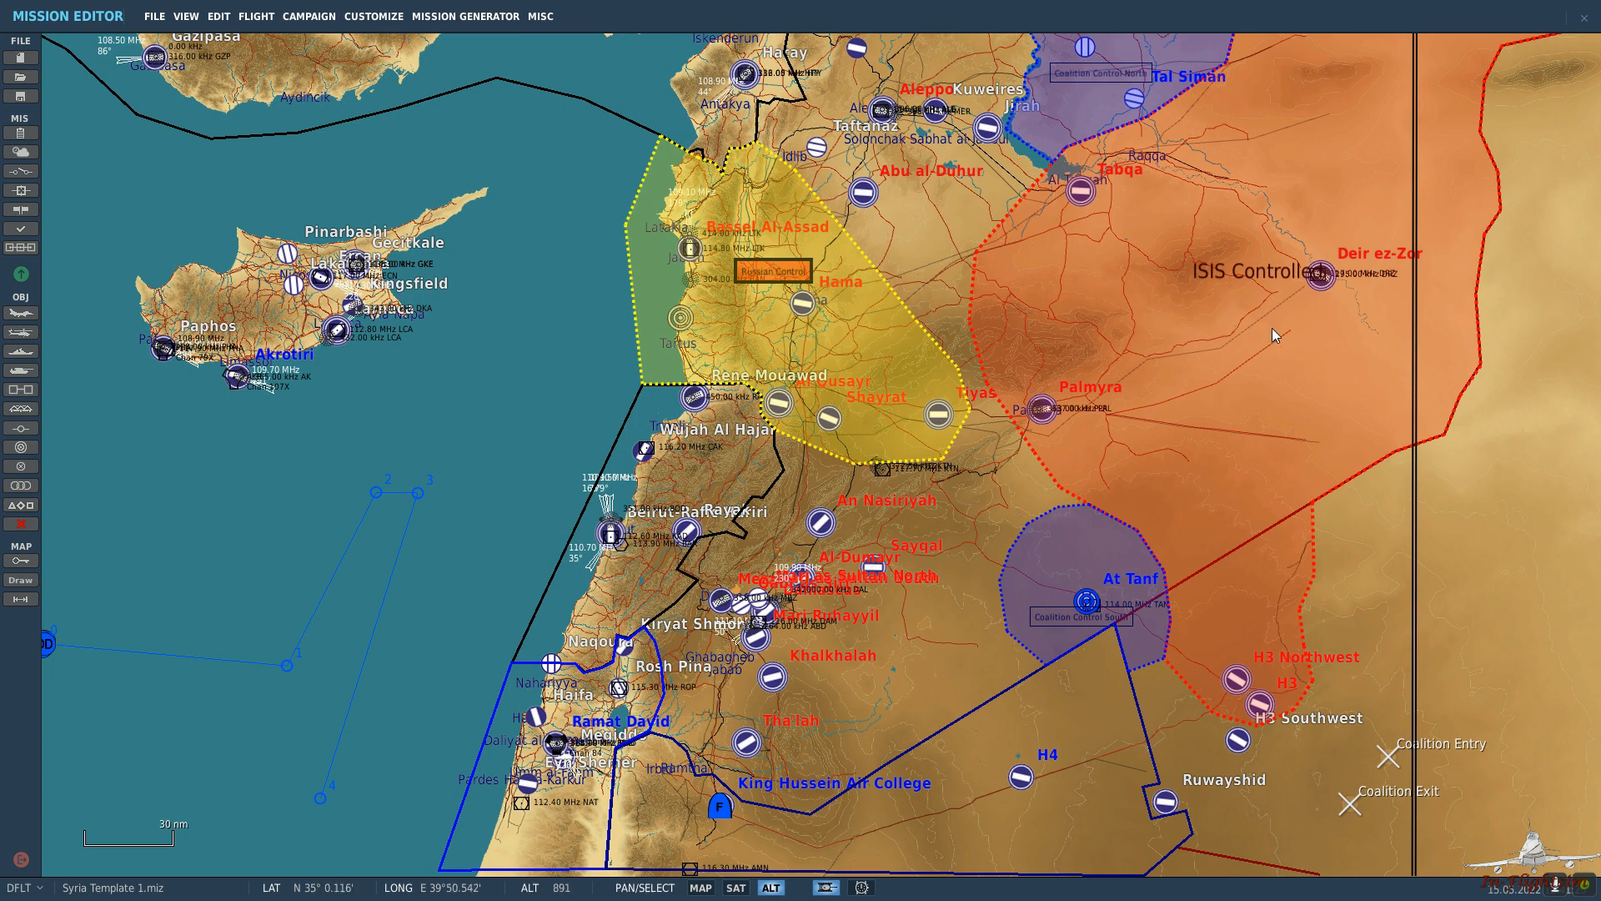
# Start a new USA static object in the open desert southwest of Deir ez-Zor and set its category to Structures.
pyautogui.scroll(8, 1273, 327)
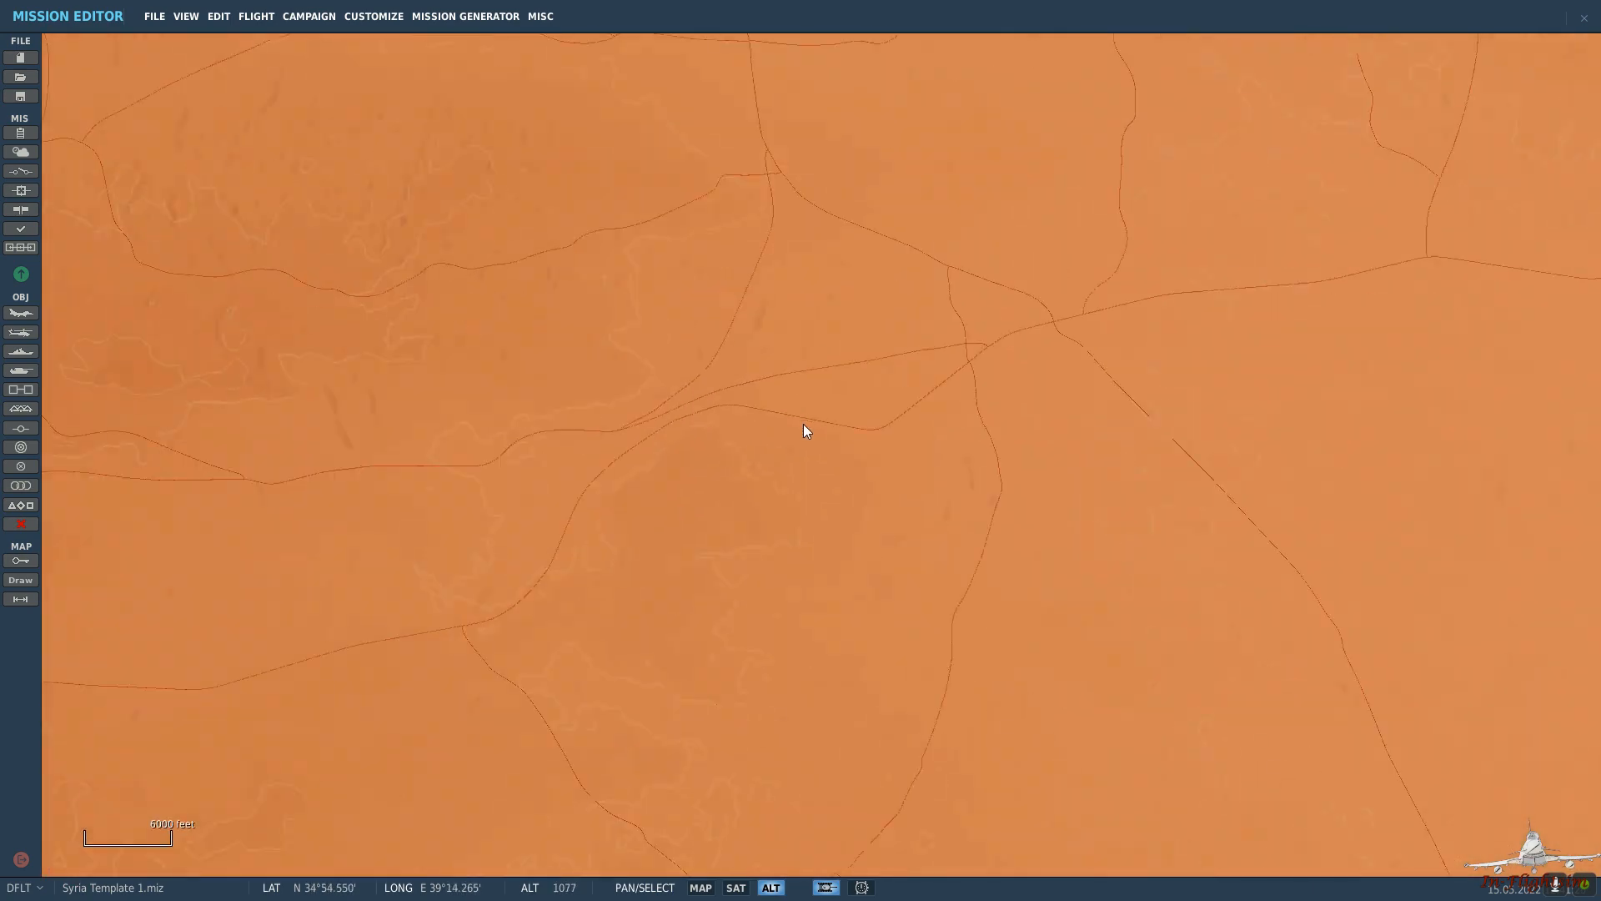
pyautogui.scroll(4, 955, 417)
pyautogui.scroll(-5, 1116, 516)
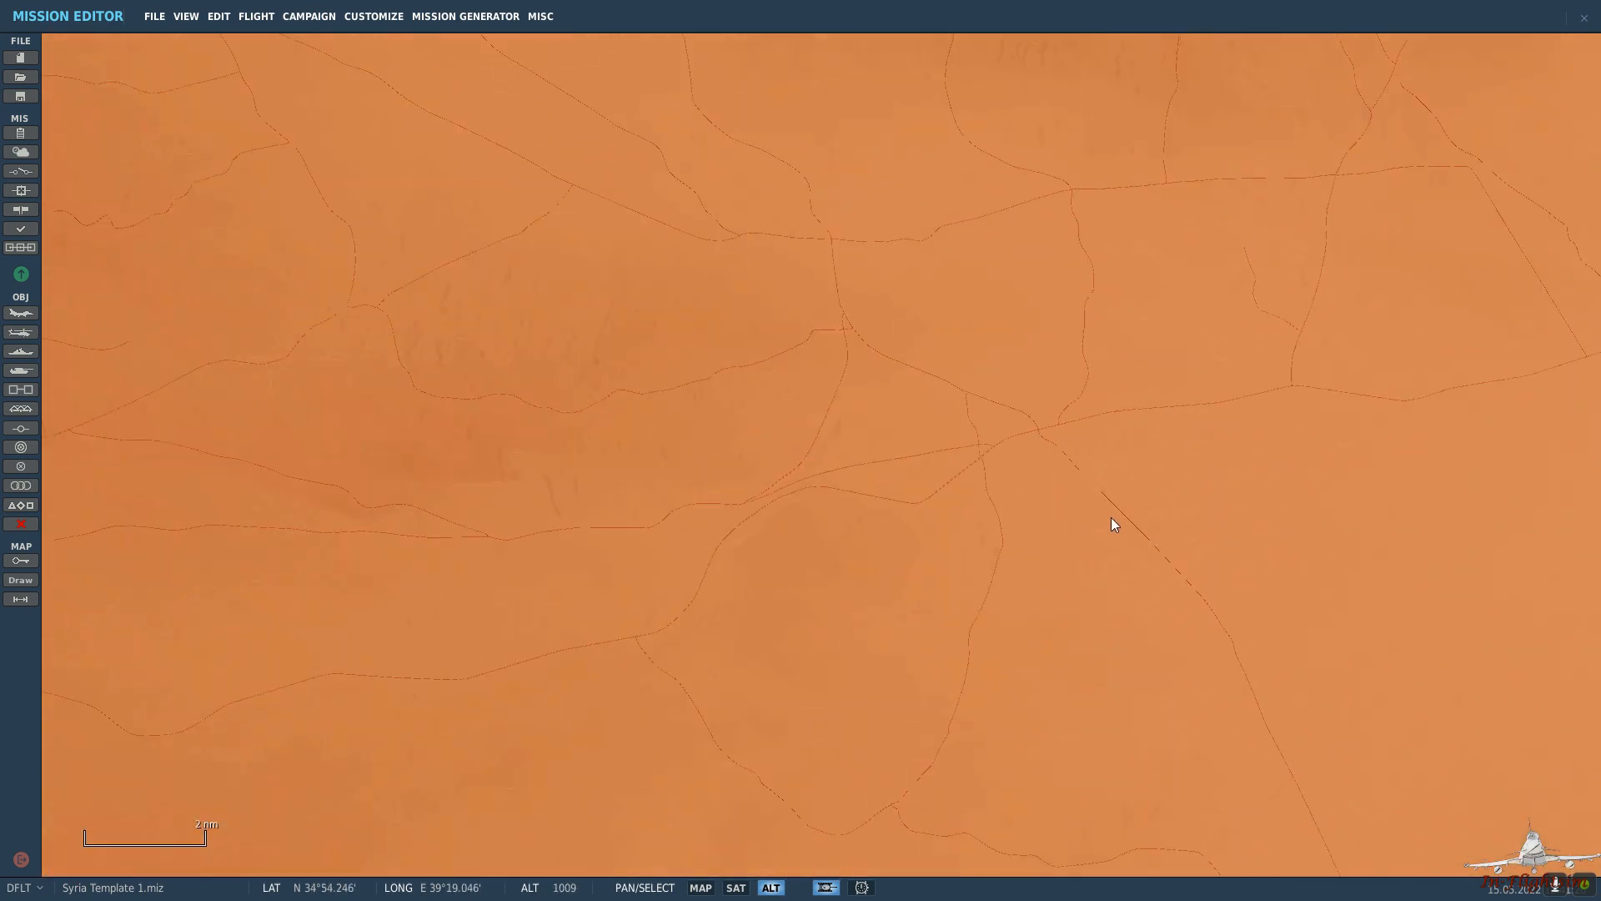
pyautogui.scroll(2, 1119, 565)
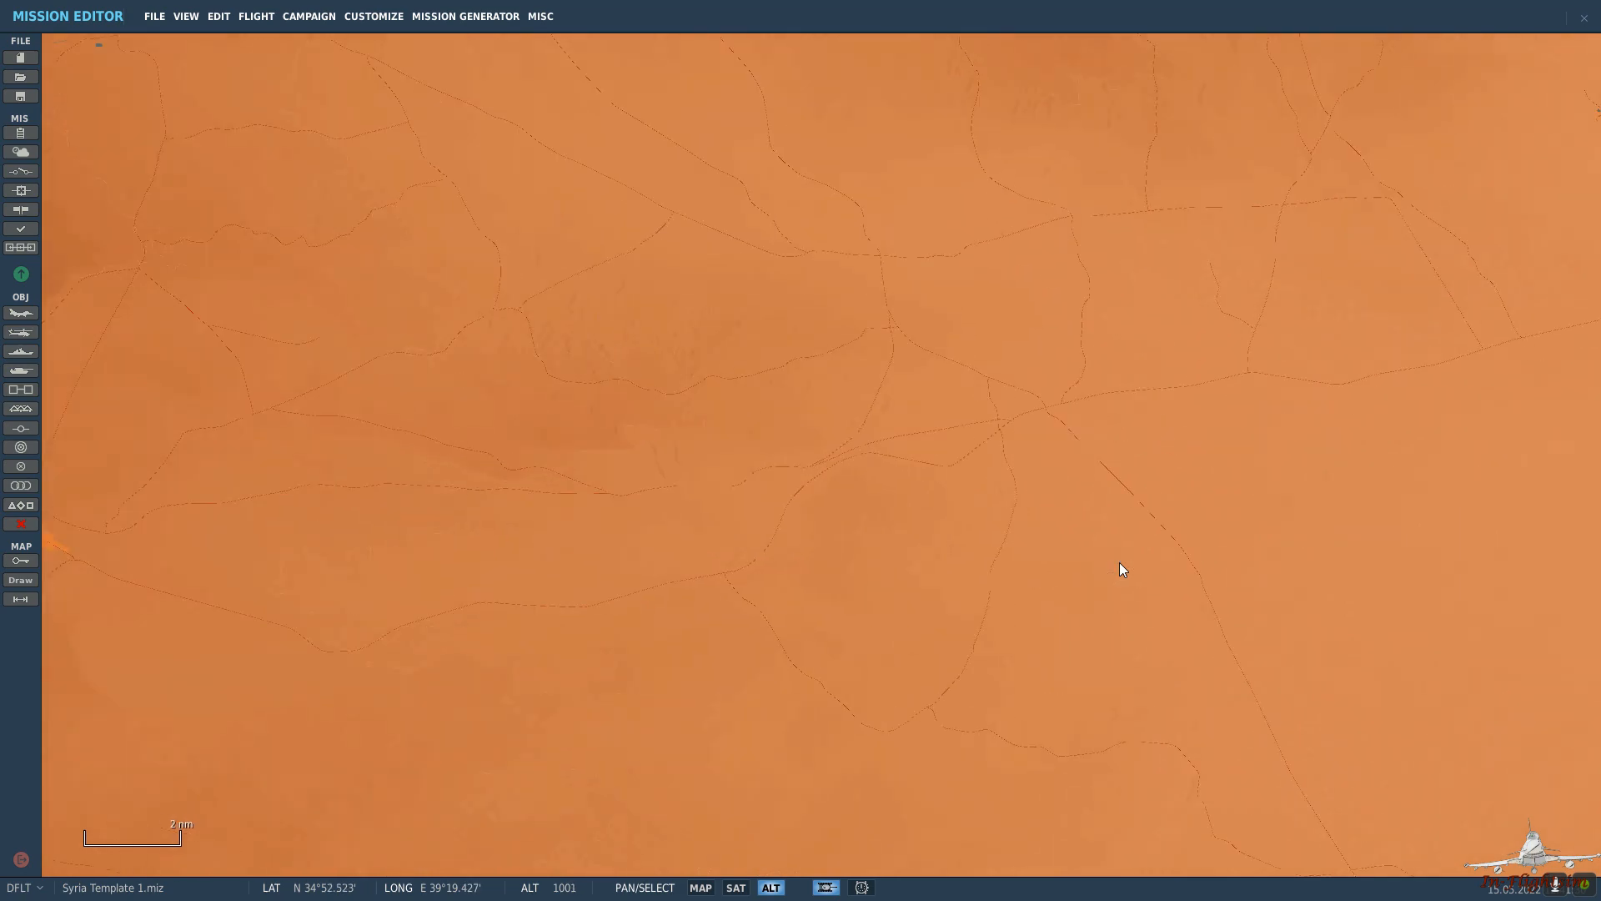
pyautogui.moveTo(540, 634); pyautogui.dragTo(1034, 327)
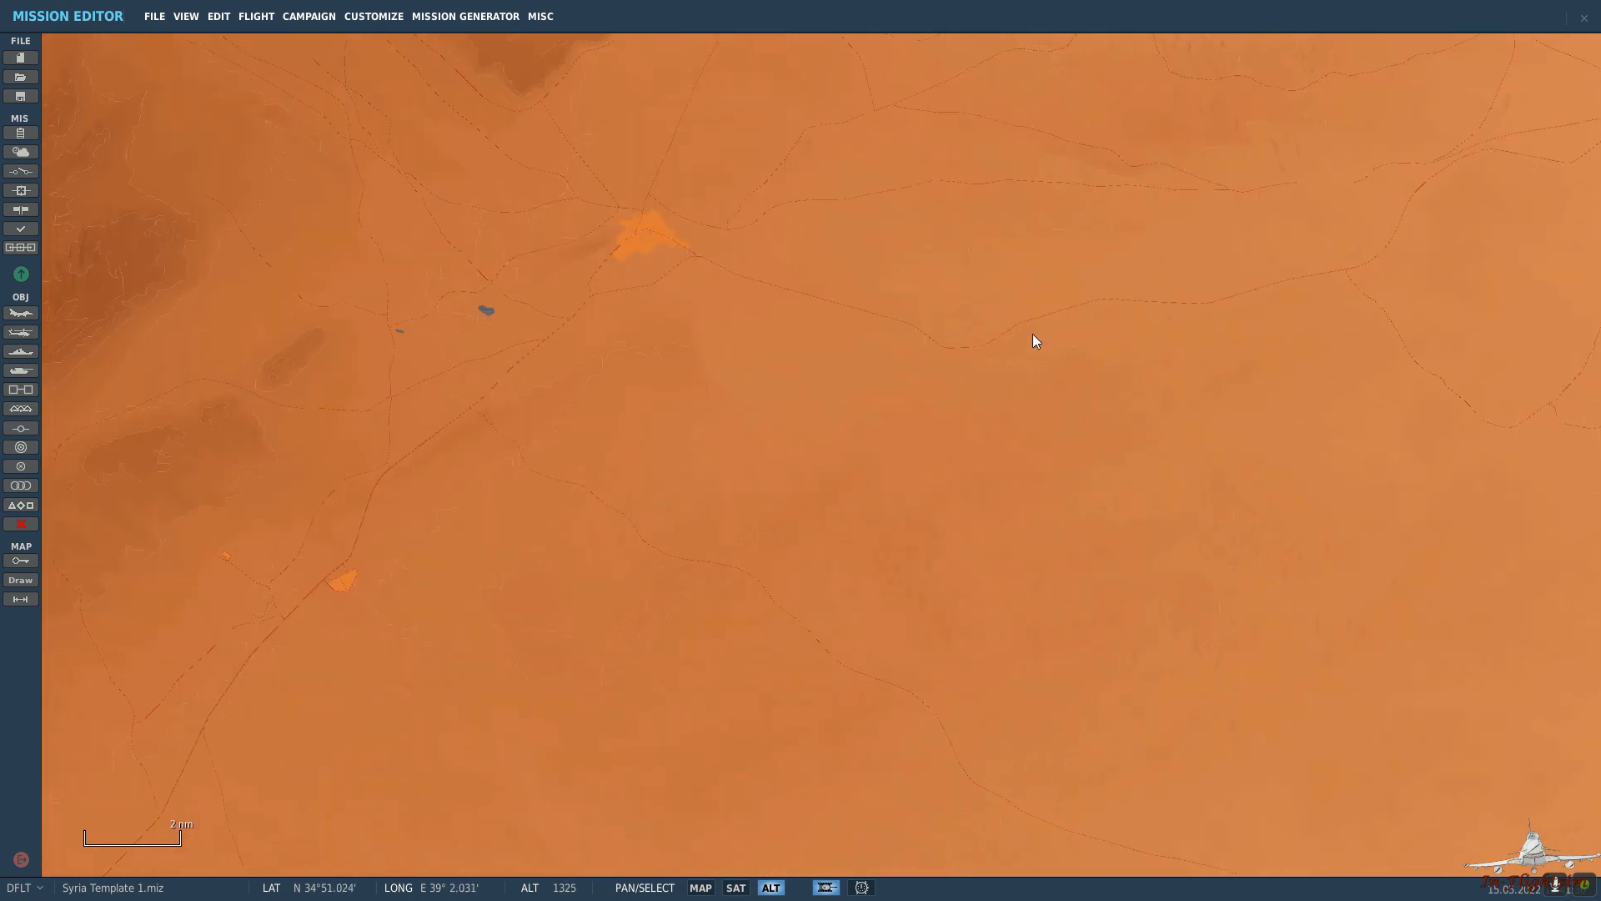
pyautogui.scroll(4, 1035, 340)
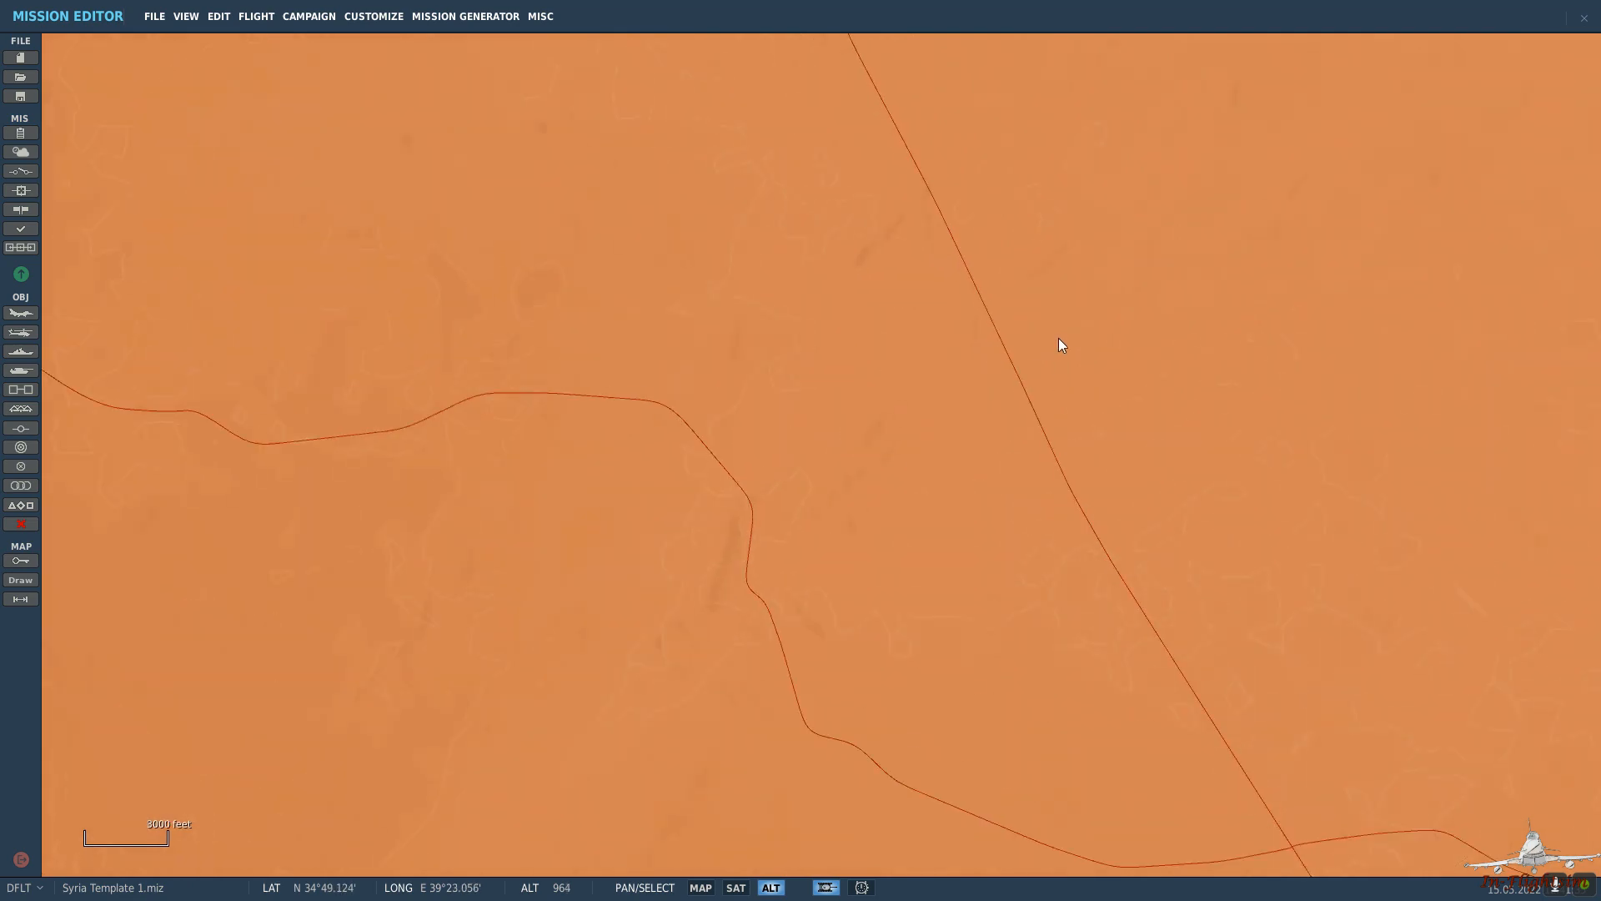
pyautogui.scroll(1, 1058, 337)
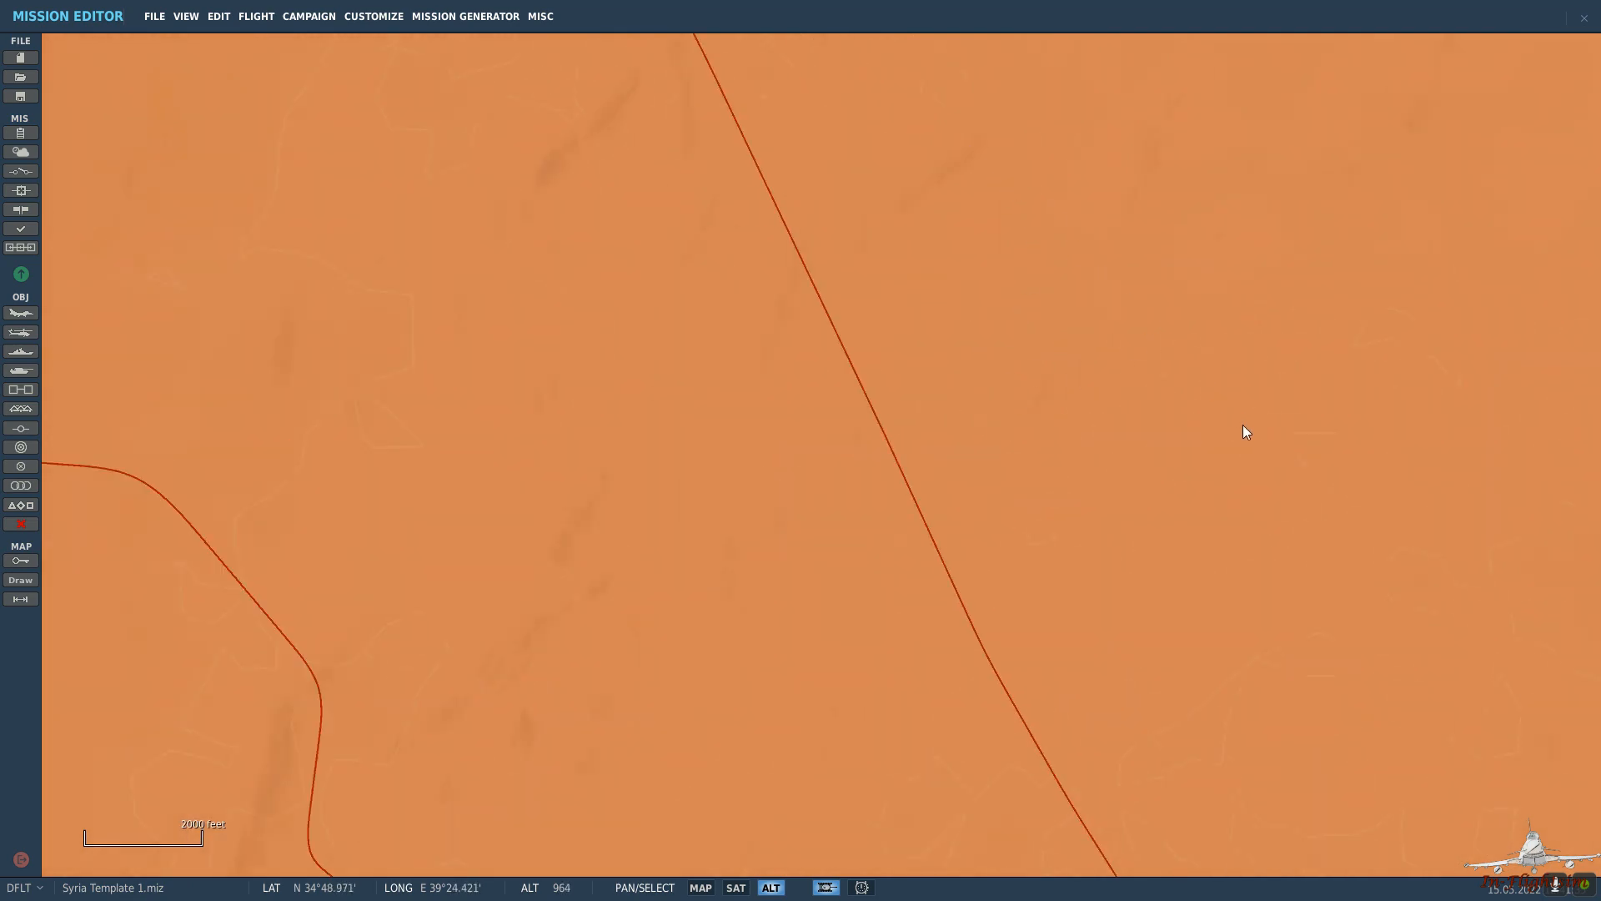
pyautogui.moveTo(1329, 572); pyautogui.dragTo(1015, 557)
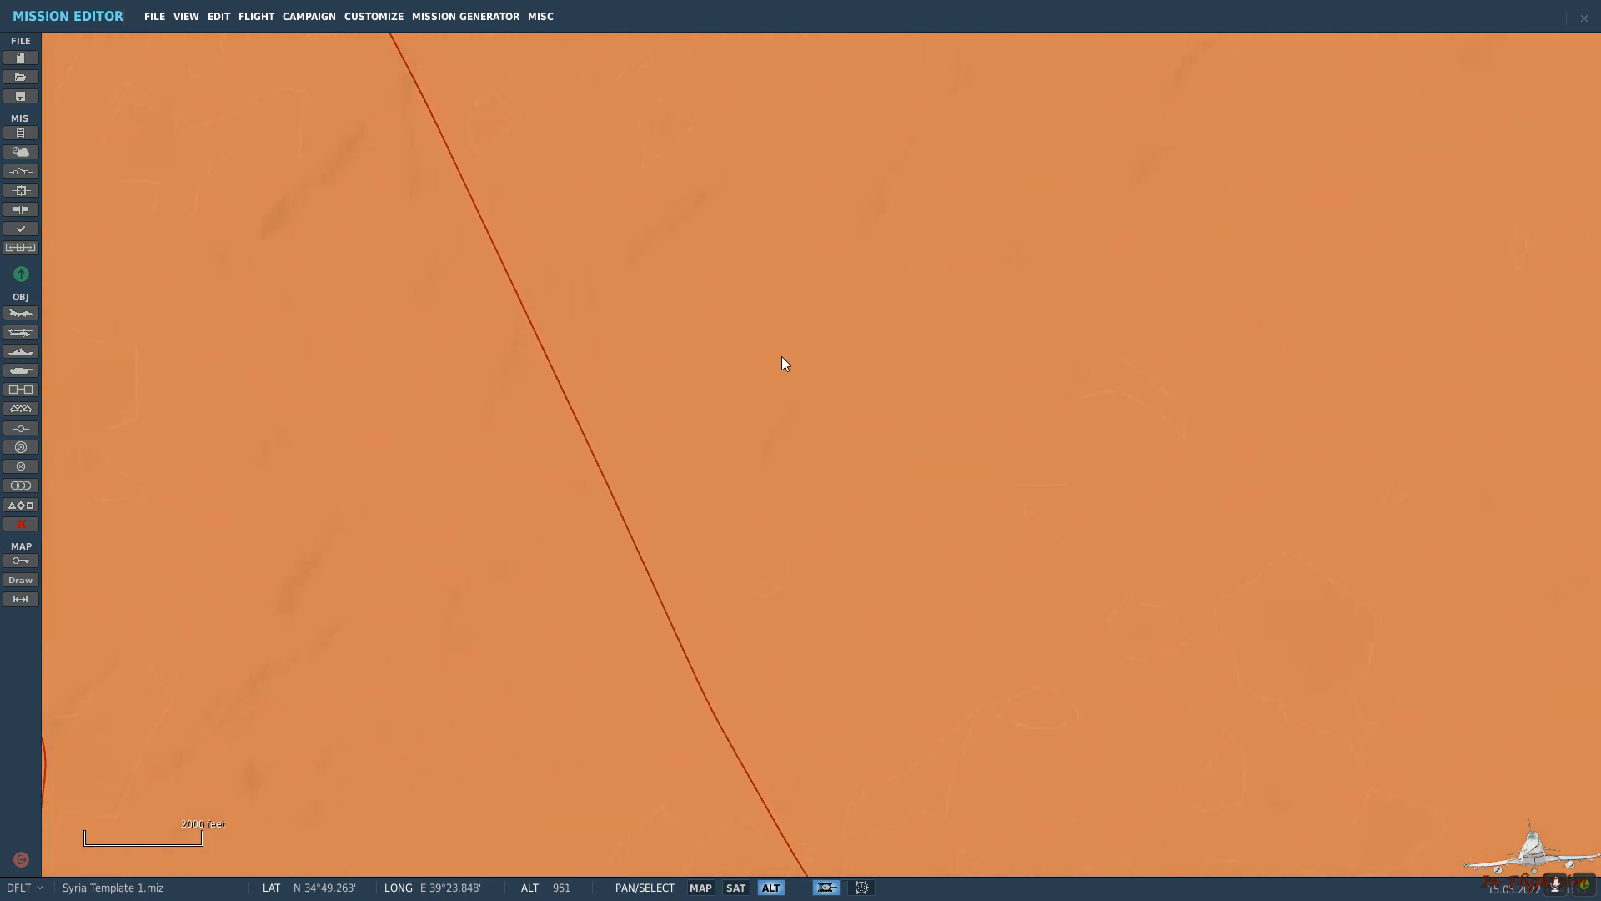
pyautogui.click(21, 409)
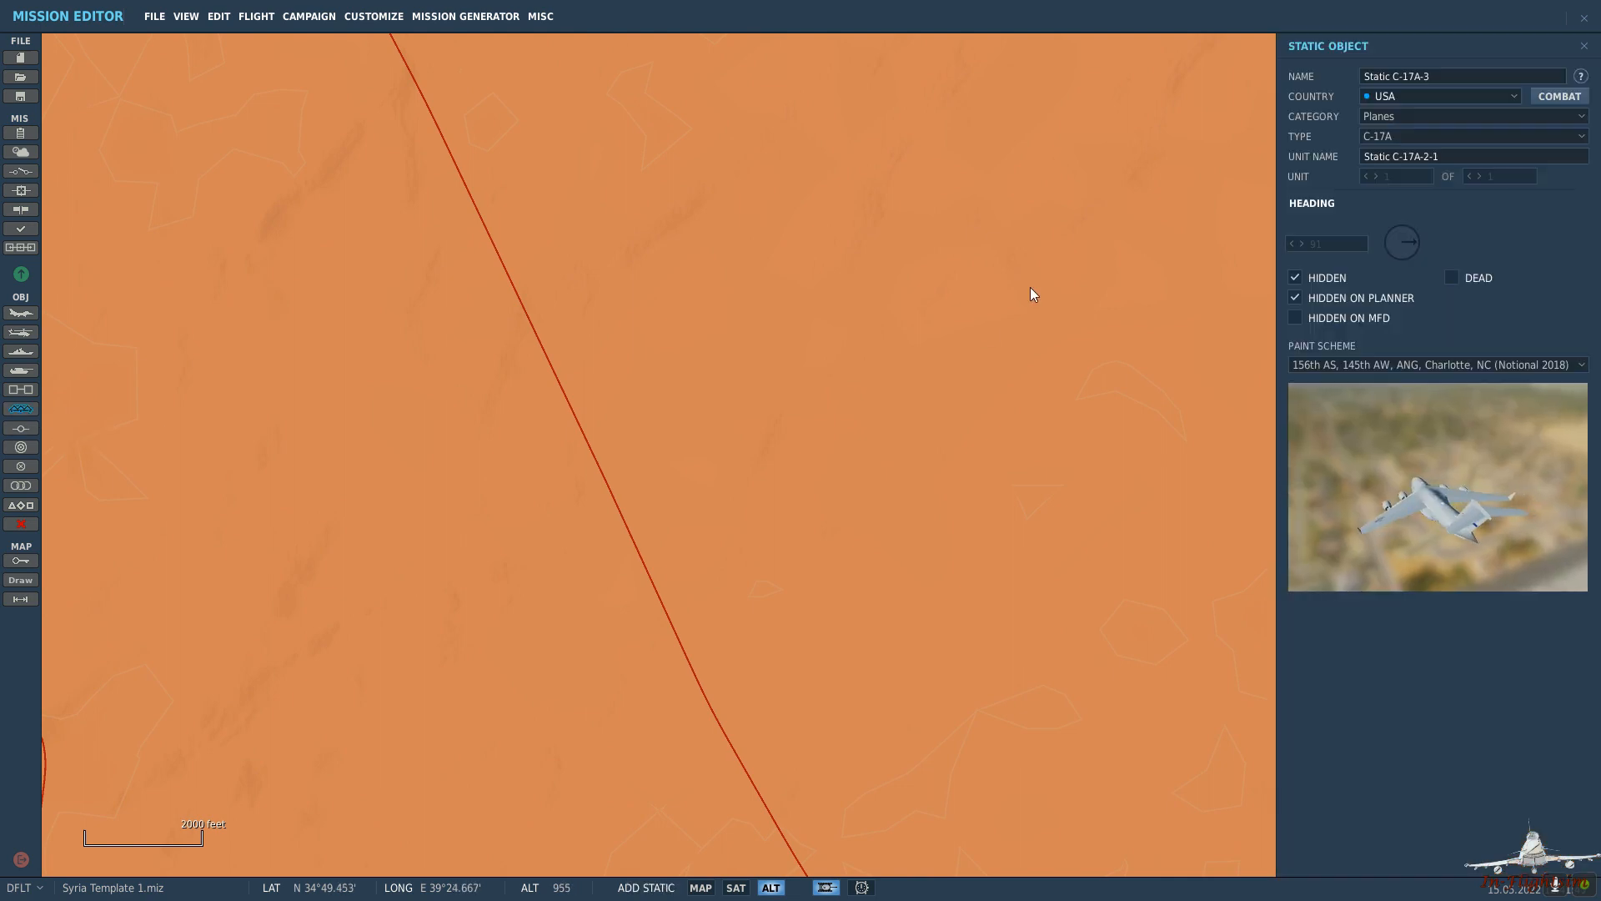
pyautogui.click(1441, 121)
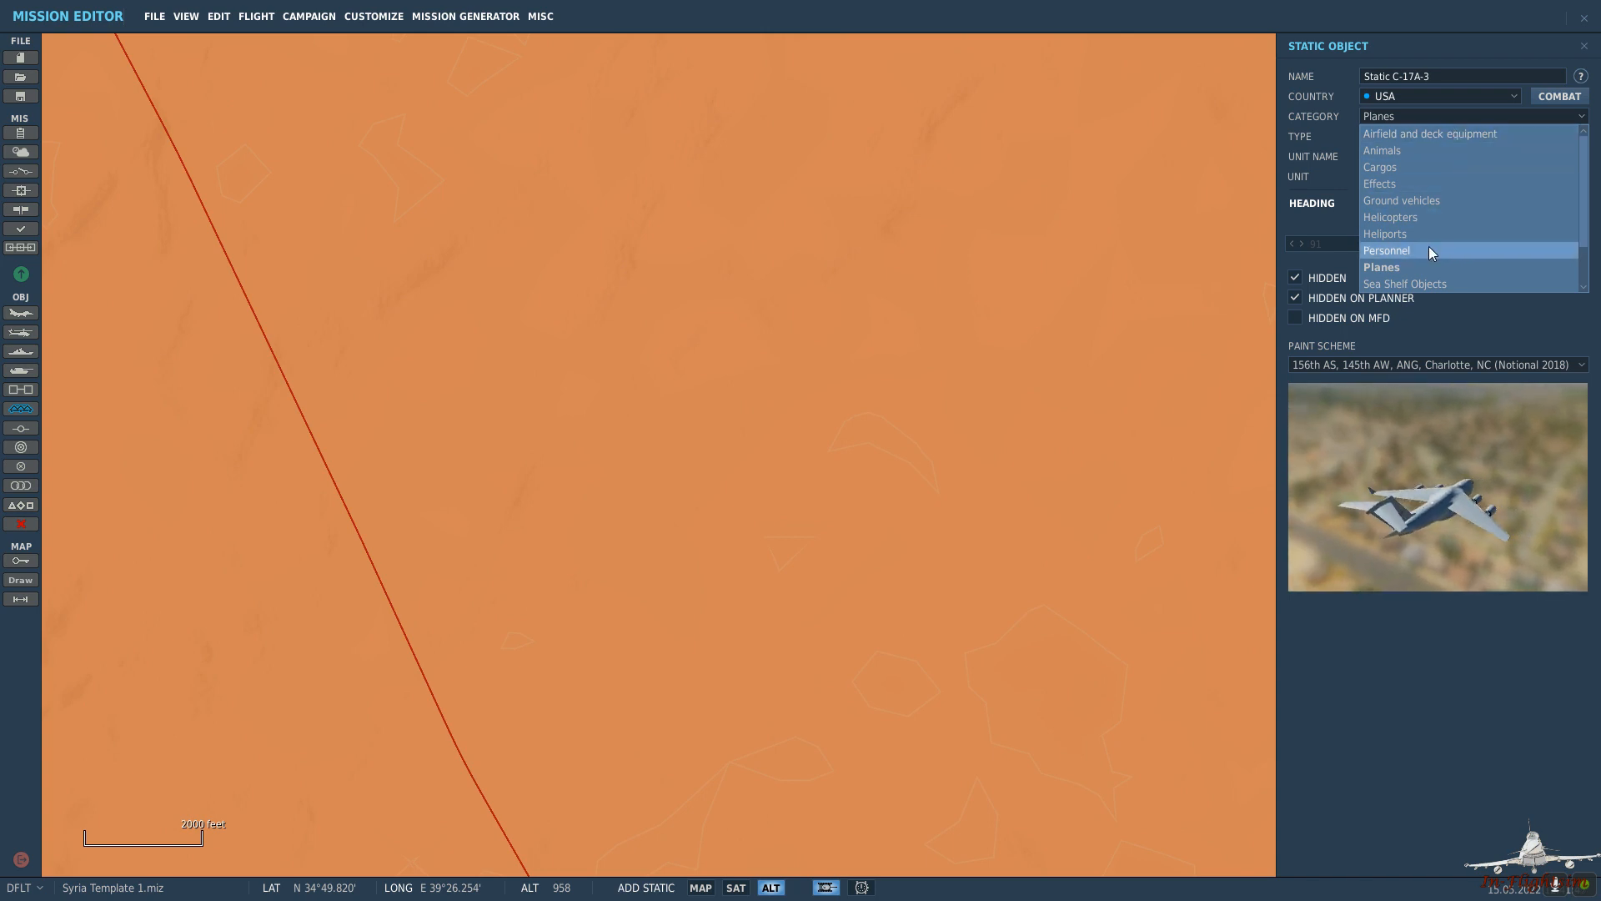
pyautogui.scroll(-2, 1436, 249)
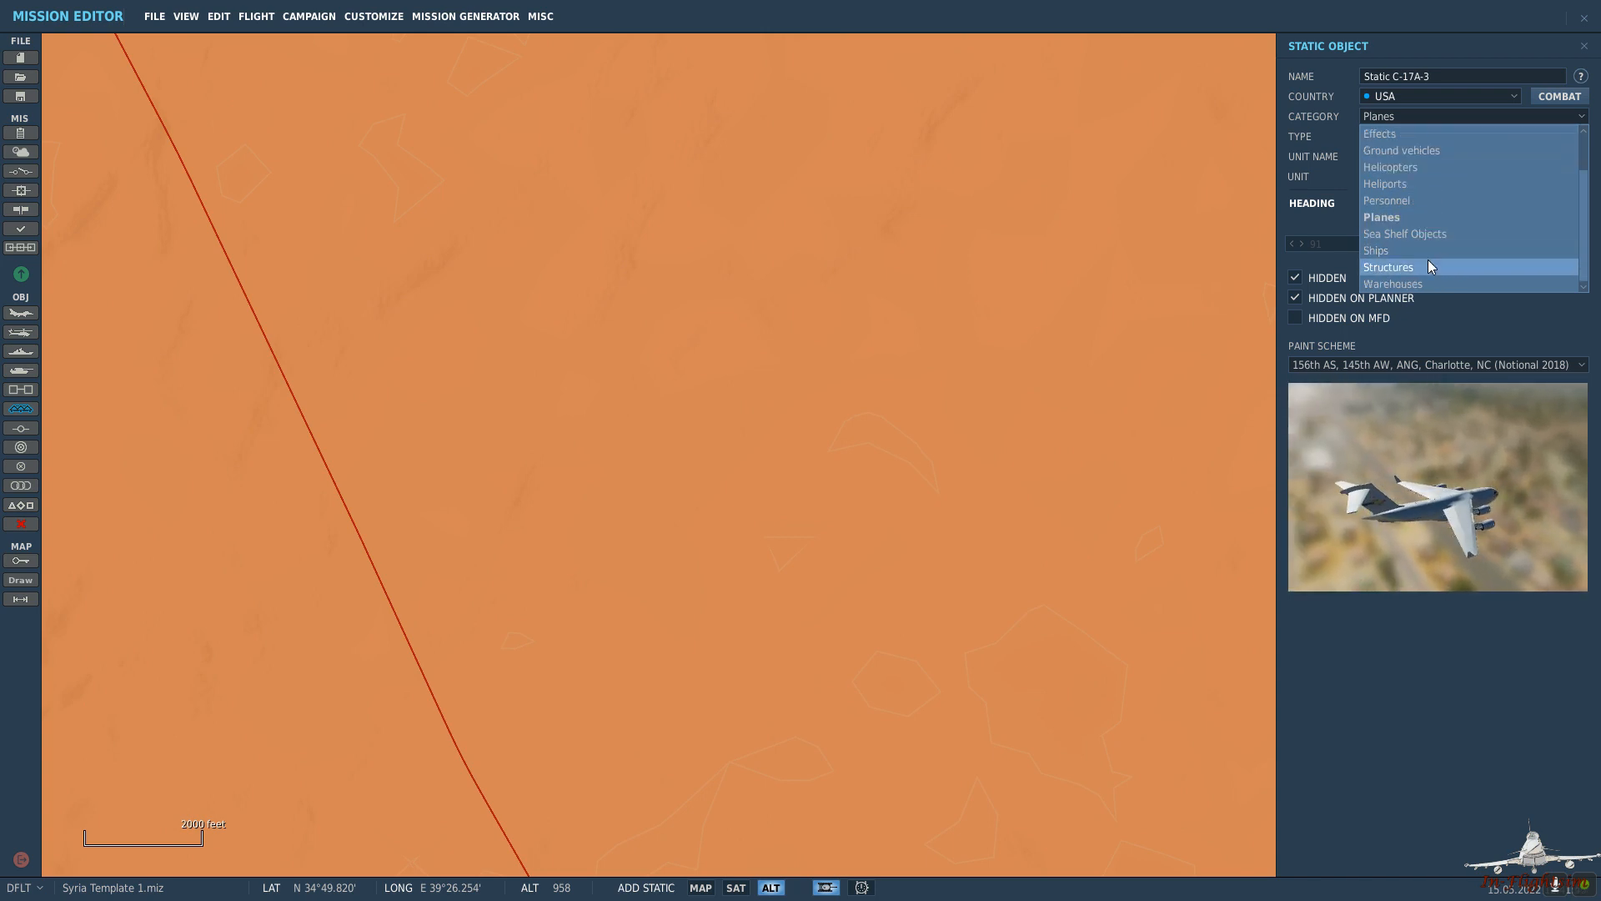
pyautogui.click(1428, 258)
# Set the static's type to HESCO x90 DOUBLE 2 M HEIGHT and place it in the empty desert east of the road.
pyautogui.click(1492, 134)
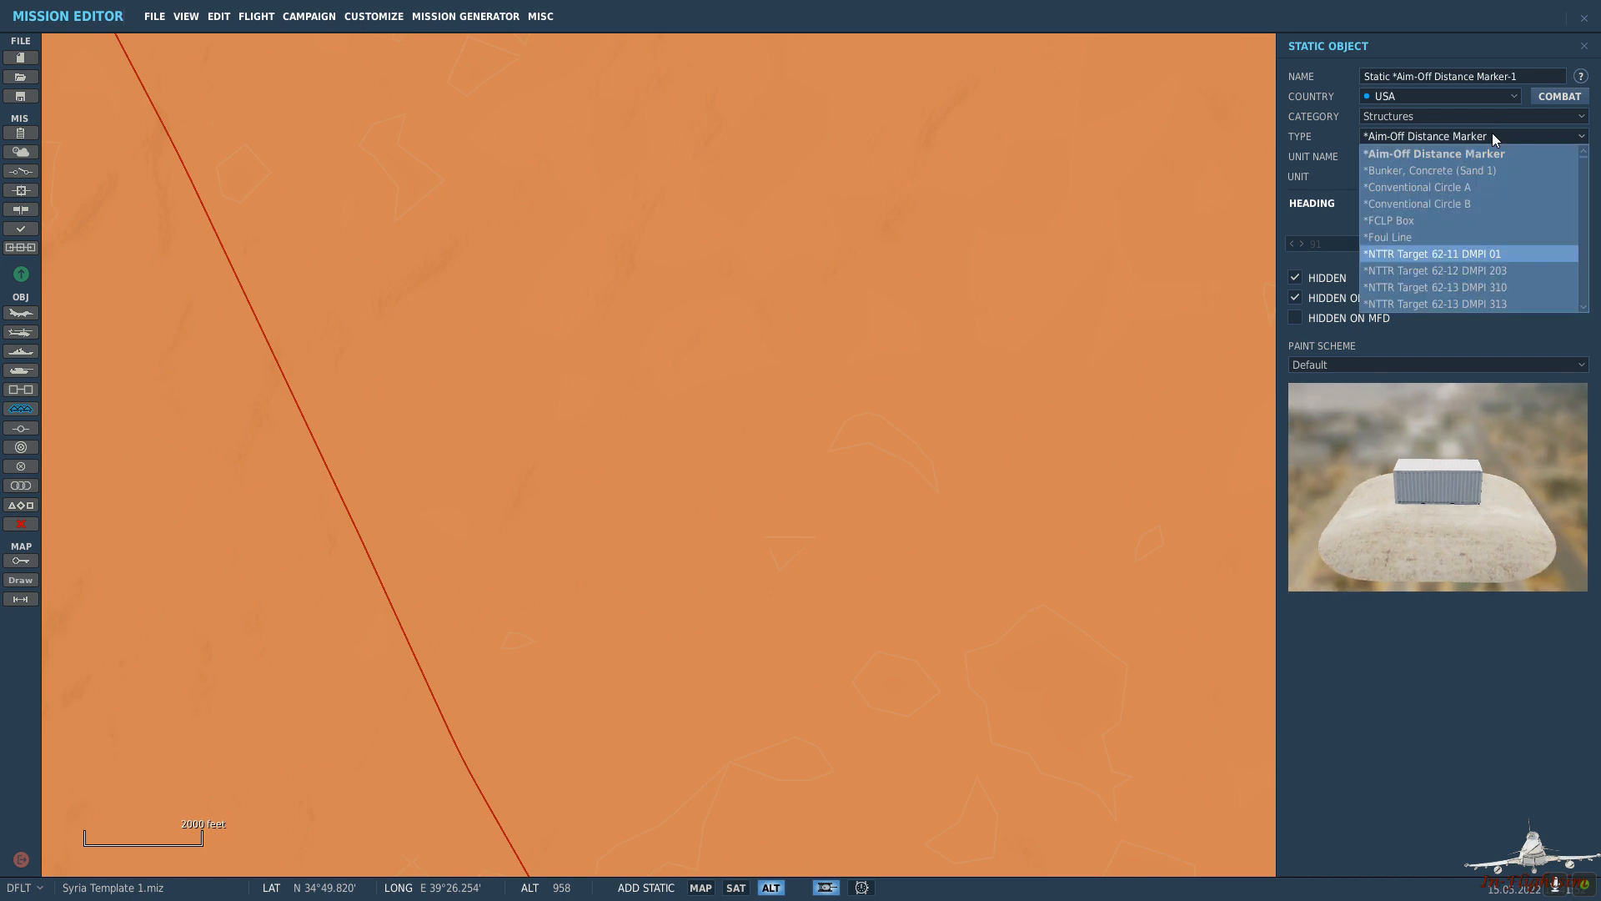
pyautogui.scroll(-3, 1517, 247)
pyautogui.scroll(-10, 1516, 247)
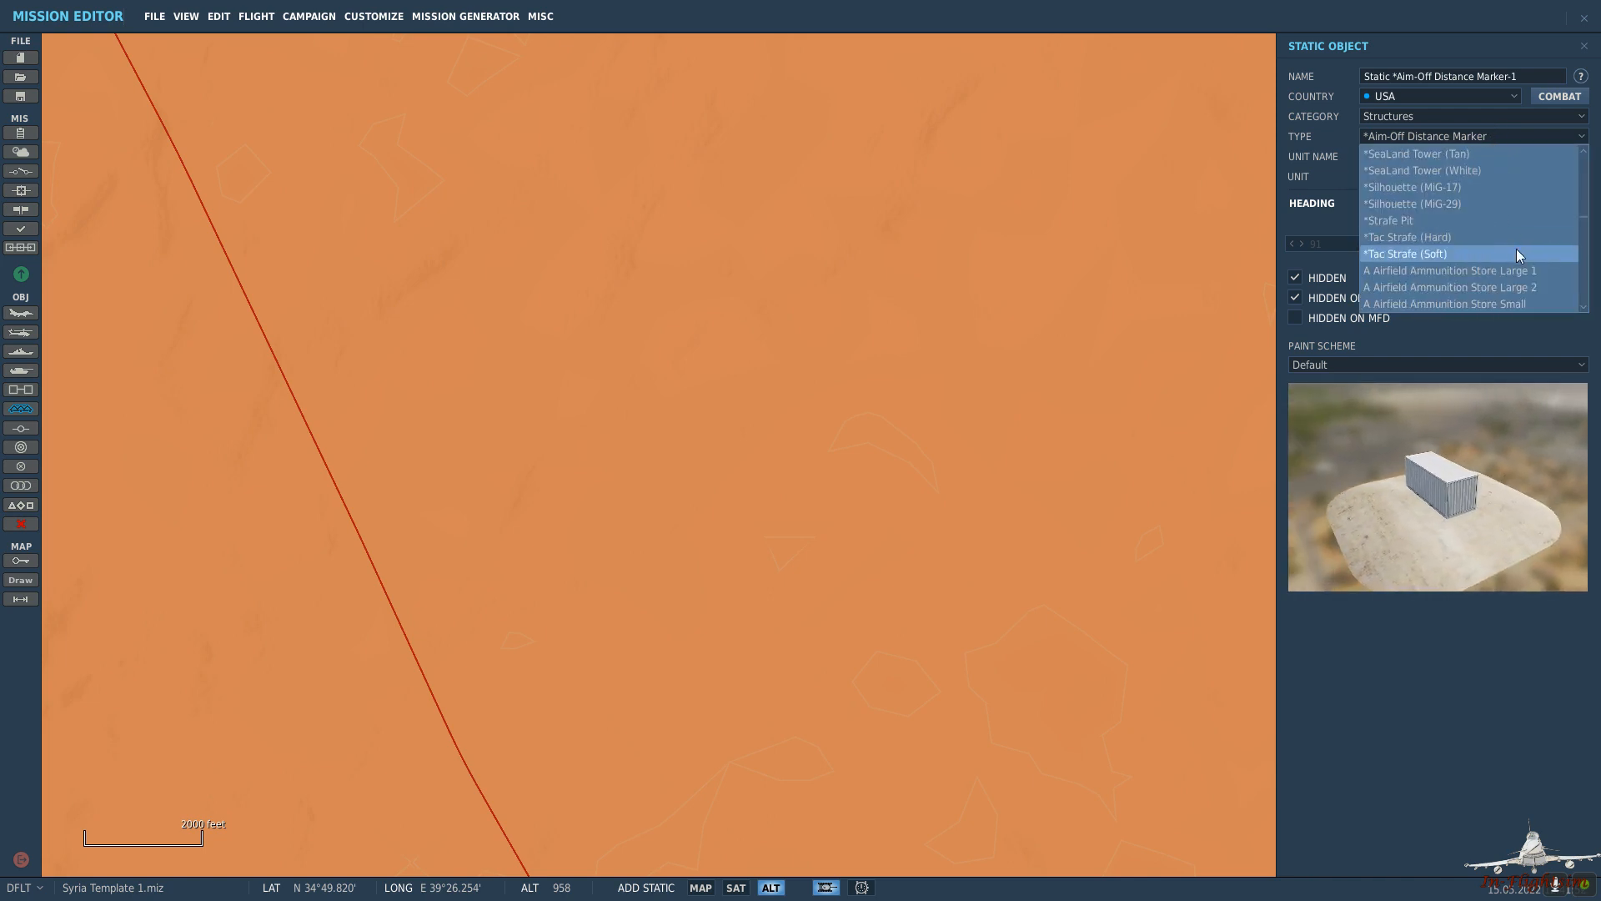
pyautogui.scroll(3, 1517, 241)
pyautogui.scroll(-8, 1513, 236)
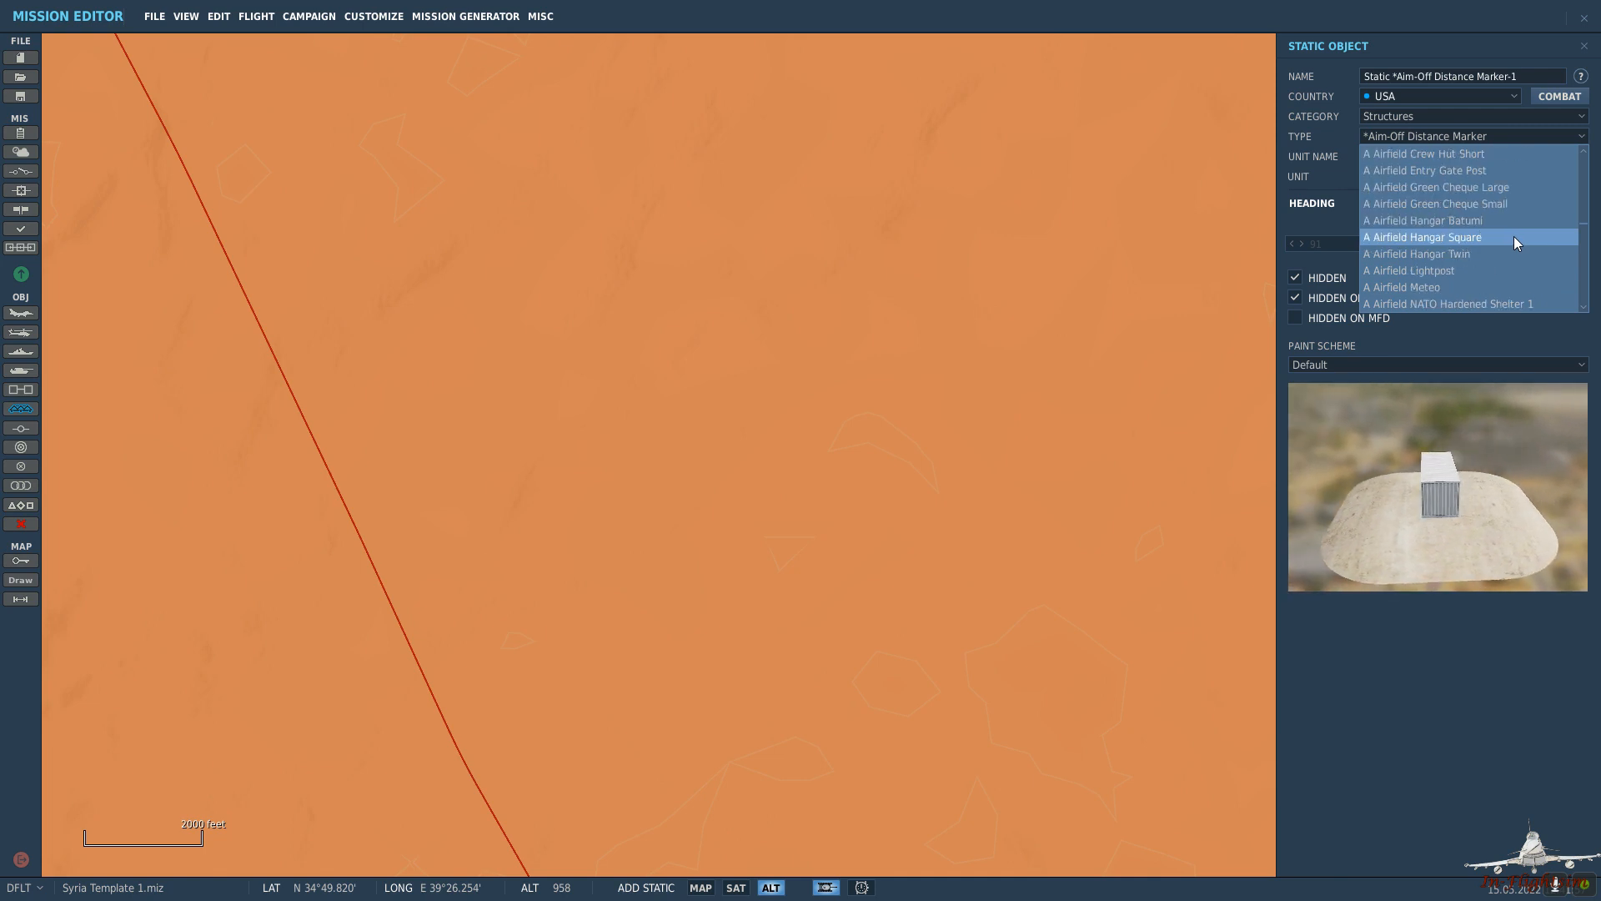
pyautogui.scroll(-10, 1504, 236)
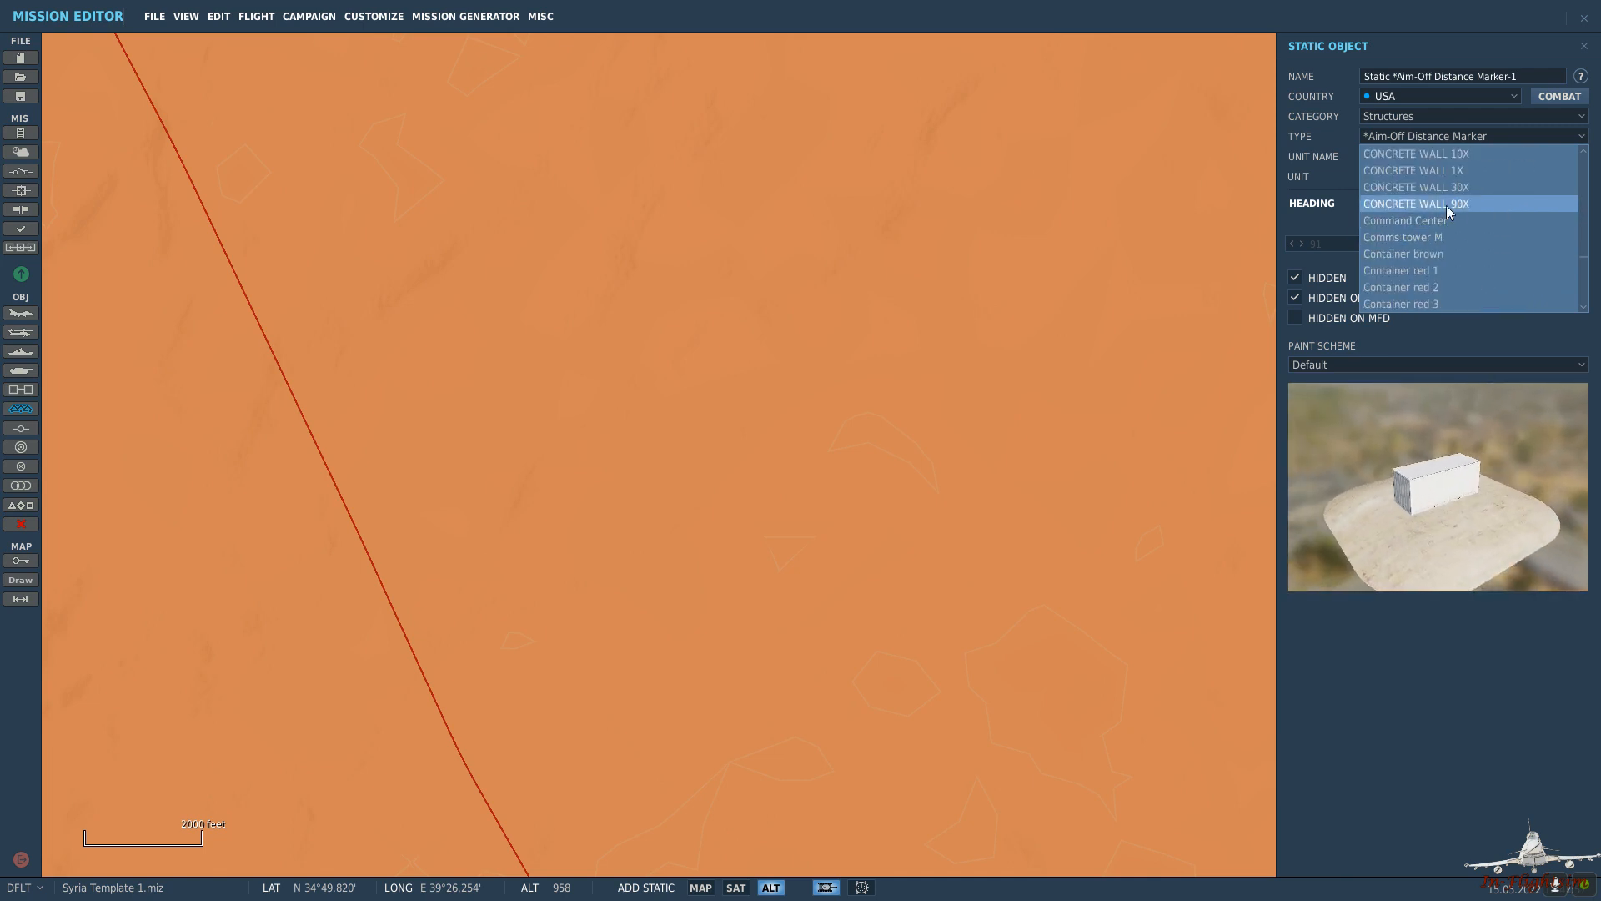
pyautogui.scroll(-5, 1446, 205)
pyautogui.scroll(-8, 1480, 225)
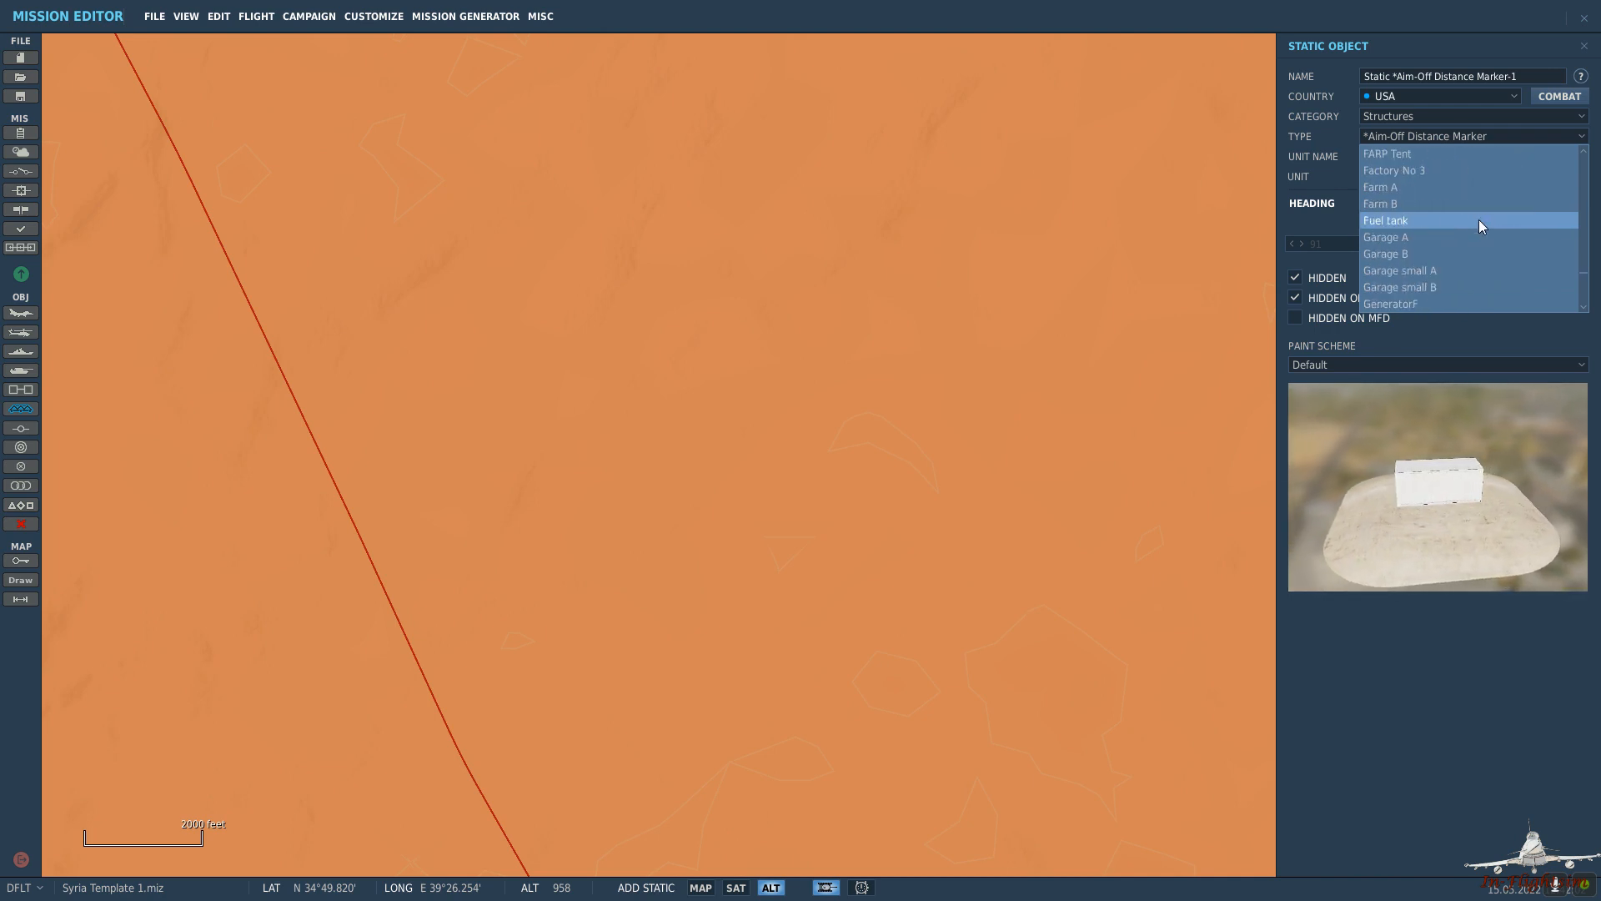
pyautogui.scroll(-1, 1482, 242)
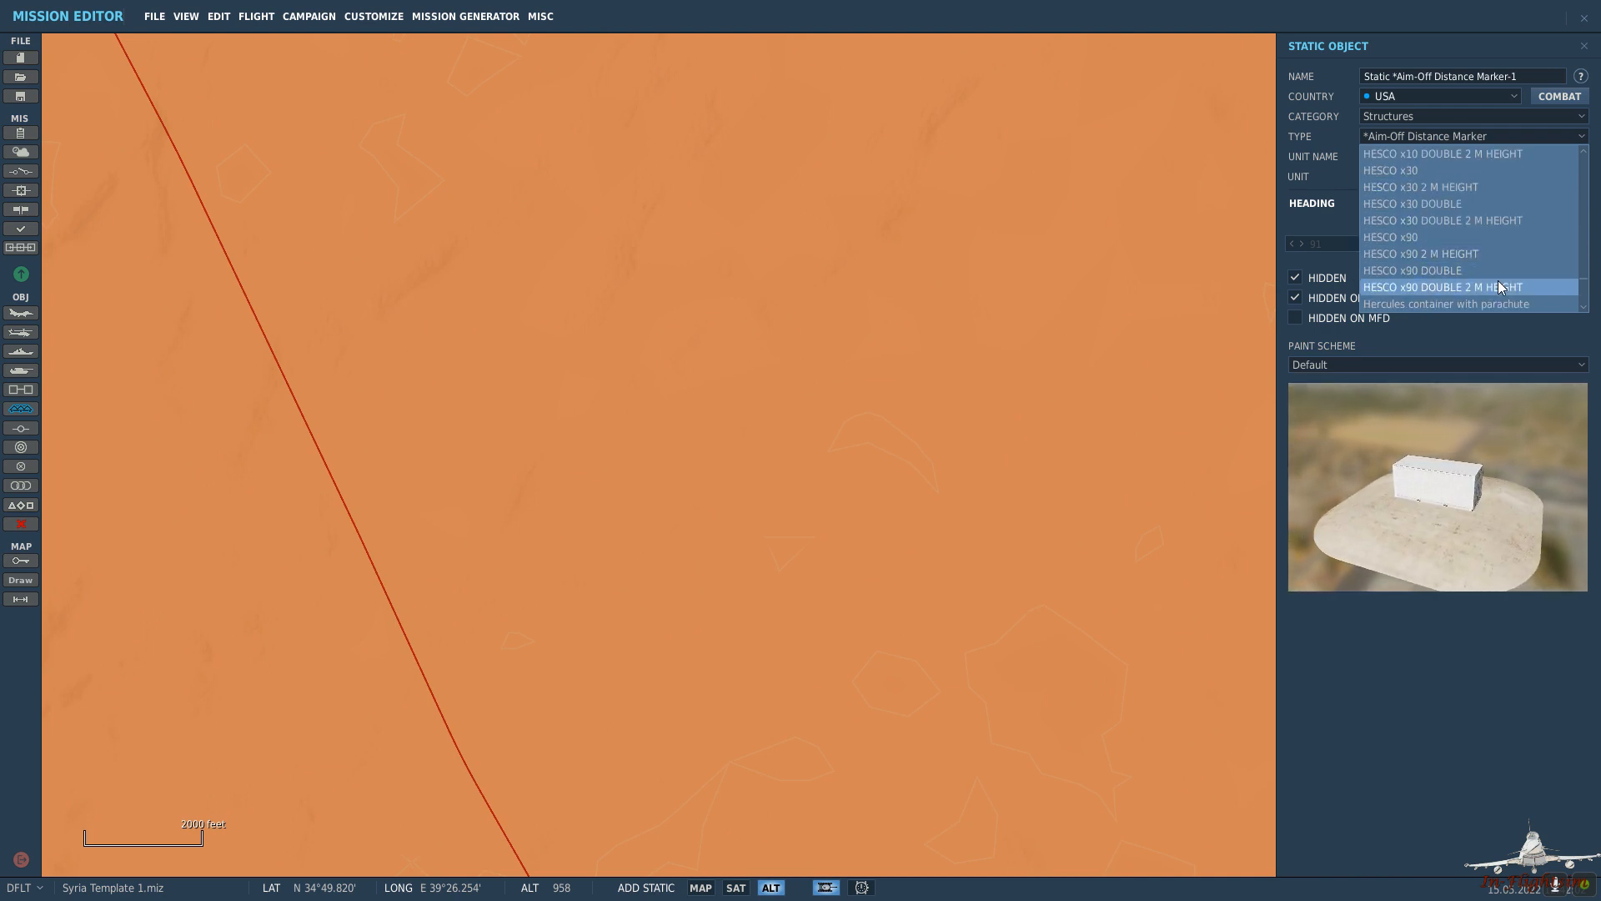
pyautogui.click(1498, 281)
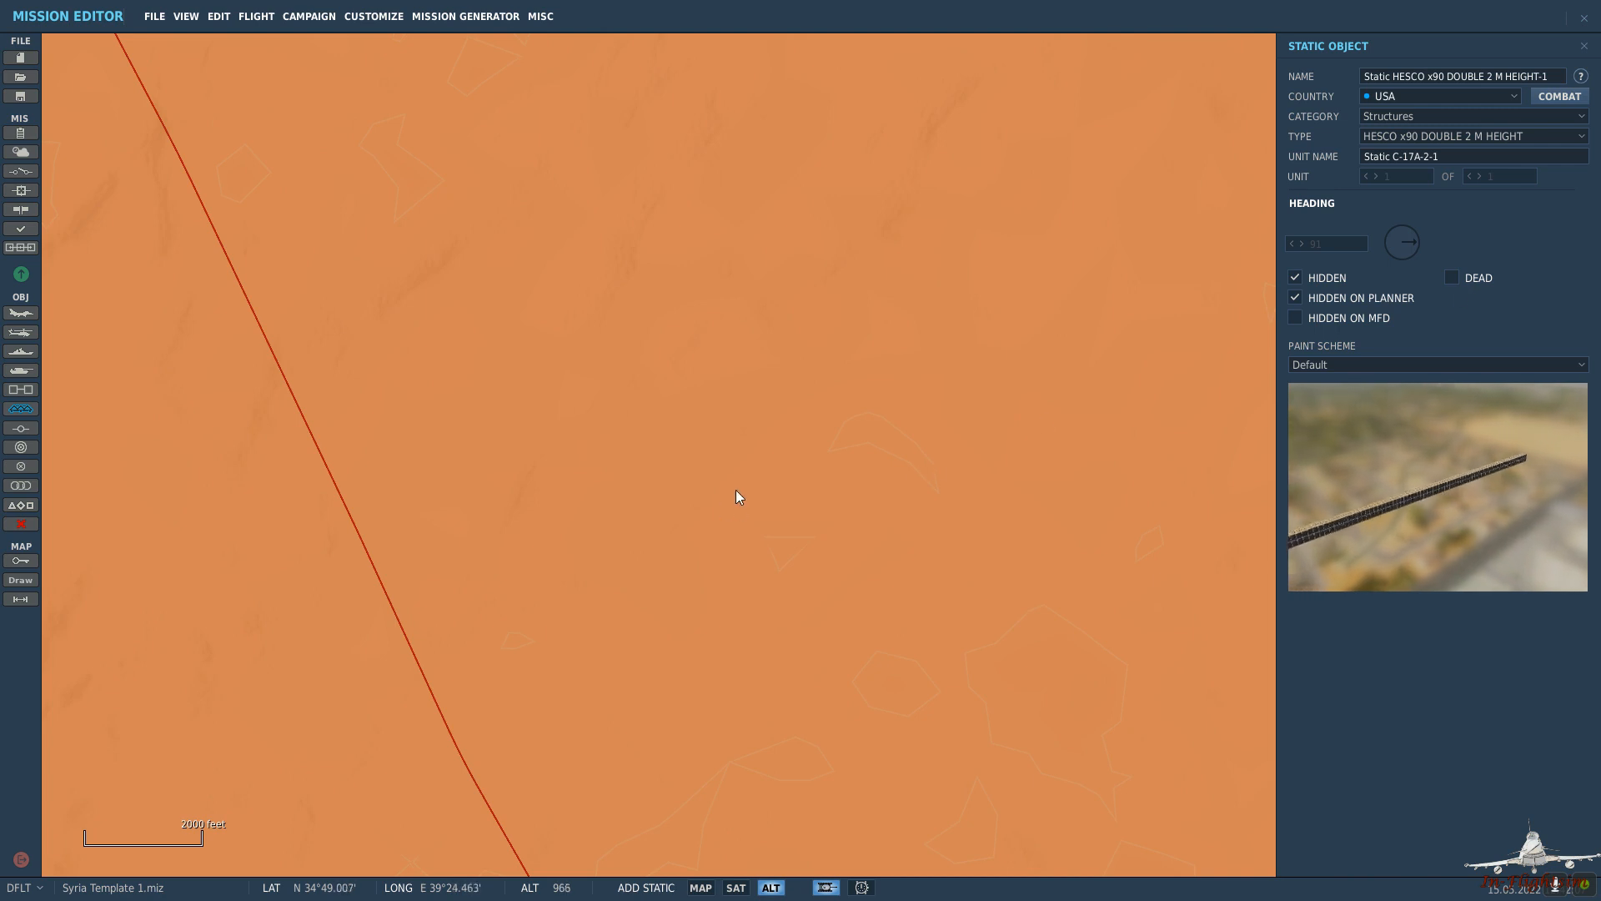
pyautogui.click(759, 433)
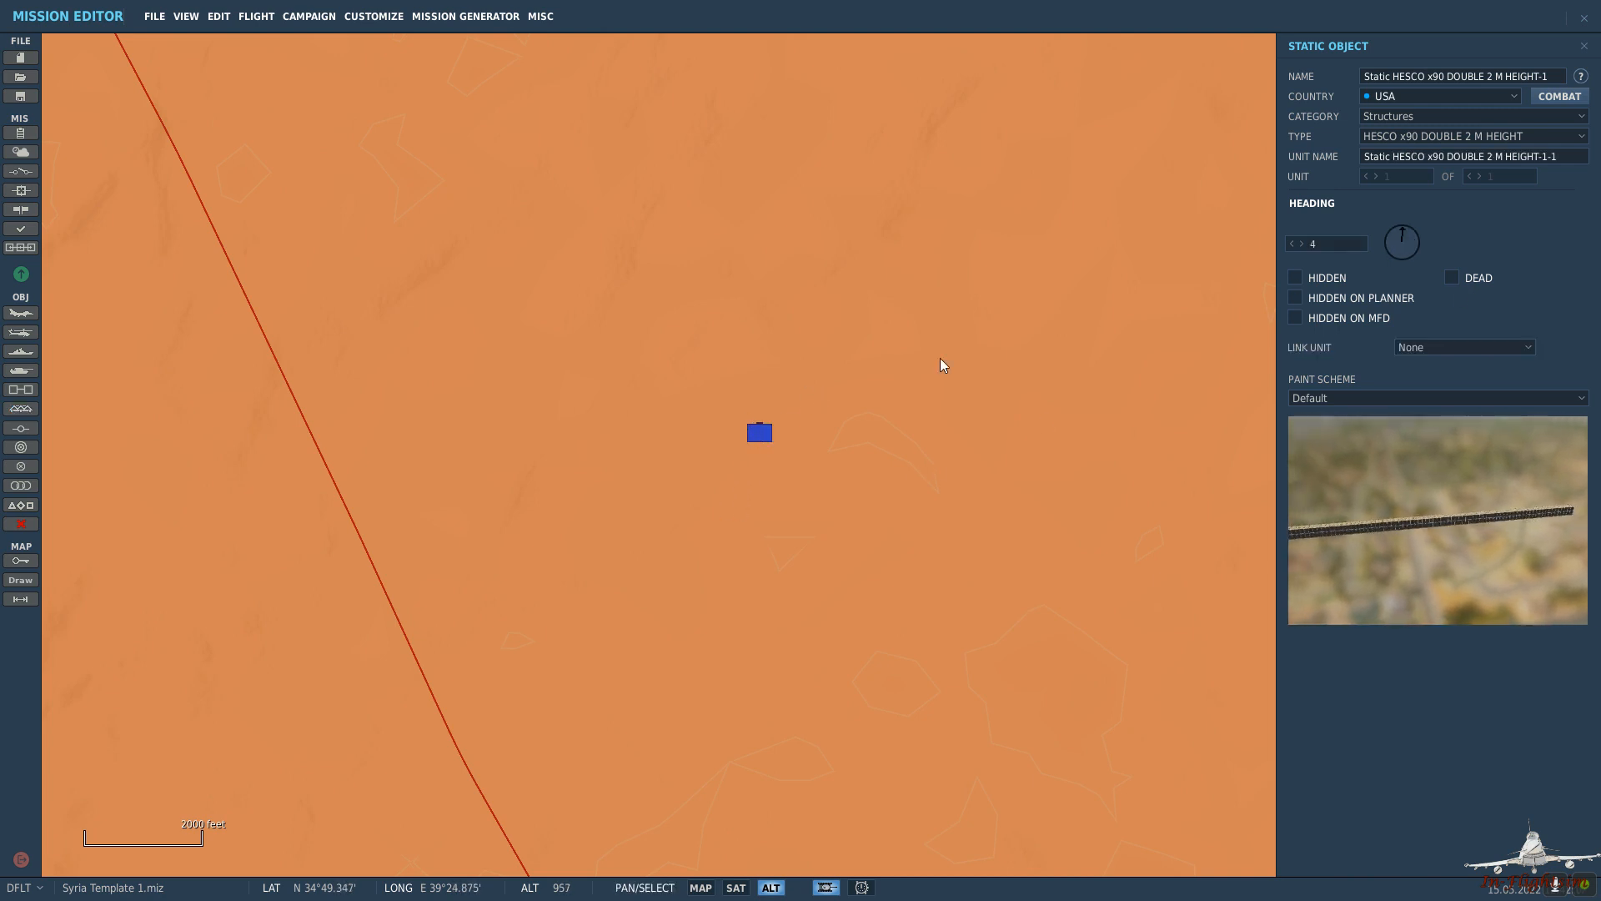
# Reposition the HESCO wall in the desert and set its heading to 90.
pyautogui.scroll(5, 755, 429)
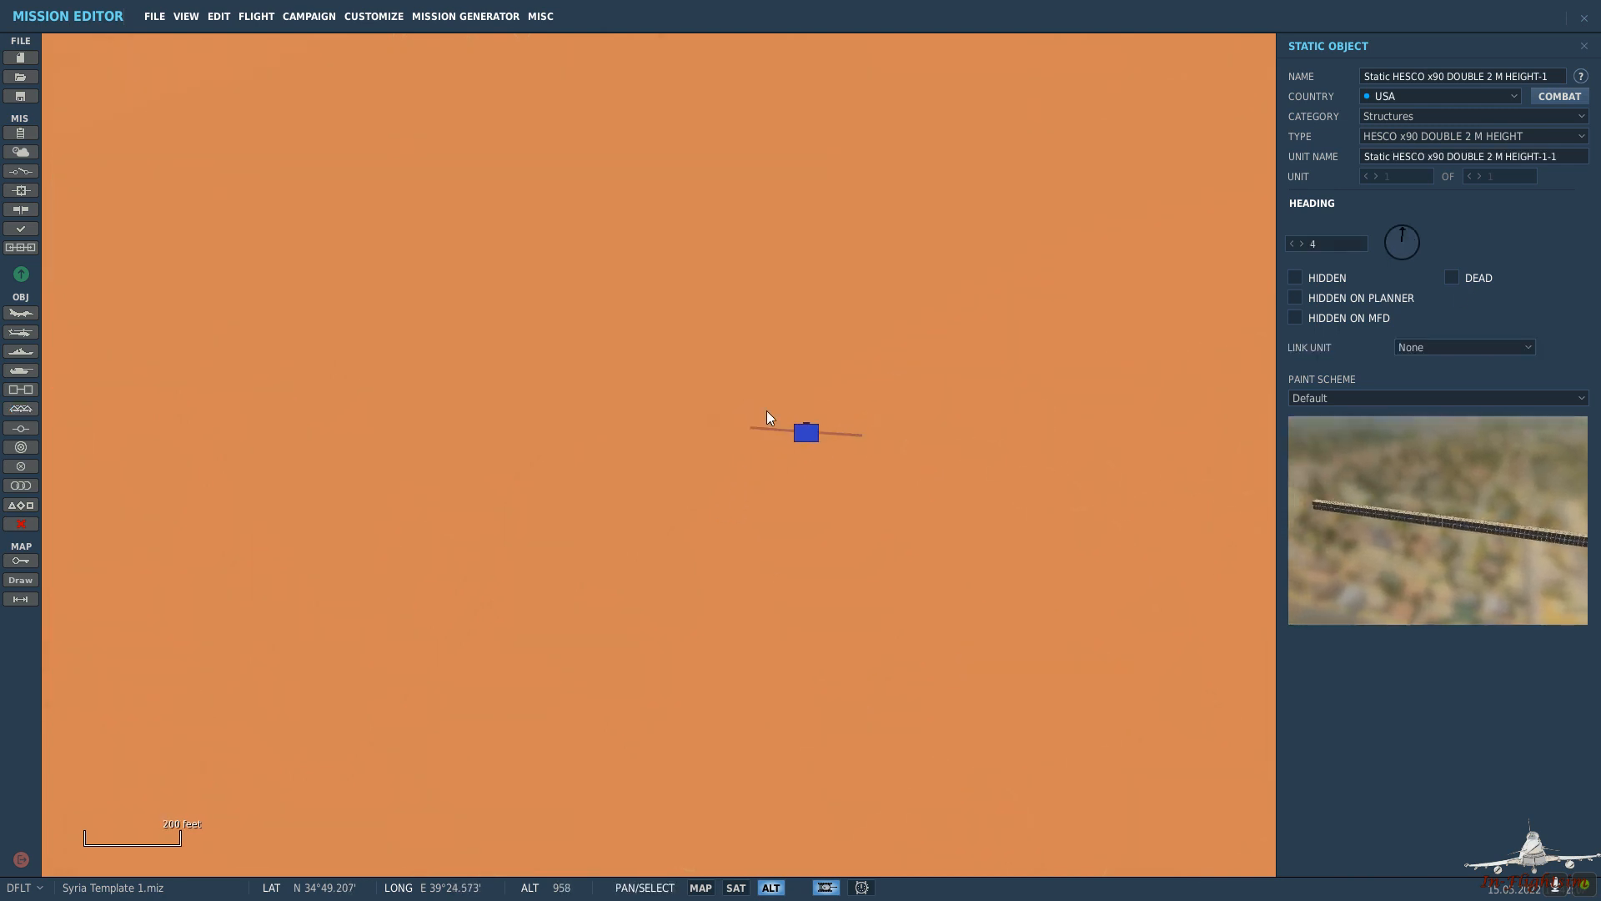
pyautogui.moveTo(805, 439); pyautogui.dragTo(636, 278)
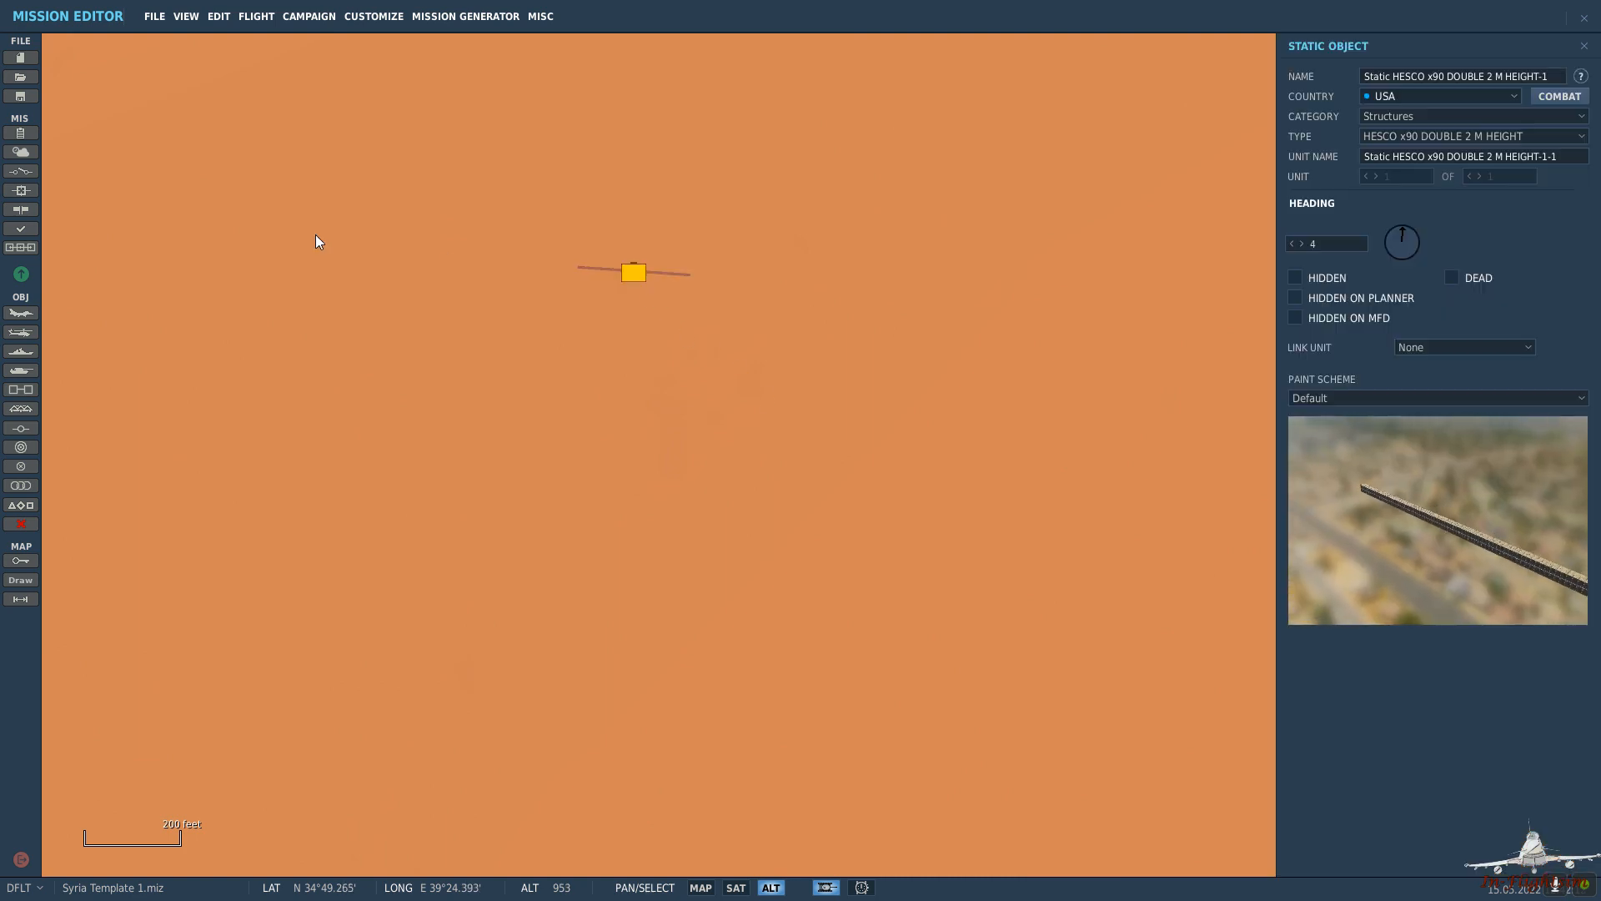
pyautogui.moveTo(316, 242); pyautogui.dragTo(676, 490)
pyautogui.scroll(-3, 644, 441)
pyautogui.scroll(1, 648, 428)
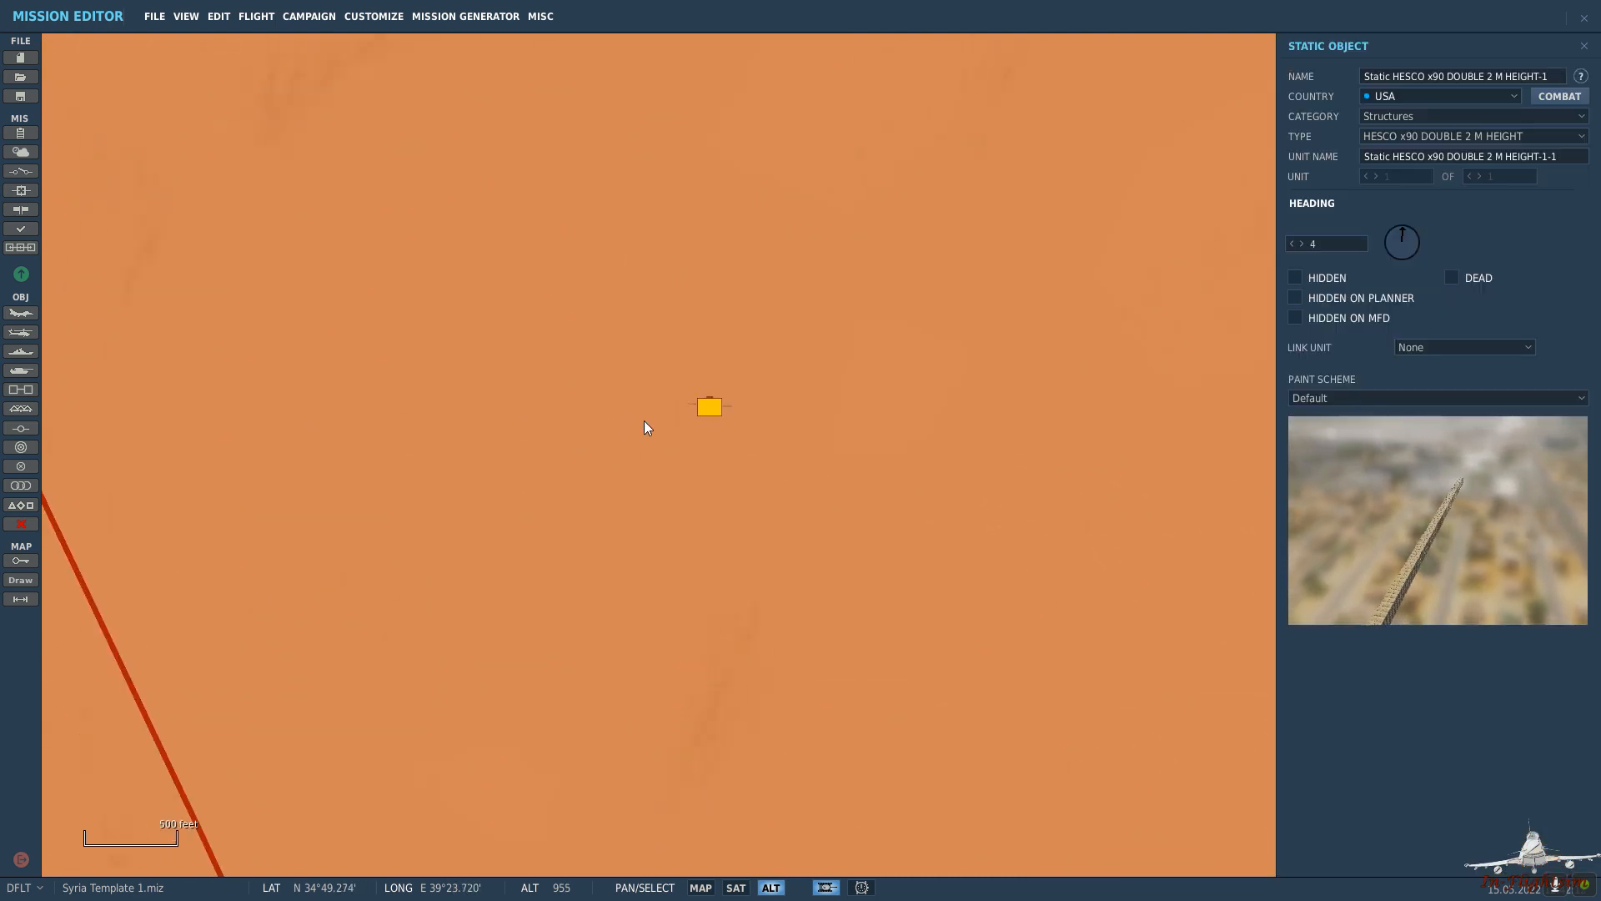
pyautogui.moveTo(715, 407); pyautogui.dragTo(504, 411)
pyautogui.moveTo(445, 493); pyautogui.dragTo(520, 458)
pyautogui.scroll(1, 520, 458)
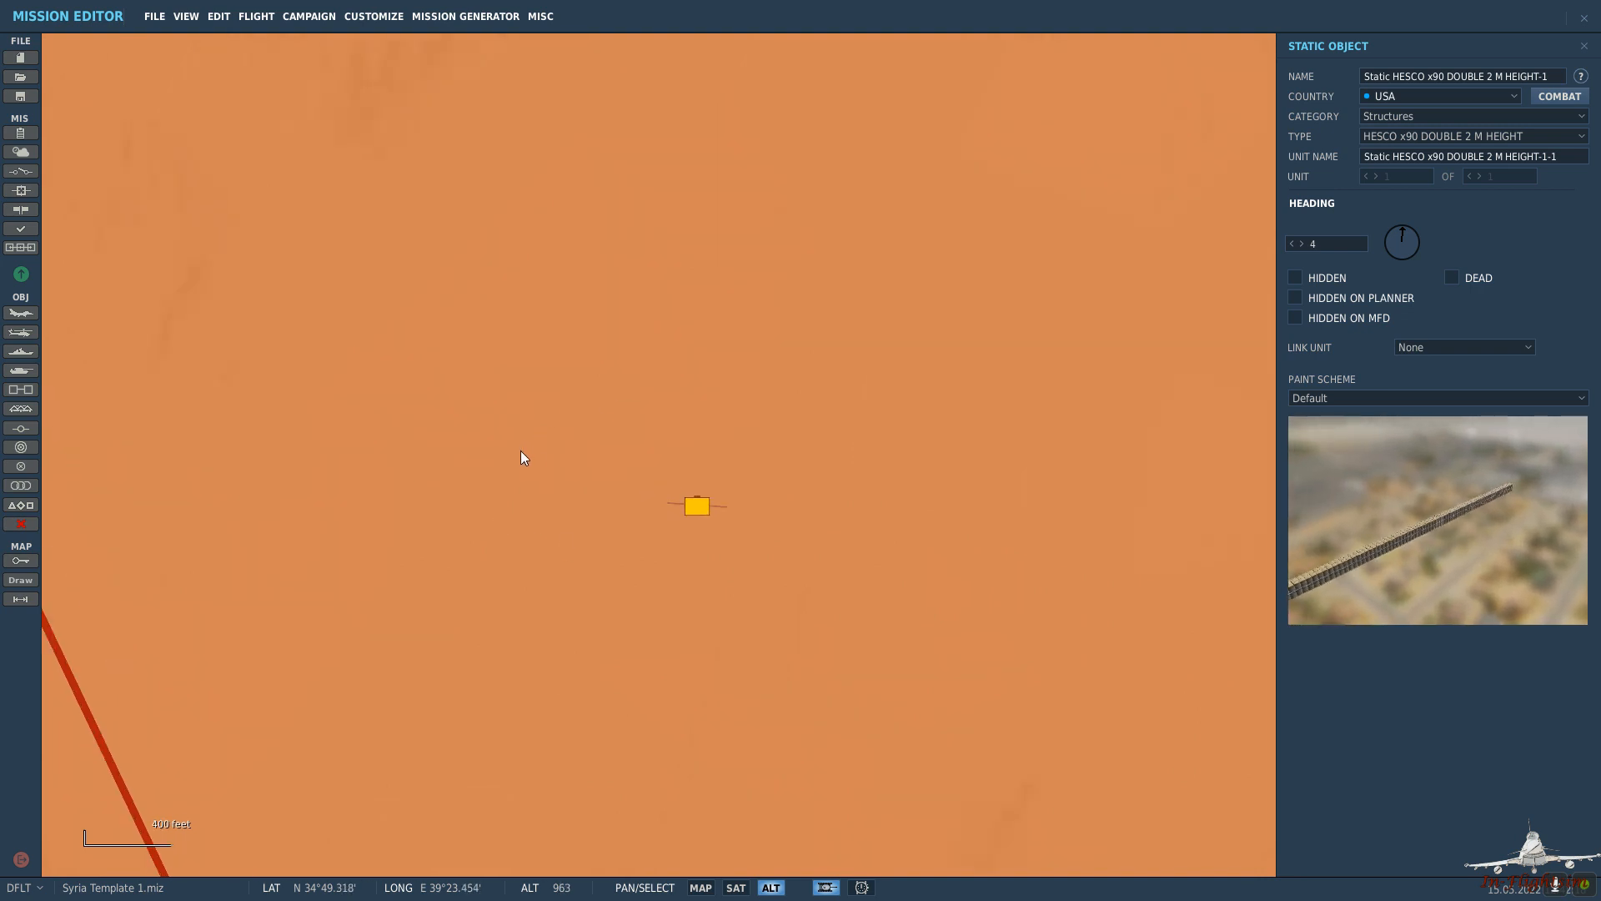
pyautogui.scroll(1, 523, 458)
pyautogui.moveTo(1399, 227); pyautogui.dragTo(1414, 227)
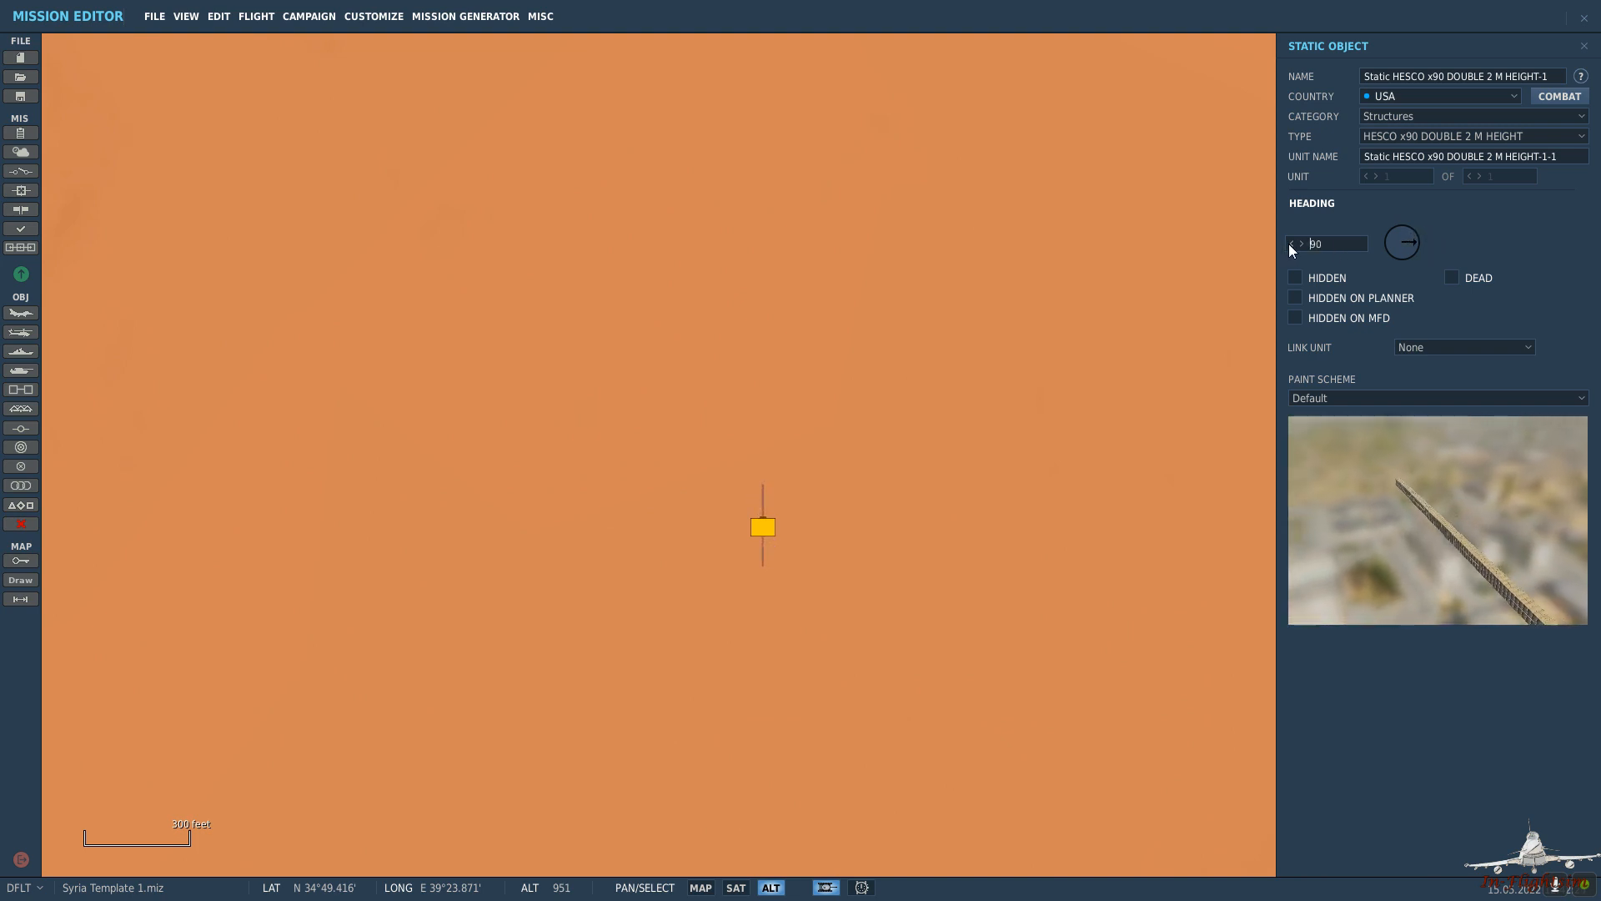
# Duplicate the HESCO wall and align the copy end to end with its northern end to form one continuous north-south wall.
pyautogui.scroll(-1, 782, 507)
pyautogui.scroll(2, 784, 529)
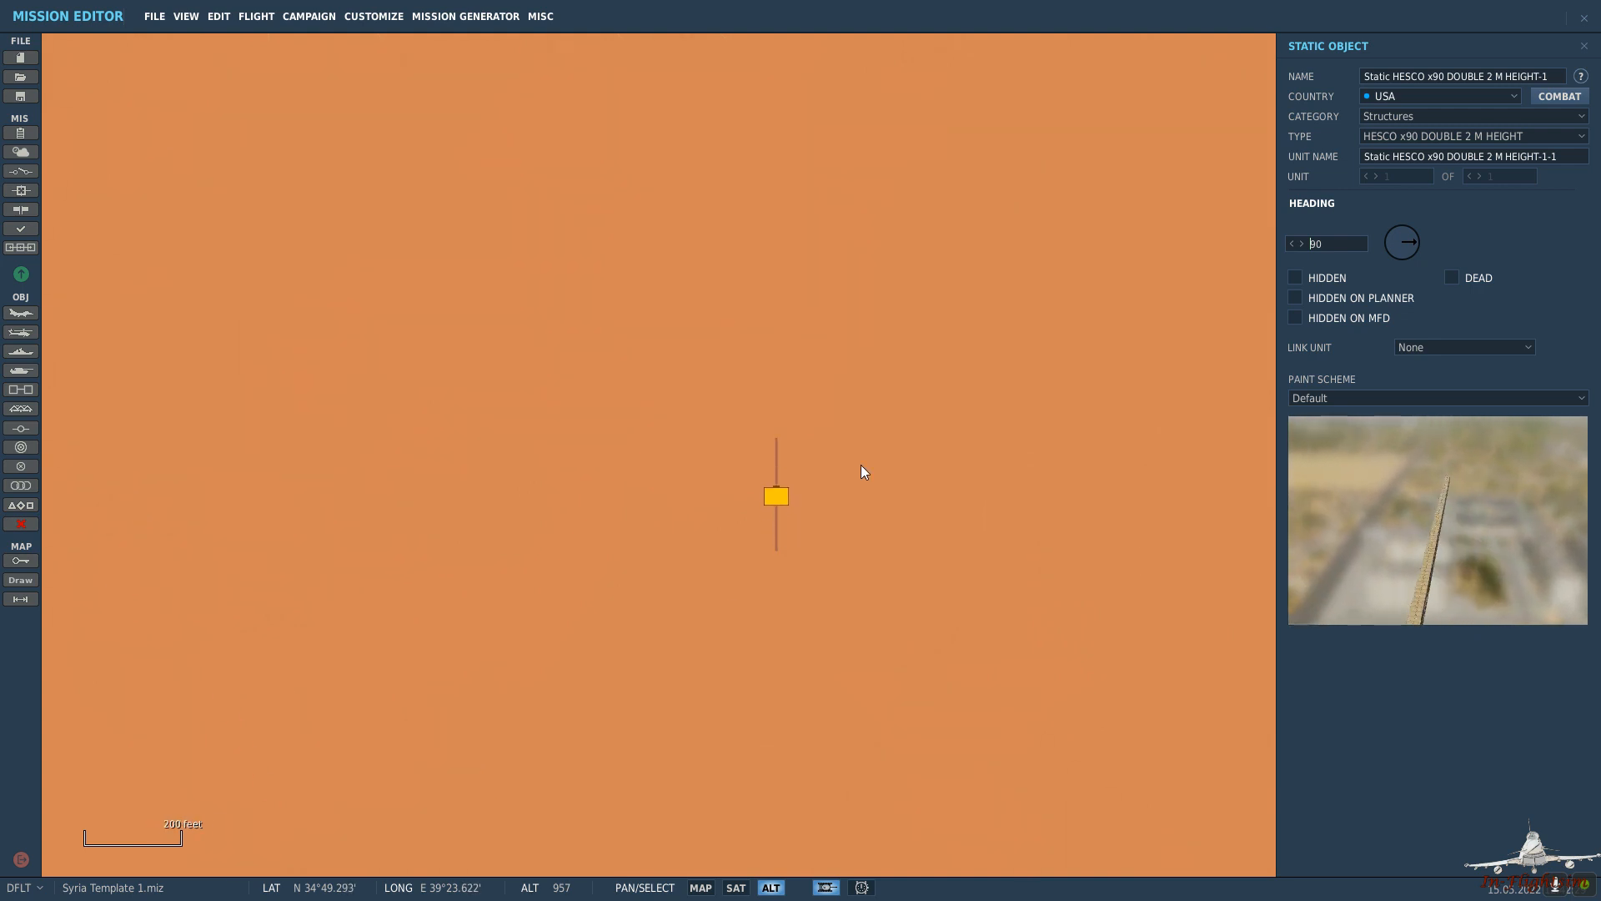
pyautogui.scroll(2, 862, 466)
pyautogui.click(729, 519)
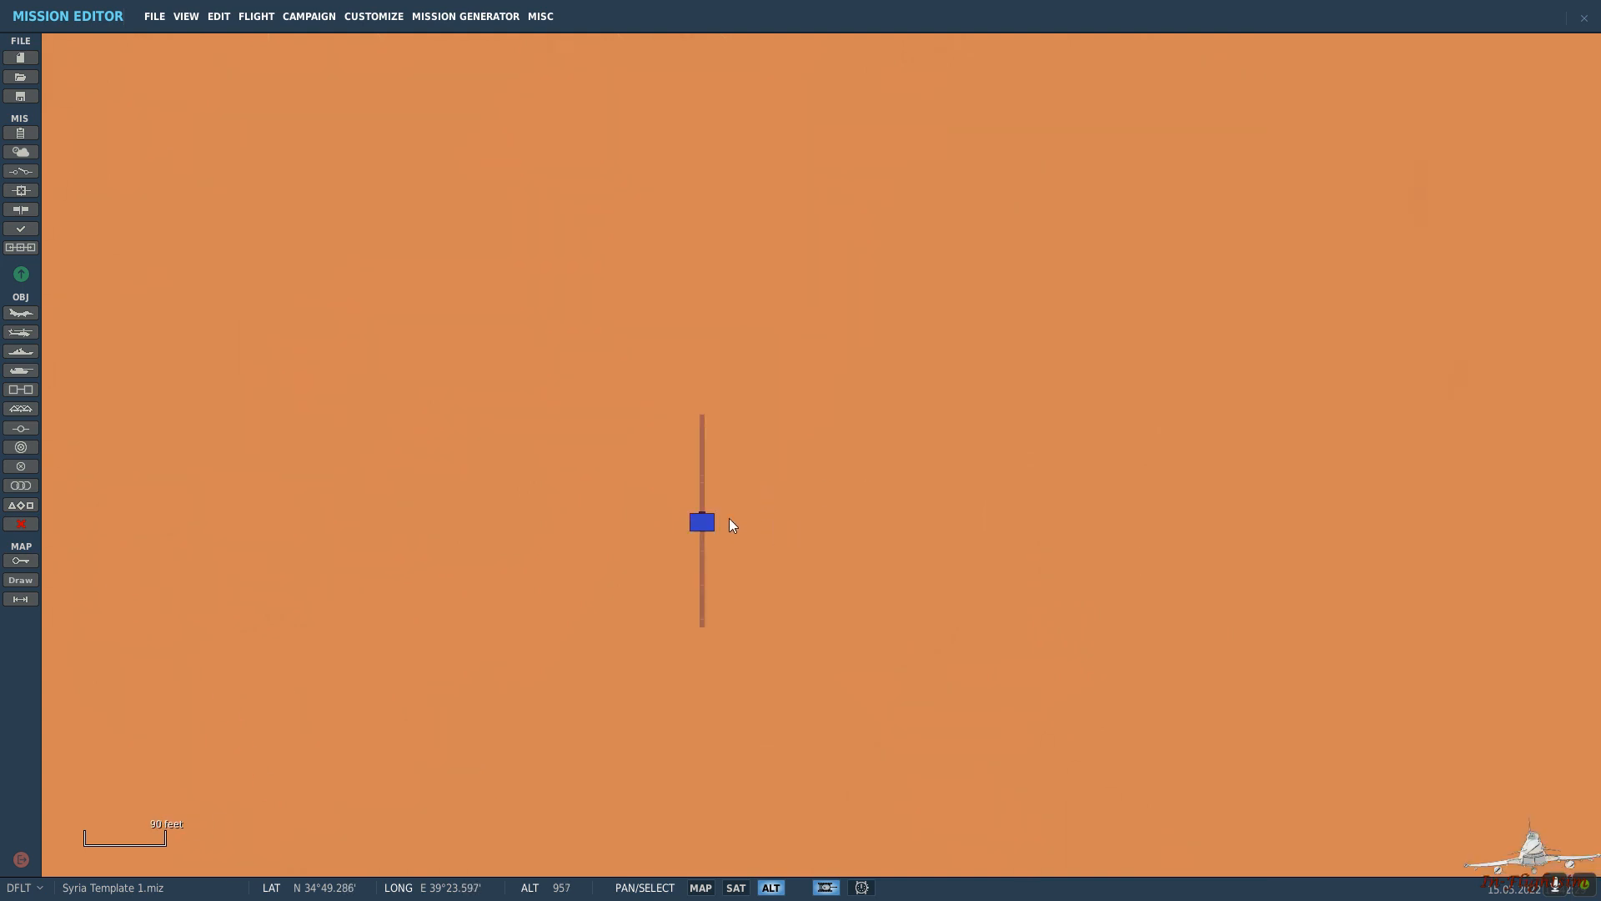
pyautogui.click(699, 526)
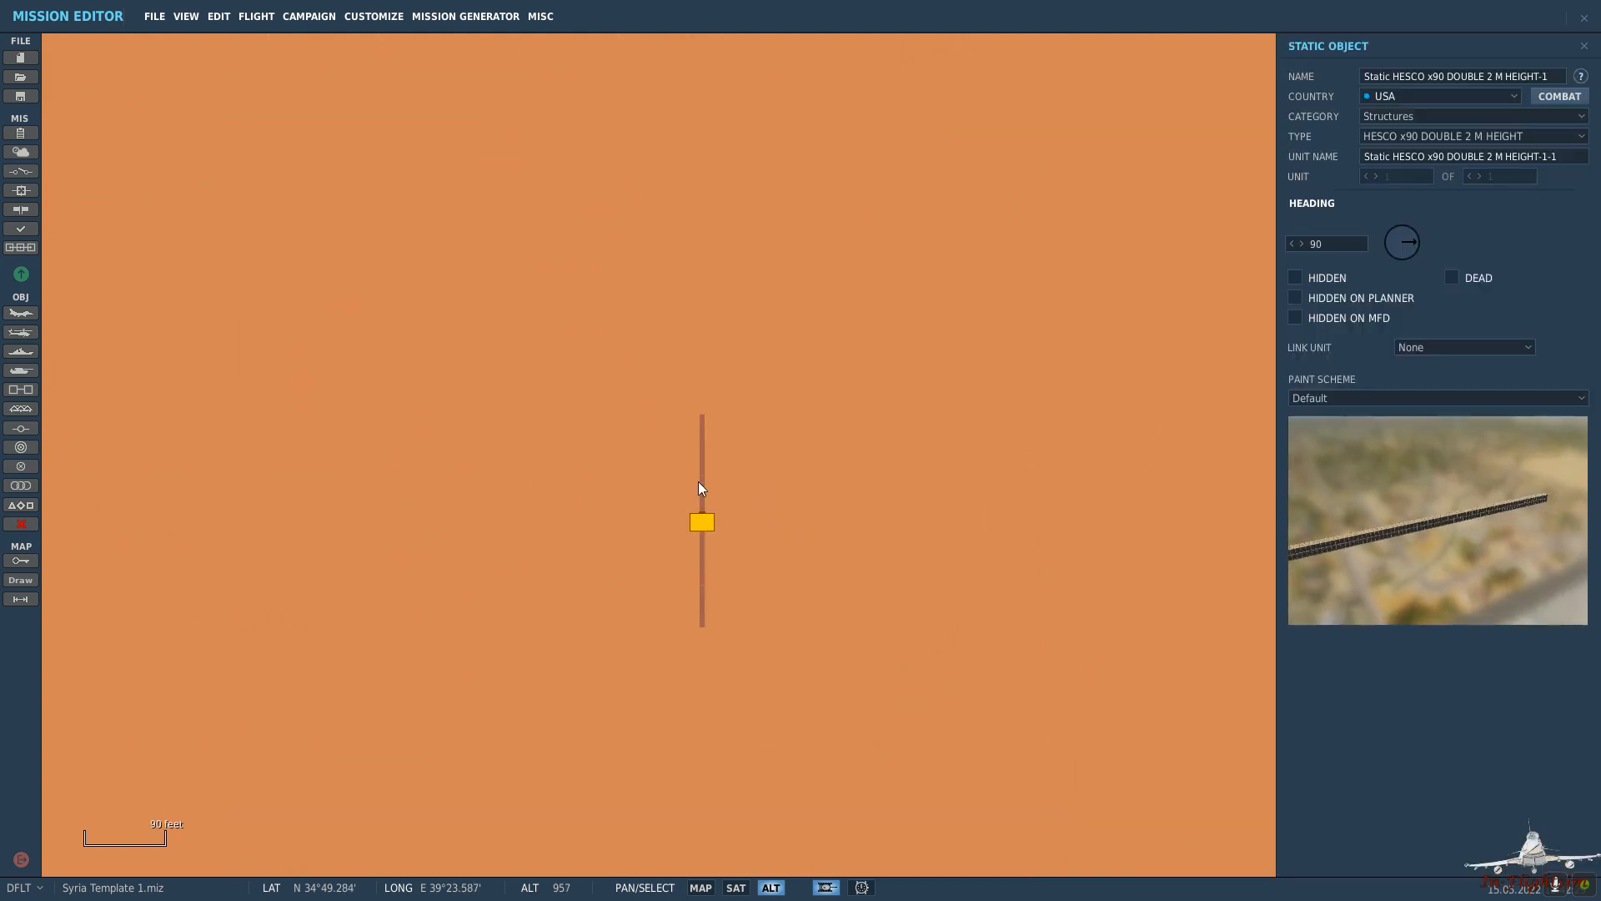
pyautogui.scroll(4, 717, 367)
pyautogui.click(702, 367)
pyautogui.moveTo(702, 367); pyautogui.dragTo(688, 246)
pyautogui.scroll(2, 687, 250)
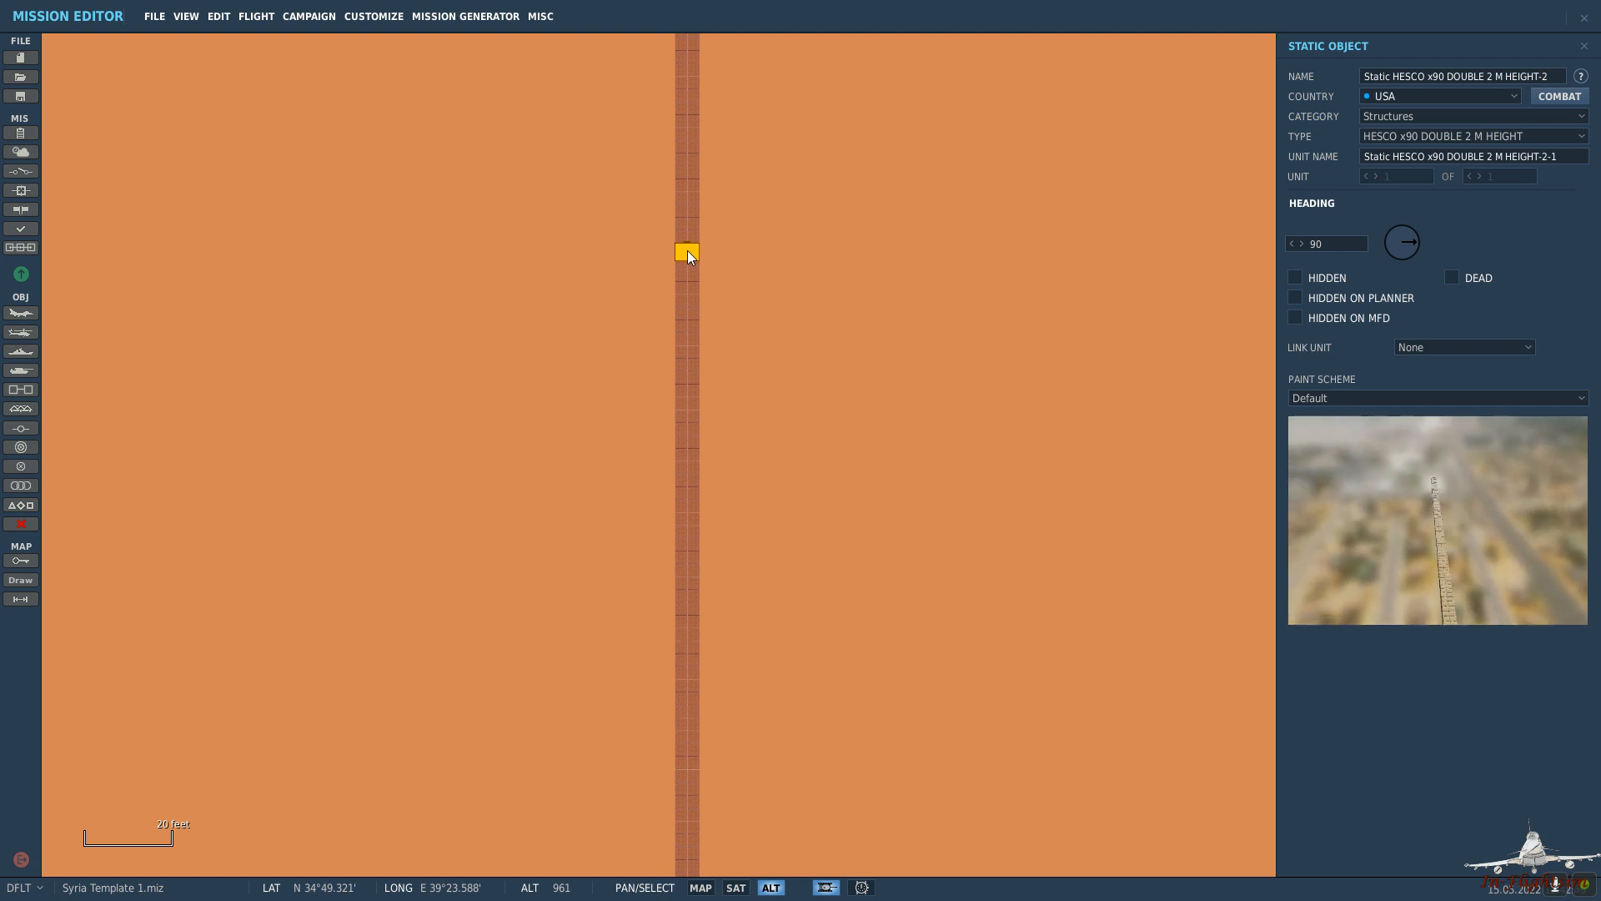
pyautogui.scroll(-6, 775, 255)
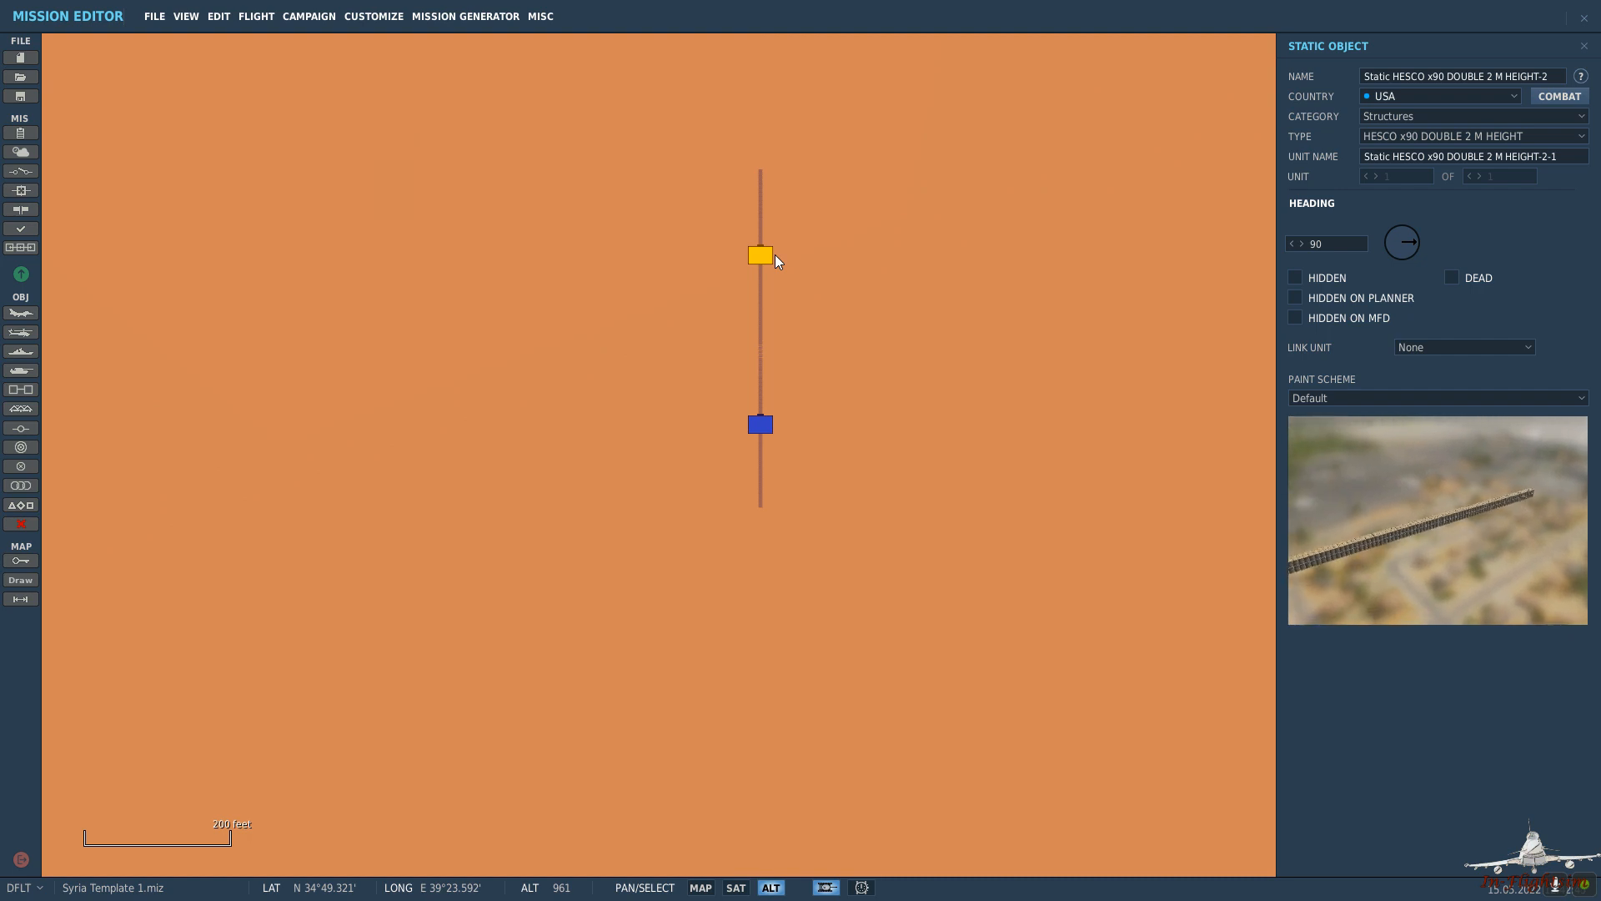
# Paste another copy of the HESCO wall east of the joined walls and change its category to Planes.
pyautogui.click(978, 302)
pyautogui.scroll(1, 978, 302)
pyautogui.moveTo(800, 314); pyautogui.dragTo(782, 375)
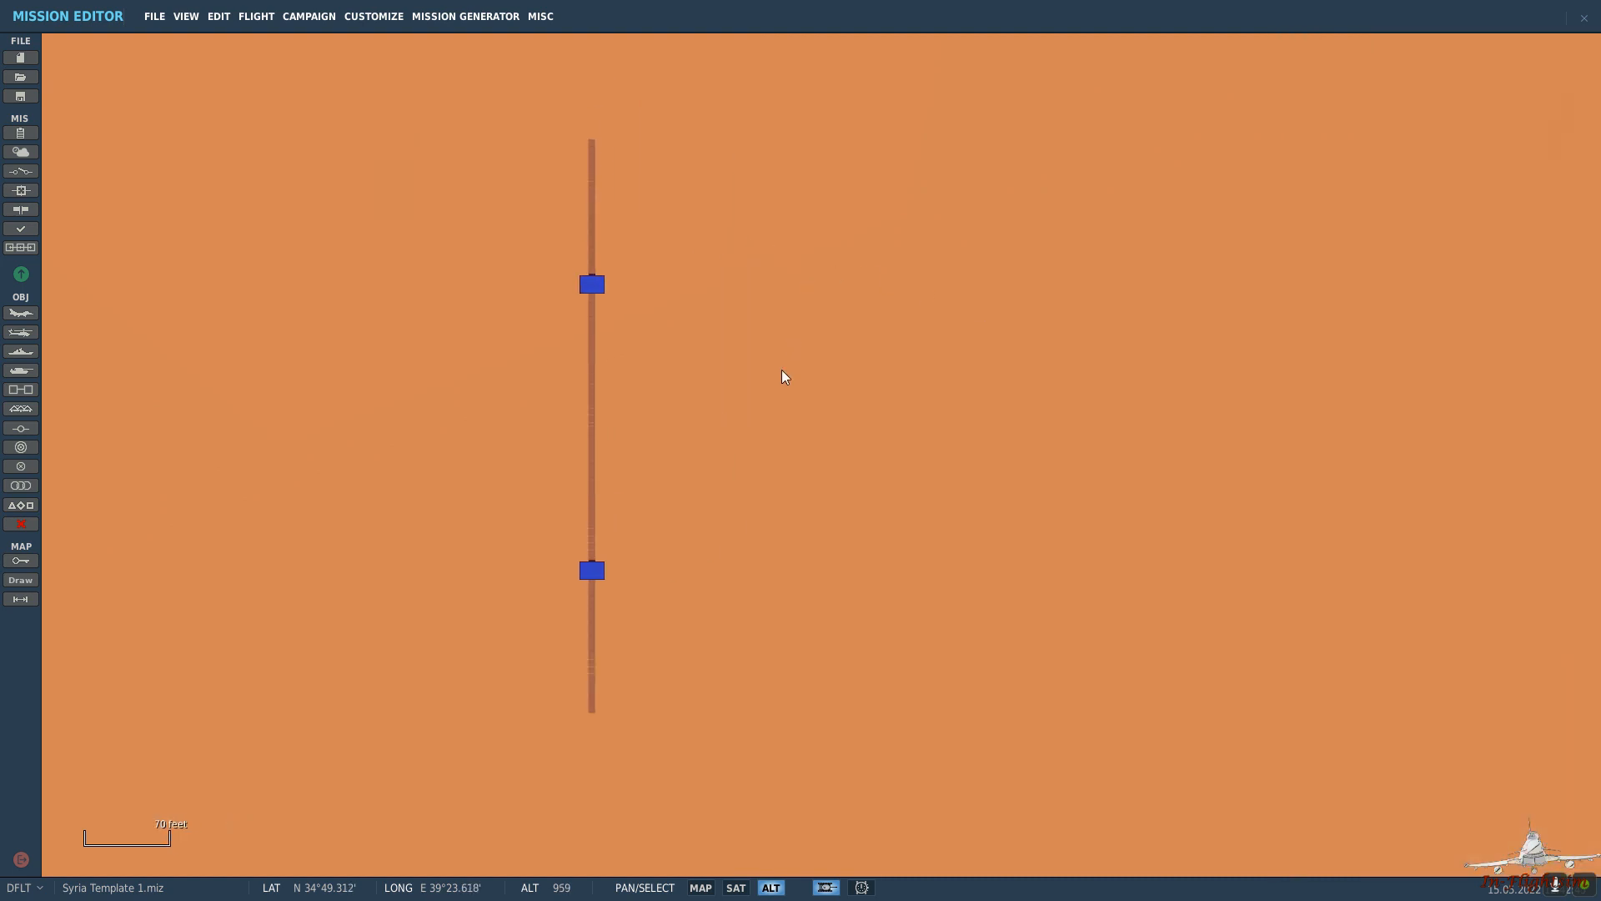
pyautogui.hotkey('ctrl', 'v')
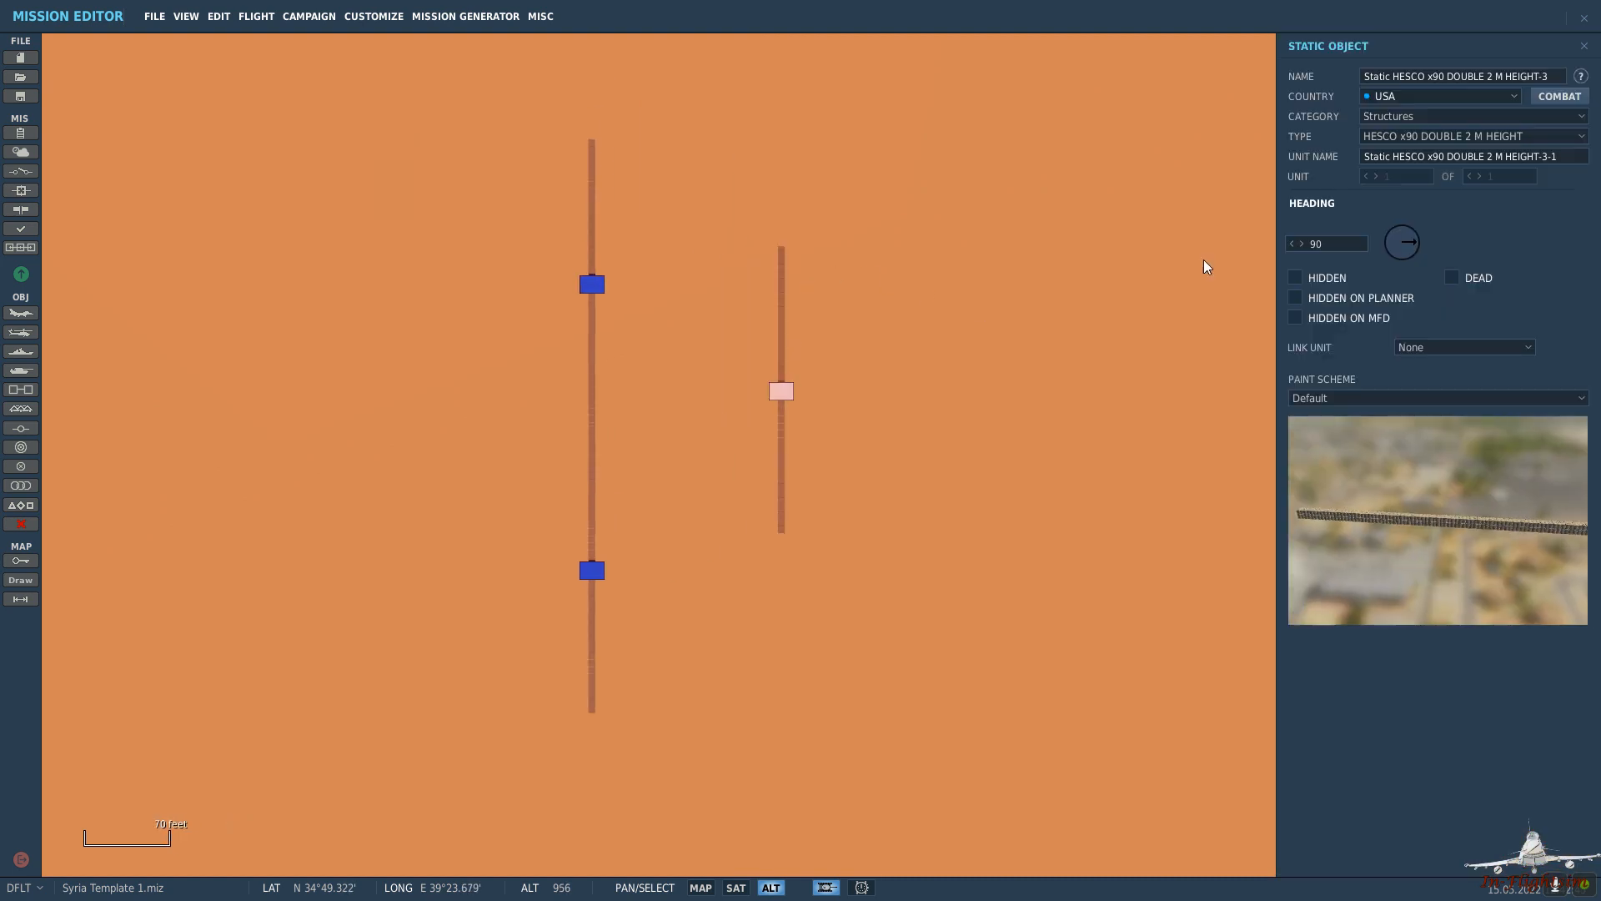
pyautogui.click(1409, 117)
pyautogui.click(1419, 218)
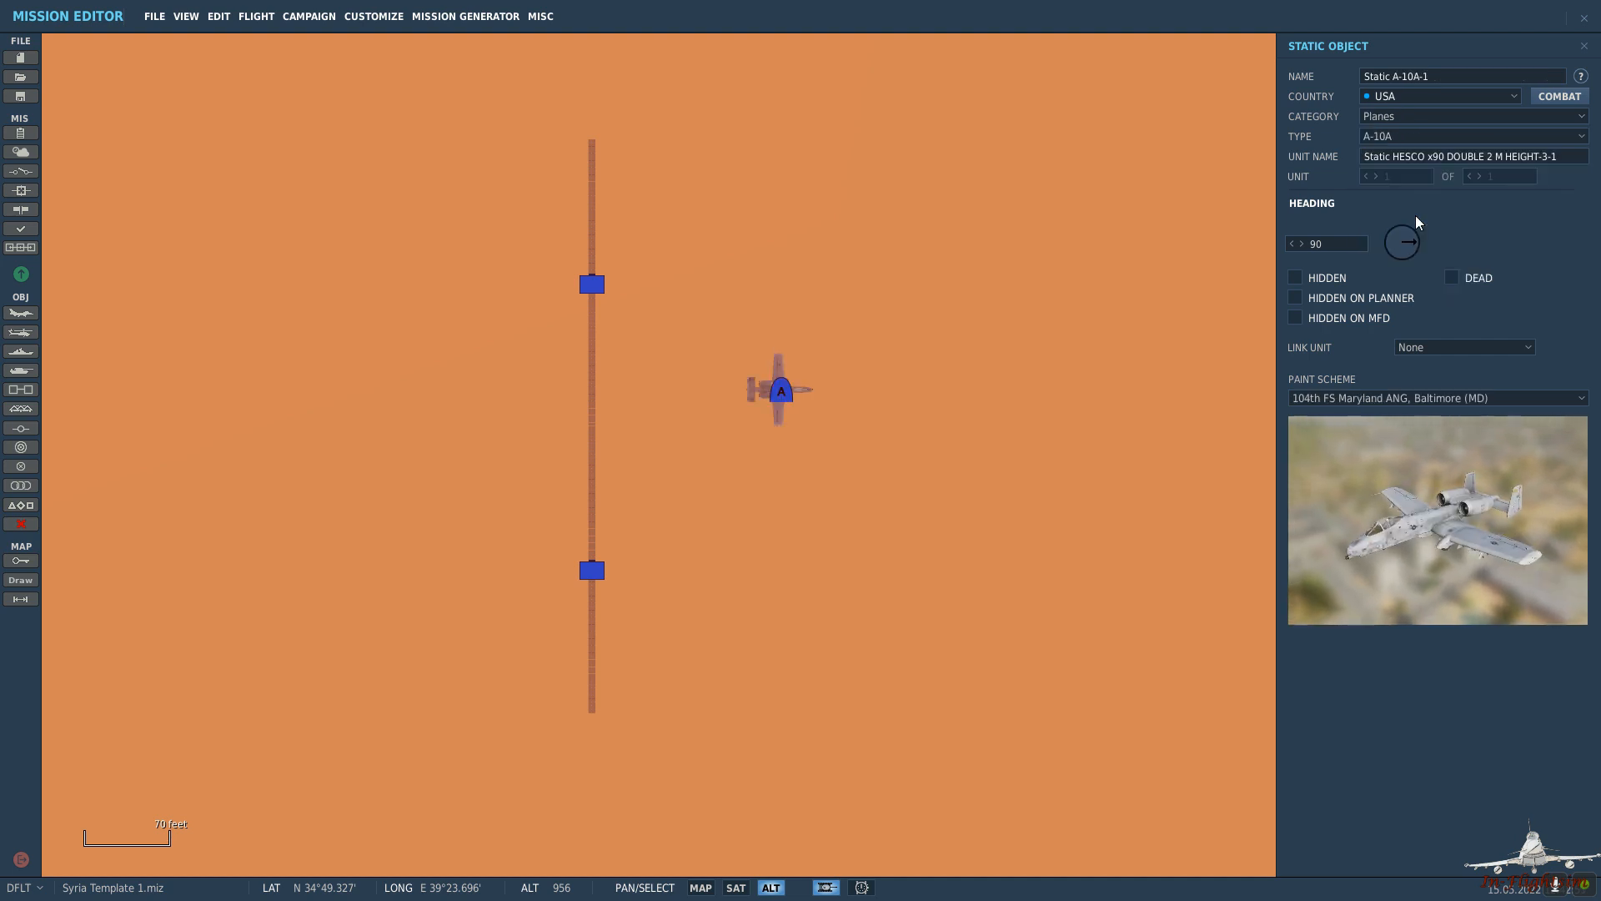
# Change the pasted static to the Helicopters category with type CH-47D, and place it just east of the north-south wall.
pyautogui.click(1459, 136)
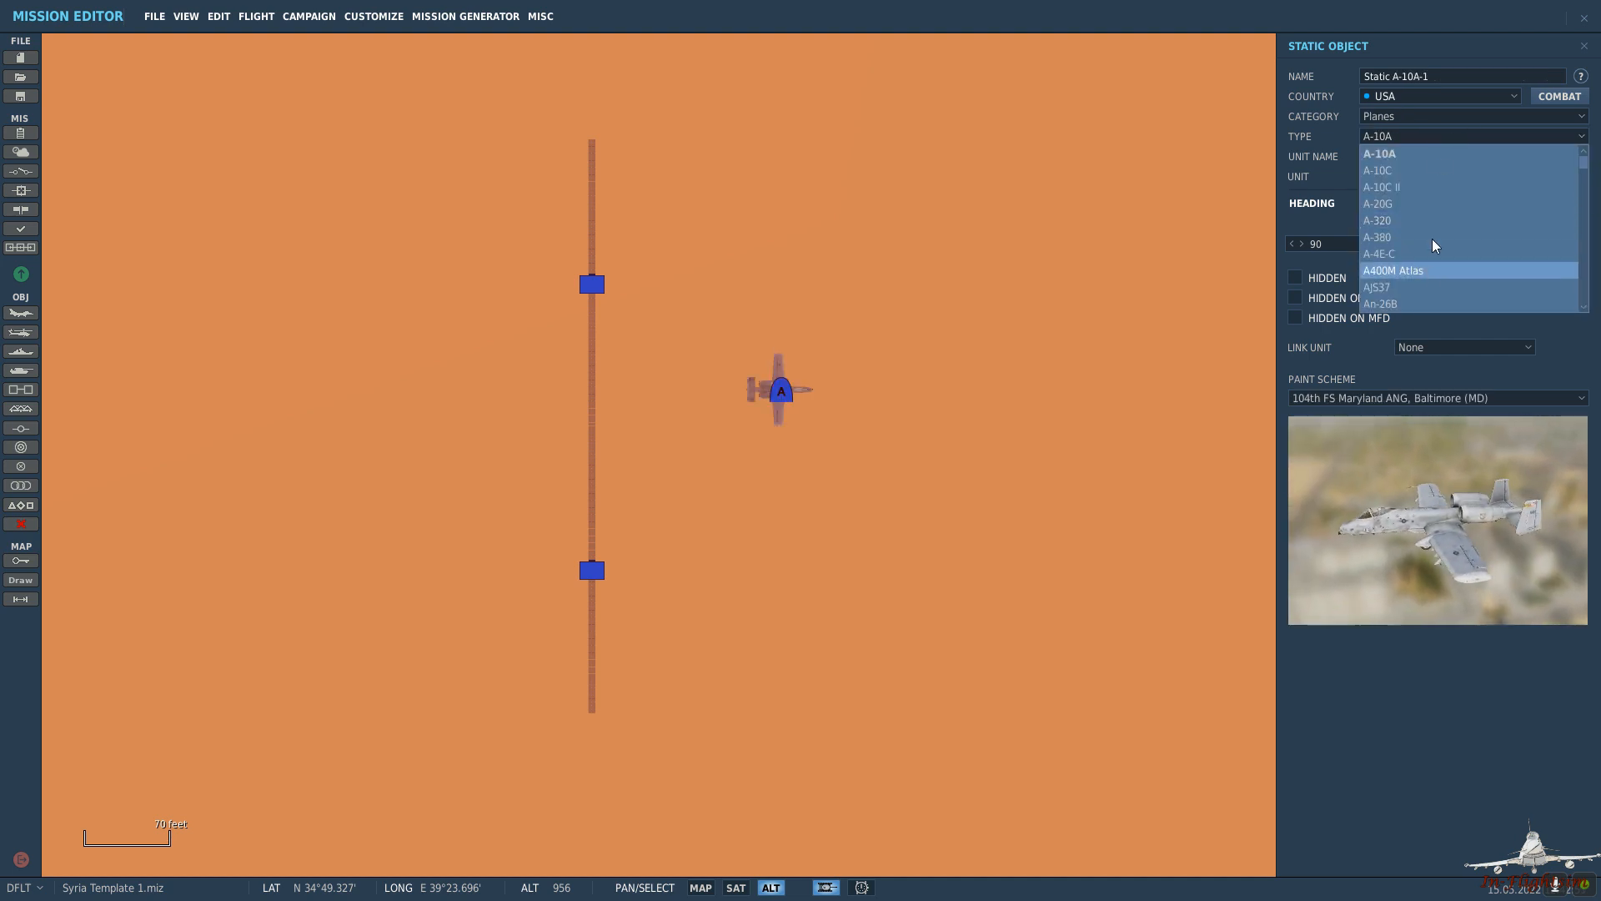
pyautogui.click(1417, 116)
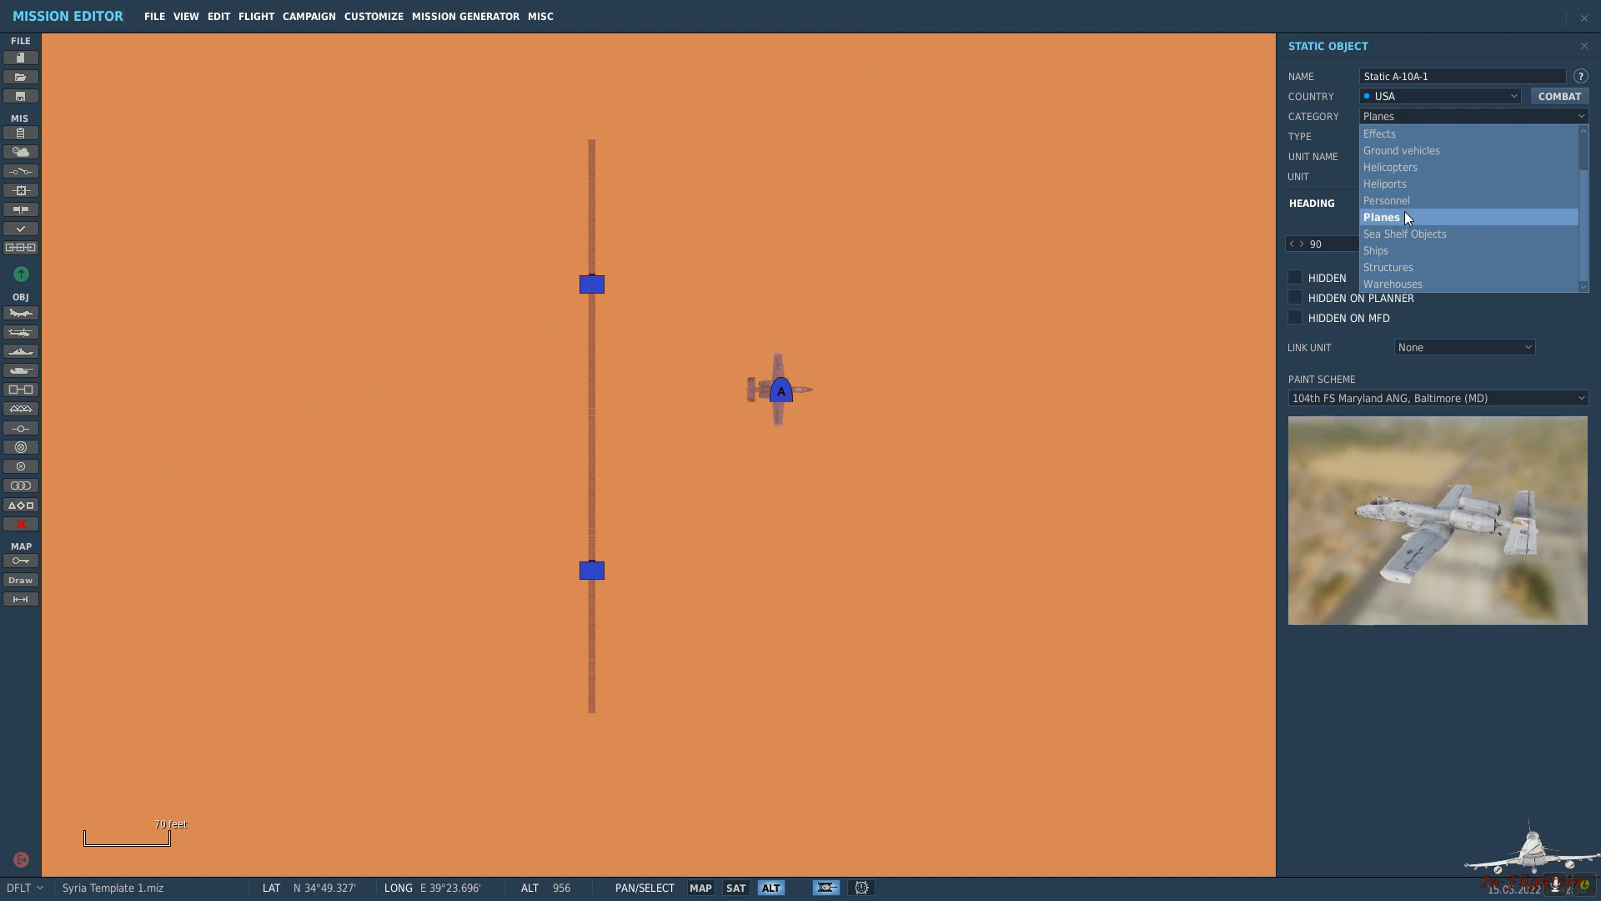
pyautogui.click(1395, 167)
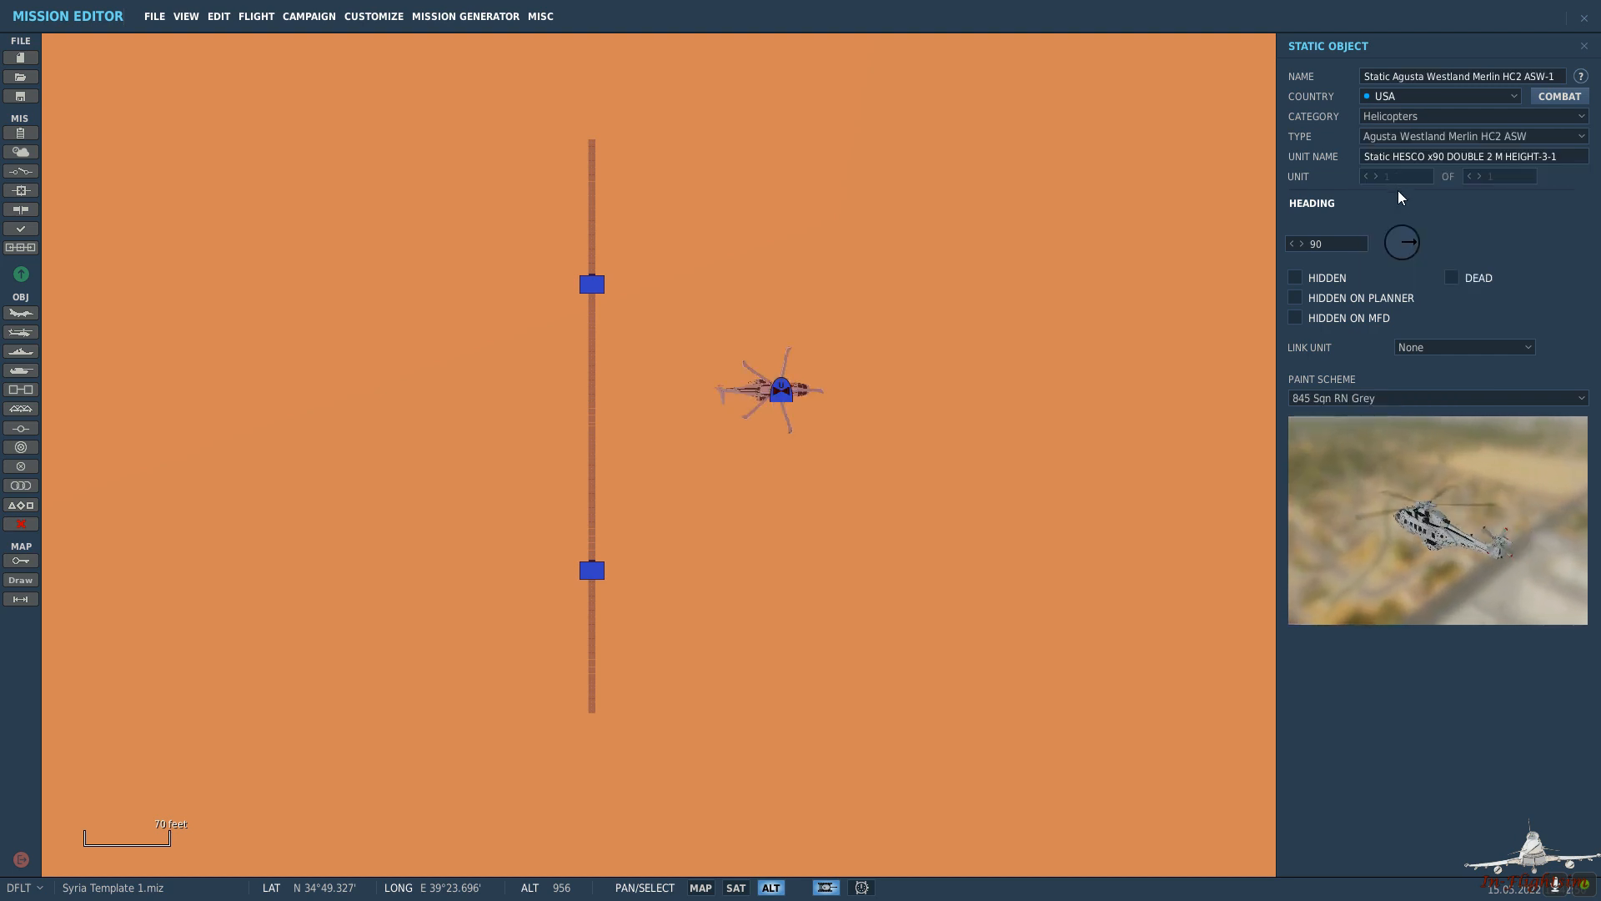
pyautogui.click(1402, 138)
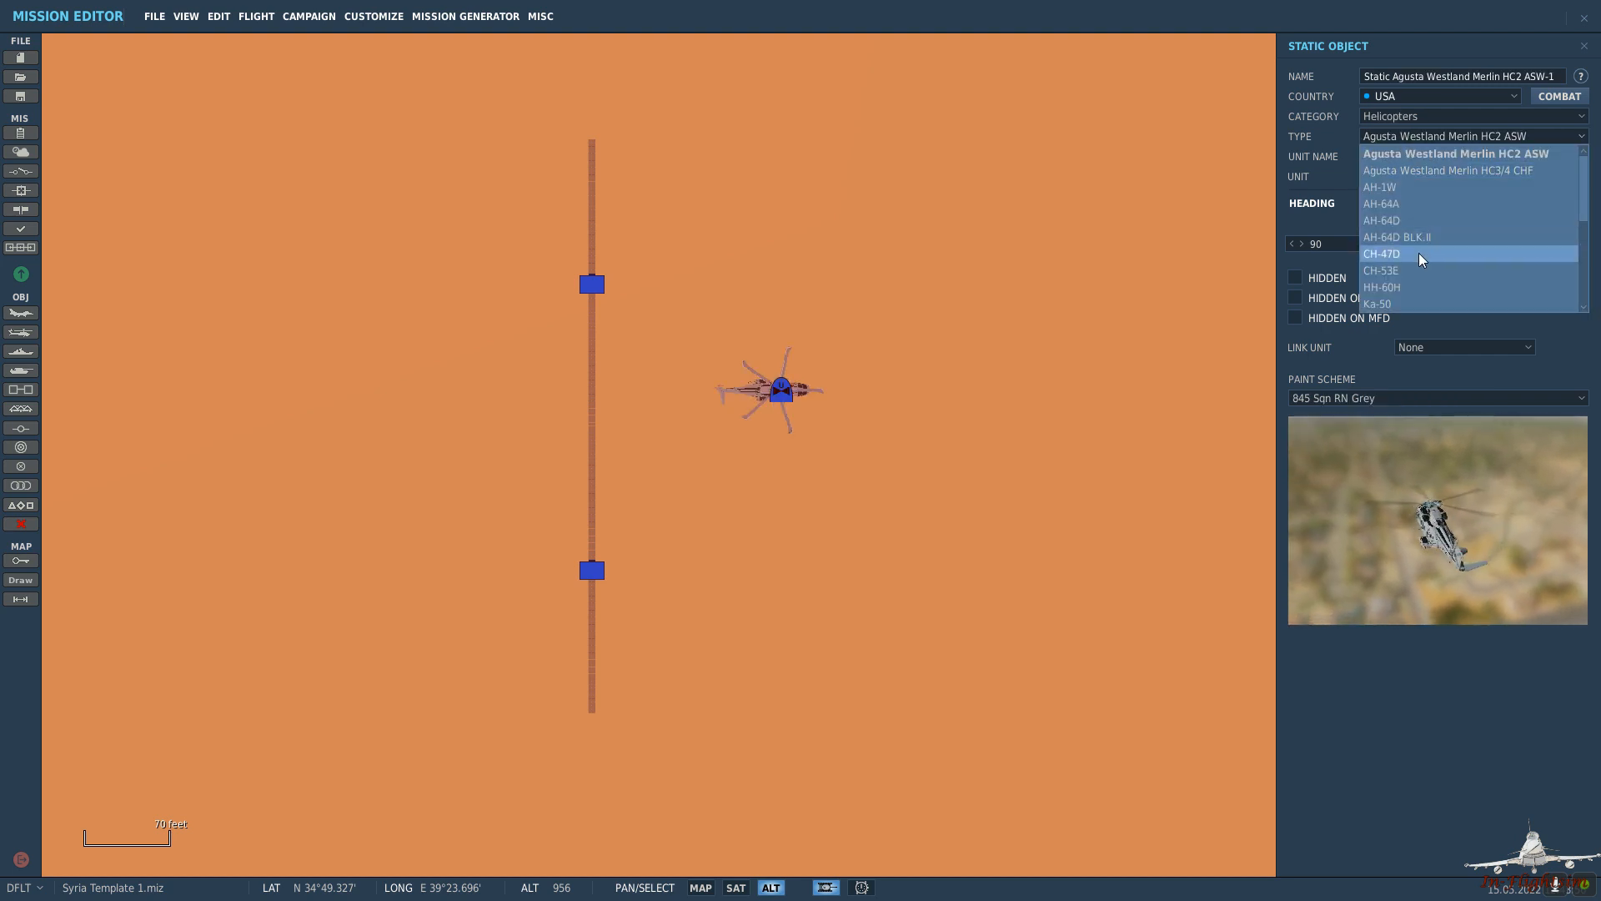
pyautogui.scroll(-3, 1429, 250)
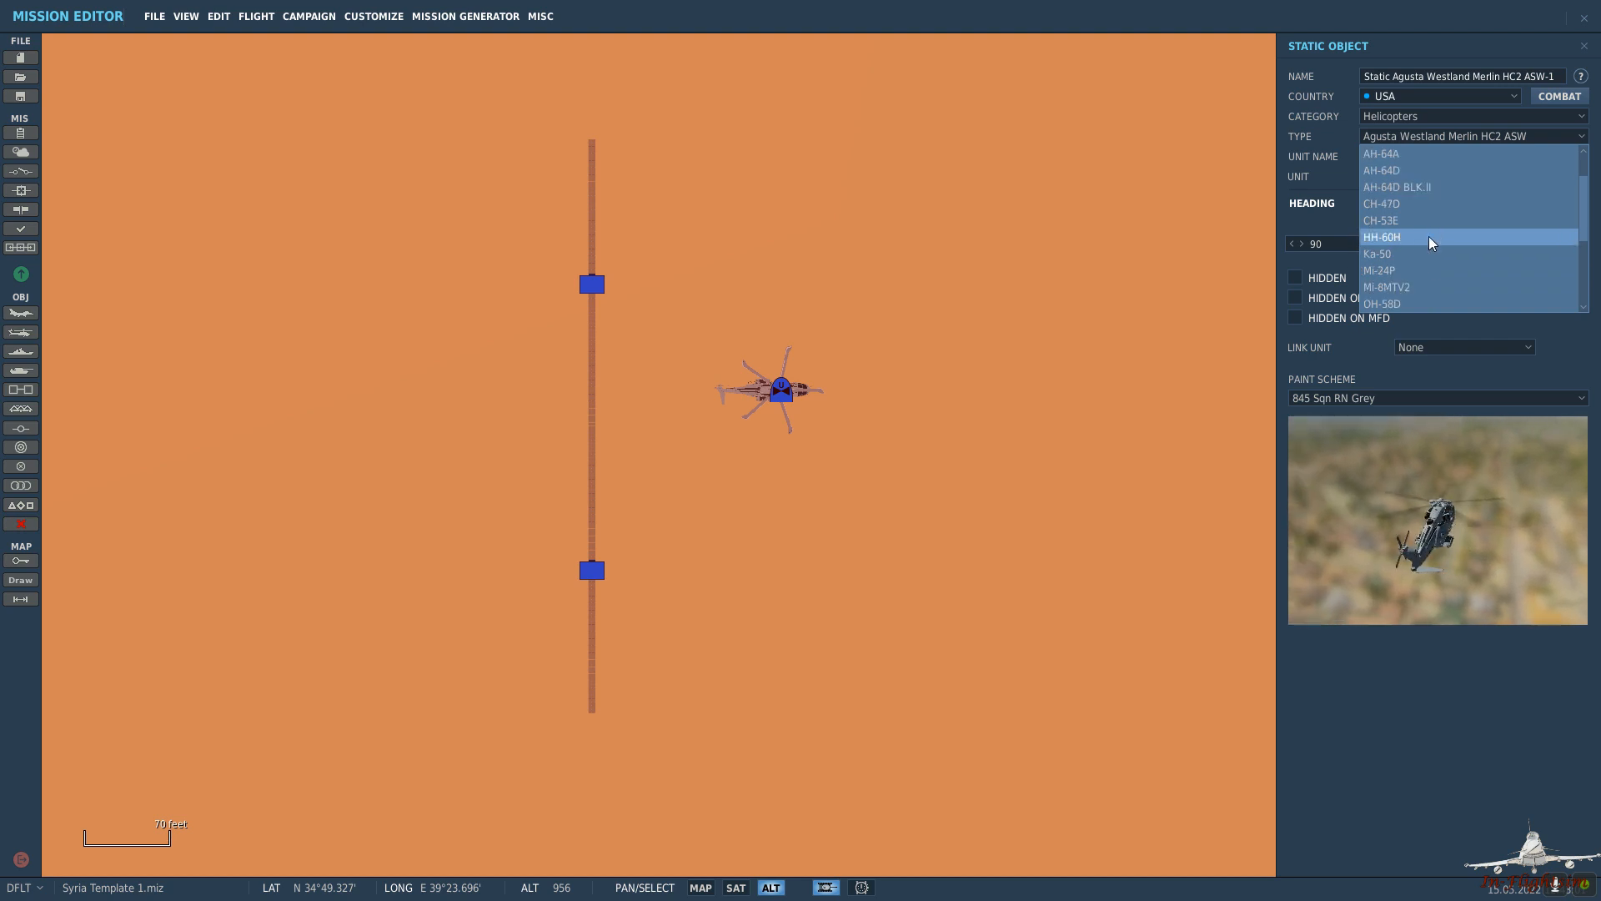
pyautogui.scroll(3, 1431, 227)
pyautogui.click(1418, 213)
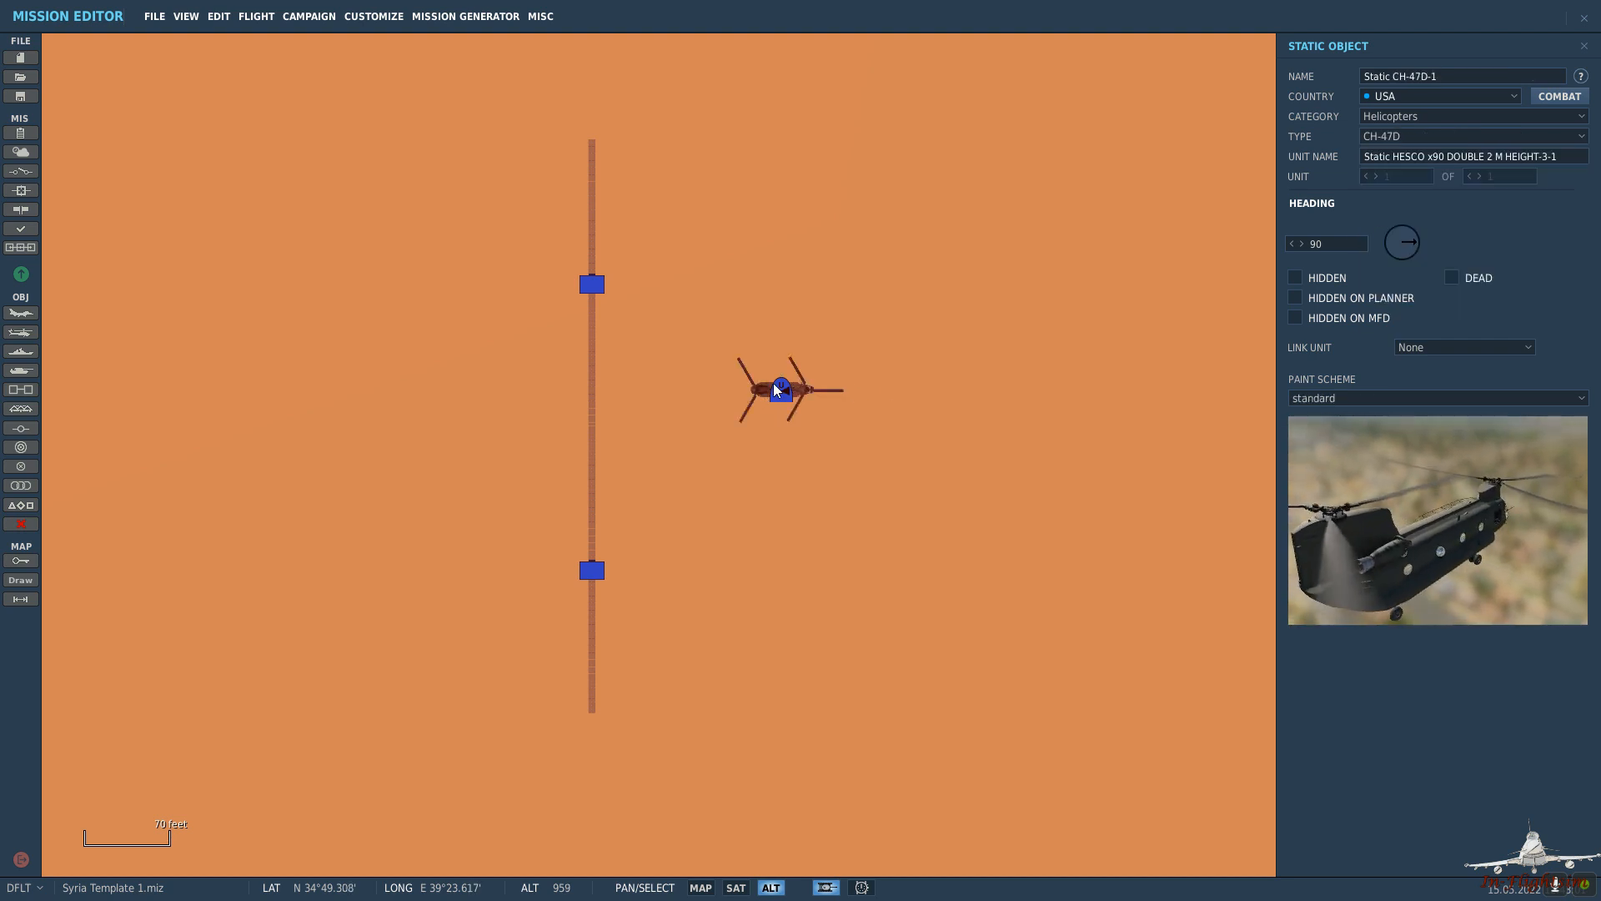
pyautogui.moveTo(785, 396); pyautogui.dragTo(768, 330)
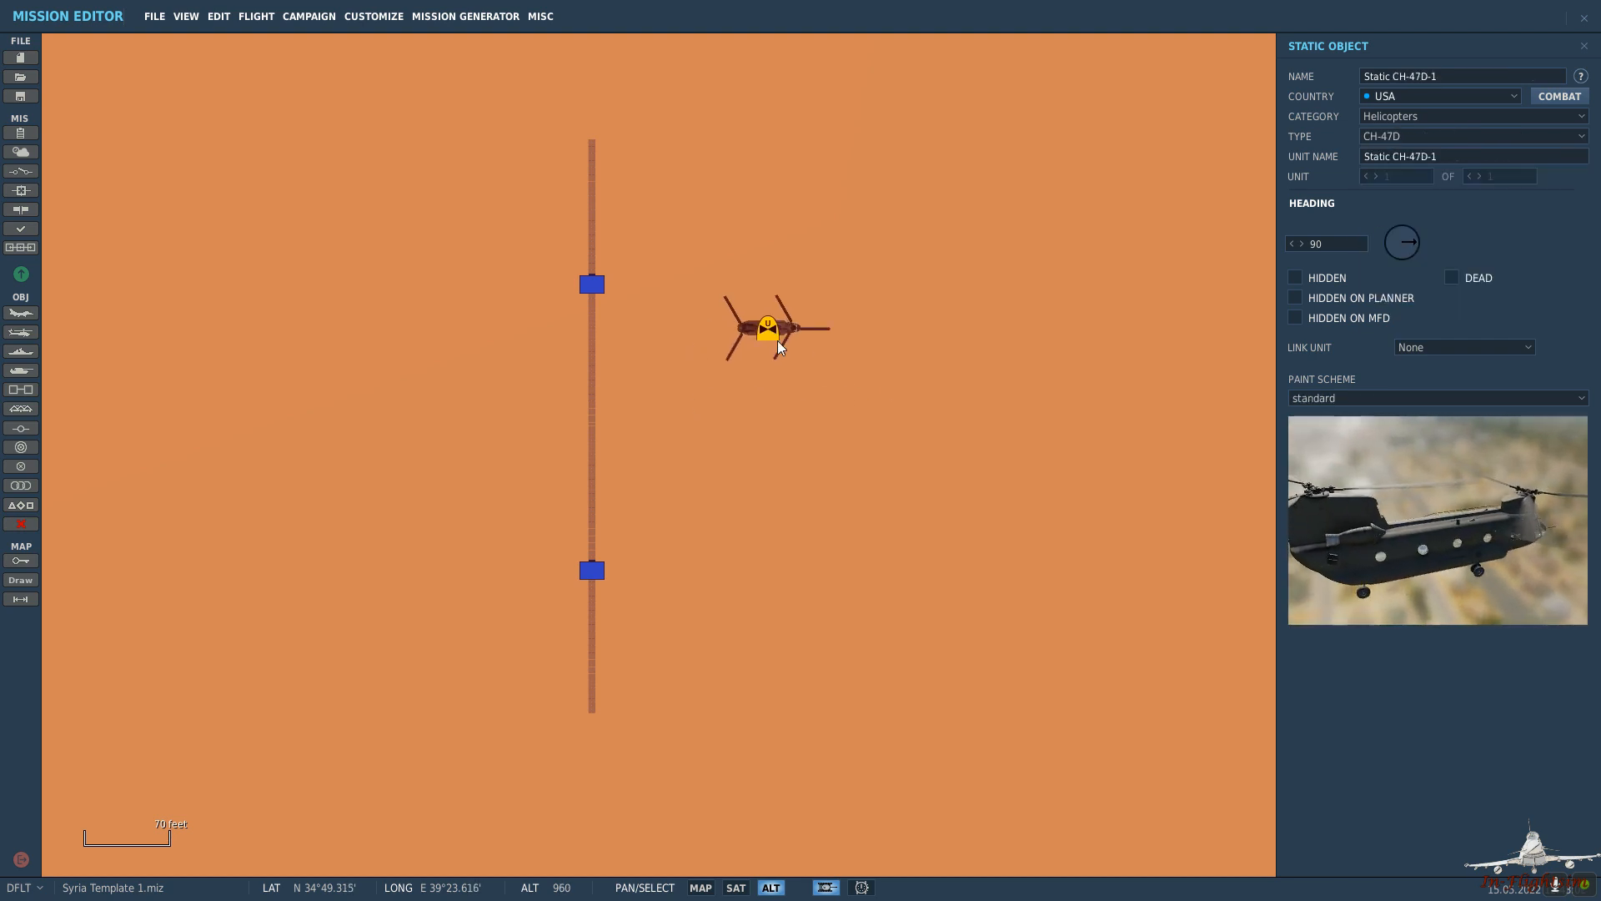
pyautogui.click(829, 422)
# Paste another HESCO wall copy and align it with the northern end of the north-south wall to extend the line.
pyautogui.moveTo(890, 266); pyautogui.dragTo(838, 336)
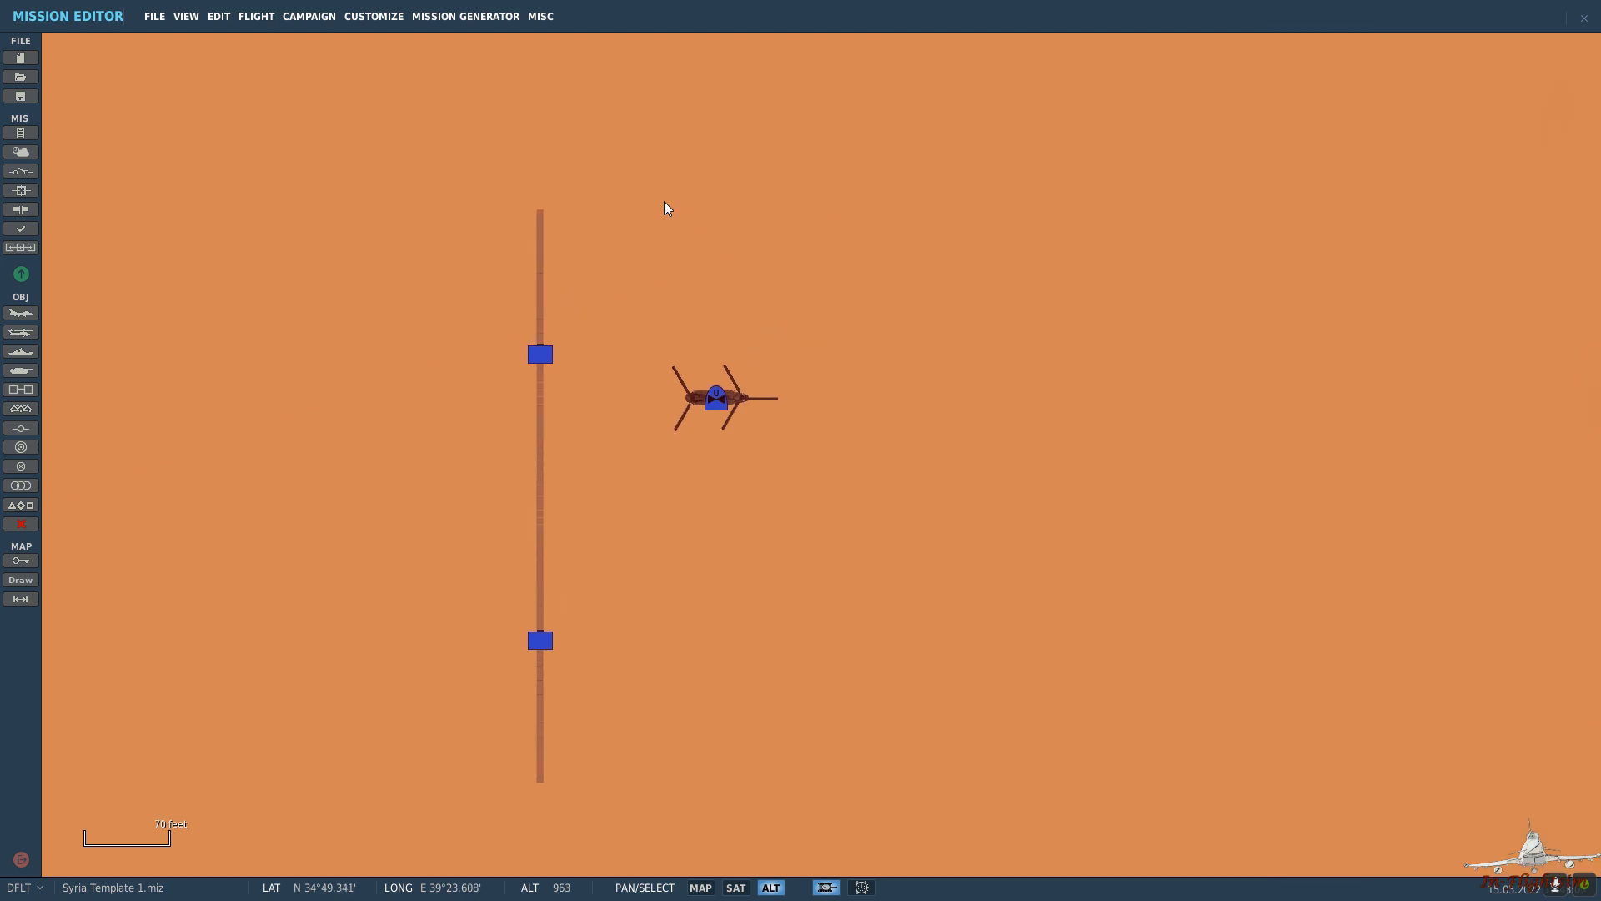
pyautogui.hotkey('ctrl', 'v')
pyautogui.moveTo(723, 215); pyautogui.dragTo(691, 371)
pyautogui.scroll(2, 535, 287)
pyautogui.scroll(2, 534, 294)
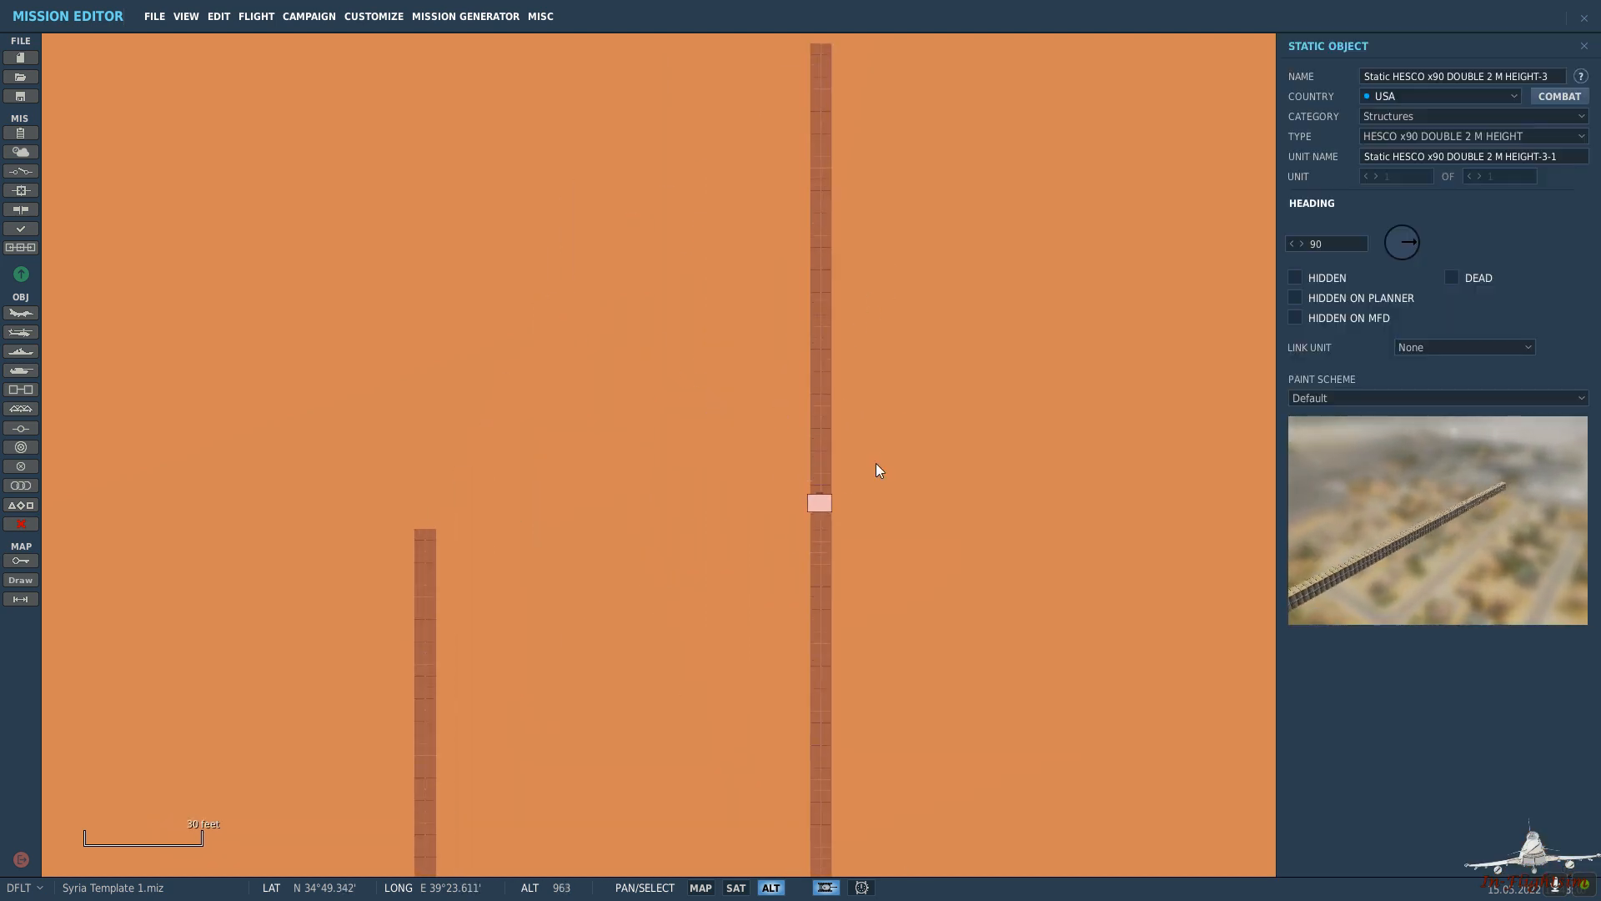
pyautogui.click(814, 504)
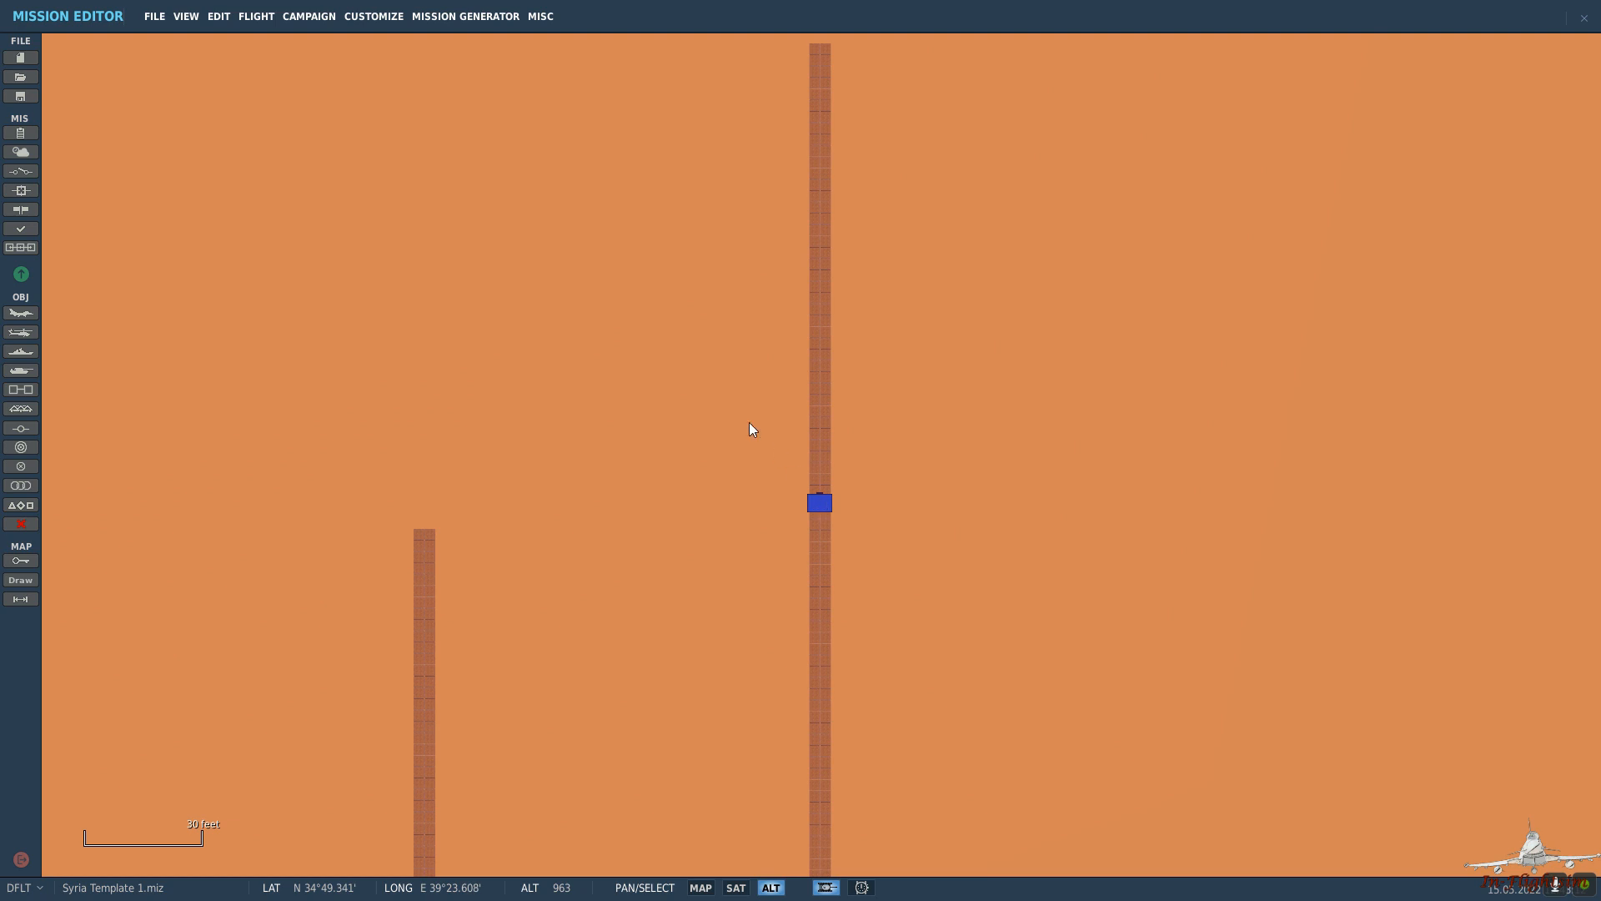
pyautogui.moveTo(819, 503)
pyautogui.mouseDown()
pyautogui.moveTo(427, 98)
pyautogui.moveTo(427, 53)
pyautogui.moveTo(427, 72)
pyautogui.mouseUp()
# Paste another HESCO wall copy near the northern end of the line and set its heading to 0.
pyautogui.moveTo(579, 122); pyautogui.dragTo(592, 438)
pyautogui.moveTo(632, 82); pyautogui.dragTo(615, 434)
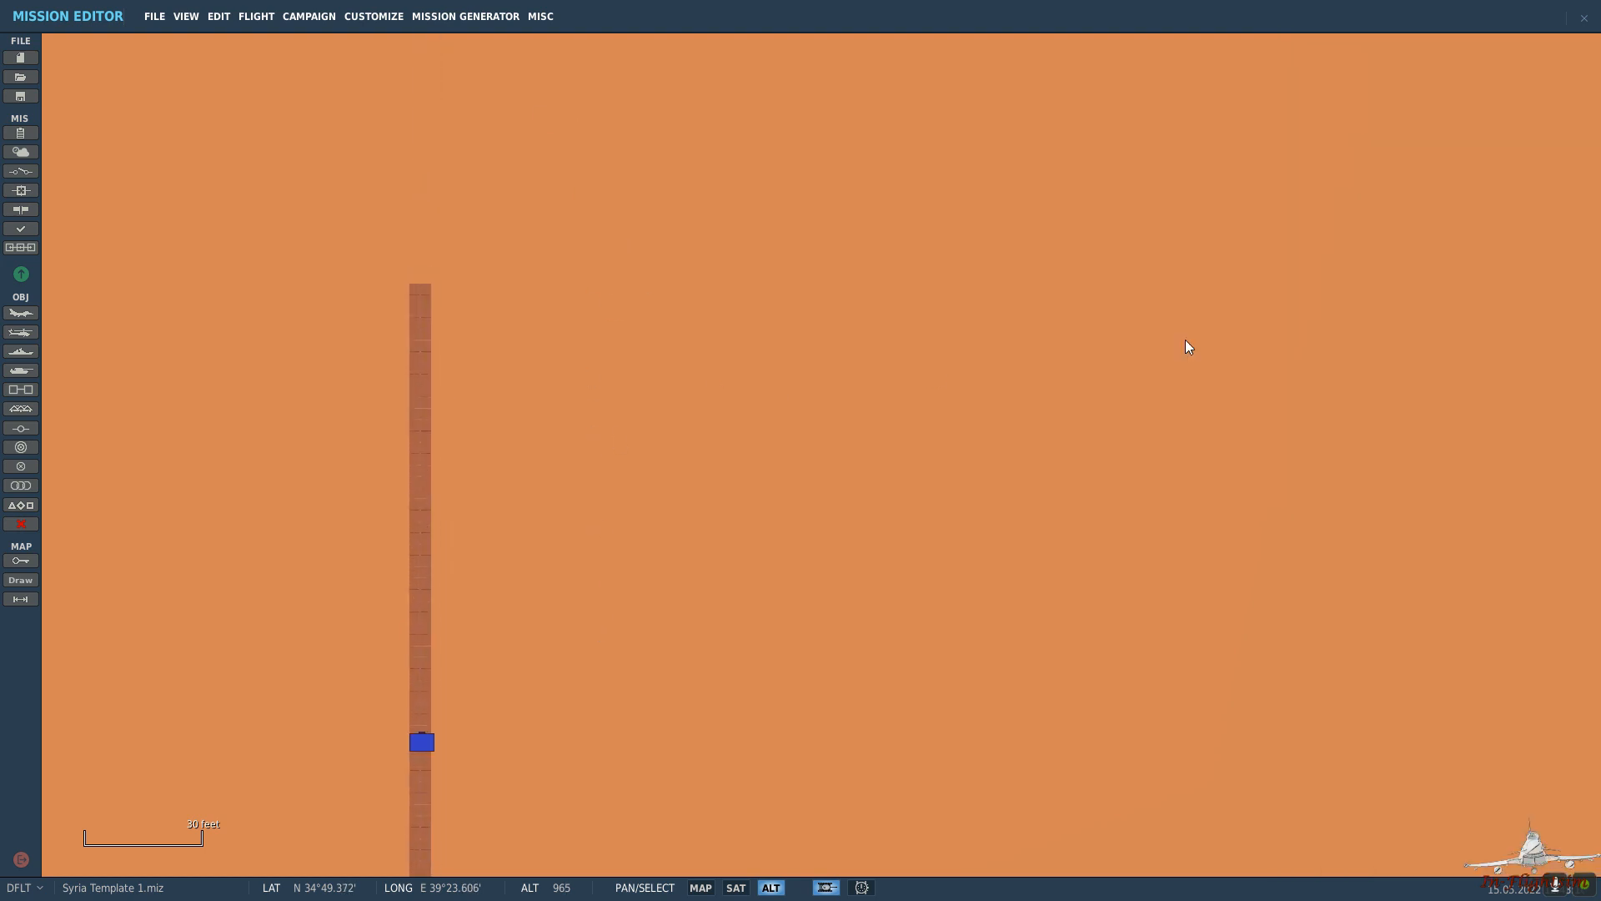
pyautogui.hotkey('ctrl', 'v')
pyautogui.click(1400, 226)
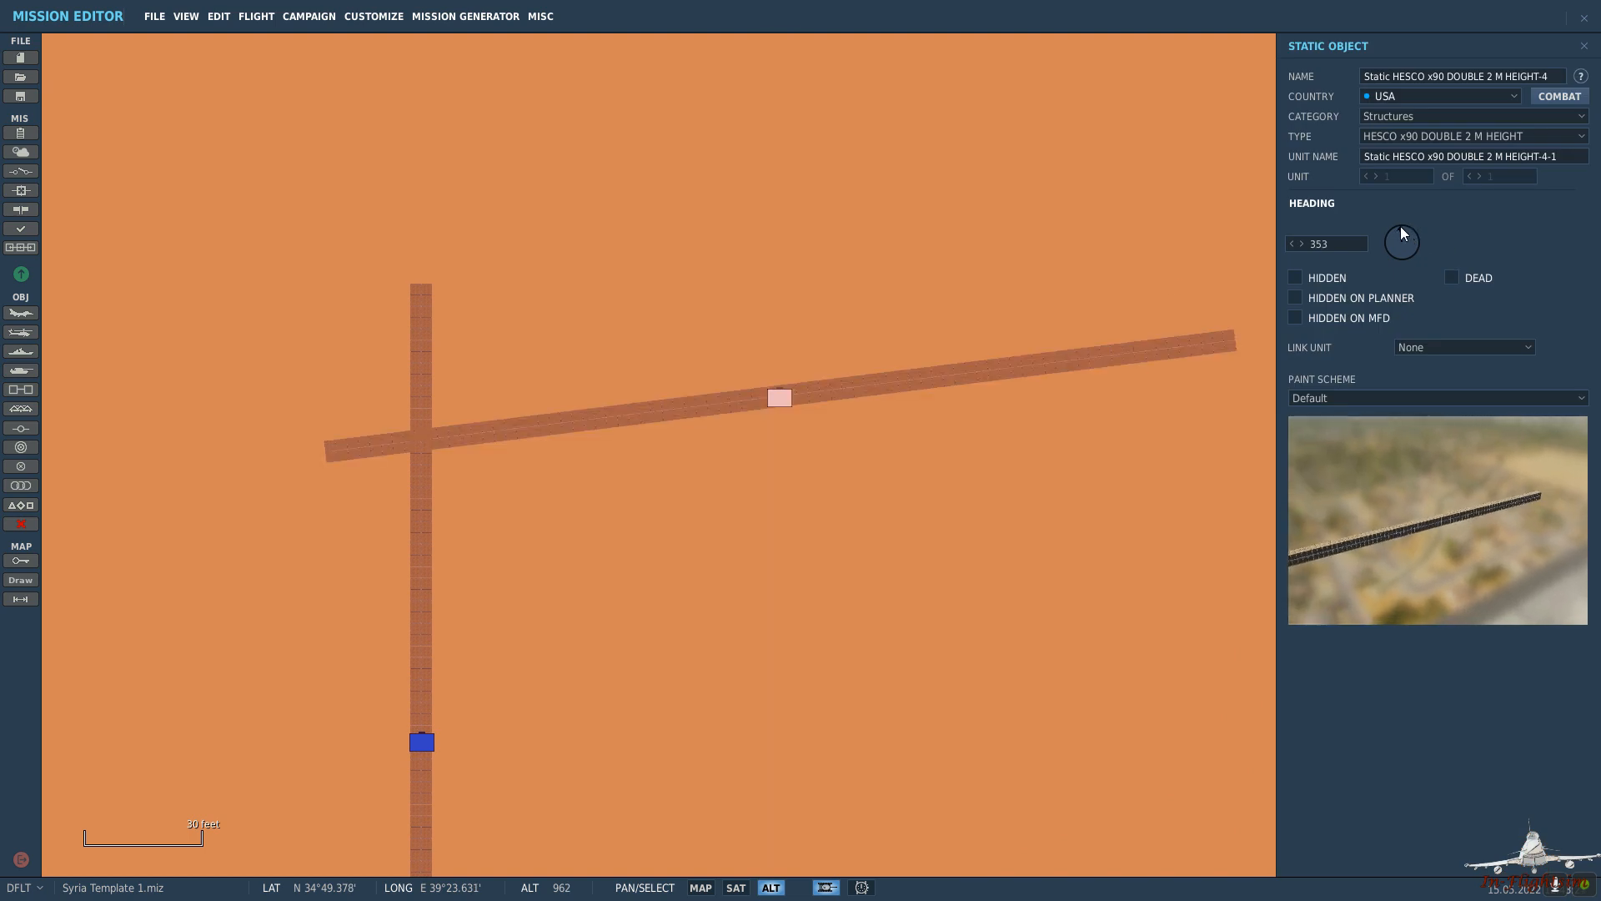
pyautogui.click(1302, 243)
pyautogui.click(1303, 244)
pyautogui.click(1303, 244)
pyautogui.click(1303, 243)
pyautogui.click(1303, 244)
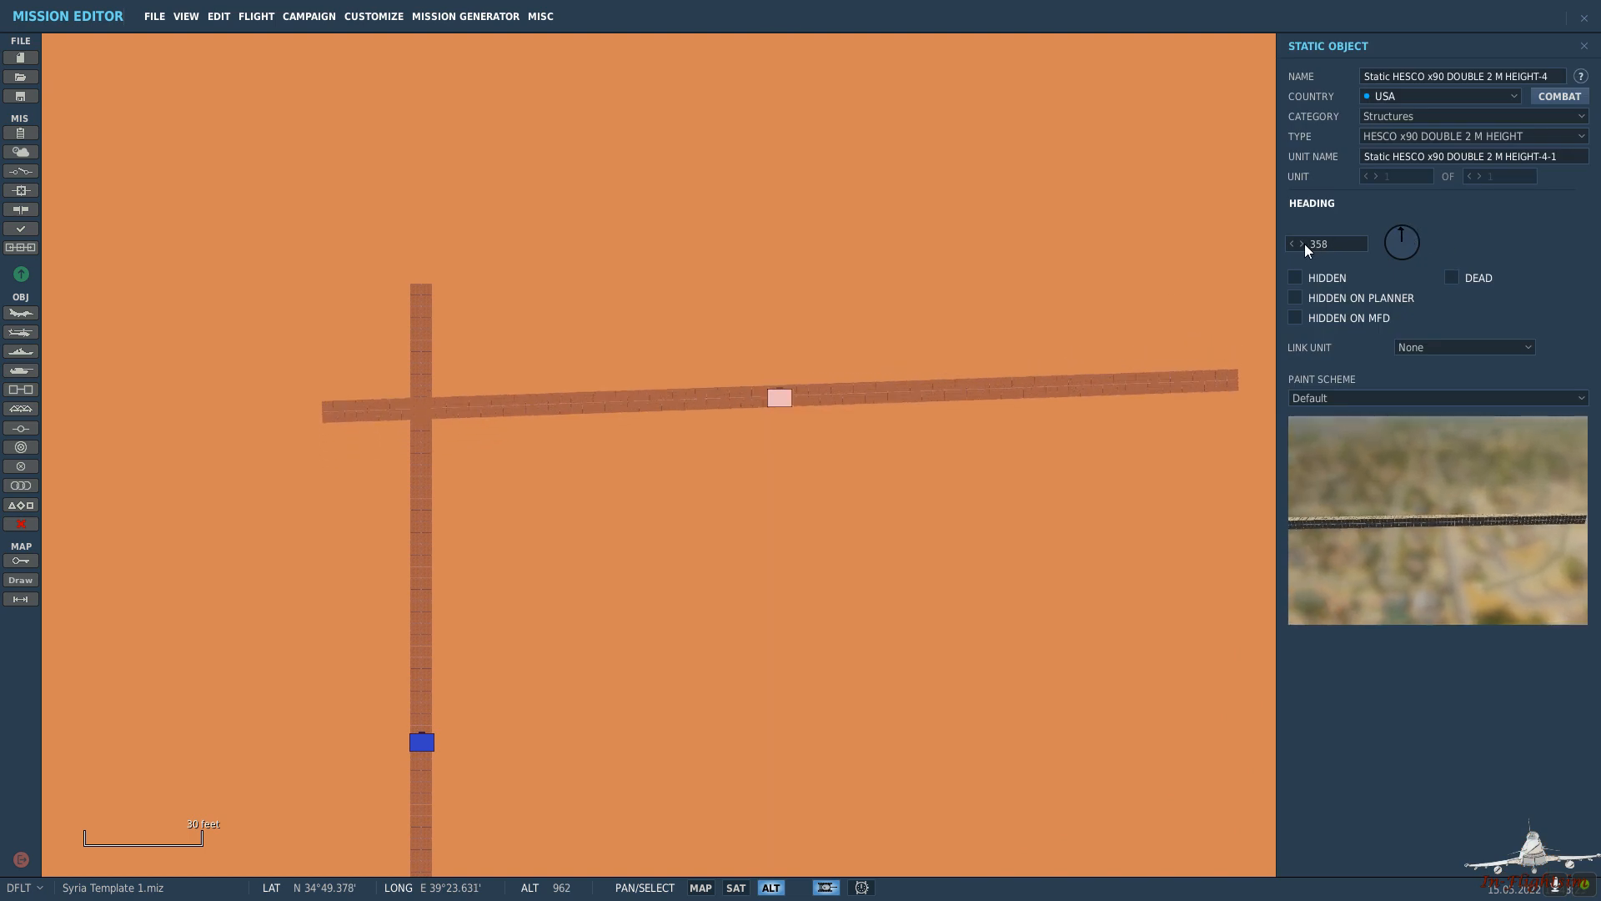
pyautogui.click(1303, 244)
pyautogui.click(1302, 243)
# Move the east-west wall so its western end meets the northern end of the north-south line, forming a corner.
pyautogui.click(820, 417)
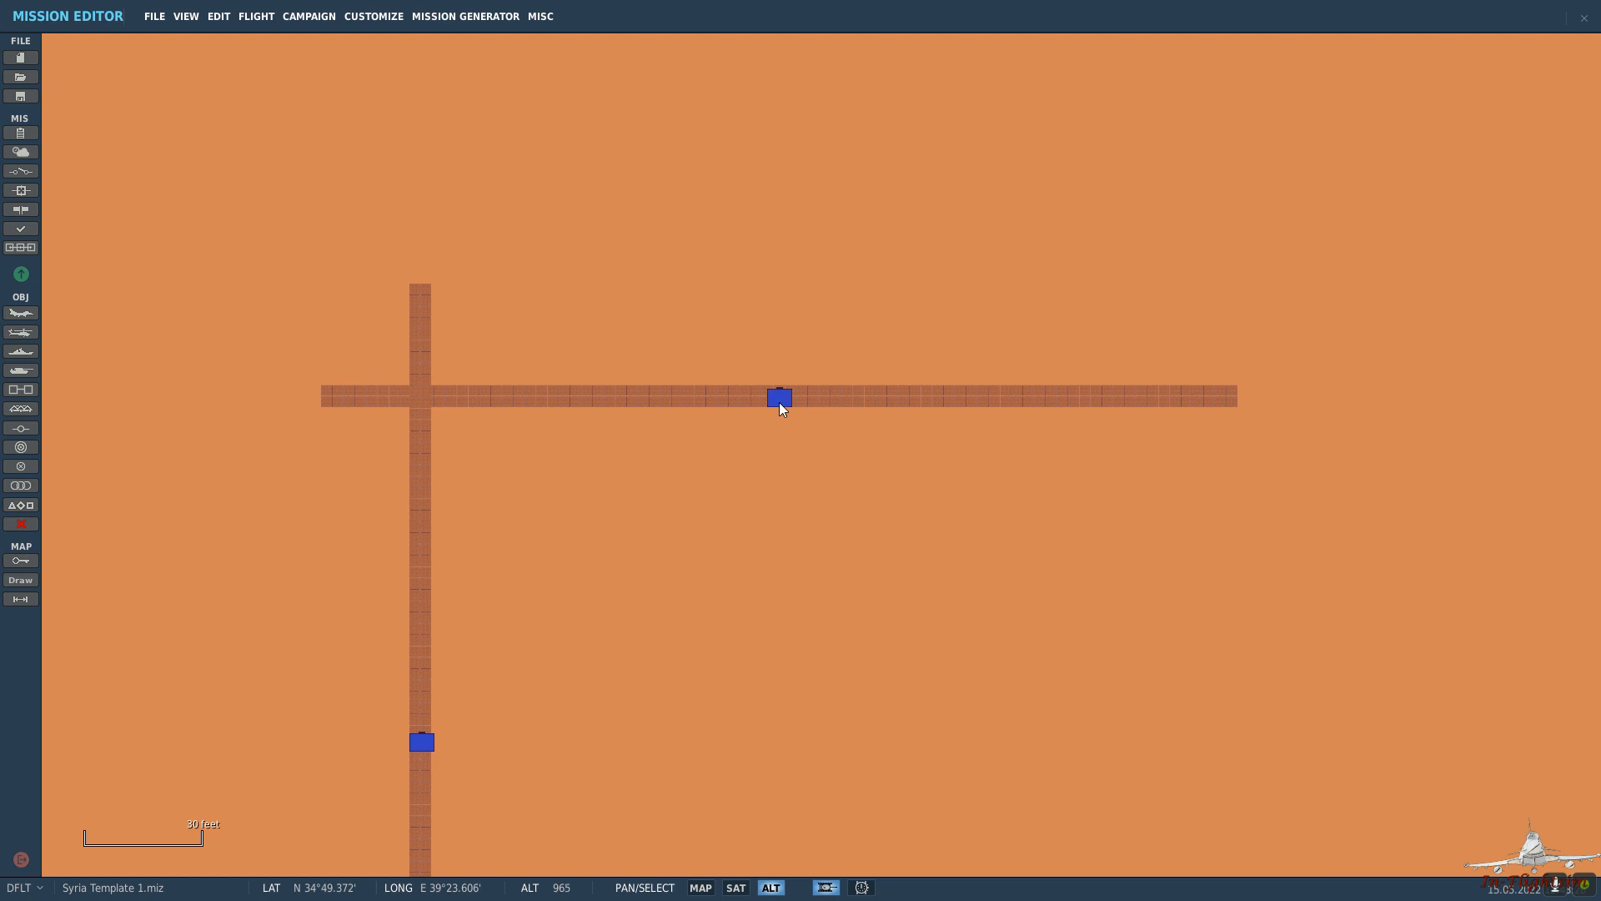
pyautogui.moveTo(779, 403); pyautogui.dragTo(868, 272)
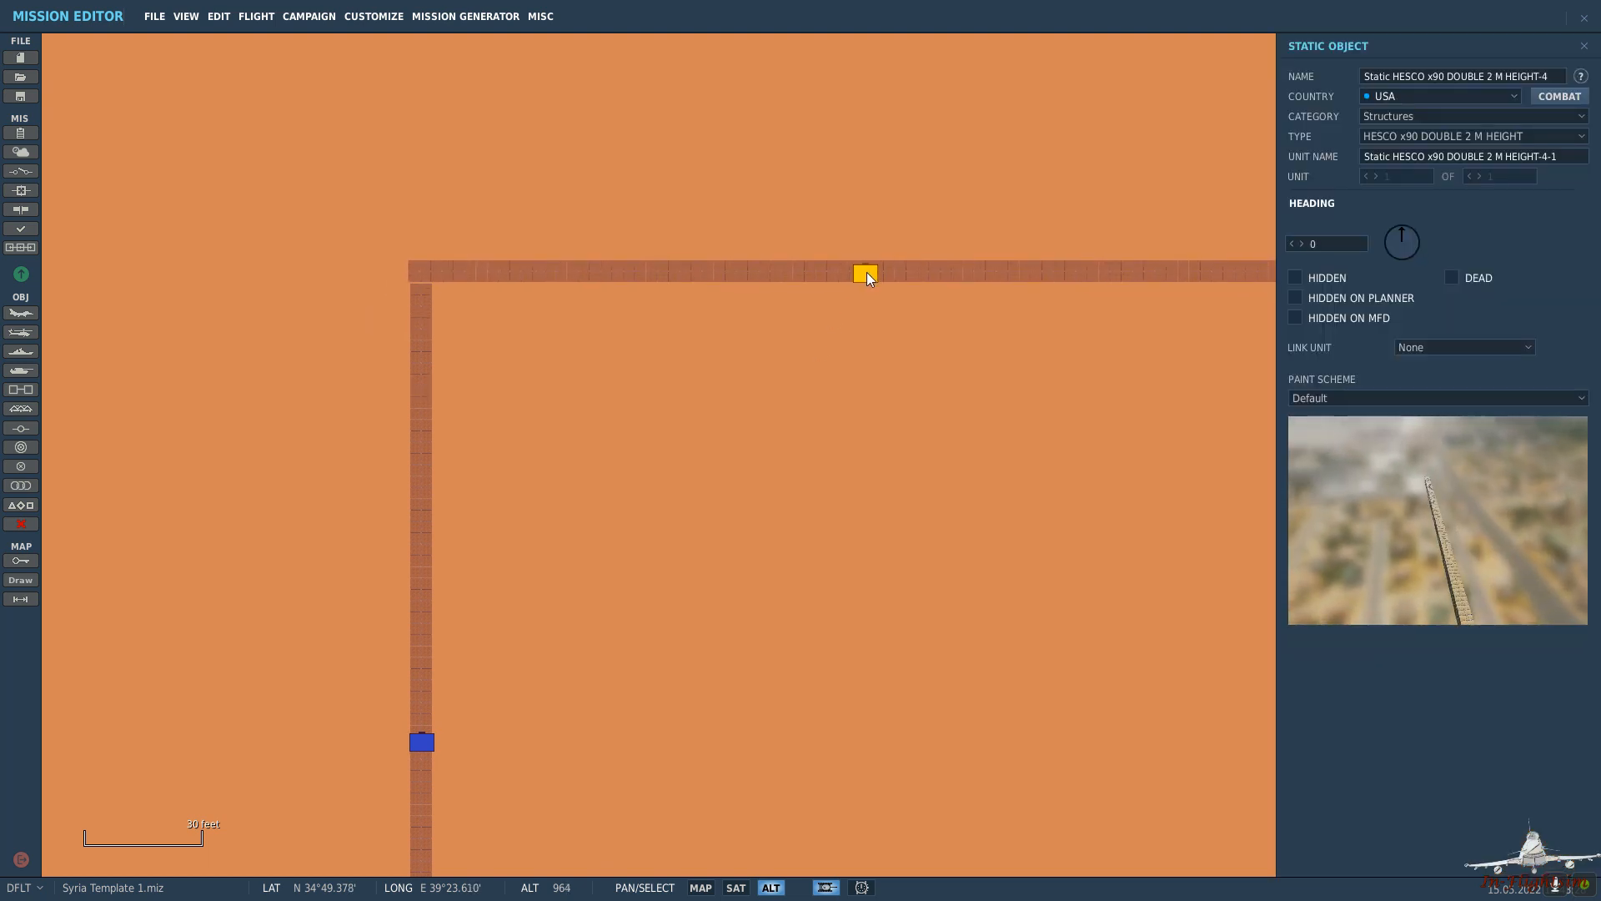
pyautogui.click(878, 354)
# Duplicate the northern east-west wall and align the copy with its eastern end to extend that side.
pyautogui.scroll(-3, 1017, 440)
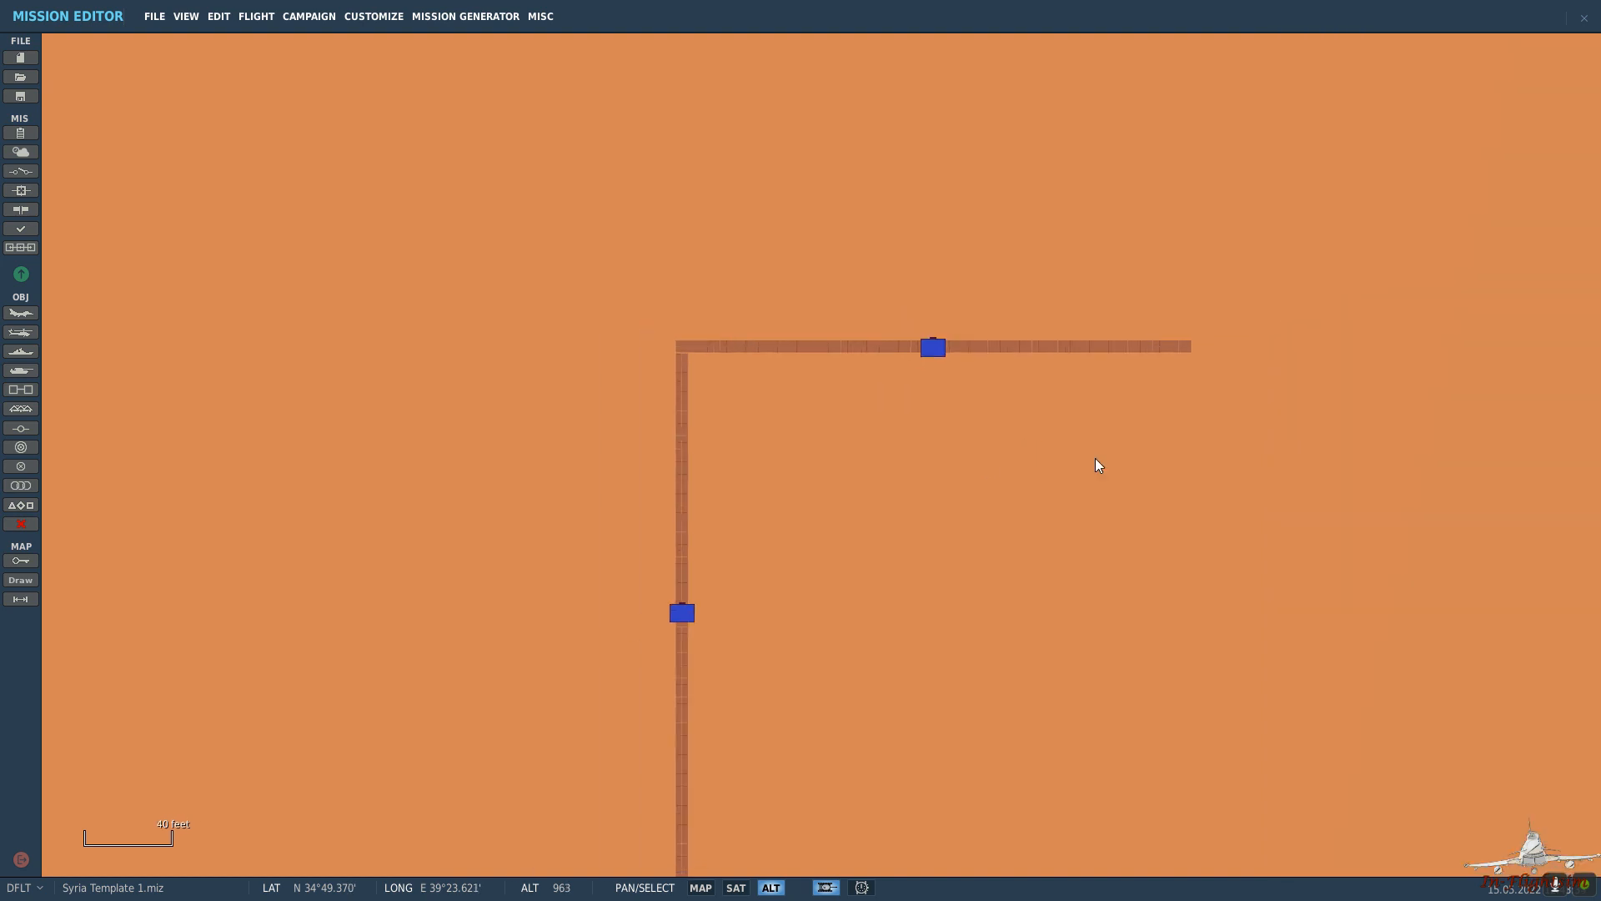
pyautogui.moveTo(1051, 427); pyautogui.dragTo(770, 220)
pyautogui.click(652, 144)
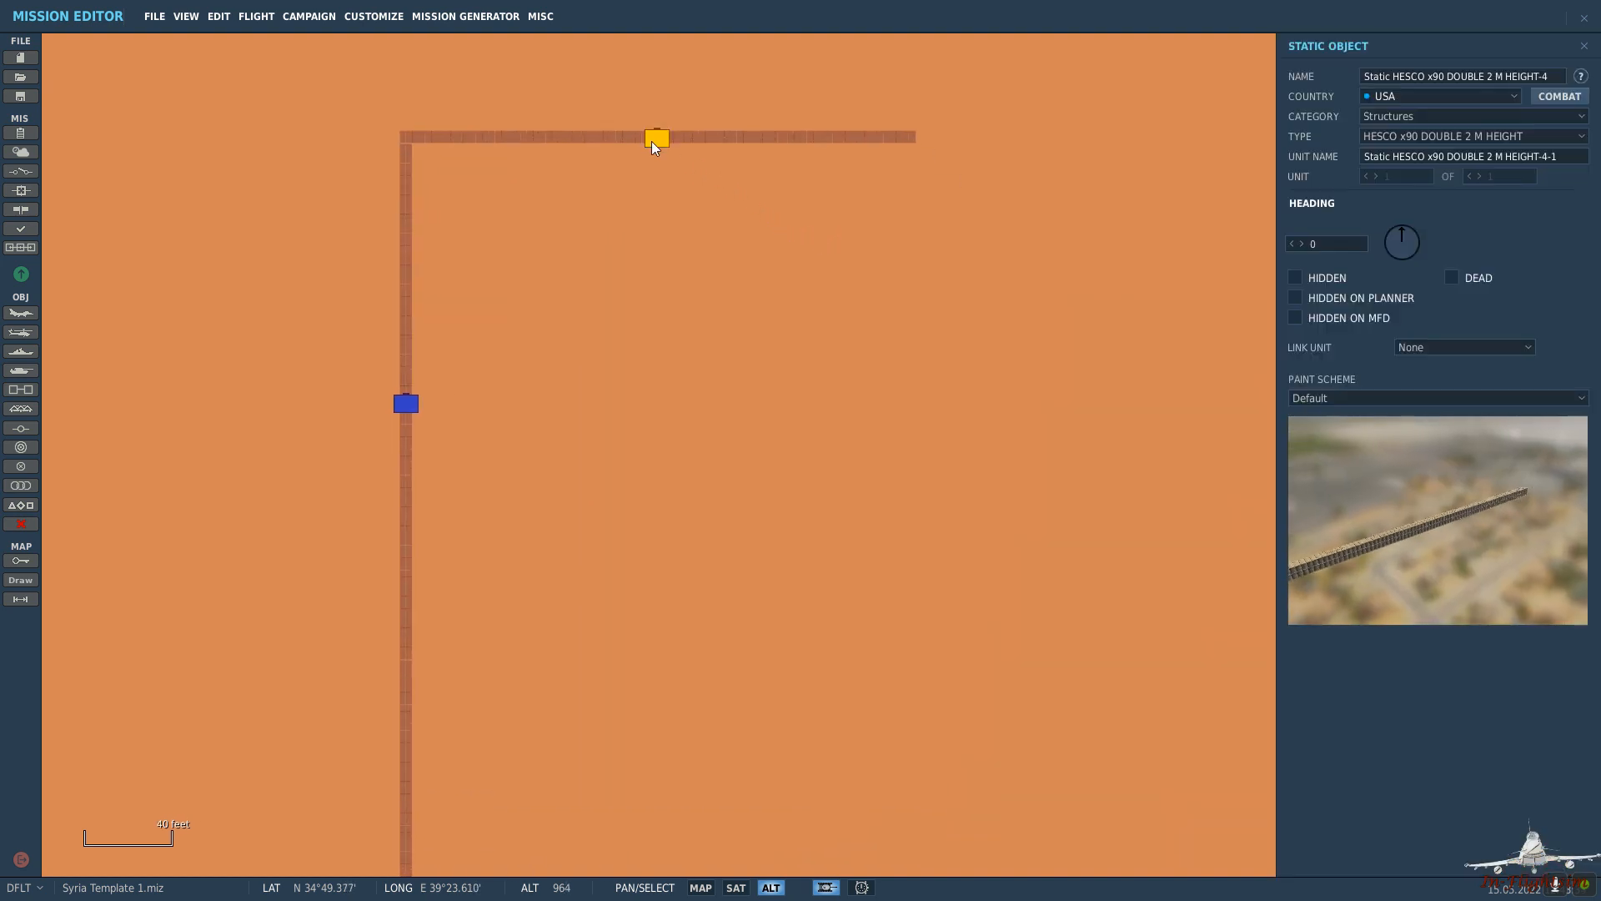
pyautogui.scroll(-3, 865, 286)
pyautogui.moveTo(958, 422); pyautogui.dragTo(735, 334)
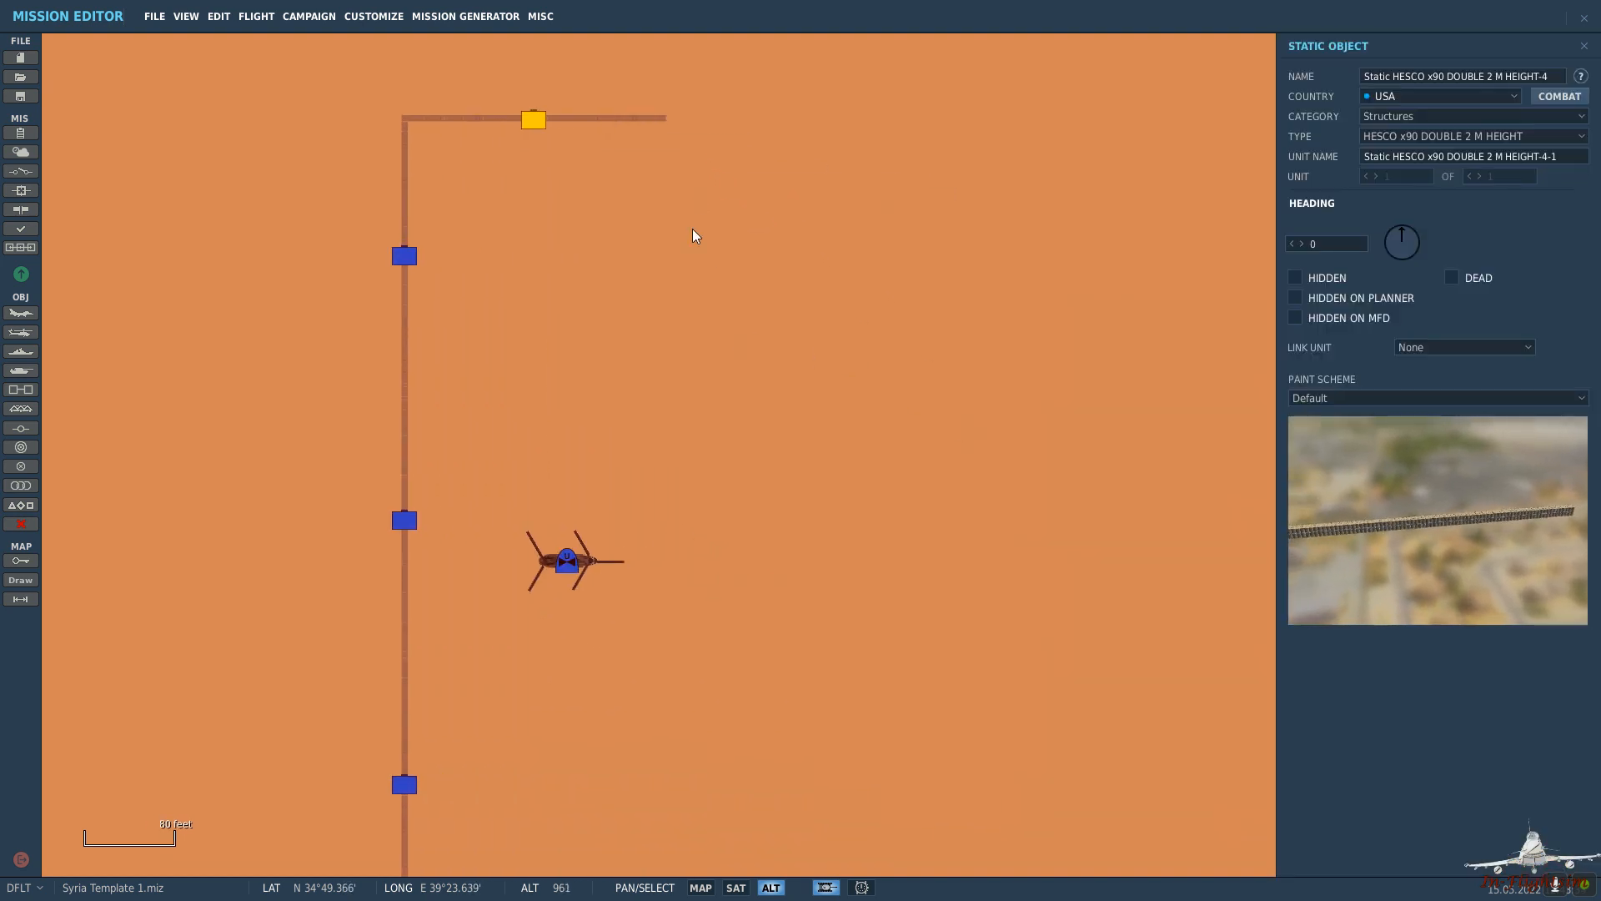
pyautogui.moveTo(692, 229); pyautogui.dragTo(680, 315)
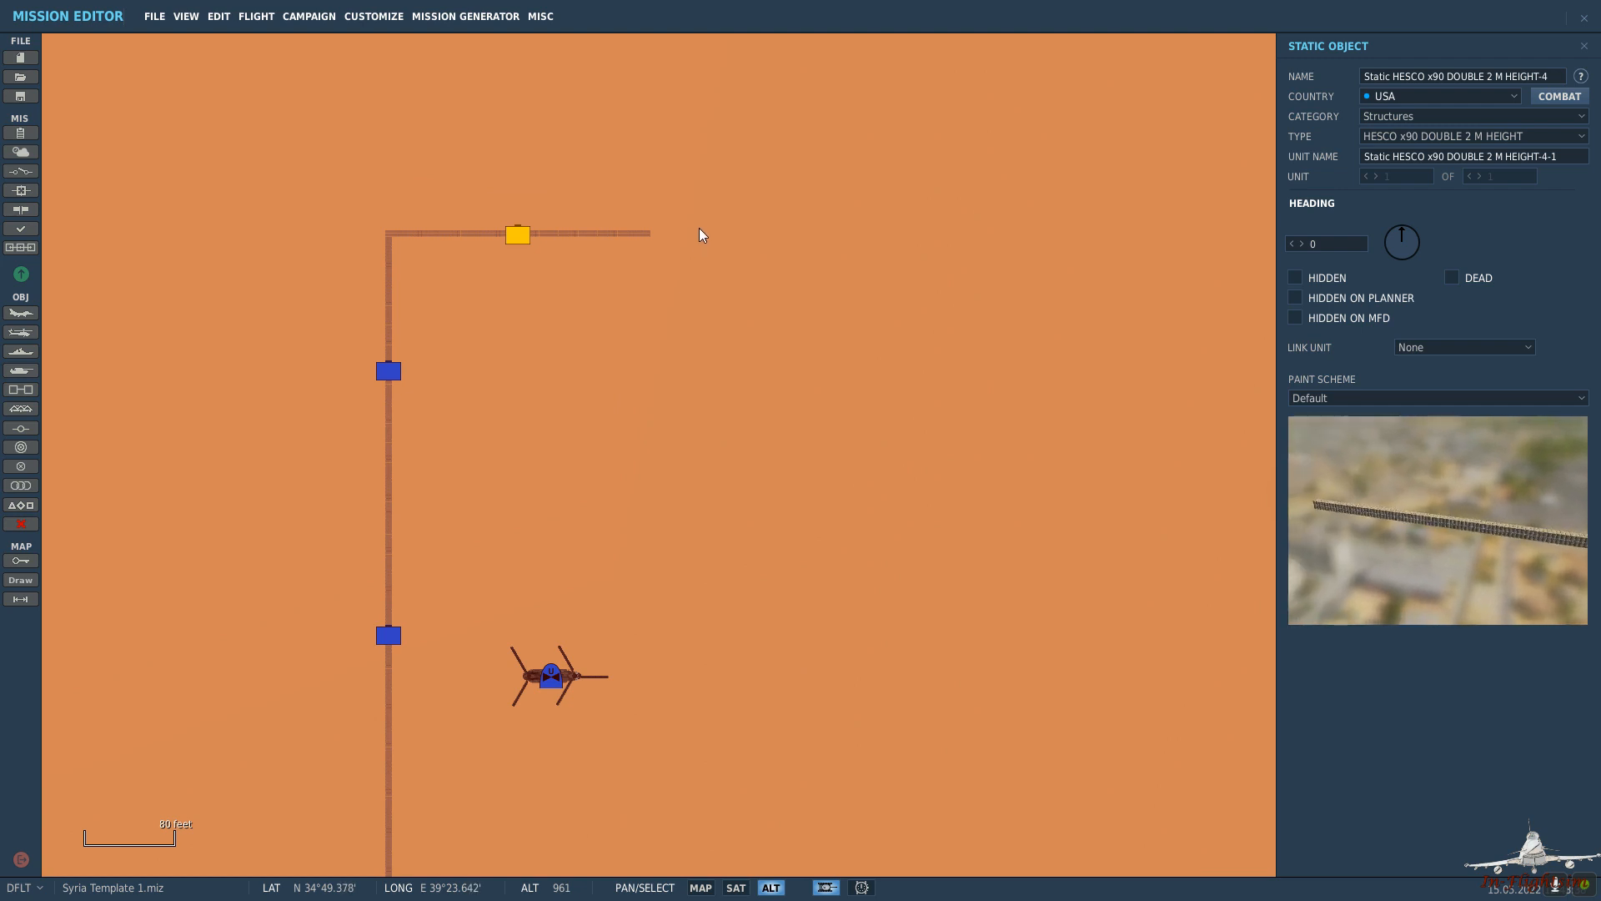
pyautogui.scroll(5, 699, 228)
pyautogui.hotkey('ctrl', 'v')
pyautogui.click(931, 237)
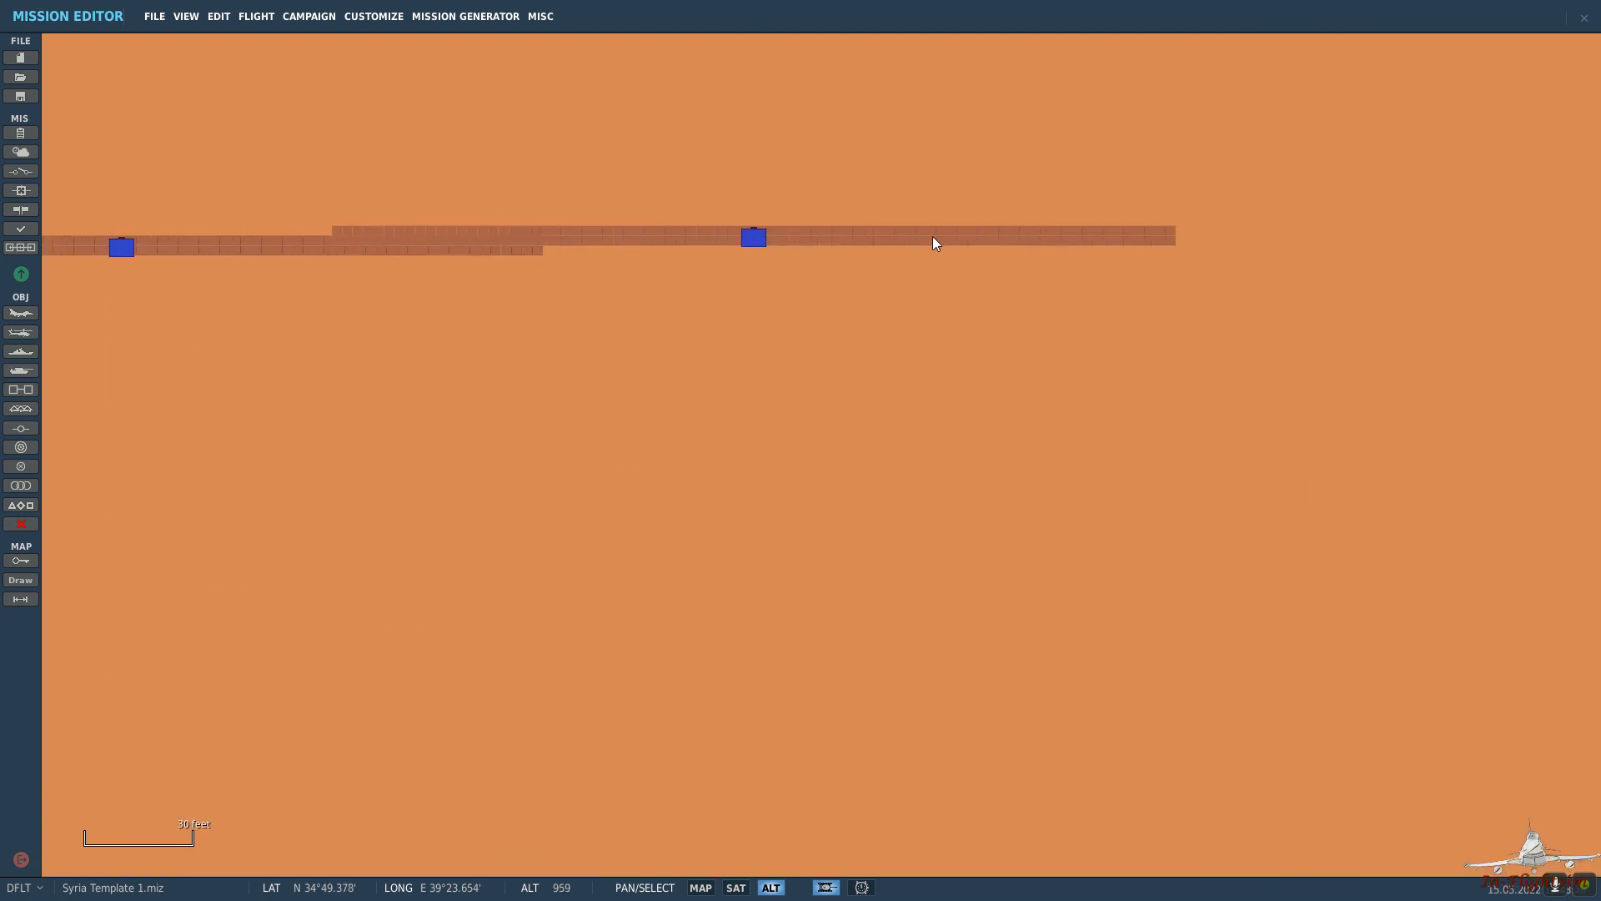
pyautogui.moveTo(758, 237); pyautogui.dragTo(971, 247)
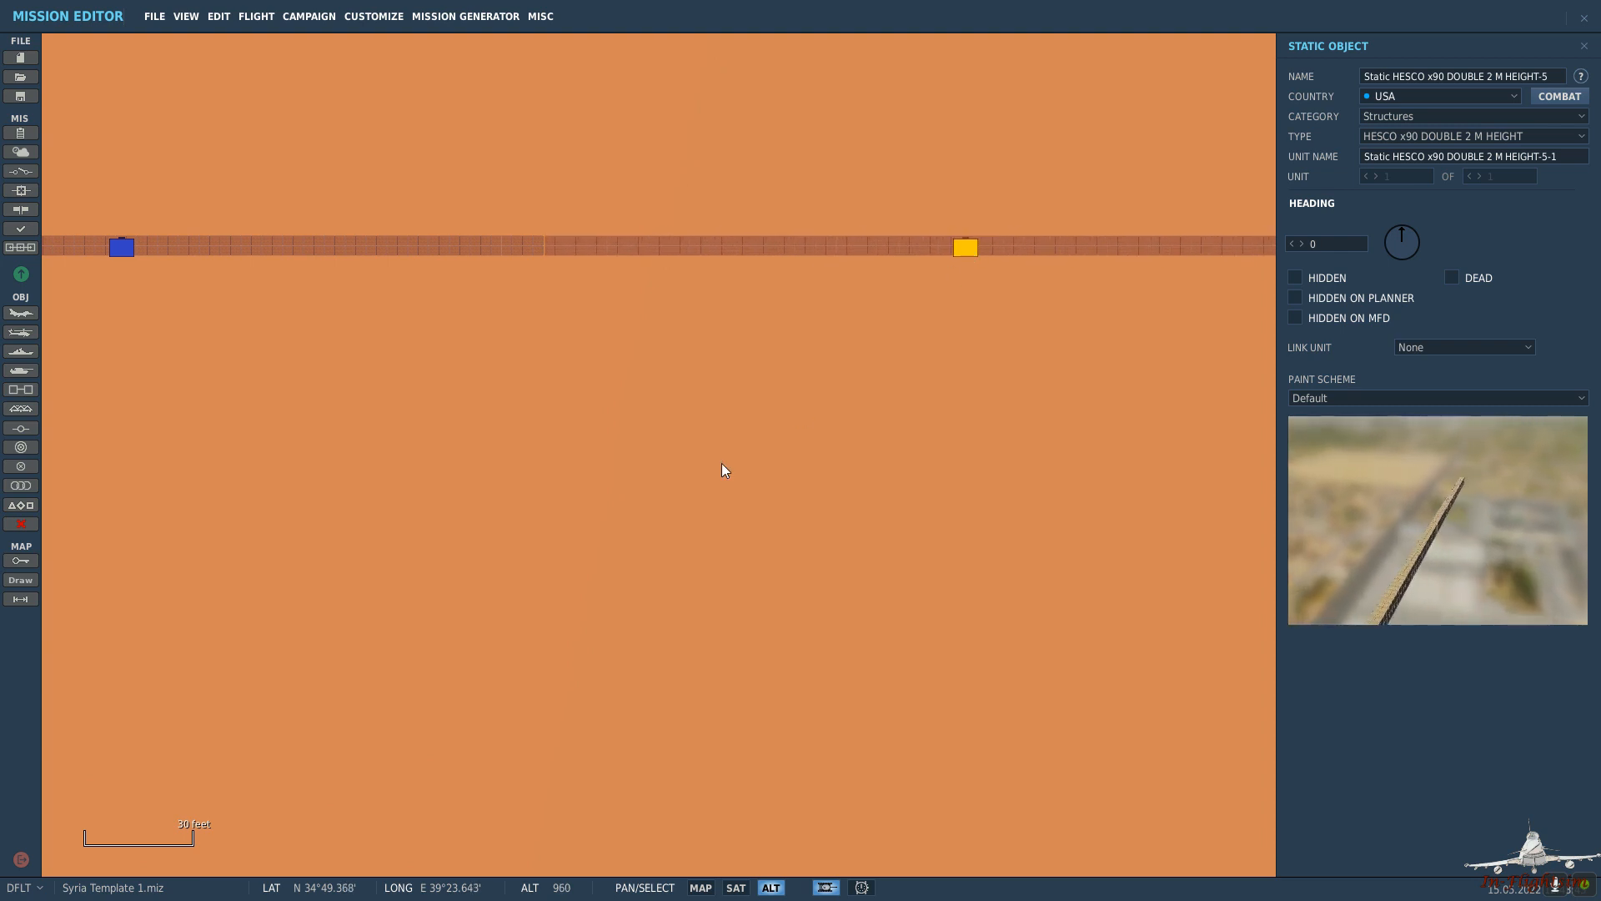
pyautogui.click(649, 564)
# Paste an east-west HESCO wall copy at the southern end of the north-south line to form the southwest corner.
pyautogui.scroll(-5, 644, 564)
pyautogui.moveTo(595, 720); pyautogui.dragTo(752, 200)
pyautogui.moveTo(547, 774); pyautogui.dragTo(587, 497)
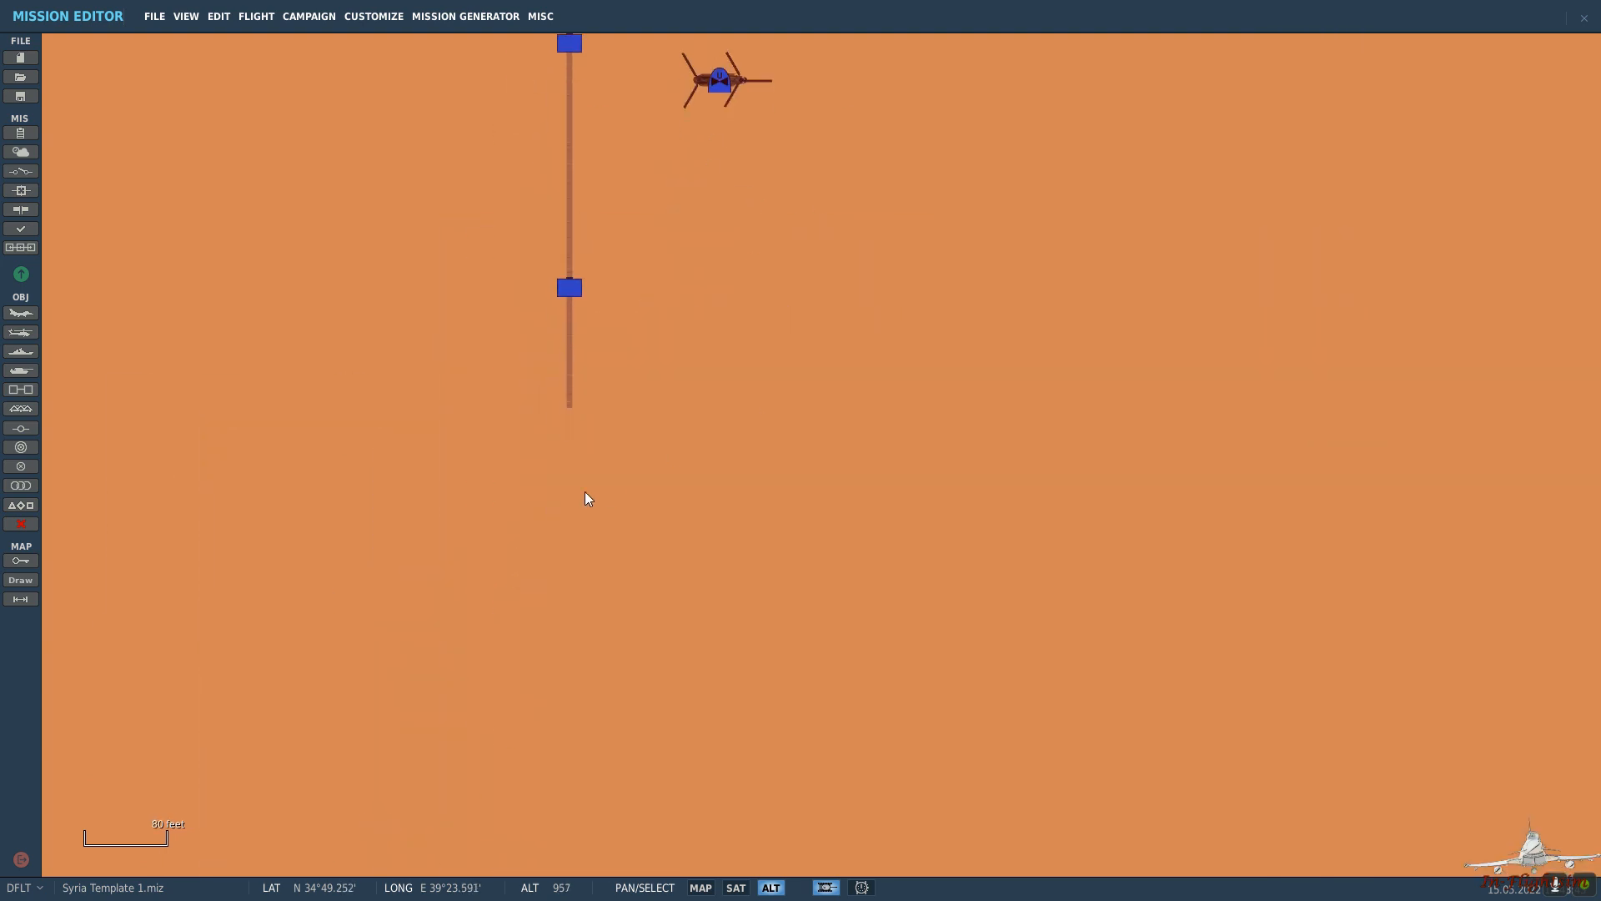
pyautogui.scroll(3, 604, 433)
pyautogui.scroll(2, 618, 357)
pyautogui.hotkey('ctrl', 'v')
pyautogui.moveTo(618, 357); pyautogui.dragTo(877, 387)
pyautogui.moveTo(897, 451); pyautogui.dragTo(819, 398)
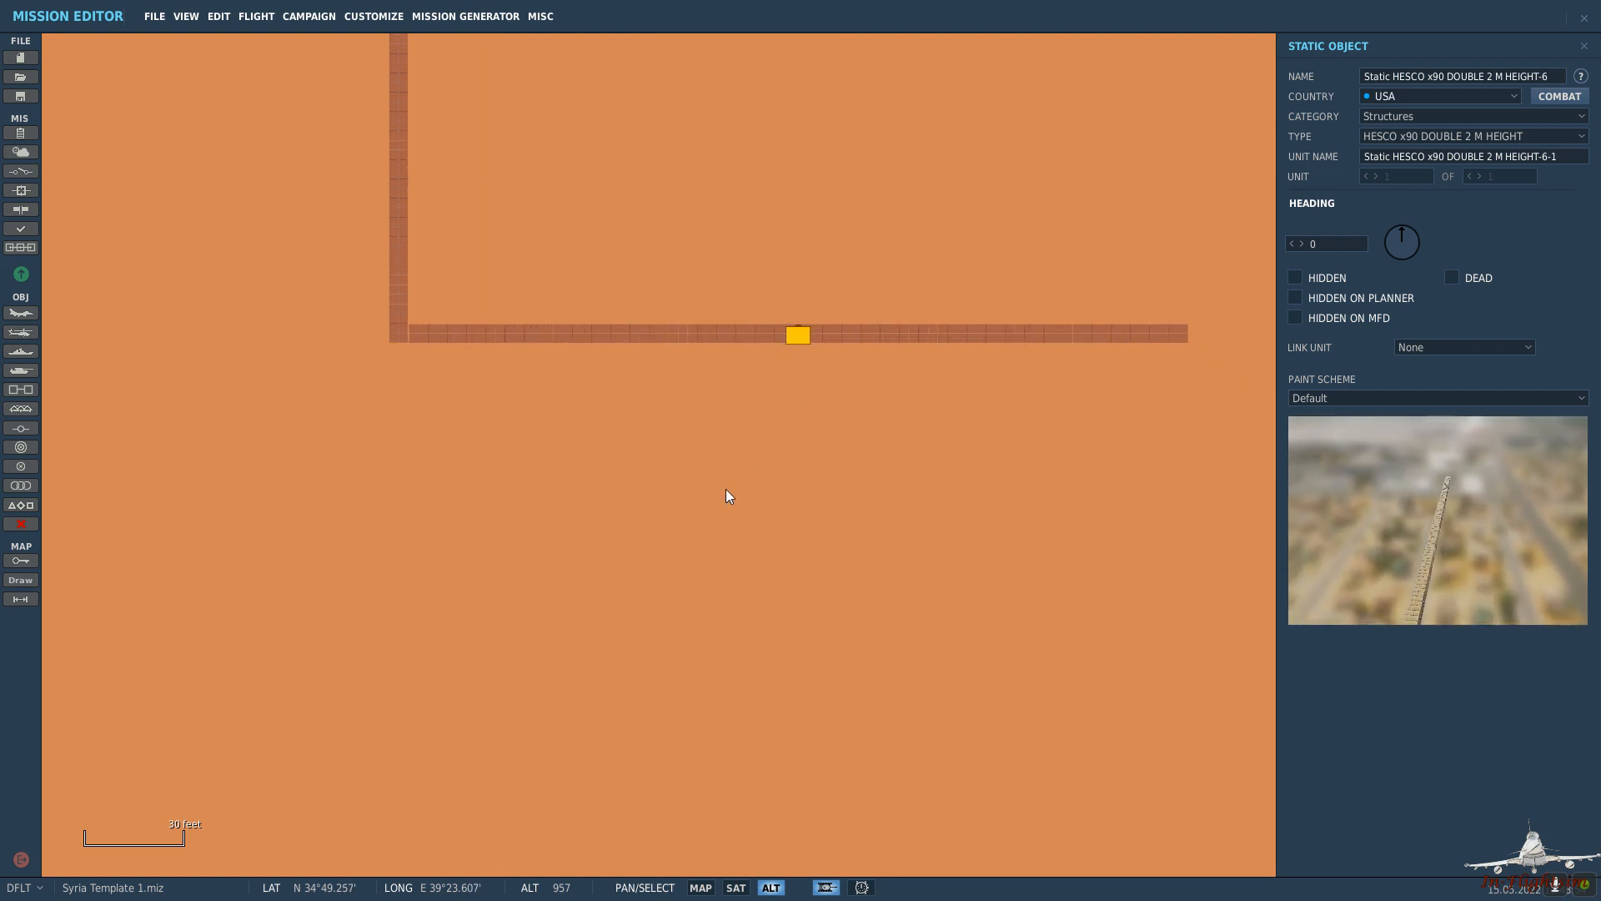
# Place two more HESCO wall copies end to end in a parallel row just south of the southern wall.
pyautogui.scroll(-5, 727, 495)
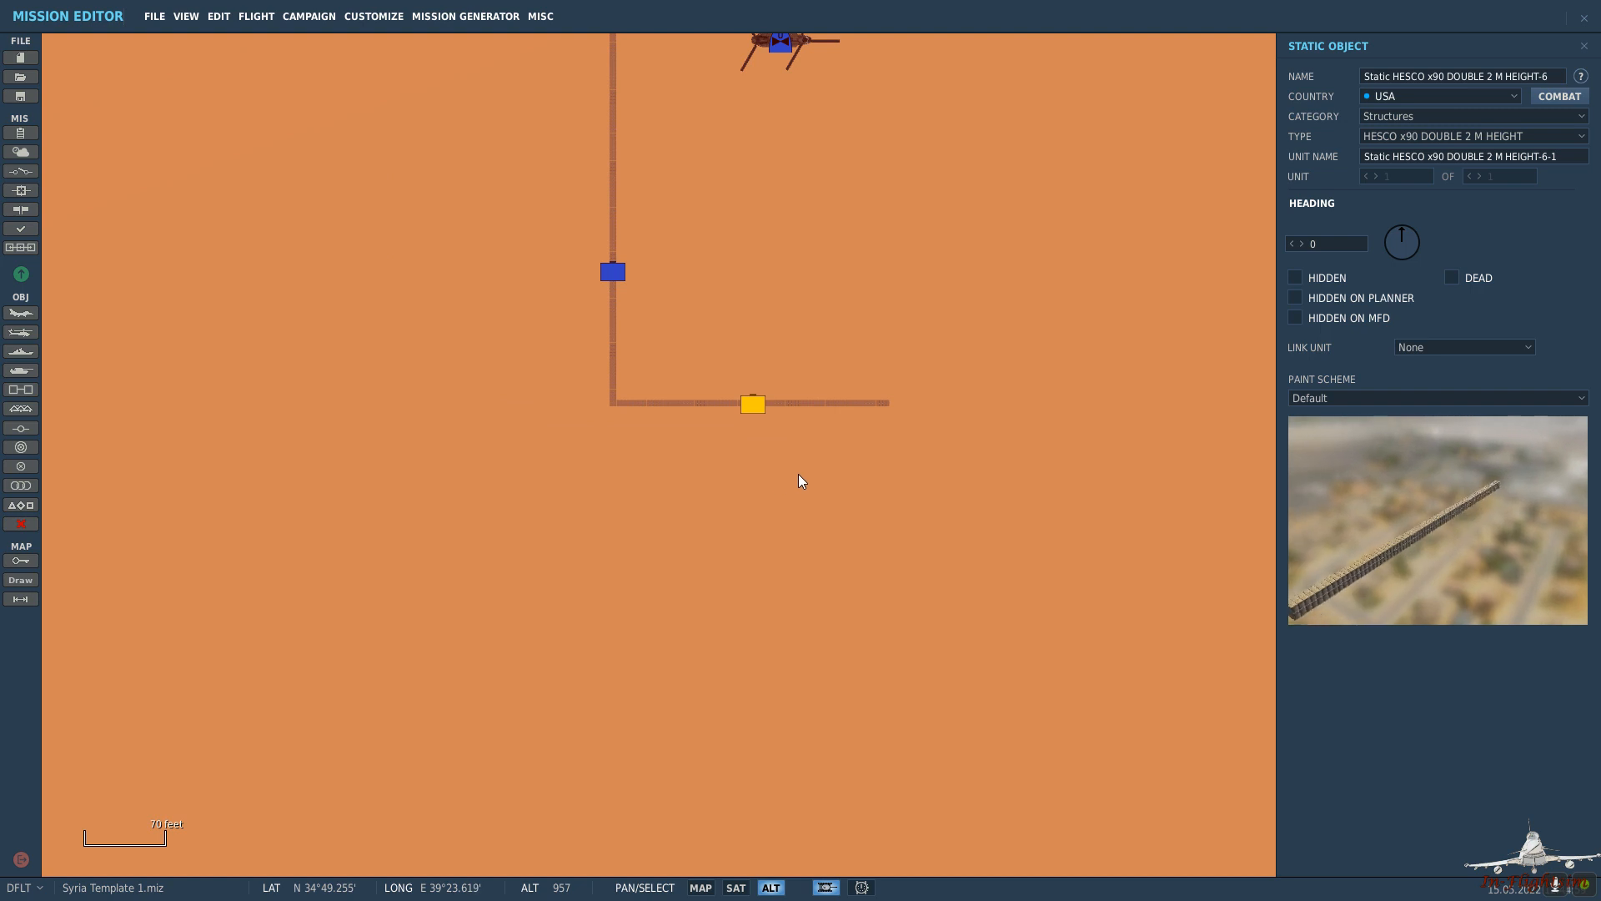
pyautogui.moveTo(799, 475); pyautogui.dragTo(750, 474)
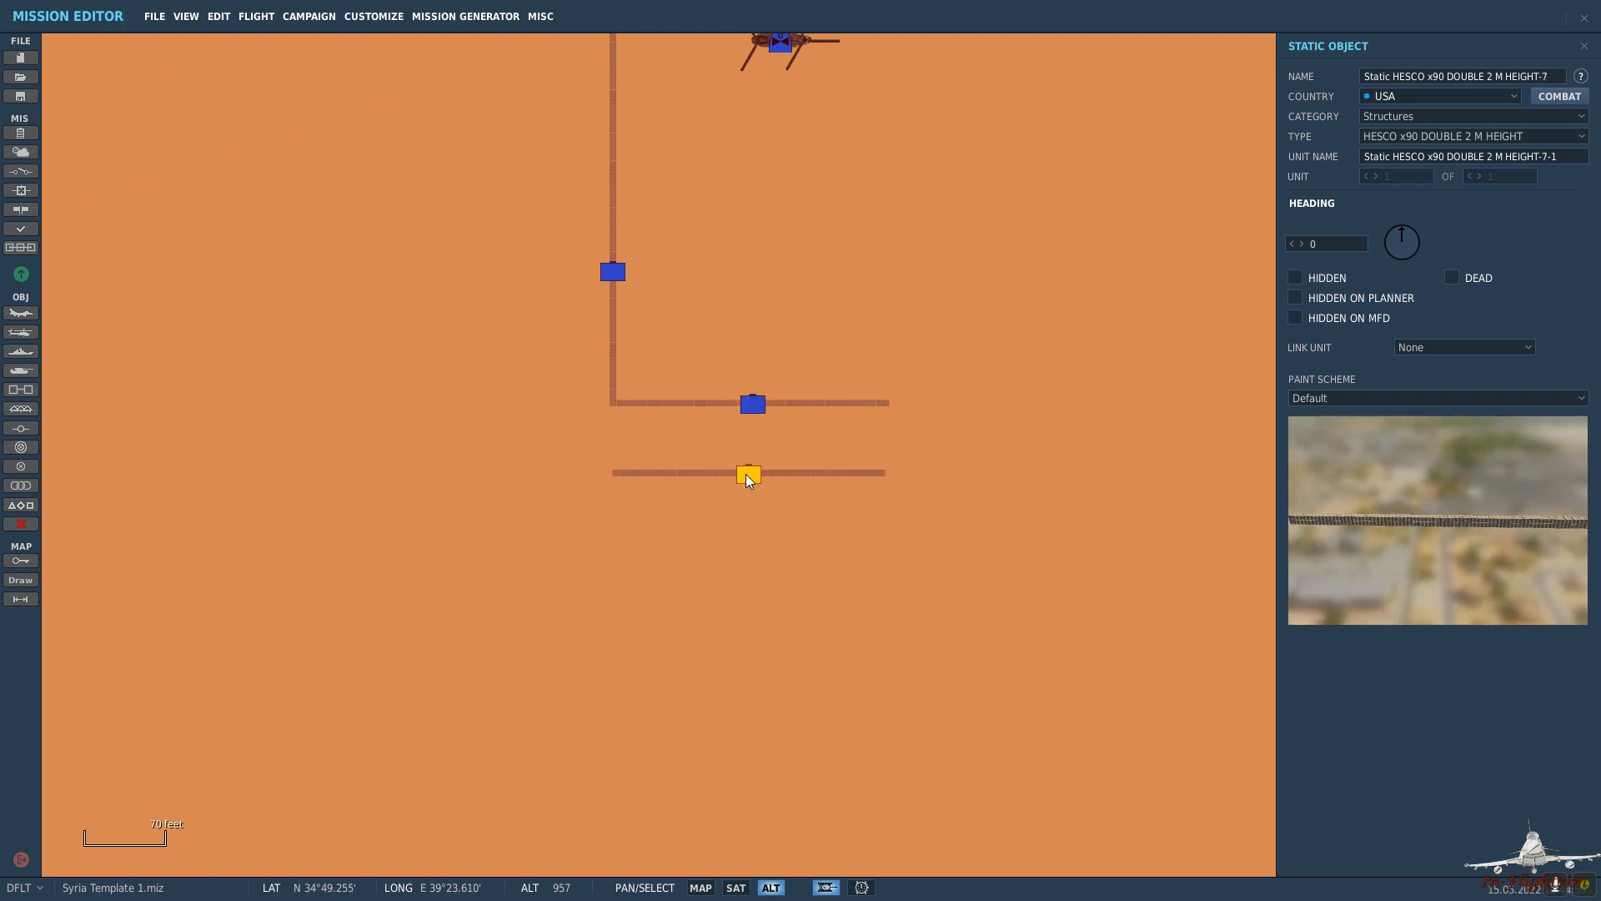
pyautogui.moveTo(989, 469); pyautogui.dragTo(842, 515, button='right')
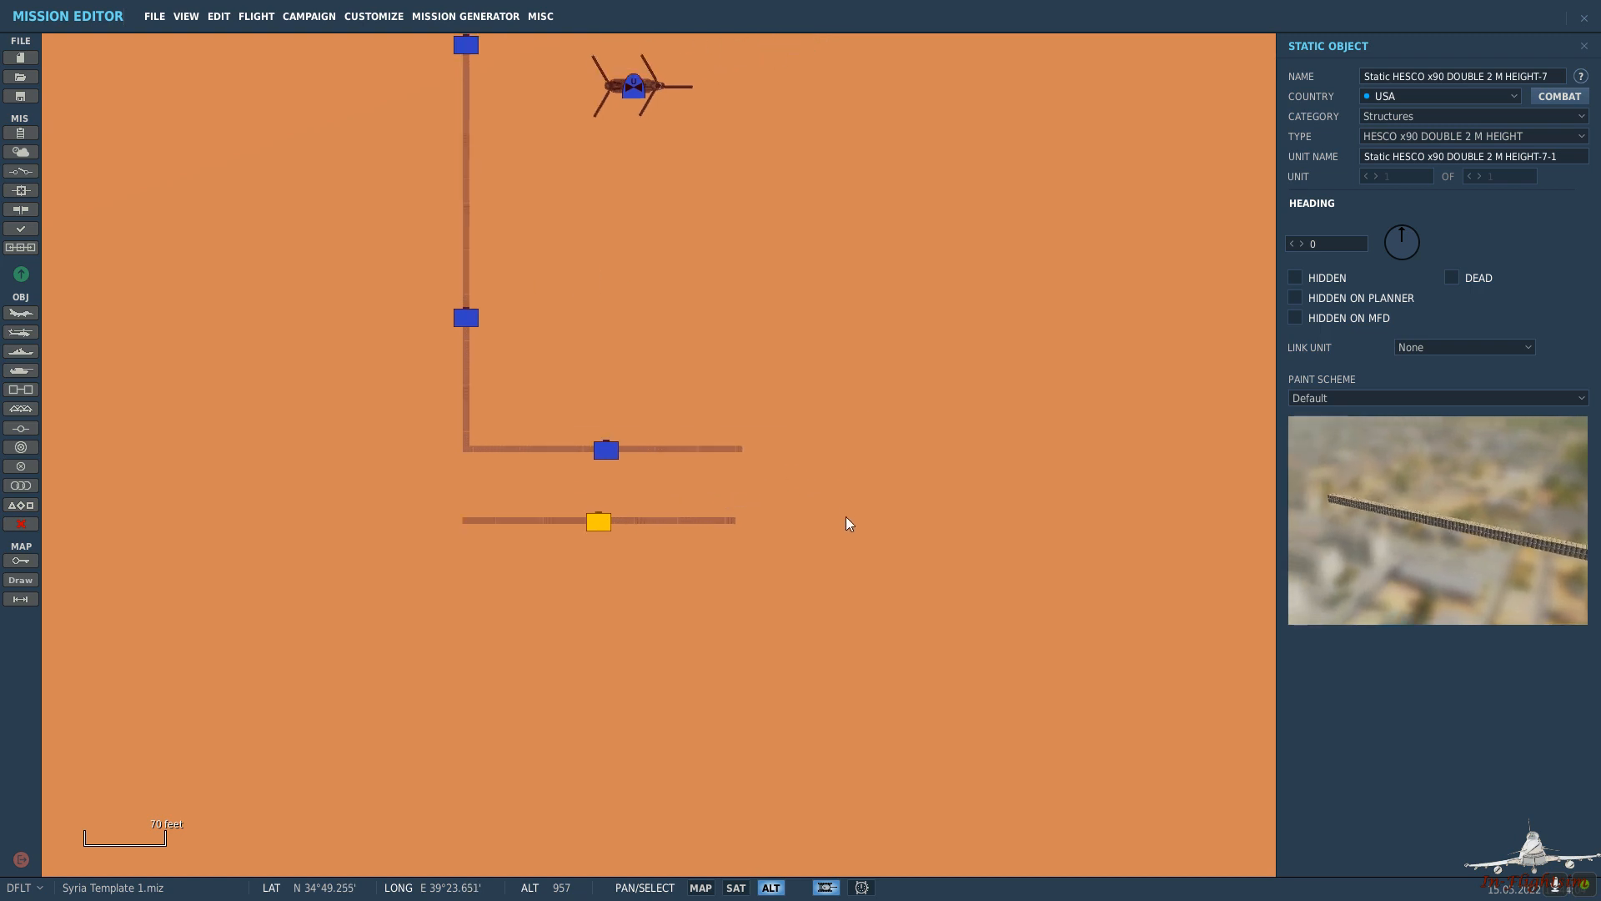
pyautogui.moveTo(846, 517); pyautogui.dragTo(864, 519)
pyautogui.scroll(5, 873, 522)
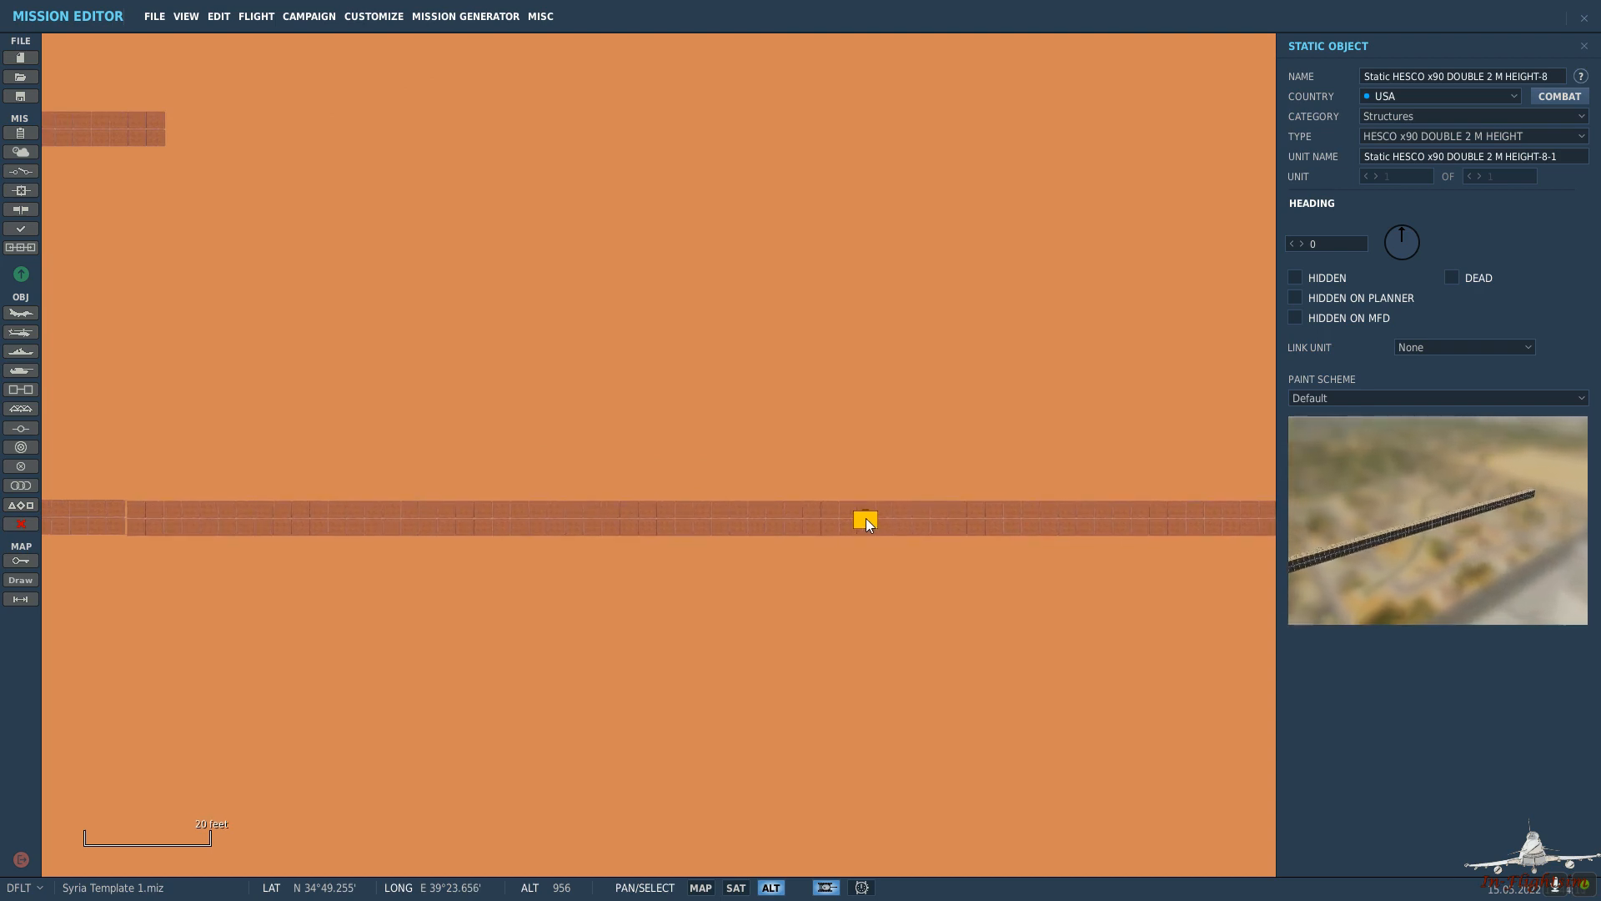
# Add another HESCO wall copy roughly in line with the southern wall to its east, leaving an entrance gap between them.
pyautogui.scroll(-5, 900, 464)
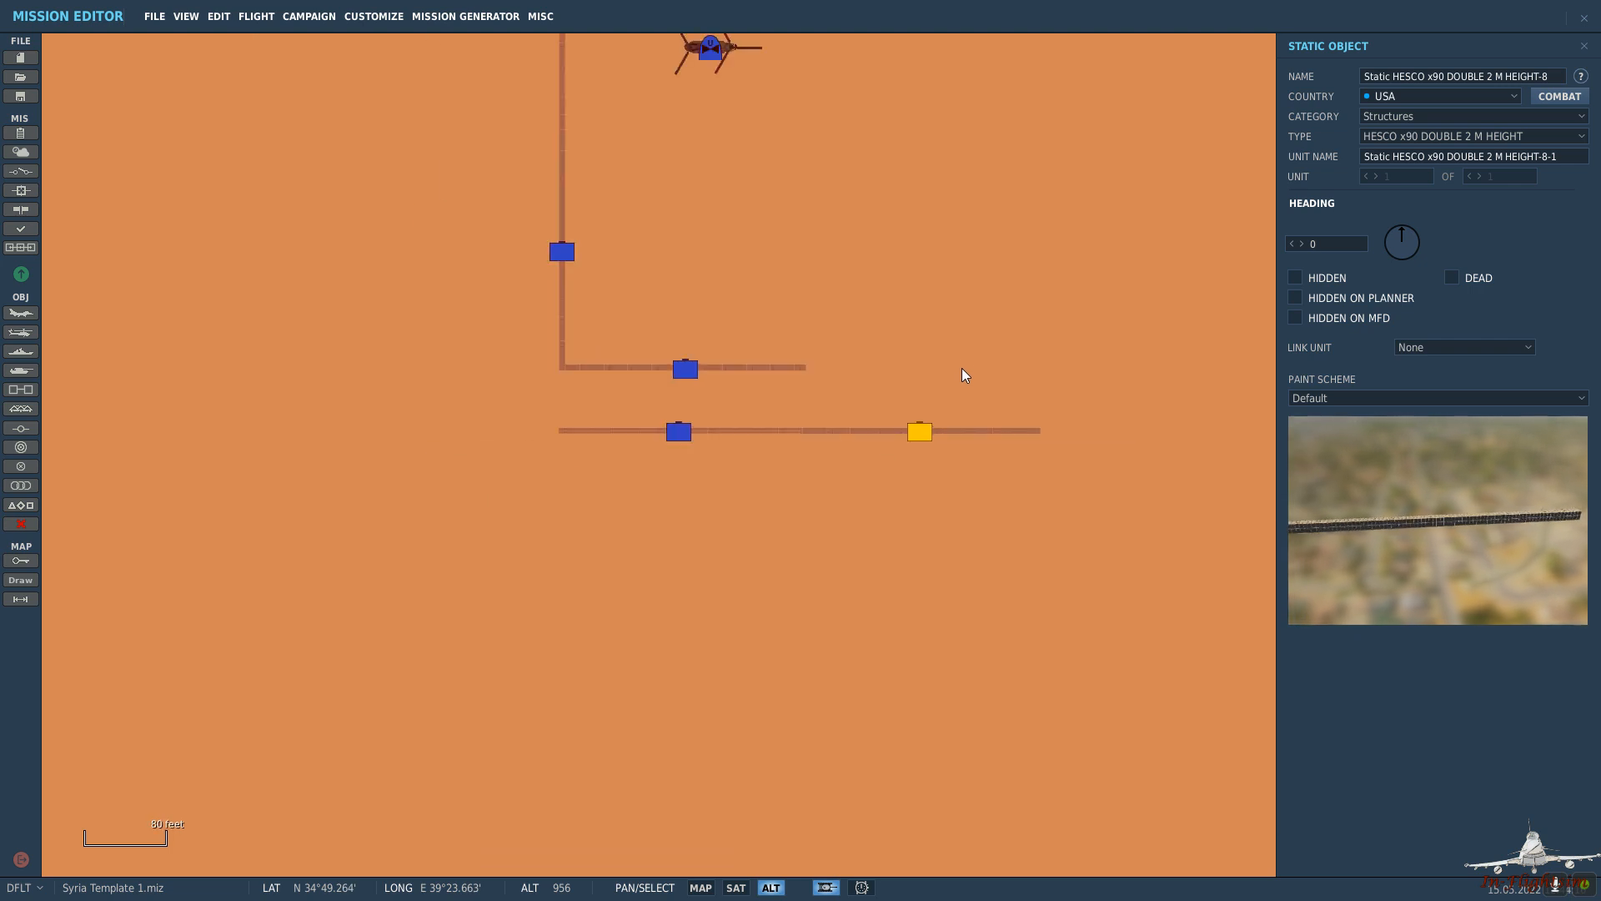
pyautogui.moveTo(909, 474); pyautogui.dragTo(945, 477)
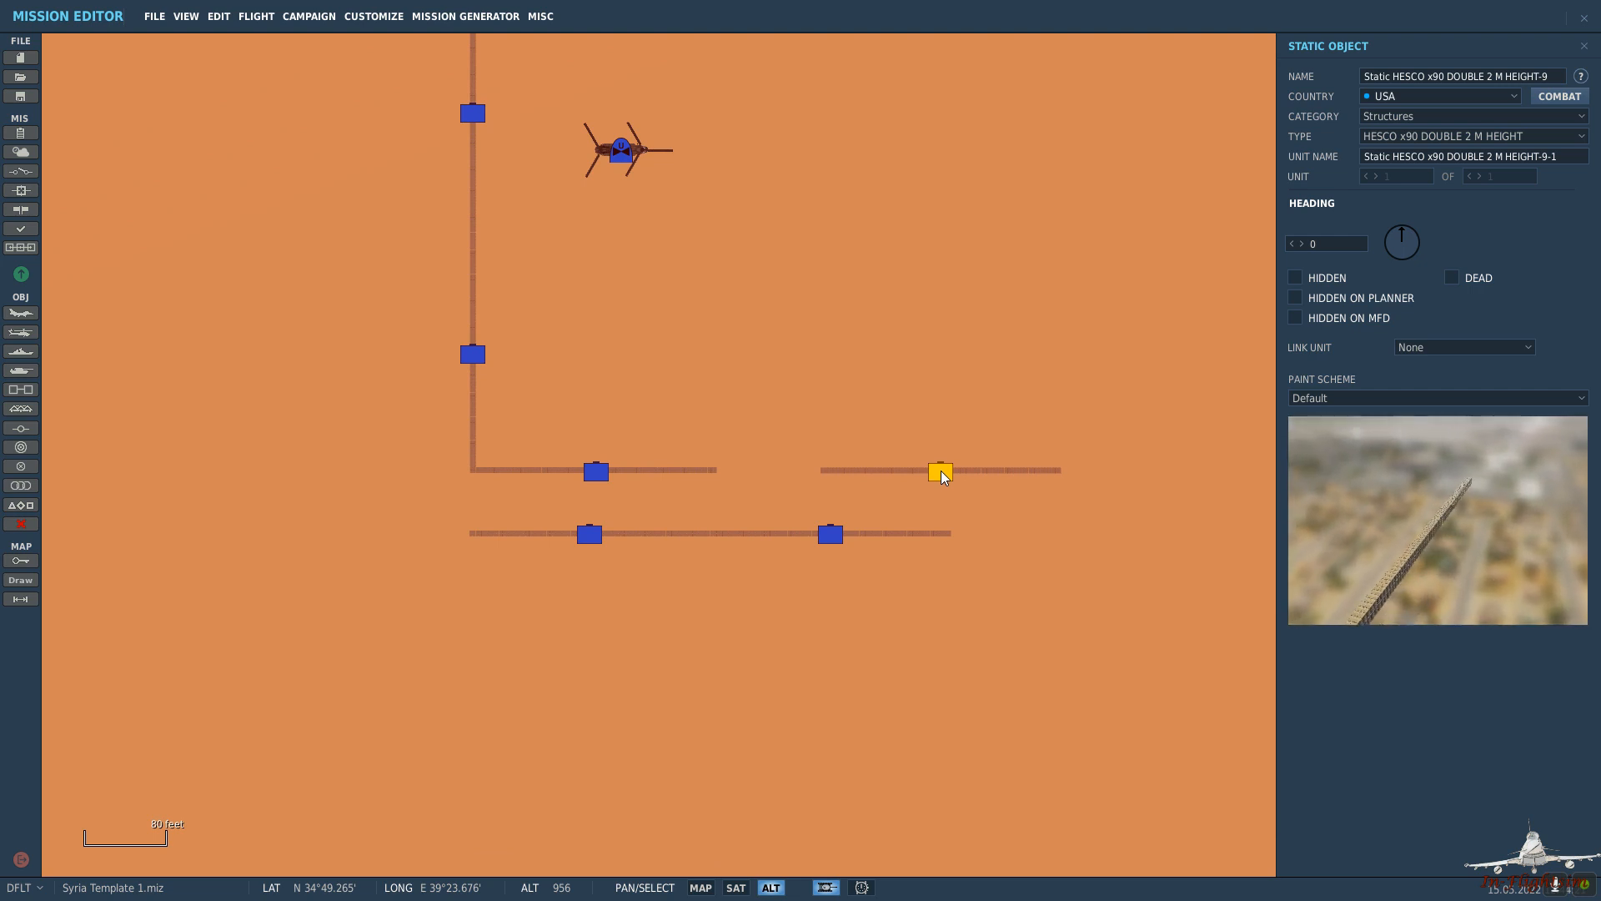
pyautogui.scroll(4, 943, 476)
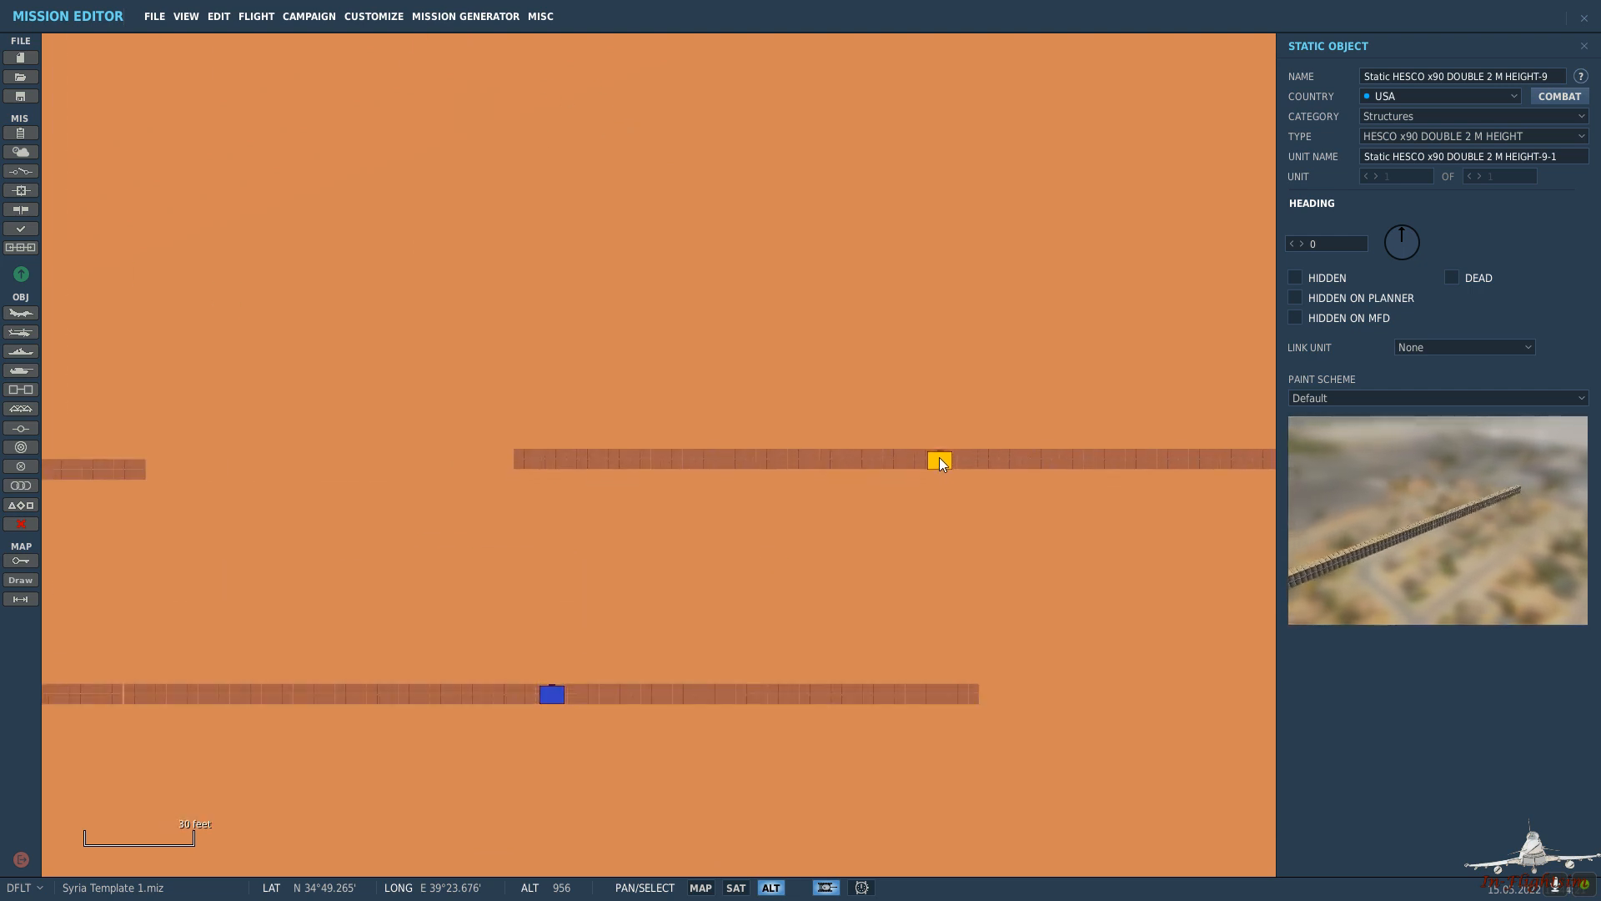
# Add another HESCO wall copy beside the entrance gap and set its heading to 90.
pyautogui.moveTo(107, 368); pyautogui.dragTo(632, 397)
pyautogui.click(631, 393)
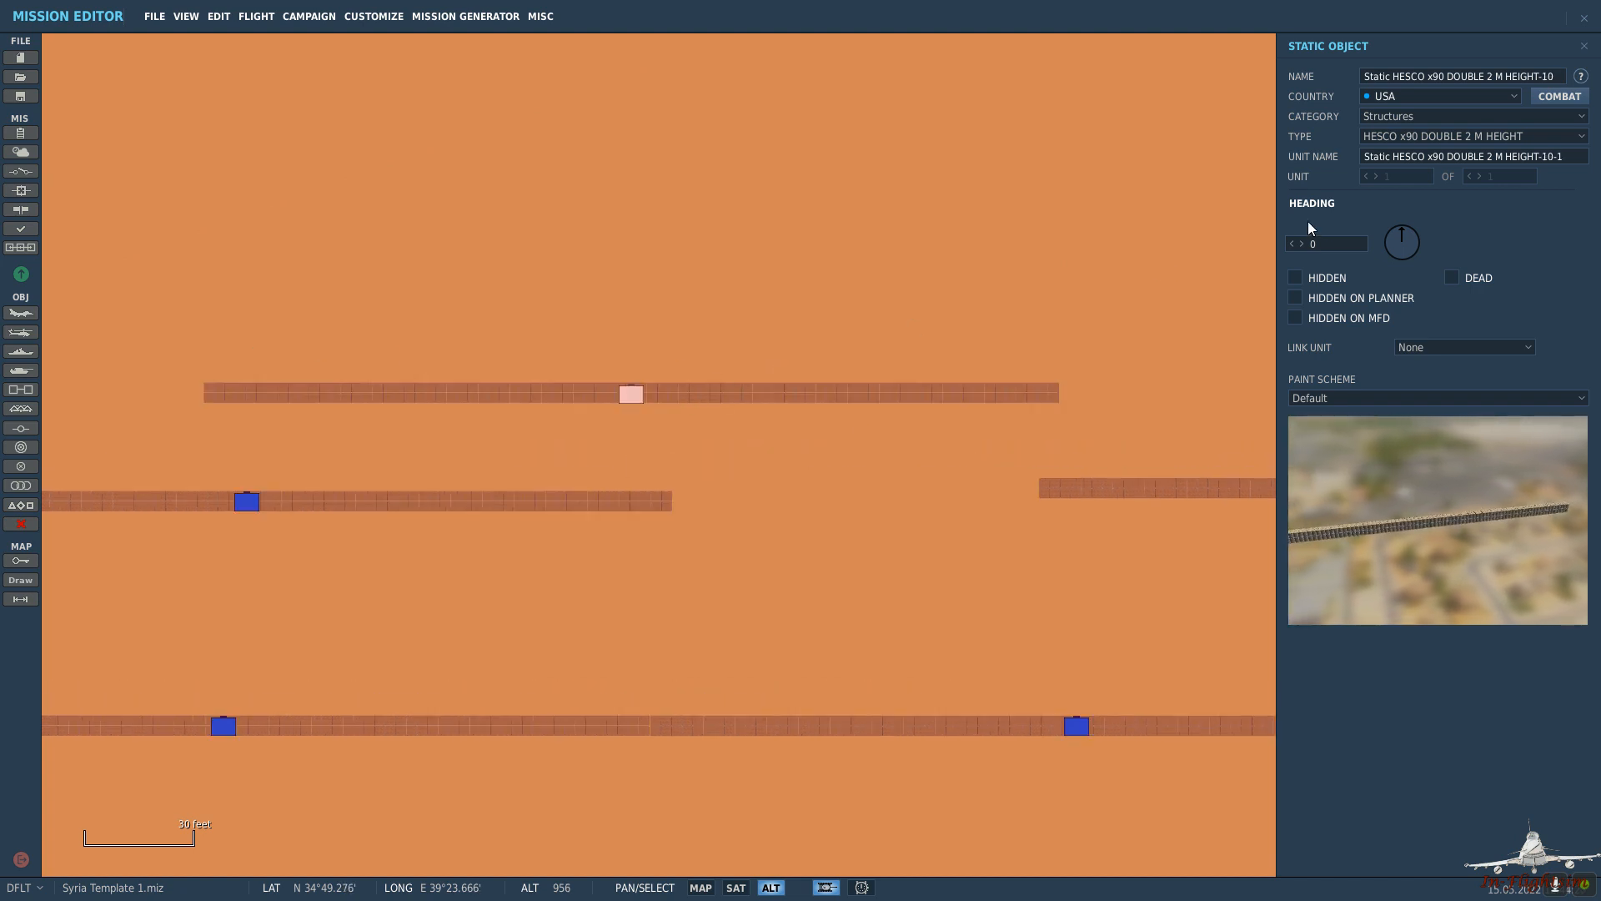
pyautogui.click(1418, 242)
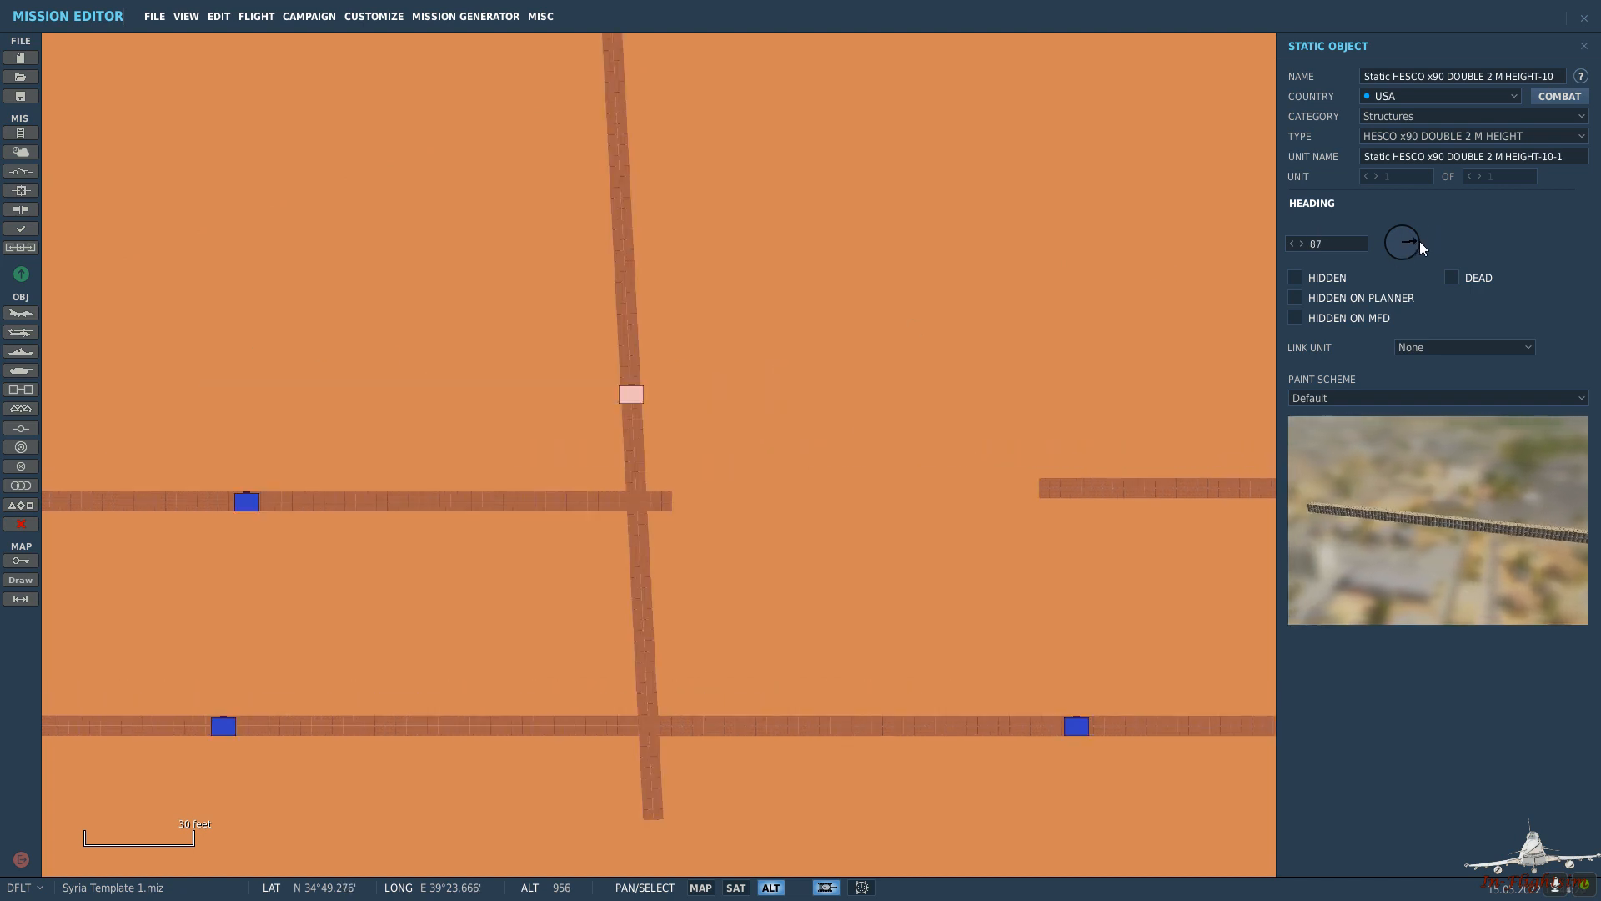
pyautogui.moveTo(1420, 242); pyautogui.dragTo(1429, 242)
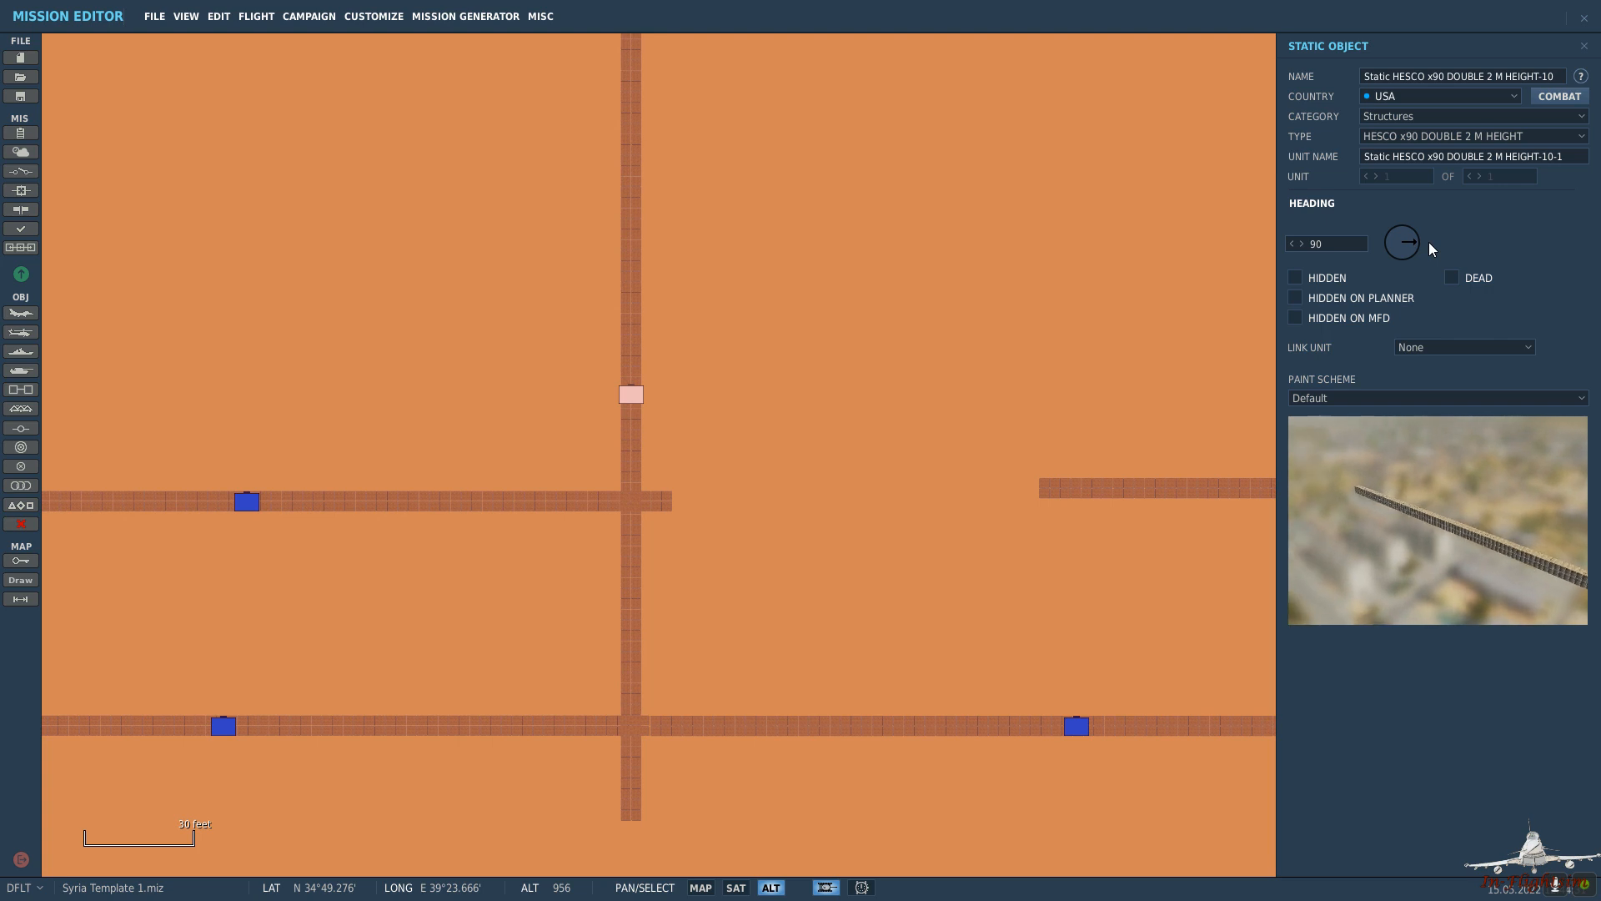
# Change the rotated wall to HESCO x30 DOUBLE 2 M HEIGHT and place it running north from the southwestern wall's eastern end.
pyautogui.click(1447, 139)
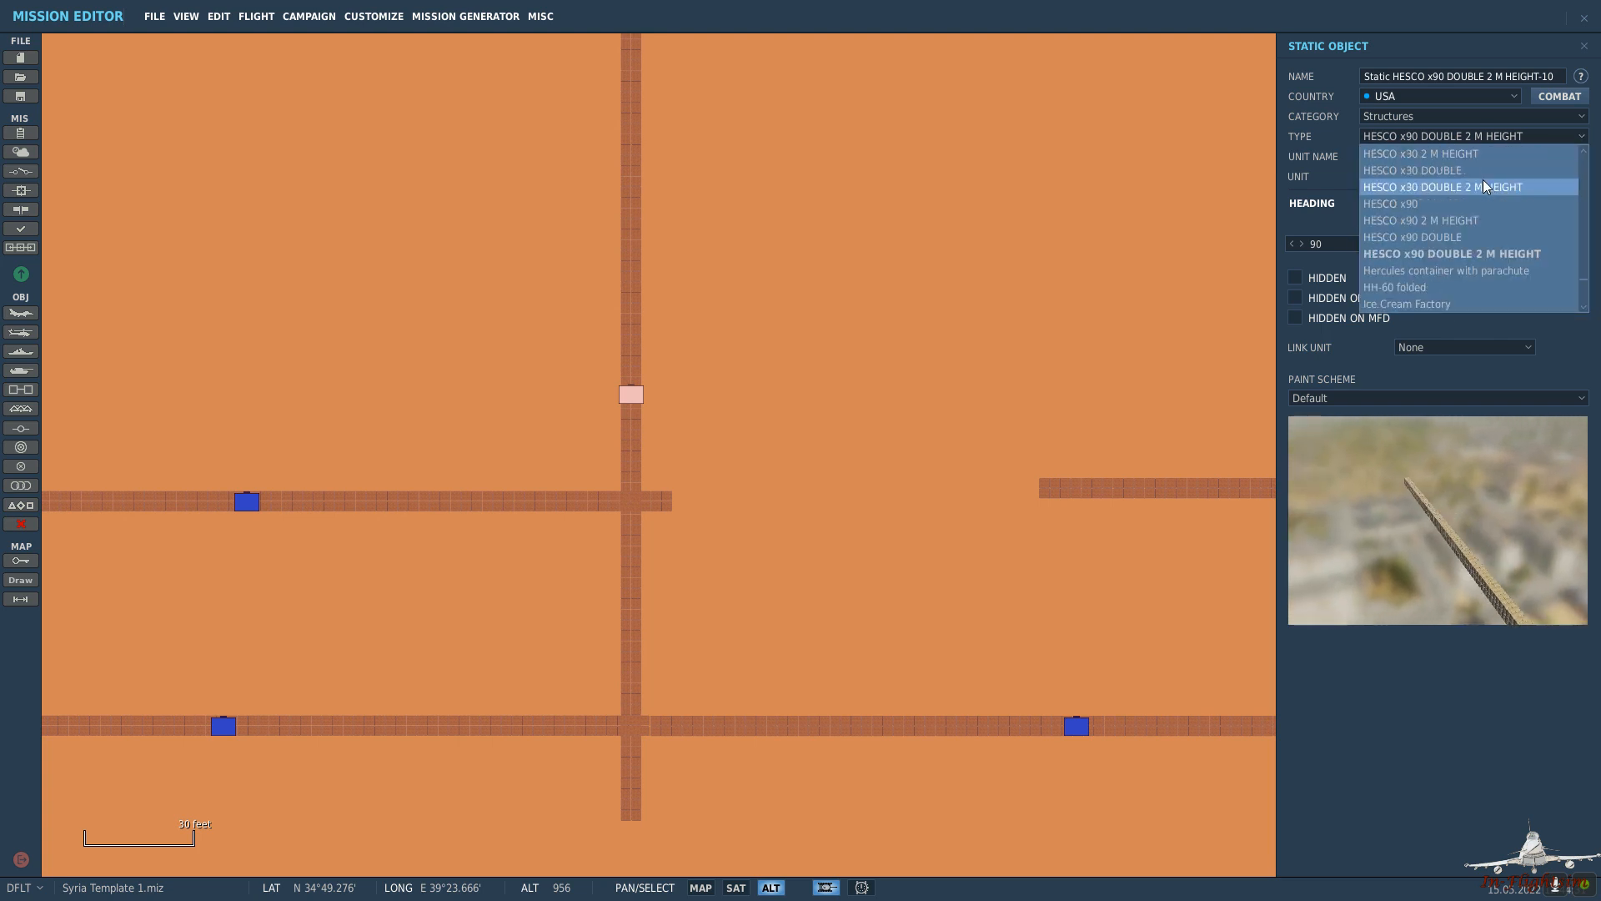
pyautogui.scroll(3, 1488, 184)
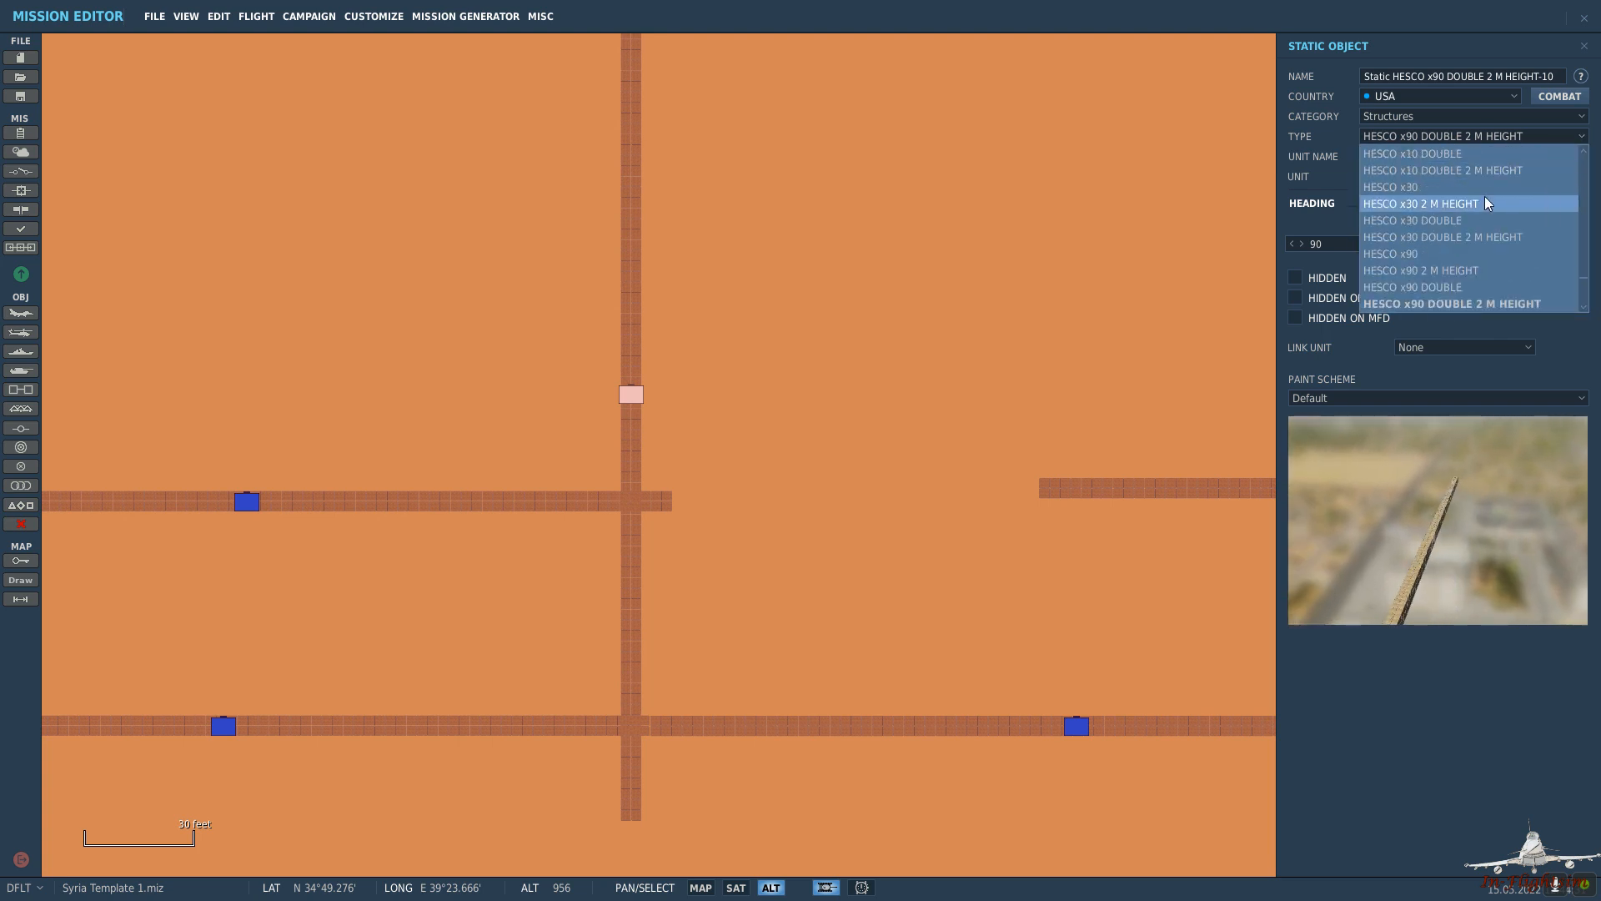
pyautogui.click(1487, 237)
pyautogui.moveTo(650, 395)
pyautogui.mouseDown()
pyautogui.moveTo(675, 343)
pyautogui.moveTo(662, 347)
pyautogui.mouseUp()
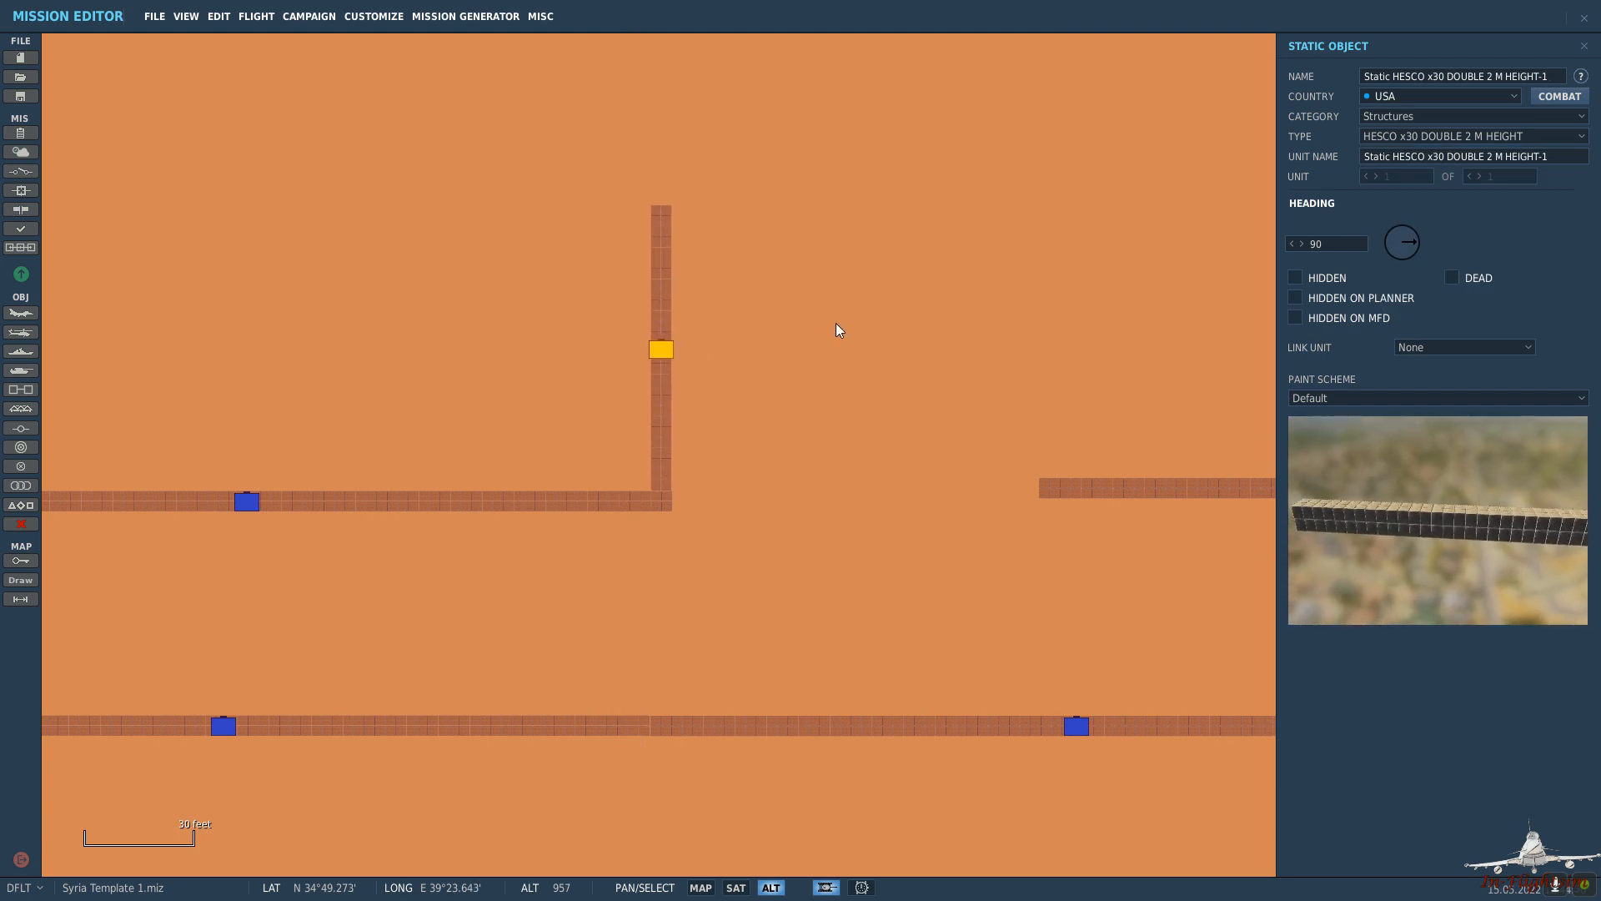
# Add an east-west HESCO x90 wall copy running east from the northern end of the short north-south wall.
pyautogui.moveTo(836, 324); pyautogui.dragTo(762, 367)
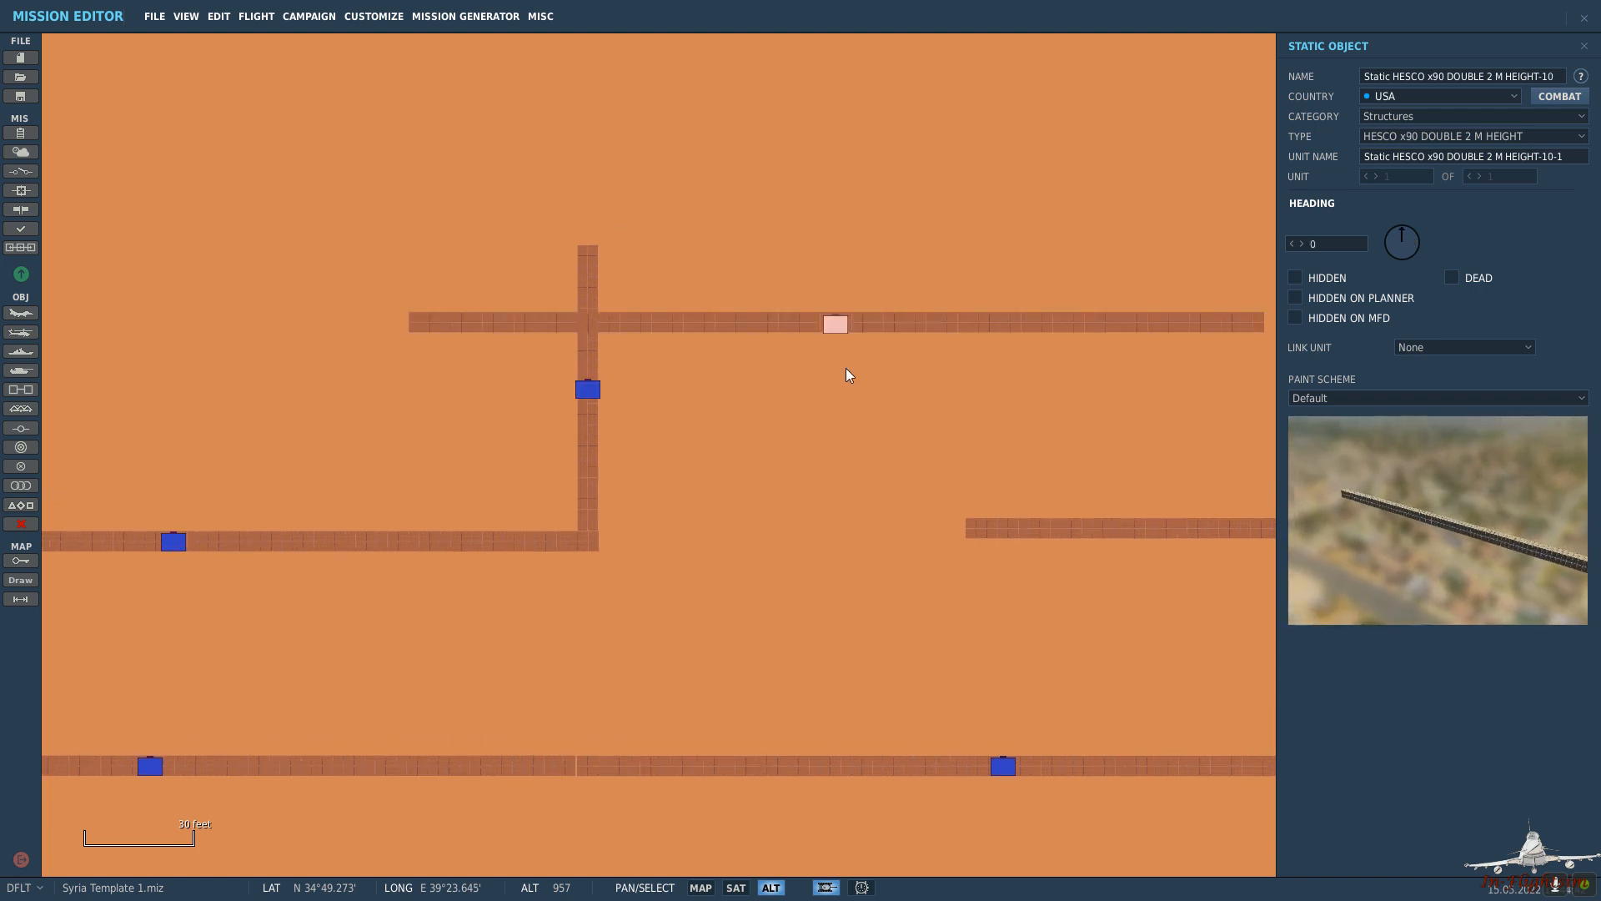
pyautogui.scroll(-4, 725, 405)
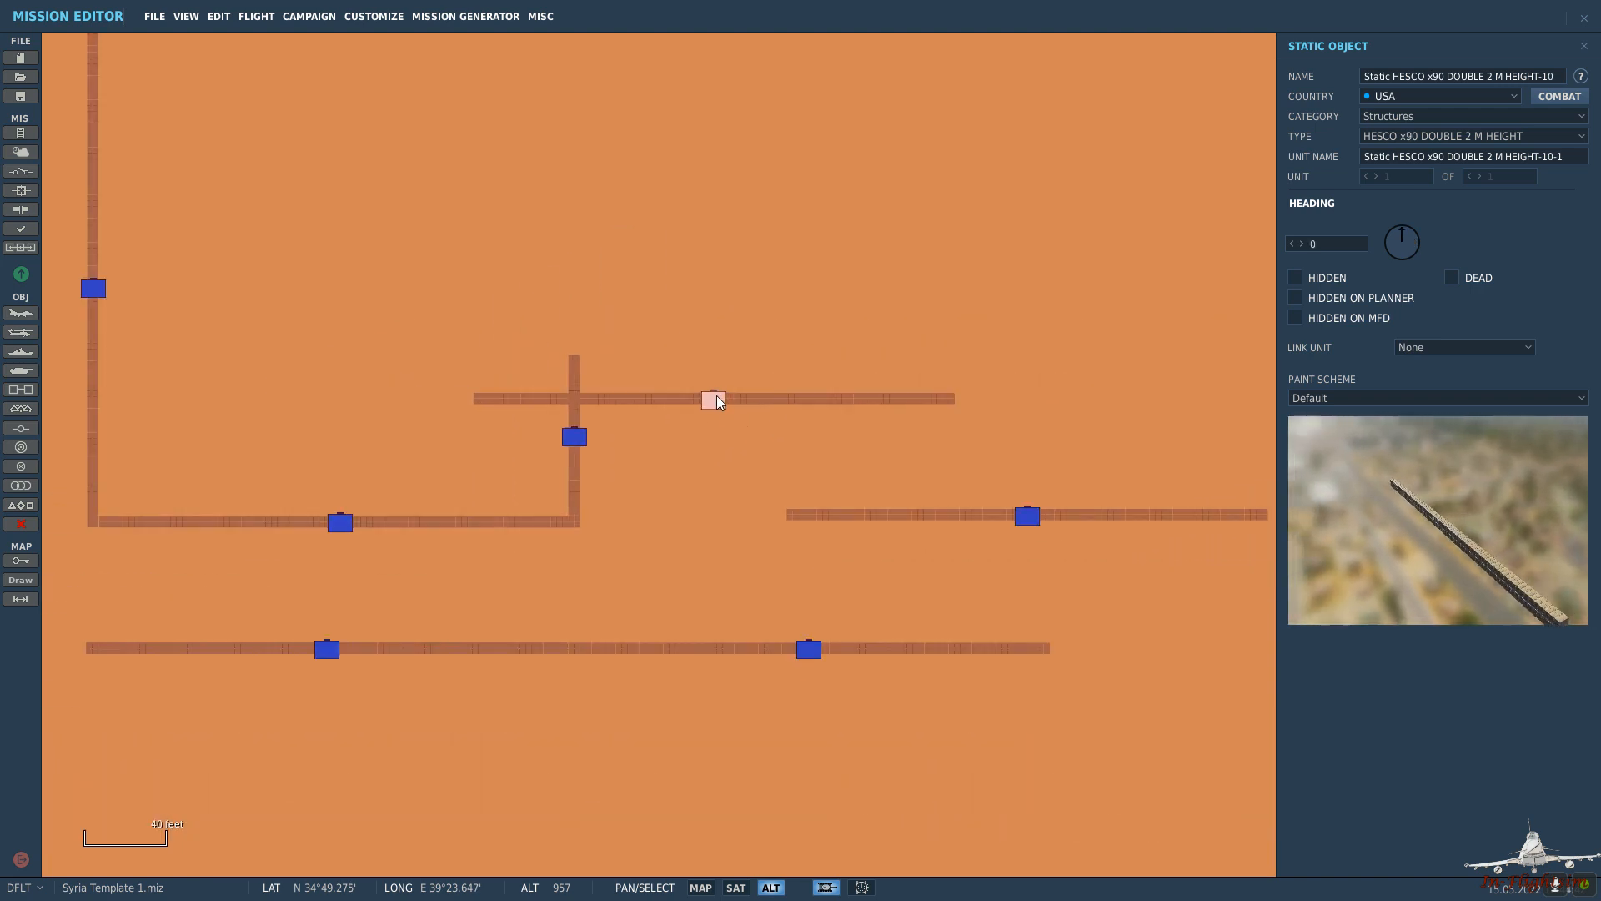
pyautogui.moveTo(719, 402)
pyautogui.mouseDown()
pyautogui.moveTo(773, 358)
pyautogui.moveTo(811, 355)
pyautogui.mouseUp()
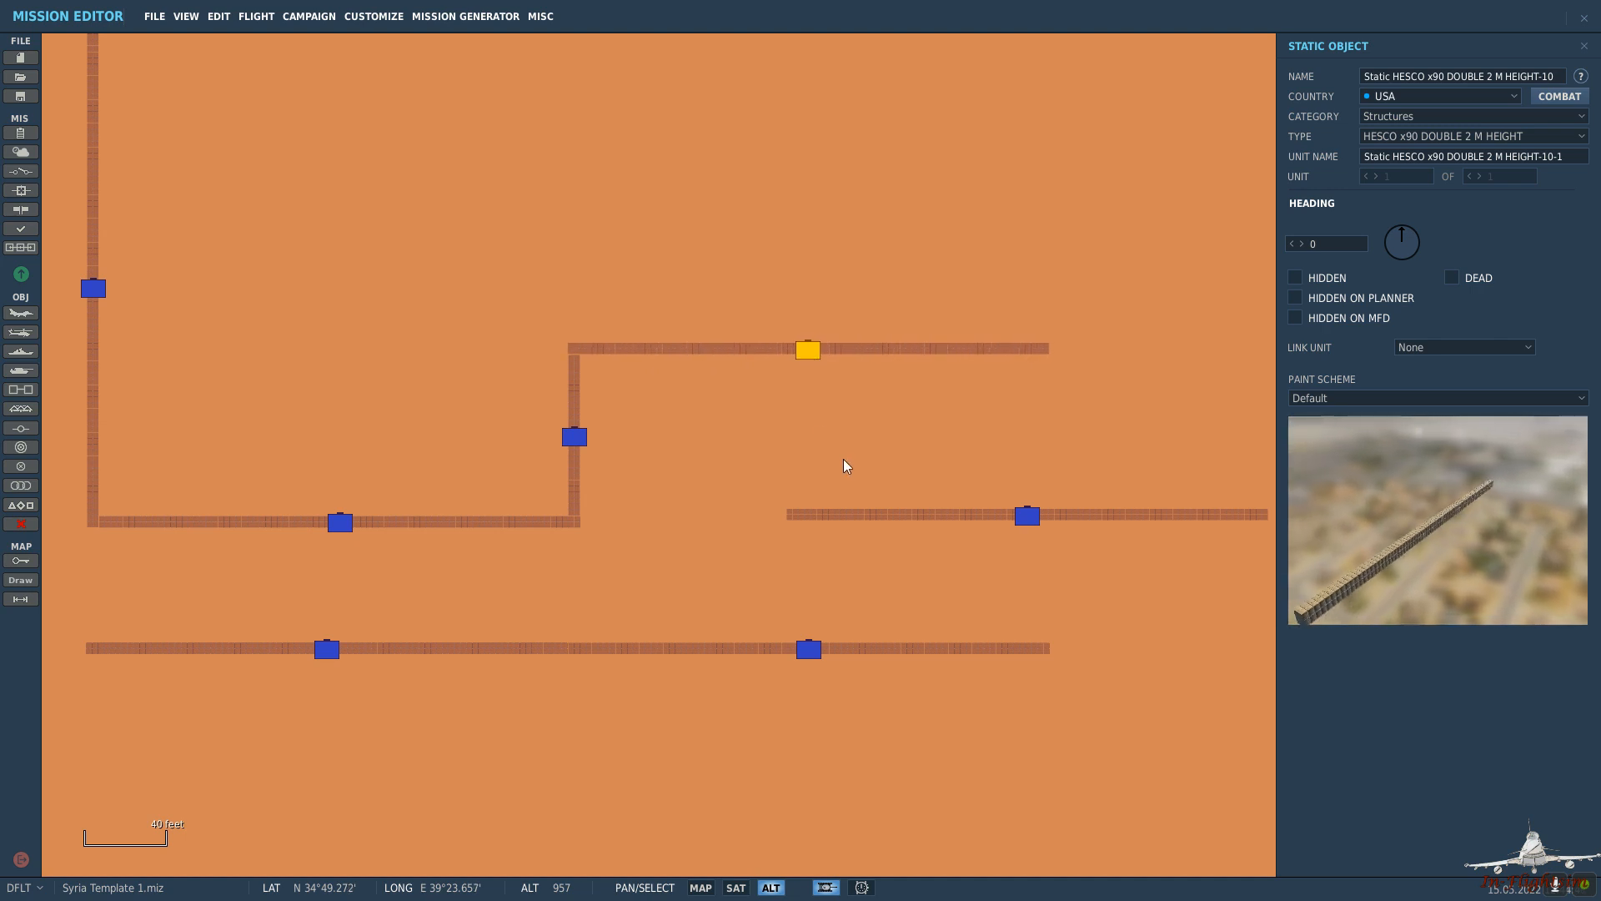
pyautogui.scroll(-4, 848, 464)
pyautogui.scroll(5, 827, 398)
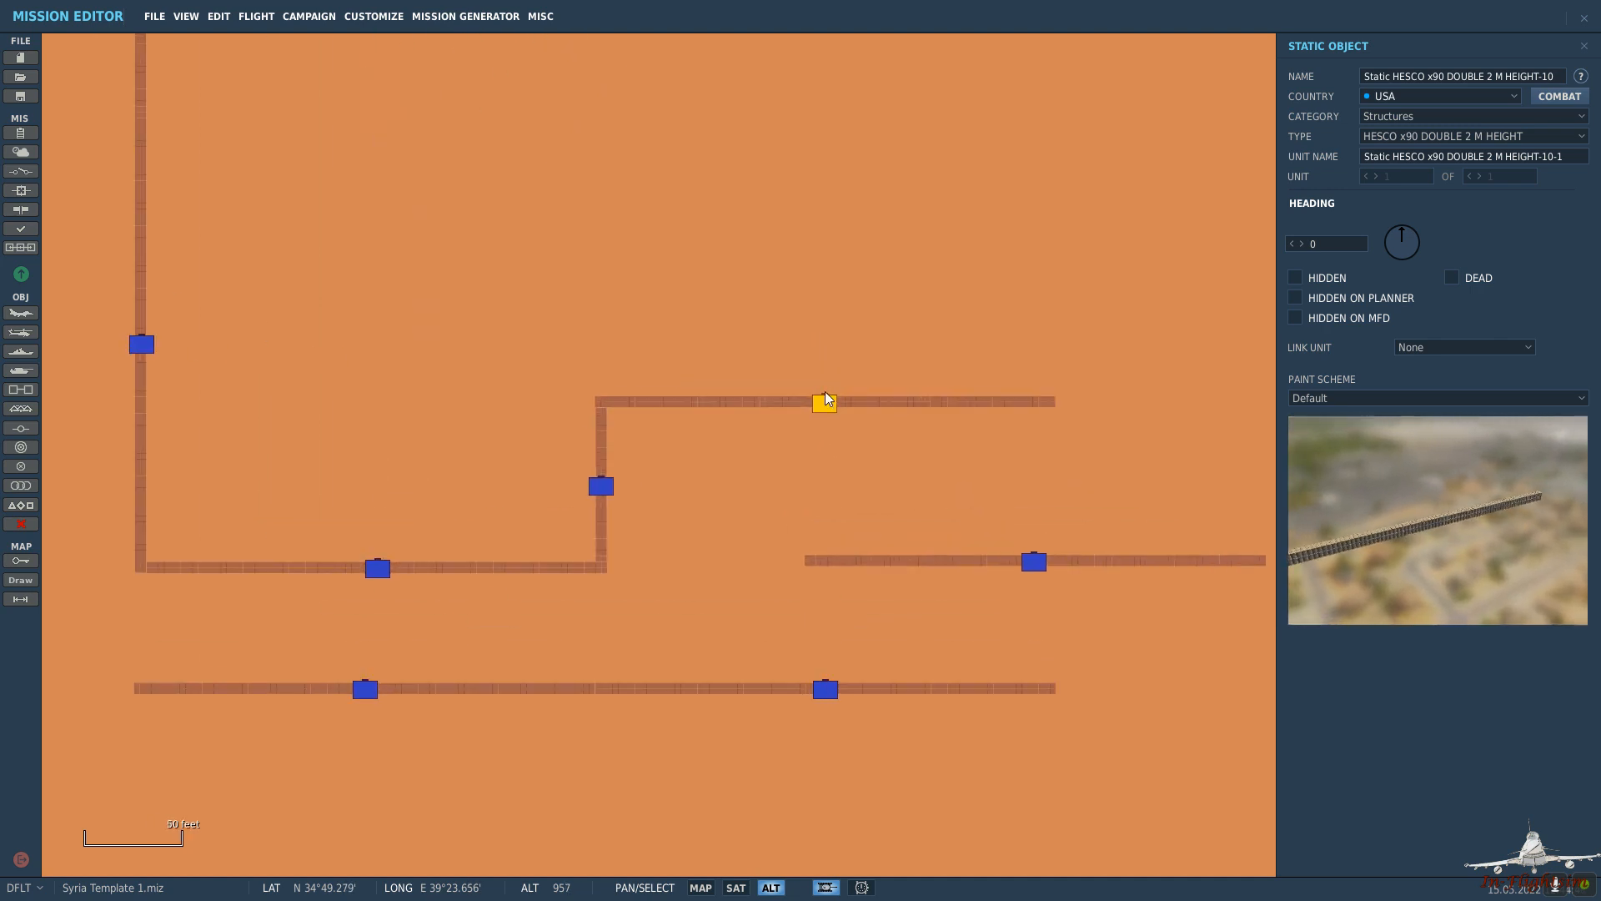
# Change the new east-west wall to HESCO x30 DOUBLE 2 M HEIGHT and move it back to the short wall's northern corner.
pyautogui.click(1431, 141)
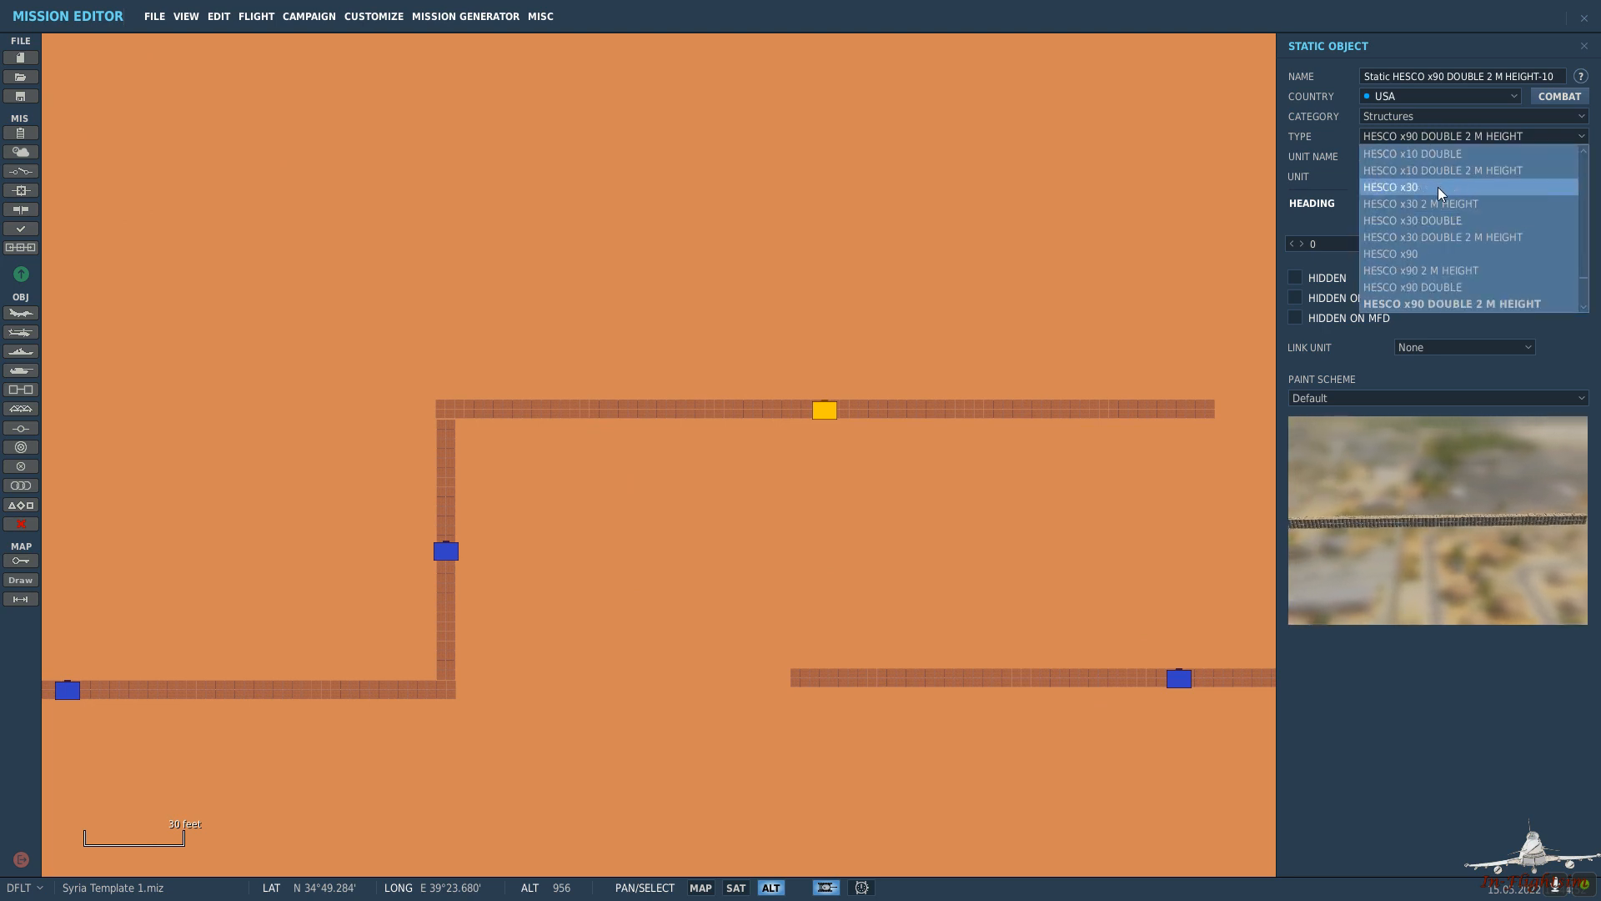
pyautogui.click(1475, 242)
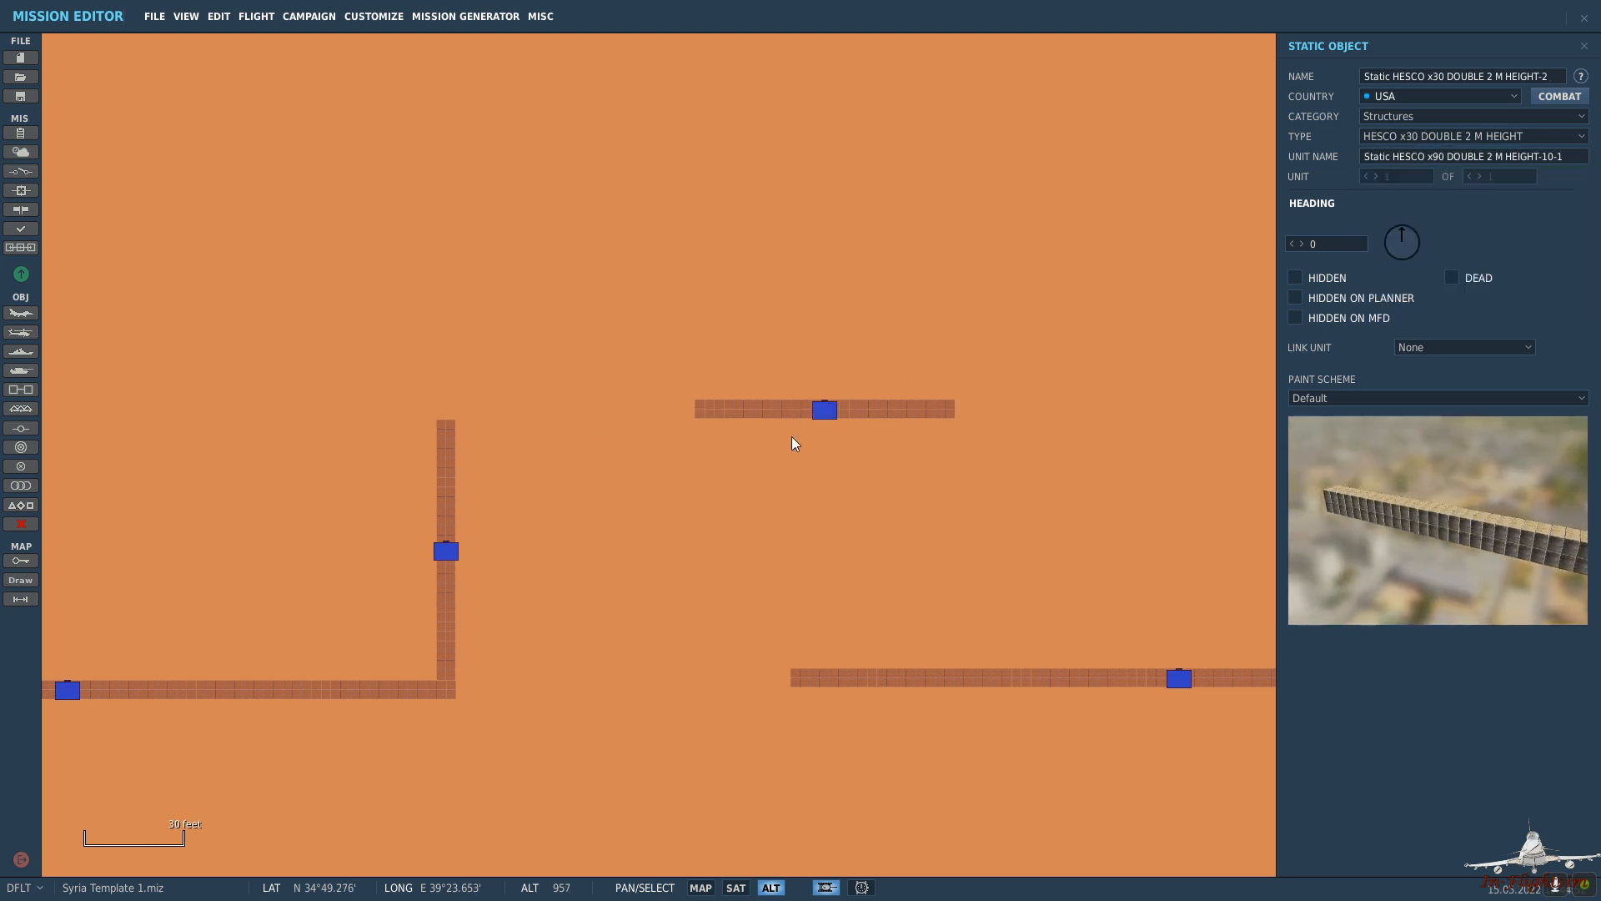
pyautogui.scroll(2, 796, 436)
pyautogui.moveTo(833, 406)
pyautogui.mouseDown()
pyautogui.moveTo(753, 392)
pyautogui.moveTo(460, 434)
pyautogui.moveTo(479, 403)
pyautogui.mouseUp()
pyautogui.moveTo(721, 514); pyautogui.dragTo(692, 395, button='right')
pyautogui.scroll(-2, 802, 513)
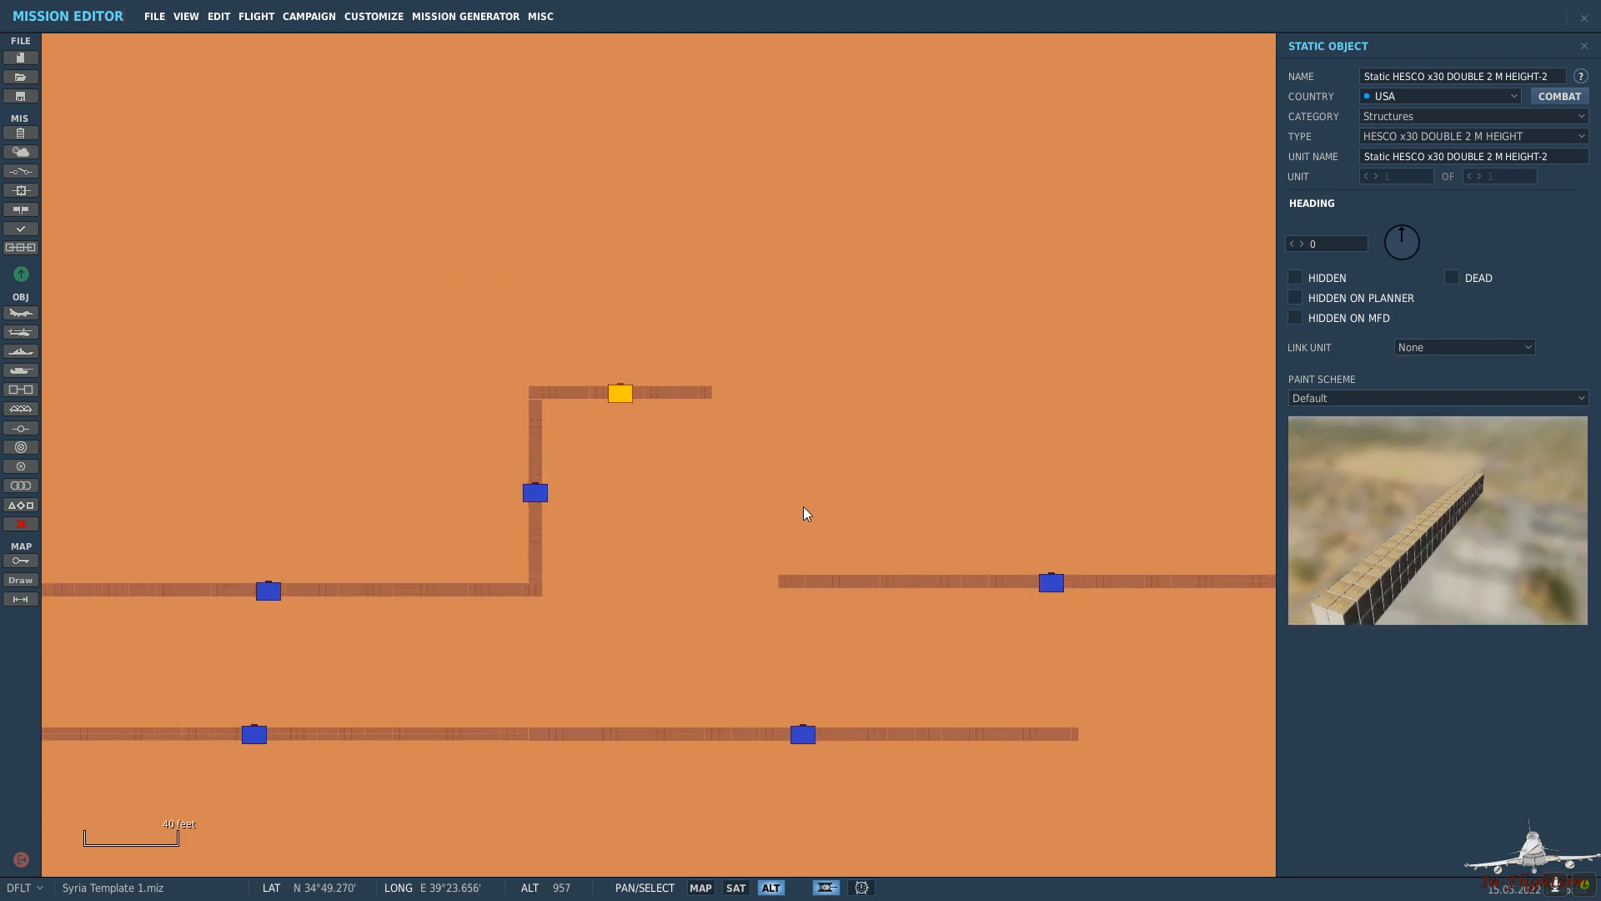
# Duplicate the short north-south wall and place the copy running south from the western end of the eastern wall across the gap.
pyautogui.scroll(-3, 926, 538)
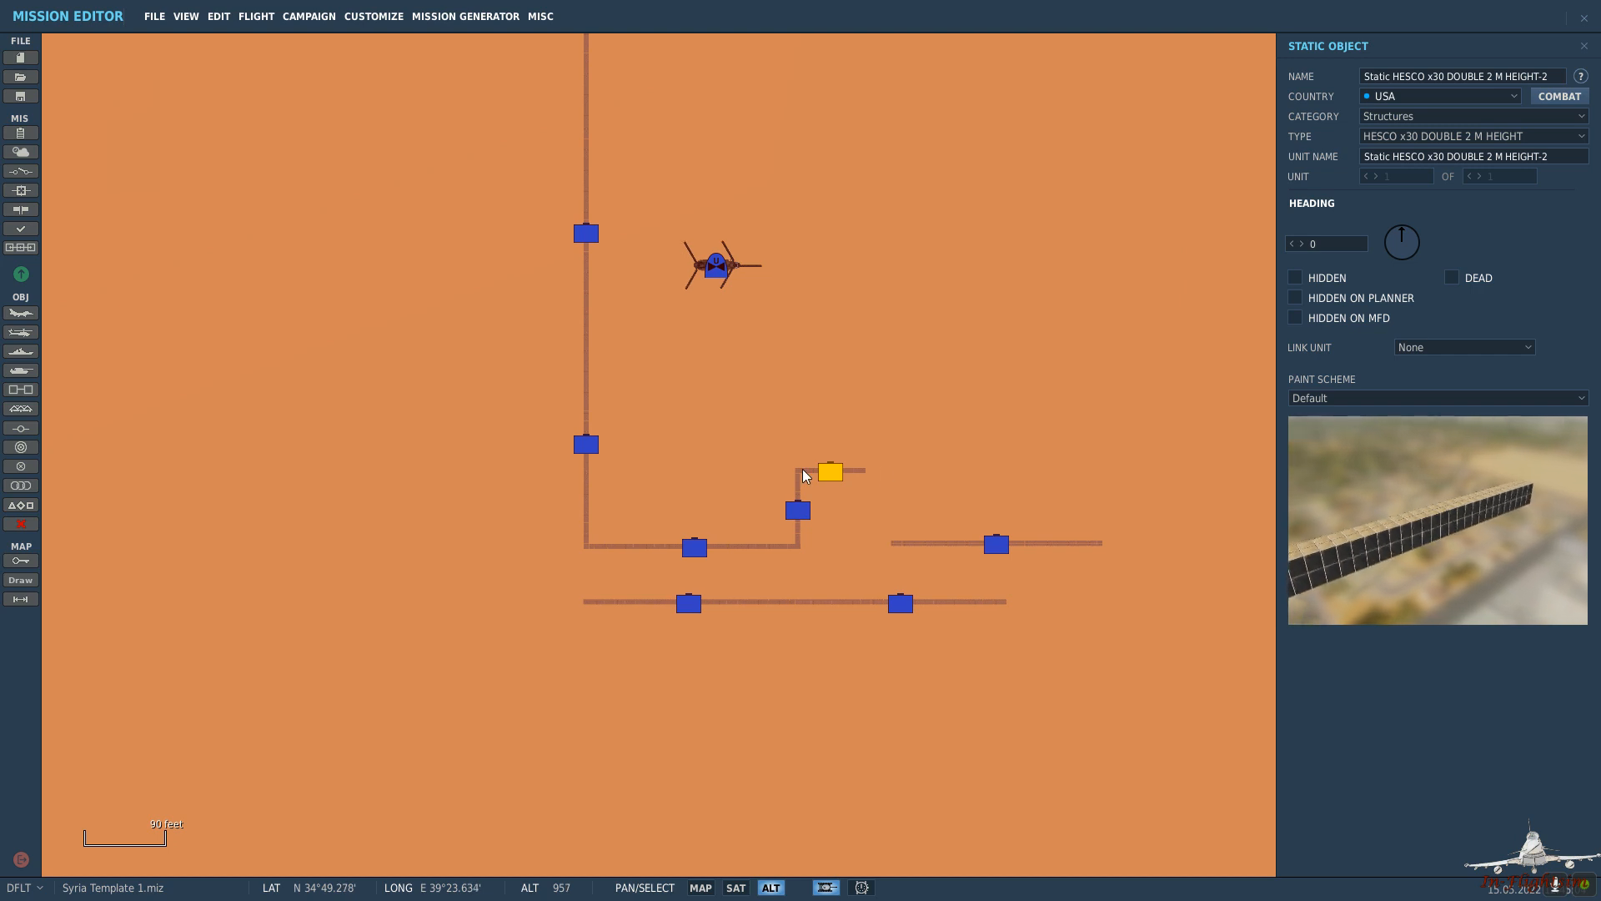
pyautogui.click(1074, 502)
pyautogui.moveTo(1025, 494); pyautogui.dragTo(954, 479, button='right')
pyautogui.scroll(1, 951, 478)
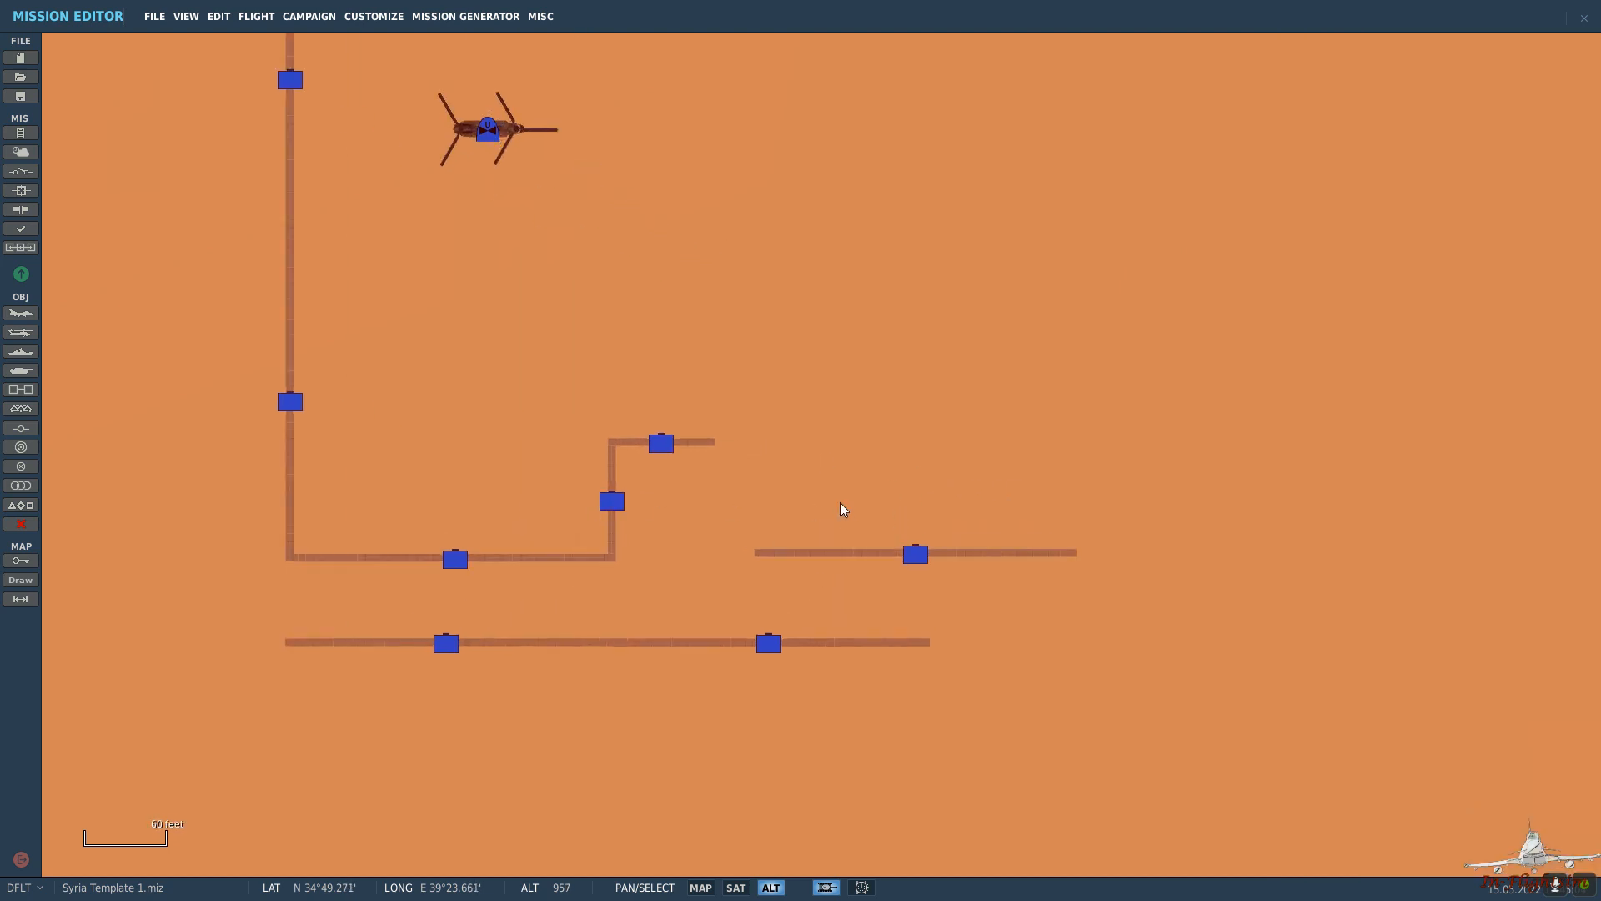
pyautogui.scroll(1, 840, 506)
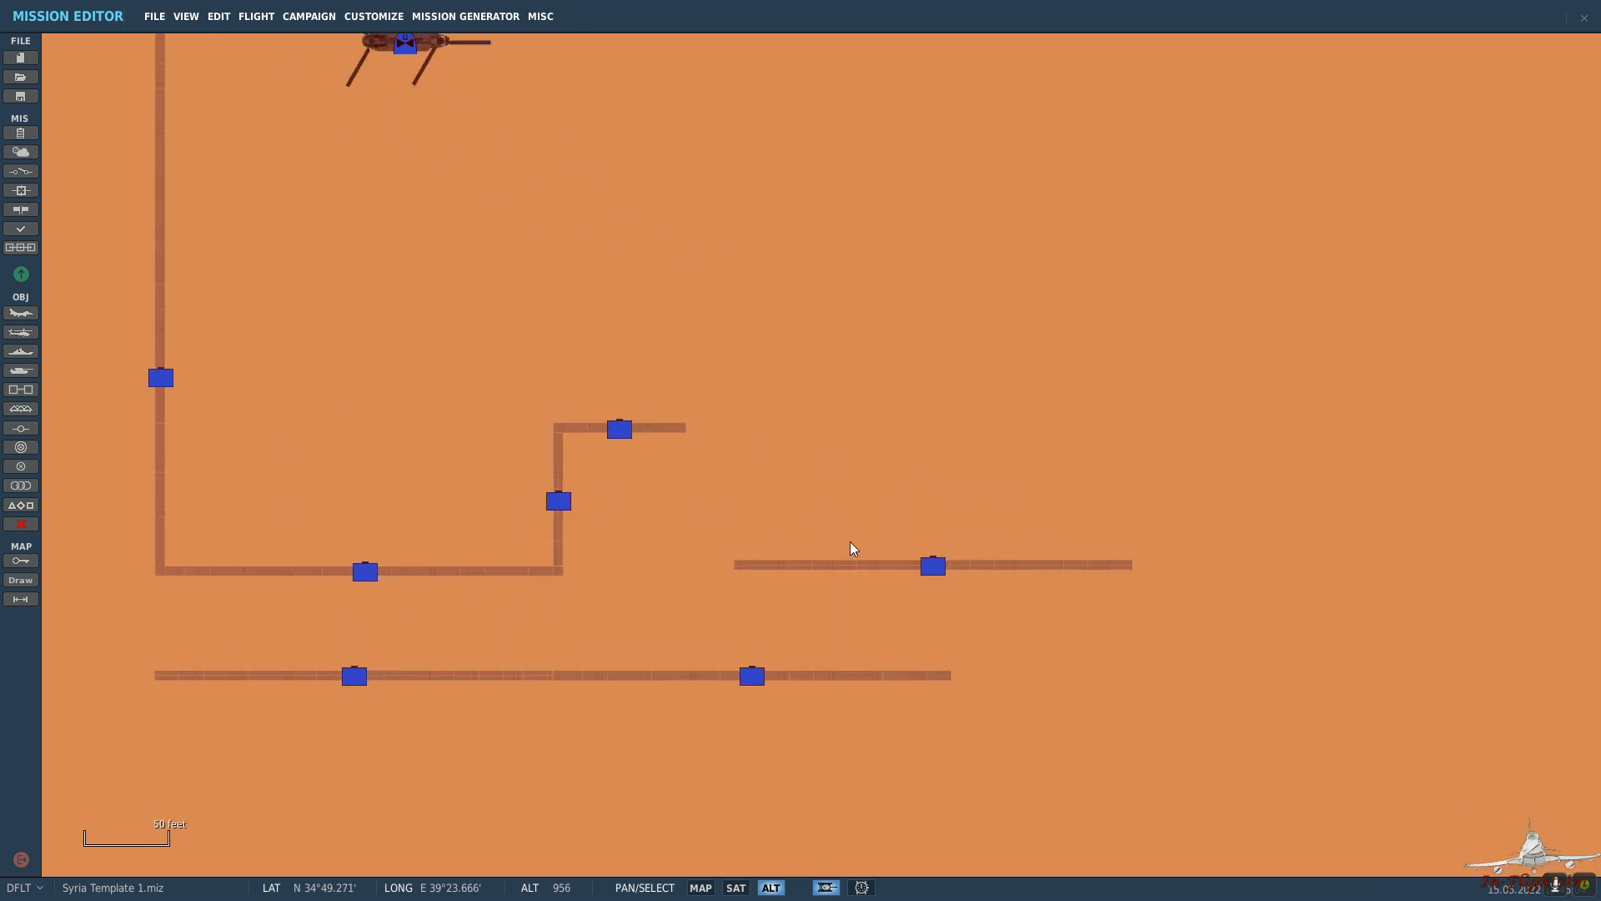
pyautogui.click(559, 506)
pyautogui.hotkey('ctrl', 'v')
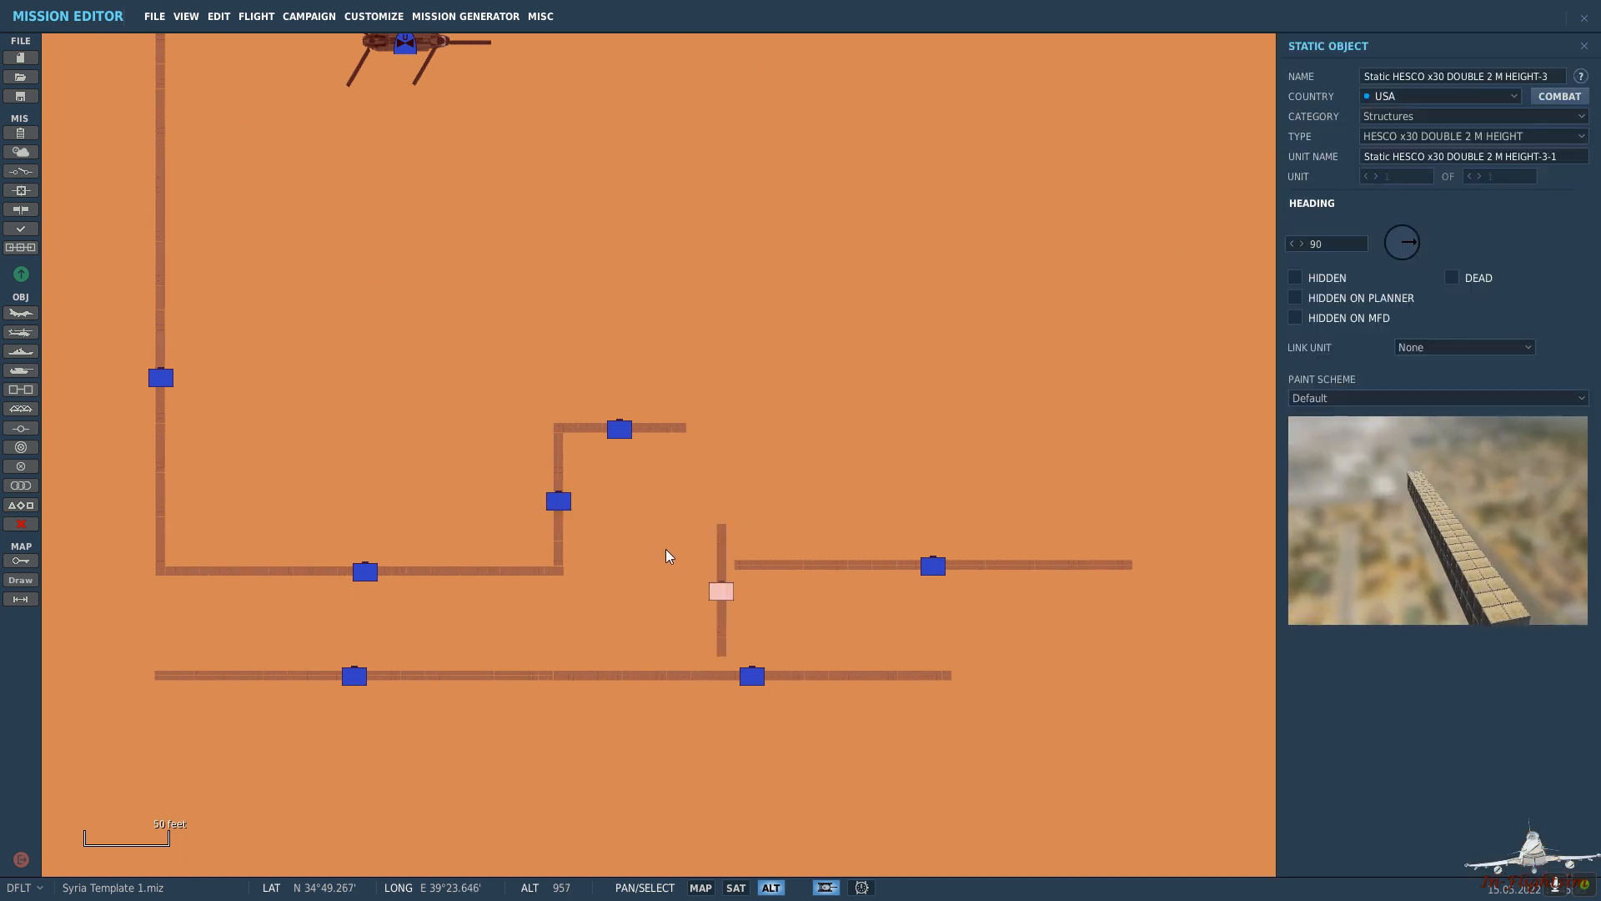
pyautogui.moveTo(724, 588); pyautogui.dragTo(742, 643)
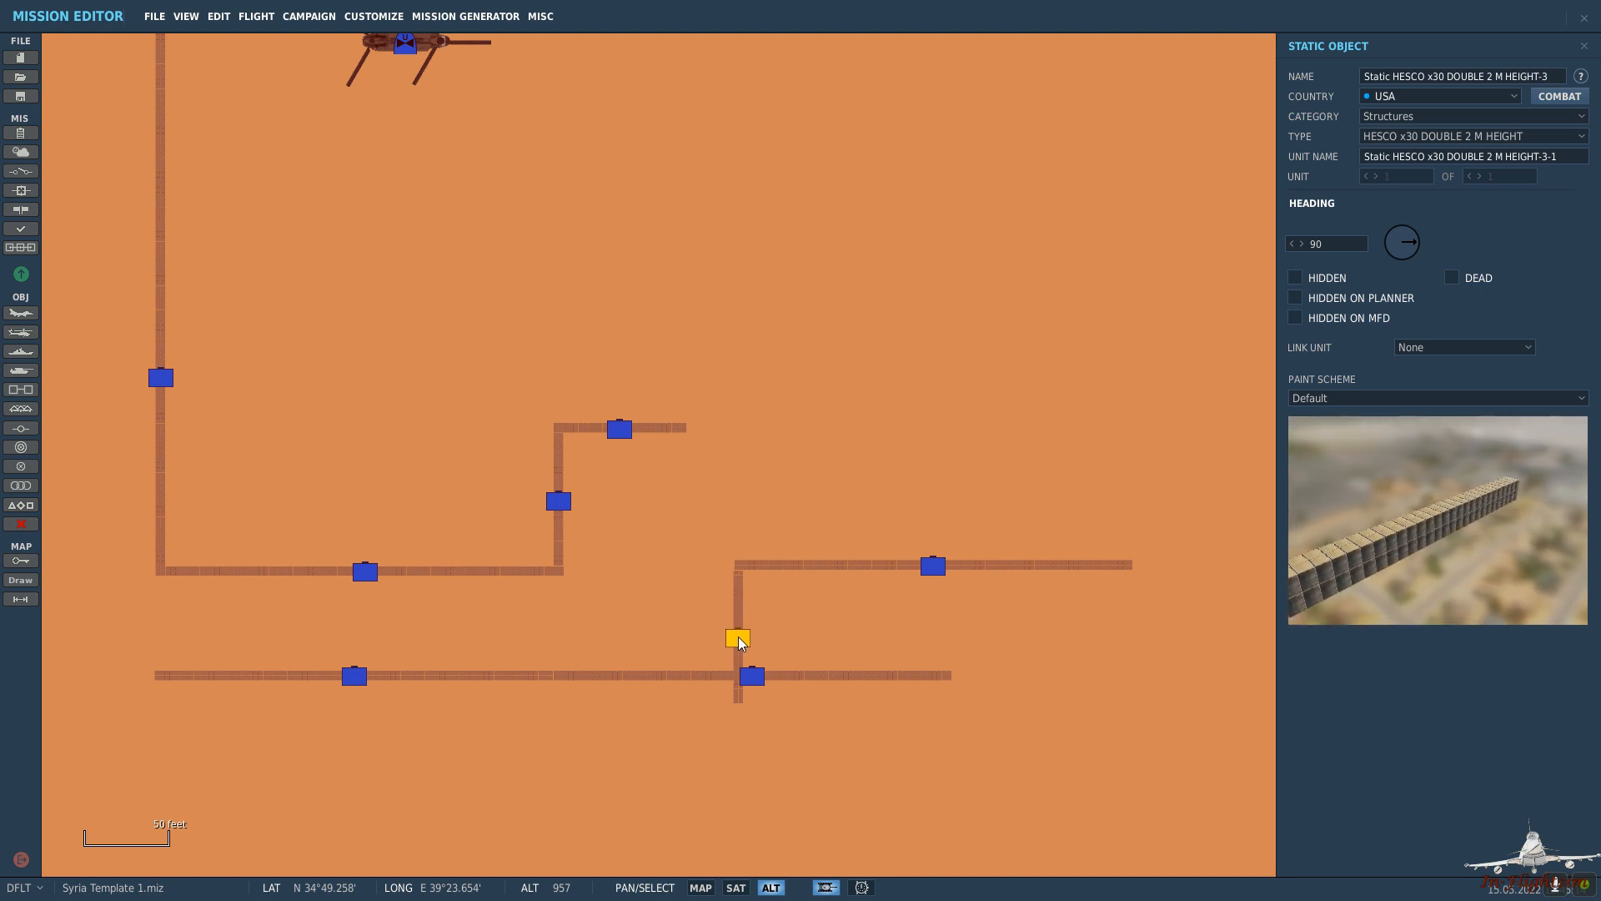
# Delete the eastern wall of the outer row and move the remaining one to meet the new short wall's southern end.
pyautogui.moveTo(624, 617); pyautogui.dragTo(723, 408, button='right')
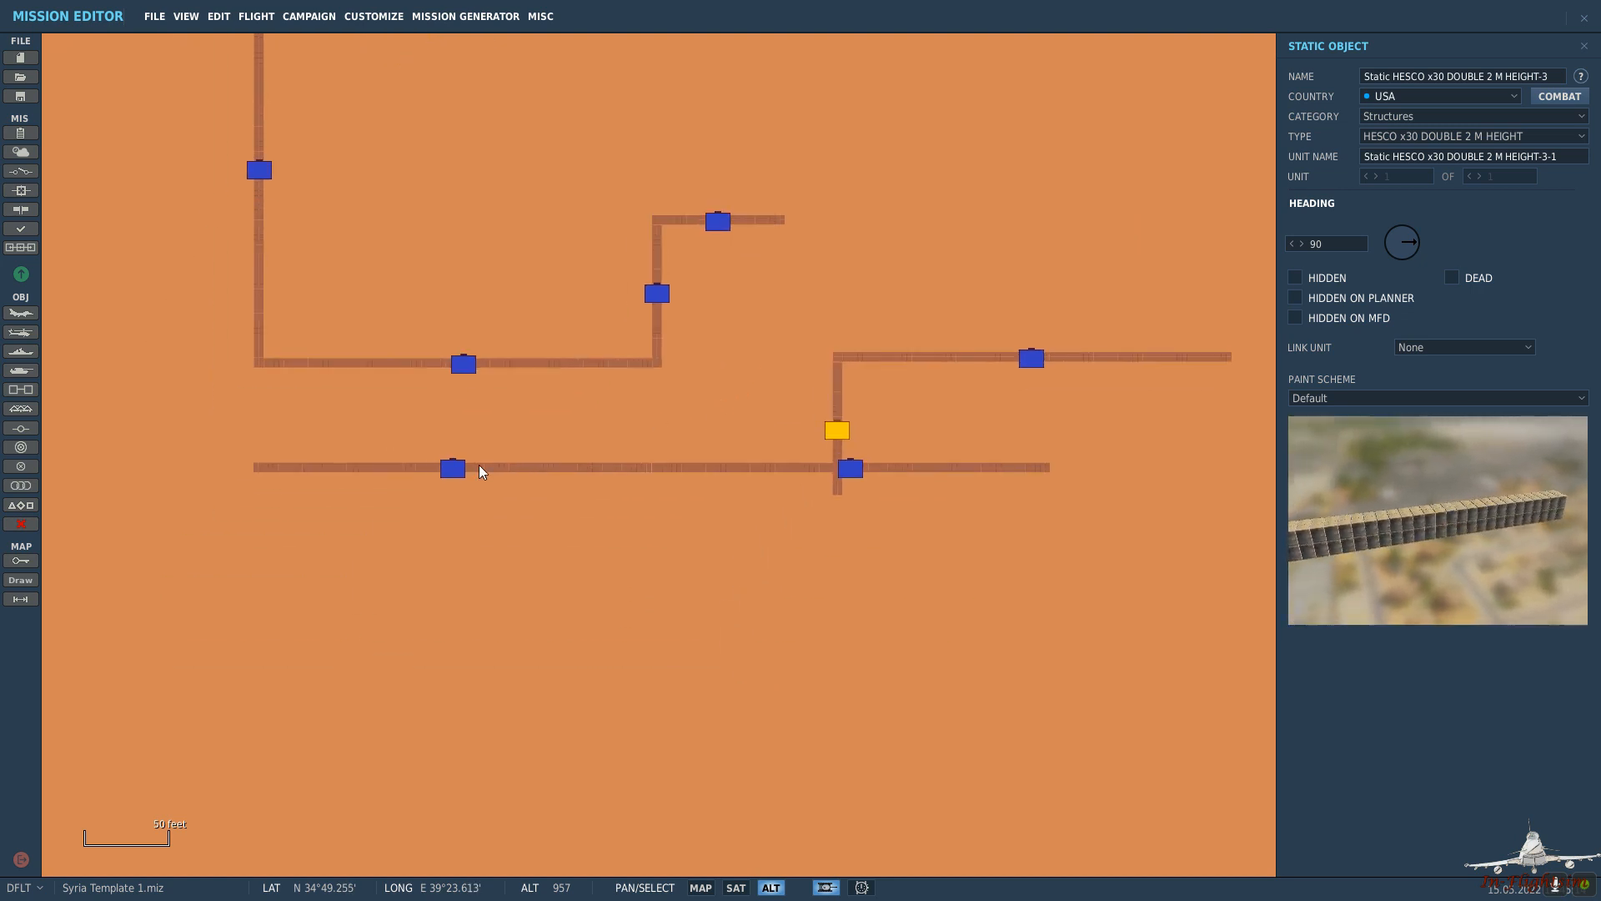
pyautogui.moveTo(852, 471); pyautogui.dragTo(830, 547)
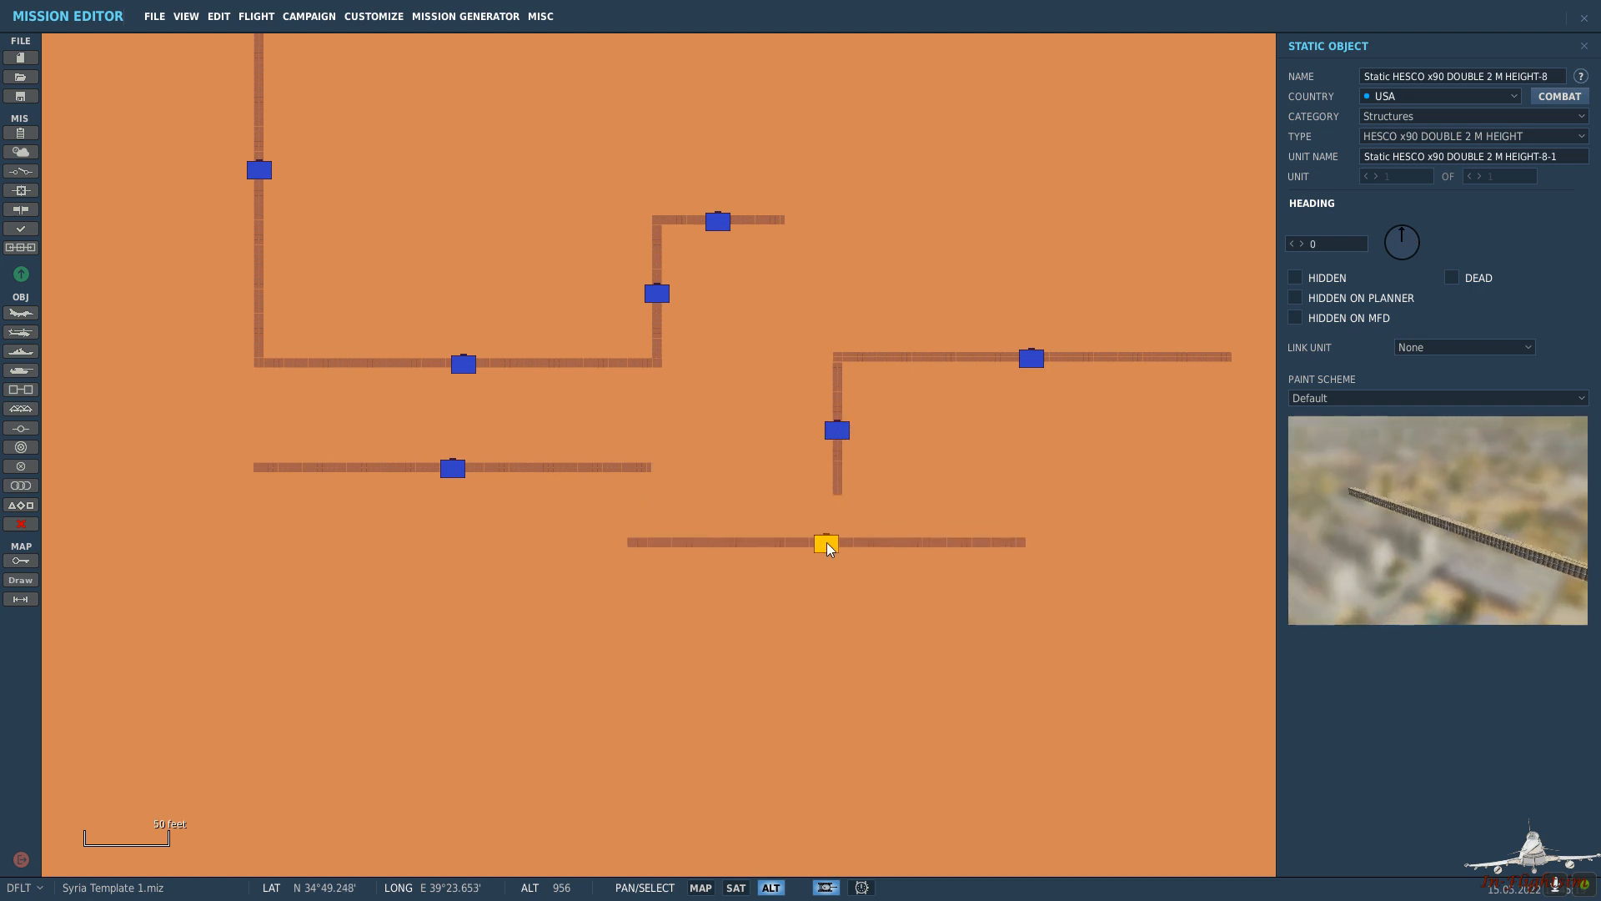
pyautogui.press('Delete')
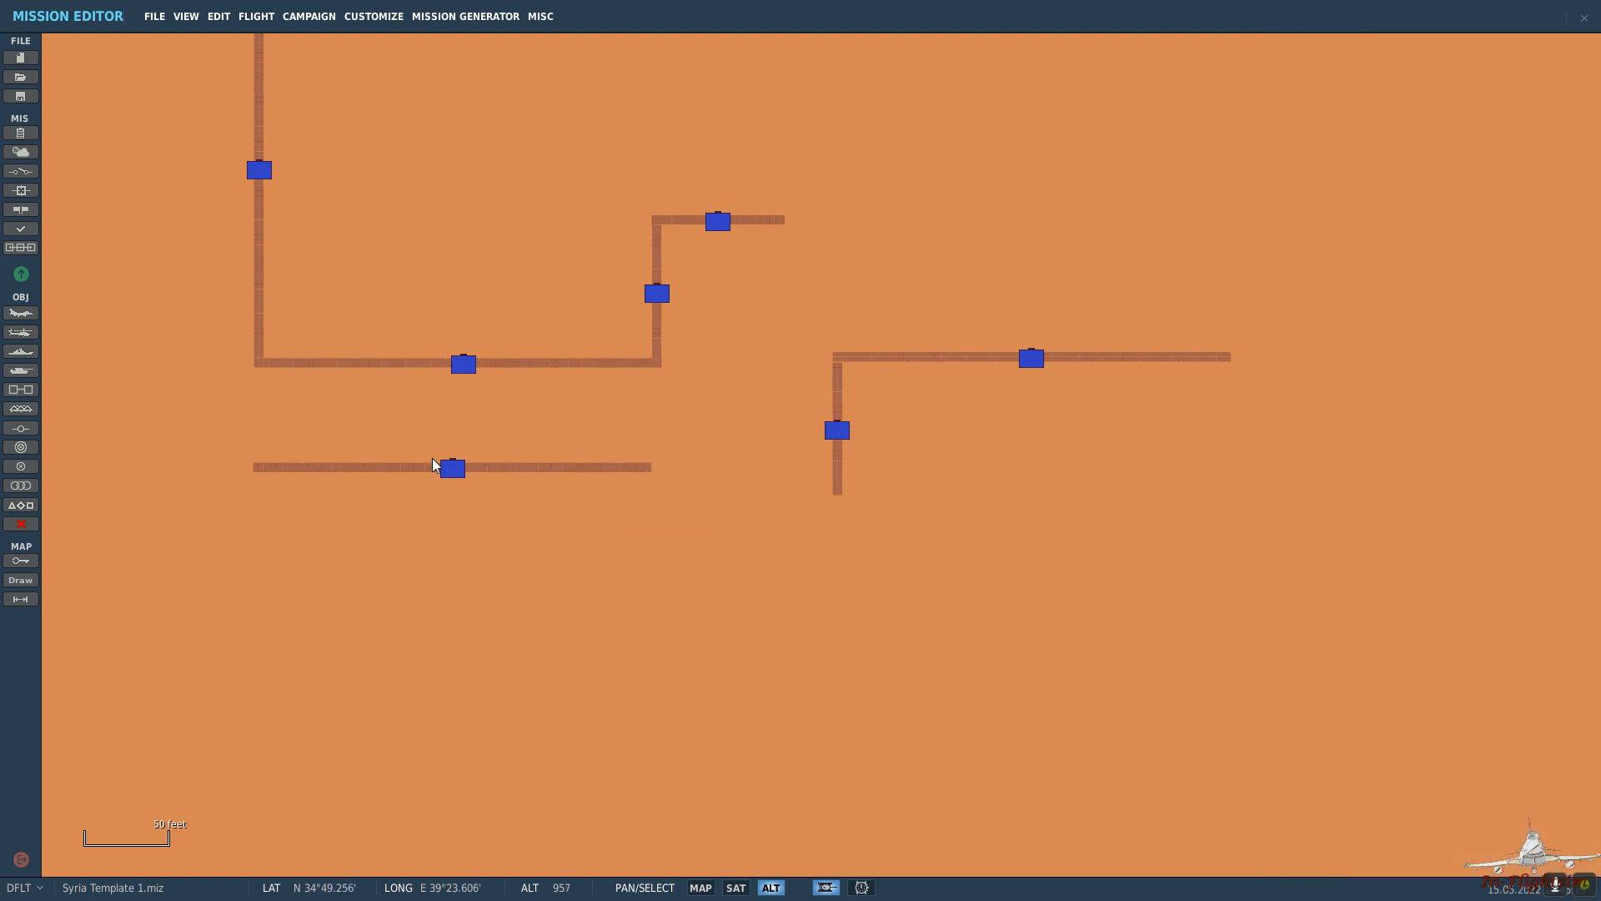
pyautogui.moveTo(479, 468); pyautogui.dragTo(634, 495)
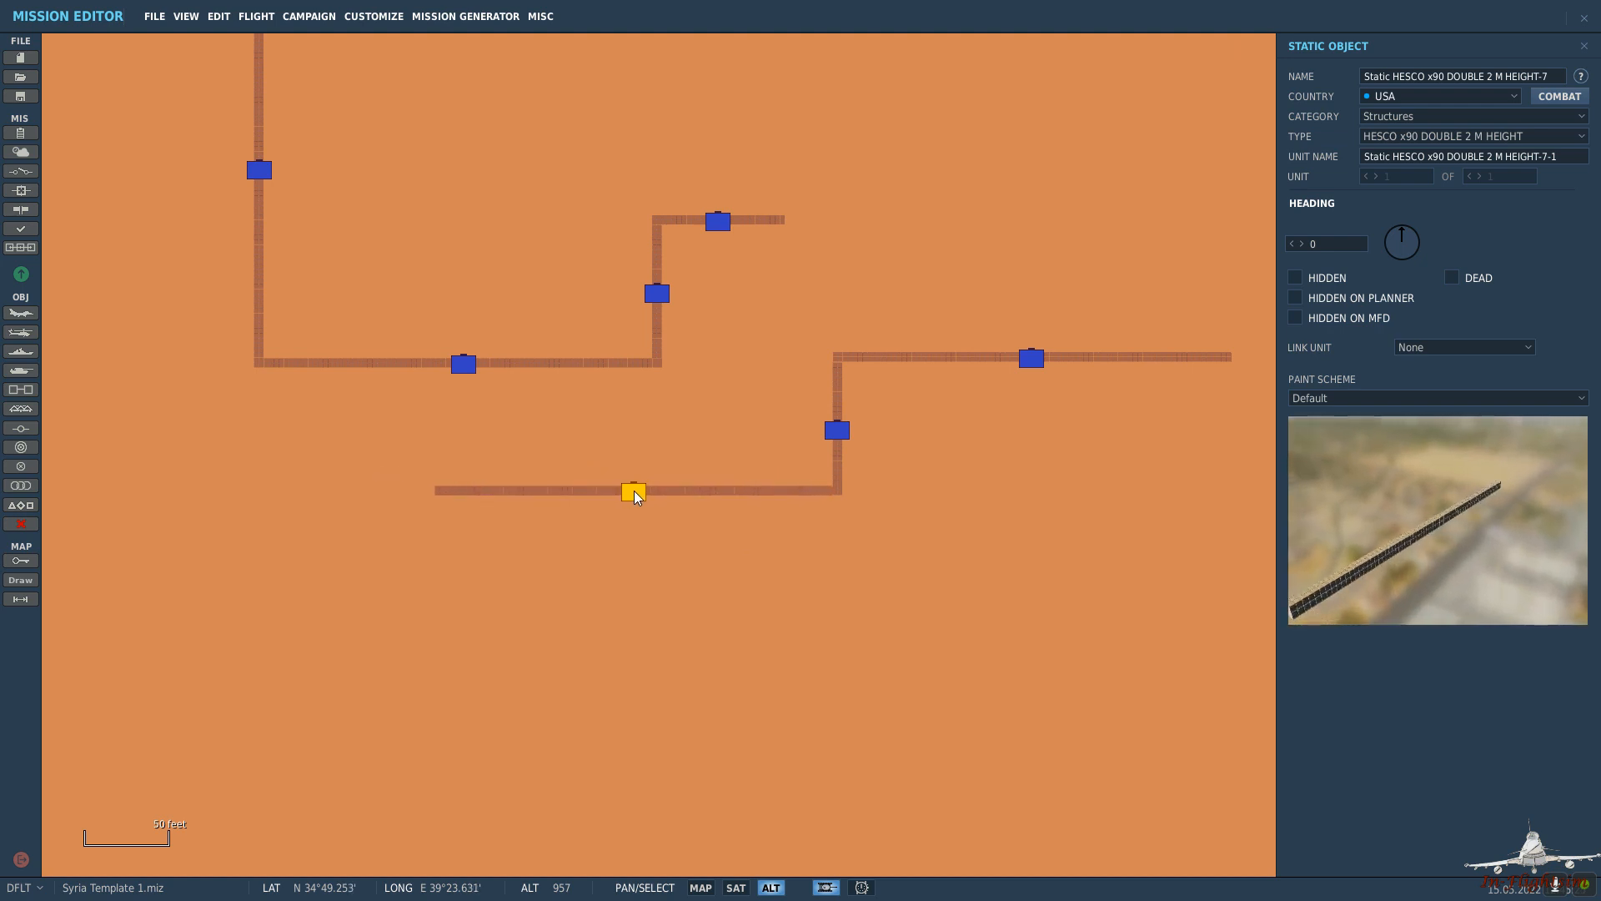
pyautogui.scroll(3, 633, 497)
pyautogui.moveTo(862, 556); pyautogui.dragTo(650, 505)
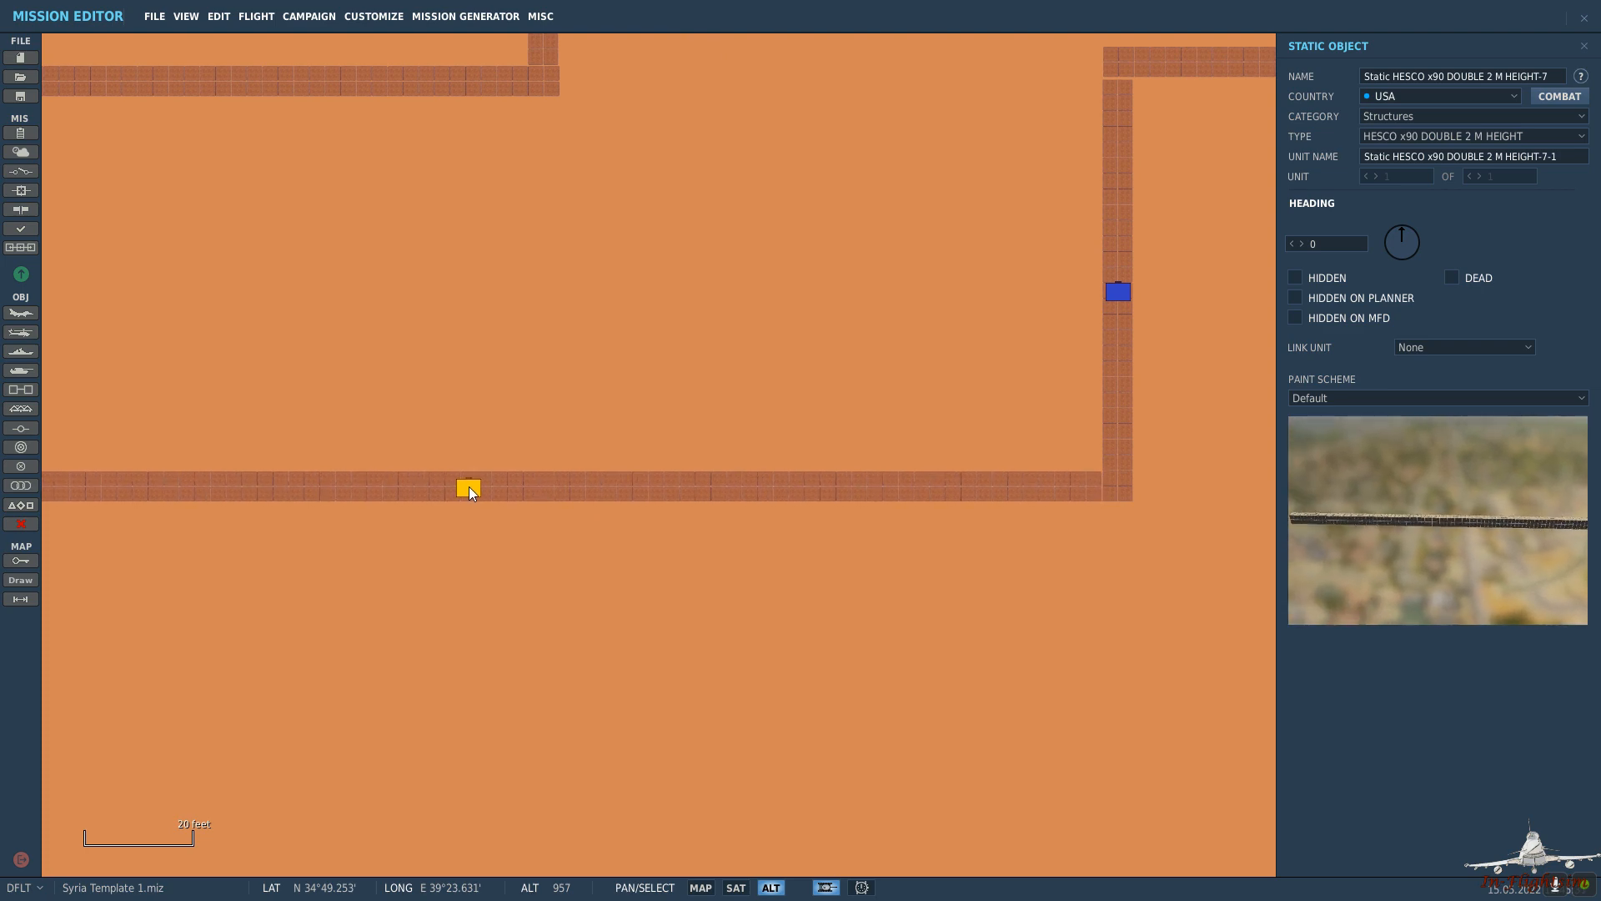
pyautogui.scroll(-2, 400, 565)
pyautogui.moveTo(400, 564); pyautogui.dragTo(650, 622)
# Duplicate the short east-west x30 wall and place the copy at the outer wall's western end to extend it.
pyautogui.scroll(-2, 650, 622)
pyautogui.moveTo(703, 520); pyautogui.dragTo(829, 472)
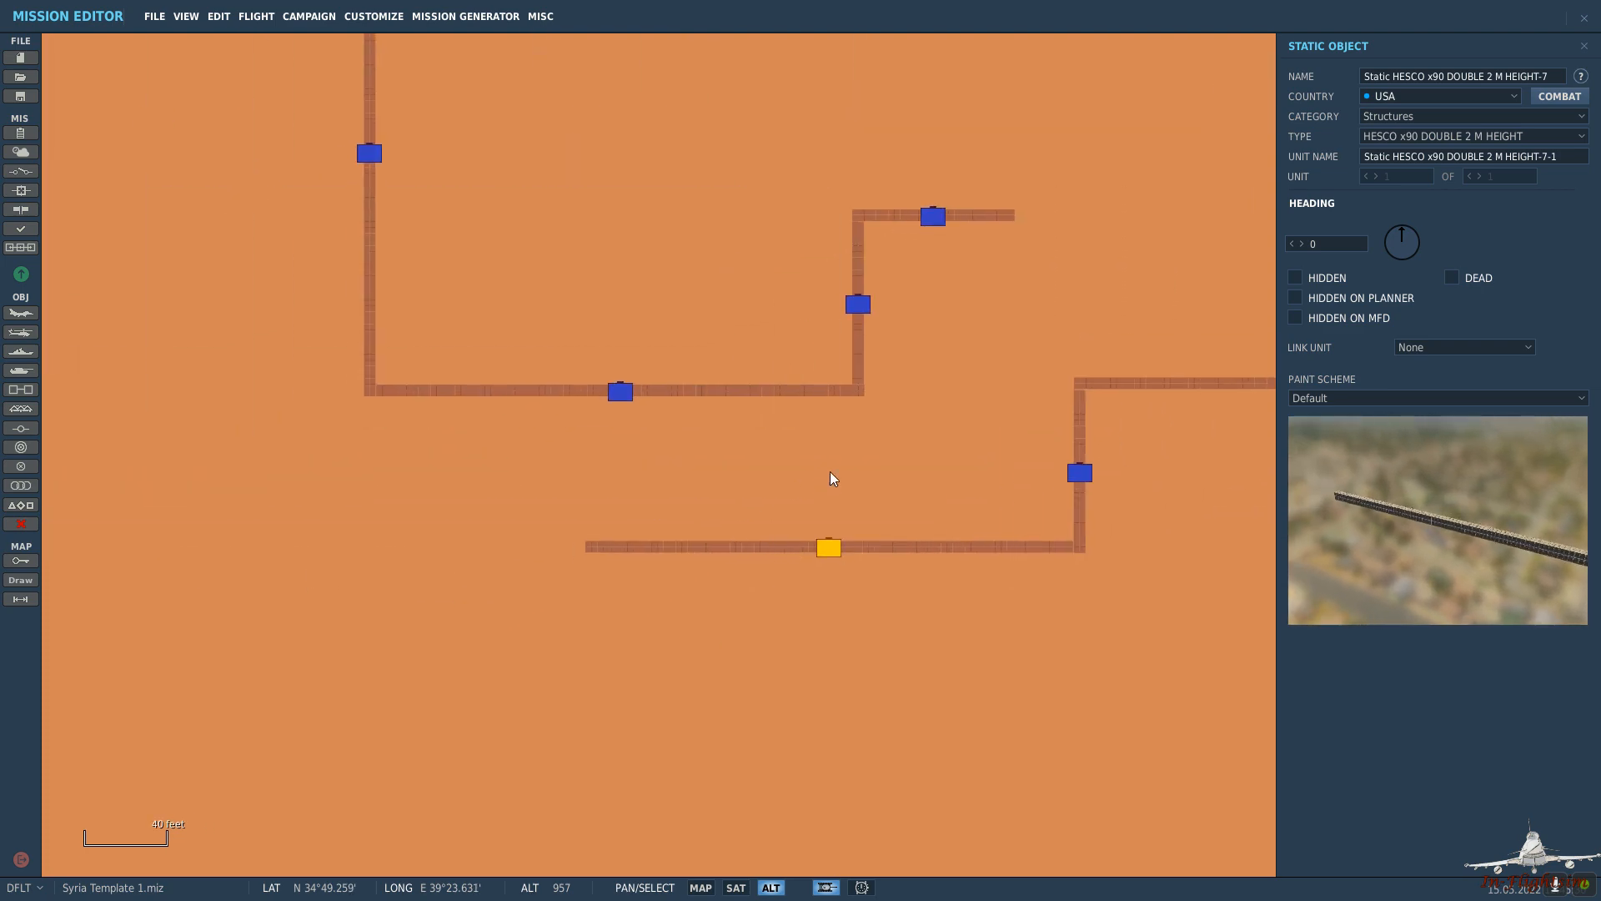
pyautogui.click(829, 472)
pyautogui.click(930, 220)
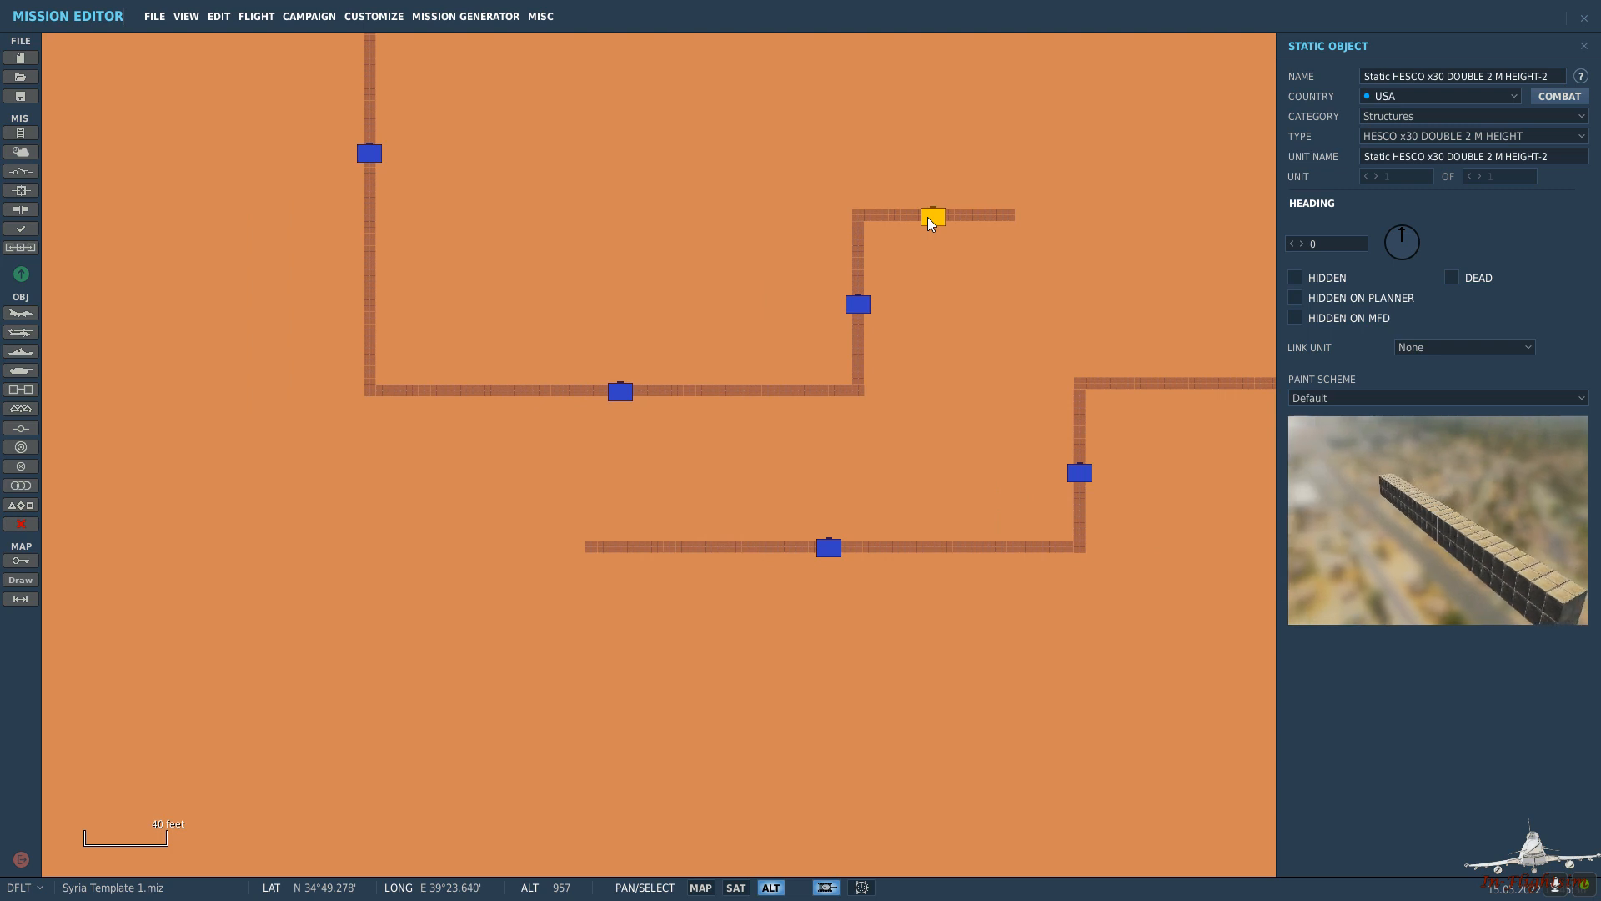
pyautogui.hotkey('ctrl', 'v')
pyautogui.moveTo(508, 522); pyautogui.dragTo(506, 553)
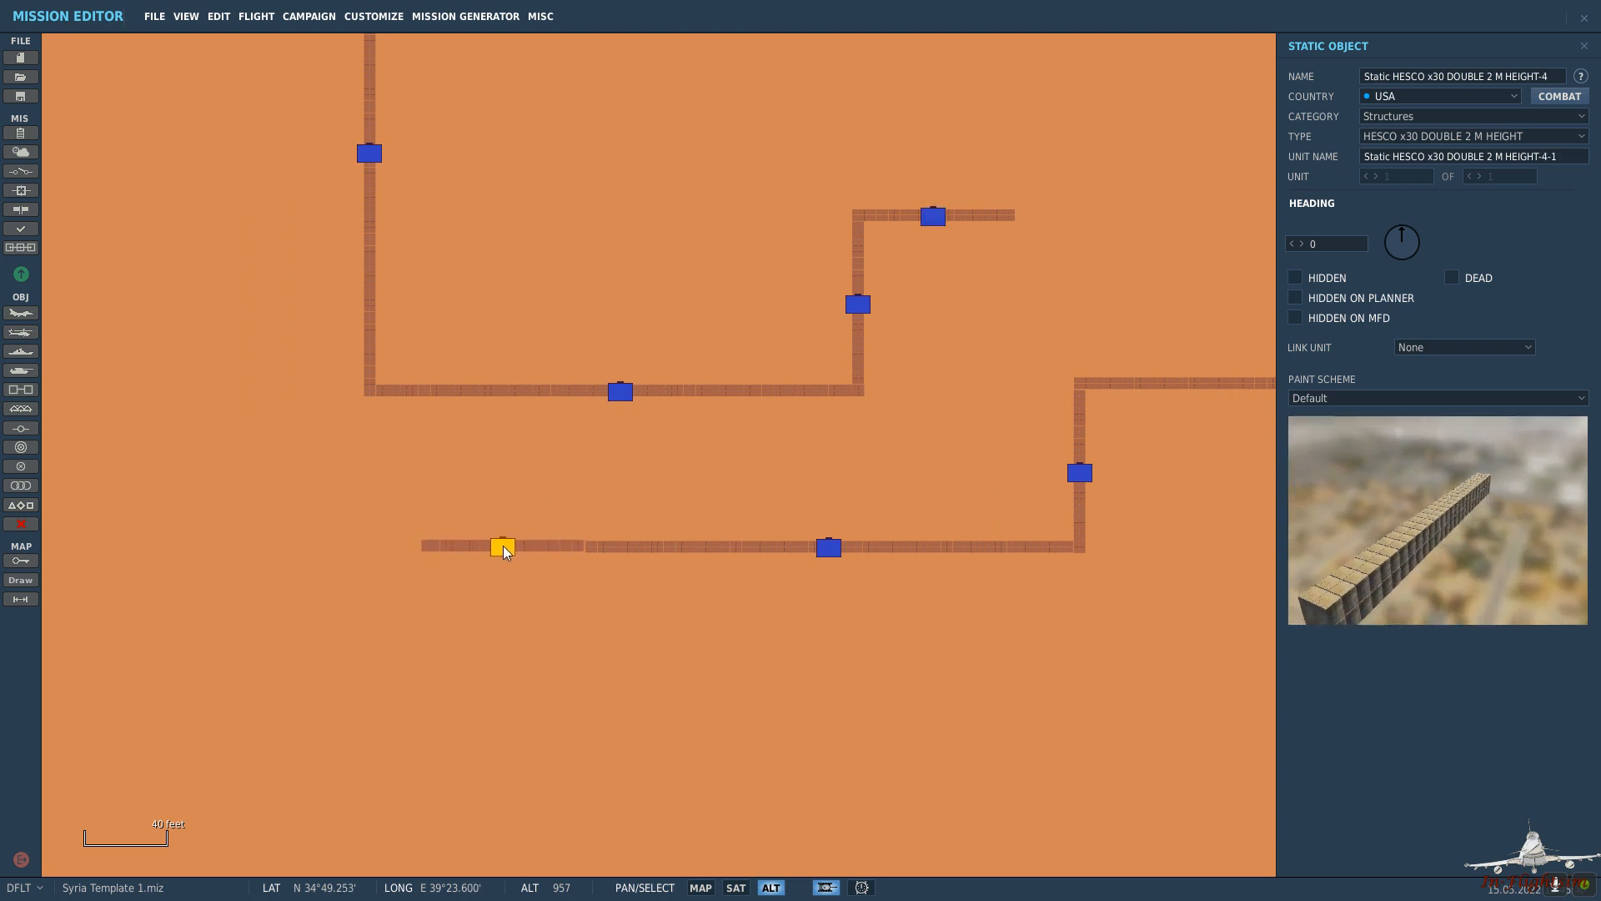
pyautogui.scroll(3, 506, 552)
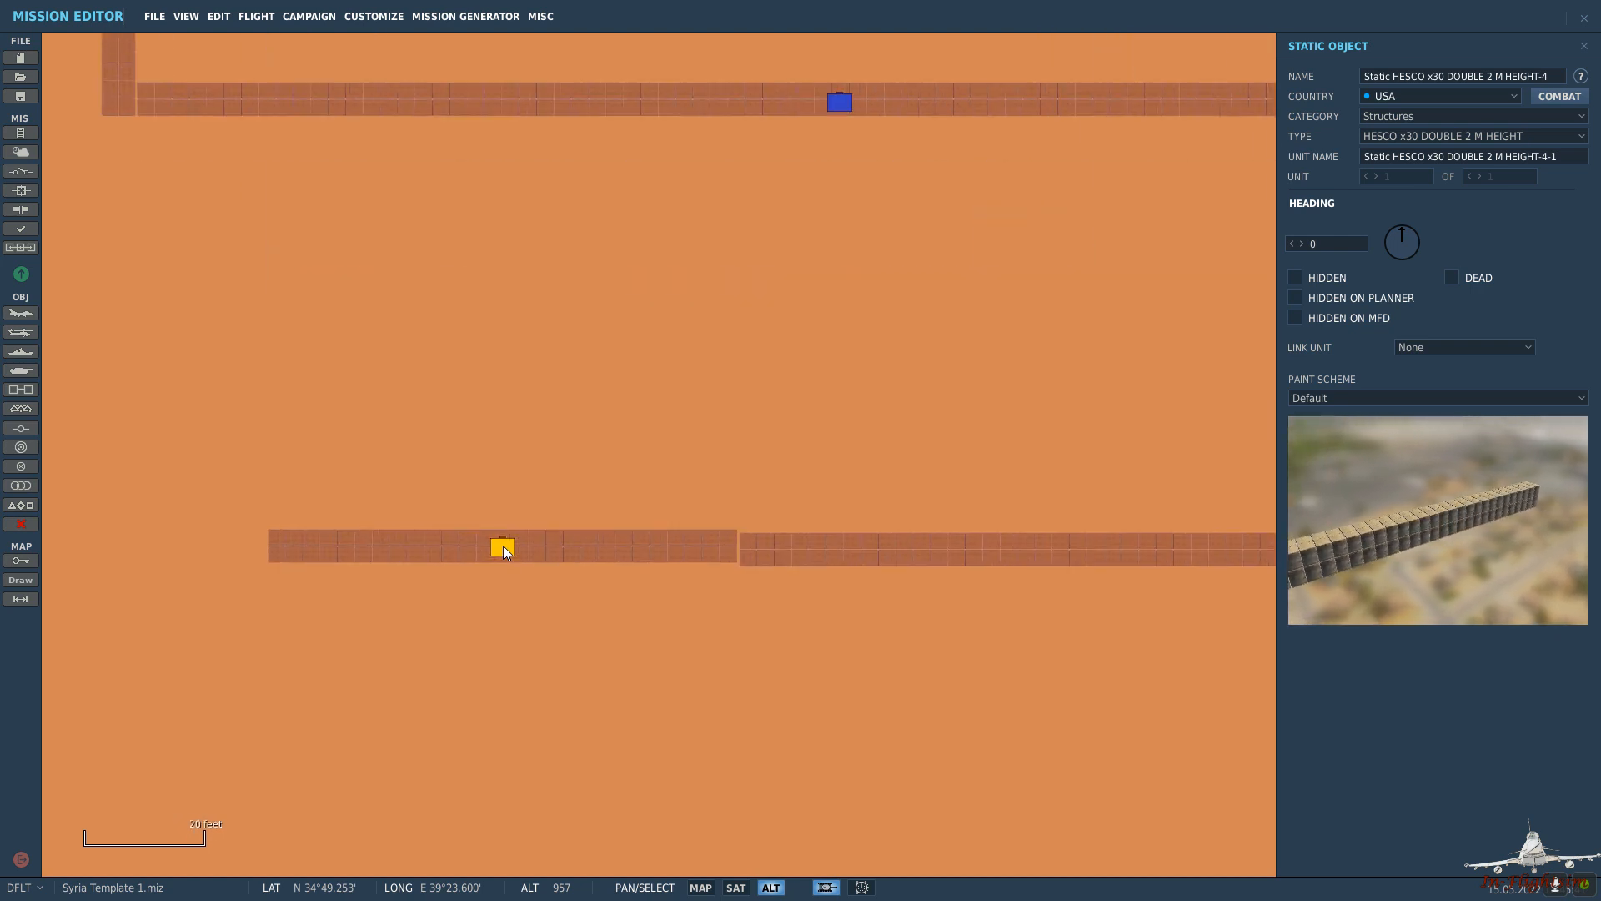
# Align the HESCO x30 segment at the west end of the outer entrance wall with its neighbouring segment.
pyautogui.moveTo(503, 545); pyautogui.dragTo(504, 550)
pyautogui.click(690, 675)
pyautogui.scroll(-6, 793, 455)
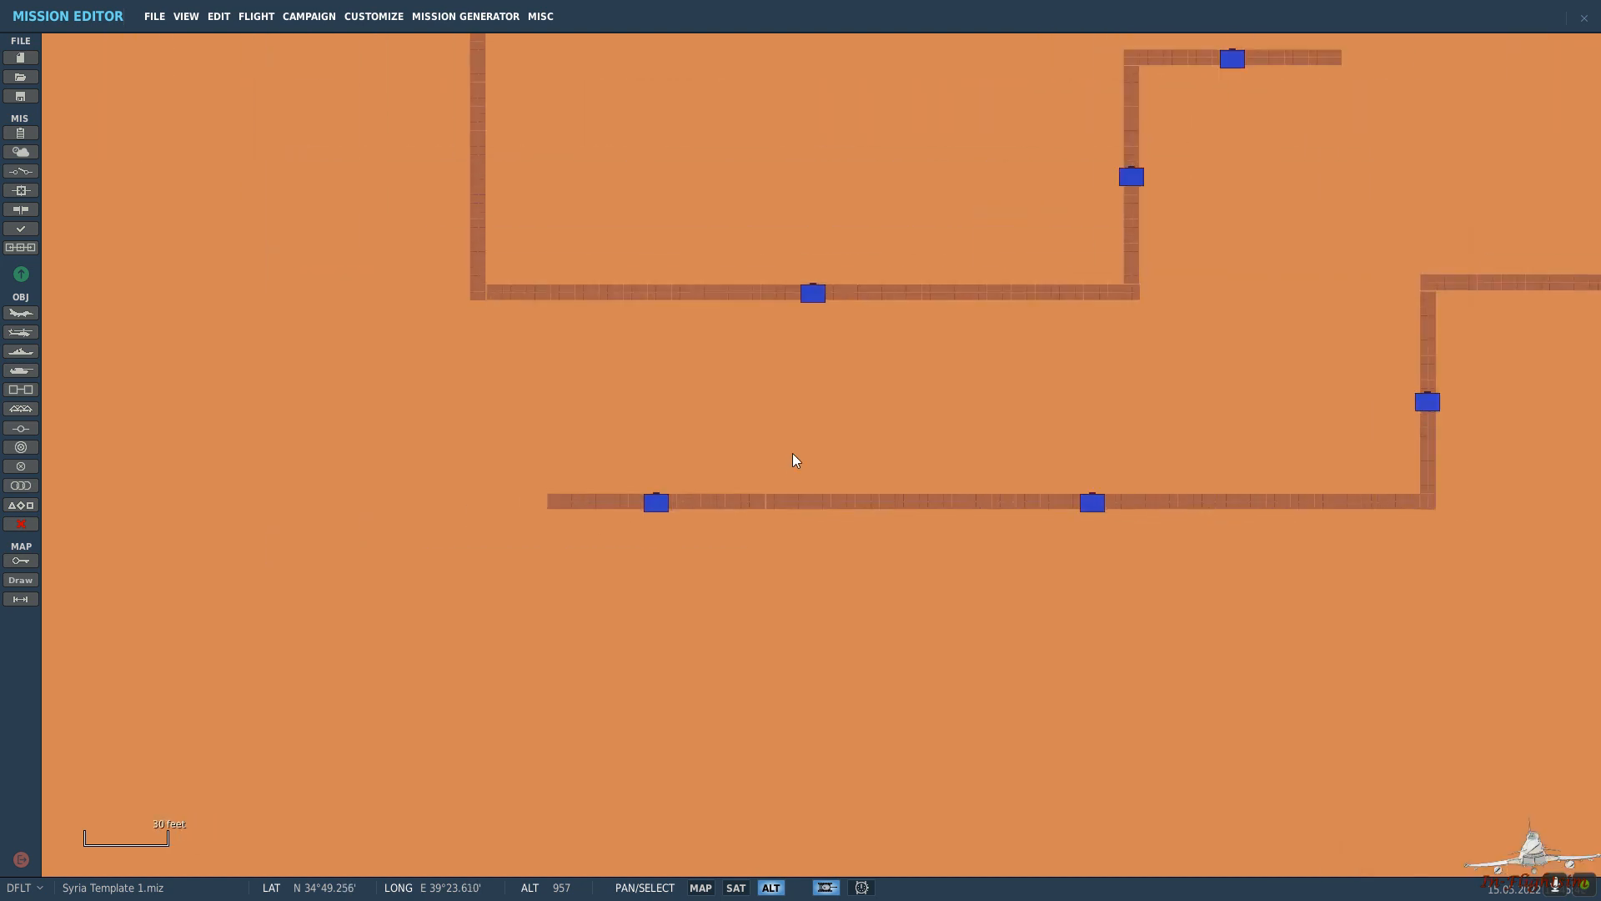
# Copy the lower west wall's HESCO x90 DOUBLE 2 M HEIGHT segment and place it at the south wall's east end as the start of an east wall.
pyautogui.moveTo(1233, 478); pyautogui.dragTo(993, 429)
pyautogui.scroll(-1, 979, 429)
pyautogui.scroll(1, 1077, 333)
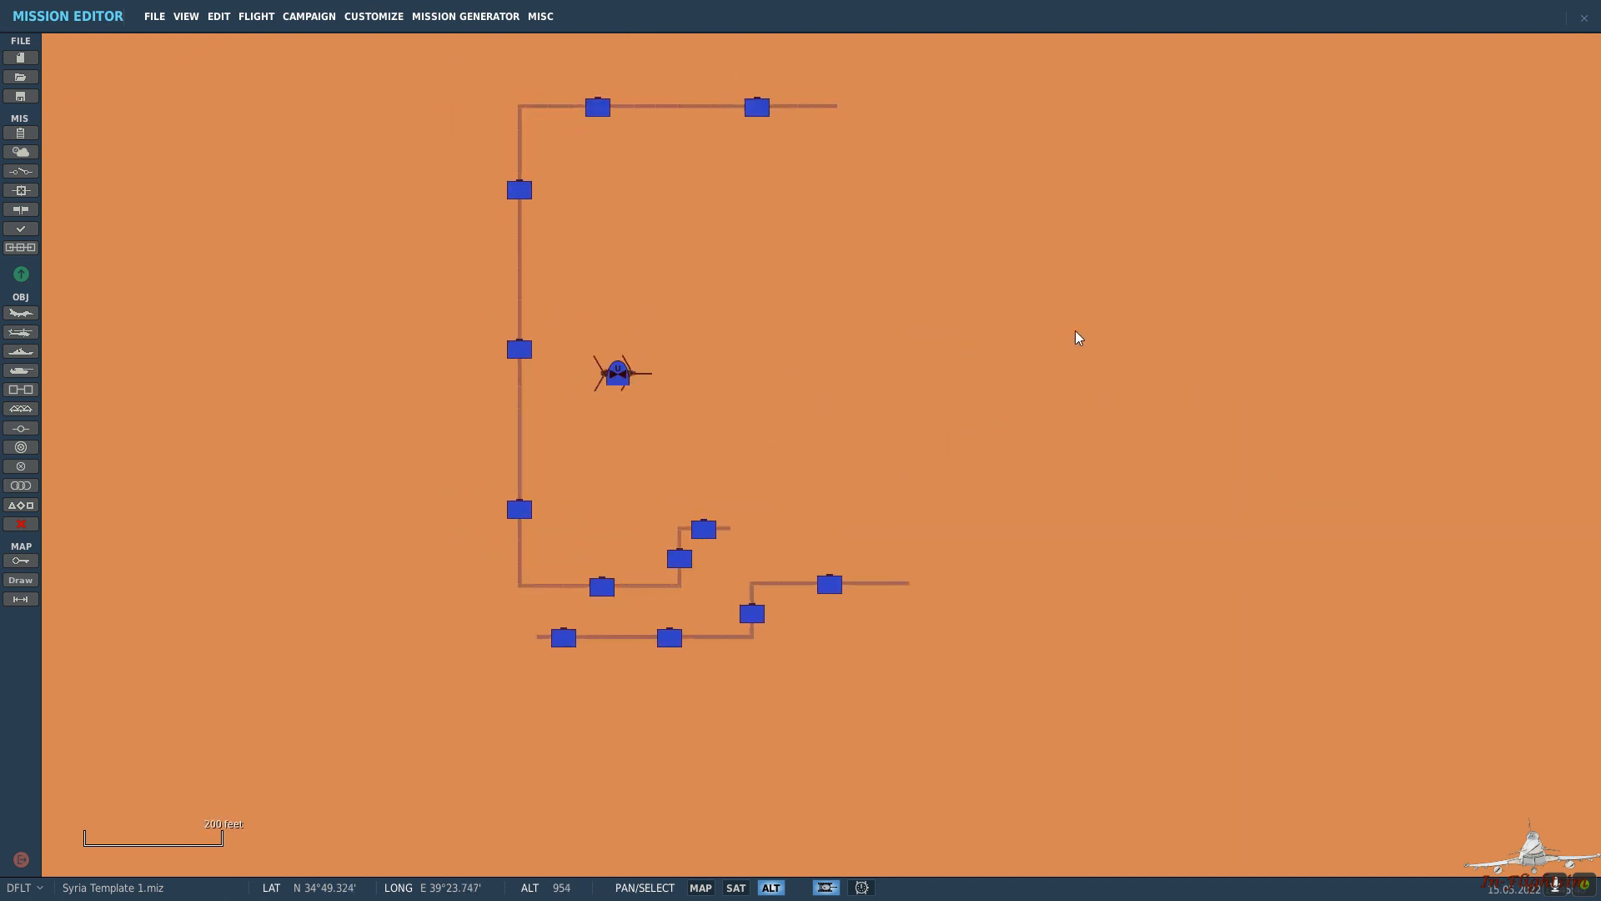
pyautogui.click(518, 512)
pyautogui.scroll(3, 1109, 544)
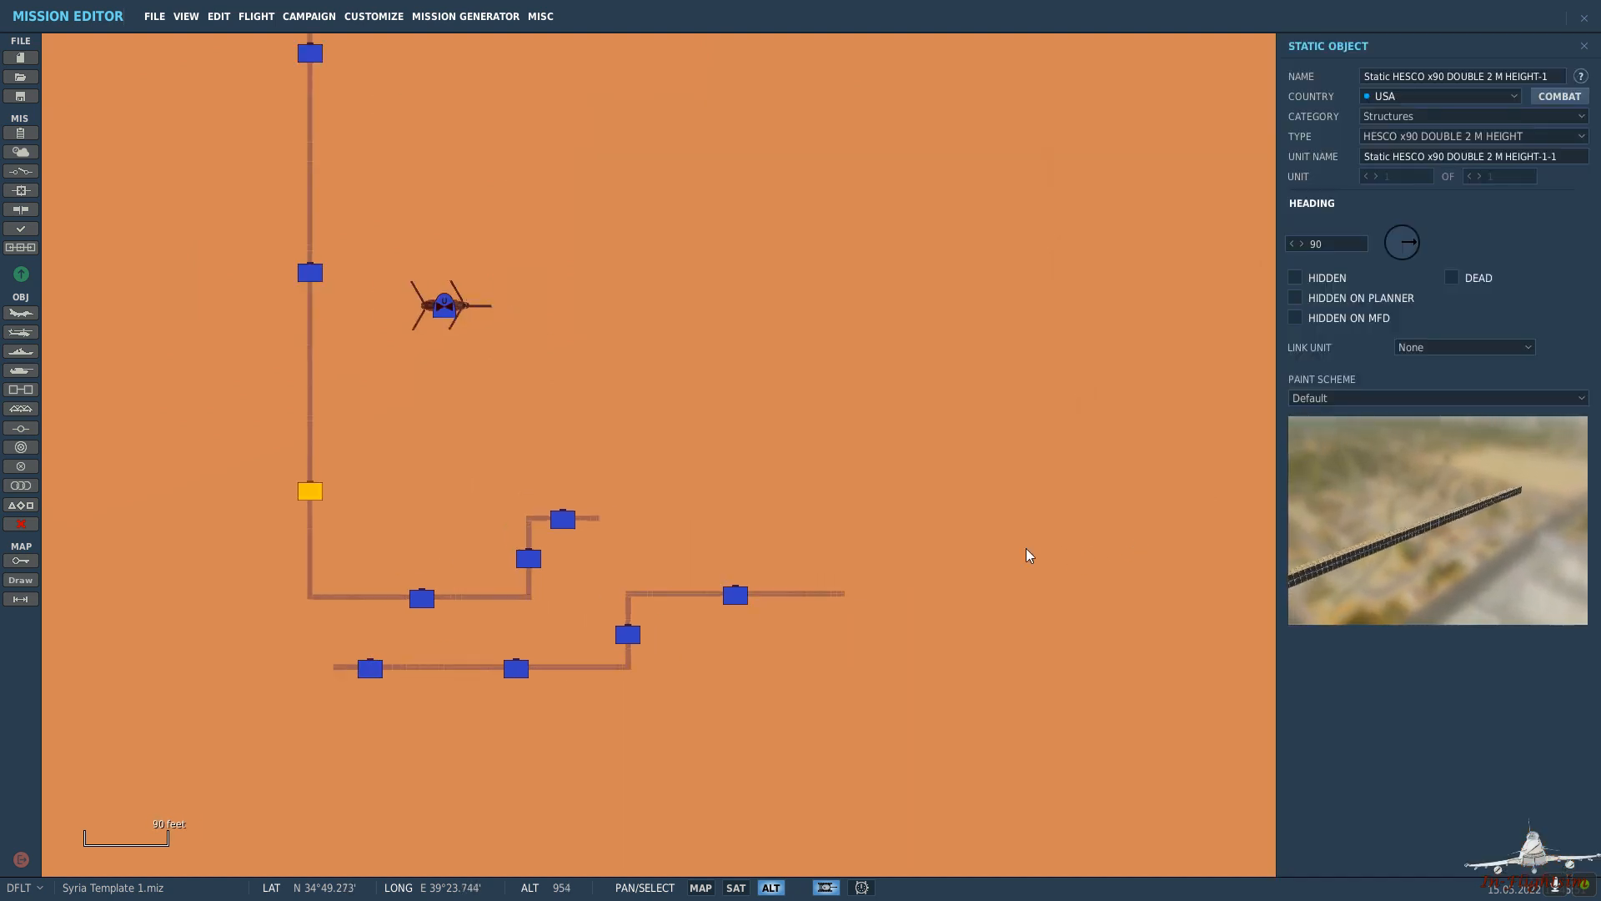
pyautogui.moveTo(1021, 550); pyautogui.dragTo(865, 564)
pyautogui.scroll(7, 747, 582)
pyautogui.hotkey('ctrl', 'v')
pyautogui.moveTo(748, 588); pyautogui.dragTo(638, 416)
pyautogui.scroll(2, 640, 425)
pyautogui.scroll(1, 643, 431)
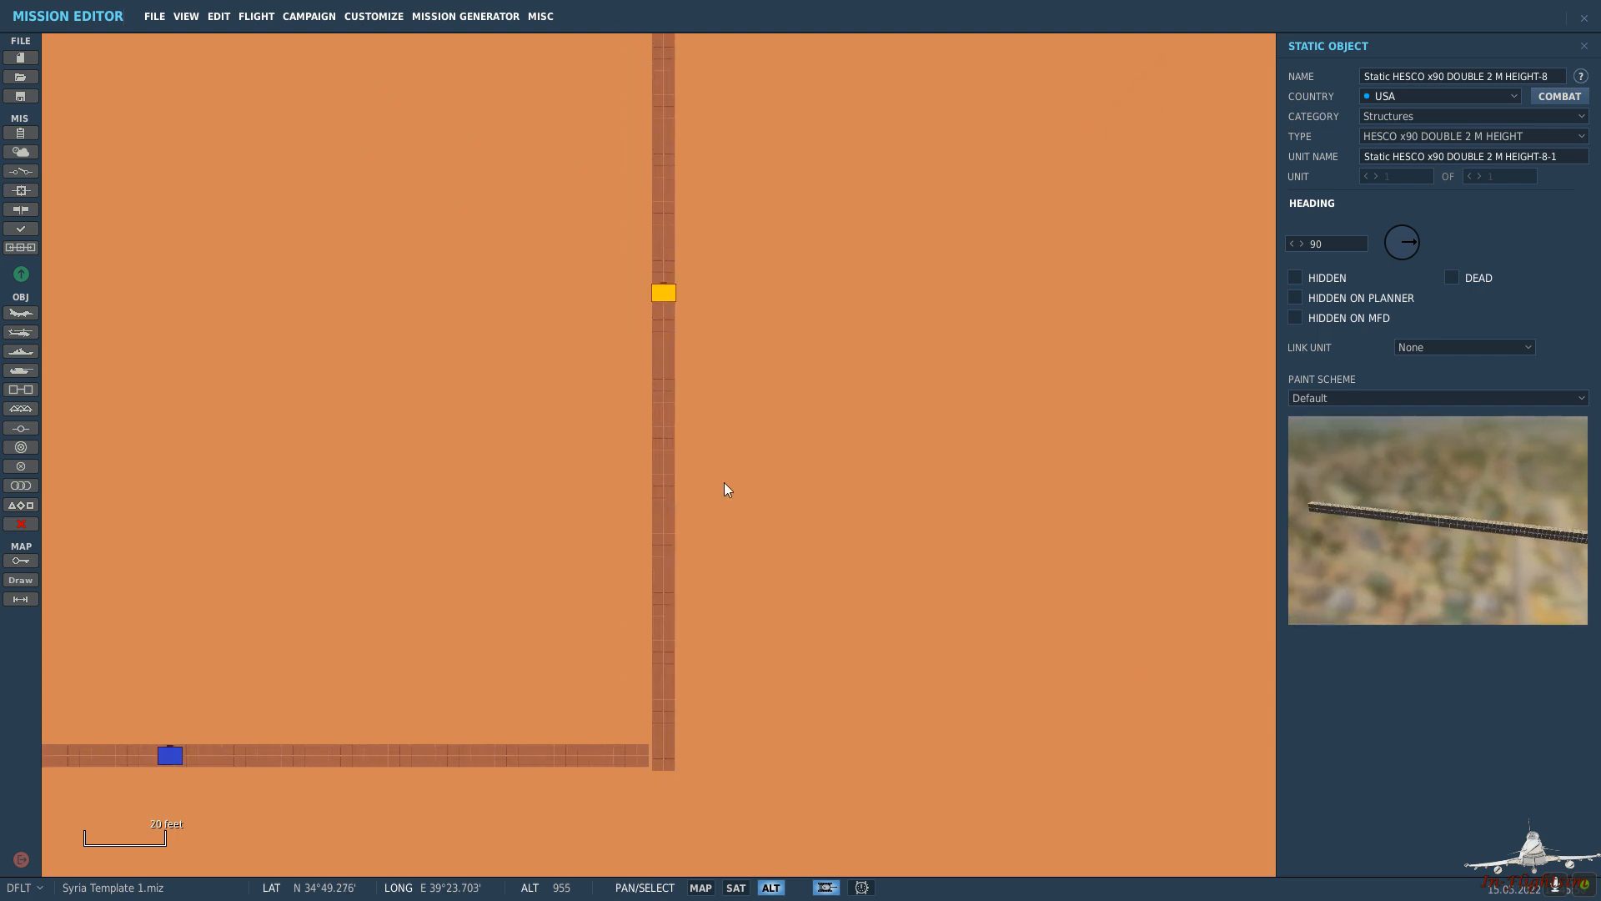
pyautogui.moveTo(664, 264); pyautogui.dragTo(665, 256)
# Paste a second HESCO x90 segment and line it up directly north of the first east wall segment.
pyautogui.moveTo(796, 38); pyautogui.dragTo(858, 534)
pyautogui.moveTo(756, 126); pyautogui.dragTo(774, 430)
pyautogui.hotkey('ctrl', 'v')
pyautogui.moveTo(752, 258); pyautogui.dragTo(738, 117)
# Paste a third HESCO x90 segment and align it end to end on the east wall, up to the north wall's level.
pyautogui.moveTo(832, 144); pyautogui.dragTo(858, 602)
pyautogui.moveTo(915, 267); pyautogui.dragTo(926, 589)
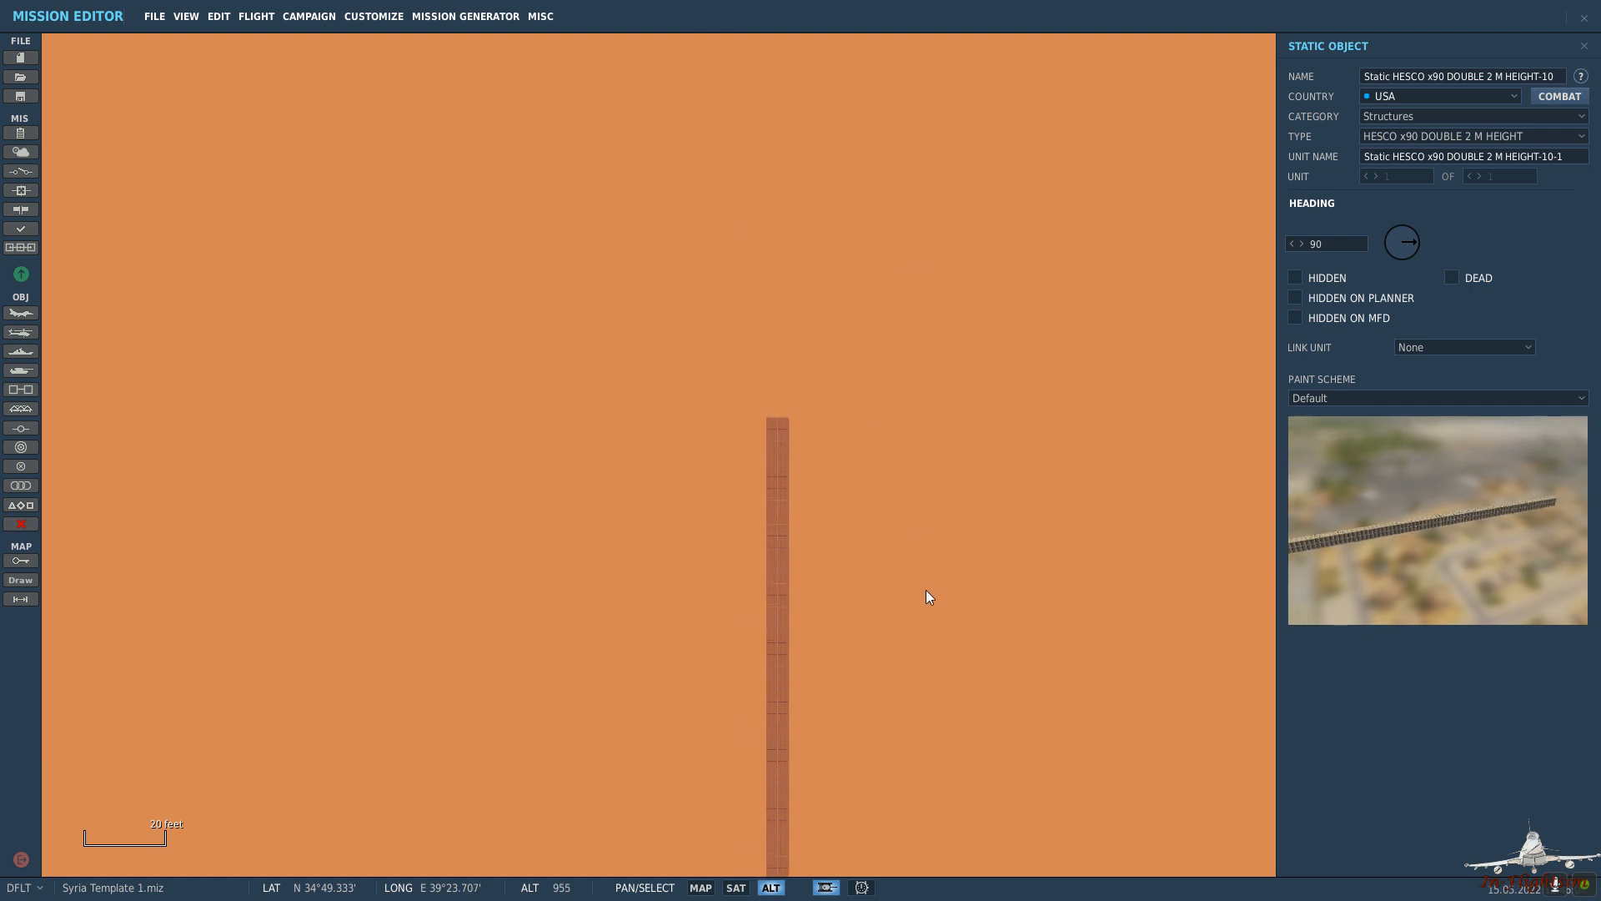
pyautogui.scroll(-4, 865, 497)
pyautogui.hotkey('ctrl', 'v')
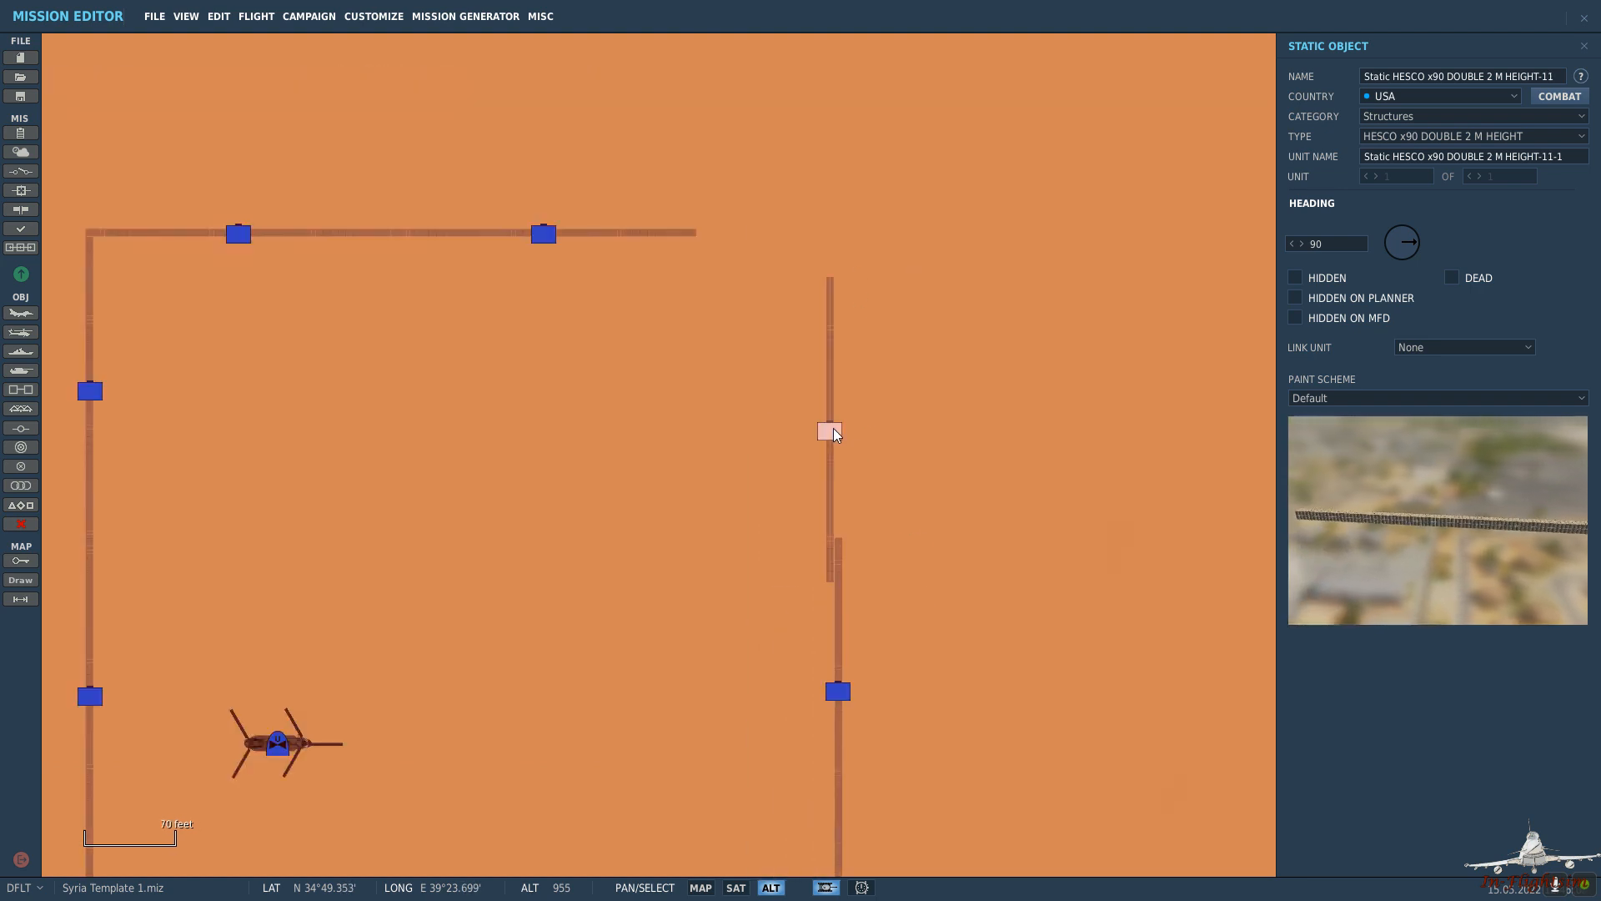
pyautogui.scroll(2, 836, 434)
pyautogui.moveTo(826, 433); pyautogui.dragTo(842, 371)
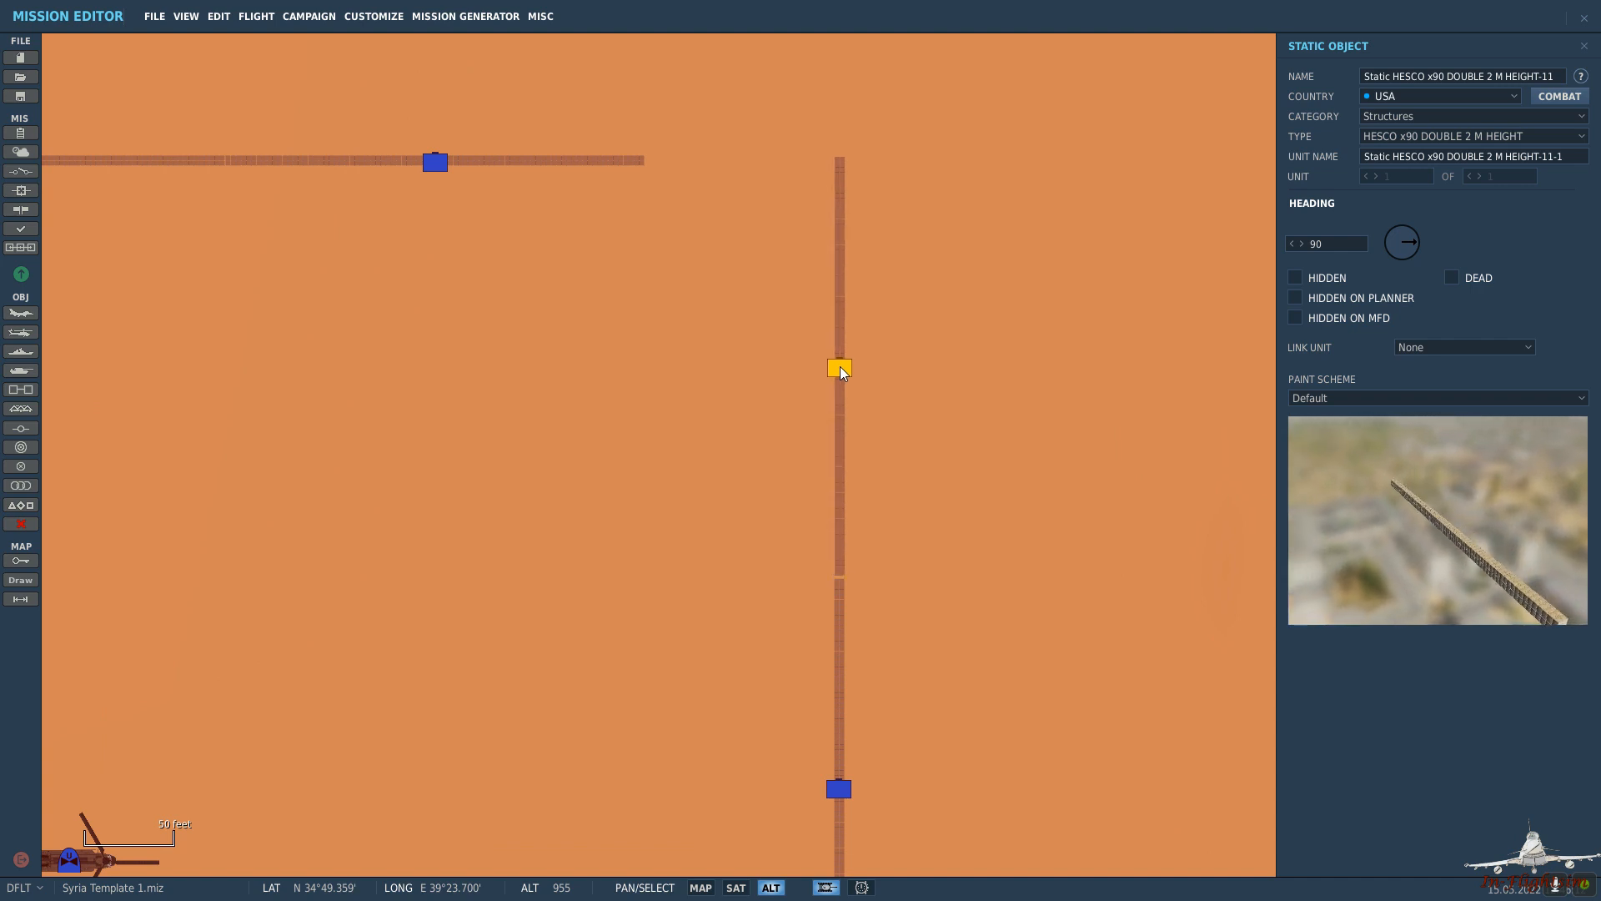
pyautogui.scroll(2, 869, 427)
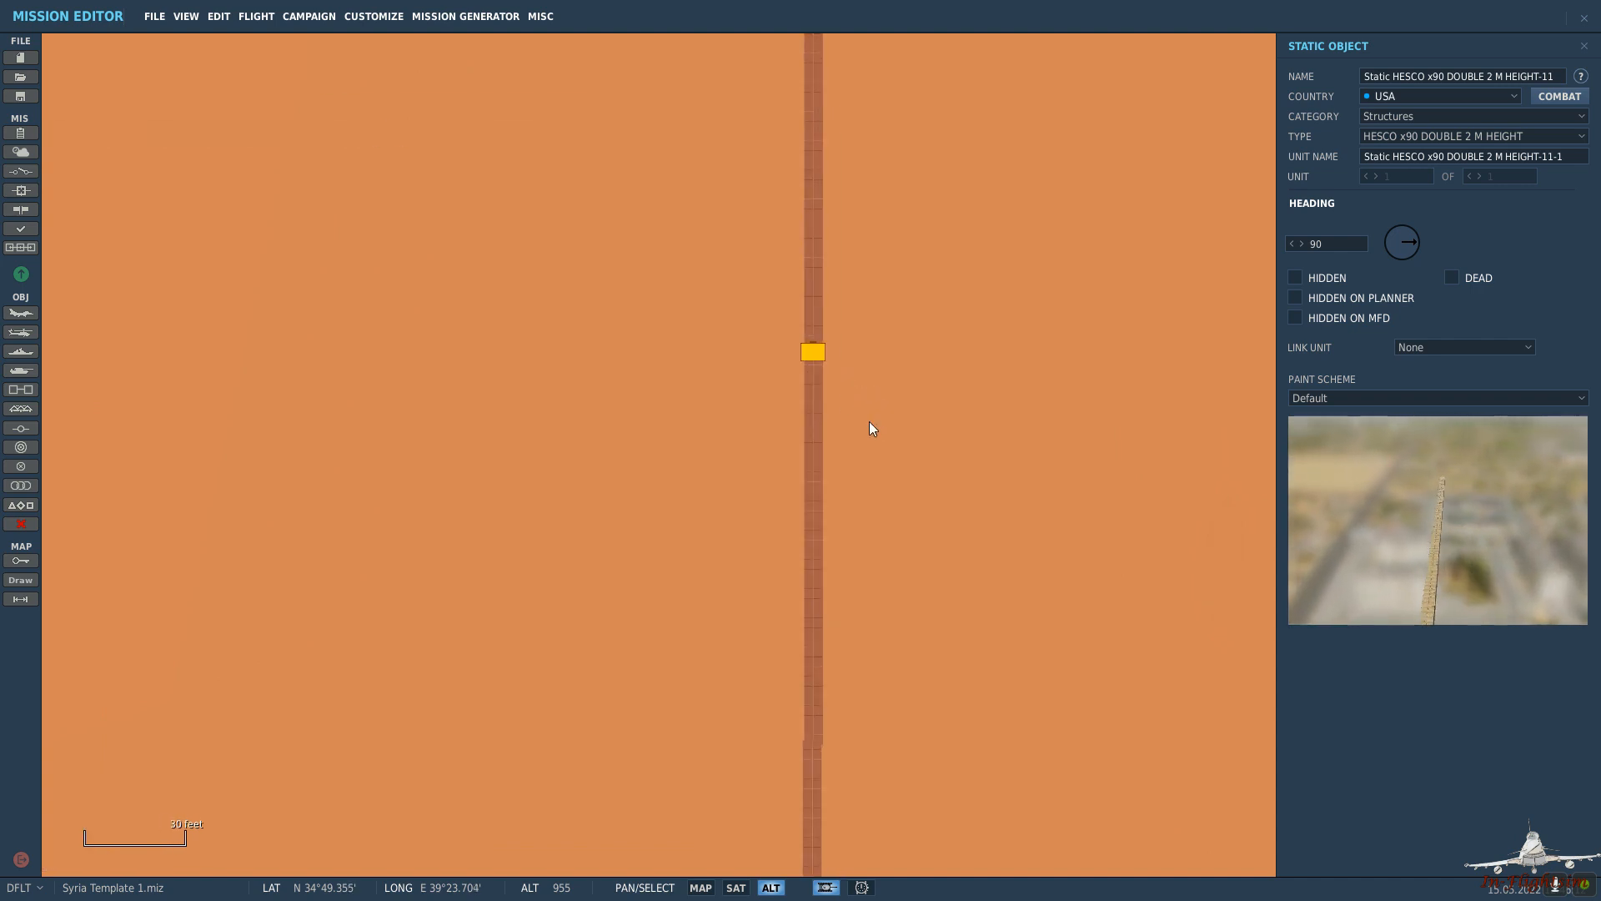
pyautogui.scroll(2, 814, 341)
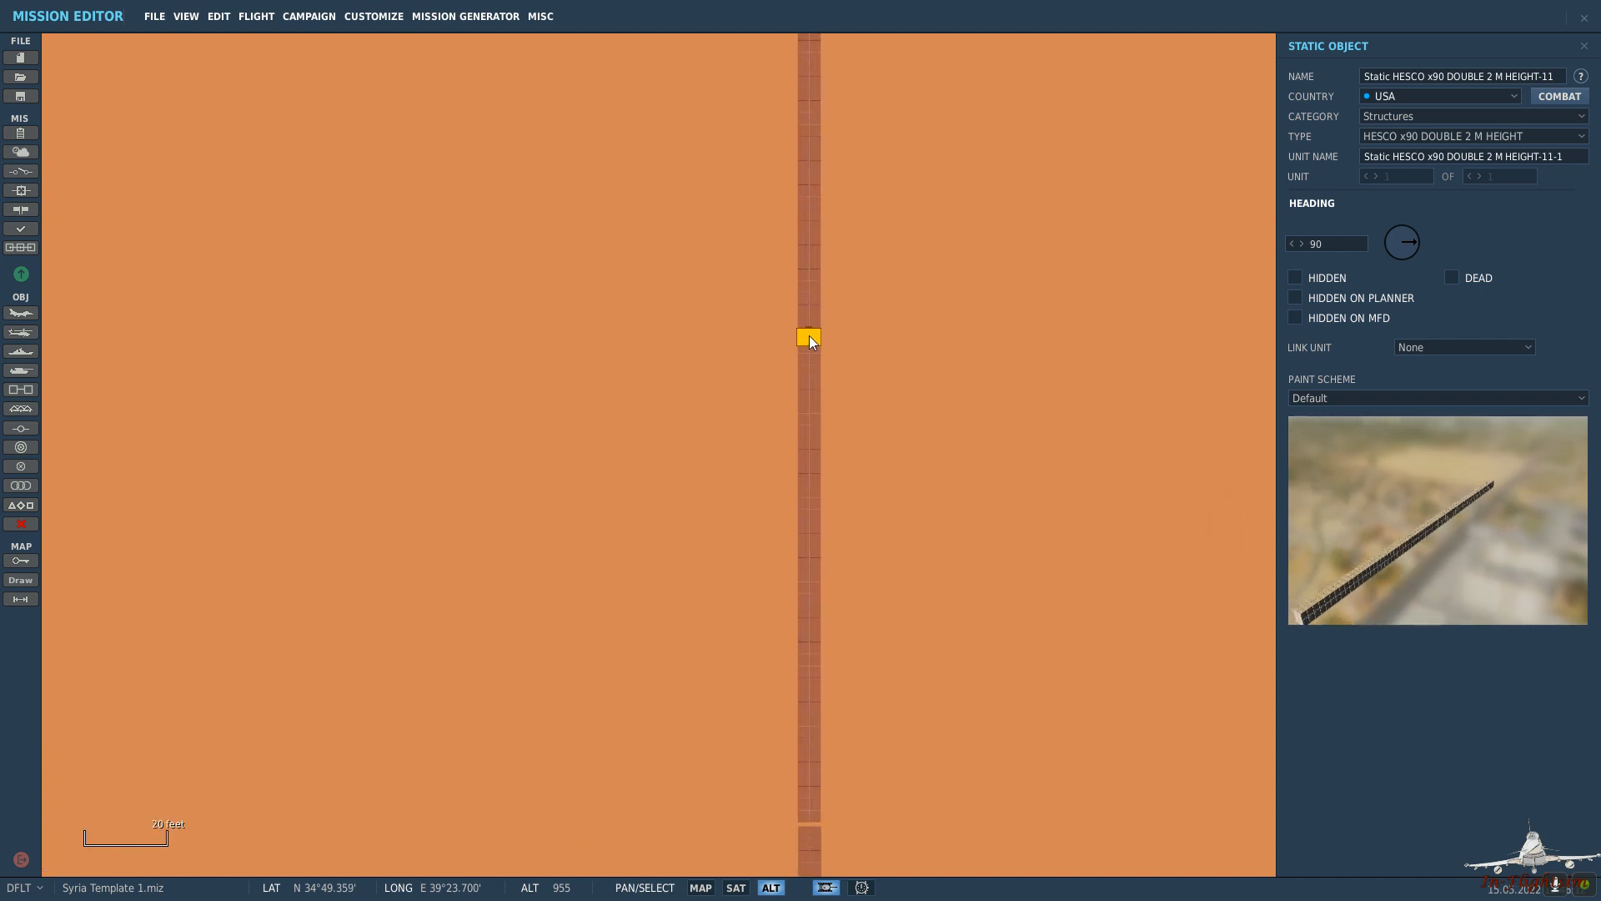
pyautogui.click(859, 321)
# Copy a north wall segment, change its type to HESCO x30 DOUBLE 2 M HEIGHT and attach it to the north wall's east end.
pyautogui.moveTo(904, 276); pyautogui.dragTo(979, 719)
pyautogui.moveTo(640, 317); pyautogui.dragTo(854, 463)
pyautogui.click(164, 458)
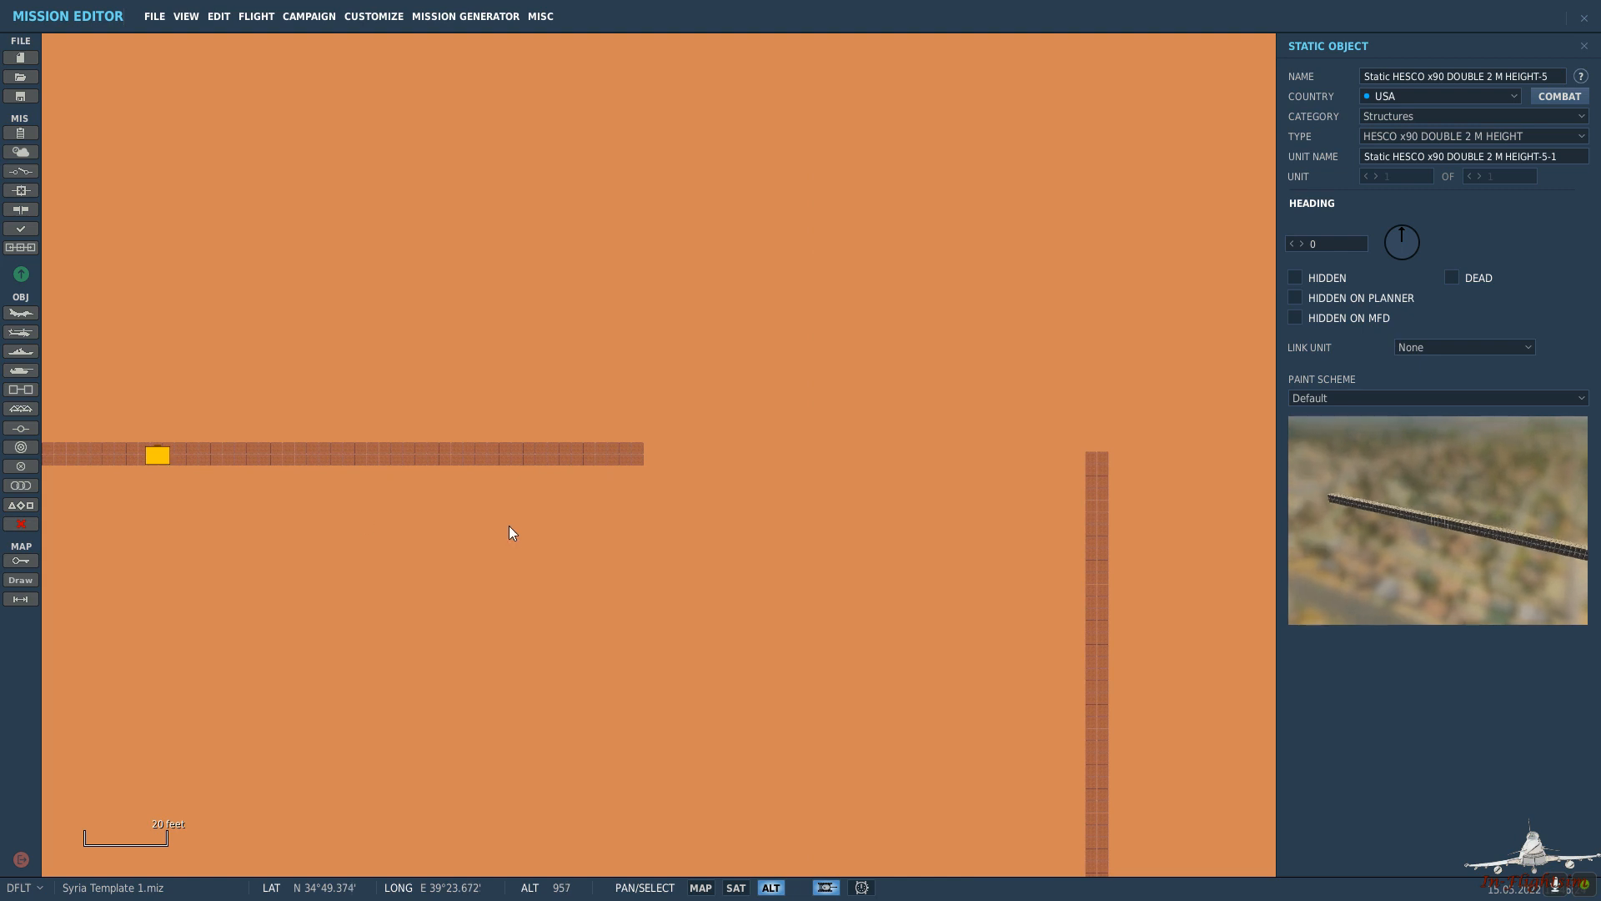
pyautogui.hotkey('ctrl', 'v')
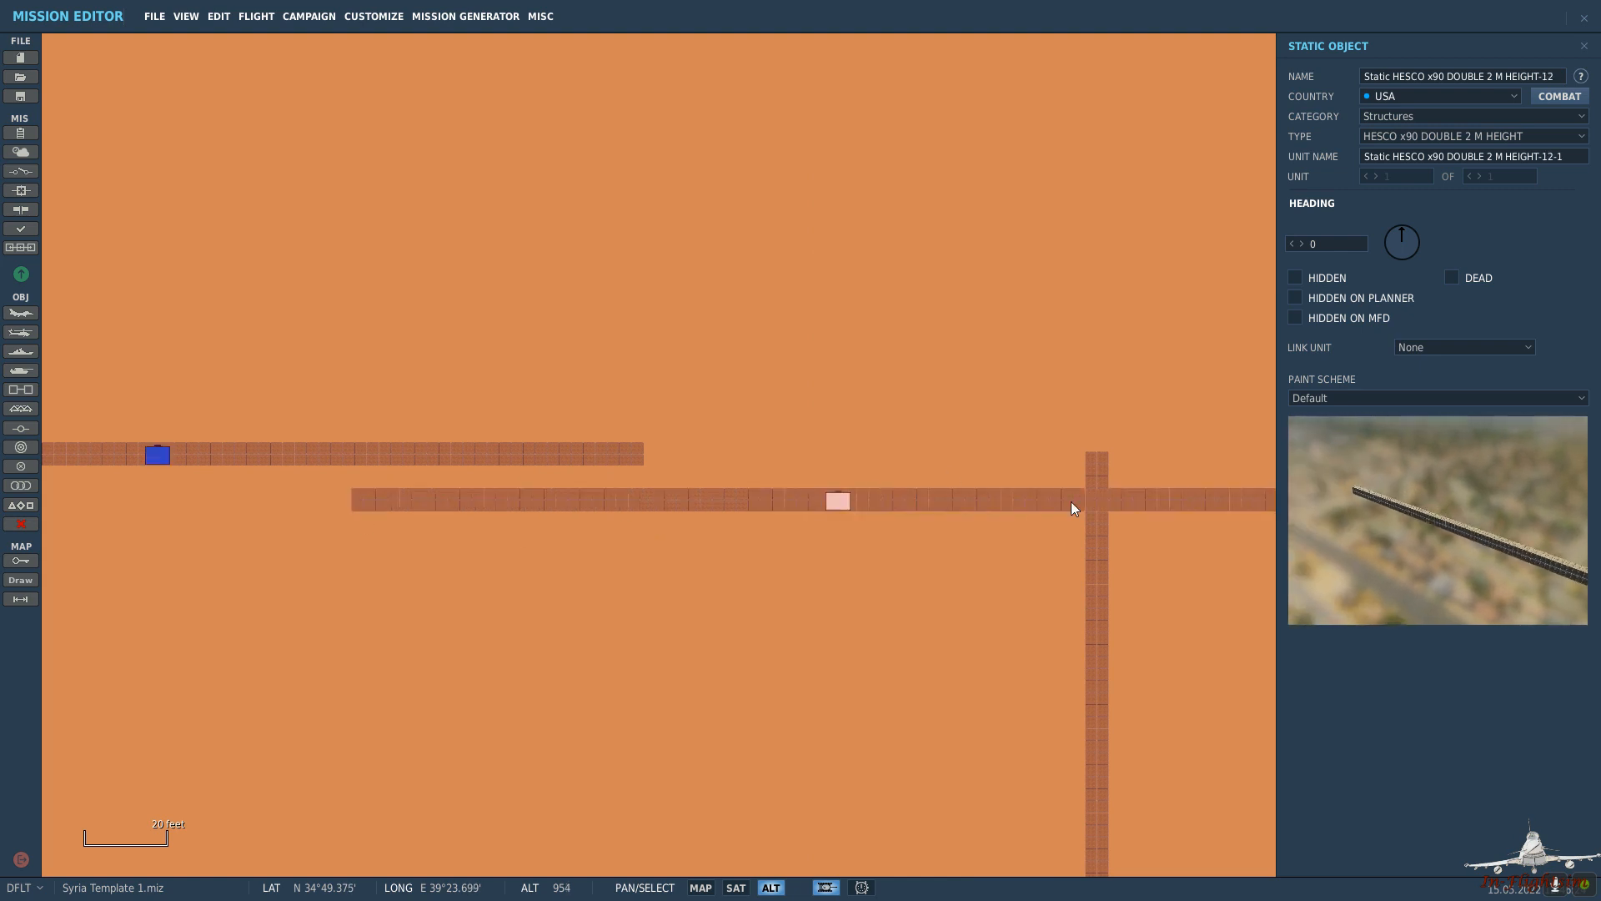
pyautogui.click(1444, 137)
pyautogui.scroll(2, 1460, 184)
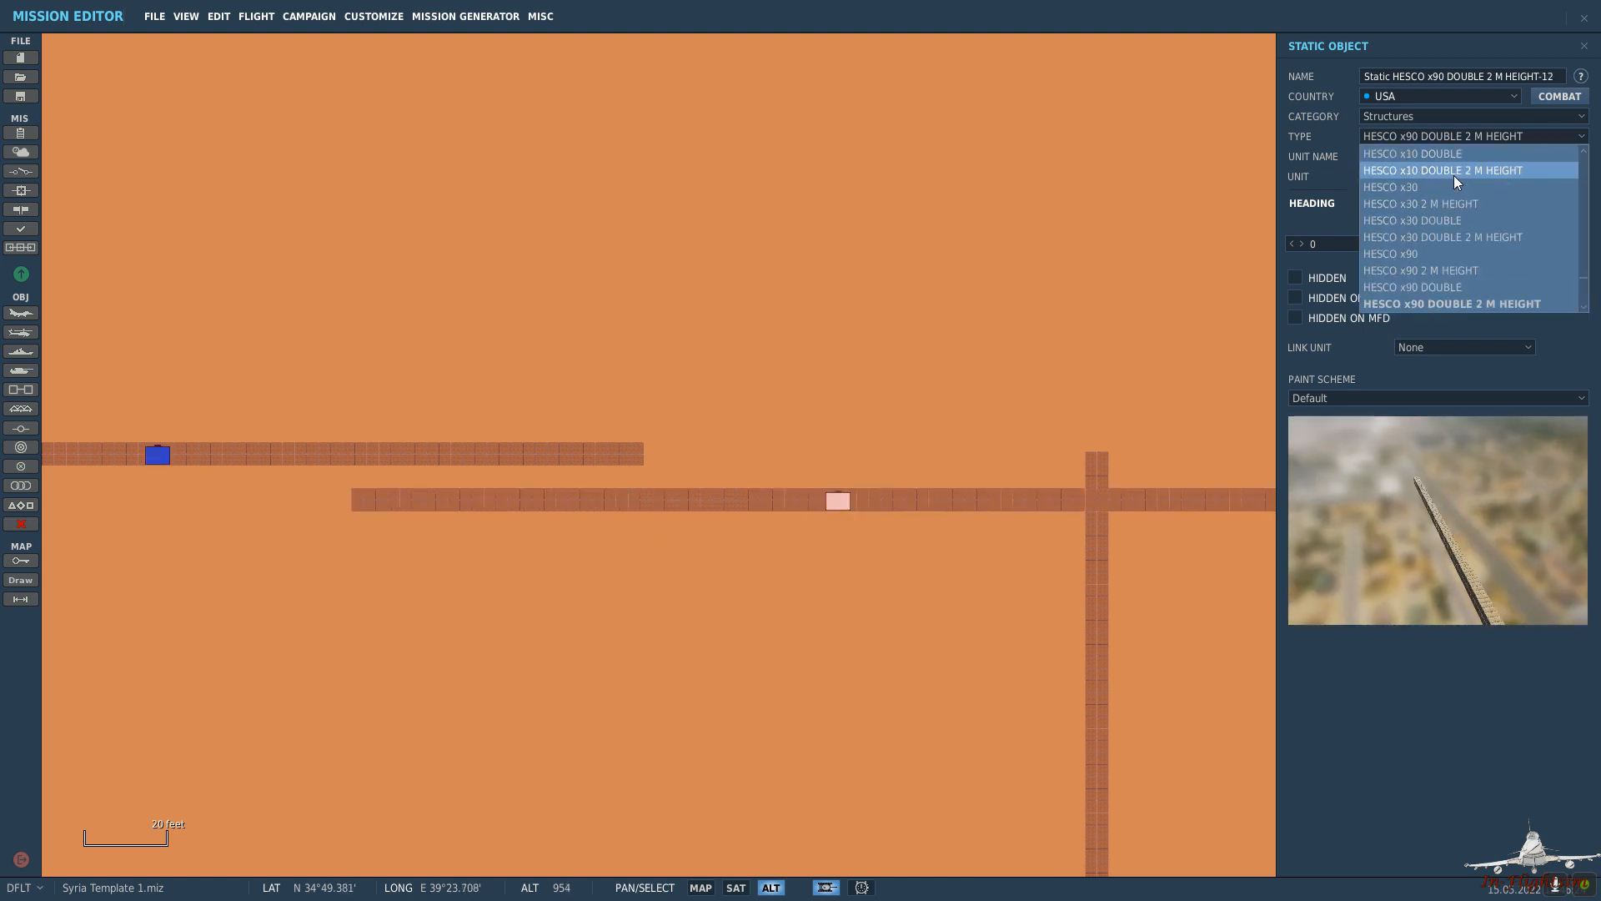
pyautogui.click(1497, 229)
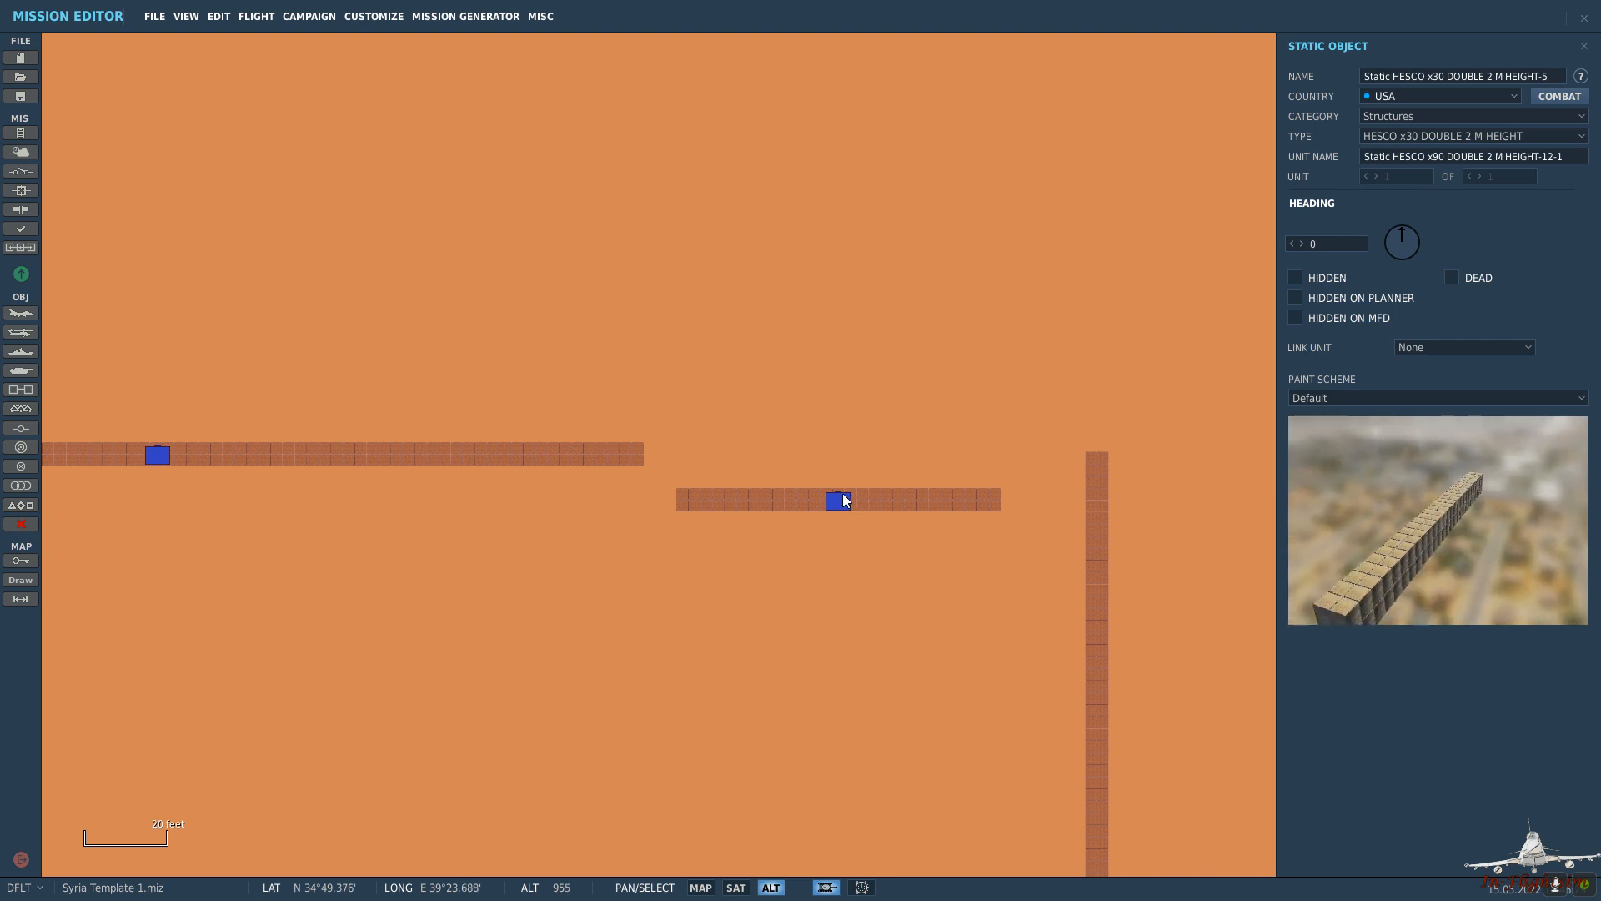
pyautogui.moveTo(837, 498)
pyautogui.mouseDown()
pyautogui.moveTo(834, 458)
pyautogui.moveTo(808, 454)
pyautogui.mouseUp()
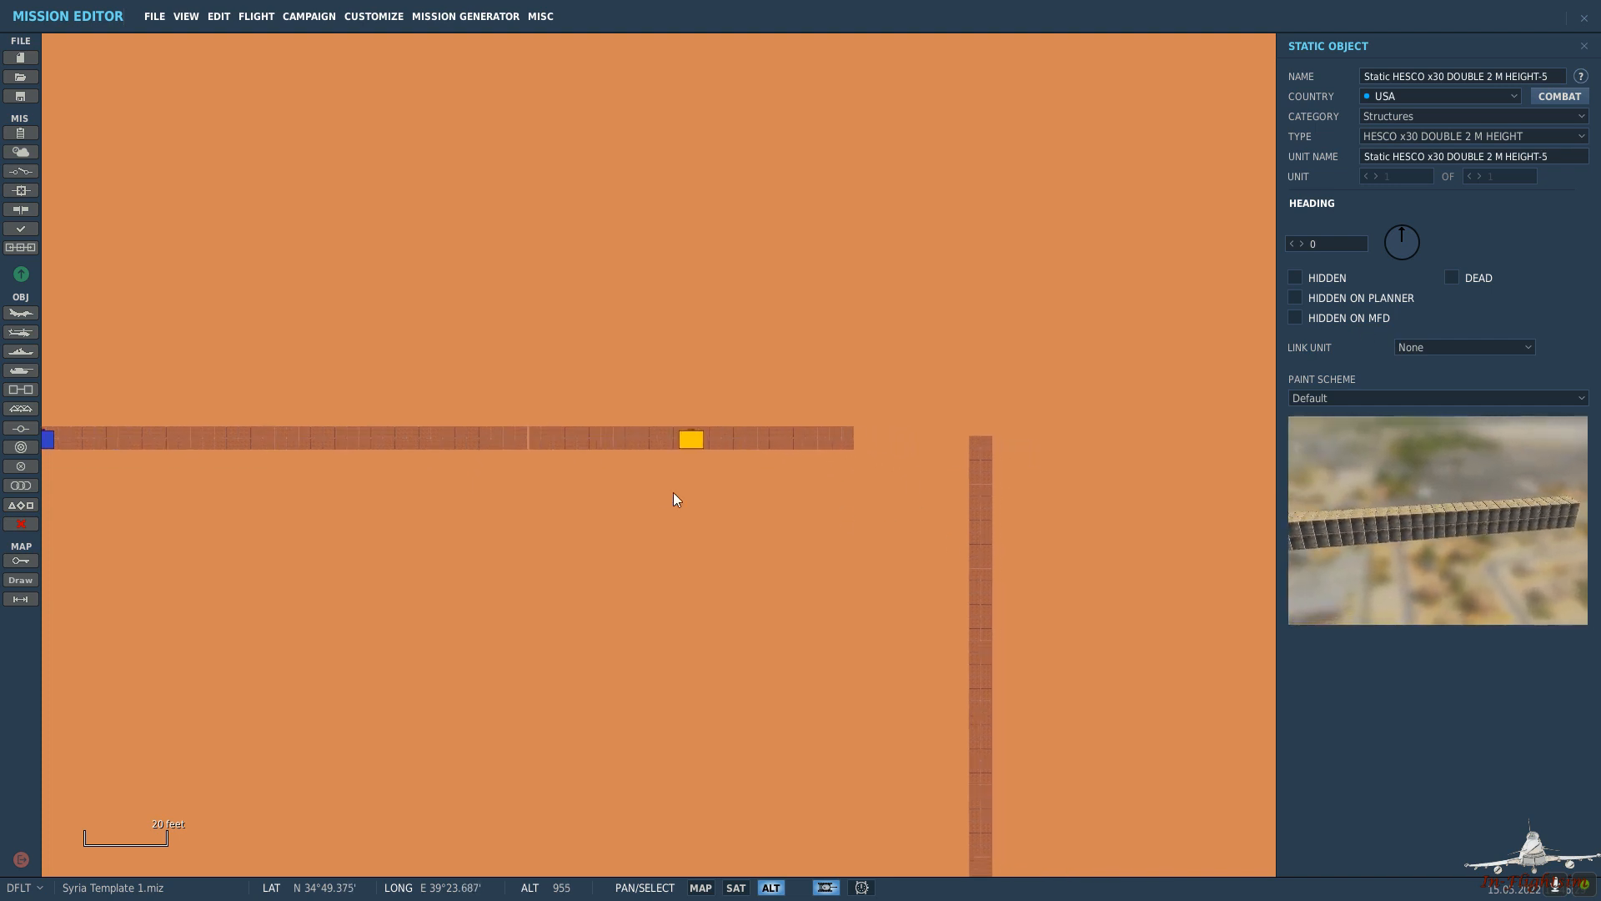
# Paste another north wall segment, change its type to HESCO x10 DOUBLE 2 M HEIGHT and attach it to the end of the x30 segment.
pyautogui.scroll(3, 680, 467)
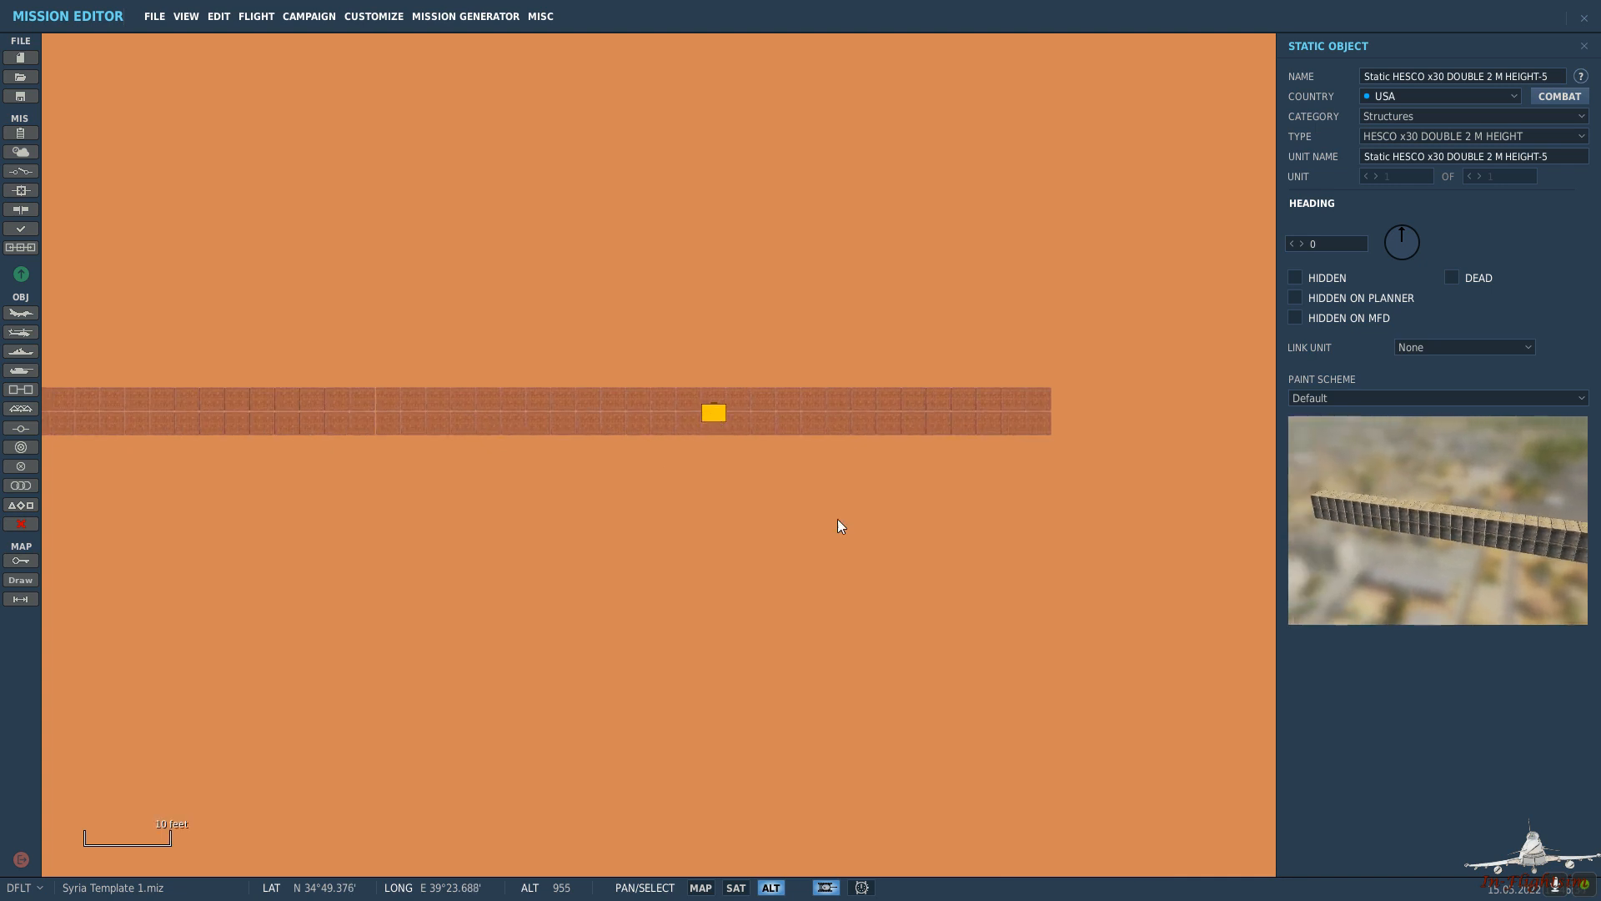
pyautogui.moveTo(838, 521); pyautogui.dragTo(536, 518)
pyautogui.click(838, 370)
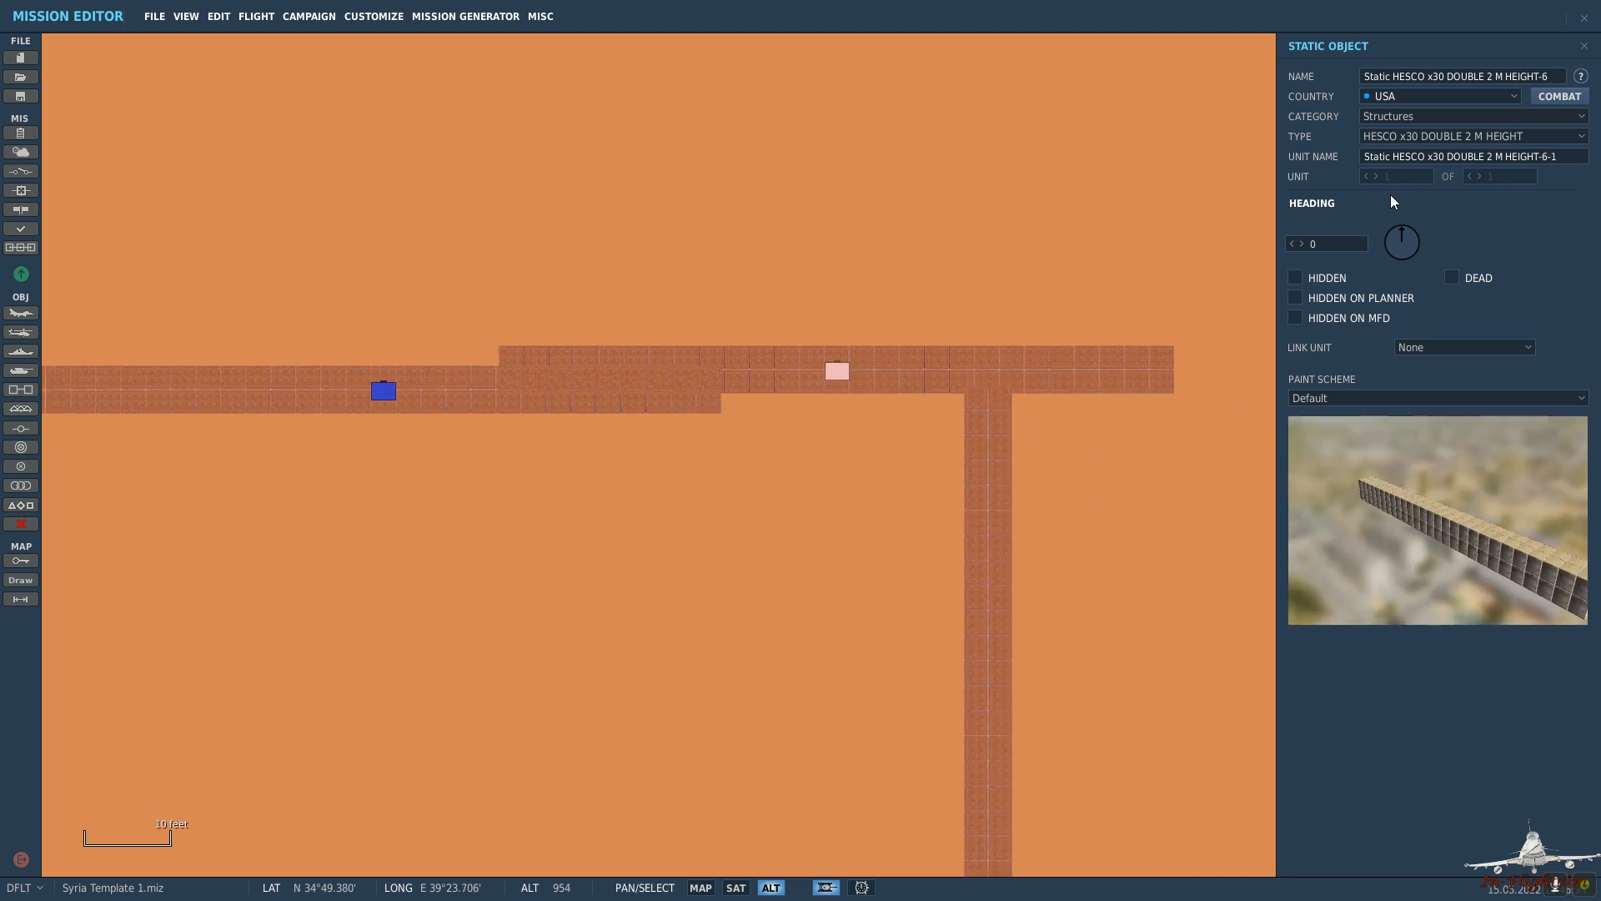
pyautogui.click(1399, 138)
pyautogui.scroll(5, 1498, 192)
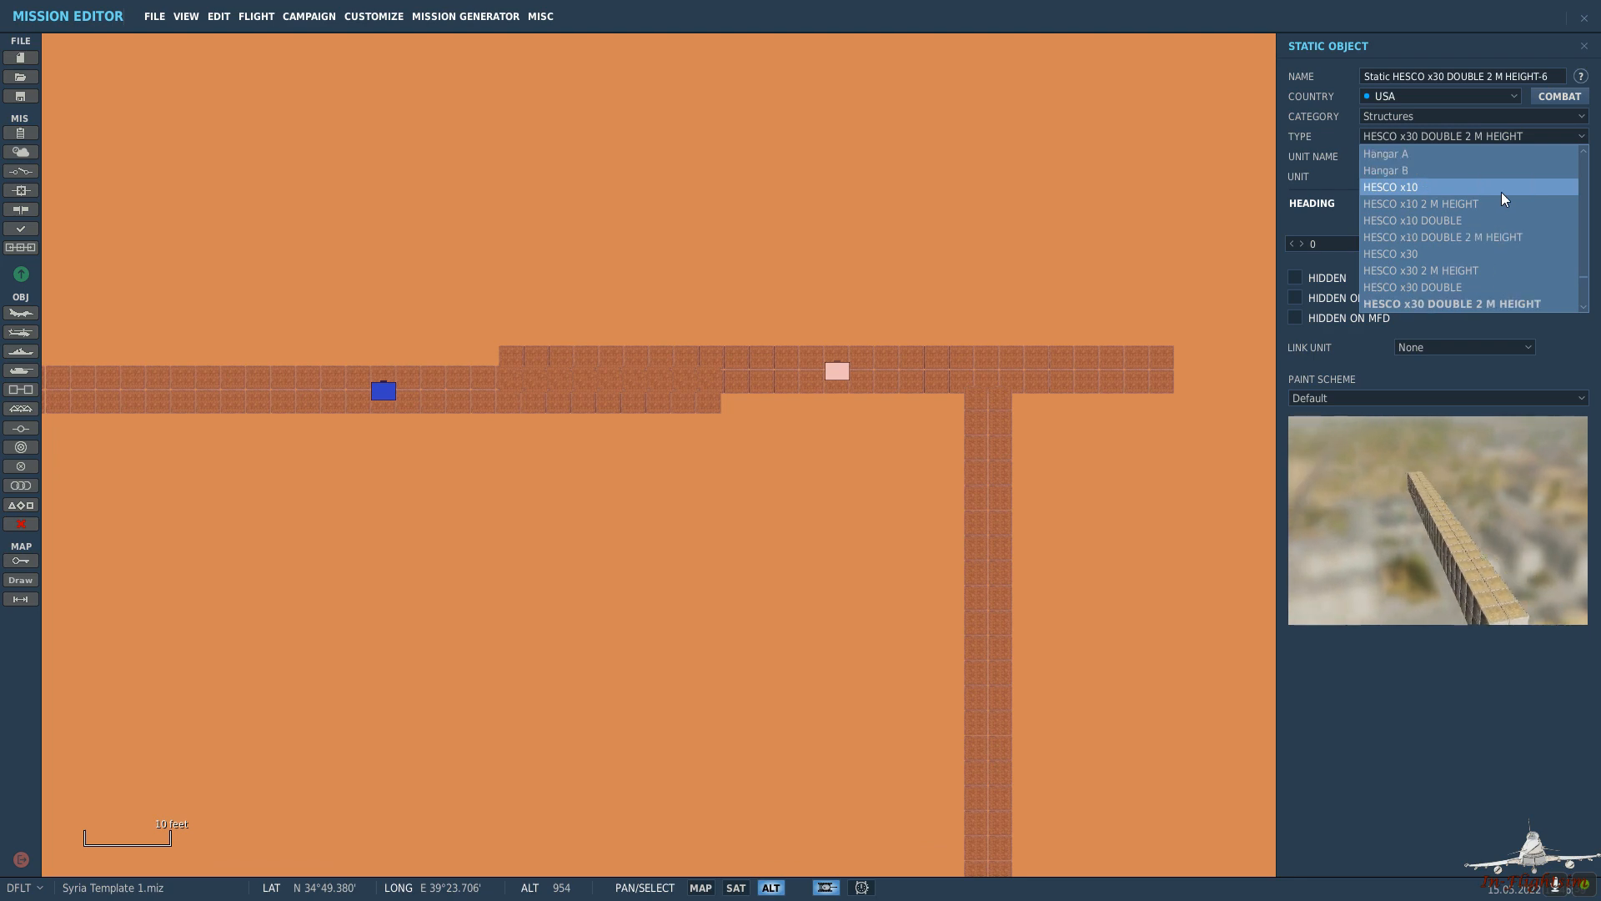
pyautogui.click(1499, 237)
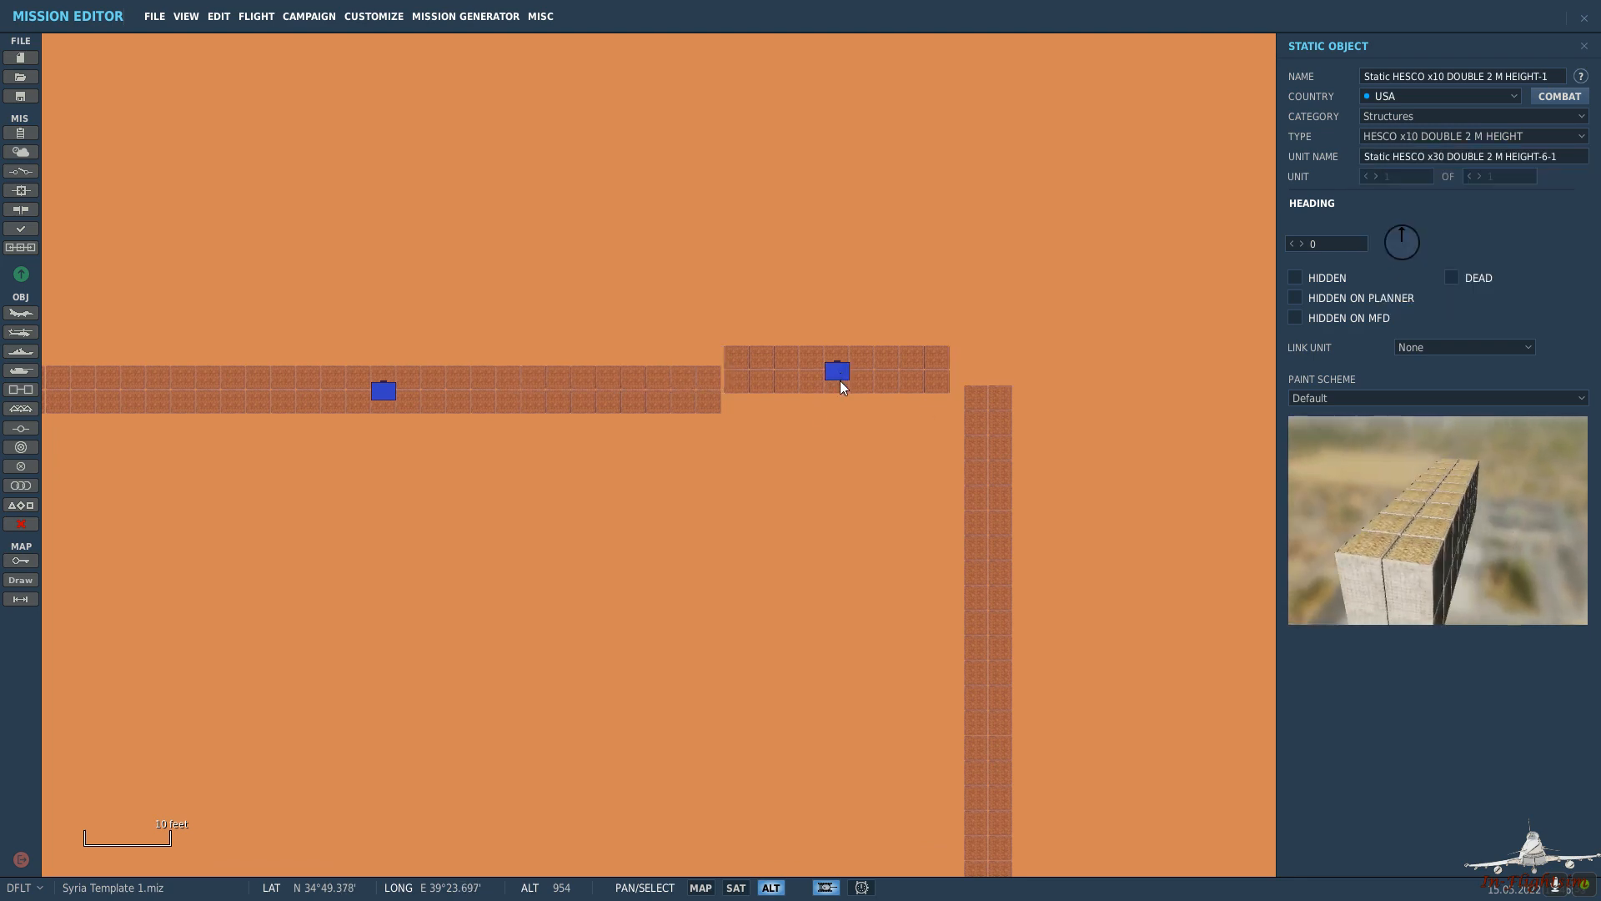
pyautogui.moveTo(837, 382); pyautogui.dragTo(836, 394)
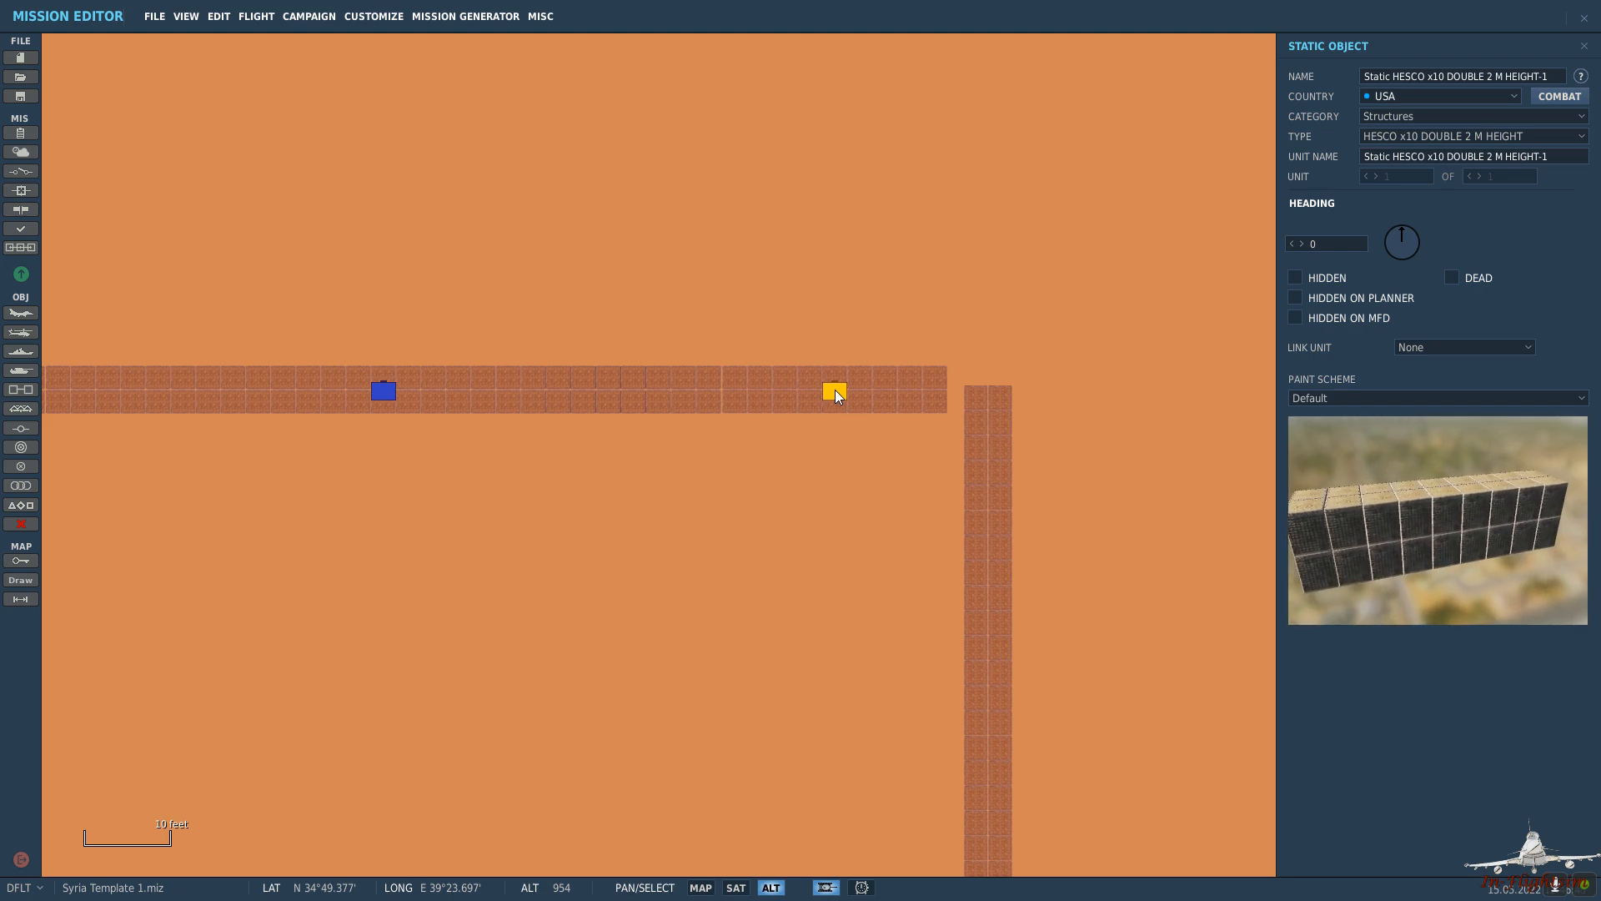
# Place another HESCO x10 DOUBLE 2 M HEIGHT segment across the top of the east wall at the north-east corner.
pyautogui.click(1068, 315)
pyautogui.moveTo(1061, 320); pyautogui.dragTo(1065, 368)
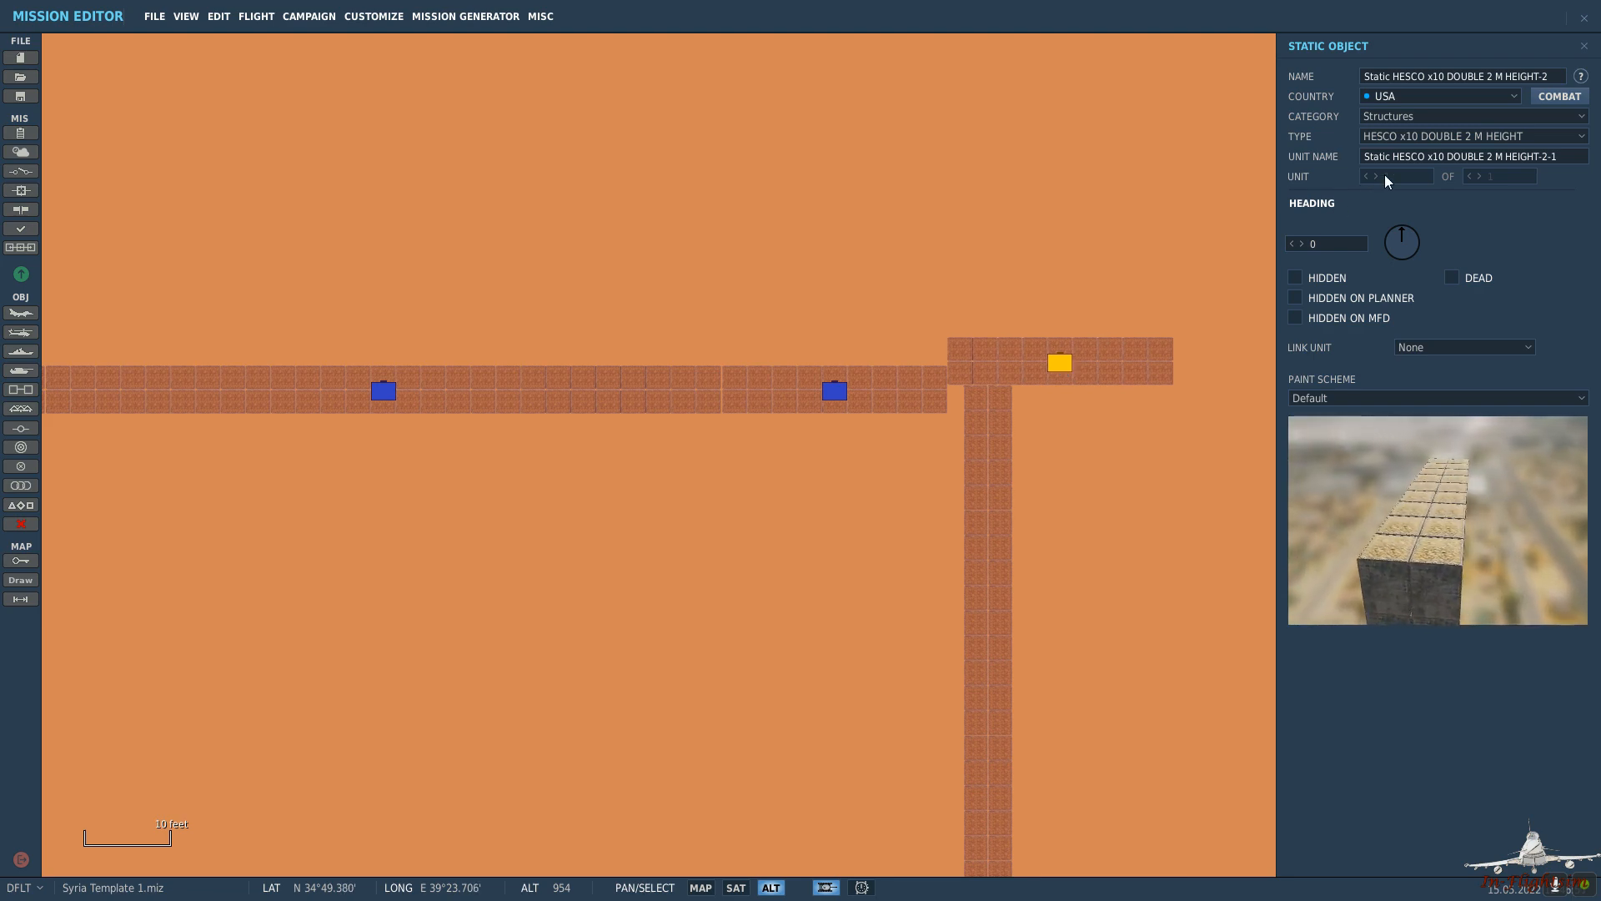
pyautogui.click(1152, 437)
# Shift the lowest east wall segment north-west so it sits on top of the south wall, flush with its east end.
pyautogui.scroll(-6, 1118, 458)
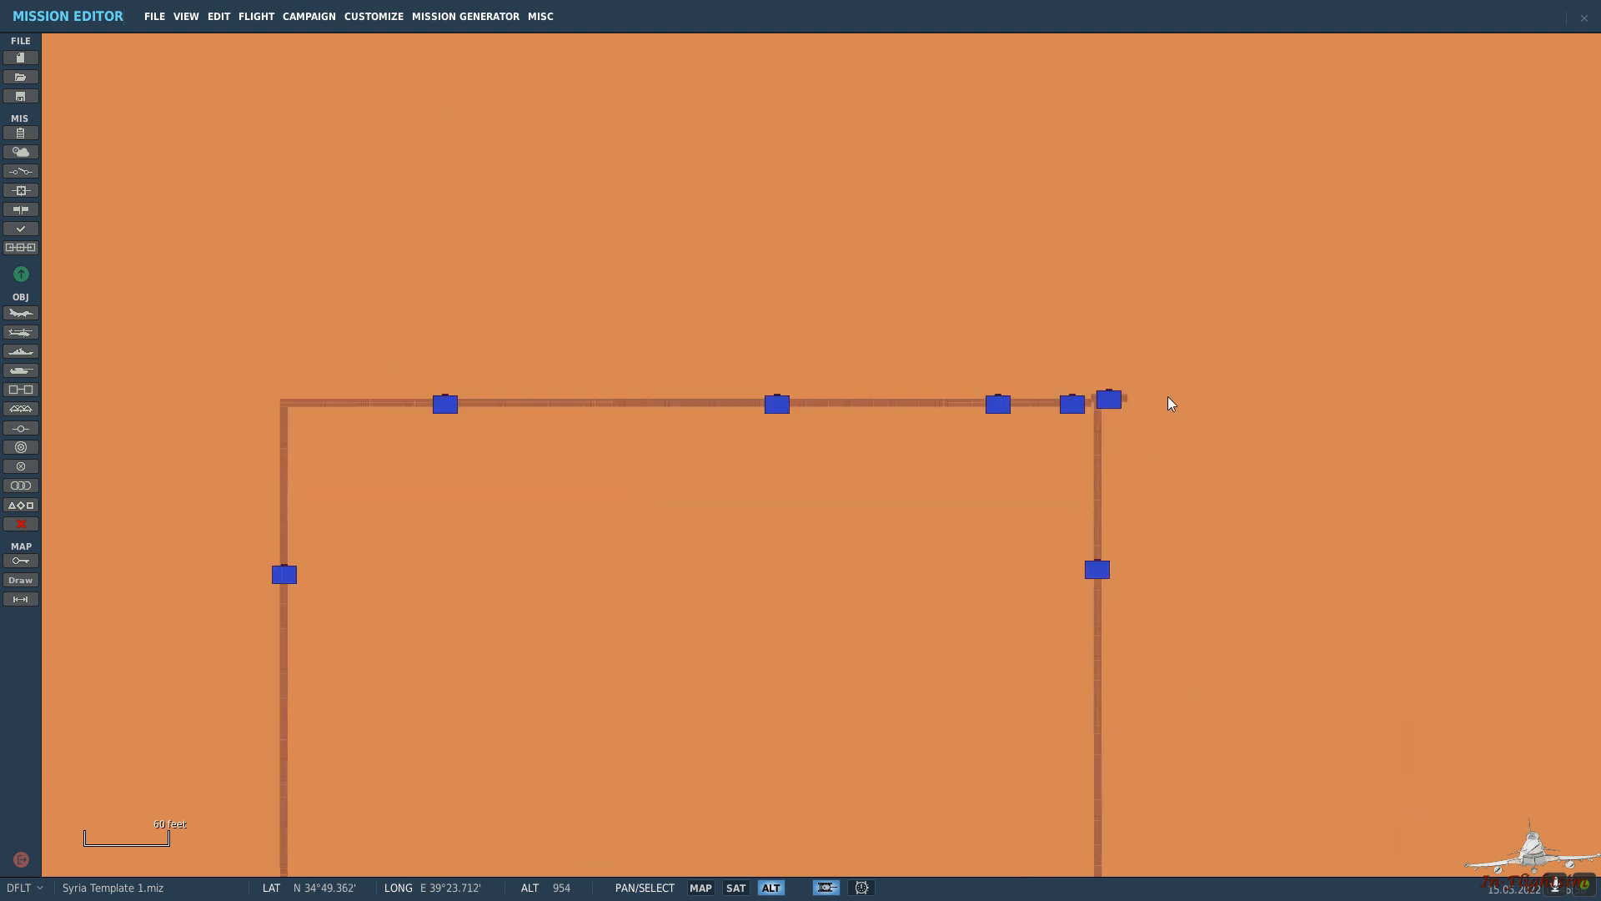
pyautogui.scroll(7, 1058, 611)
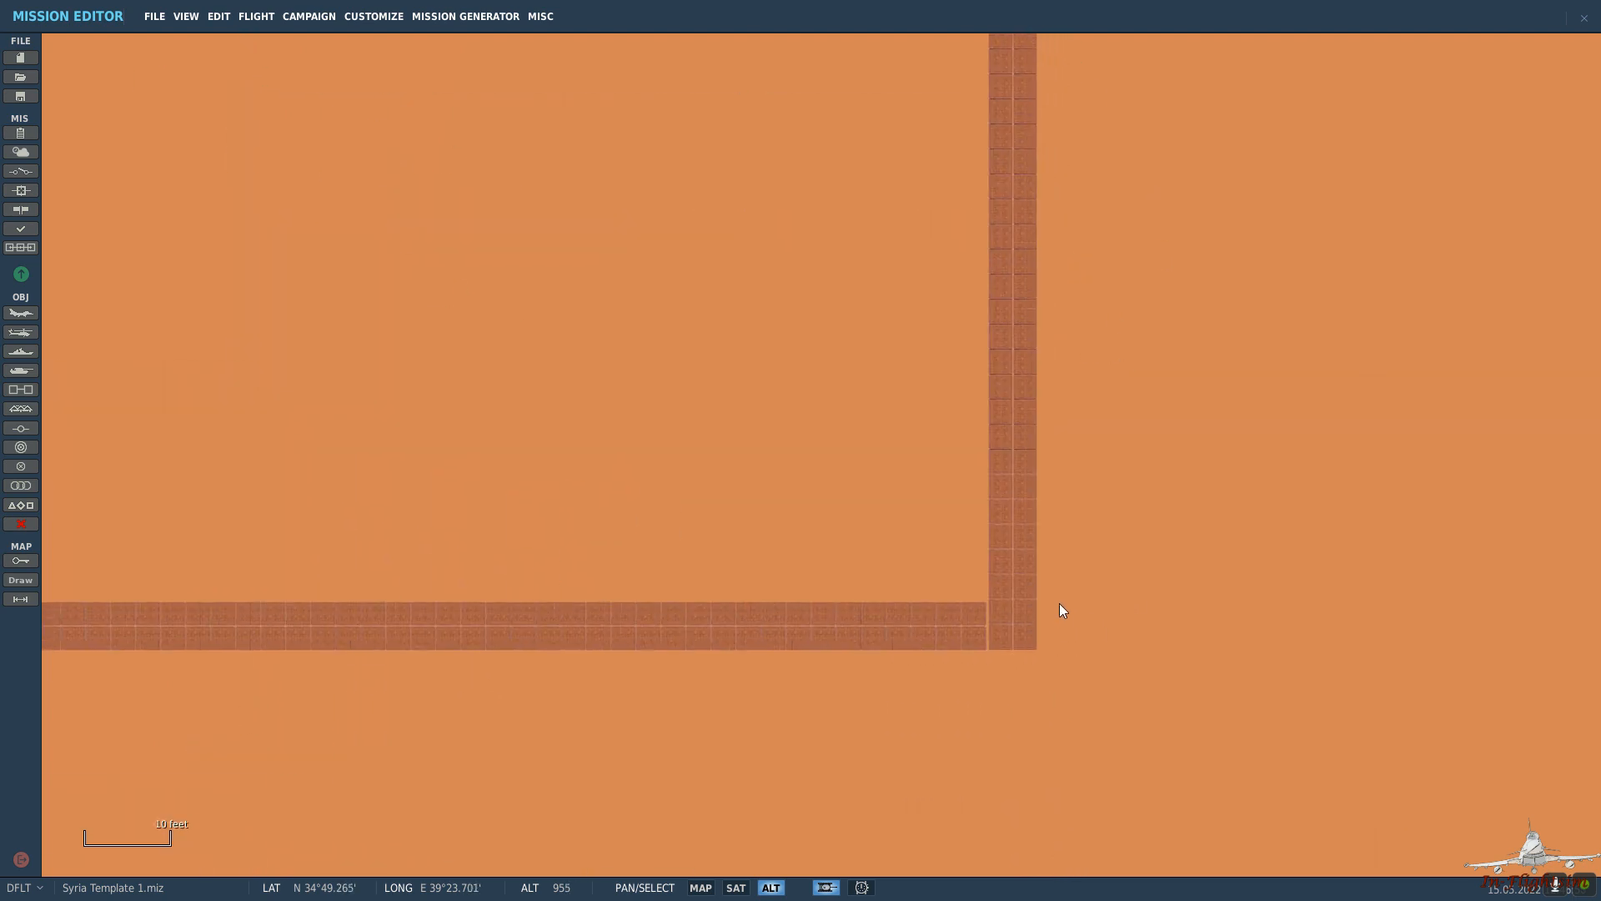
pyautogui.scroll(-2, 1061, 610)
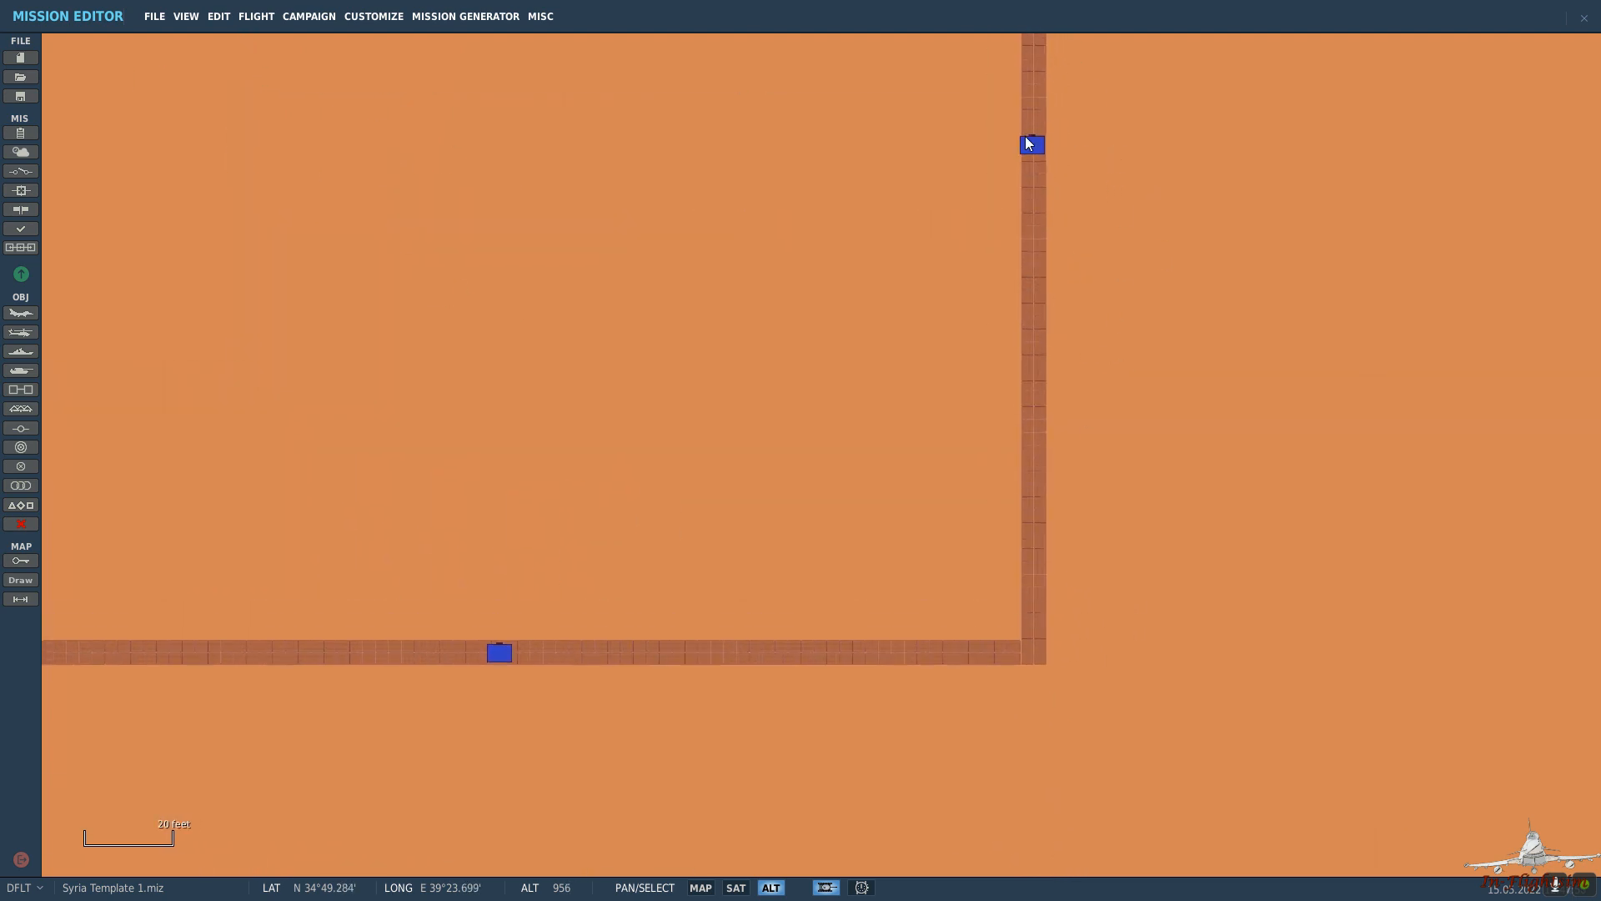
pyautogui.moveTo(1034, 142); pyautogui.dragTo(1007, 118)
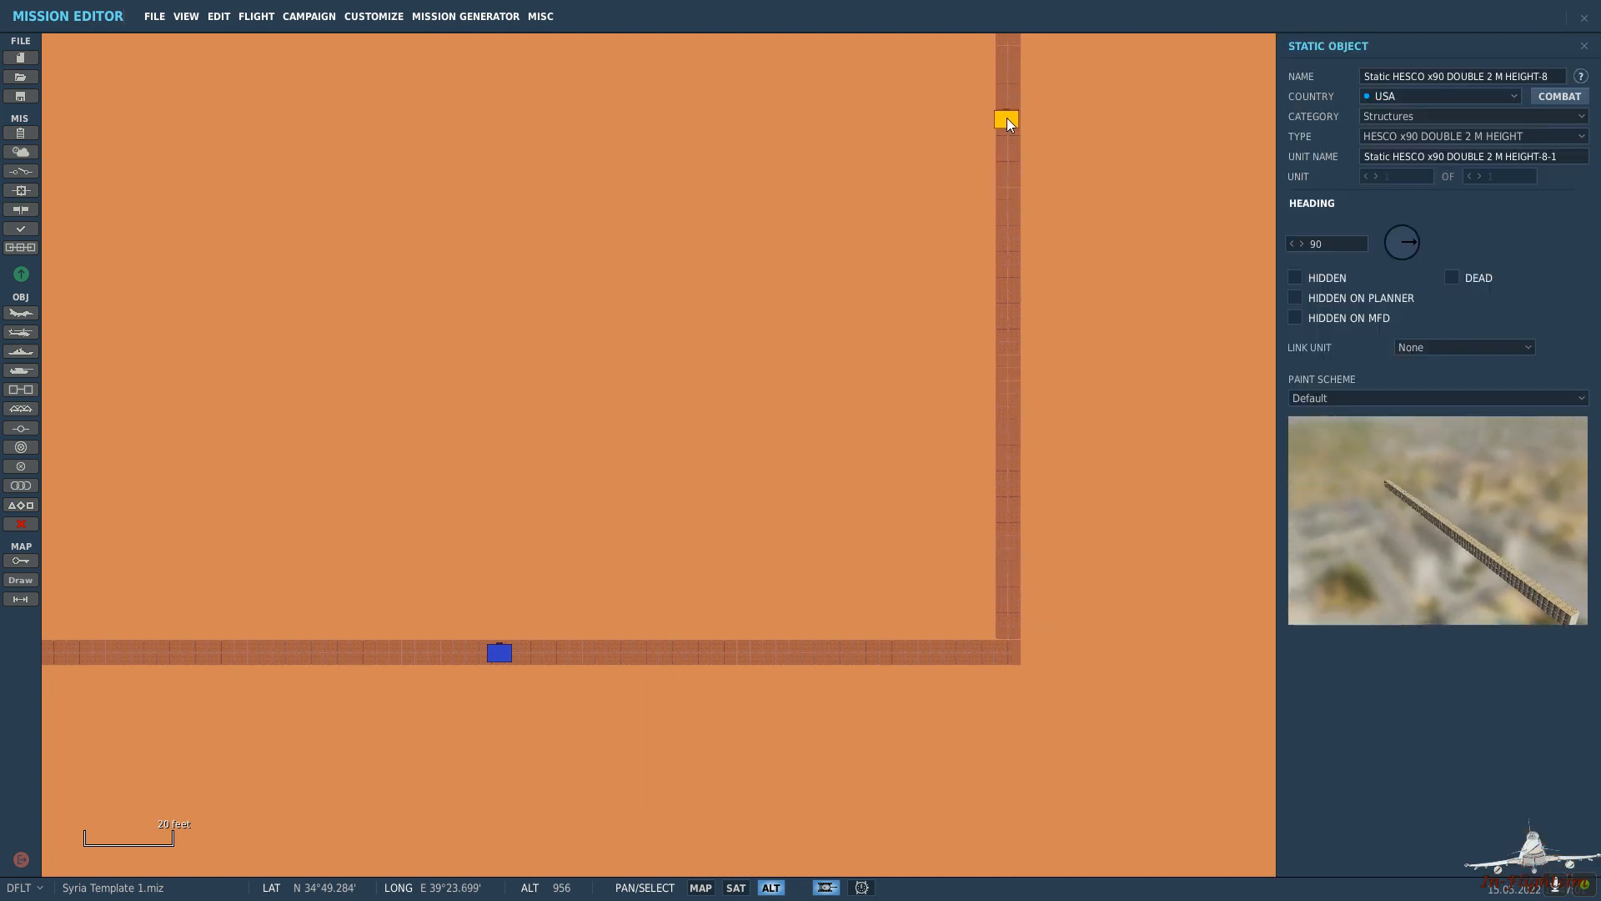
# Move the middle east wall segment north-west to line up with the repositioned lowest segment.
pyautogui.moveTo(1121, 86); pyautogui.dragTo(1114, 468)
pyautogui.moveTo(1114, 167); pyautogui.dragTo(1094, 473)
pyautogui.moveTo(1105, 276); pyautogui.dragTo(1067, 593)
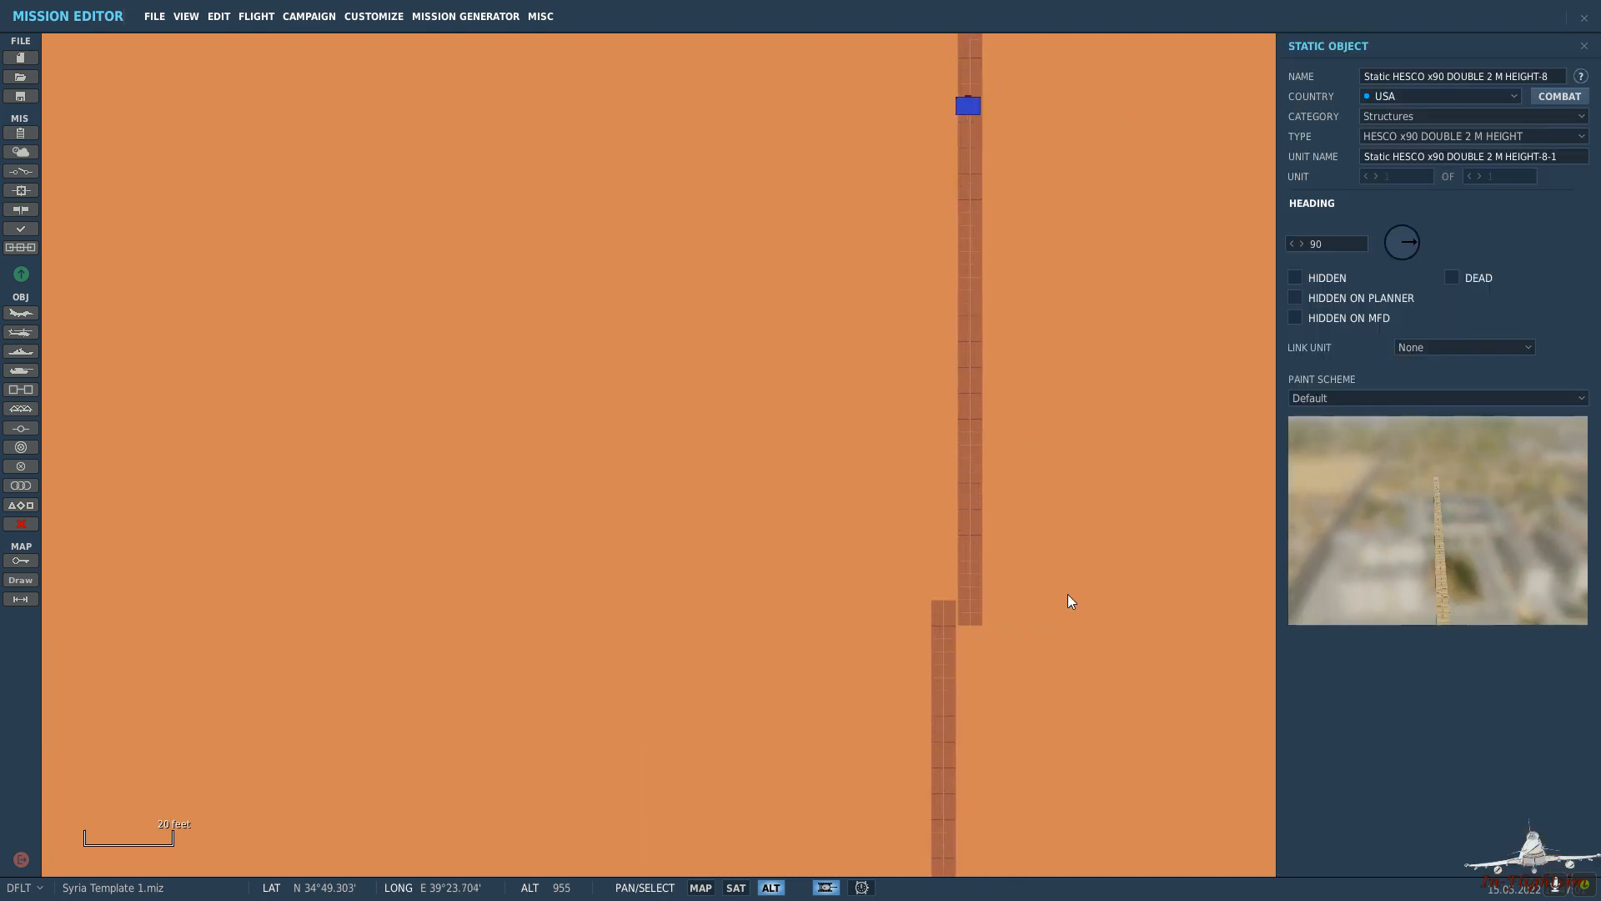
pyautogui.moveTo(976, 167); pyautogui.dragTo(942, 137)
# Move the uppermost east wall segment north-west to line up with the middle segment.
pyautogui.moveTo(1102, 194); pyautogui.dragTo(1077, 698)
pyautogui.moveTo(1034, 316)
pyautogui.mouseDown()
pyautogui.moveTo(1025, 600)
pyautogui.moveTo(1036, 591)
pyautogui.mouseUp()
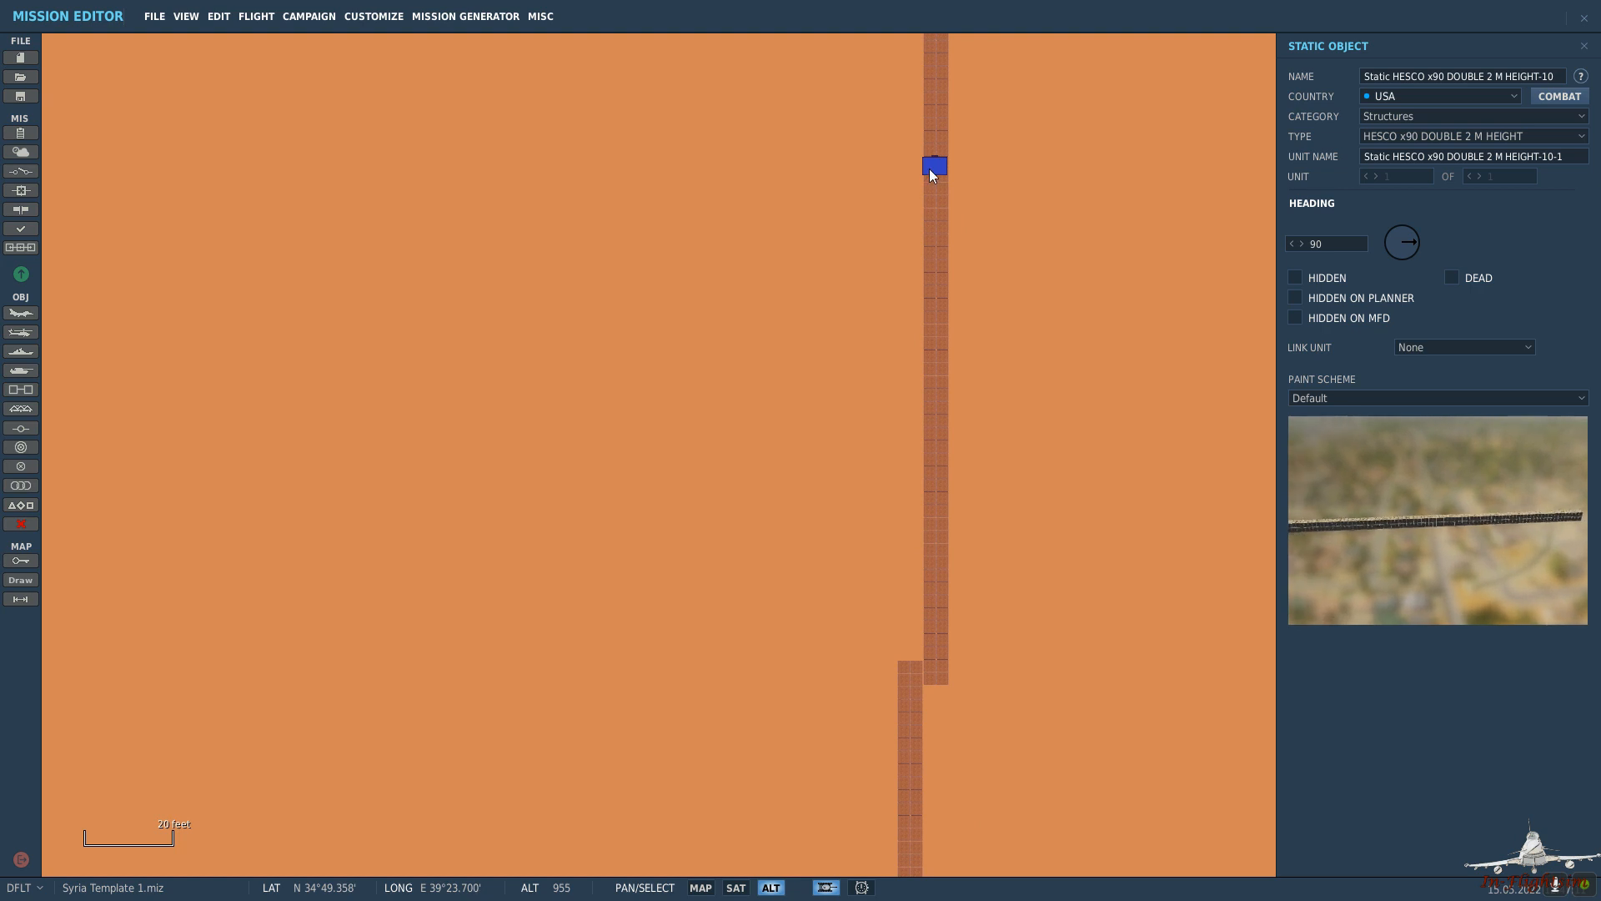
pyautogui.moveTo(929, 168)
pyautogui.mouseDown()
pyautogui.moveTo(909, 137)
pyautogui.moveTo(1004, 568)
pyautogui.mouseUp()
pyautogui.moveTo(1024, 244); pyautogui.dragTo(1004, 421)
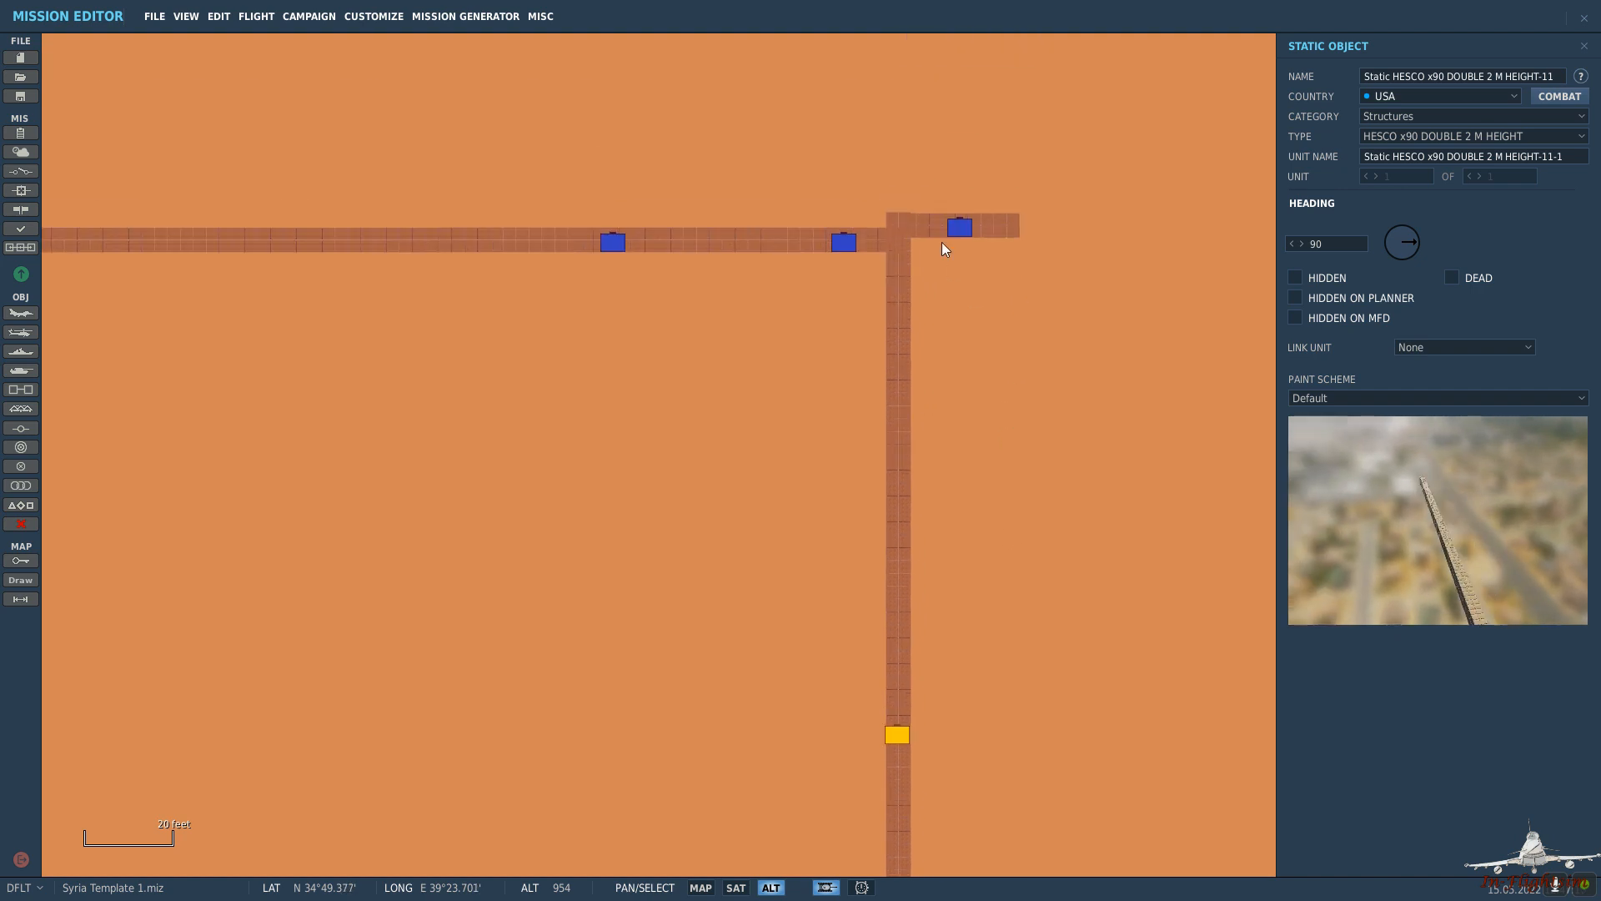
# Move the spare x10 segment clear of the north-east corner and reposition the other x10 segment against the east wall's upper end.
pyautogui.moveTo(969, 231); pyautogui.dragTo(1029, 240)
pyautogui.click(1004, 347)
pyautogui.scroll(3, 801, 253)
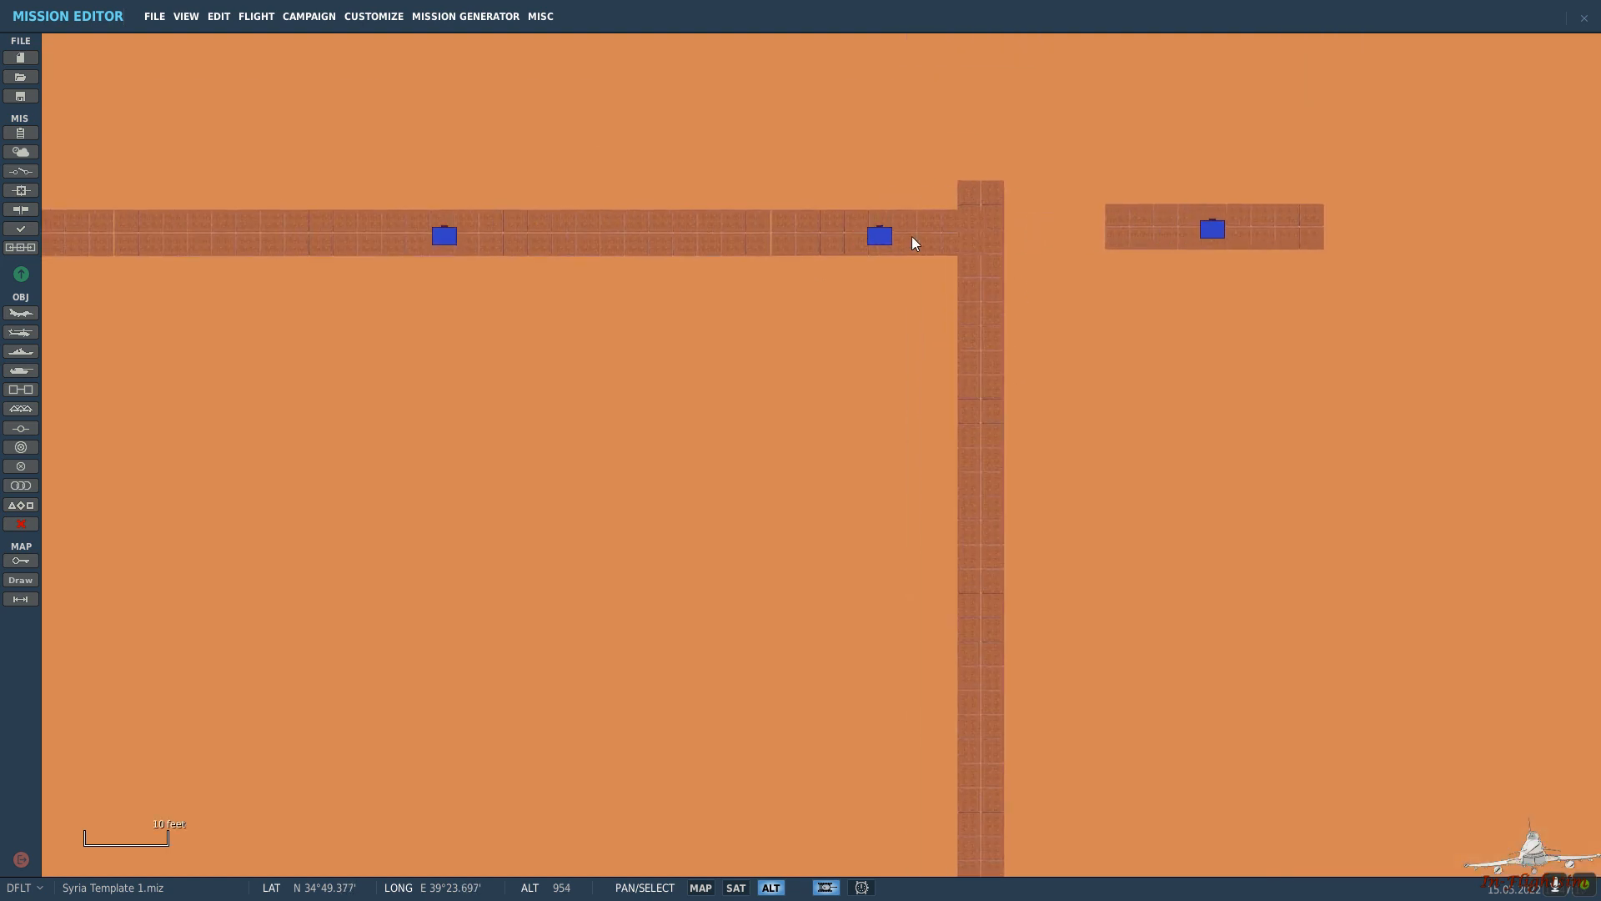
pyautogui.moveTo(887, 239); pyautogui.dragTo(850, 191)
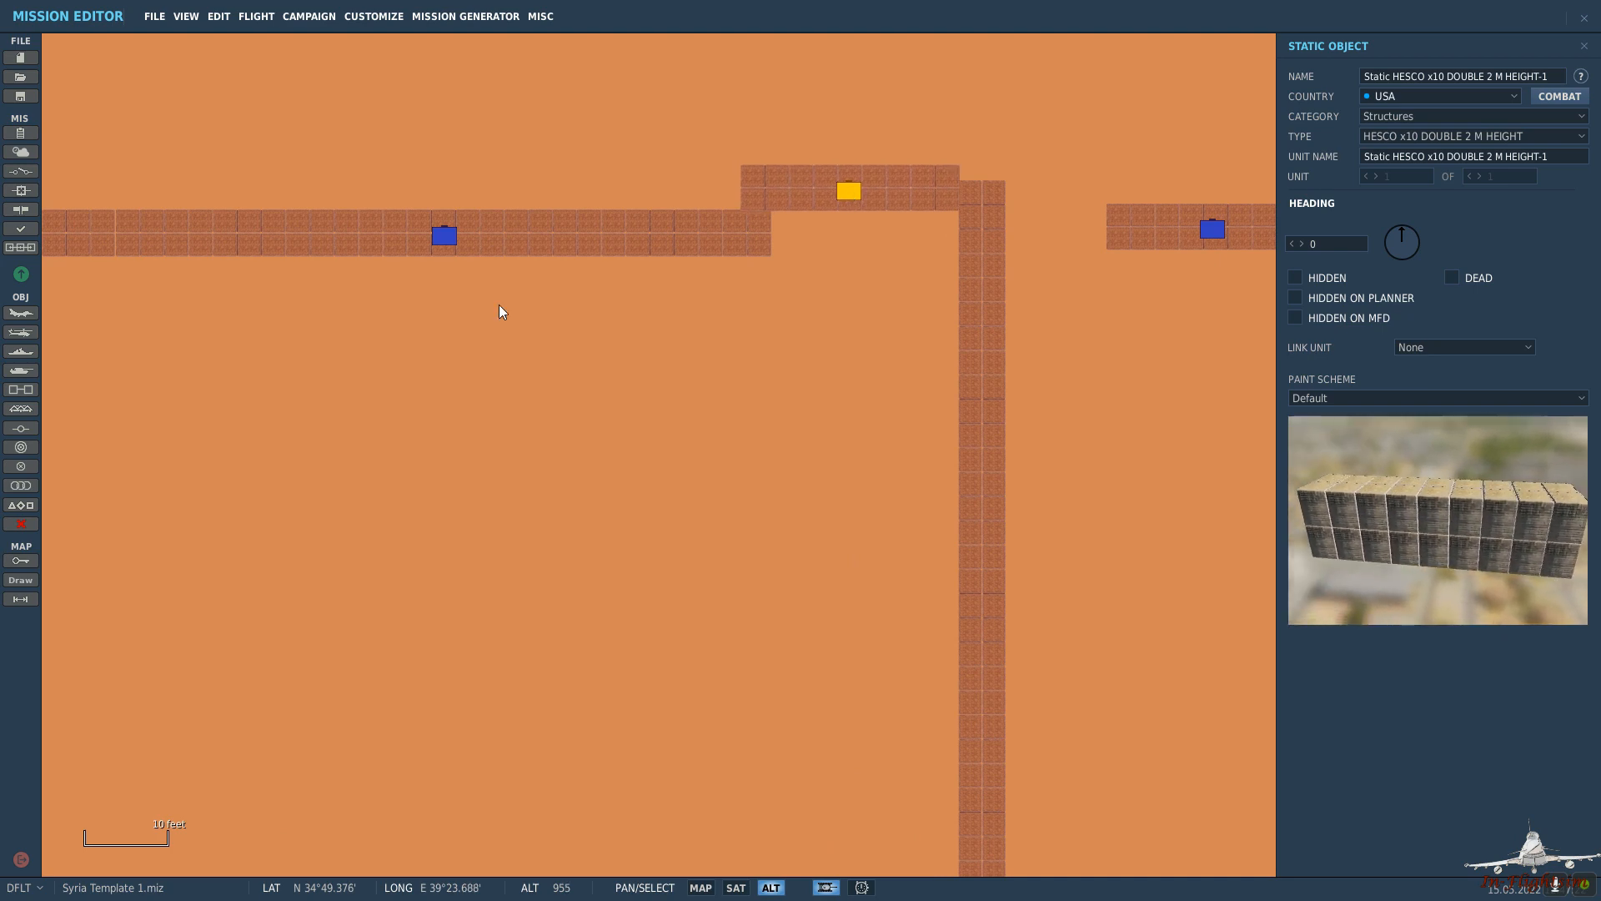
# Fine-tune the positions of the north wall's x30 segment and the x10 segment beside the north-east corner.
pyautogui.click(447, 236)
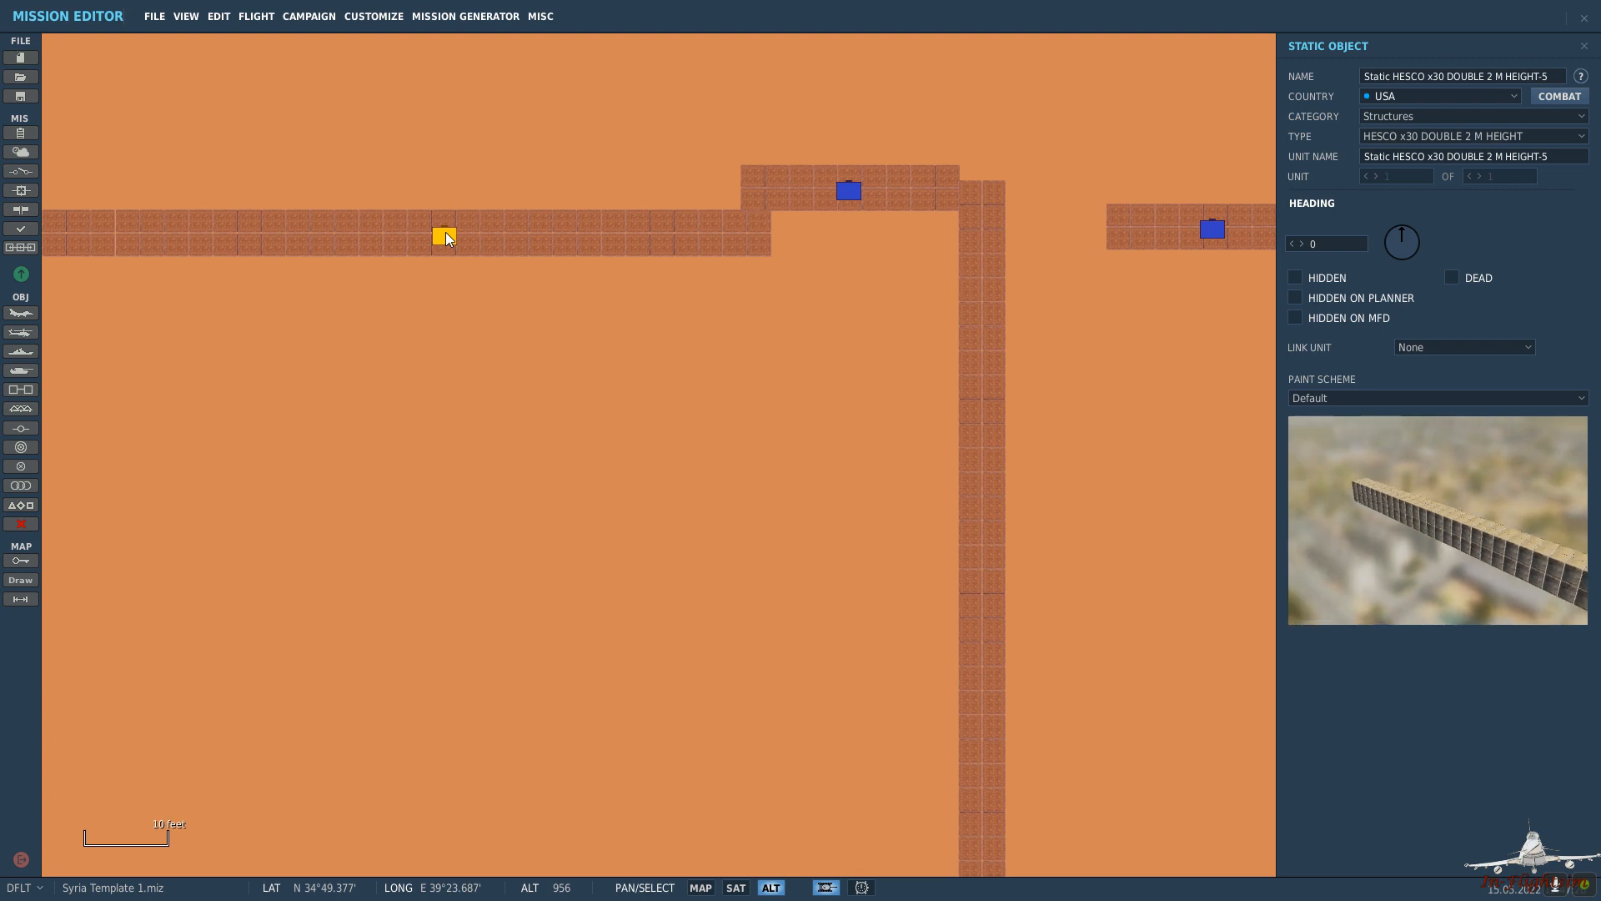
pyautogui.moveTo(449, 238)
pyautogui.mouseDown()
pyautogui.moveTo(462, 289)
pyautogui.moveTo(479, 293)
pyautogui.moveTo(447, 240)
pyautogui.mouseUp()
pyautogui.moveTo(848, 190)
pyautogui.mouseDown()
pyautogui.moveTo(837, 161)
pyautogui.moveTo(890, 159)
pyautogui.moveTo(852, 278)
pyautogui.moveTo(849, 193)
pyautogui.mouseUp()
pyautogui.click(871, 263)
# Delete the spare HESCO x10 segment outside the north-east corner.
pyautogui.click(1212, 232)
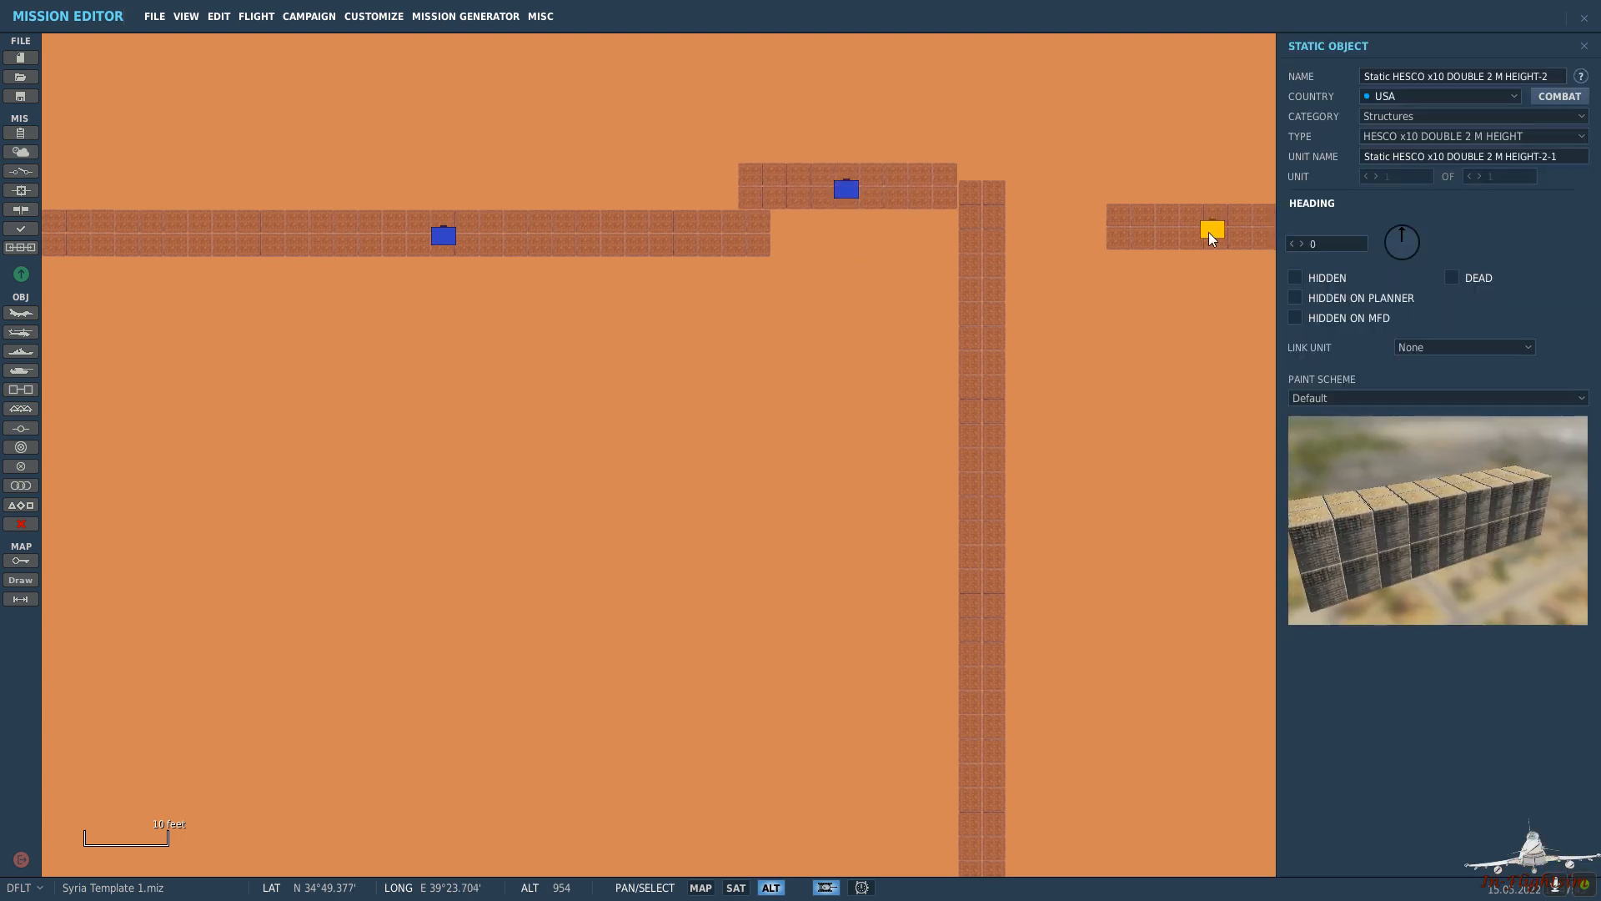
pyautogui.scroll(-10, 1136, 413)
pyautogui.moveTo(967, 542); pyautogui.dragTo(890, 399)
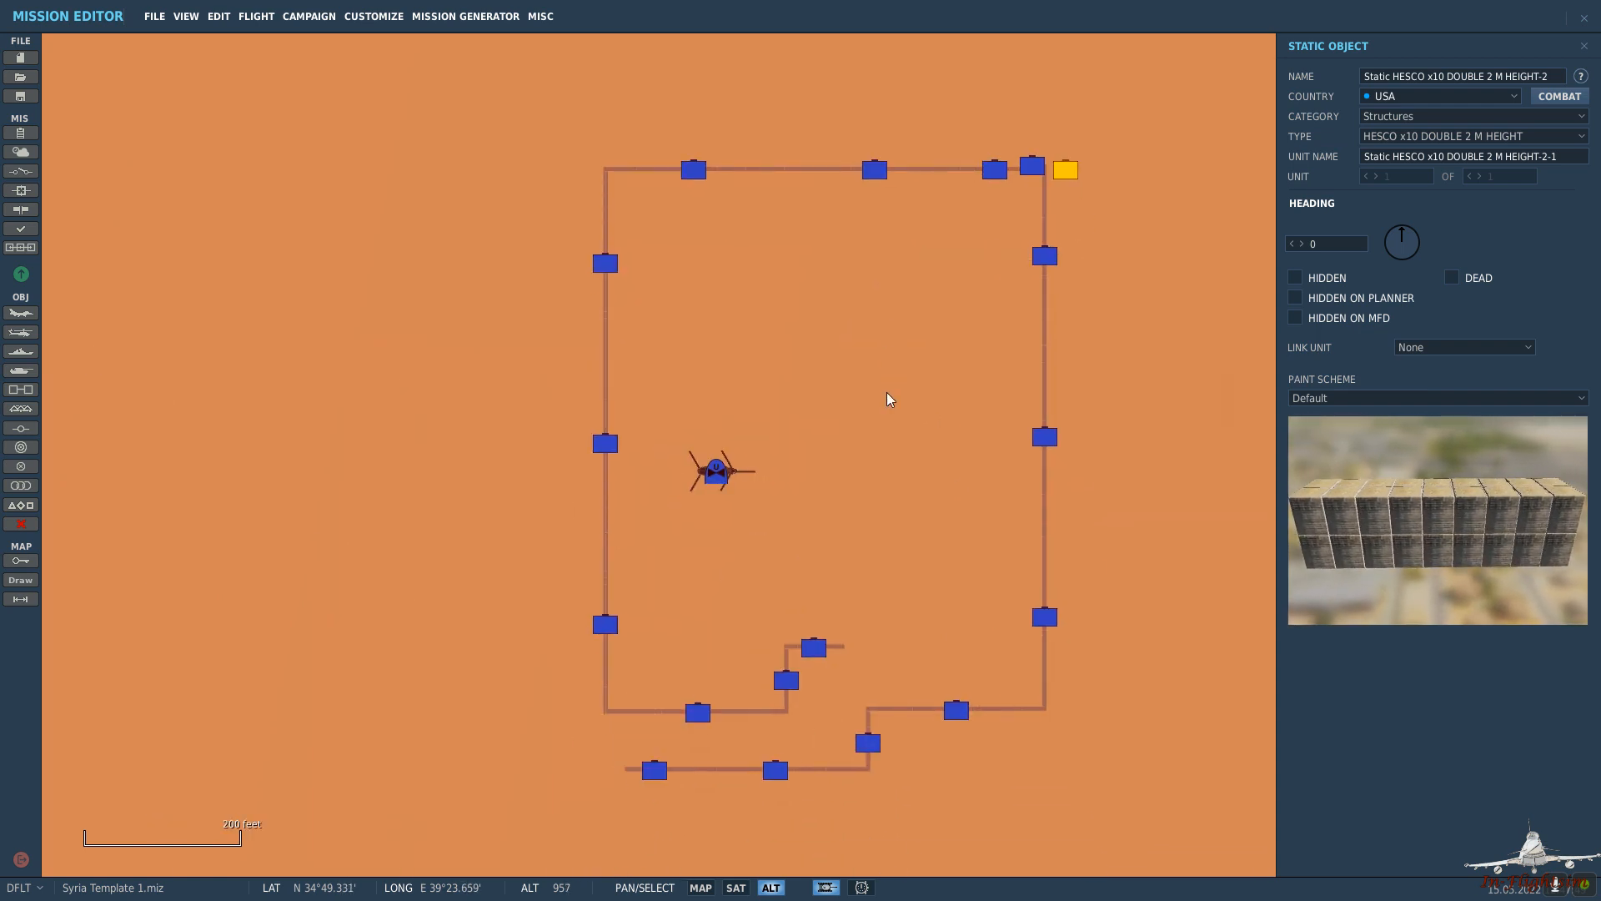
pyautogui.press('Delete')
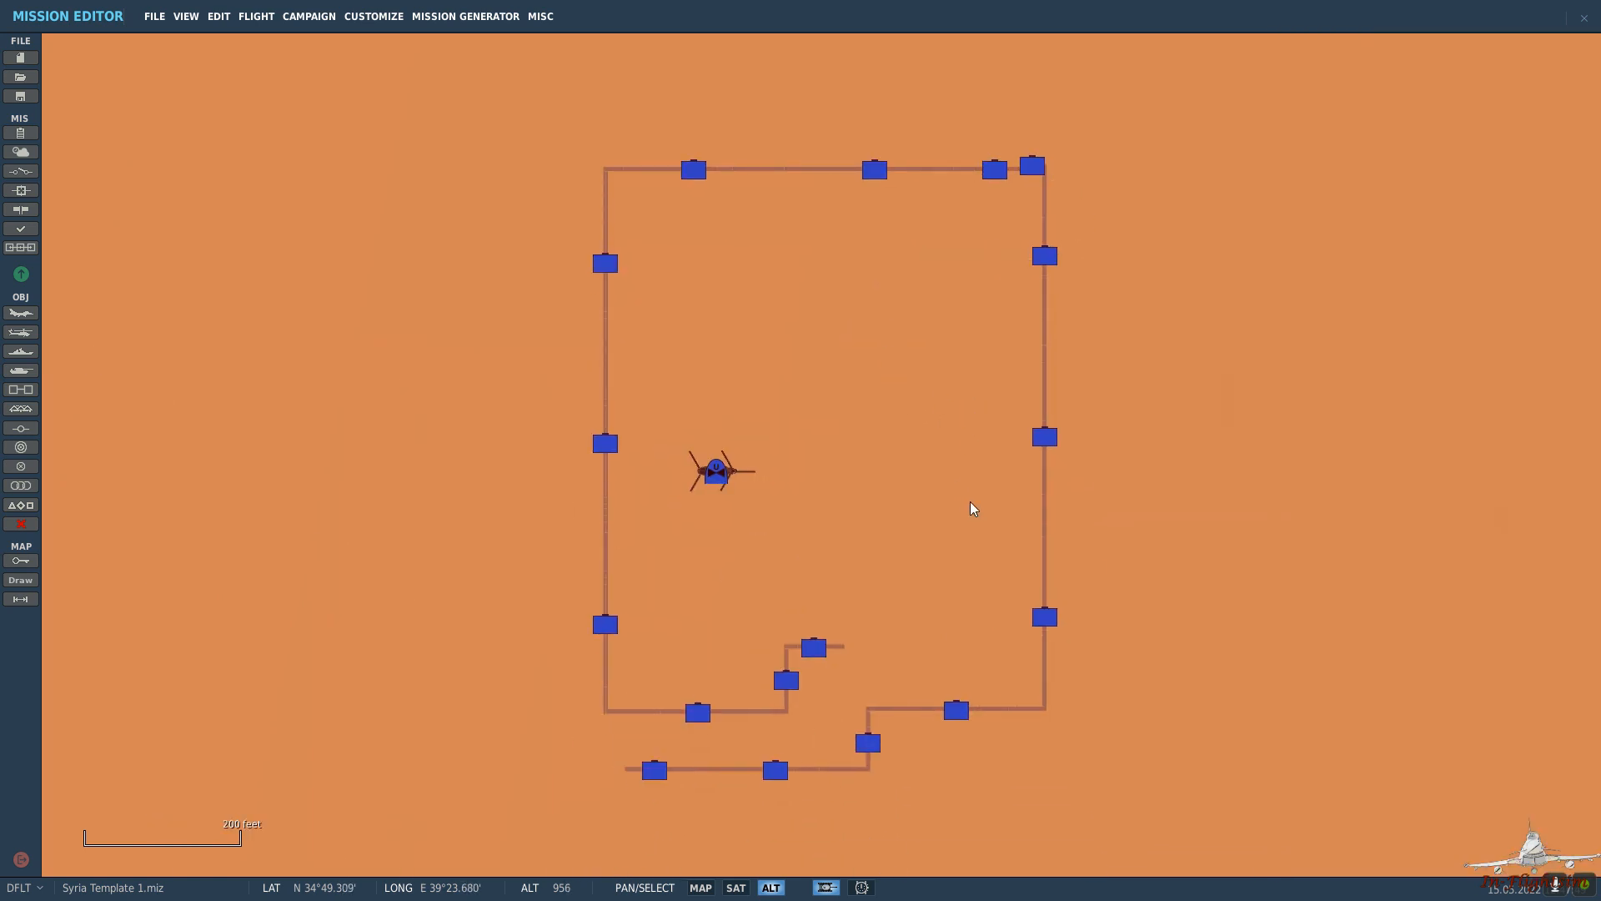
pyautogui.scroll(1, 971, 507)
pyautogui.moveTo(900, 633); pyautogui.dragTo(889, 497)
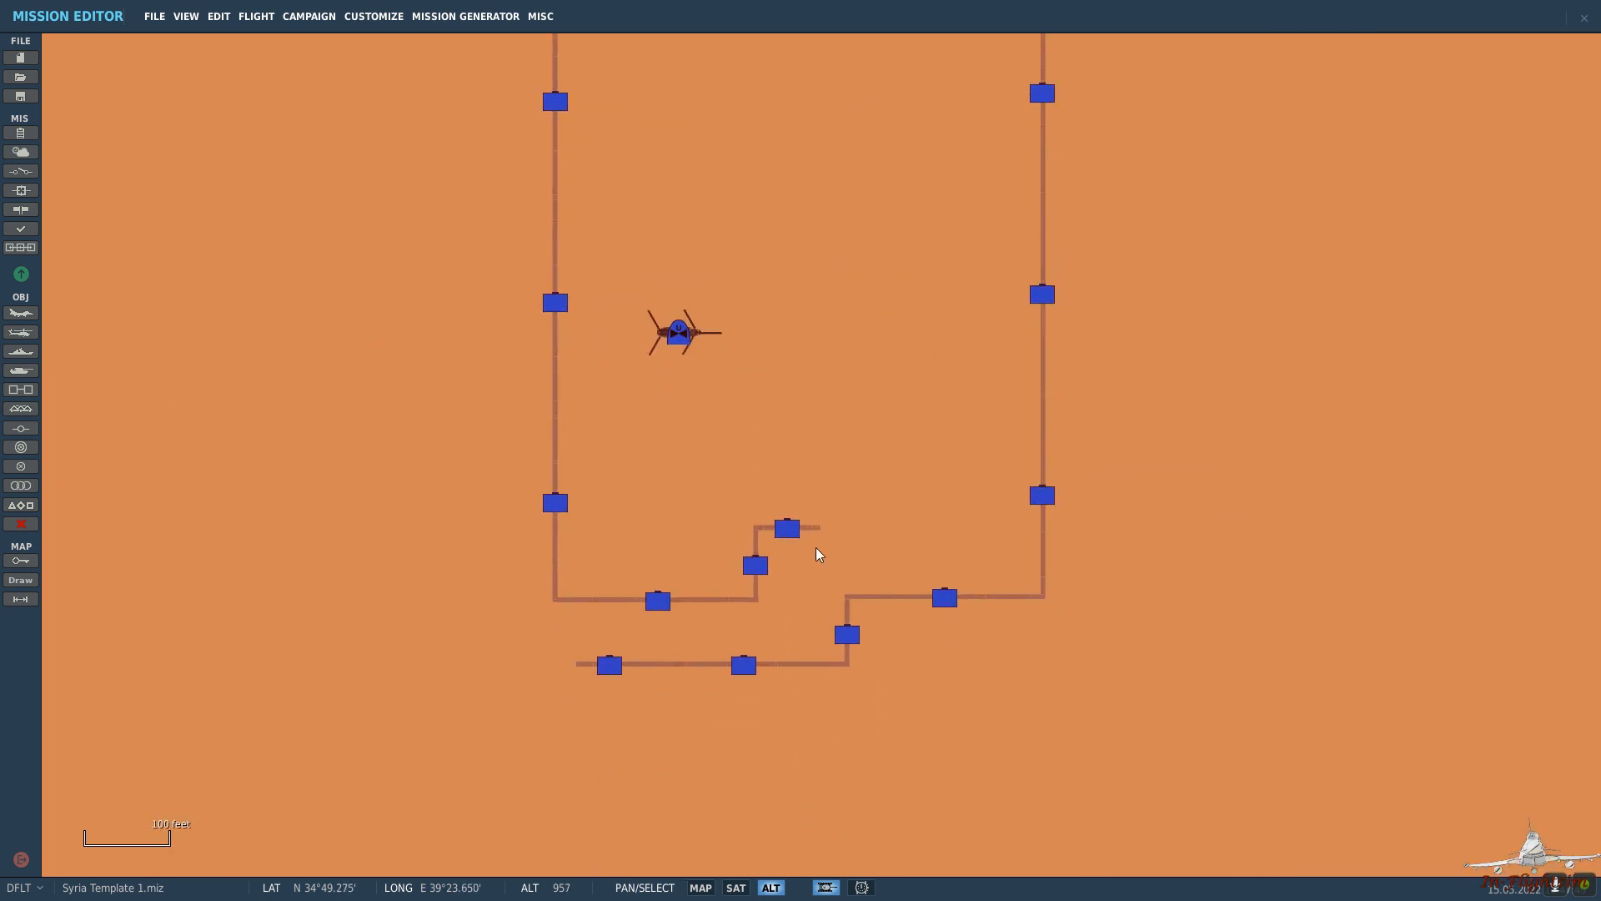
pyautogui.moveTo(789, 392); pyautogui.dragTo(838, 488)
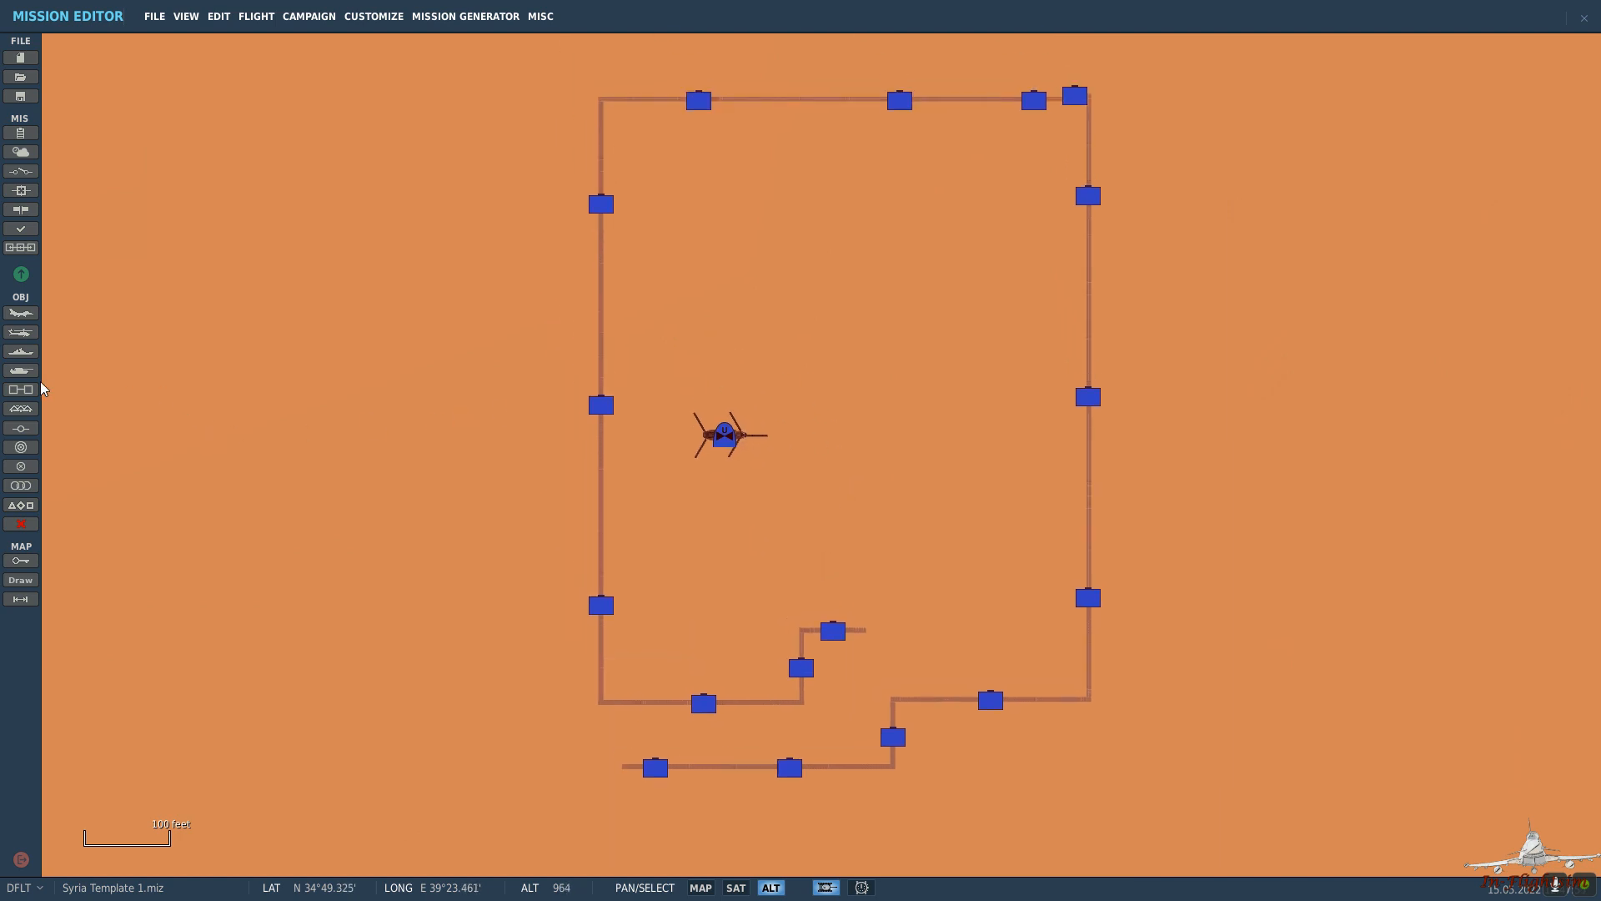
# Move the CH-47D helicopter to the southern part of the compound, north of the short inner entrance wall.
pyautogui.scroll(2, 705, 583)
pyautogui.moveTo(768, 493); pyautogui.dragTo(640, 443)
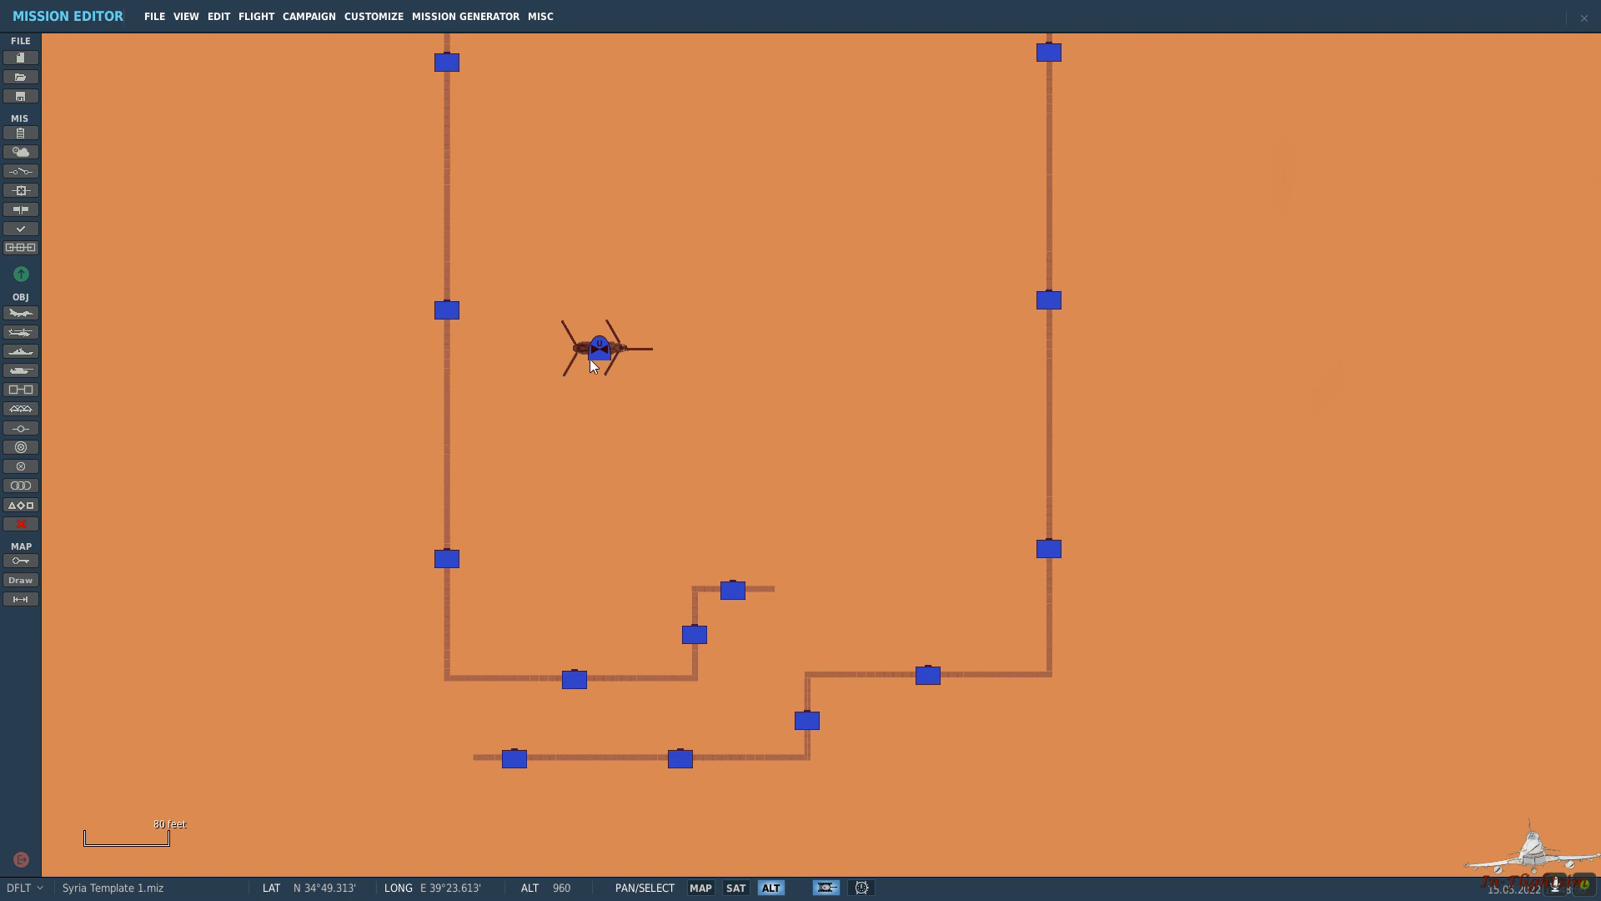
pyautogui.moveTo(593, 367); pyautogui.dragTo(661, 352)
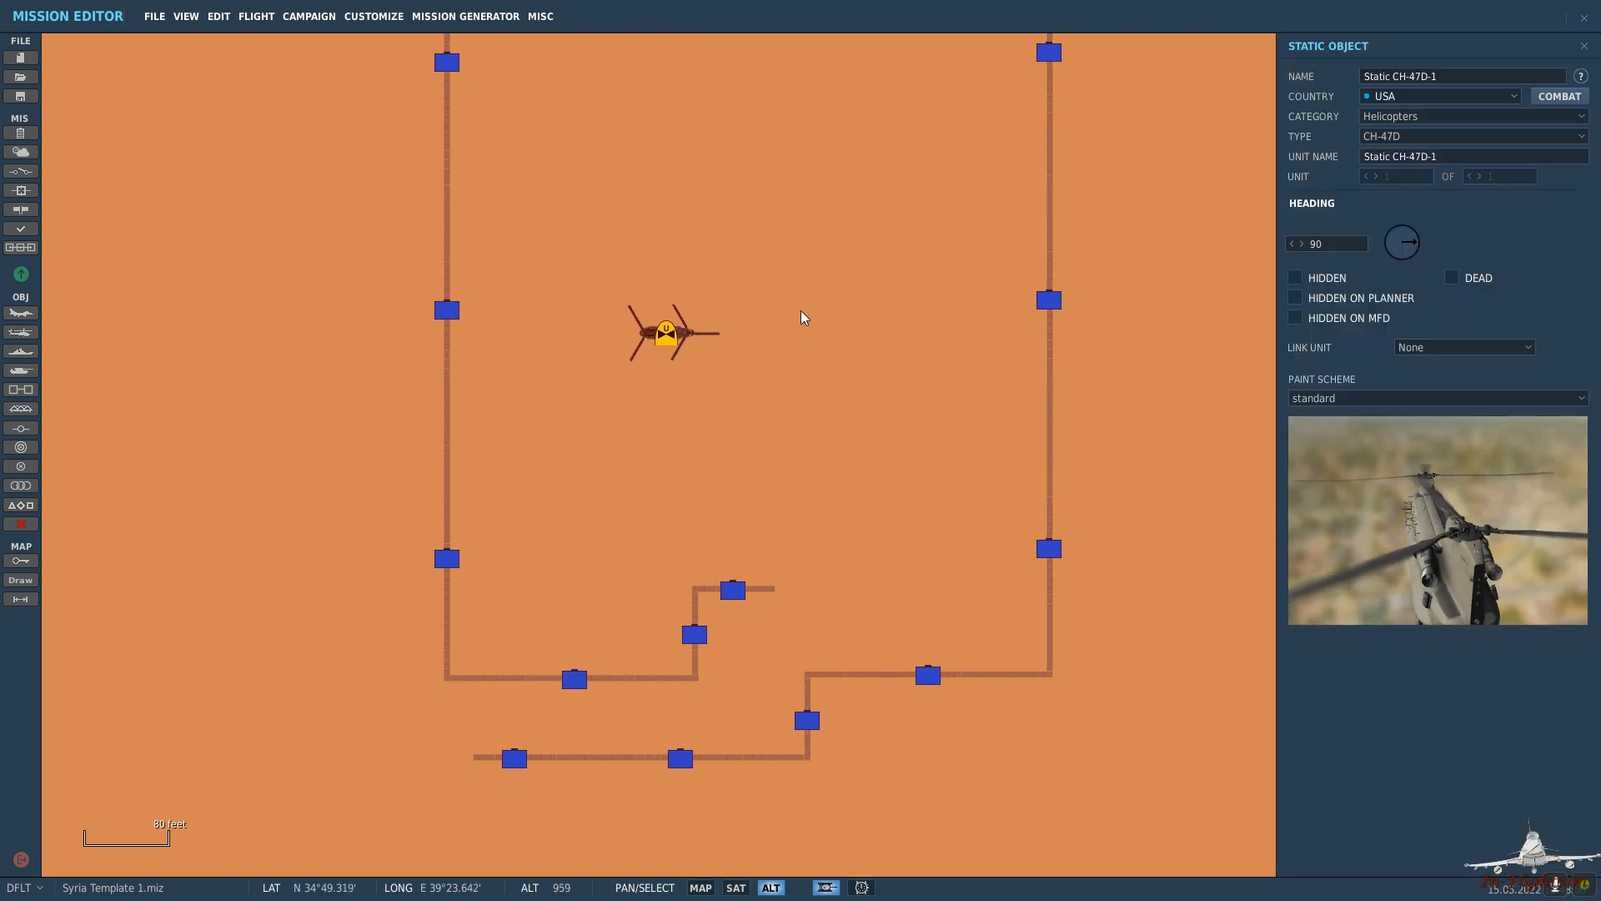
pyautogui.moveTo(803, 316); pyautogui.dragTo(804, 518)
pyautogui.click(656, 546)
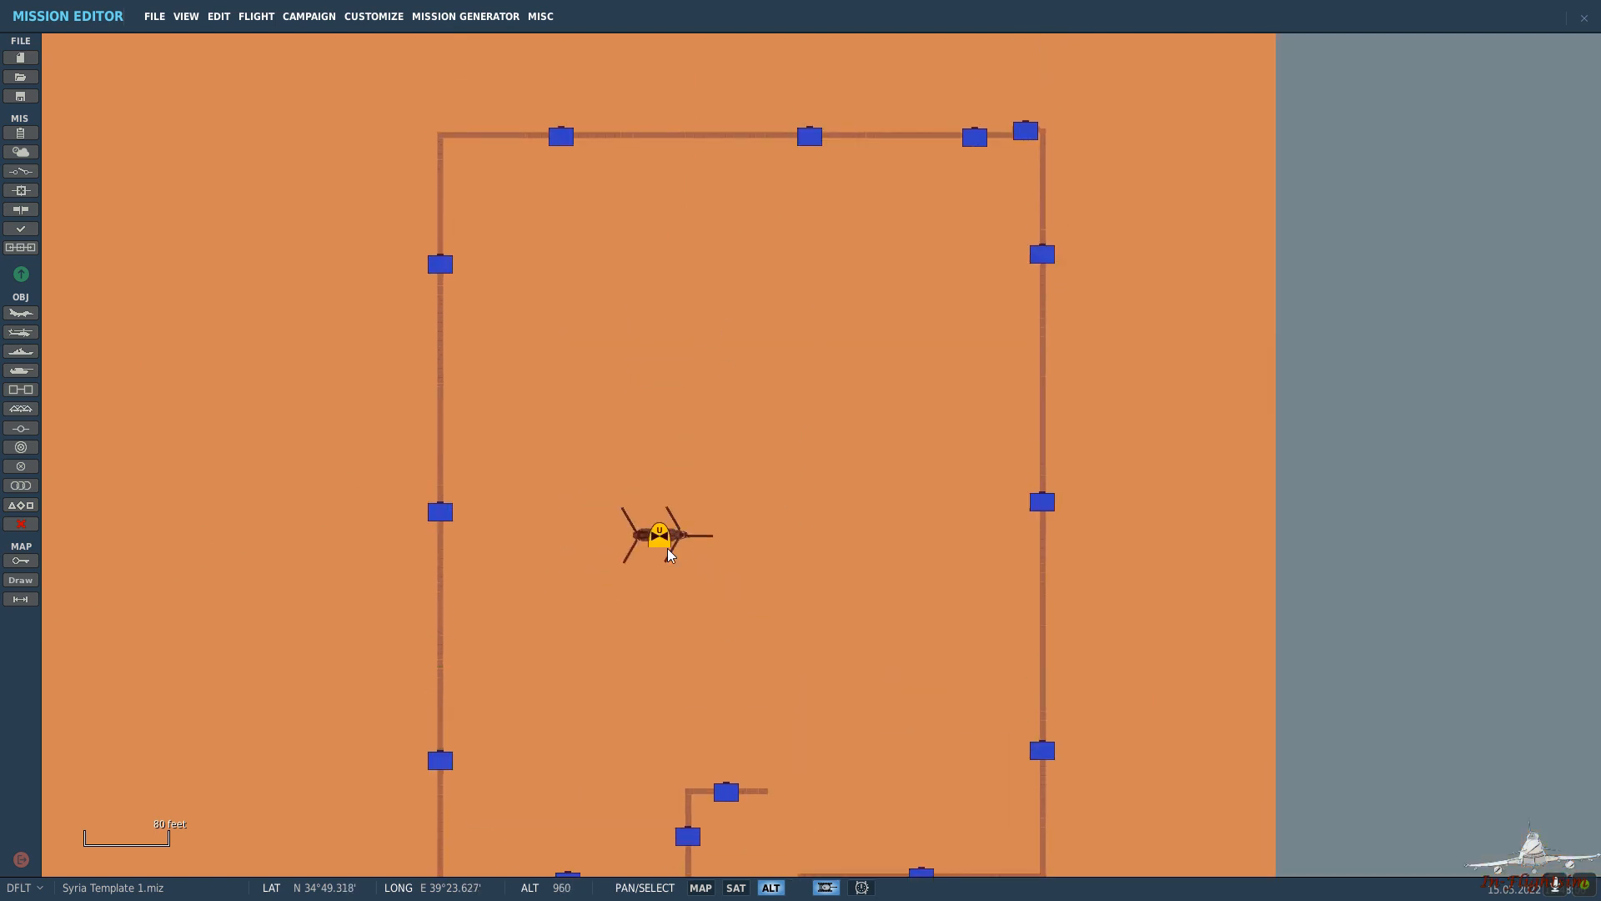
pyautogui.moveTo(670, 554); pyautogui.dragTo(729, 674)
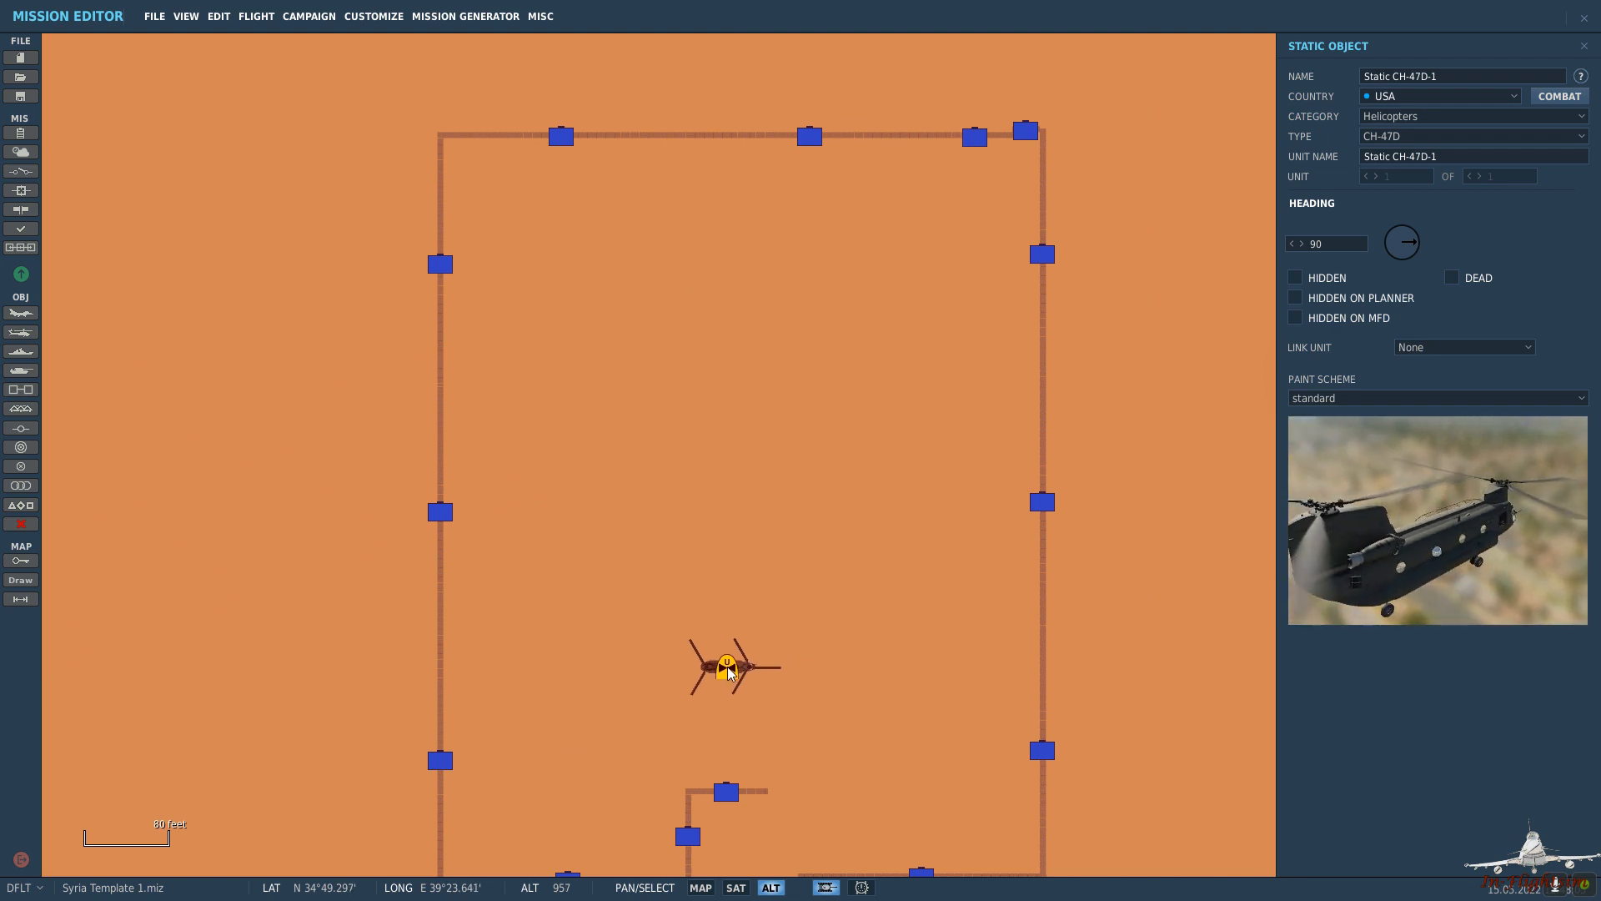
pyautogui.moveTo(800, 740); pyautogui.dragTo(789, 590)
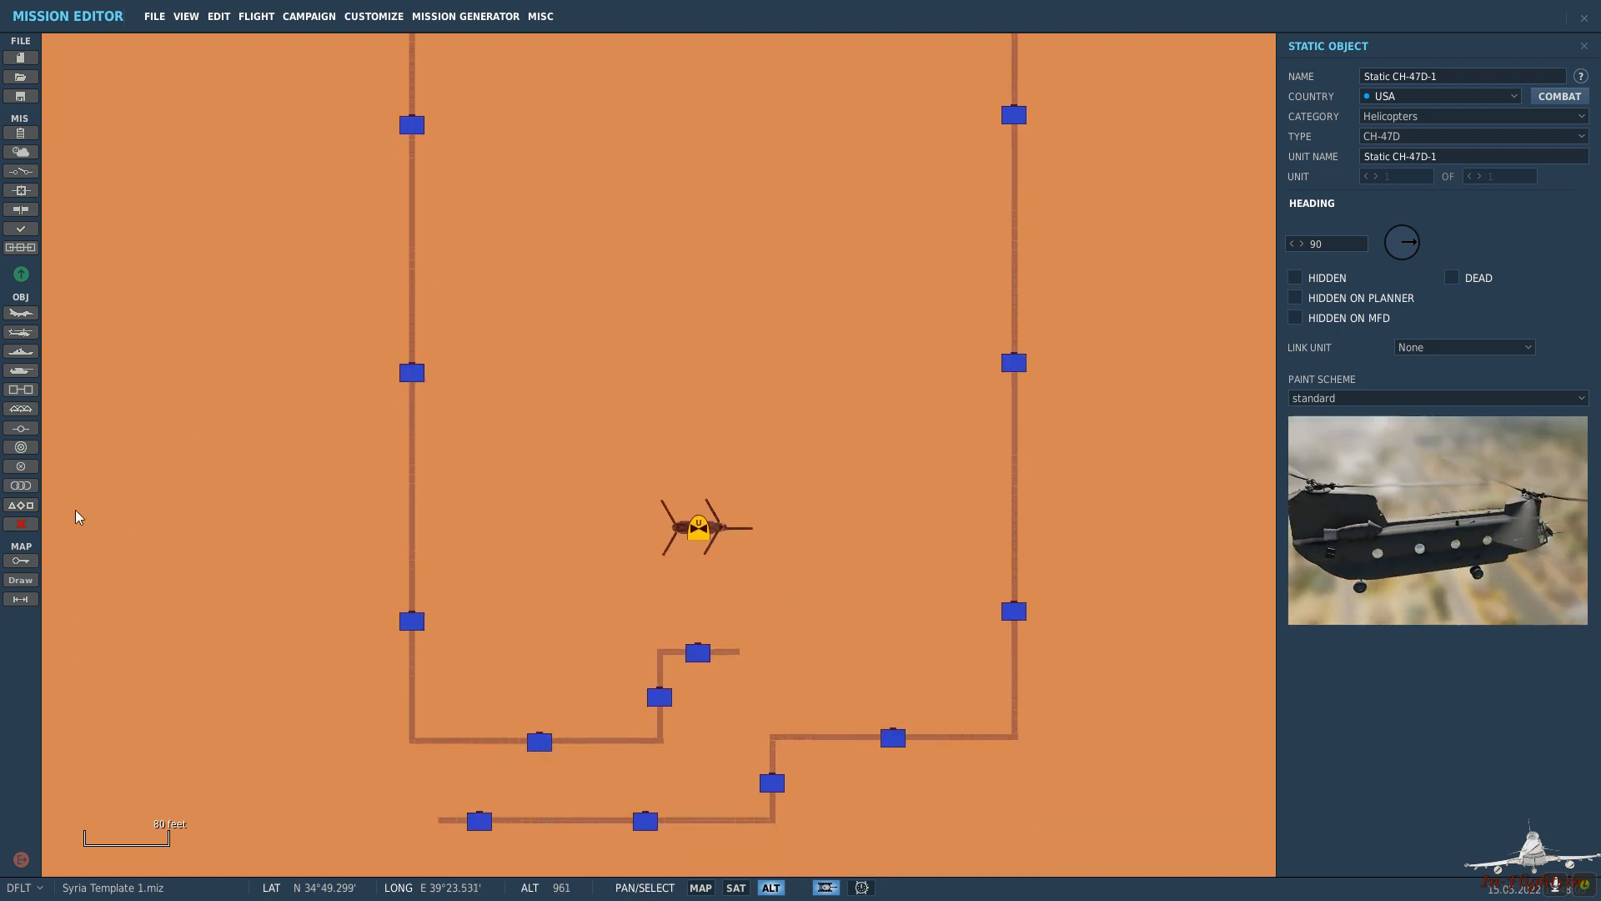
pyautogui.click(584, 439)
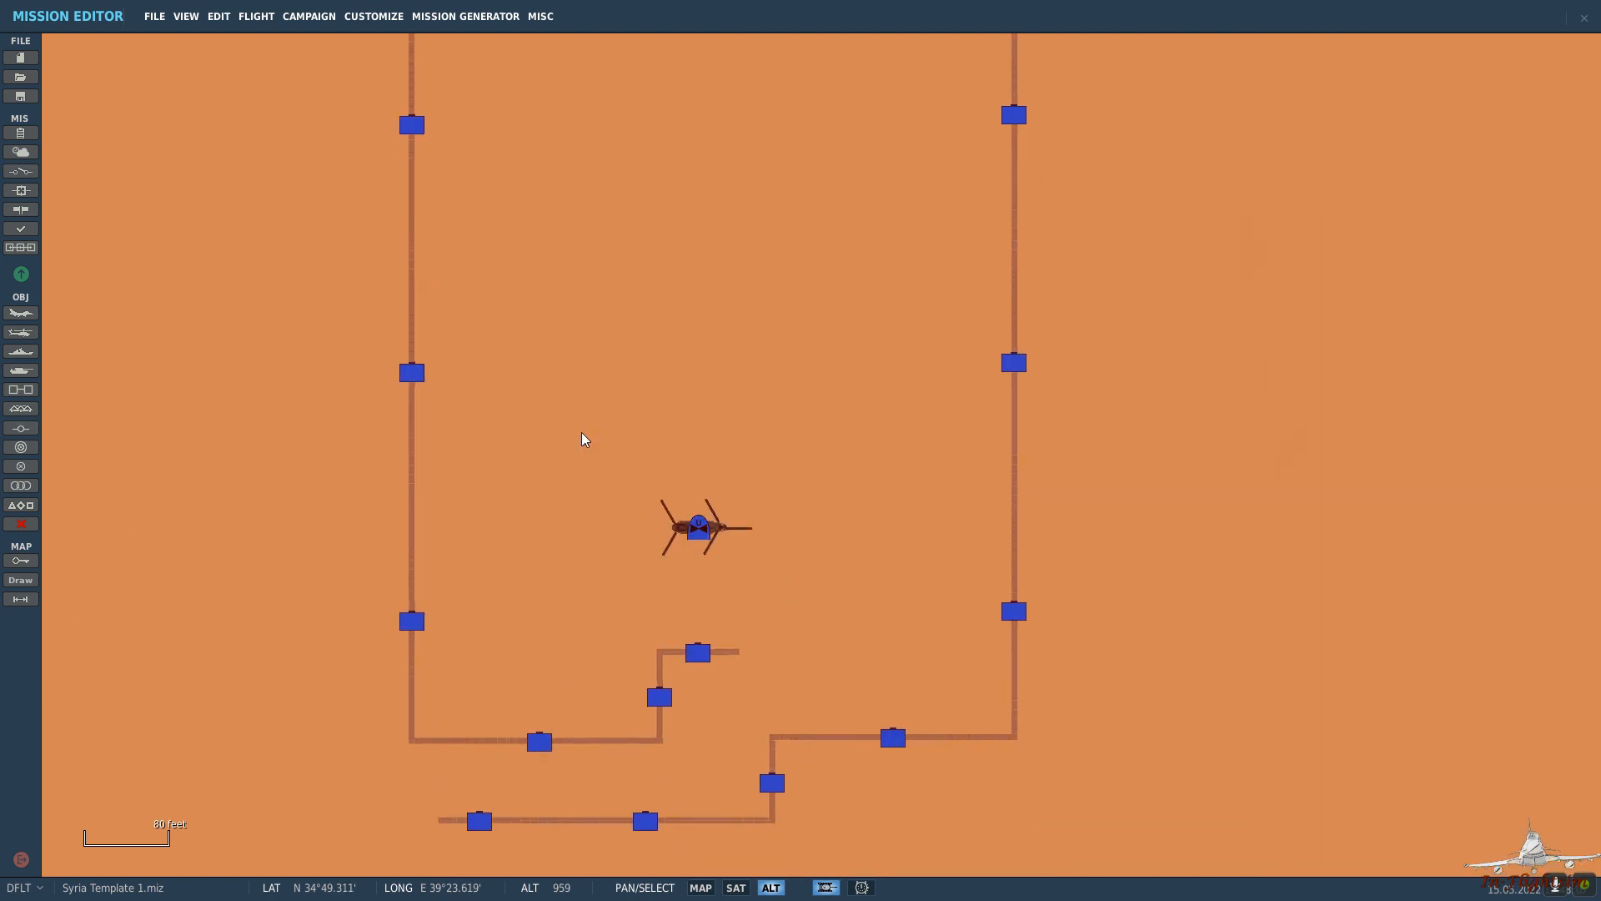
# Place a copied barrier north-west of the helicopter, change its type to CONCRETE WALL 30X and set its heading to 90.
pyautogui.click(583, 438)
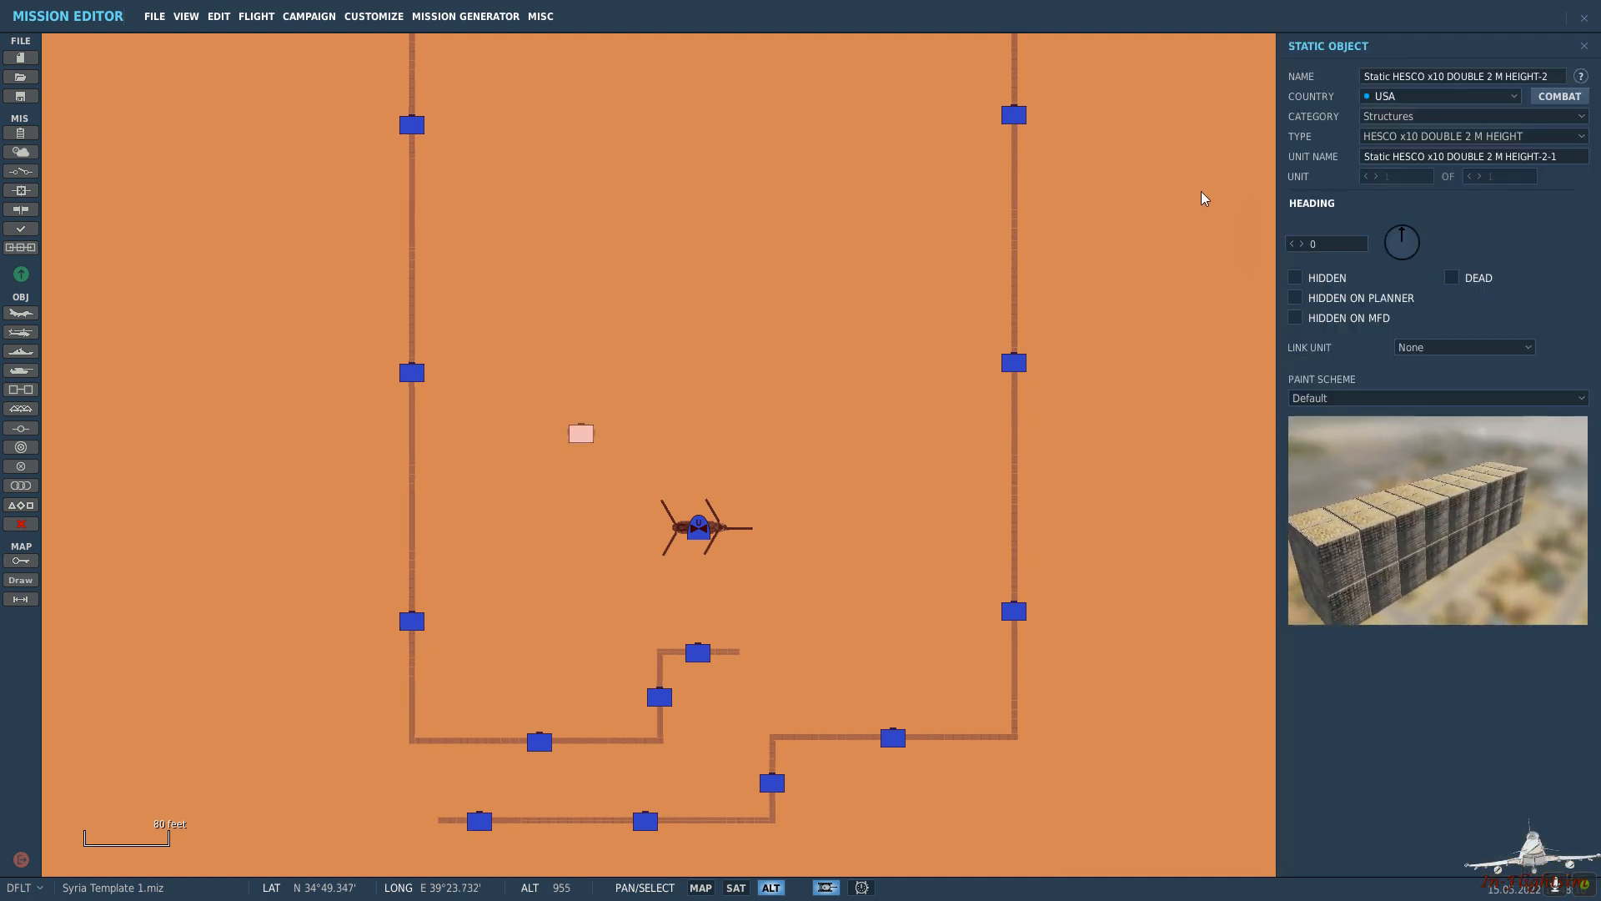
pyautogui.click(1506, 137)
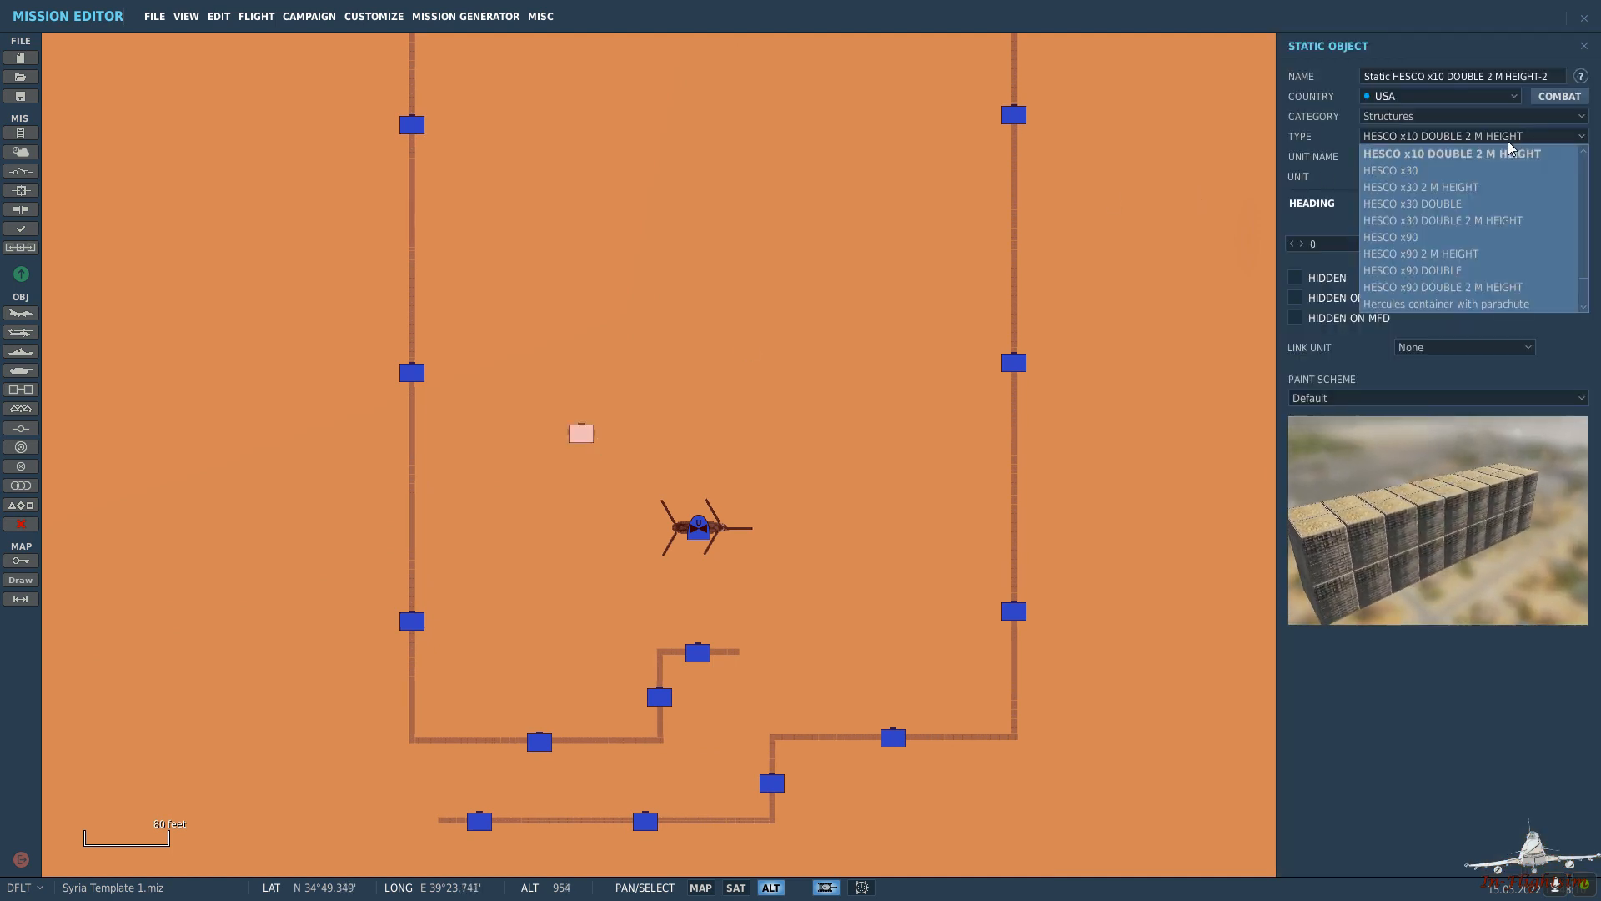
pyautogui.click(1473, 221)
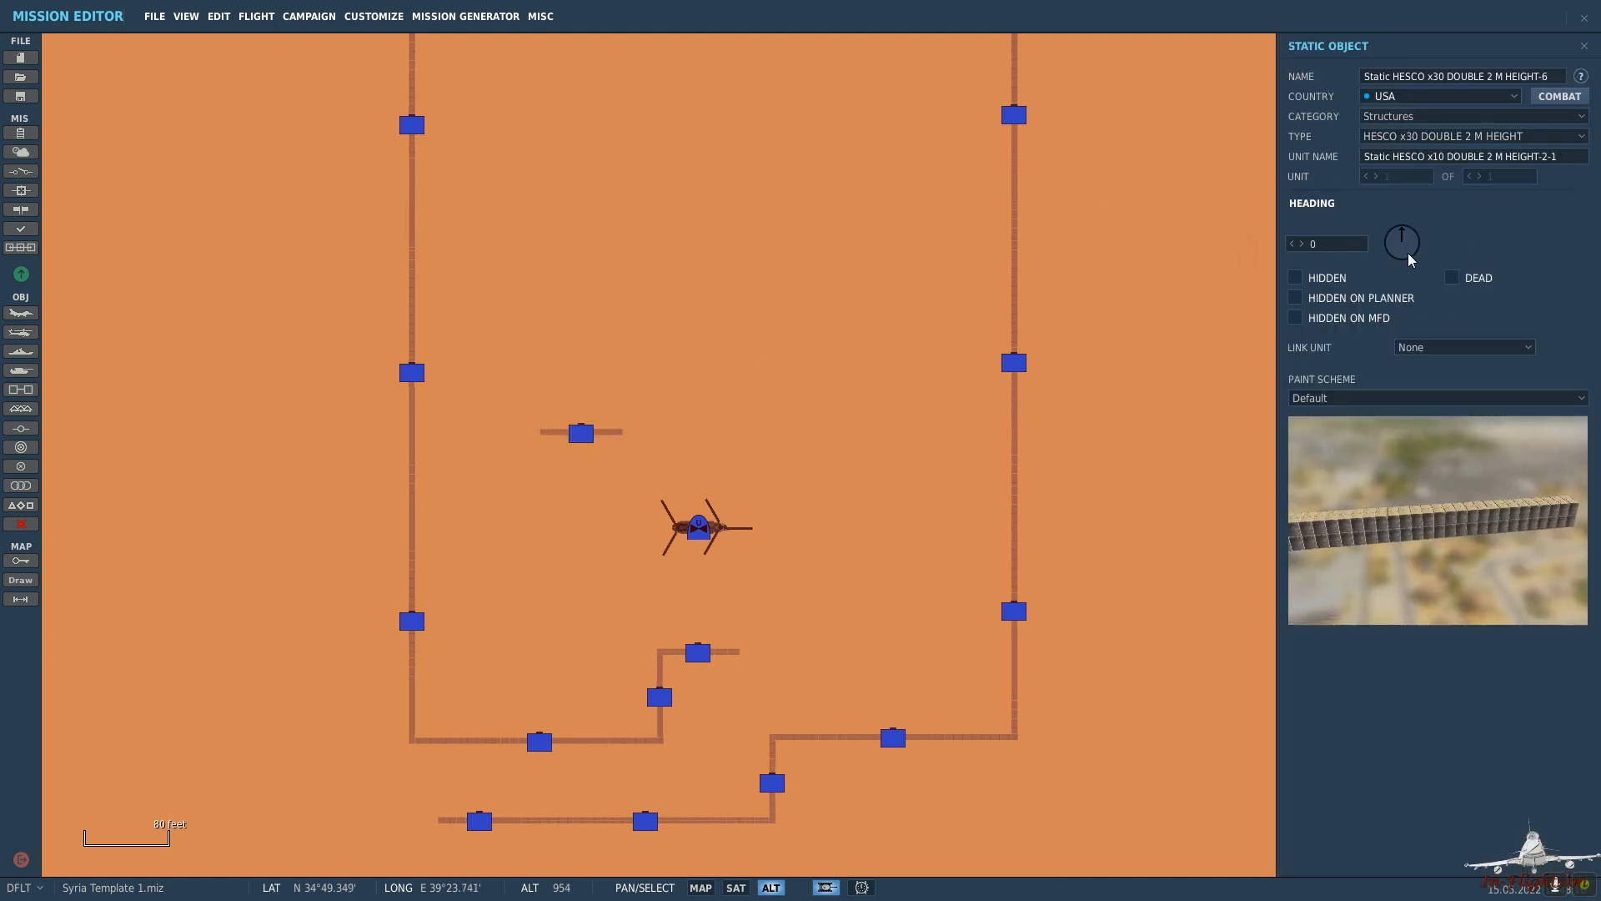
pyautogui.click(1521, 136)
pyautogui.scroll(10, 1506, 231)
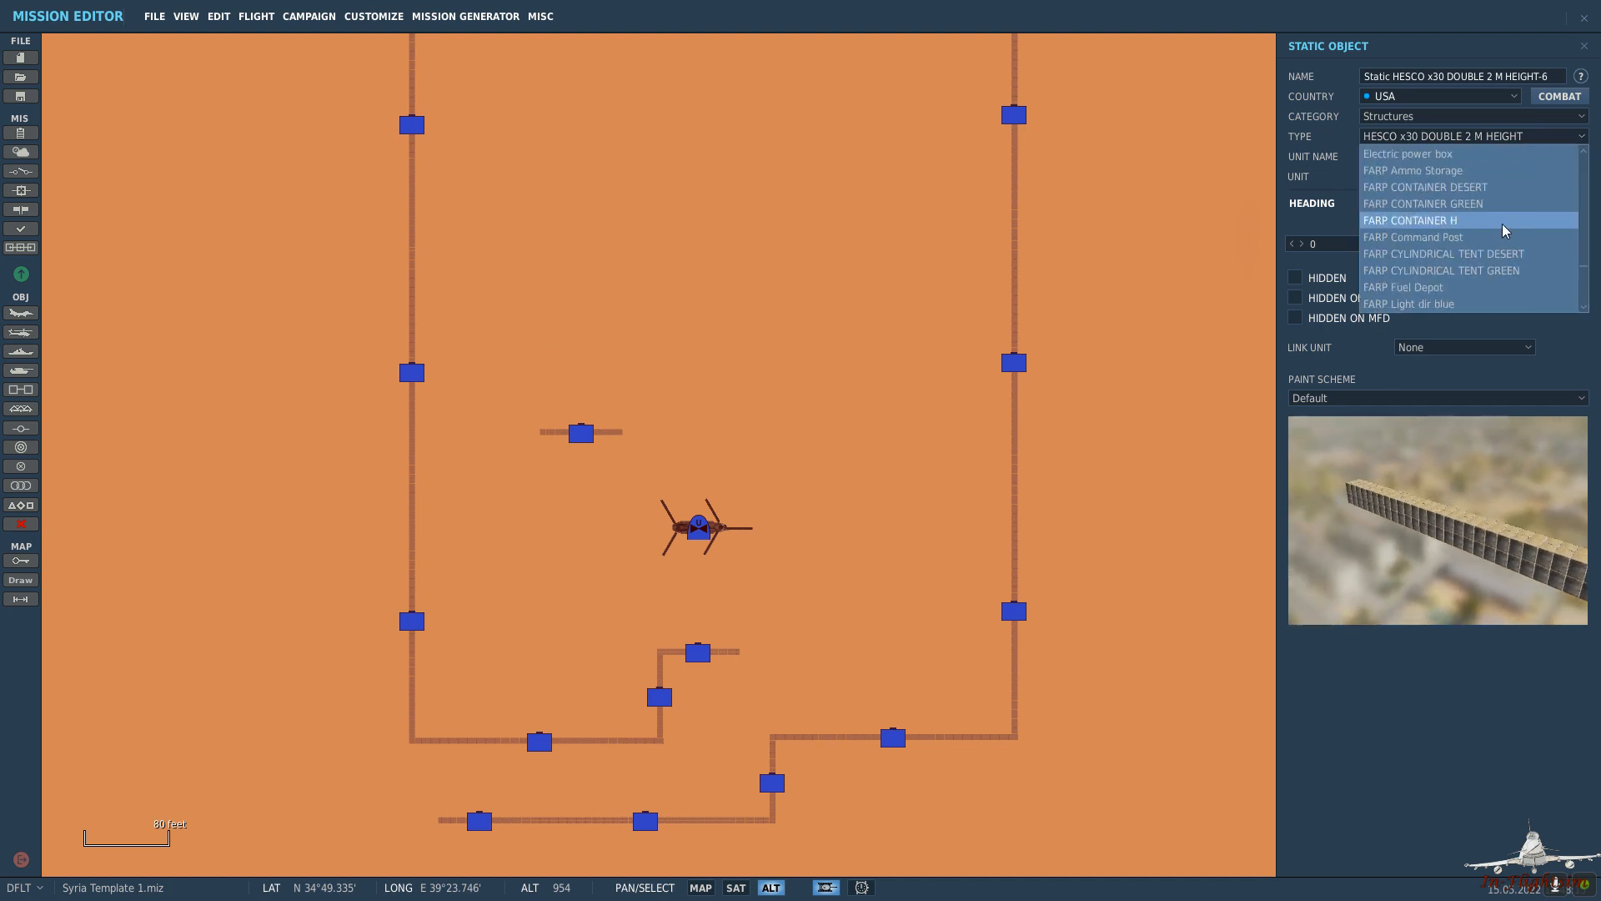
pyautogui.scroll(5, 1506, 231)
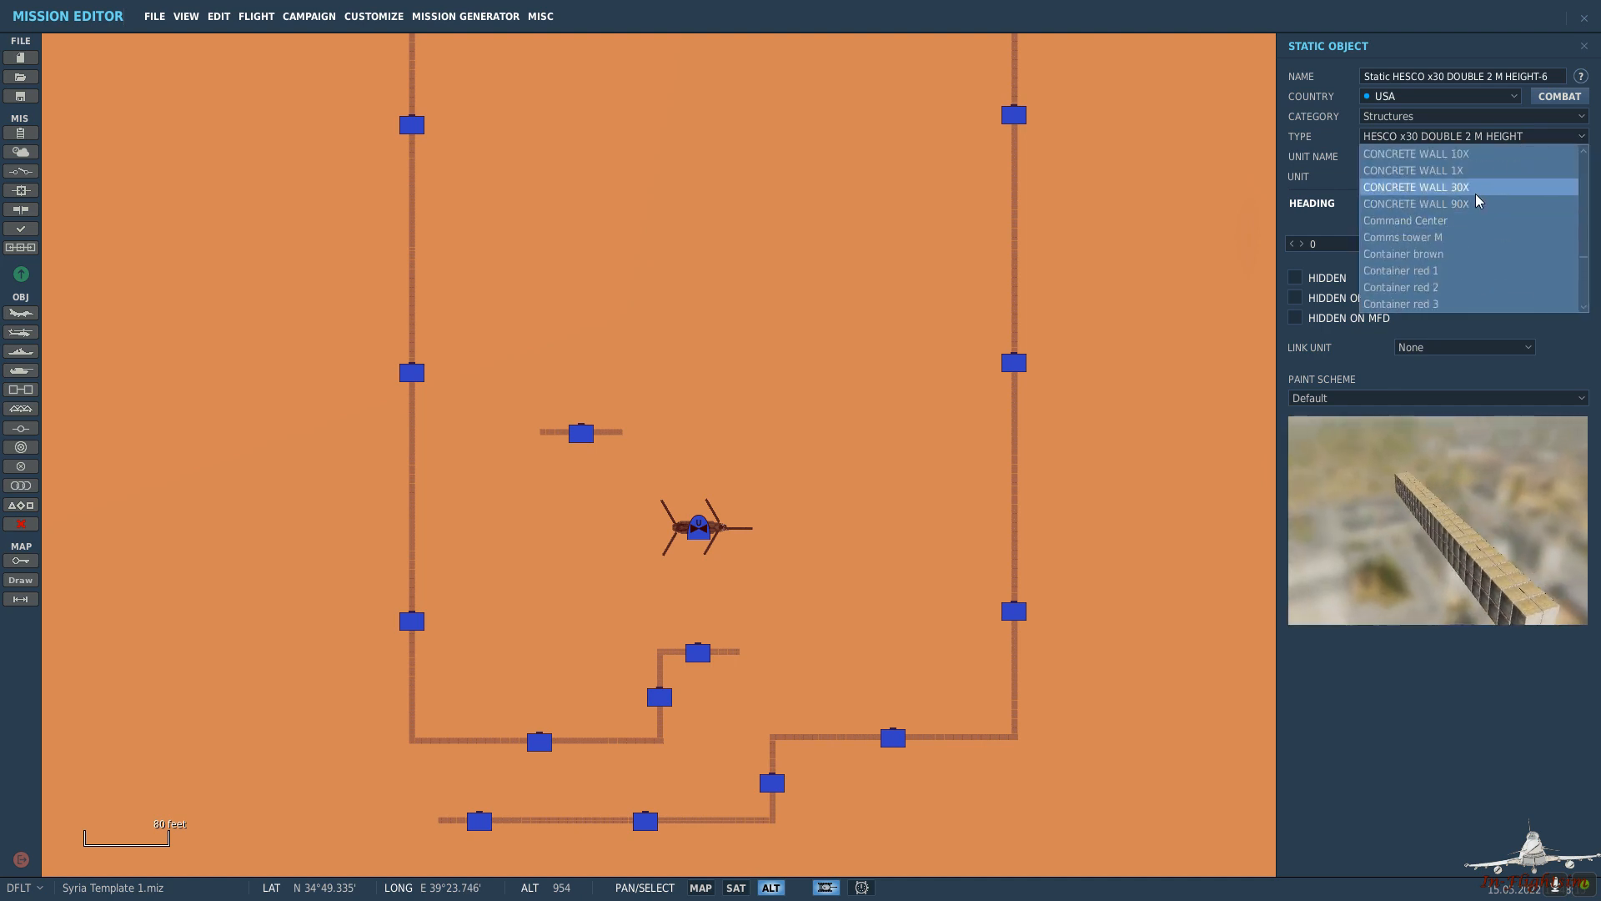
pyautogui.click(1477, 201)
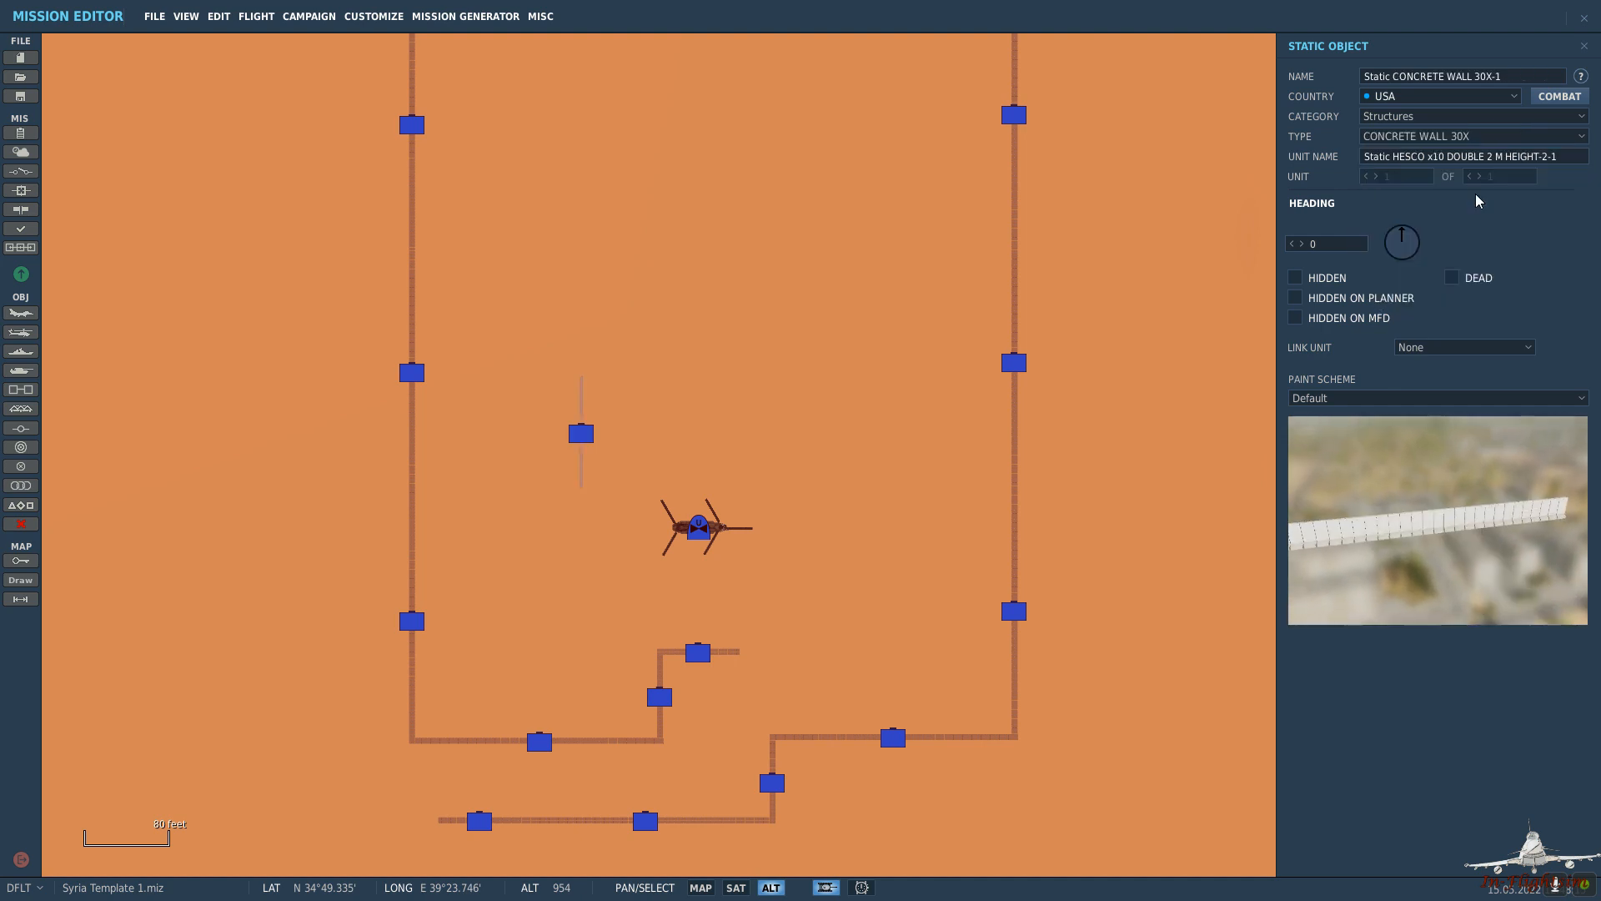
pyautogui.click(1422, 248)
# Move the concrete wall directly south of the helicopter and nudge the helicopter slightly north for clearance.
pyautogui.scroll(1, 667, 542)
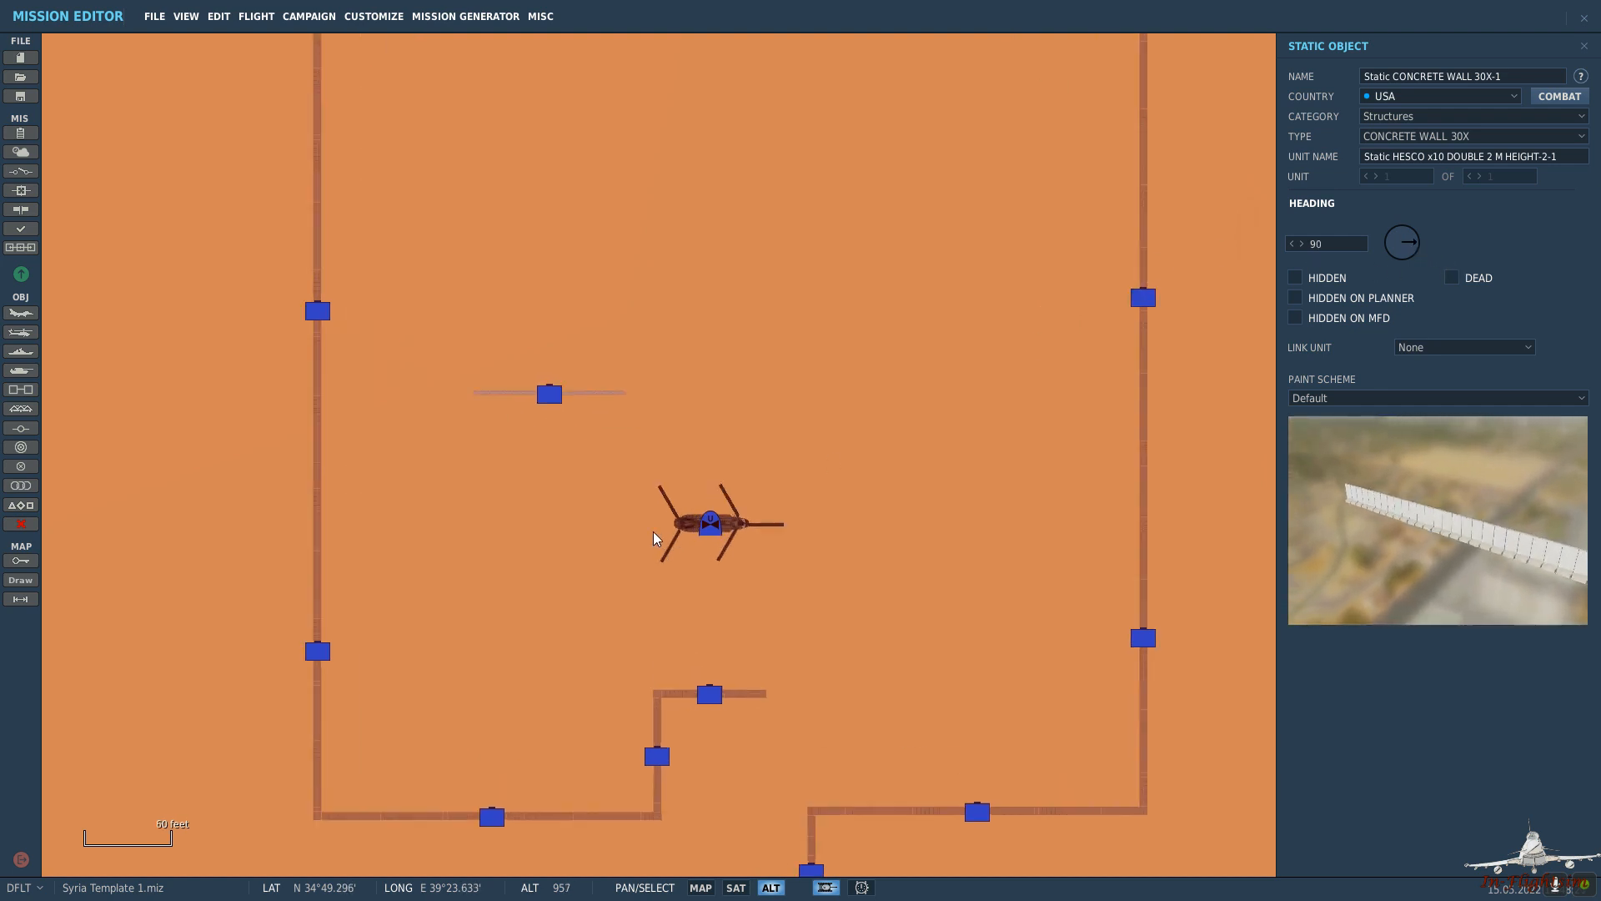
pyautogui.moveTo(556, 401); pyautogui.dragTo(715, 589)
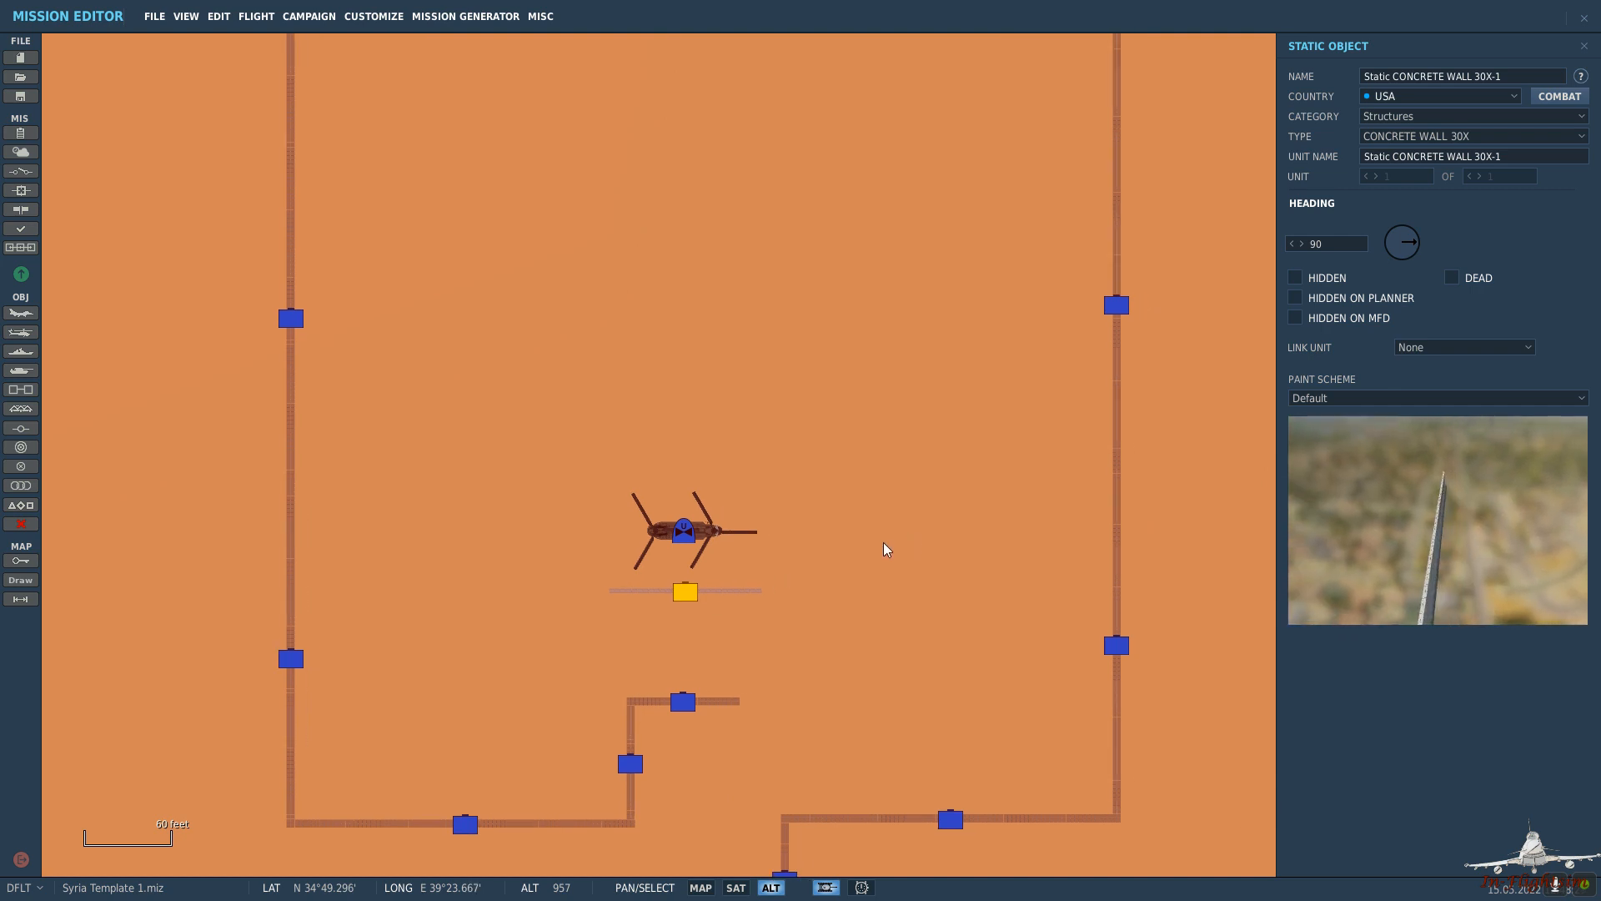
pyautogui.click(689, 521)
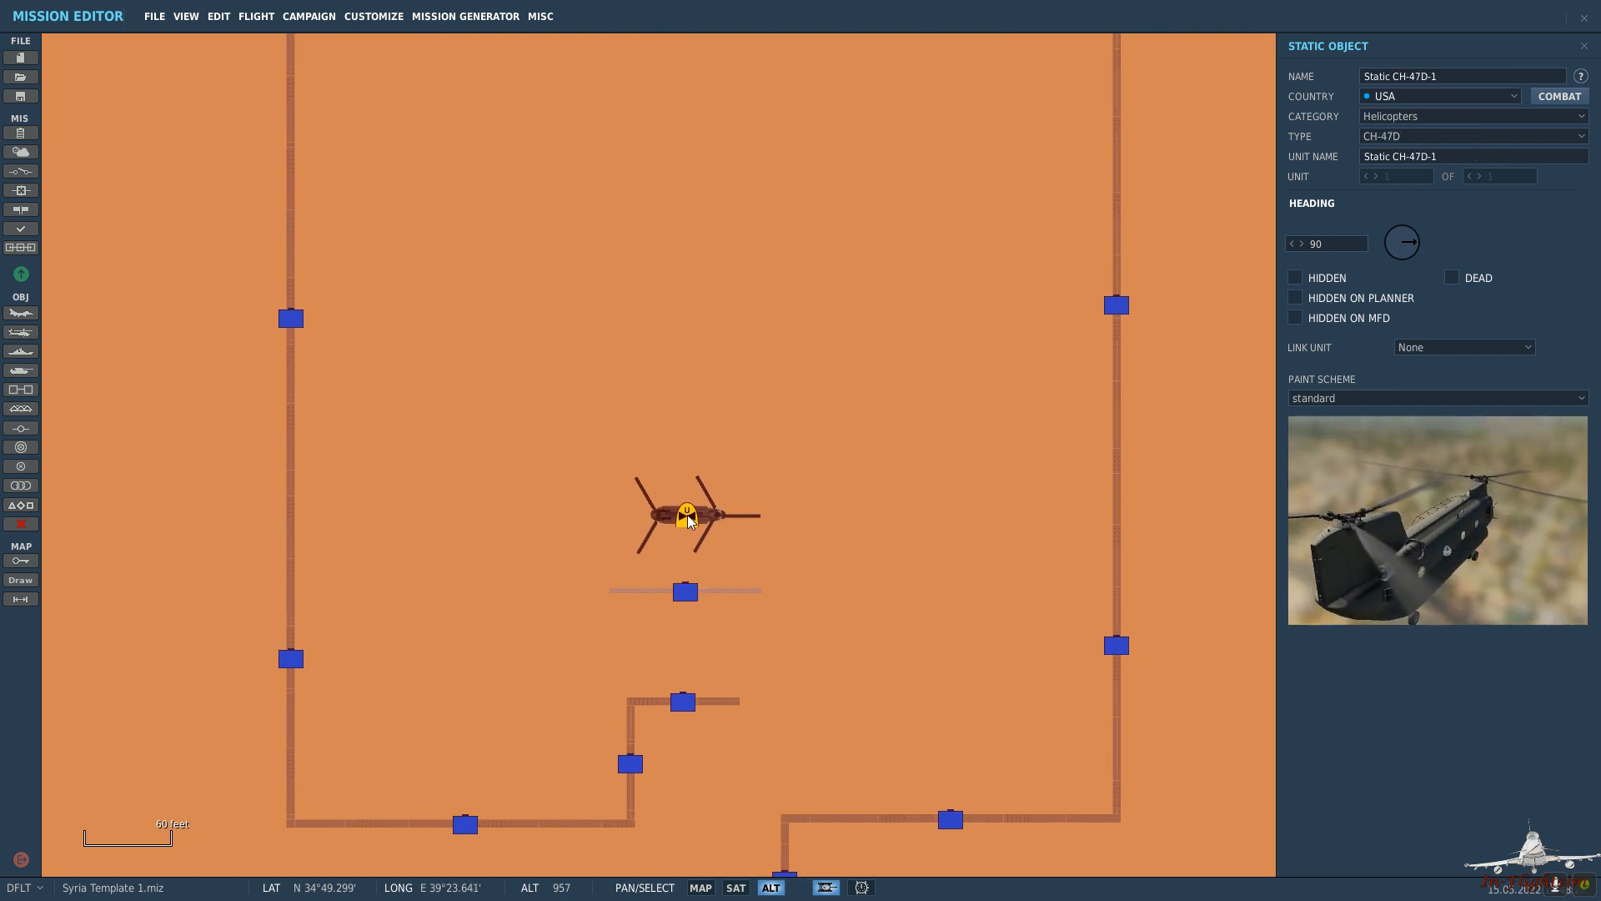
# Copy the concrete wall to the helicopter's north side and adjust it to frame a landing bay.
pyautogui.click(692, 593)
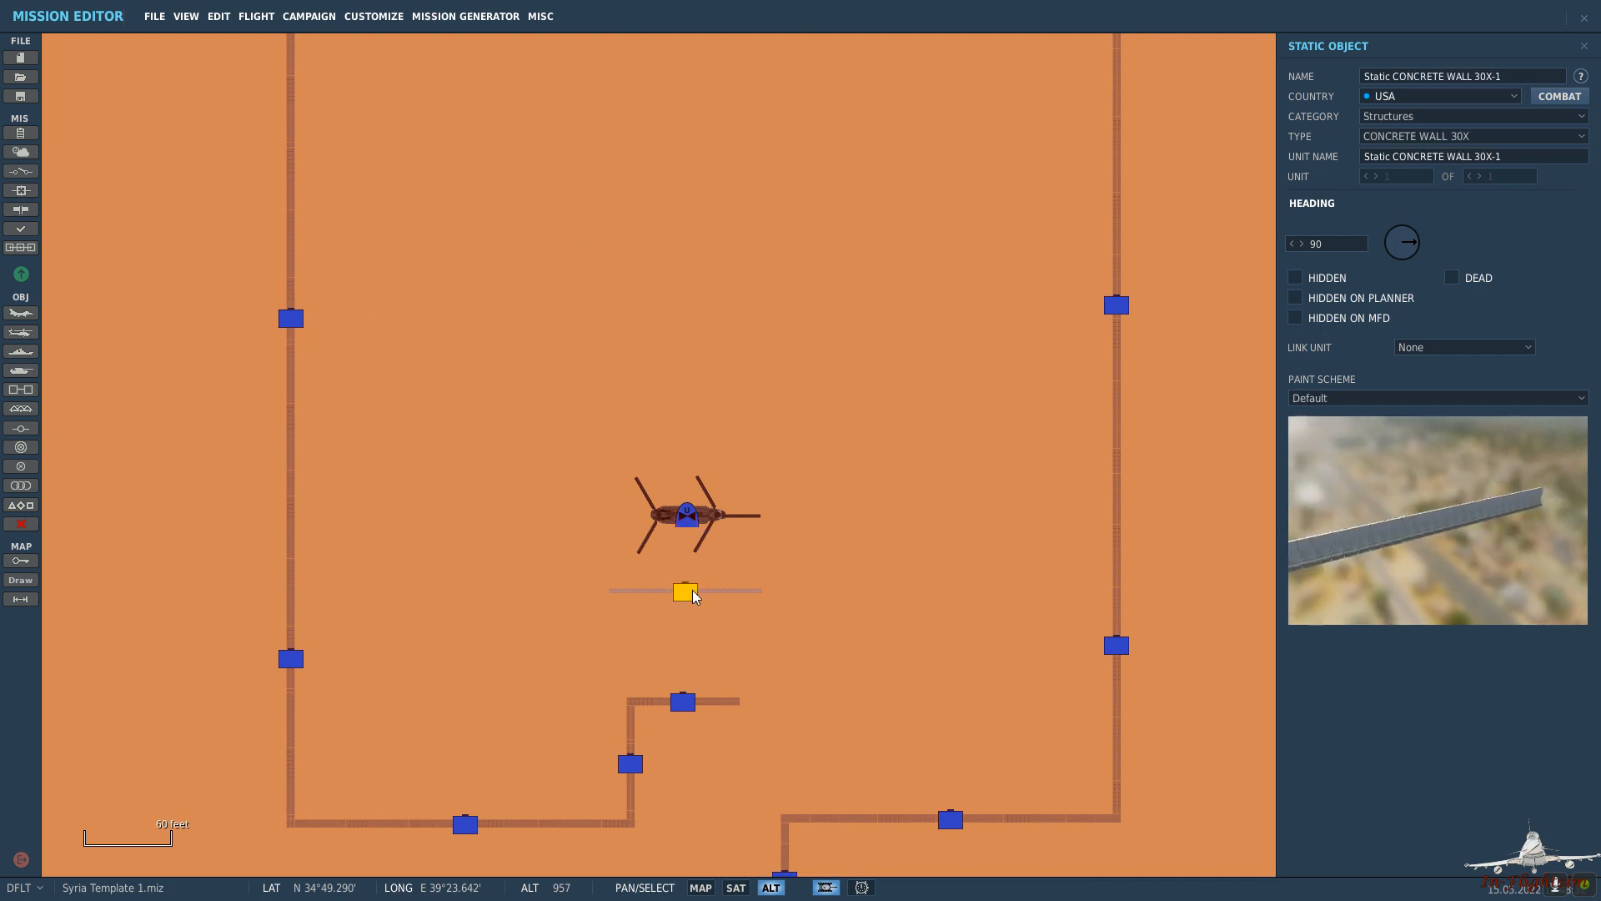
pyautogui.click(691, 436)
pyautogui.rightClick(691, 425)
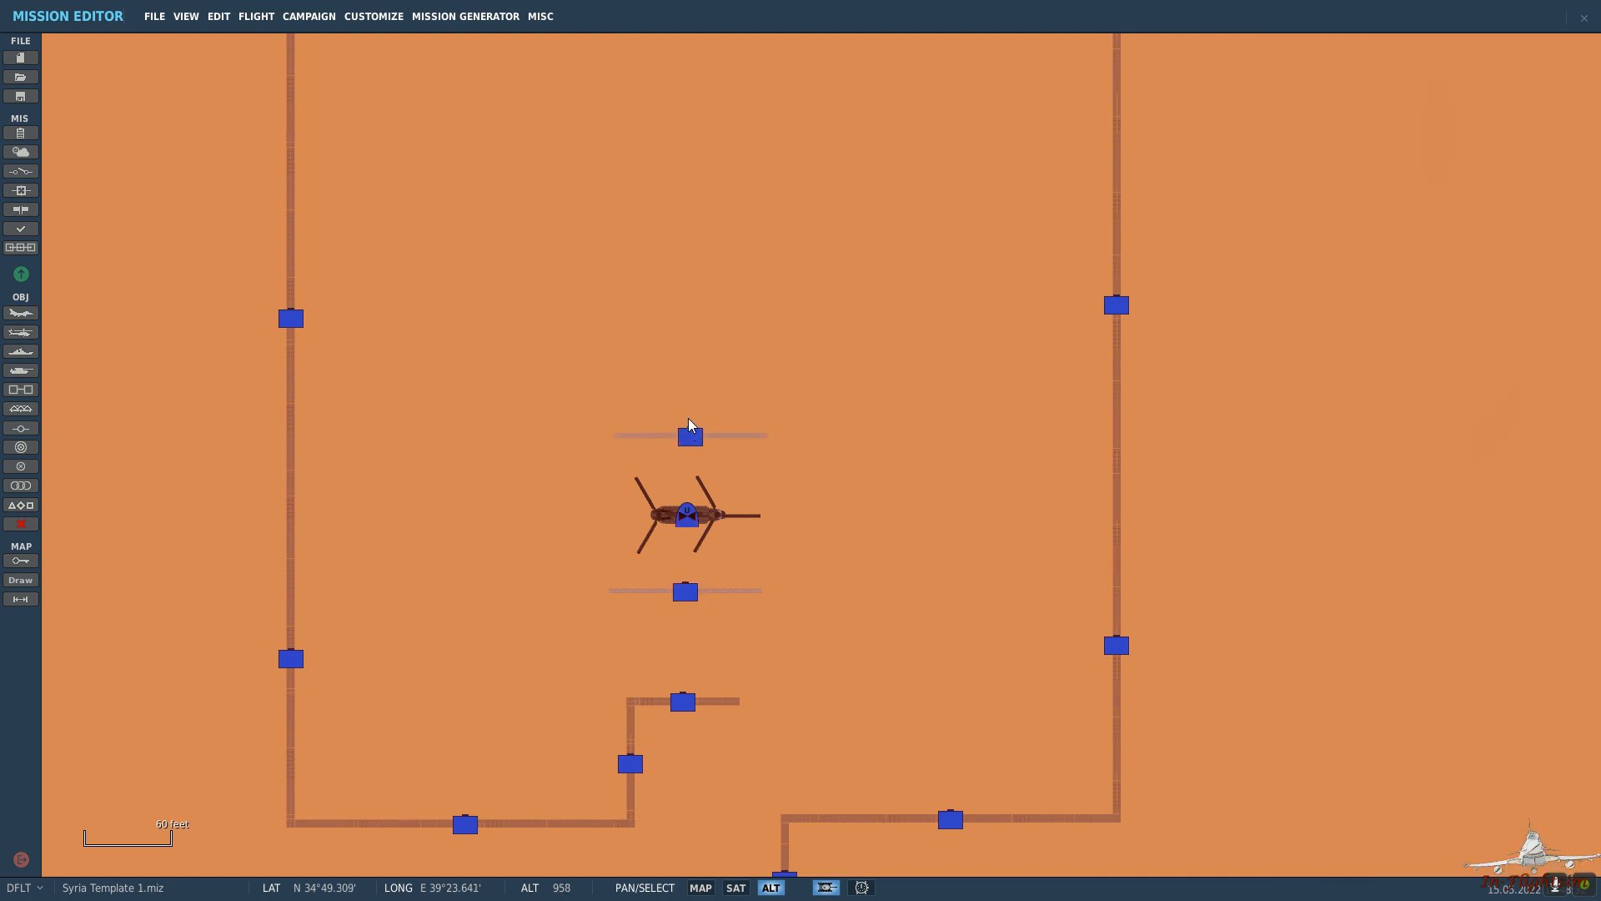
pyautogui.moveTo(691, 440); pyautogui.dragTo(694, 434)
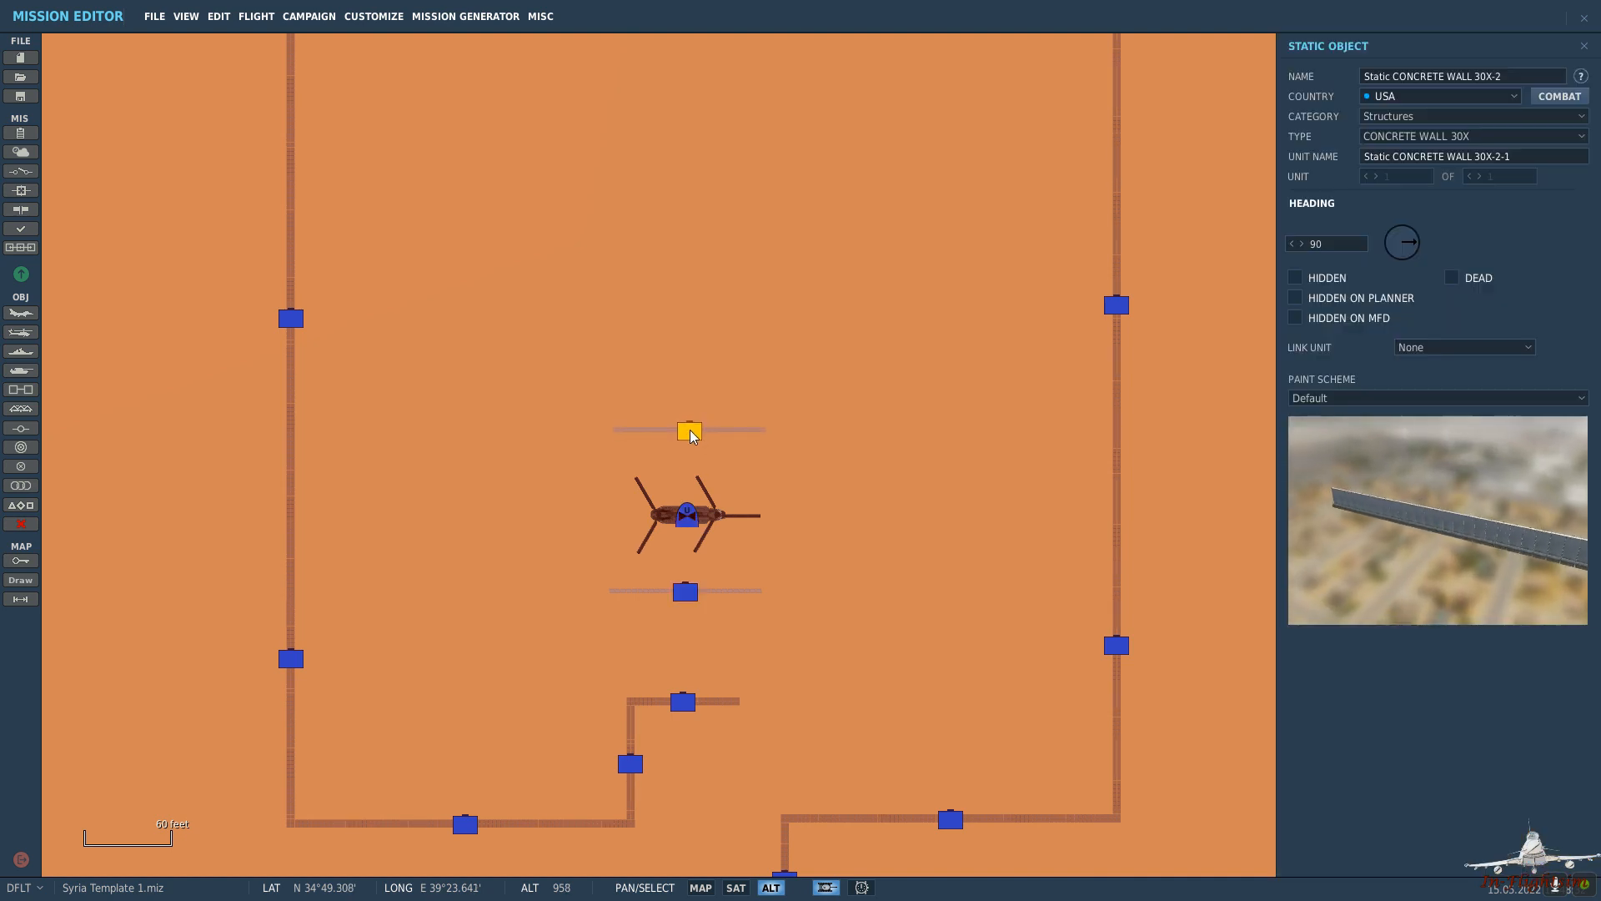
# Move the helicopter north of the second concrete wall and paste a third wall just north of it.
pyautogui.rightClick(852, 443)
pyautogui.moveTo(858, 443); pyautogui.dragTo(855, 451, button='right')
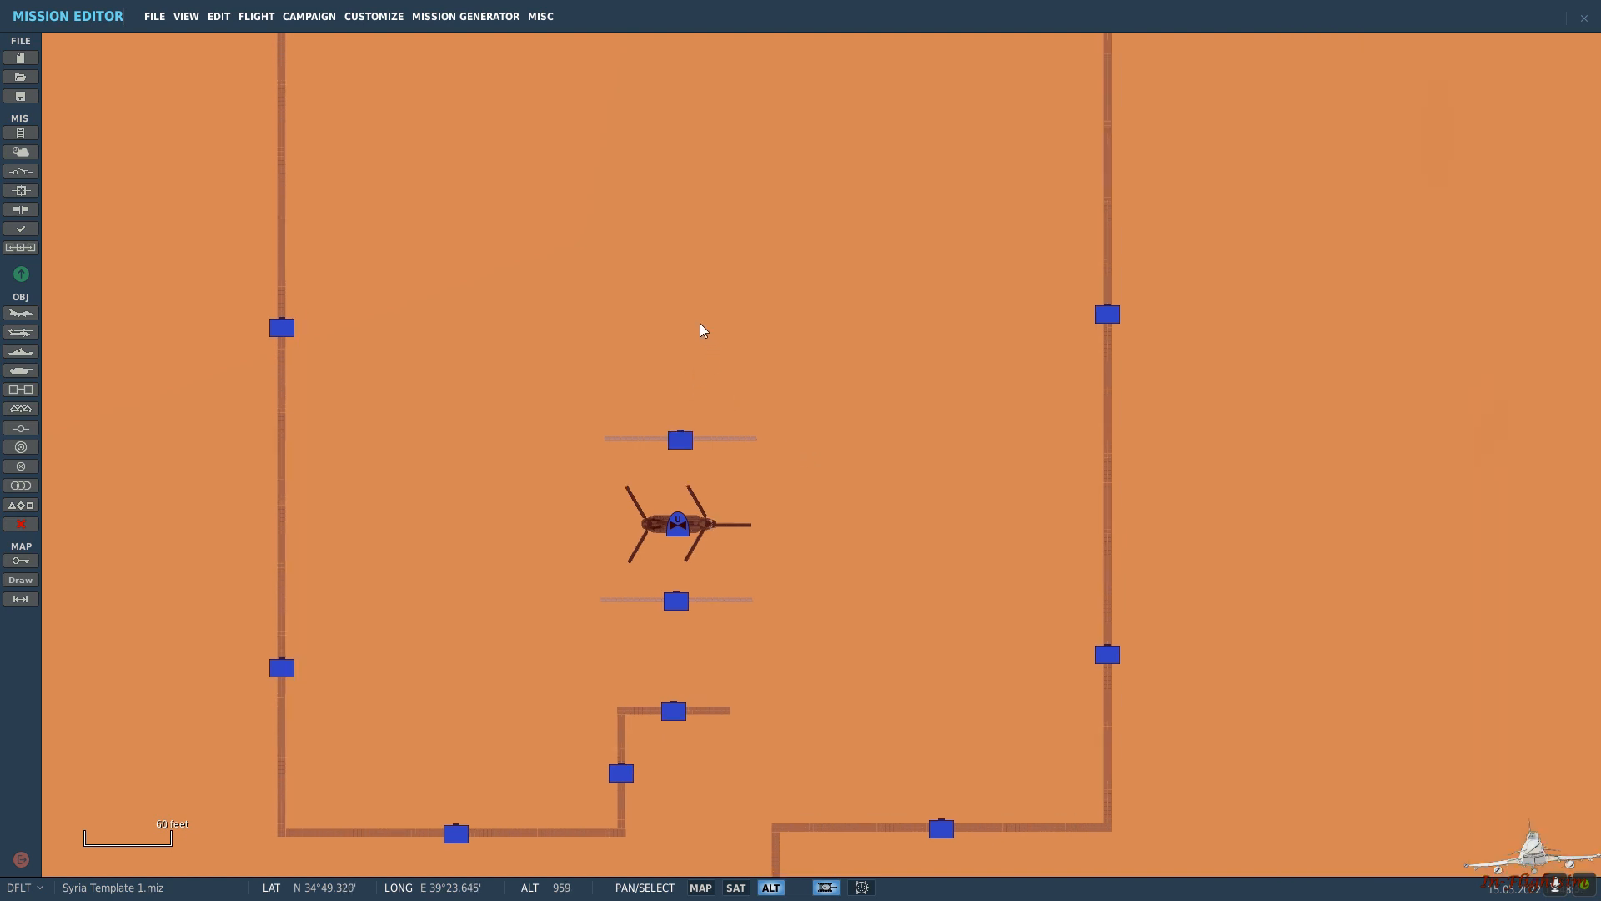
pyautogui.moveTo(685, 531); pyautogui.dragTo(685, 364)
pyautogui.hotkey('ctrl', 'v')
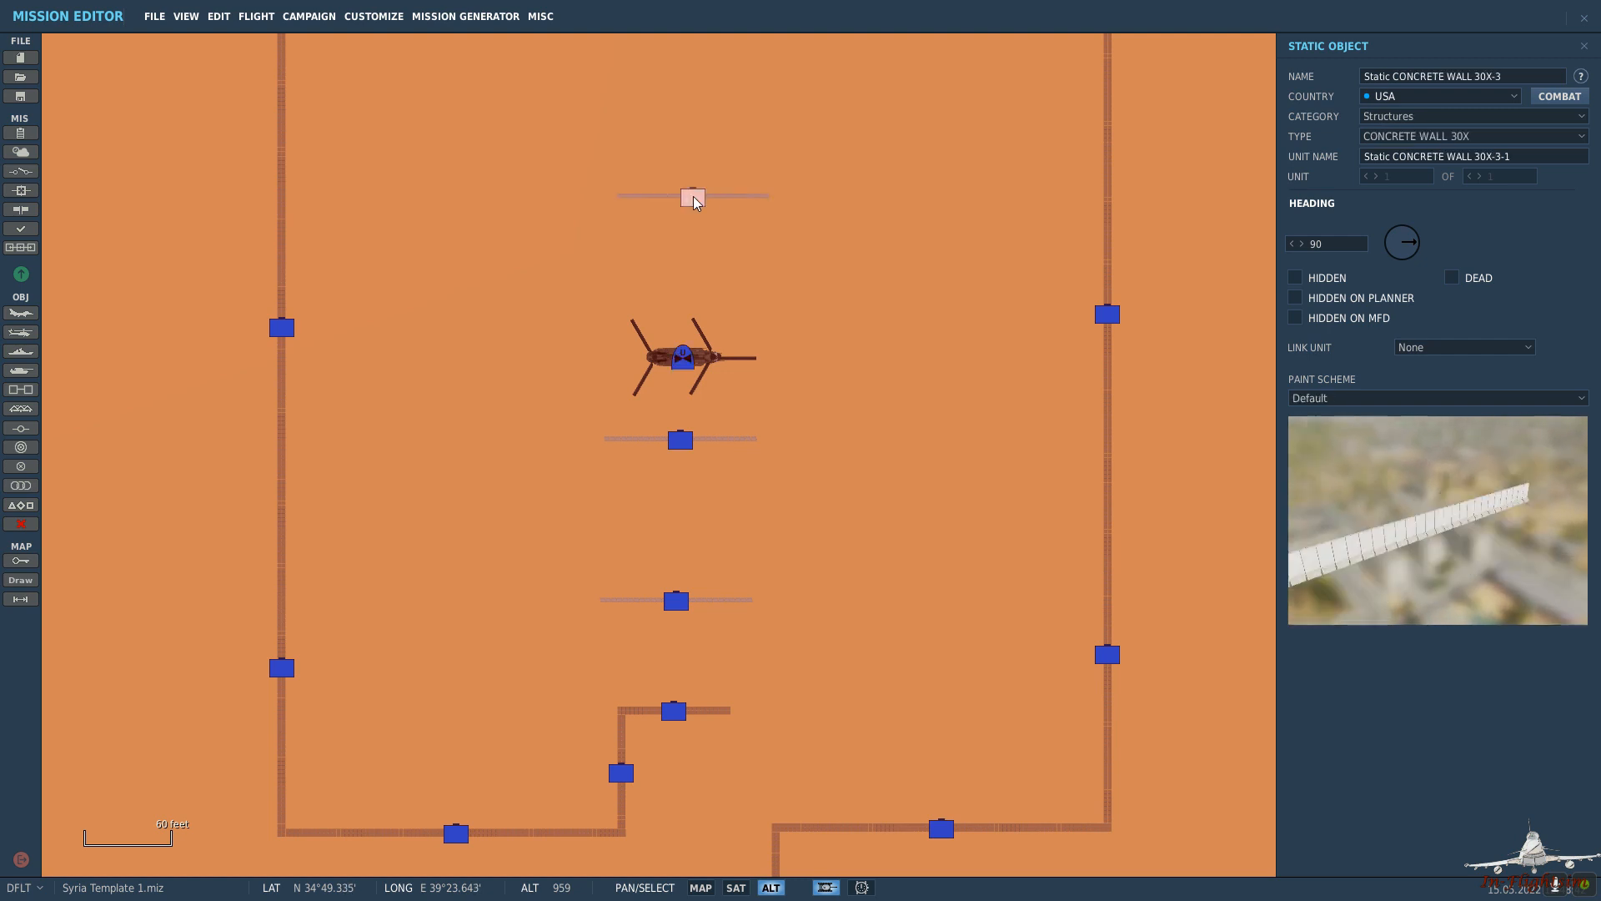
pyautogui.moveTo(692, 198); pyautogui.dragTo(691, 280)
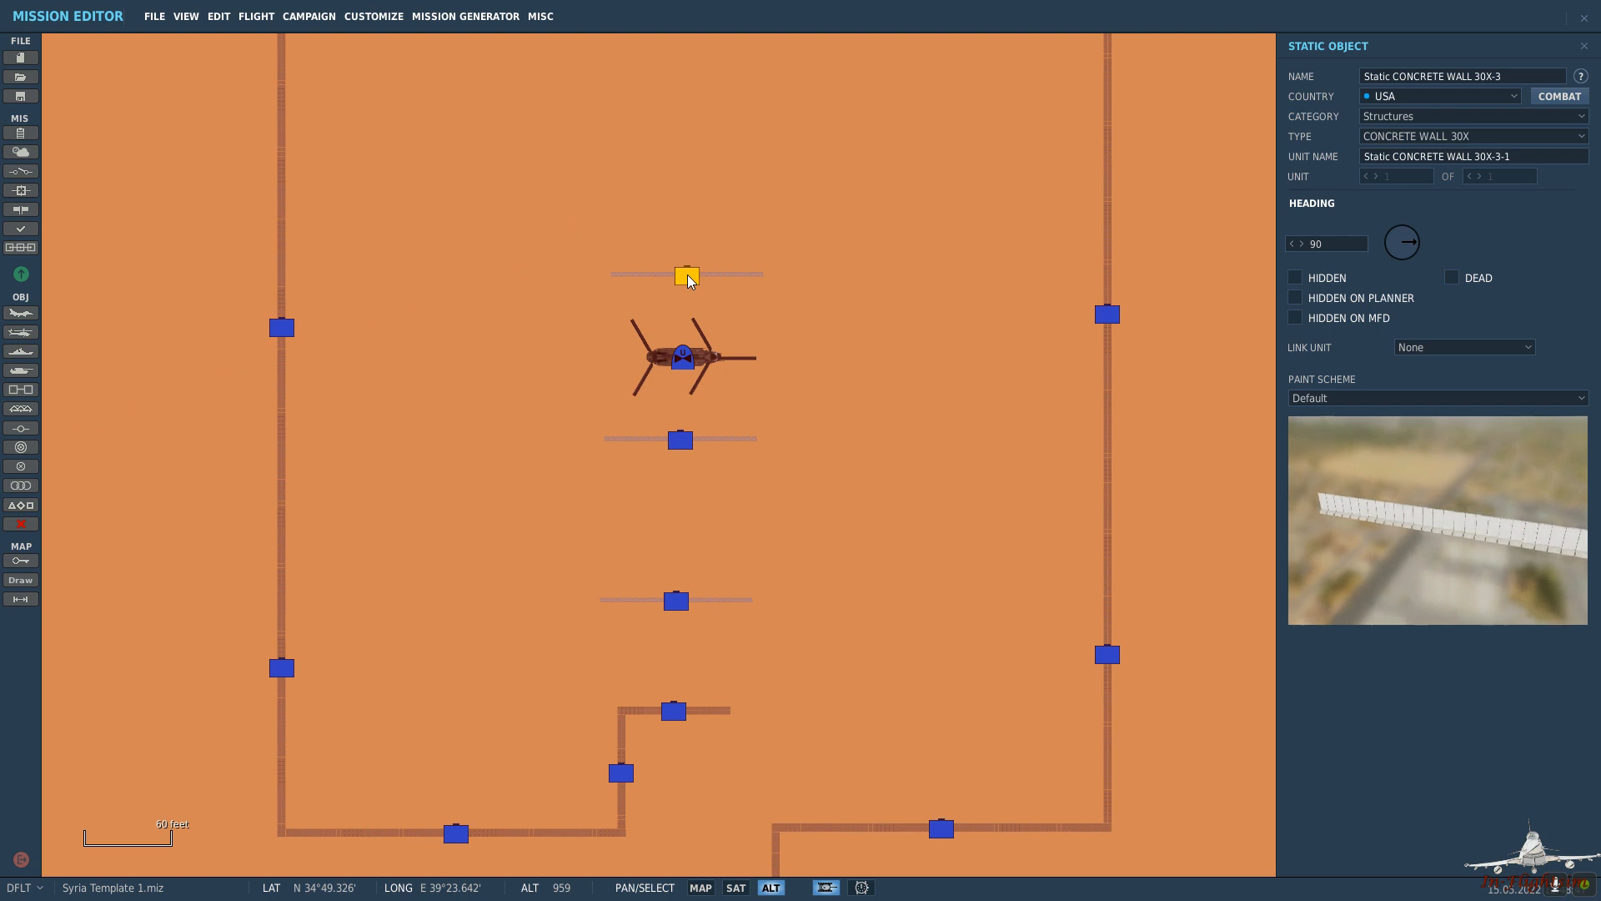
# Paste a fourth concrete wall north of the third, spaced about one bay width away.
pyautogui.moveTo(839, 309); pyautogui.dragTo(847, 536)
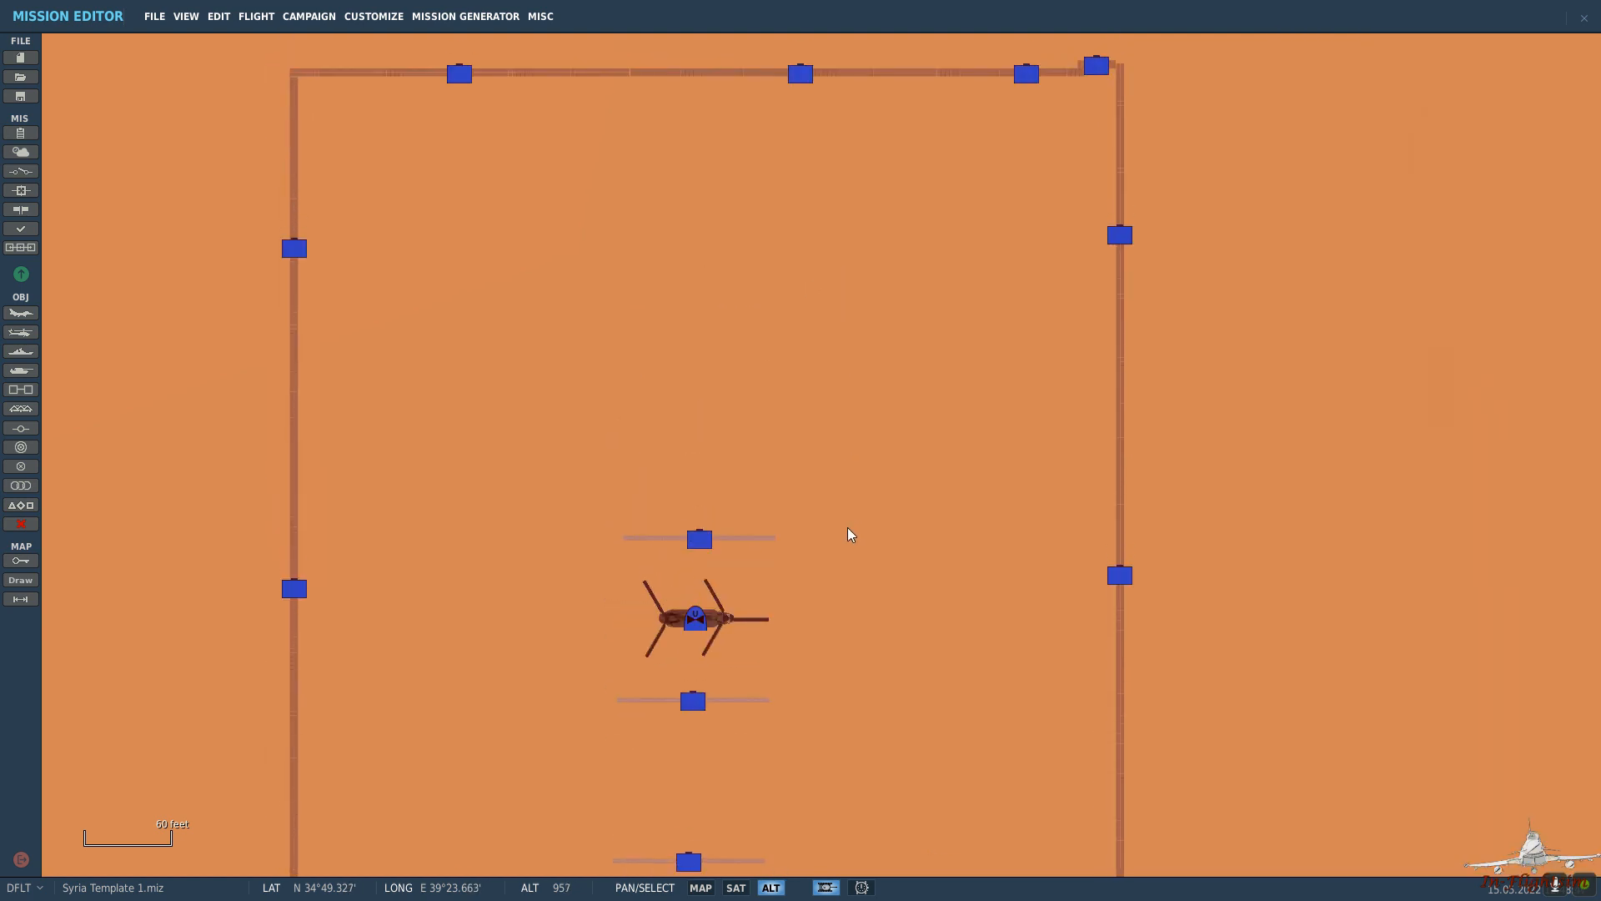
pyautogui.hotkey('ctrl', 'v')
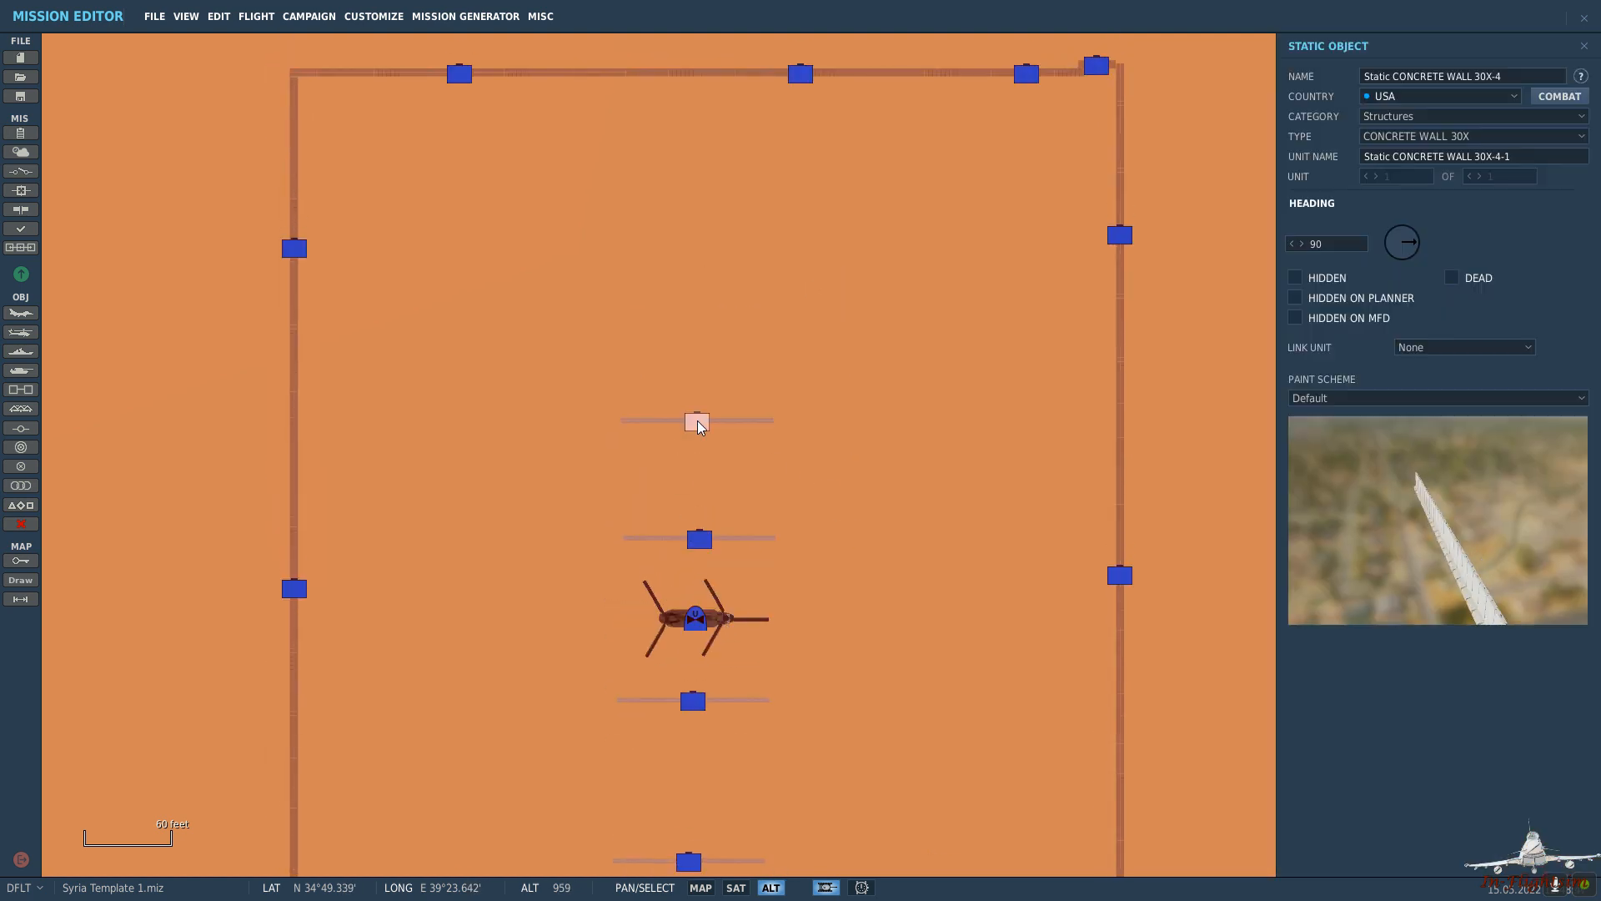
pyautogui.moveTo(700, 426); pyautogui.dragTo(703, 370)
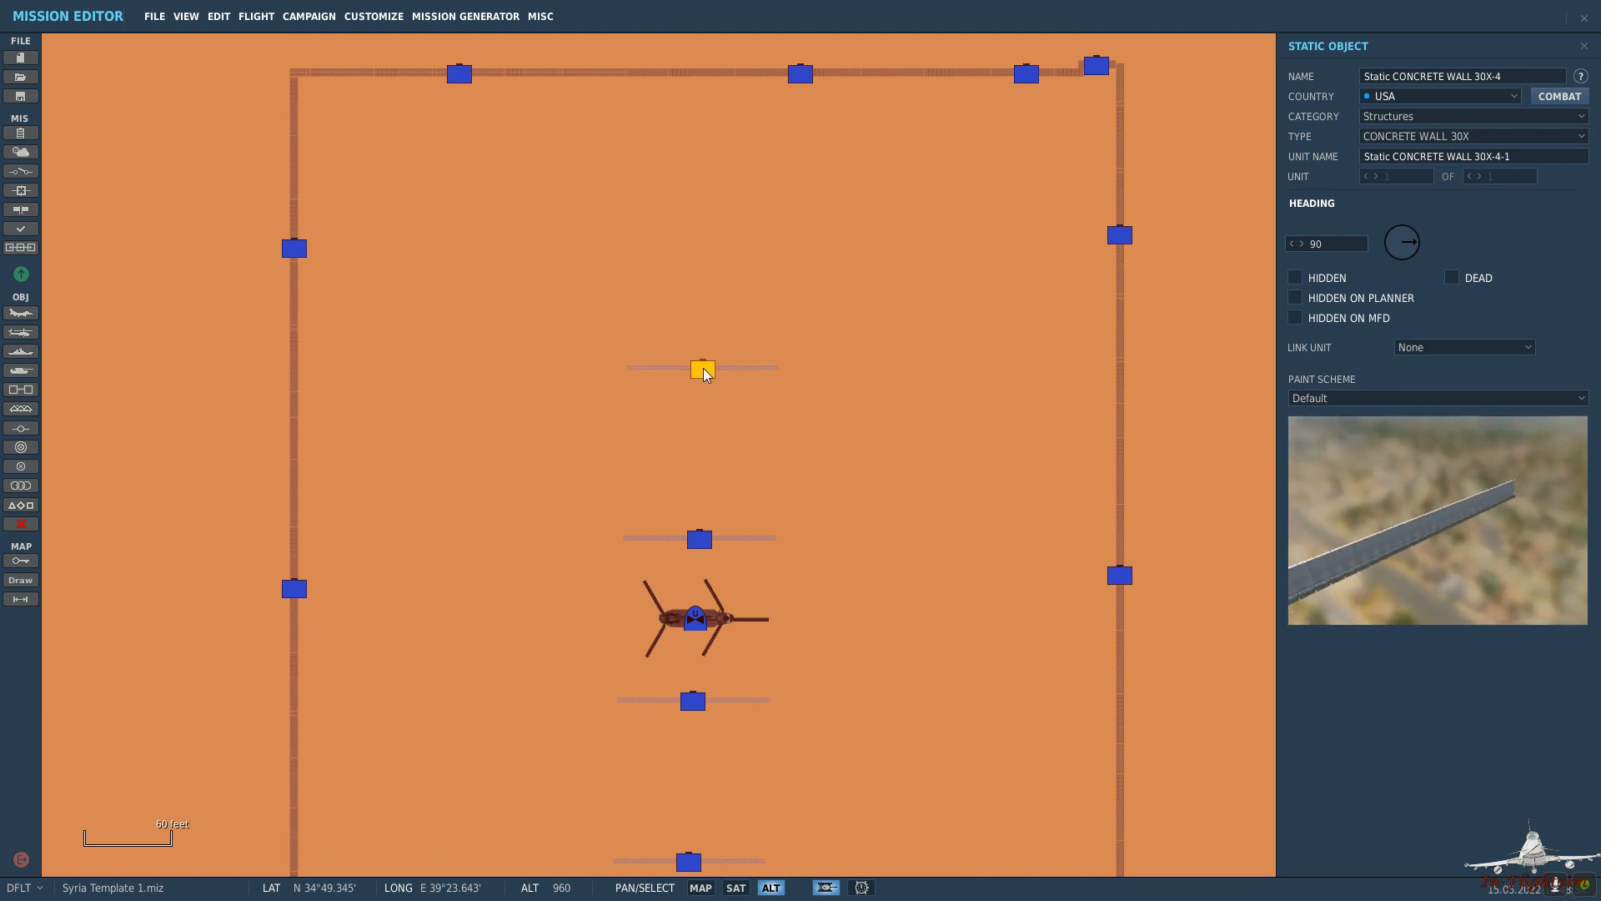
# Delete the CH-47D helicopter that served as the spacing guide between the concrete walls.
pyautogui.click(868, 654)
pyautogui.moveTo(868, 654); pyautogui.dragTo(818, 458)
pyautogui.click(639, 417)
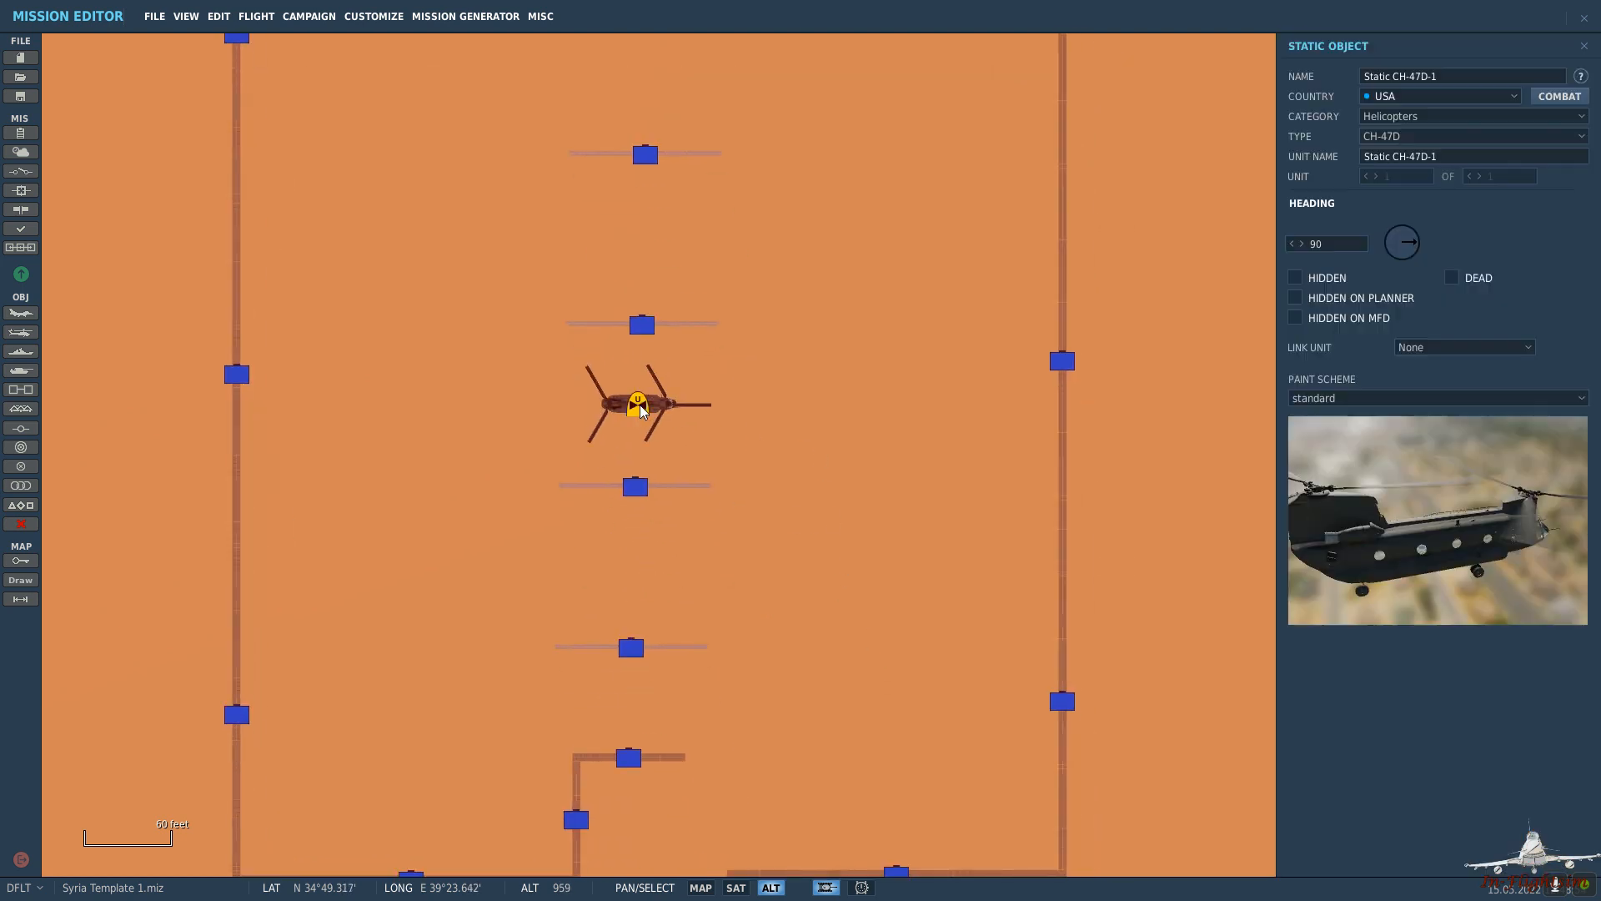
pyautogui.press('Delete')
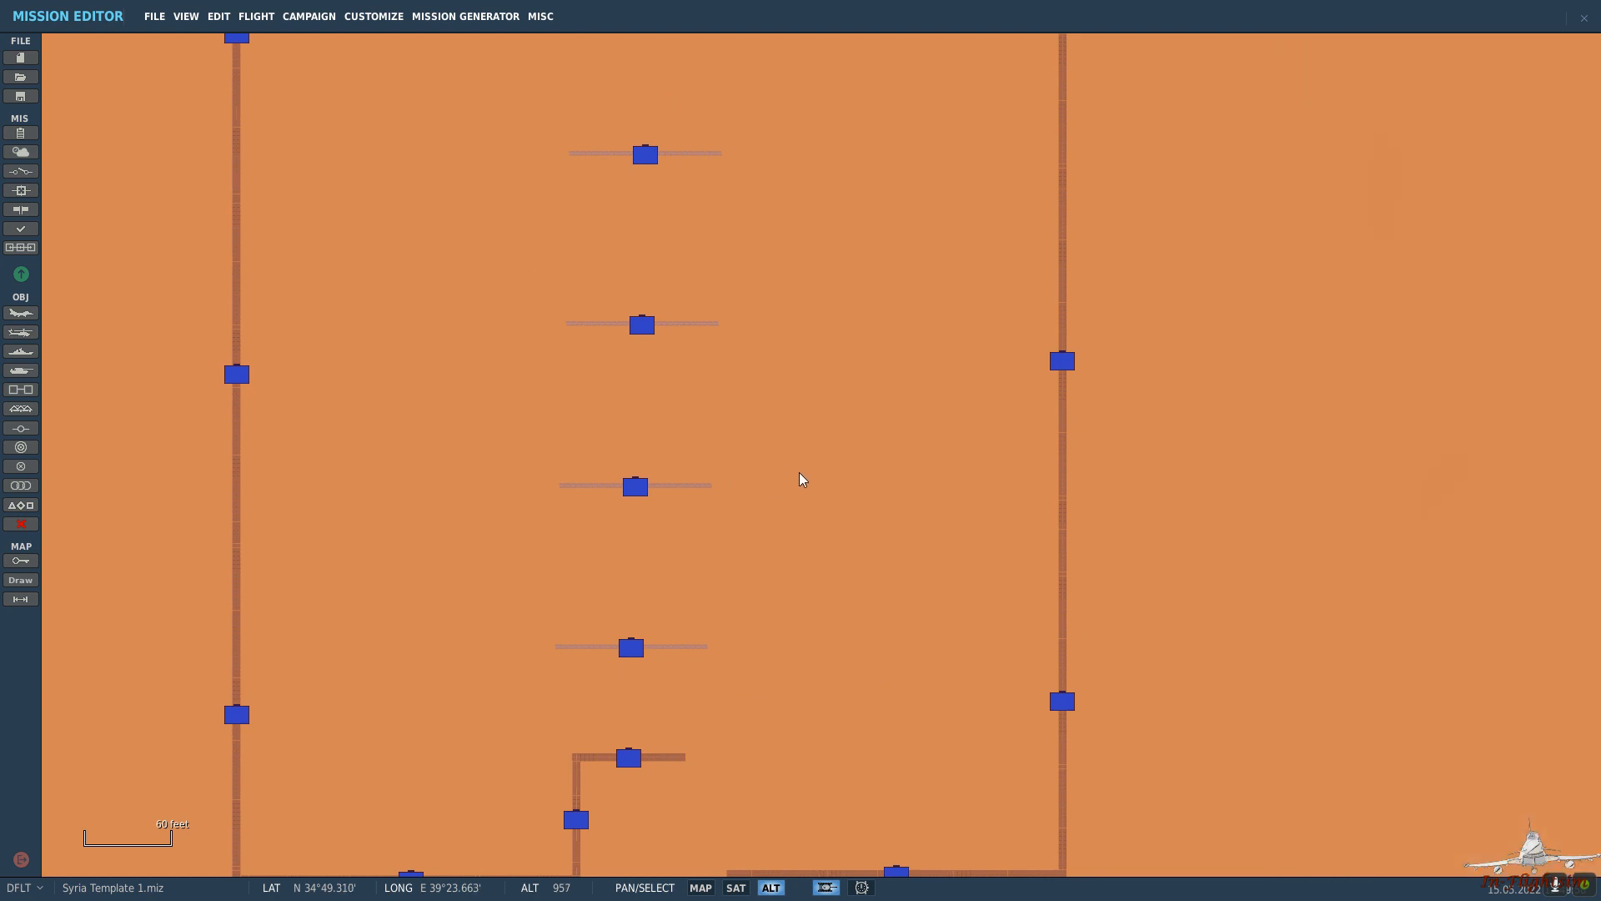
# Add a static Invisible FARP from the Heliports category and centre it in the southernmost bay between the concrete walls.
pyautogui.moveTo(800, 477); pyautogui.dragTo(793, 426)
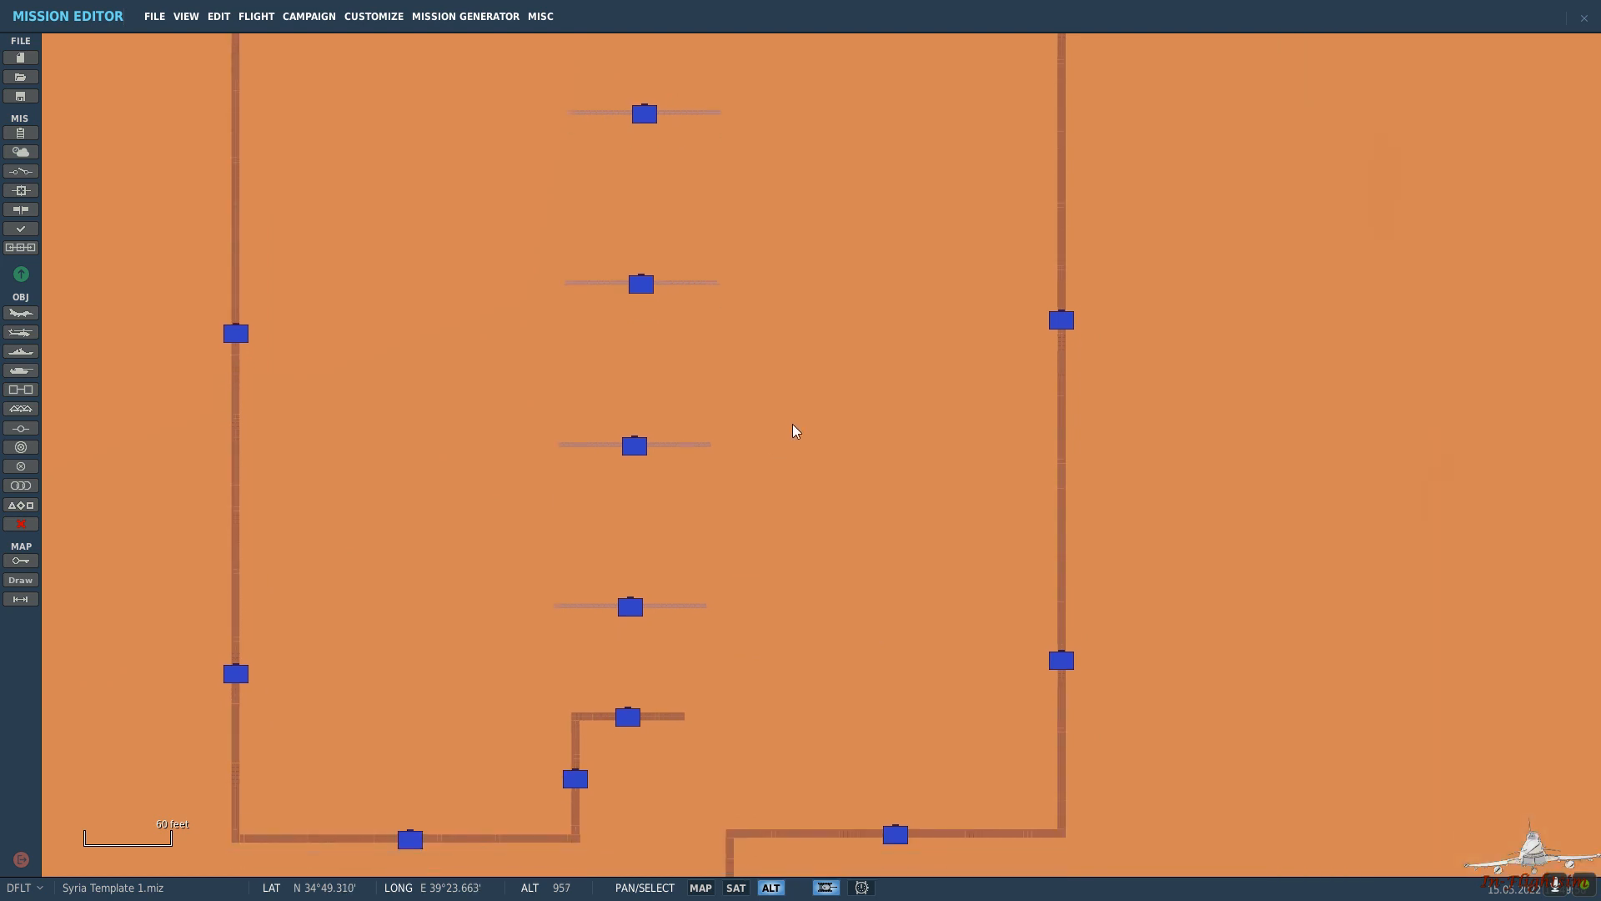
pyautogui.click(20, 409)
pyautogui.click(1470, 123)
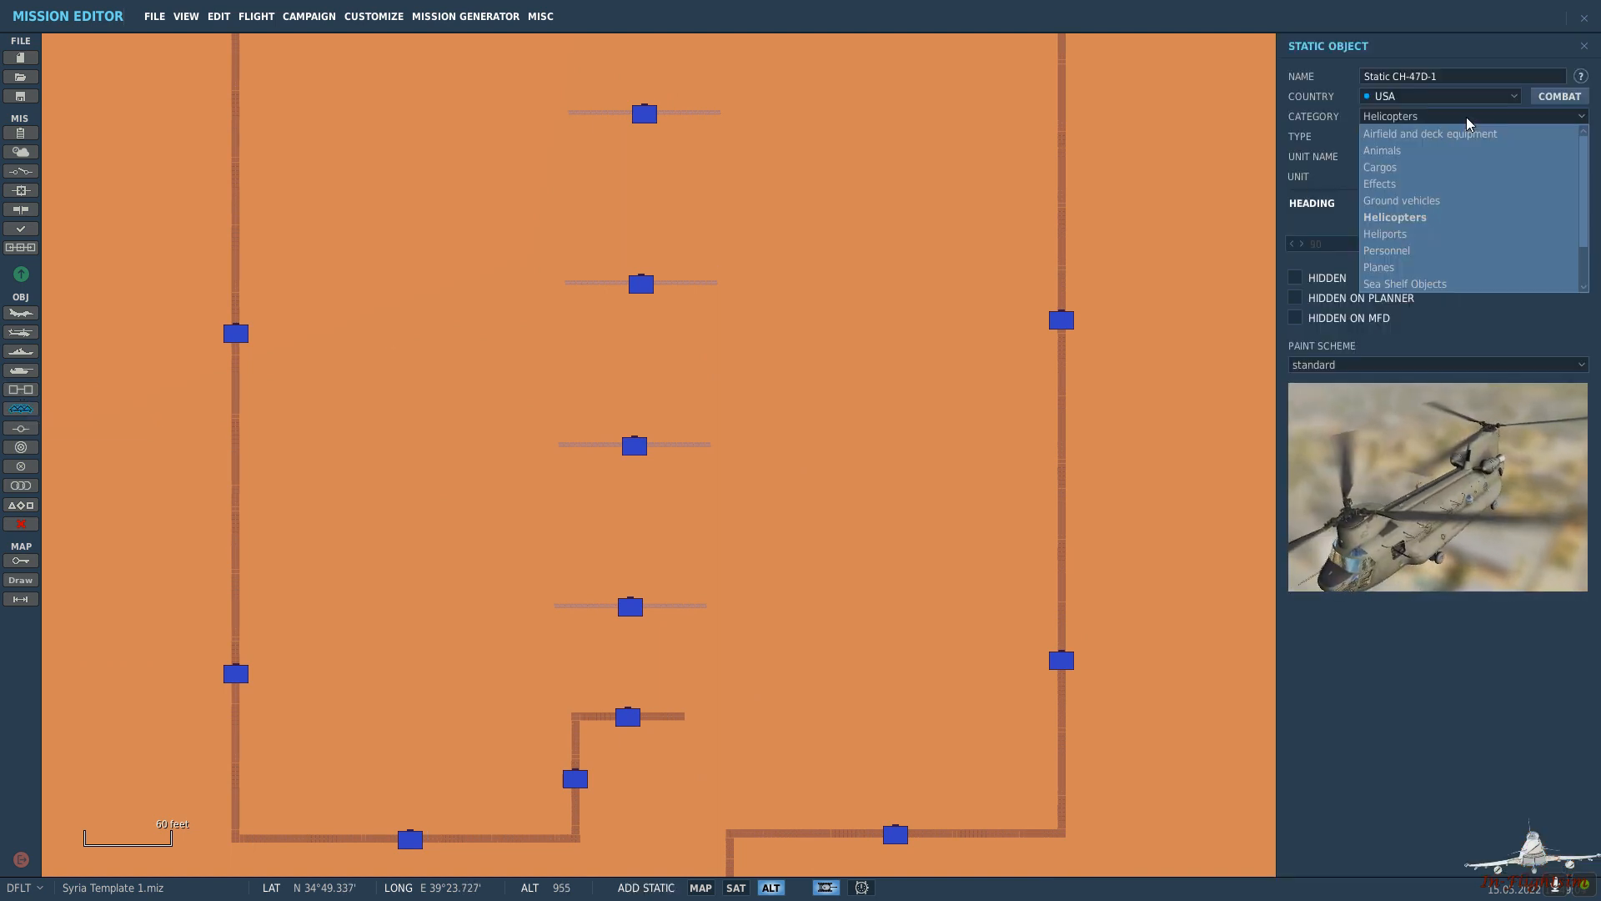
pyautogui.click(1426, 234)
pyautogui.click(1447, 138)
pyautogui.click(1433, 220)
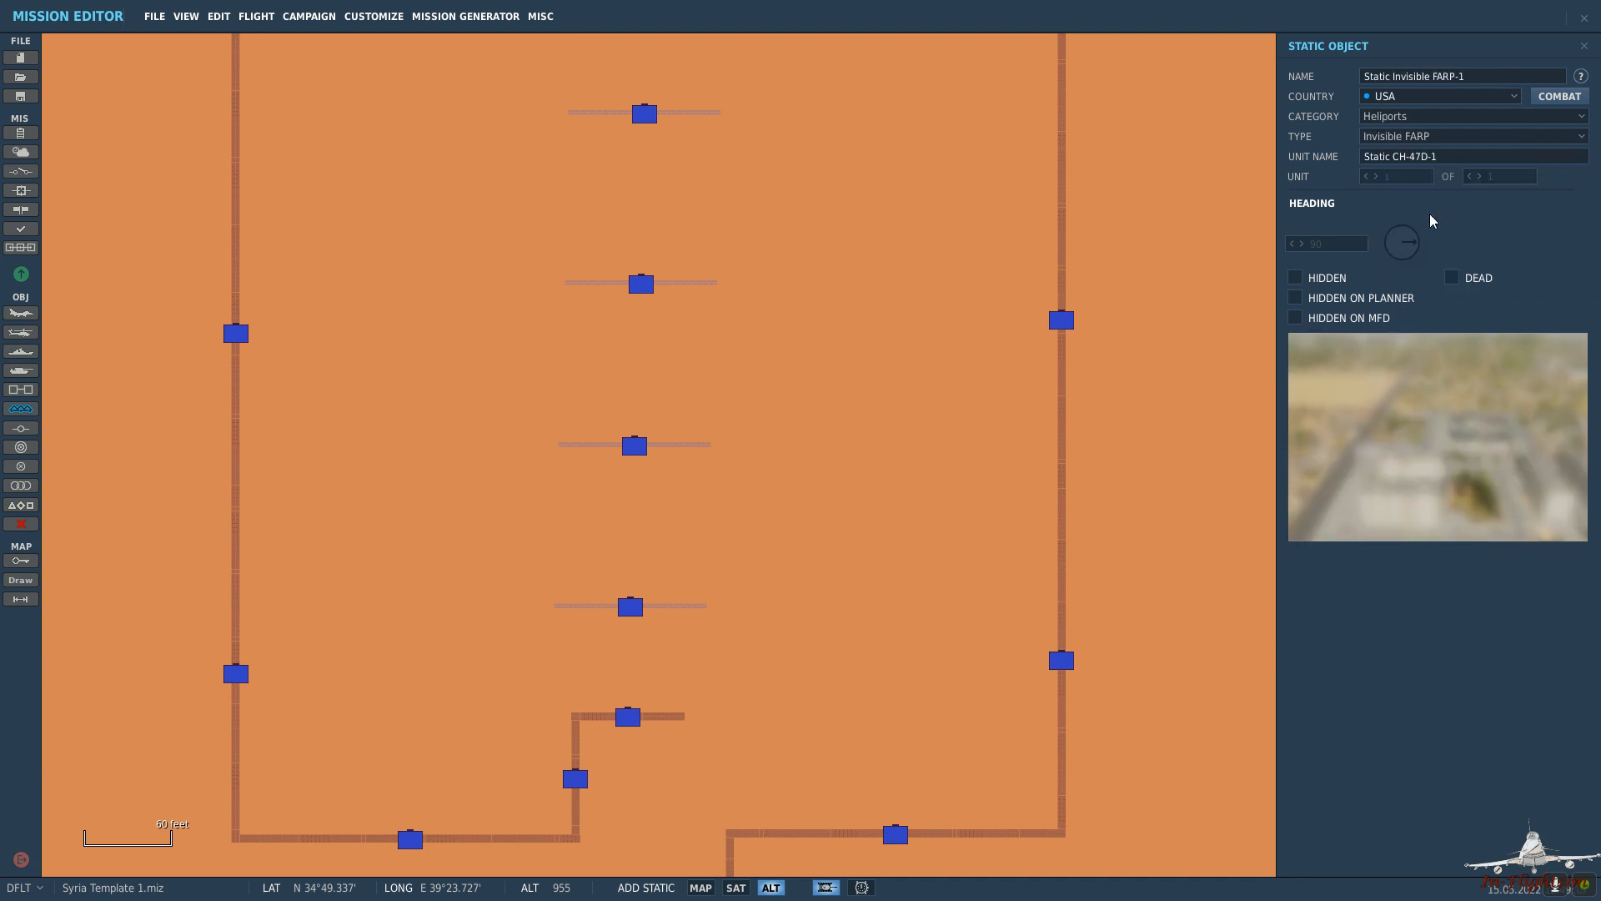
pyautogui.click(631, 537)
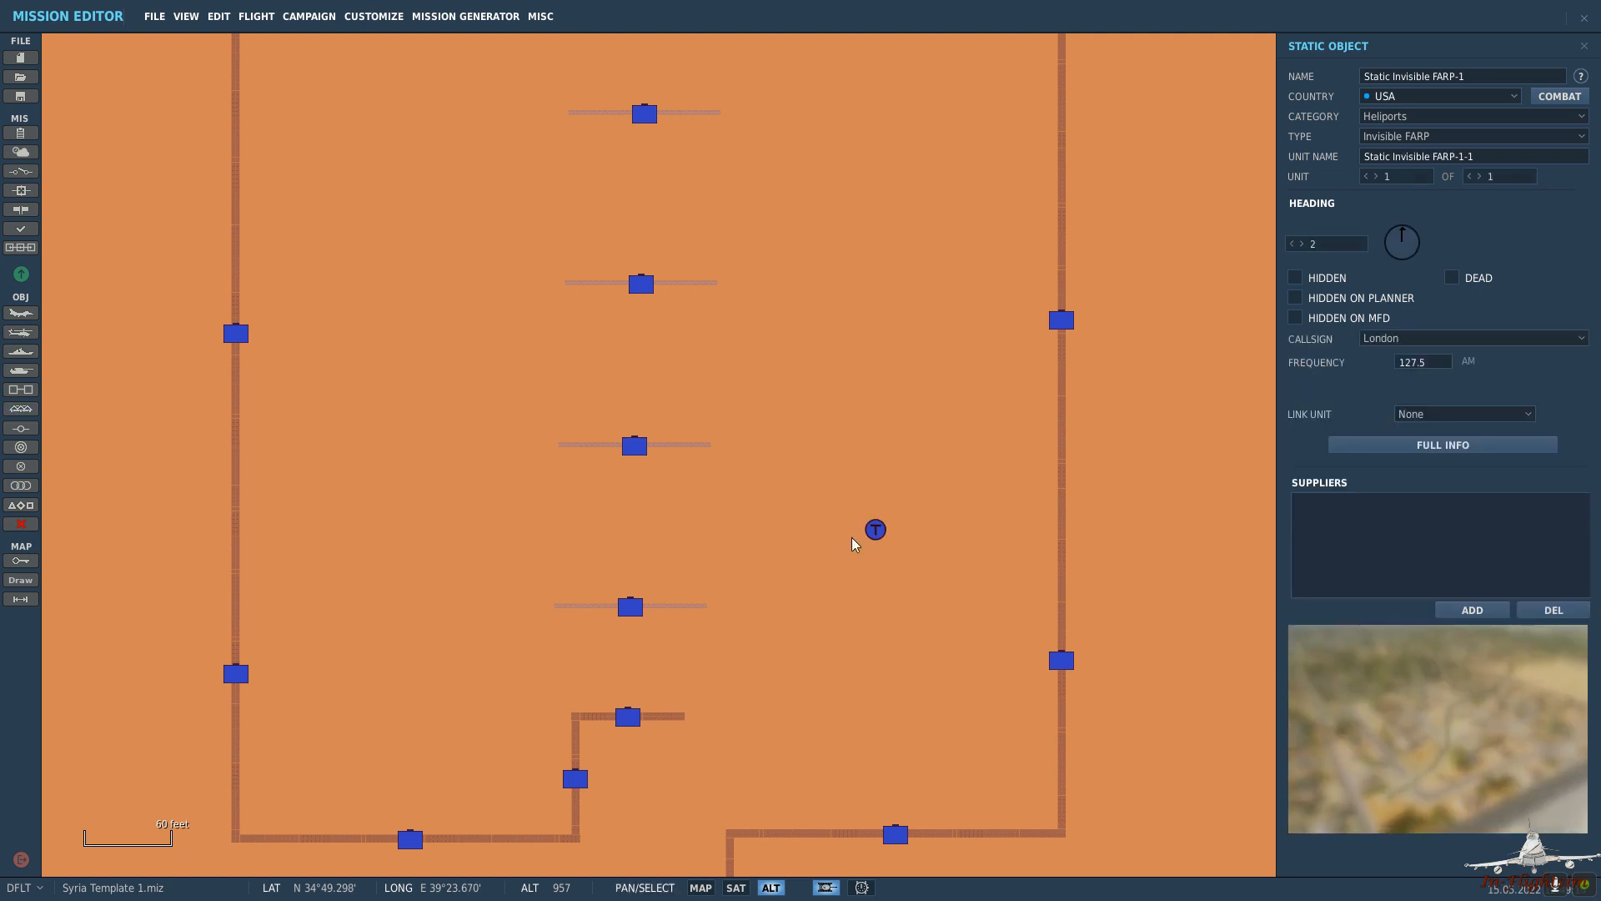
pyautogui.moveTo(870, 535); pyautogui.dragTo(634, 531)
# Place copies of the Invisible FARP in the middle and northern bays between the concrete walls.
pyautogui.click(638, 360)
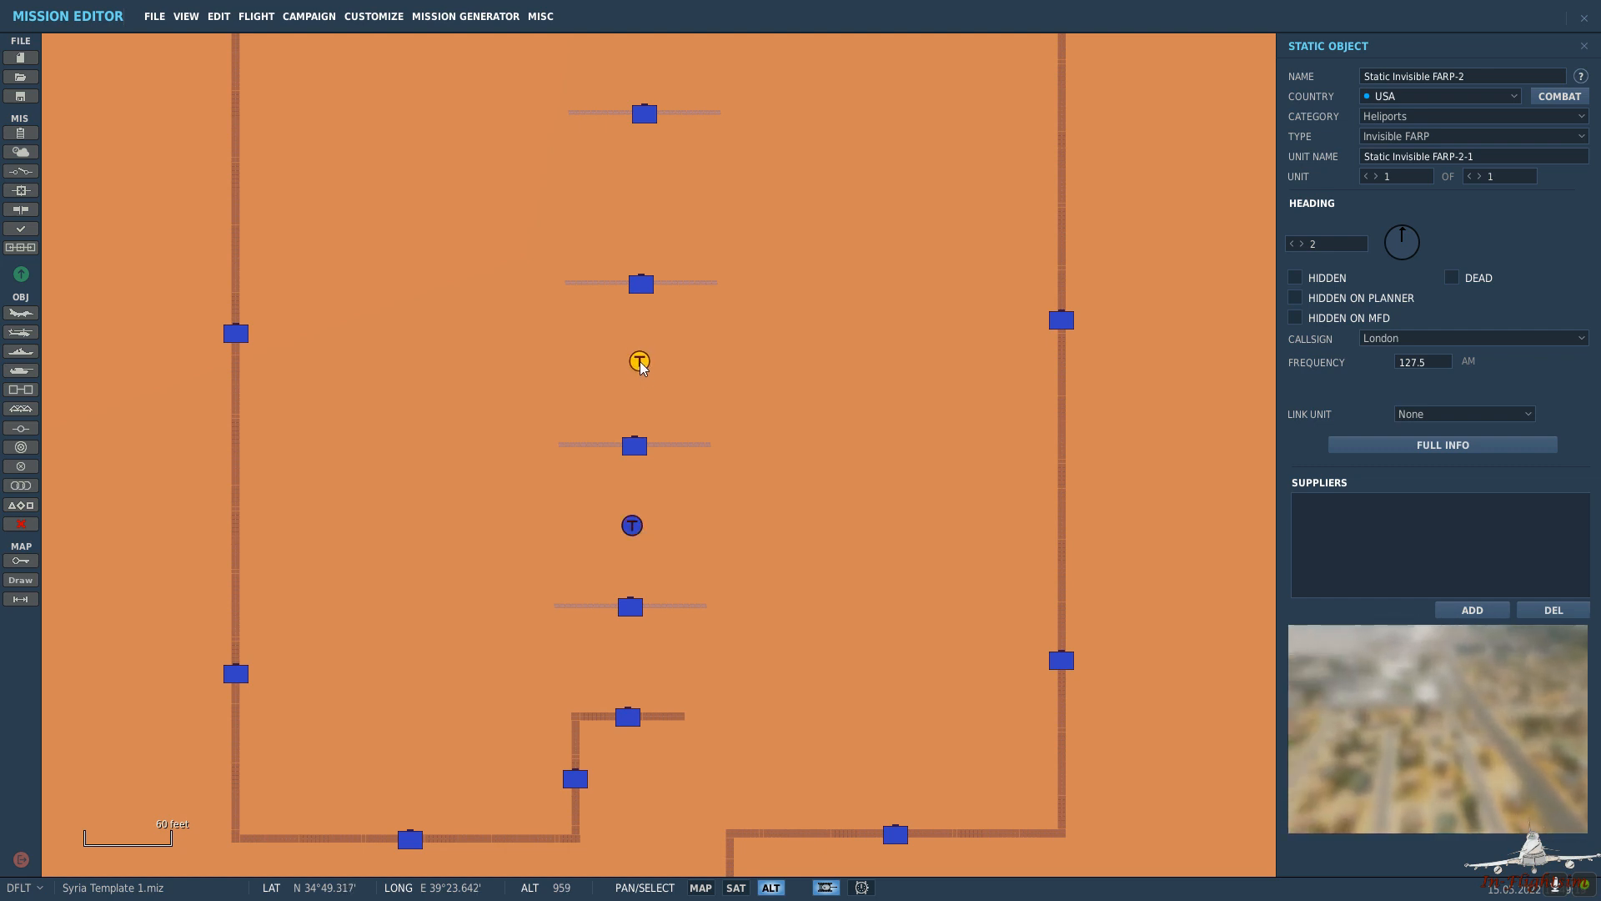
pyautogui.click(647, 192)
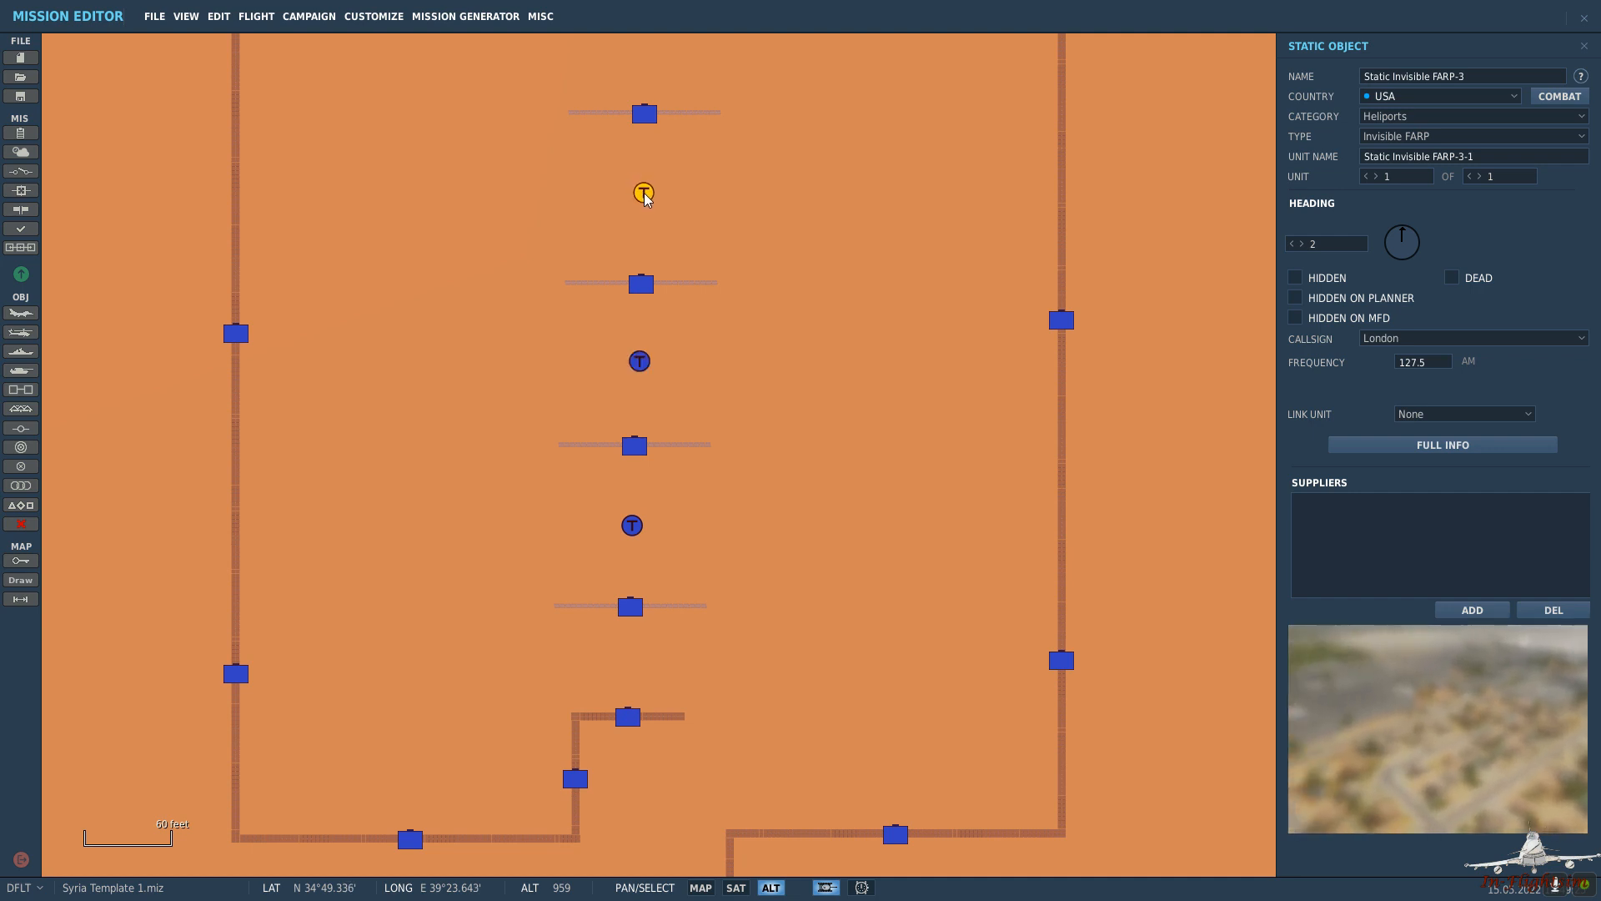
pyautogui.click(857, 247)
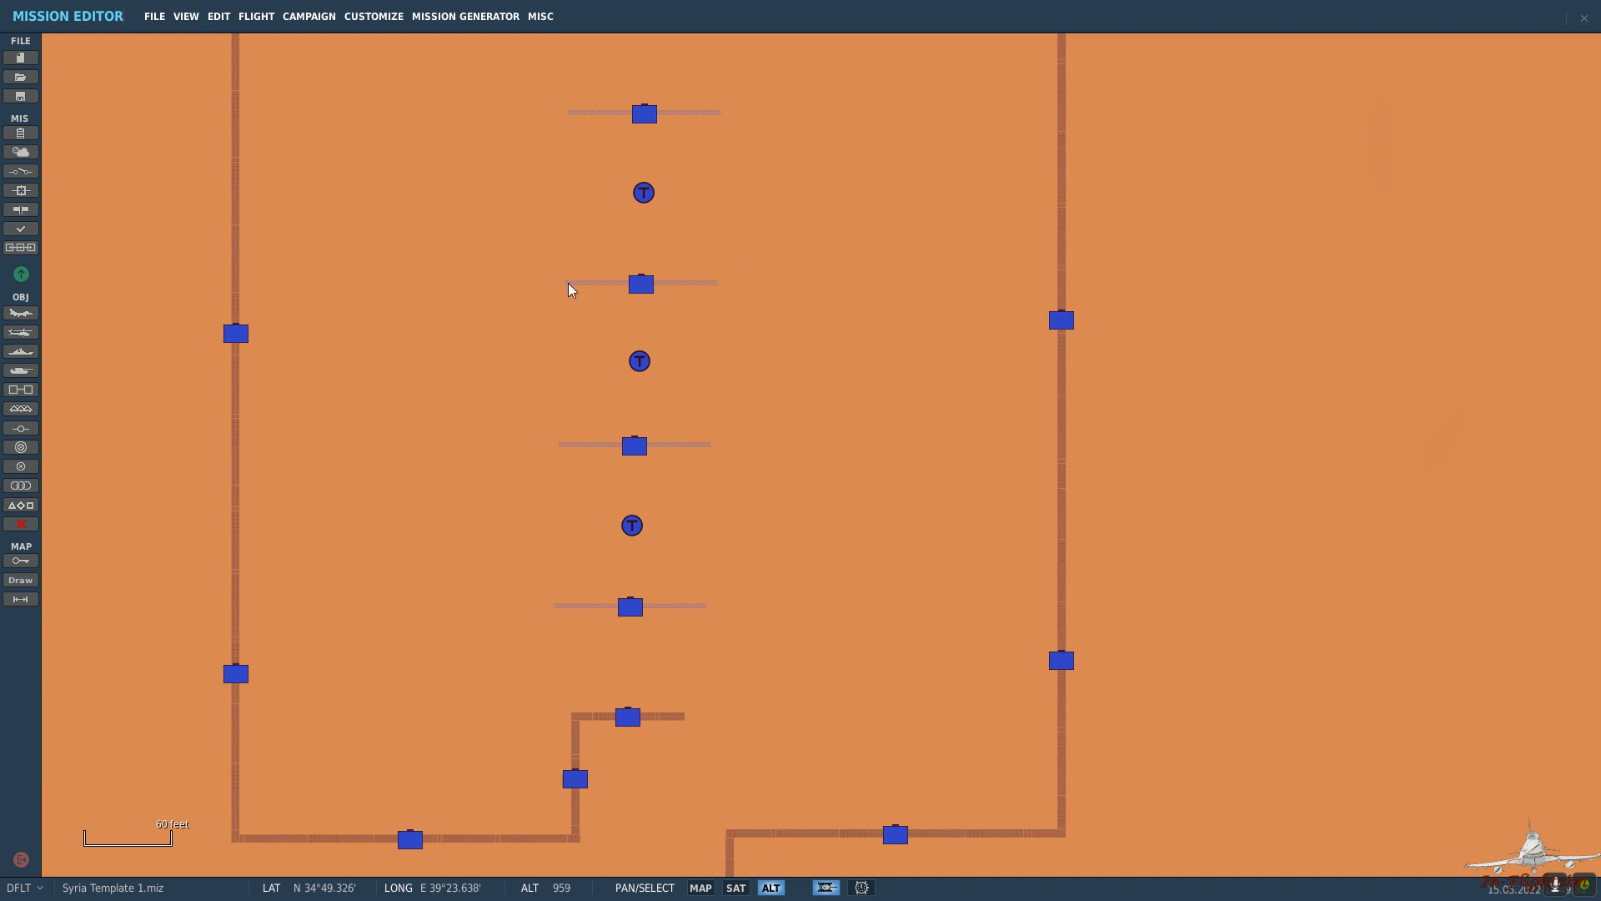
# Set up a new static object from the Structures category with the type Watch tower armed.
pyautogui.scroll(-1, 482, 315)
pyautogui.scroll(-1, 488, 313)
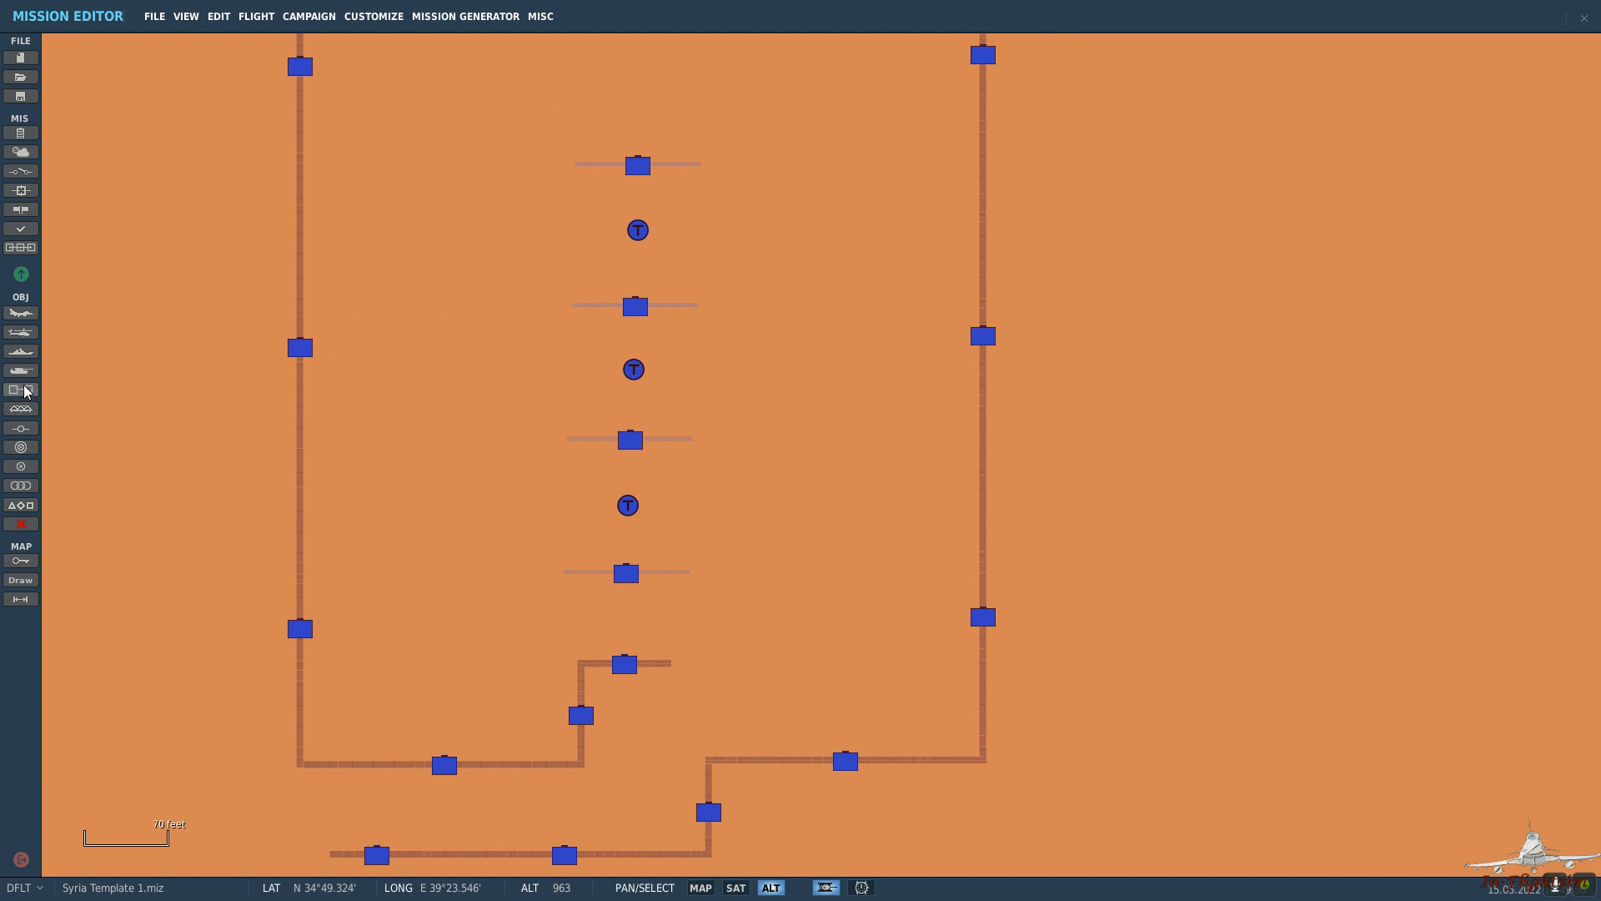
pyautogui.click(29, 409)
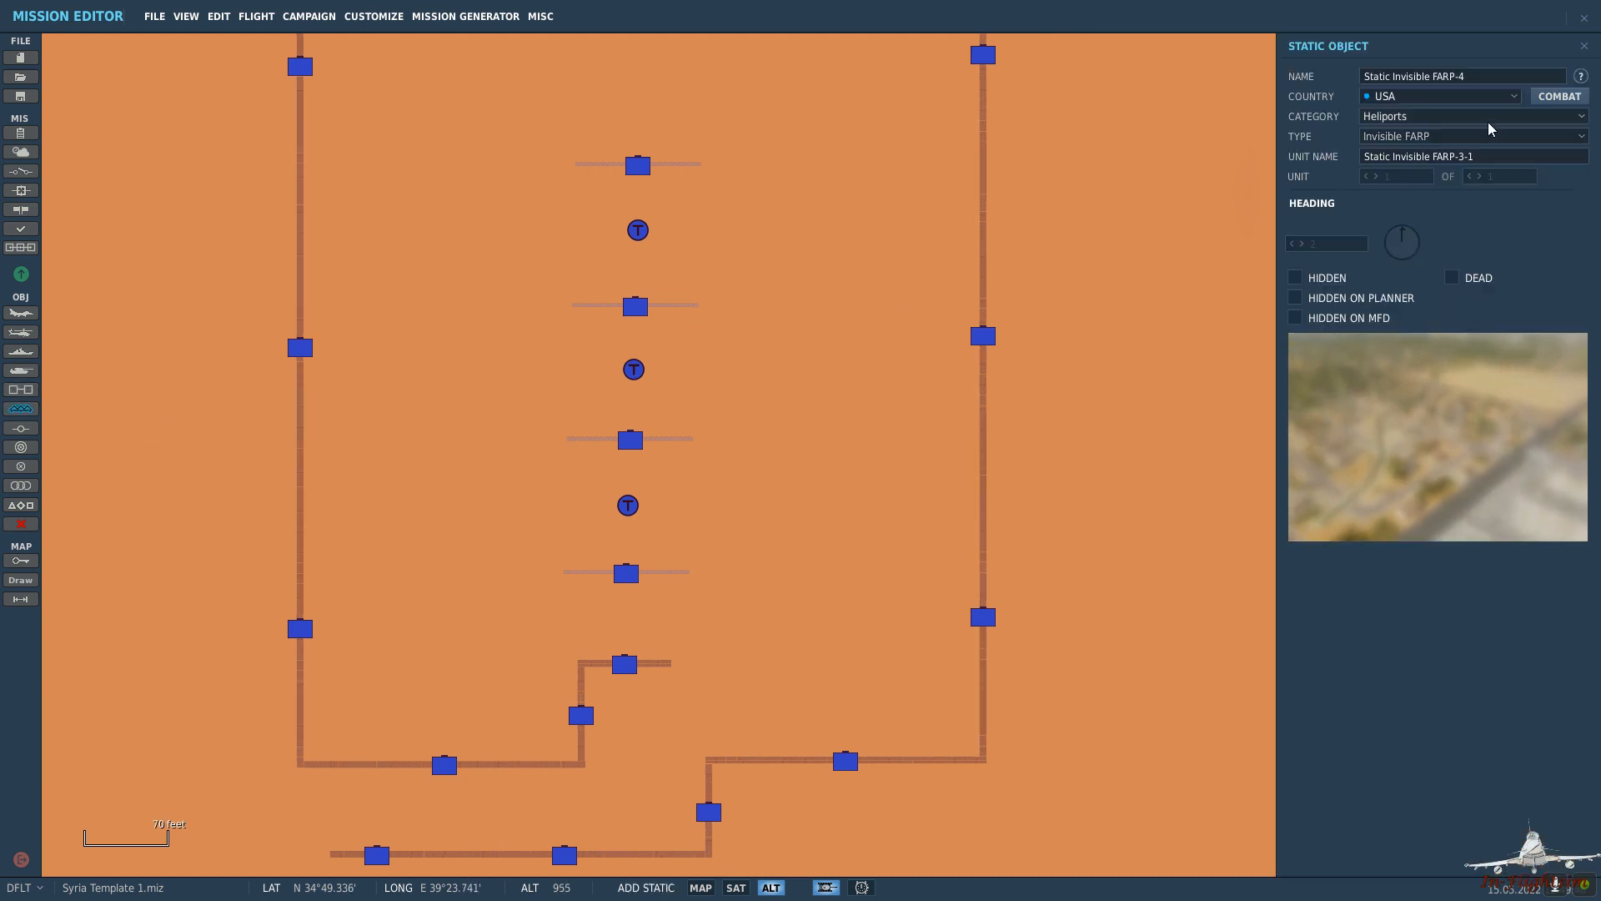
pyautogui.click(1476, 116)
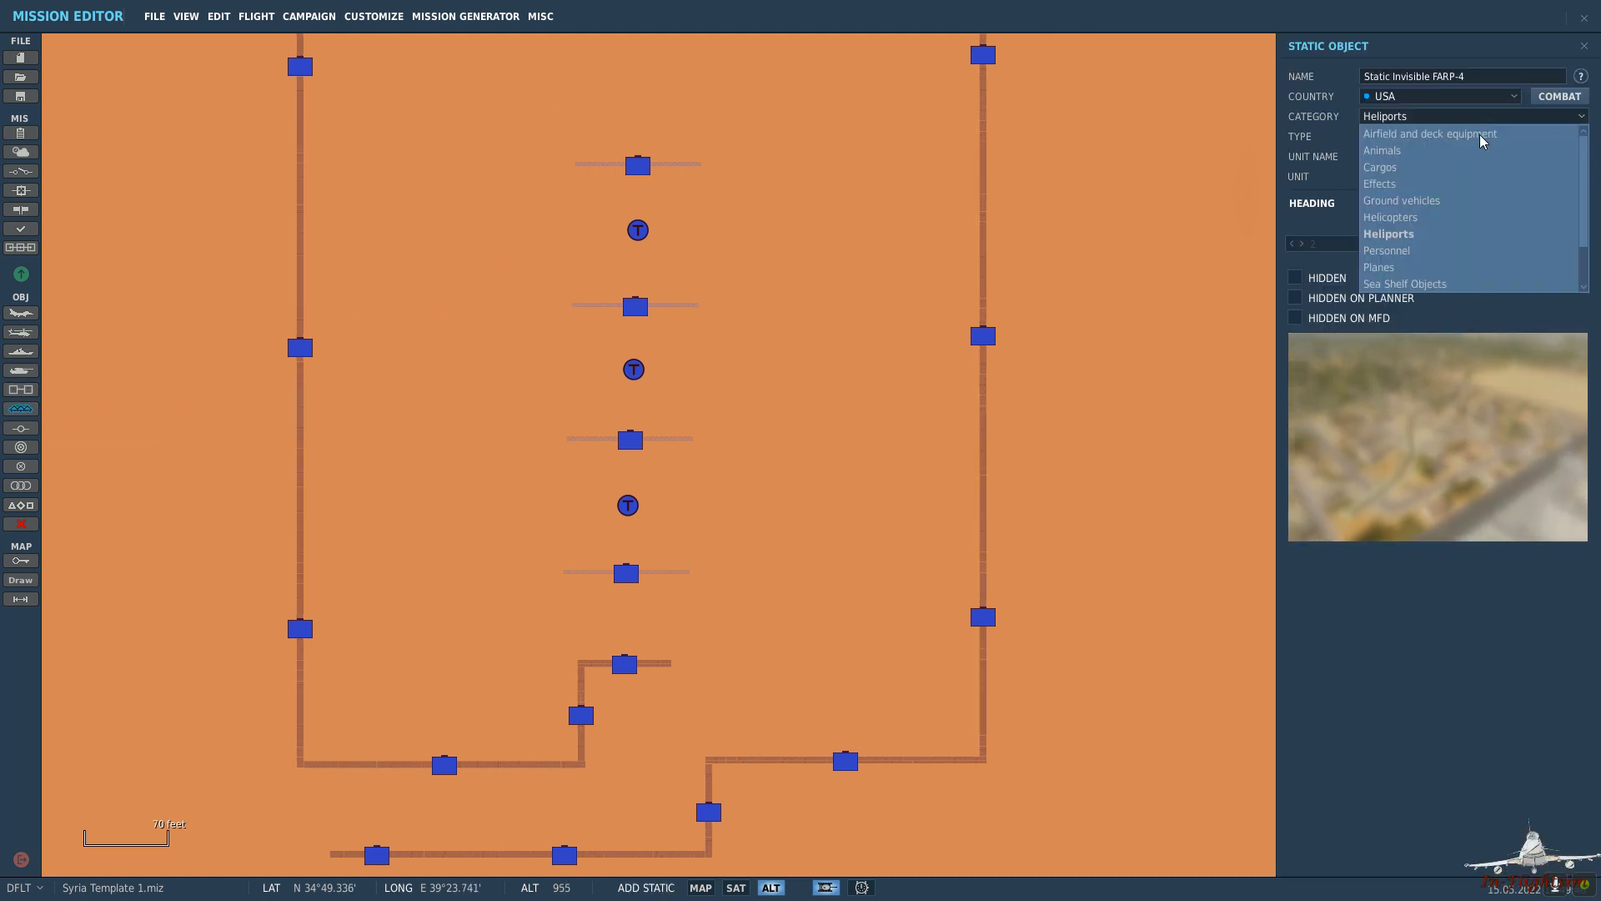
pyautogui.scroll(-1, 1423, 263)
pyautogui.click(1423, 265)
pyautogui.click(1428, 137)
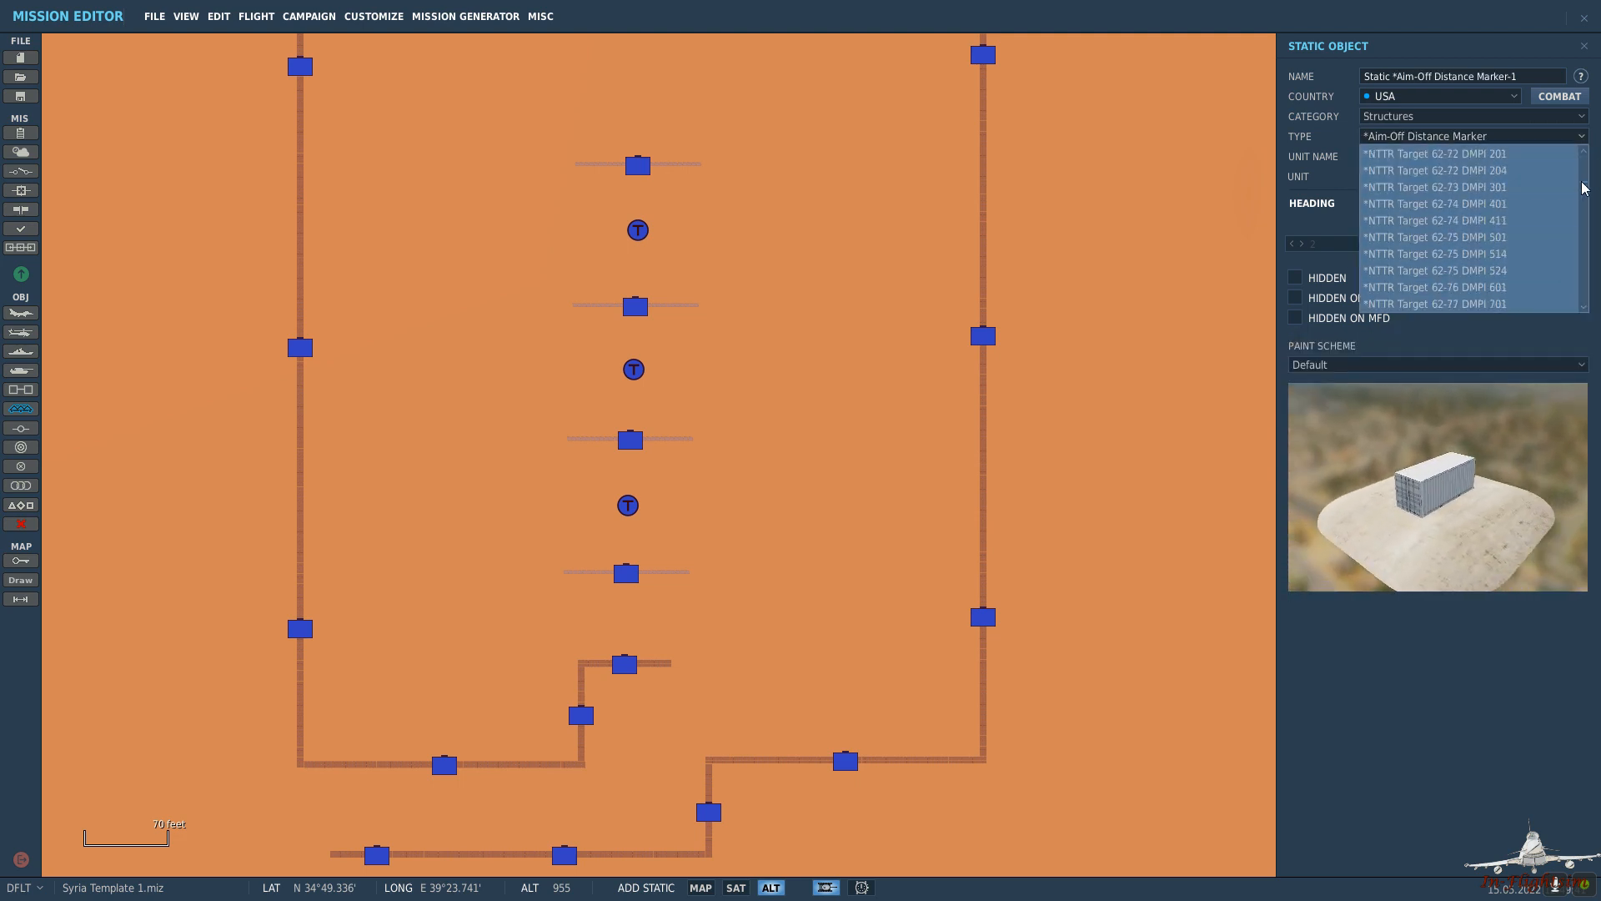
pyautogui.moveTo(1583, 181); pyautogui.dragTo(1583, 314)
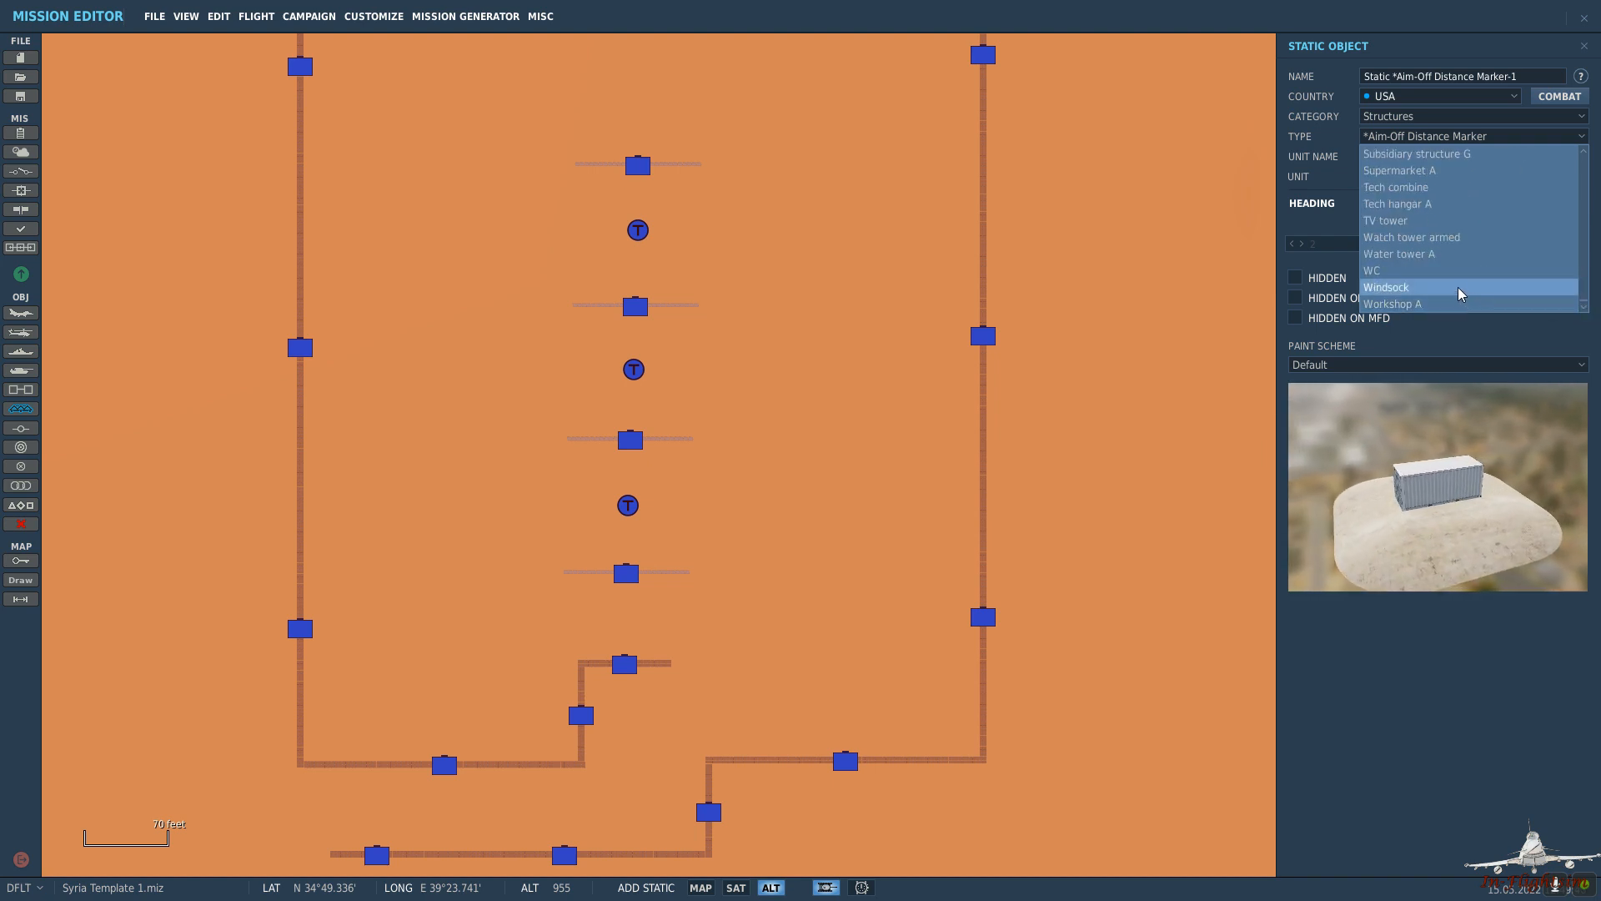
pyautogui.click(1418, 237)
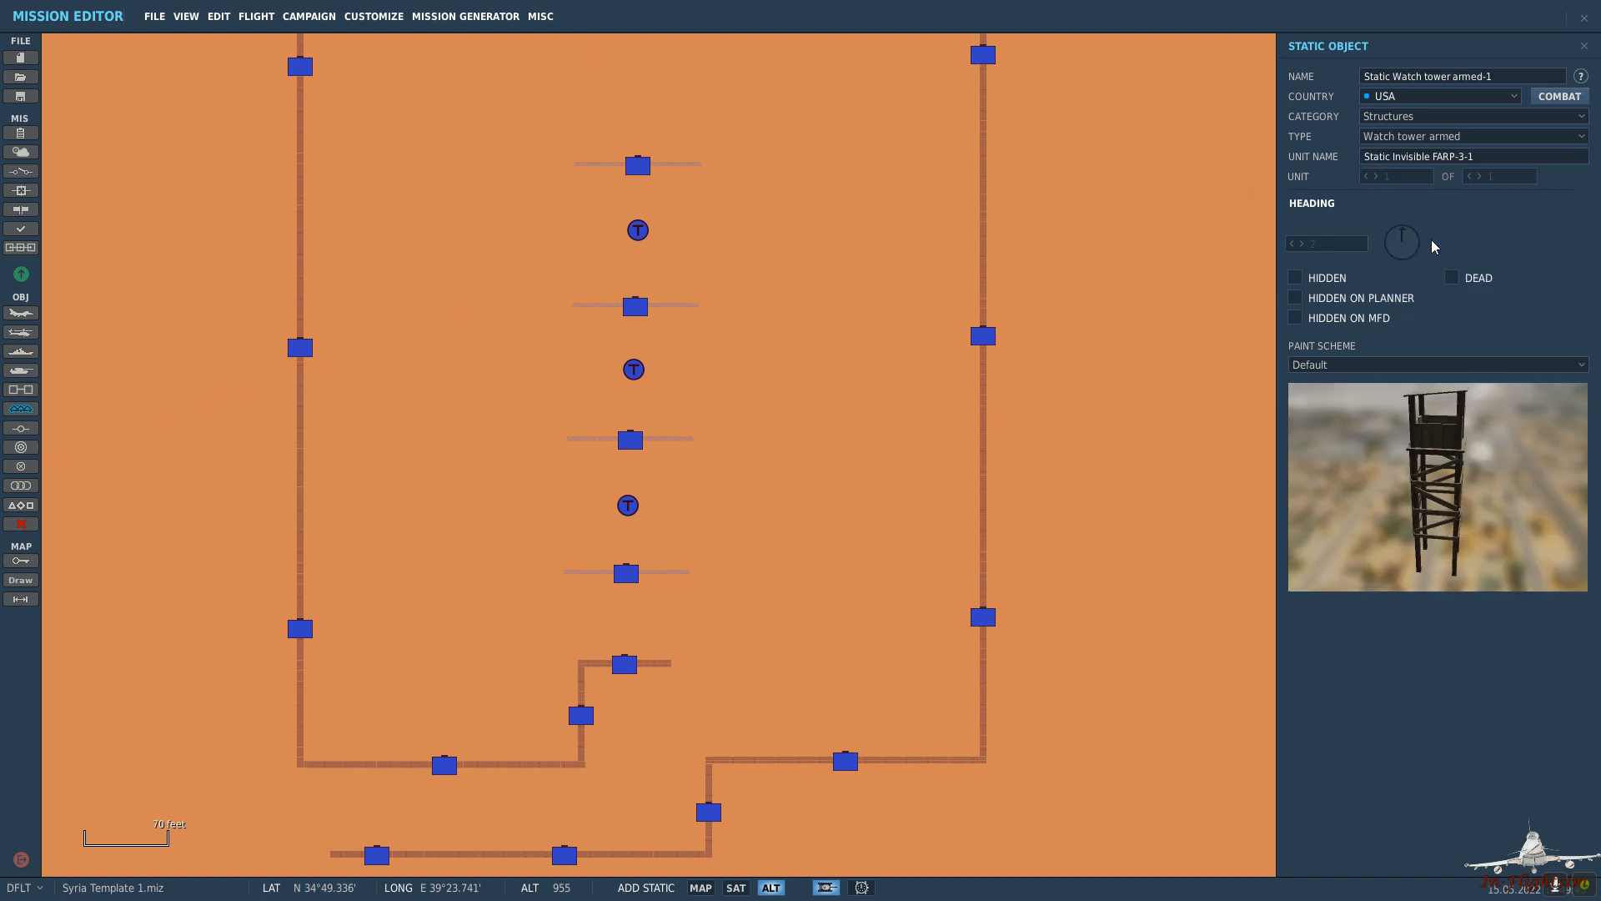
# Place the armed watch tower inside the southern wall's corner beside the entrance, with heading 180.
pyautogui.moveTo(454, 651); pyautogui.dragTo(721, 436, button='right')
pyautogui.scroll(1, 847, 509)
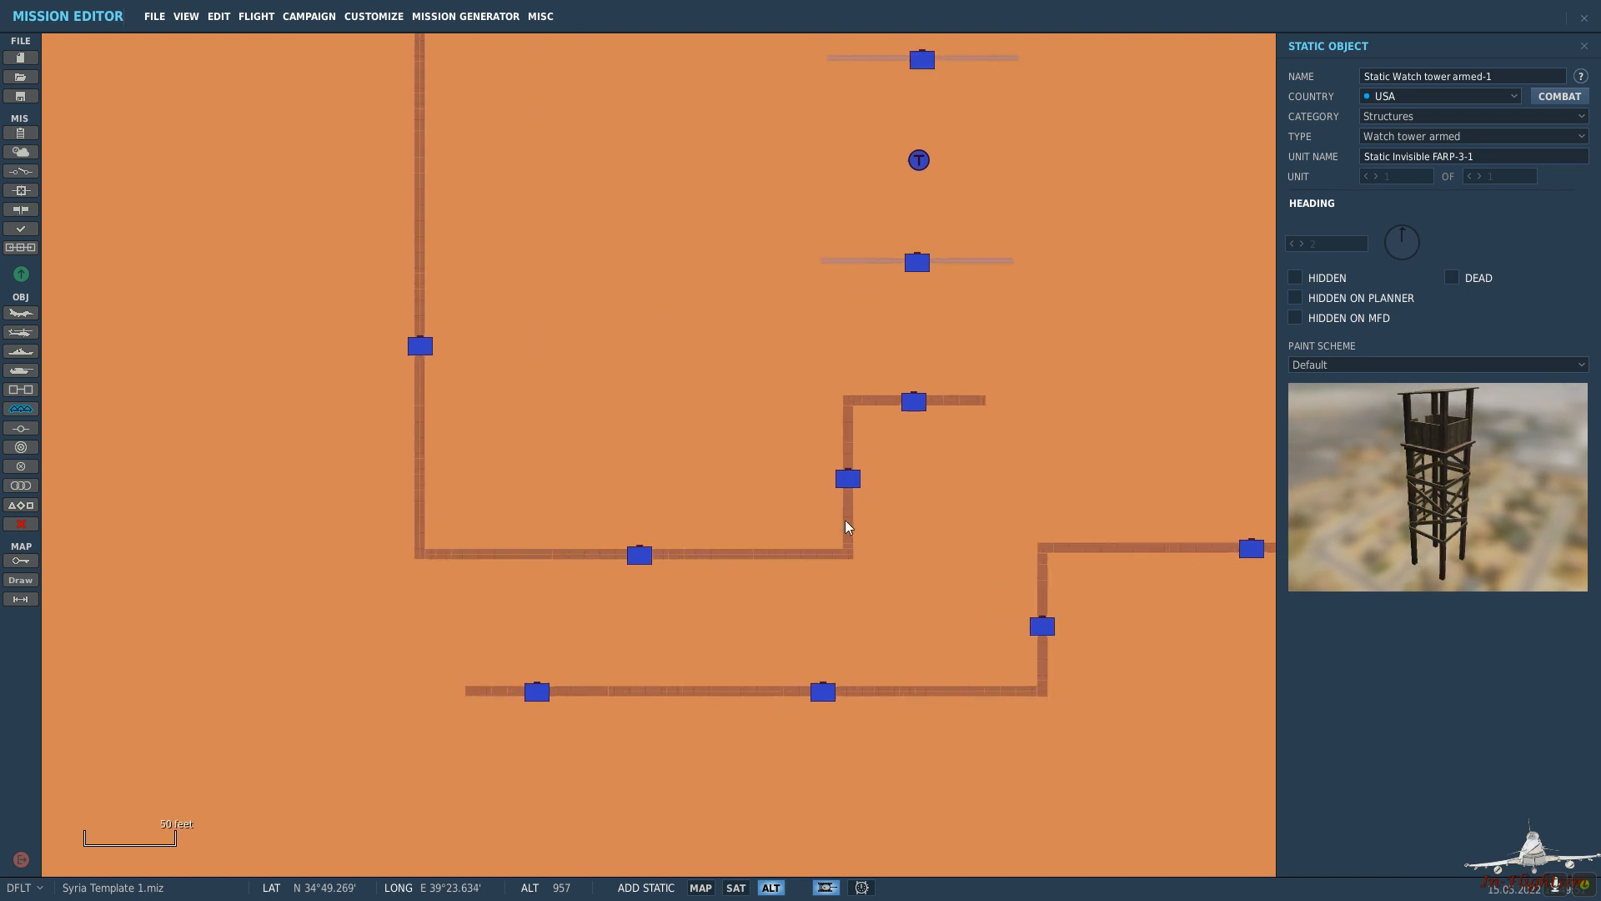
pyautogui.click(826, 536)
pyautogui.scroll(3, 849, 562)
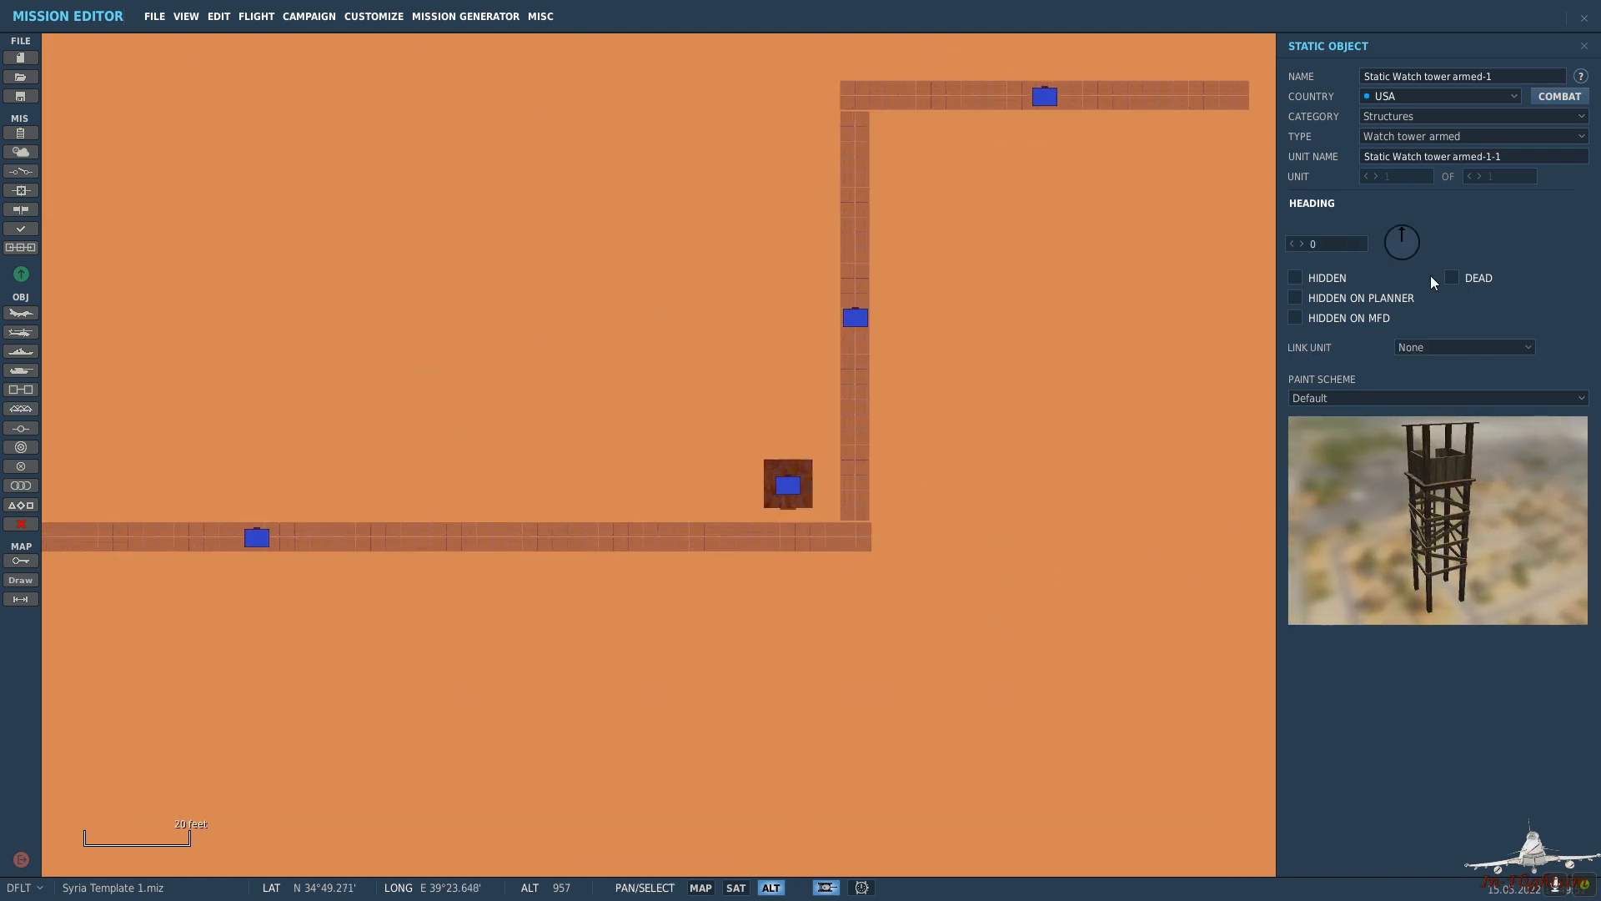
pyautogui.click(1399, 252)
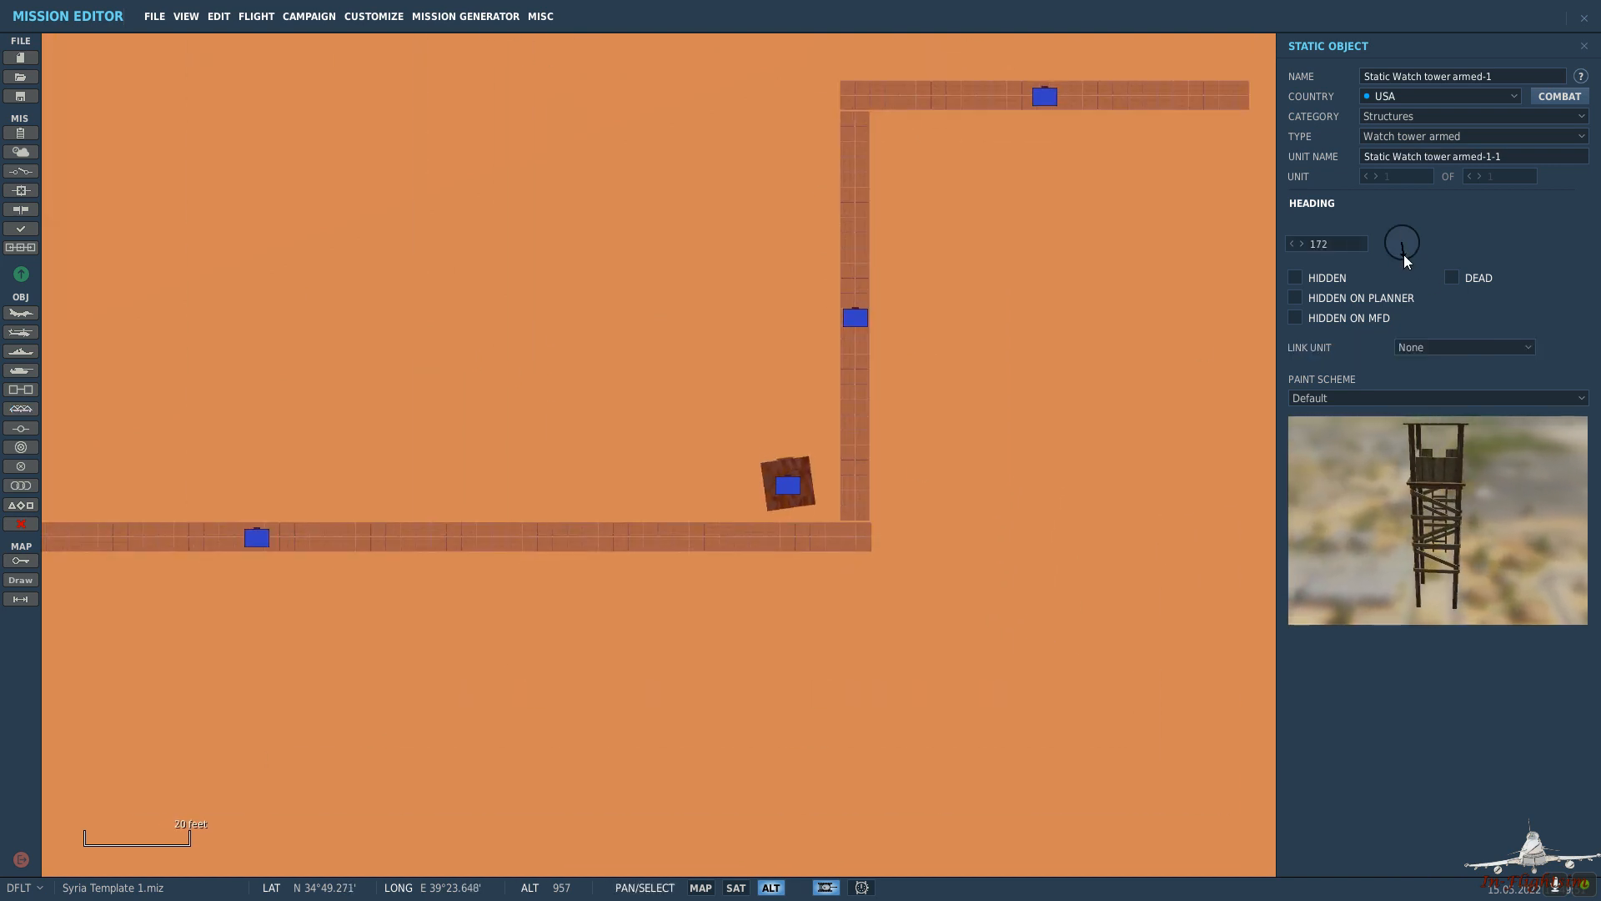
pyautogui.moveTo(1400, 262); pyautogui.dragTo(1399, 265)
pyautogui.moveTo(803, 482); pyautogui.dragTo(803, 496)
pyautogui.click(776, 486)
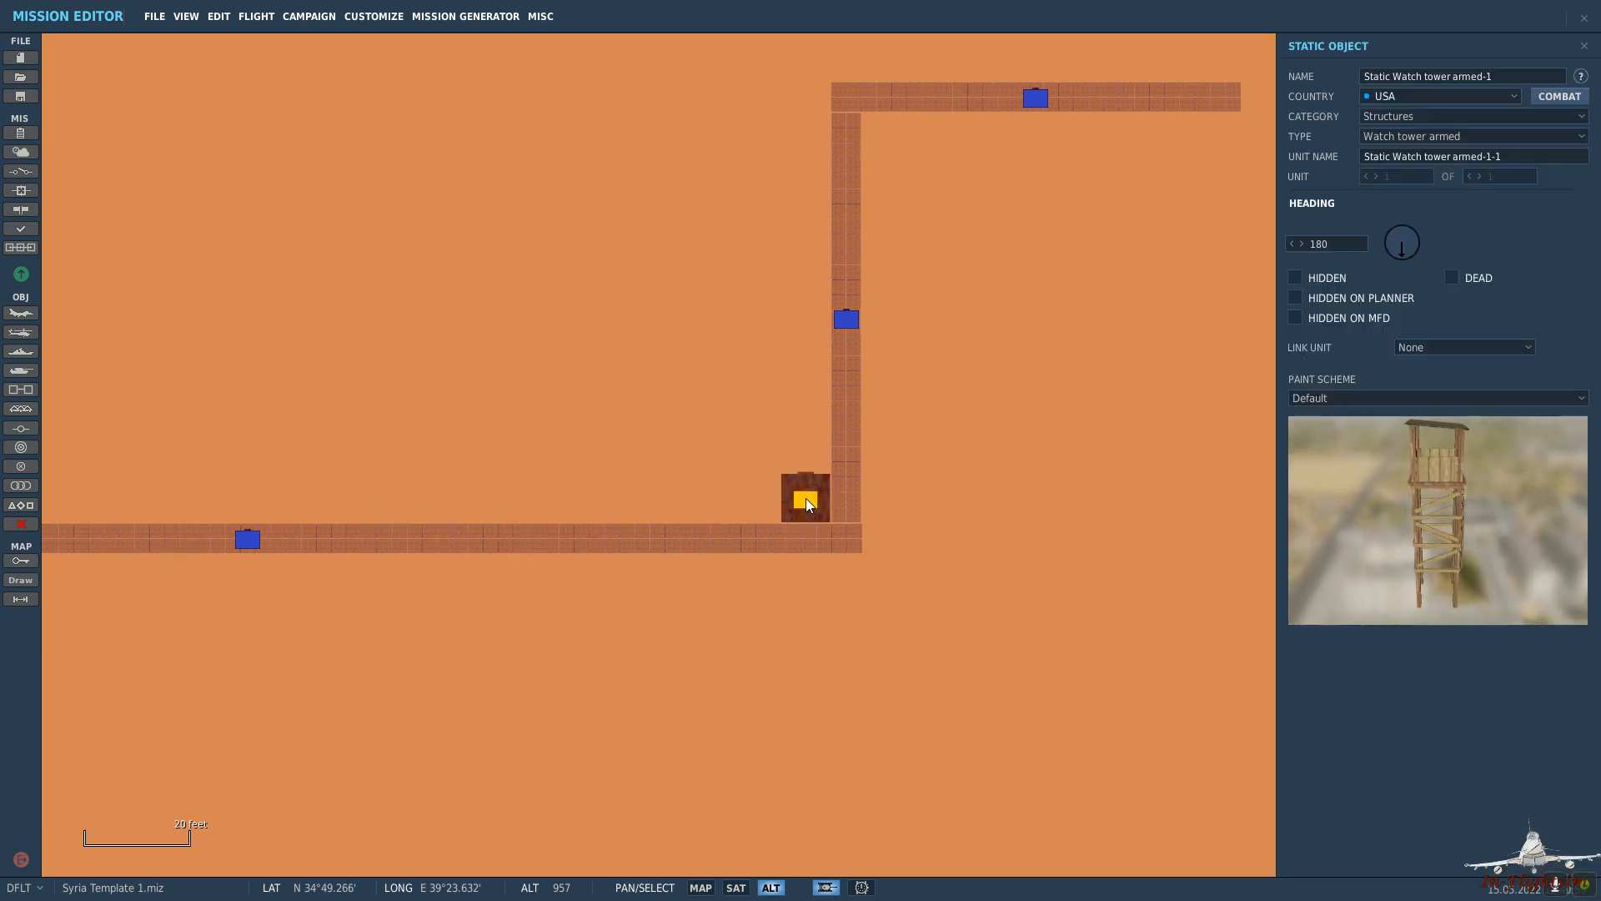
pyautogui.moveTo(803, 496); pyautogui.dragTo(805, 499)
# Paste a copy of the armed watch tower into the inside southwest corner of the compound.
pyautogui.moveTo(365, 412); pyautogui.dragTo(775, 372)
pyautogui.moveTo(467, 377); pyautogui.dragTo(965, 377)
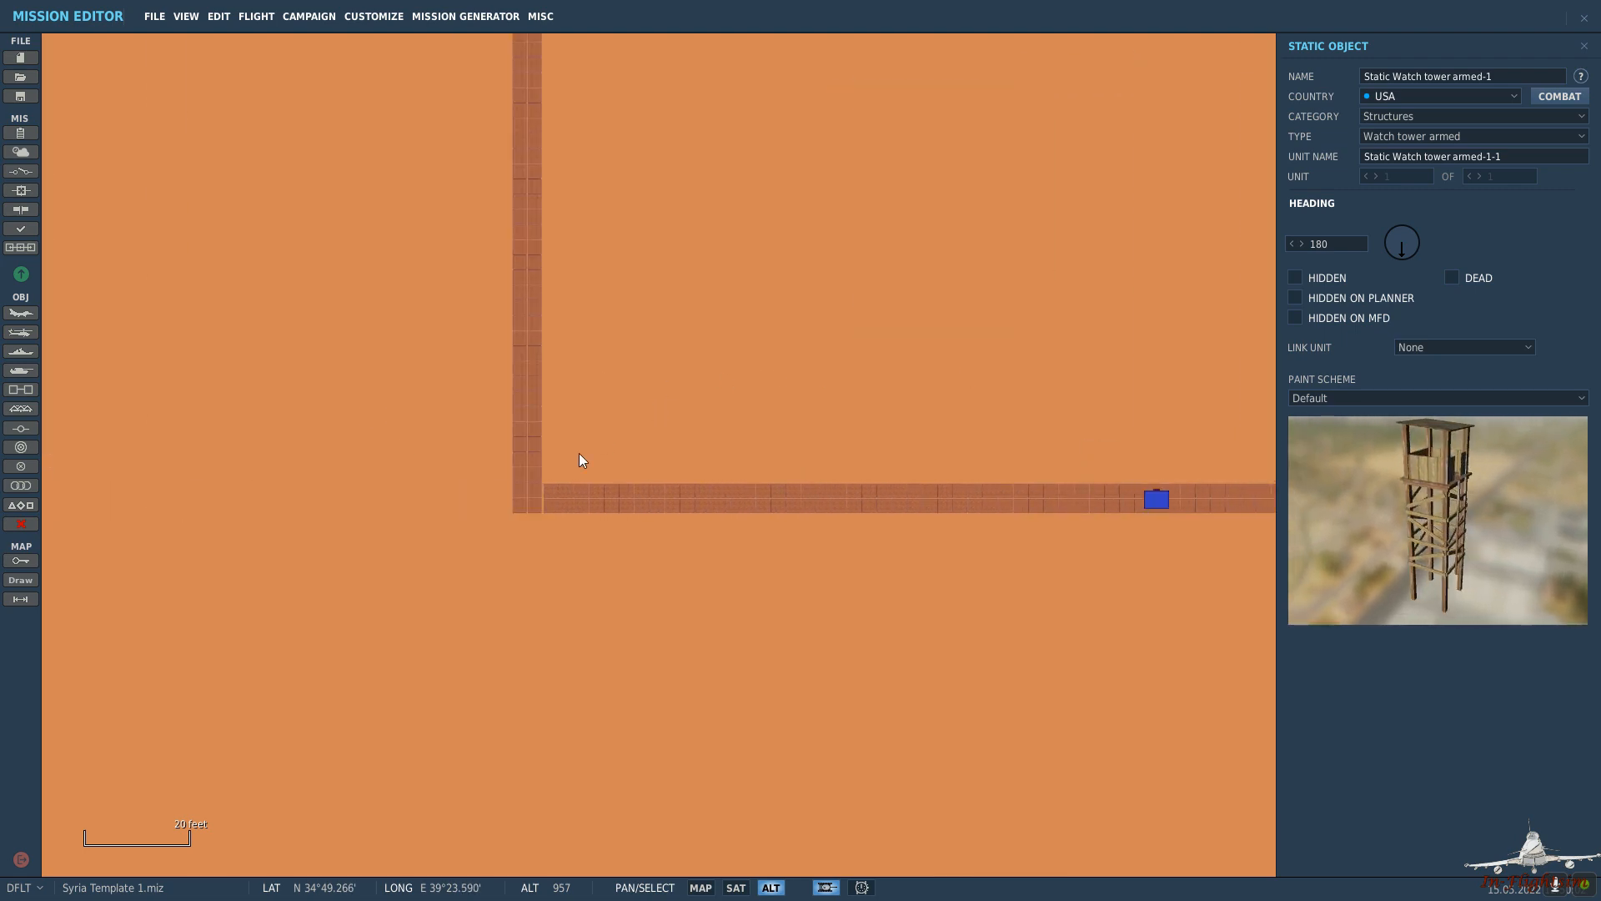
pyautogui.click(569, 469)
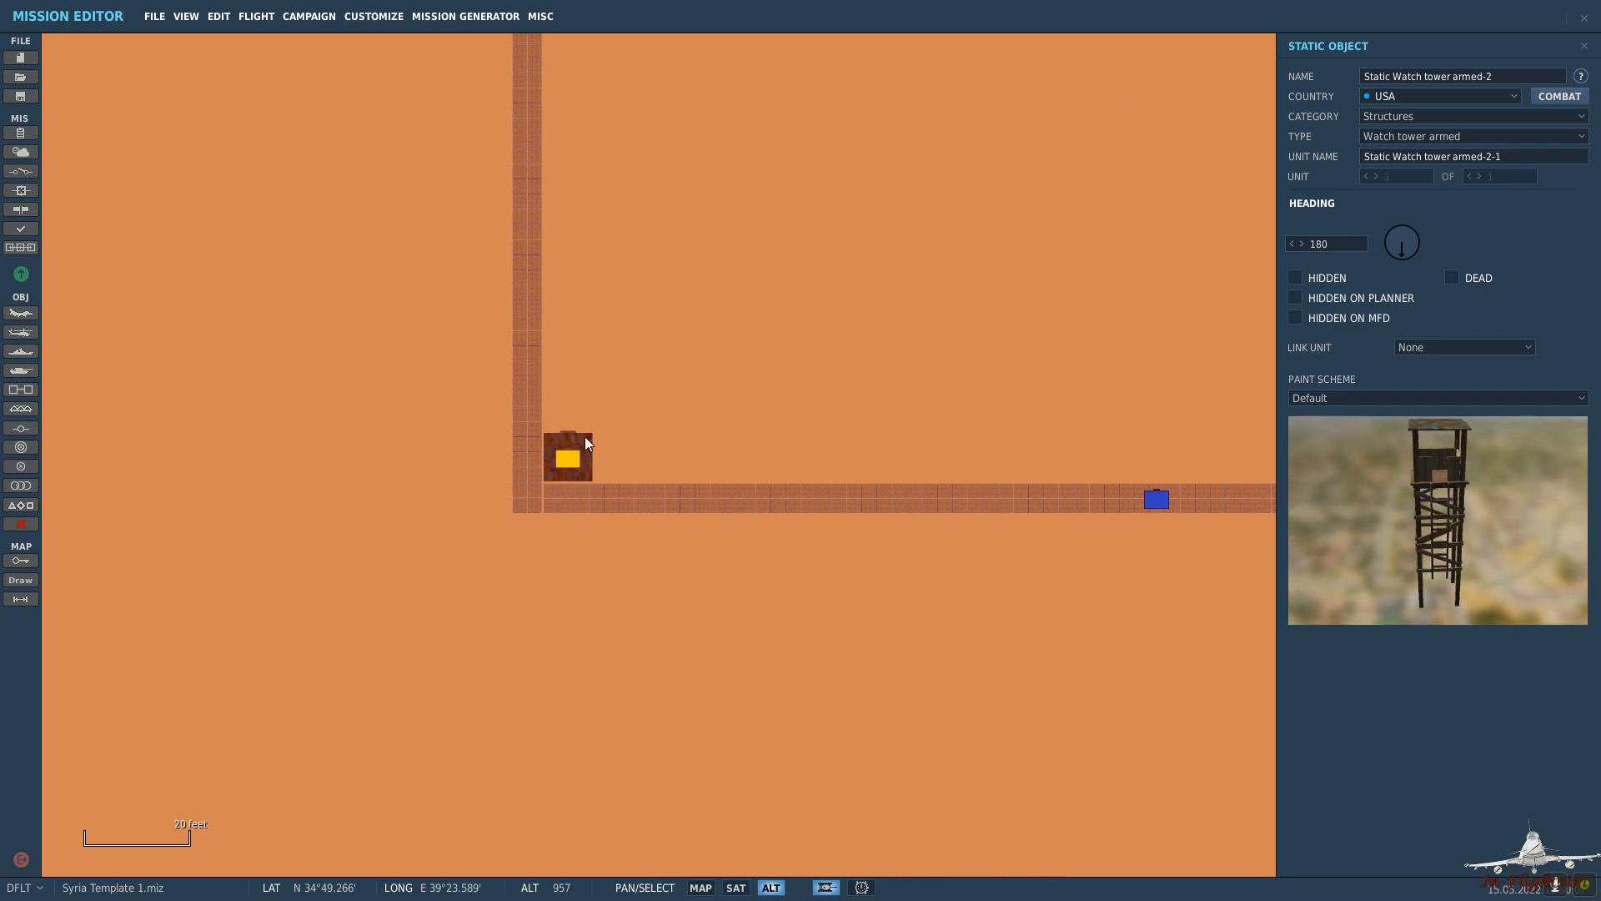
# Paste a third watch tower against the inside of the west wall, at the midpoint of its southernmost section.
pyautogui.scroll(-2, 667, 367)
pyautogui.moveTo(730, 240); pyautogui.dragTo(725, 371)
pyautogui.moveTo(662, 198); pyautogui.dragTo(678, 403)
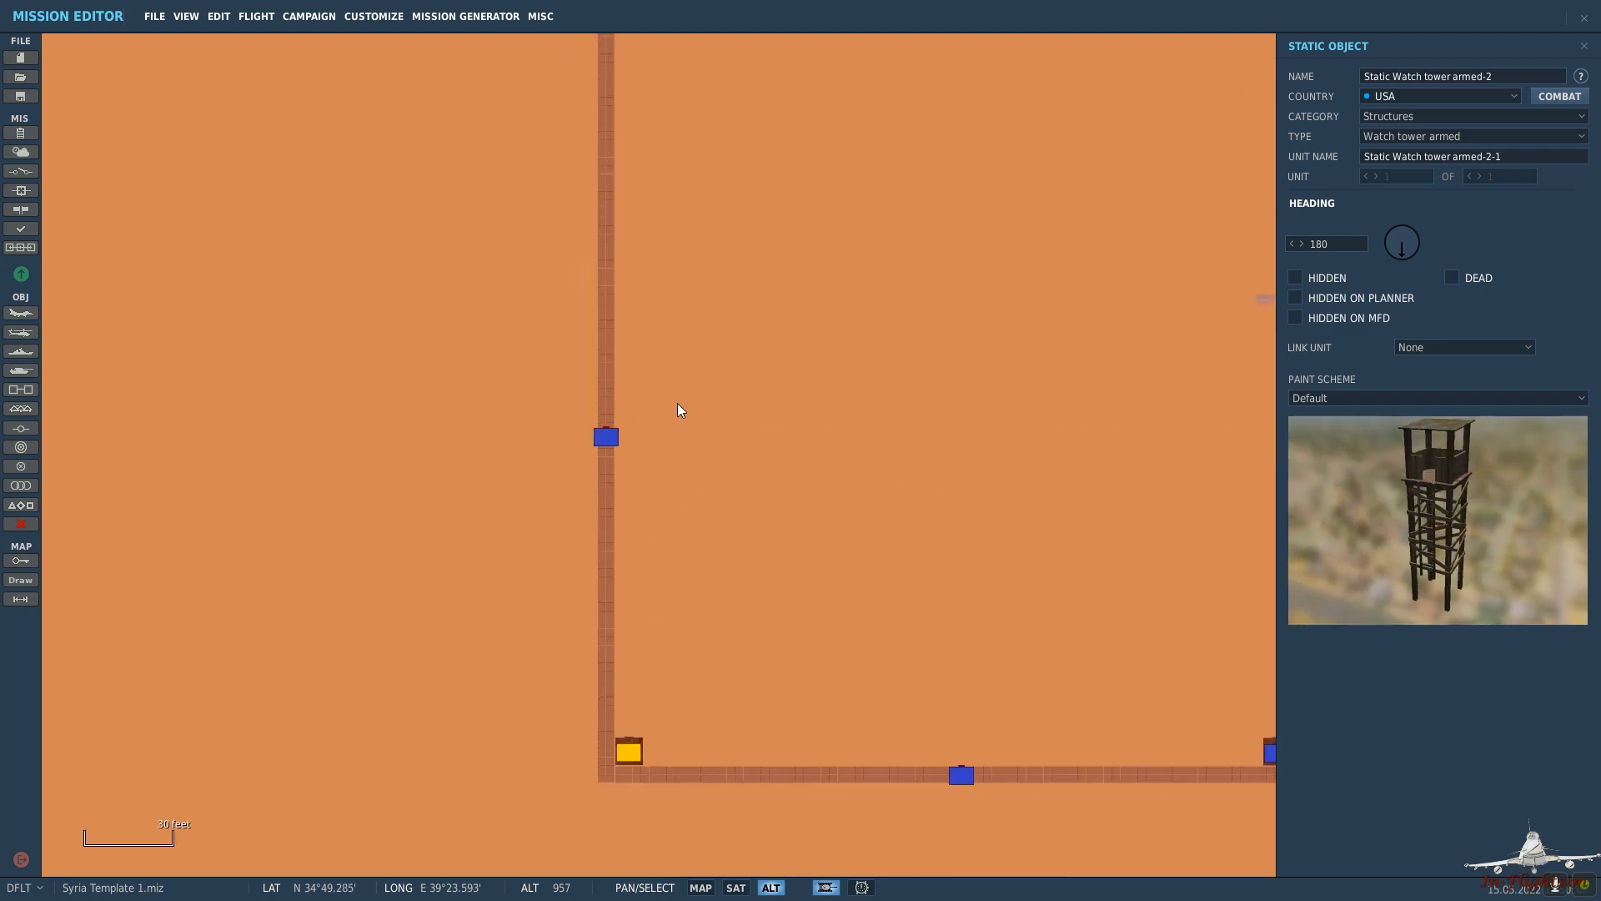
pyautogui.scroll(1, 649, 416)
pyautogui.scroll(3, 633, 437)
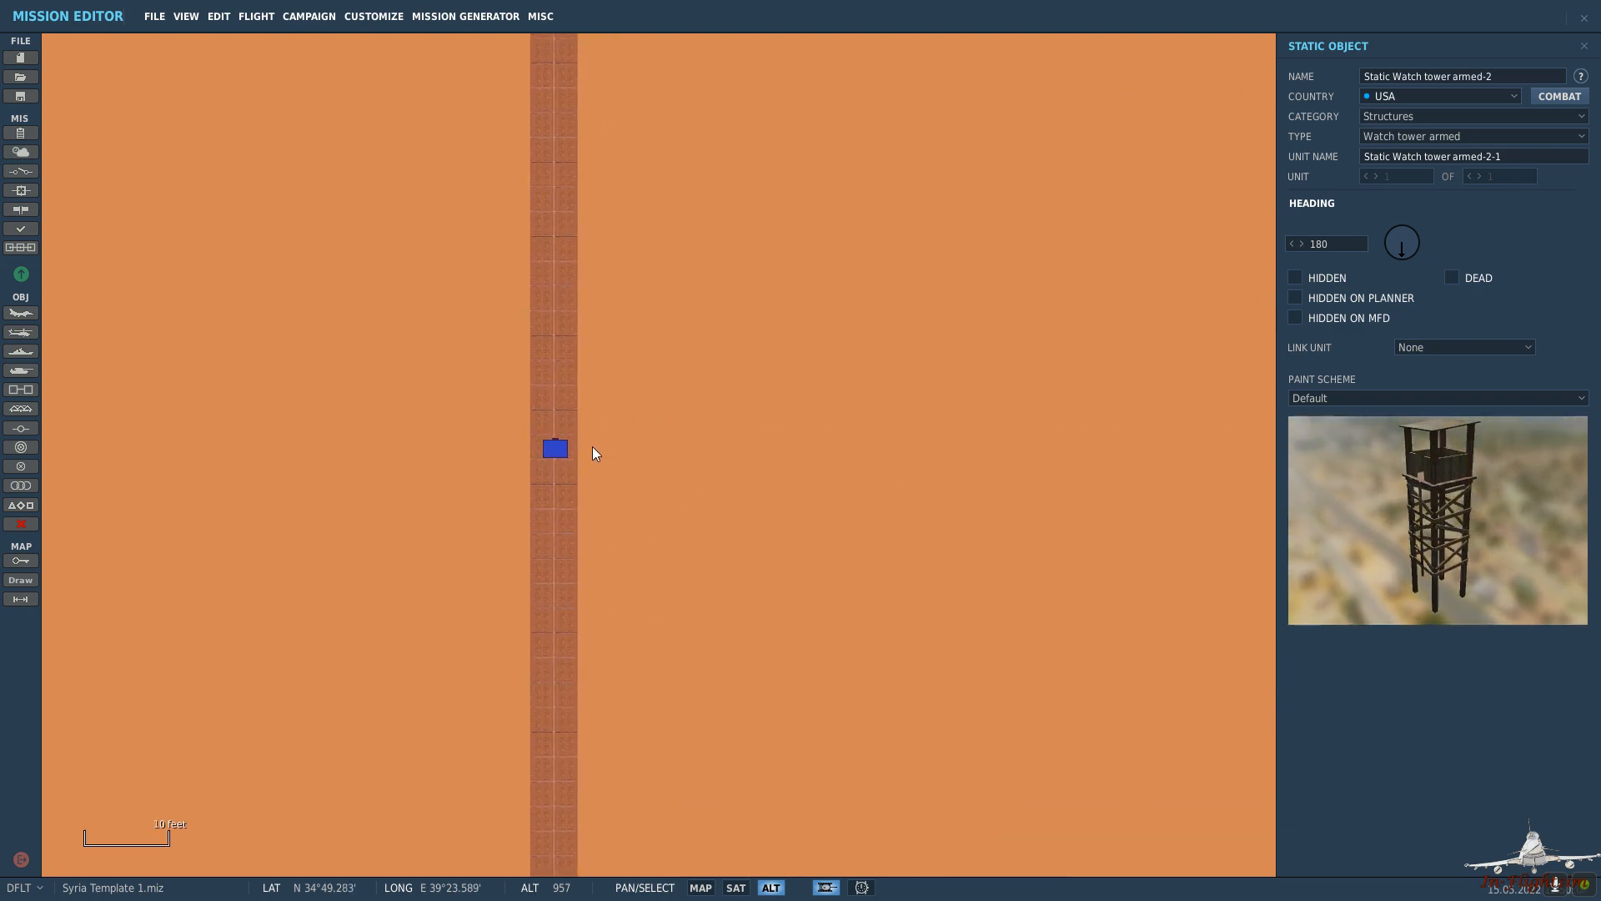
pyautogui.click(593, 449)
pyautogui.moveTo(593, 449); pyautogui.dragTo(620, 448)
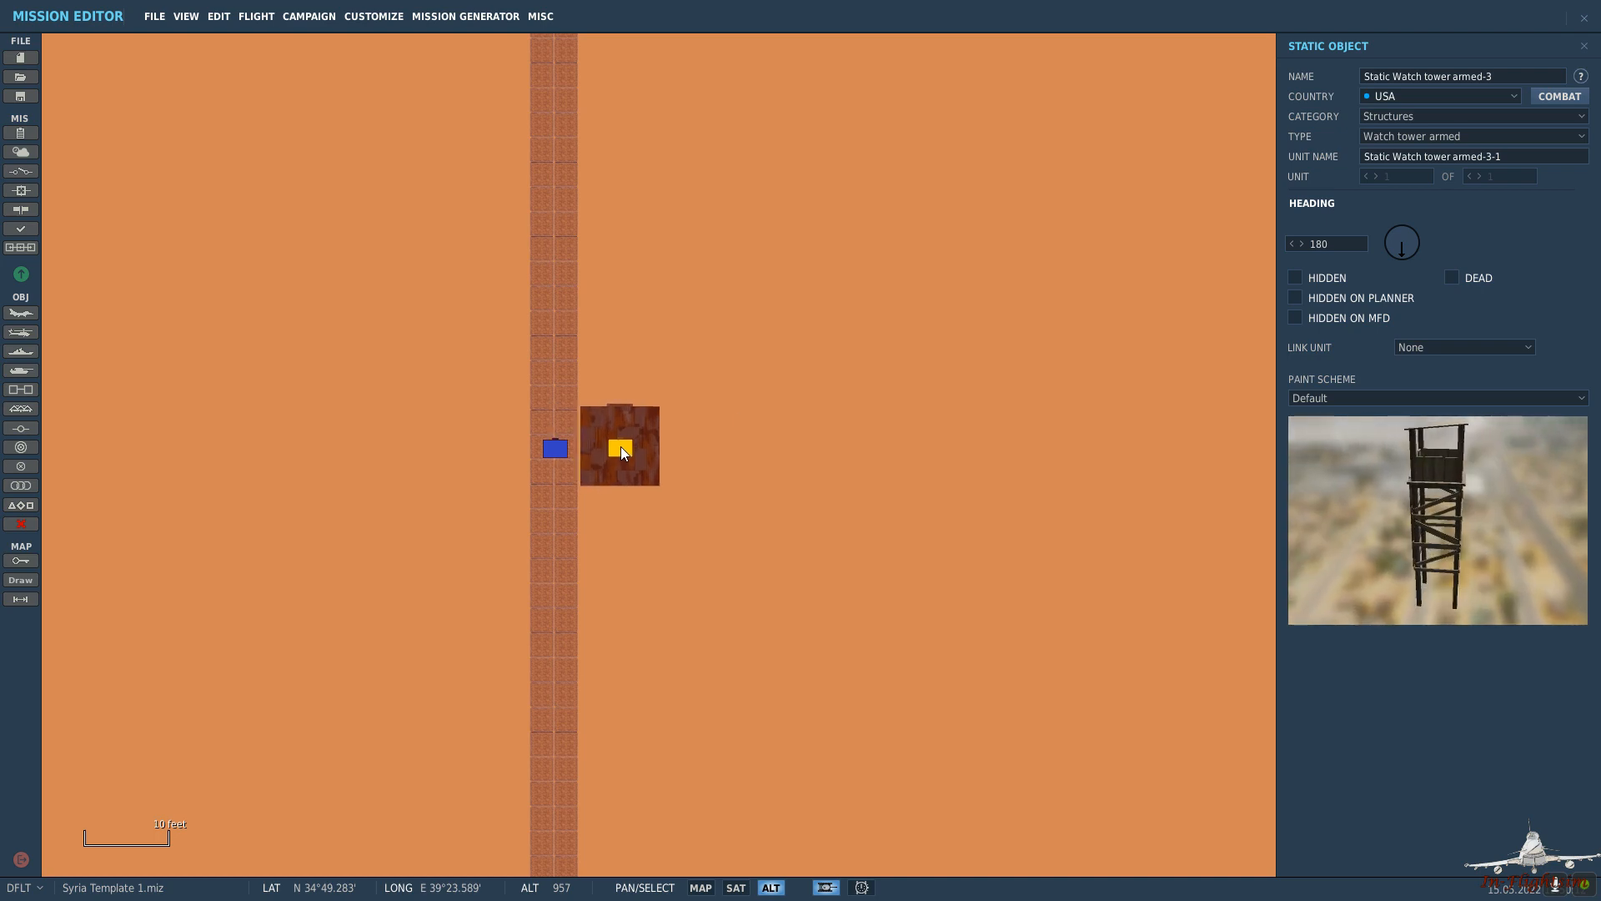
# Turn the third watch tower to heading 270 so it faces outward over the west wall.
pyautogui.click(1391, 242)
pyautogui.click(1292, 244)
pyautogui.click(1291, 243)
pyautogui.click(1290, 243)
pyautogui.click(1289, 243)
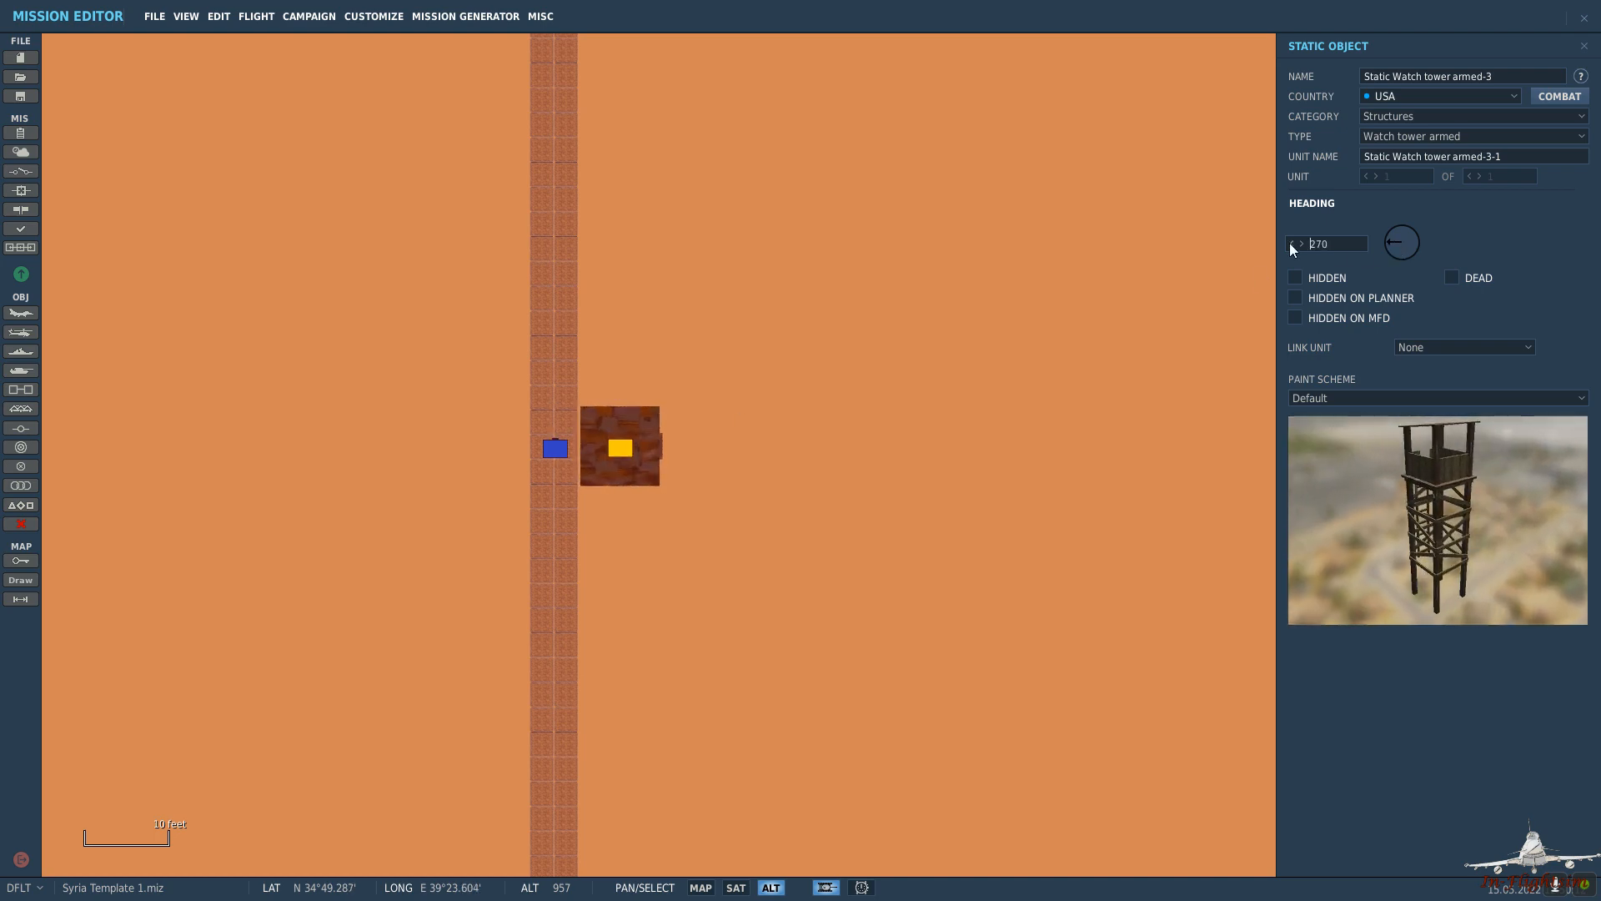
# Paste a fourth watch tower farther north at the west wall's first section joint and set its heading to 270.
pyautogui.moveTo(692, 237); pyautogui.dragTo(739, 517)
pyautogui.moveTo(745, 217); pyautogui.dragTo(710, 452)
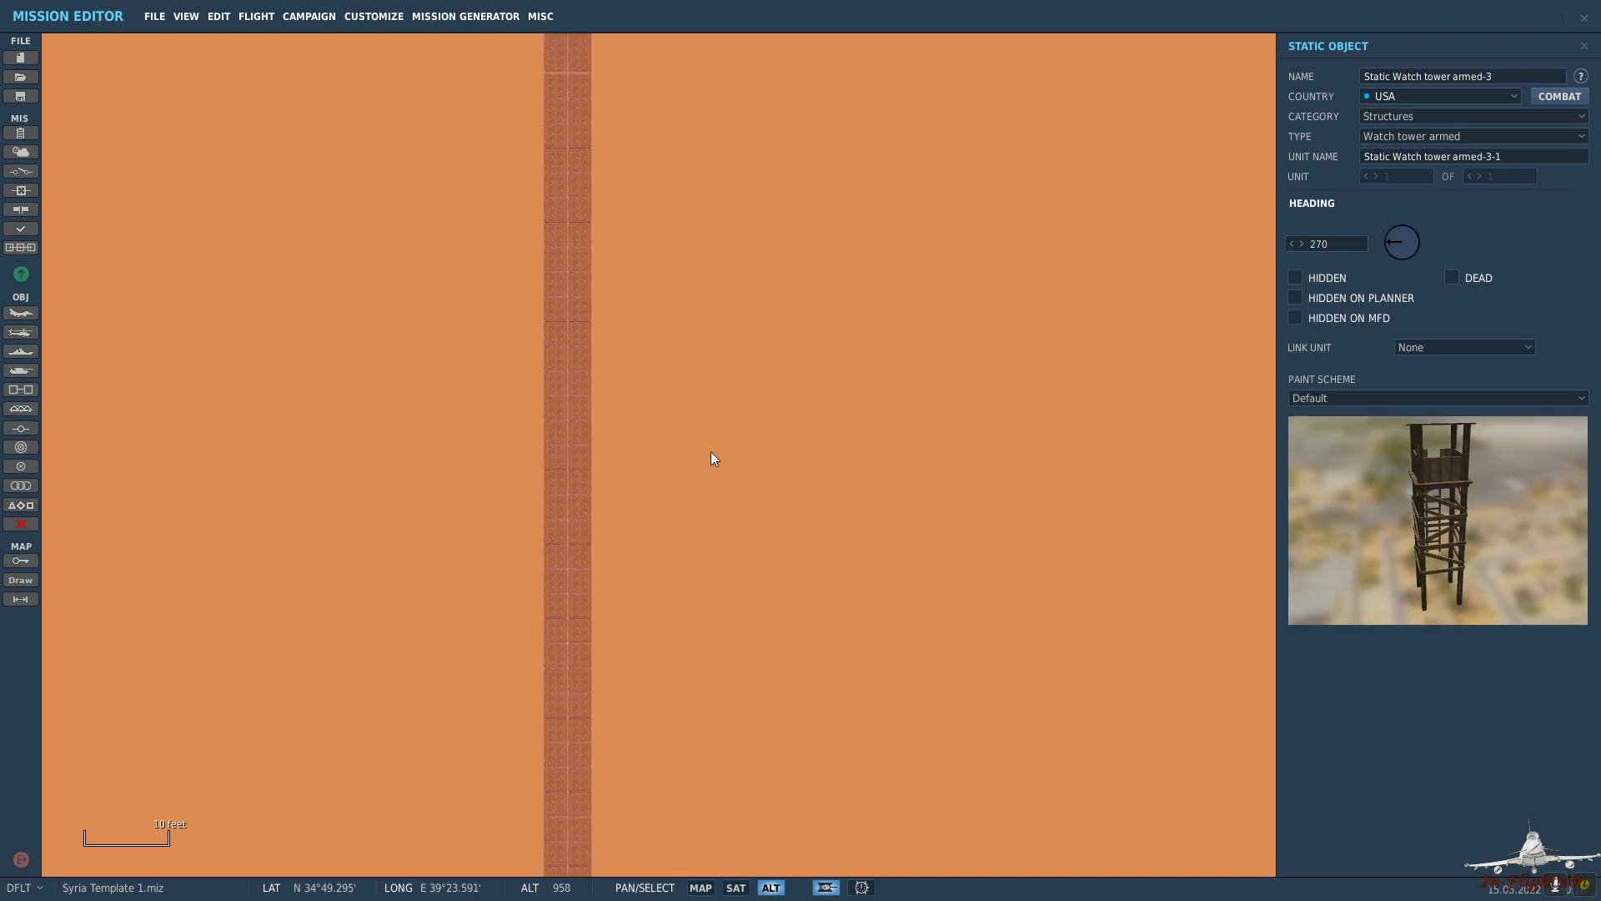
pyautogui.moveTo(658, 87); pyautogui.dragTo(673, 334)
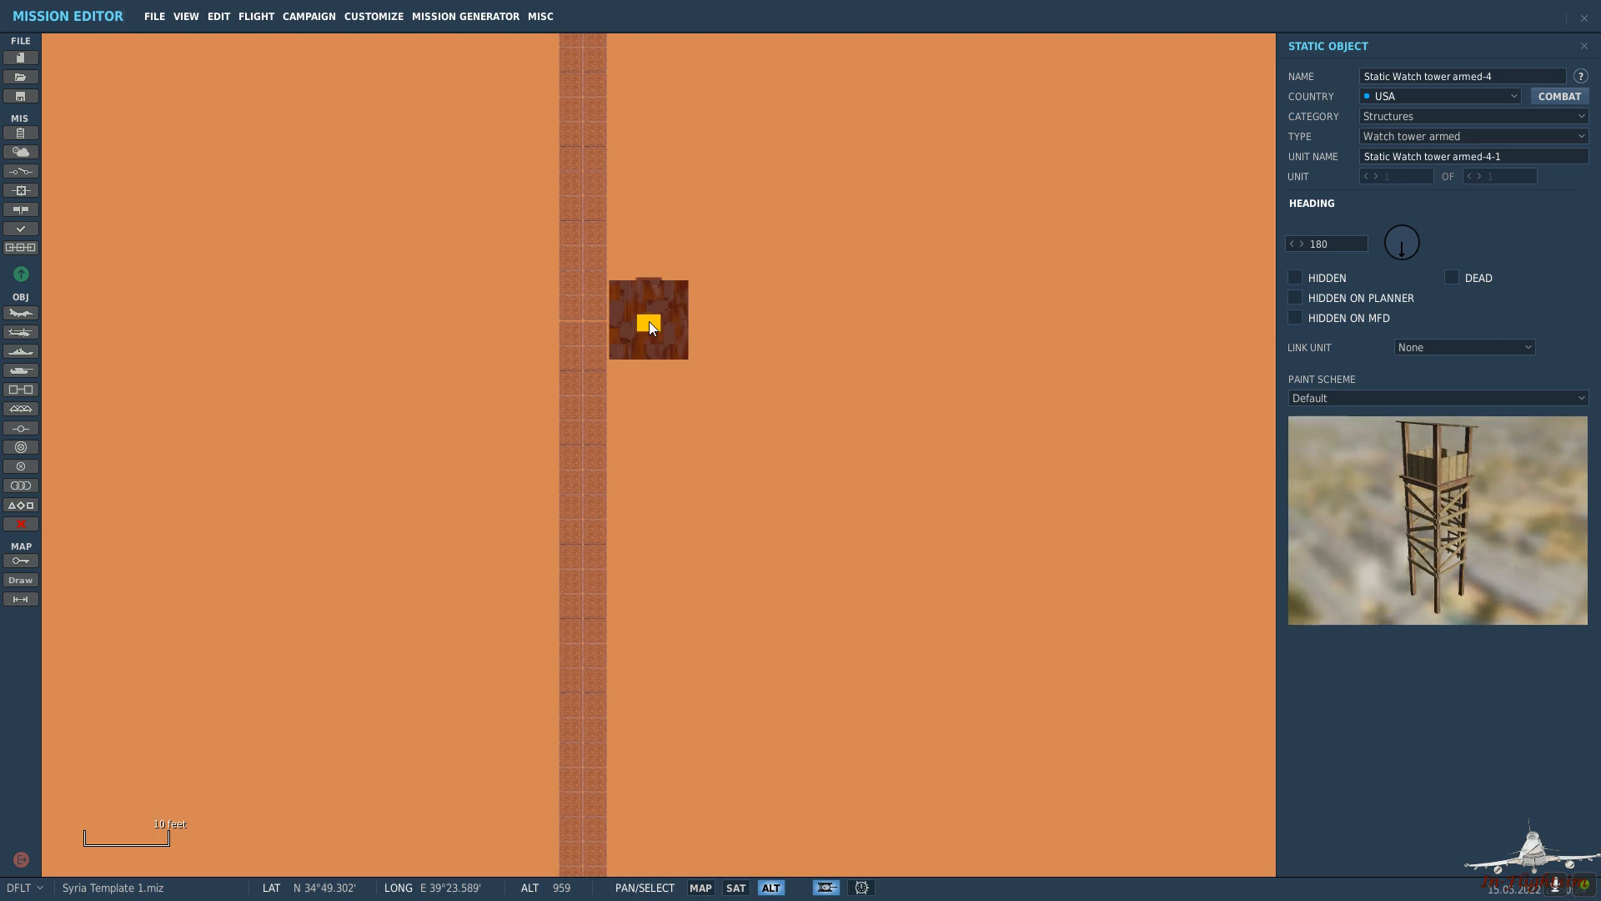
pyautogui.click(1388, 243)
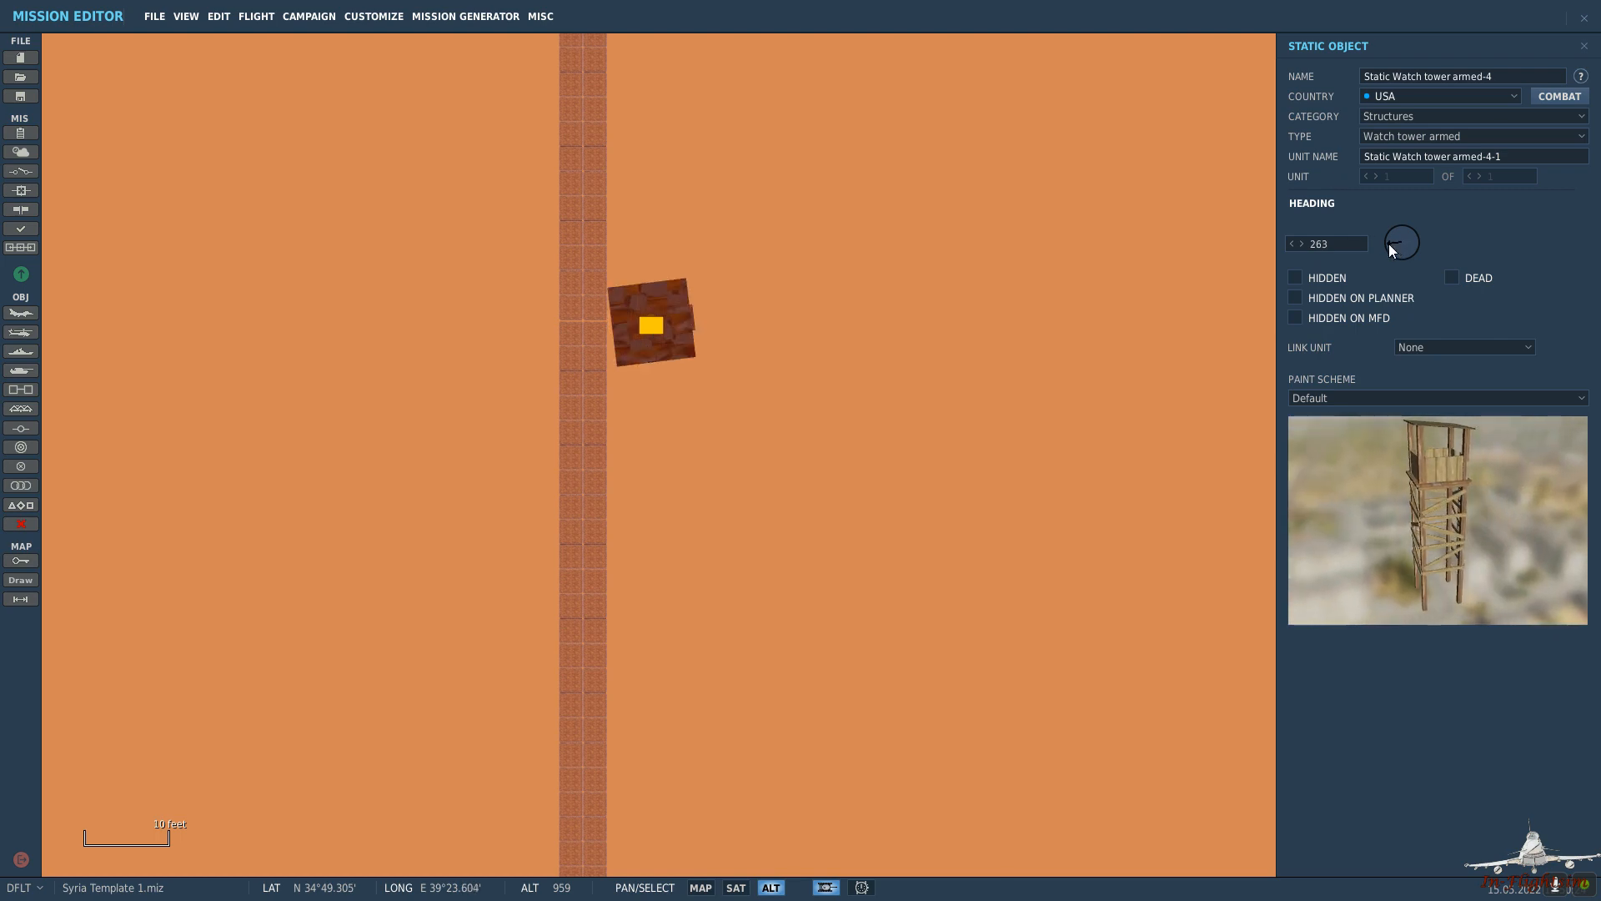
pyautogui.click(1299, 242)
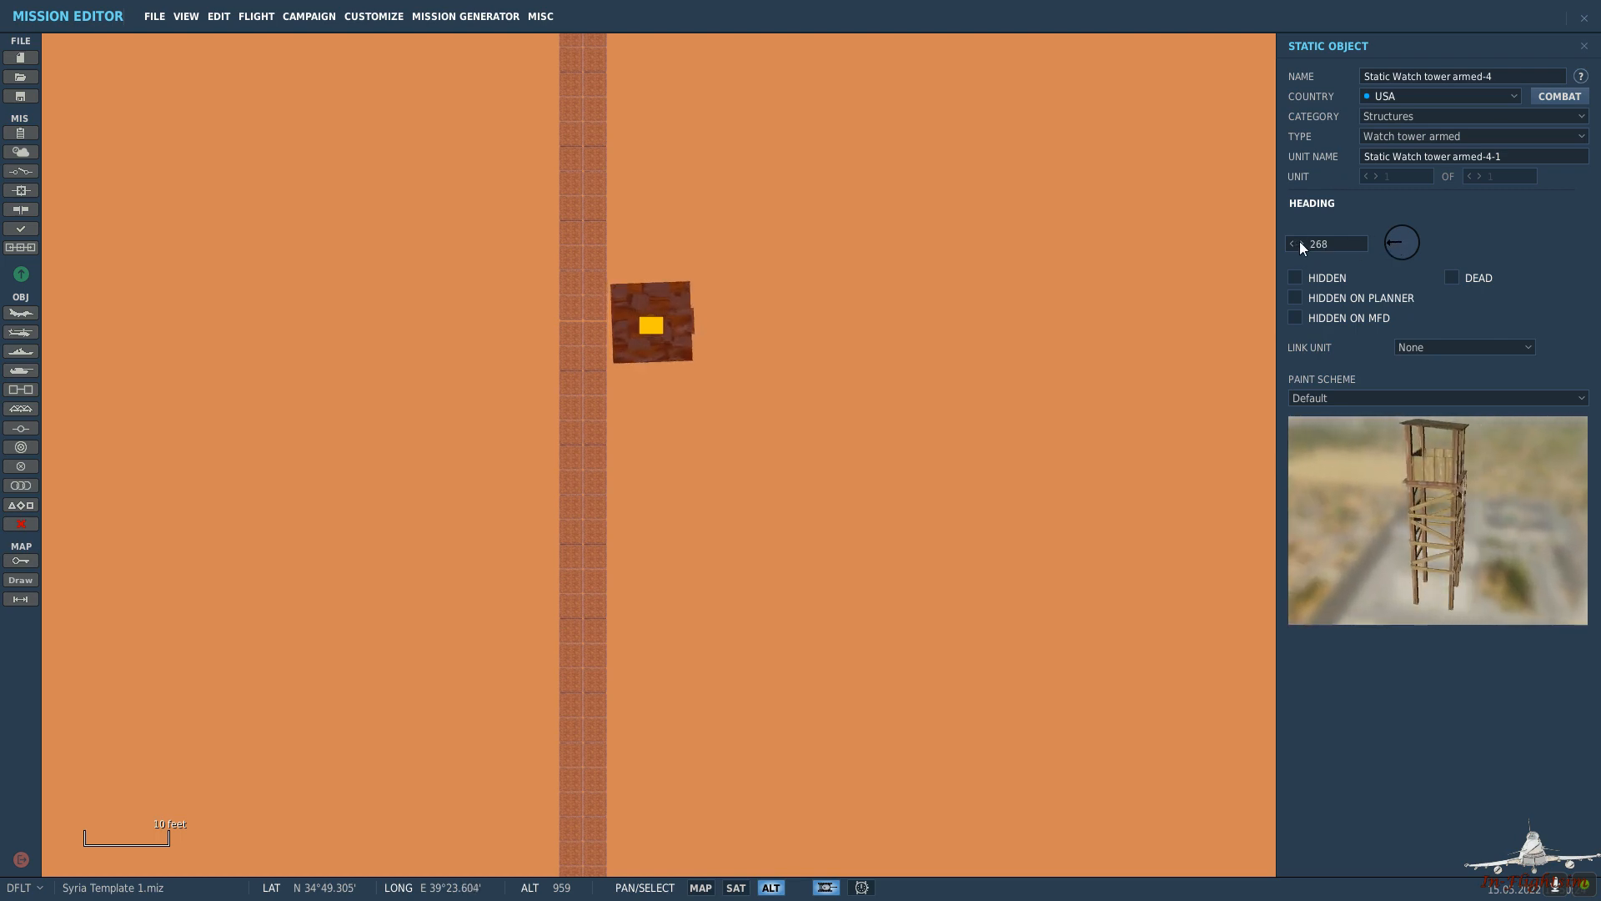
pyautogui.click(602, 344)
pyautogui.click(657, 327)
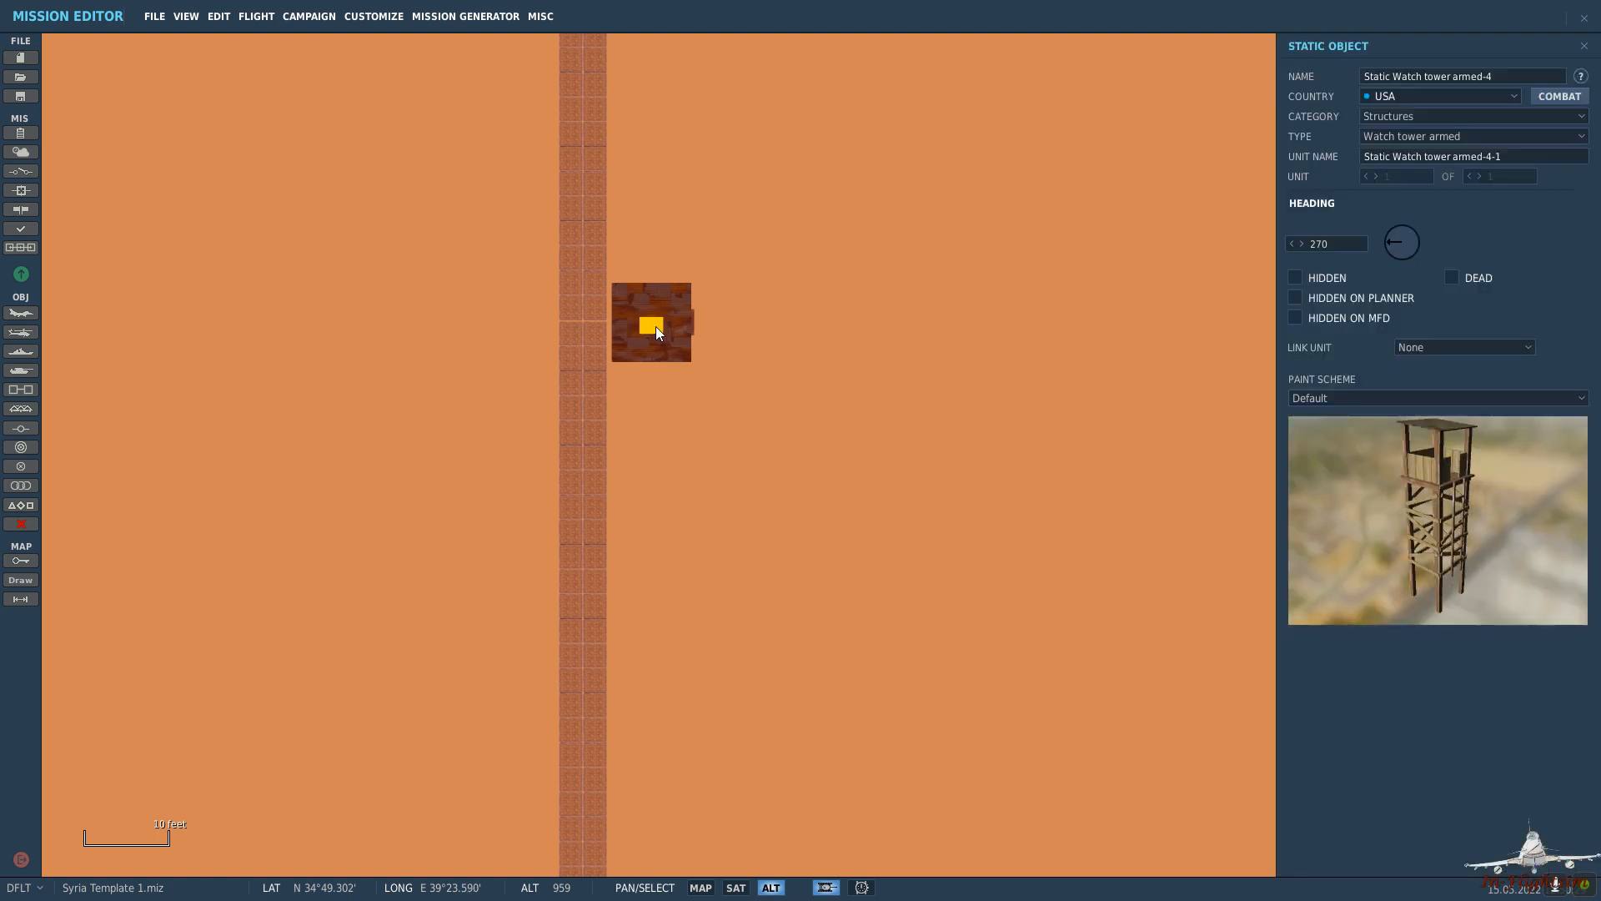
# Paste three more watch towers with heading 270 northward along the inside of the west wall, at section midpoints and the joint.
pyautogui.press('Up')
pyautogui.press('Down')
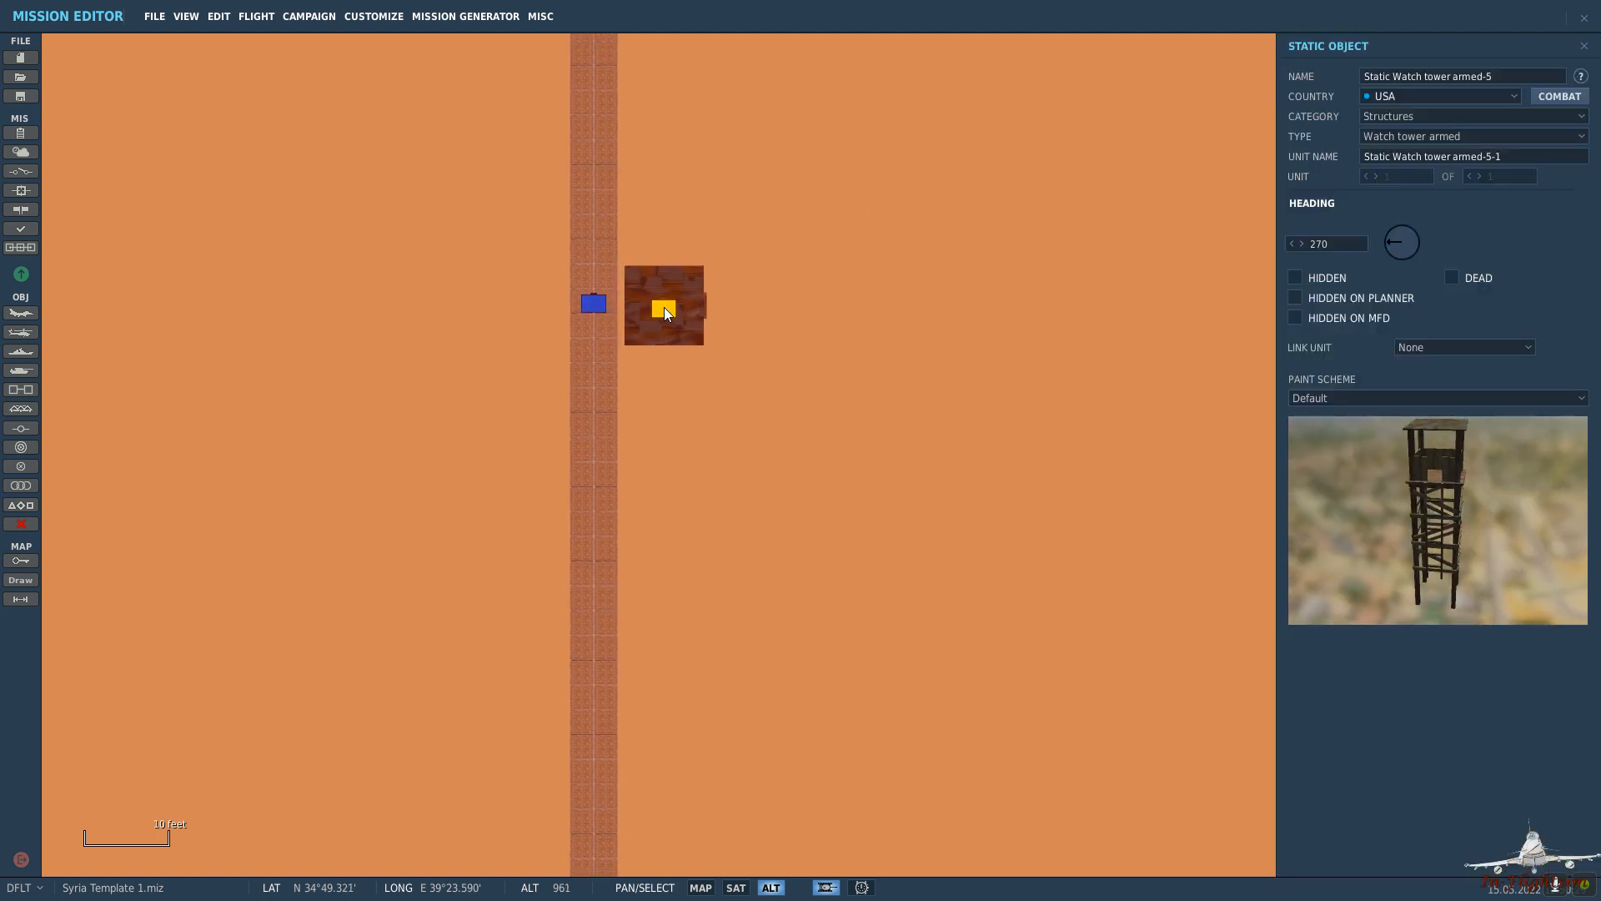
pyautogui.press('Up')
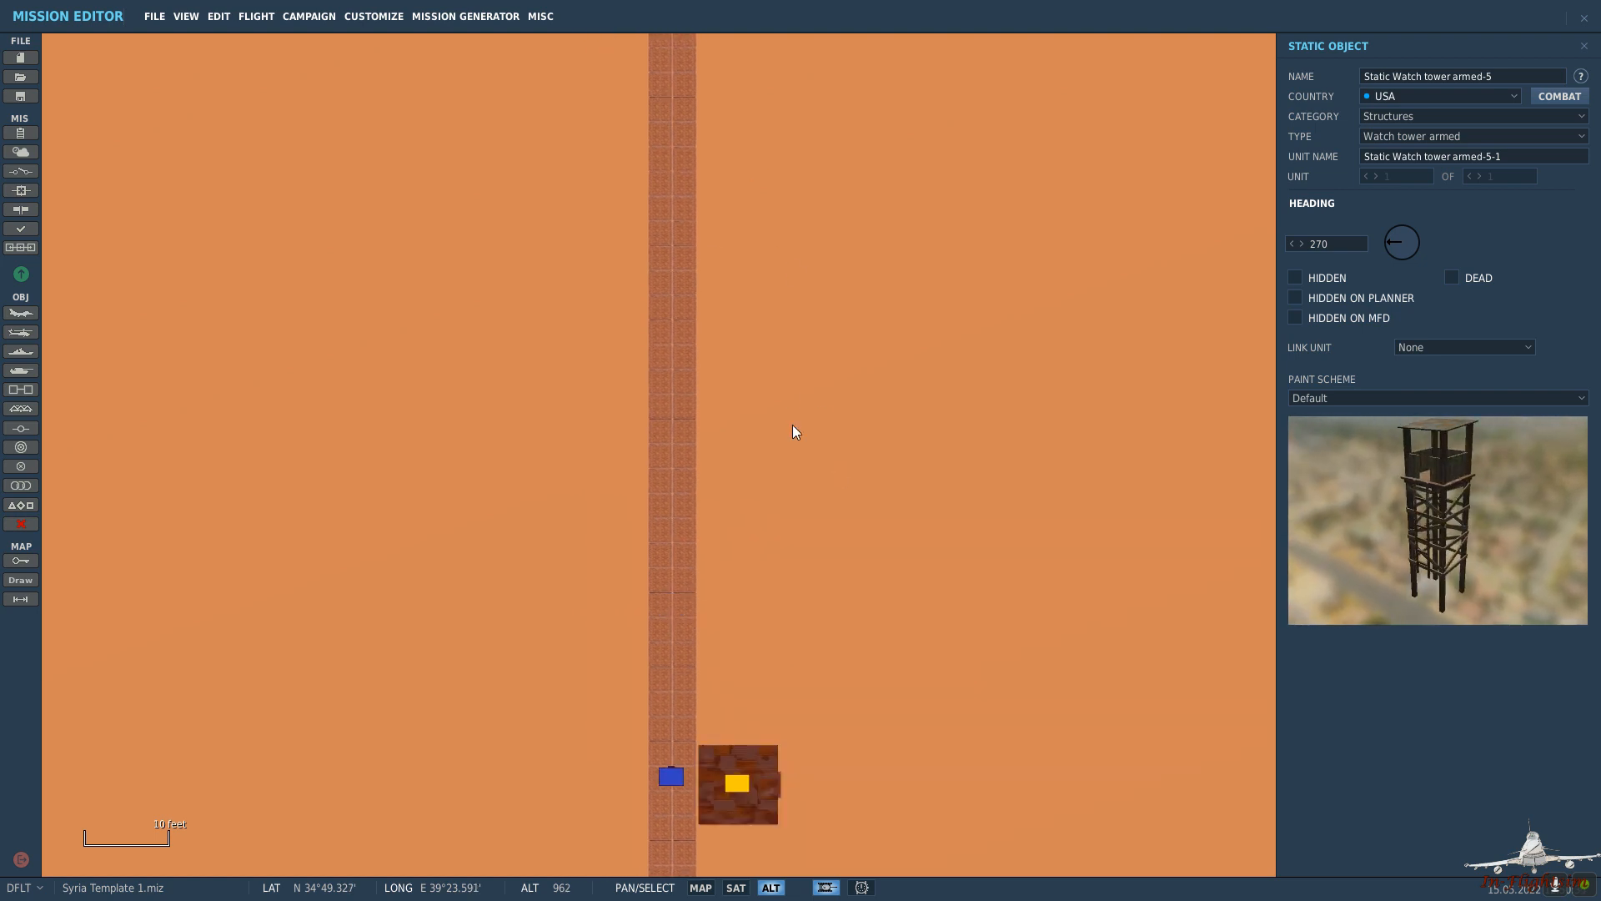
pyautogui.press('Up')
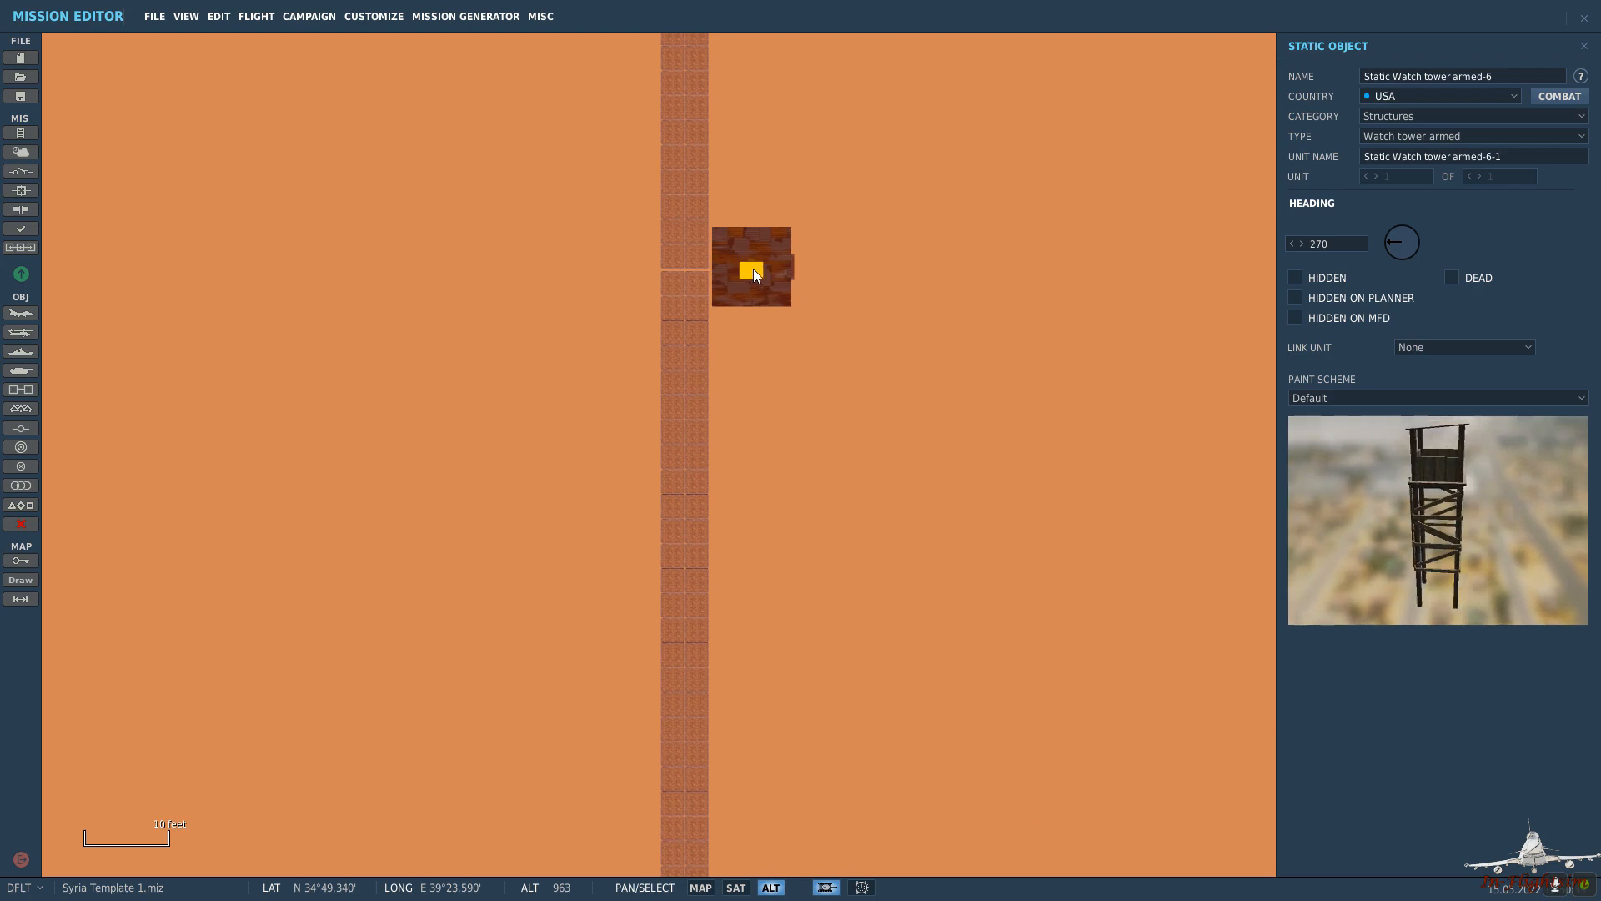
pyautogui.press('Up')
pyautogui.press('Up')
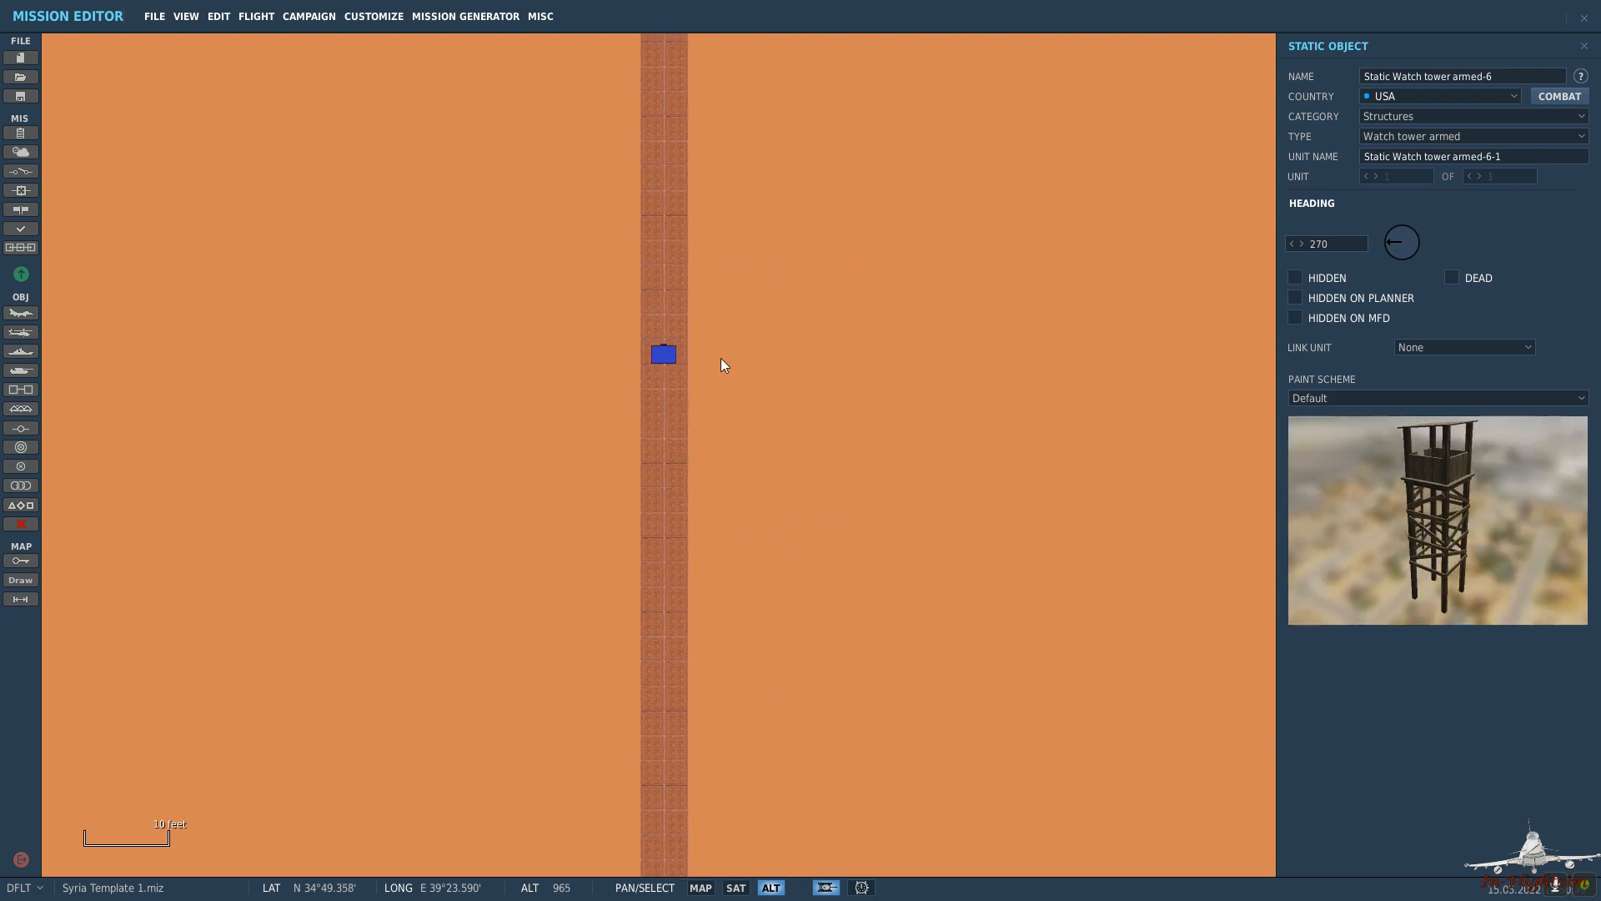
pyautogui.click(731, 354)
pyautogui.moveTo(734, 359); pyautogui.dragTo(735, 360)
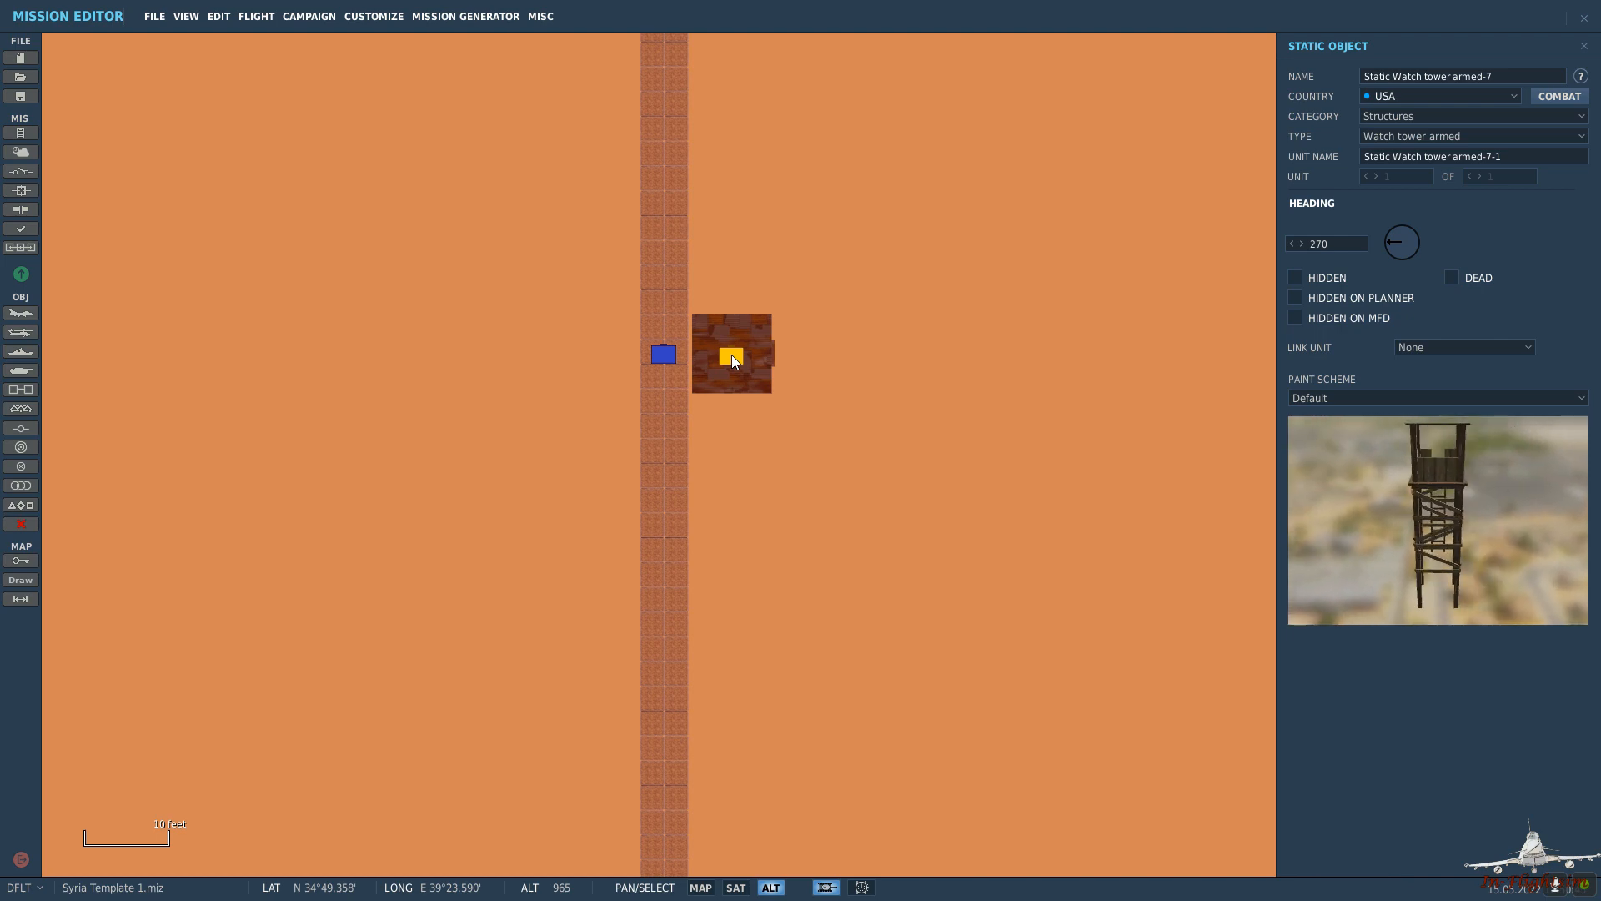
# Paste a watch tower with heading 270 into the inside northwest corner of the compound.
pyautogui.click(790, 268)
pyautogui.moveTo(826, 199); pyautogui.dragTo(901, 536)
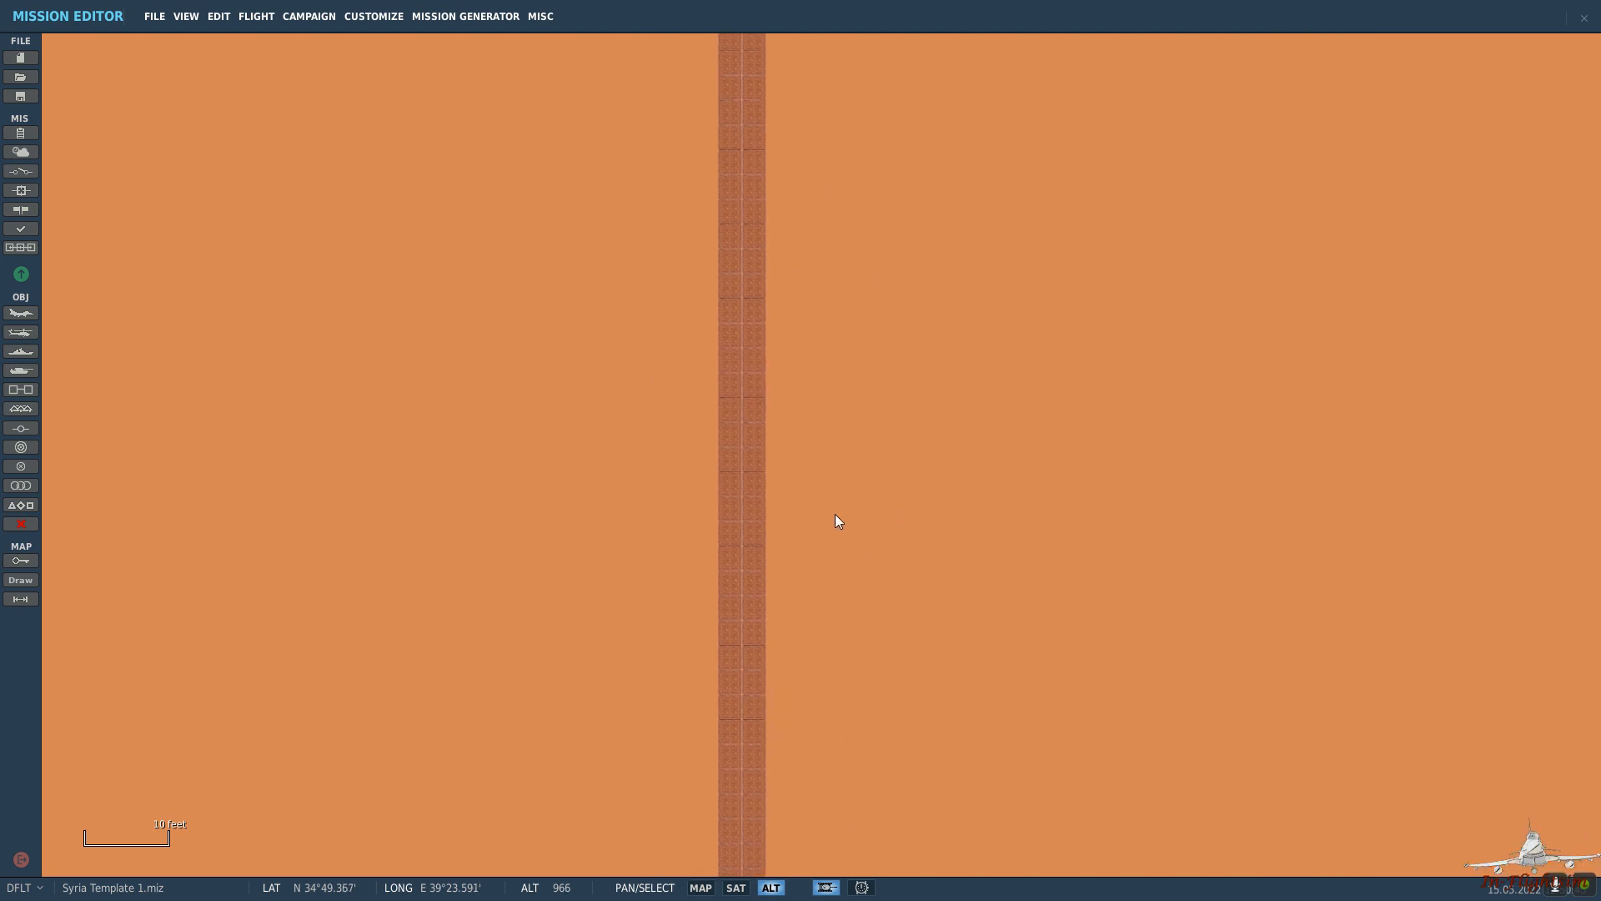
pyautogui.moveTo(810, 108); pyautogui.dragTo(686, 365)
pyautogui.click(657, 298)
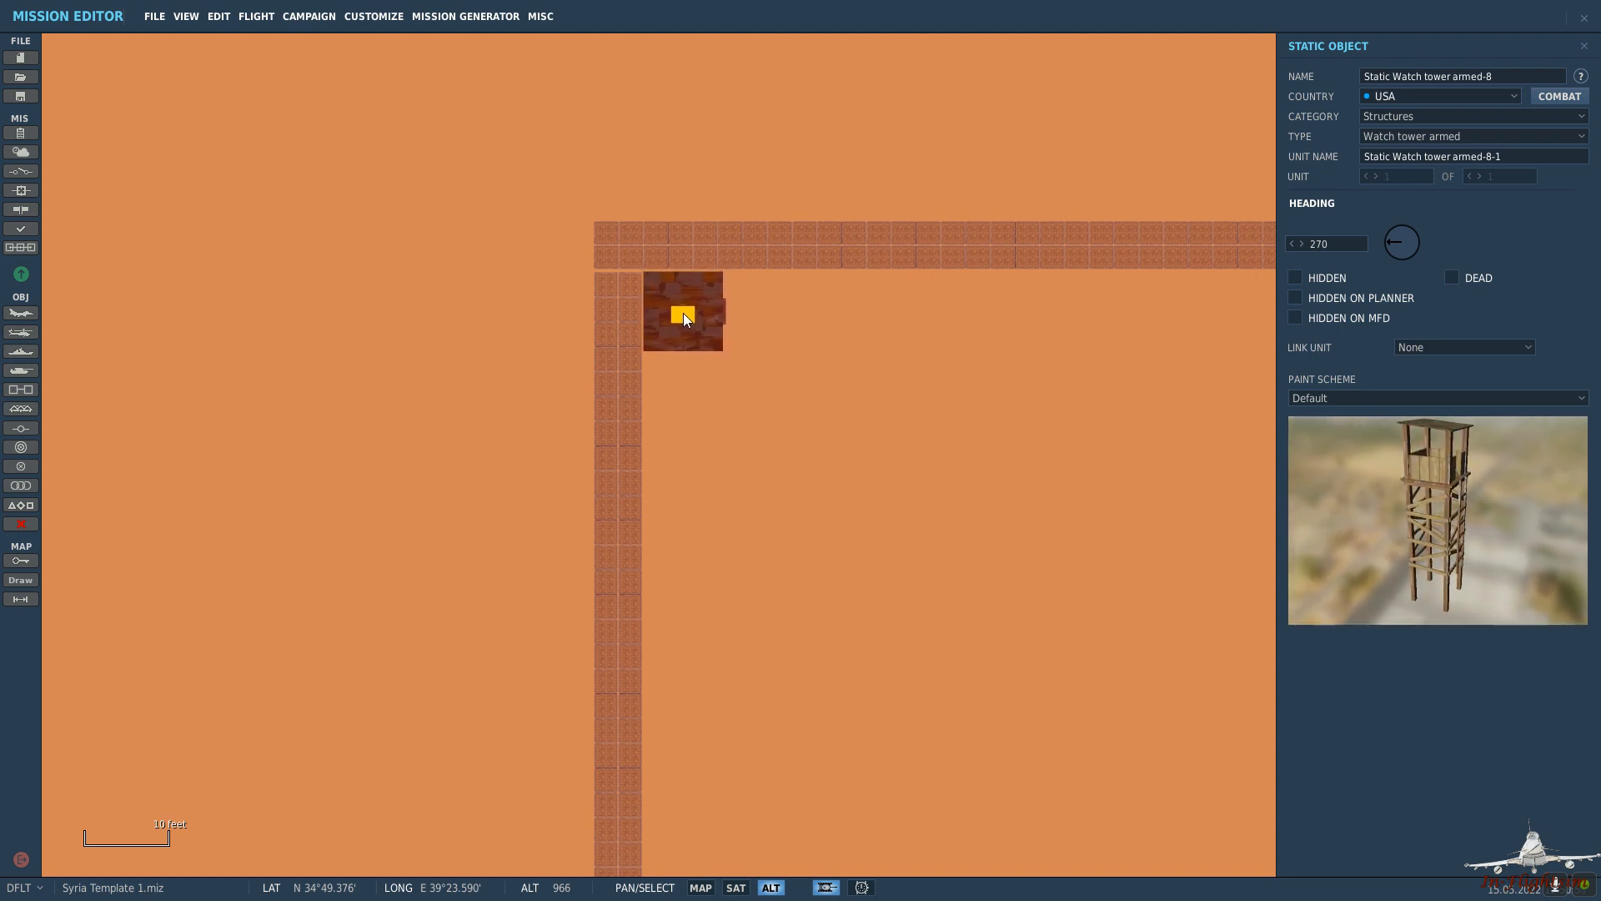
# Paste a watch tower inside the north wall at its westernmost section's midpoint, set to heading 0.
pyautogui.moveTo(946, 347); pyautogui.dragTo(493, 347)
pyautogui.moveTo(1138, 342); pyautogui.dragTo(885, 342)
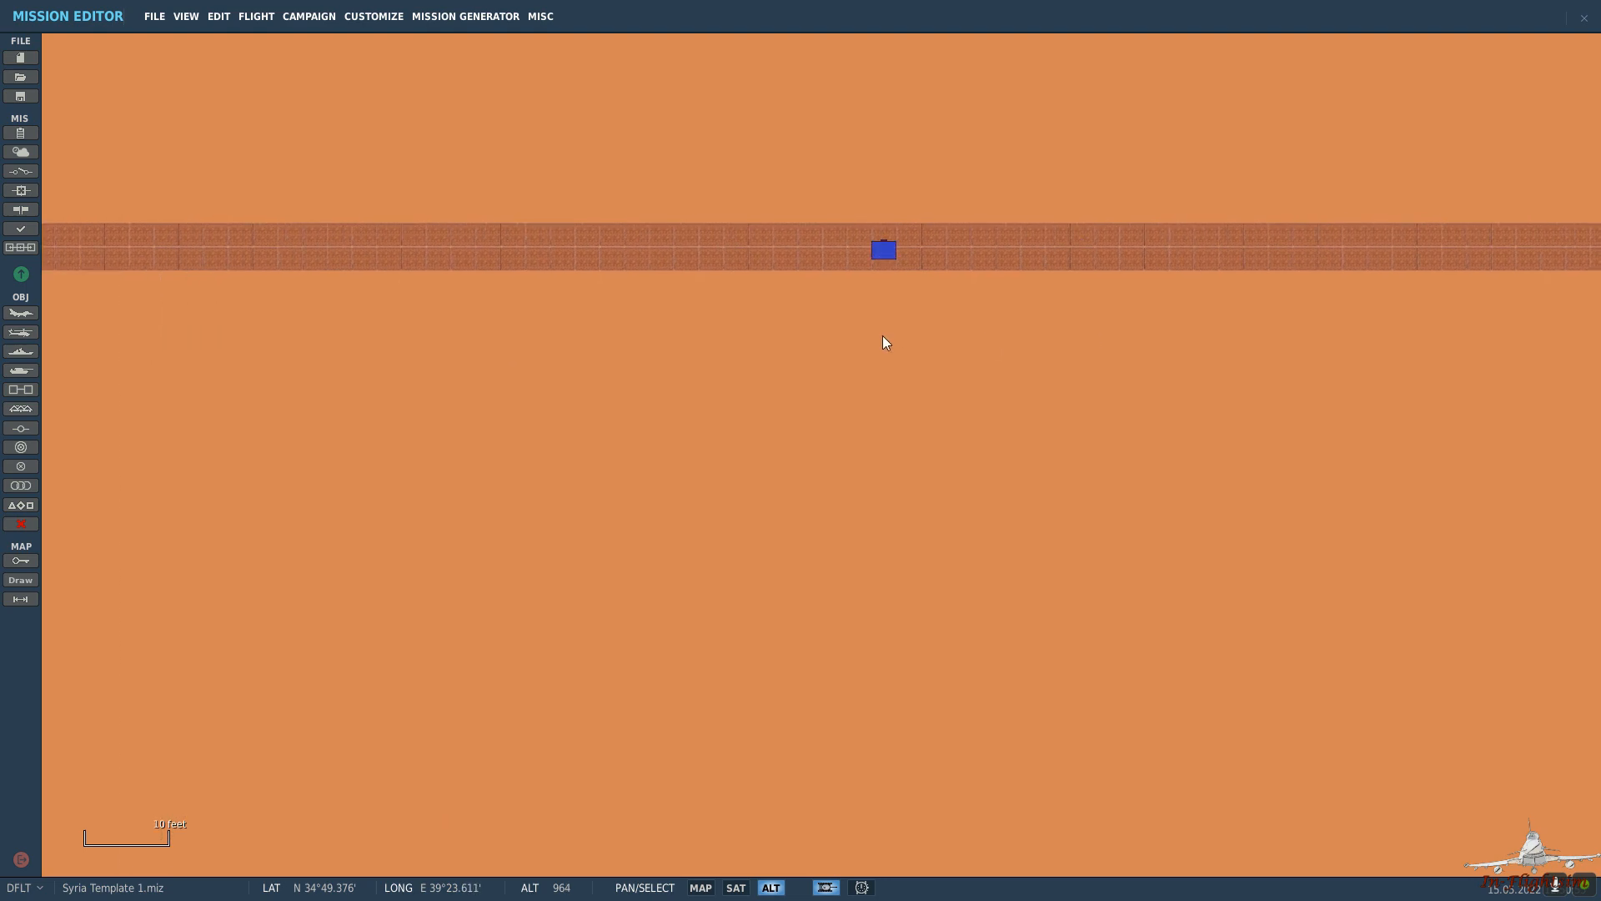
pyautogui.click(895, 330)
pyautogui.moveTo(1406, 233); pyautogui.dragTo(1402, 230)
pyautogui.click(932, 351)
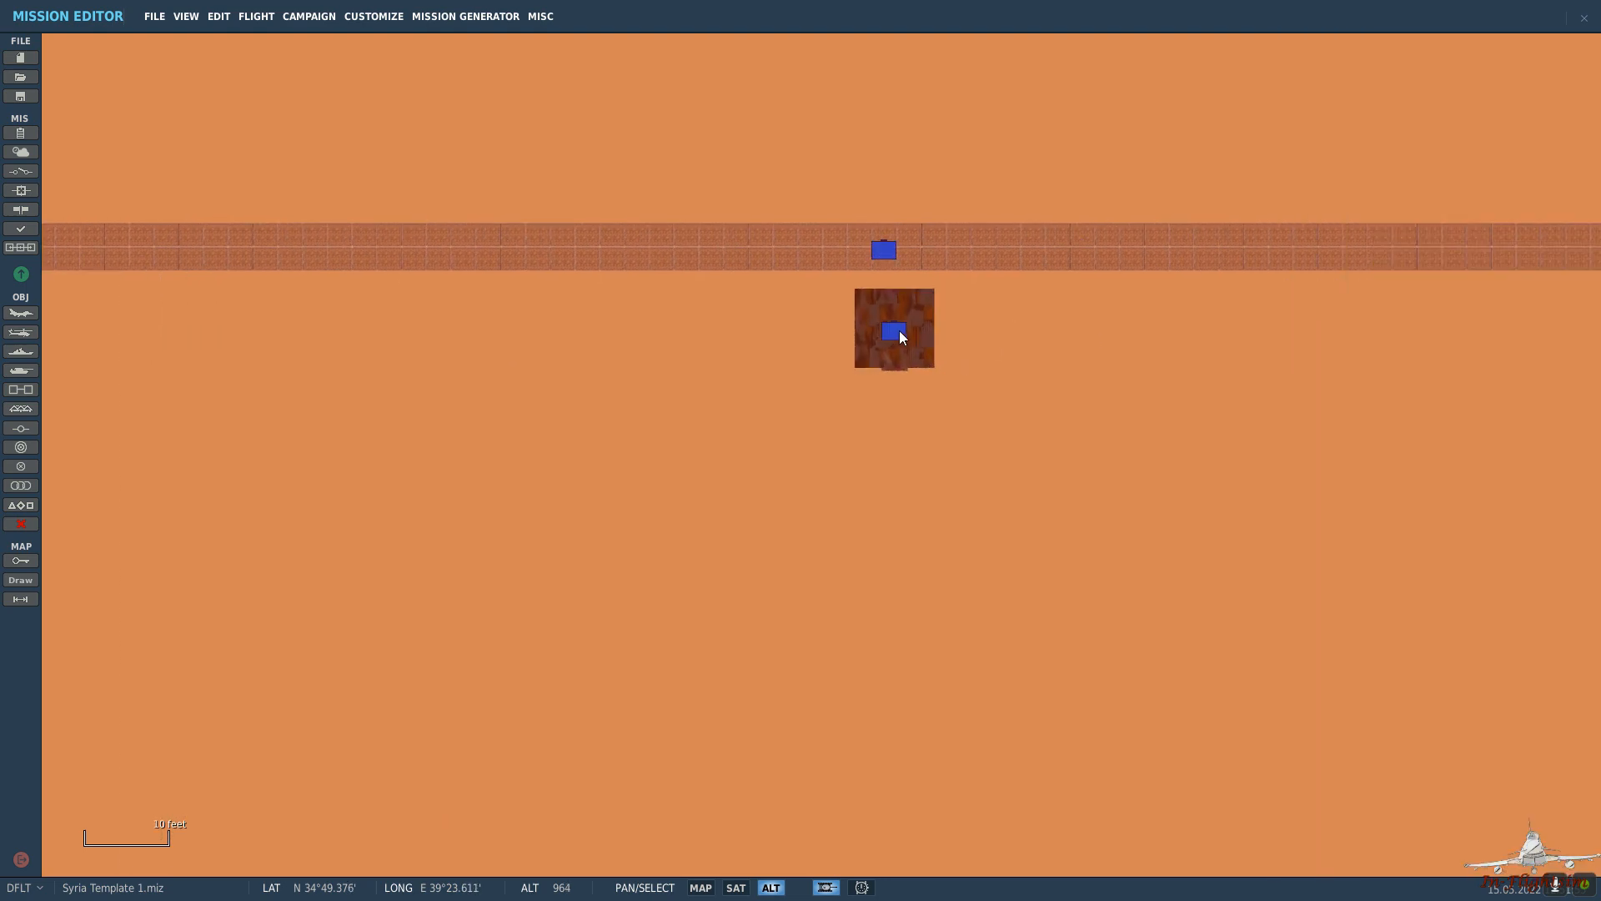
pyautogui.moveTo(899, 330); pyautogui.dragTo(882, 314)
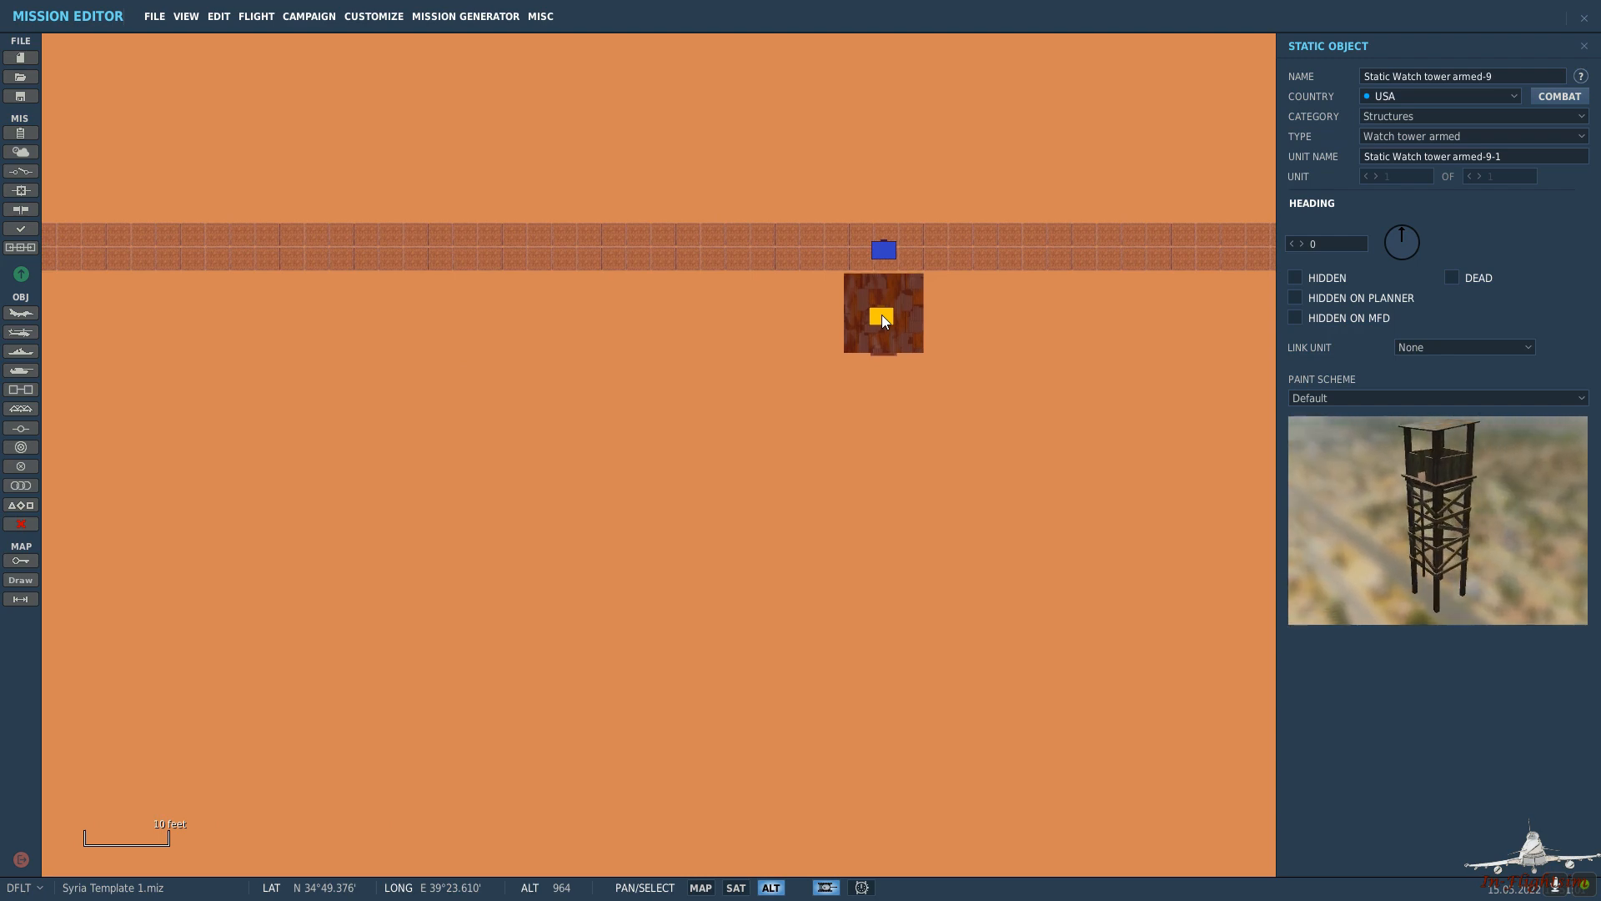
# Paste three copies of the heading 0 watch tower eastward along the inside of the north wall.
pyautogui.press('Right')
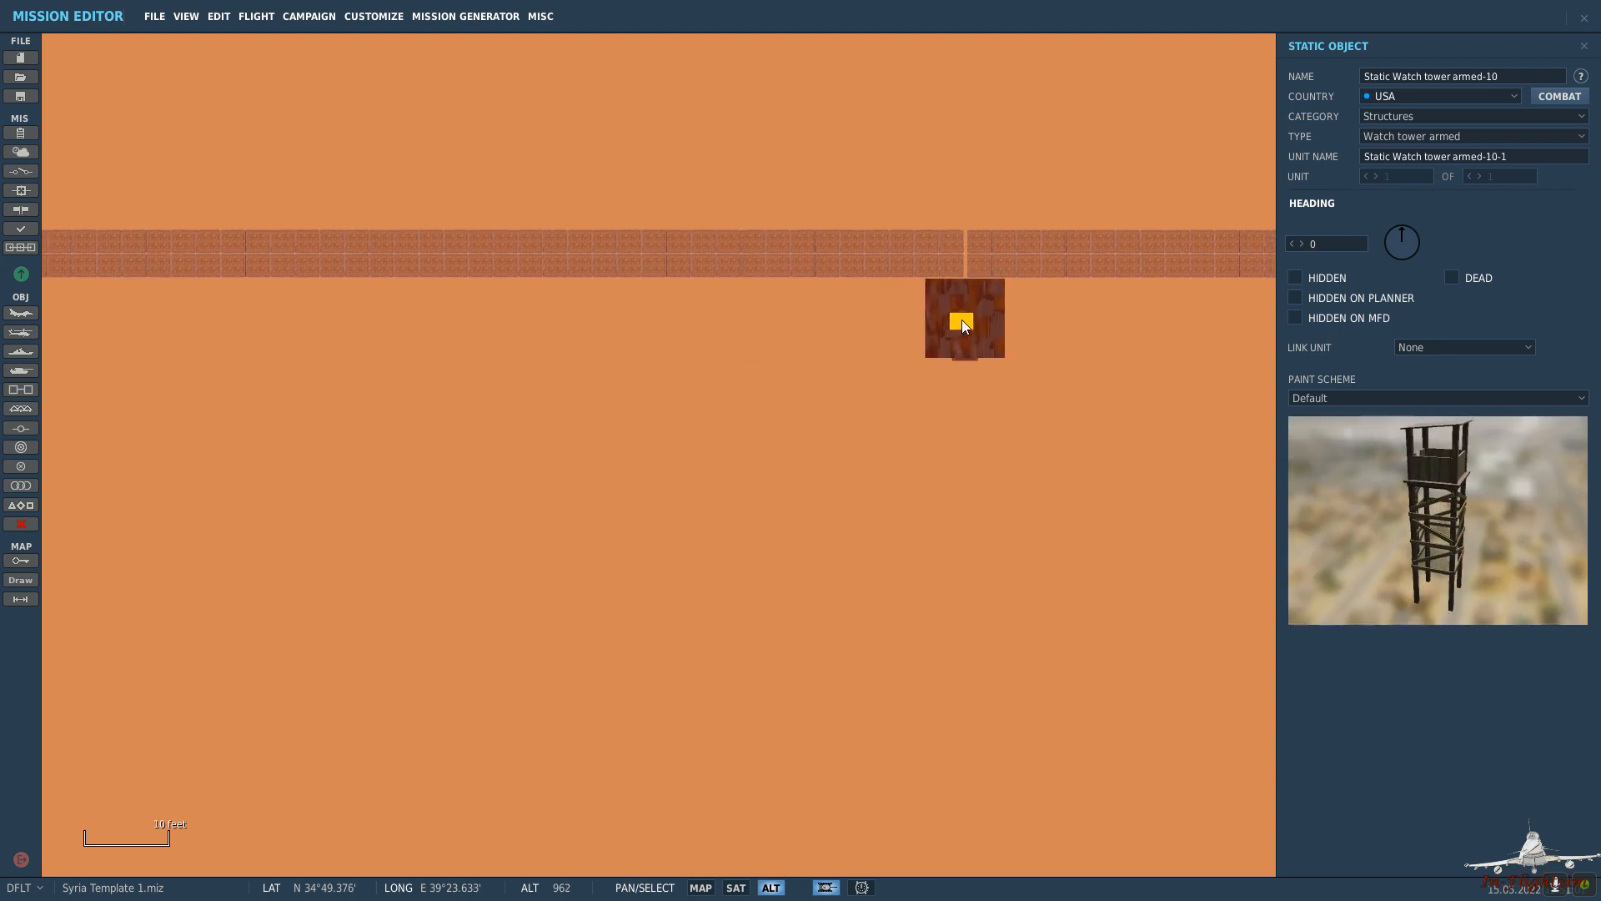
pyautogui.press('Right')
pyautogui.press('Right')
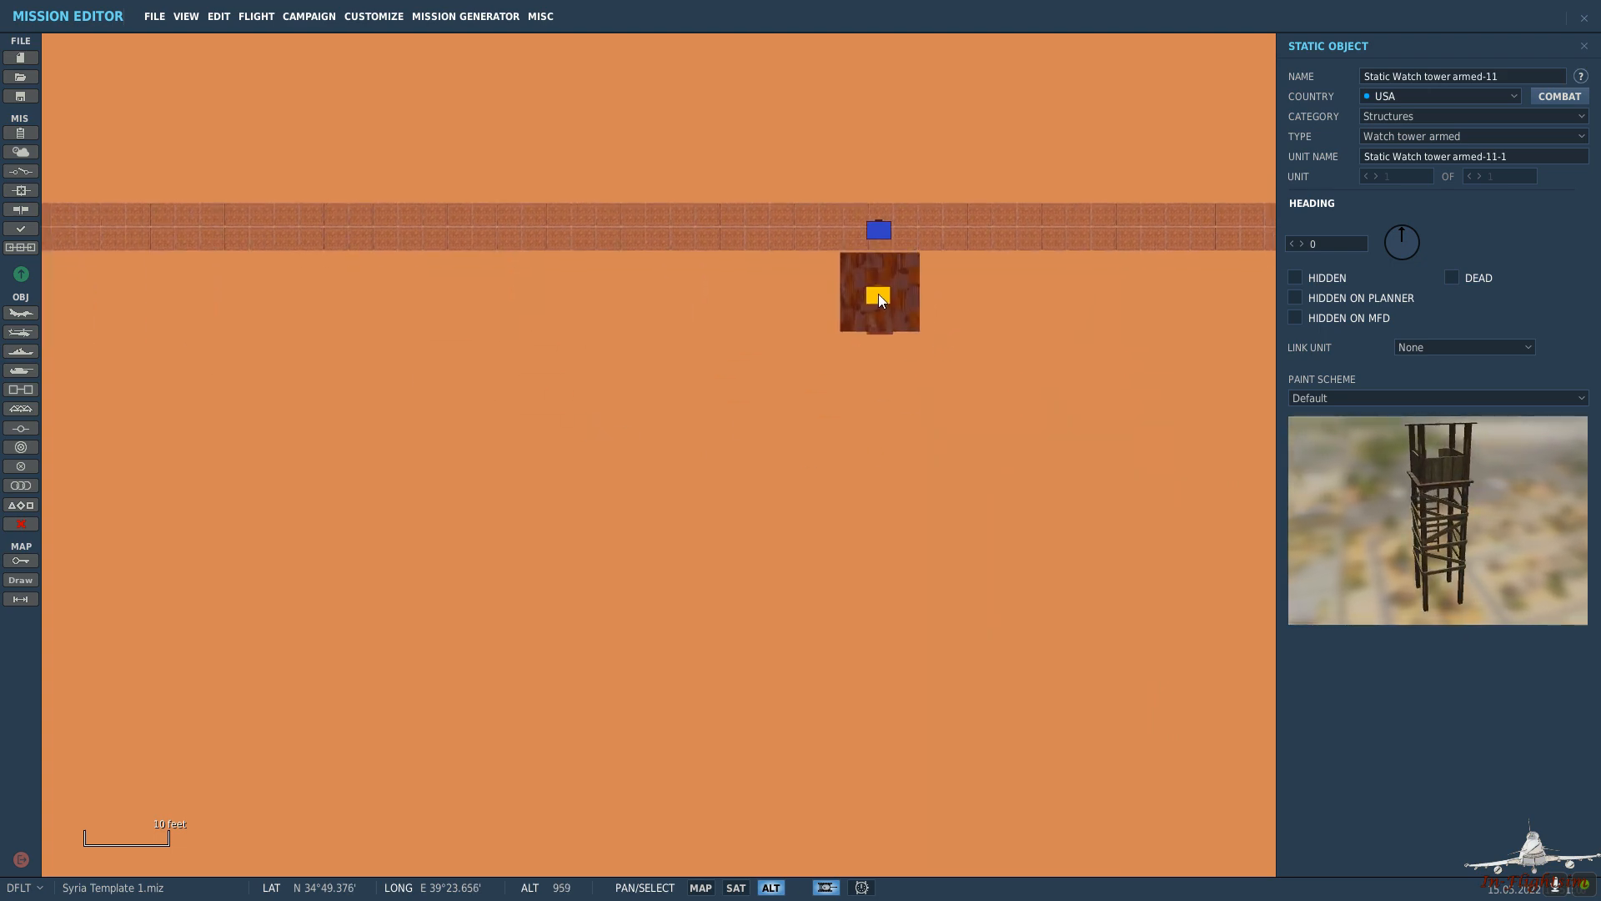
pyautogui.press('Right')
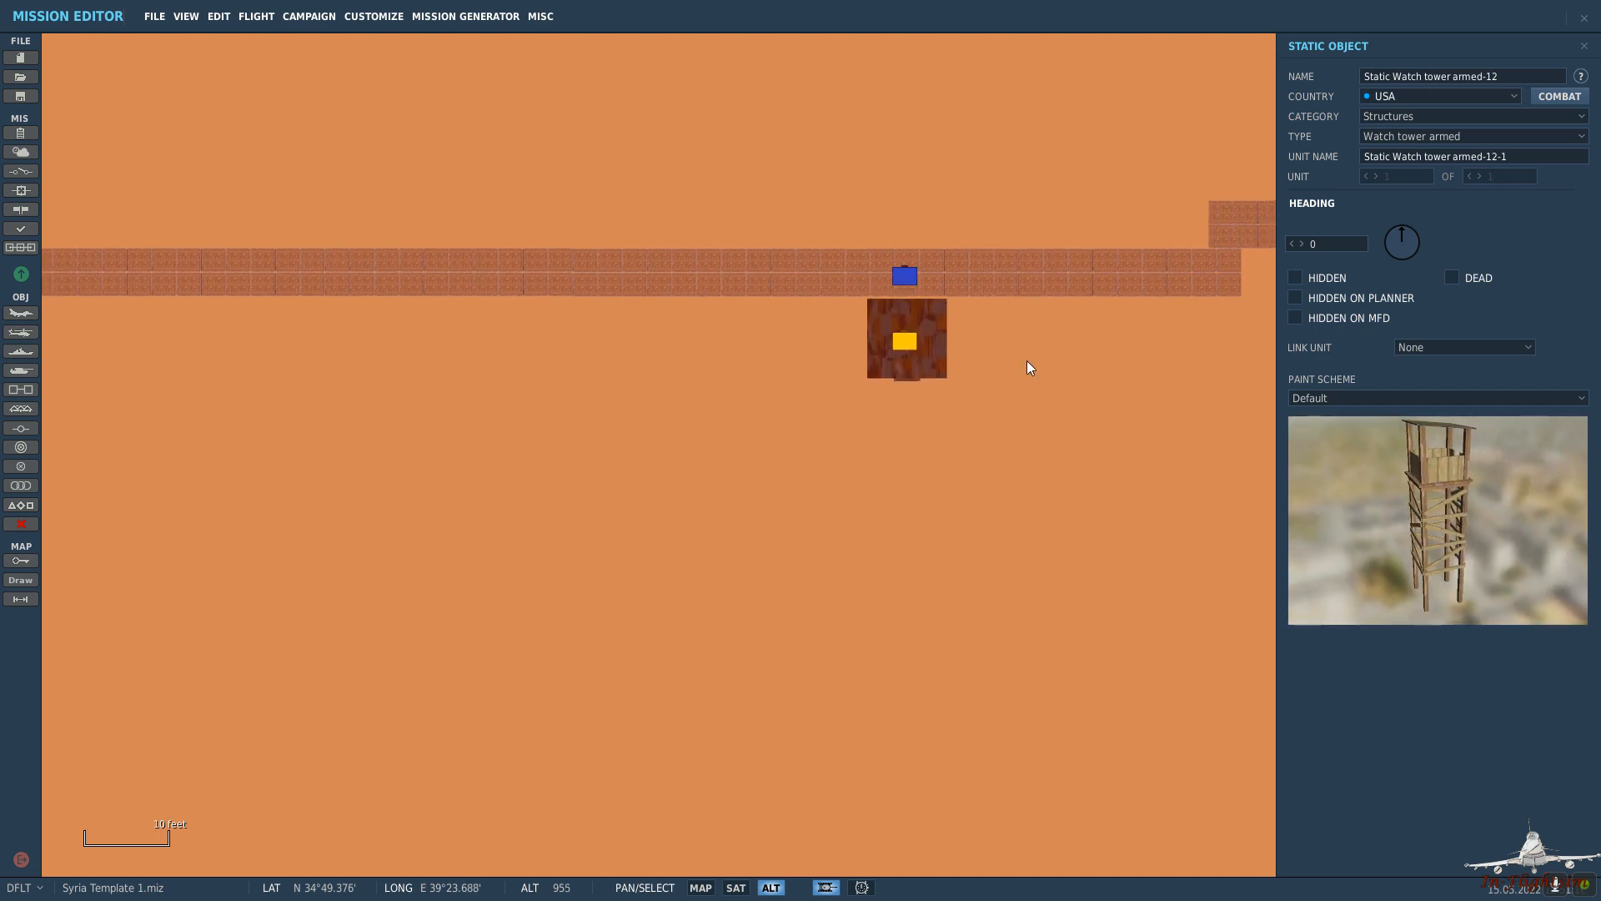
pyautogui.press('Right')
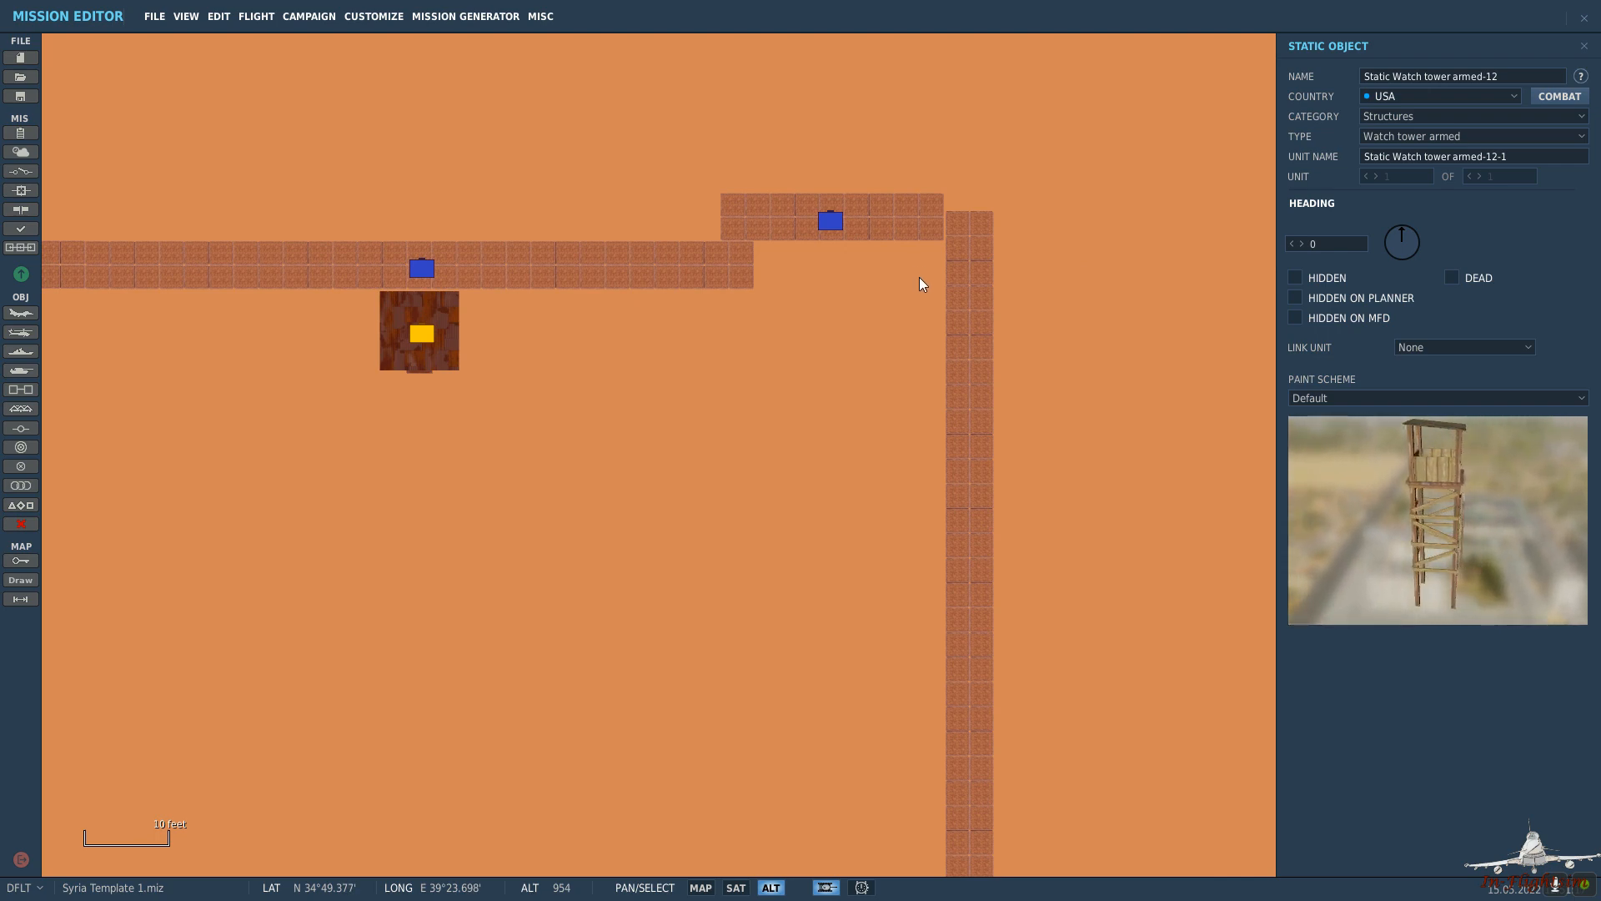
# Paste a watch tower with heading 0 inside the northeast corner and another at the midpoint of the east wall's northernmost section.
pyautogui.moveTo(917, 282); pyautogui.dragTo(903, 289)
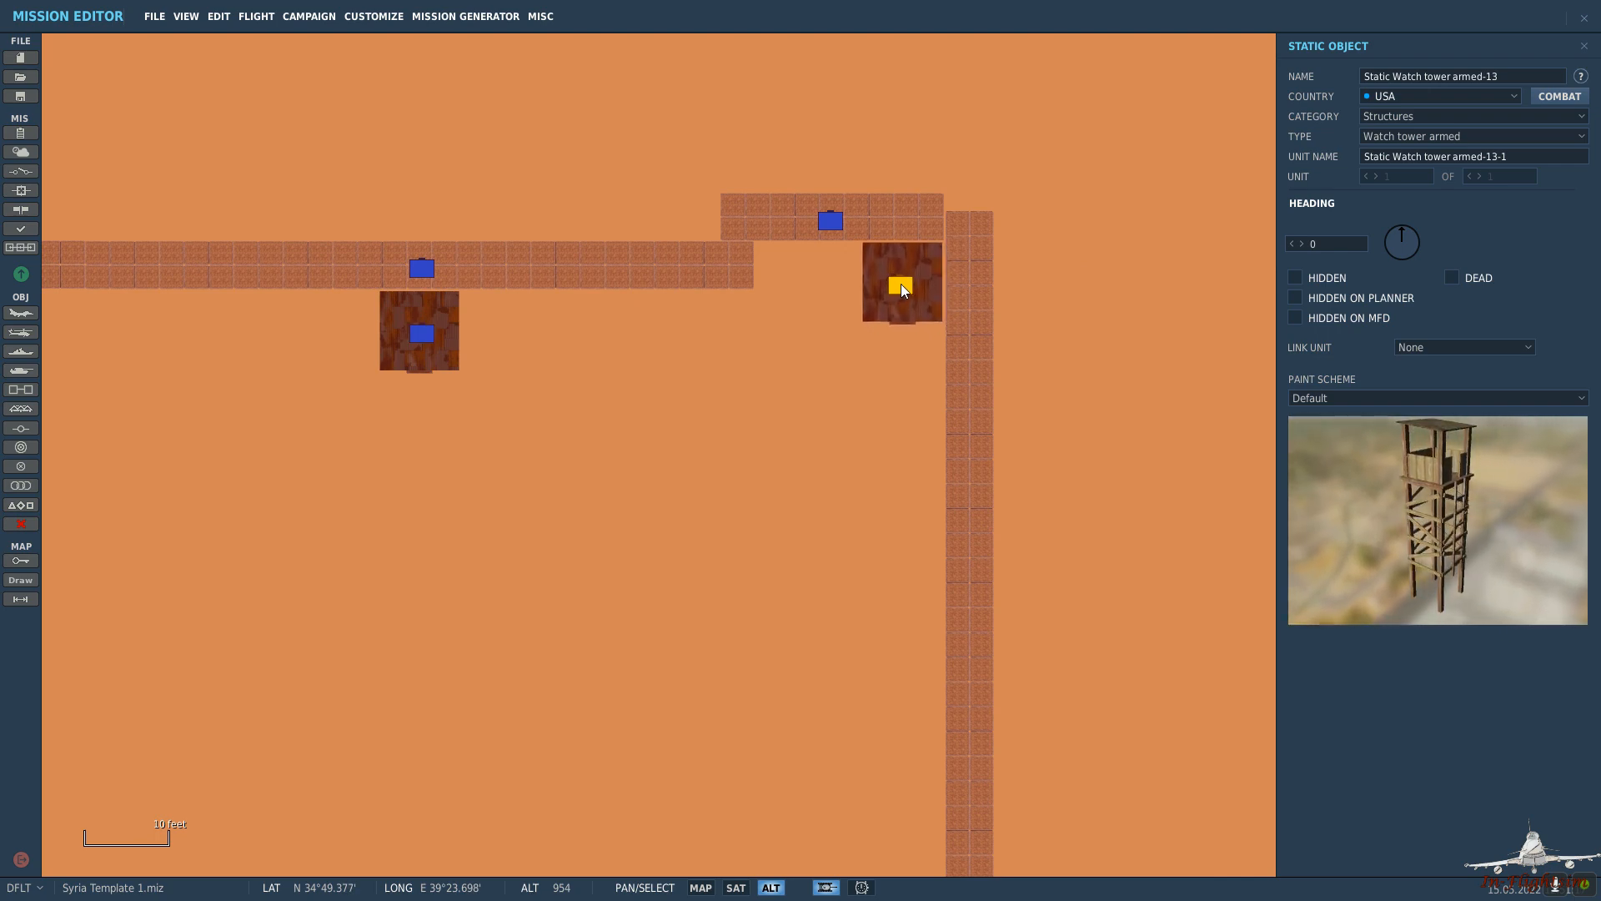
pyautogui.press('Down')
pyautogui.press('Down')
pyautogui.press('Down')
pyautogui.press('Down')
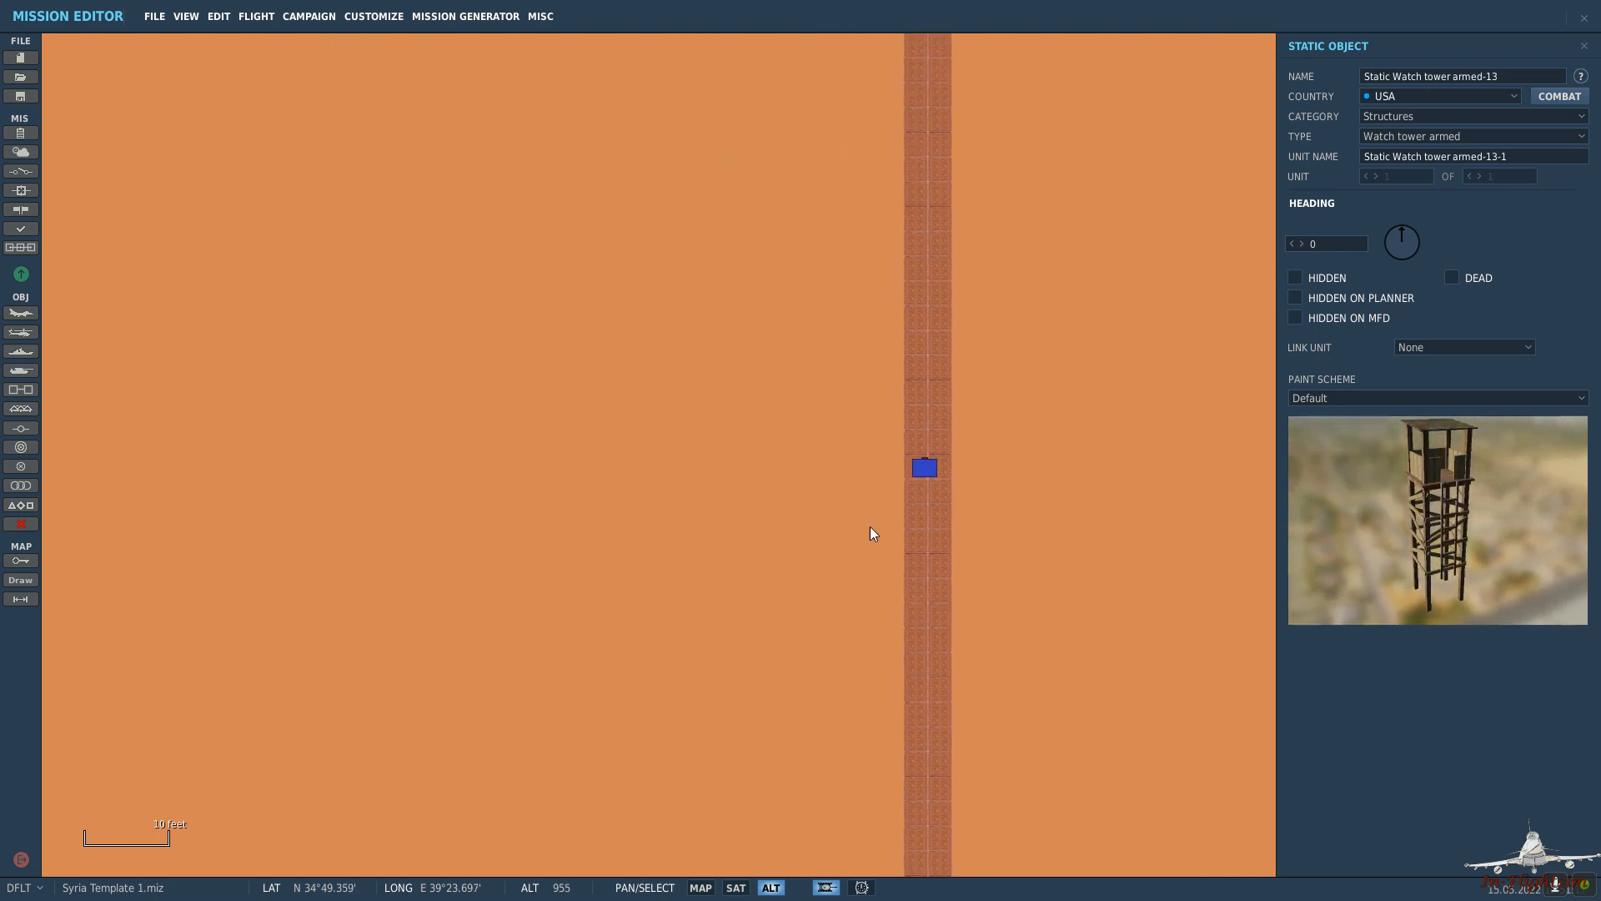
pyautogui.click(872, 465)
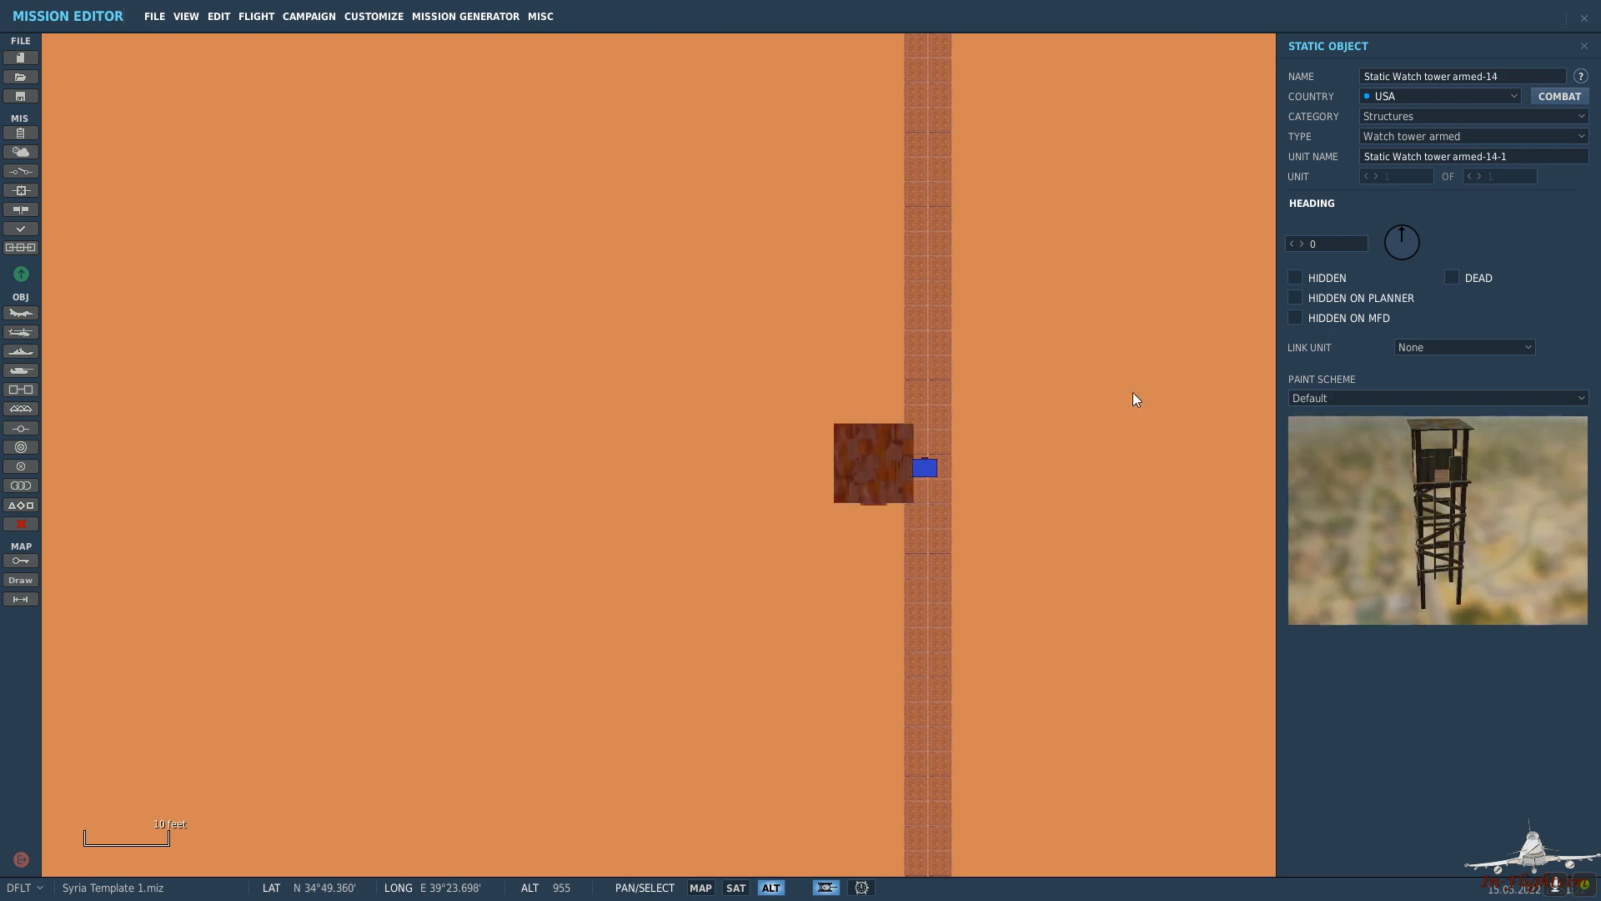
# Set the new east wall watch tower's heading to 90 and move it flush against the wall's inner face.
pyautogui.click(1417, 243)
pyautogui.moveTo(1427, 242); pyautogui.dragTo(1429, 242)
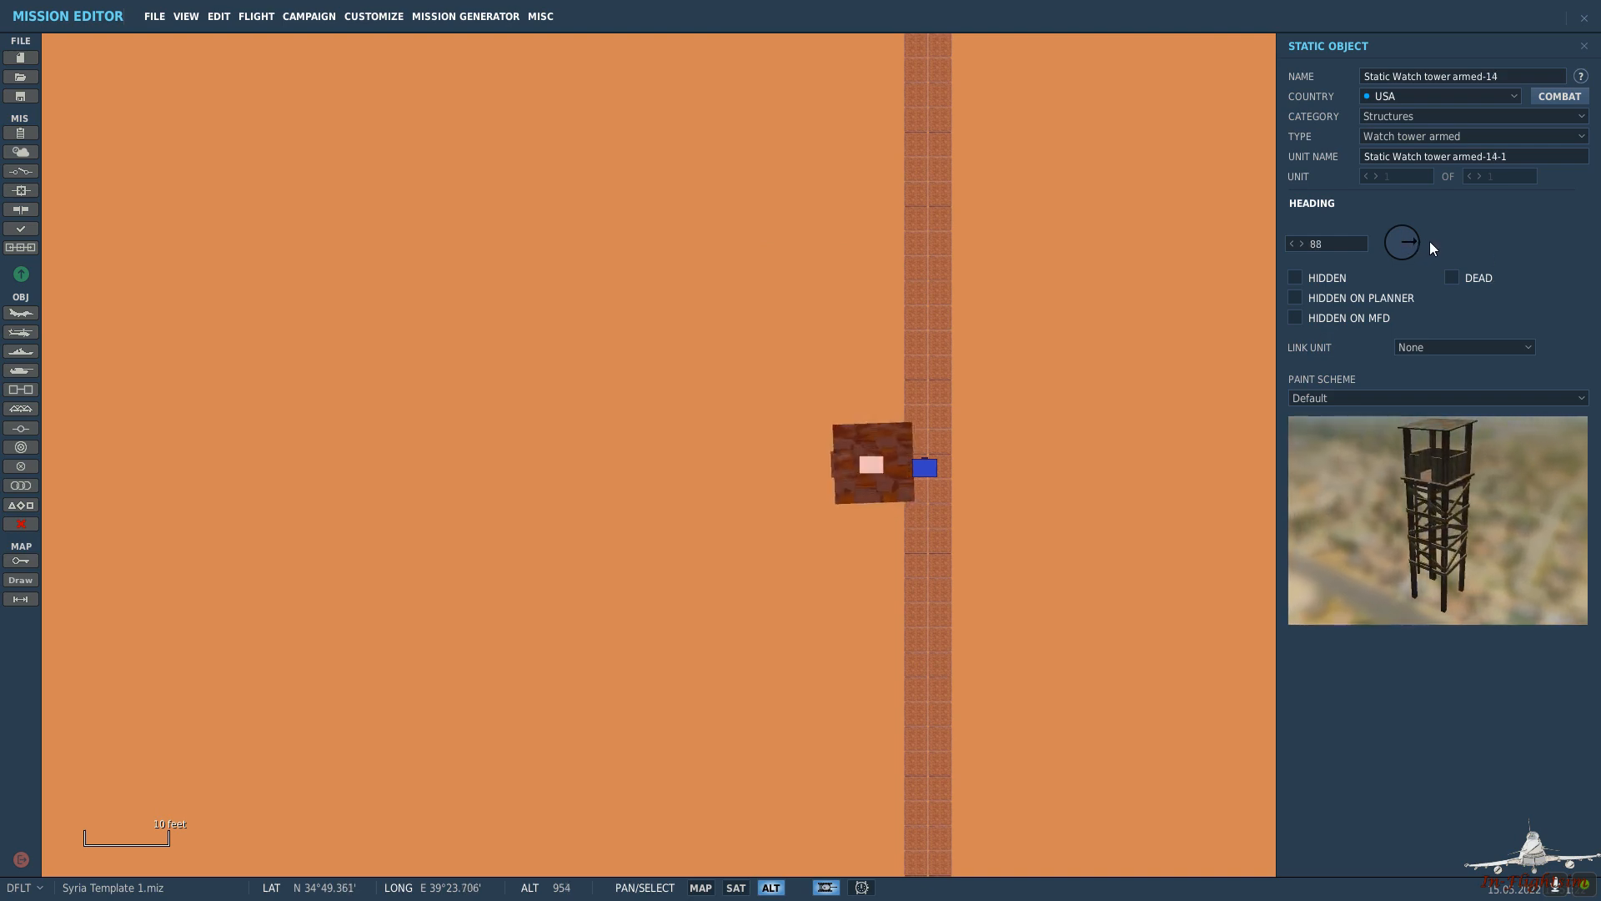
pyautogui.click(1302, 243)
pyautogui.click(1303, 242)
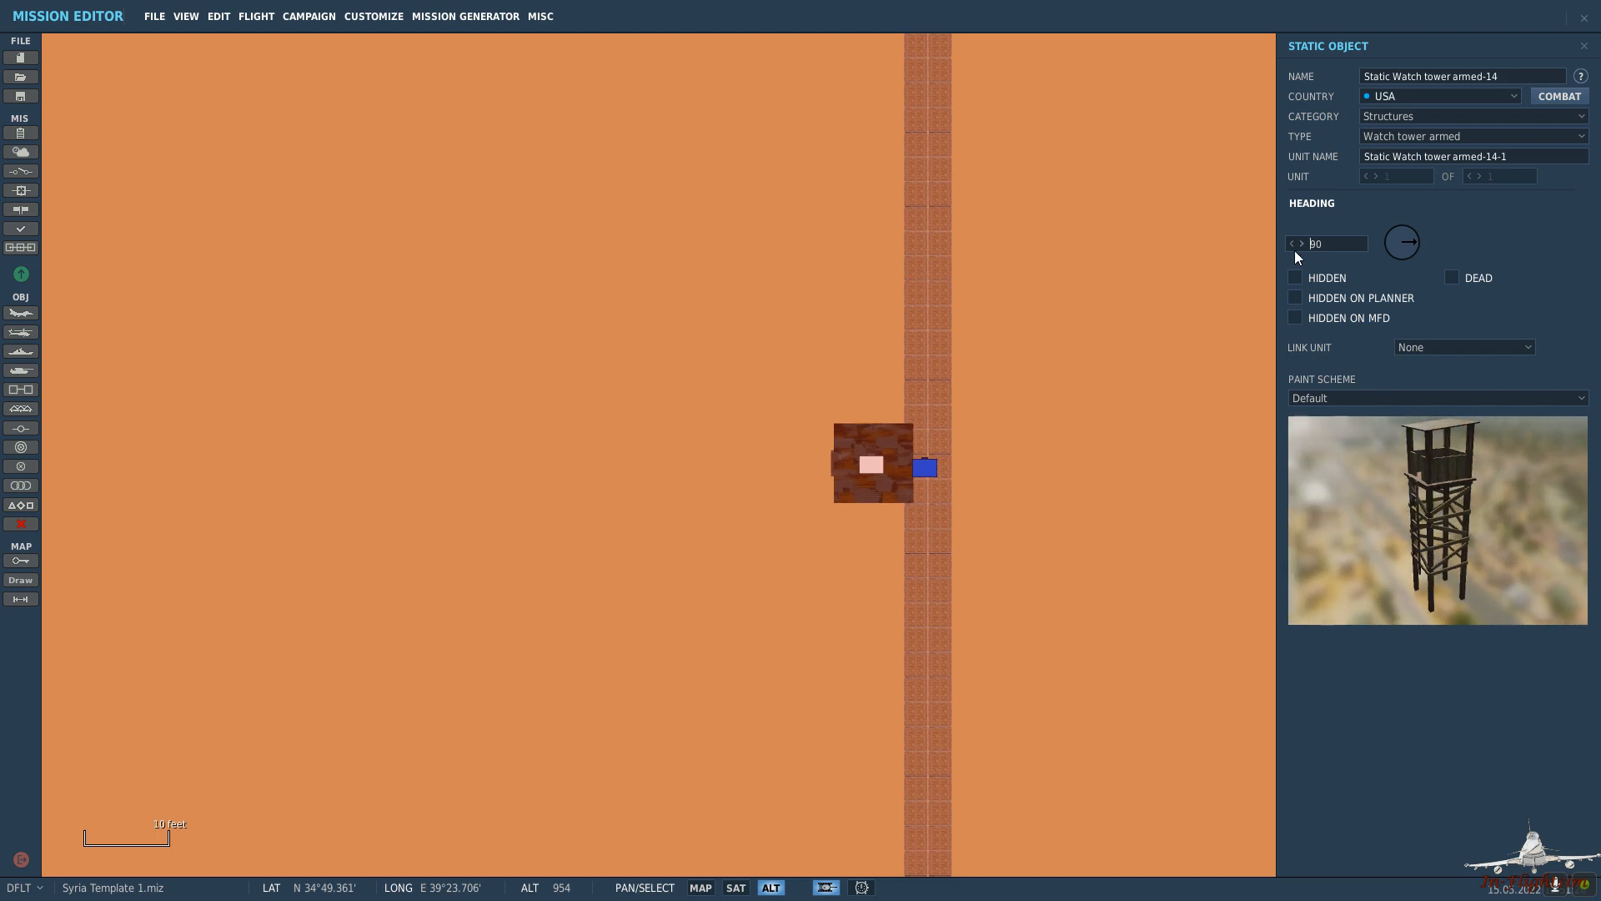
pyautogui.click(911, 442)
pyautogui.moveTo(877, 462); pyautogui.dragTo(864, 466)
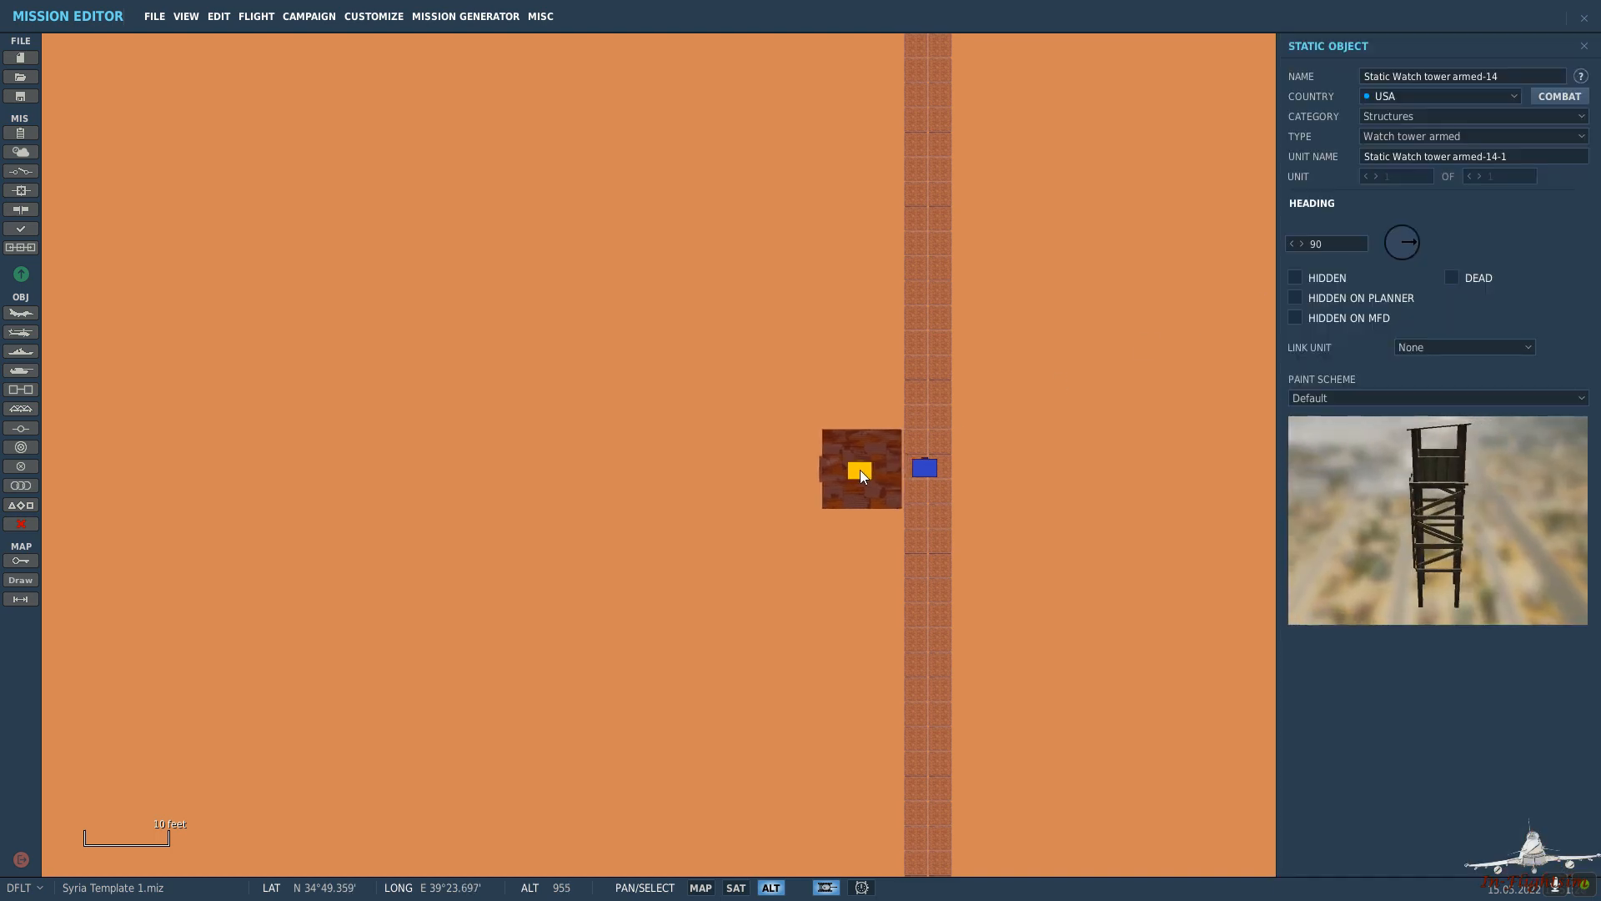
# Paste three copies of the heading 90 watch tower southward along the inside of the east wall, at joints and a section midpoint.
pyautogui.press('Down')
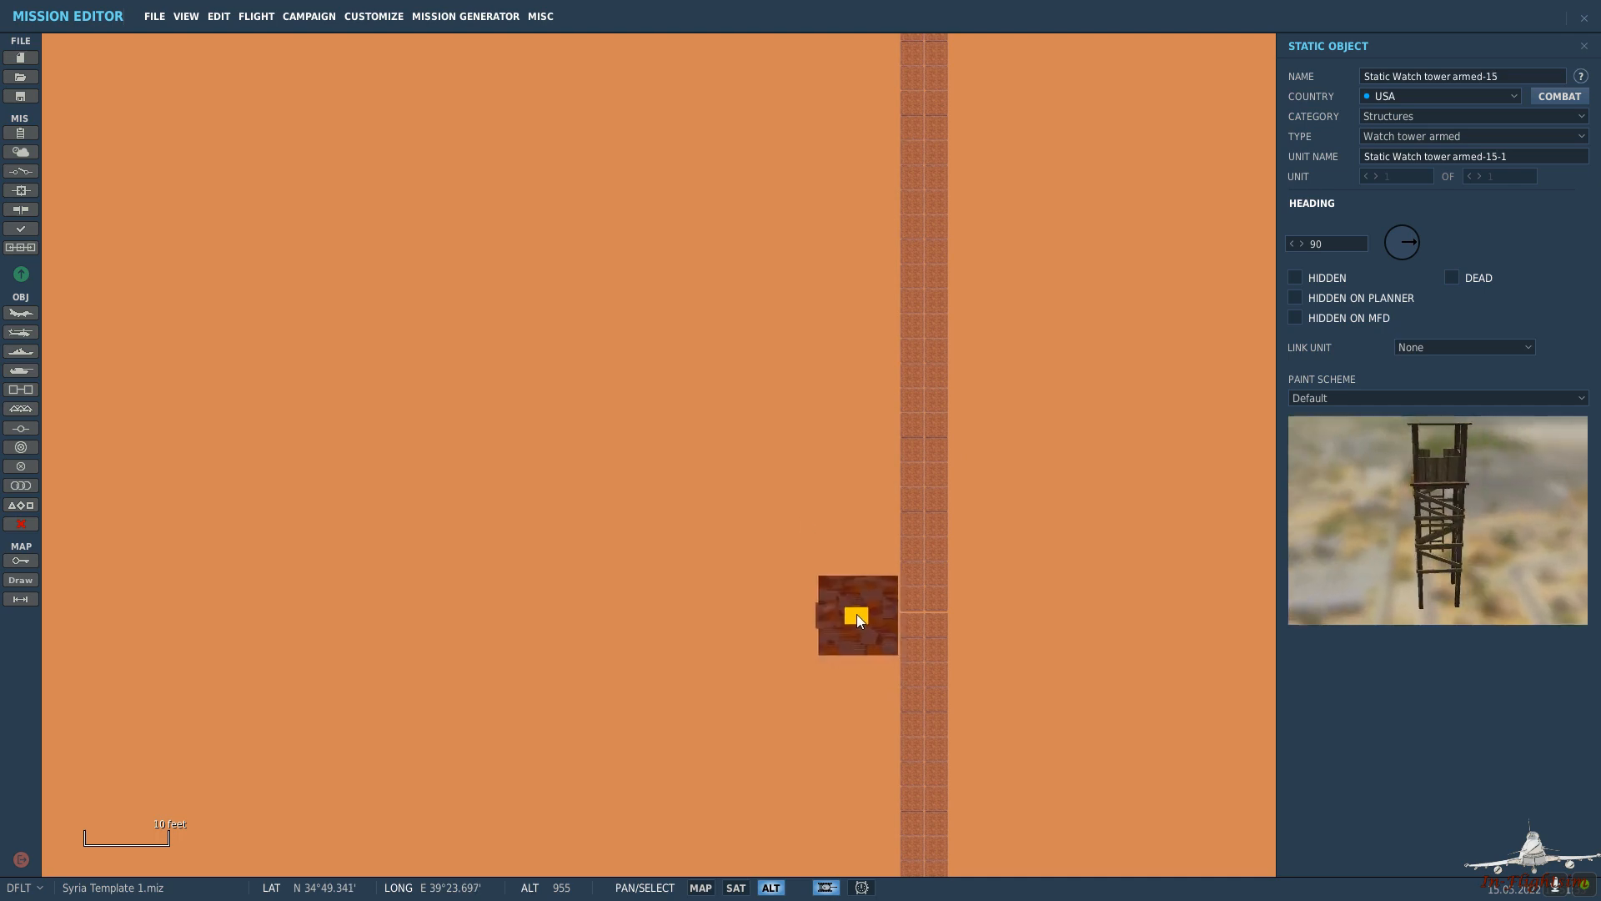
pyautogui.press('Down')
pyautogui.press('Down')
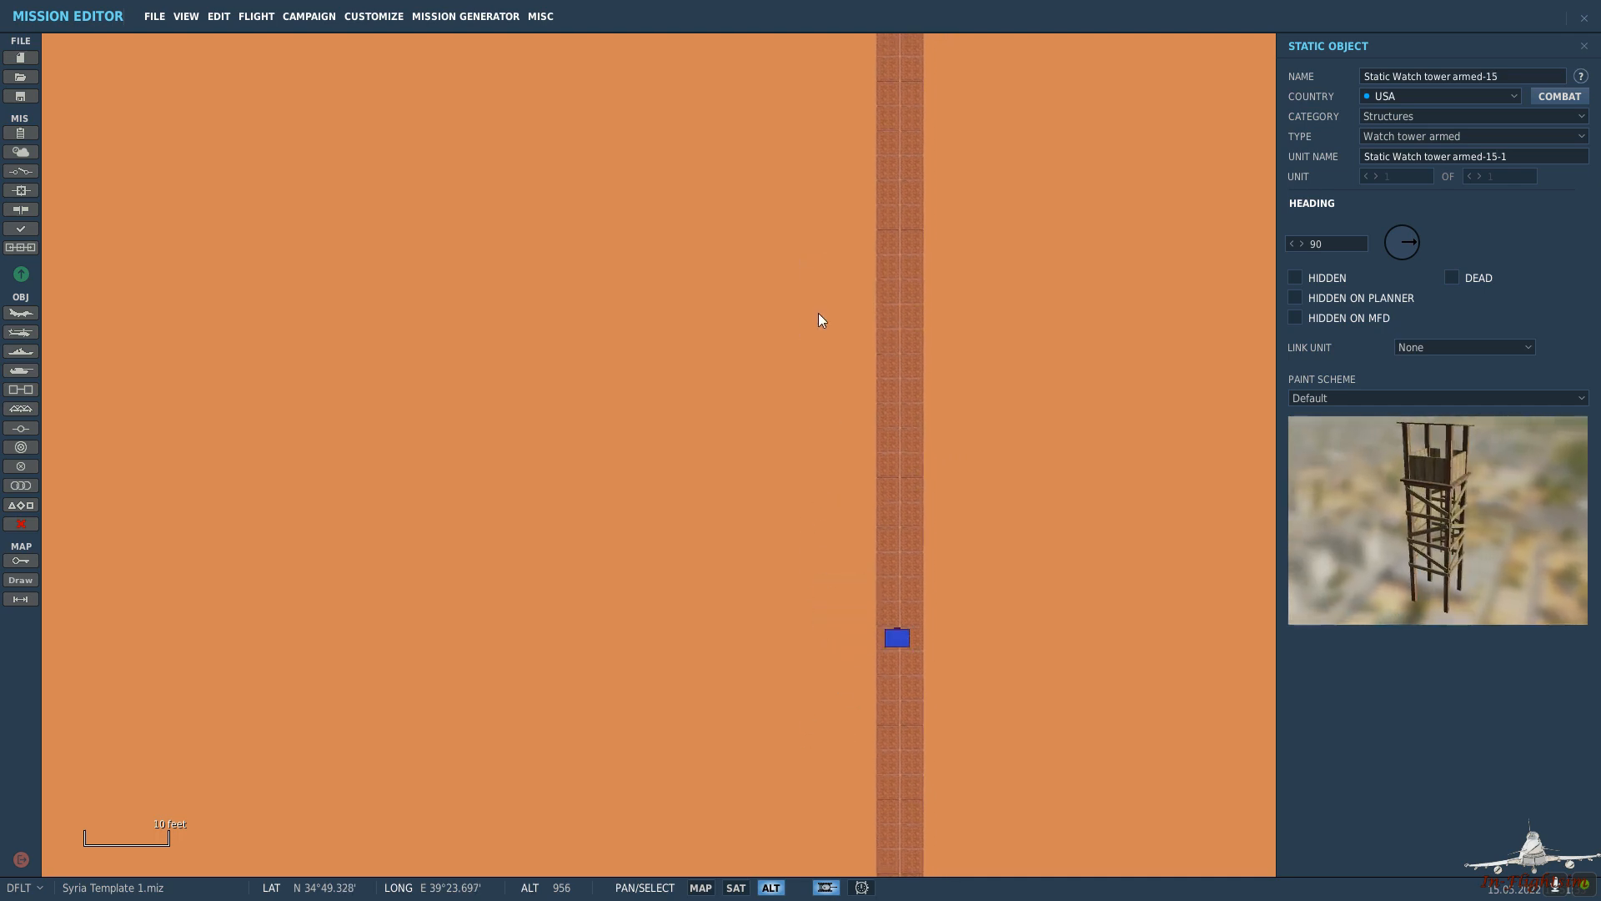
pyautogui.click(823, 482)
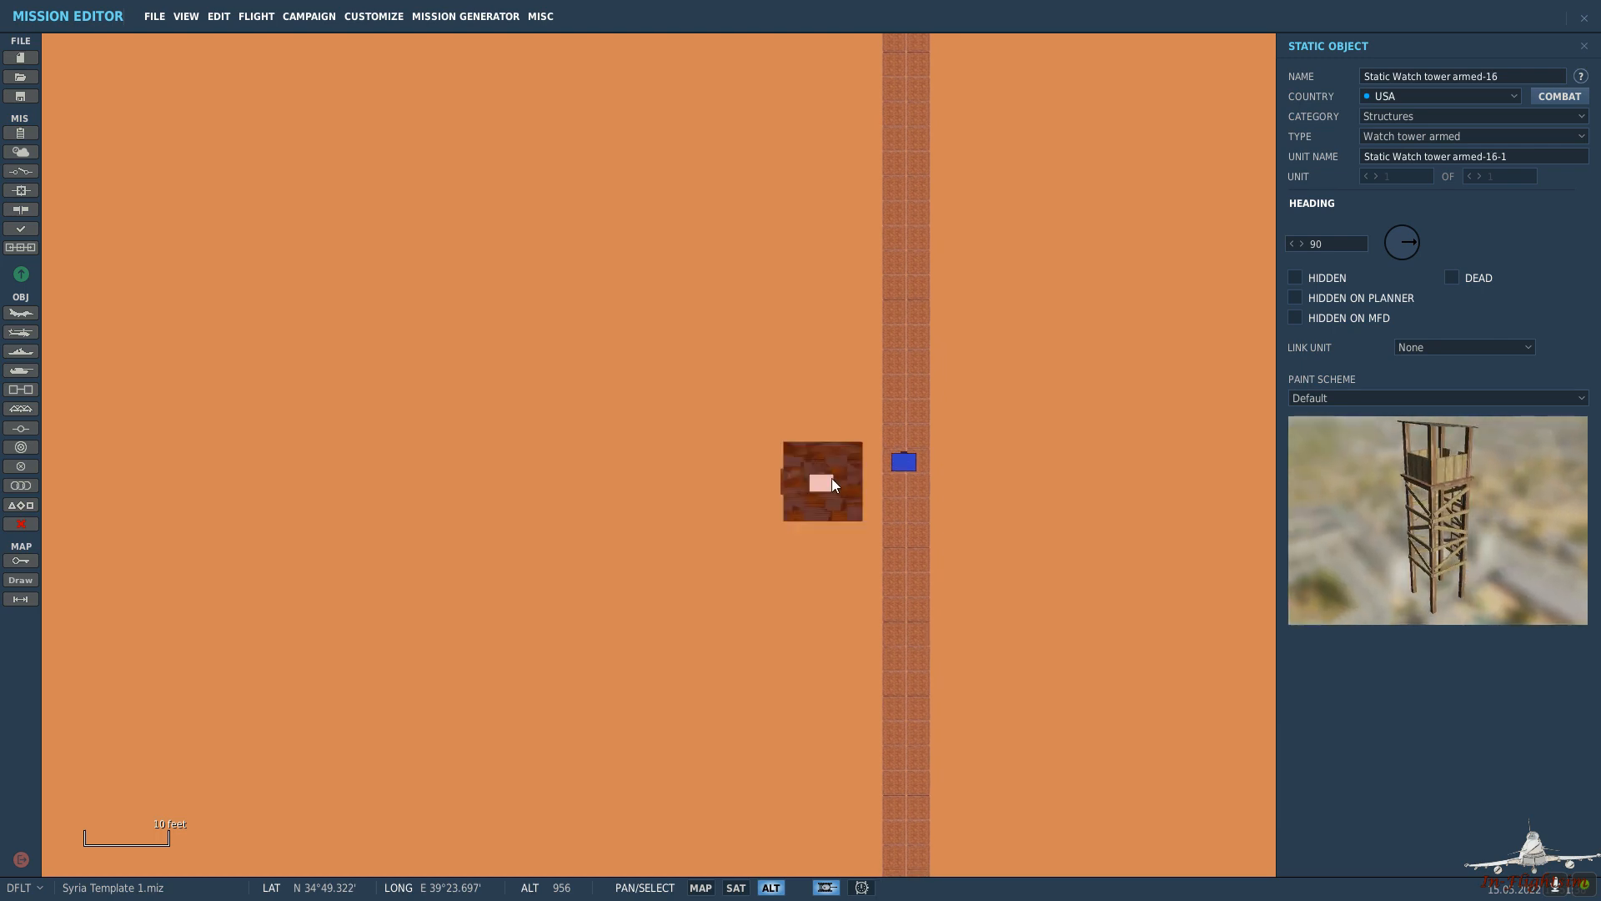
pyautogui.moveTo(825, 487); pyautogui.dragTo(837, 464)
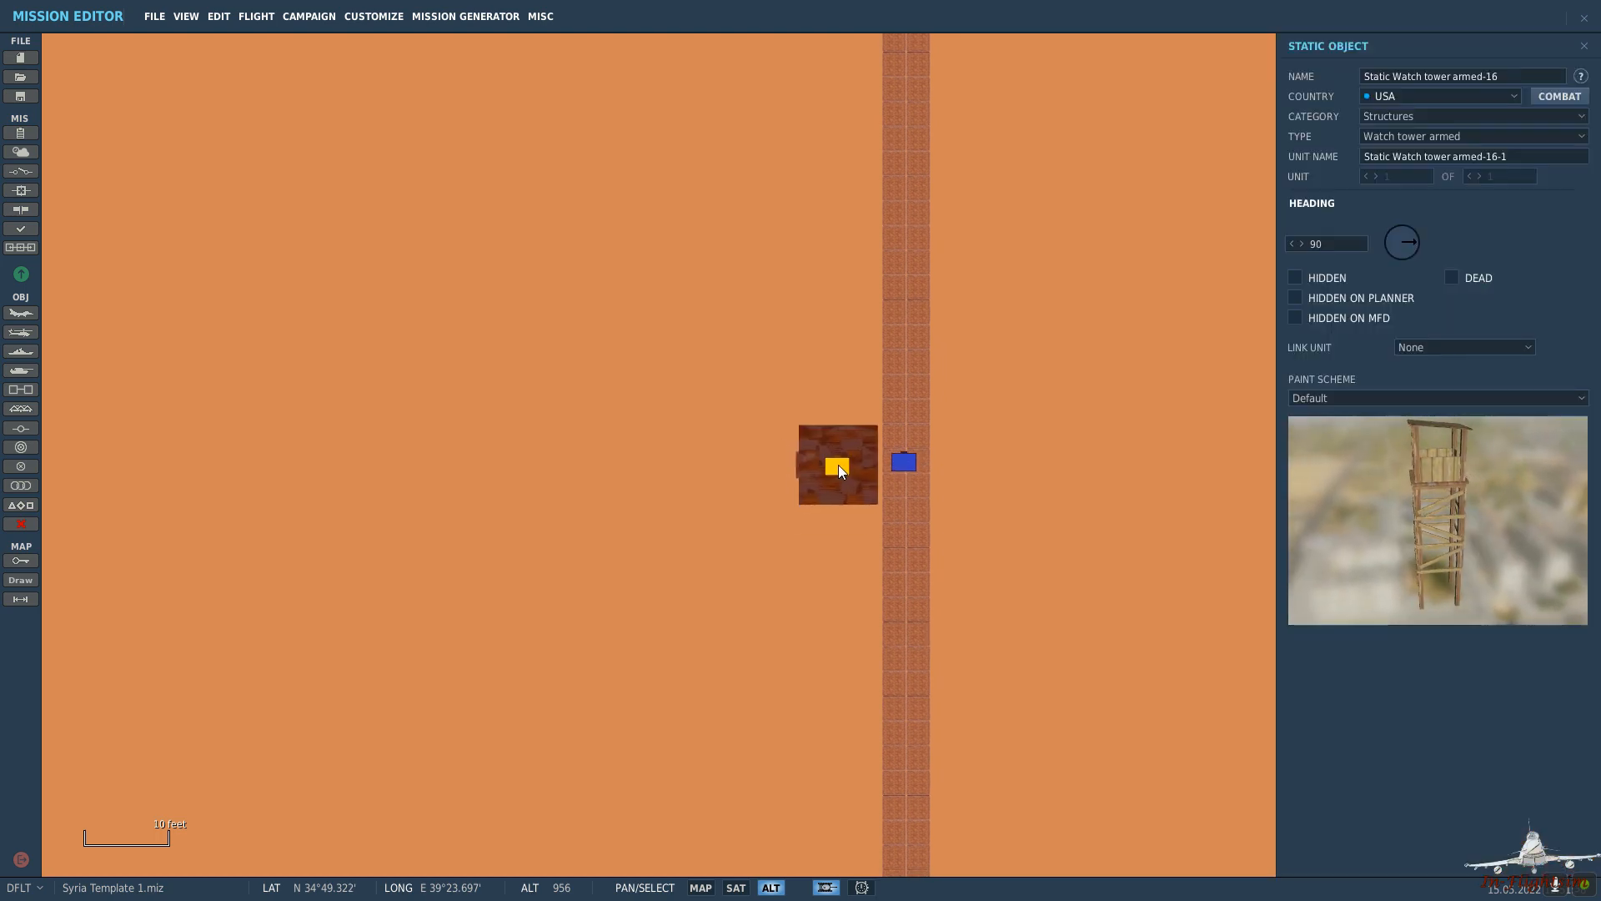
pyautogui.press('Down')
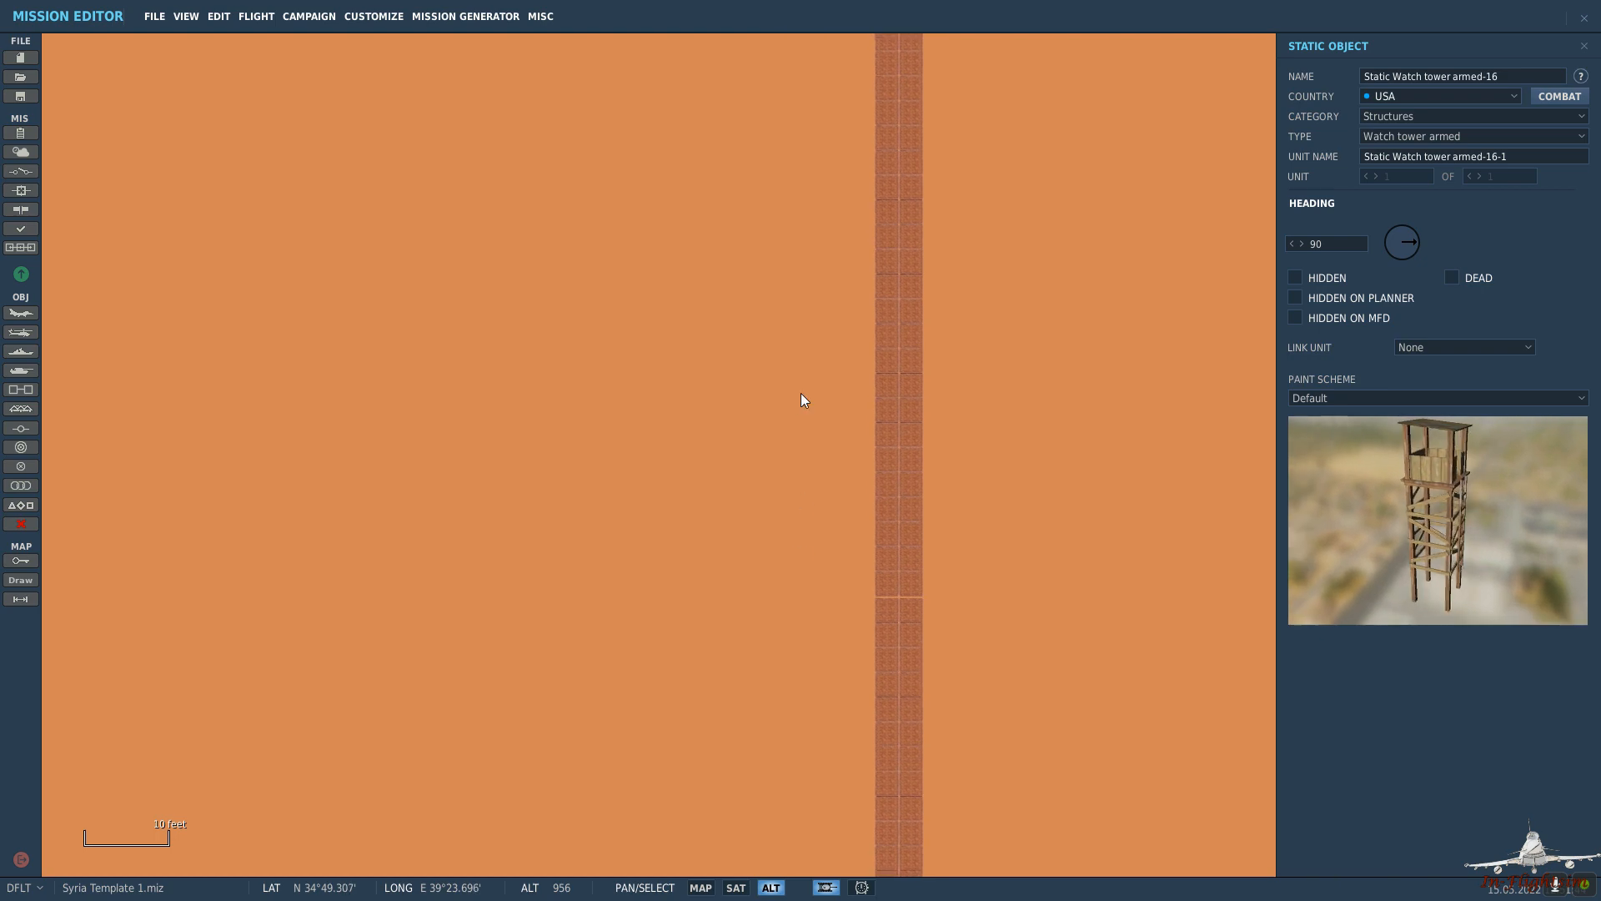
pyautogui.press('Down')
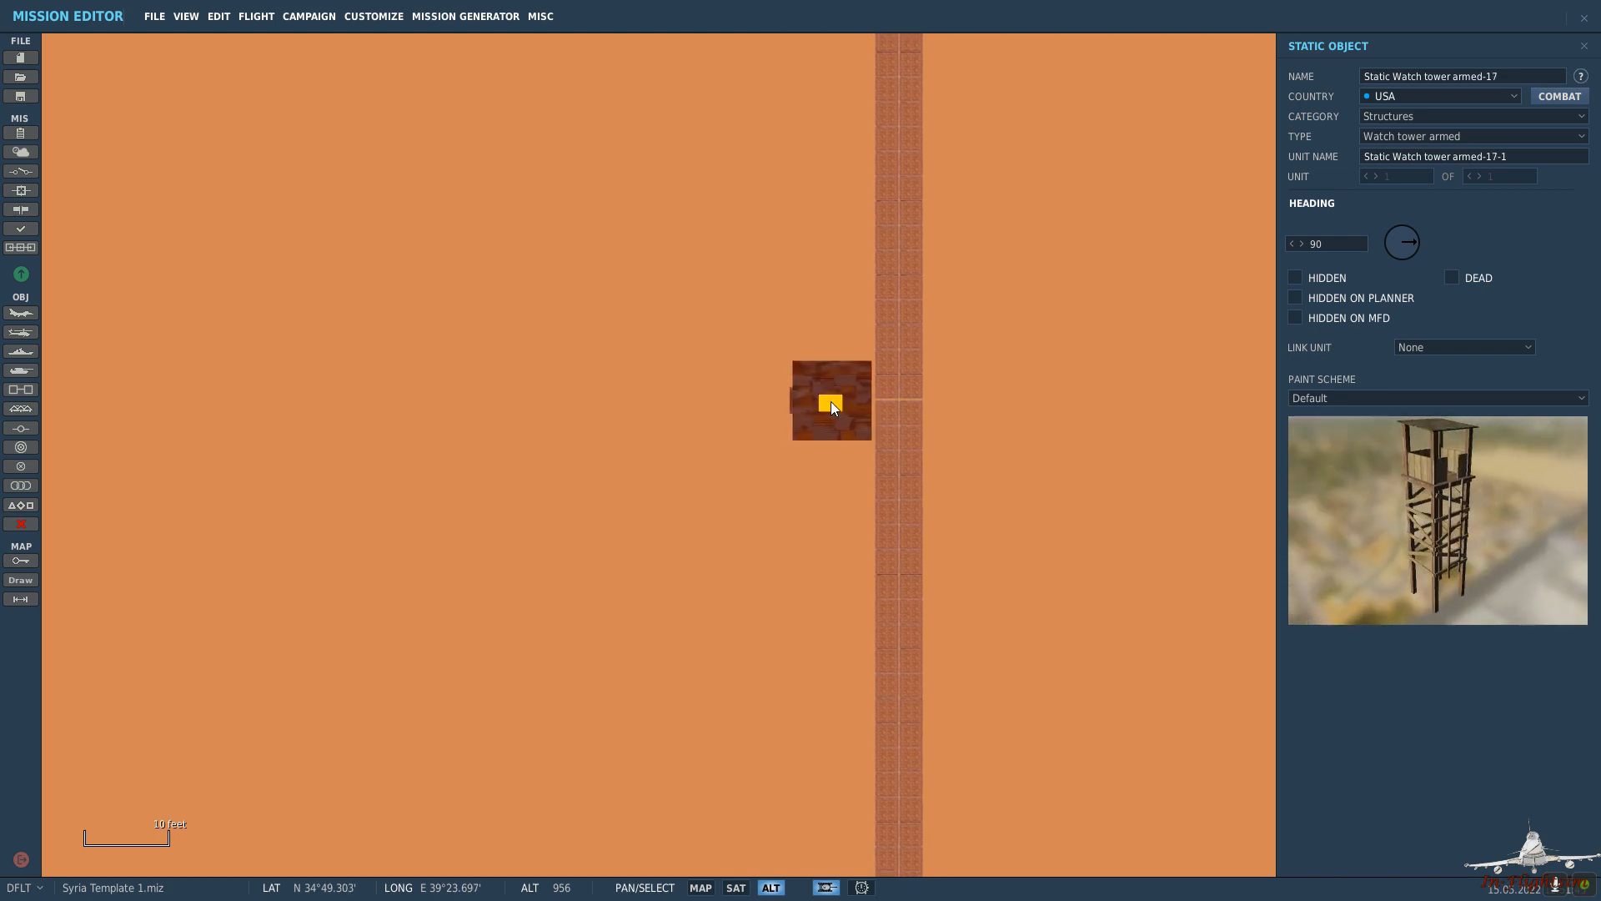
# Paste heading 90 watch towers at the midpoint of the east wall's southernmost section and in the inside southeast corner.
pyautogui.press('Down')
pyautogui.press('Down')
pyautogui.press('Down')
pyautogui.press('Down')
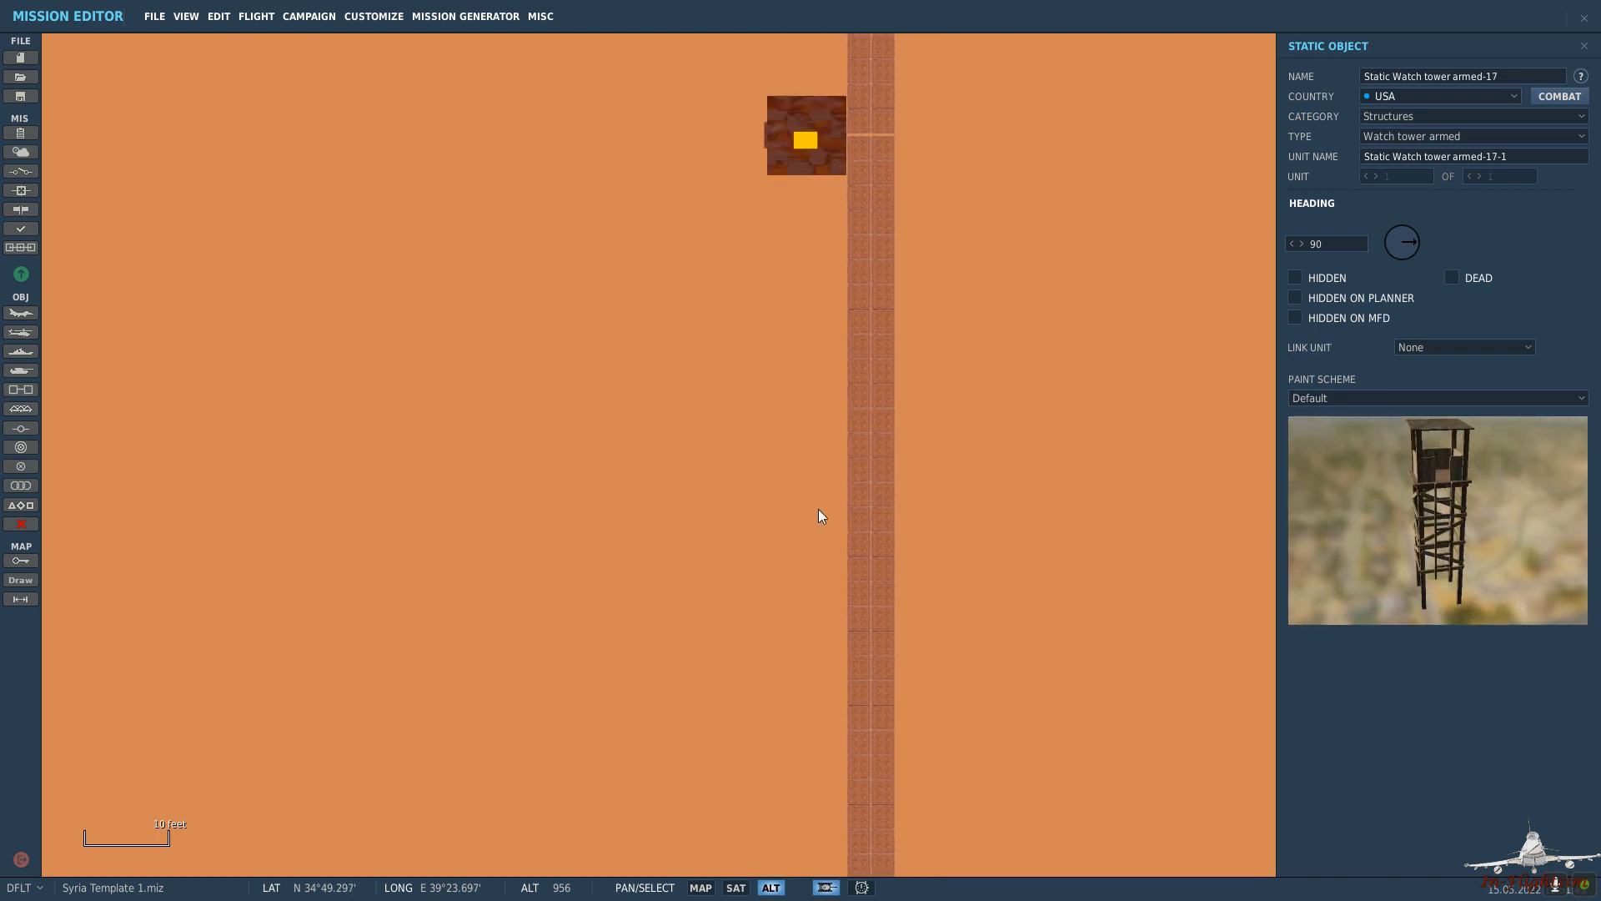
pyautogui.click(834, 555)
pyautogui.moveTo(827, 556); pyautogui.dragTo(835, 556)
pyautogui.press('Down')
pyautogui.press('Down')
pyautogui.press('Down')
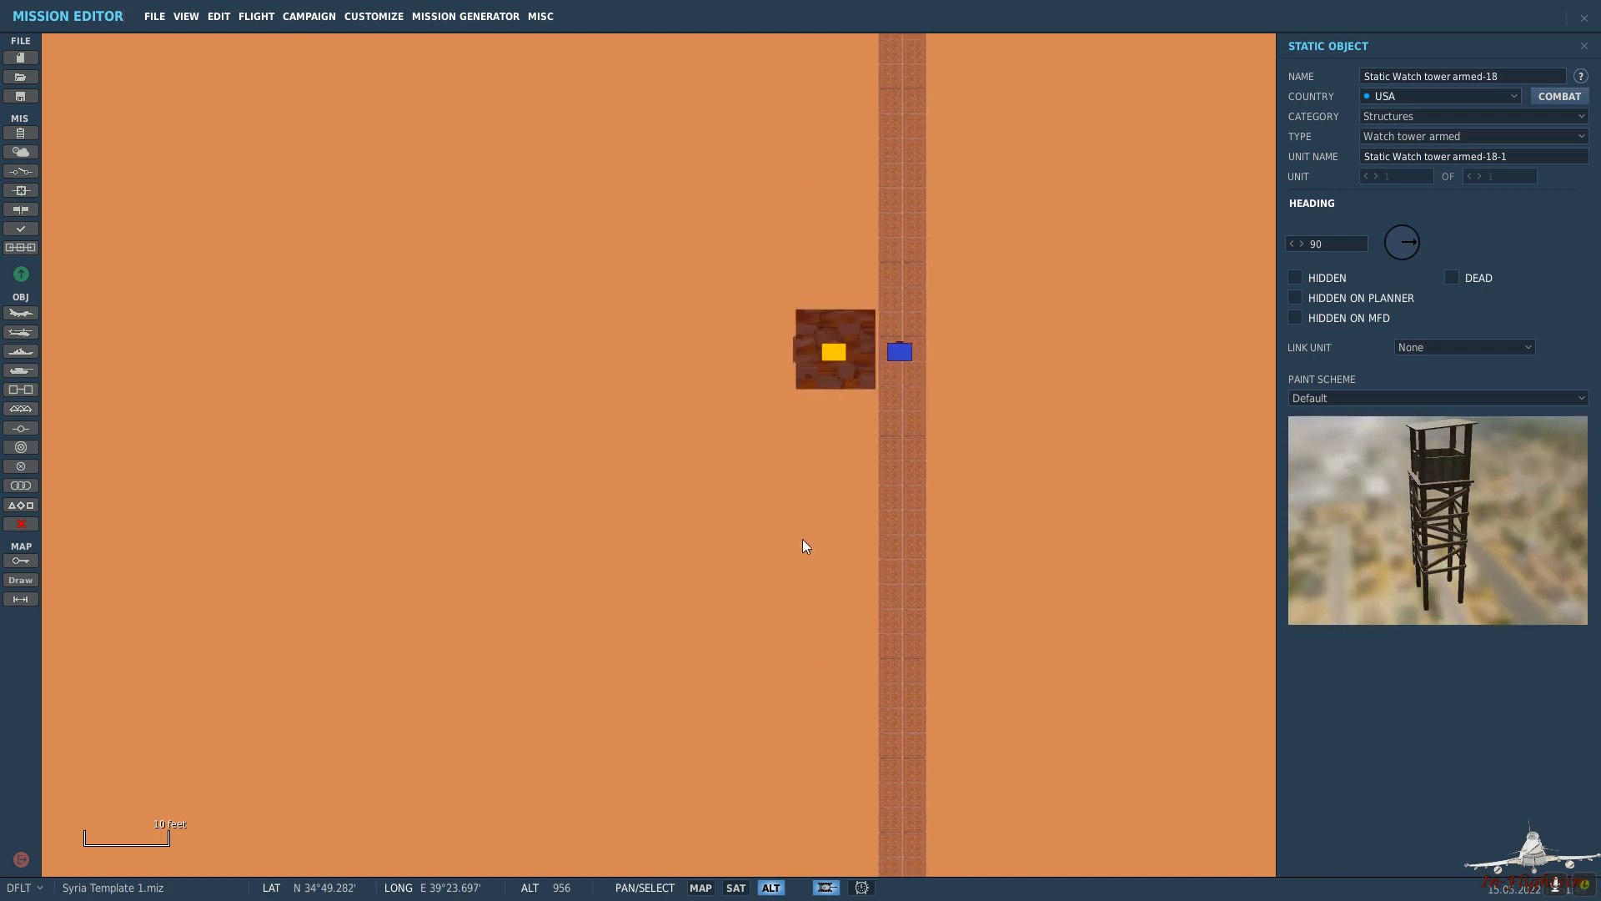
pyautogui.click(831, 695)
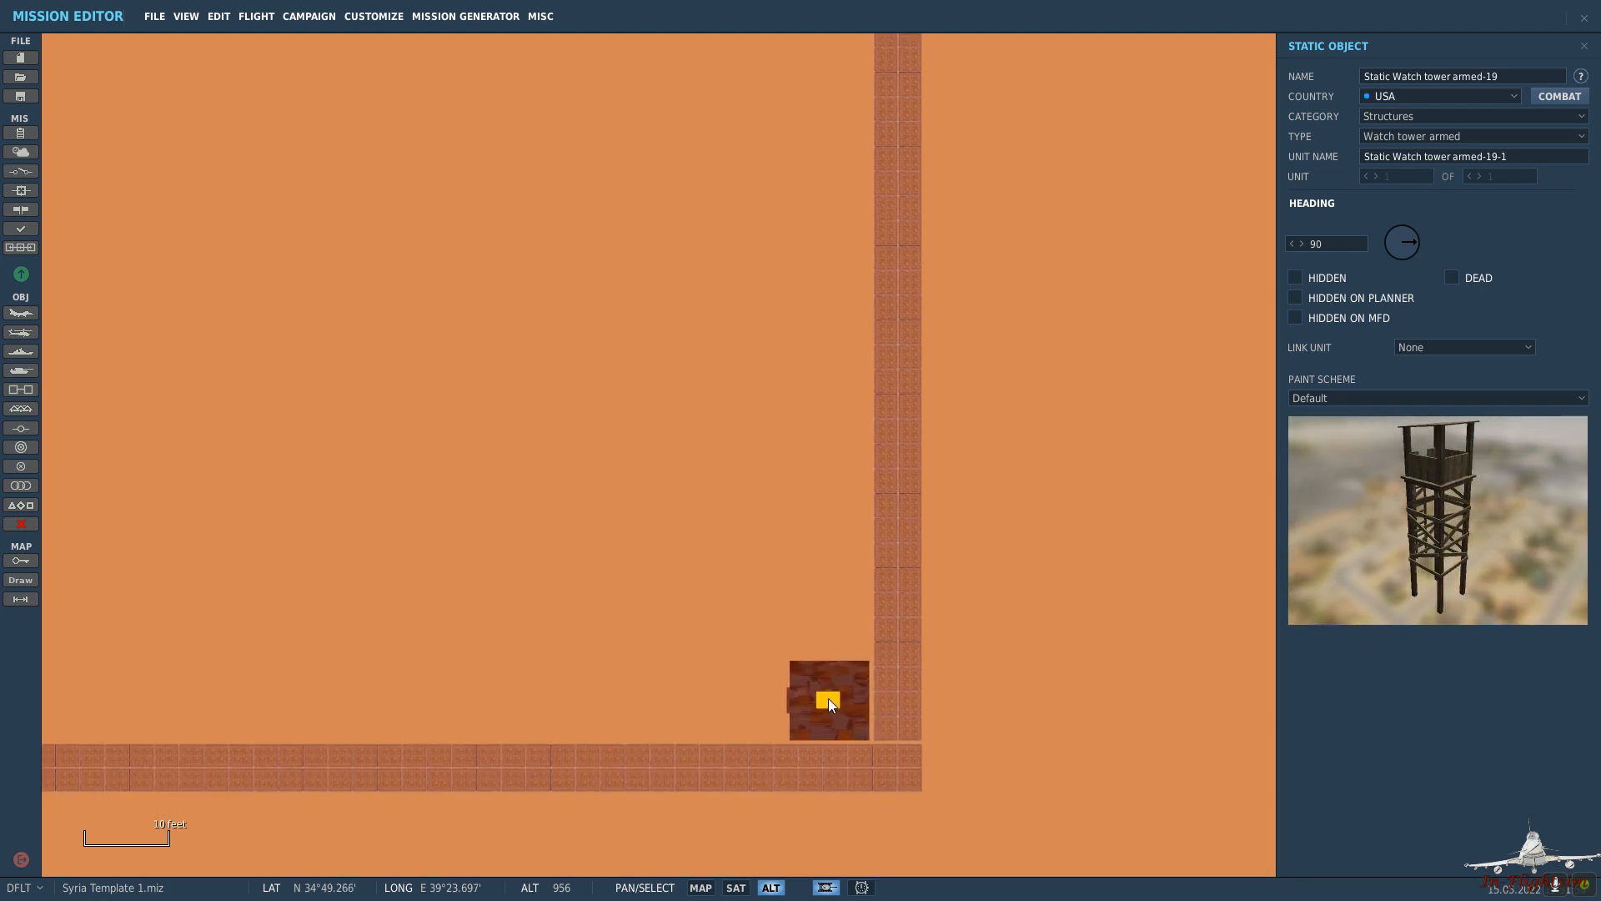
# Paste a watch tower inside the south wall at its eastern section's midpoint, set to heading 180.
pyautogui.press('Left')
pyautogui.press('Down')
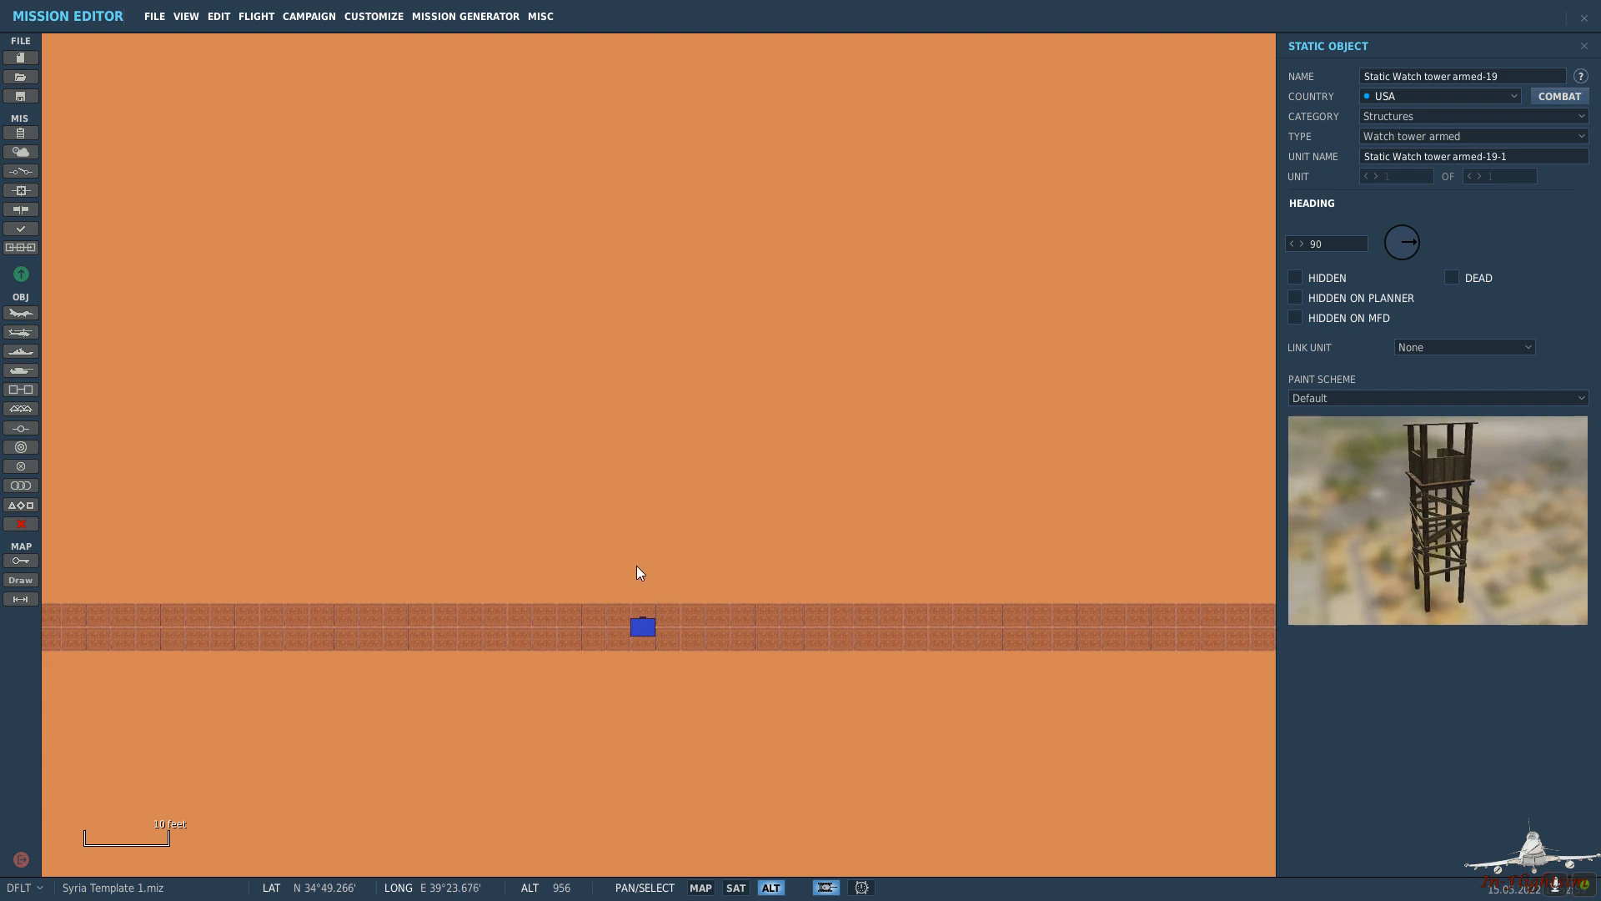
pyautogui.click(637, 565)
pyautogui.press('Escape')
pyautogui.click(643, 559)
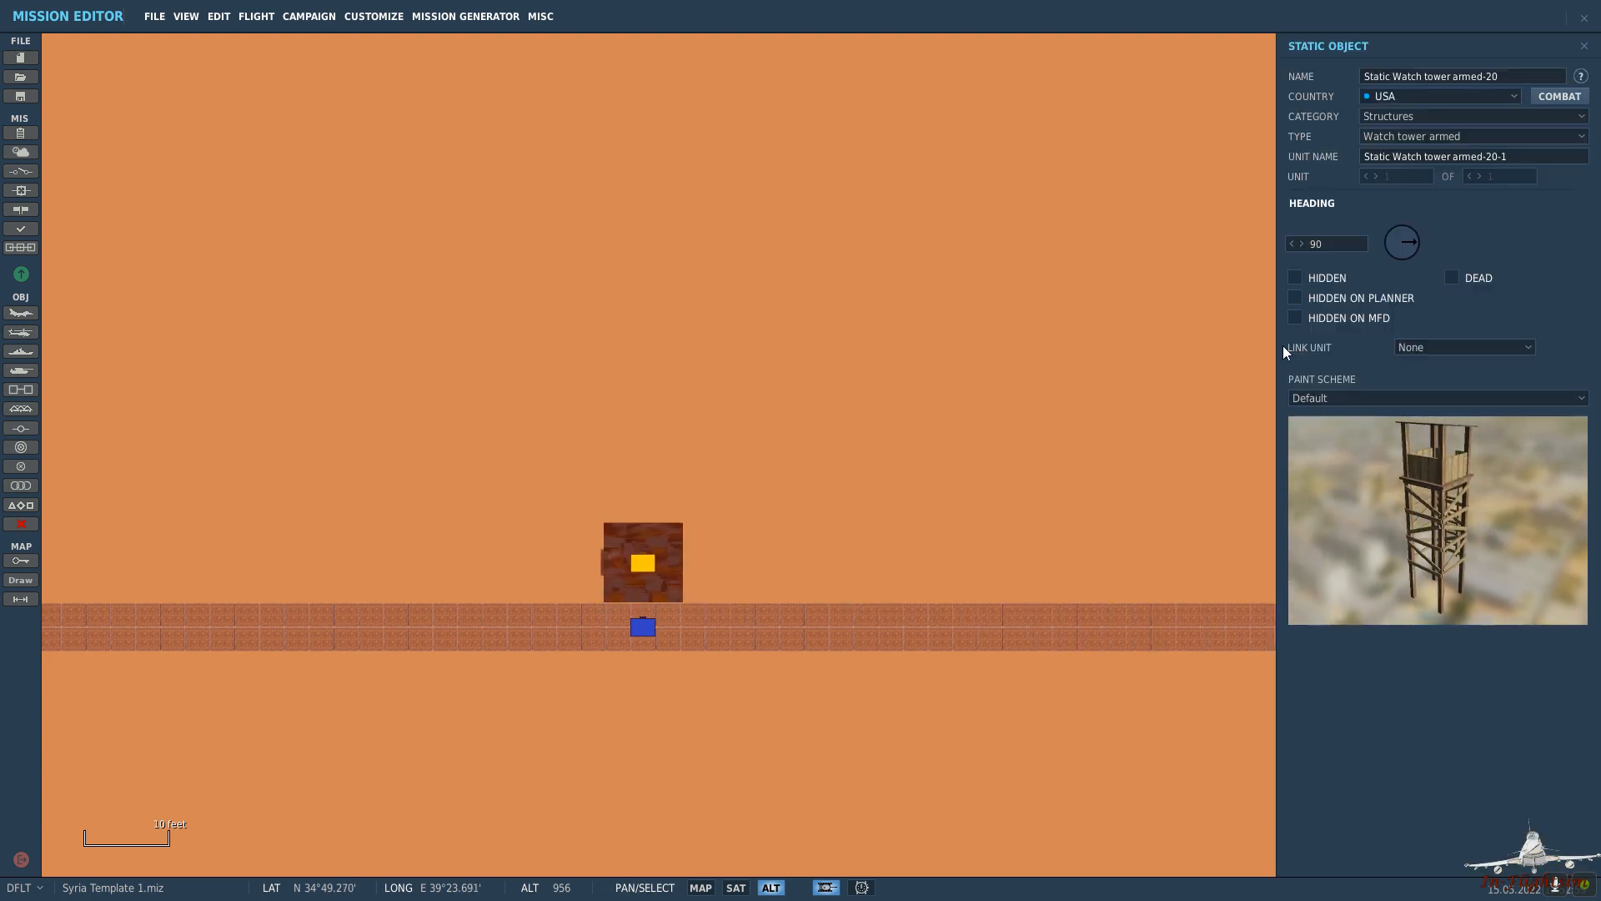
pyautogui.click(1403, 257)
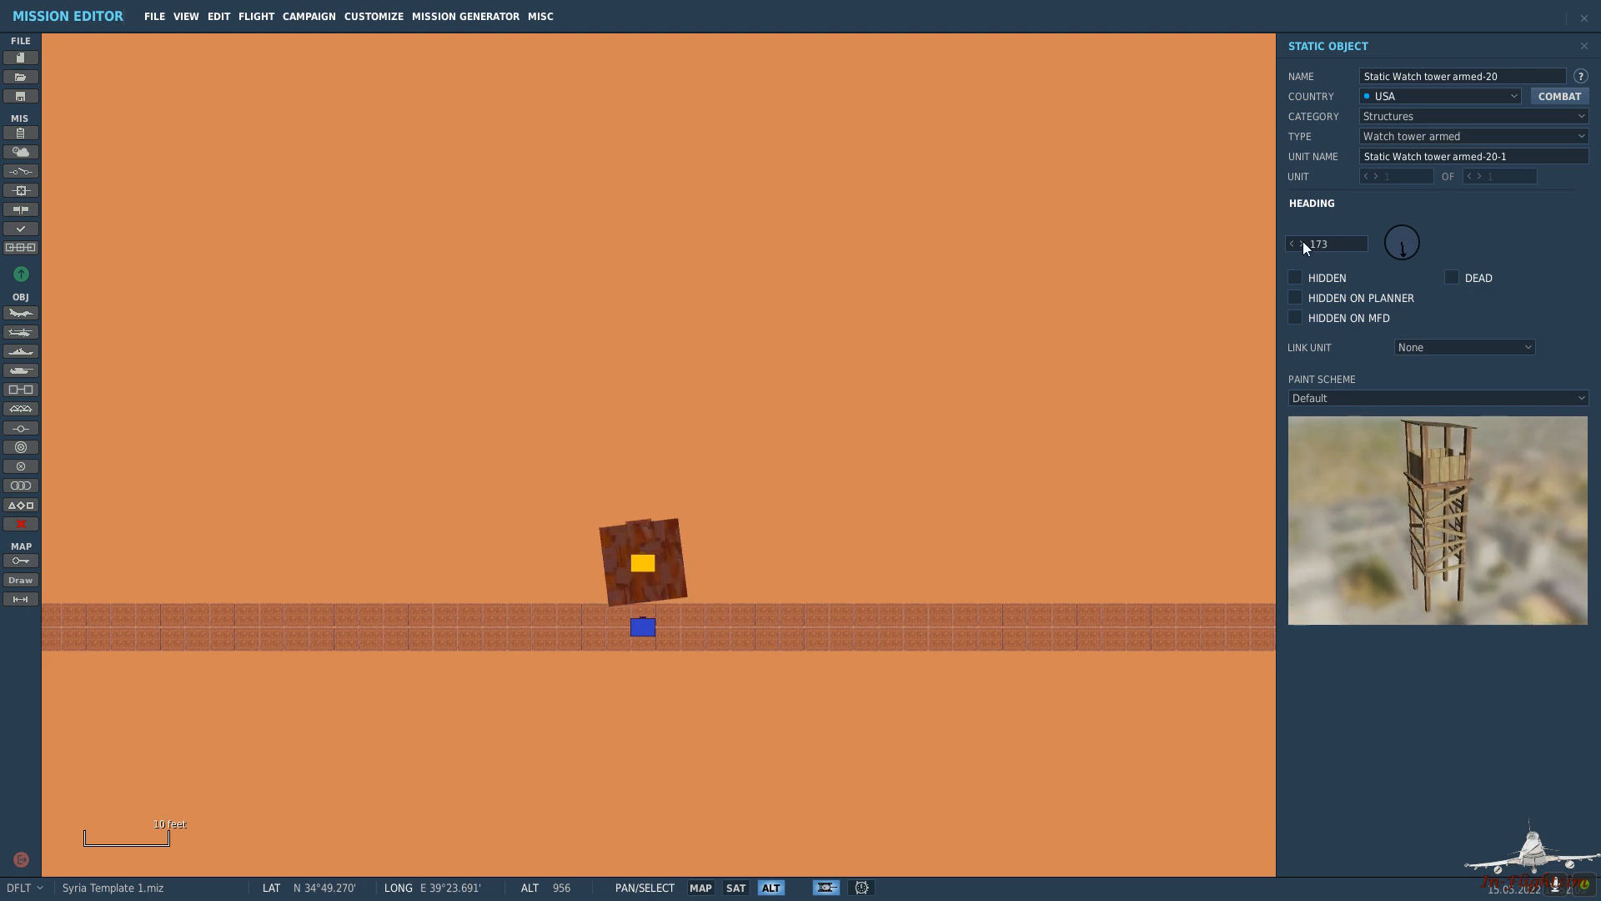
pyautogui.click(1304, 244)
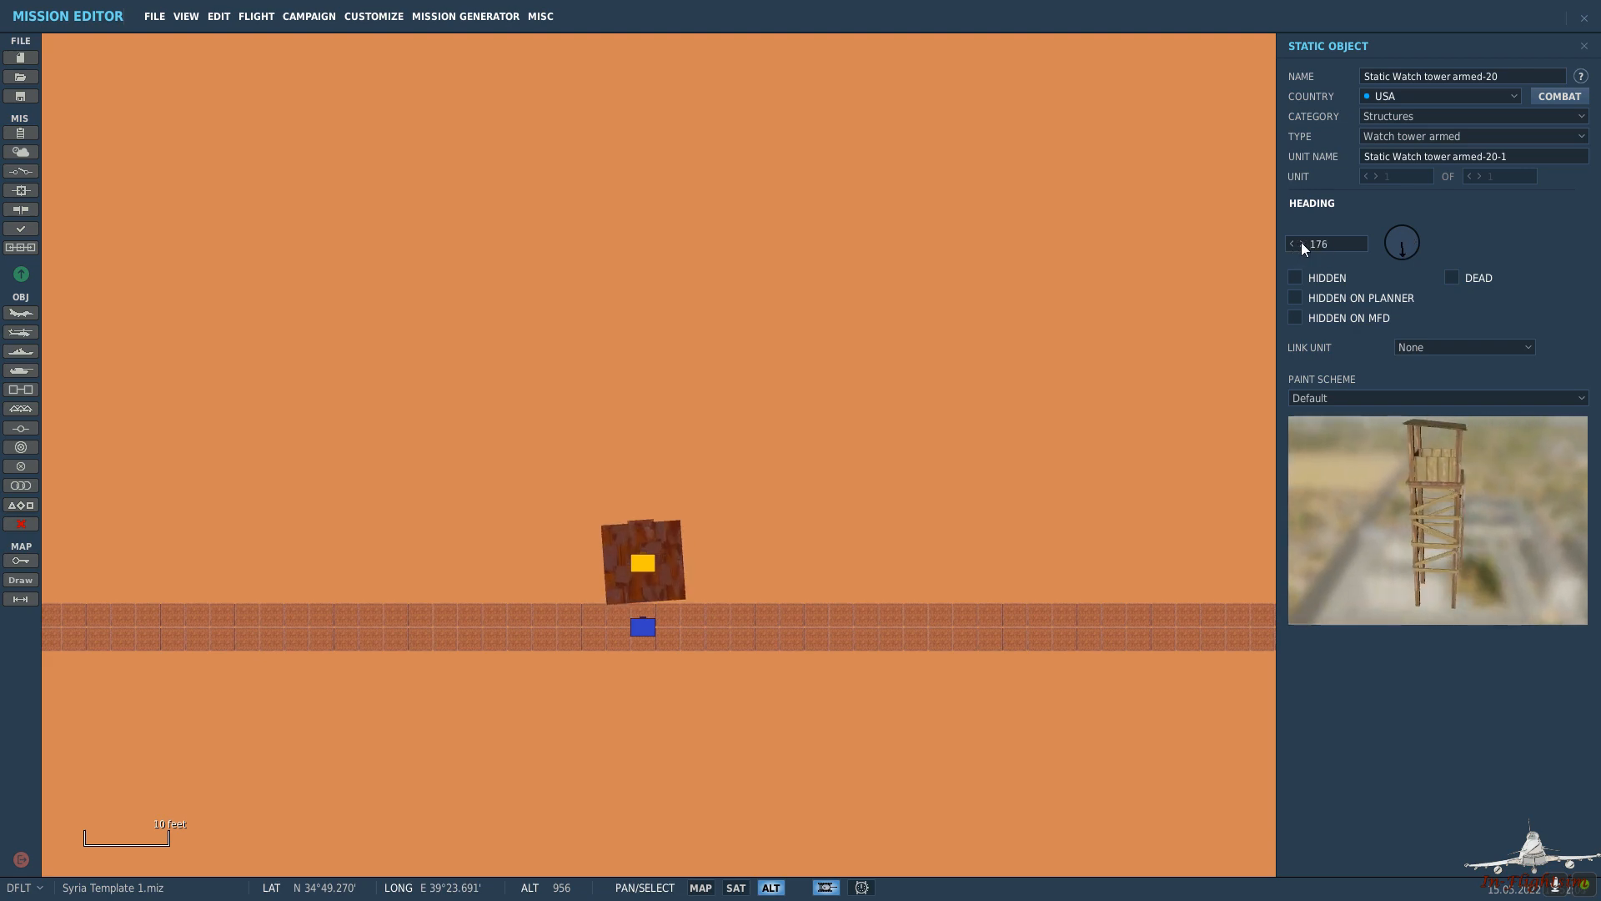
pyautogui.click(1301, 243)
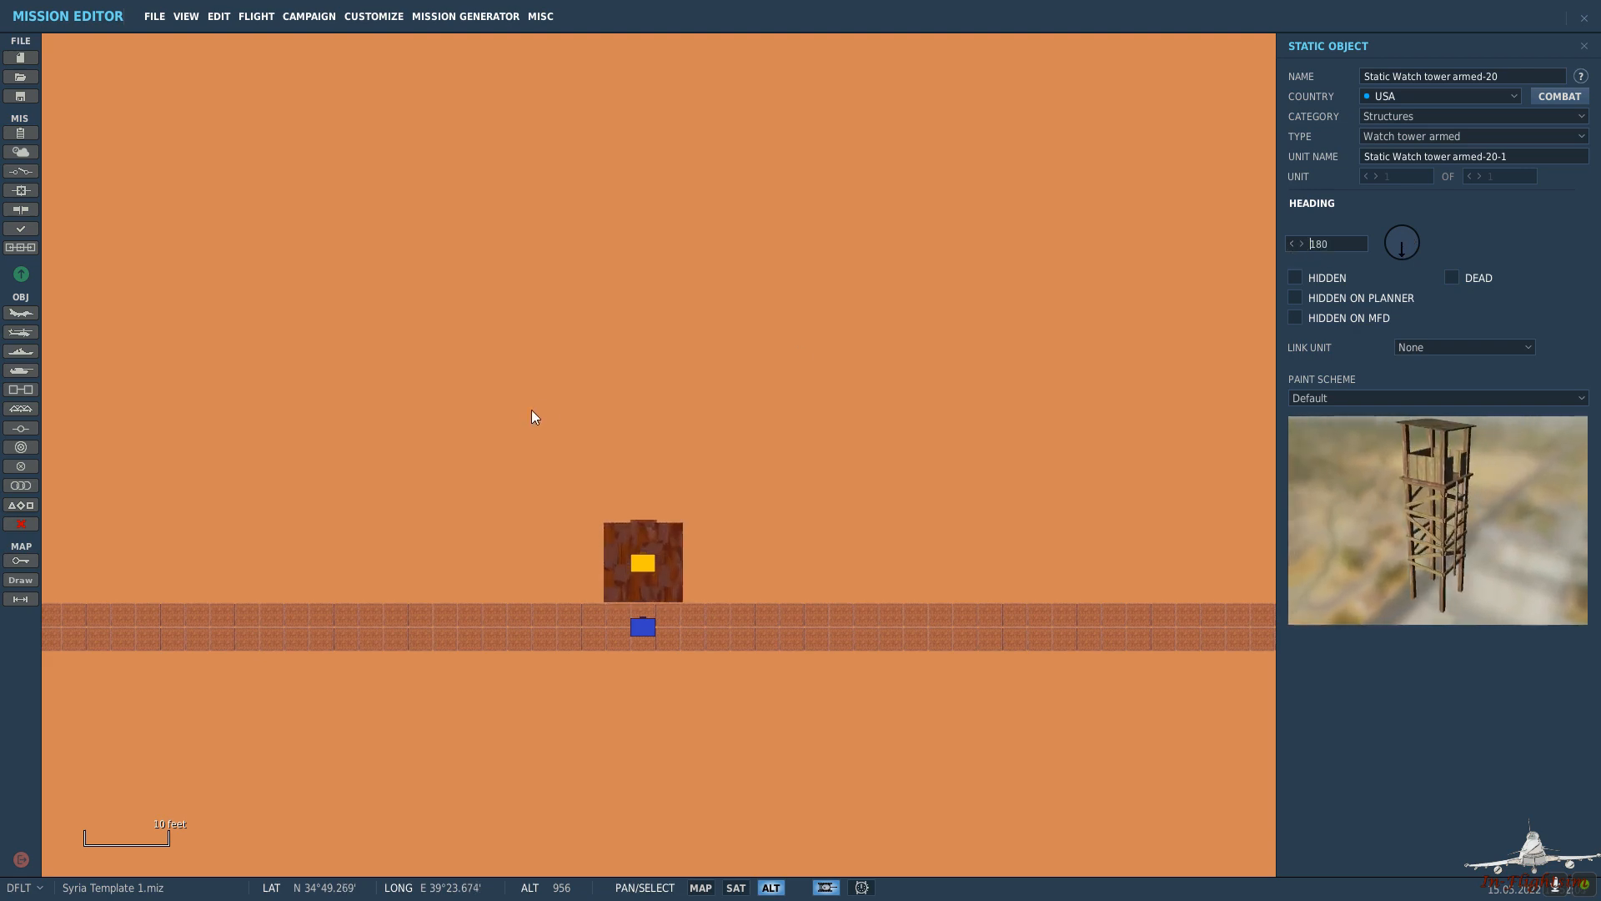
# Paste a copy of the heading 180 watch tower at the west end of the eastern south wall, beside the entrance.
pyautogui.moveTo(532, 414); pyautogui.dragTo(768, 393)
pyautogui.click(771, 394)
pyautogui.click(861, 516)
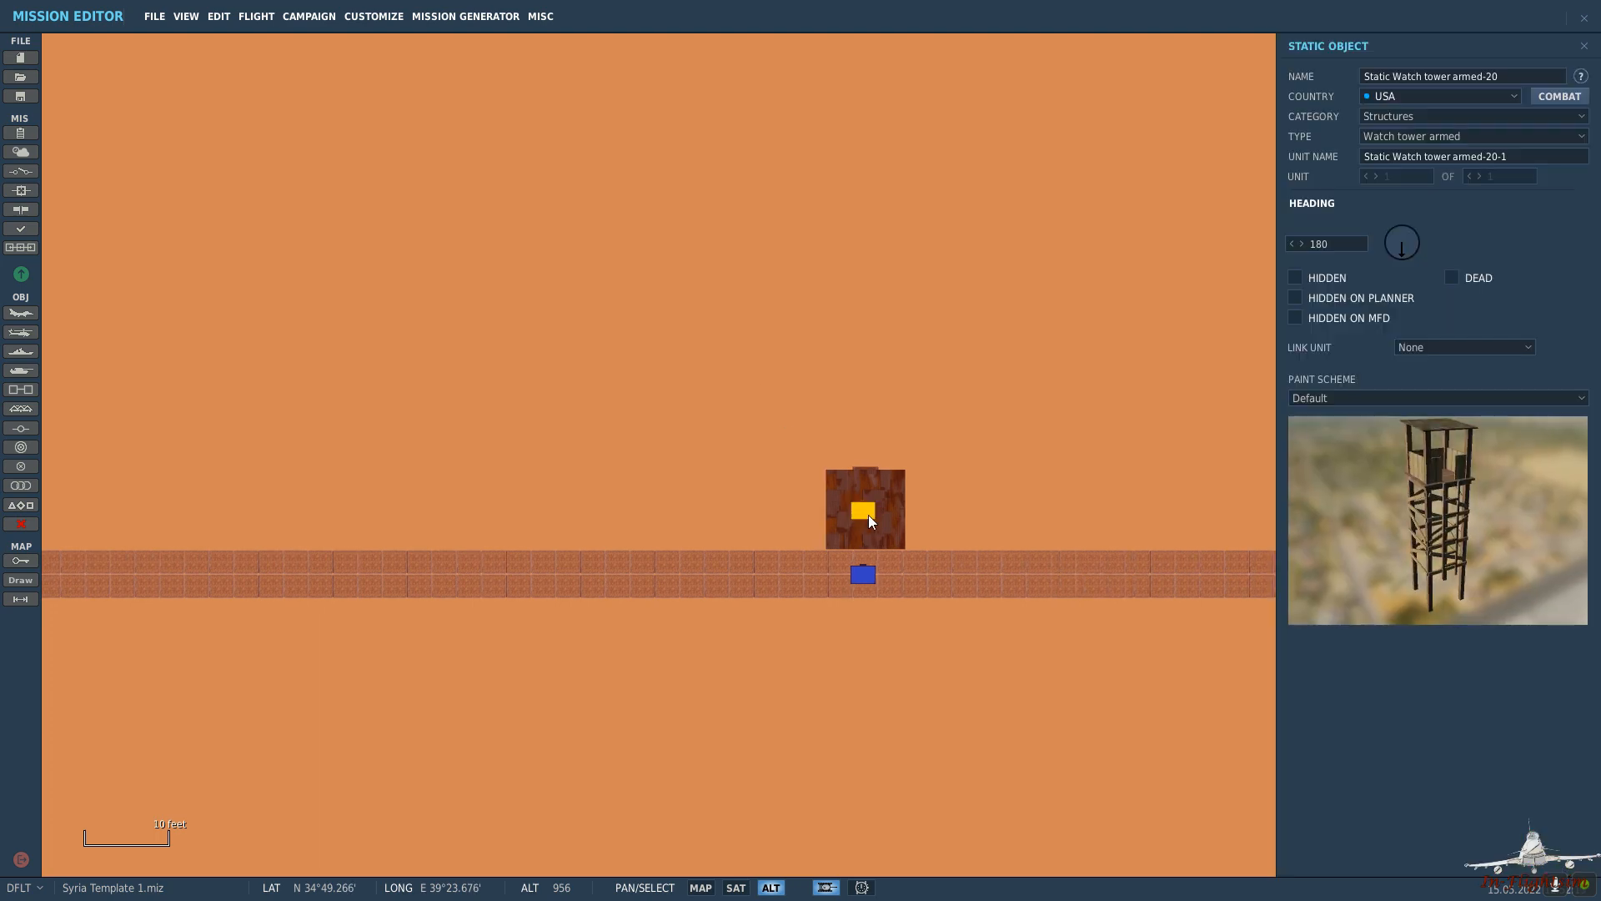
pyautogui.moveTo(512, 457); pyautogui.dragTo(499, 417)
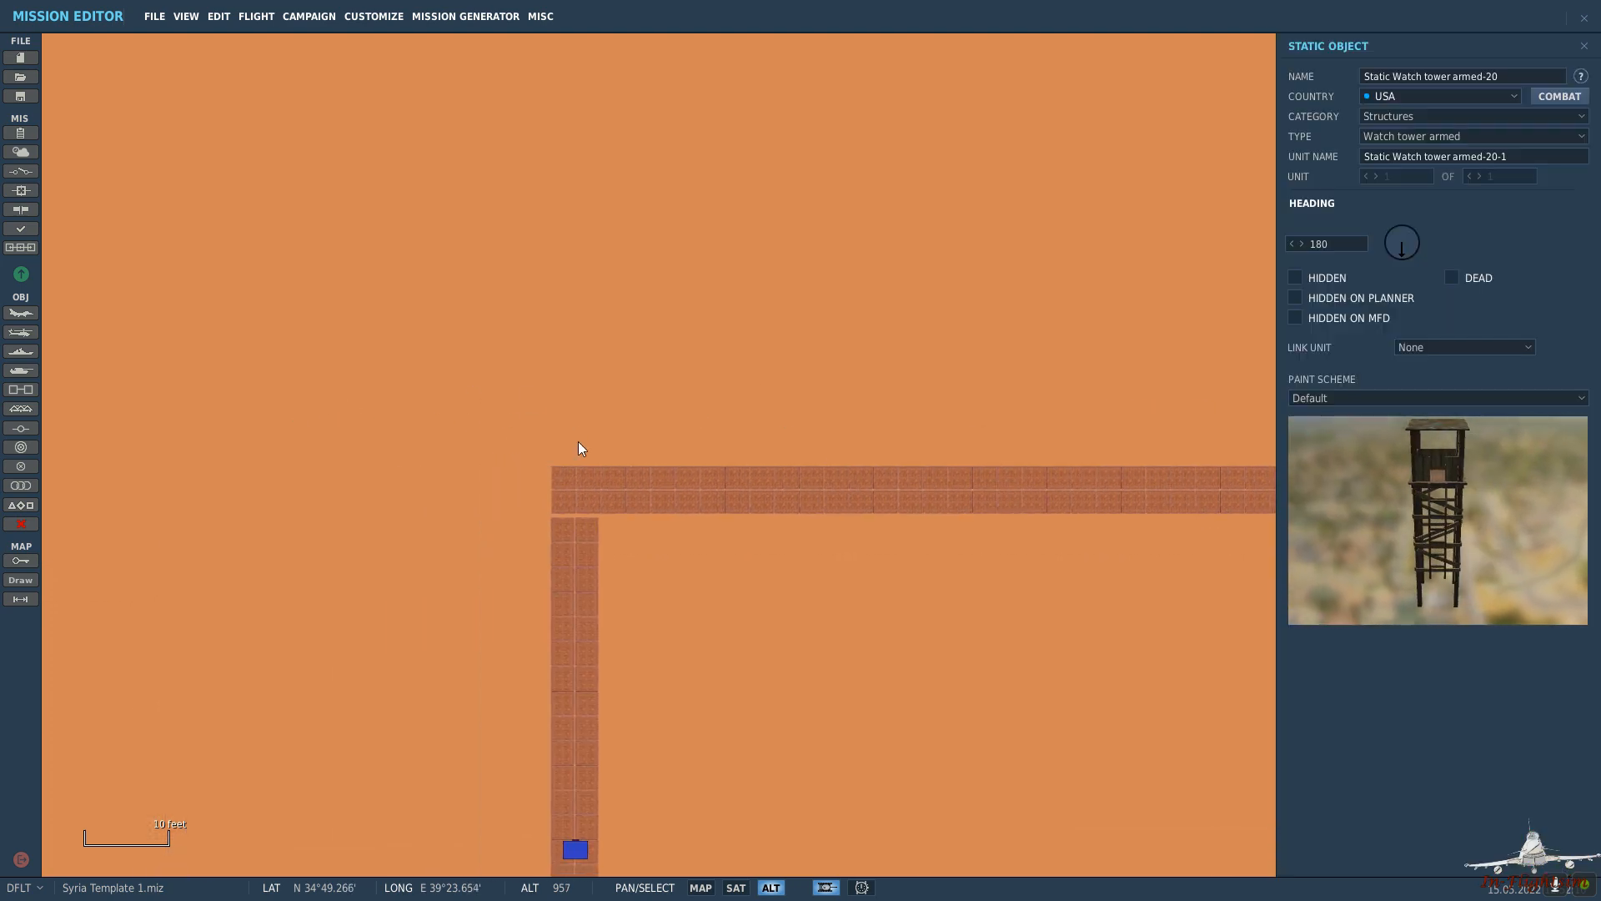
pyautogui.click(593, 427)
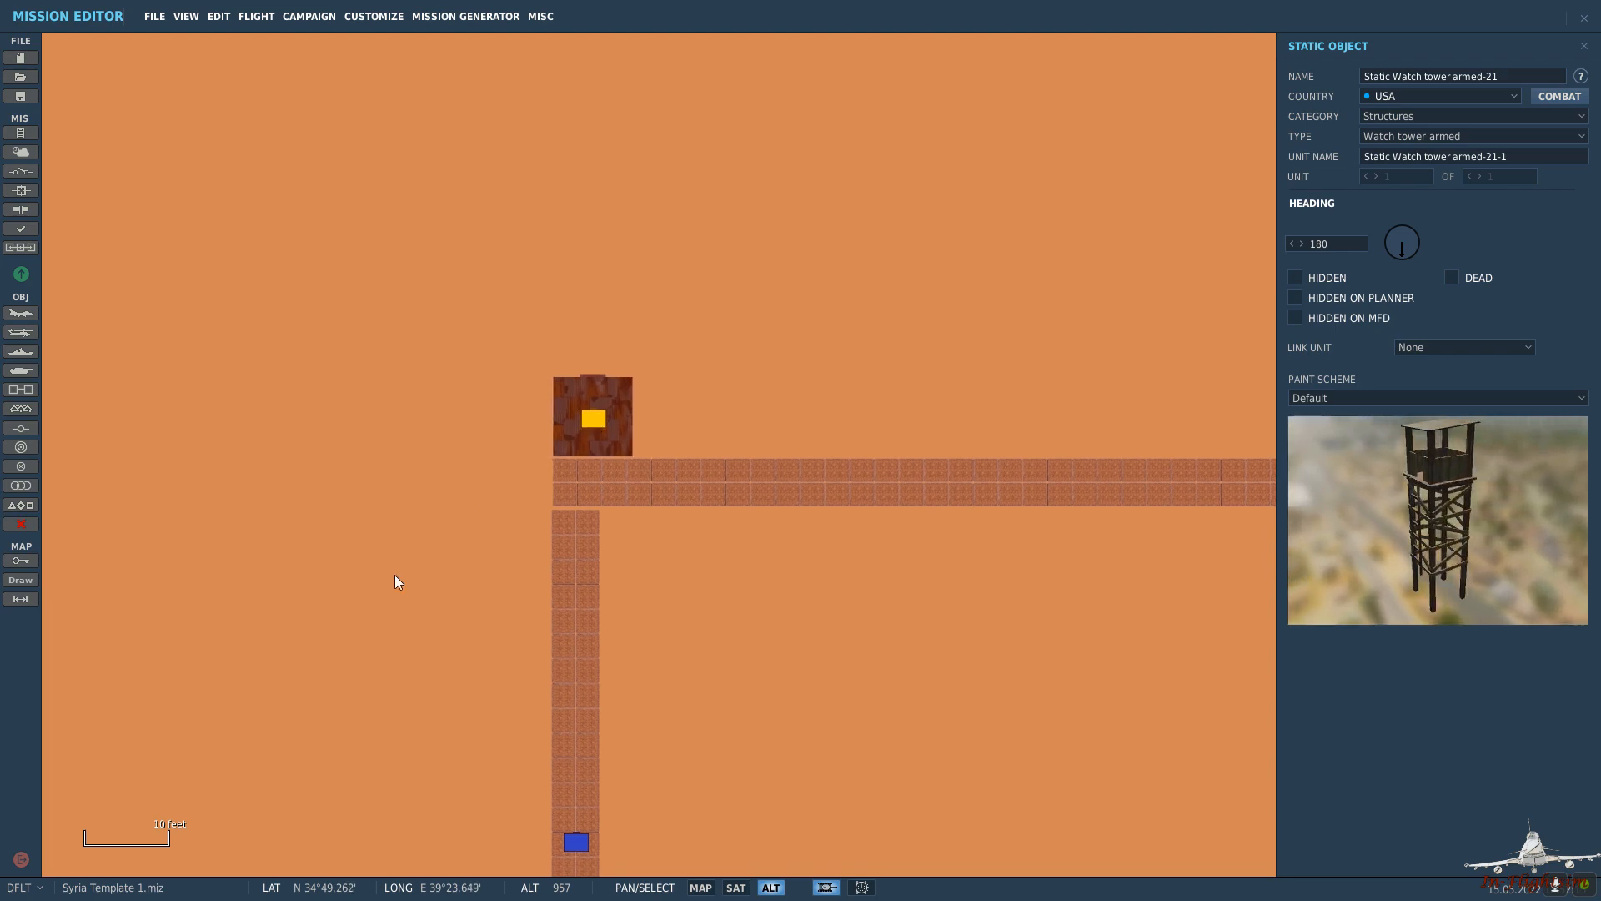
# Paste a heading 180 watch tower into the inside southeast corner of the outer entrance wall.
pyautogui.moveTo(393, 583); pyautogui.dragTo(664, 422)
pyautogui.scroll(-2, 749, 394)
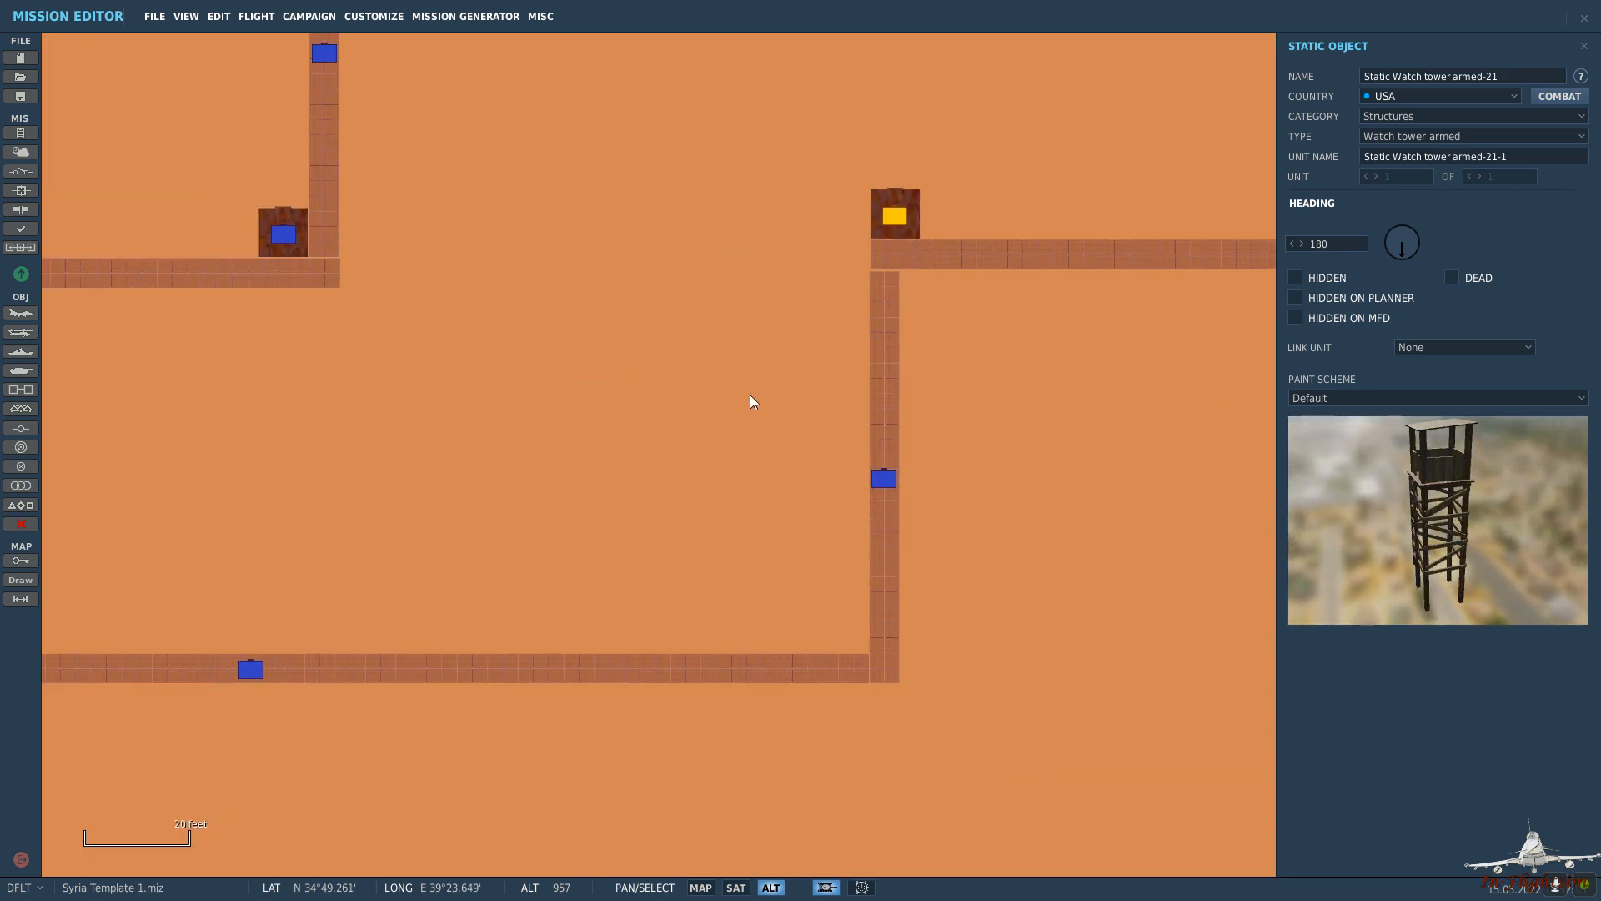
pyautogui.click(838, 632)
pyautogui.scroll(2, 839, 630)
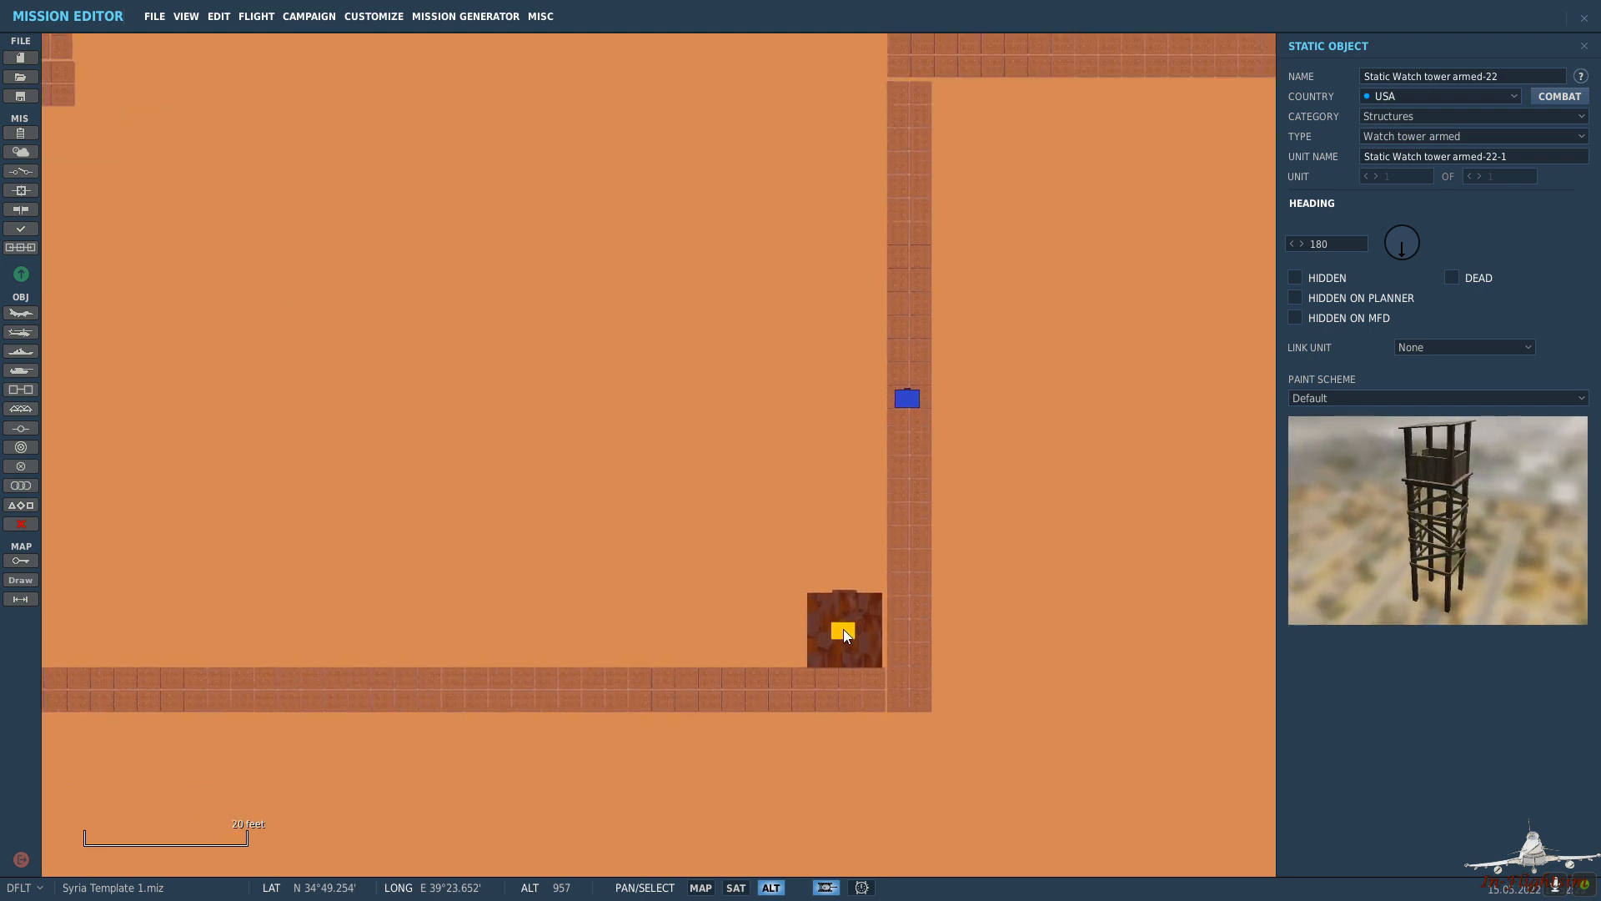
pyautogui.click(768, 615)
# Place a CONCRETE WALL 30X structure across the entrance passage between the south wall and the outer entrance wall.
pyautogui.scroll(-2, 536, 567)
pyautogui.scroll(-3, 418, 532)
pyautogui.scroll(1, 582, 454)
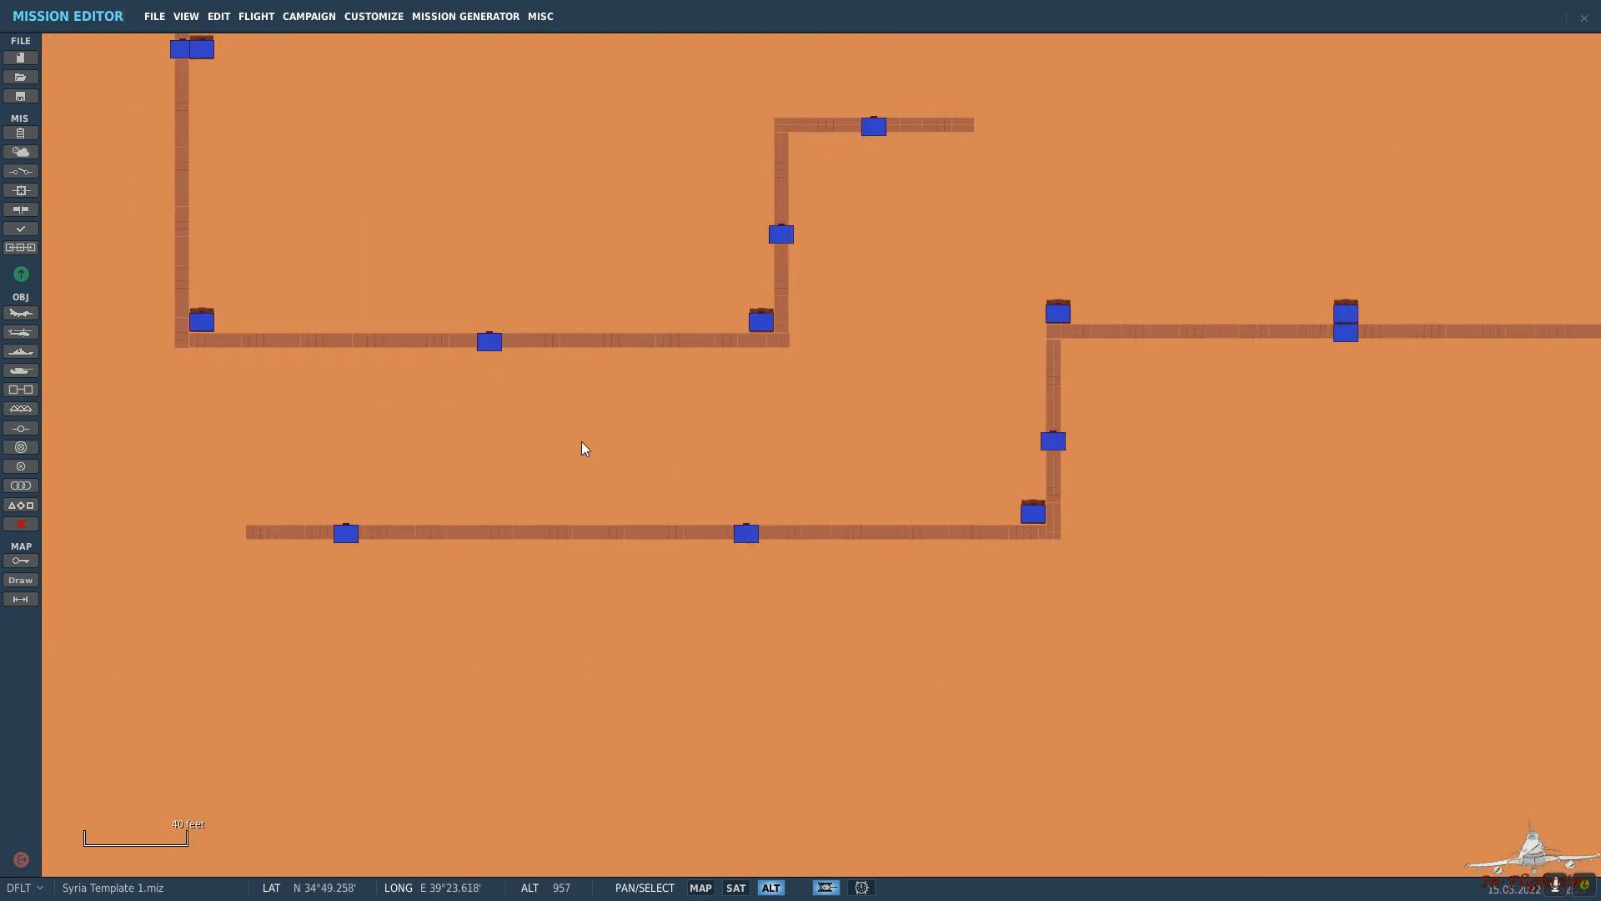
pyautogui.moveTo(825, 206); pyautogui.dragTo(842, 284, button='right')
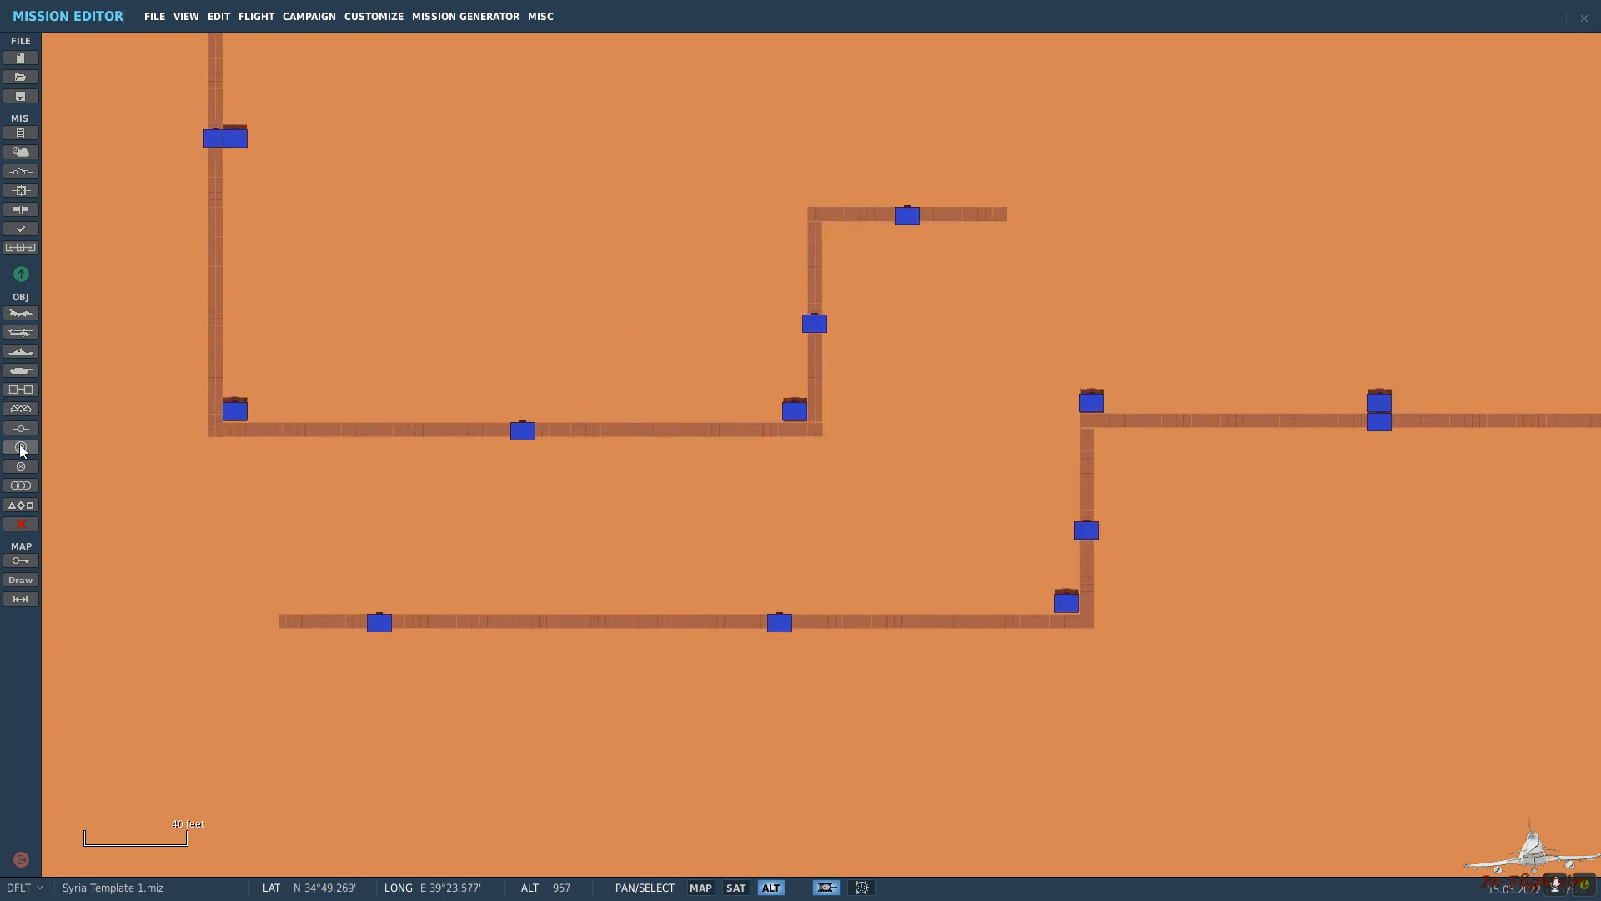
pyautogui.click(27, 417)
pyautogui.click(1418, 138)
pyautogui.scroll(15, 1429, 212)
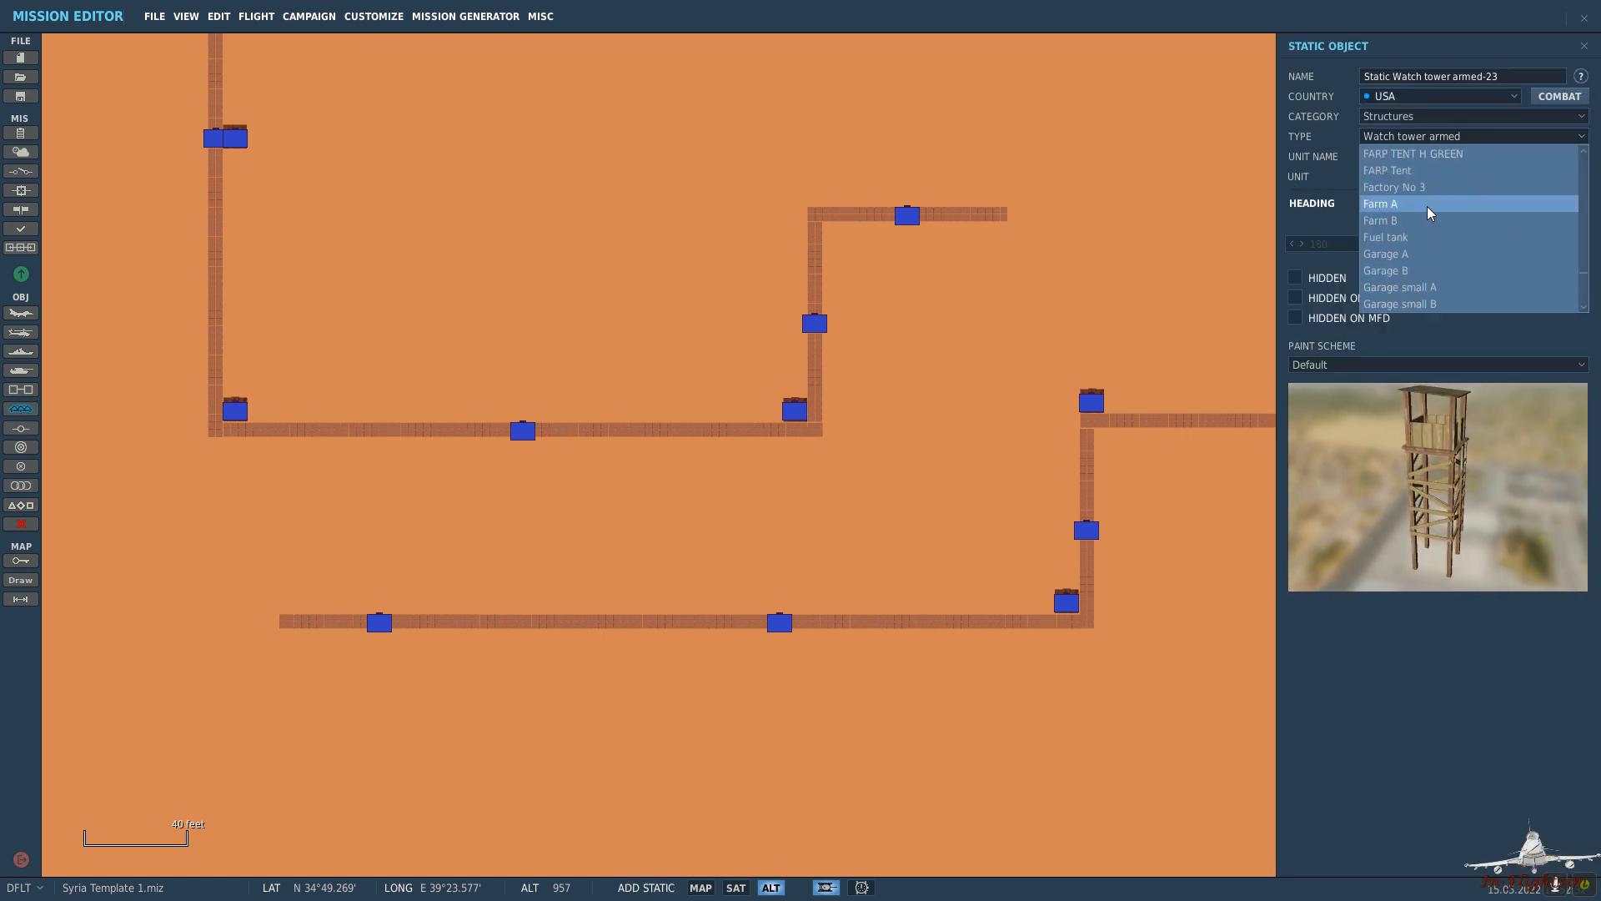
pyautogui.scroll(3, 1436, 216)
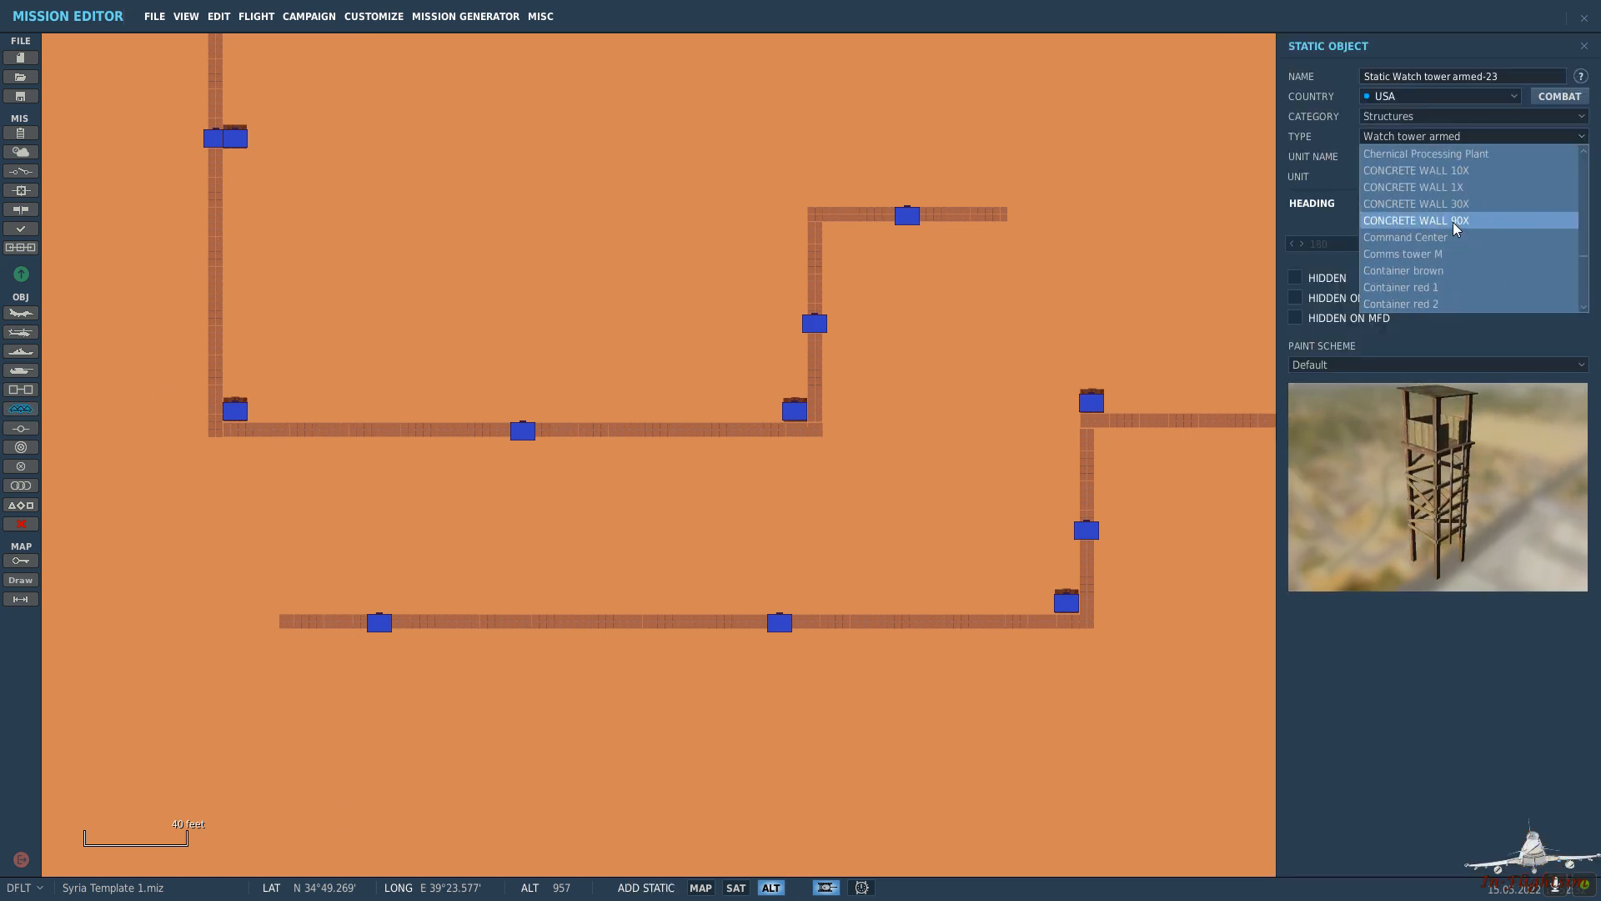
pyautogui.click(1435, 204)
pyautogui.click(799, 547)
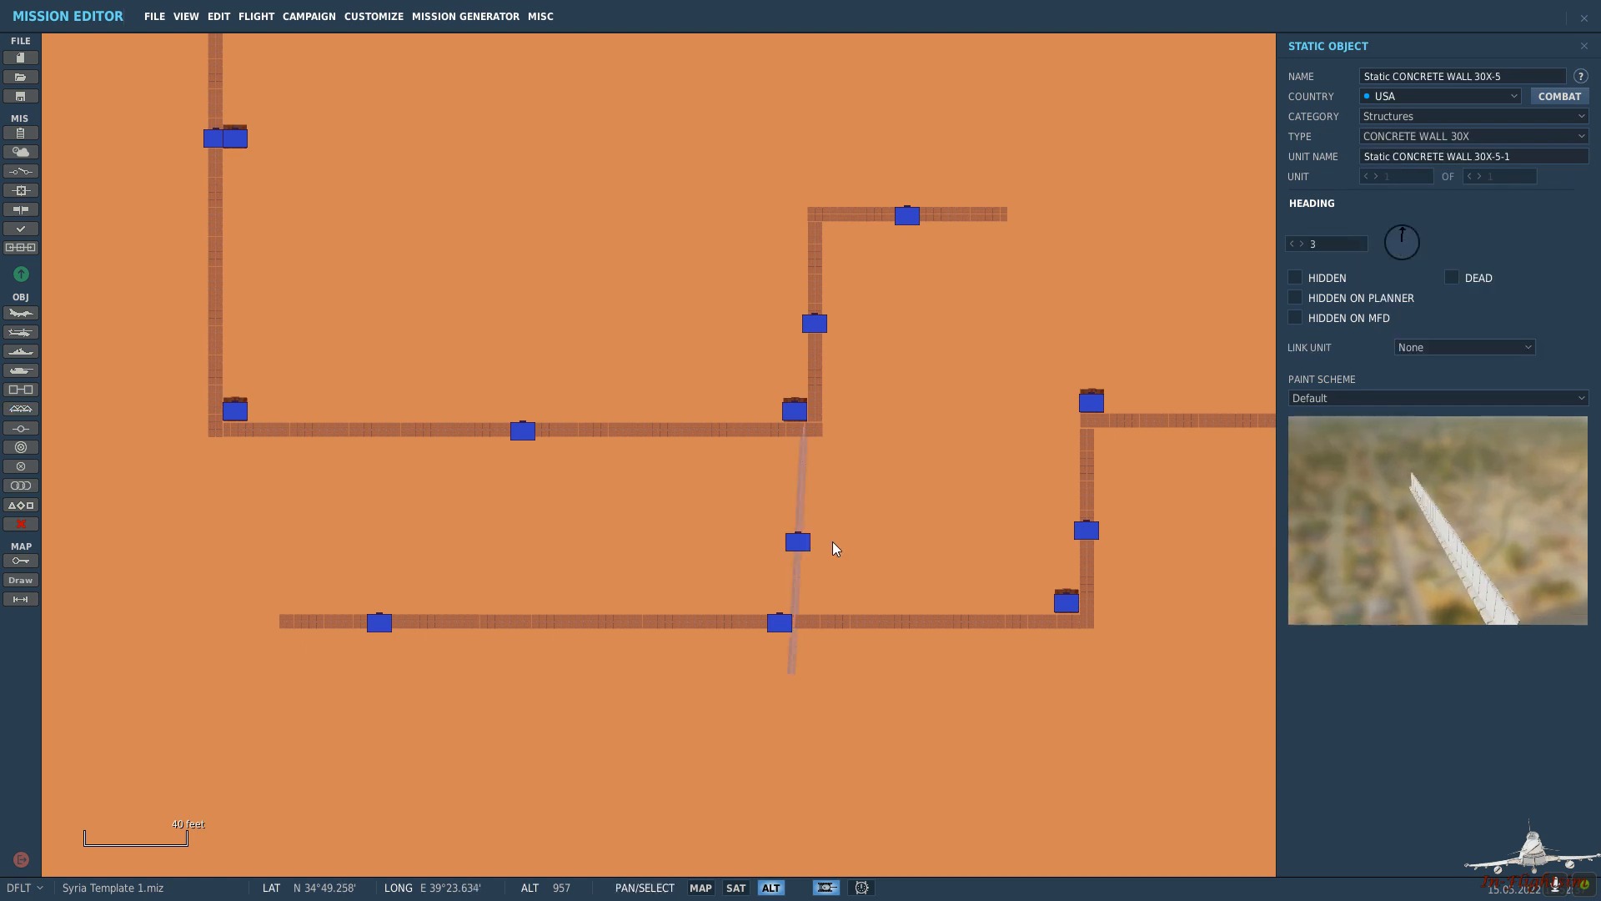
# Change the type of the concrete wall in the entrance passage to CONCRETE WALL 10X.
pyautogui.click(1162, 291)
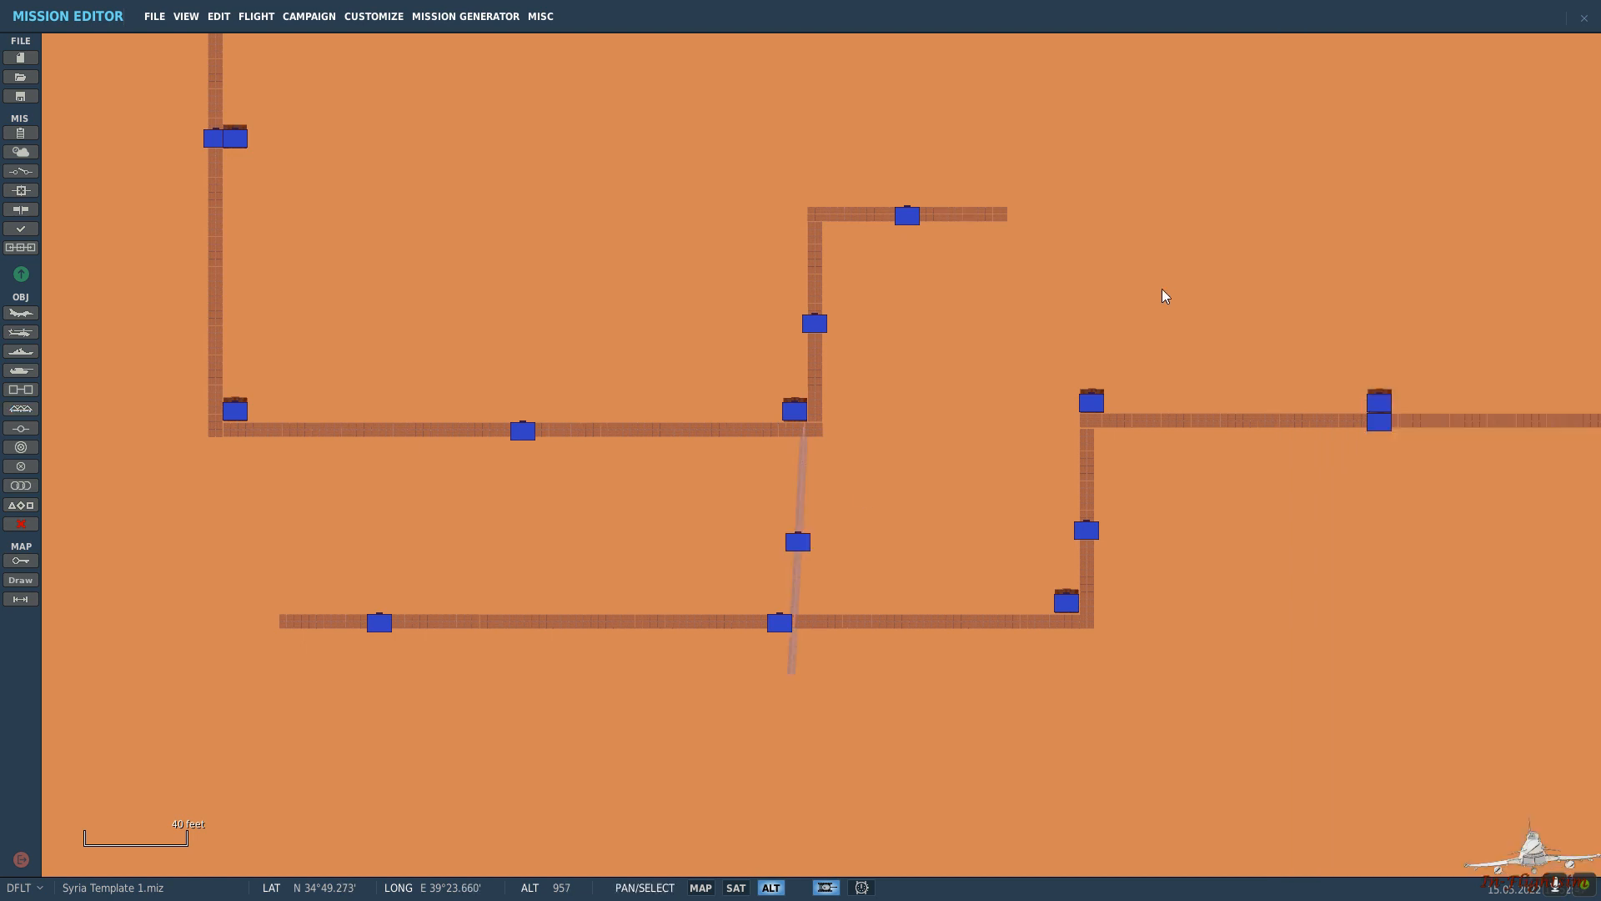
pyautogui.click(814, 527)
pyautogui.click(1458, 136)
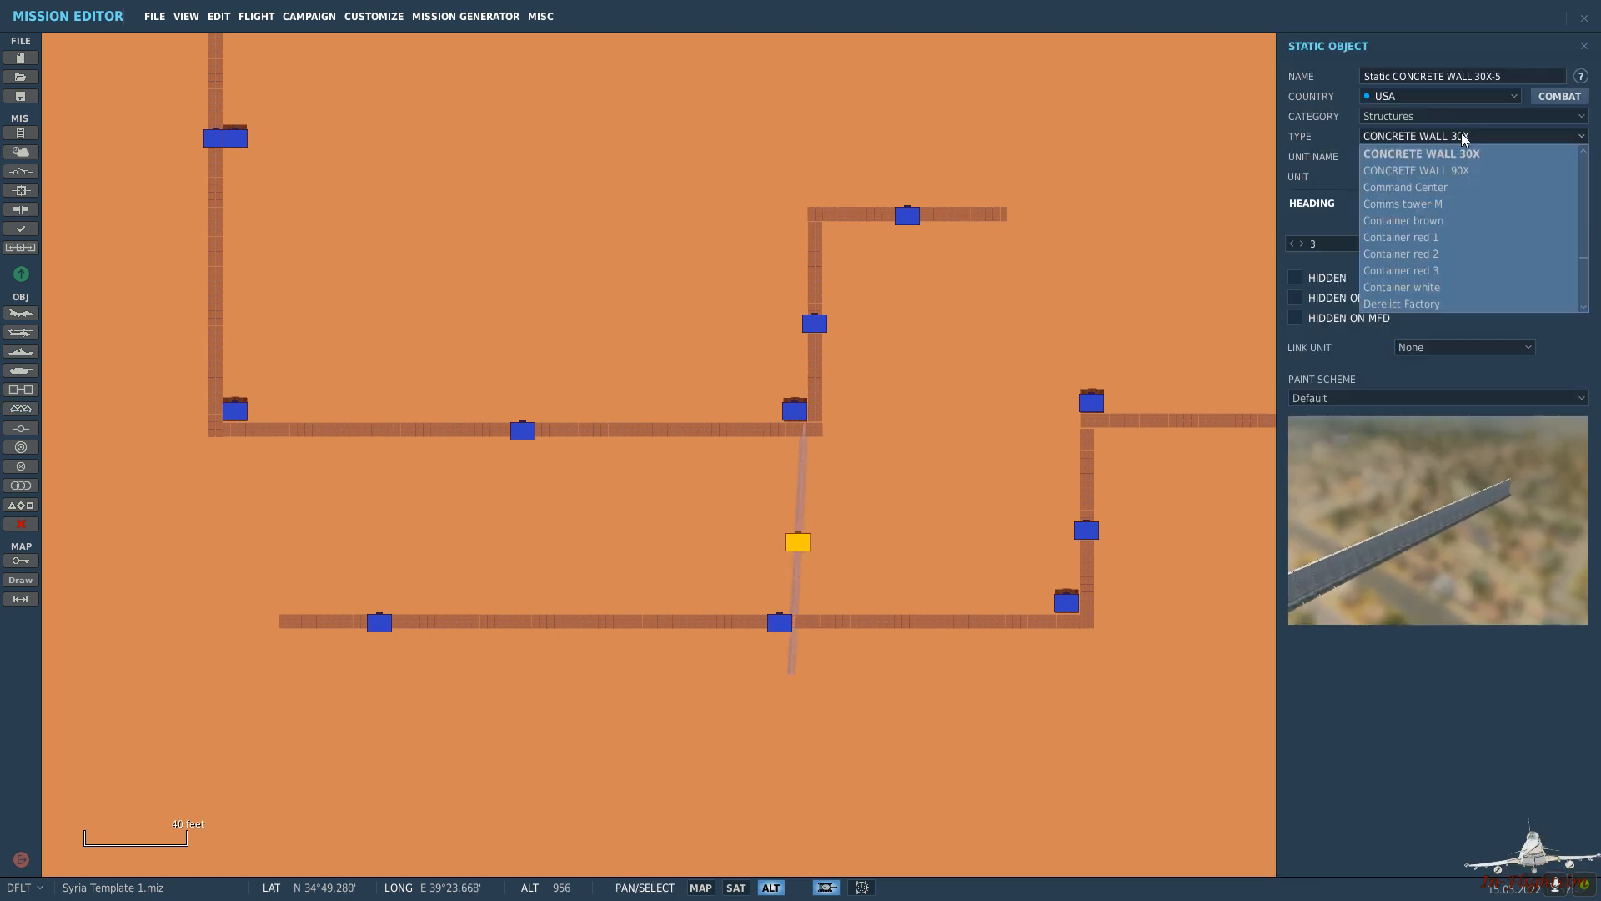
pyautogui.click(1476, 175)
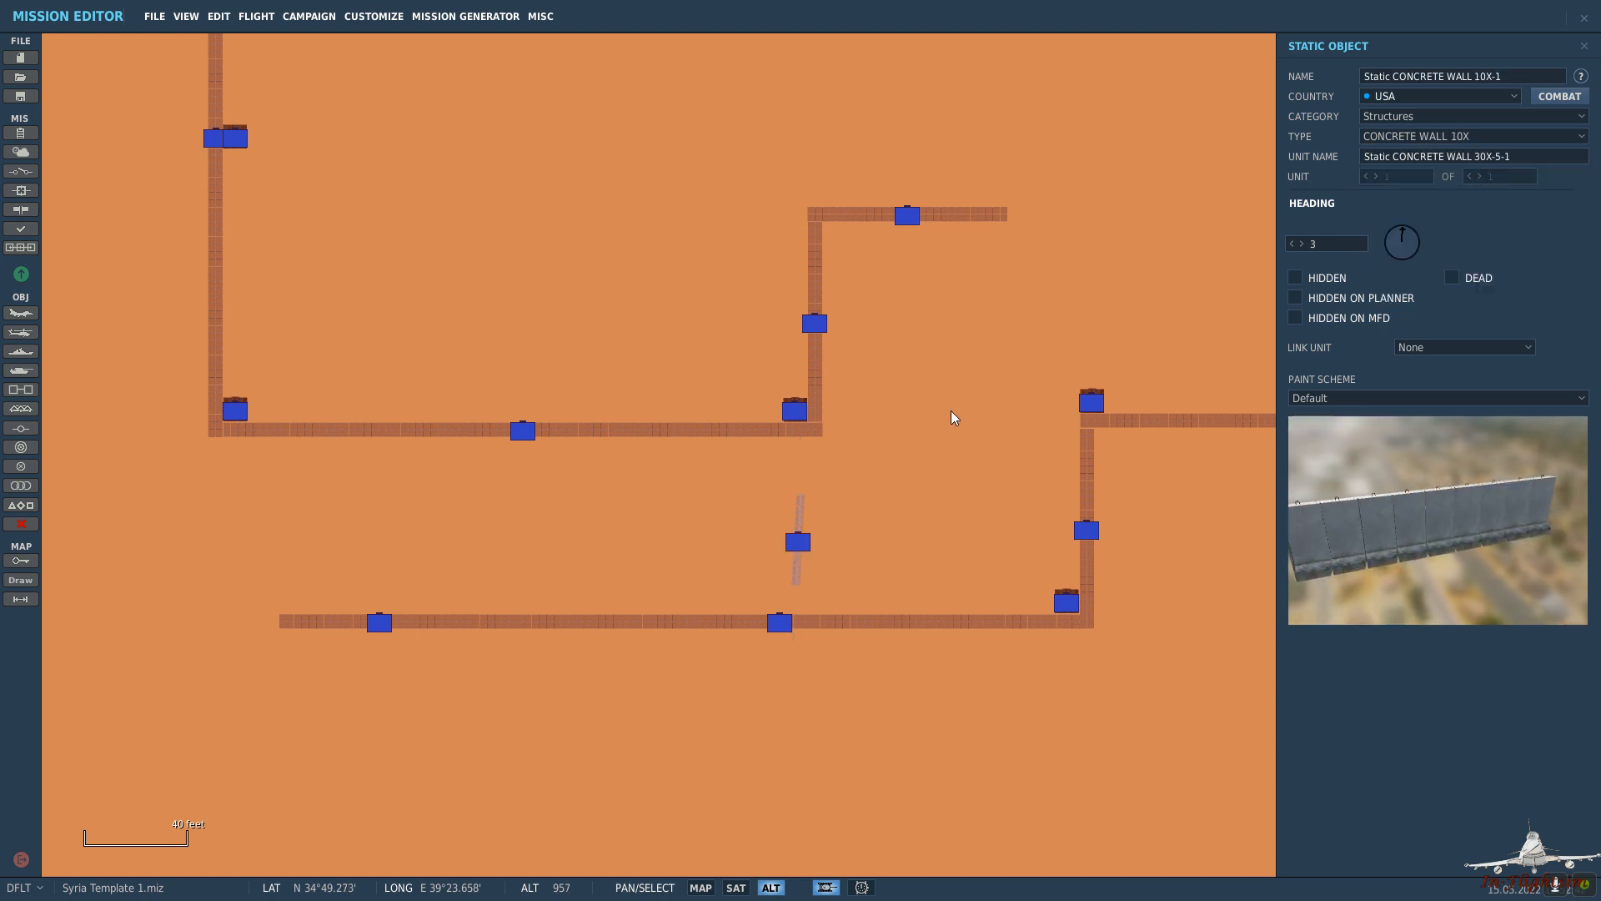
pyautogui.scroll(2, 817, 542)
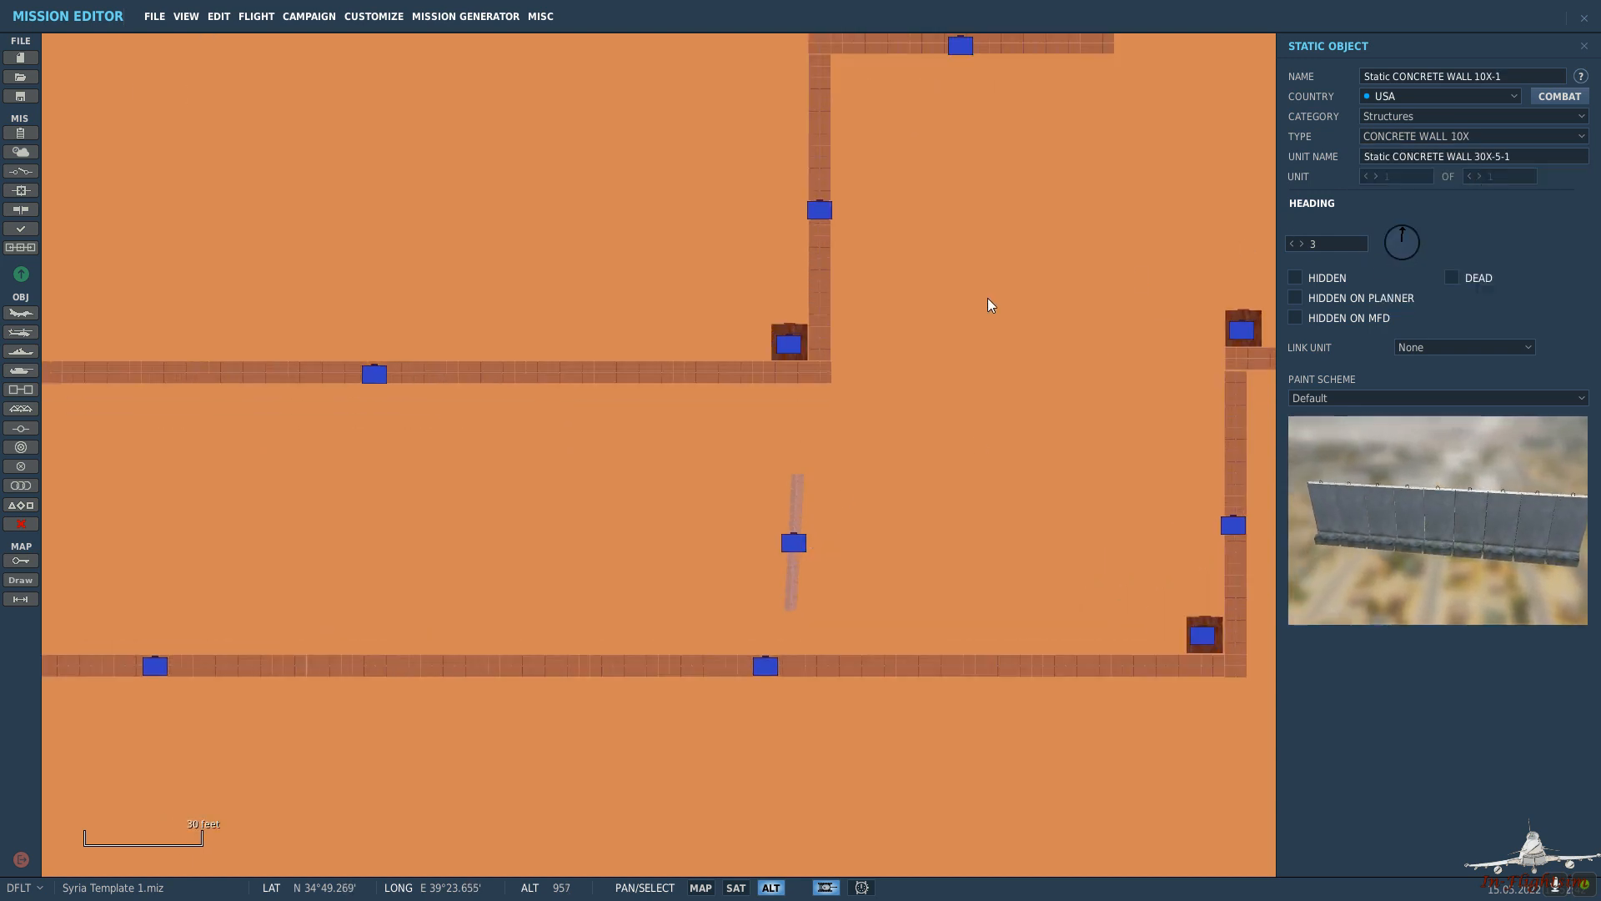
pyautogui.scroll(-5, 786, 314)
pyautogui.scroll(2, 915, 424)
pyautogui.scroll(-3, 958, 311)
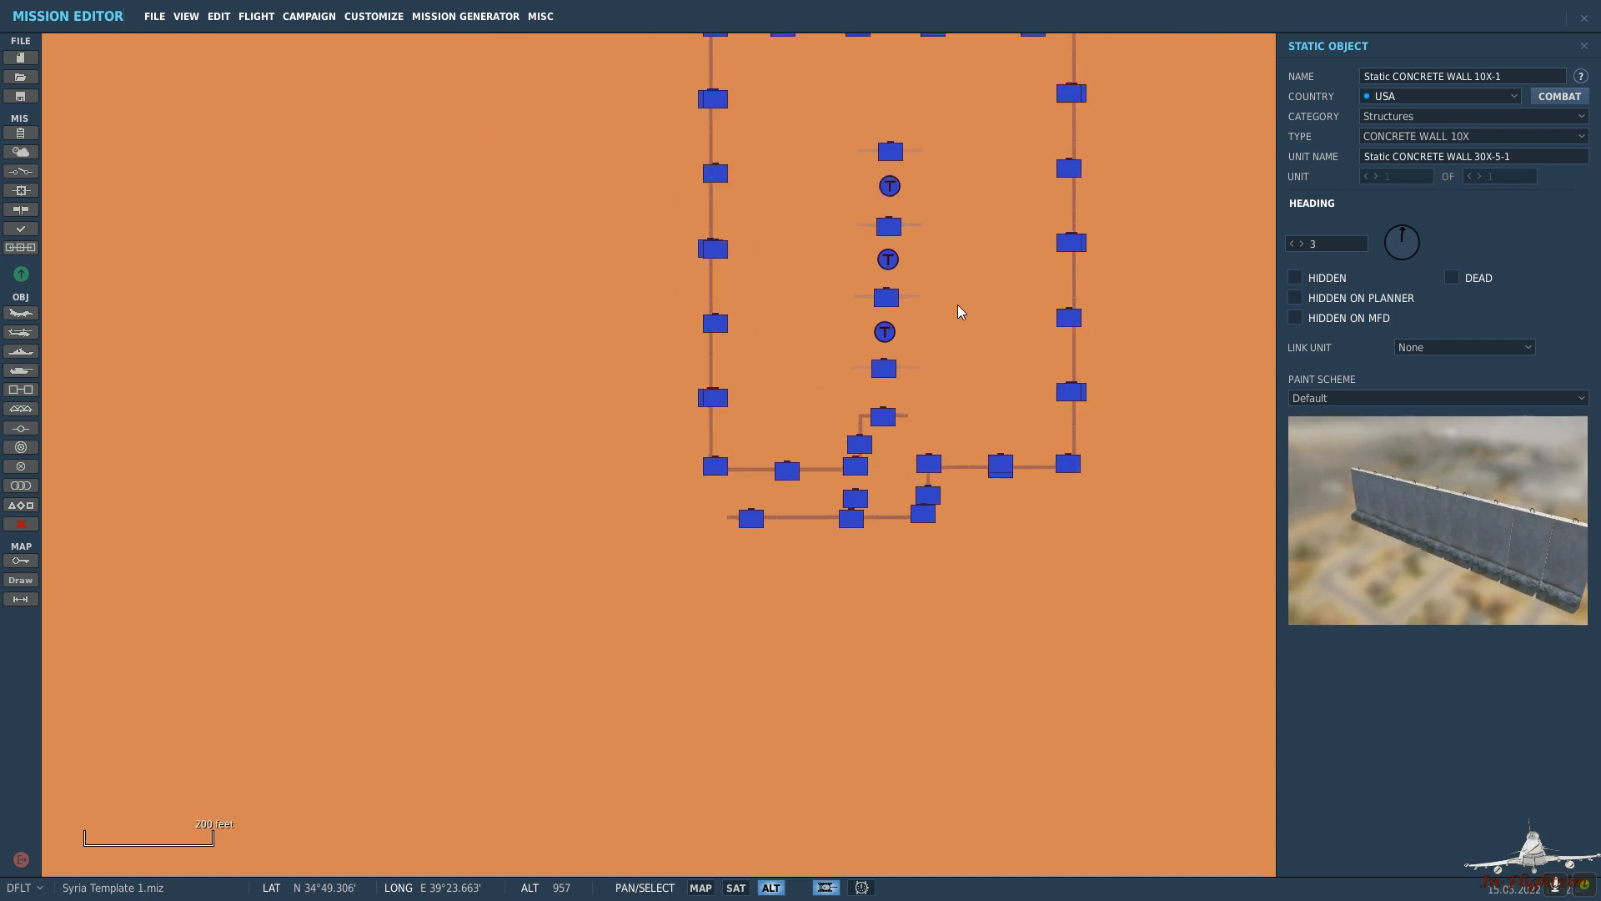
# Place a static object in the entrance gap and set its category to Ground vehicles and its type to Scout HMMWV.
pyautogui.scroll(2, 965, 397)
pyautogui.click(926, 447)
pyautogui.click(30, 410)
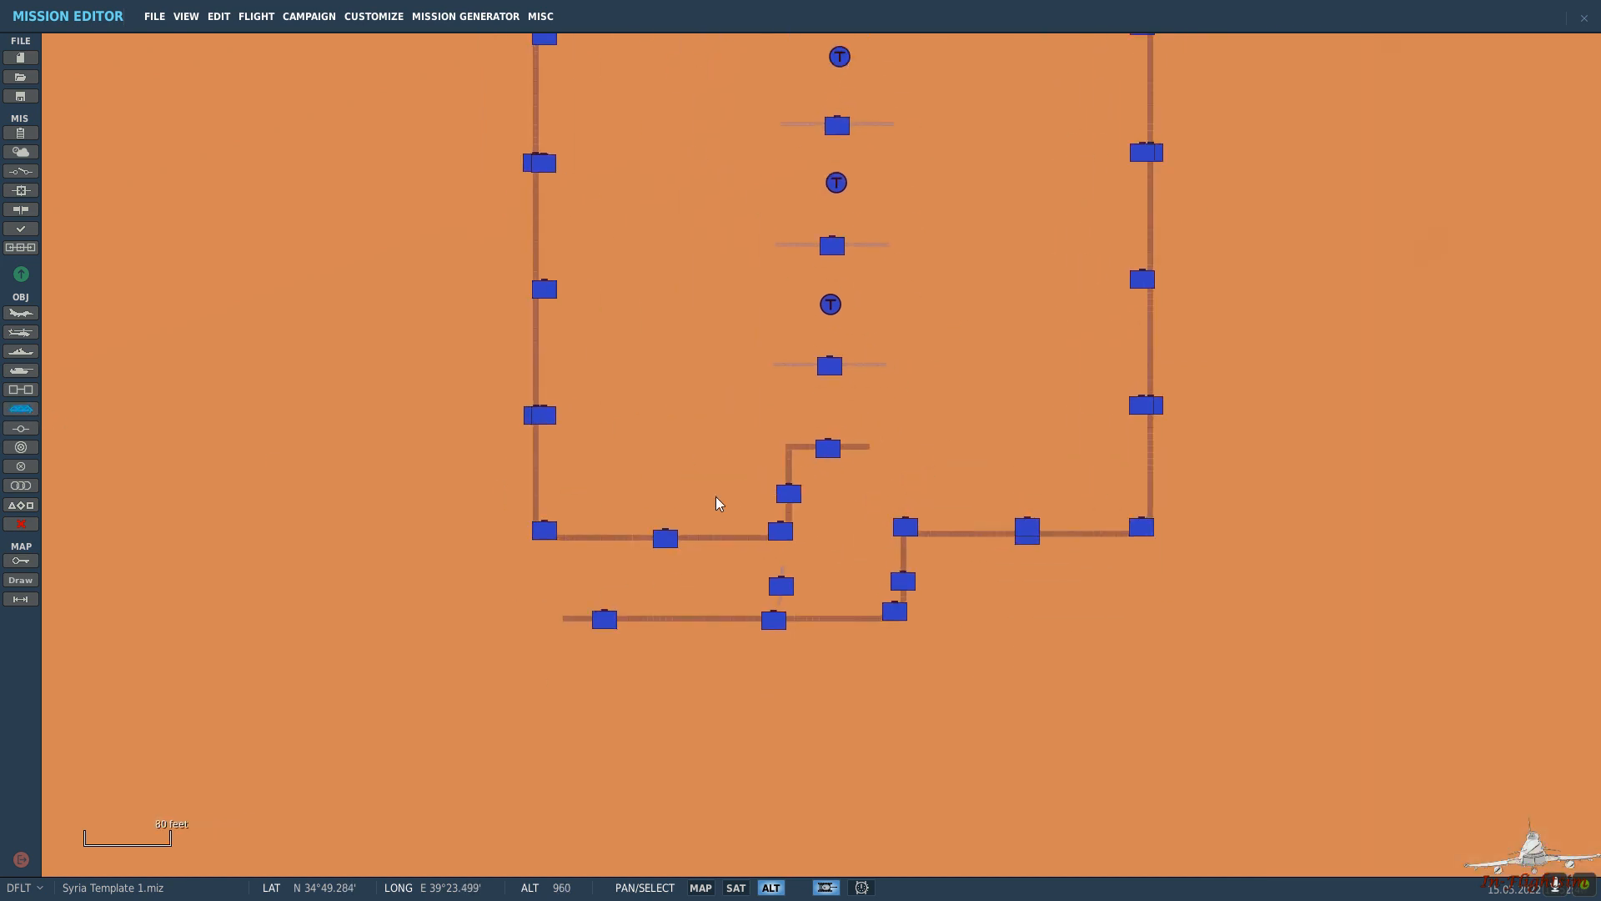
pyautogui.scroll(2, 801, 519)
pyautogui.click(795, 517)
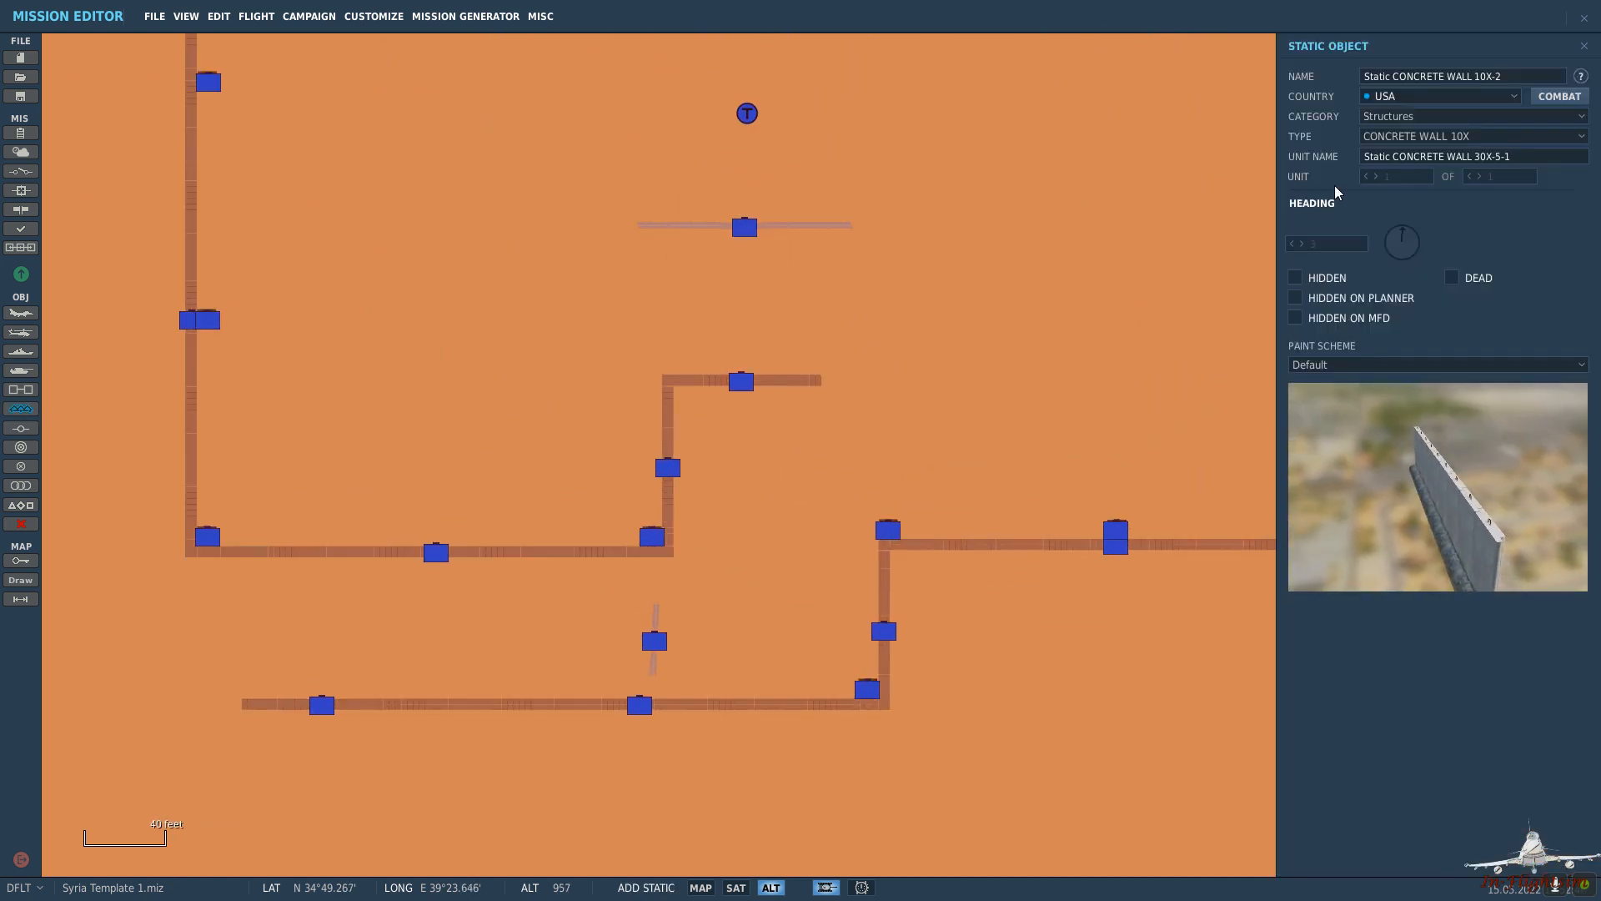
pyautogui.click(1441, 121)
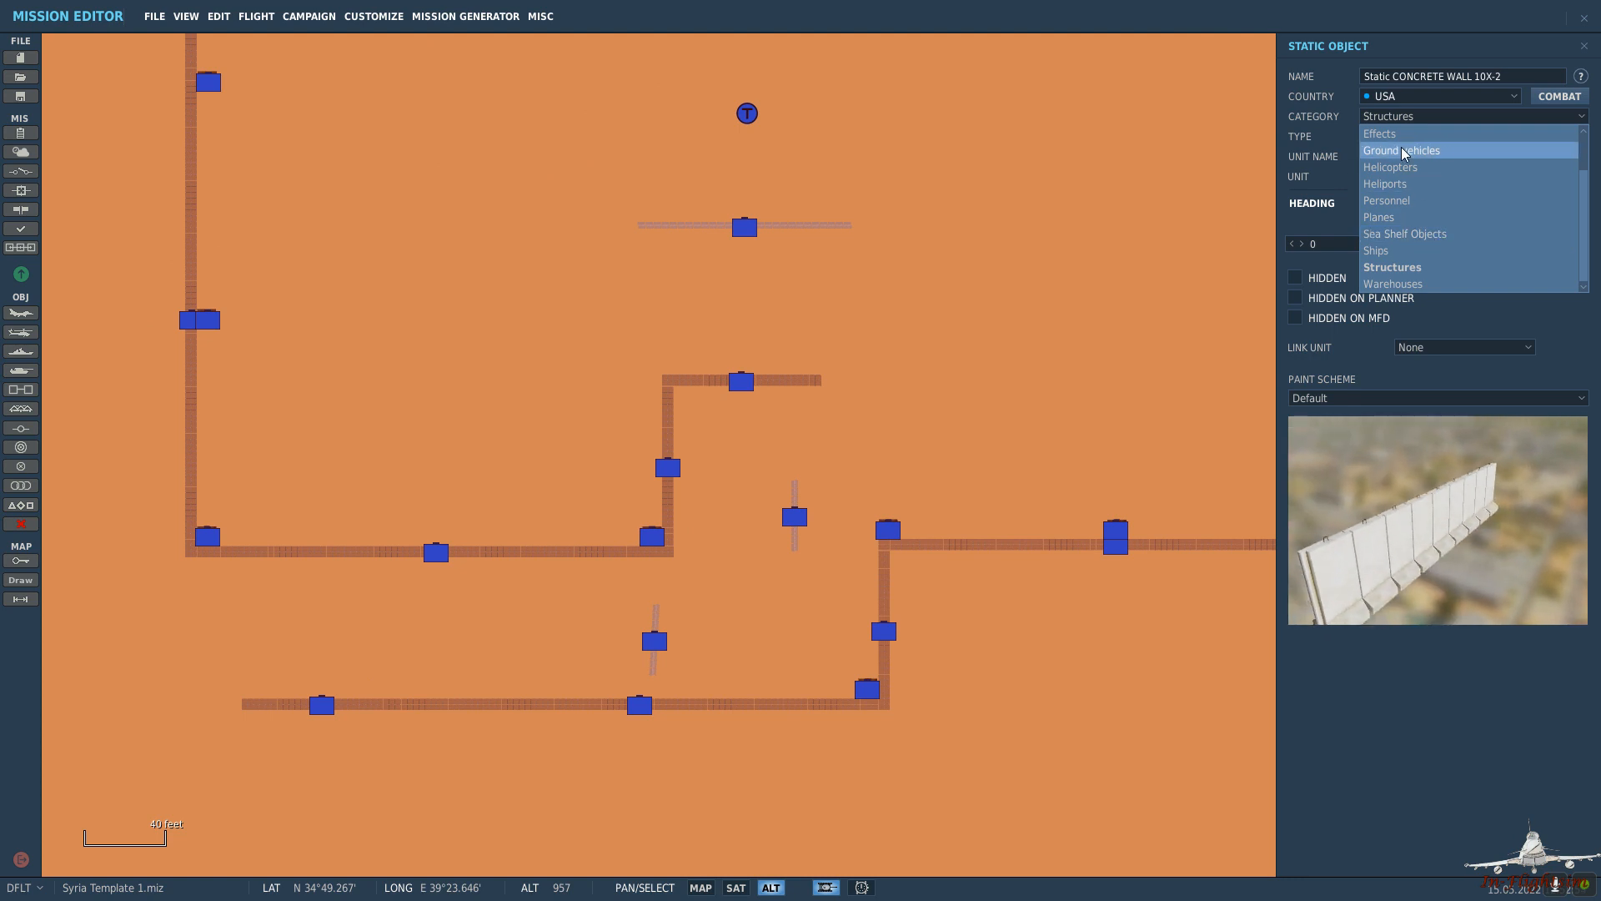
pyautogui.click(1431, 148)
pyautogui.click(1431, 138)
pyautogui.scroll(-20, 1451, 267)
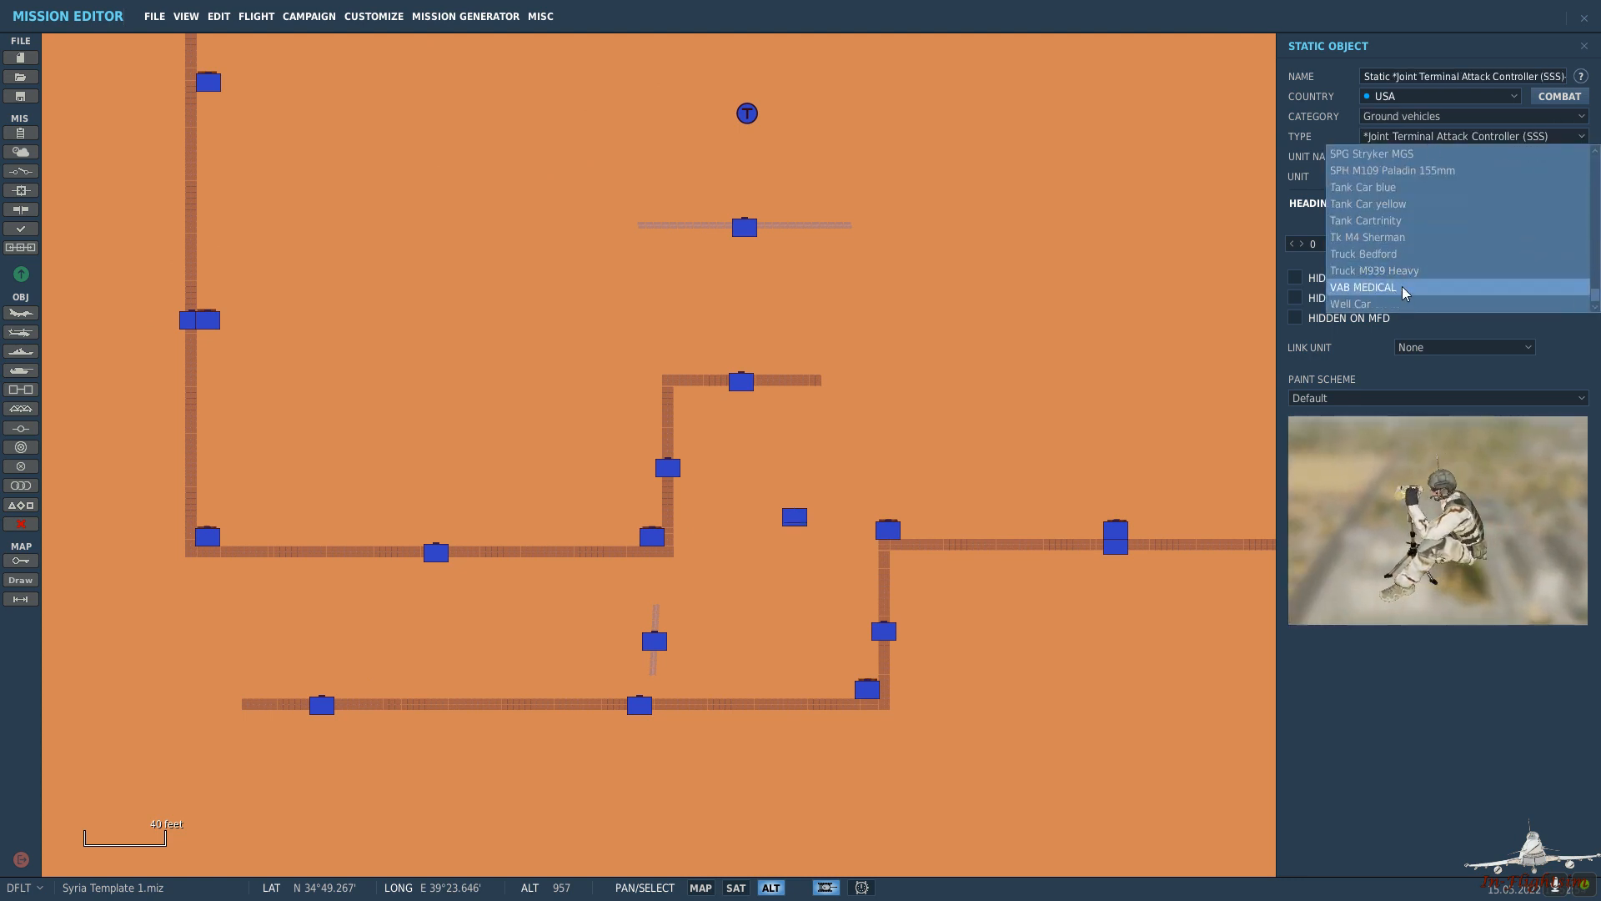
pyautogui.scroll(10, 1418, 284)
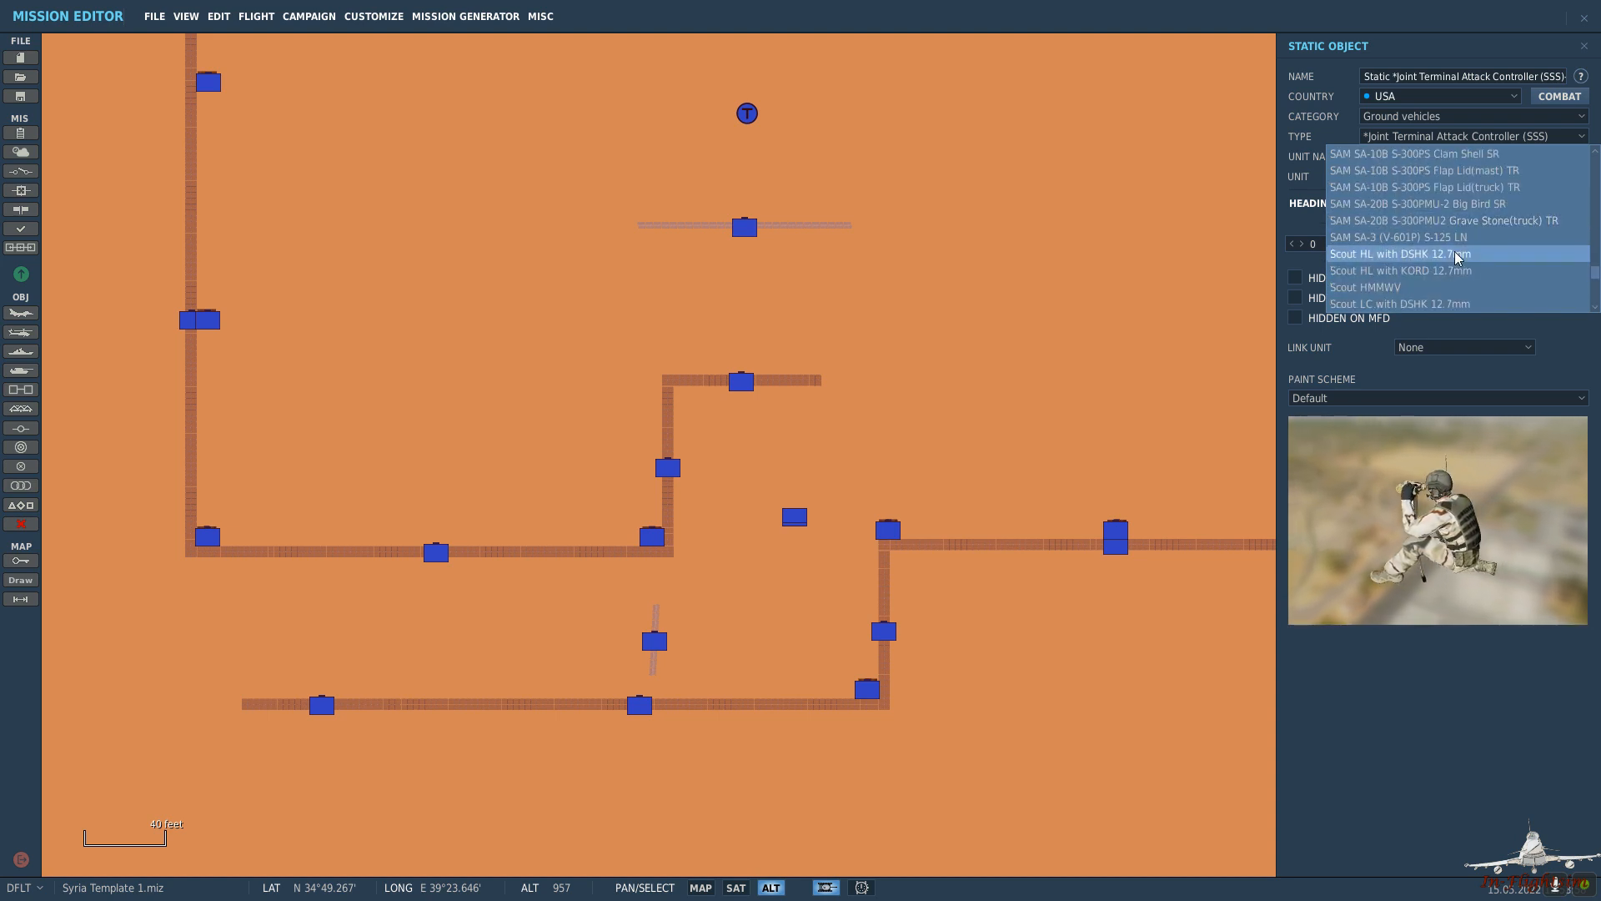
pyautogui.click(1417, 286)
# Move the Scout HMMWV southwest into the entrance passage, just northeast of the concrete wall.
pyautogui.scroll(3, 801, 567)
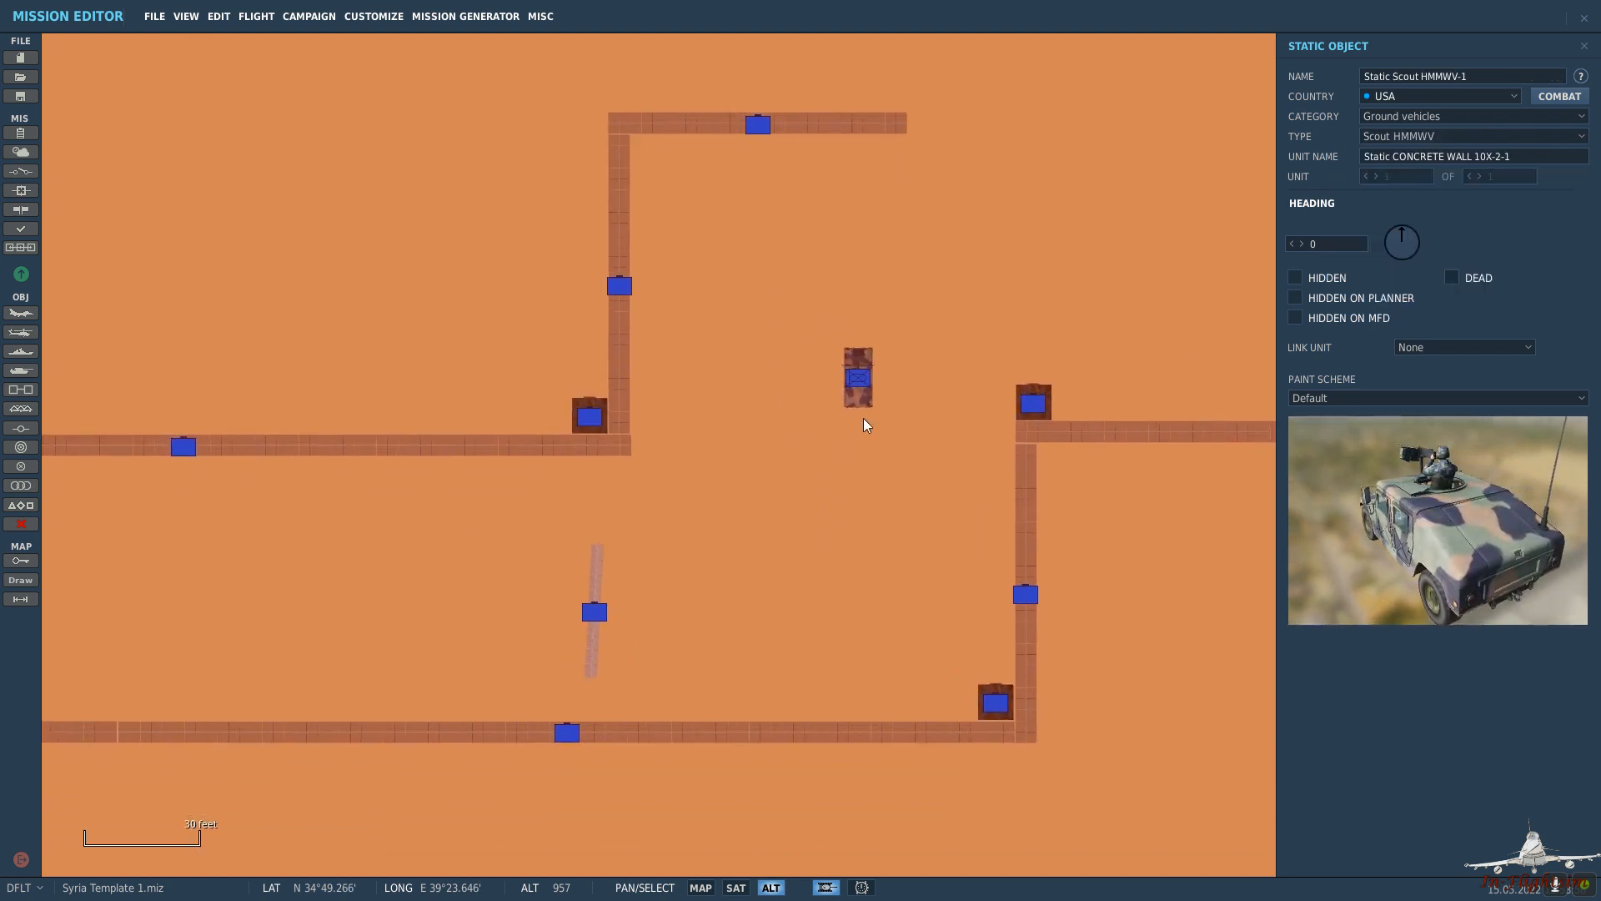
pyautogui.moveTo(859, 385); pyautogui.dragTo(694, 498)
pyautogui.moveTo(690, 543); pyautogui.dragTo(901, 477, button='right')
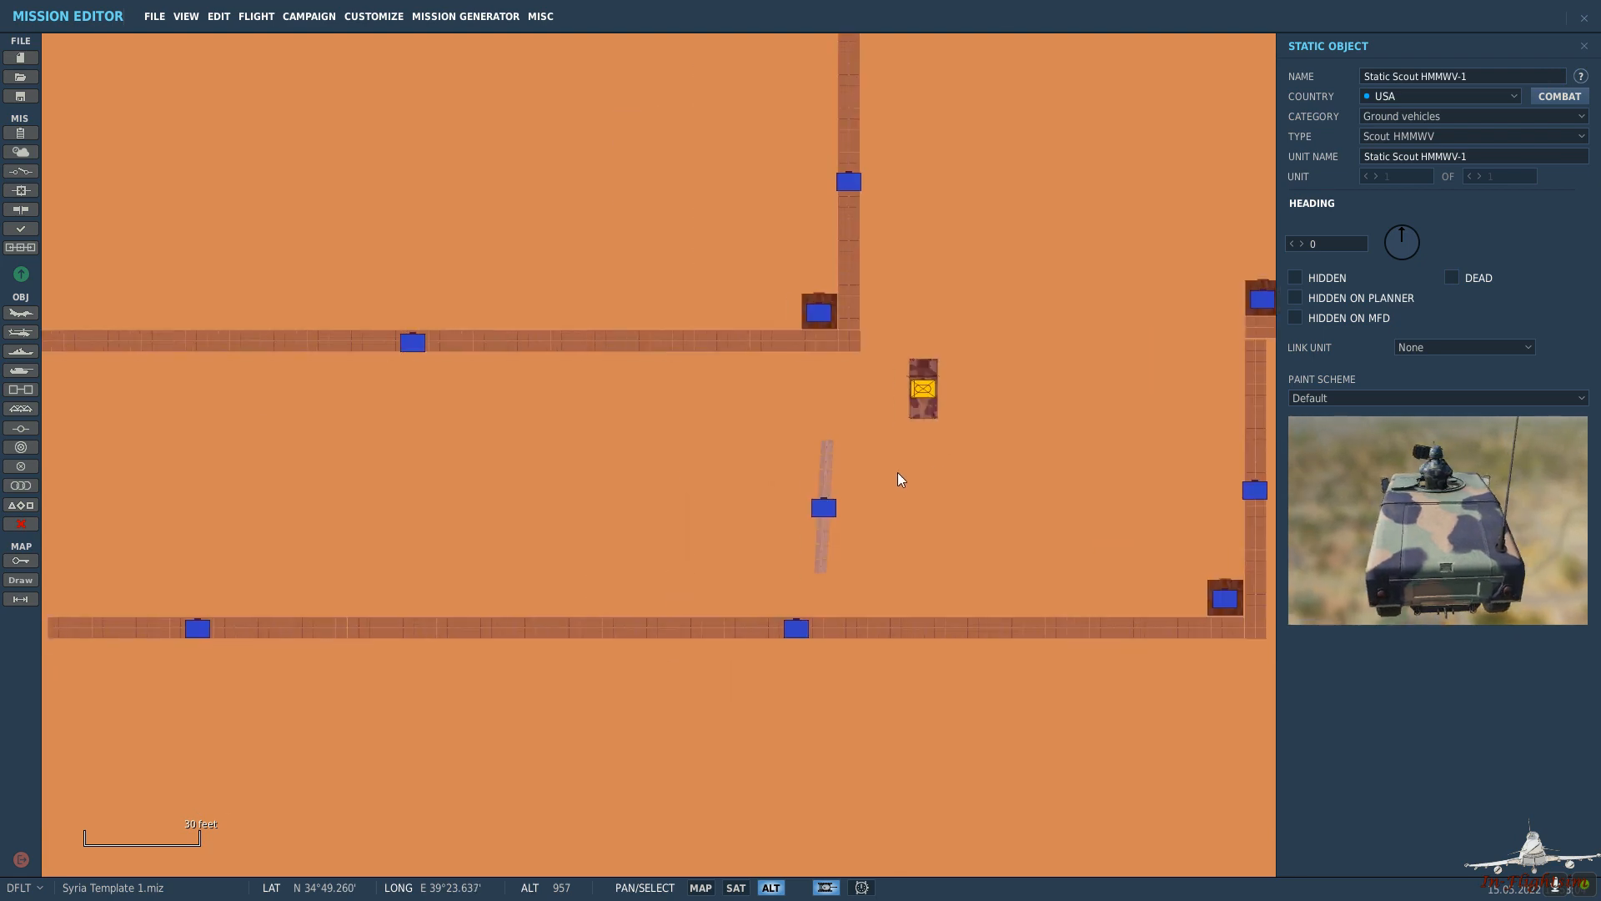
# Set the concrete wall's heading to 0 and move it to the west end of the outer entrance wall, extending north.
pyautogui.click(825, 501)
pyautogui.click(826, 508)
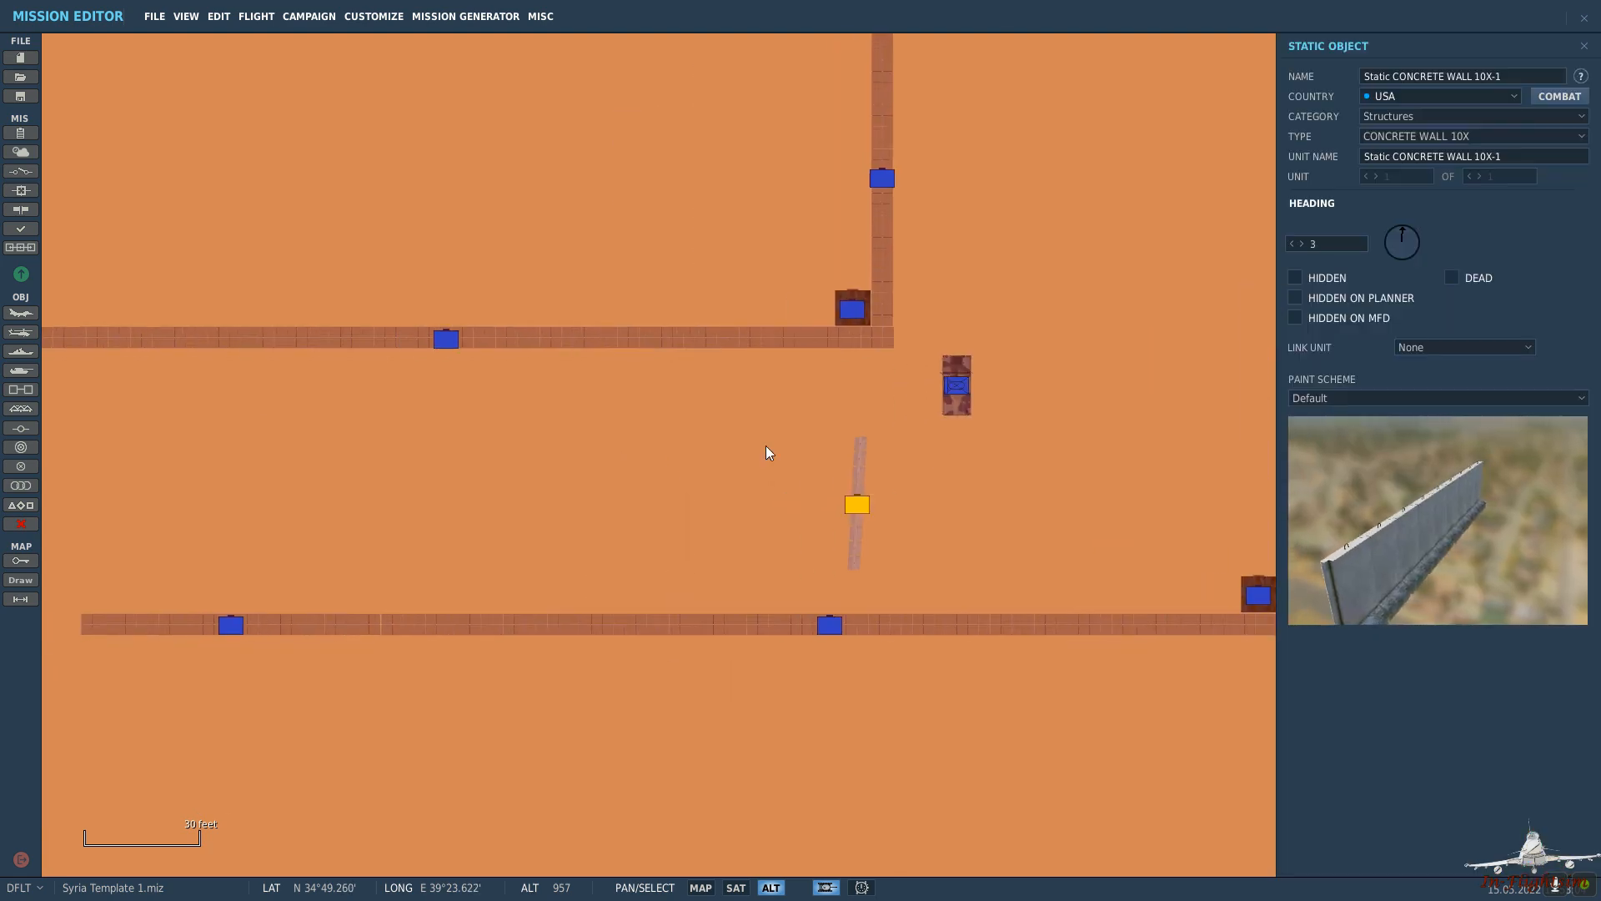
pyautogui.moveTo(764, 450); pyautogui.dragTo(968, 462, button='right')
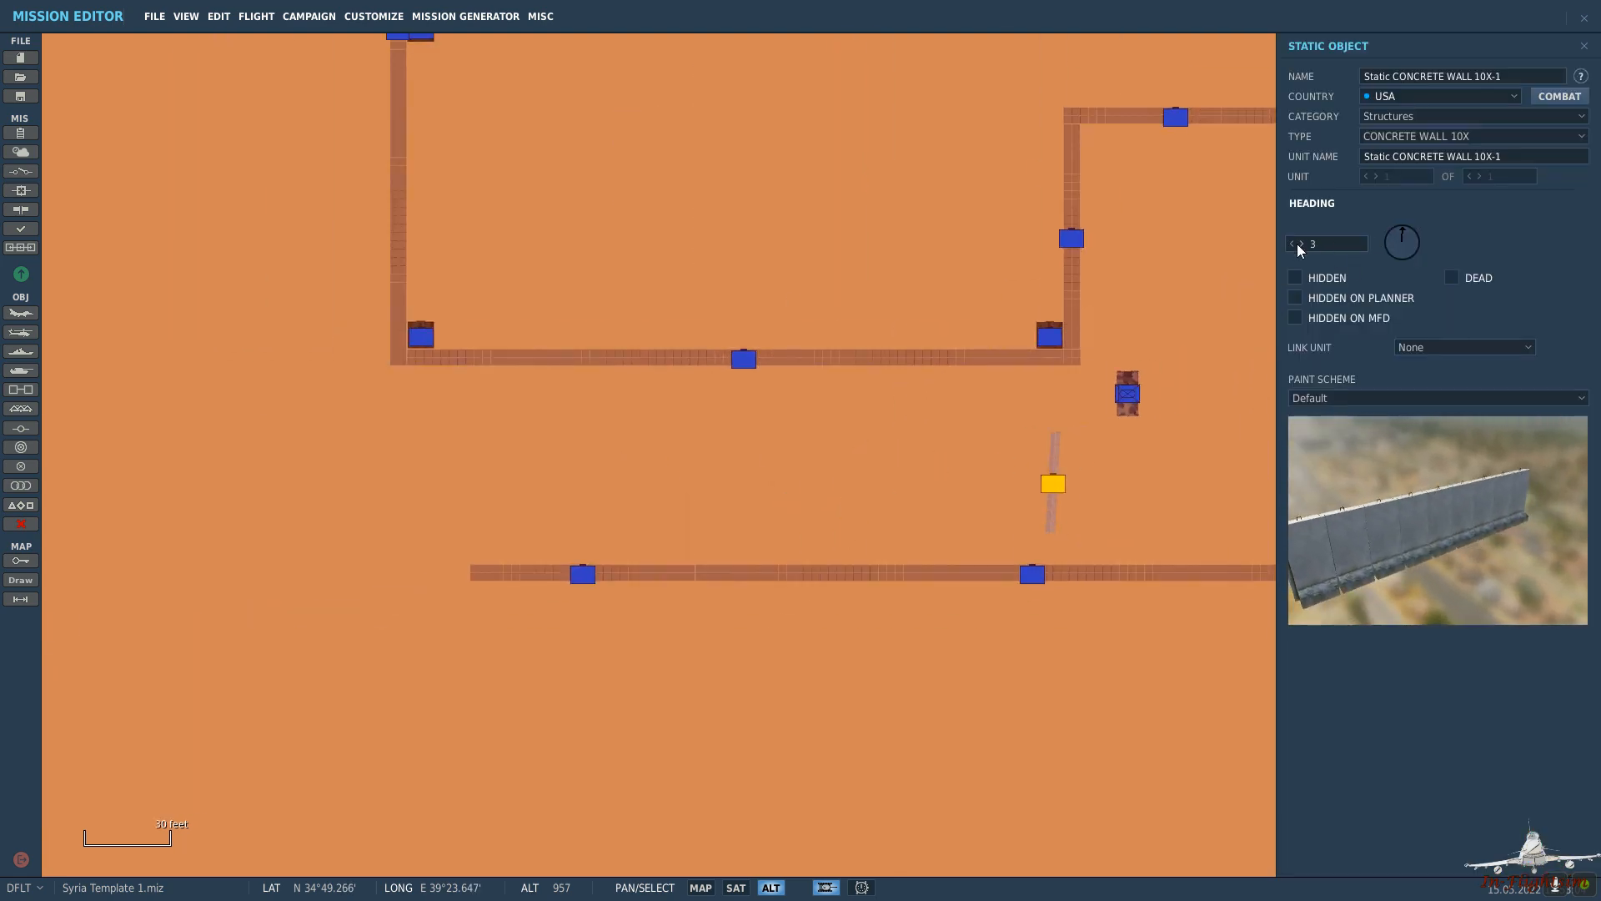
pyautogui.click(1076, 486)
pyautogui.scroll(2, 1076, 488)
pyautogui.moveTo(1016, 530); pyautogui.dragTo(625, 477)
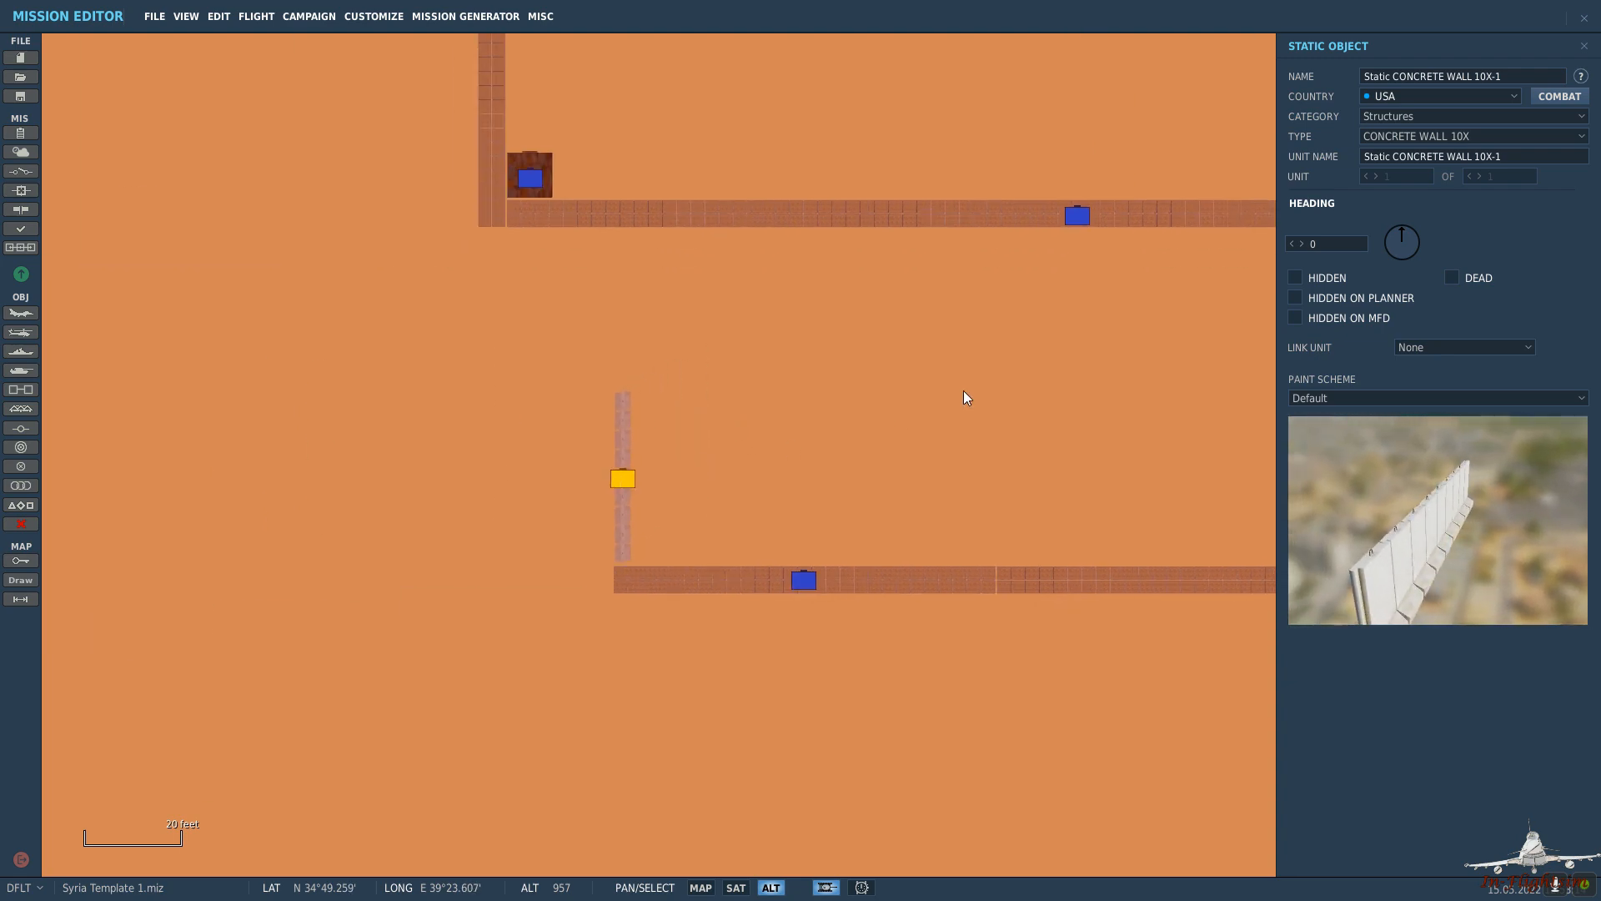
# Paste two staggered copies of the concrete wall in the passage, one below the south wall's midpoint and one farther east against the outer wall.
pyautogui.moveTo(1021, 316); pyautogui.dragTo(756, 272)
pyautogui.click(784, 268)
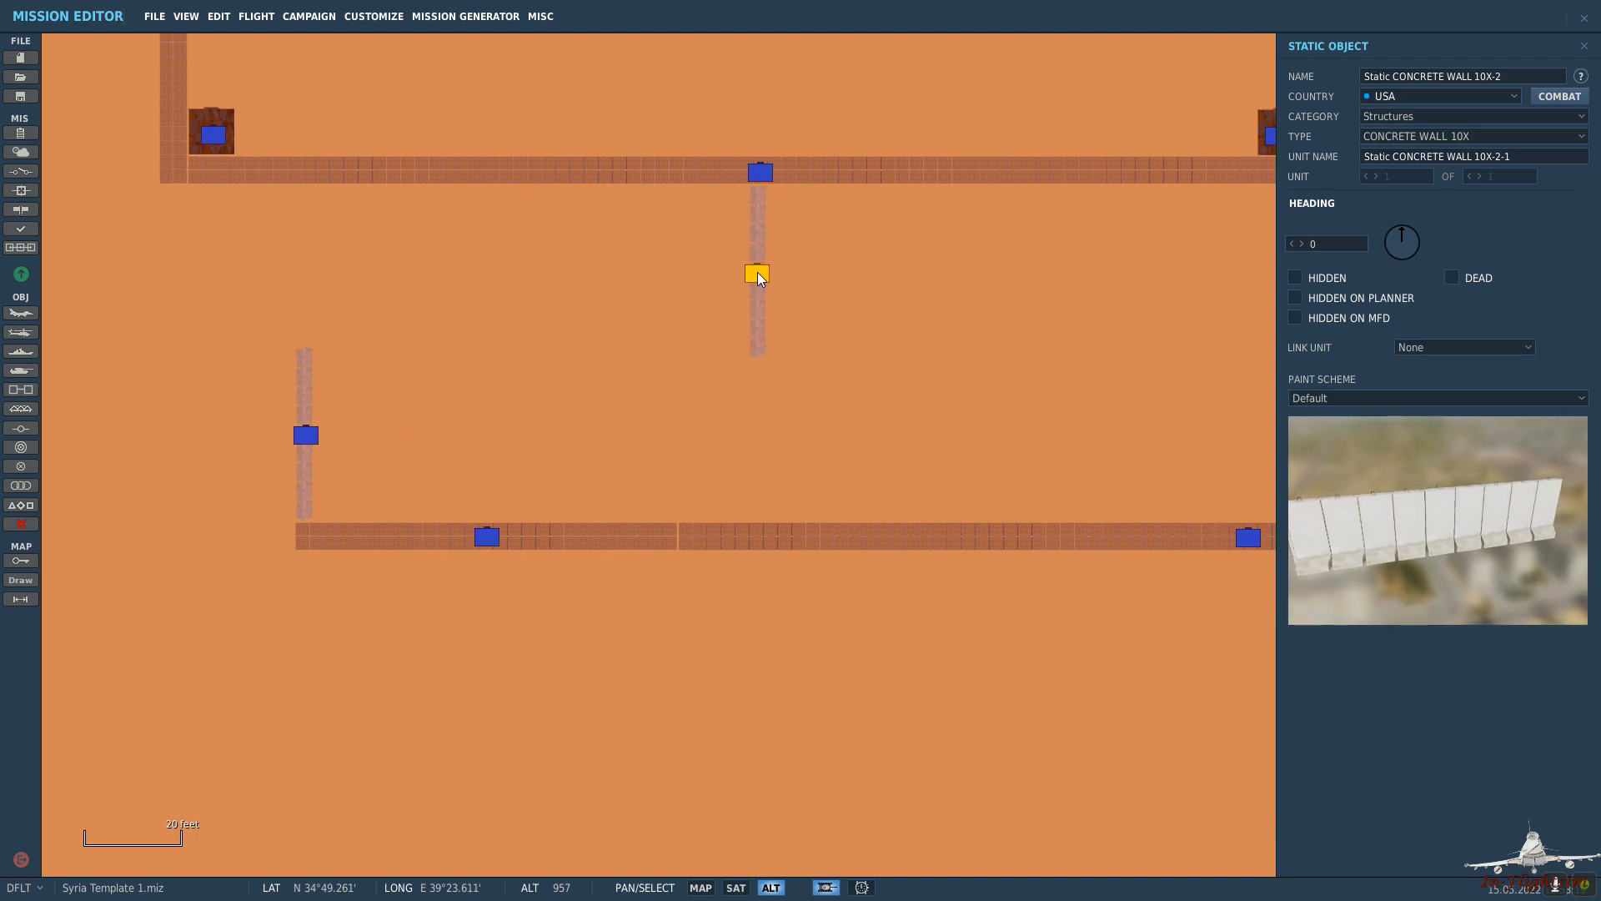
pyautogui.moveTo(853, 339); pyautogui.dragTo(482, 304)
pyautogui.click(864, 395)
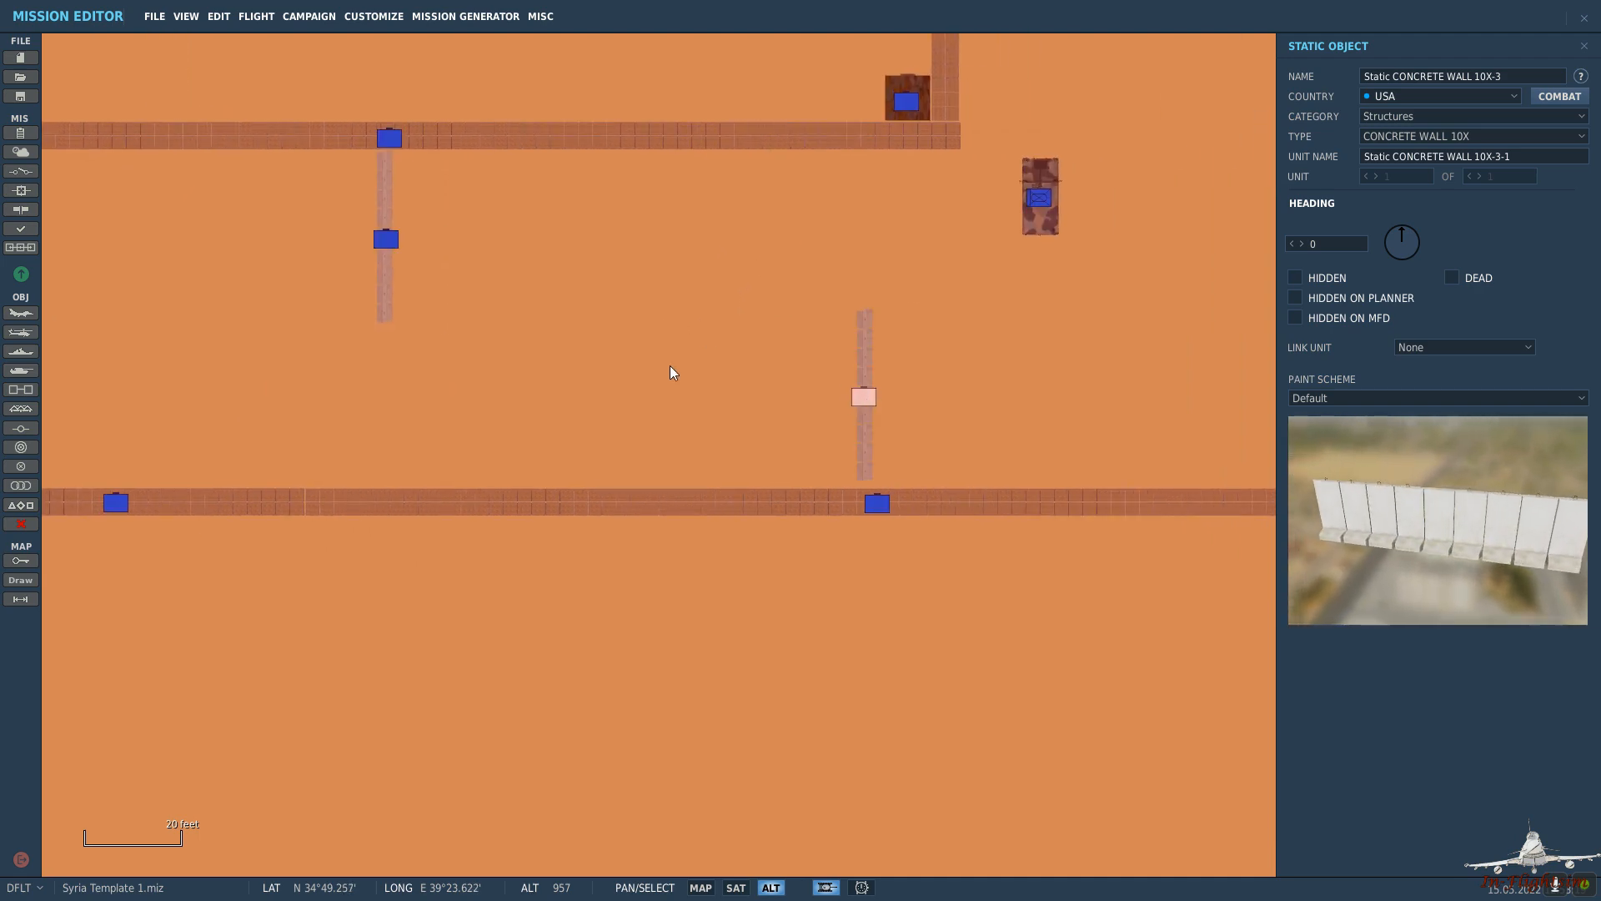
pyautogui.scroll(-1, 777, 367)
pyautogui.moveTo(915, 392); pyautogui.dragTo(864, 398)
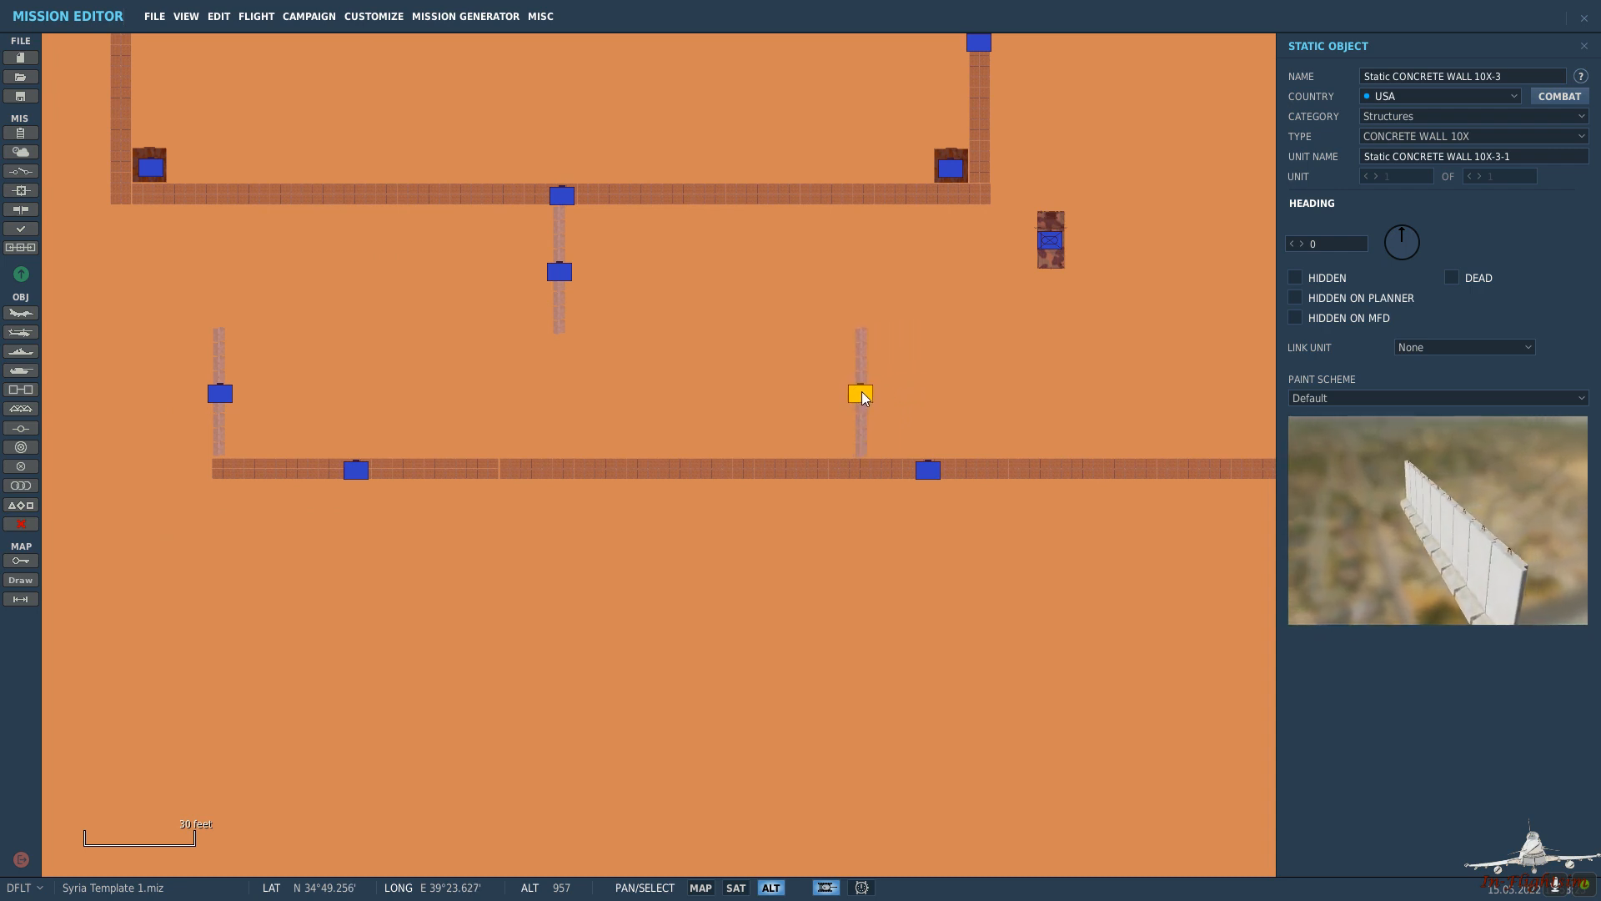
# Paste another CONCRETE WALL 10X off the western south wall's inner corner, angled across the passage at heading 117.
pyautogui.moveTo(1105, 343); pyautogui.dragTo(905, 385)
pyautogui.scroll(1, 887, 273)
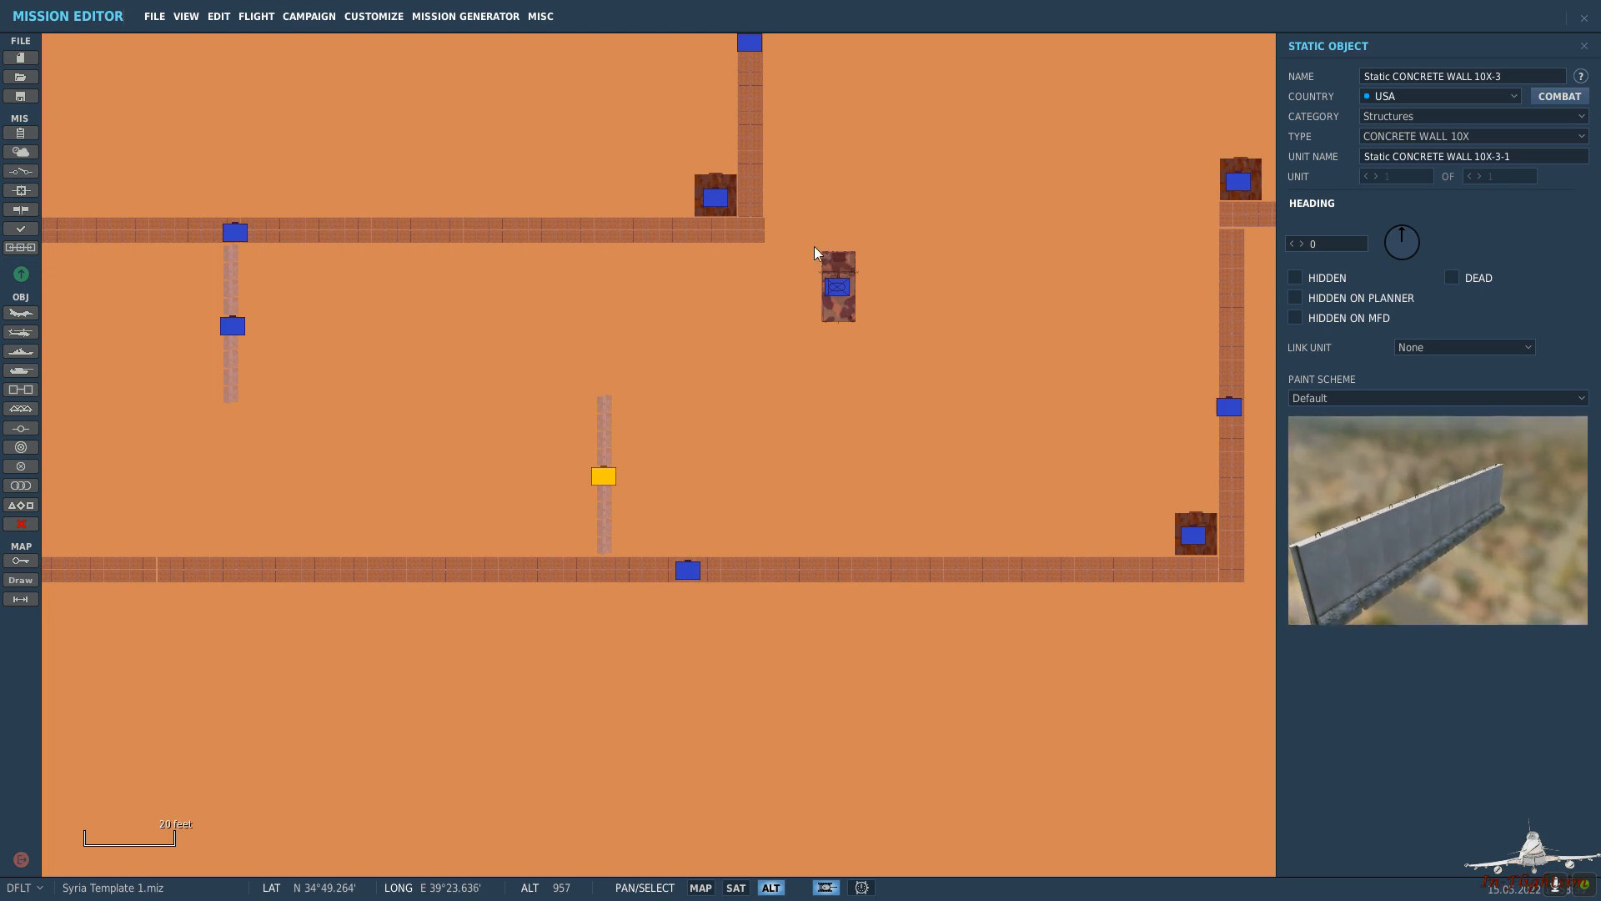
pyautogui.click(815, 252)
pyautogui.click(1410, 256)
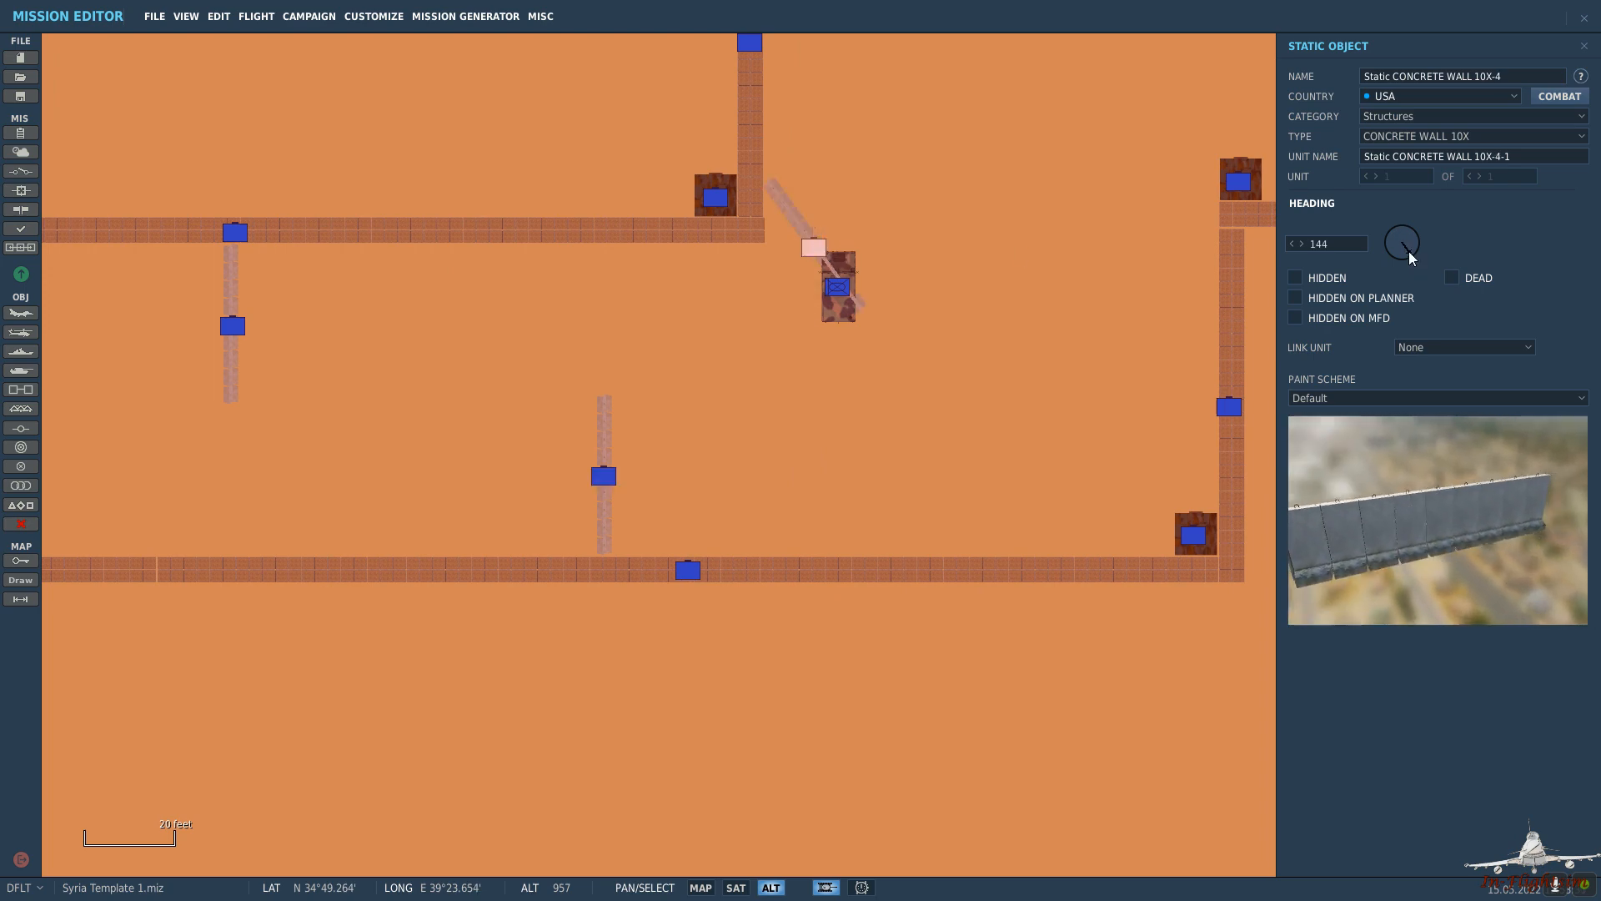
pyautogui.moveTo(1409, 250); pyautogui.dragTo(1415, 249)
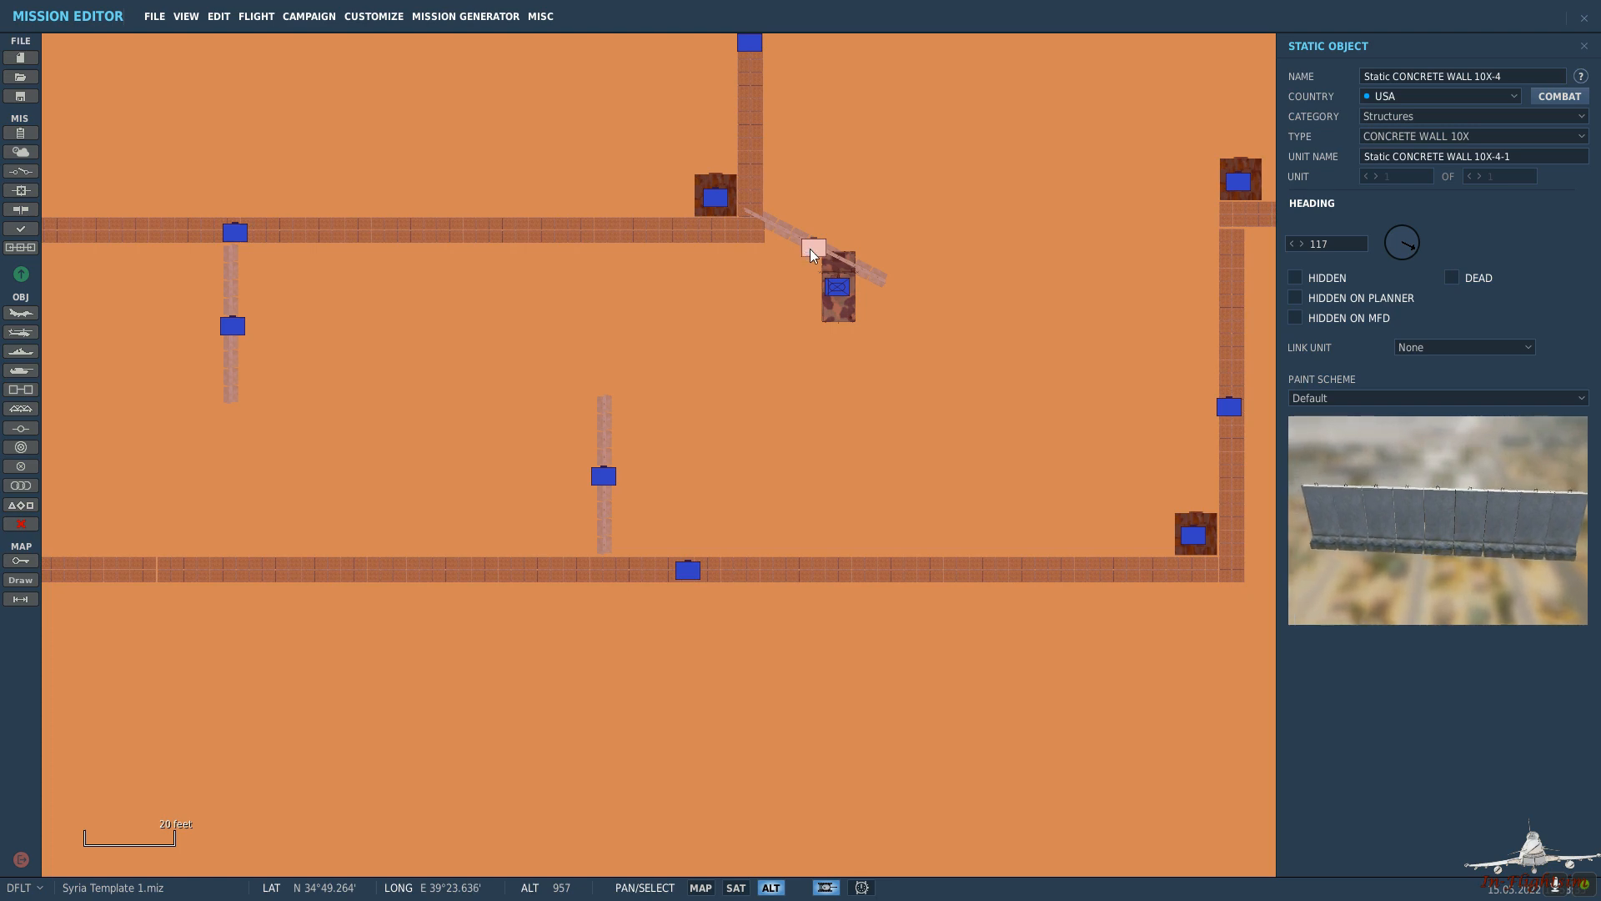
pyautogui.moveTo(816, 249); pyautogui.dragTo(843, 280)
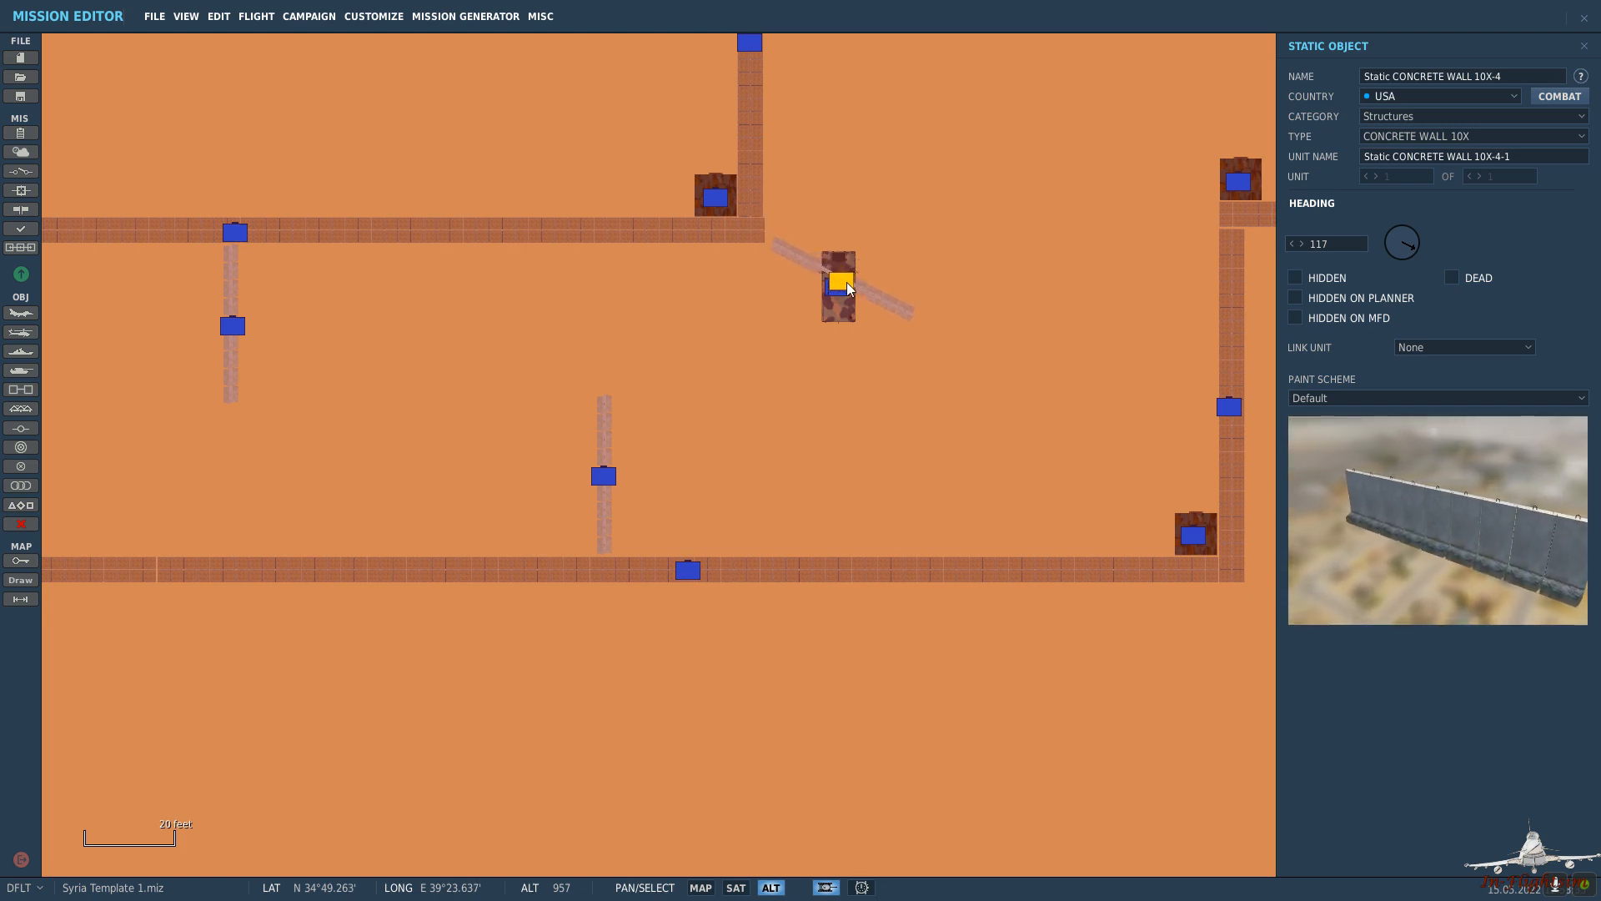
# Move the Scout HMMWV southeast, clear of the angled concrete wall, toward the outer entrance wall's corner.
pyautogui.moveTo(1019, 358); pyautogui.dragTo(757, 441)
pyautogui.moveTo(804, 301); pyautogui.dragTo(787, 464)
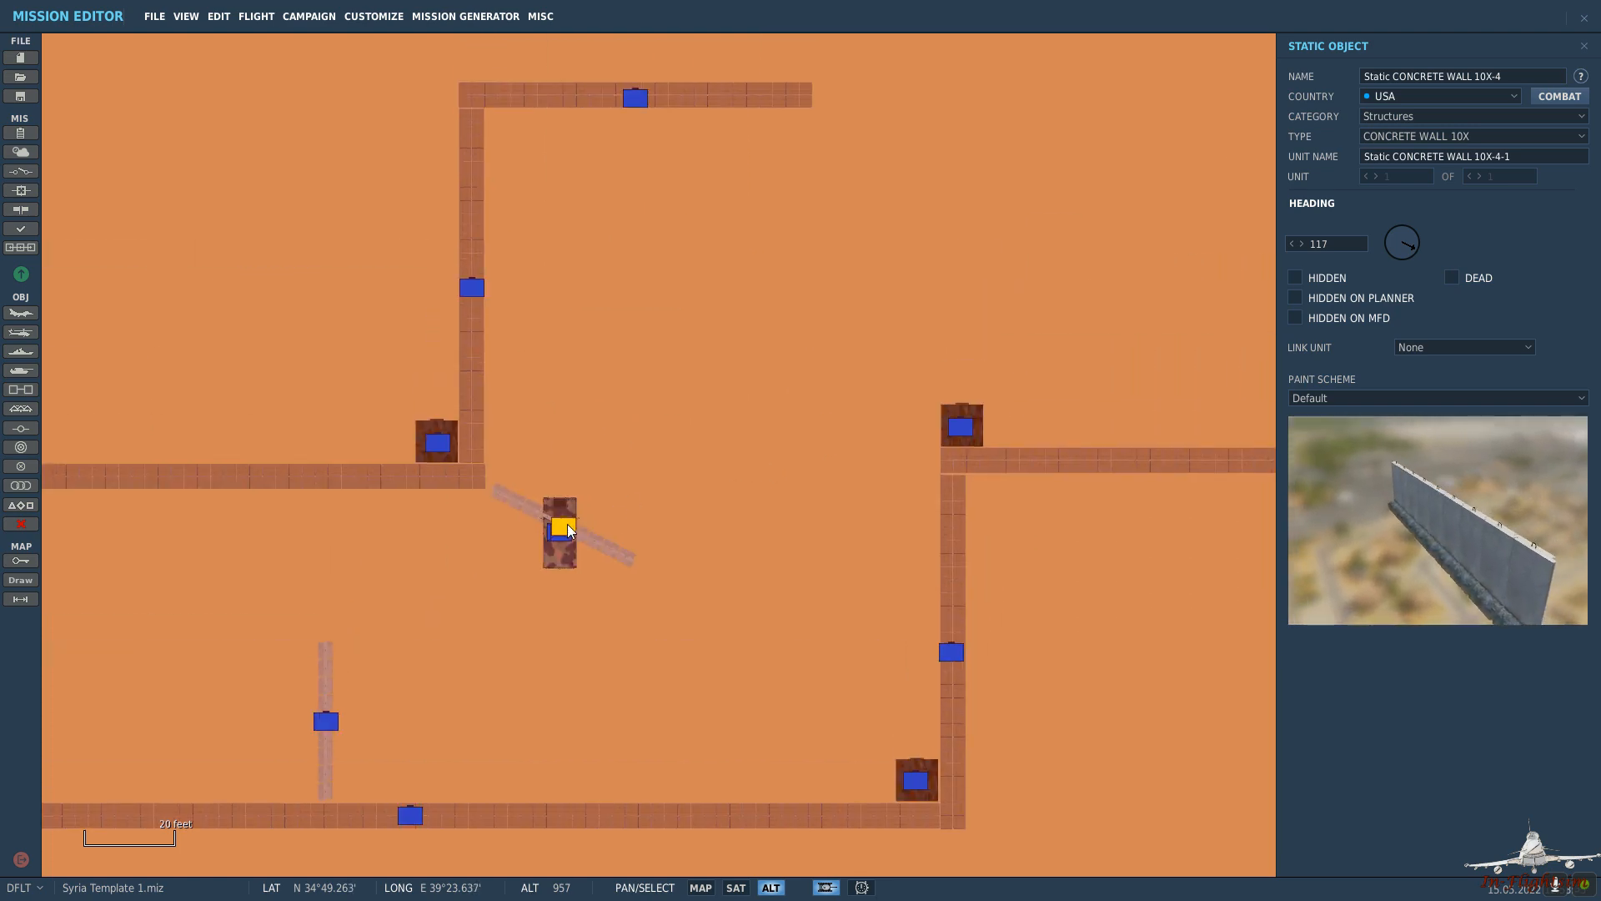
pyautogui.moveTo(561, 542); pyautogui.dragTo(741, 639)
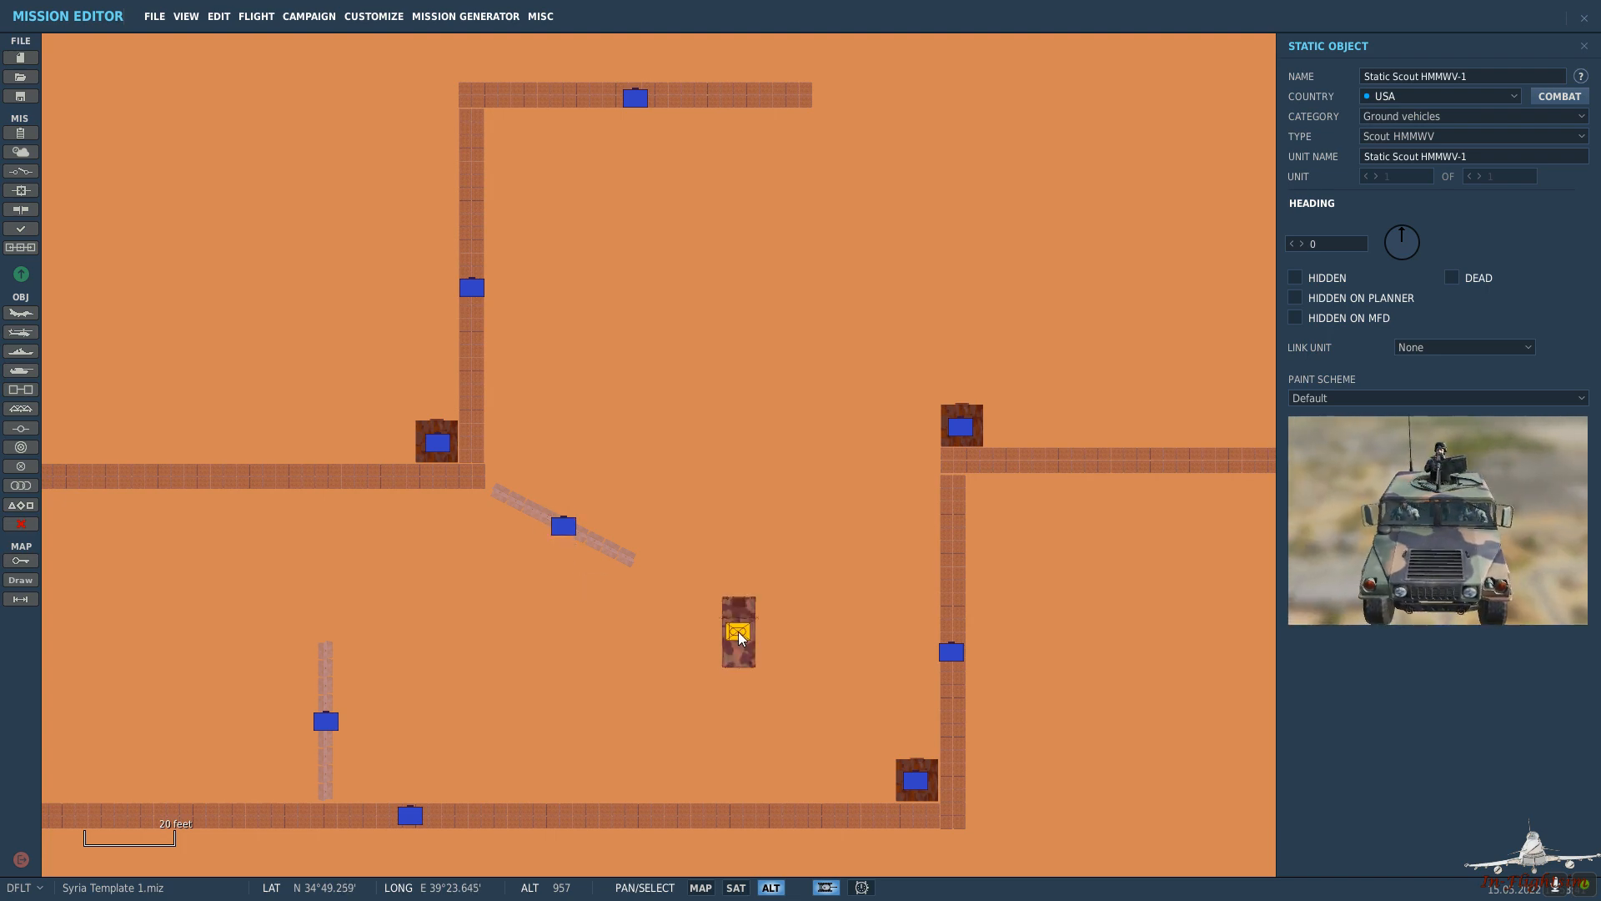
pyautogui.click(790, 475)
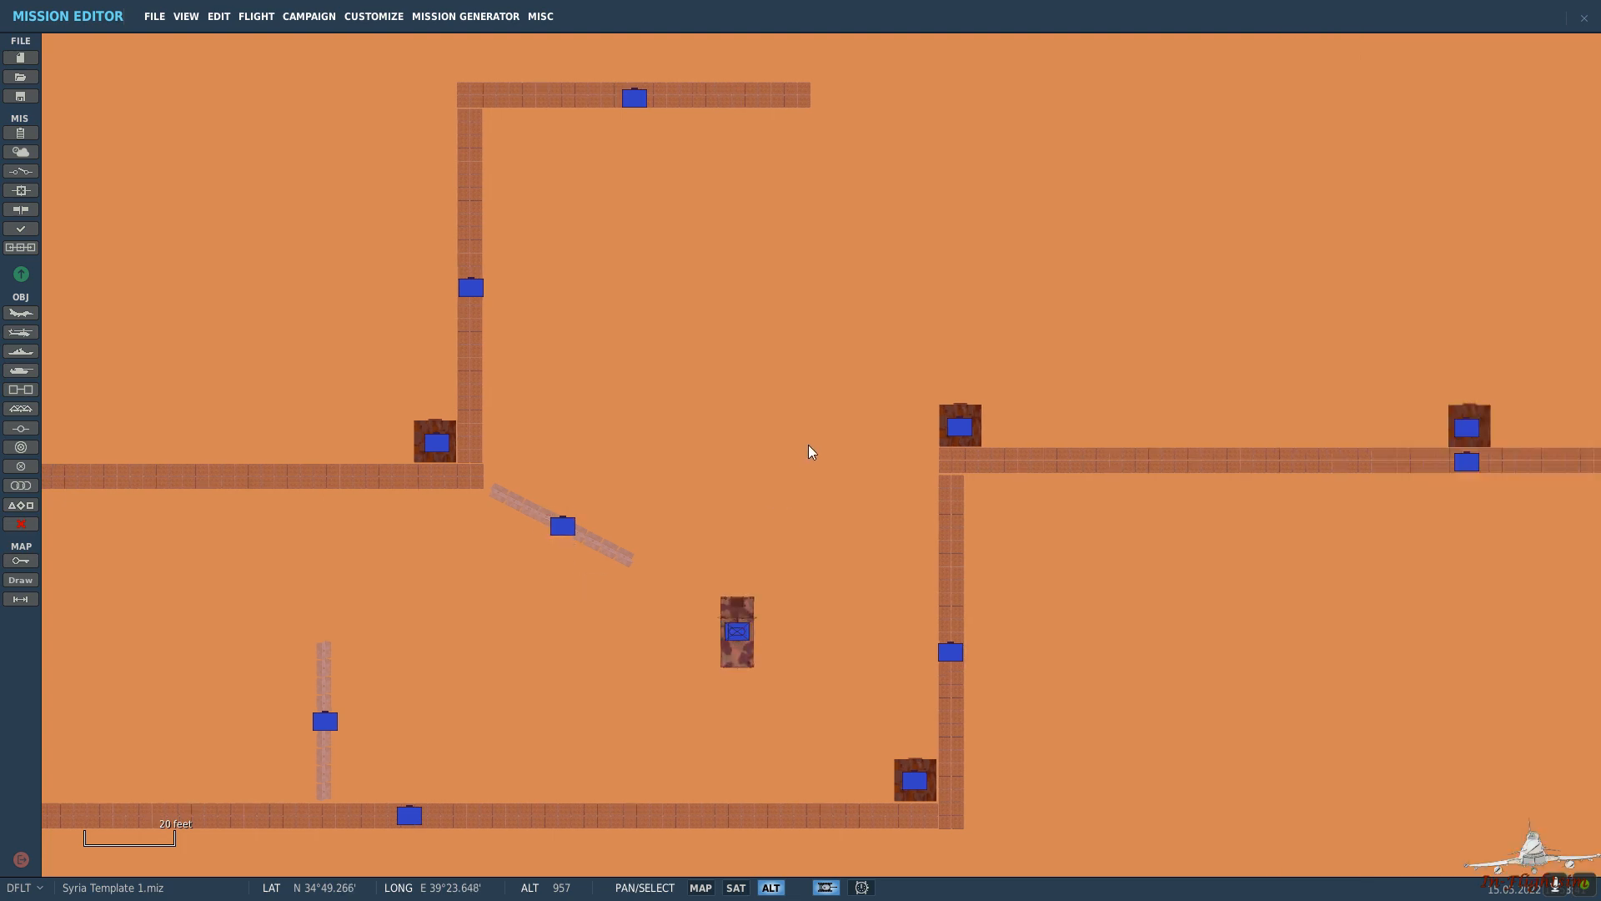
pyautogui.click(797, 355)
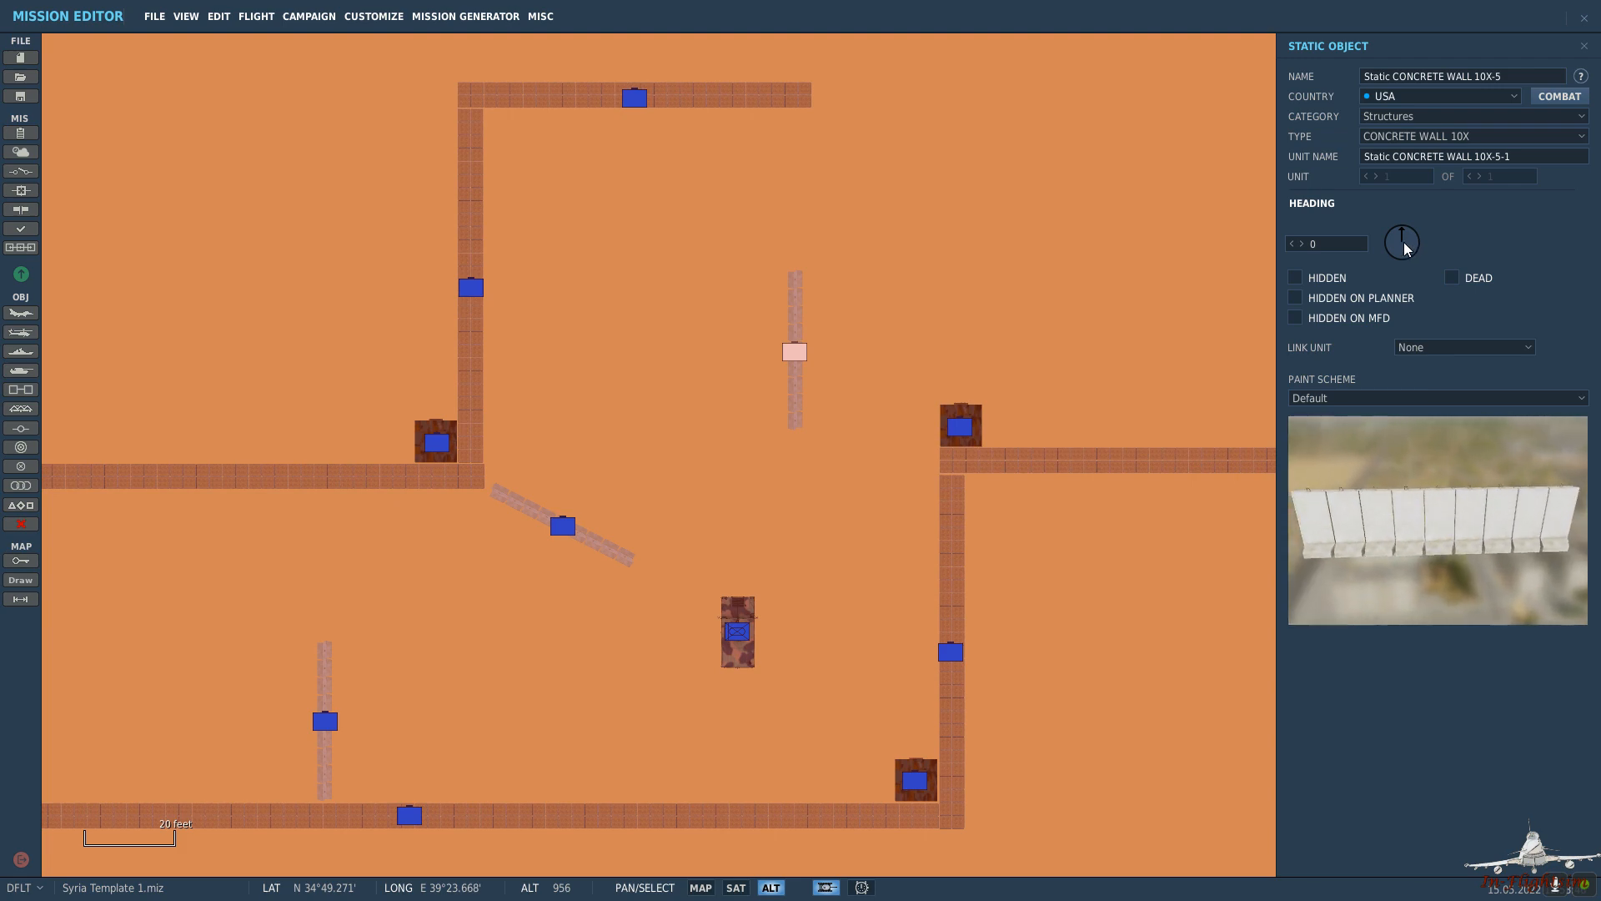
pyautogui.moveTo(794, 351); pyautogui.dragTo(824, 168)
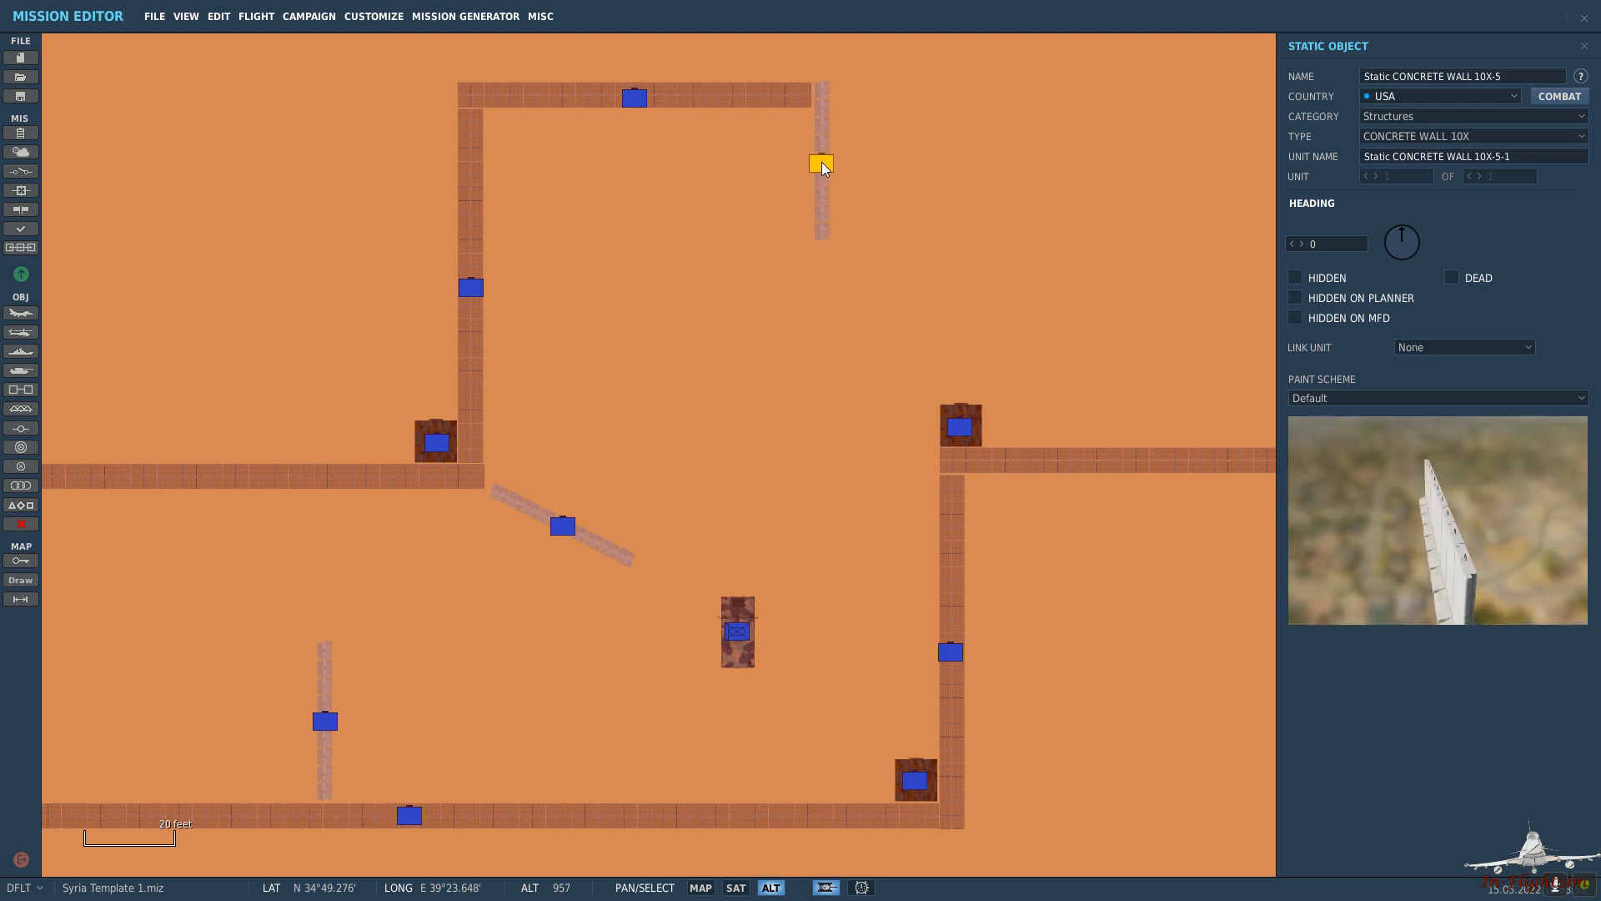
pyautogui.press('Delete')
# Move the Scout HMMWV through the entrance into the compound, north of the eastern south wall.
pyautogui.scroll(-2, 755, 588)
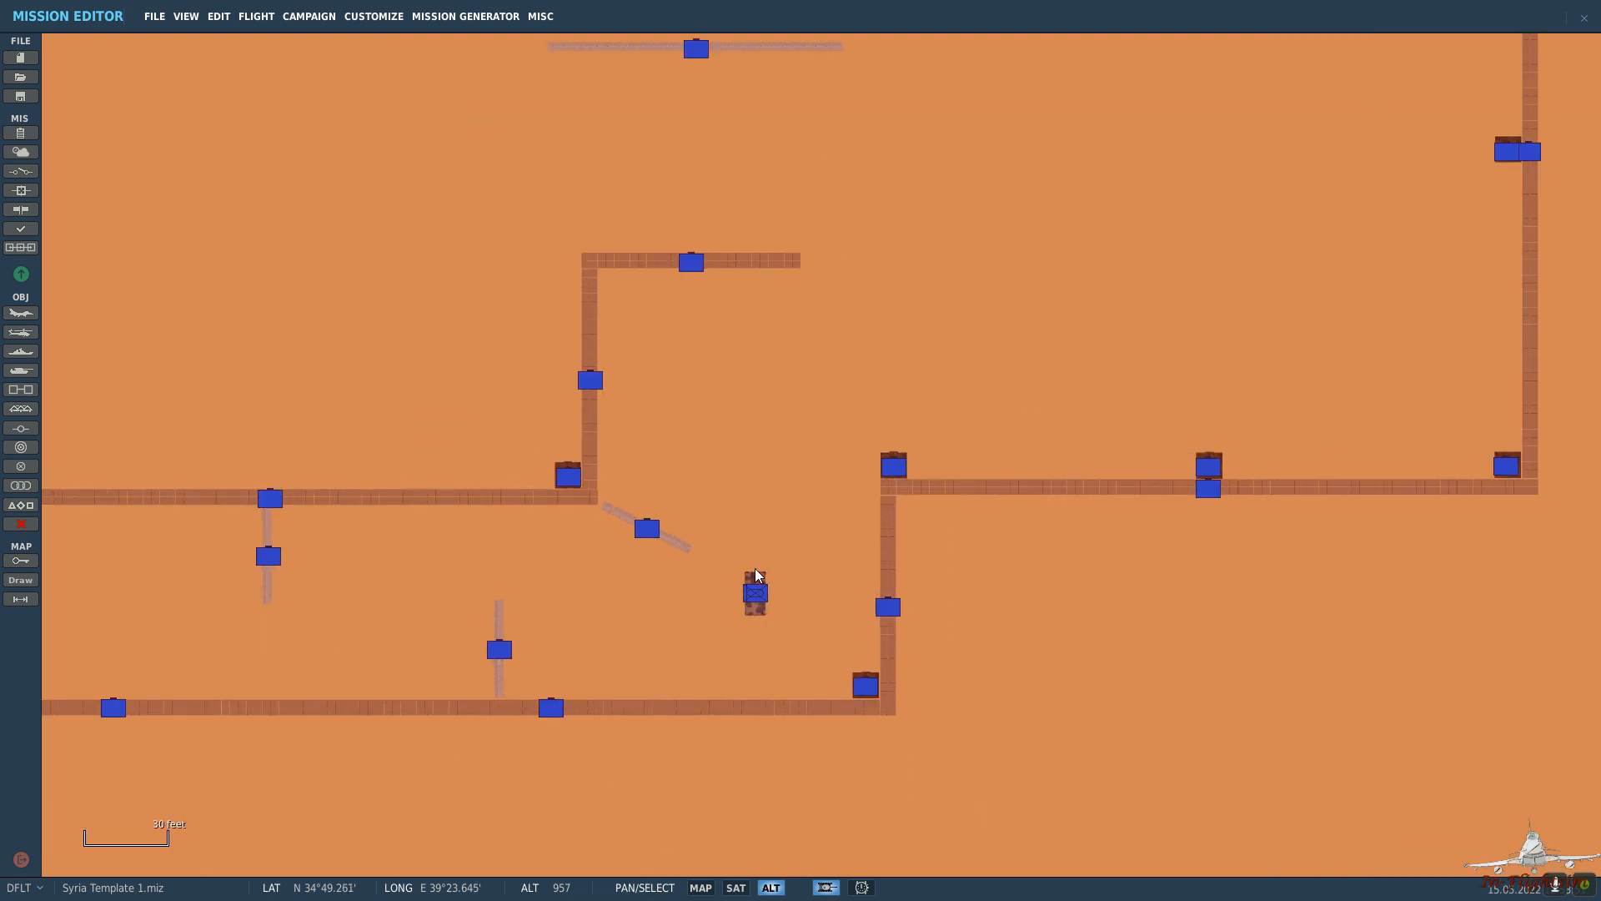
pyautogui.moveTo(755, 588); pyautogui.dragTo(882, 420)
pyautogui.click(881, 422)
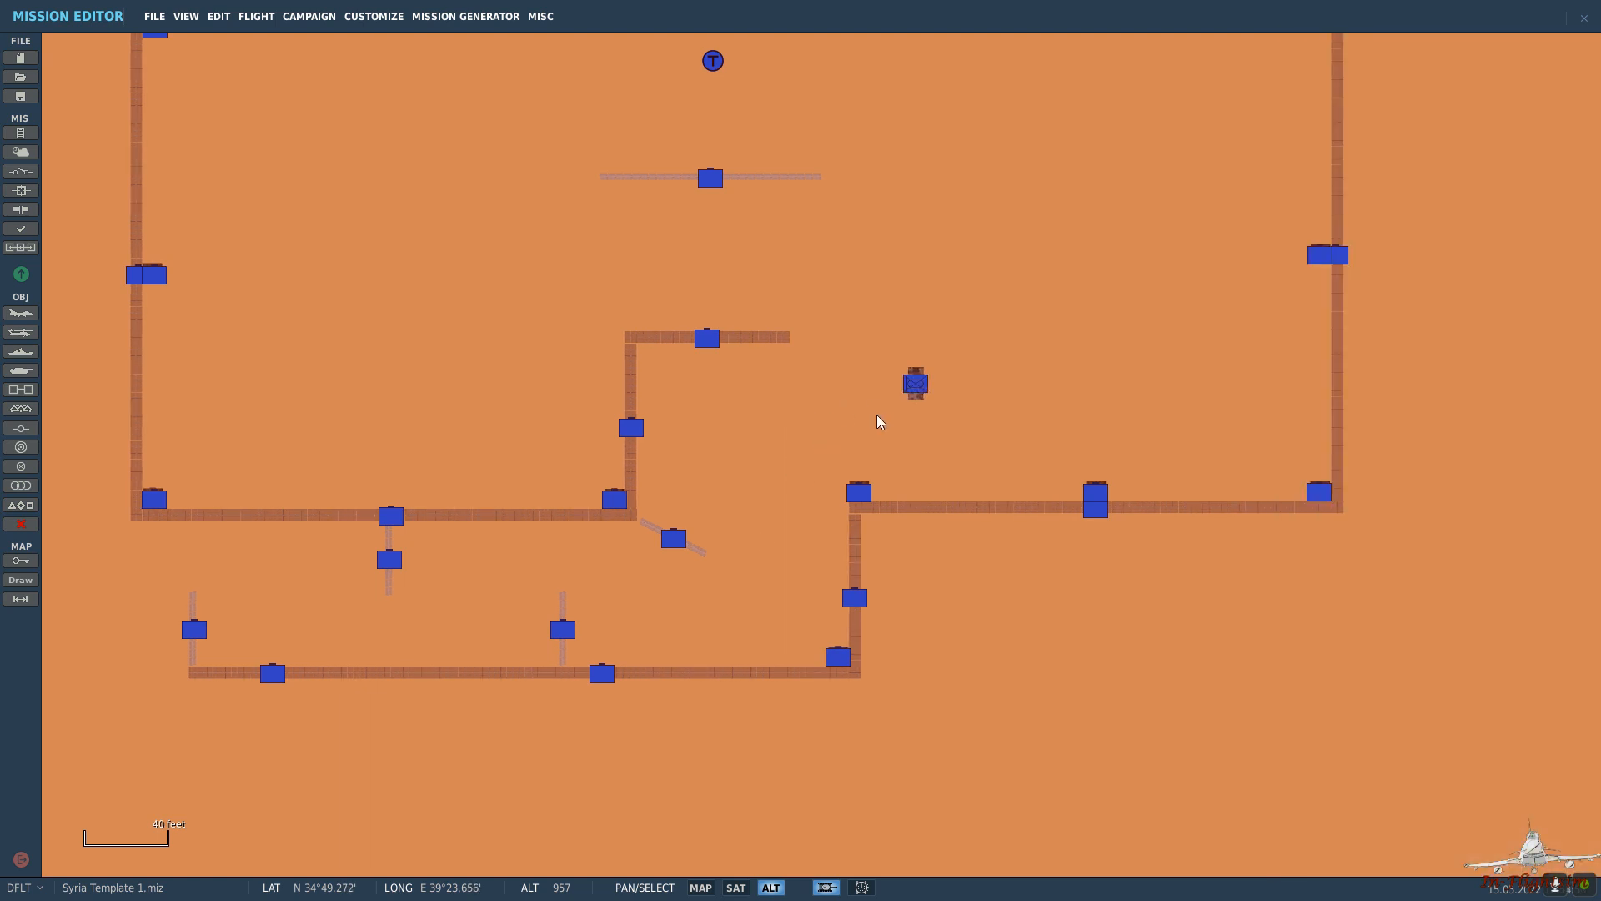
pyautogui.scroll(-1, 869, 347)
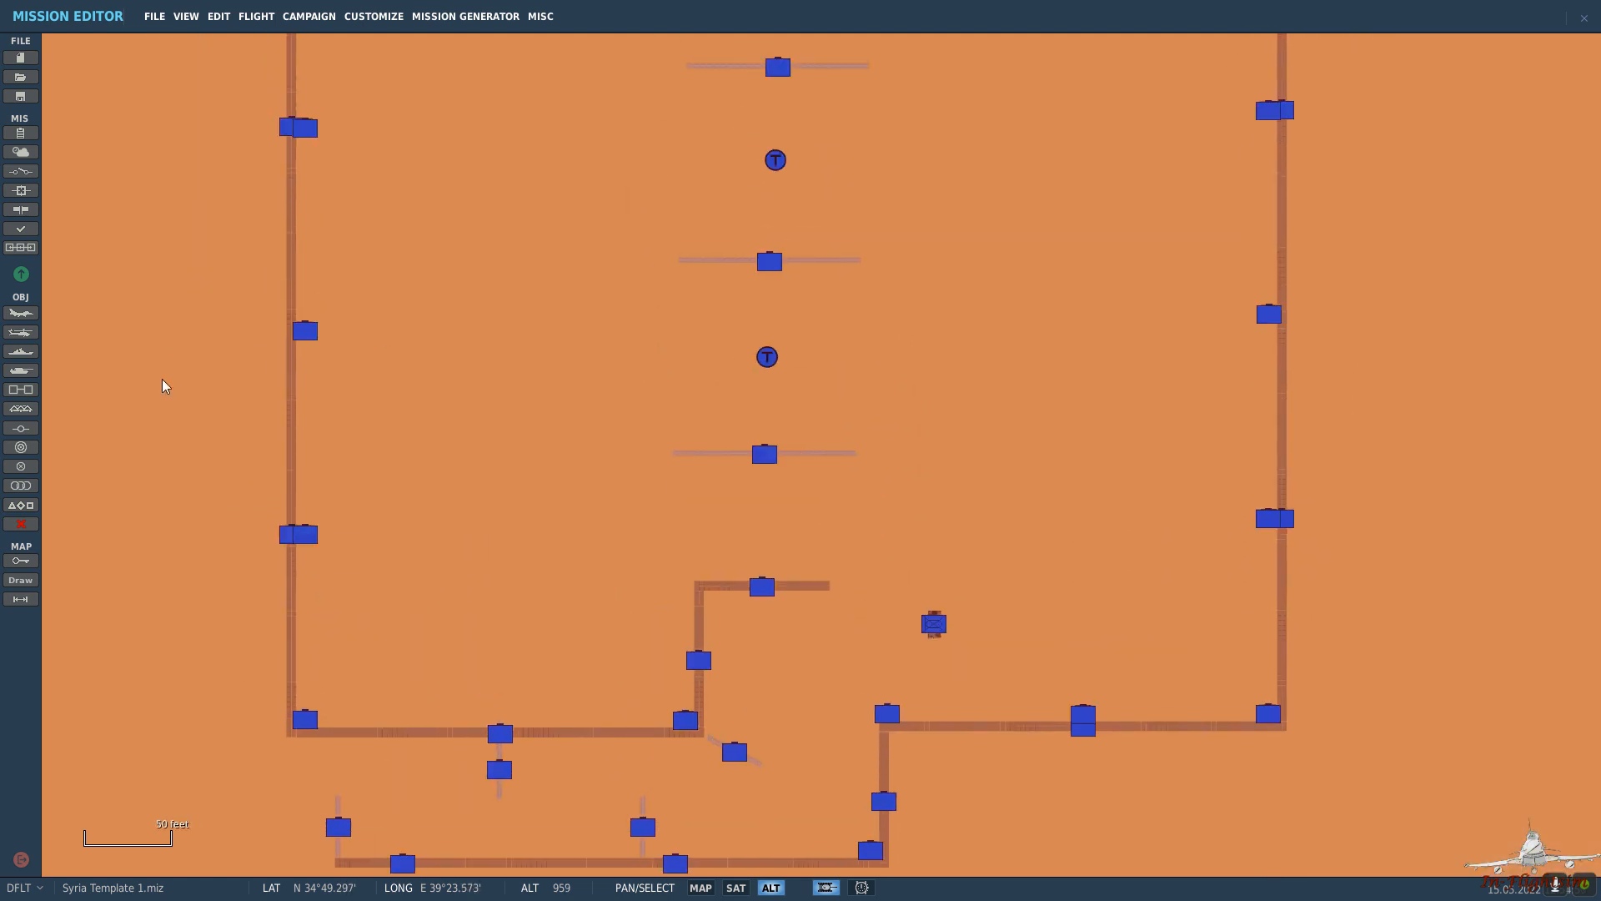
# Start a new static object for the USA and set its category to Structures.
pyautogui.click(21, 408)
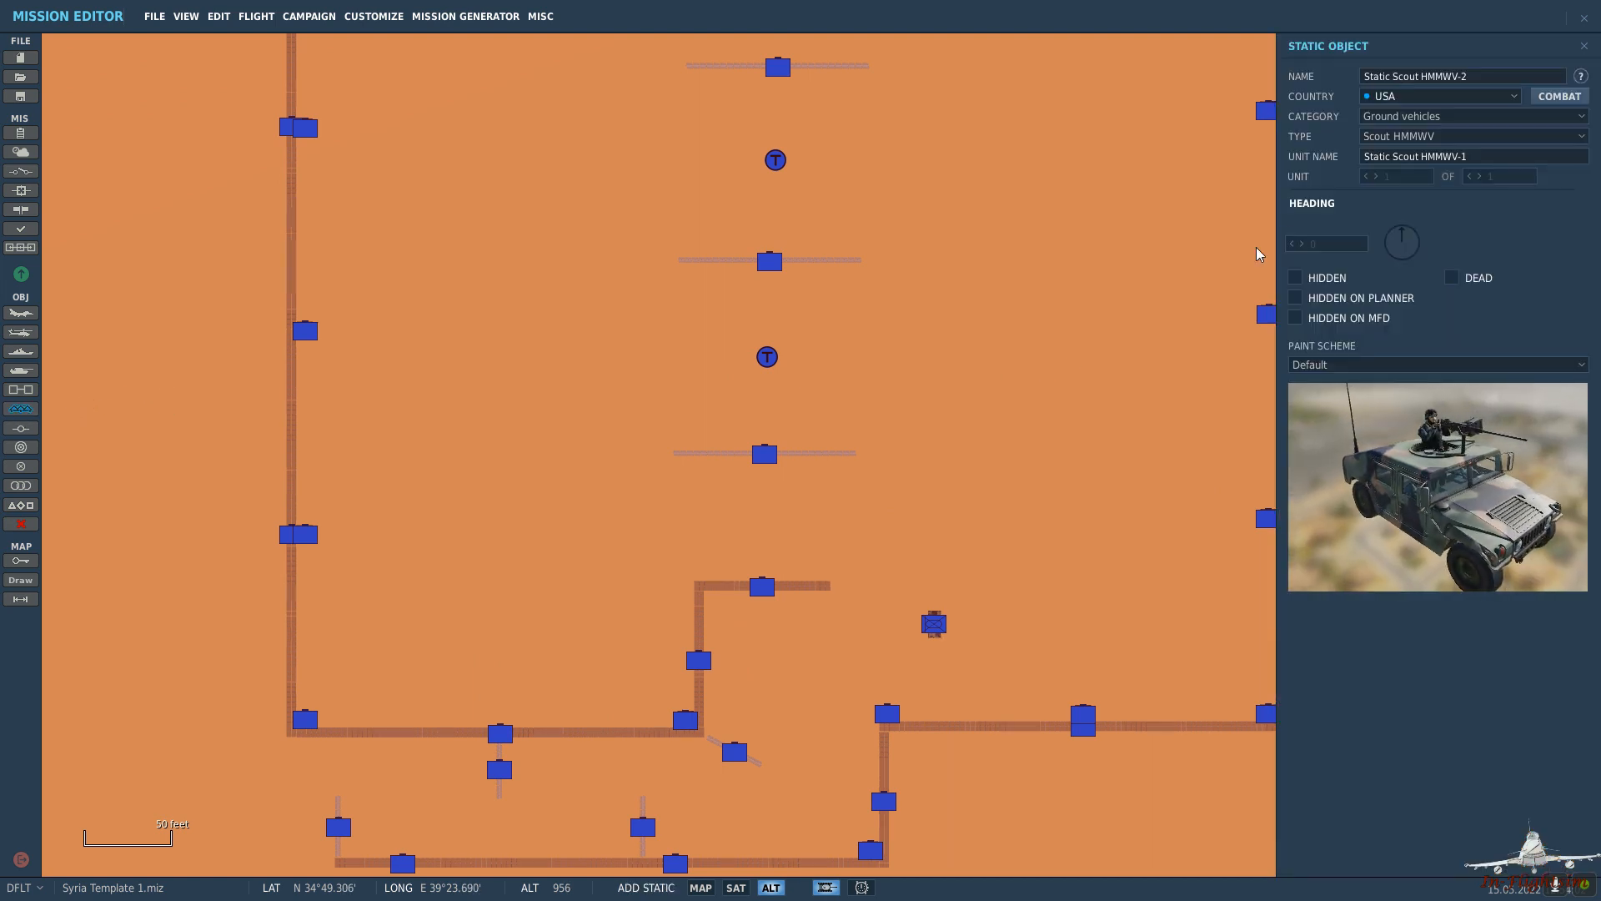
pyautogui.click(1409, 117)
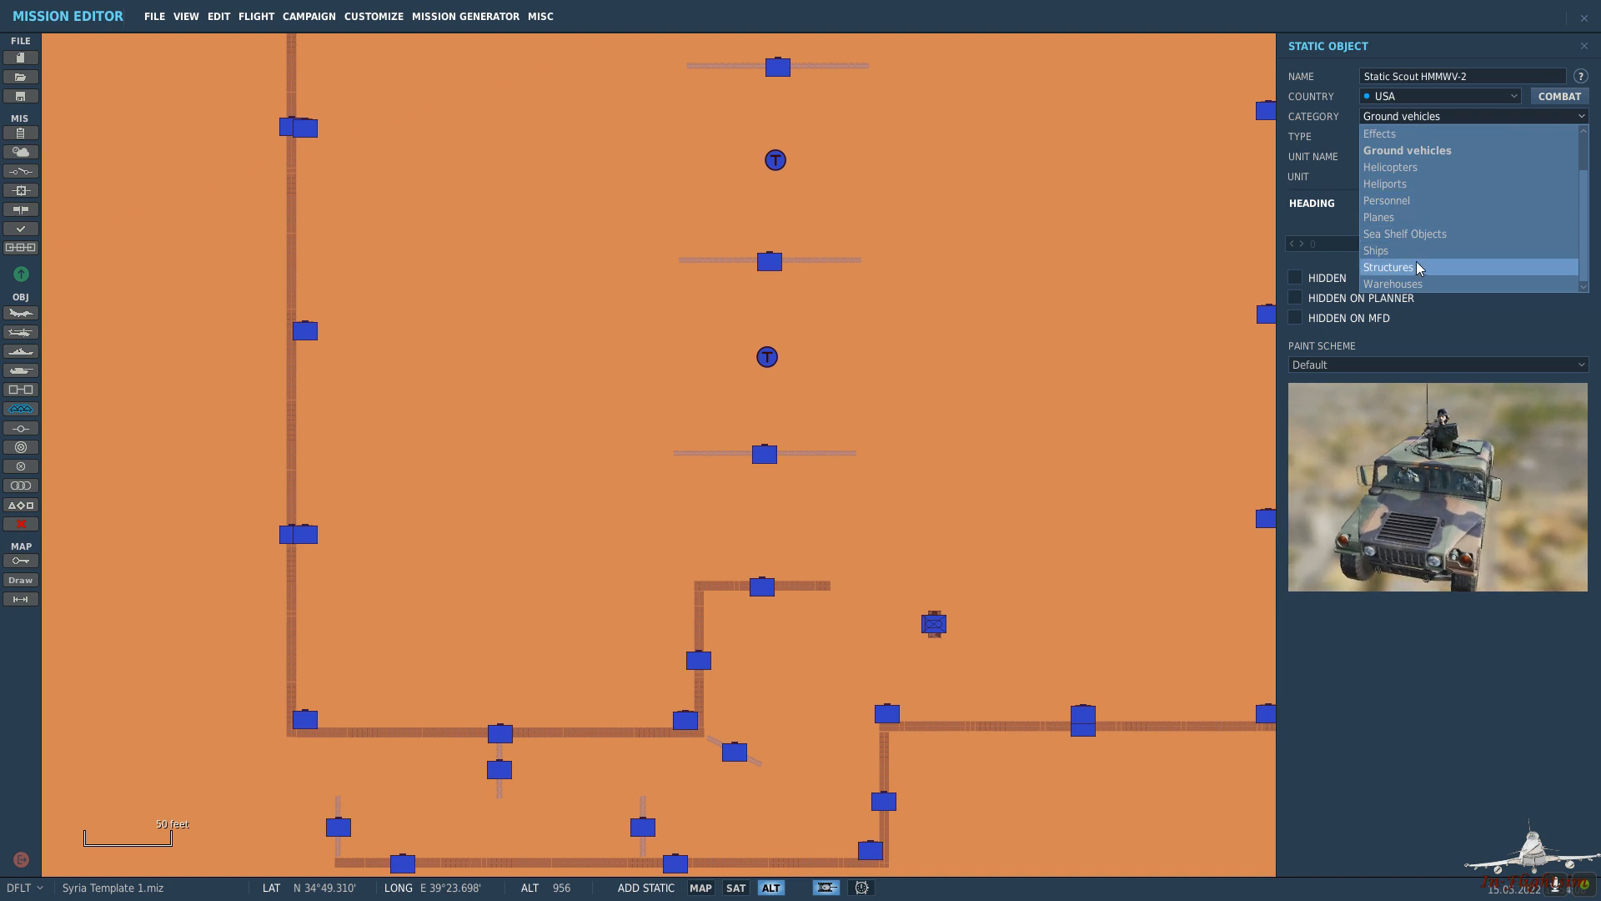
pyautogui.click(1422, 266)
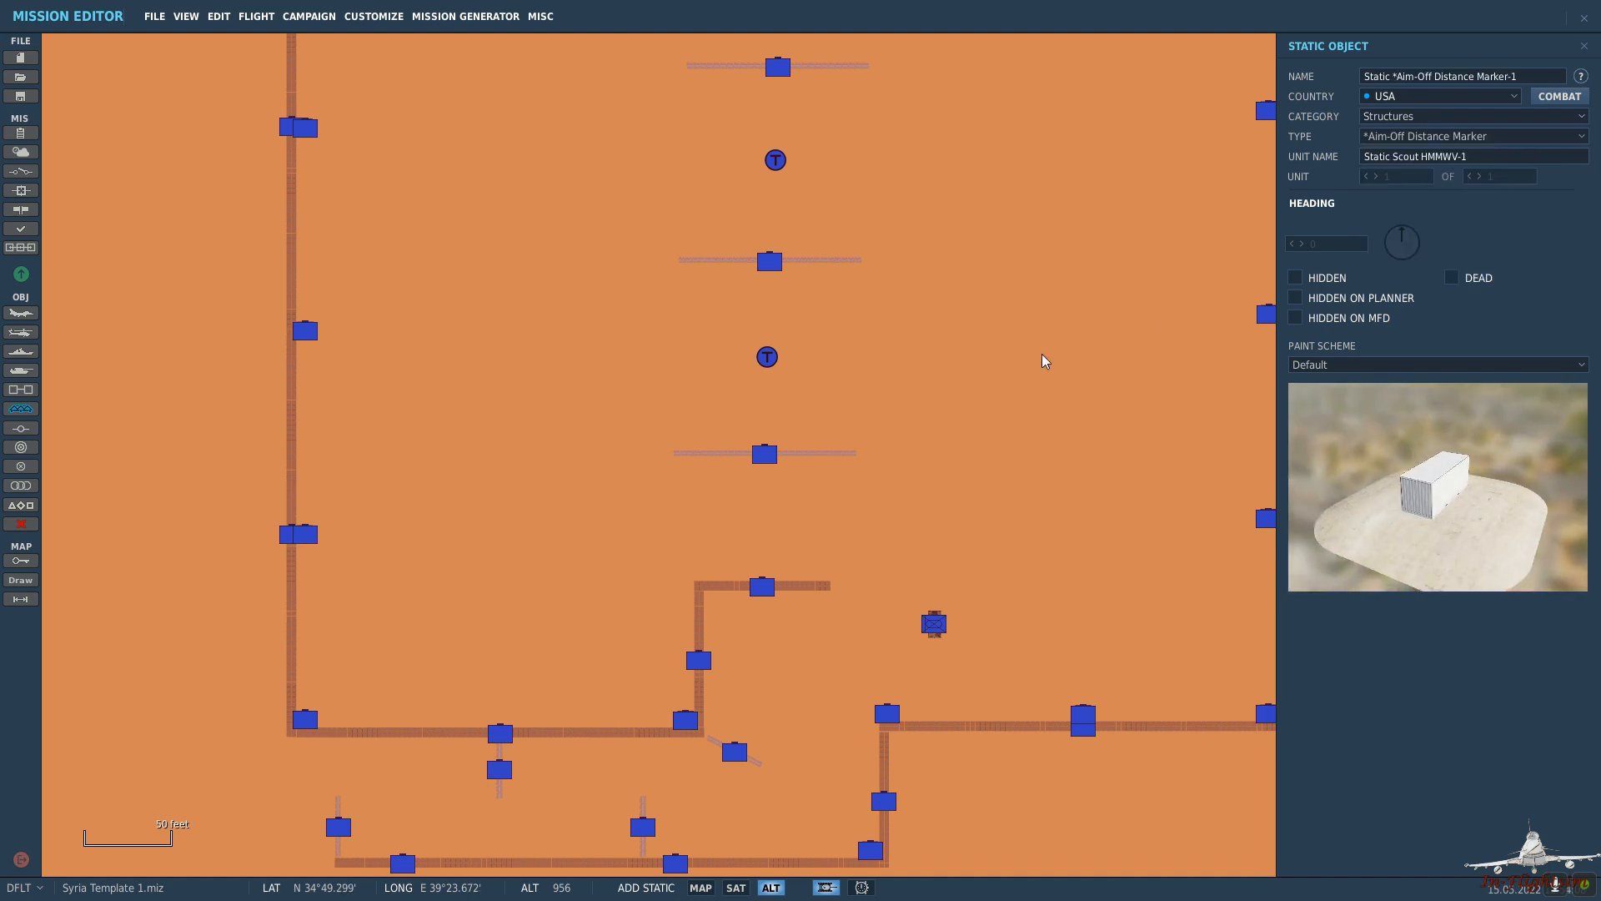
# Preview the A Airfield NATO Hardened Shelter 1, A Airfield Wooden Workshop 1 and A Barbed Wire 25m structure types.
pyautogui.click(1468, 138)
pyautogui.scroll(-10, 1486, 215)
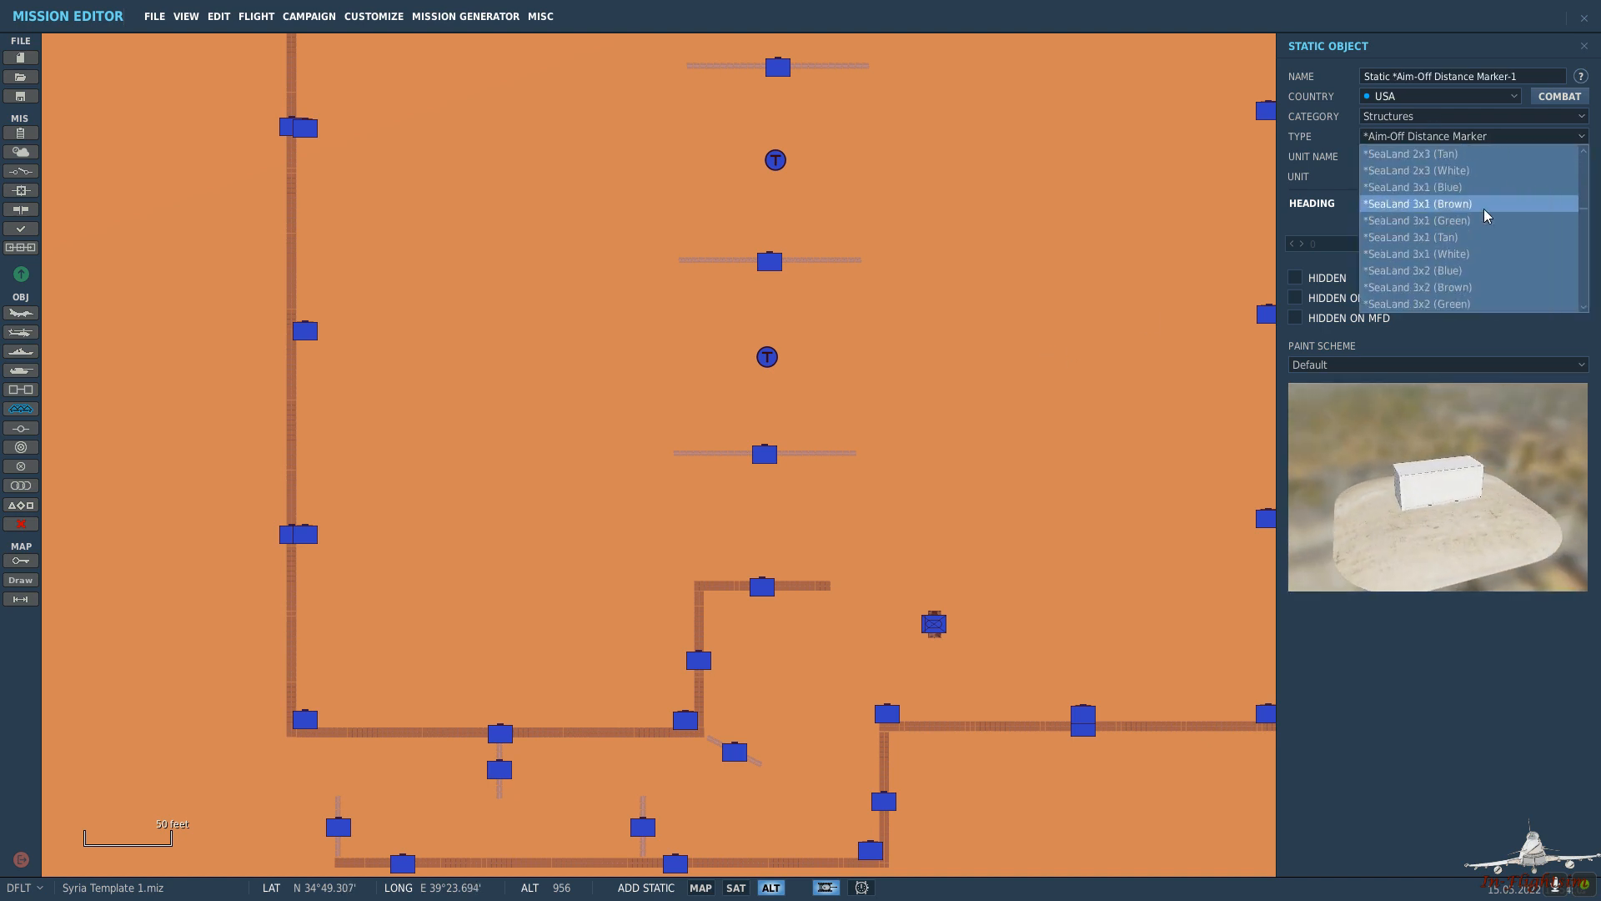
pyautogui.scroll(-3, 1486, 215)
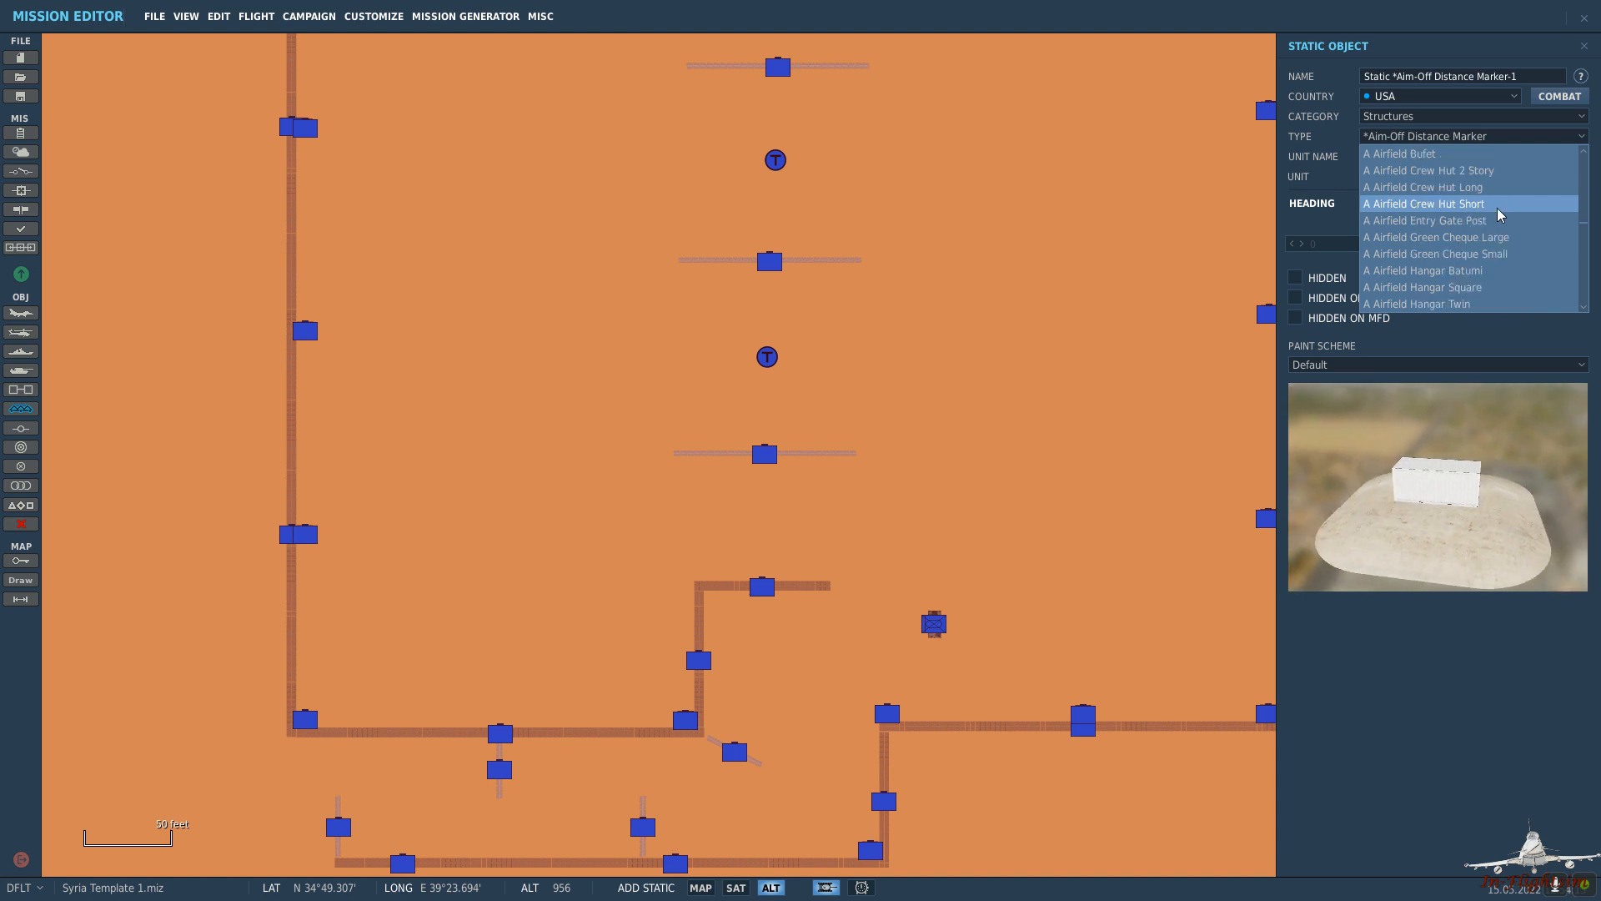
pyautogui.scroll(-3, 1501, 216)
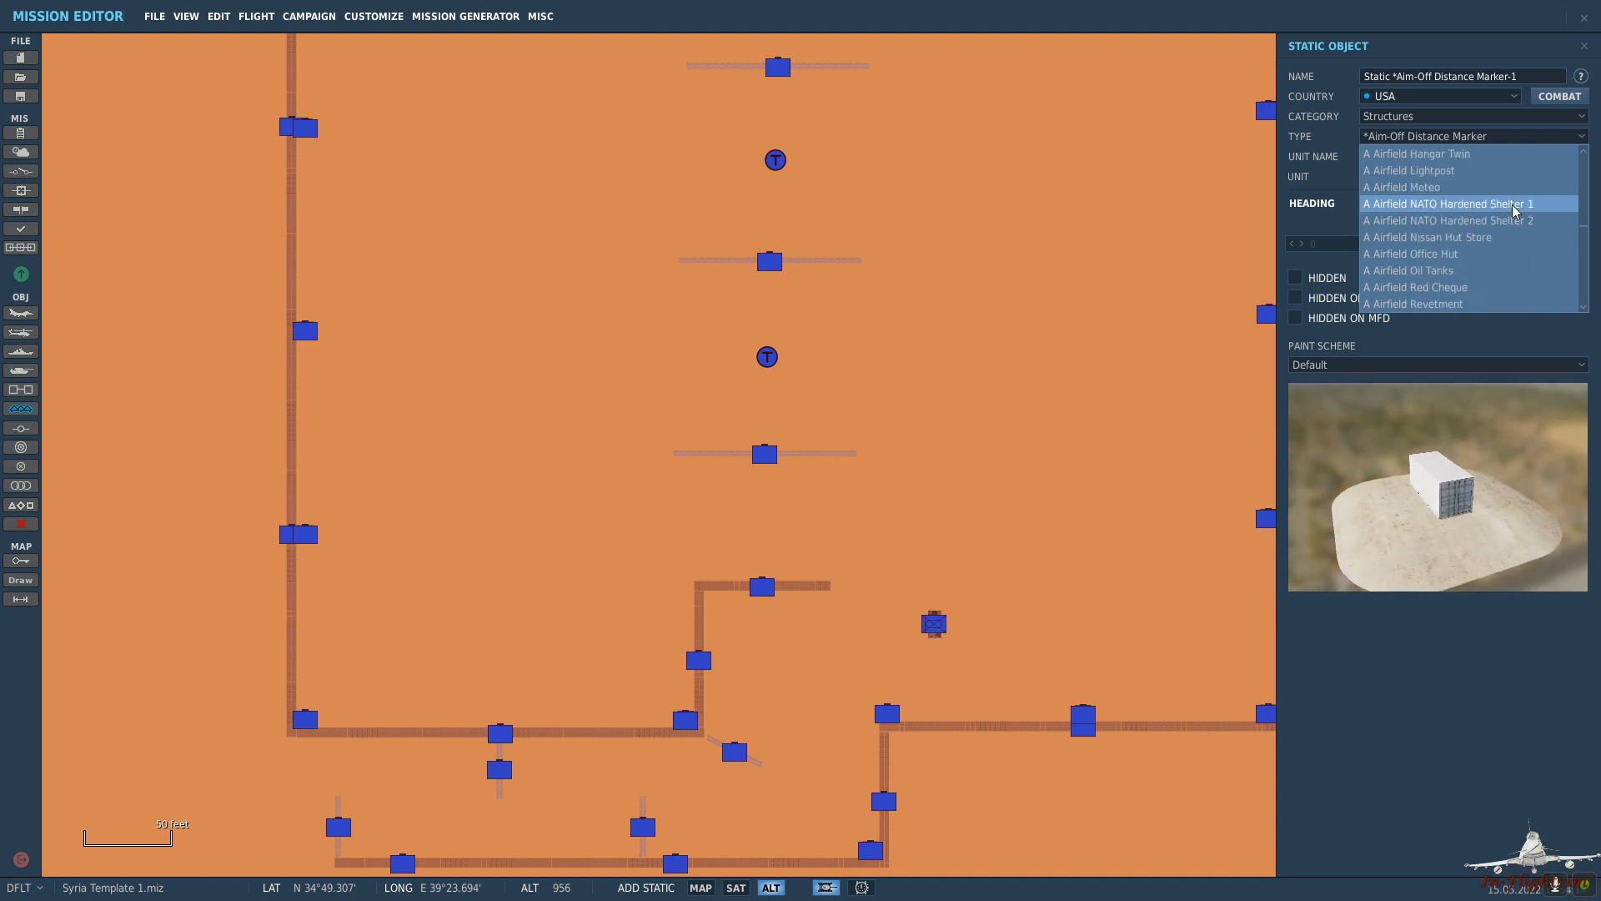
pyautogui.click(1516, 210)
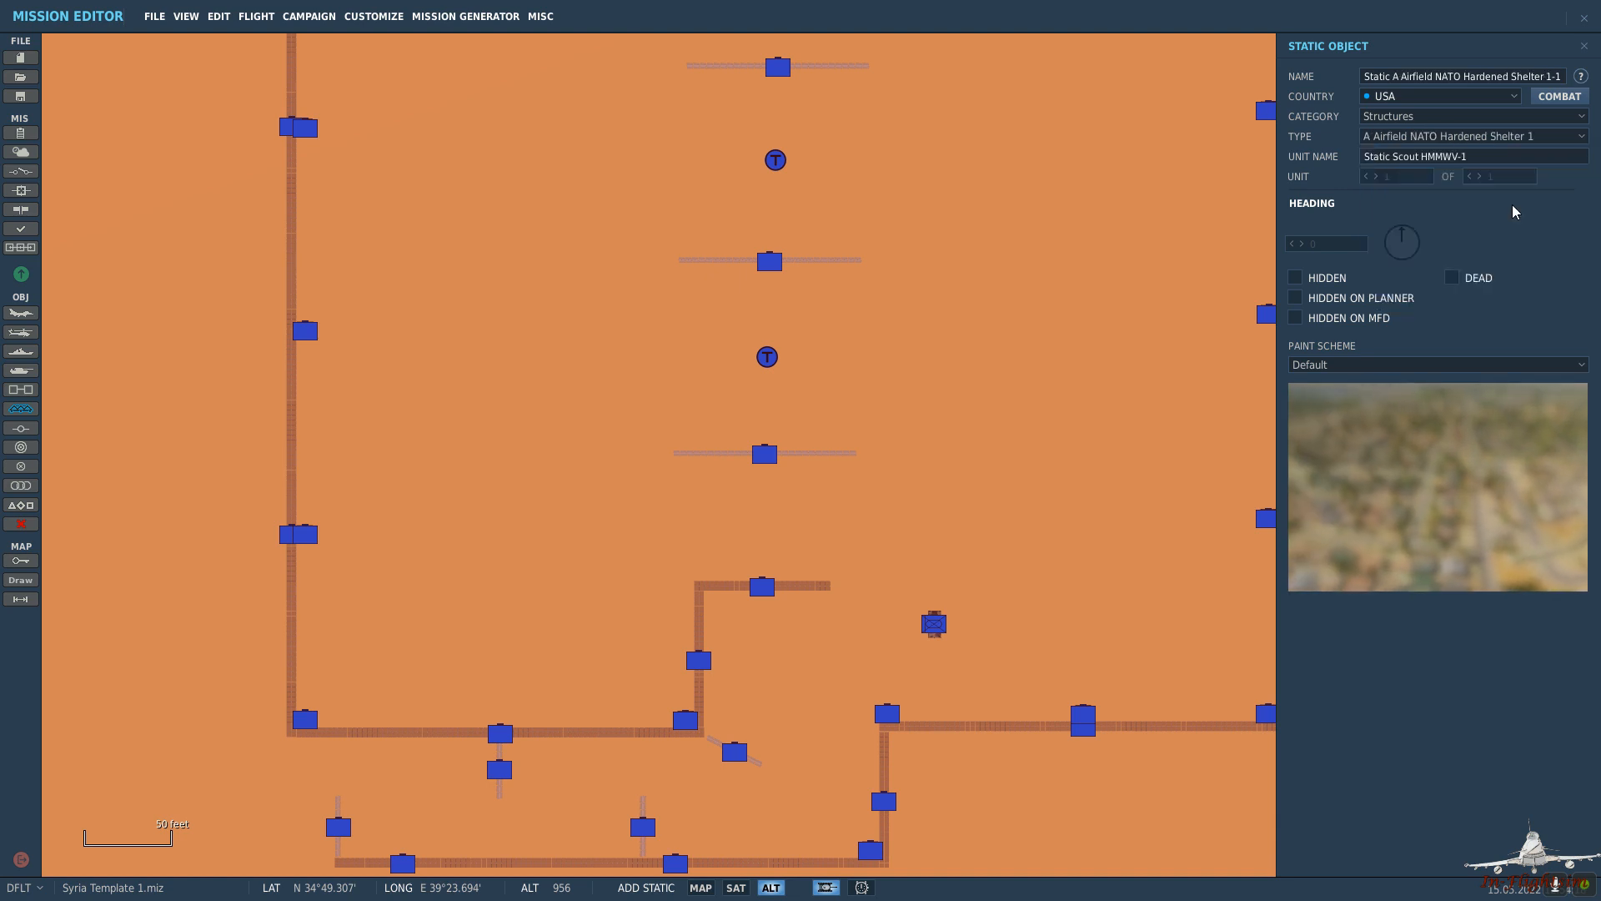
pyautogui.click(1475, 141)
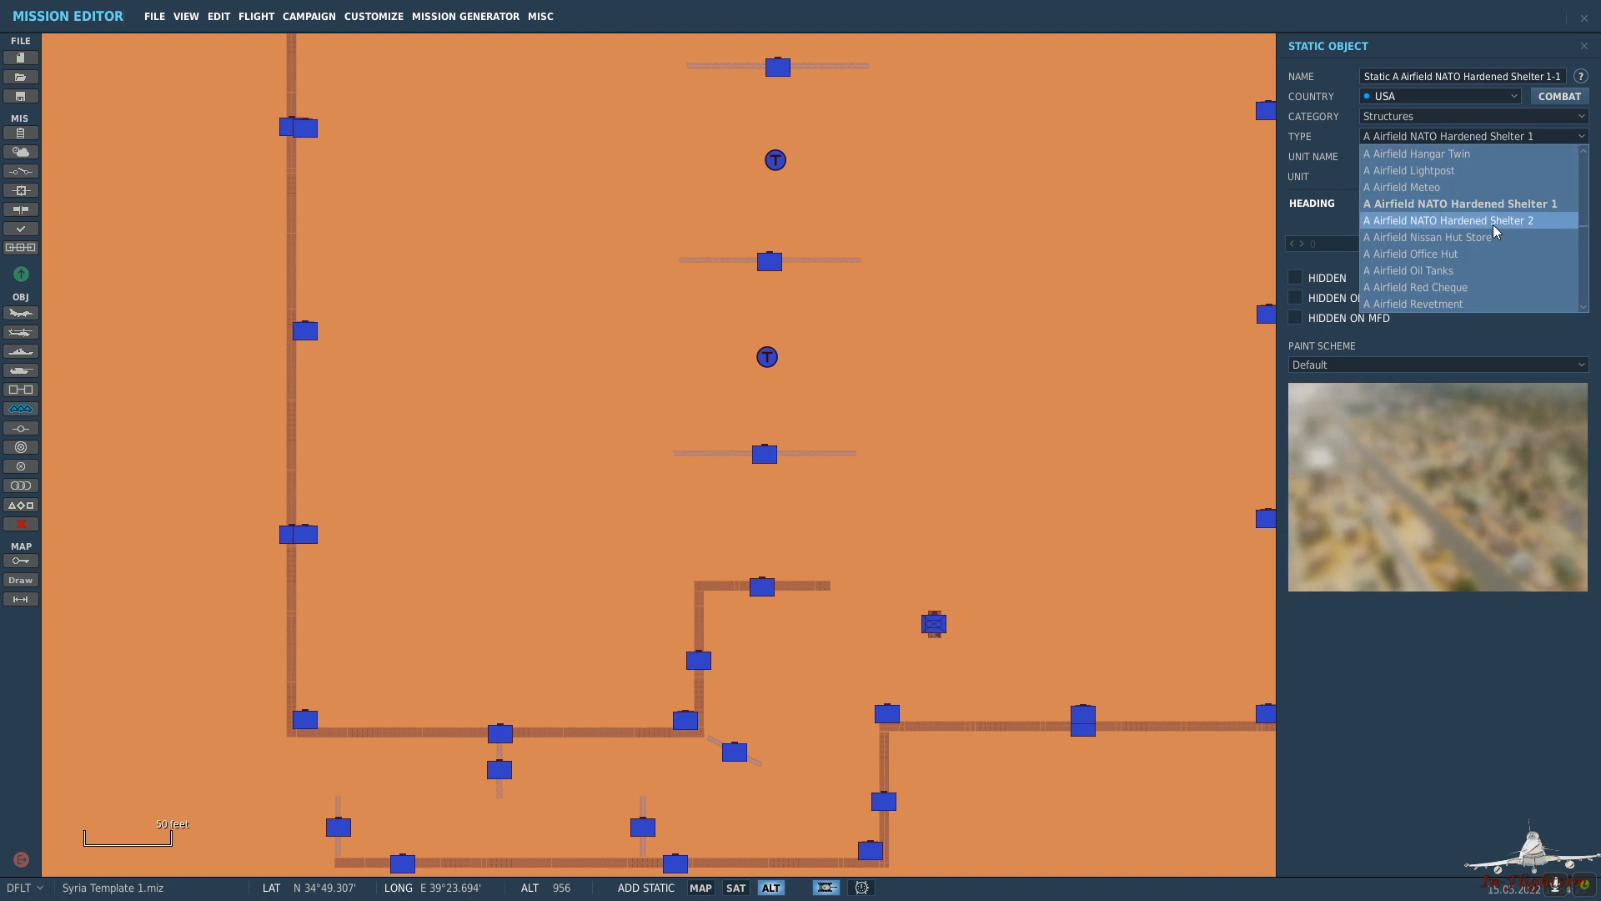
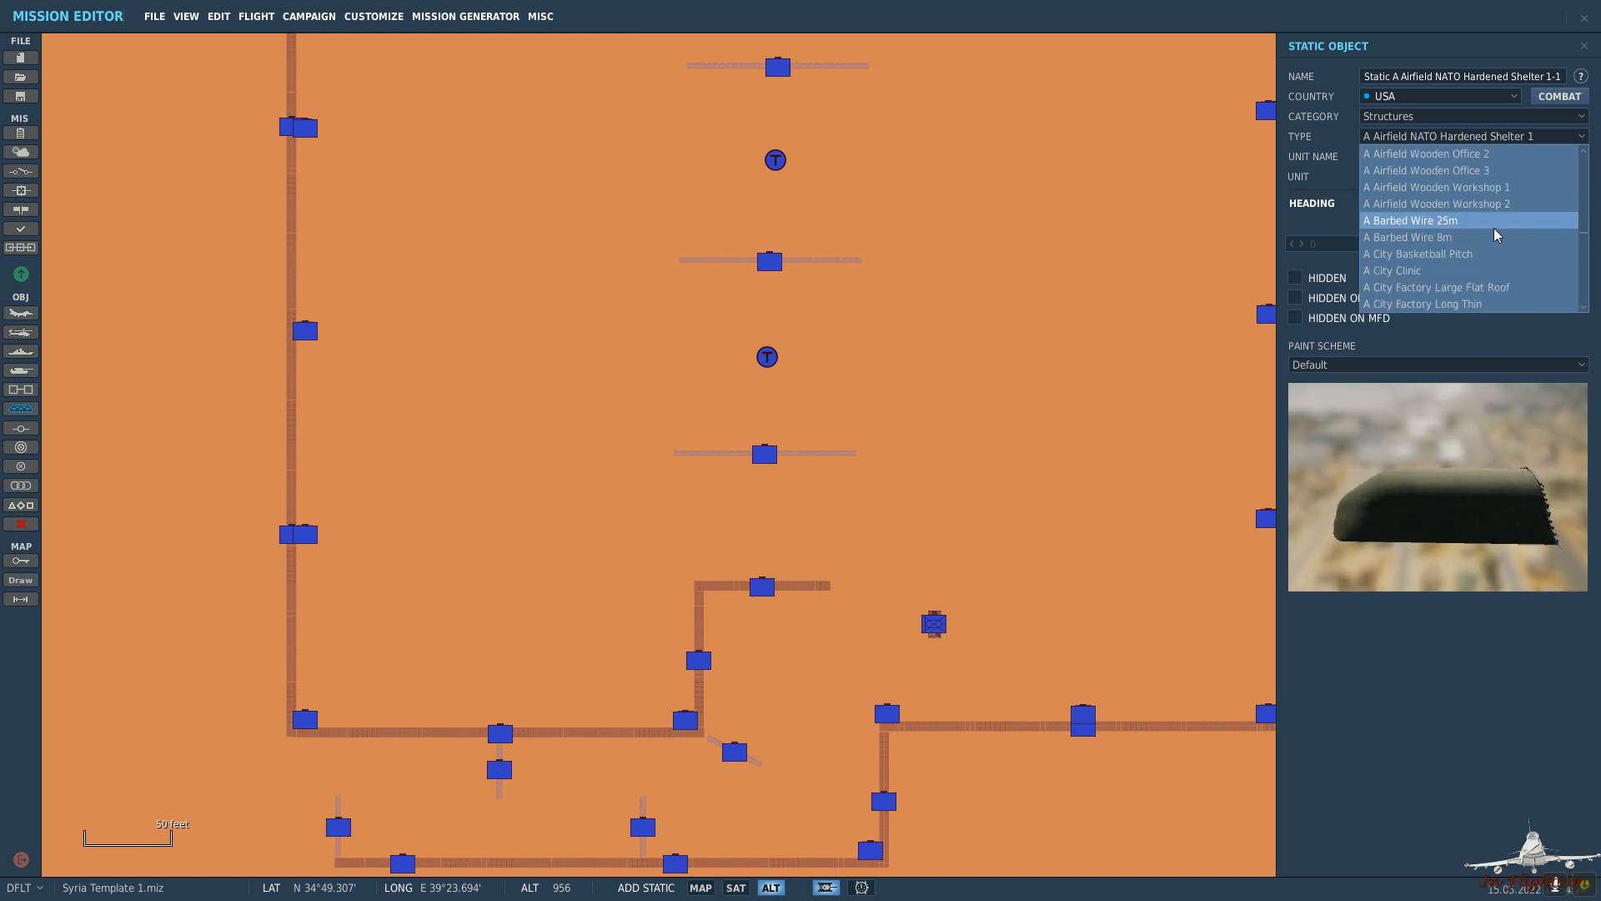
pyautogui.click(1521, 187)
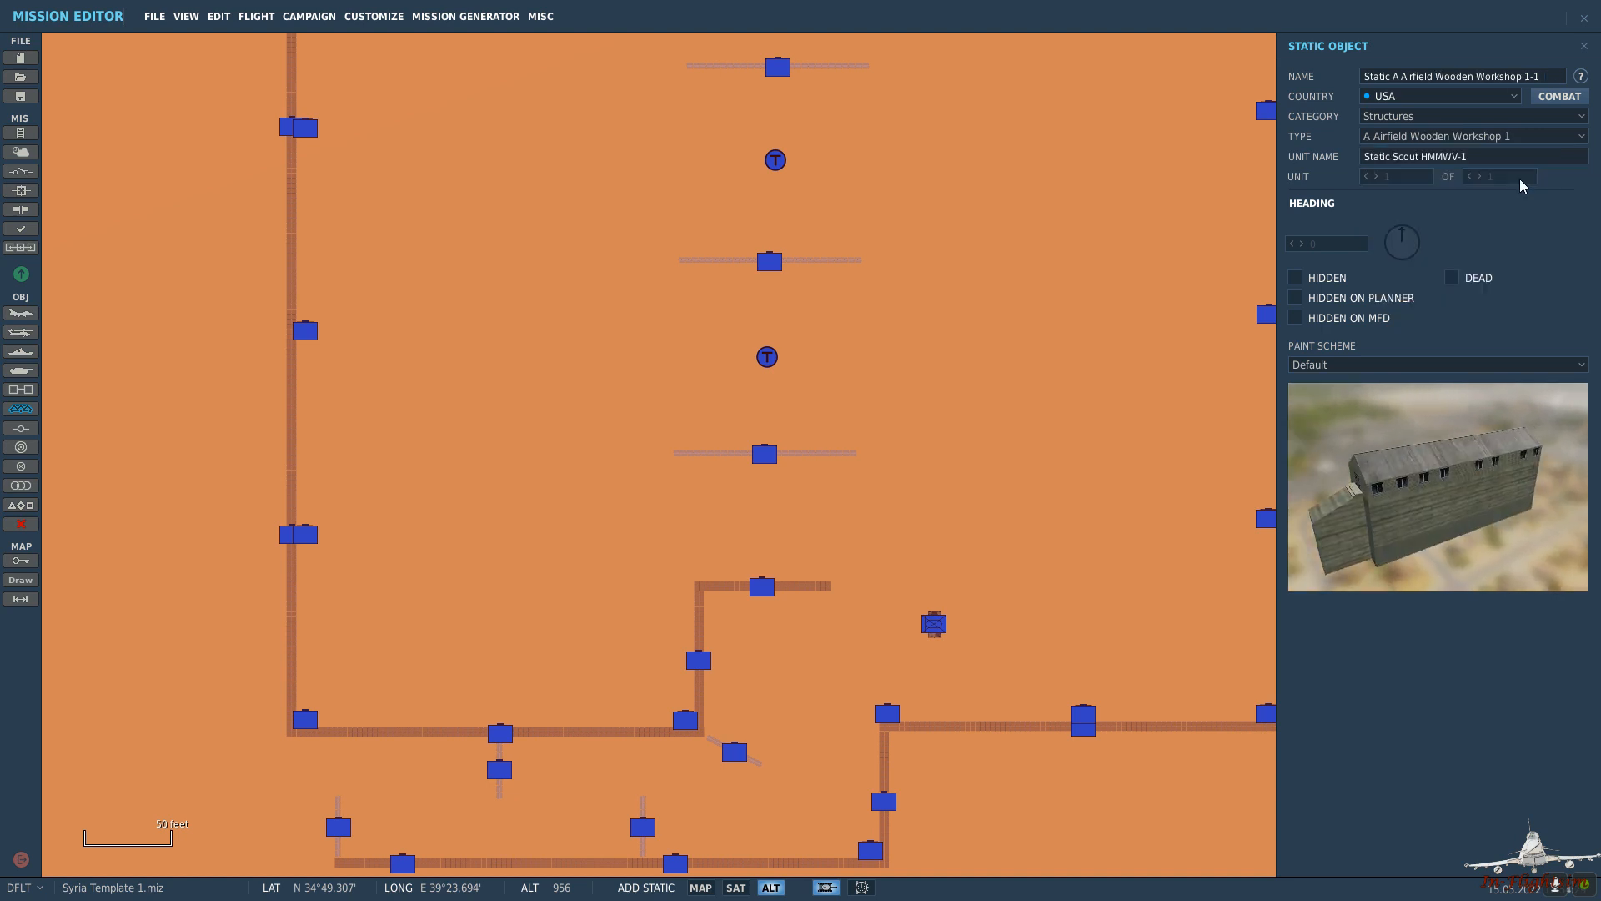
pyautogui.press('Down')
# Place a Barracks armed structure inside the compound, northeast of the Scout HMMWV and west of the east wall.
pyautogui.click(1511, 138)
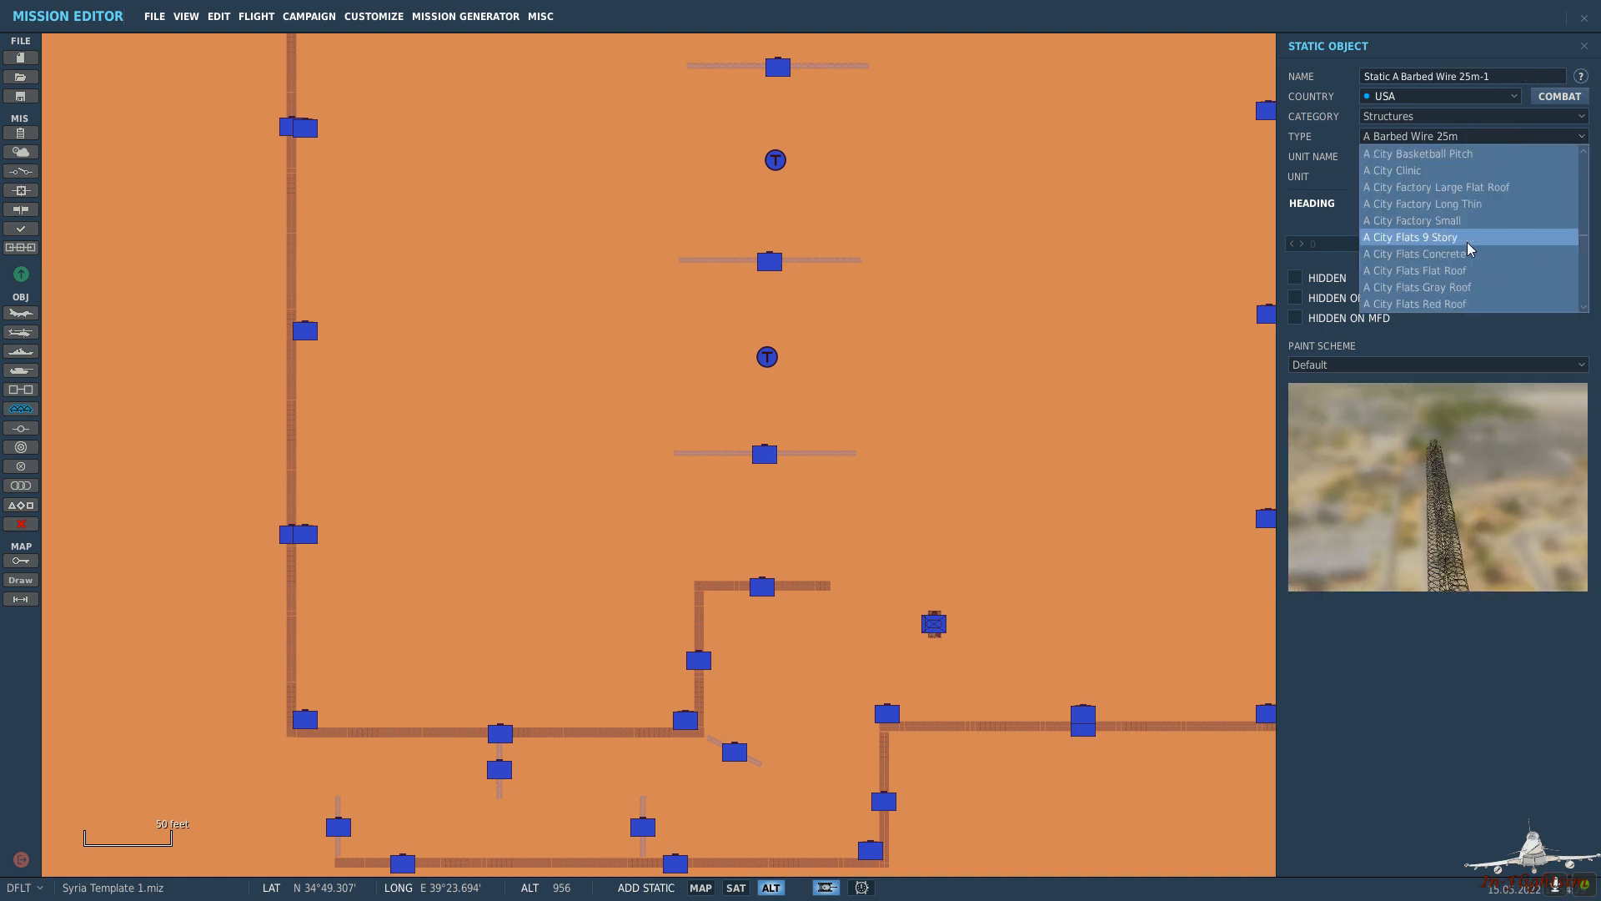
pyautogui.scroll(-2, 1476, 243)
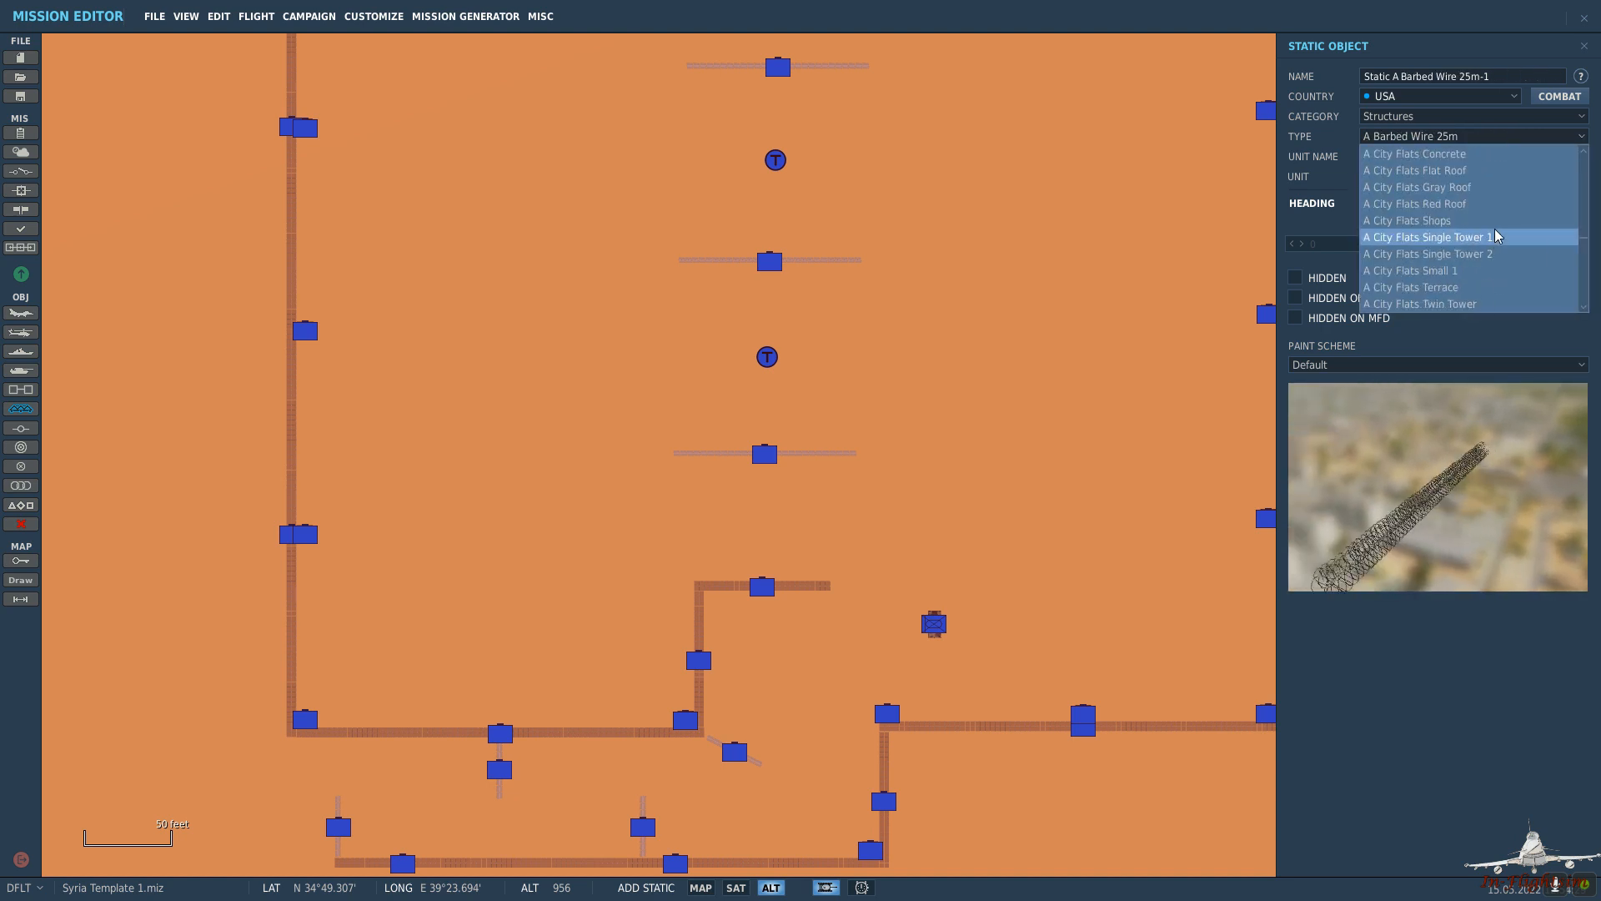
pyautogui.scroll(-8, 1496, 236)
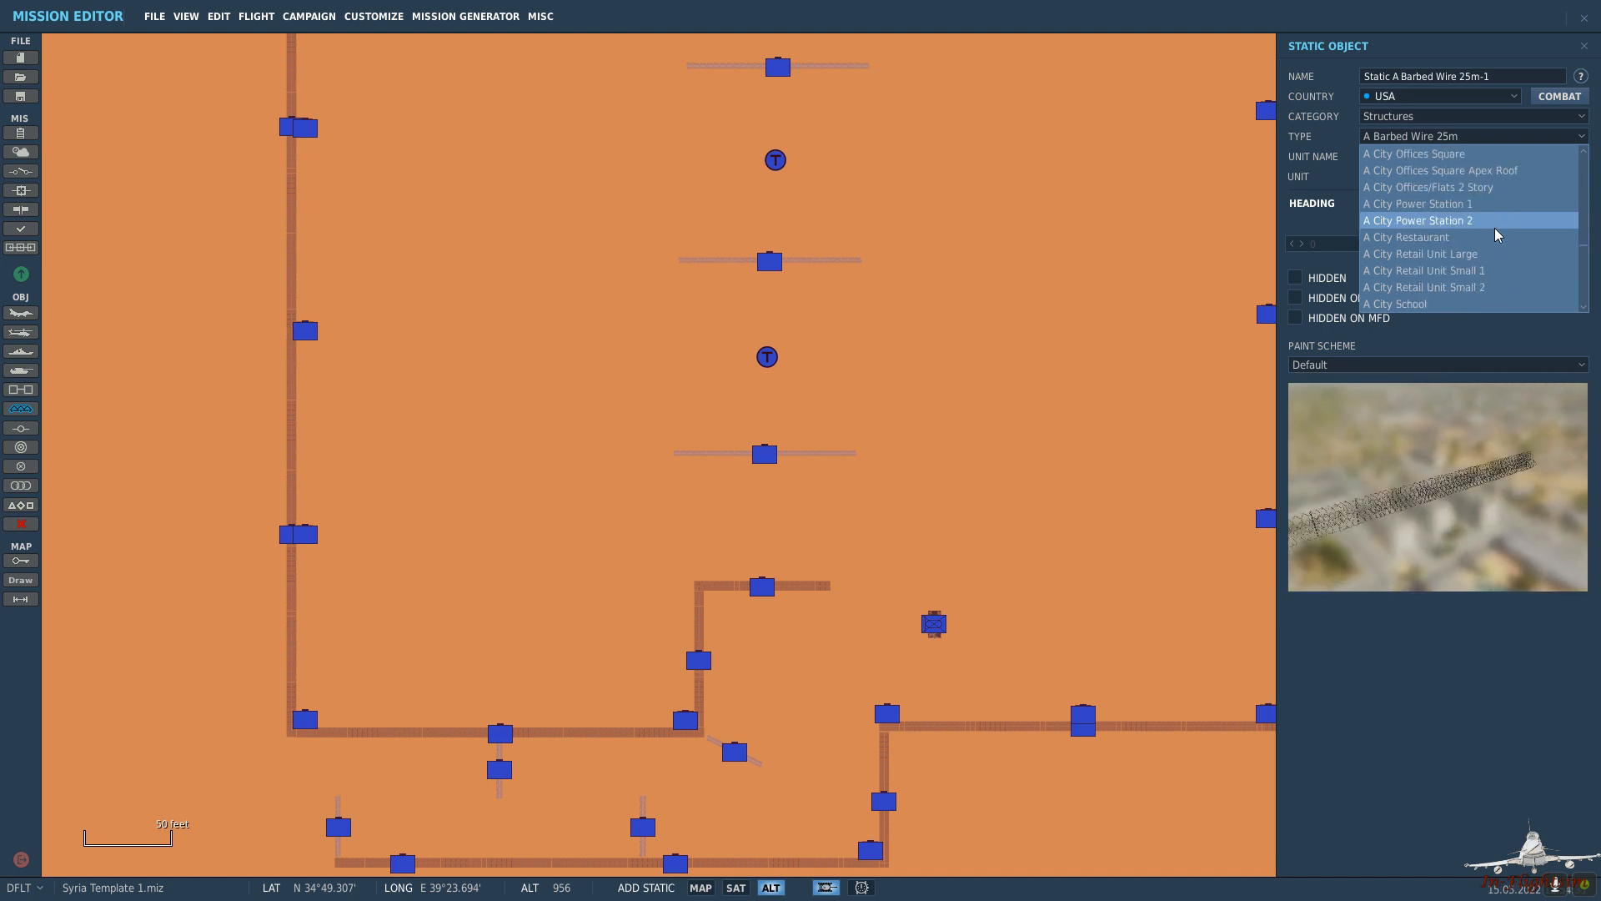
pyautogui.scroll(-3, 1495, 236)
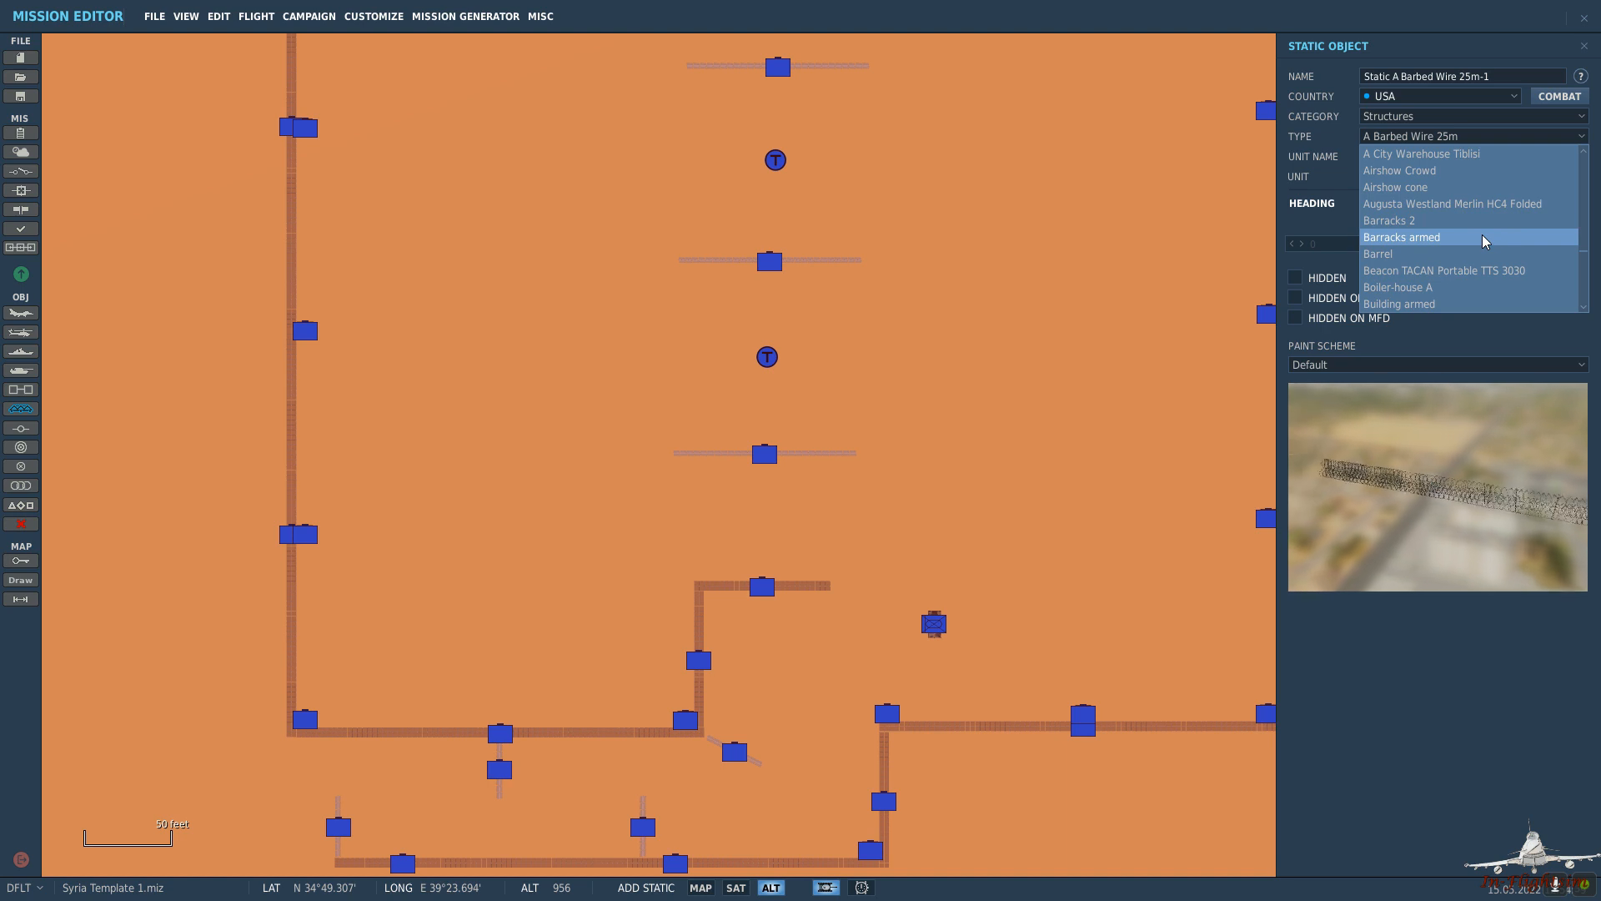
pyautogui.click(1483, 237)
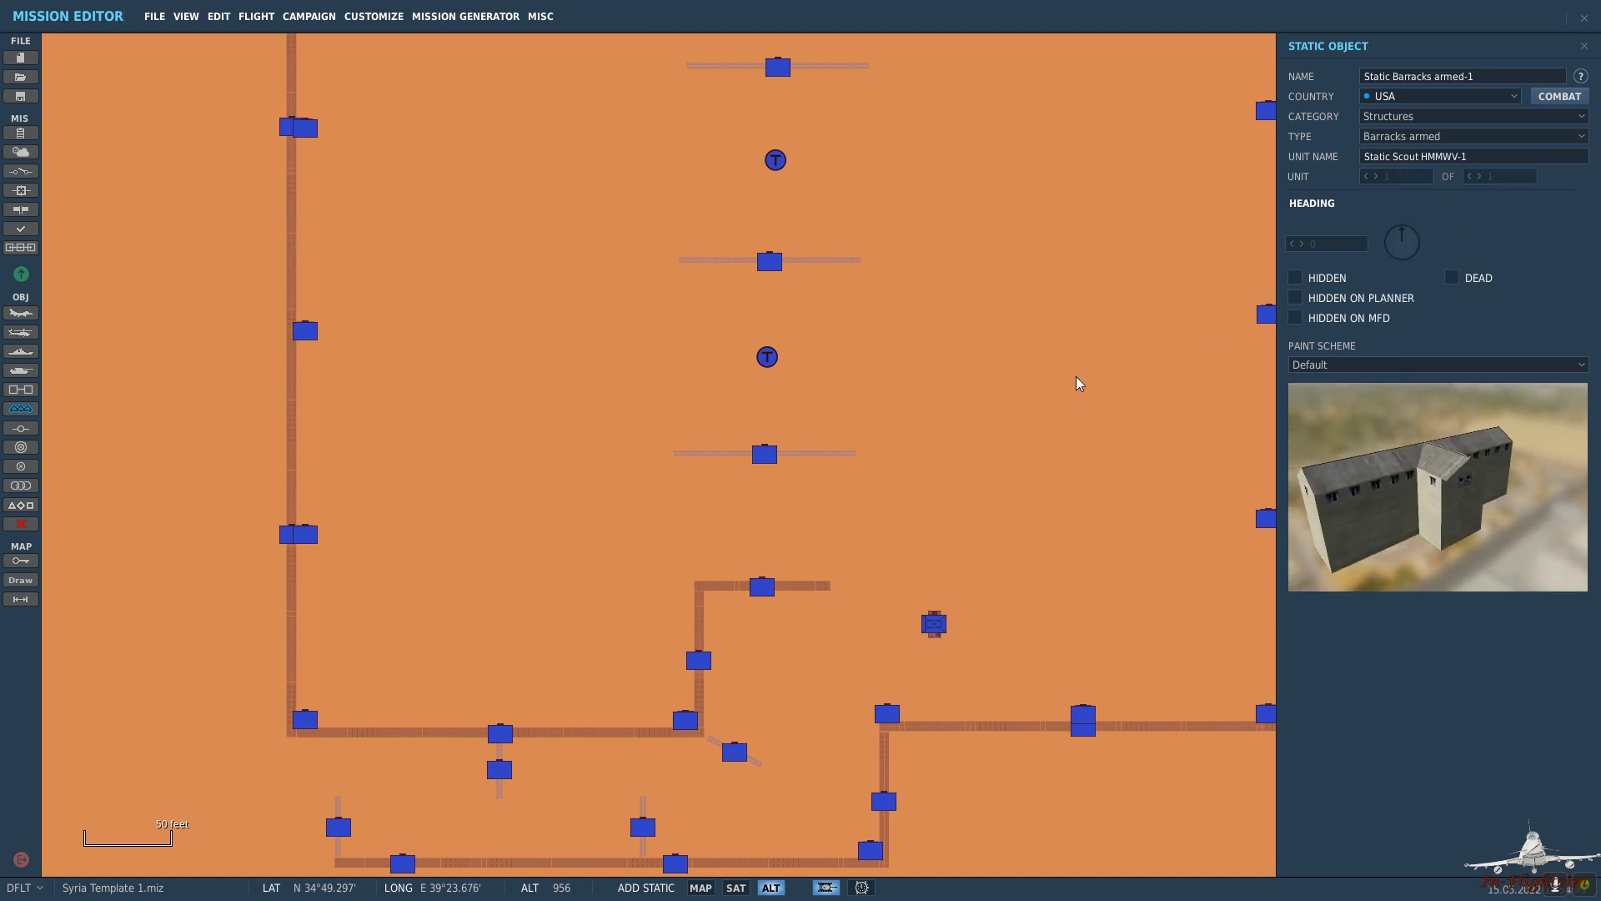
pyautogui.moveTo(1111, 438); pyautogui.dragTo(933, 350, button='right')
pyautogui.click(933, 350)
pyautogui.click(981, 297)
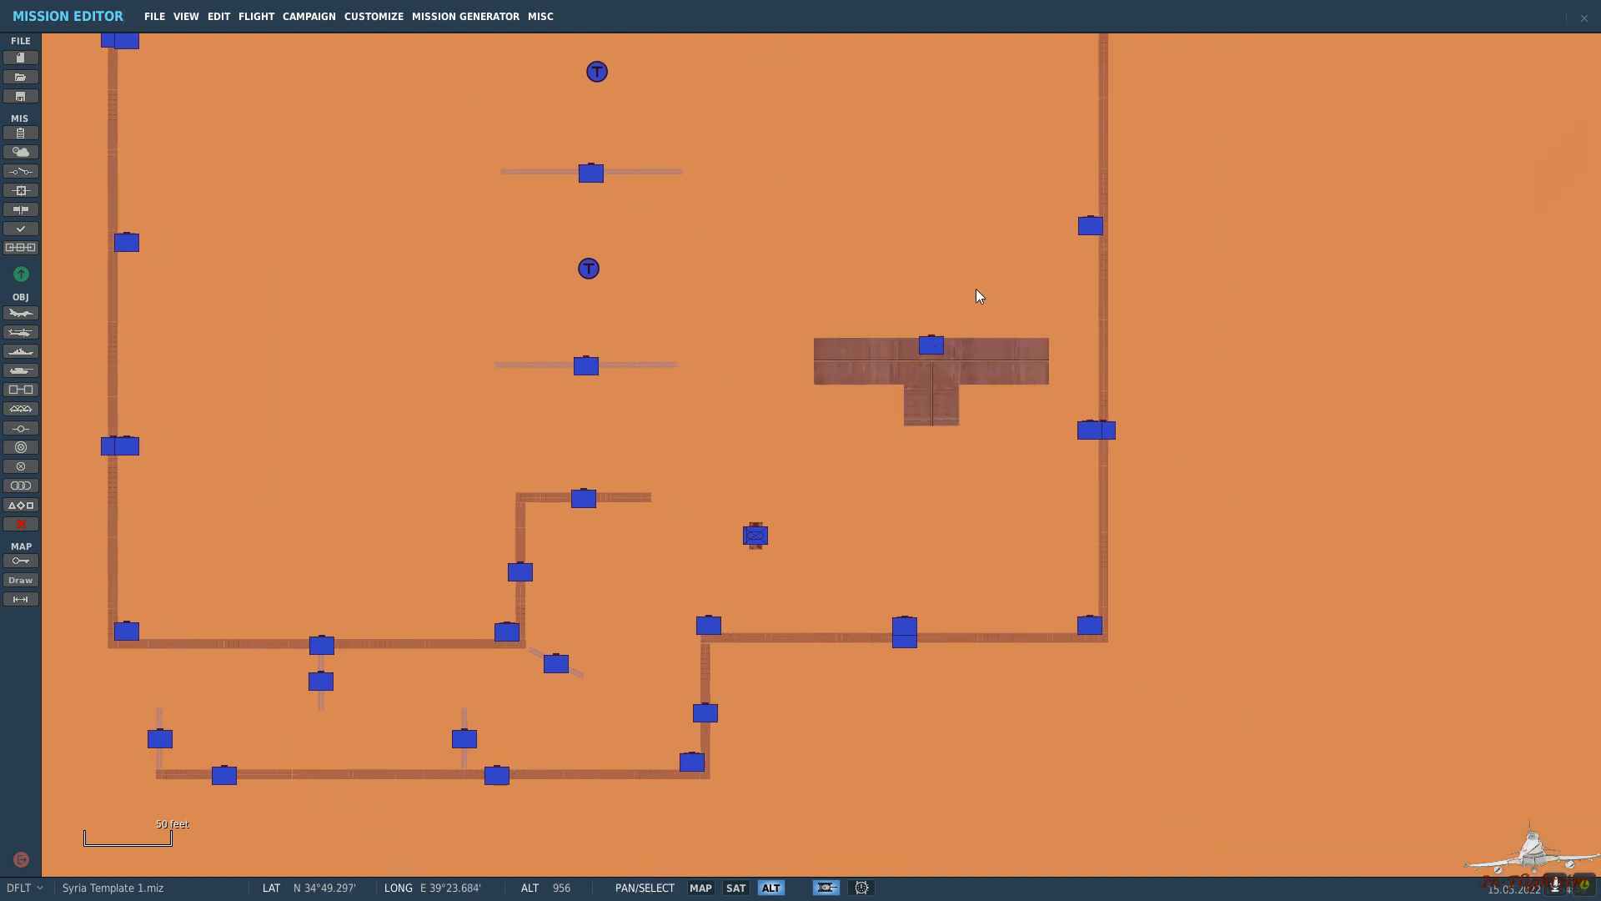
# Rotate the armed barracks to heading 90 so its long side runs parallel to the east wall.
pyautogui.click(931, 343)
pyautogui.moveTo(1397, 264); pyautogui.dragTo(1445, 247)
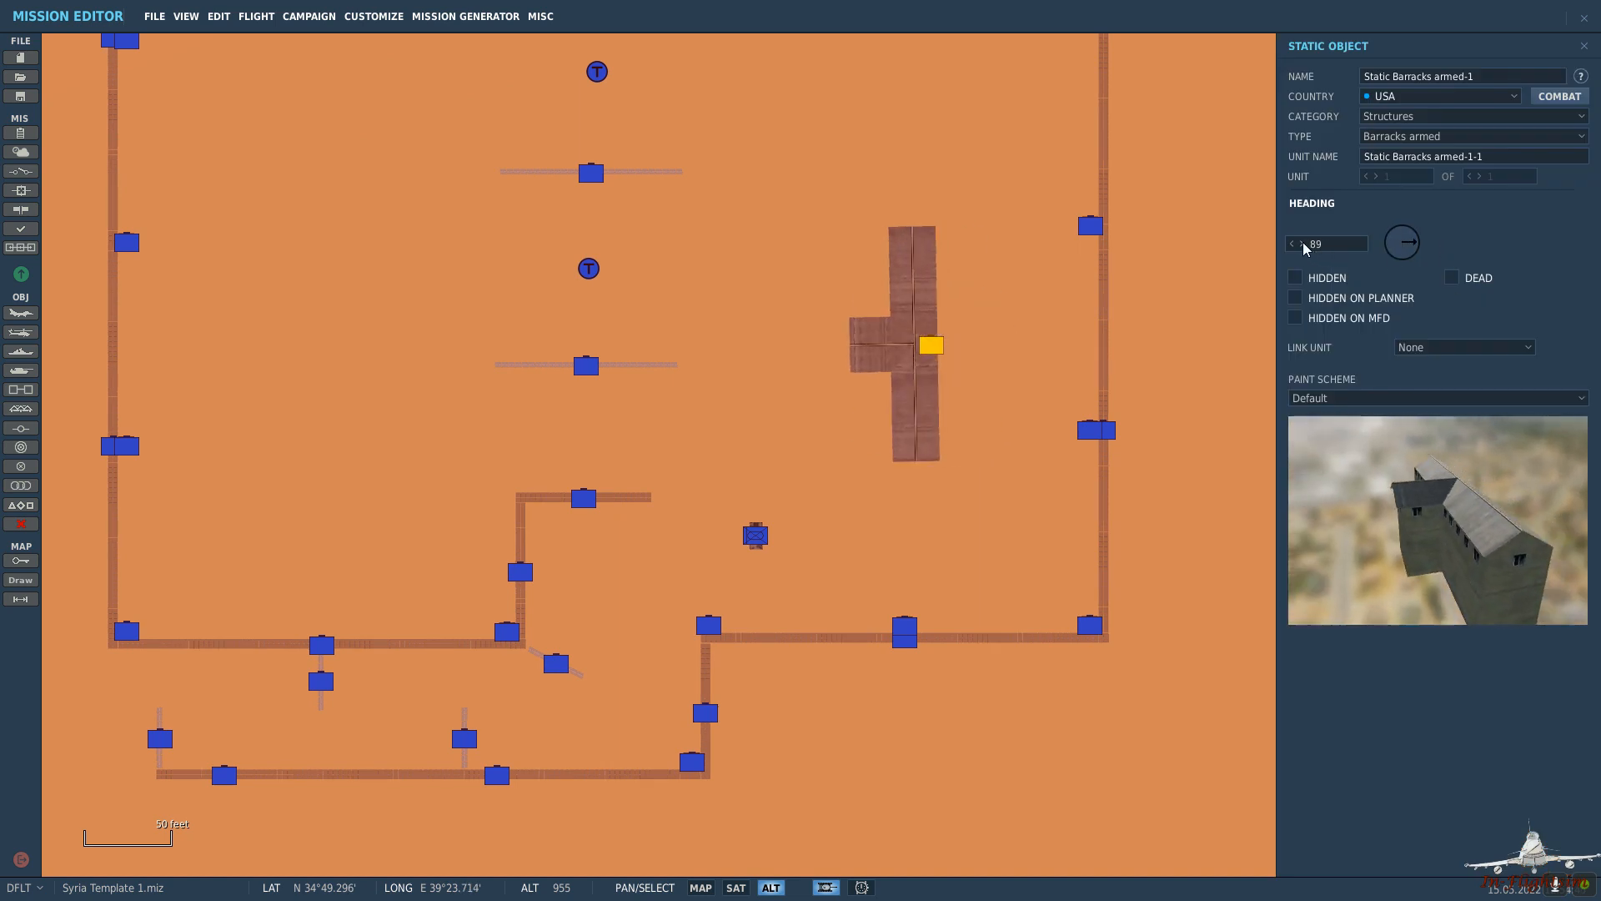
pyautogui.click(940, 354)
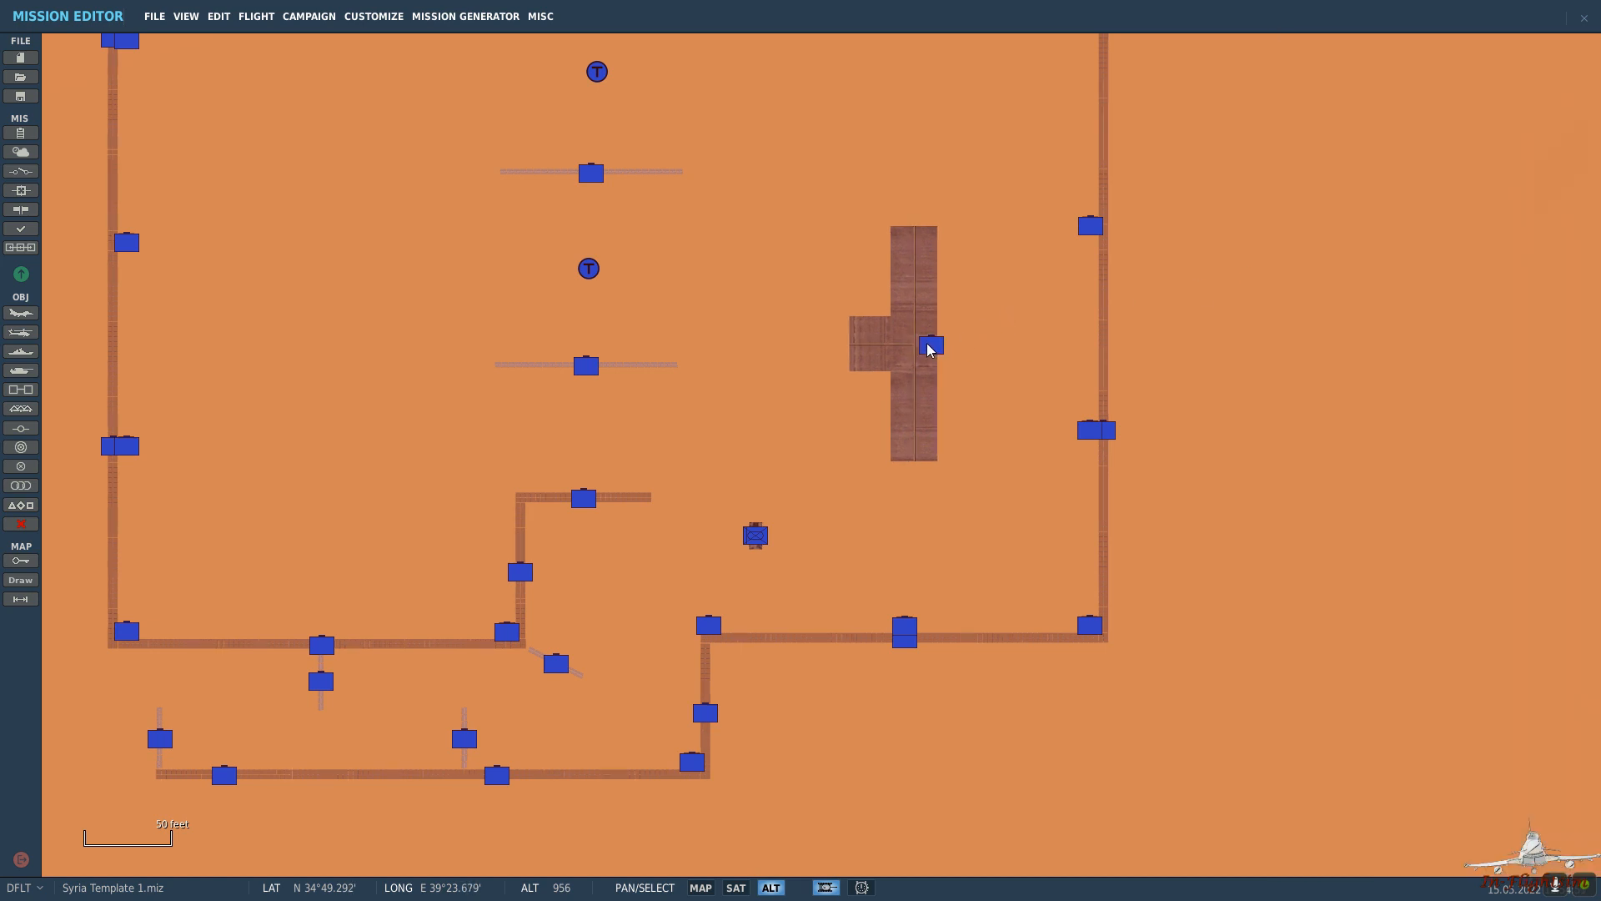
# Move the armed barracks northeast until its back sits close to the east wall, level with the helicopter bays.
pyautogui.moveTo(931, 349); pyautogui.dragTo(1036, 167)
pyautogui.moveTo(900, 211); pyautogui.dragTo(822, 578, button='right')
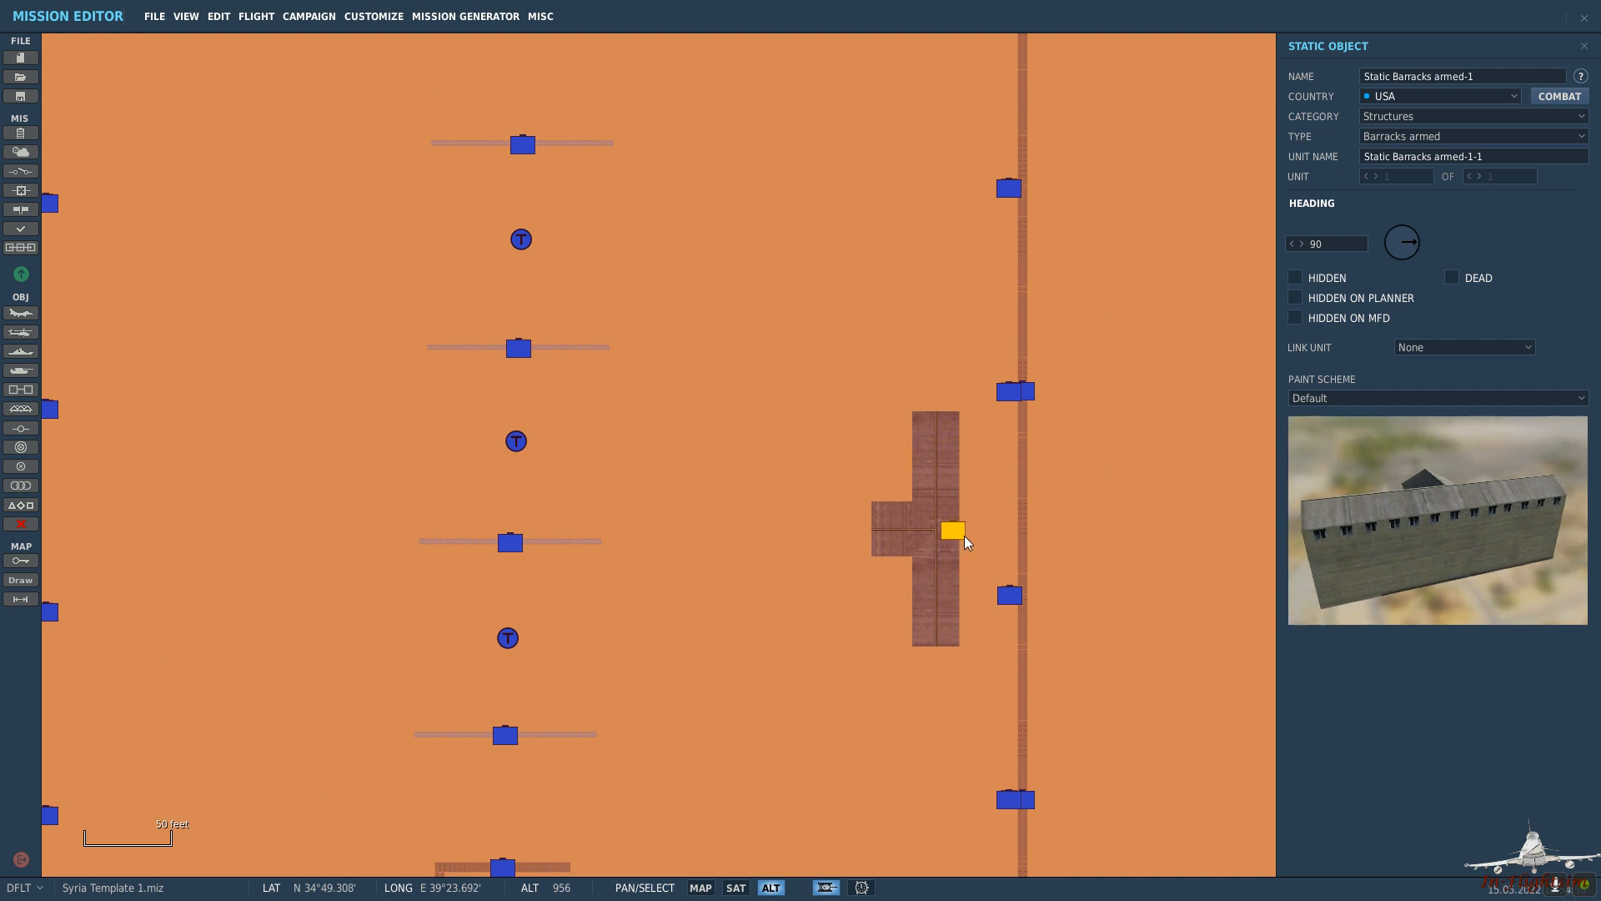
pyautogui.moveTo(966, 539); pyautogui.dragTo(990, 501)
pyautogui.click(839, 519)
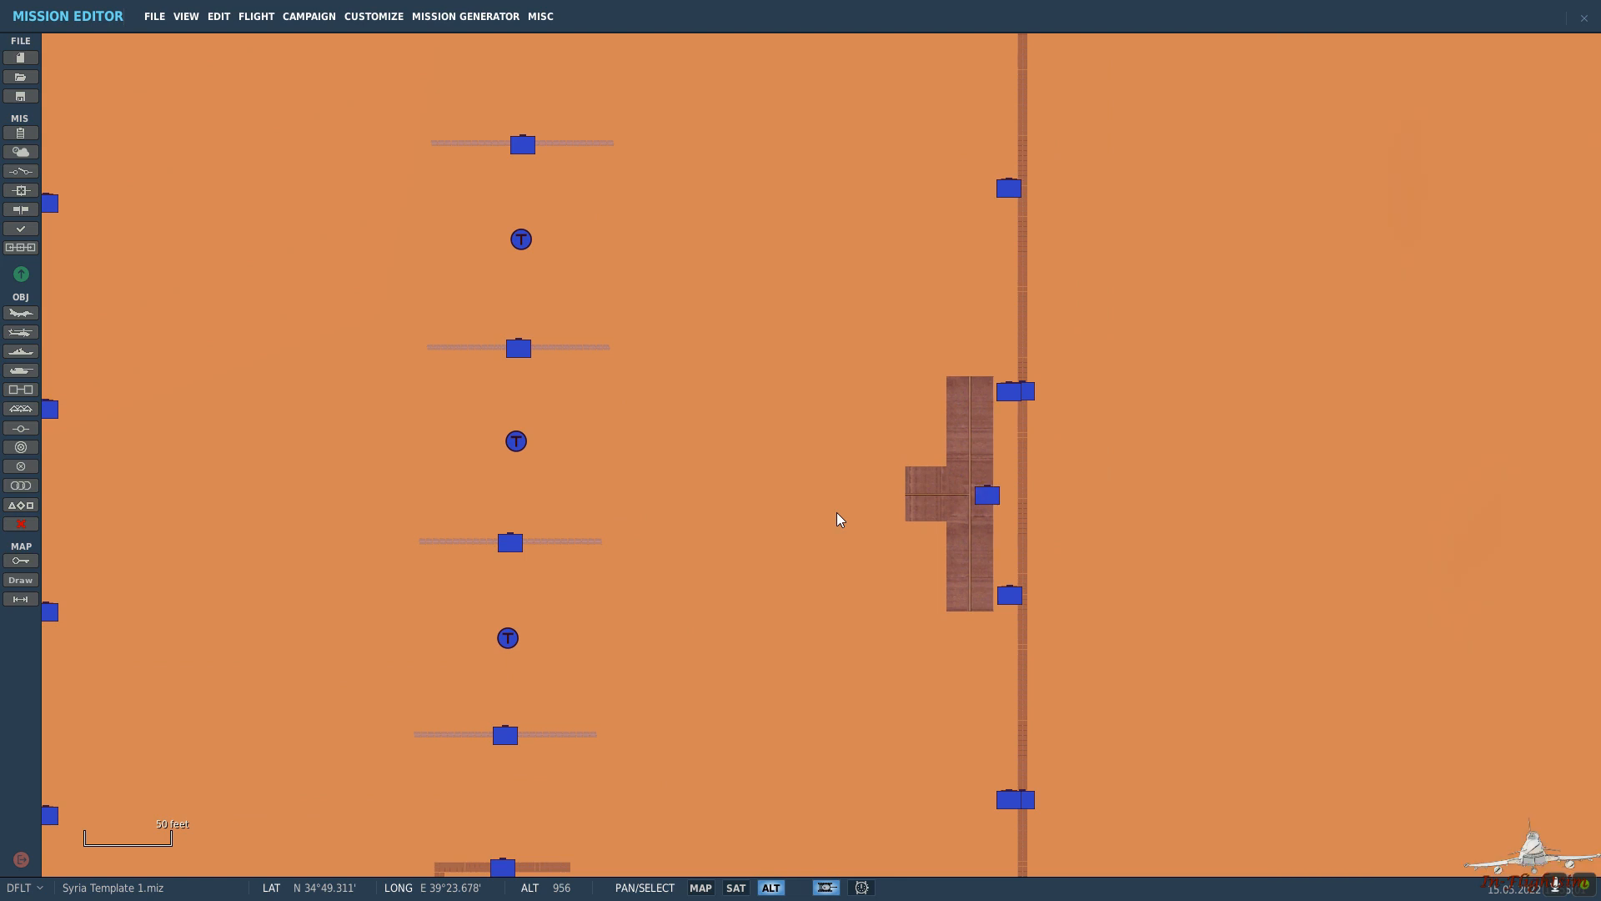
# Start another static structure and preview the types from Building armed through the bunkers and Cafe to Chemical tank A.
pyautogui.moveTo(839, 519); pyautogui.dragTo(996, 375)
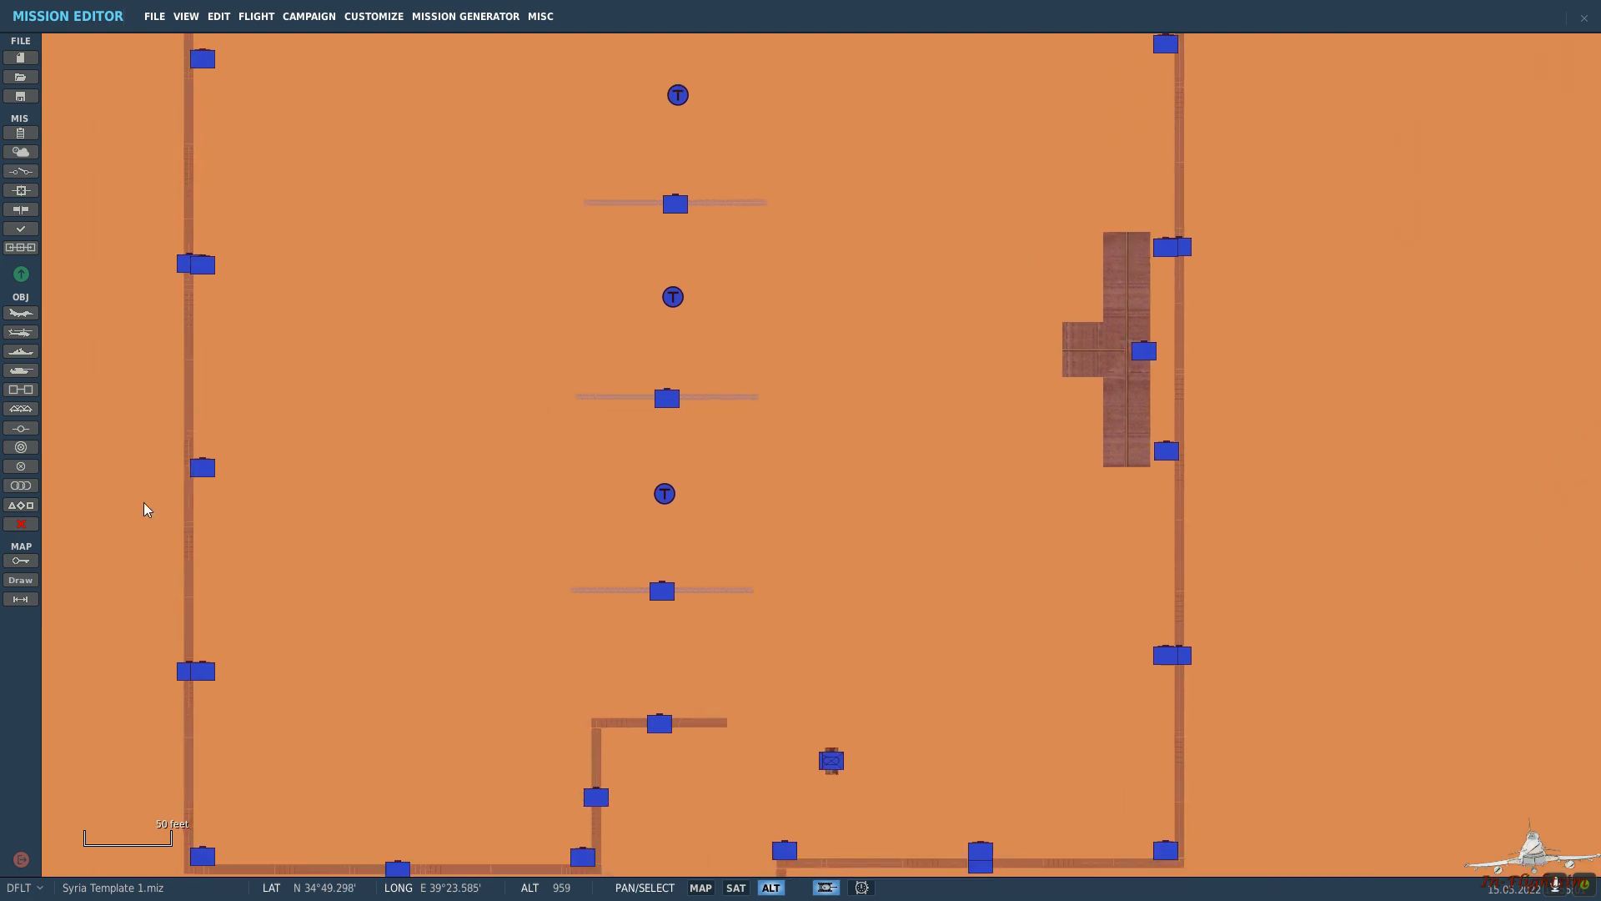
pyautogui.click(19, 414)
pyautogui.click(1417, 136)
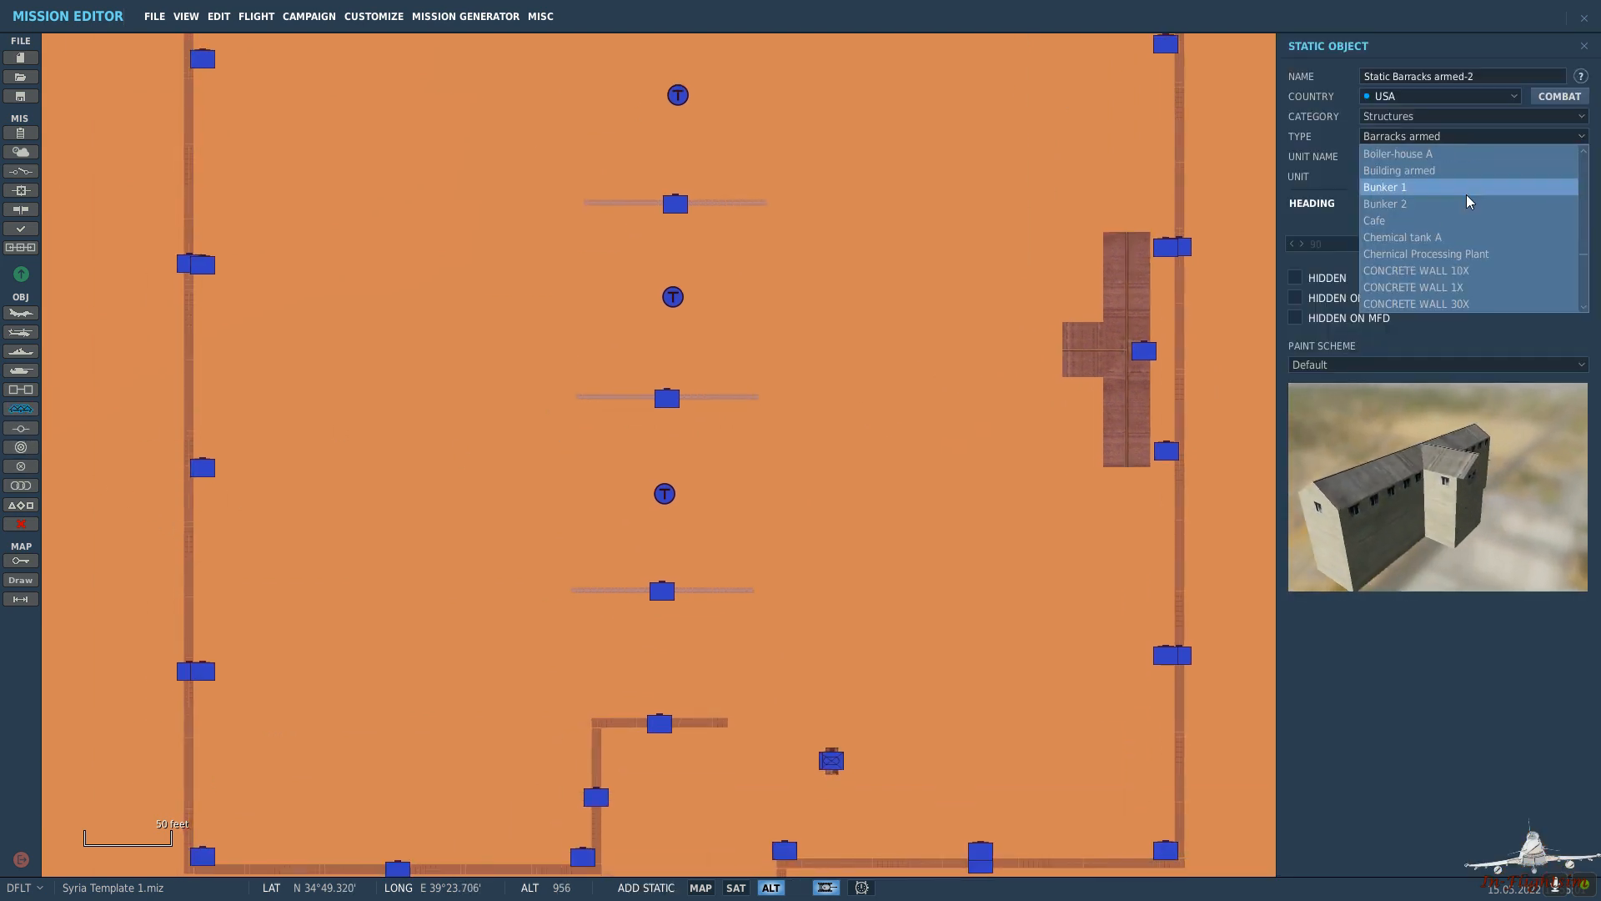
pyautogui.click(1459, 189)
pyautogui.press('Up')
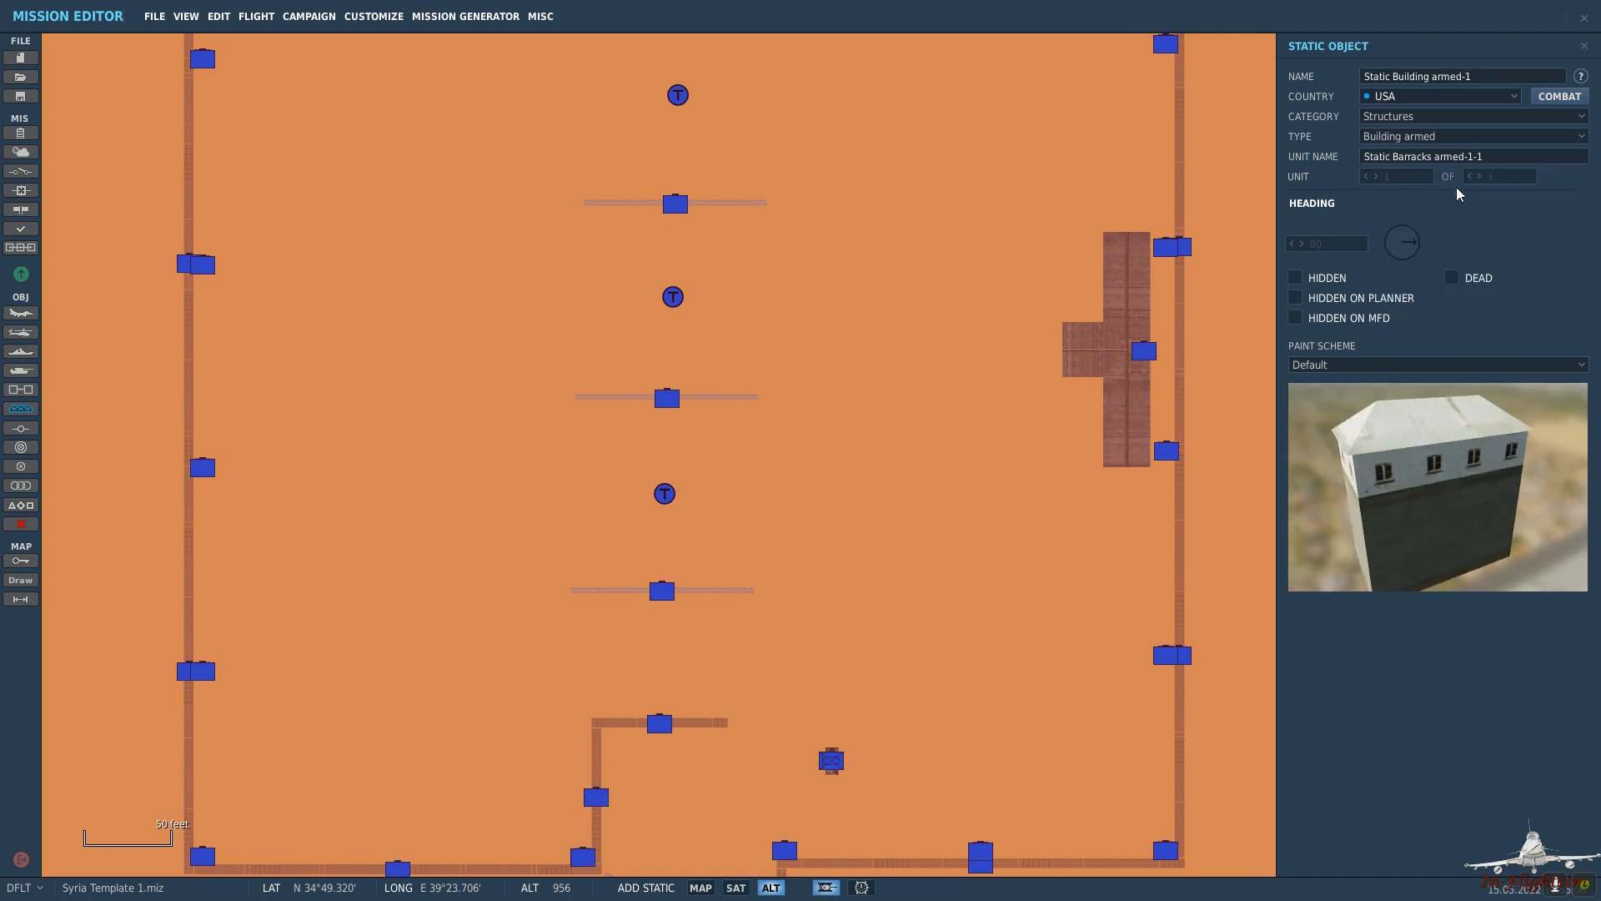
pyautogui.press('Down')
pyautogui.press('Down')
pyautogui.press('Down')
pyautogui.press('Down')
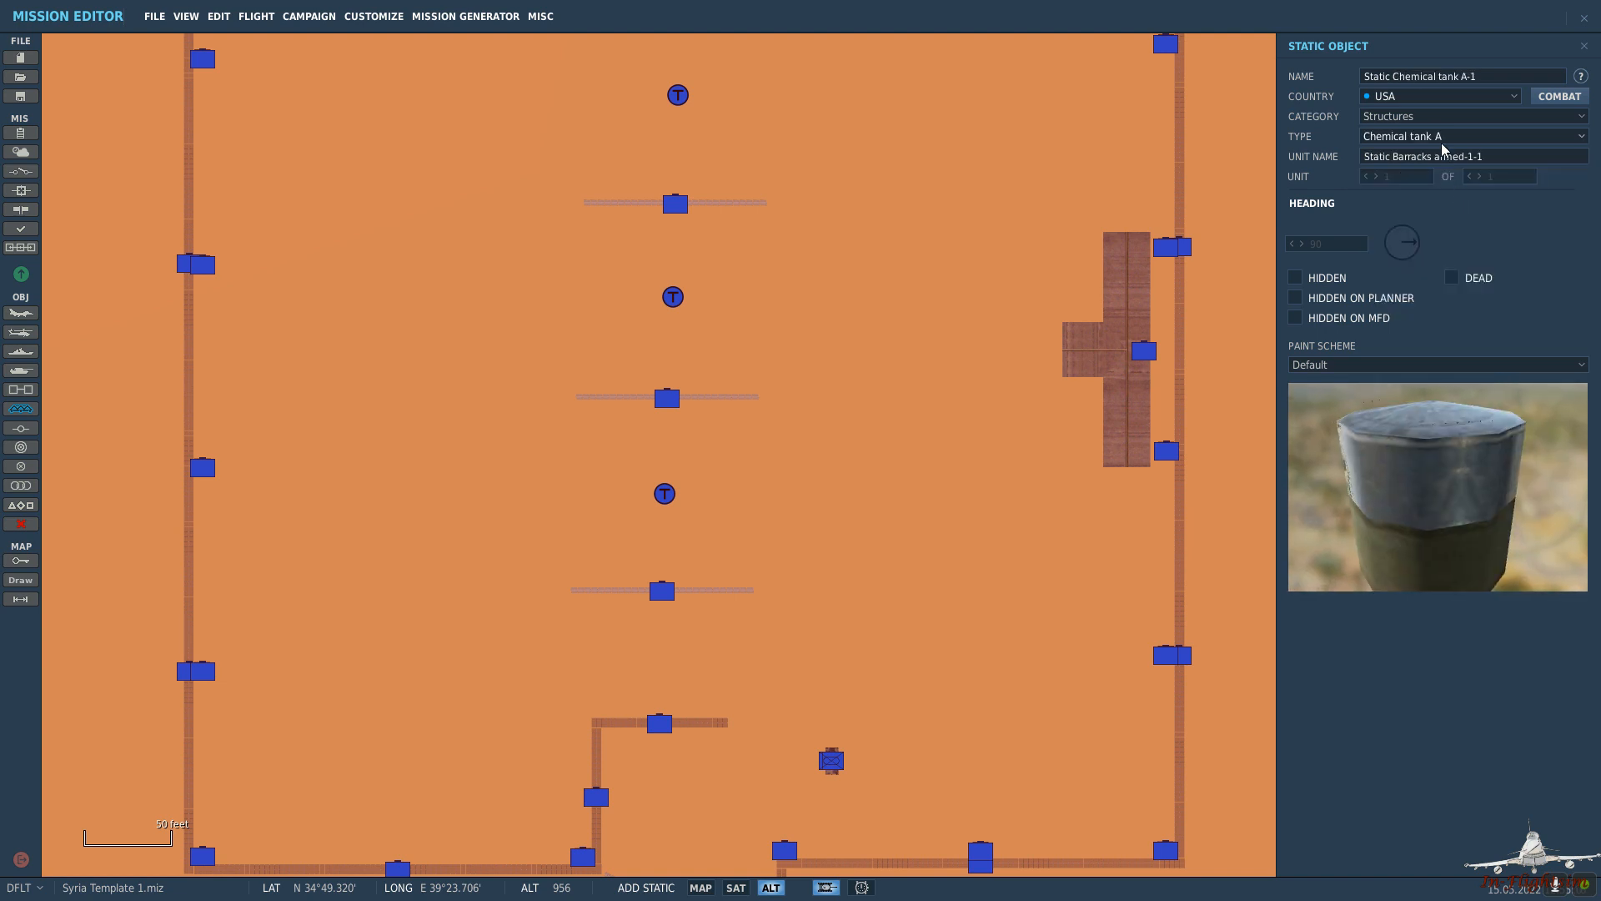
# Preview the Comms tower M and Container brown types for the new static structure.
pyautogui.click(1443, 138)
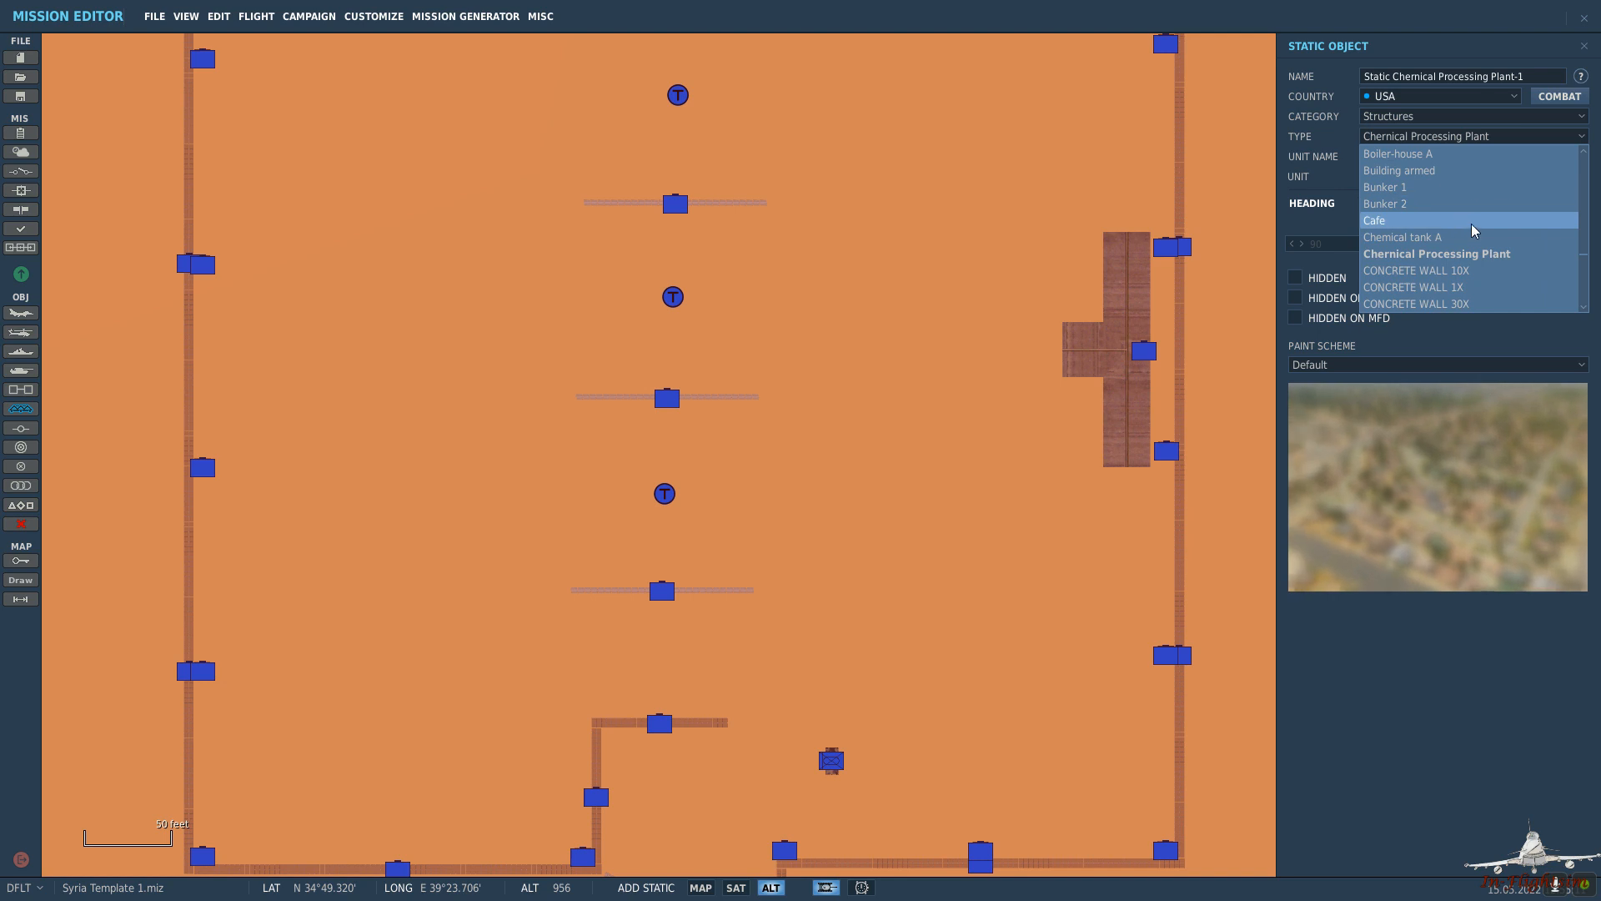
pyautogui.scroll(-2, 1471, 229)
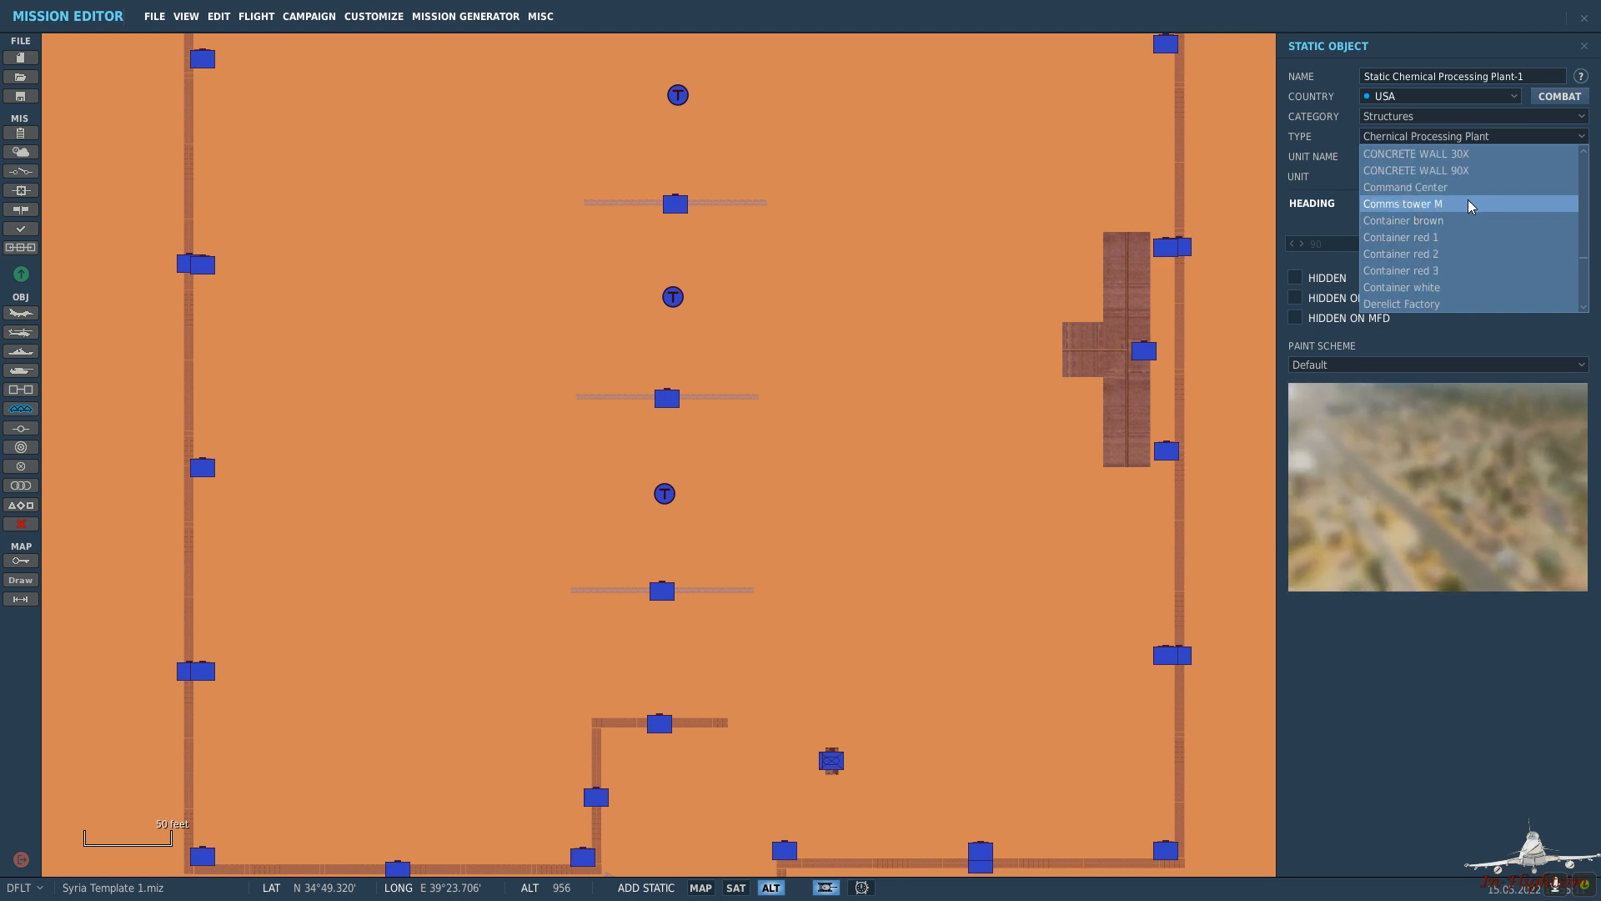
pyautogui.click(1470, 206)
pyautogui.click(1423, 140)
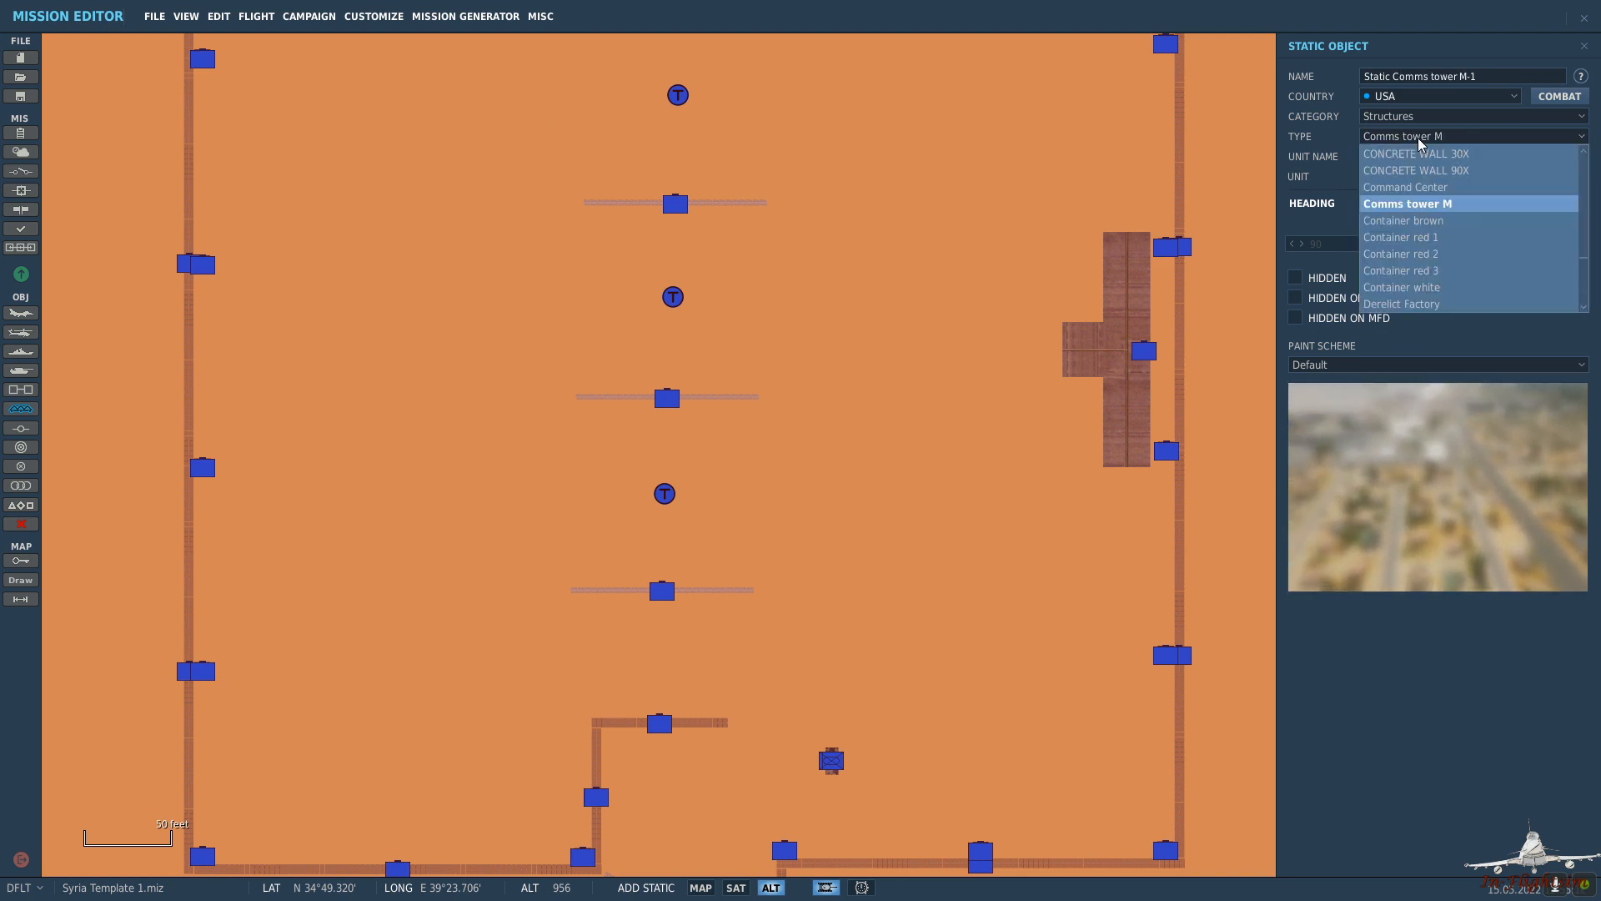
pyautogui.click(1470, 222)
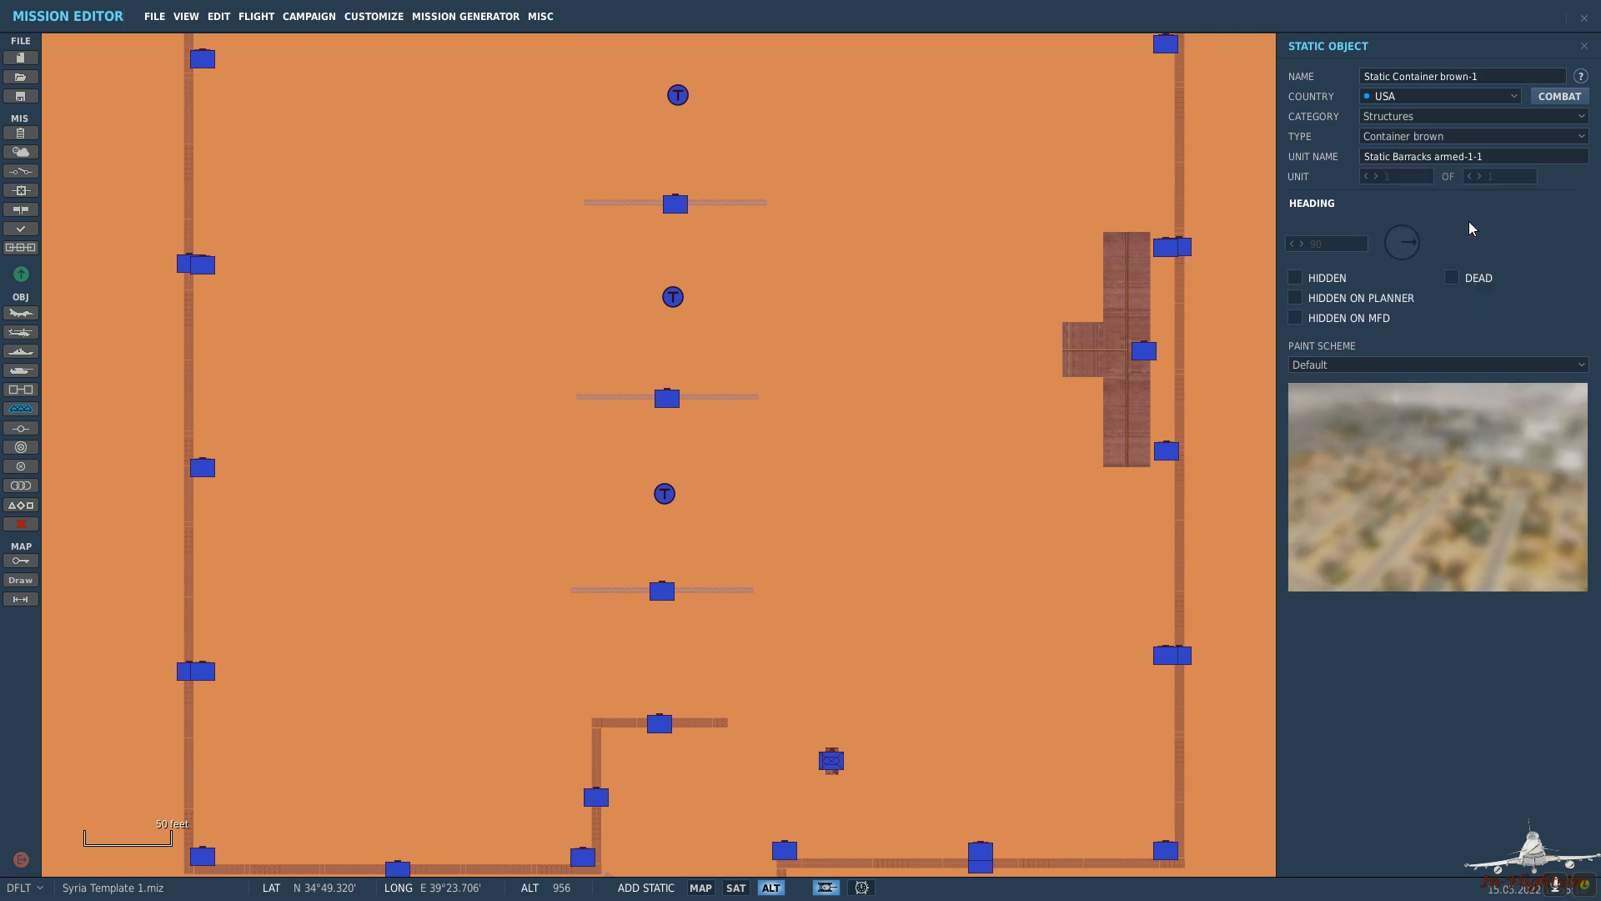
# Preview the FARP CONTAINER DESERT type for the new static structure.
pyautogui.click(1464, 139)
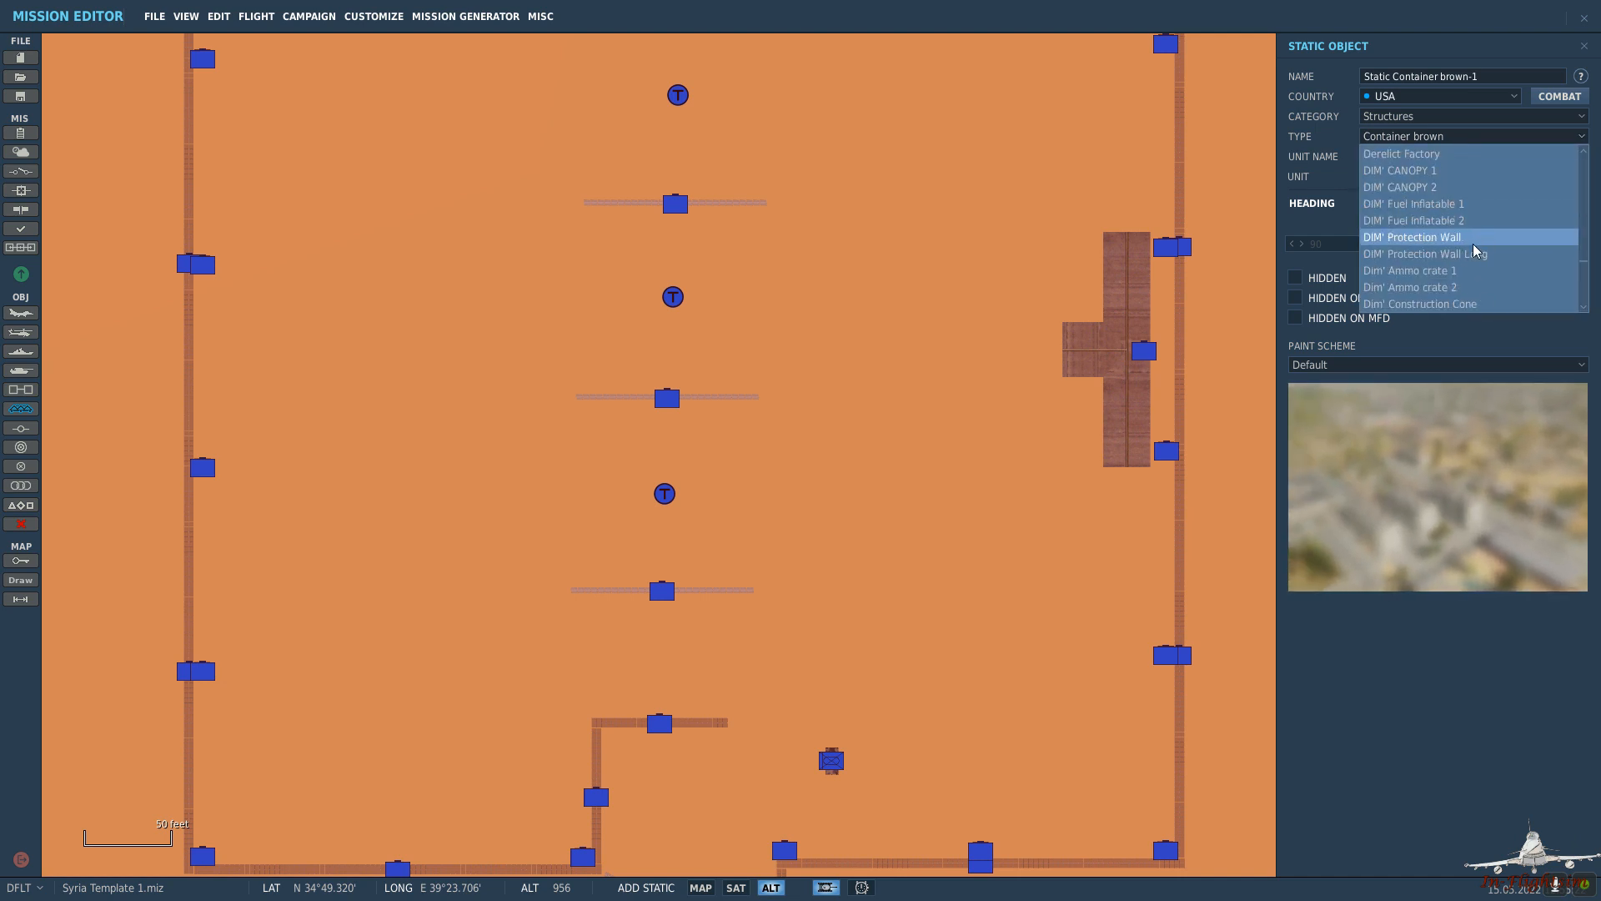
pyautogui.scroll(-1, 1480, 255)
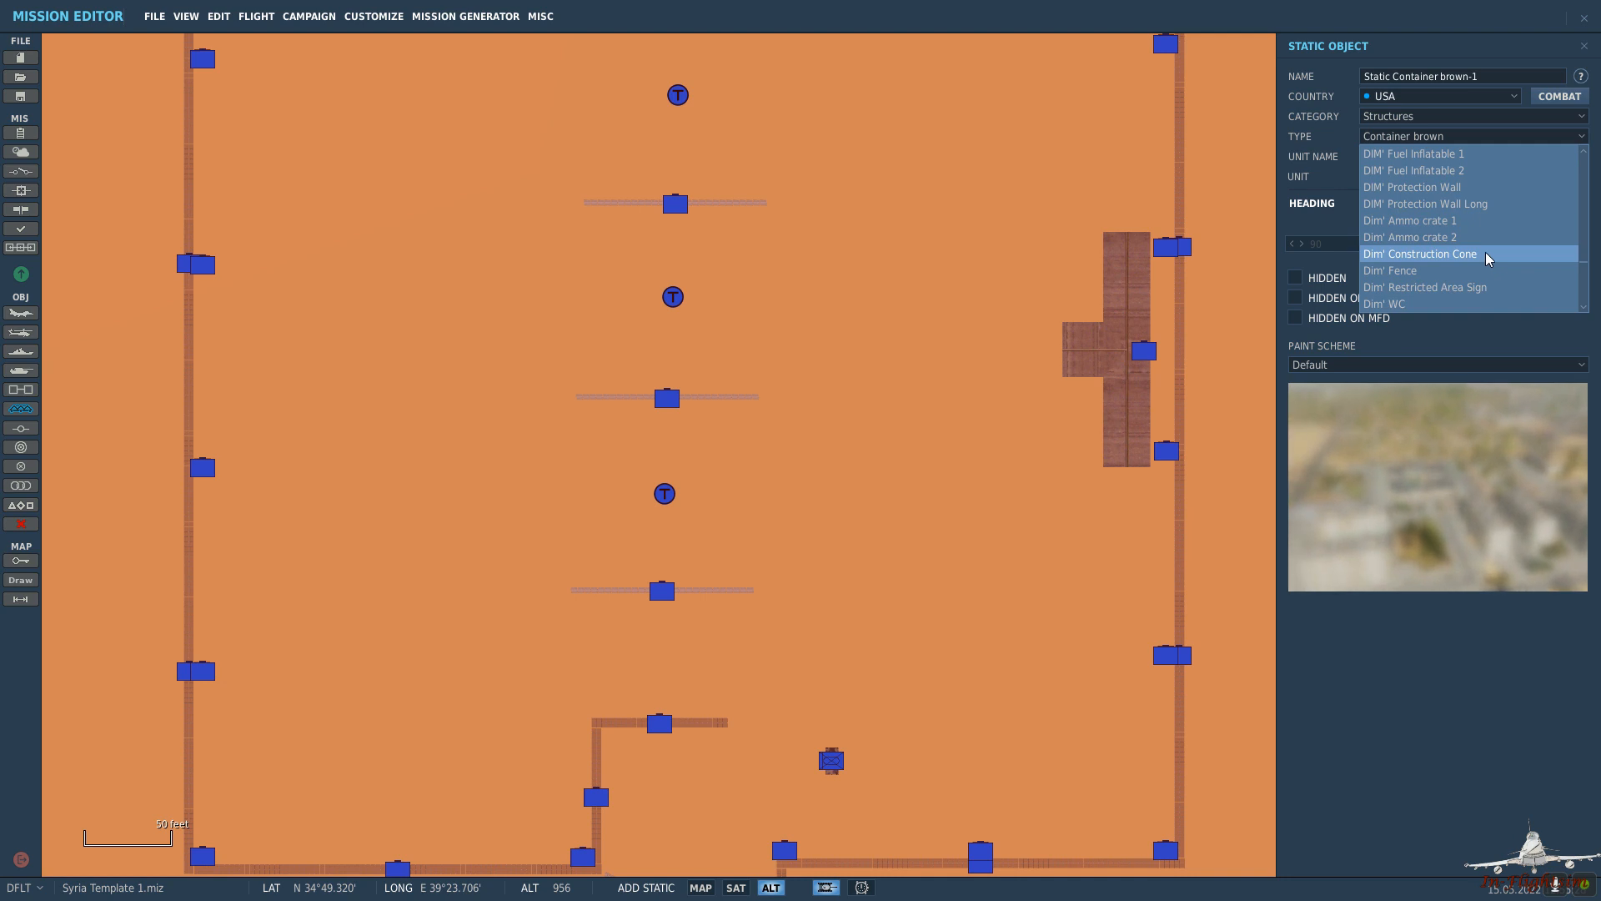
pyautogui.scroll(-1, 1493, 250)
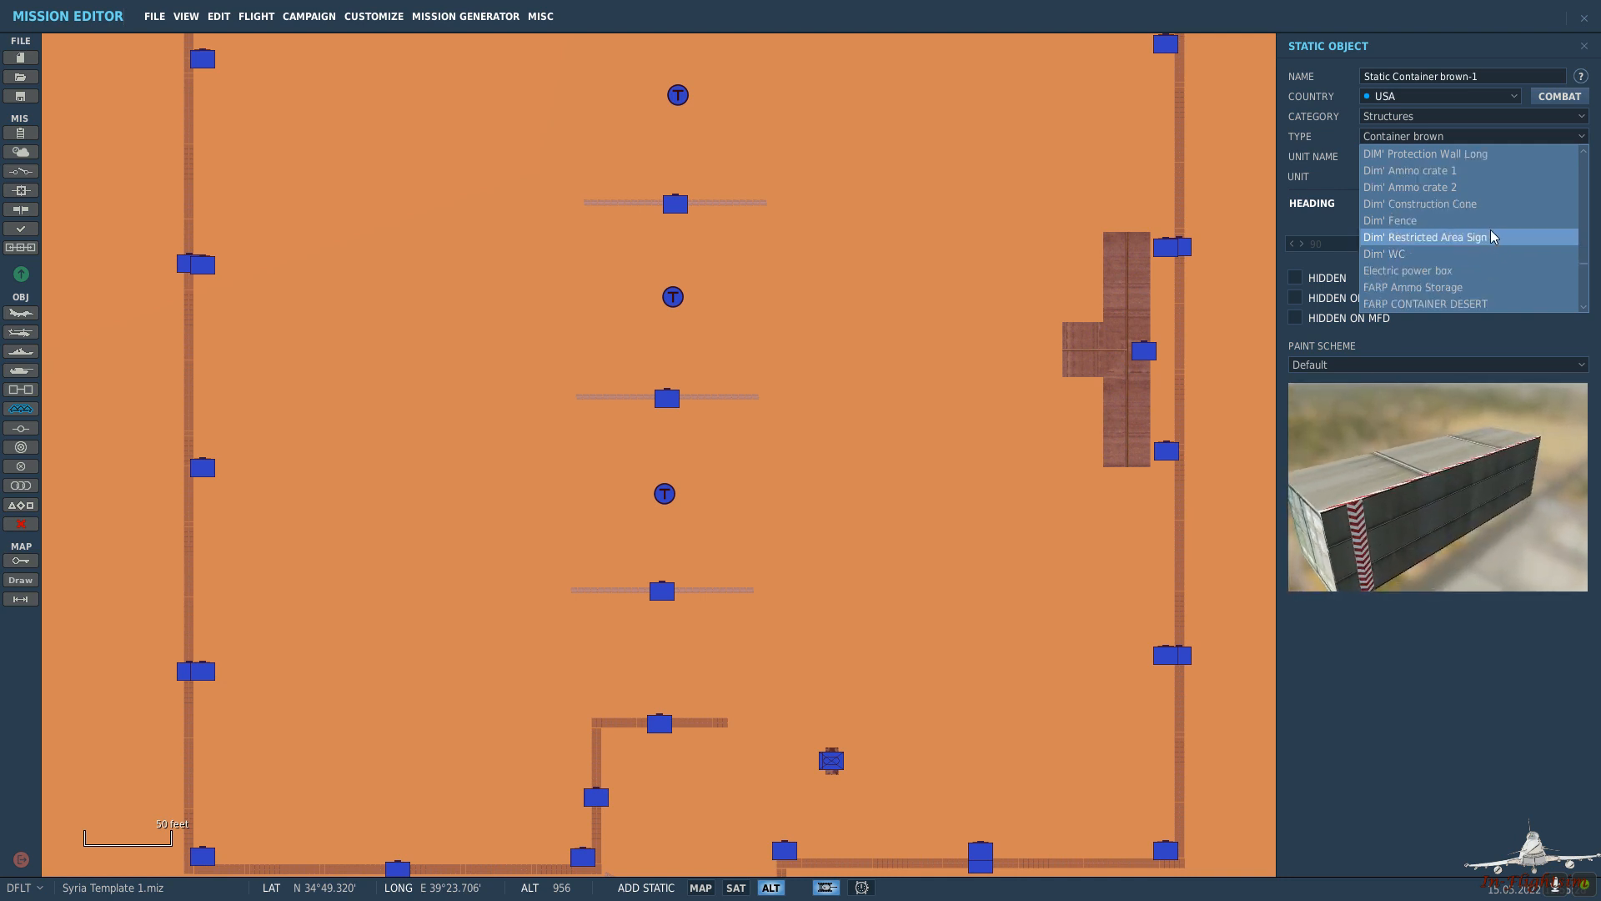
pyautogui.scroll(-2, 1493, 217)
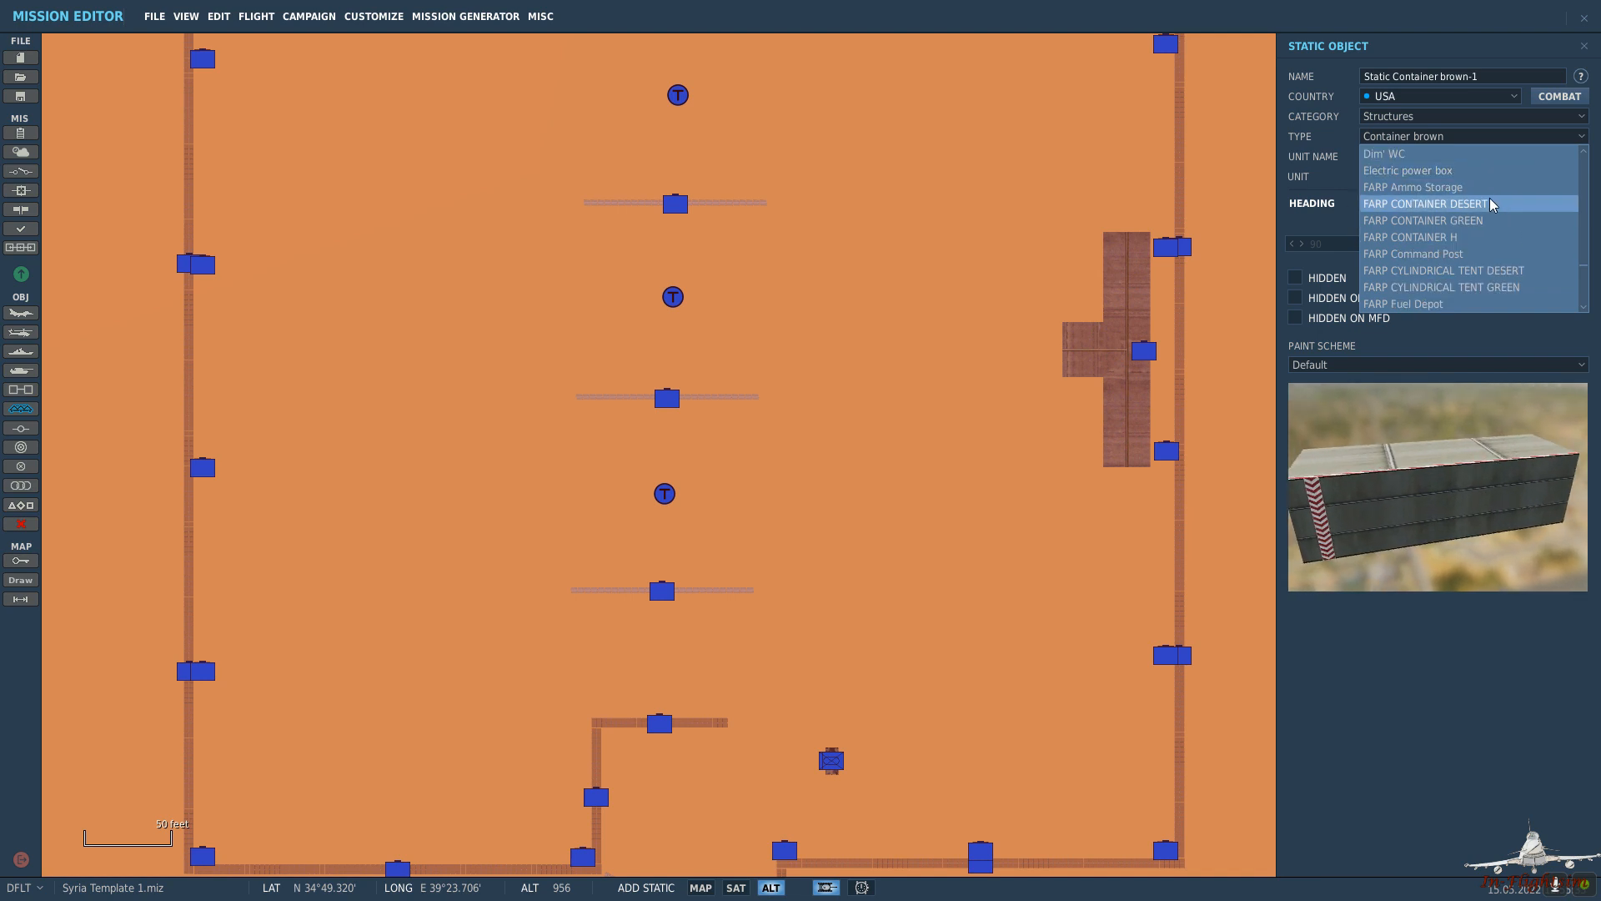
pyautogui.click(1493, 204)
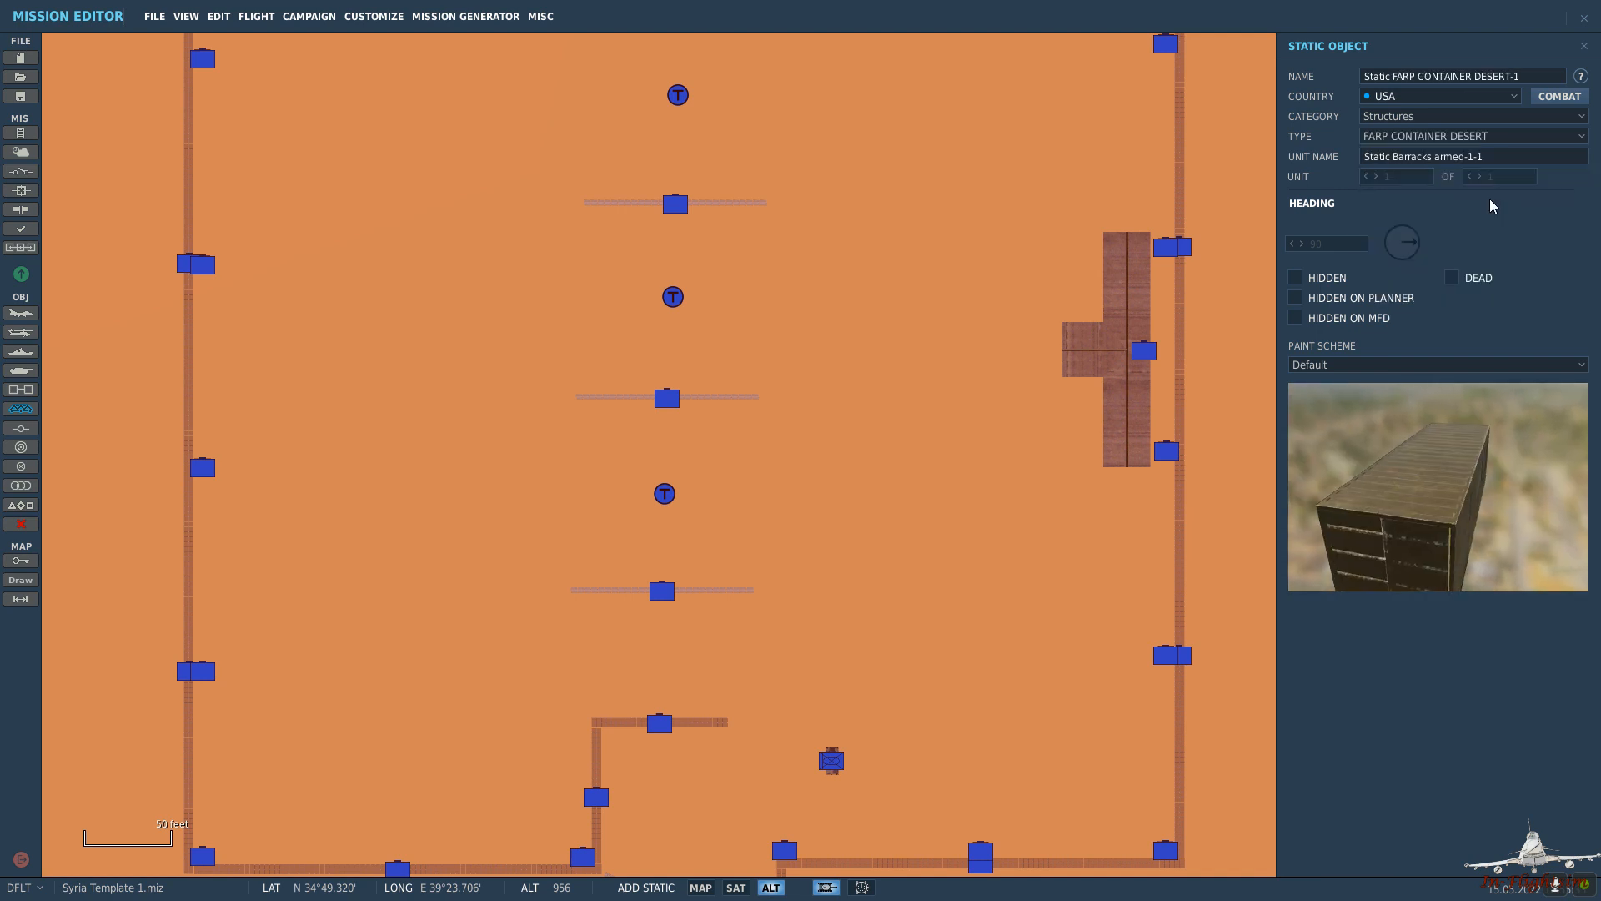
# Compare the FARP TENT DESERT and FARP TENT GREEN types and choose FARP TENT GREEN for the new structure.
pyautogui.click(1468, 138)
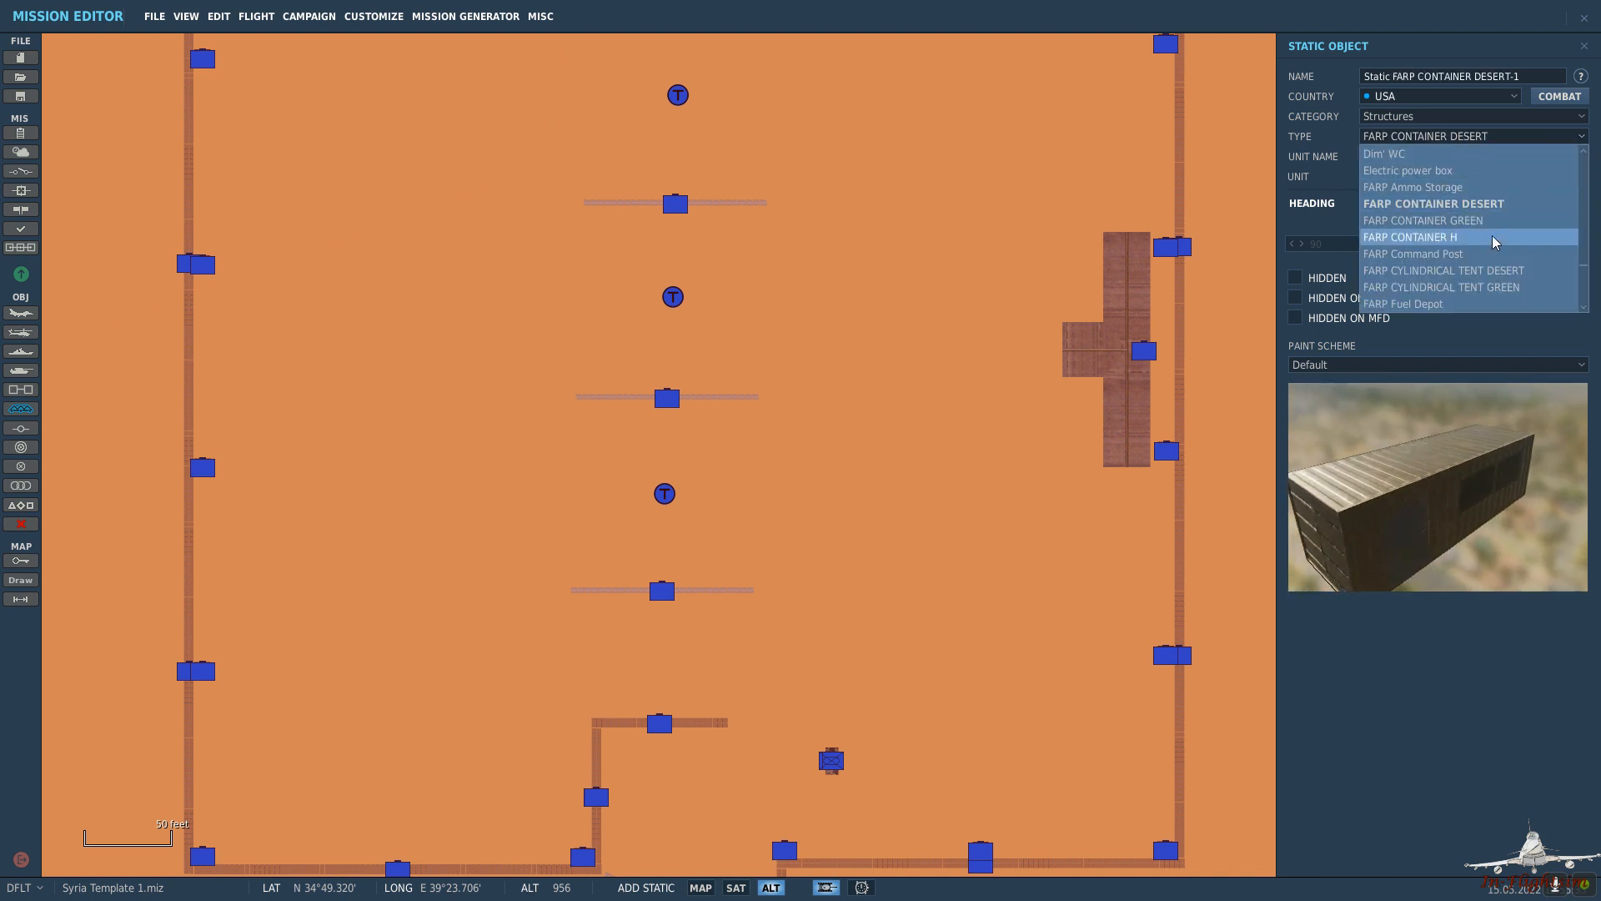
pyautogui.scroll(-3, 1493, 240)
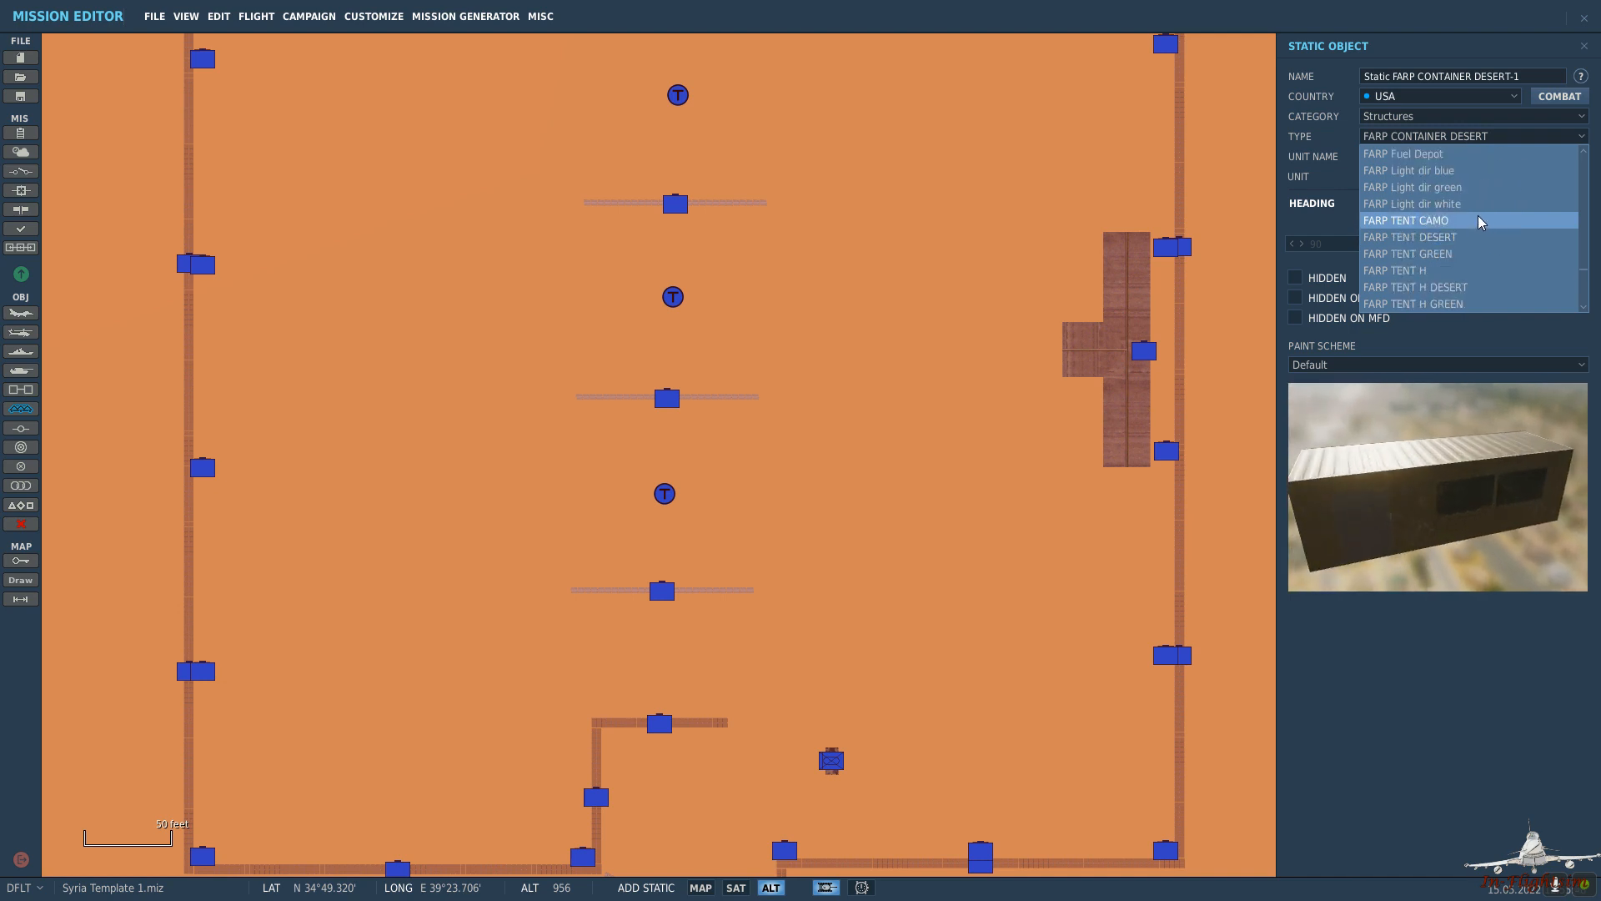
pyautogui.click(1466, 238)
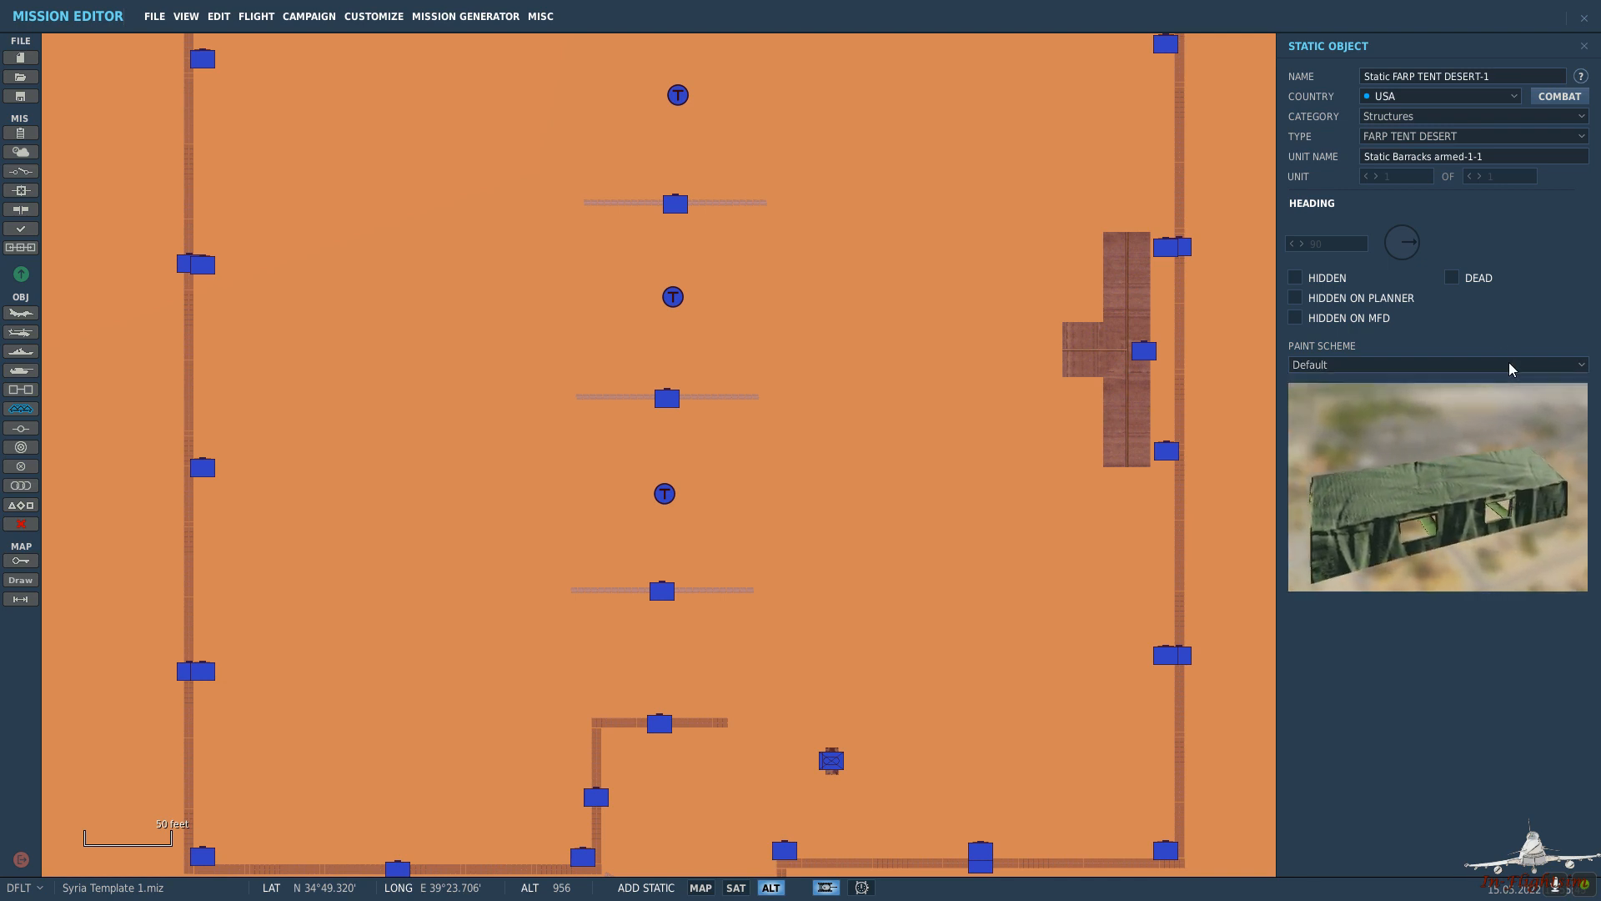
pyautogui.scroll(-2, 1467, 140)
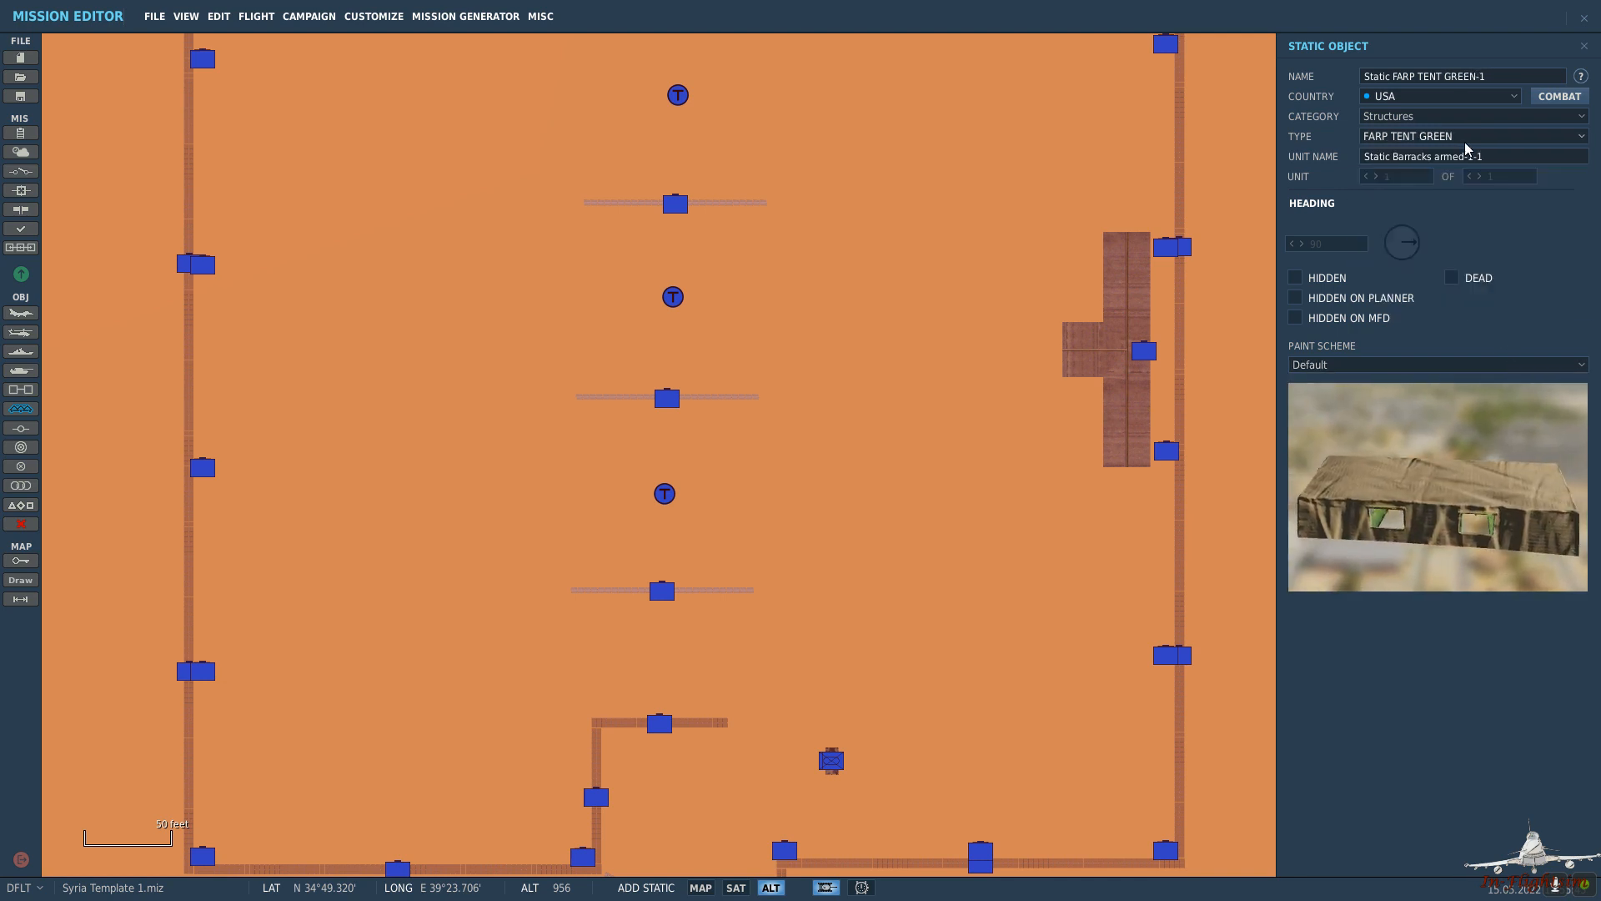
pyautogui.scroll(-1, 1467, 148)
pyautogui.scroll(2, 1467, 147)
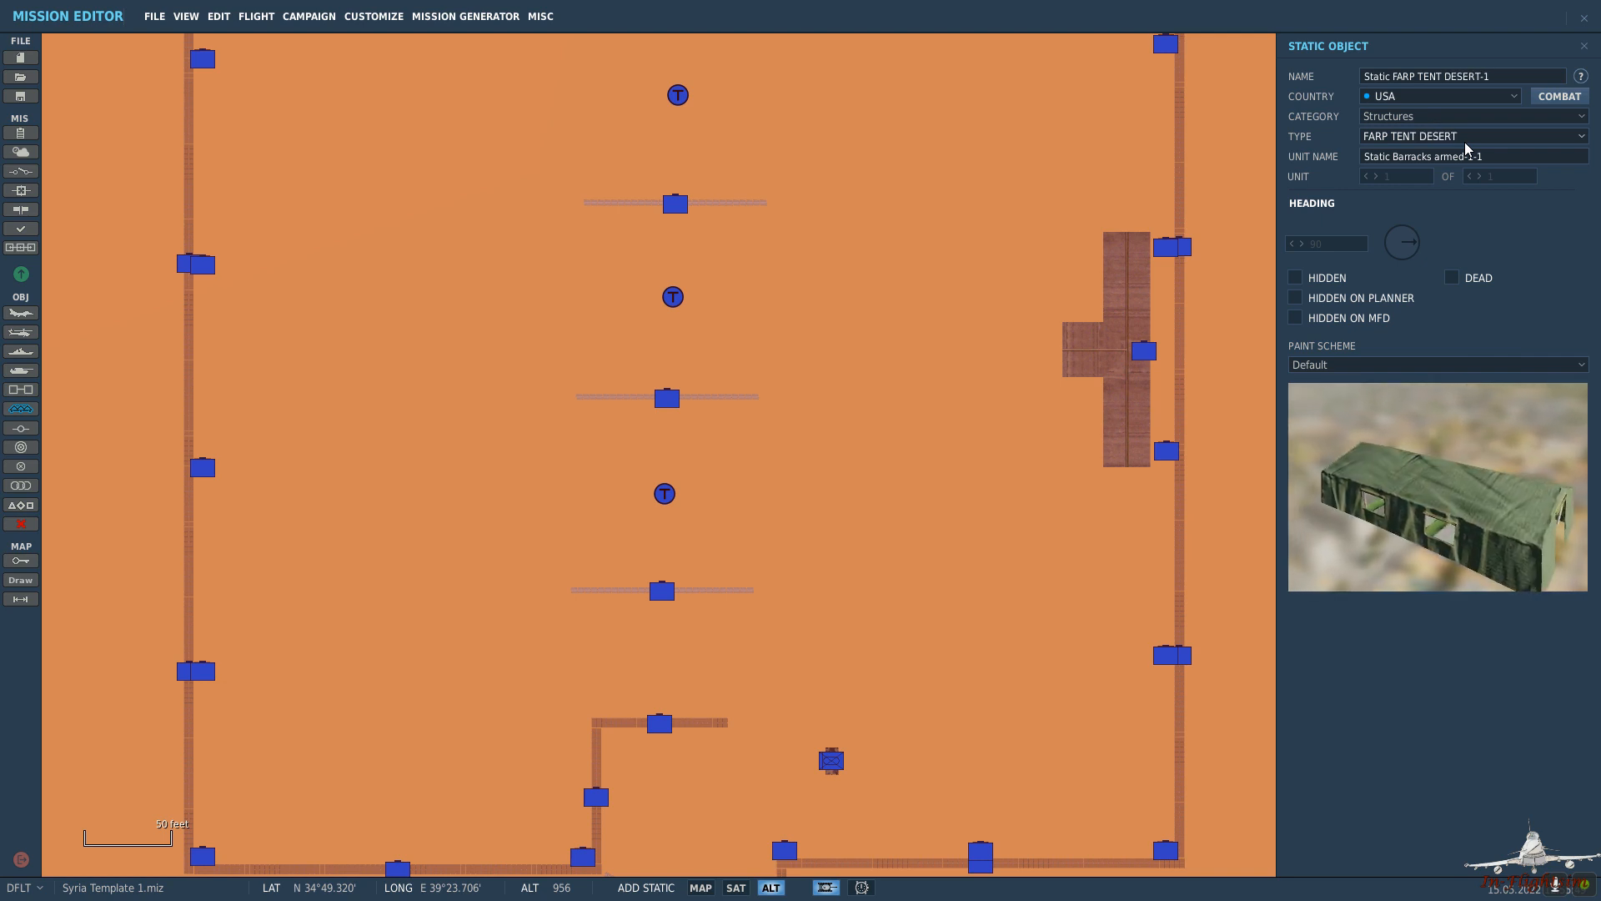
pyautogui.scroll(-1, 1467, 148)
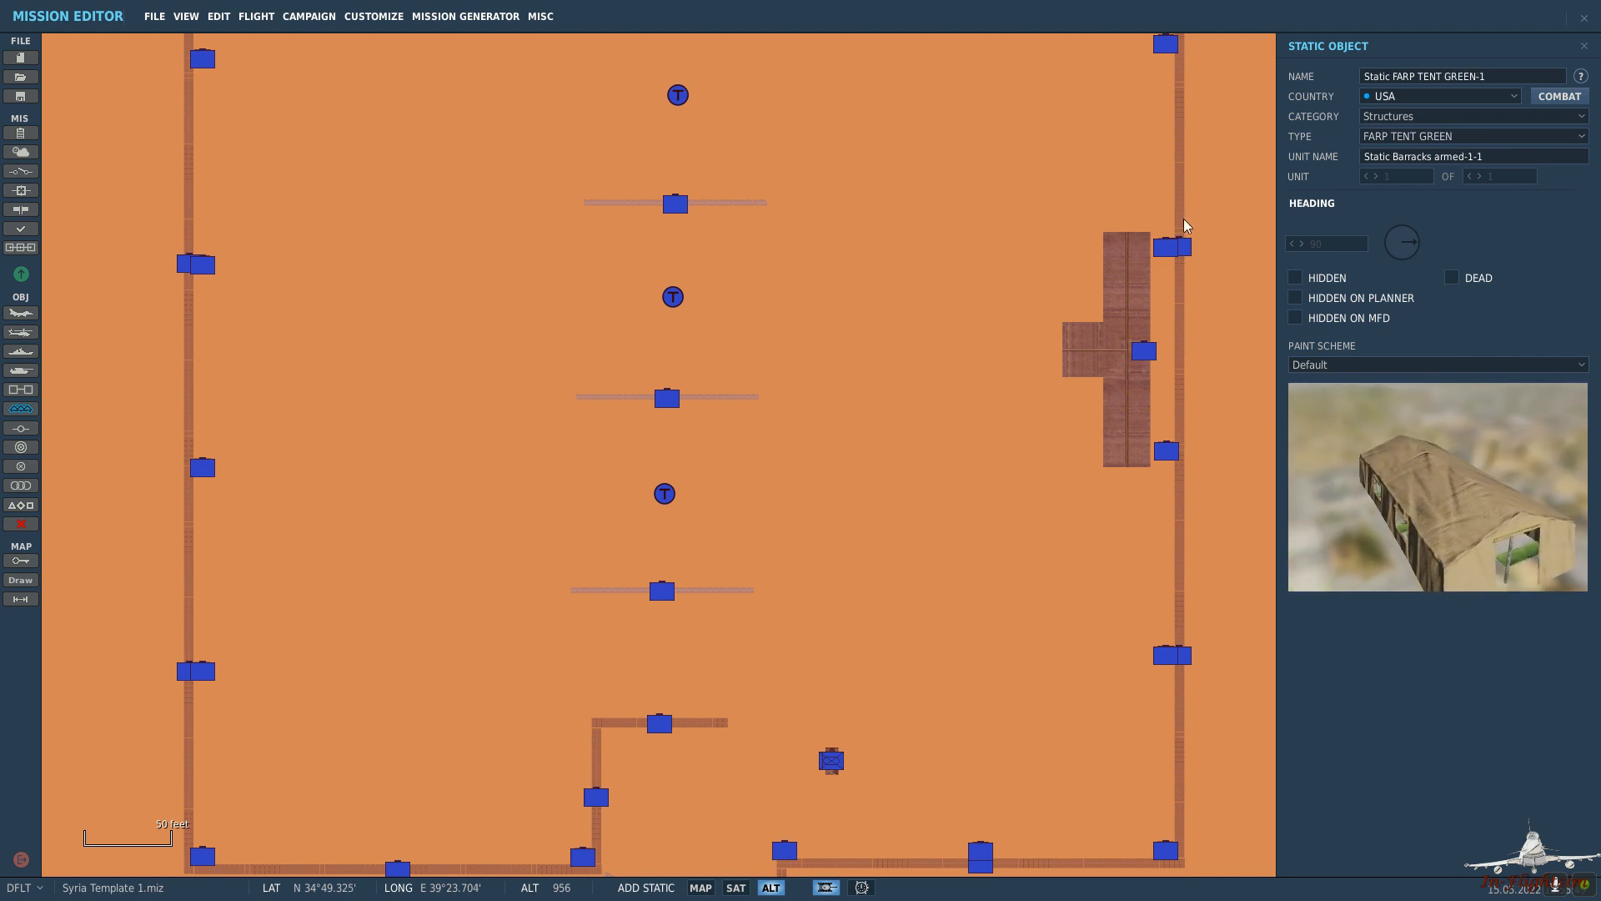
# Place the green FARP tent inside the southwest part of the compound and set its heading to 0.
pyautogui.scroll(-2, 990, 282)
pyautogui.moveTo(540, 346); pyautogui.dragTo(715, 325, button='right')
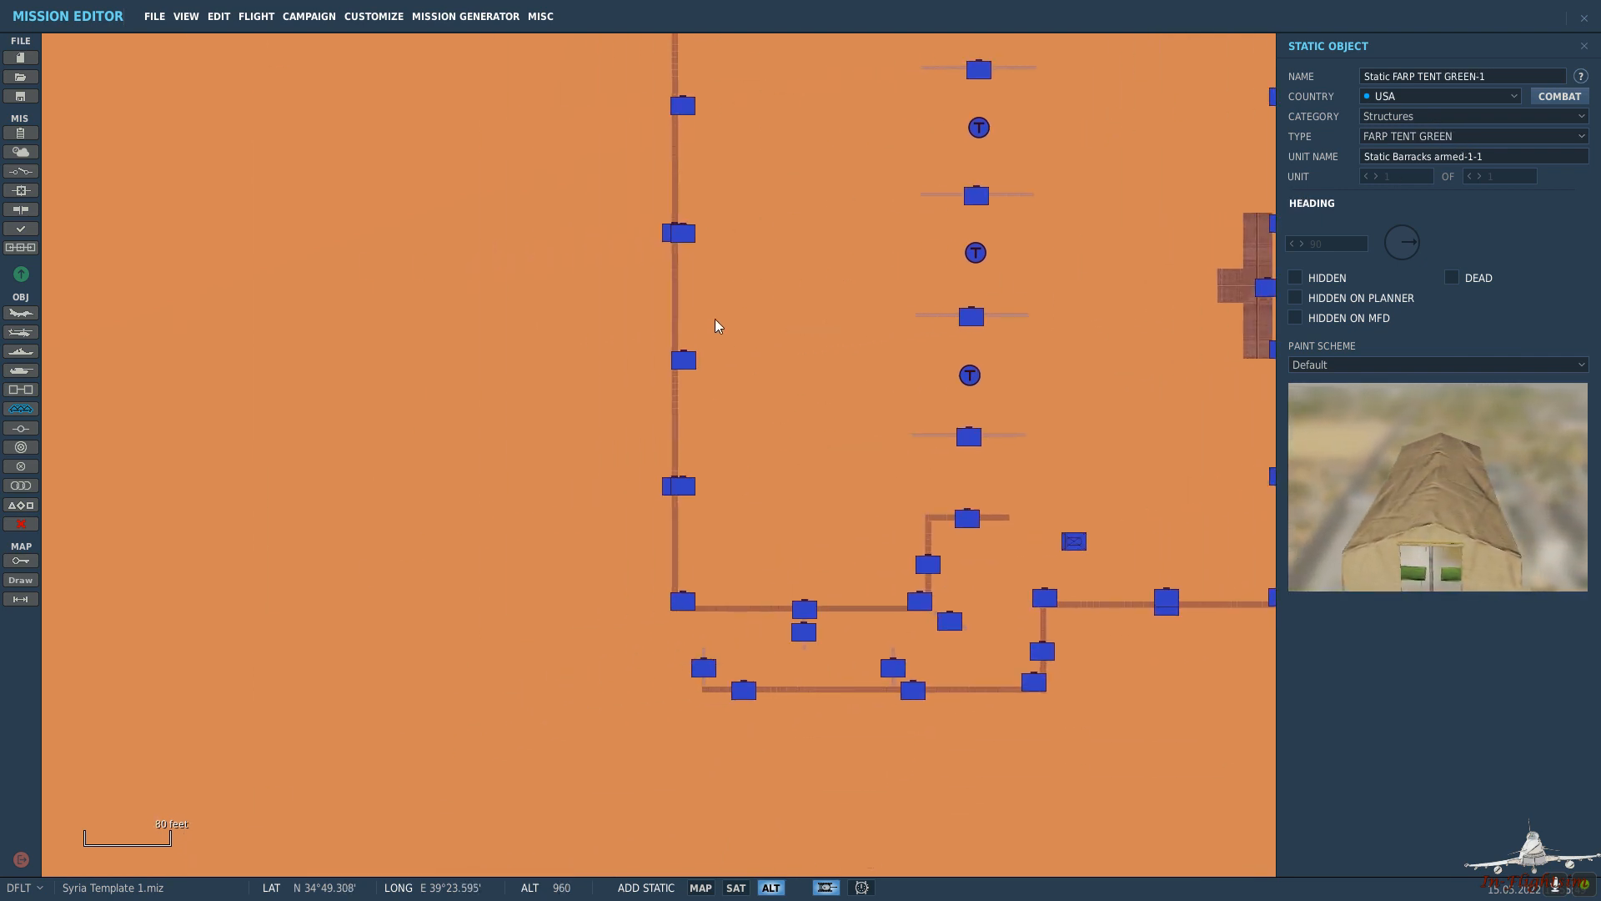
pyautogui.scroll(2, 762, 497)
pyautogui.click(783, 465)
pyautogui.scroll(1, 788, 471)
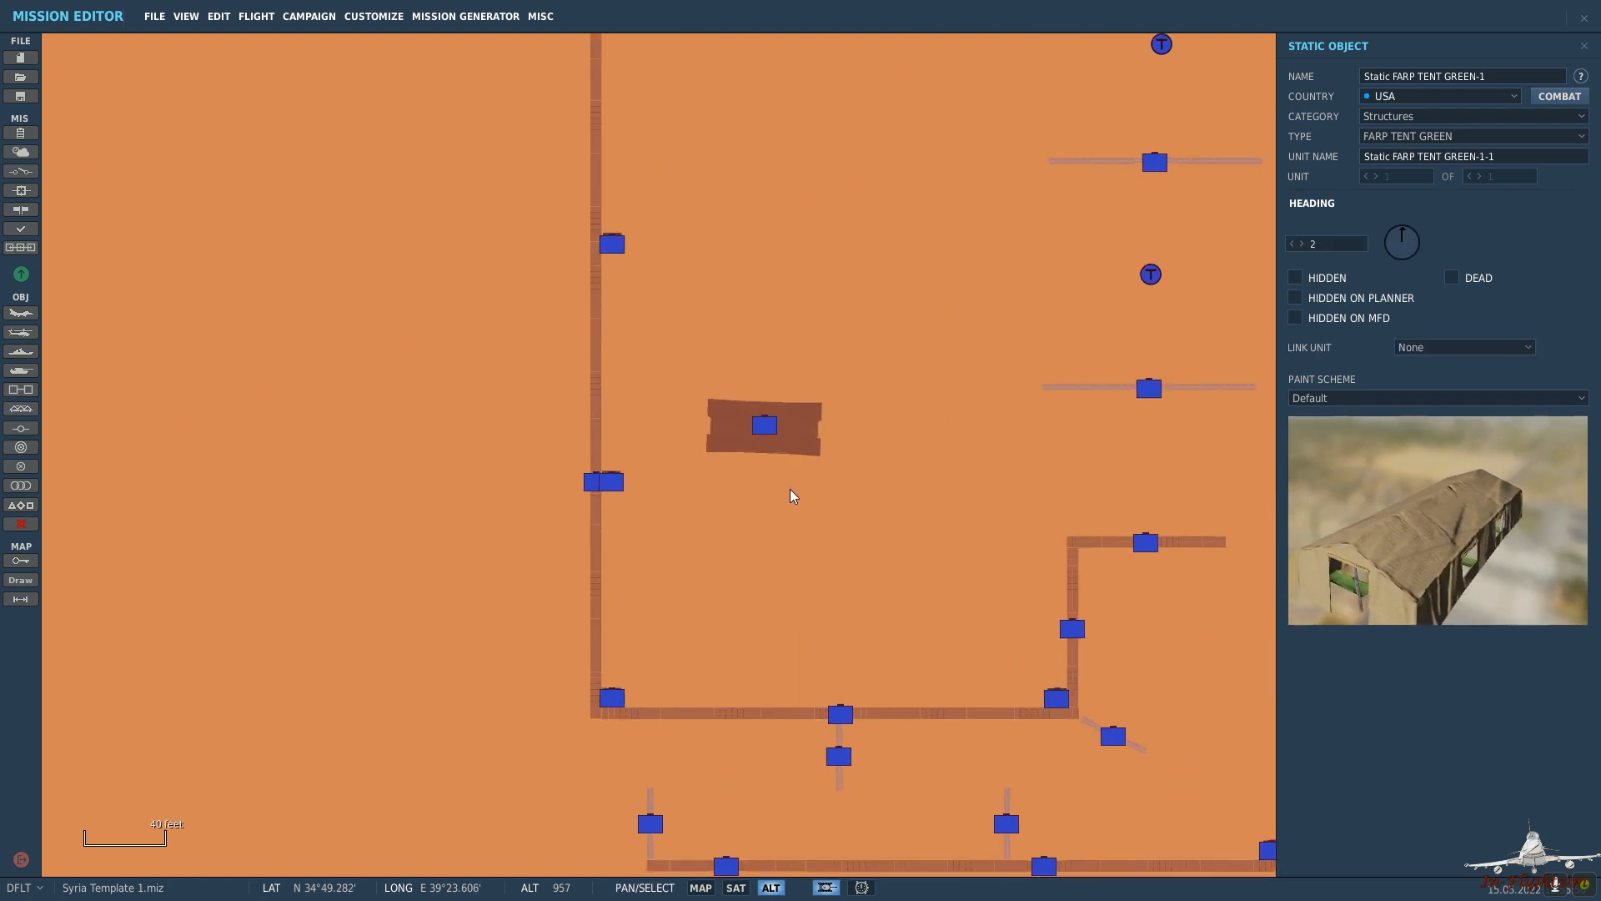
pyautogui.click(1292, 244)
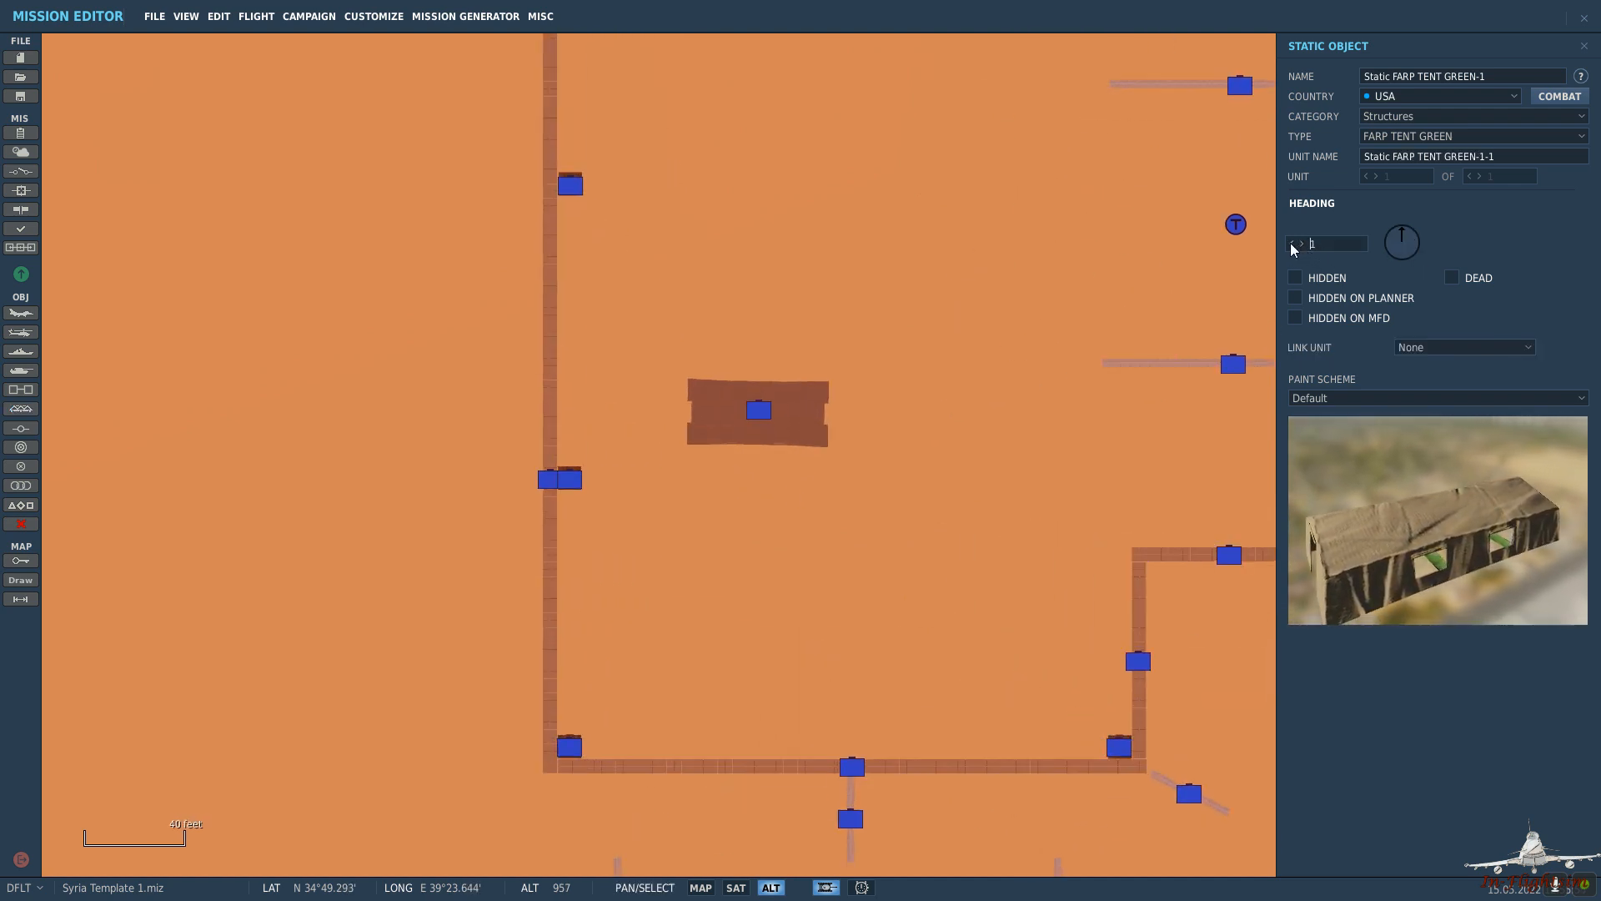
pyautogui.click(1292, 244)
pyautogui.click(803, 382)
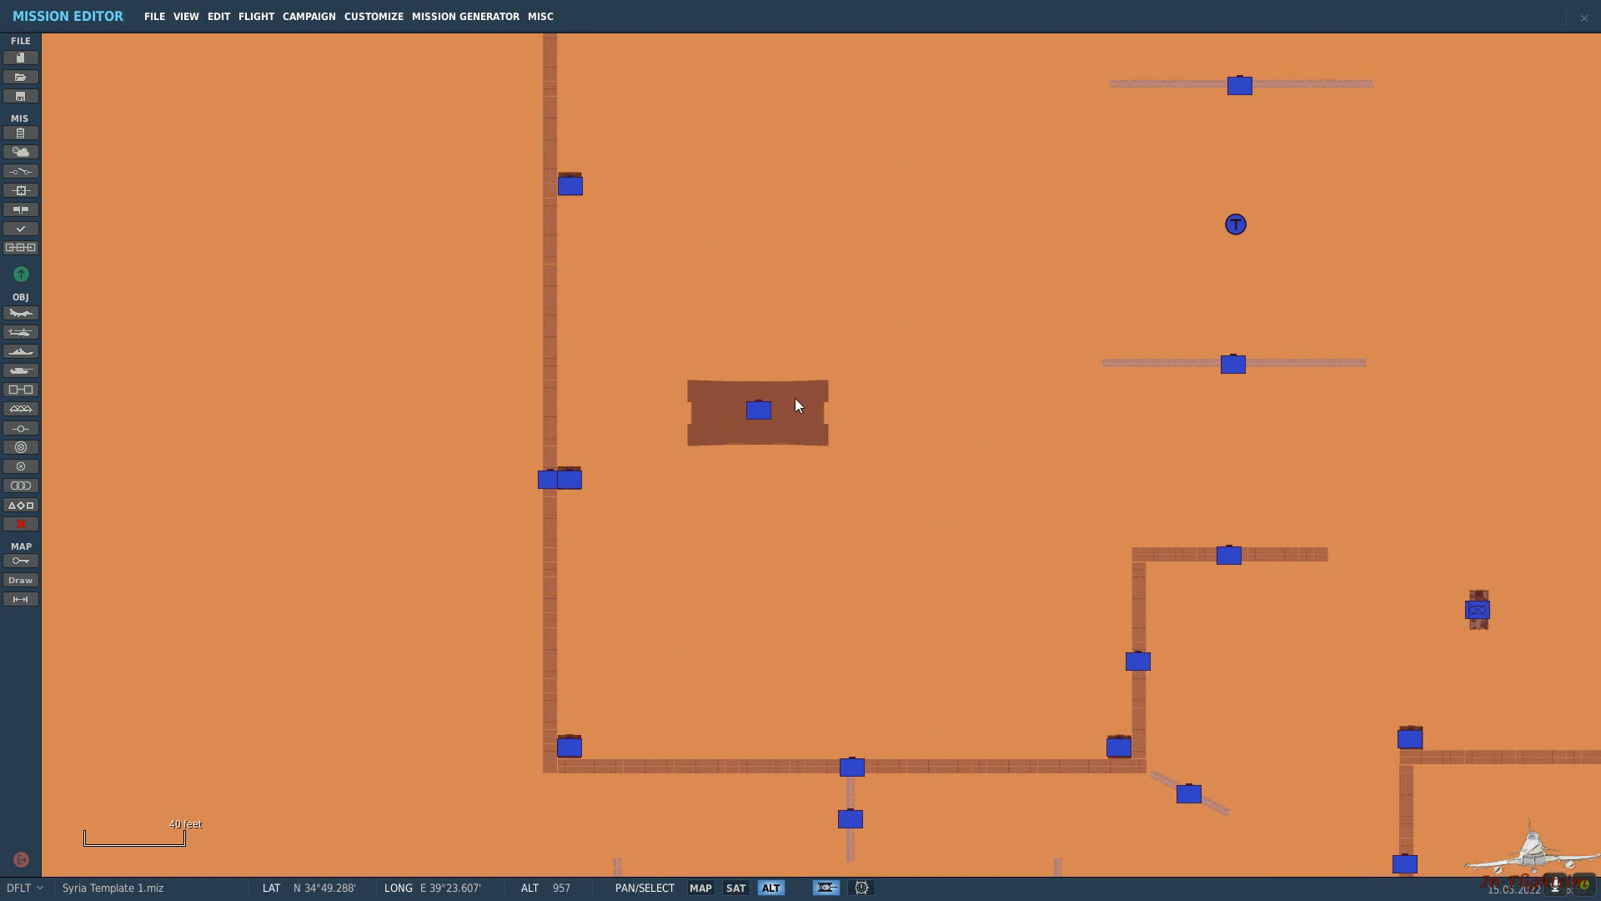
# Move the tent into the corner beside the entrance's west wall and rotate it to heading 90.
pyautogui.click(767, 414)
pyautogui.moveTo(900, 466); pyautogui.dragTo(811, 375)
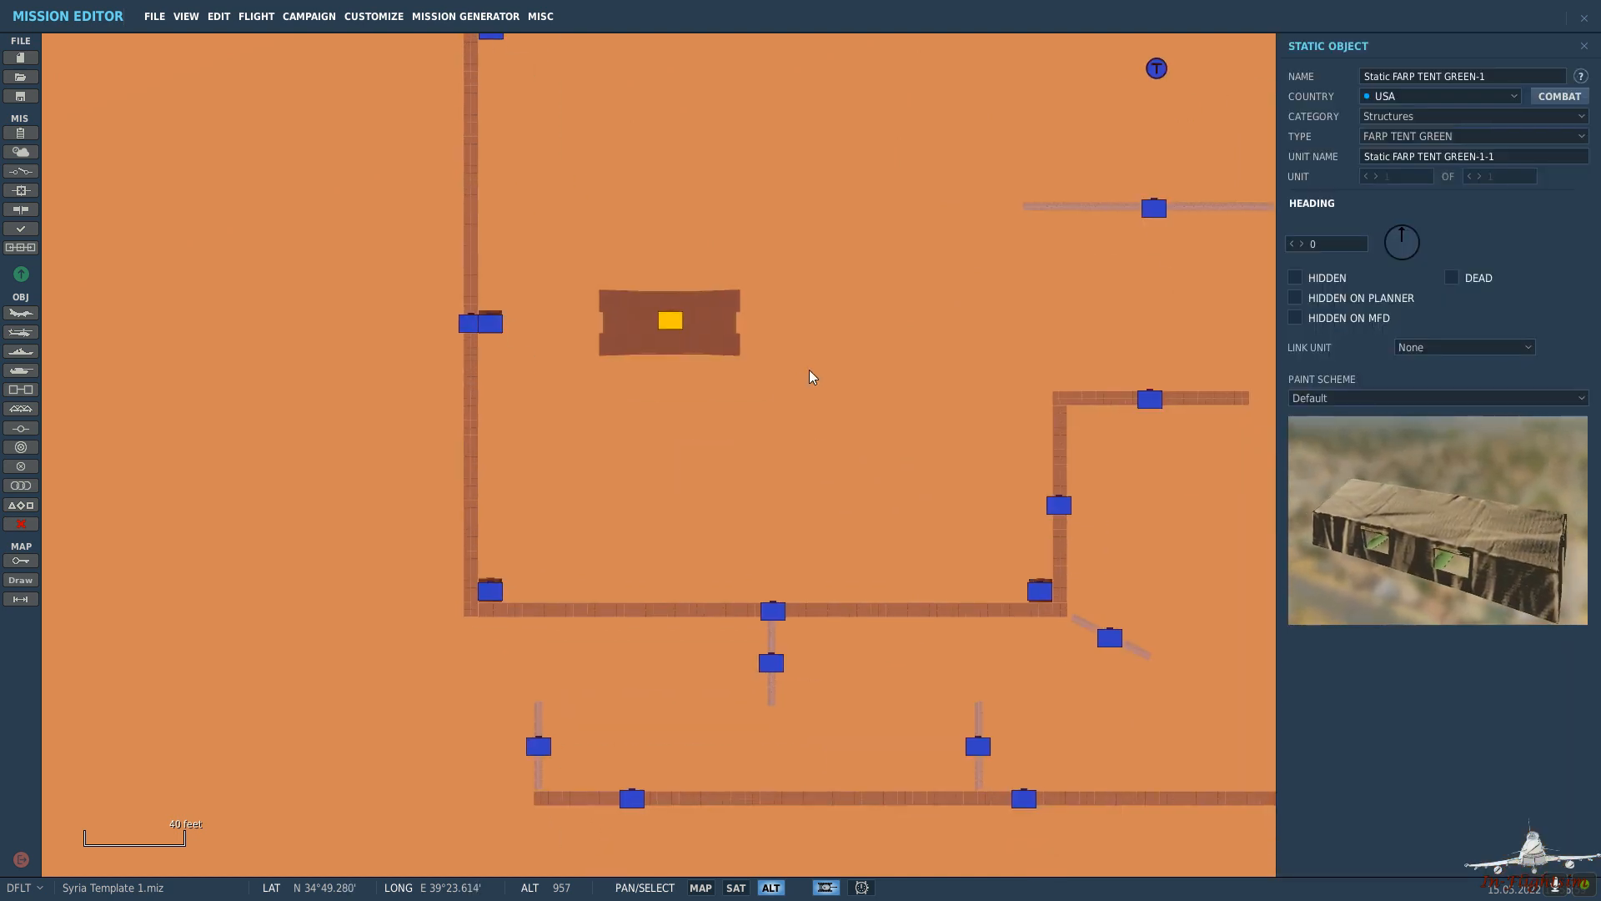
pyautogui.moveTo(667, 320); pyautogui.dragTo(947, 517)
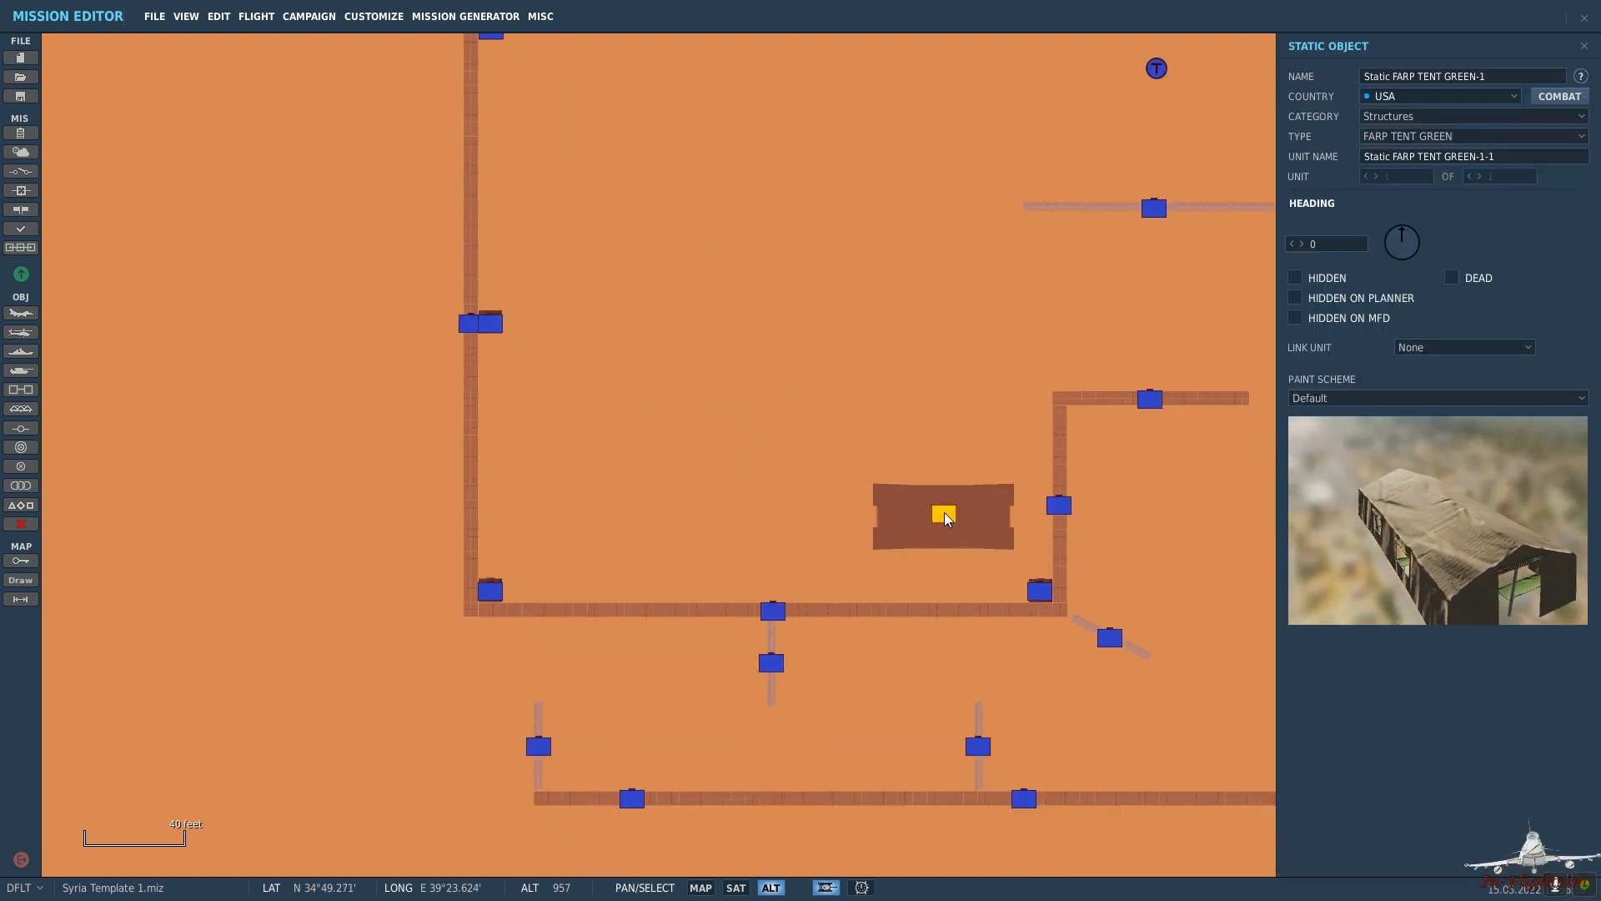
pyautogui.click(1402, 233)
pyautogui.moveTo(1402, 232); pyautogui.dragTo(1459, 244)
pyautogui.click(1291, 244)
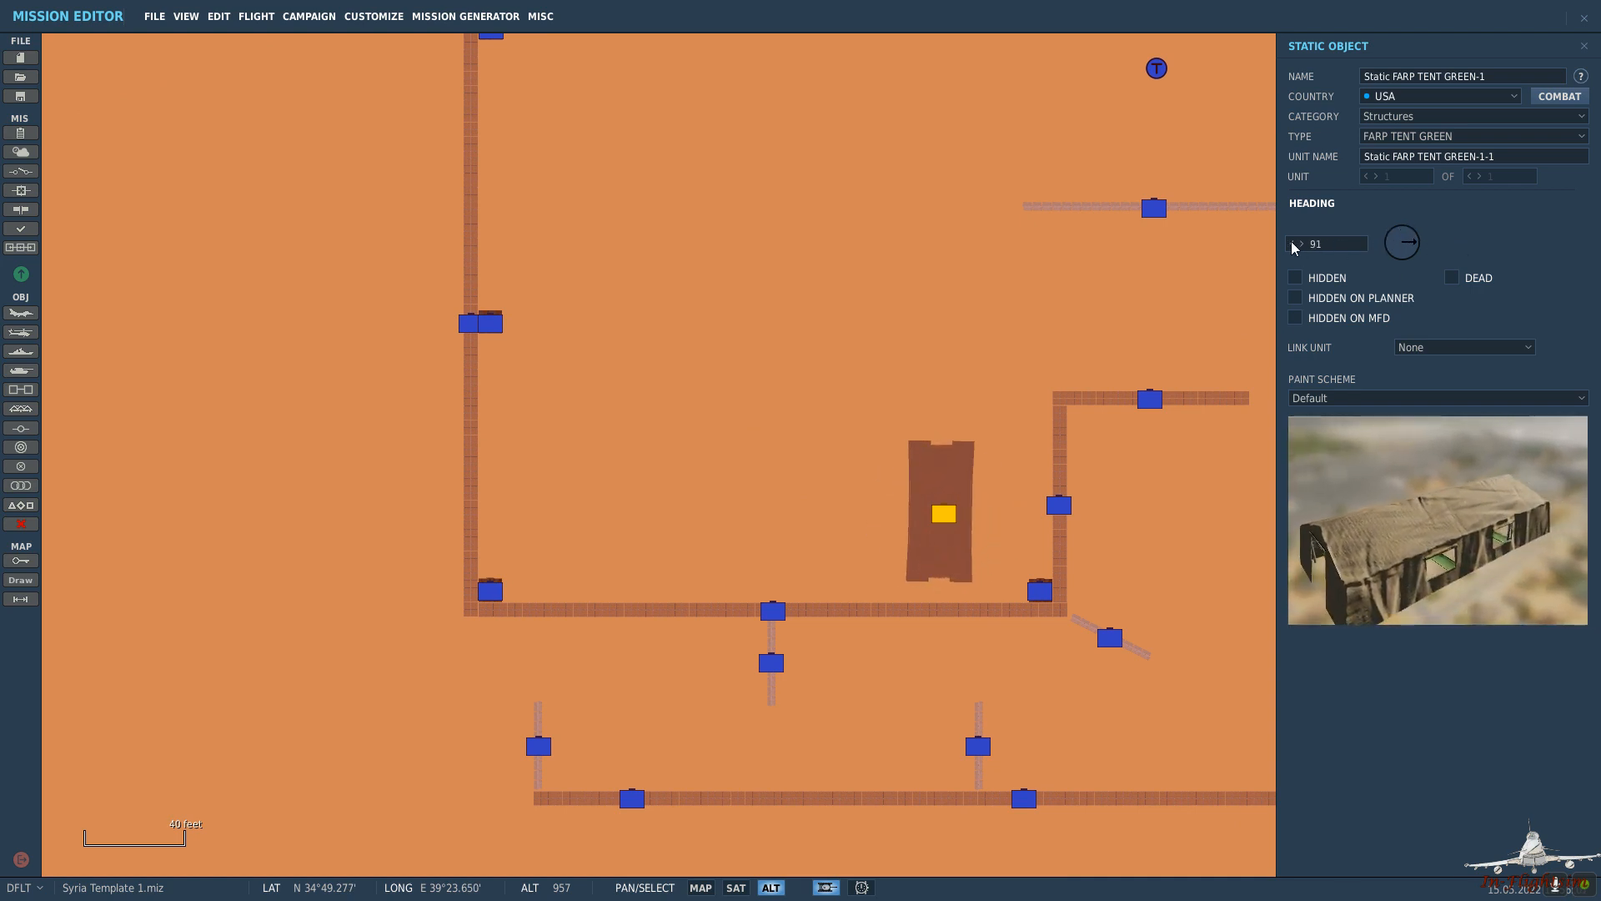
pyautogui.click(990, 357)
pyautogui.moveTo(947, 517); pyautogui.dragTo(999, 491)
# Paste four more green FARP tents westward from the first, forming an evenly spaced row along the south wall.
pyautogui.click(878, 491)
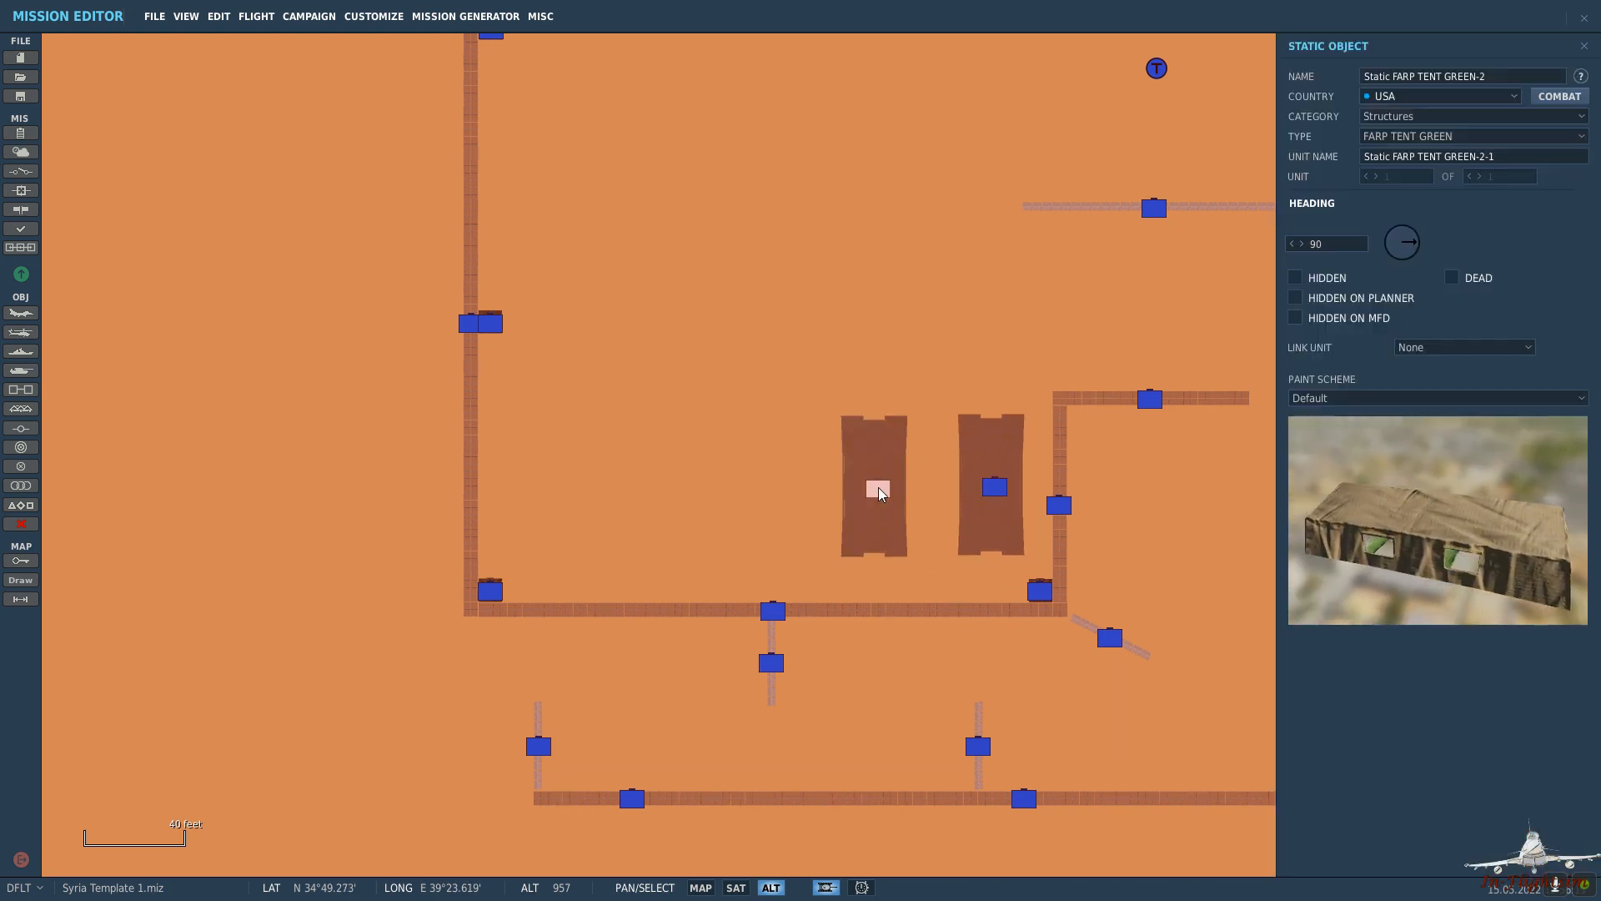
pyautogui.moveTo(882, 492); pyautogui.dragTo(892, 491)
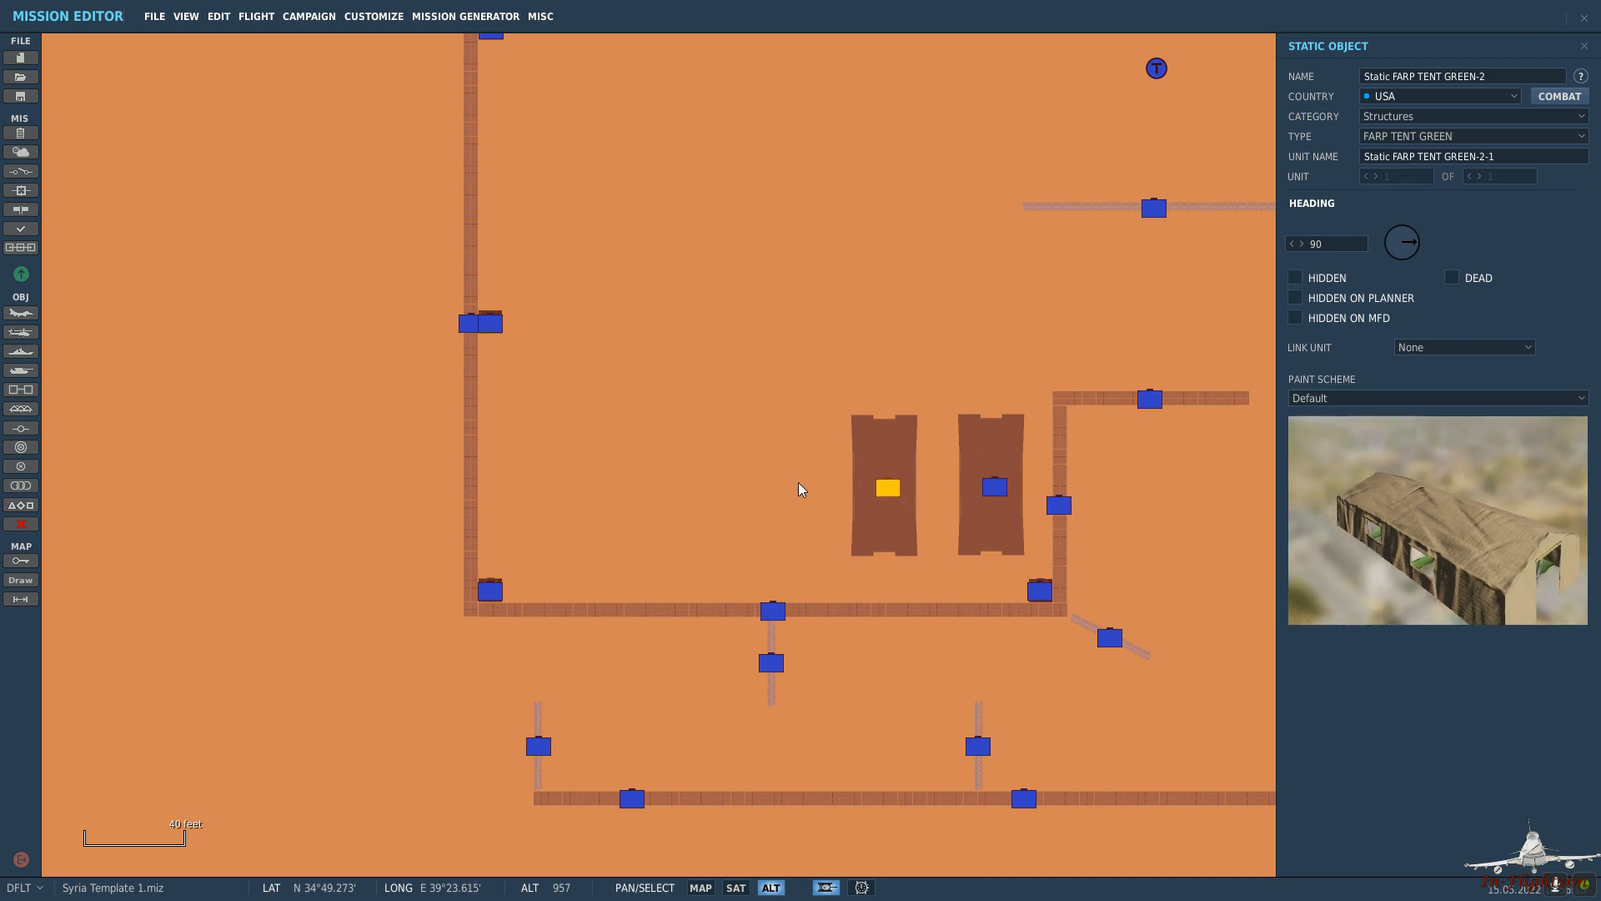
pyautogui.click(755, 488)
pyautogui.moveTo(755, 488); pyautogui.dragTo(789, 493)
pyautogui.click(633, 472)
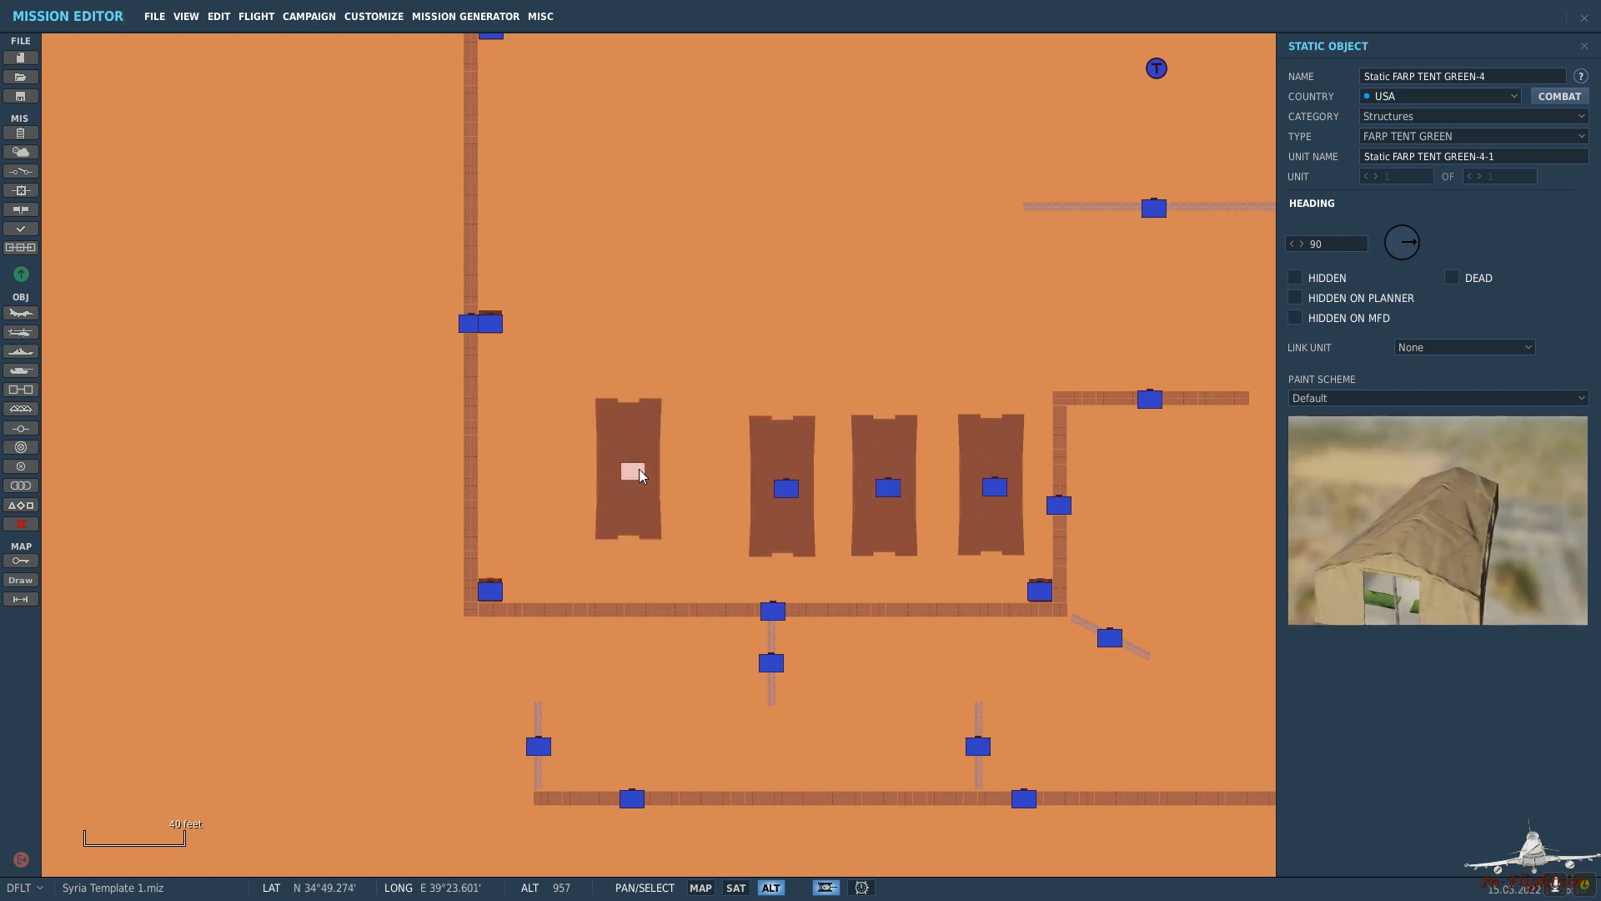
pyautogui.moveTo(643, 476); pyautogui.dragTo(682, 494)
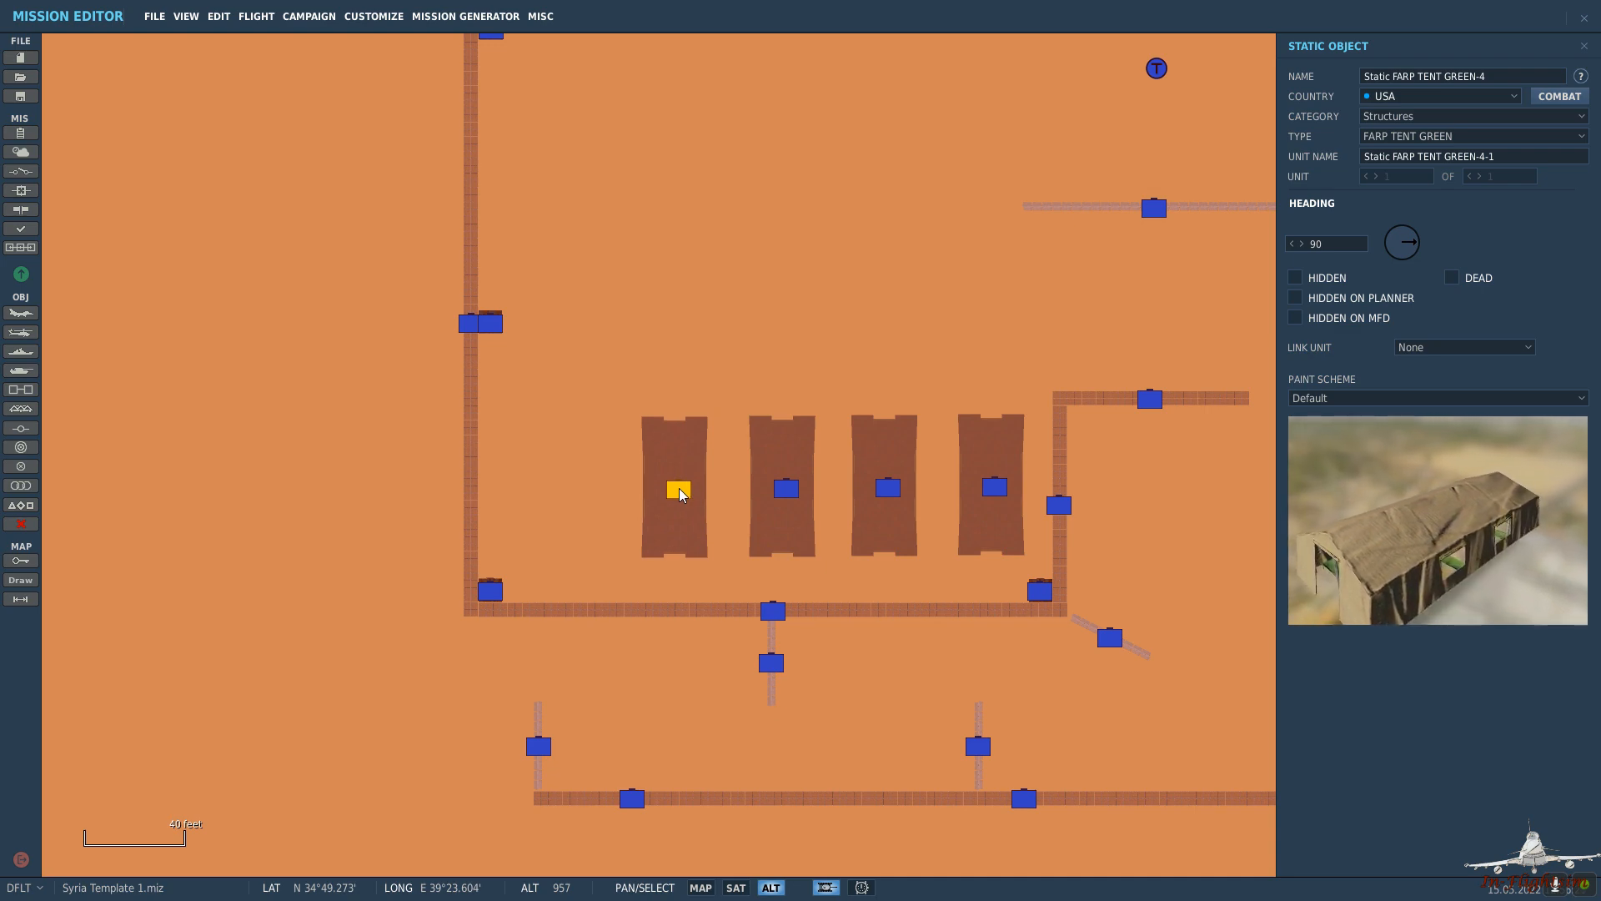
pyautogui.click(543, 476)
pyautogui.moveTo(543, 476); pyautogui.dragTo(587, 495)
pyautogui.click(815, 299)
# Paste another green FARP tent near the west wall, north of the row, with heading 0.
pyautogui.scroll(-3, 815, 299)
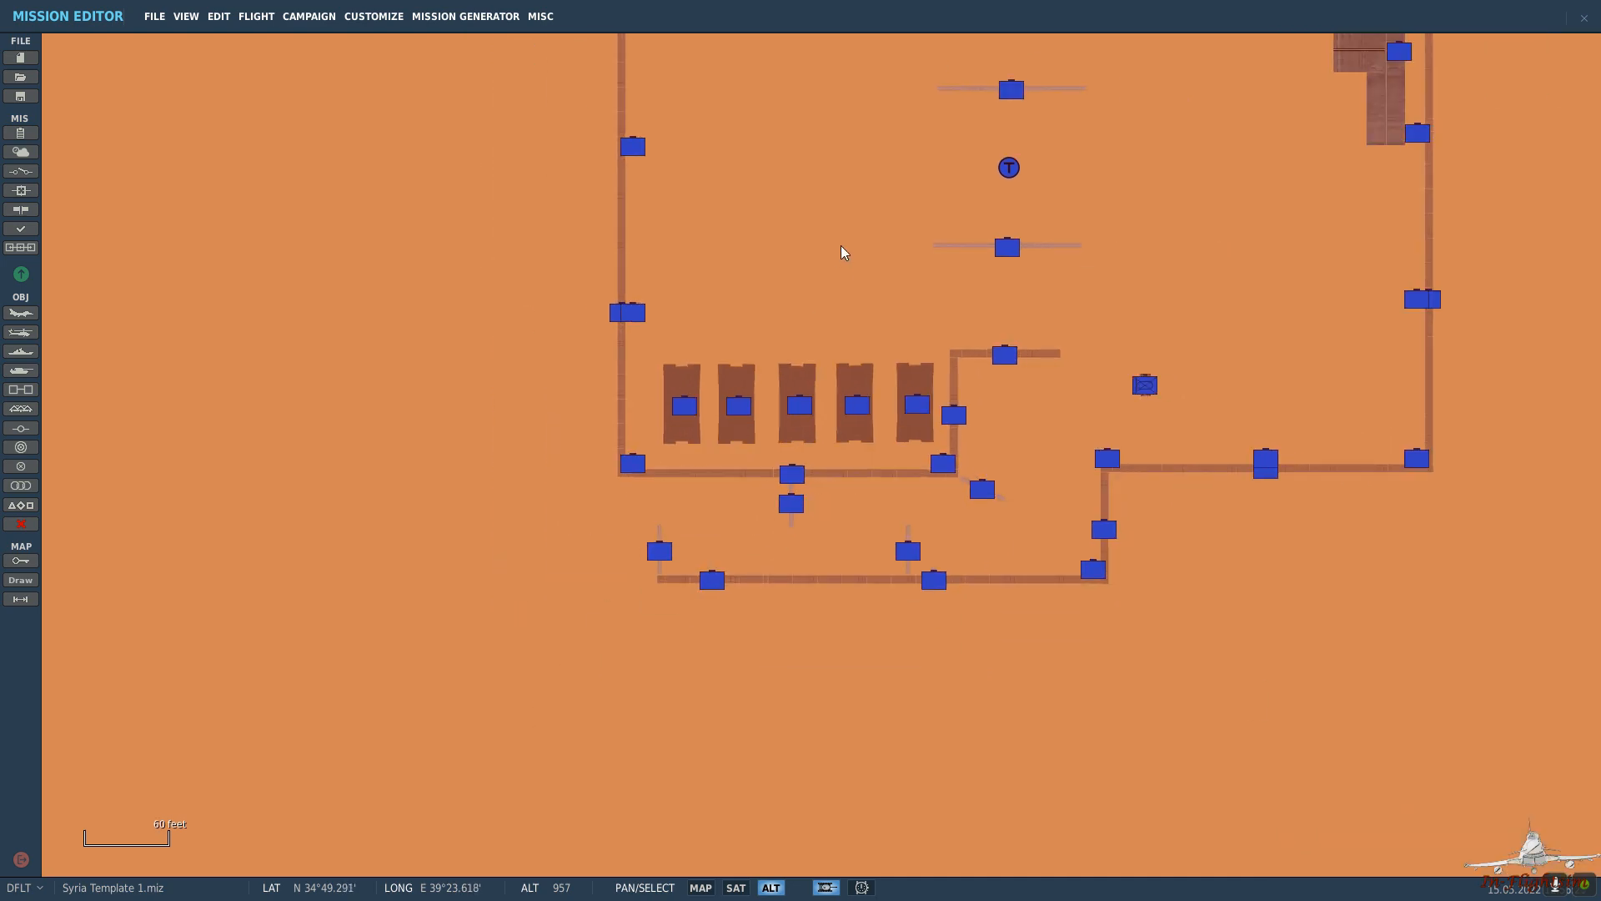
pyautogui.moveTo(836, 205); pyautogui.dragTo(746, 498)
pyautogui.scroll(-3, 746, 498)
pyautogui.scroll(3, 689, 471)
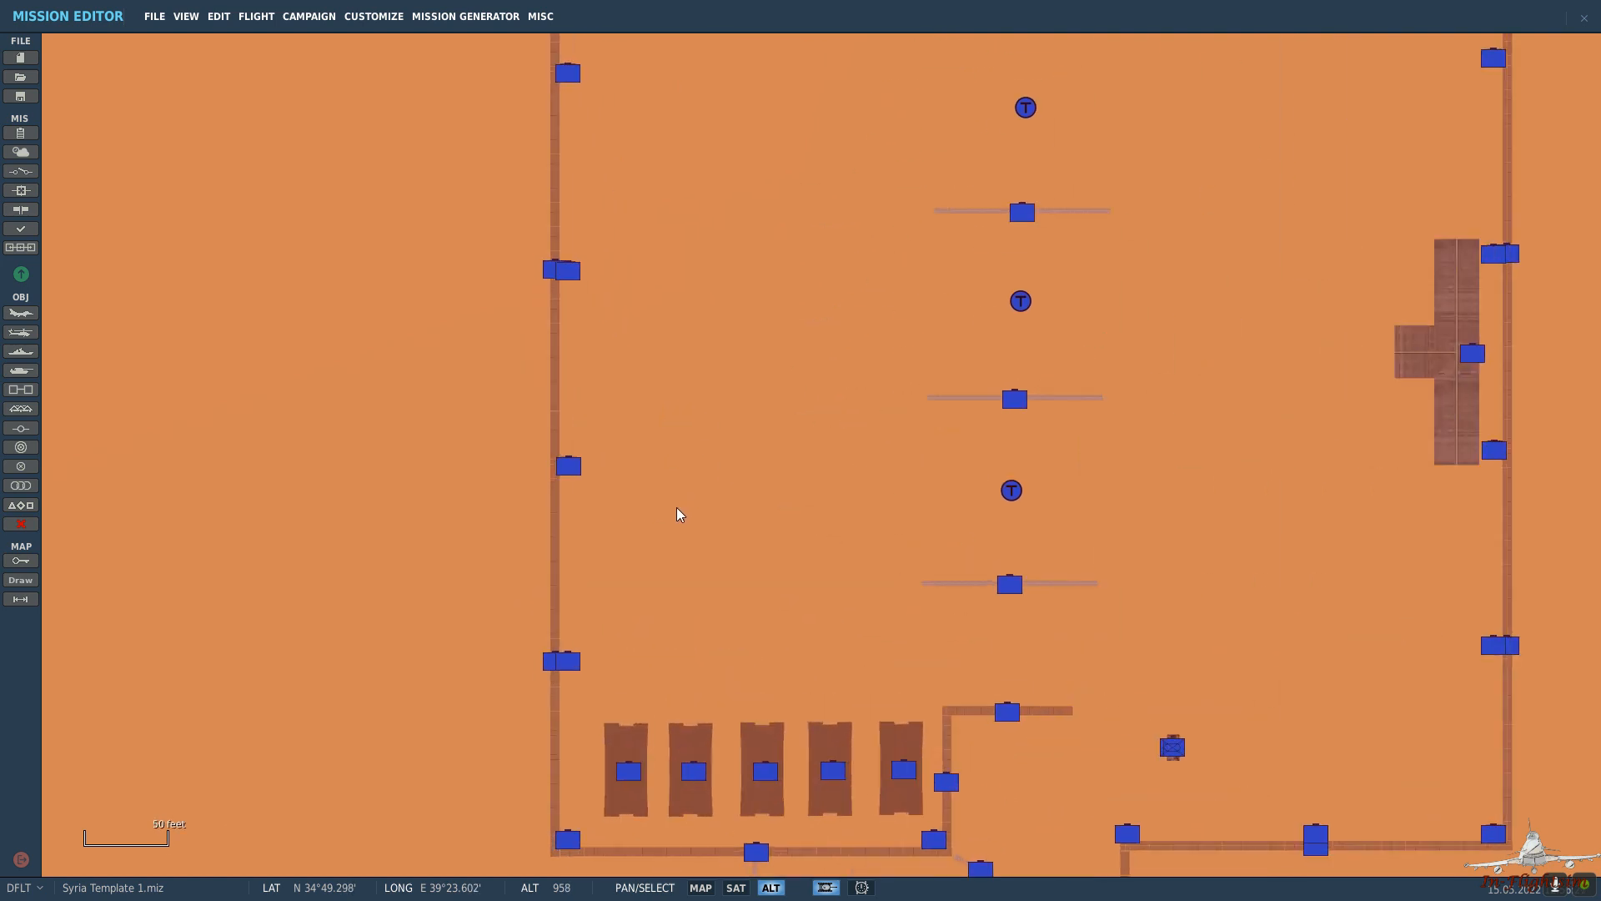
pyautogui.click(677, 508)
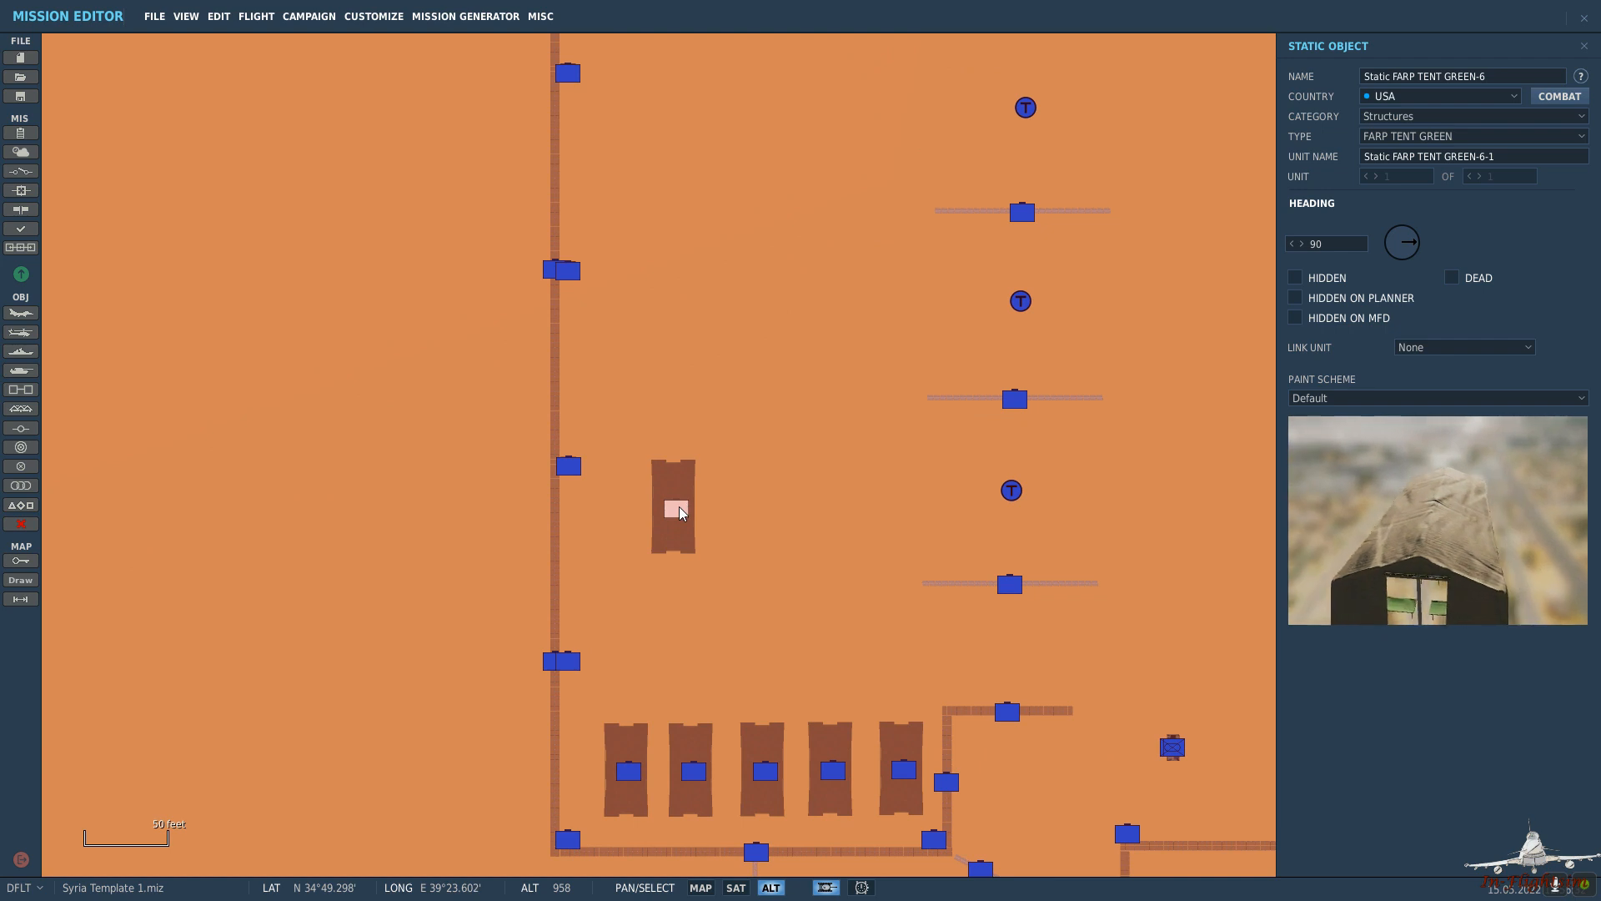
pyautogui.click(1402, 235)
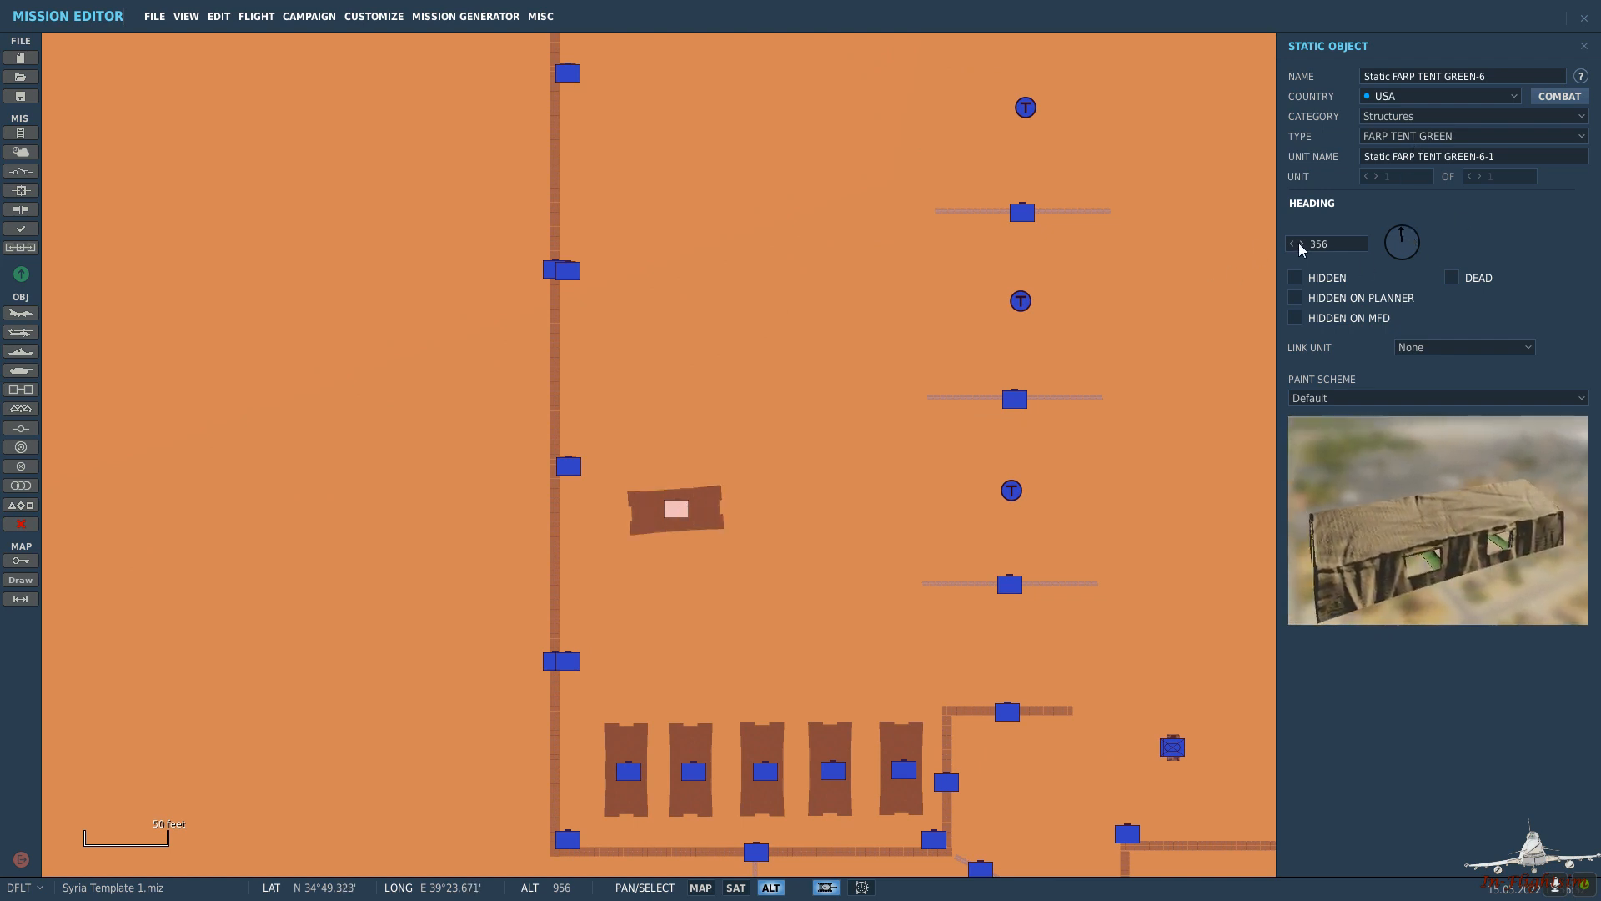
pyautogui.click(813, 401)
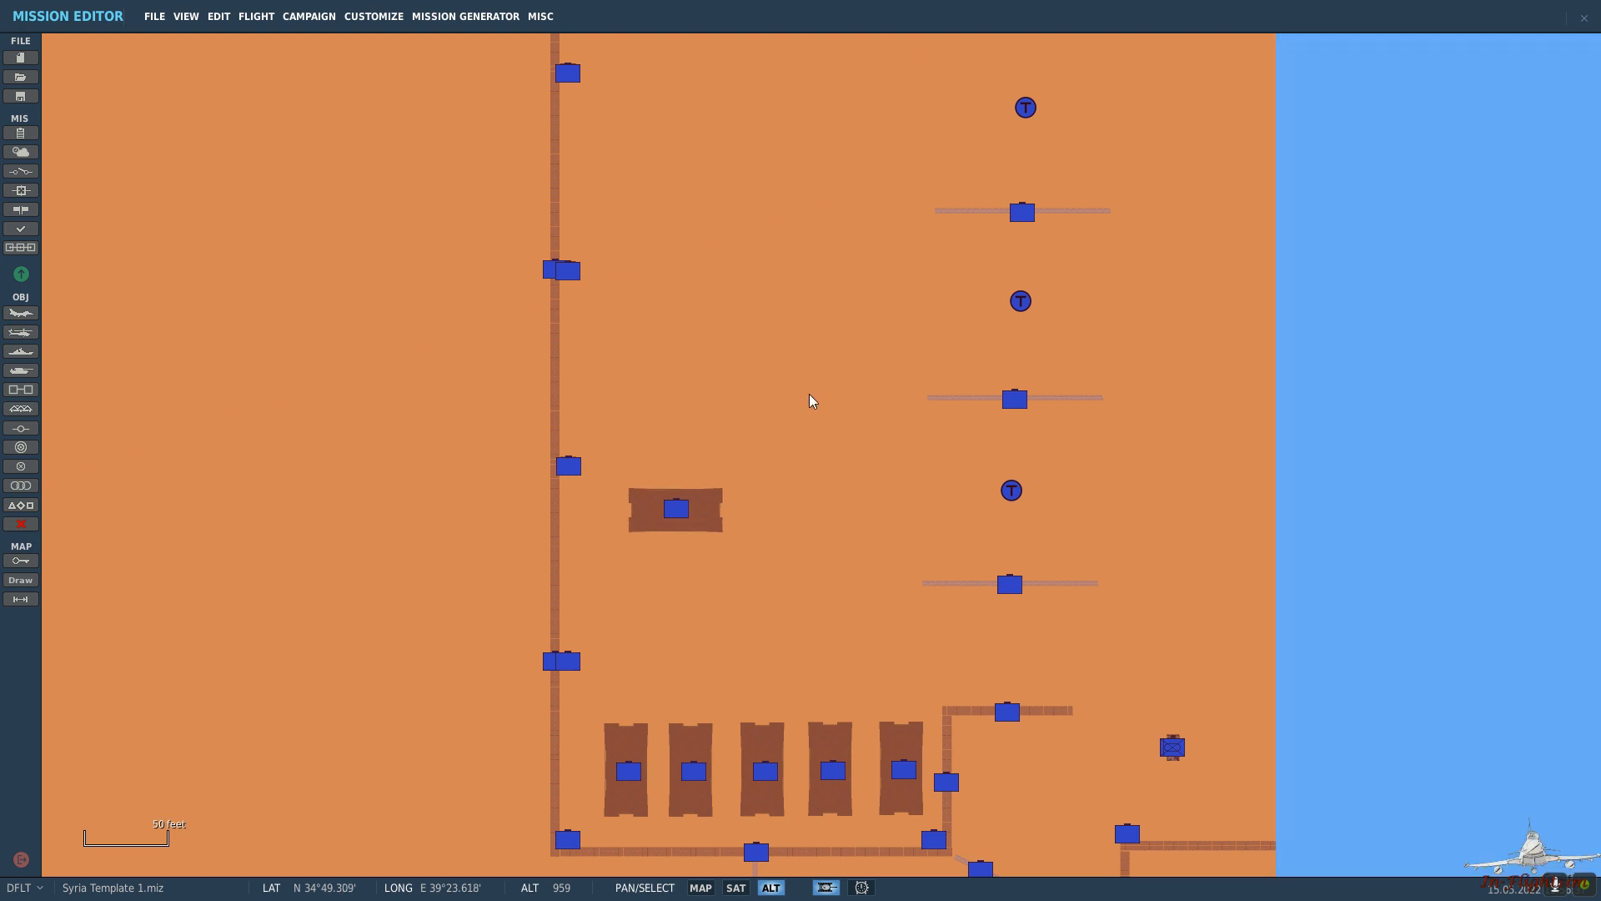
pyautogui.moveTo(677, 569); pyautogui.dragTo(654, 568)
# Paste two more heading-0 tents directly north of it, stacked in an evenly spaced column along the west wall.
pyautogui.scroll(1, 654, 543)
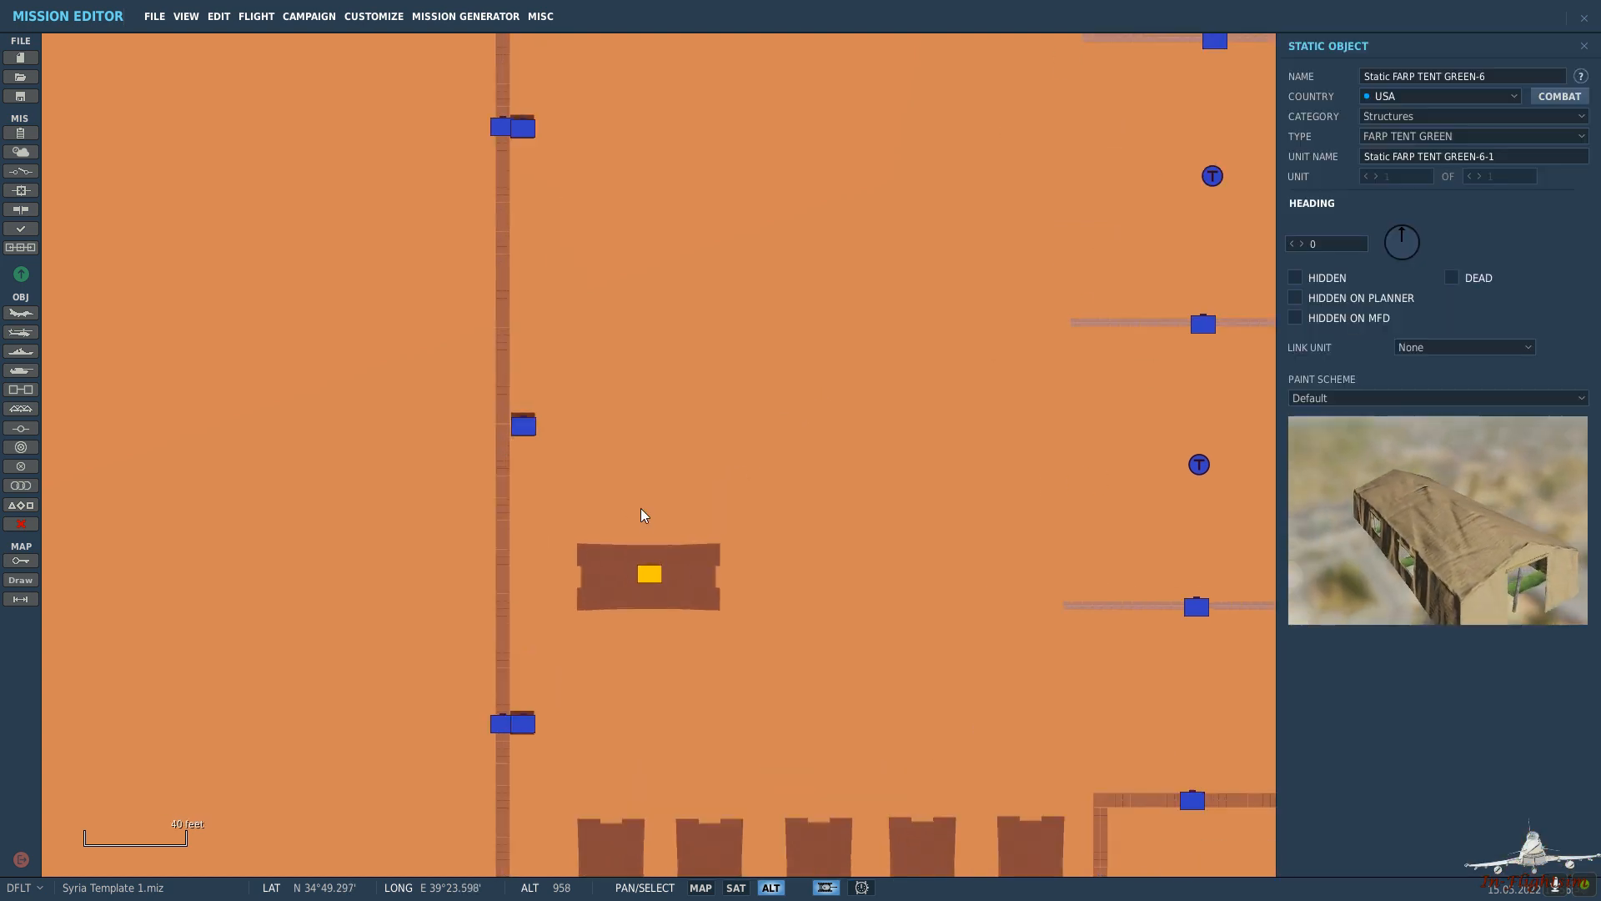
pyautogui.hotkey('ctrl', 'v')
pyautogui.moveTo(641, 511); pyautogui.dragTo(654, 483)
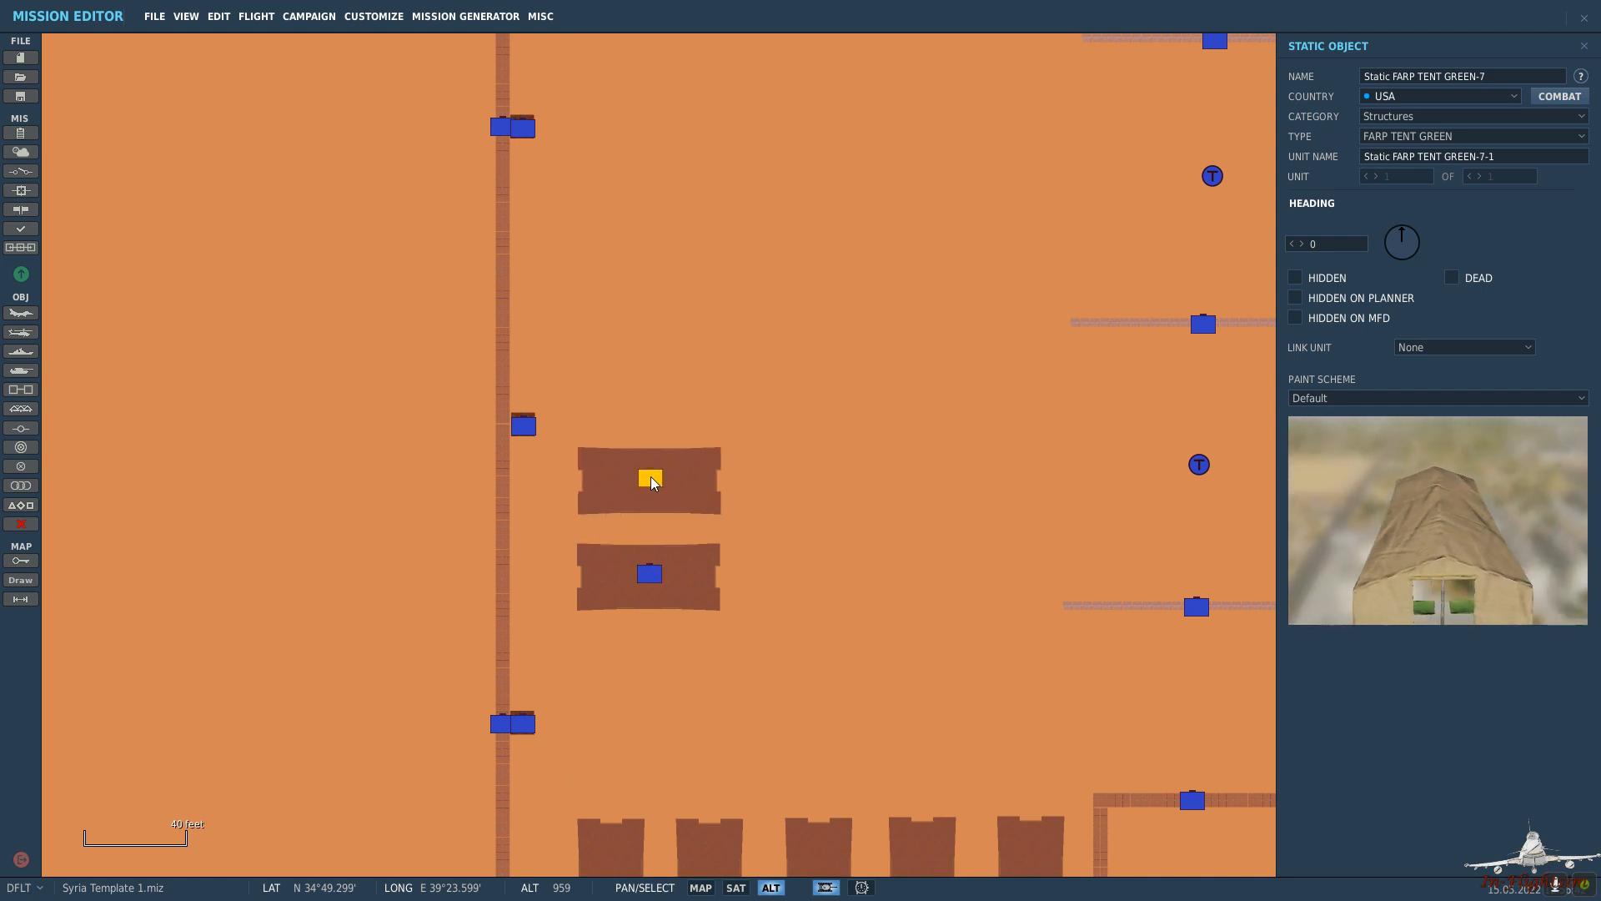
pyautogui.hotkey('ctrl', 'v')
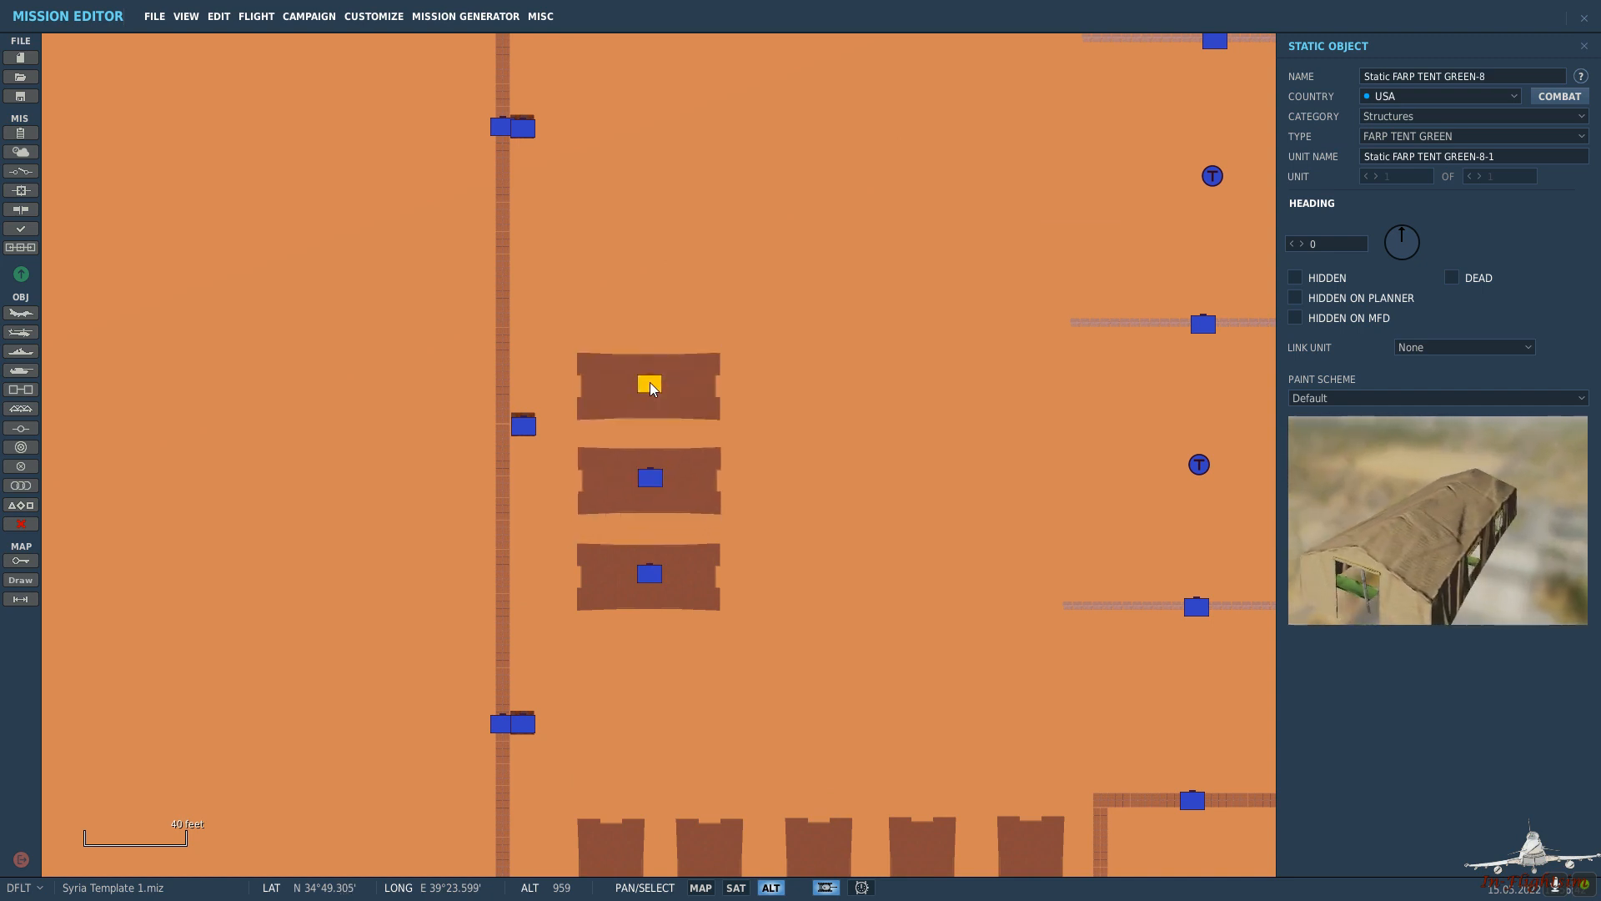
pyautogui.click(807, 343)
# Paste another tent in the compound's northwest area and change its type to FARP TENT H.
pyautogui.scroll(-3, 810, 345)
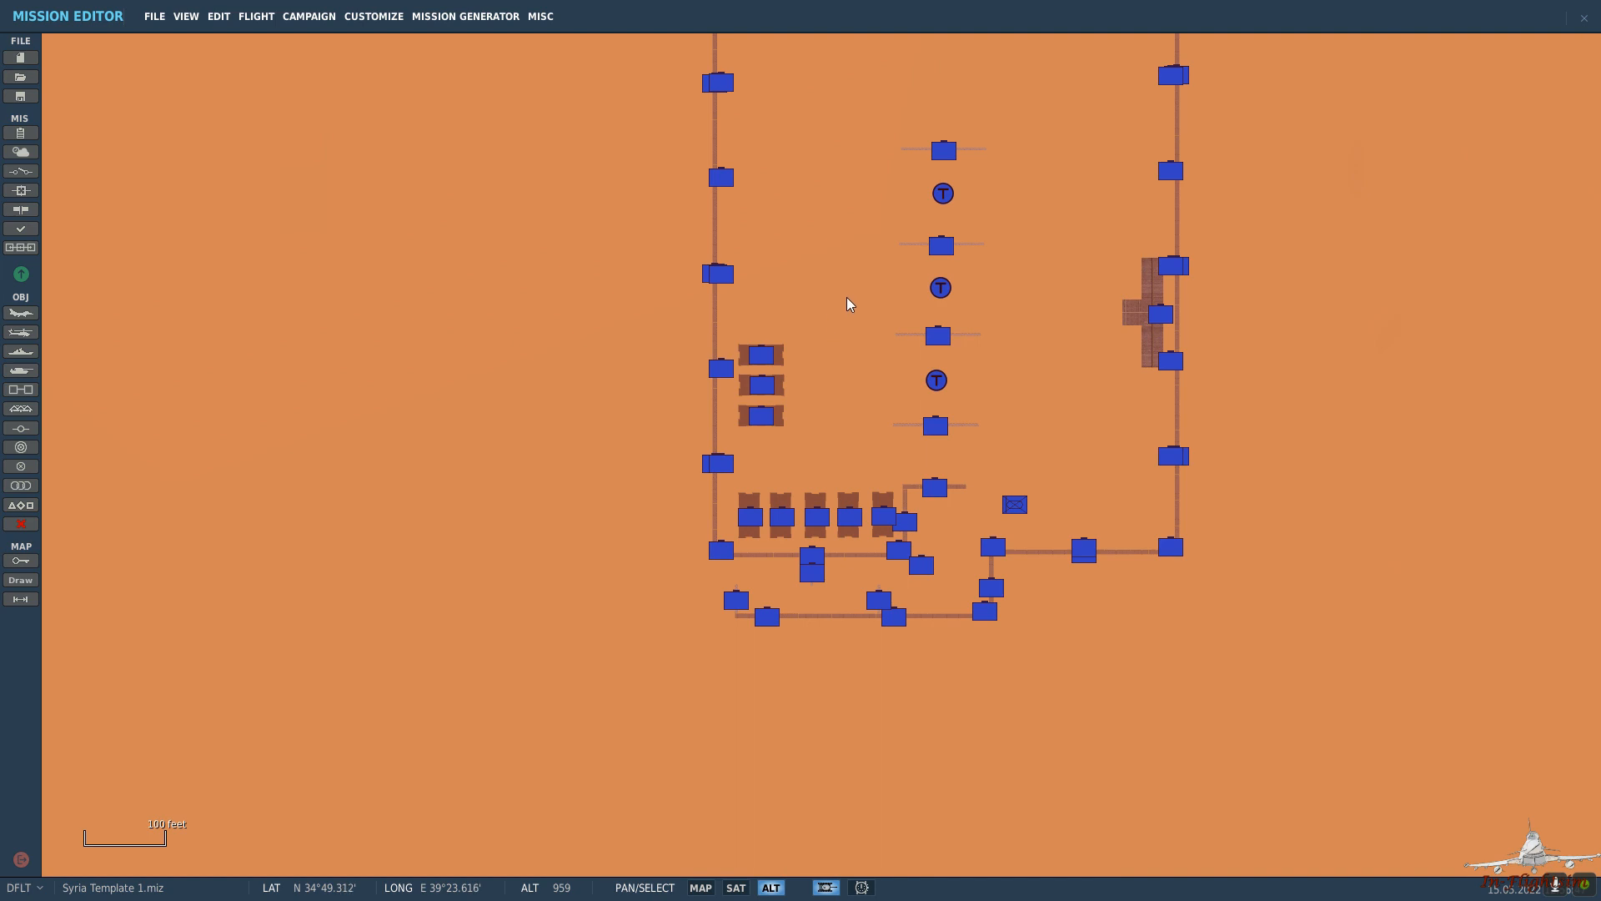
pyautogui.moveTo(859, 289); pyautogui.dragTo(805, 397)
pyautogui.moveTo(742, 254); pyautogui.dragTo(728, 289)
pyautogui.scroll(2, 723, 256)
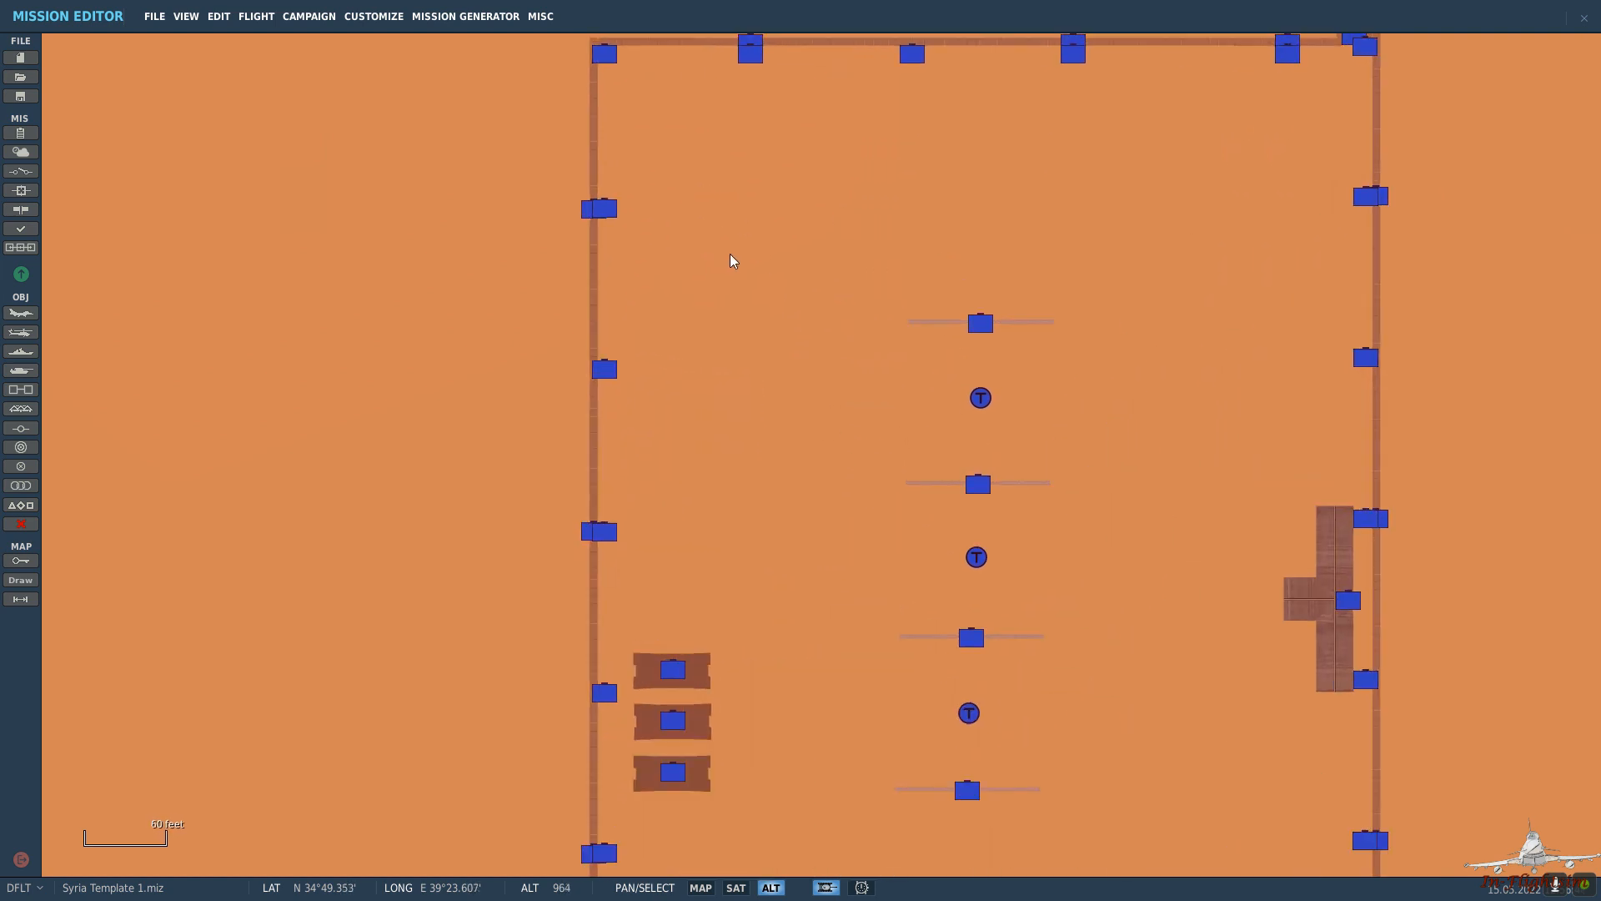
pyautogui.hotkey('ctrl', 'v')
pyautogui.click(1473, 137)
pyautogui.click(1473, 138)
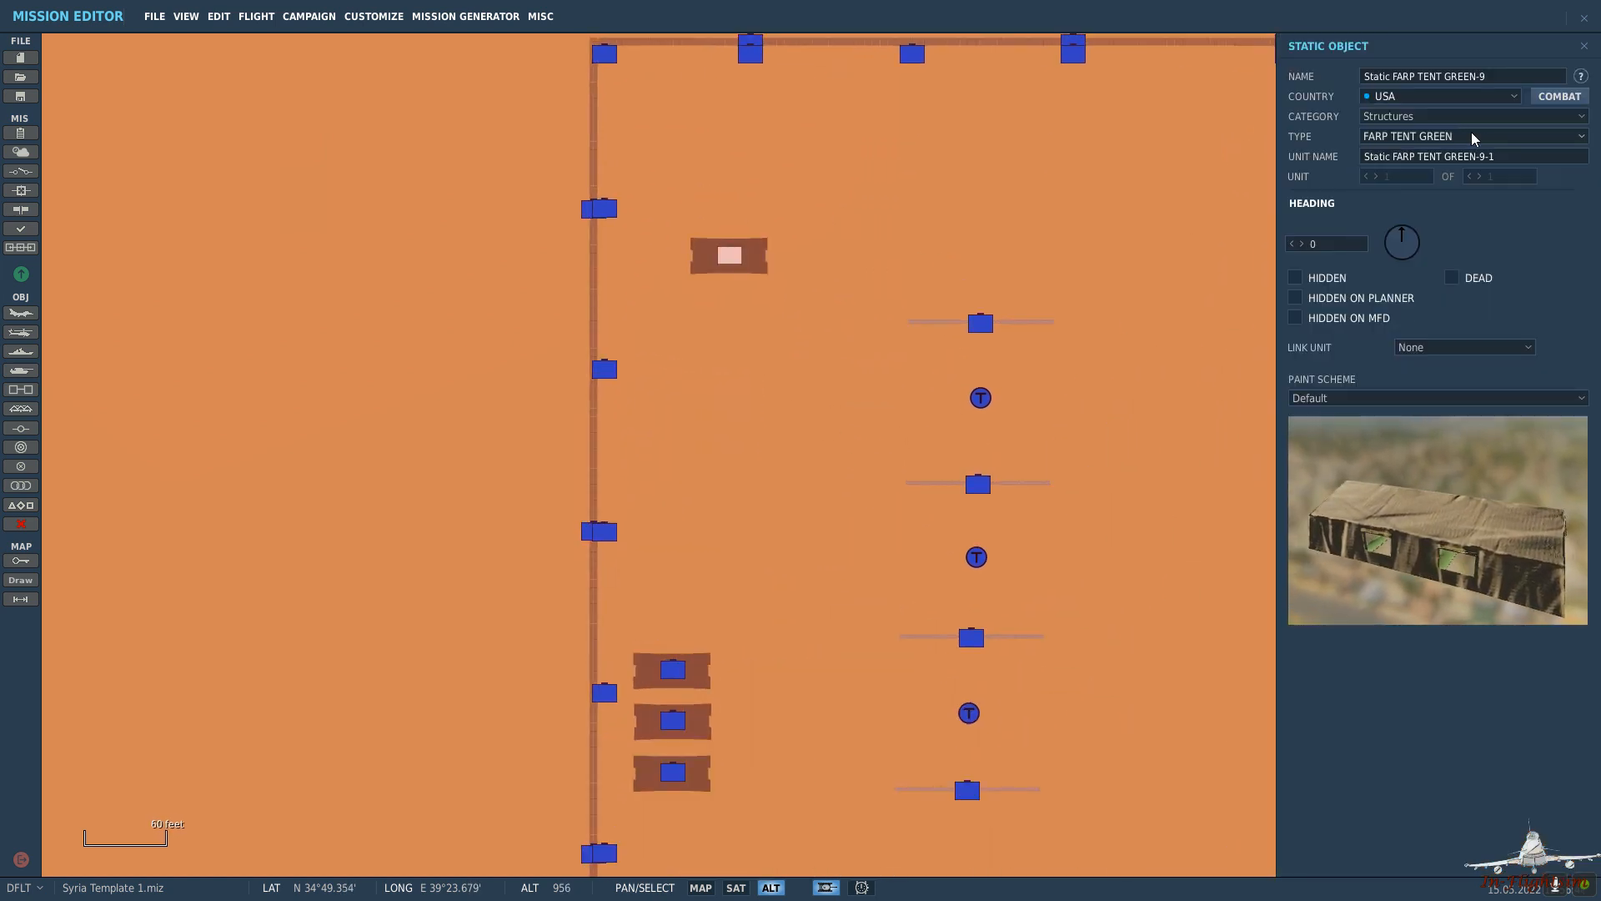
pyautogui.scroll(-3, 1472, 138)
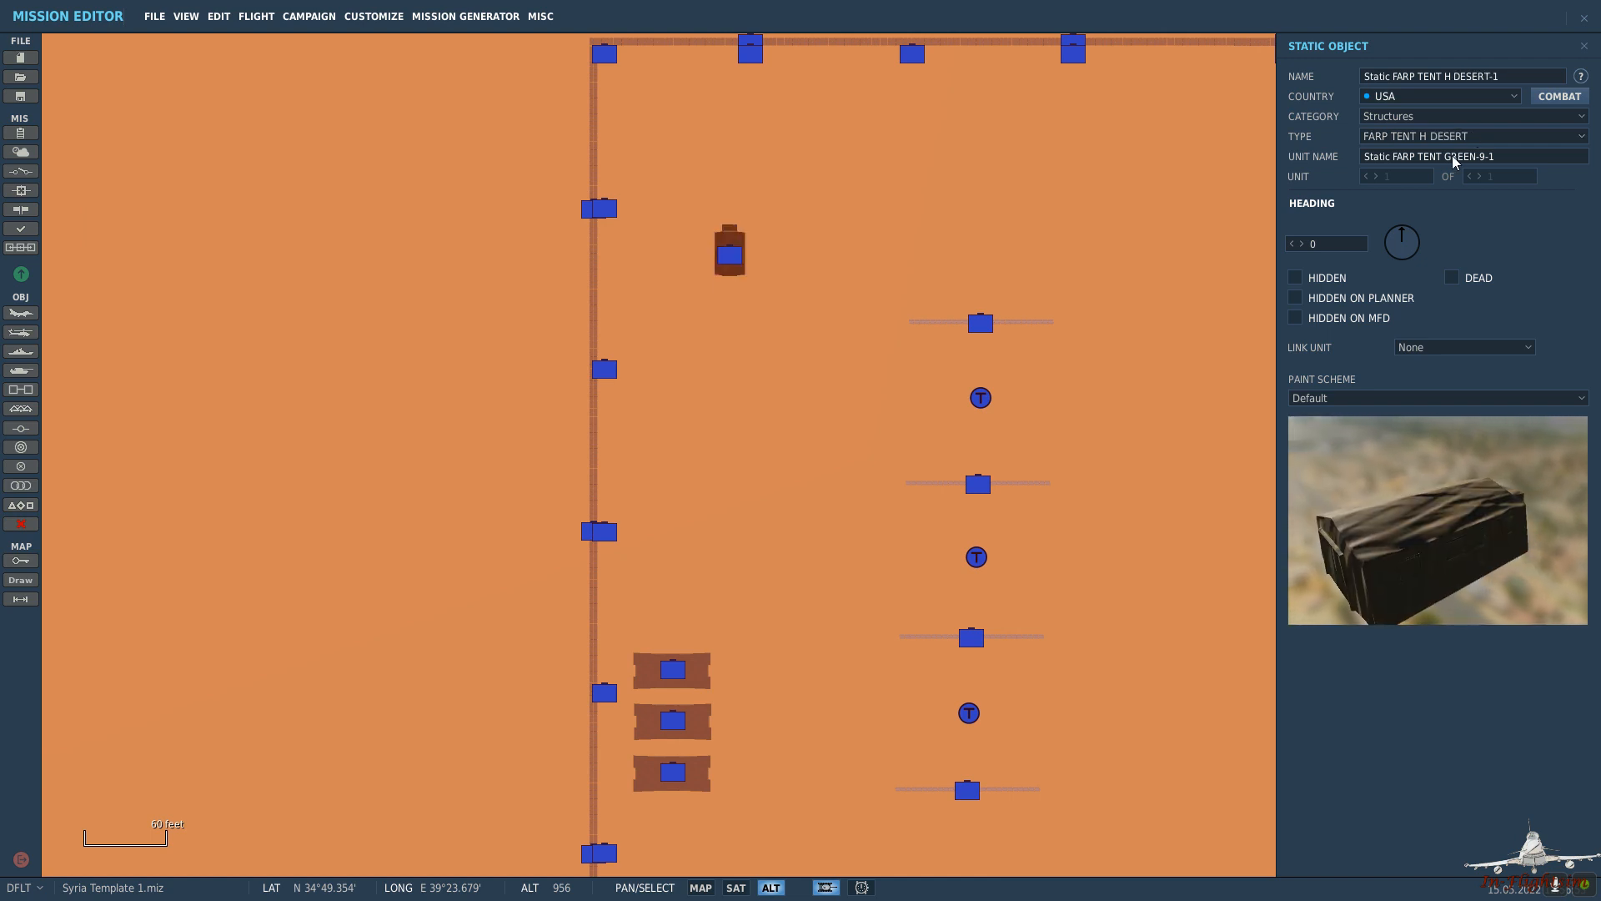
pyautogui.scroll(1, 1453, 143)
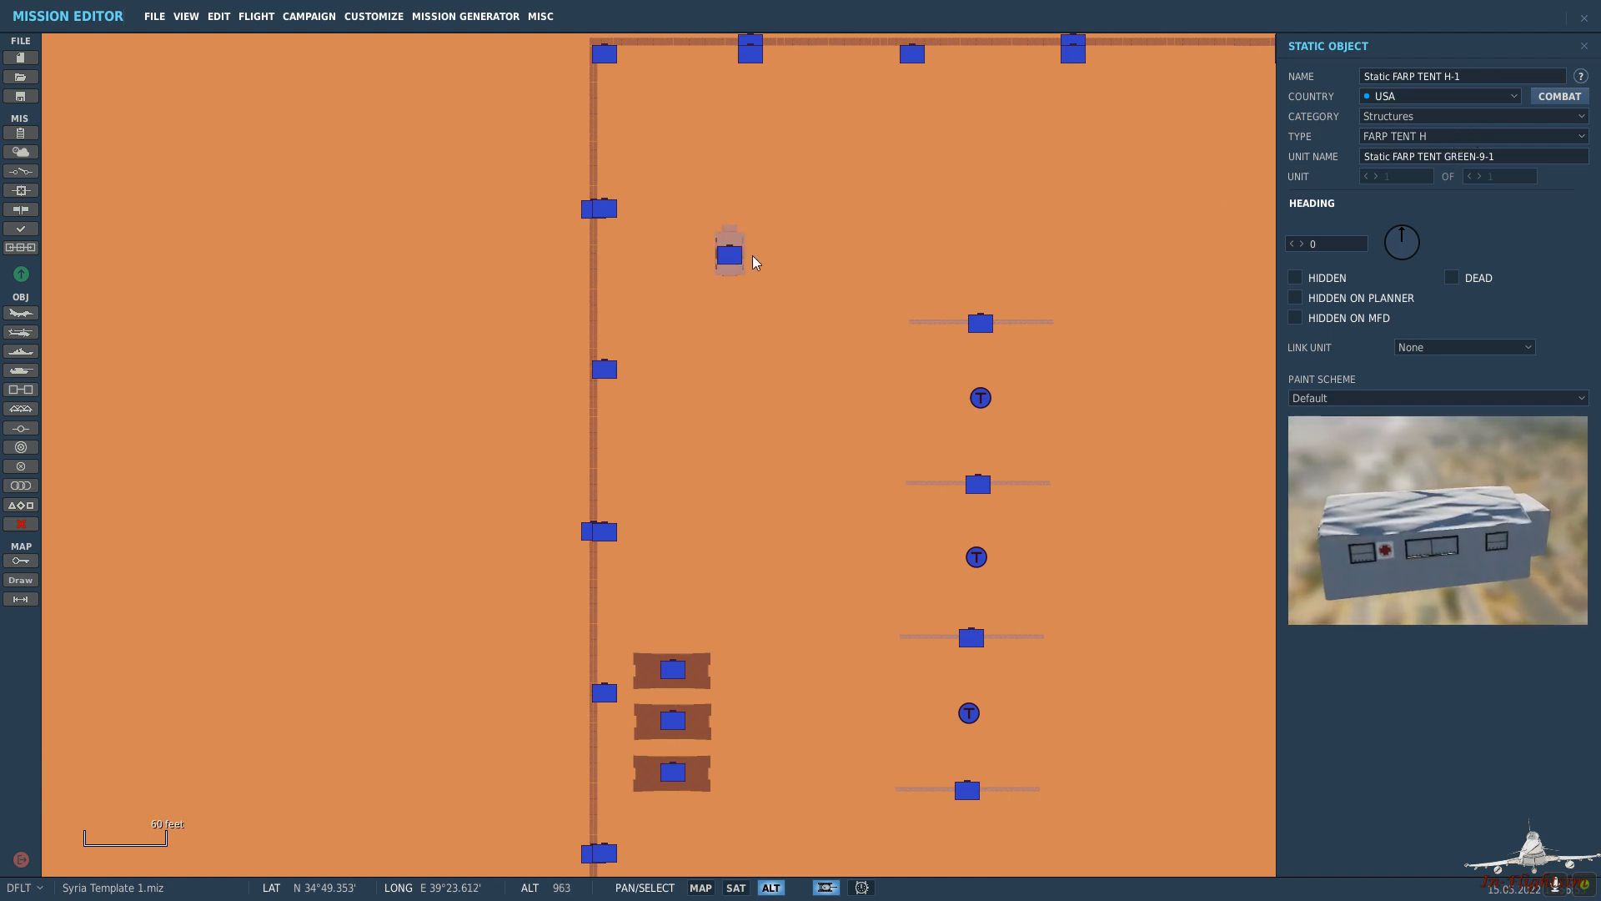
# Move the FARP TENT H to the compound's east side, north of the large building, with heading 90, and paste a second directly north of it.
pyautogui.moveTo(733, 258)
pyautogui.mouseDown()
pyautogui.moveTo(796, 395)
pyautogui.moveTo(572, 311)
pyautogui.moveTo(723, 308)
pyautogui.moveTo(852, 337)
pyautogui.moveTo(995, 293)
pyautogui.moveTo(1062, 300)
pyautogui.mouseUp()
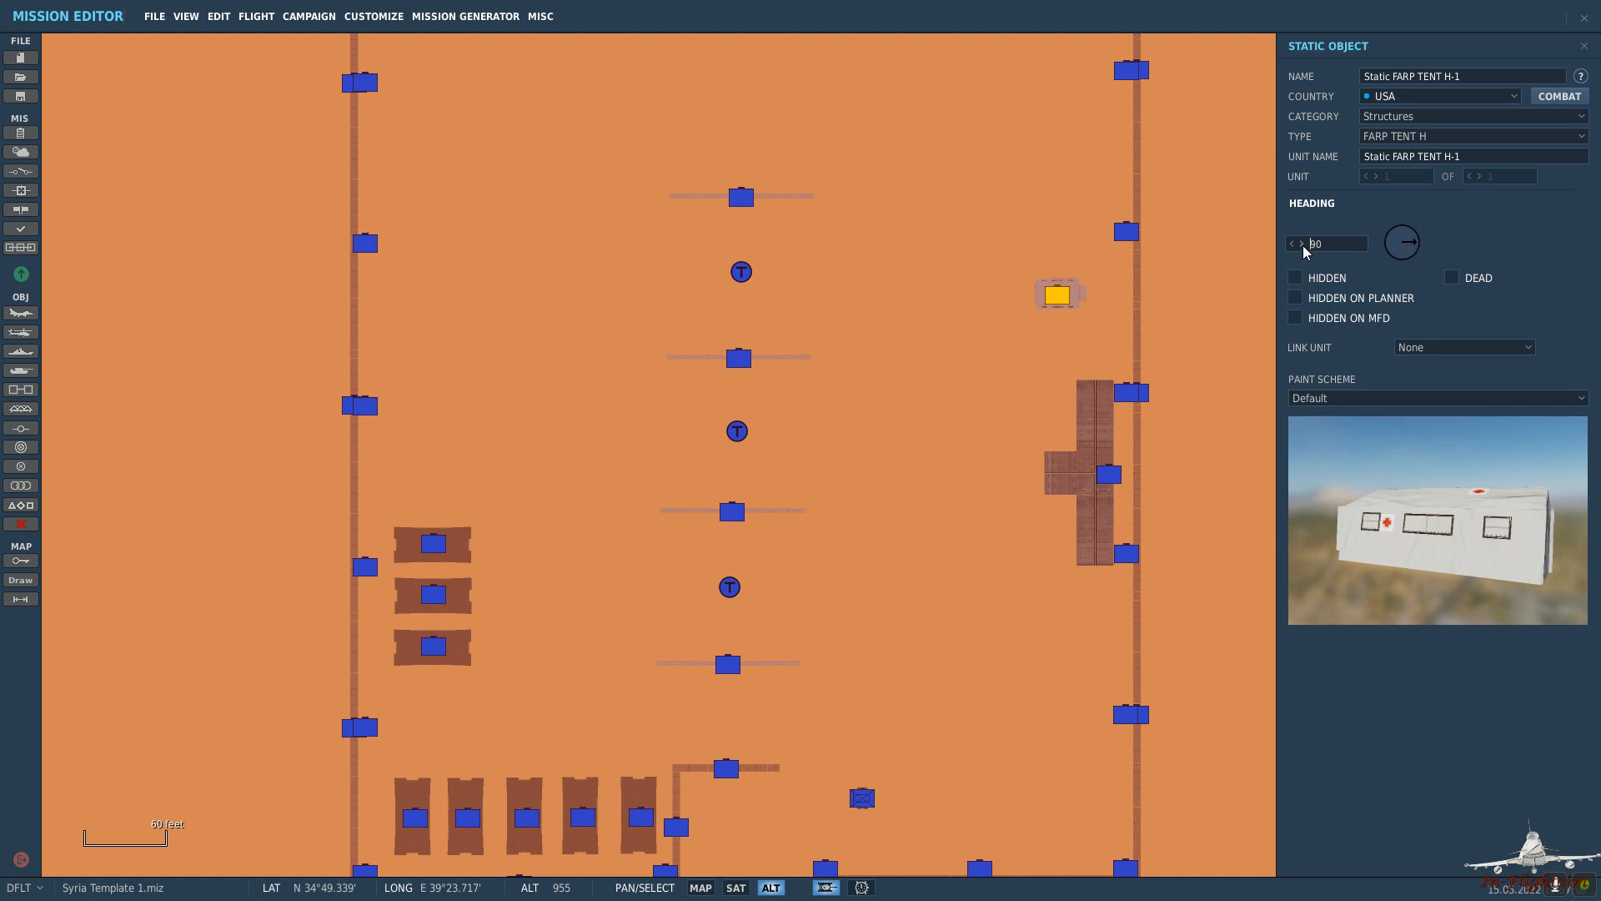
pyautogui.moveTo(1065, 302); pyautogui.dragTo(1058, 327)
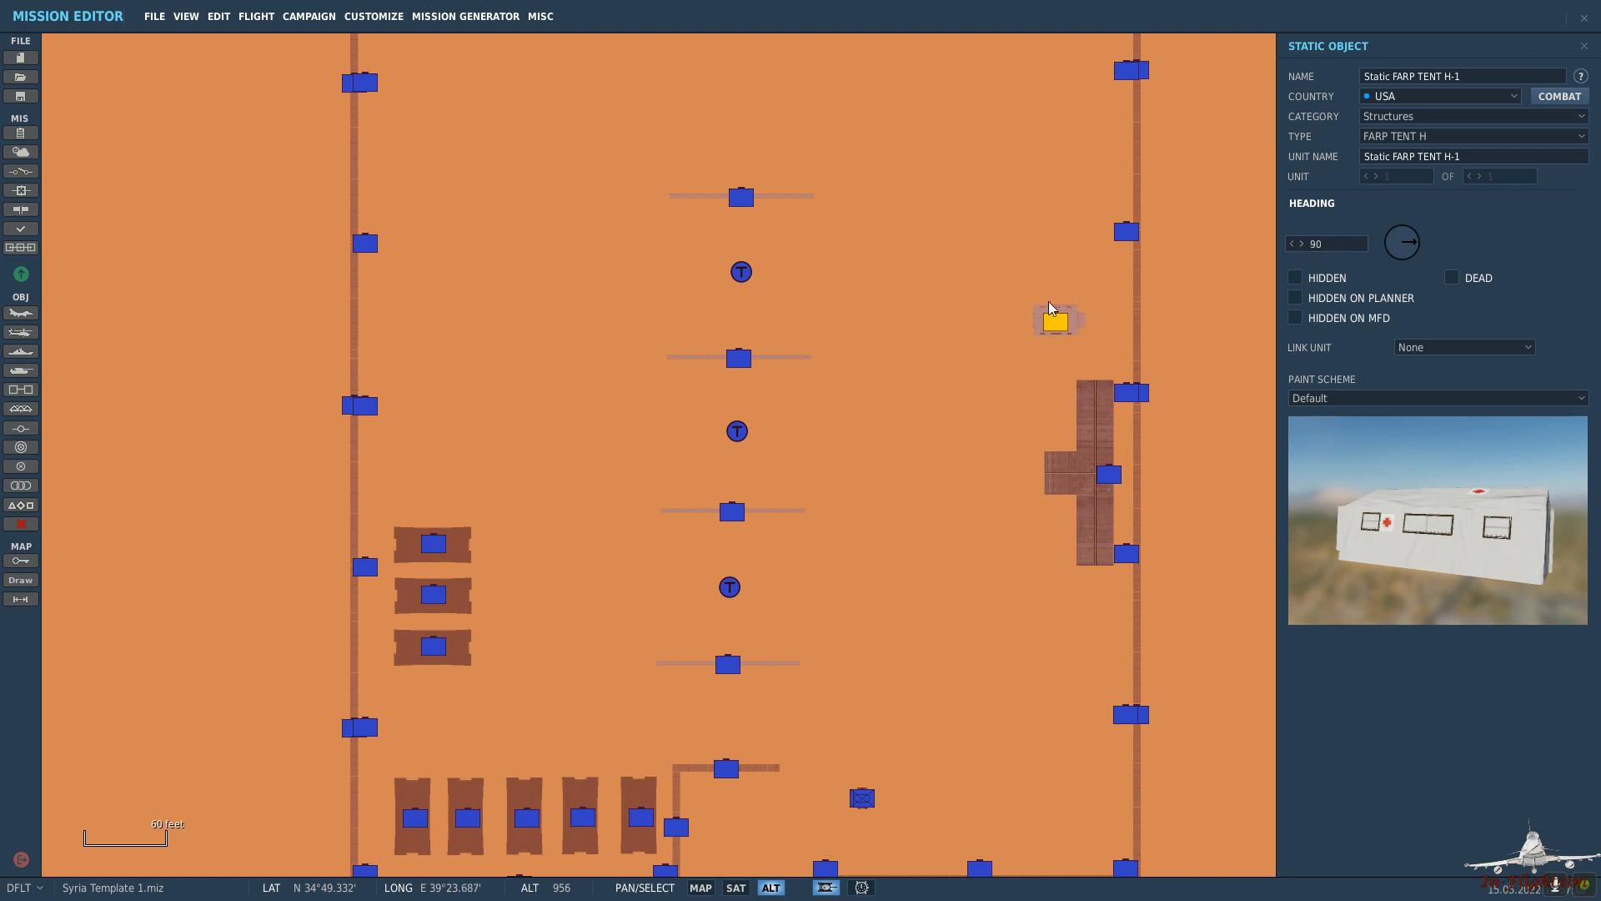
pyautogui.click(1055, 280)
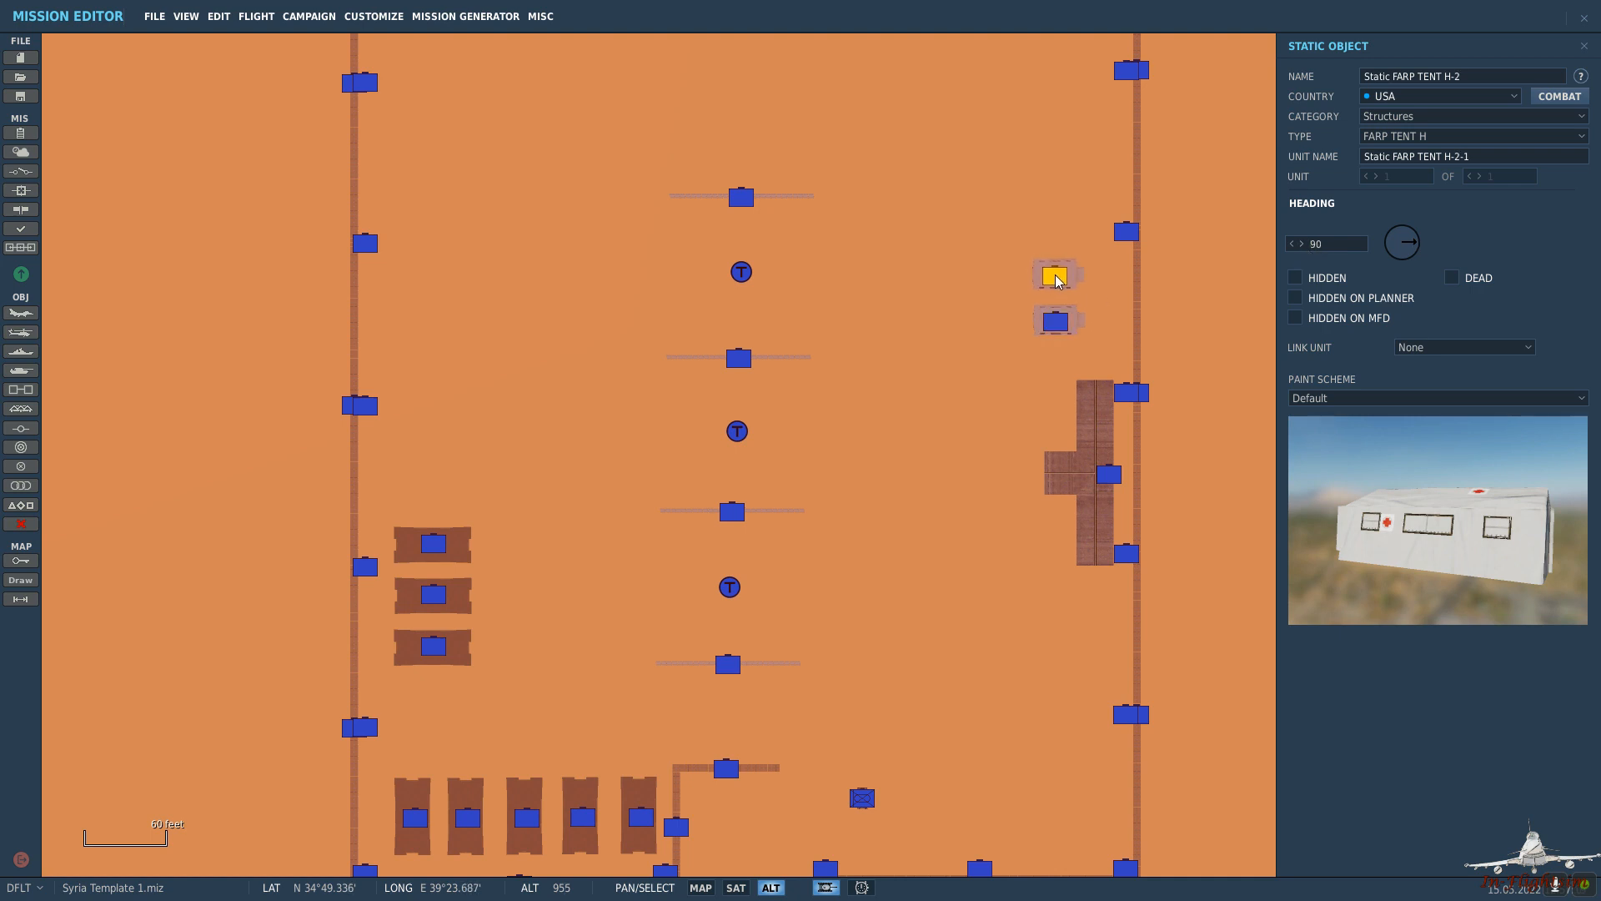
# Paste another tent, change its type to FARP Tent, and place it just north of the northernmost helicopter bay wall.
pyautogui.click(984, 252)
pyautogui.click(909, 217)
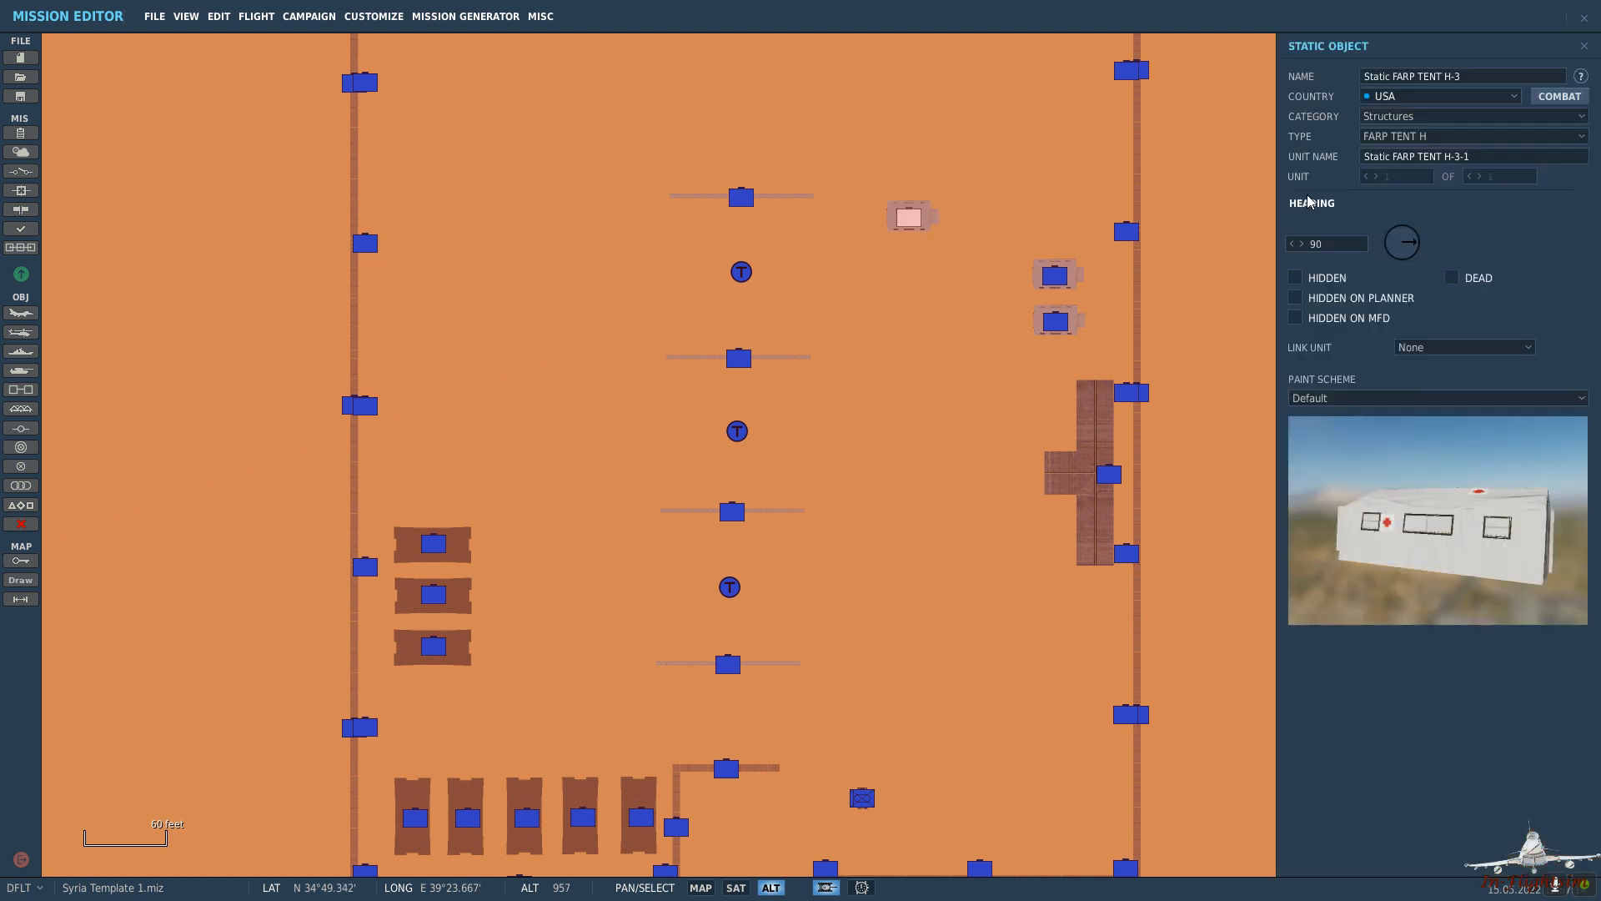
pyautogui.click(1409, 136)
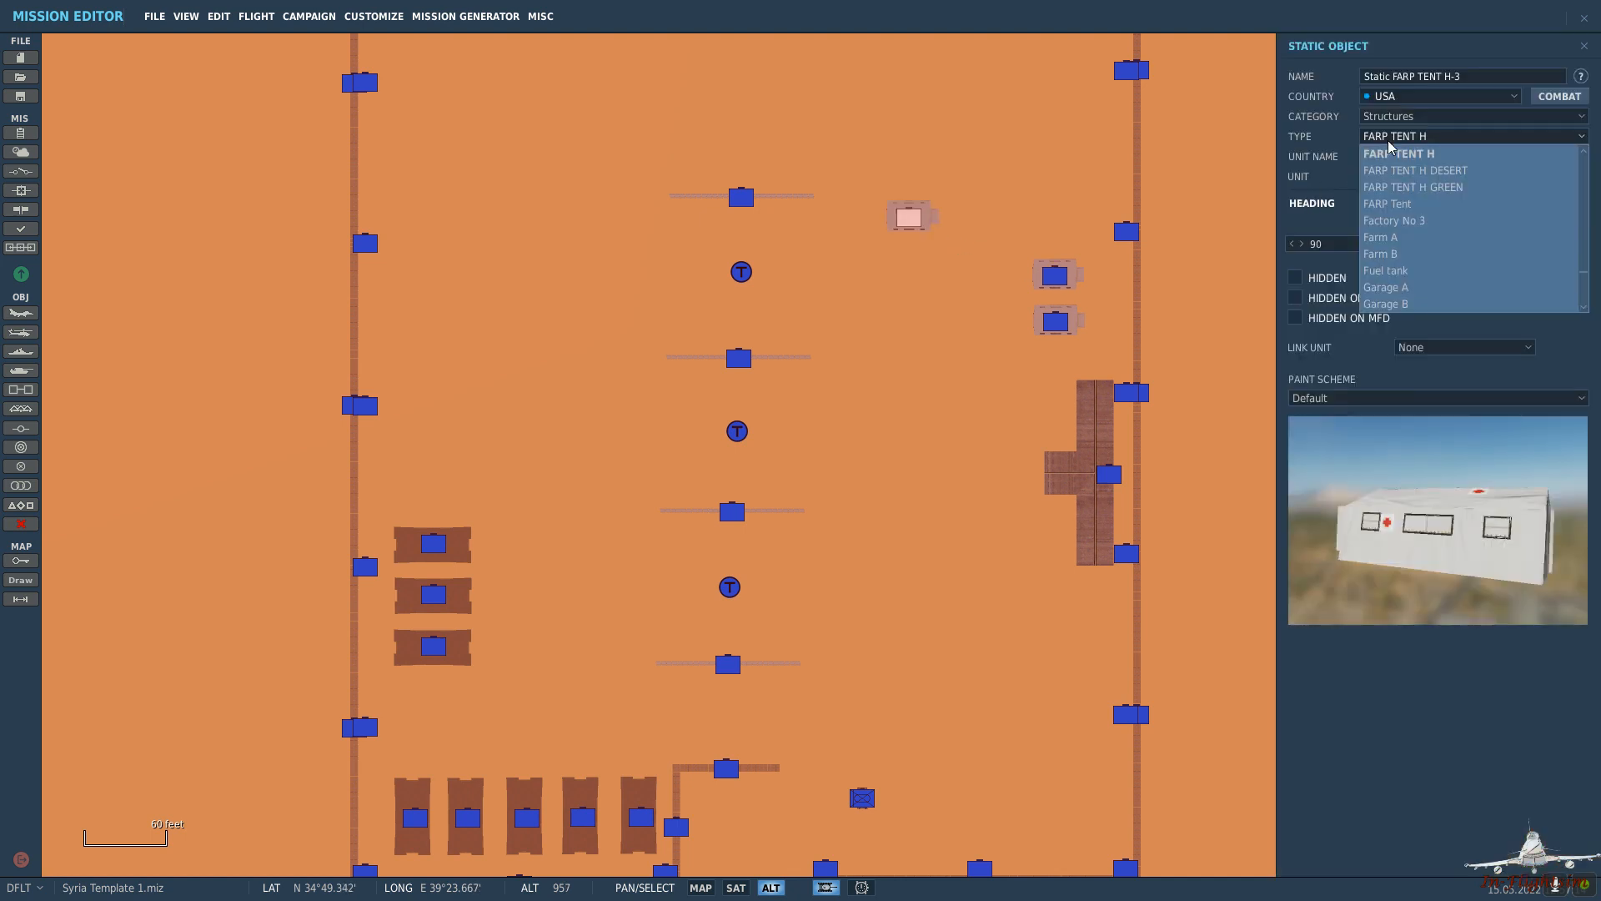
pyautogui.click(1431, 203)
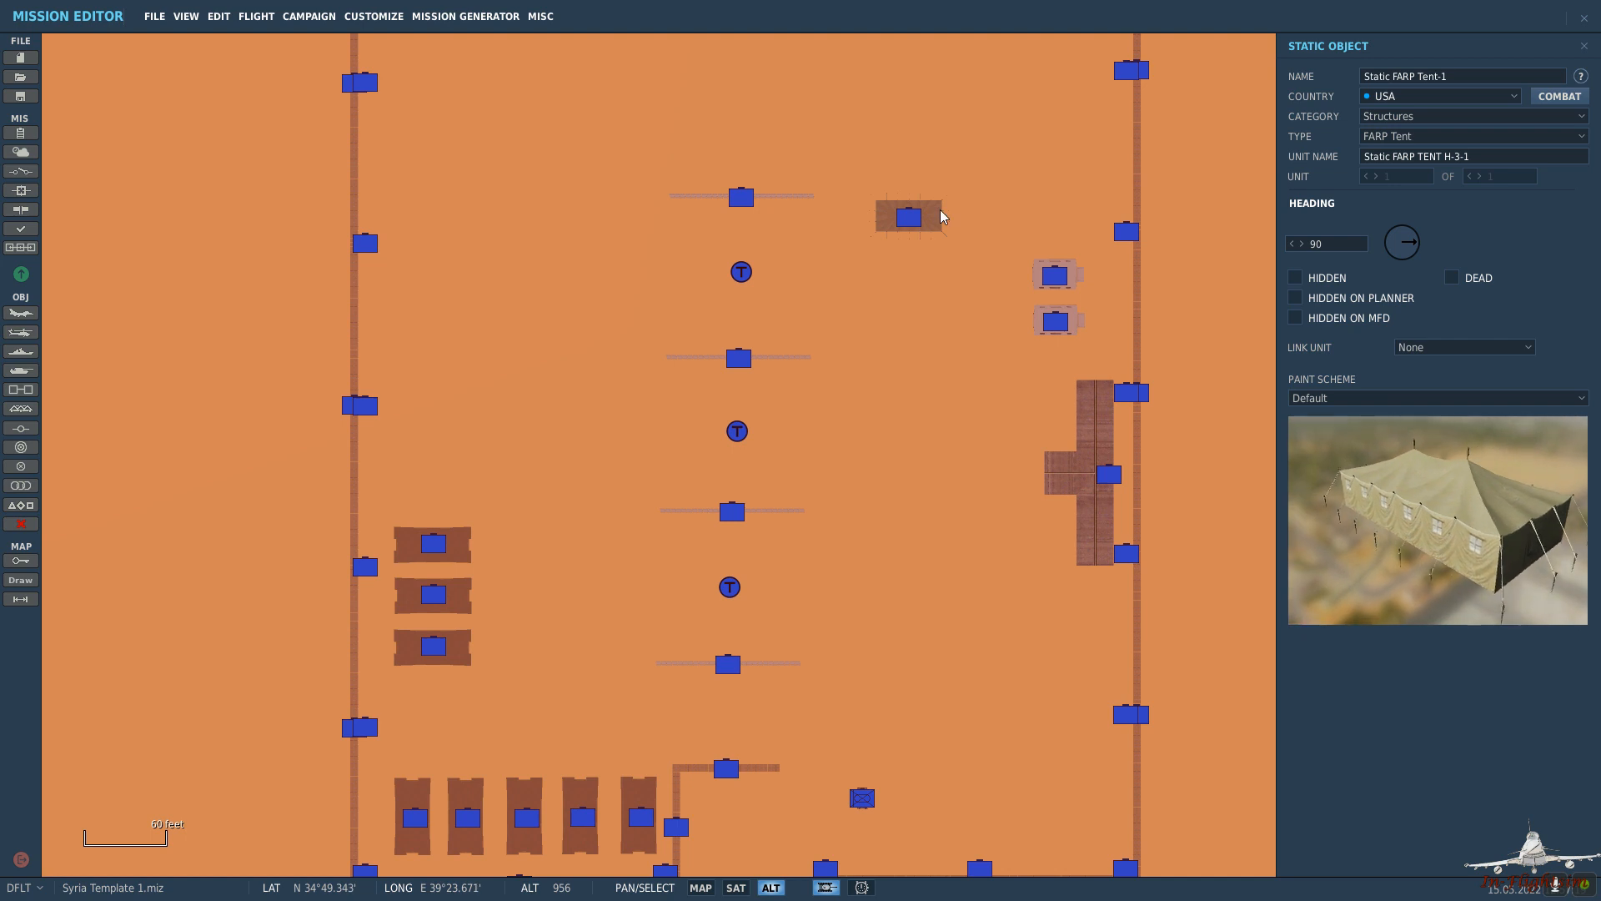
pyautogui.moveTo(911, 217); pyautogui.dragTo(776, 172)
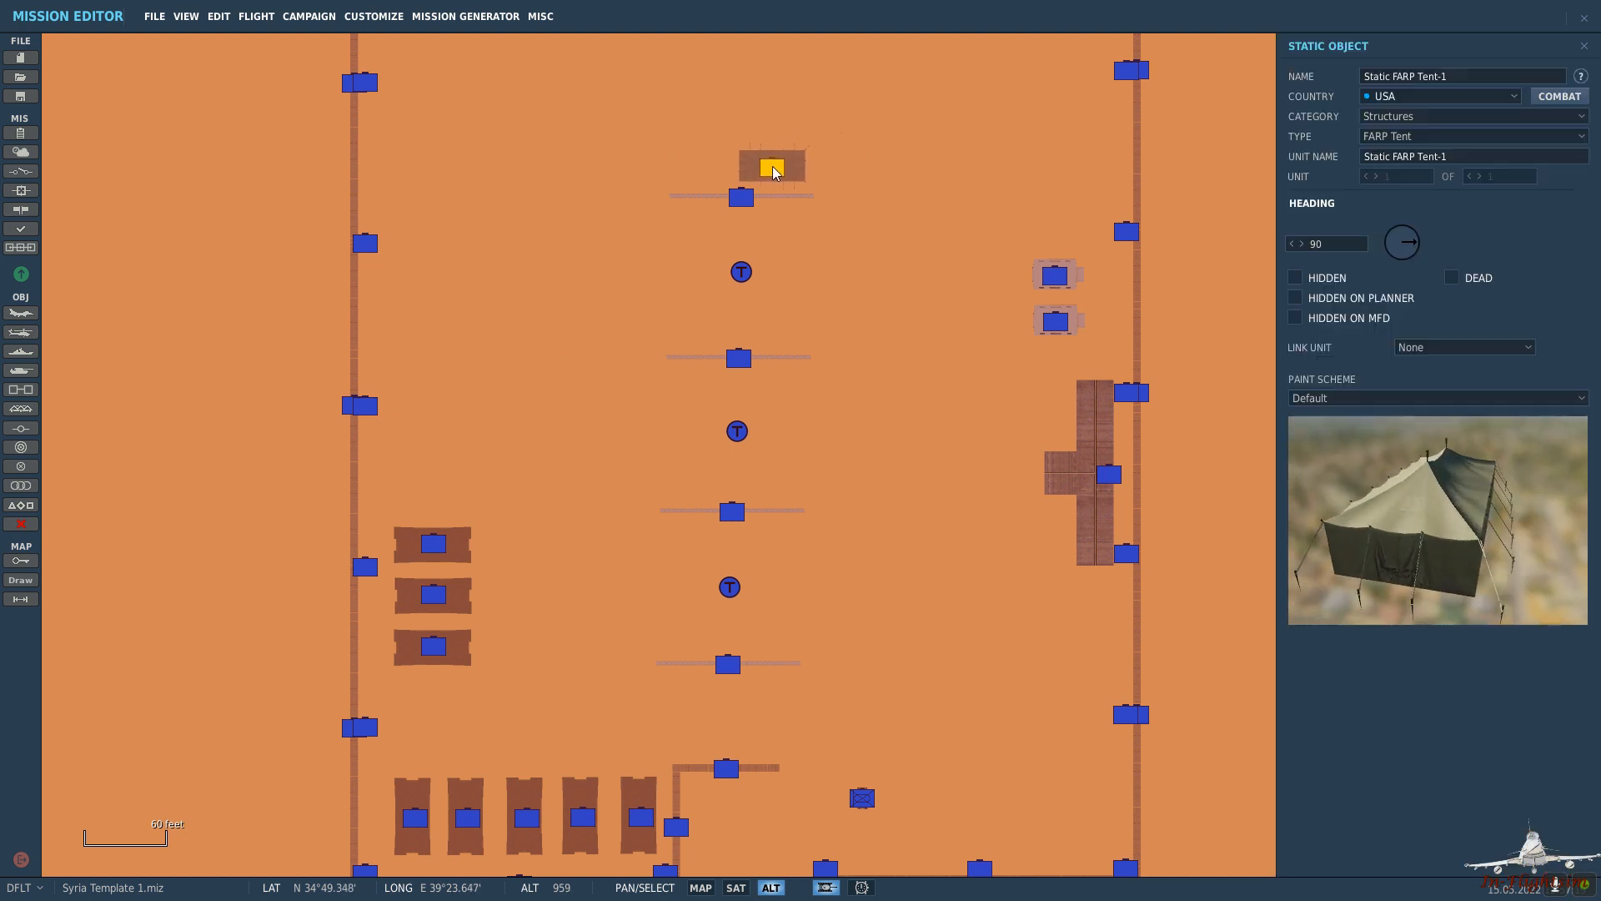
# Paste a FARP Tent with heading 0 in the compound's northwest corner and two more eastward, forming an evenly spaced row.
pyautogui.moveTo(539, 204); pyautogui.dragTo(650, 467, button='right')
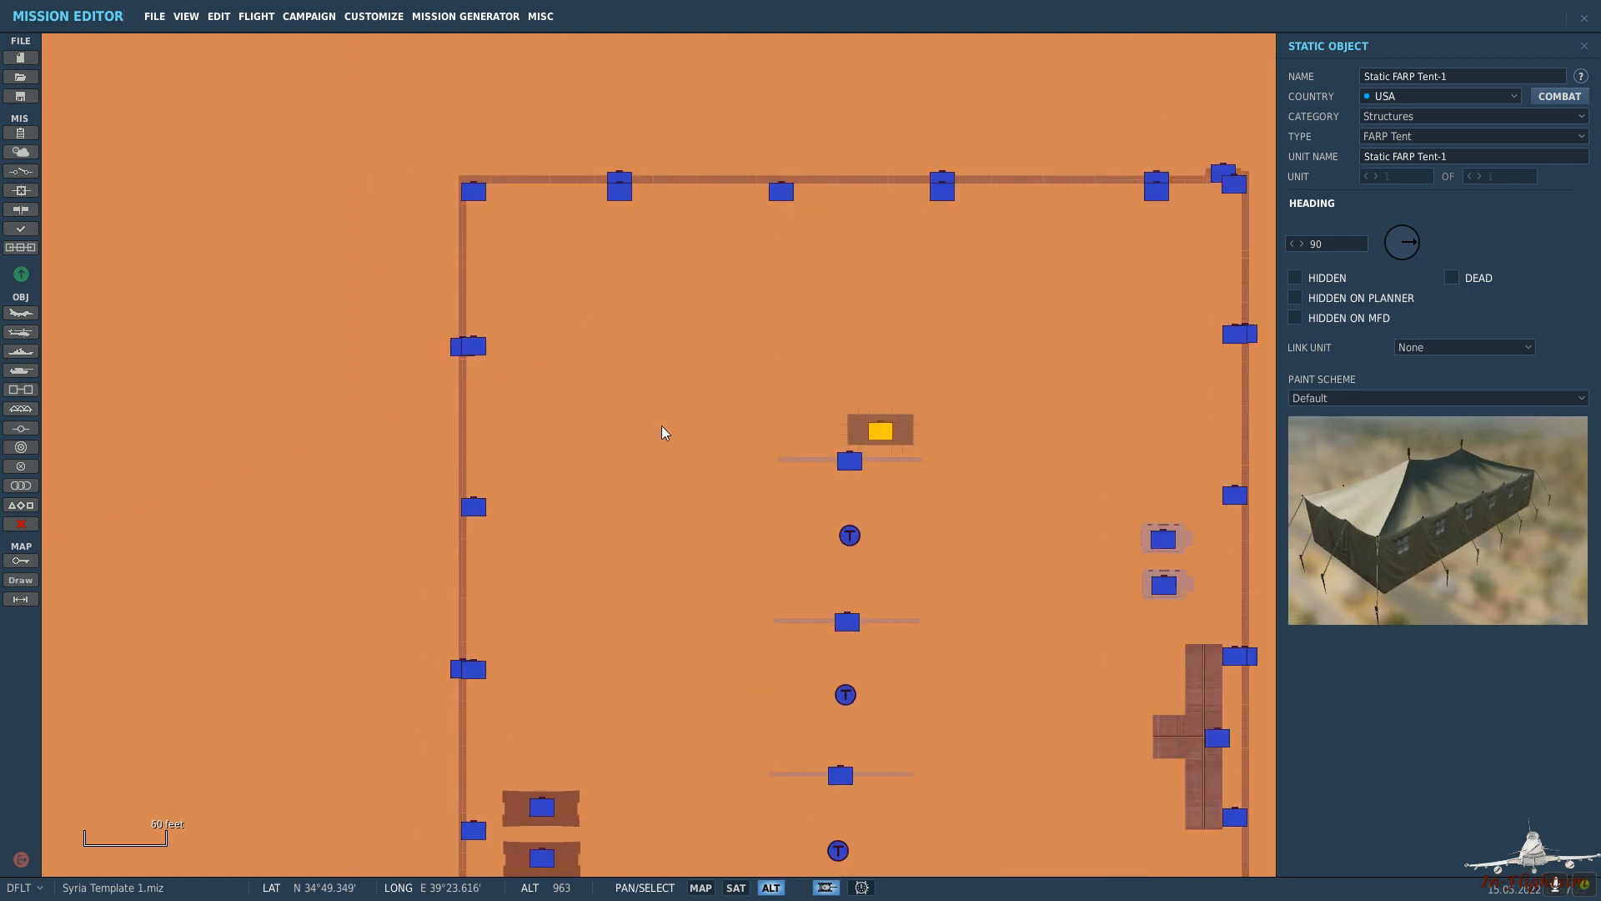
pyautogui.click(596, 293)
pyautogui.moveTo(1395, 243); pyautogui.dragTo(1404, 228)
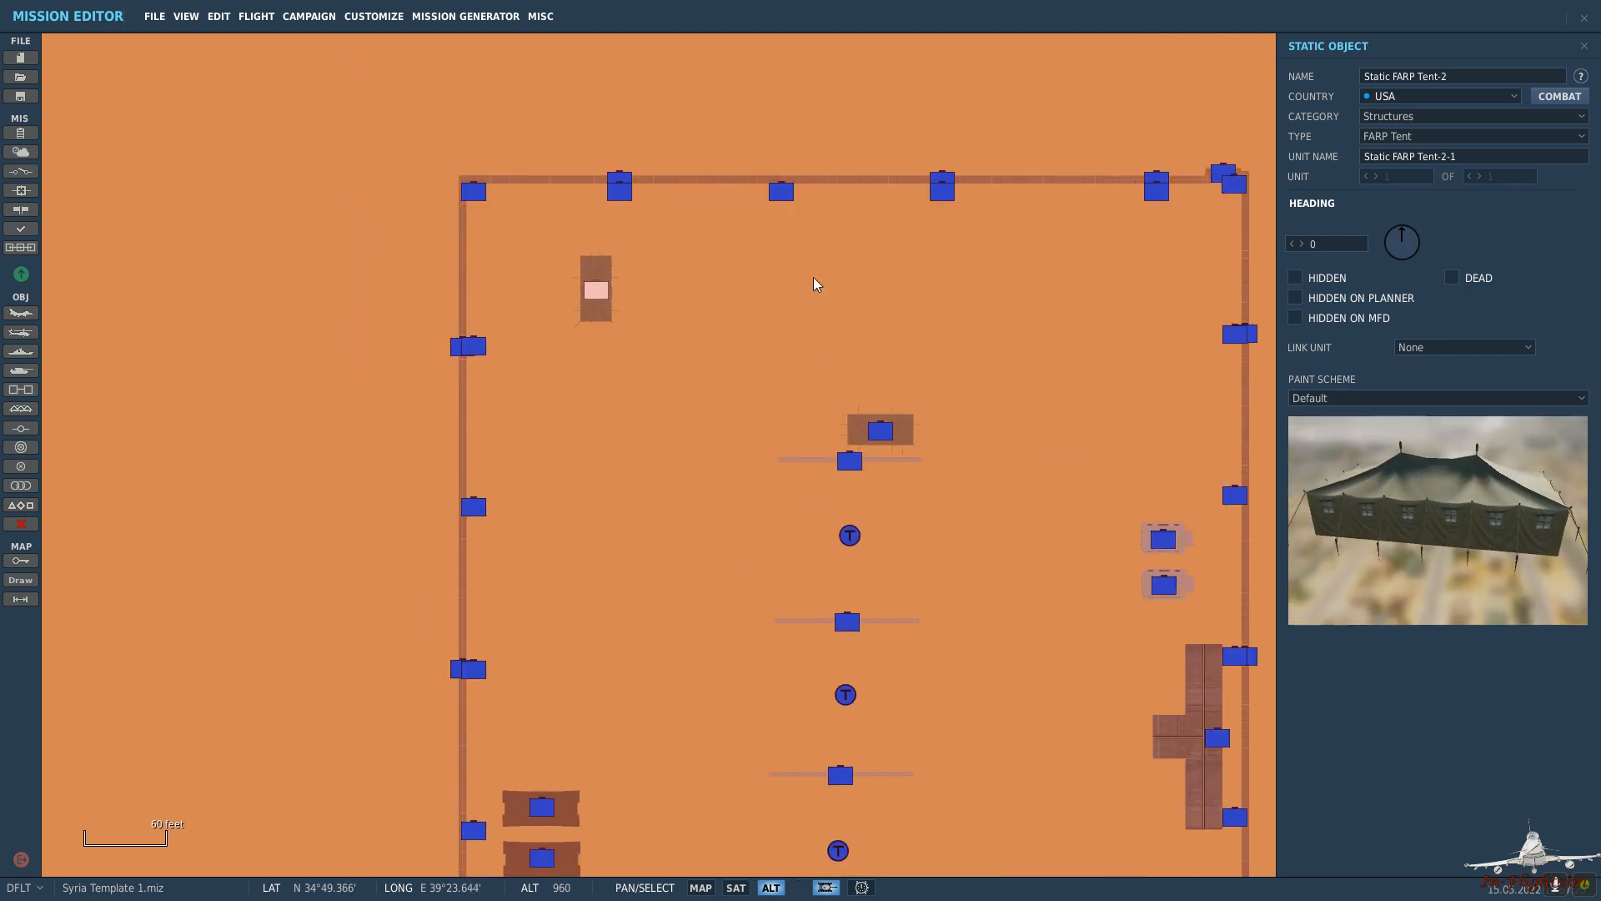
pyautogui.moveTo(595, 292)
pyautogui.mouseDown()
pyautogui.moveTo(543, 268)
pyautogui.moveTo(613, 269)
pyautogui.mouseUp()
pyautogui.click(595, 274)
pyautogui.scroll(3, 611, 266)
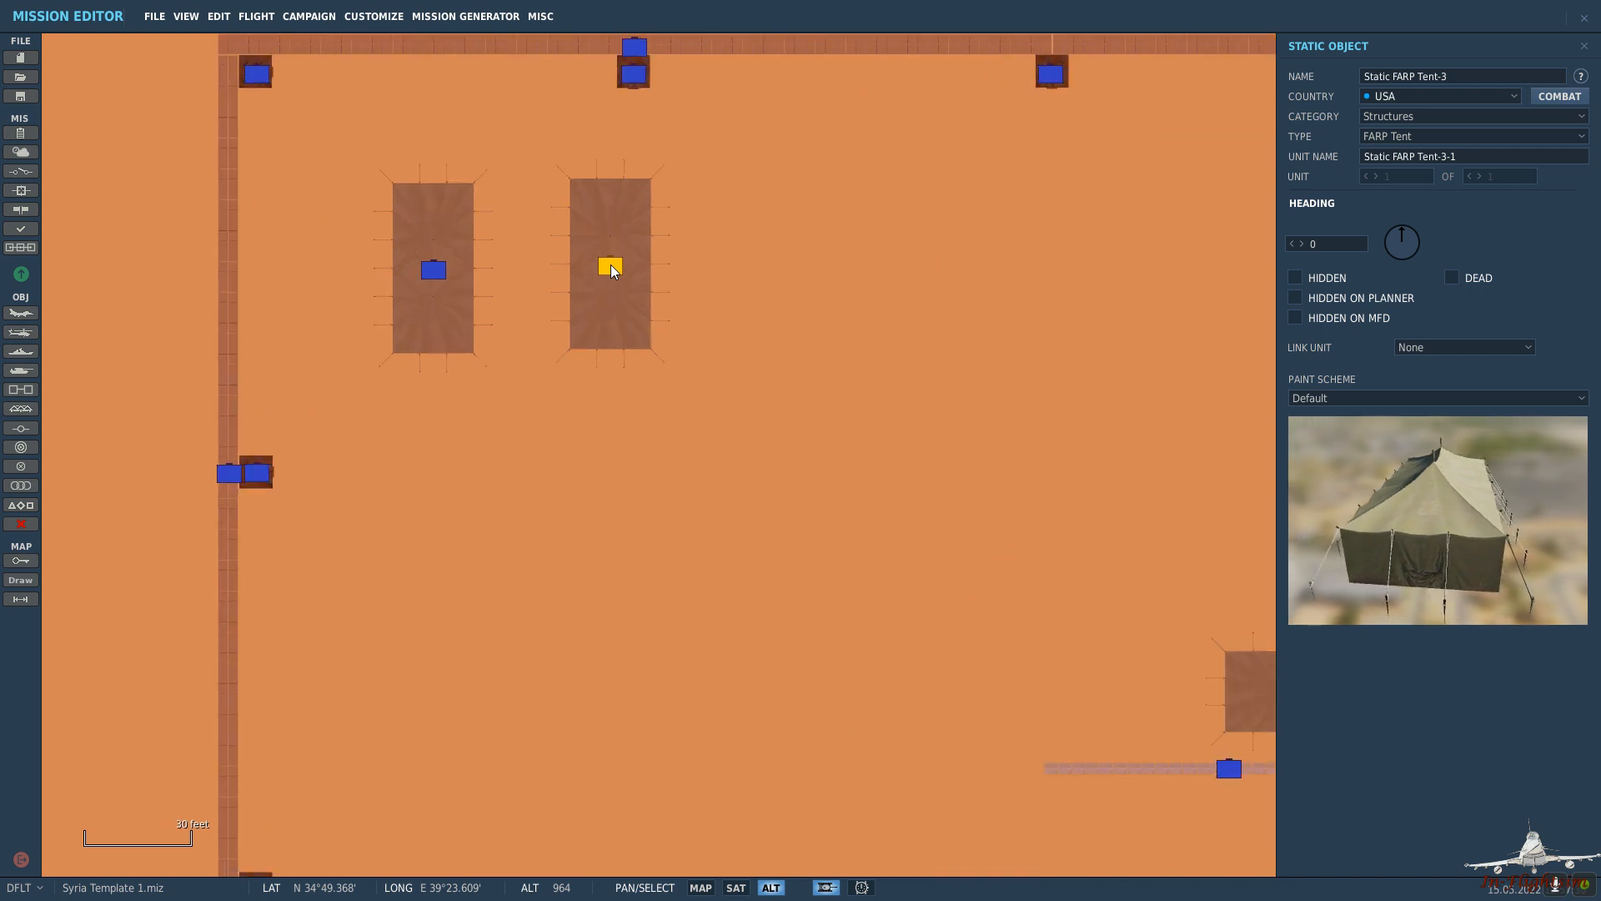
pyautogui.click(797, 263)
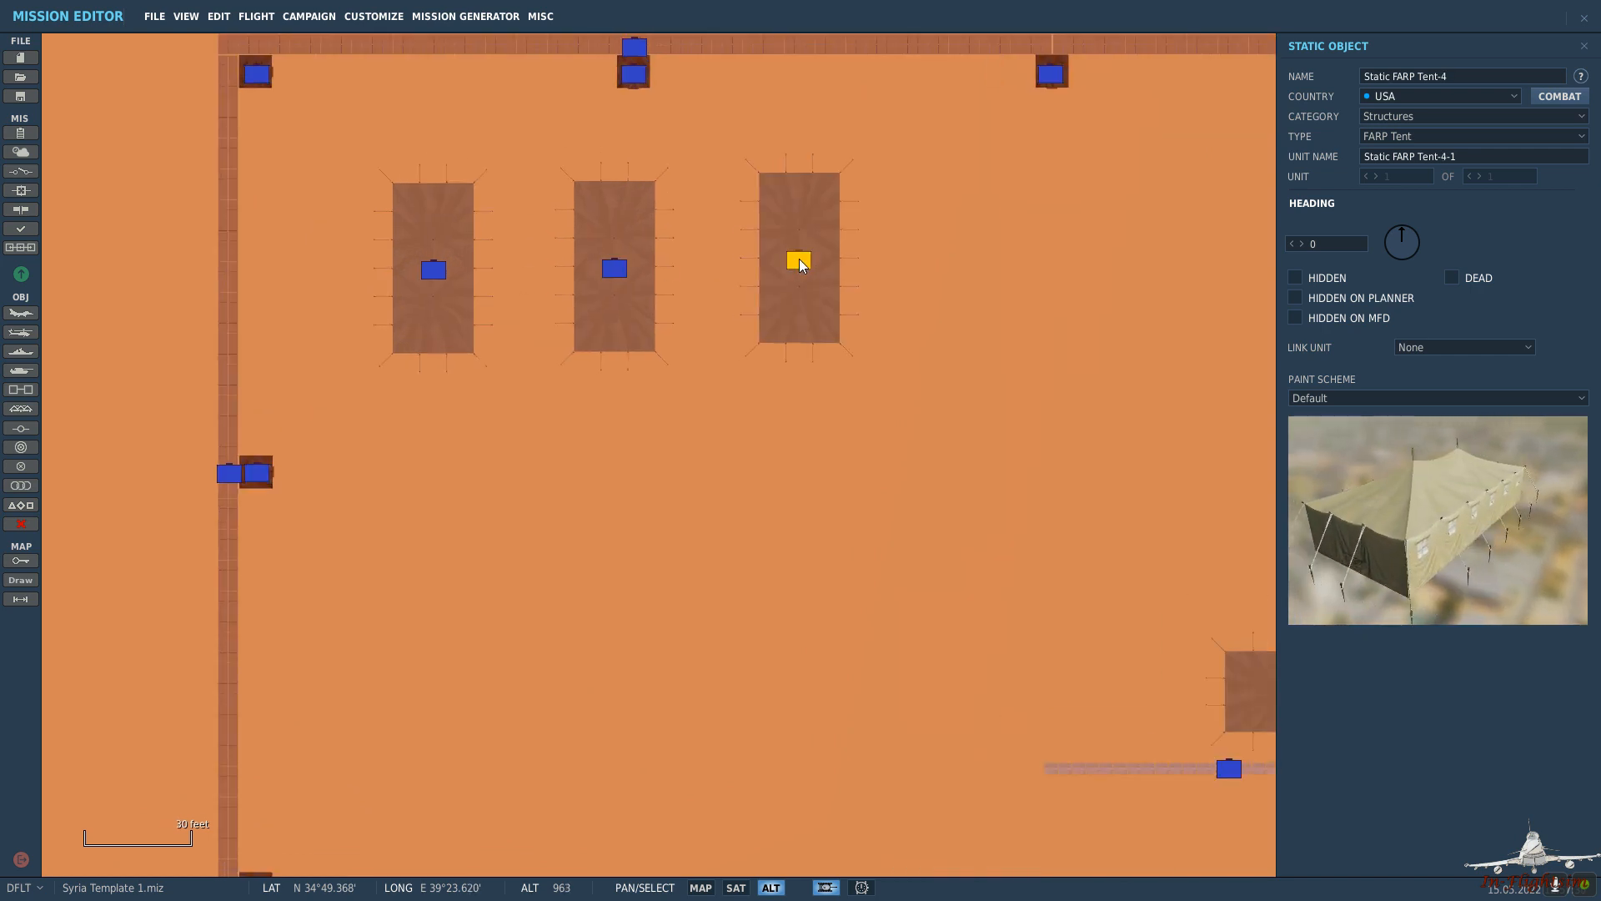
pyautogui.click(1089, 337)
# Paste another tent in the compound's northeast area and change its type to GeneratorF.
pyautogui.scroll(-5, 1093, 343)
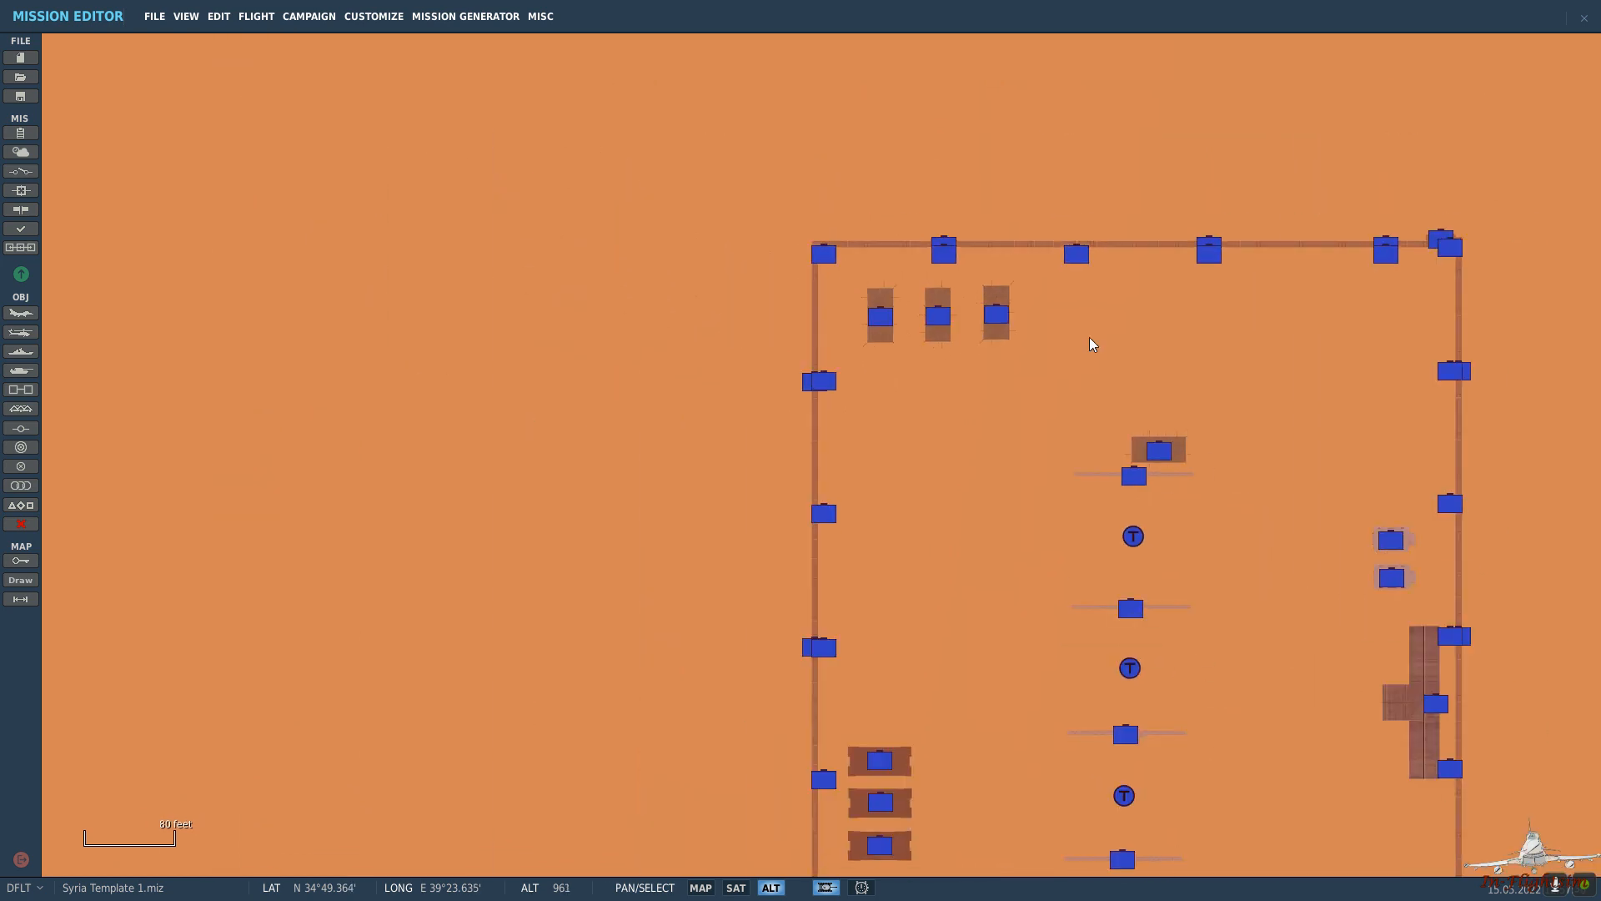
pyautogui.scroll(2, 1166, 397)
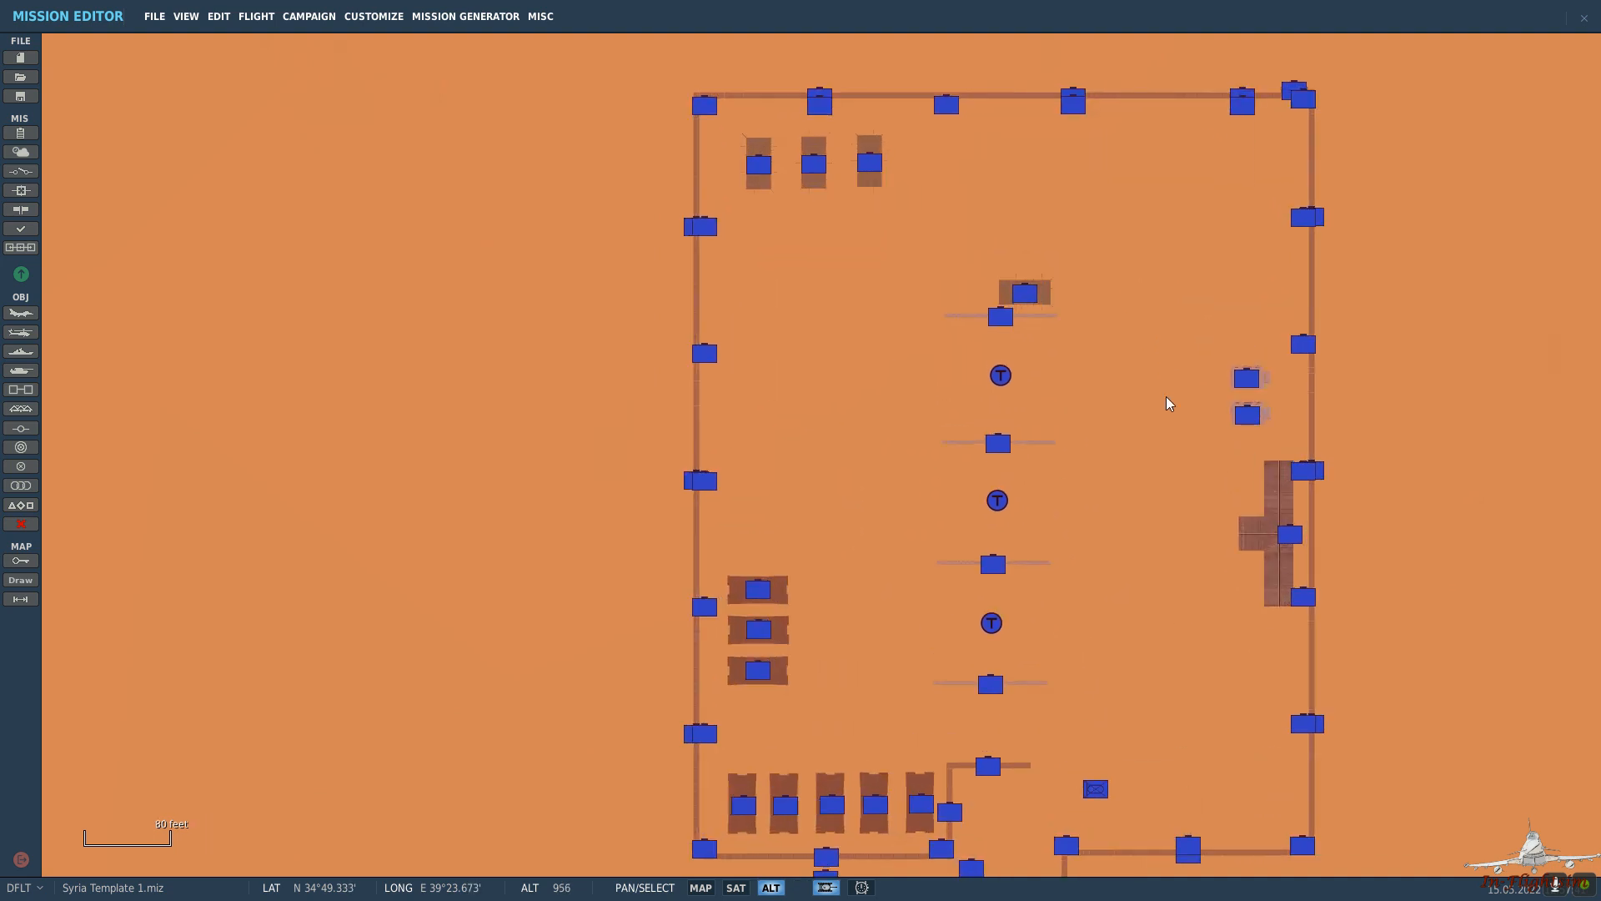
pyautogui.moveTo(1154, 464); pyautogui.dragTo(1115, 429)
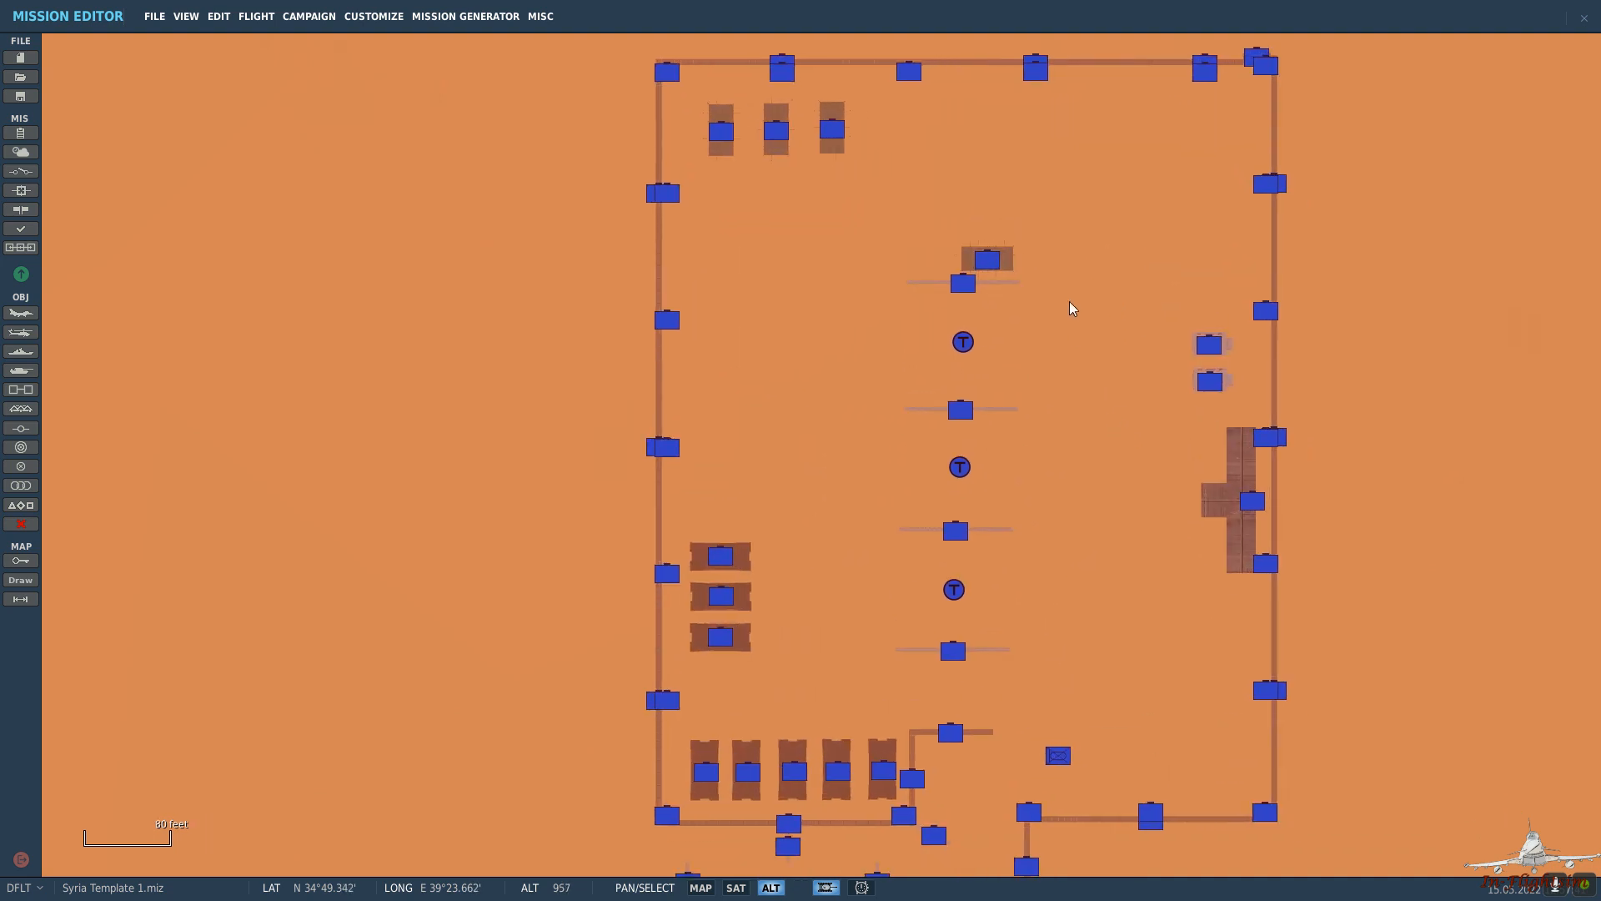
pyautogui.click(1126, 224)
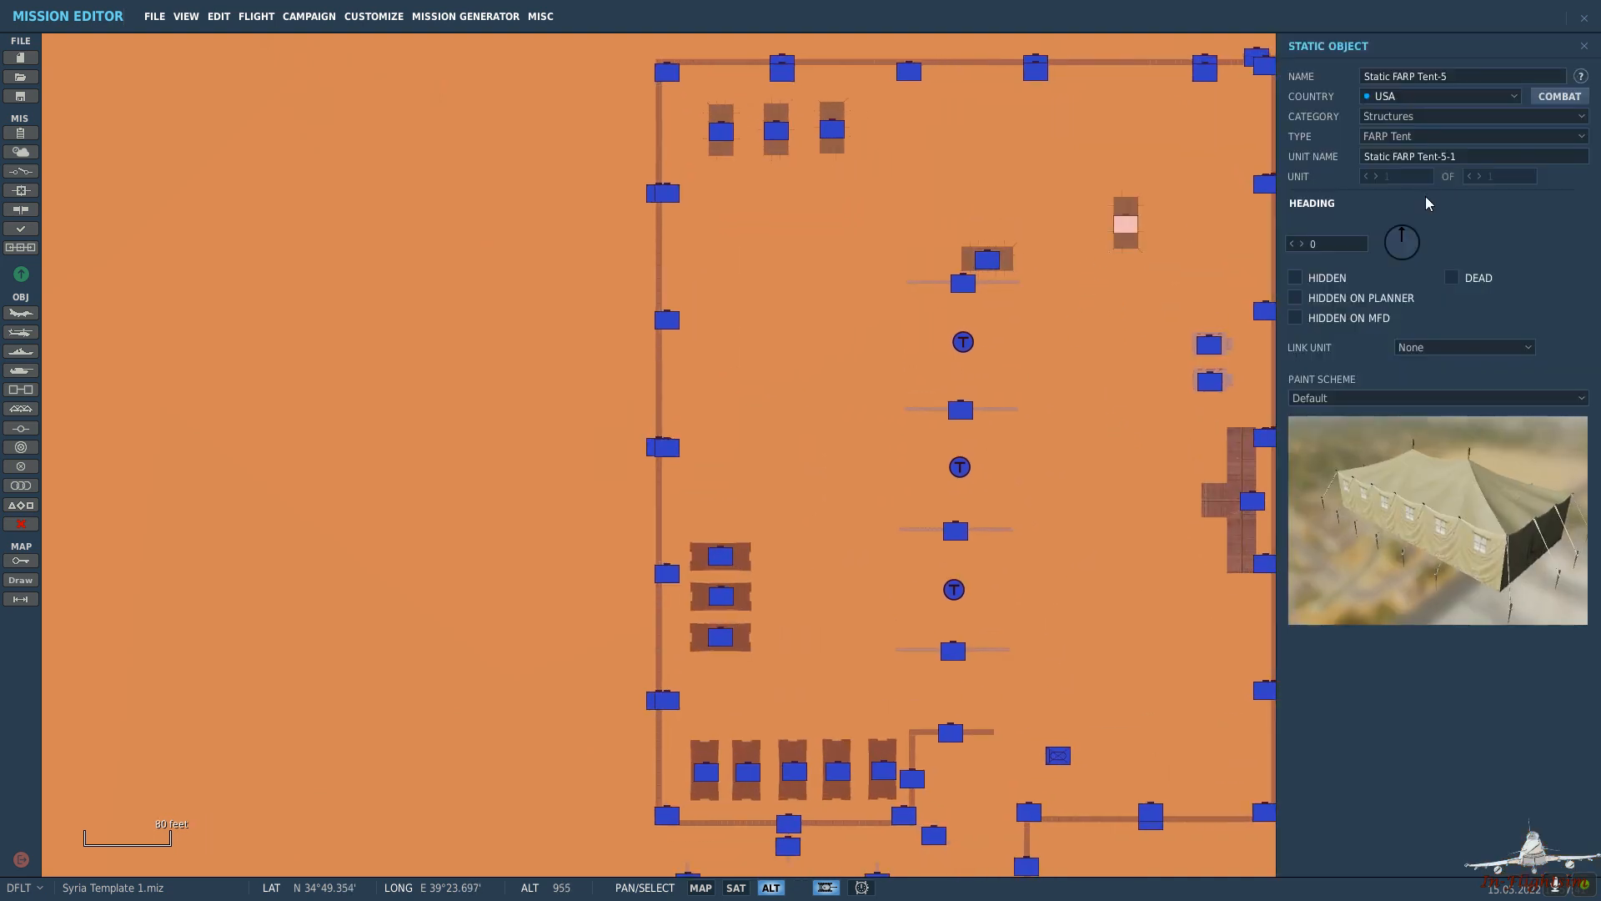
pyautogui.click(1428, 136)
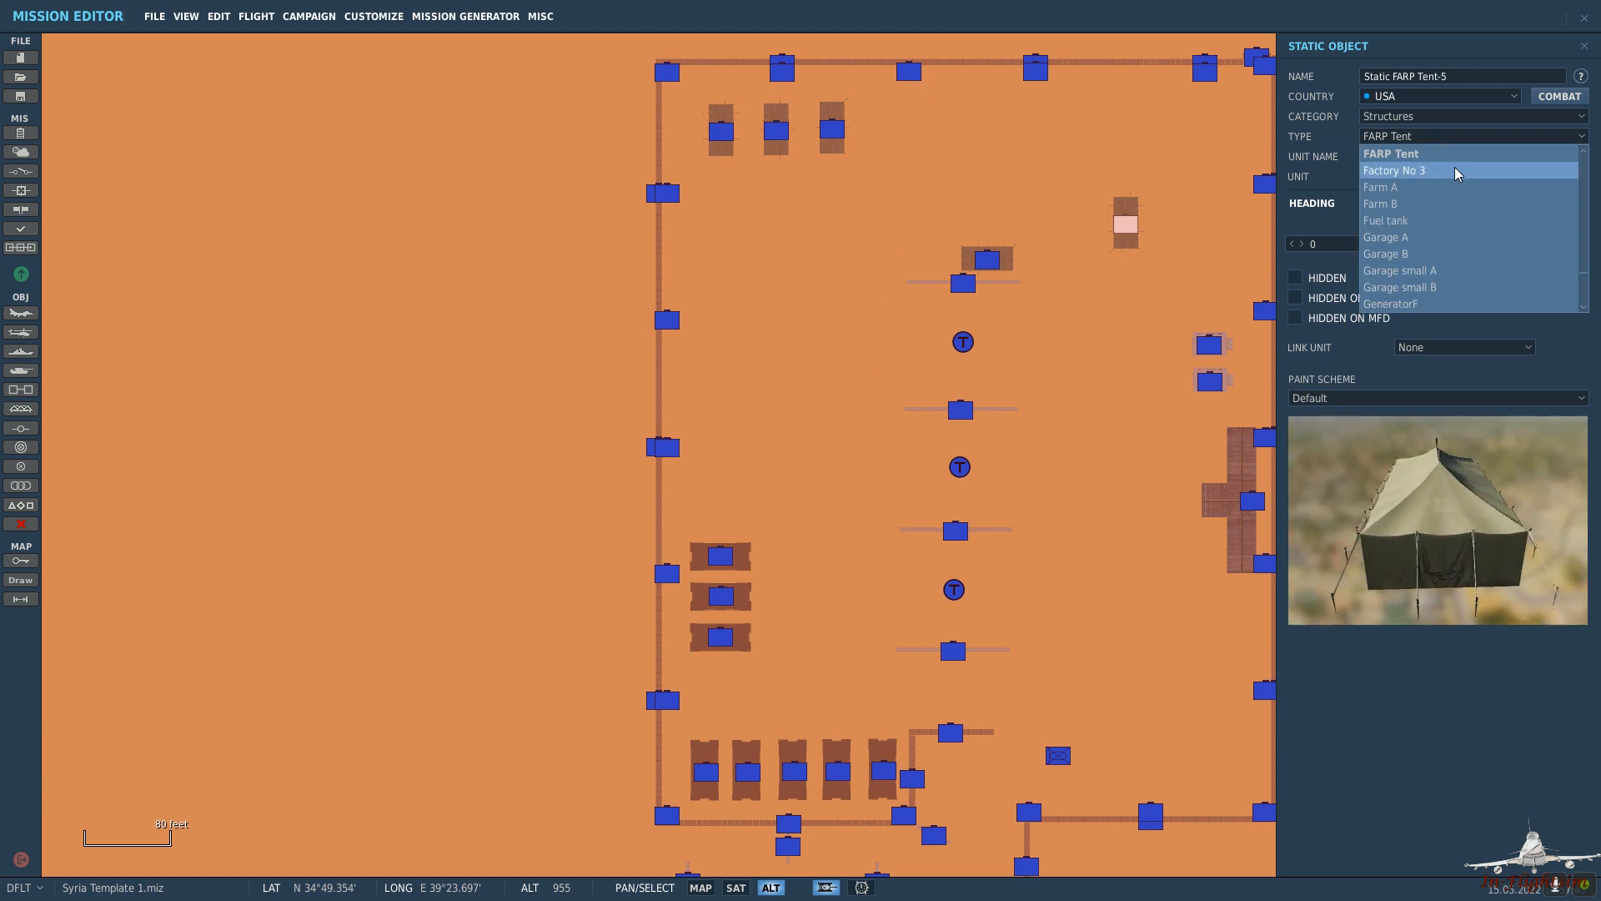
pyautogui.click(1458, 172)
pyautogui.click(1442, 139)
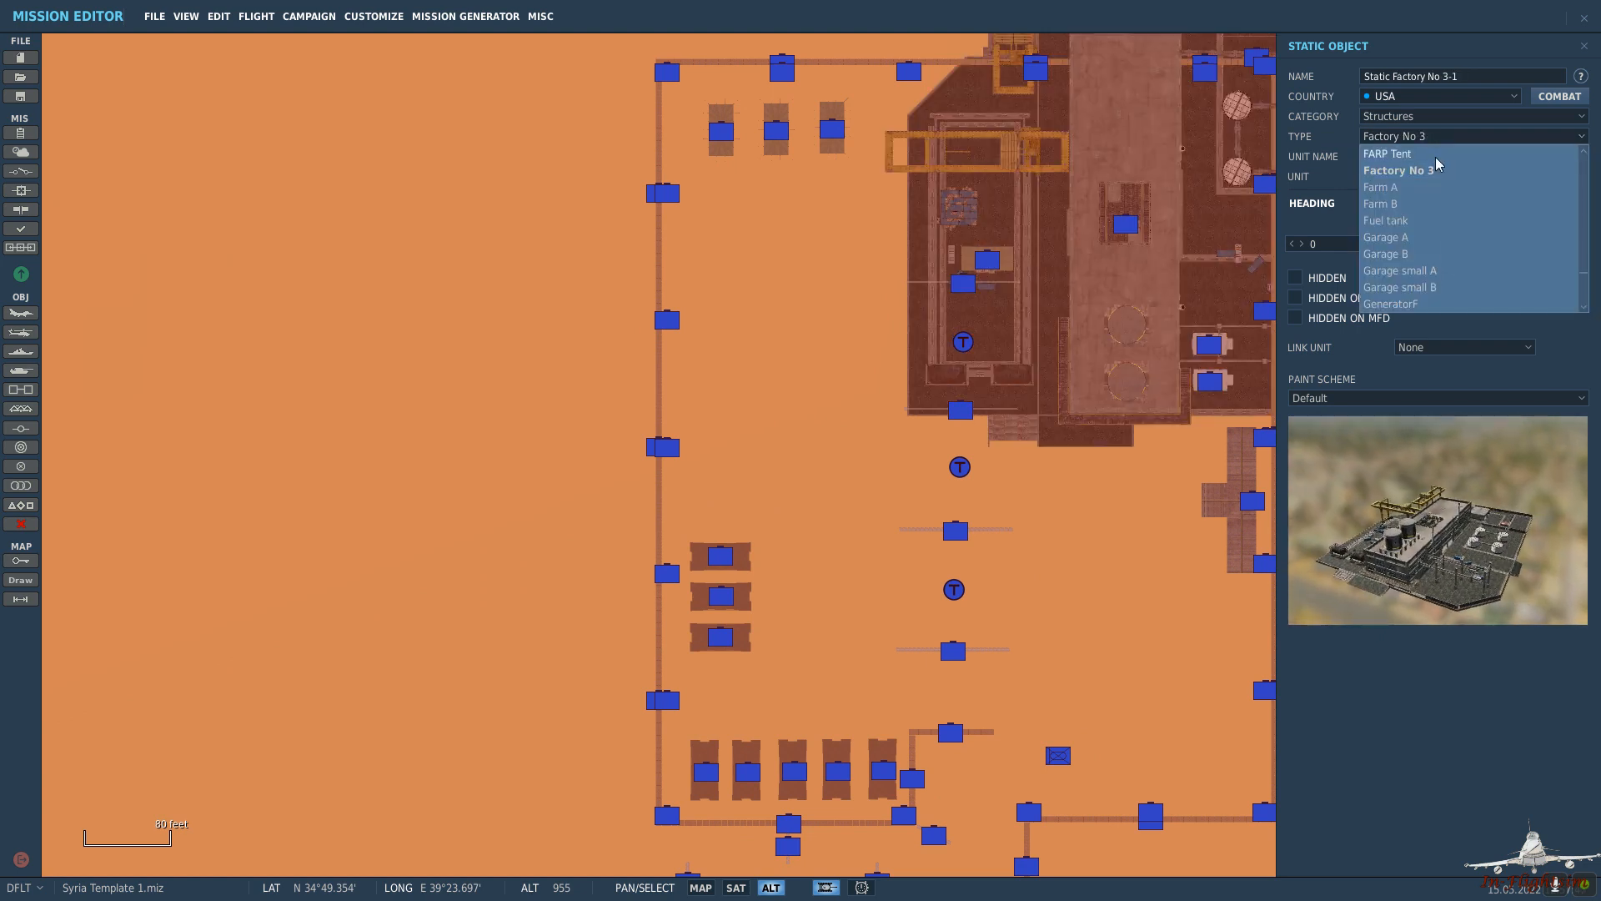
pyautogui.scroll(-2, 1497, 263)
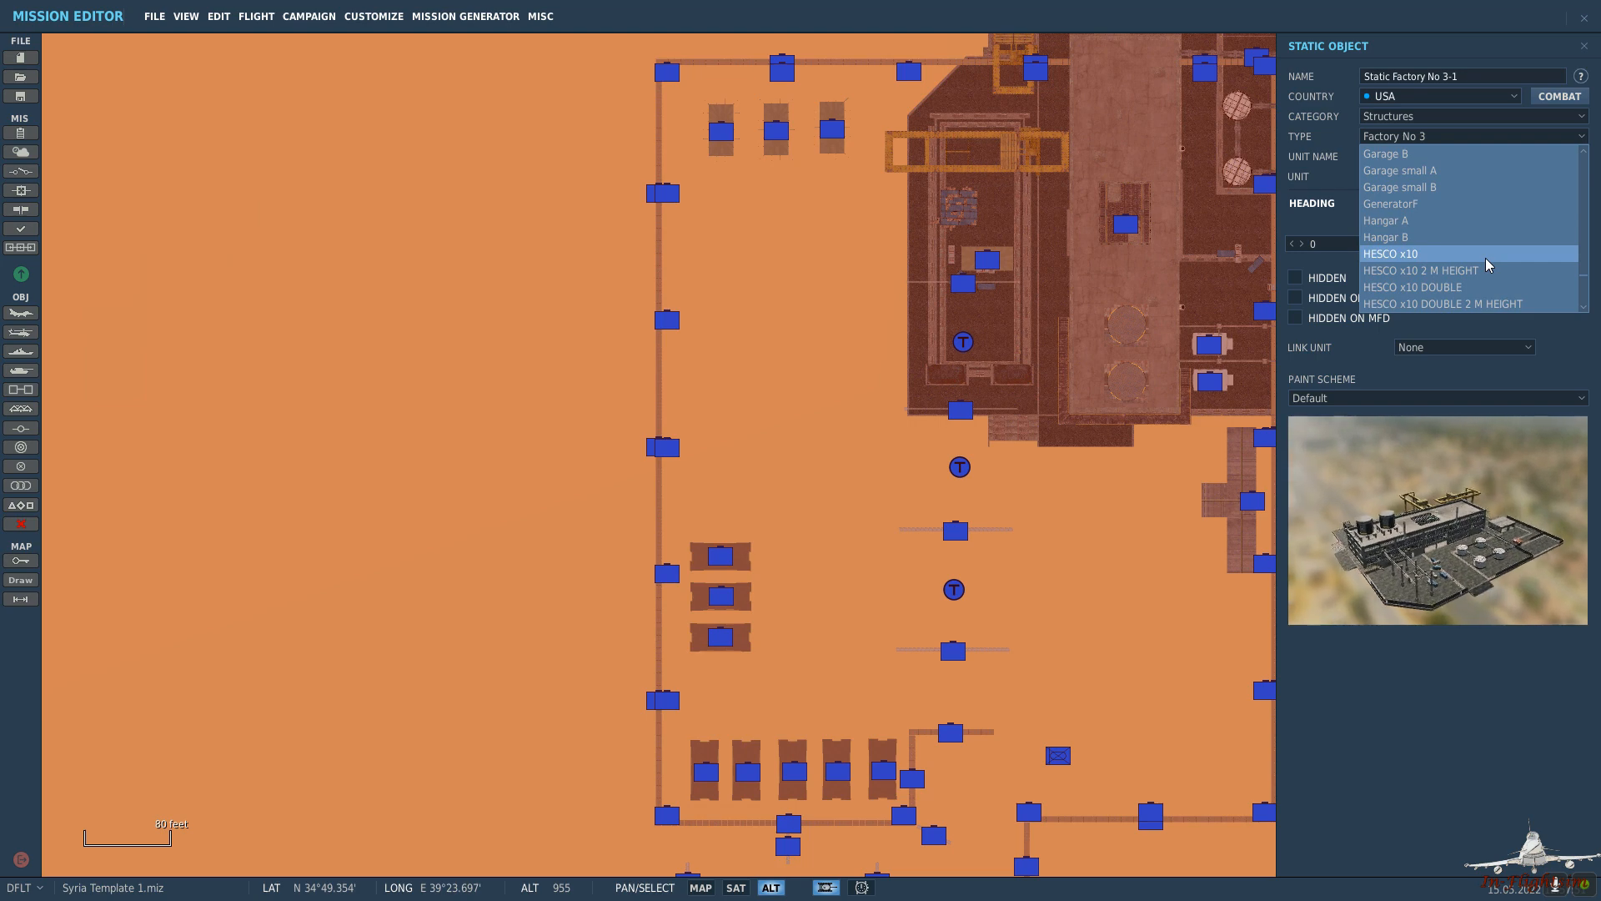
pyautogui.click(1437, 206)
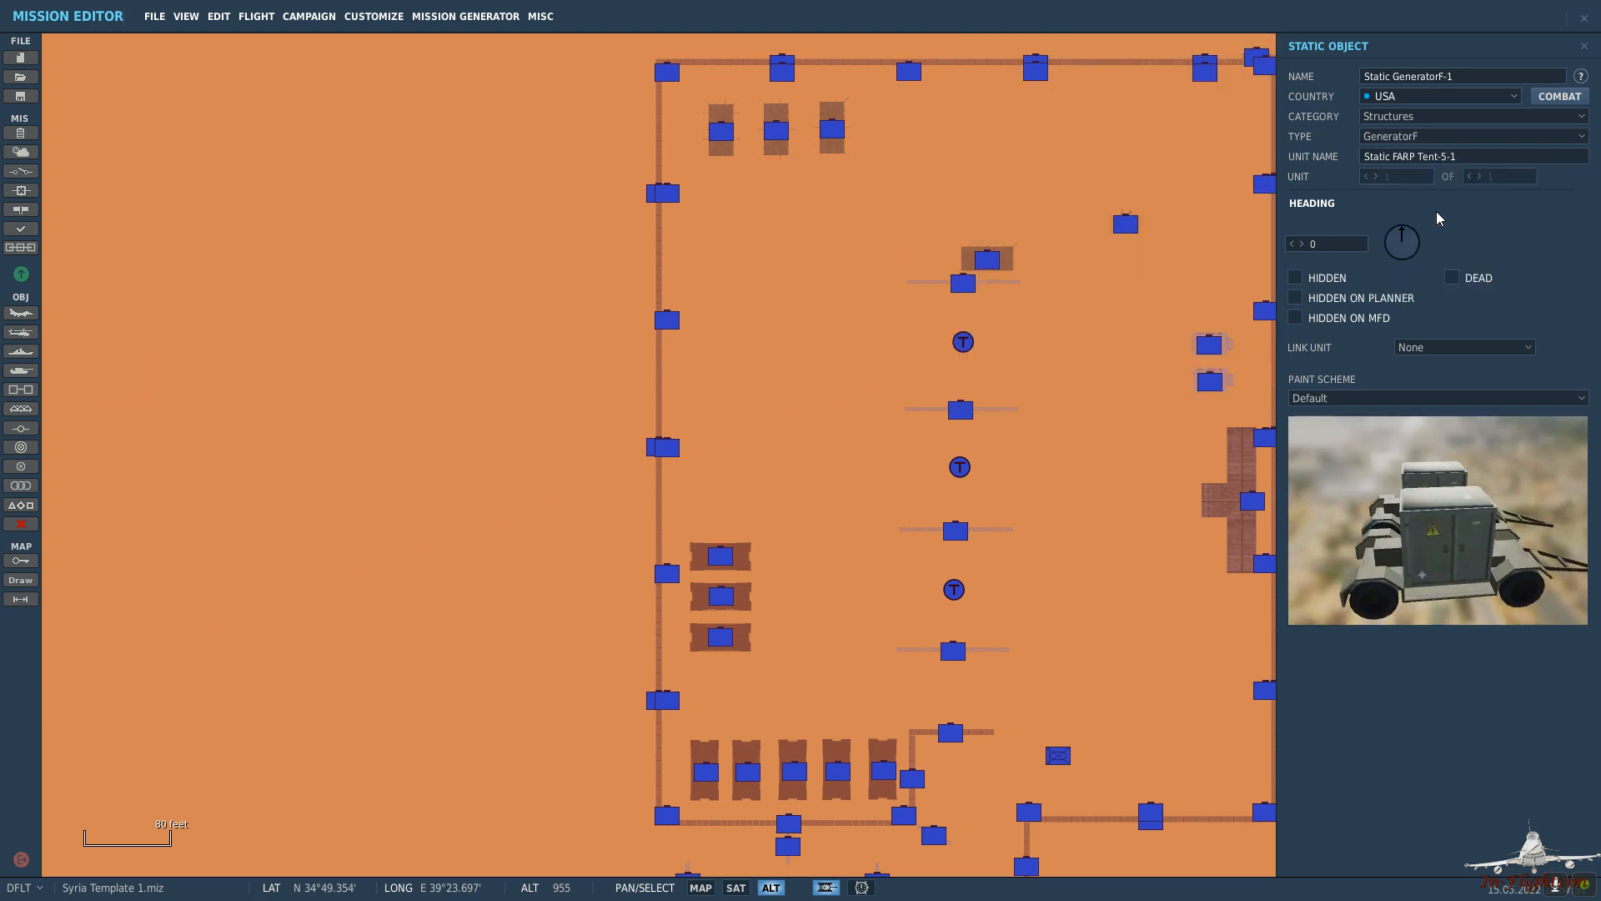
# Move the generator just south of the southernmost helicopter bay wall and set its heading to 180.
pyautogui.moveTo(1109, 274); pyautogui.dragTo(958, 252, button='right')
pyautogui.click(910, 421)
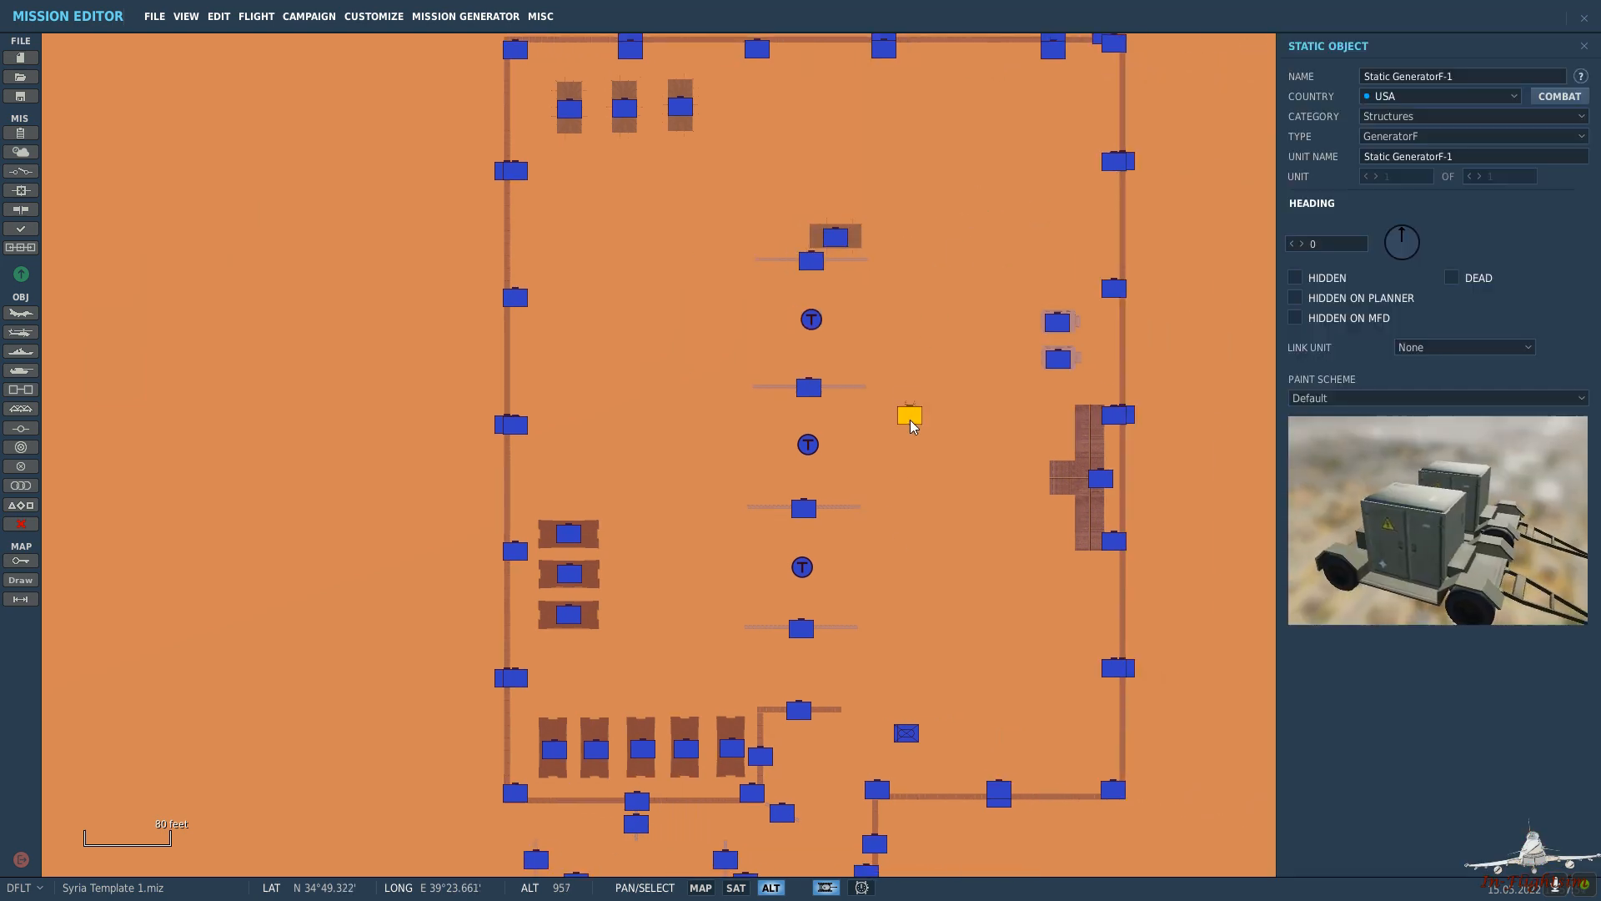
pyautogui.moveTo(911, 425); pyautogui.dragTo(836, 661)
pyautogui.scroll(2, 847, 665)
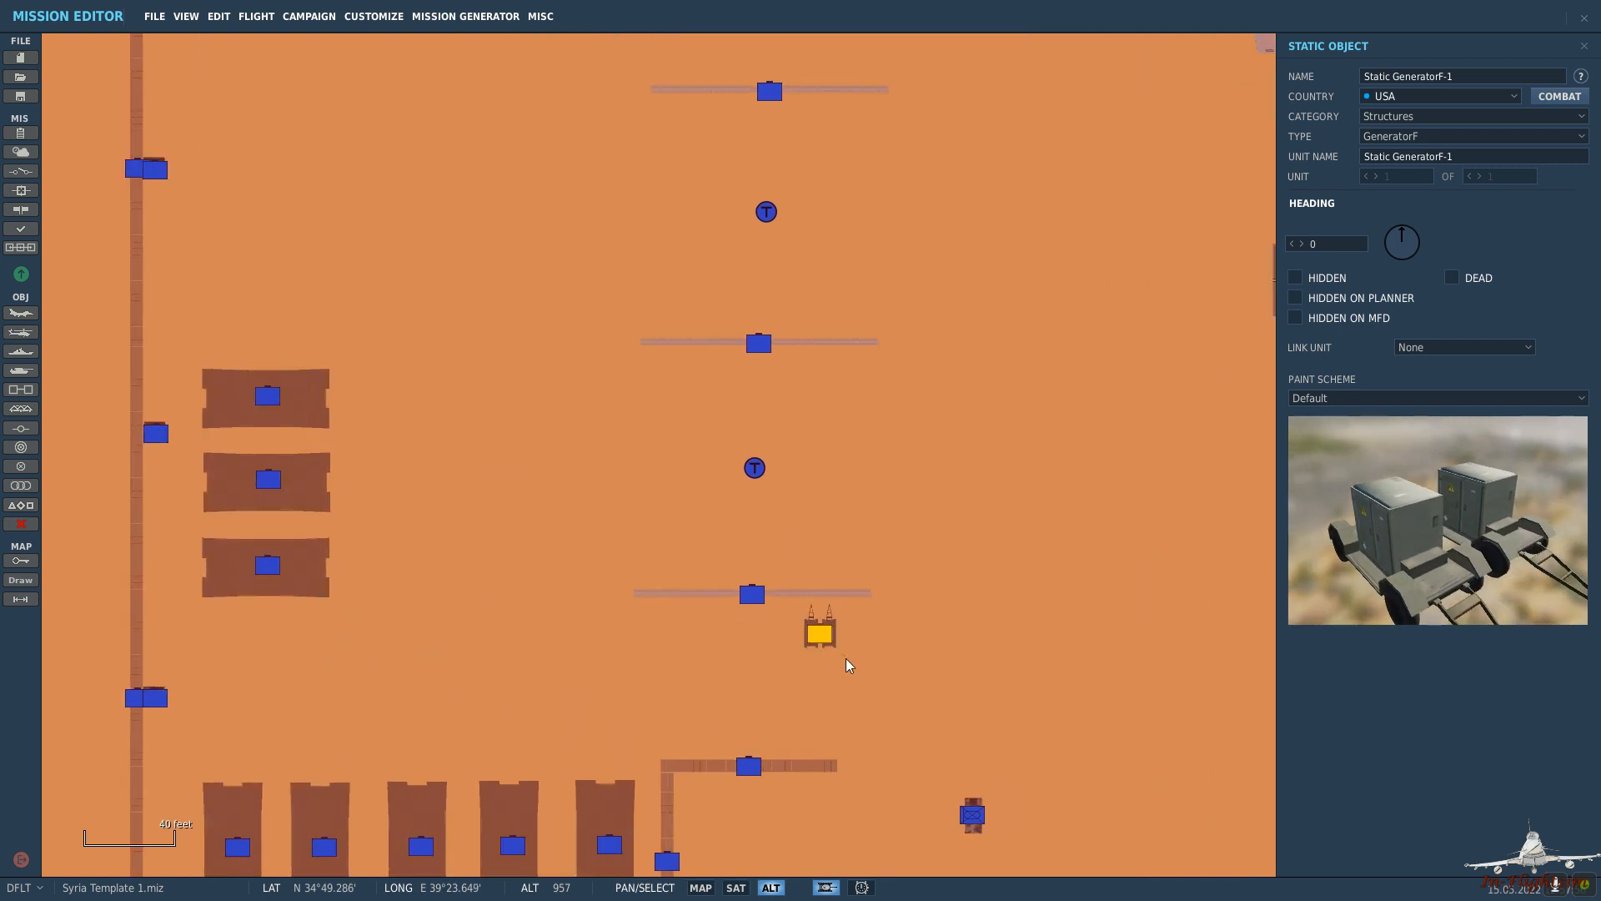
pyautogui.scroll(1, 848, 665)
pyautogui.moveTo(1407, 264); pyautogui.dragTo(1408, 269)
pyautogui.click(1299, 247)
pyautogui.click(1299, 247)
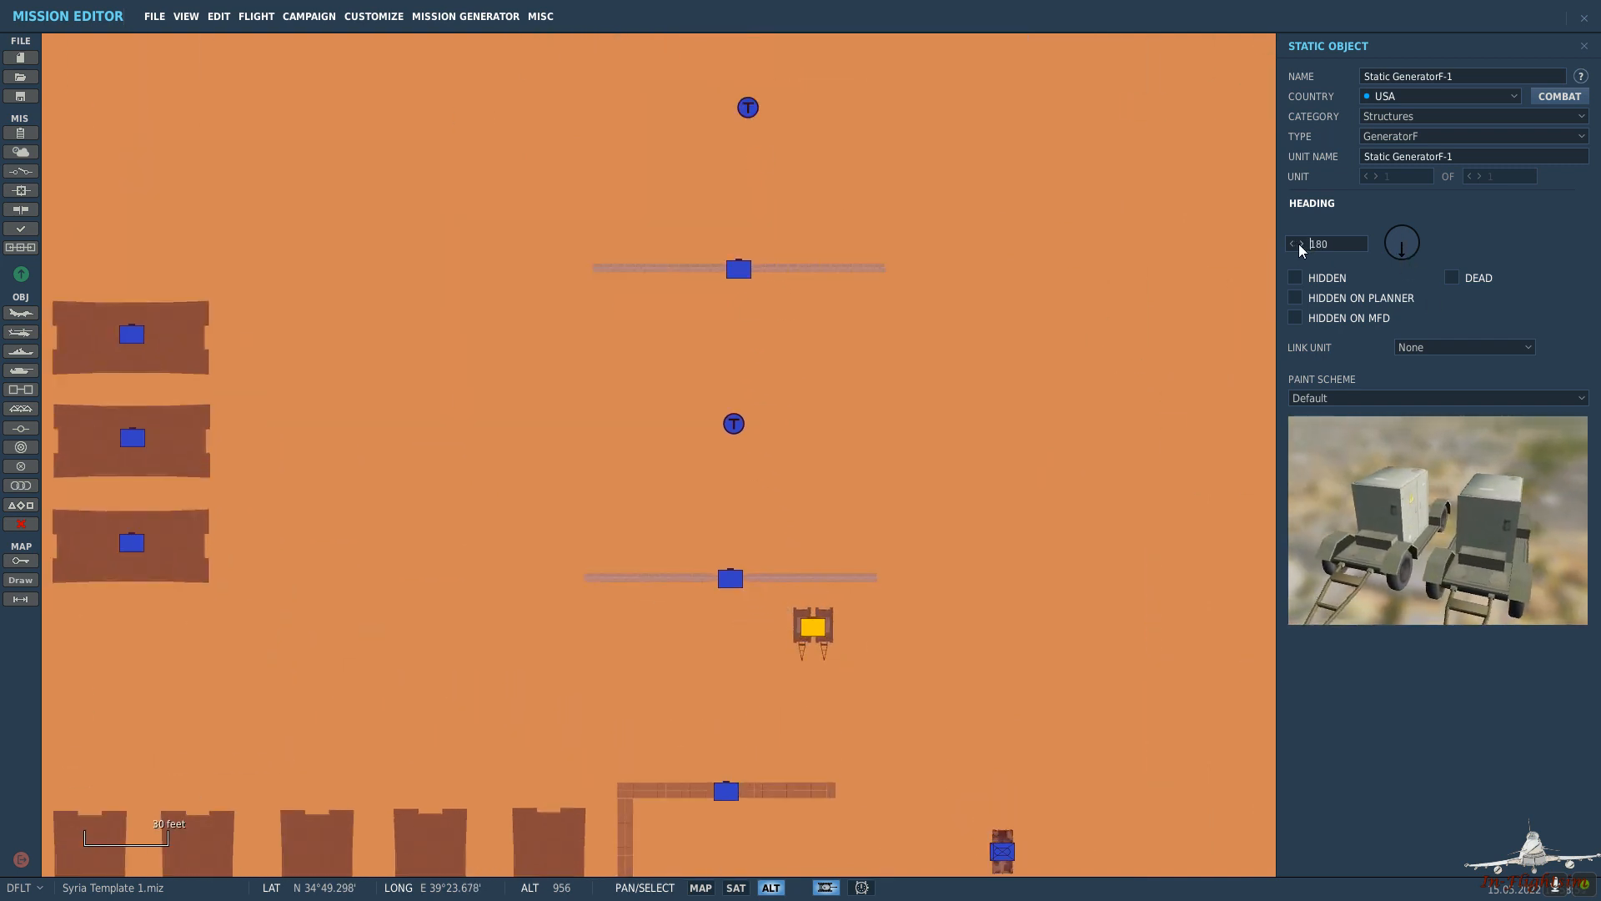
# Nudge the generator closer to the bay wall and paste a second generator right beside it.
pyautogui.moveTo(816, 625)
pyautogui.mouseDown()
pyautogui.moveTo(860, 612)
pyautogui.moveTo(808, 609)
pyautogui.mouseUp()
pyautogui.click(815, 613)
pyautogui.click(711, 667)
# Paste a generator just south of the west wall's tent column and another beside the large east building, turning the latter to heading 262.
pyautogui.scroll(-2, 711, 667)
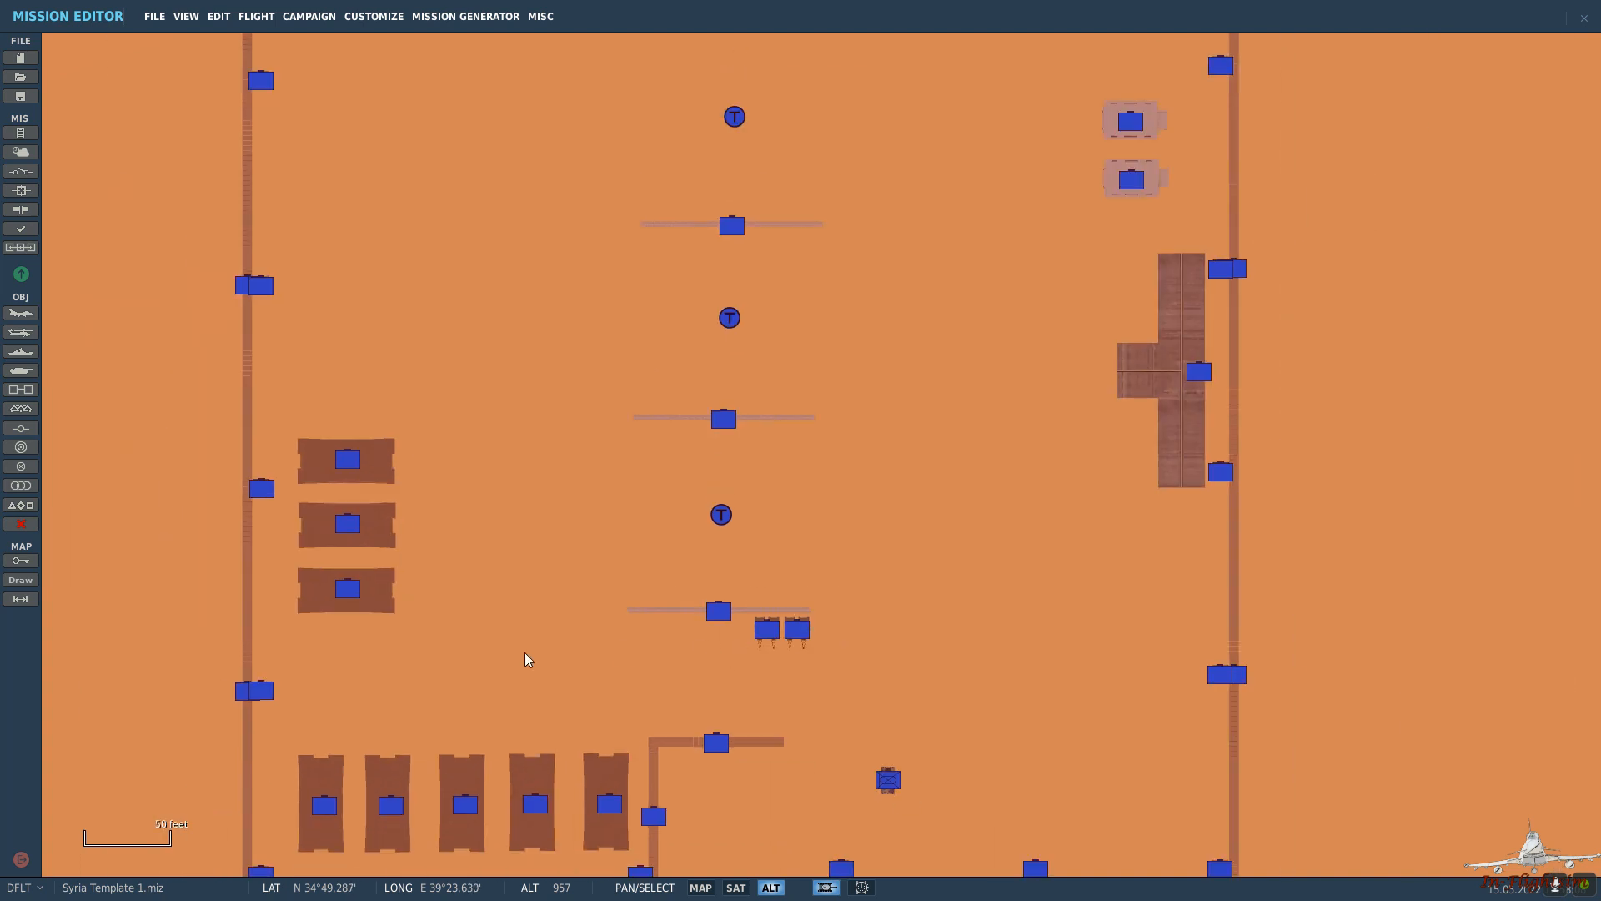
pyautogui.click(371, 581)
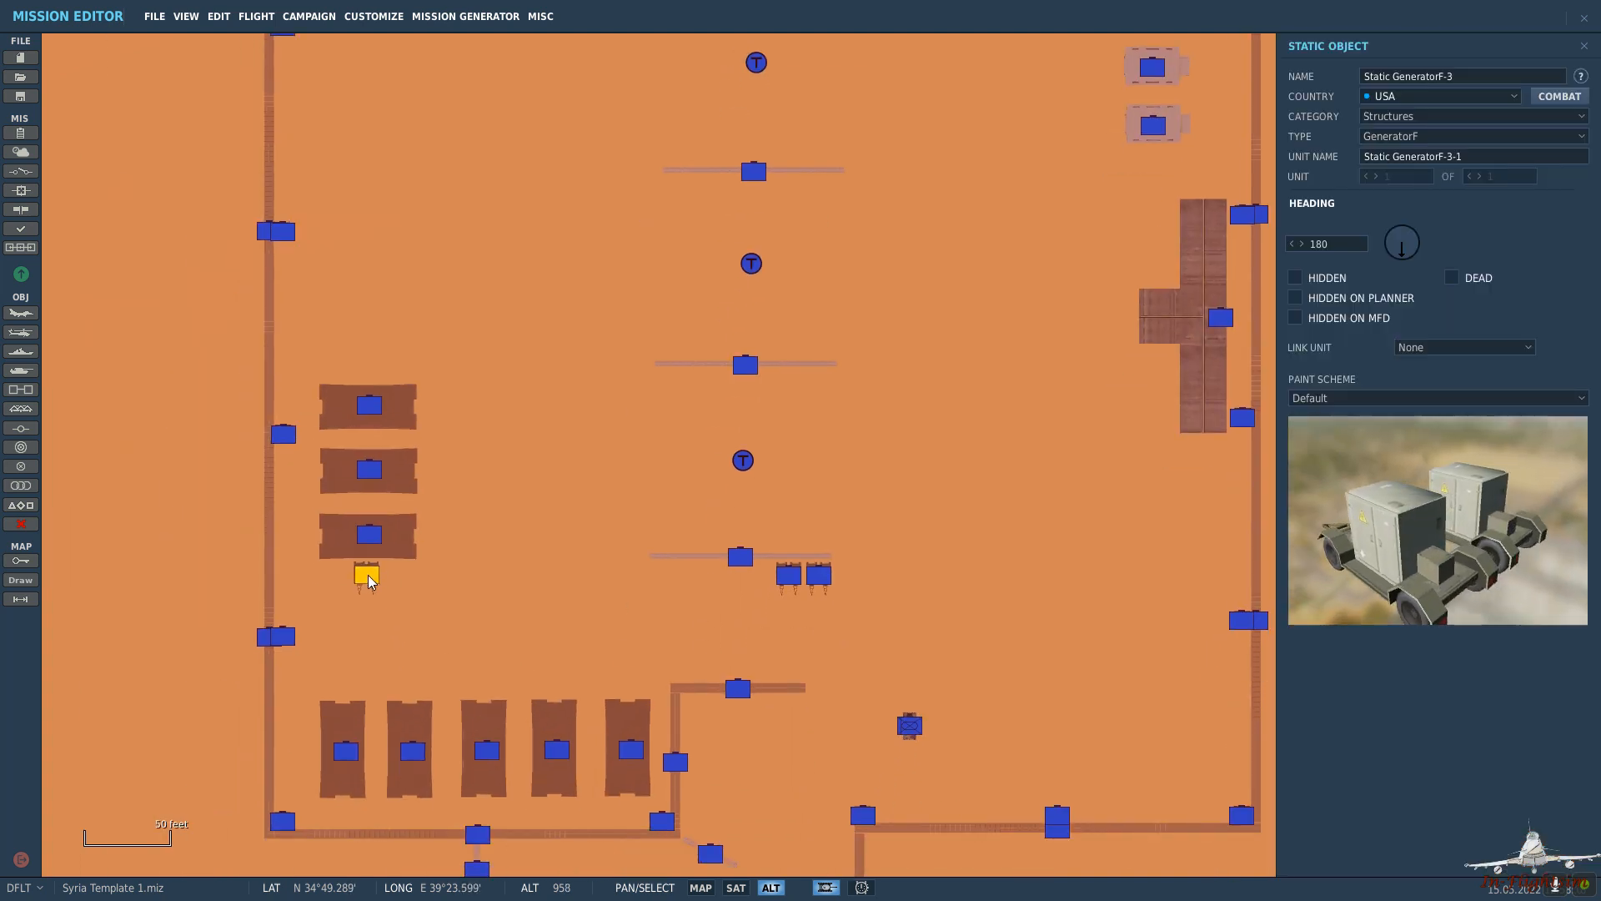
pyautogui.click(989, 514)
pyautogui.click(1165, 384)
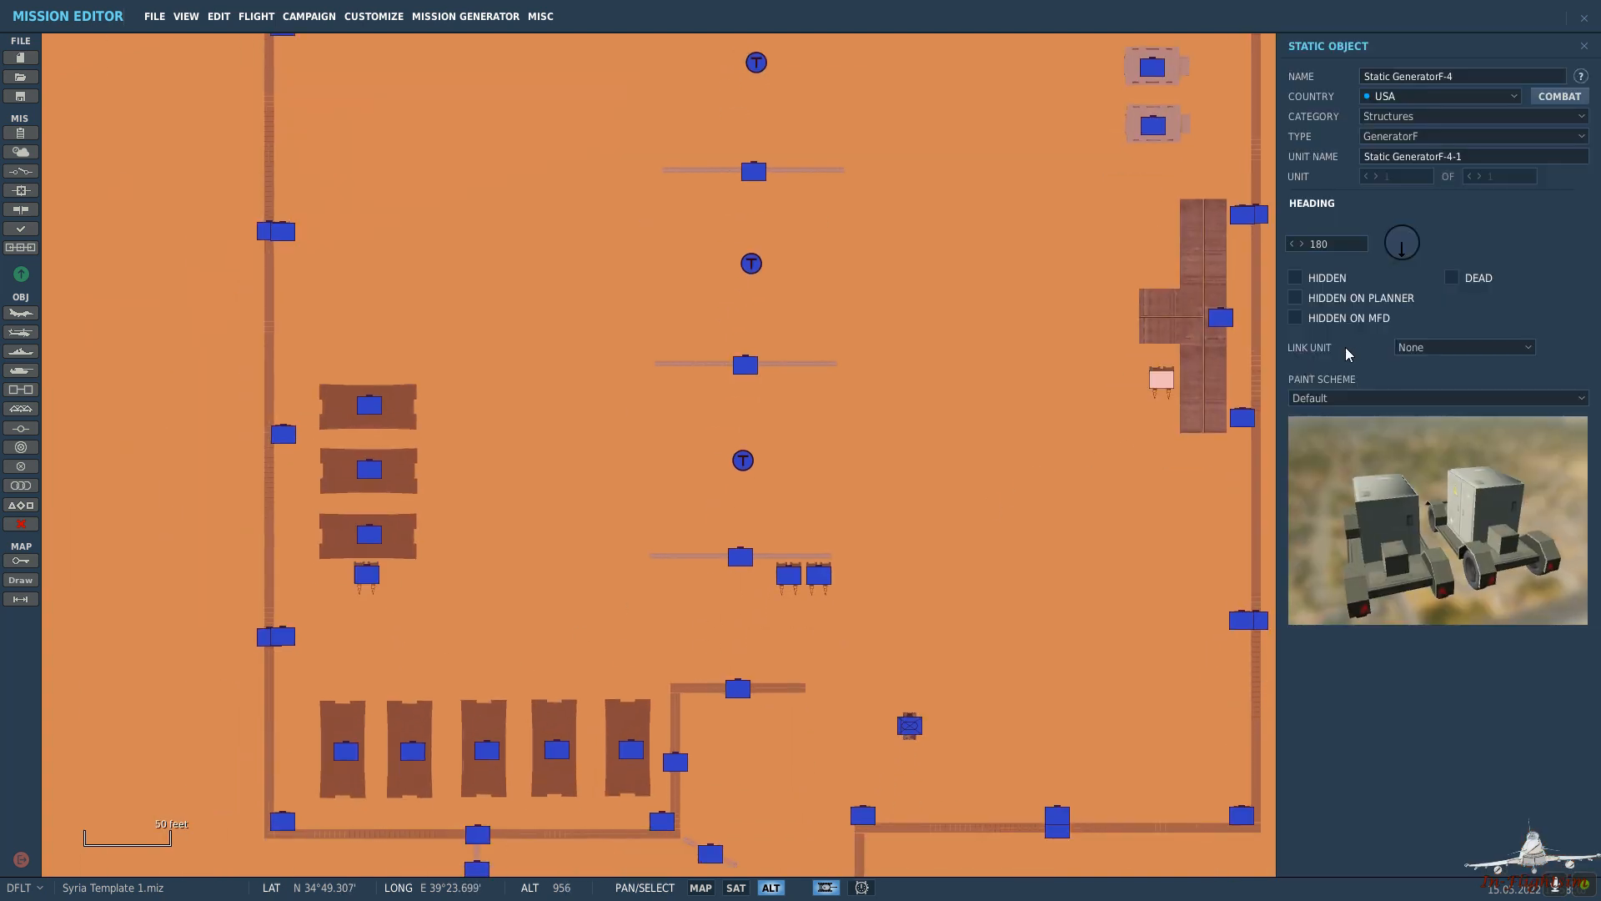
pyautogui.moveTo(1404, 265); pyautogui.dragTo(1364, 254)
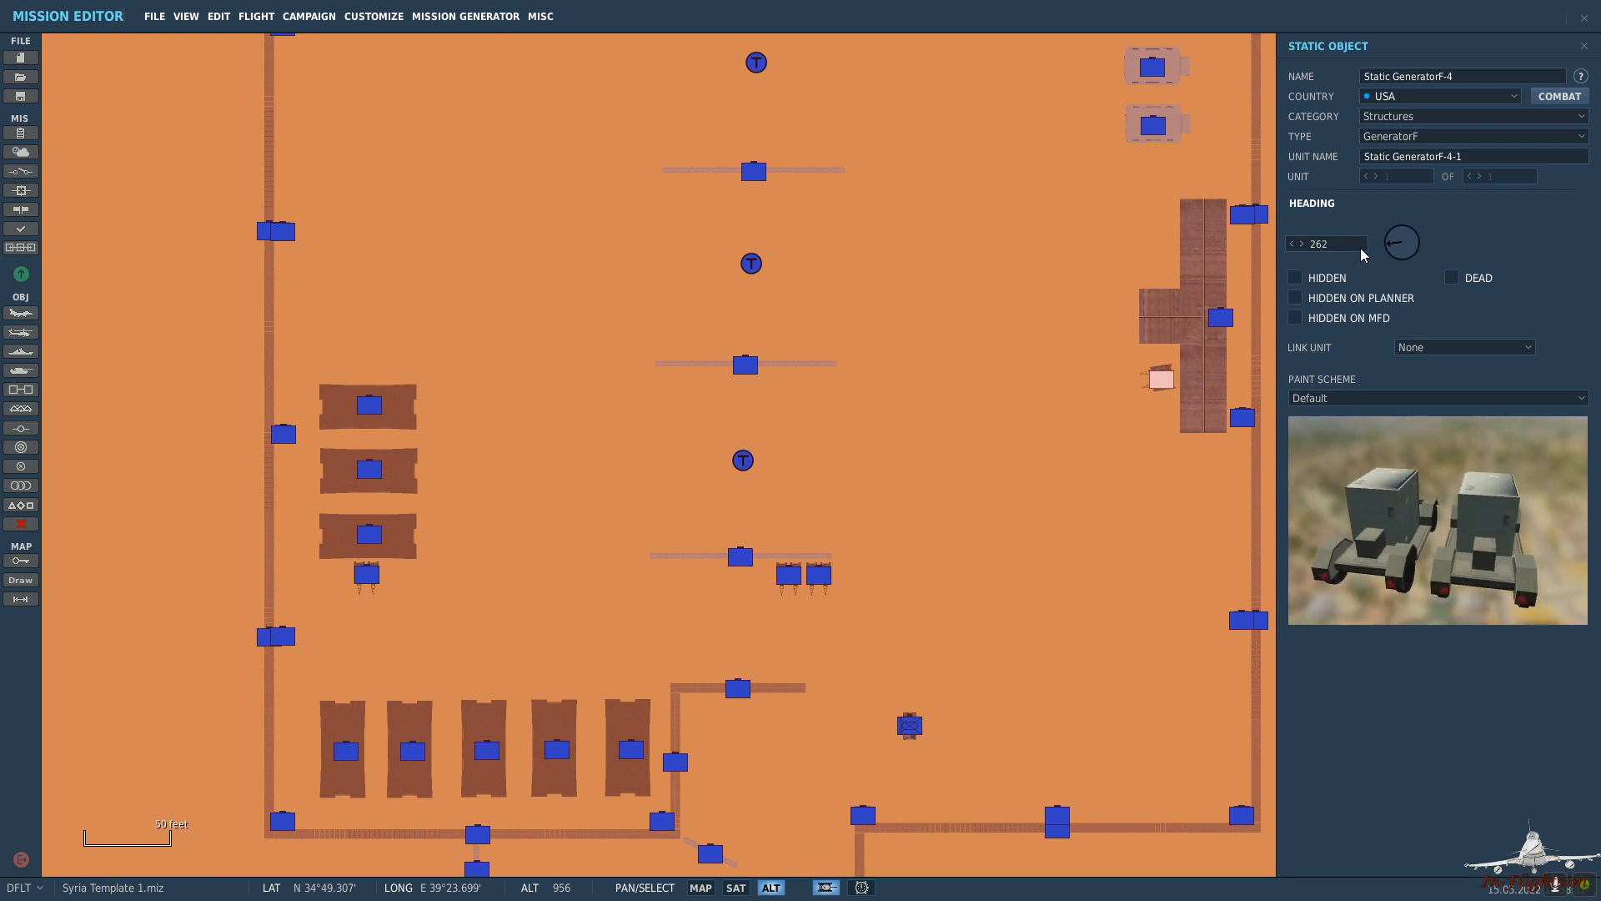
pyautogui.click(943, 294)
# Paste another generator between the helicopter bays and the two FARP TENT H tents, and change its type to Outpost.
pyautogui.scroll(-3, 1099, 442)
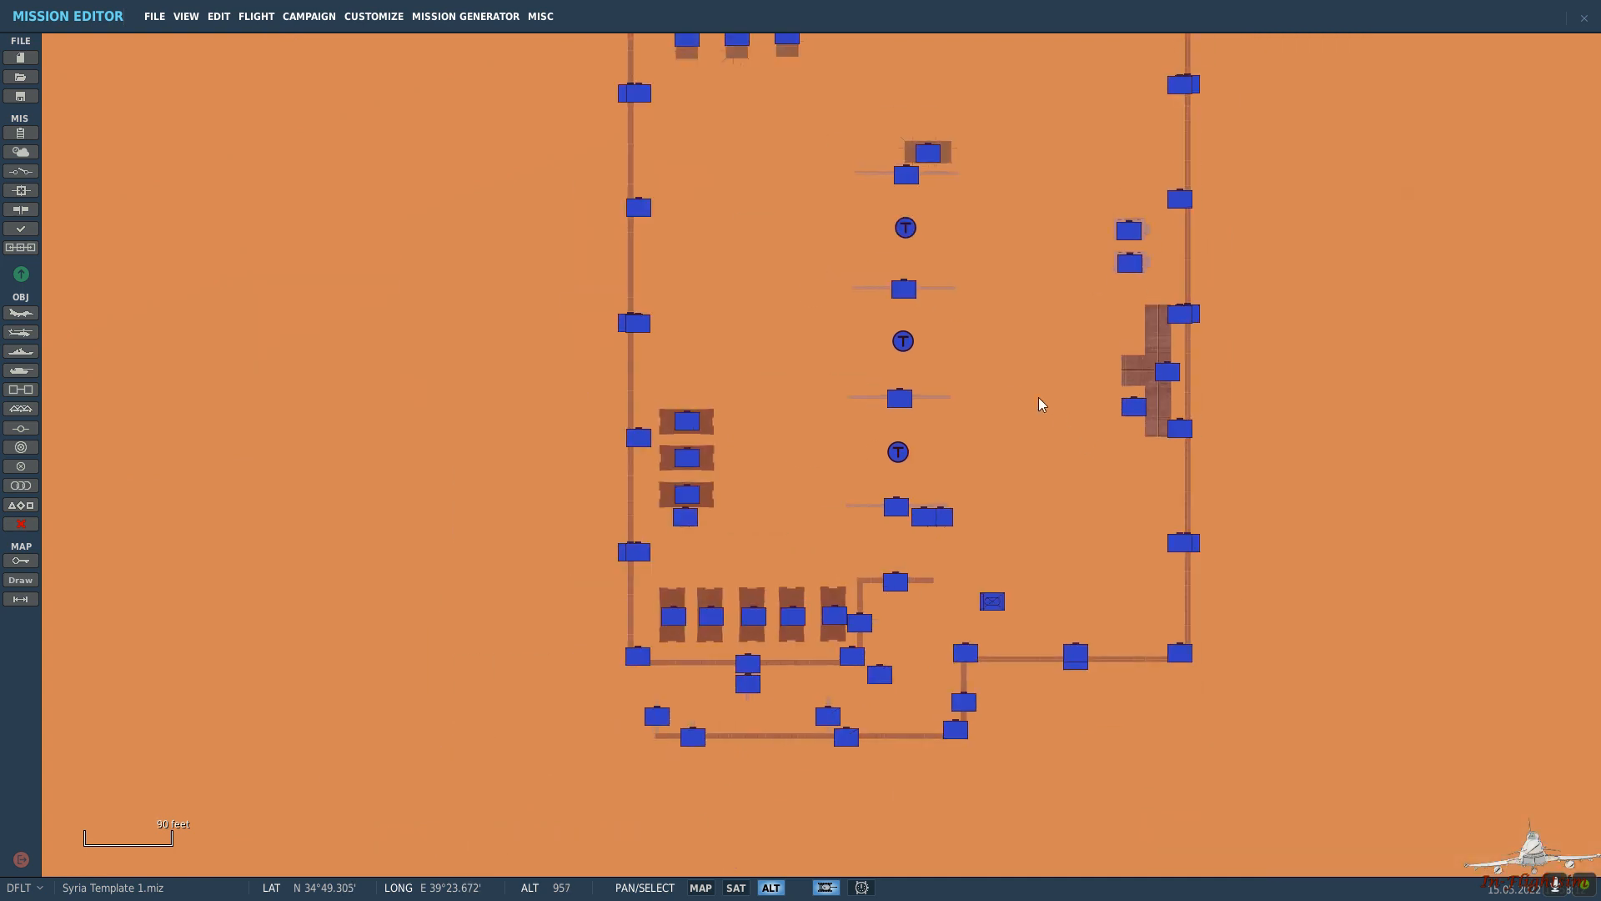
pyautogui.scroll(1, 952, 384)
pyautogui.click(1028, 322)
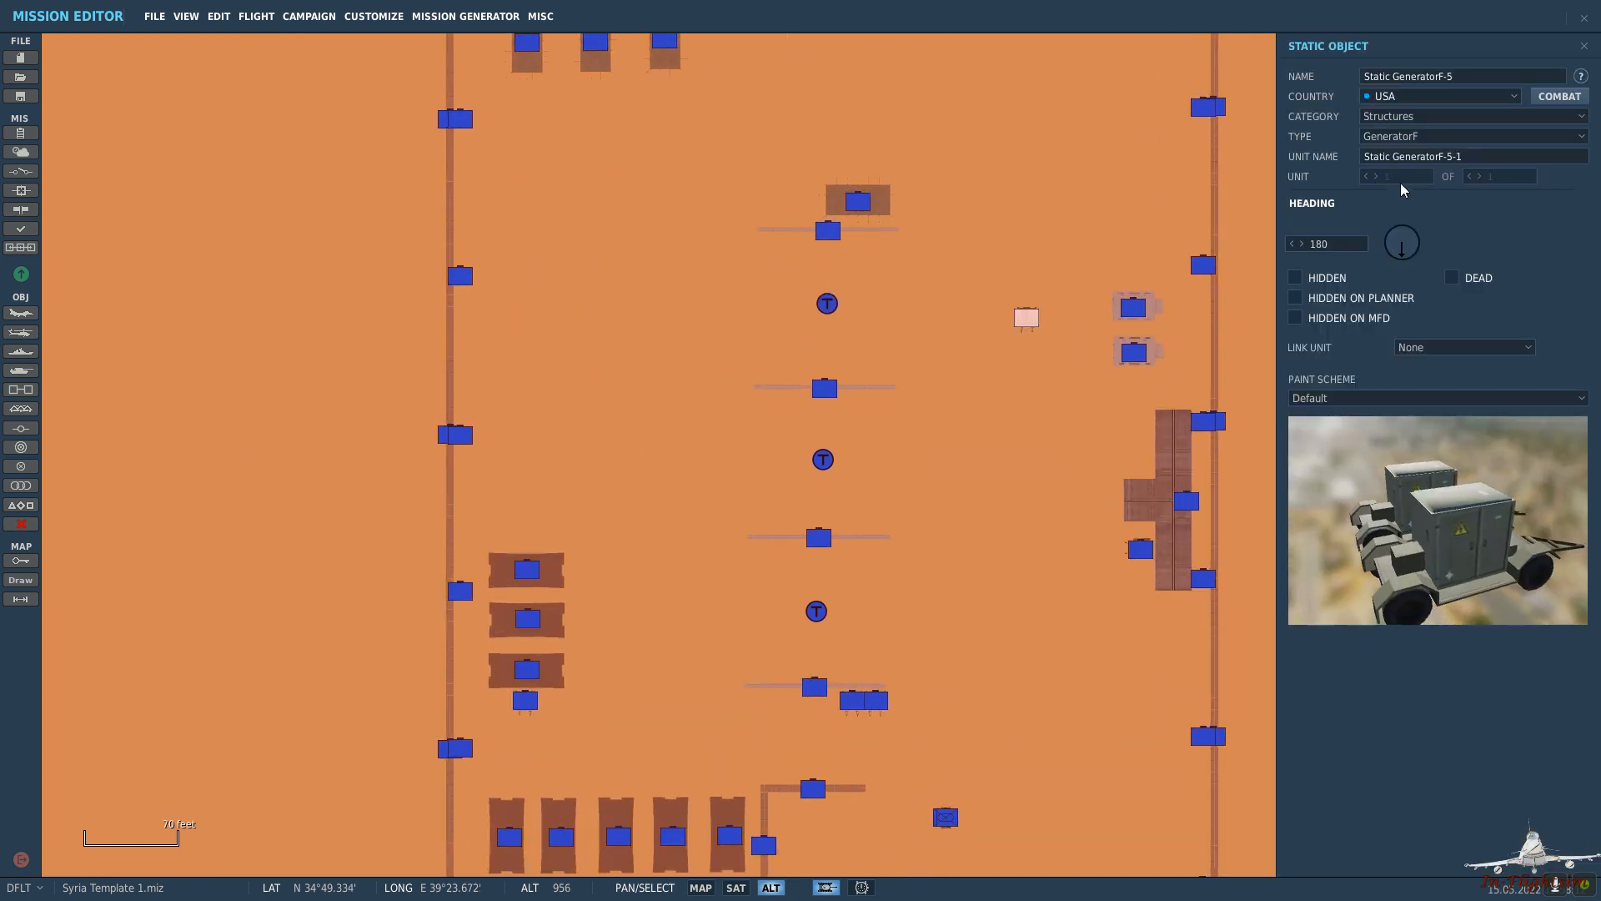
pyautogui.click(1425, 138)
pyautogui.scroll(-5, 1489, 235)
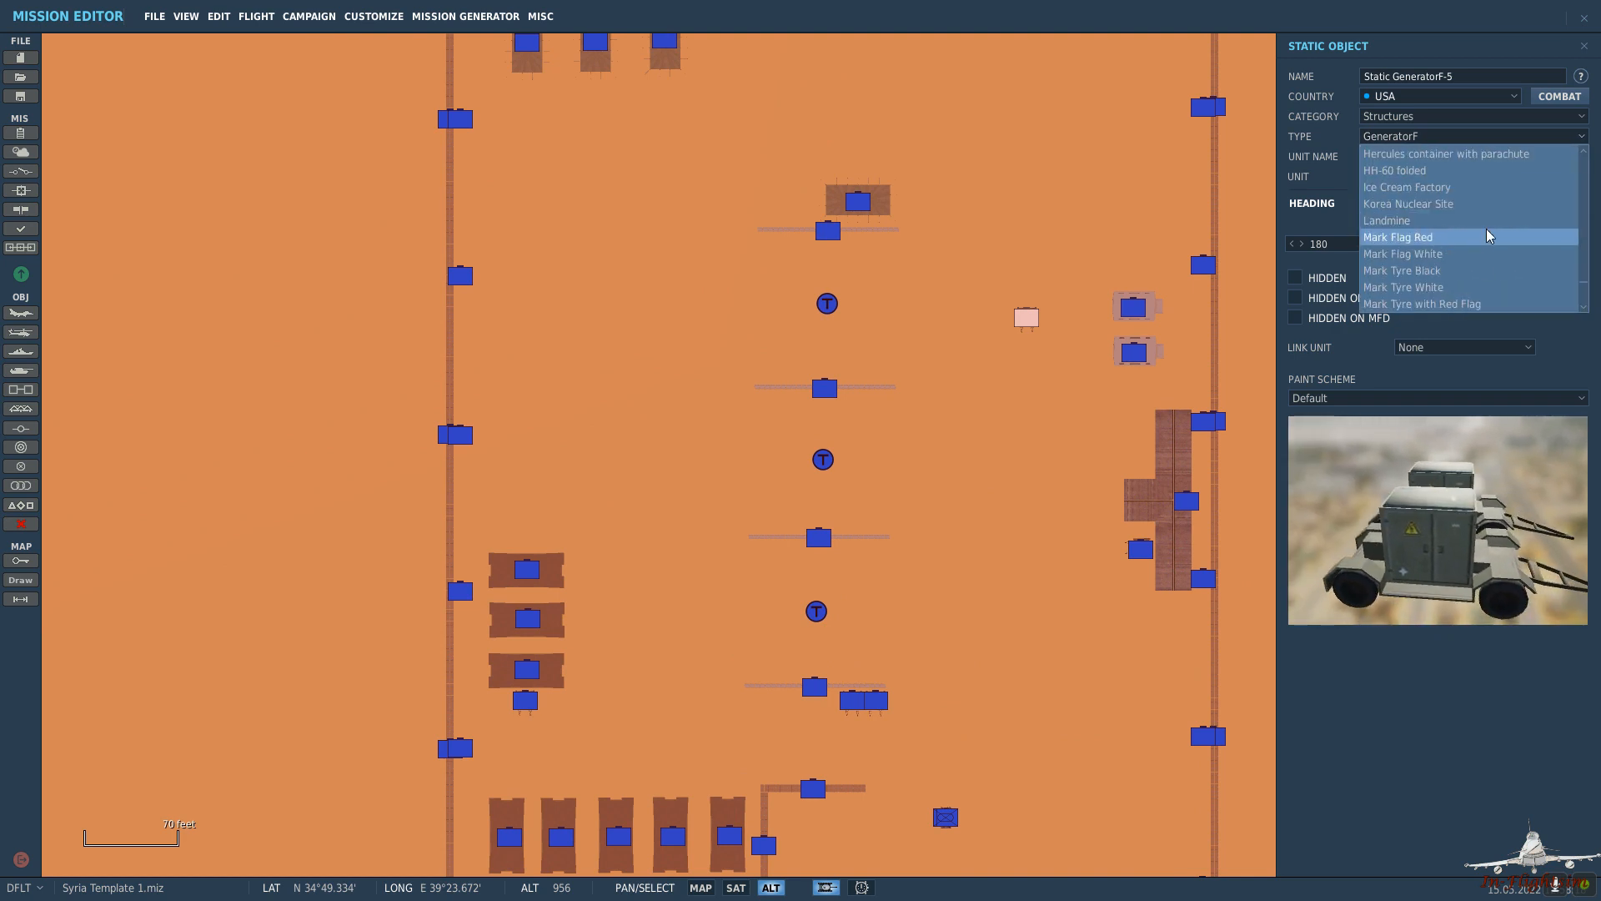
pyautogui.scroll(-2, 1484, 235)
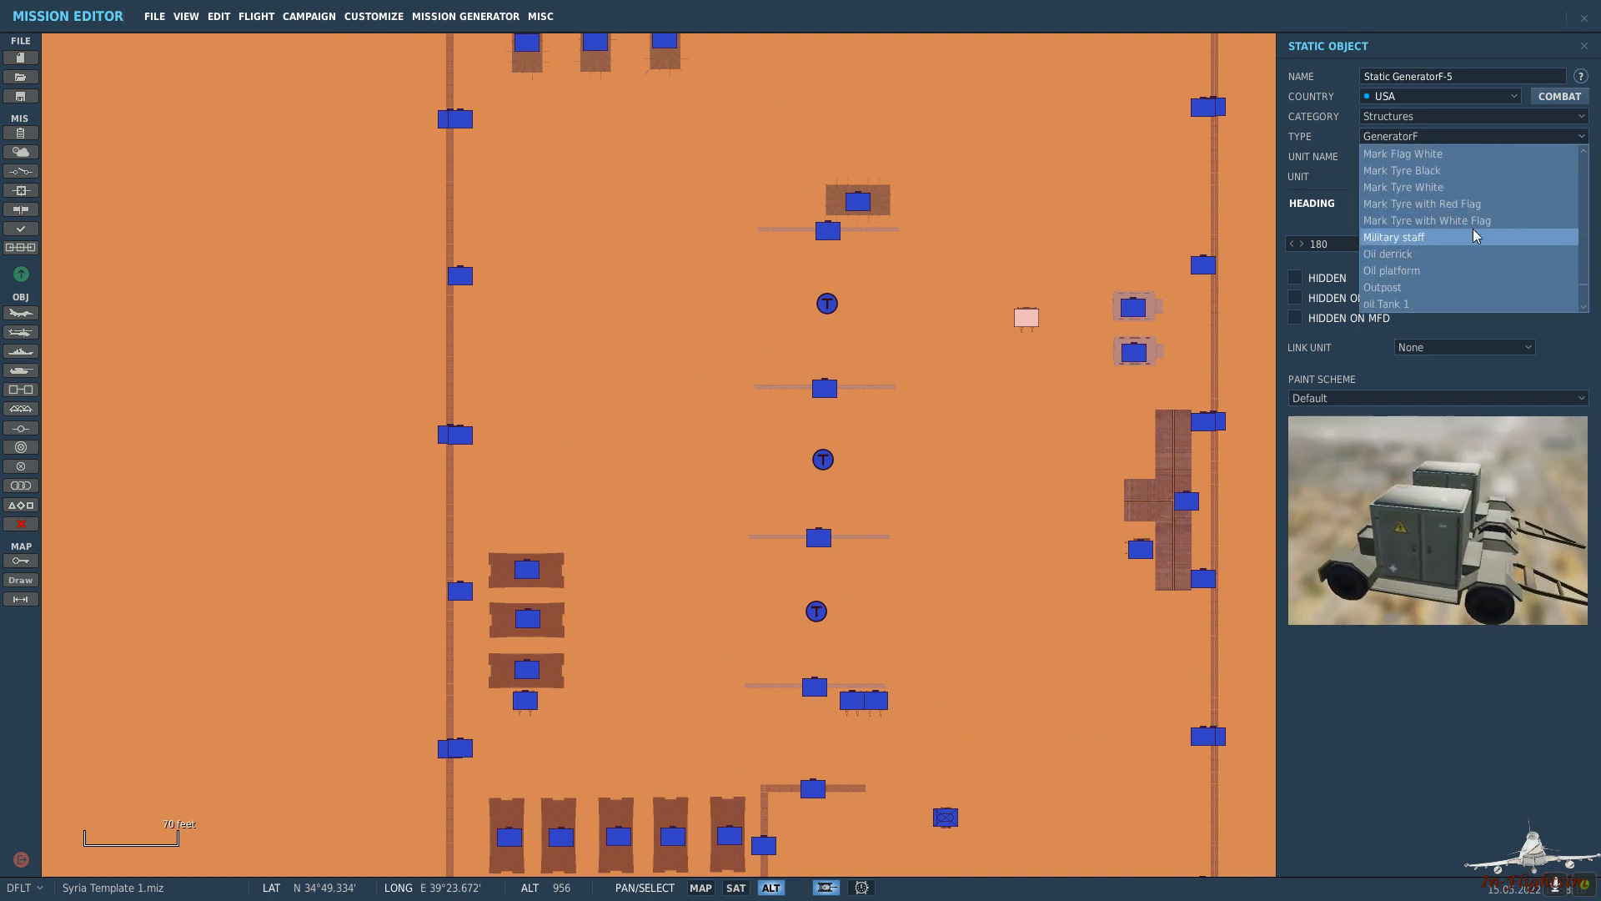
pyautogui.click(1431, 237)
pyautogui.press('Down')
pyautogui.press('Down')
pyautogui.press('Down')
pyautogui.press('Down')
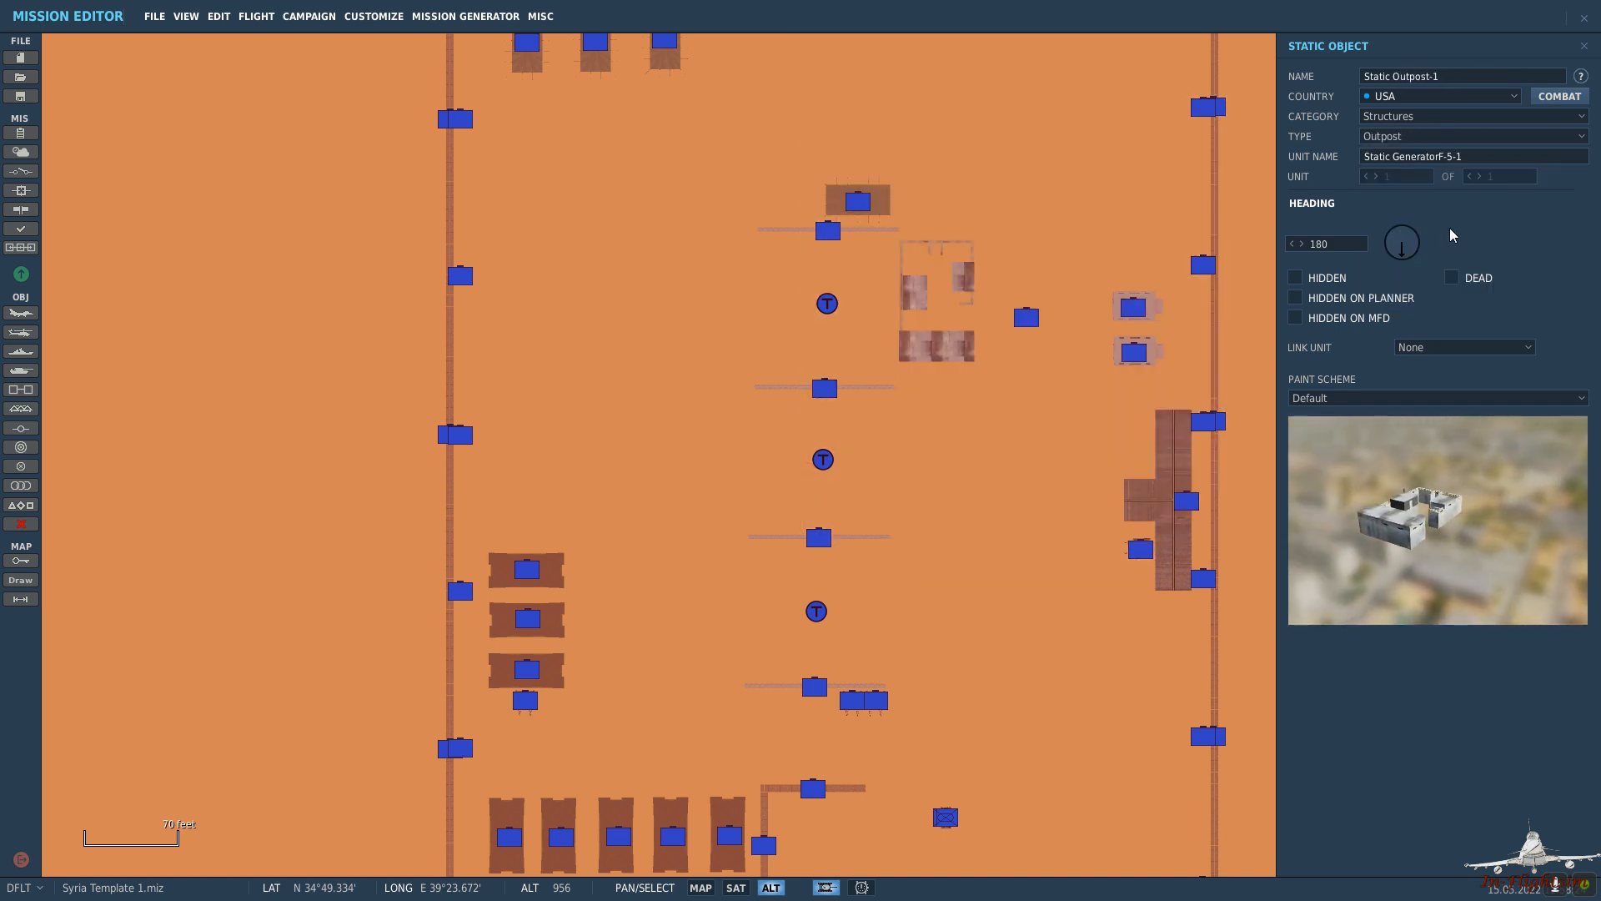
# Move the outpost to the compound's southeast corner and set its heading to 90.
pyautogui.click(961, 280)
pyautogui.moveTo(1036, 260); pyautogui.dragTo(944, 330)
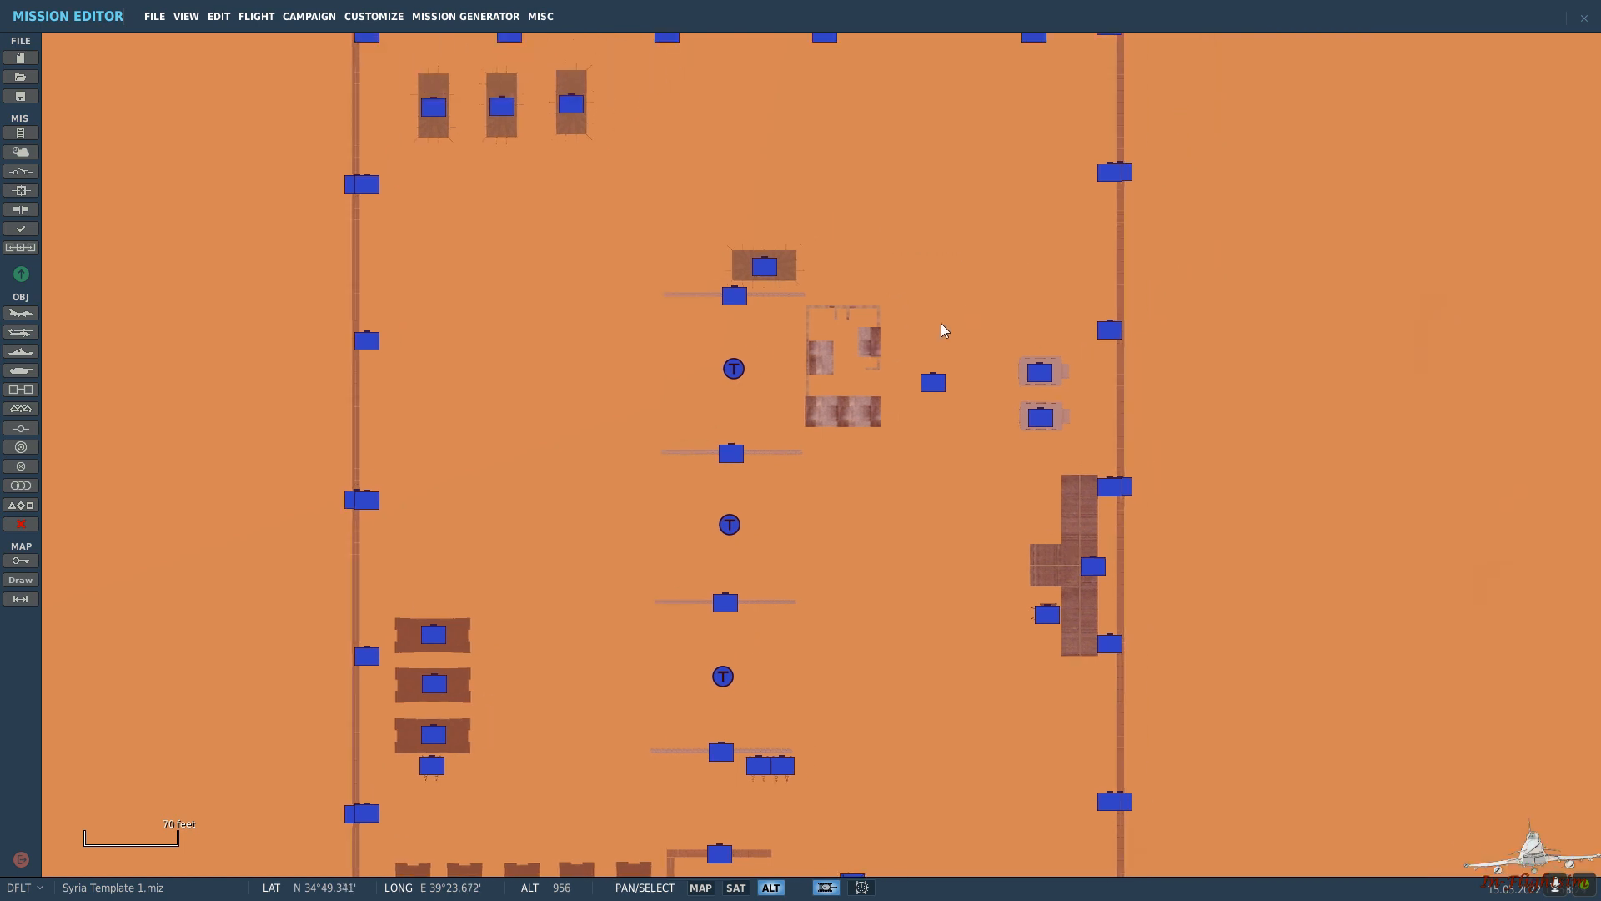
pyautogui.moveTo(943, 389)
pyautogui.mouseDown()
pyautogui.moveTo(967, 298)
pyautogui.moveTo(946, 442)
pyautogui.moveTo(918, 393)
pyautogui.mouseUp()
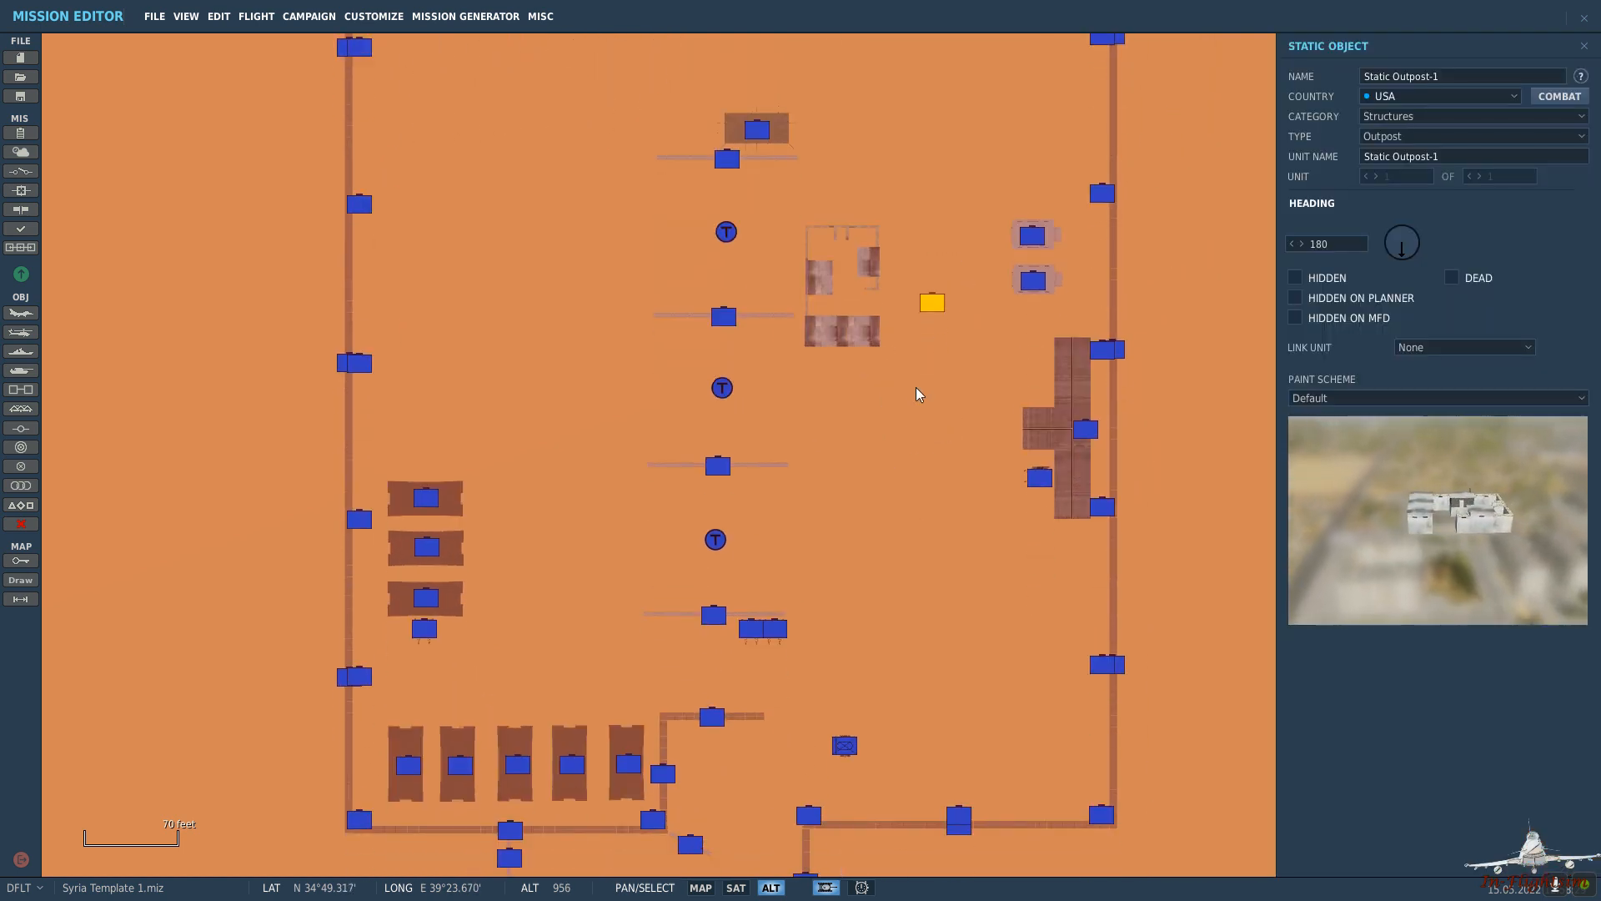
pyautogui.moveTo(938, 313); pyautogui.dragTo(1062, 728)
pyautogui.moveTo(1401, 234); pyautogui.dragTo(1493, 248)
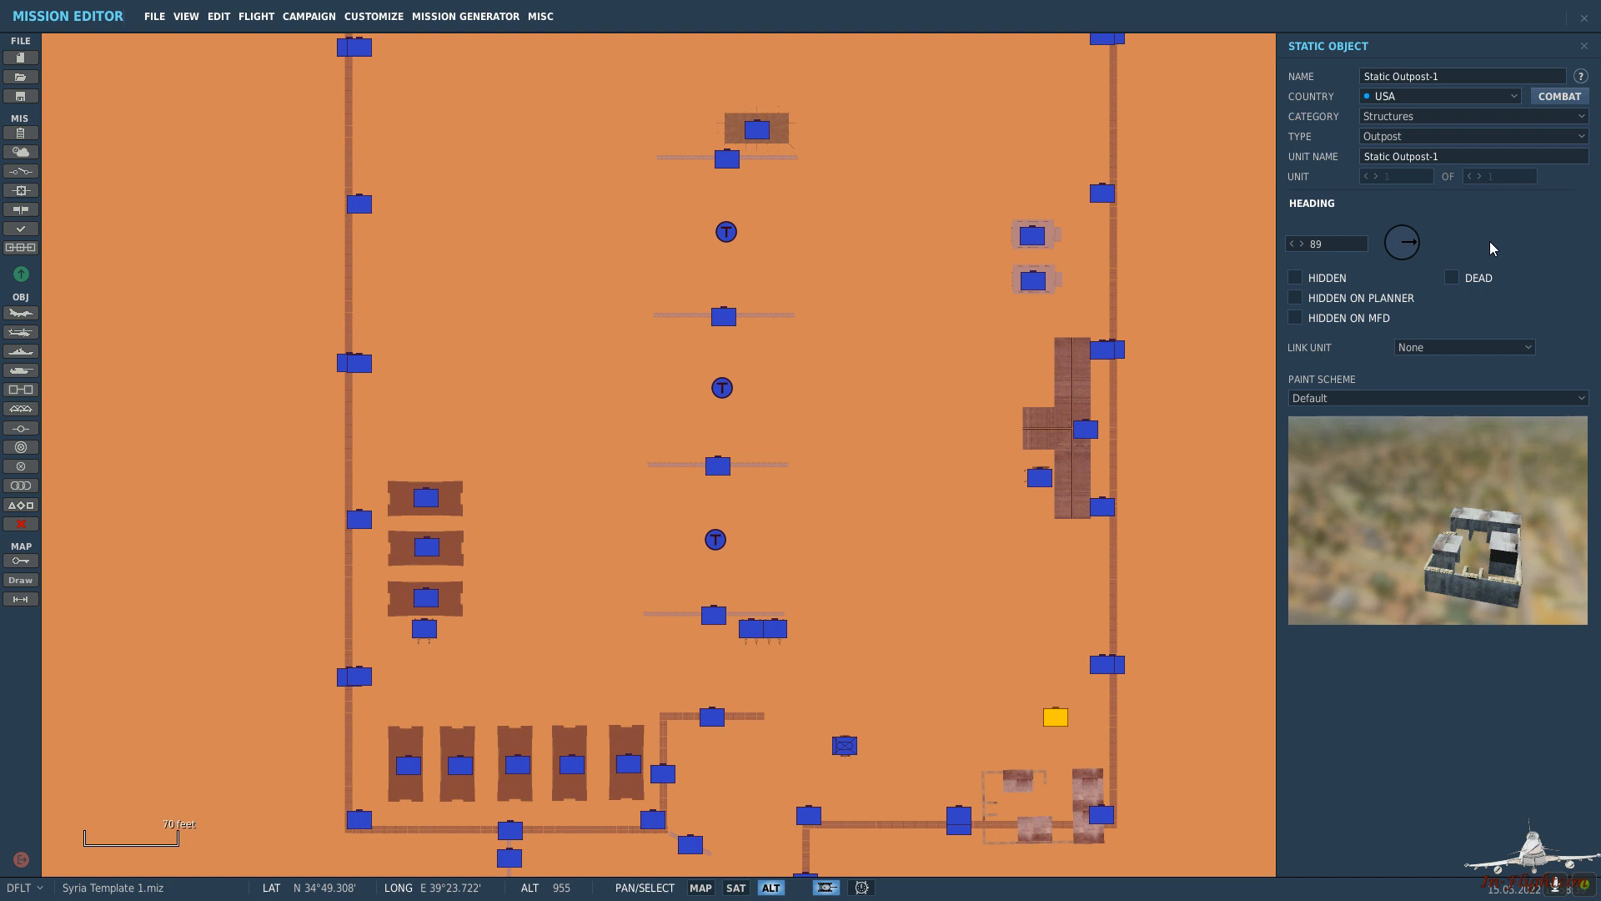
pyautogui.click(1292, 243)
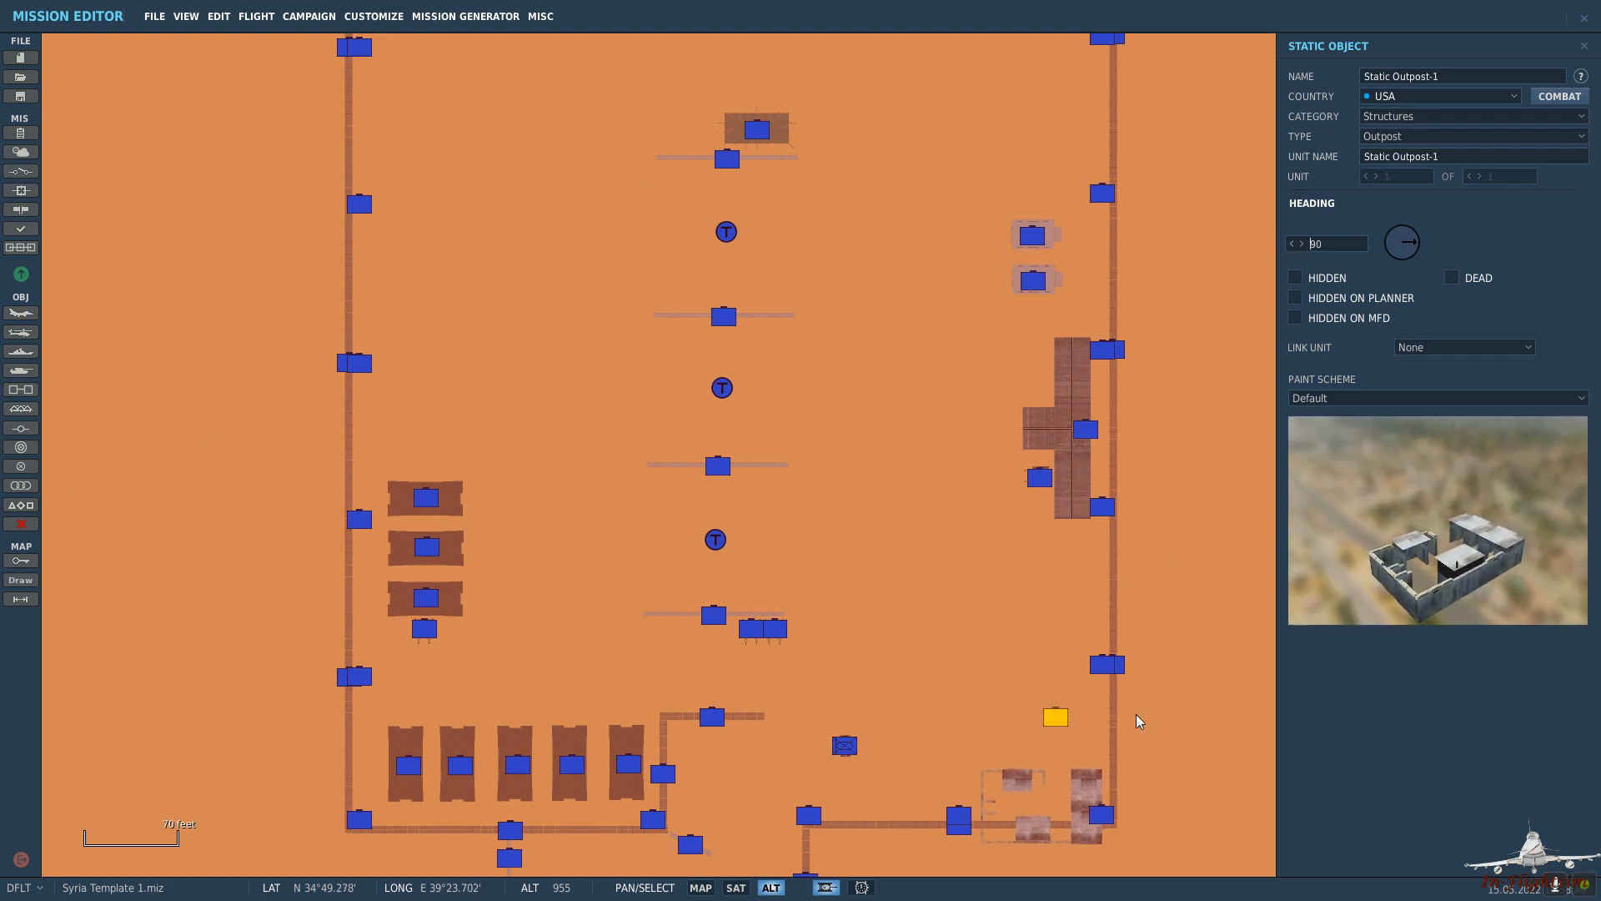
# Shift the outpost slightly north so it sits fully inside the compound's south wall.
pyautogui.moveTo(1061, 723); pyautogui.dragTo(1061, 678)
pyautogui.click(972, 667)
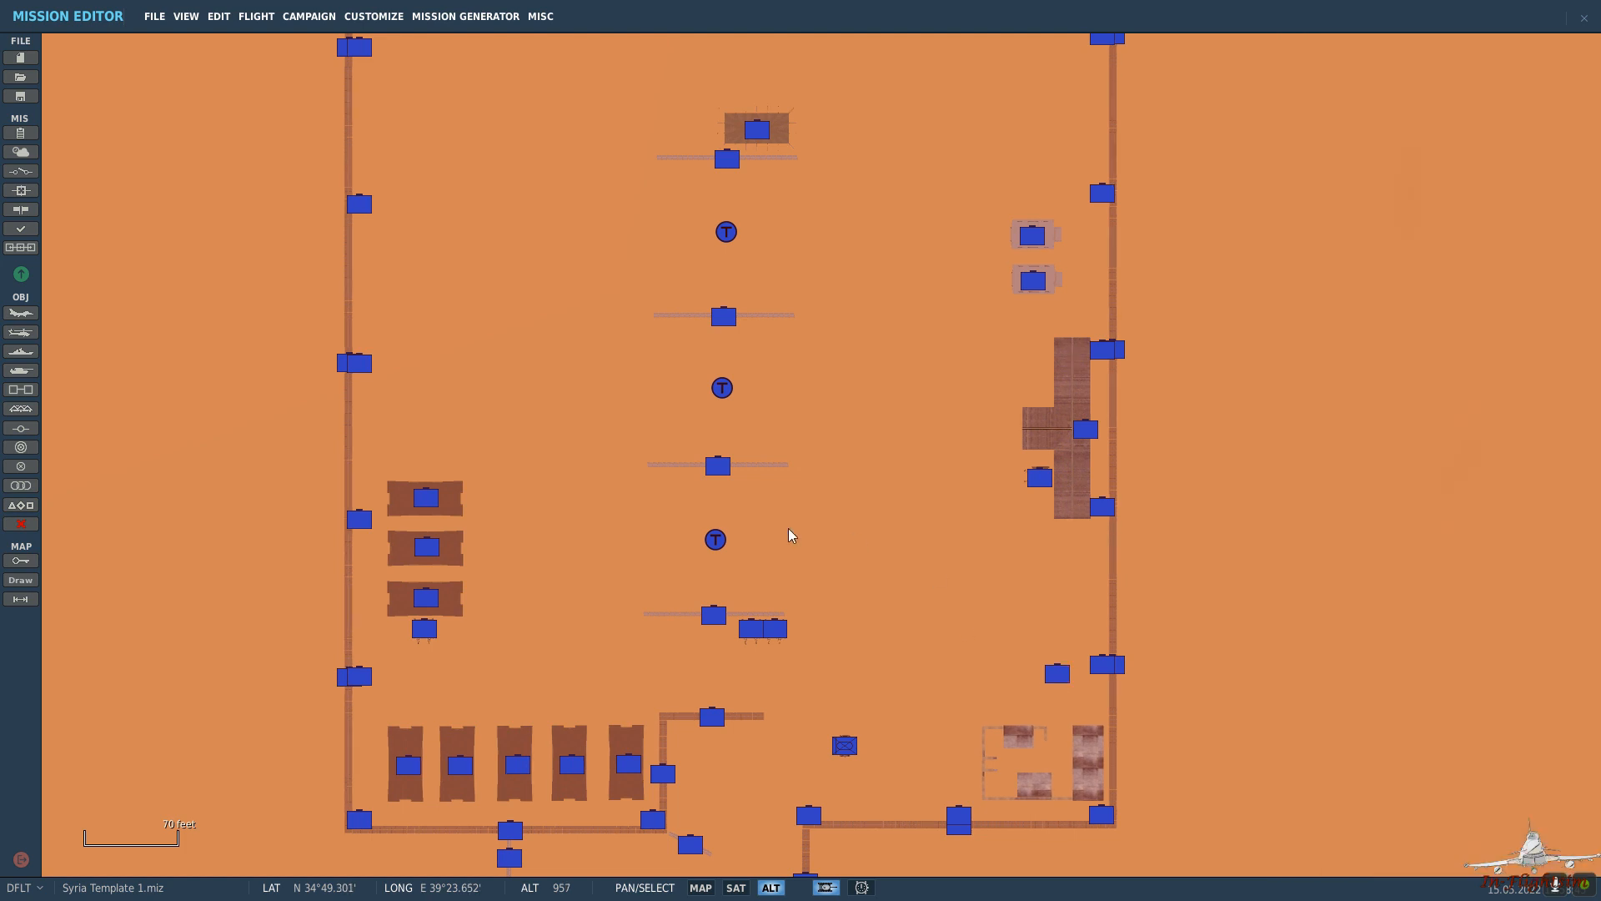
# Add a Small house 1B static structure inside the west wall, just south of the three northwest tents.
pyautogui.click(20, 409)
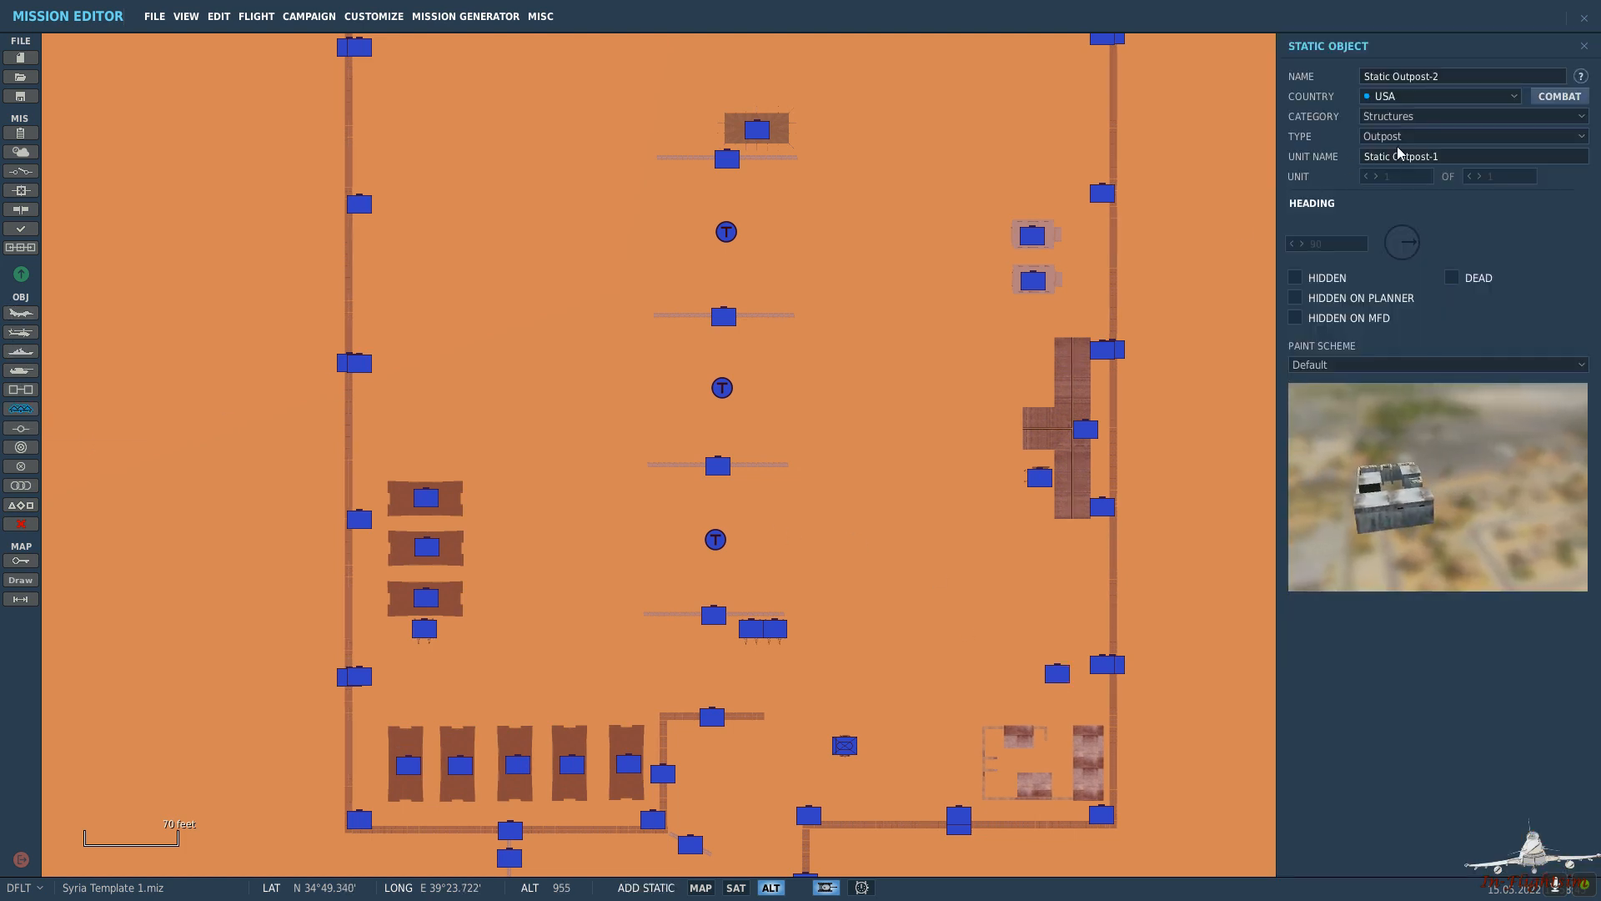
pyautogui.click(1389, 140)
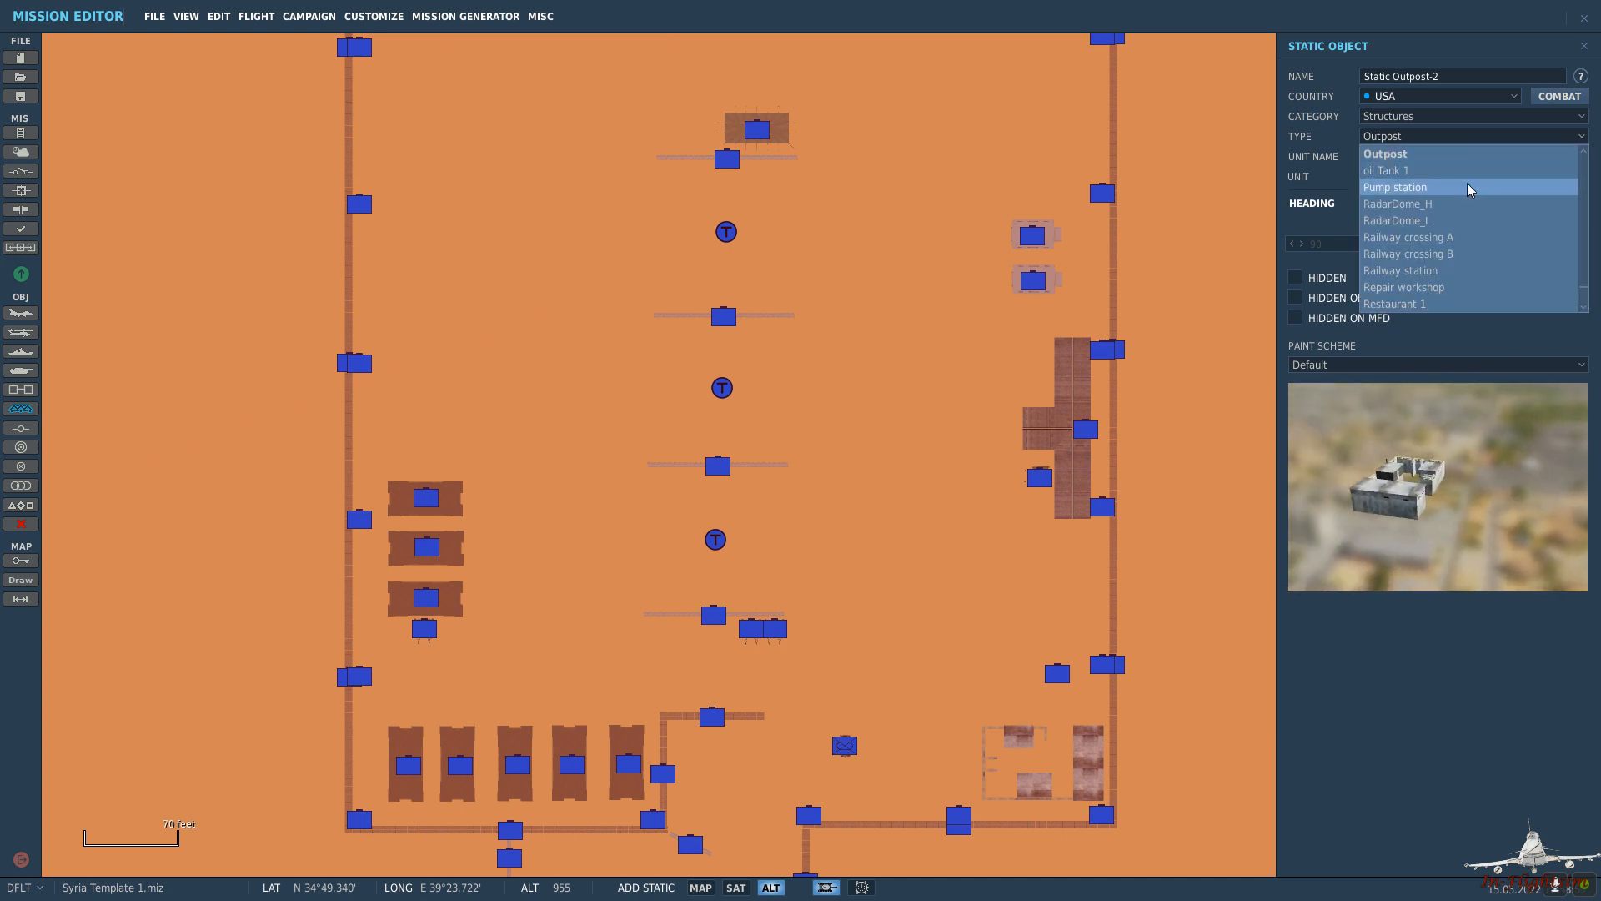
pyautogui.scroll(-1, 1464, 242)
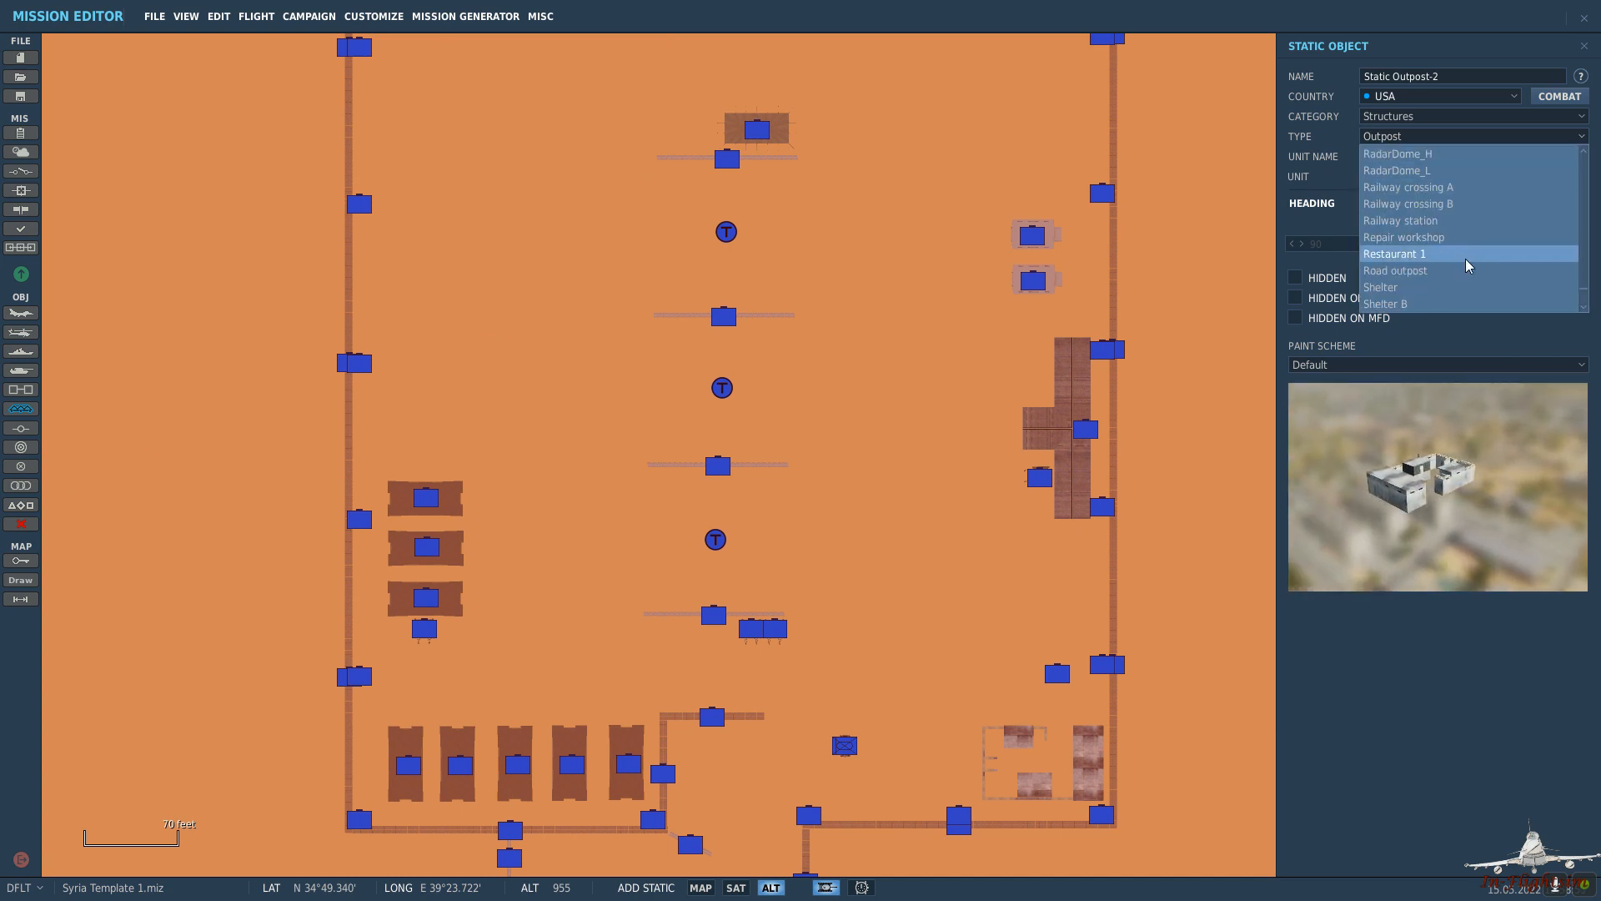
pyautogui.scroll(-5, 1466, 262)
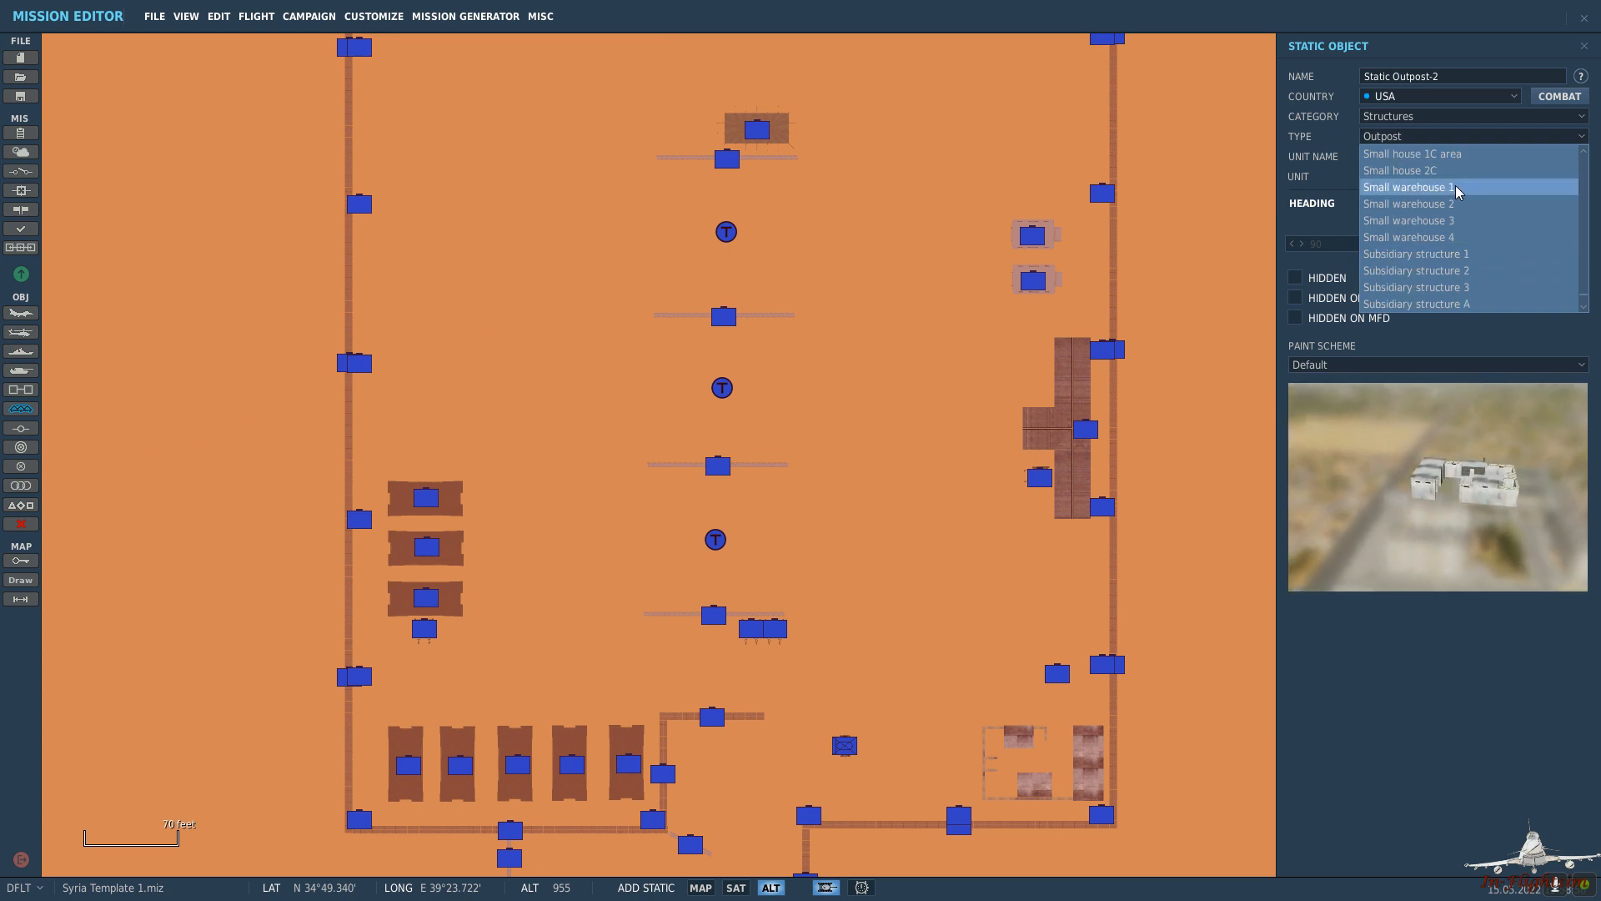
pyautogui.click(1446, 156)
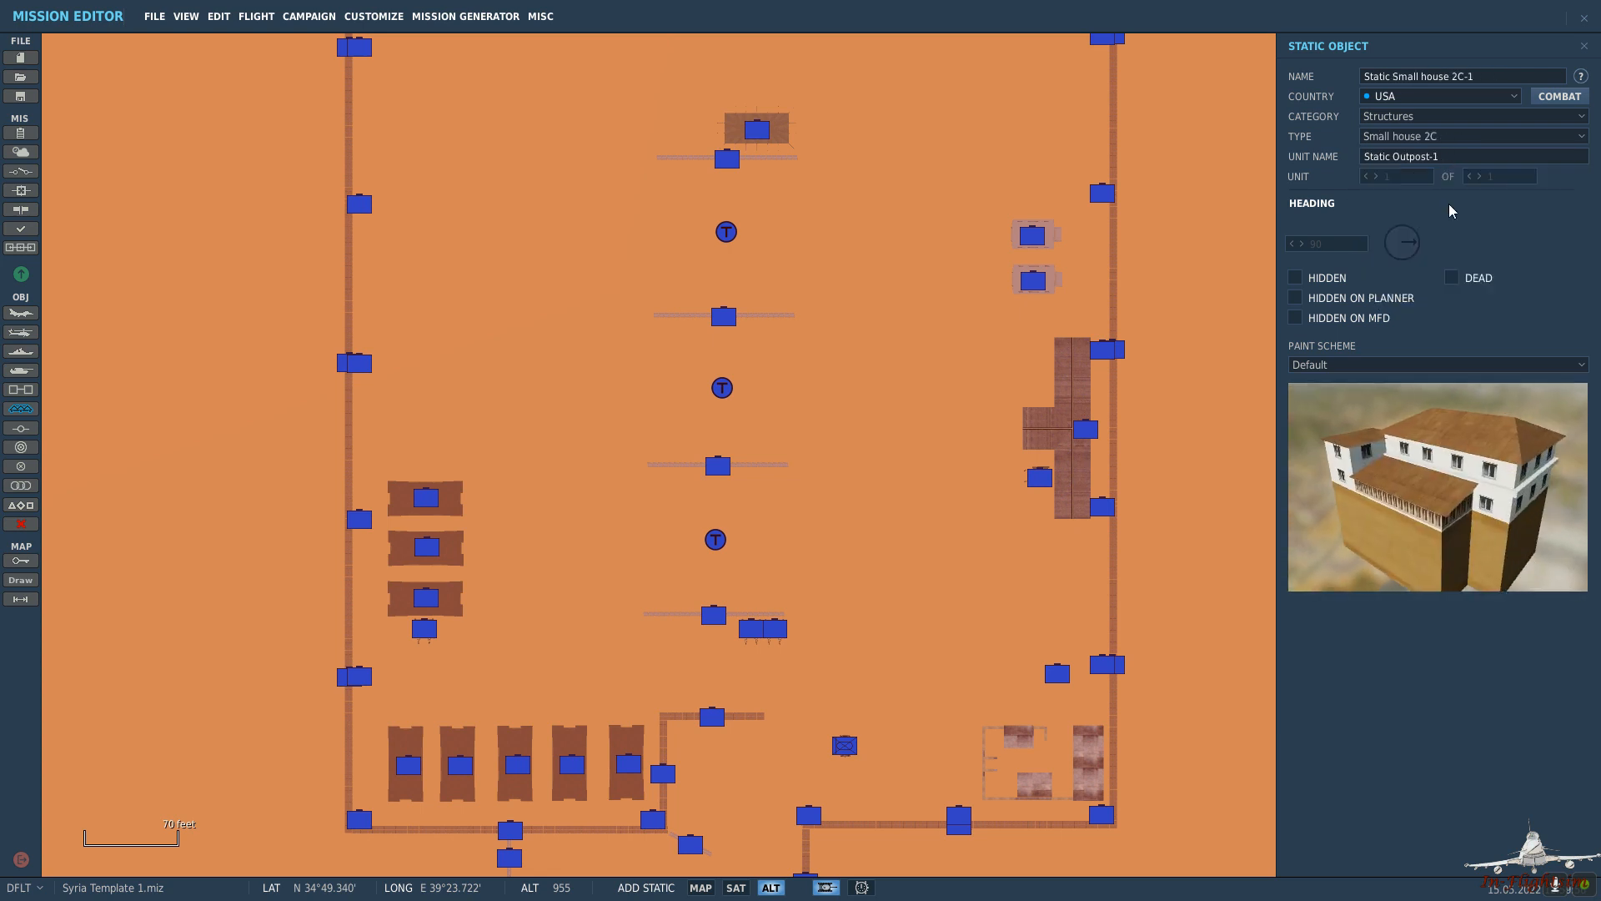
pyautogui.press('Down')
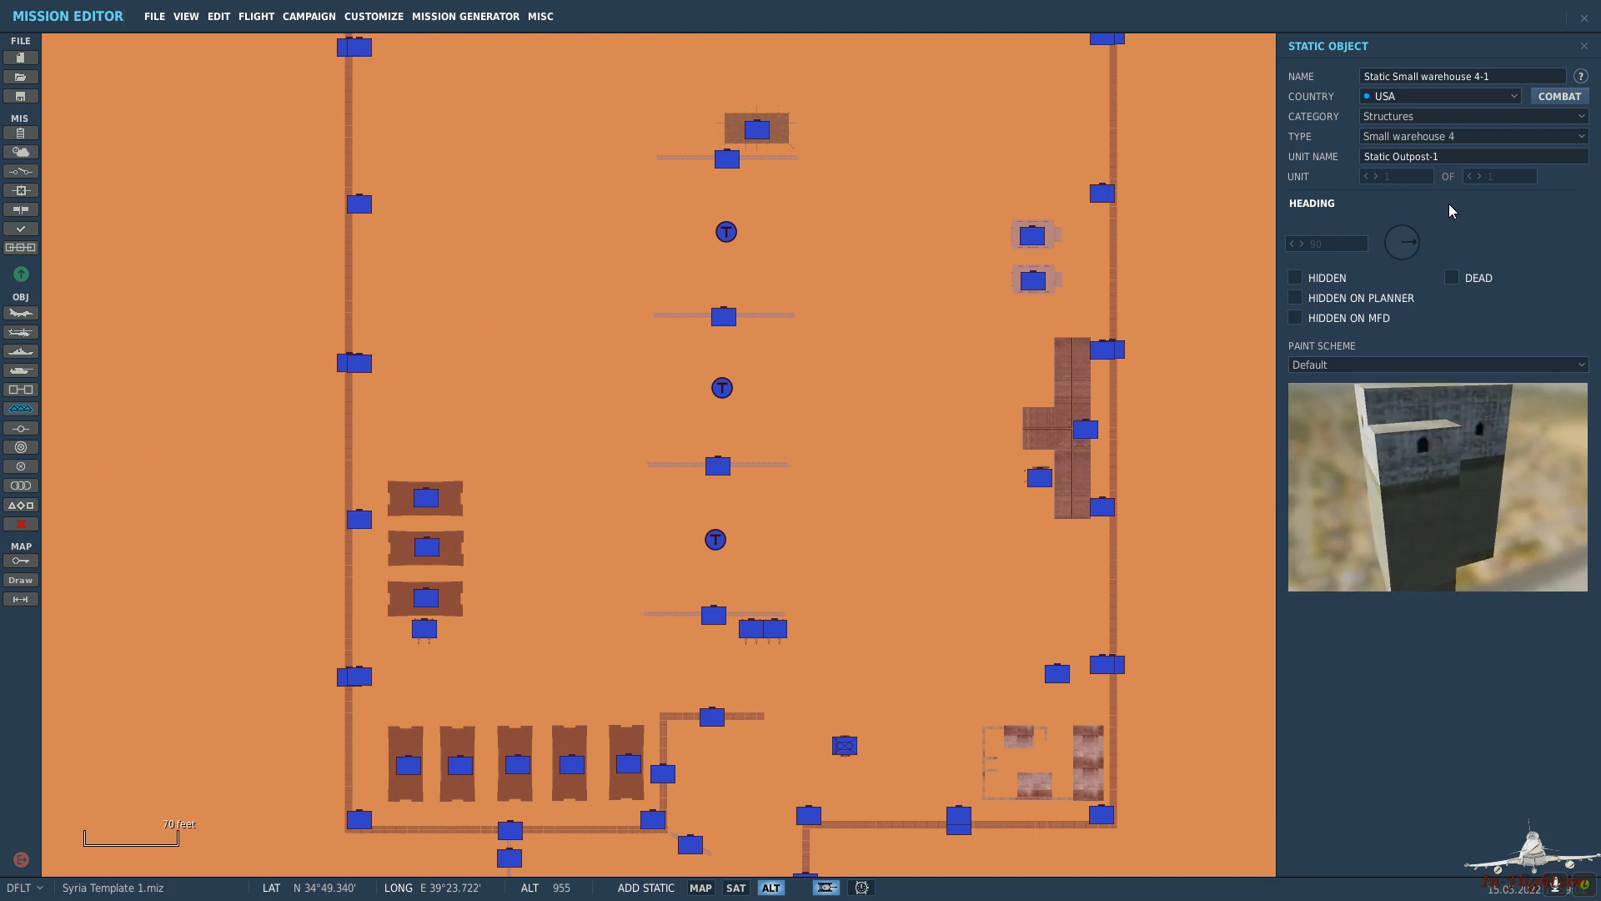
pyautogui.press('Down')
pyautogui.press('Up')
pyautogui.press('Up')
pyautogui.press('Up')
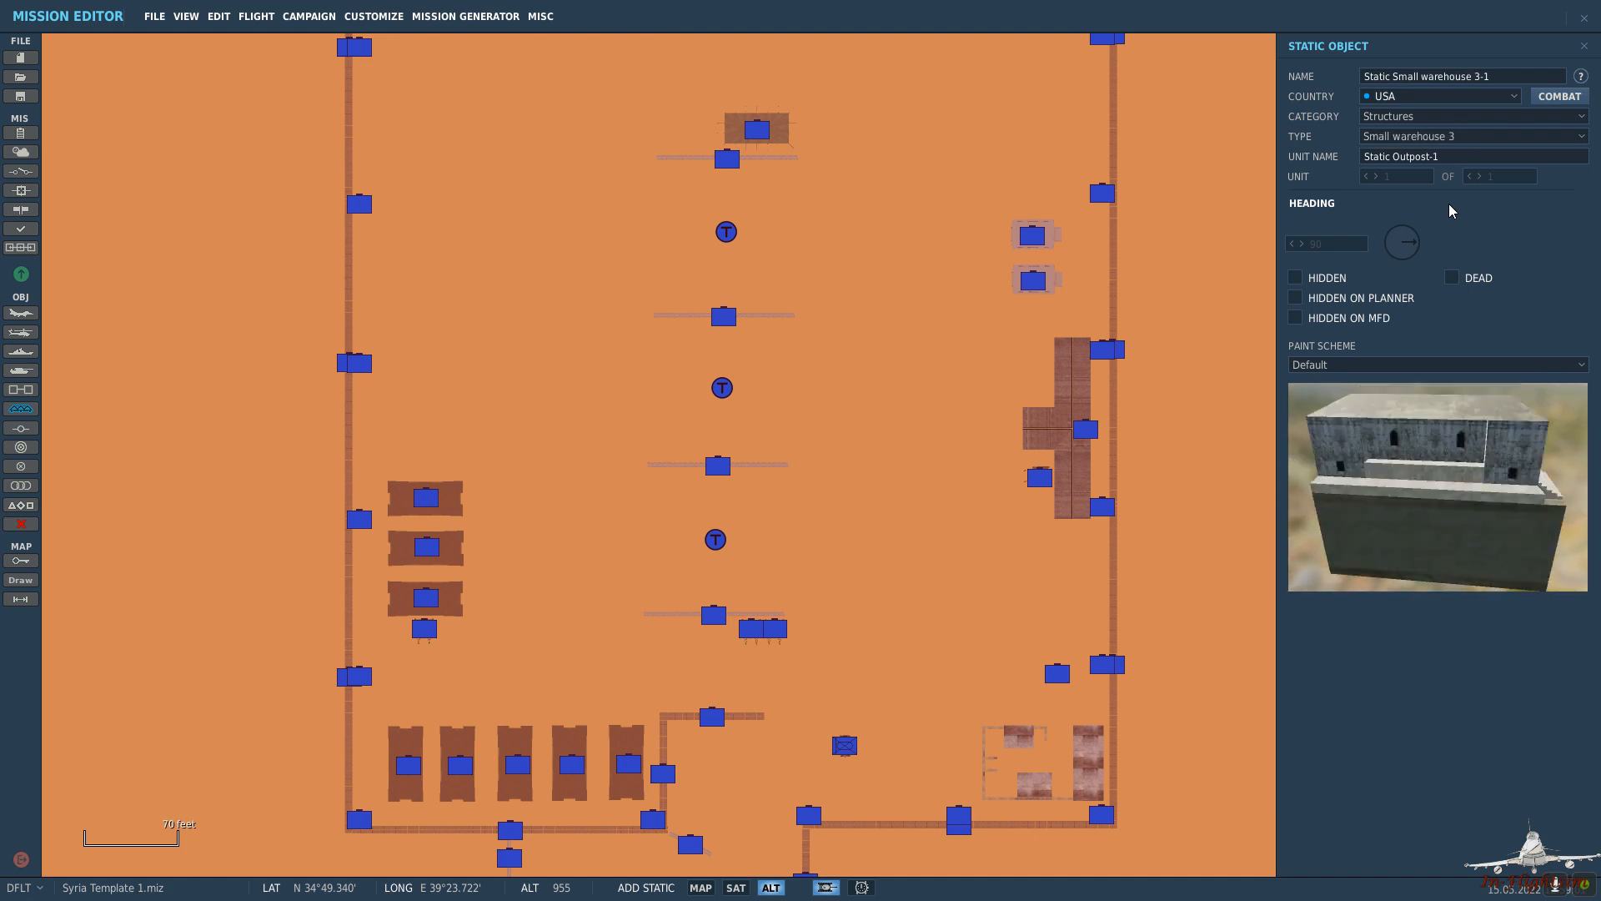
pyautogui.press('Up')
pyautogui.press('Up')
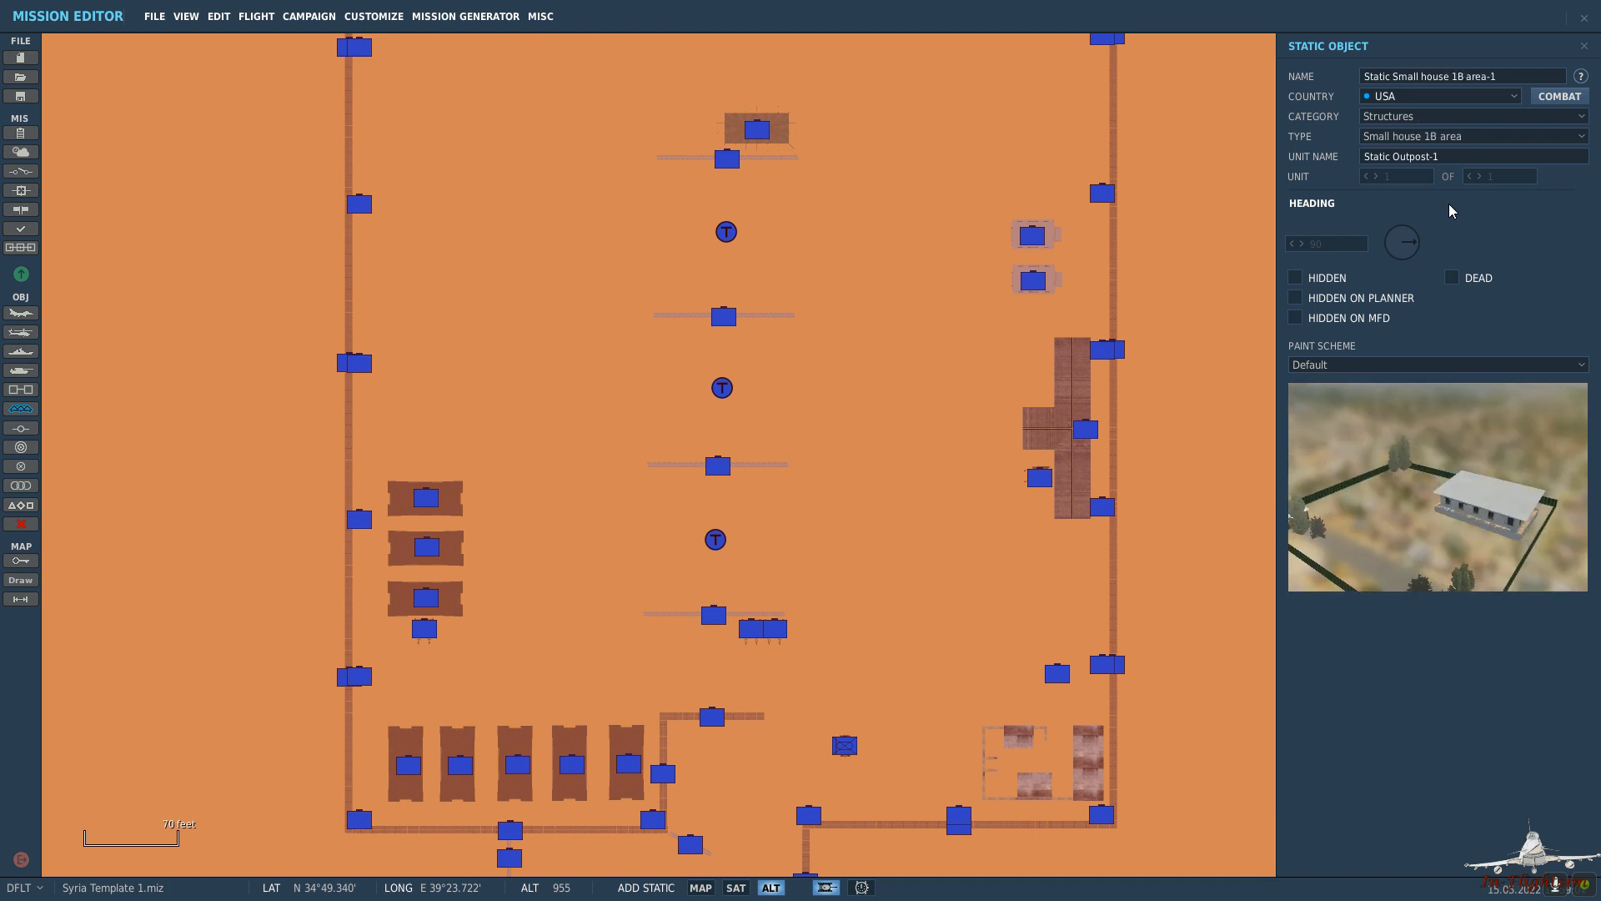
pyautogui.moveTo(822, 233); pyautogui.dragTo(511, 362, button='right')
pyautogui.click(509, 356)
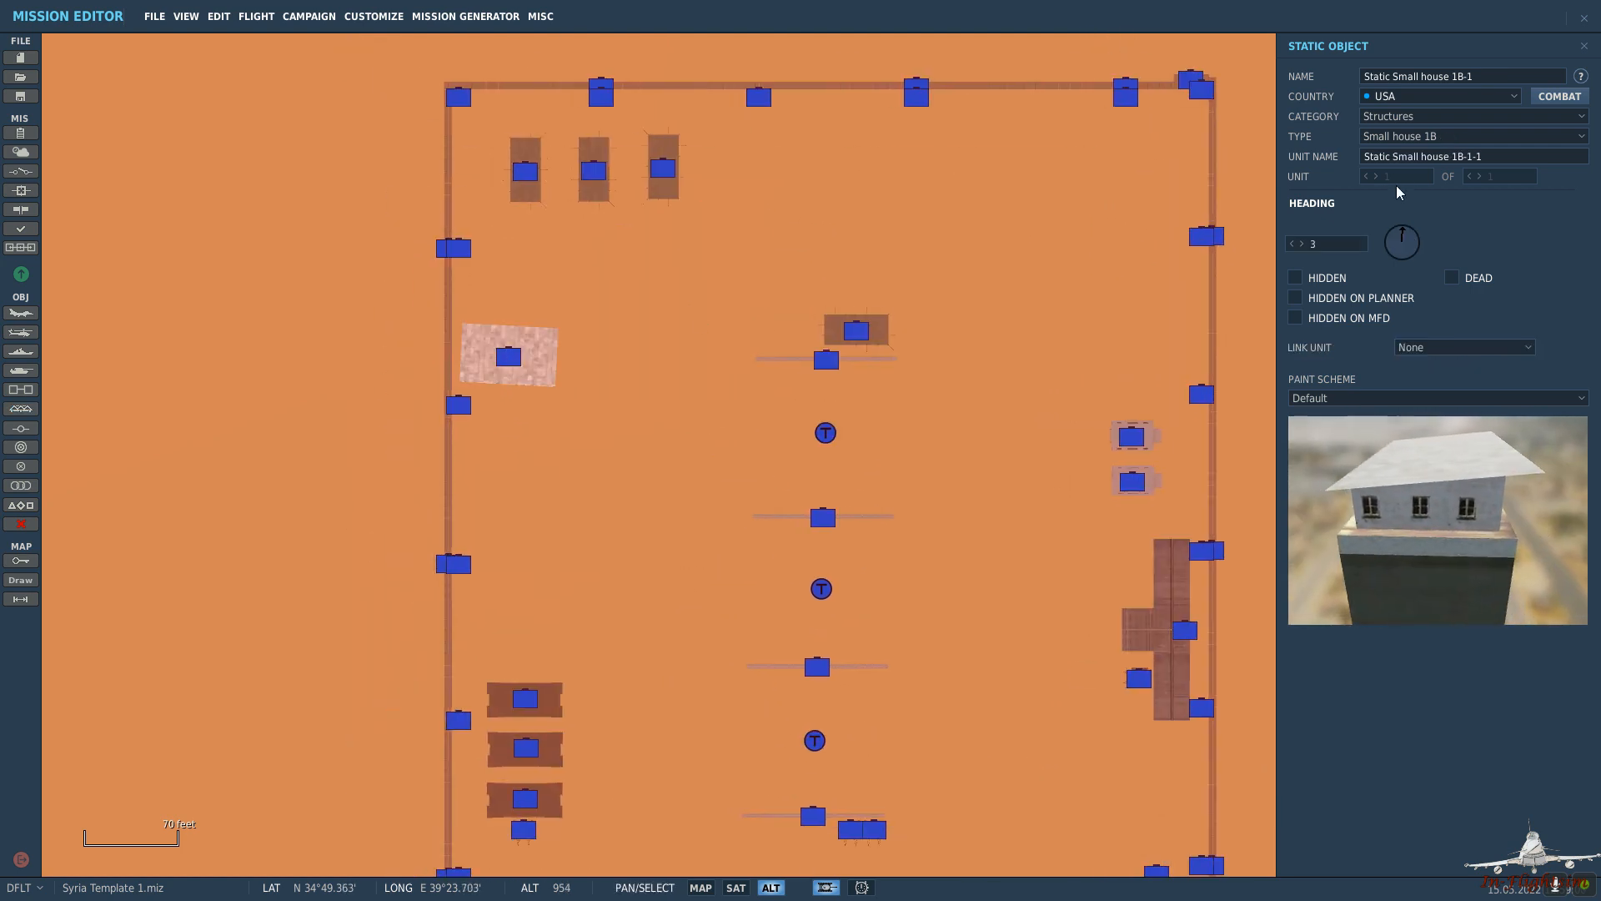
# Set the small house's heading to 90 and move it up close against the west wall.
pyautogui.moveTo(1415, 244); pyautogui.dragTo(1420, 245)
pyautogui.moveTo(1429, 246); pyautogui.dragTo(1447, 250)
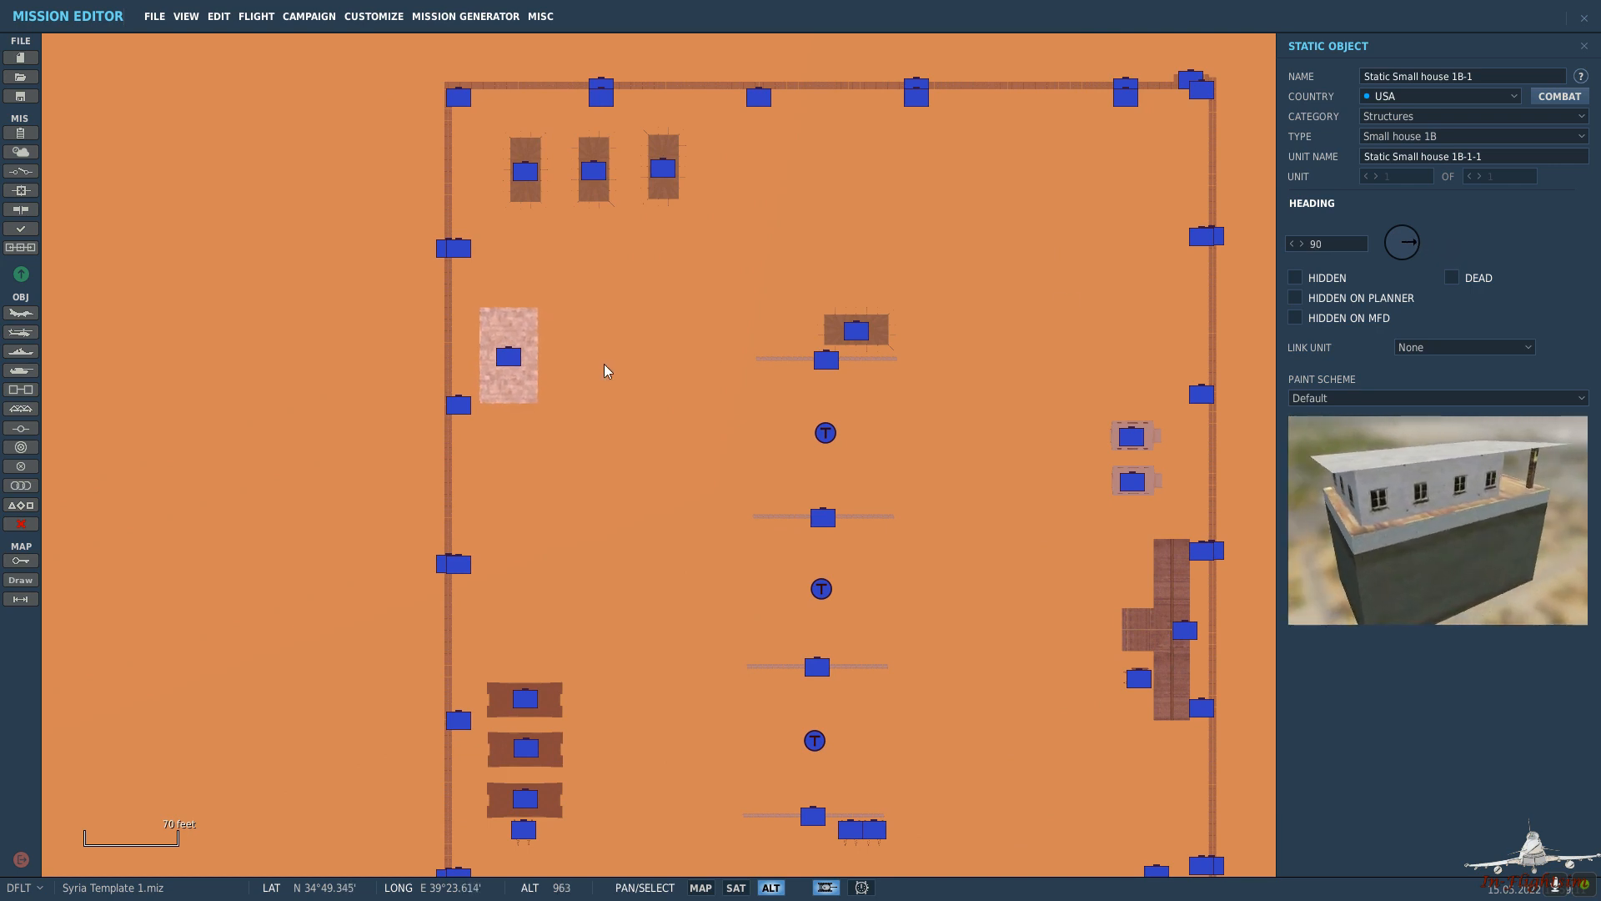
pyautogui.moveTo(512, 361); pyautogui.dragTo(488, 325)
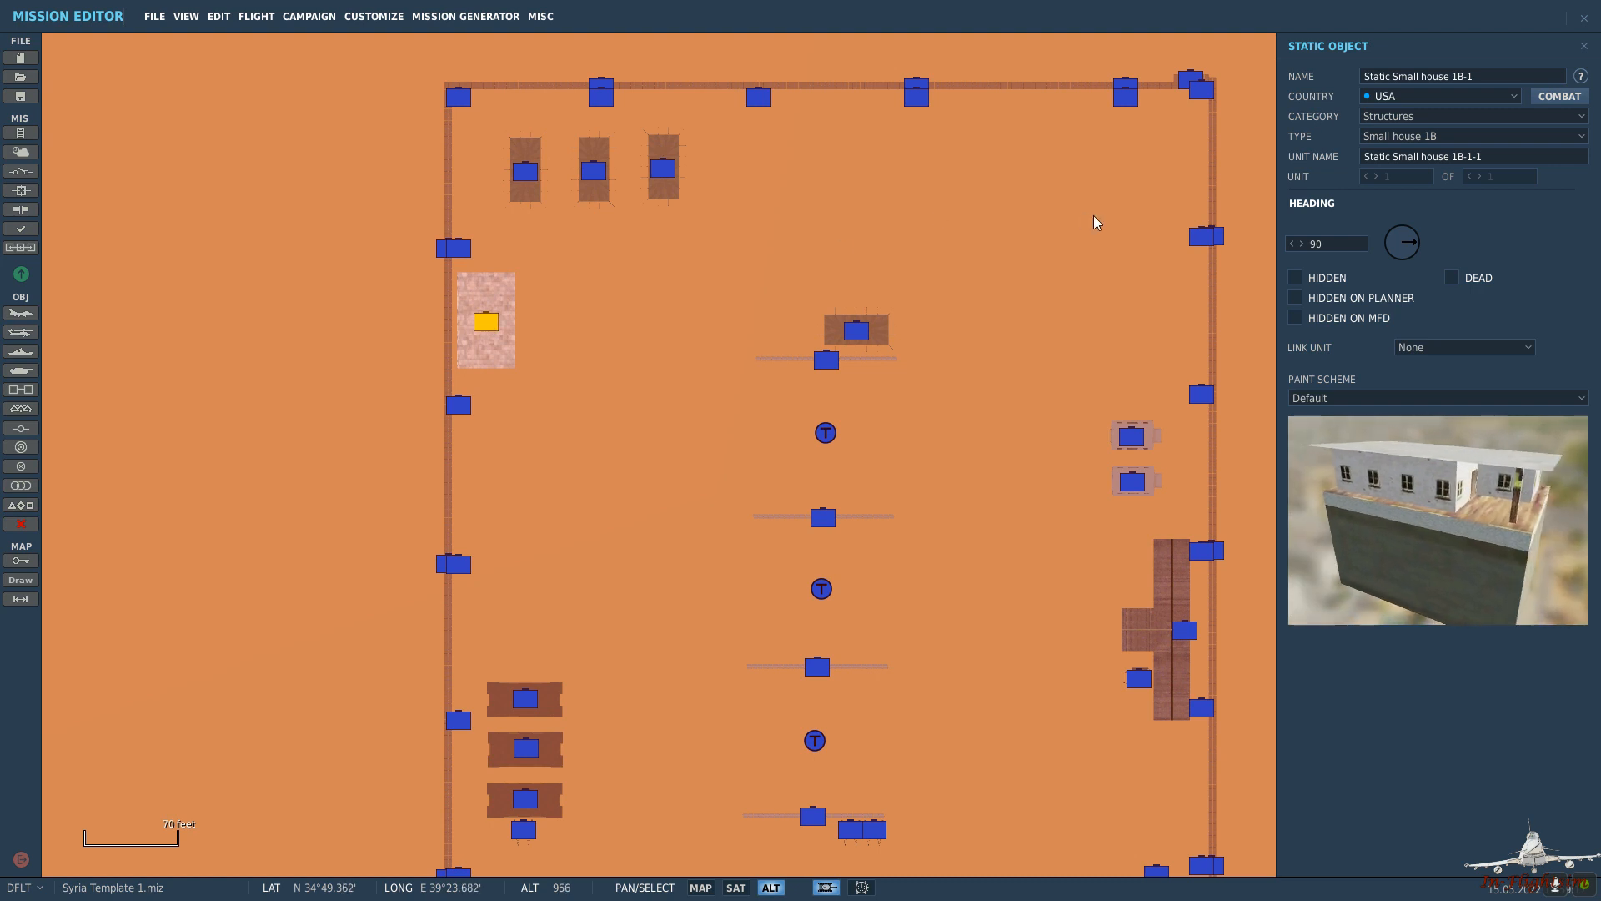
# Paste a second Small house 1B near the north wall, set its heading to 180 and move it close against that wall.
pyautogui.click(862, 146)
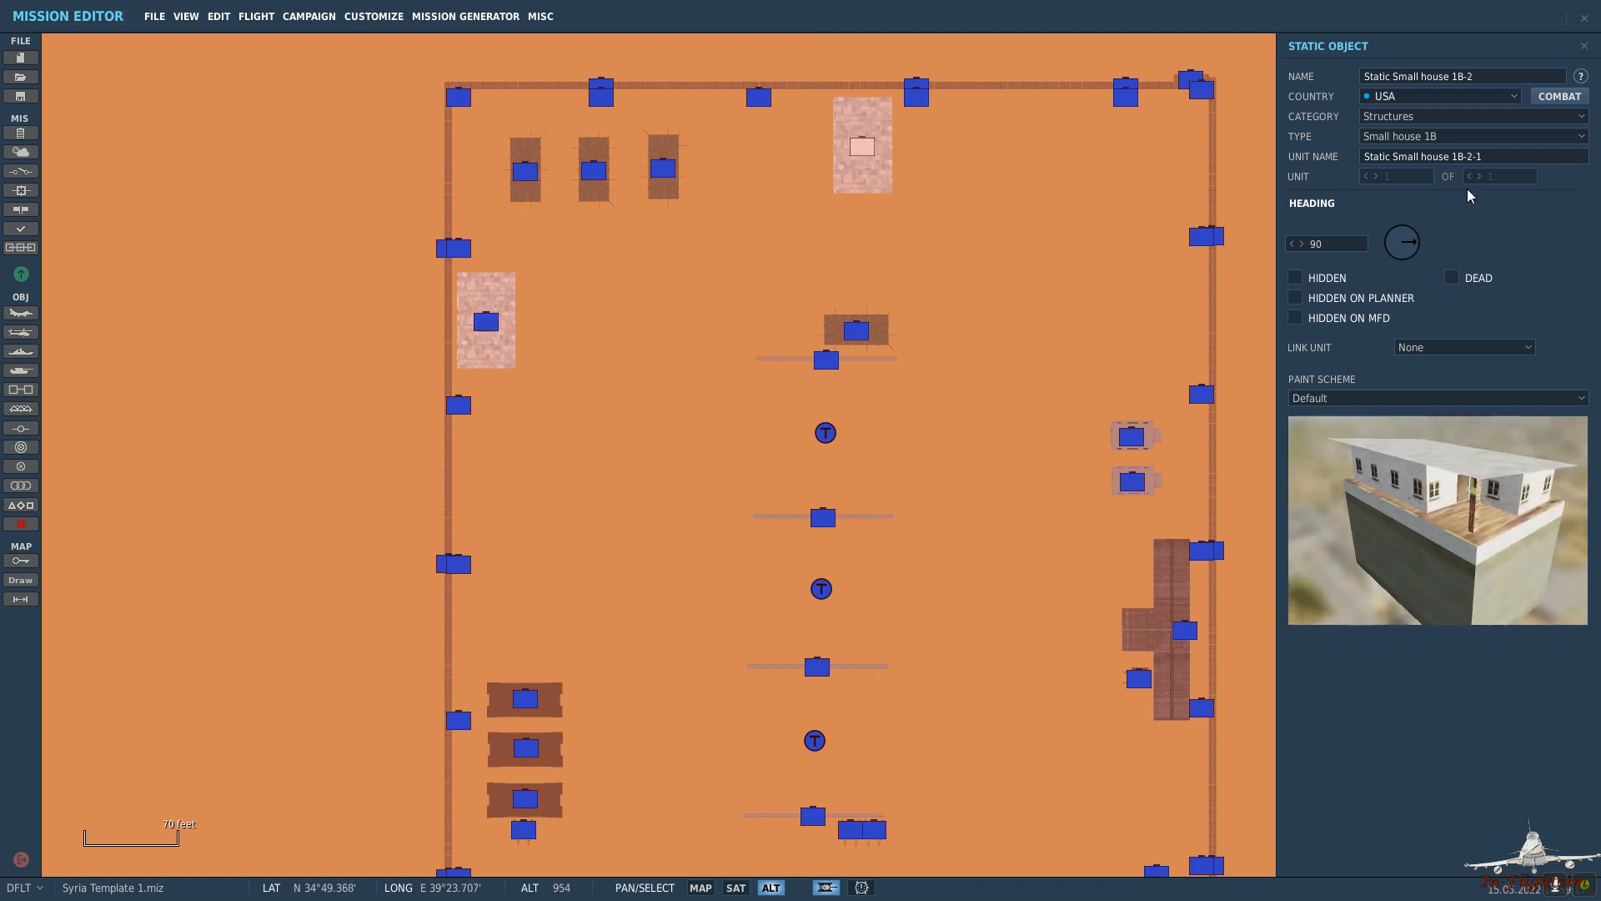
pyautogui.click(1405, 264)
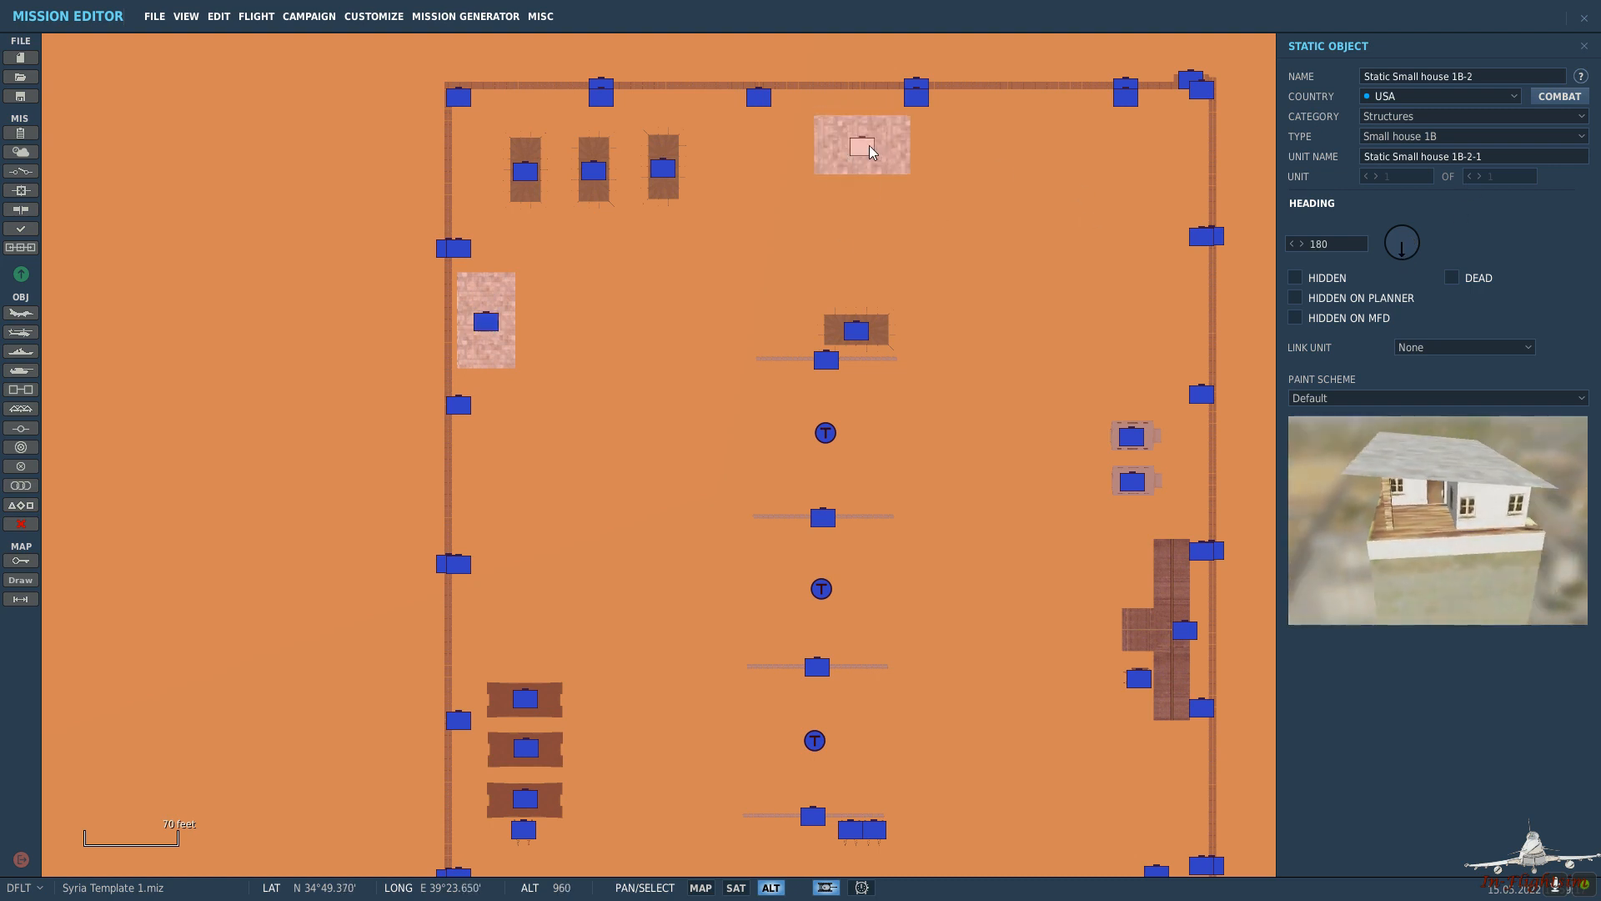
pyautogui.moveTo(864, 150); pyautogui.dragTo(841, 133)
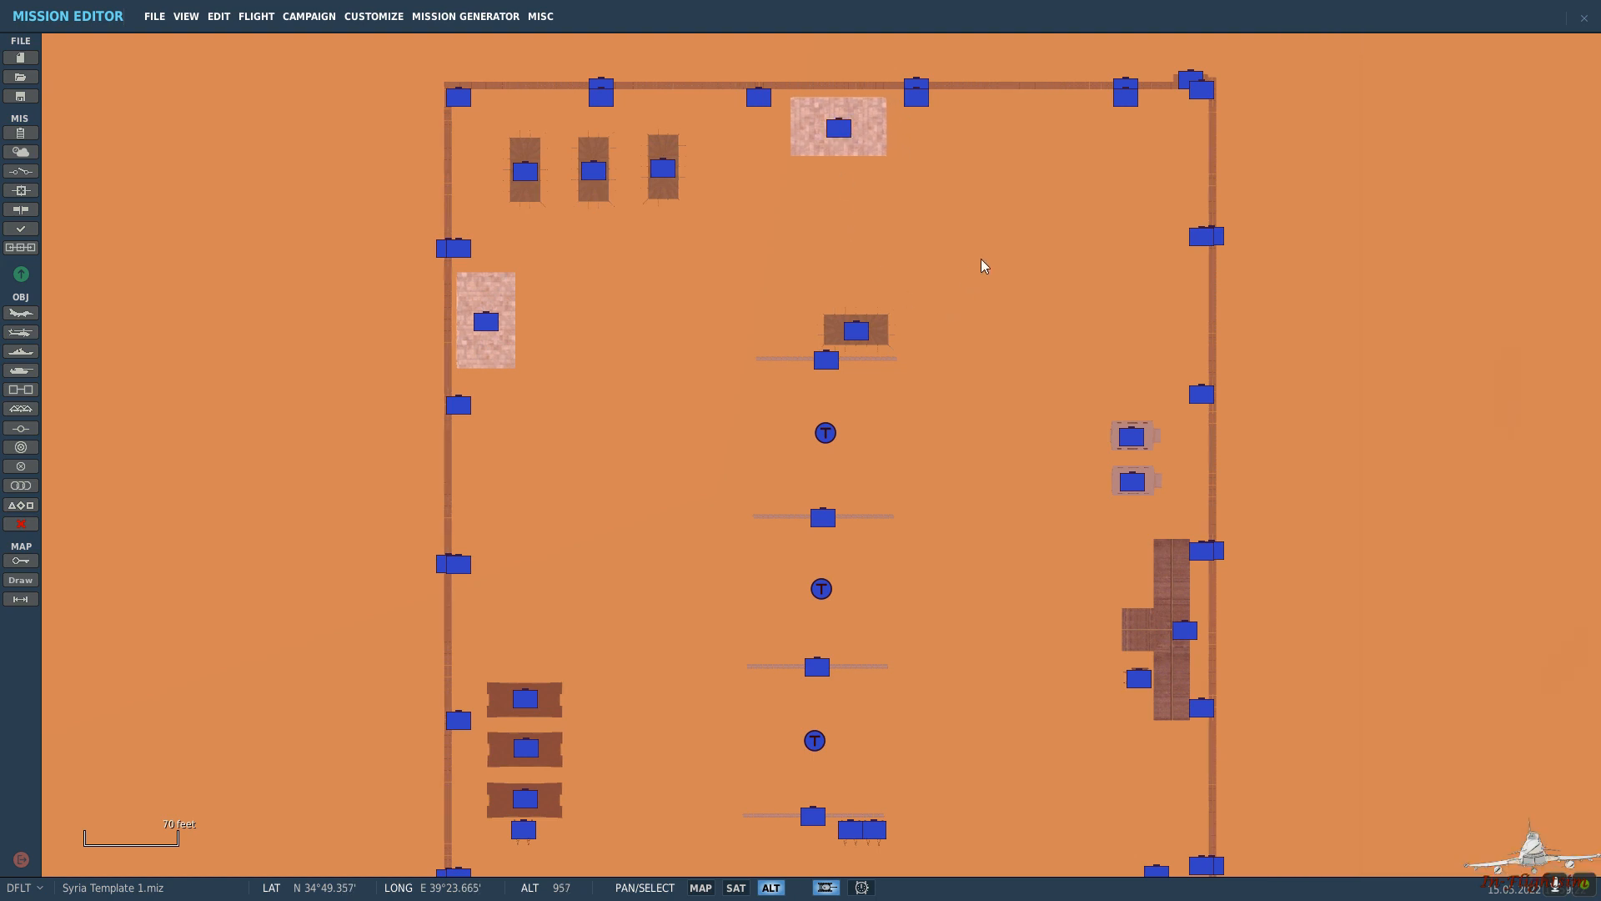
# Paste another small house in the northeast yard, change its type to Windsock and move it just west of the large east building.
pyautogui.click(981, 262)
pyautogui.click(1400, 136)
pyautogui.scroll(-5, 1451, 242)
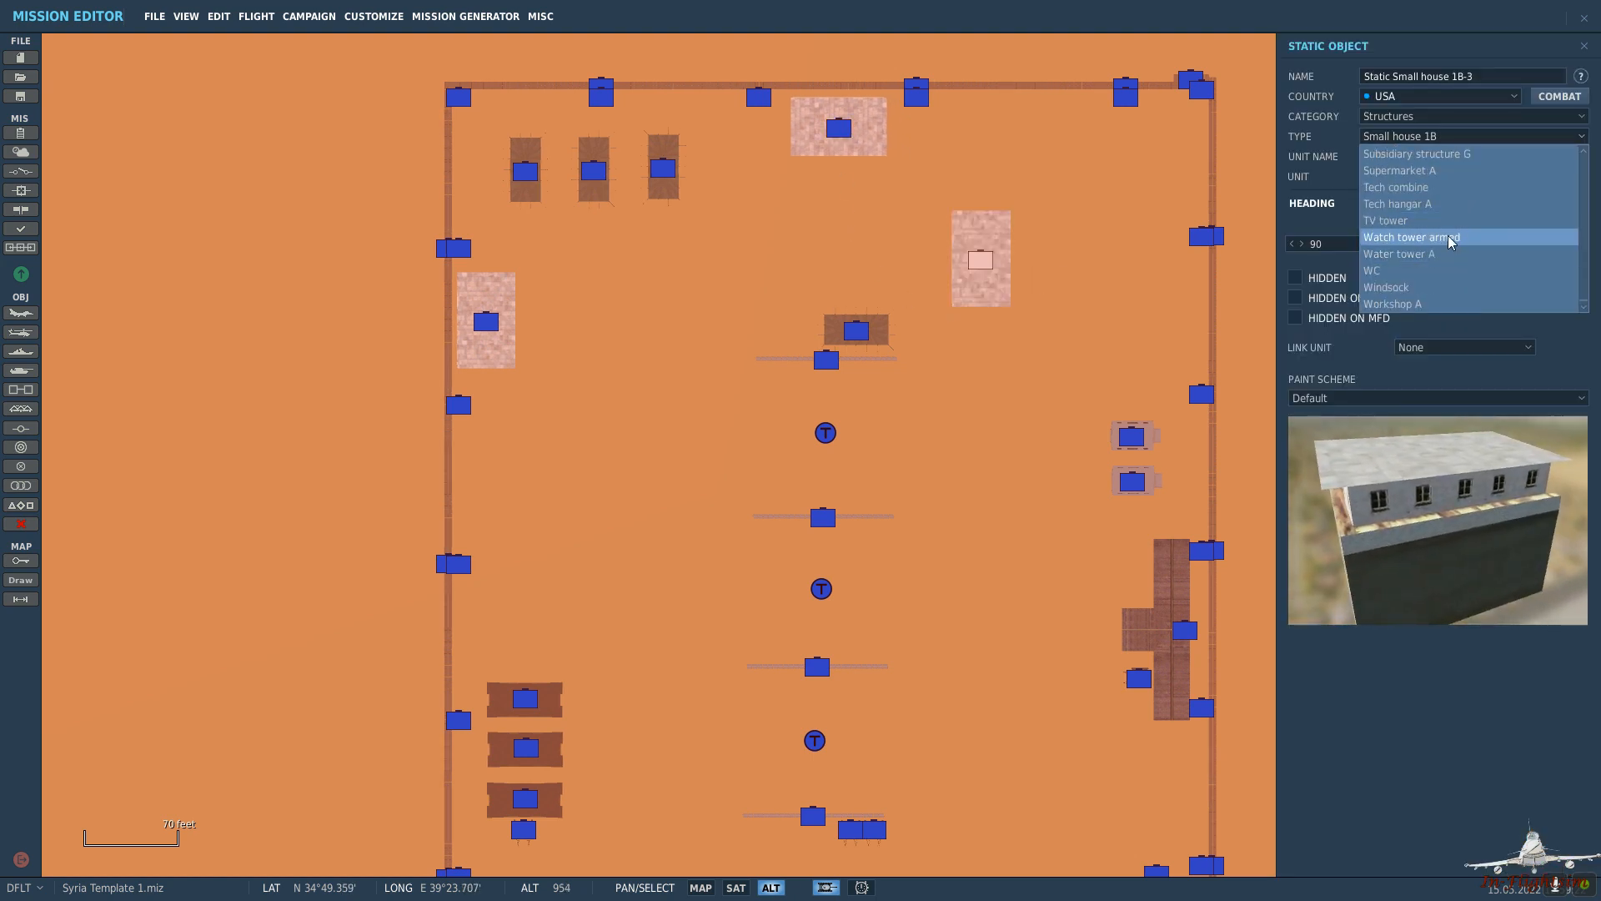
pyautogui.click(1417, 287)
pyautogui.click(1008, 283)
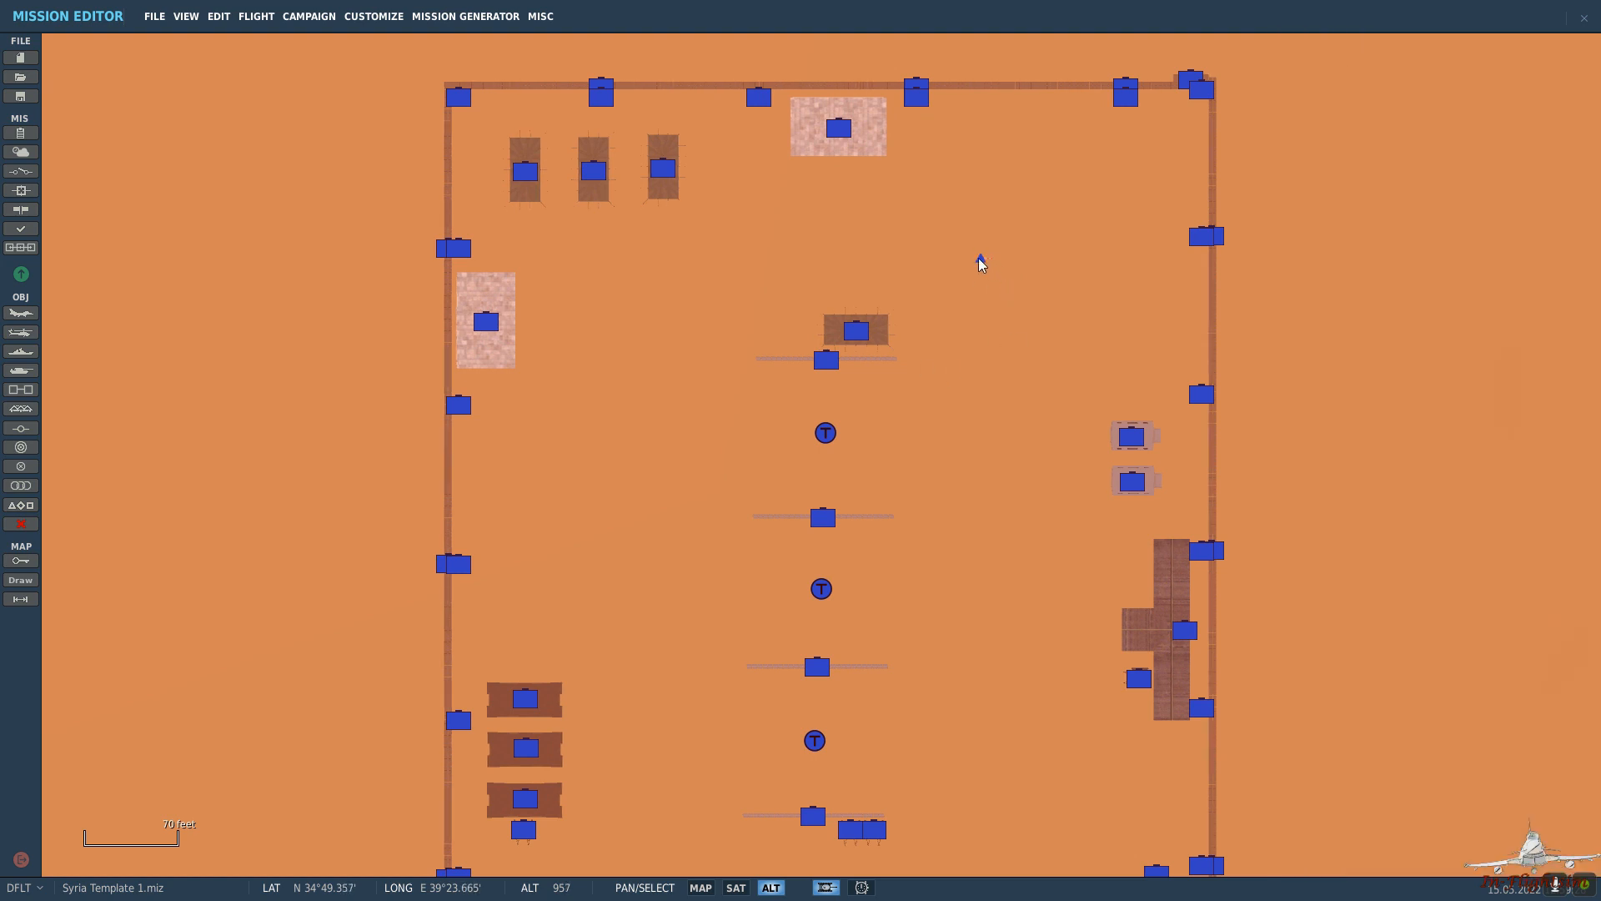
pyautogui.moveTo(979, 260); pyautogui.dragTo(1078, 586)
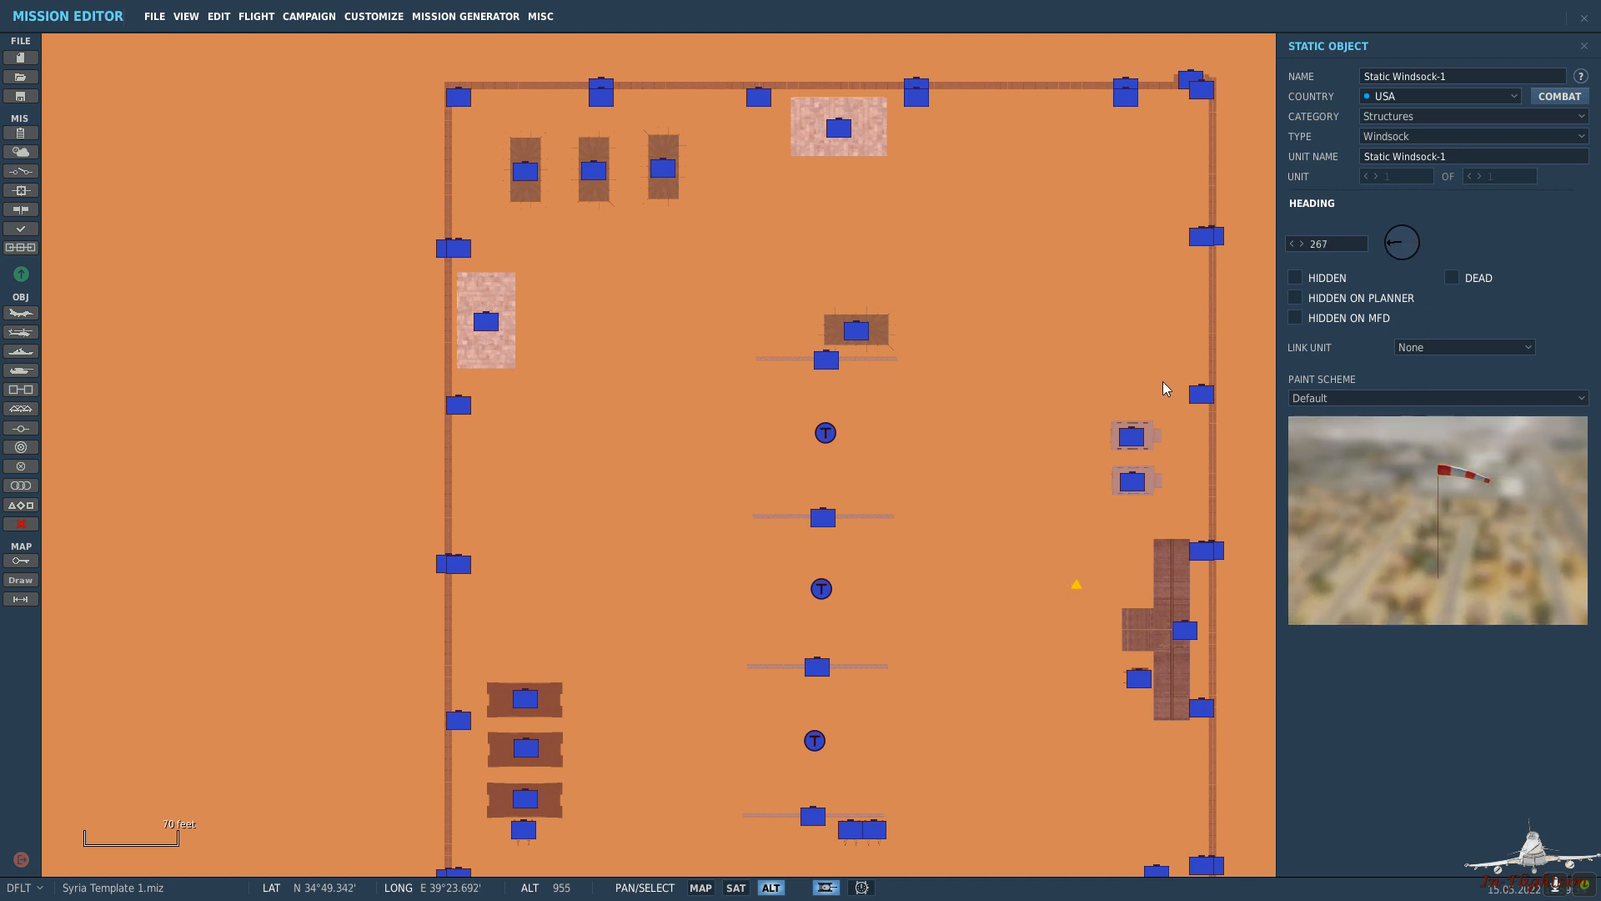
pyautogui.click(1067, 450)
pyautogui.moveTo(1047, 492); pyautogui.dragTo(1035, 364)
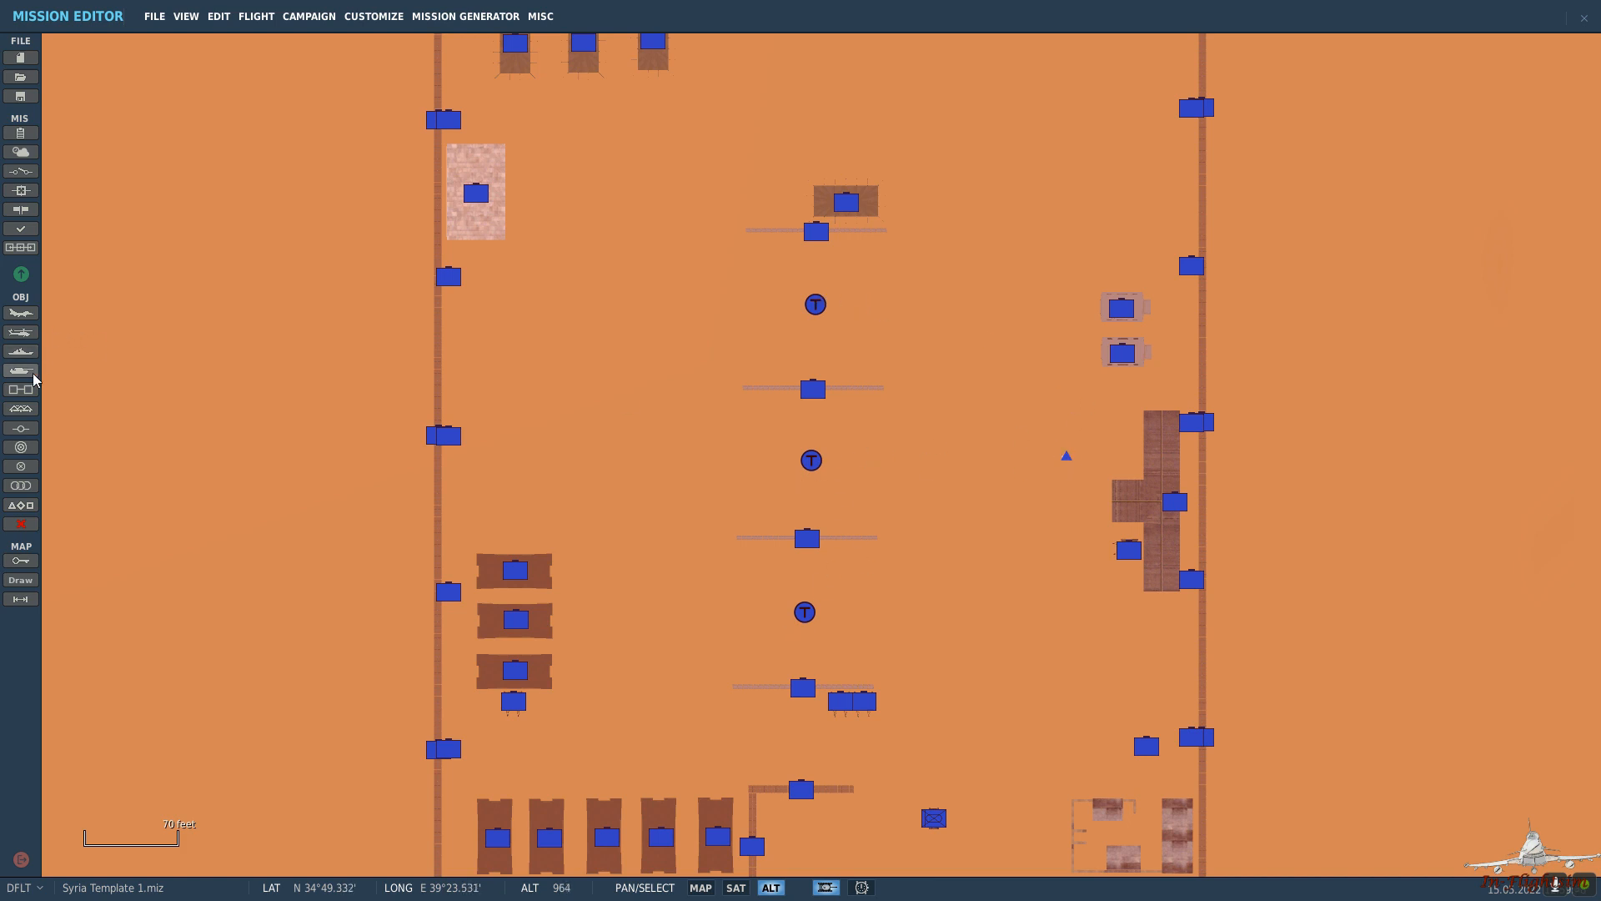
pyautogui.click(21, 409)
pyautogui.click(1491, 120)
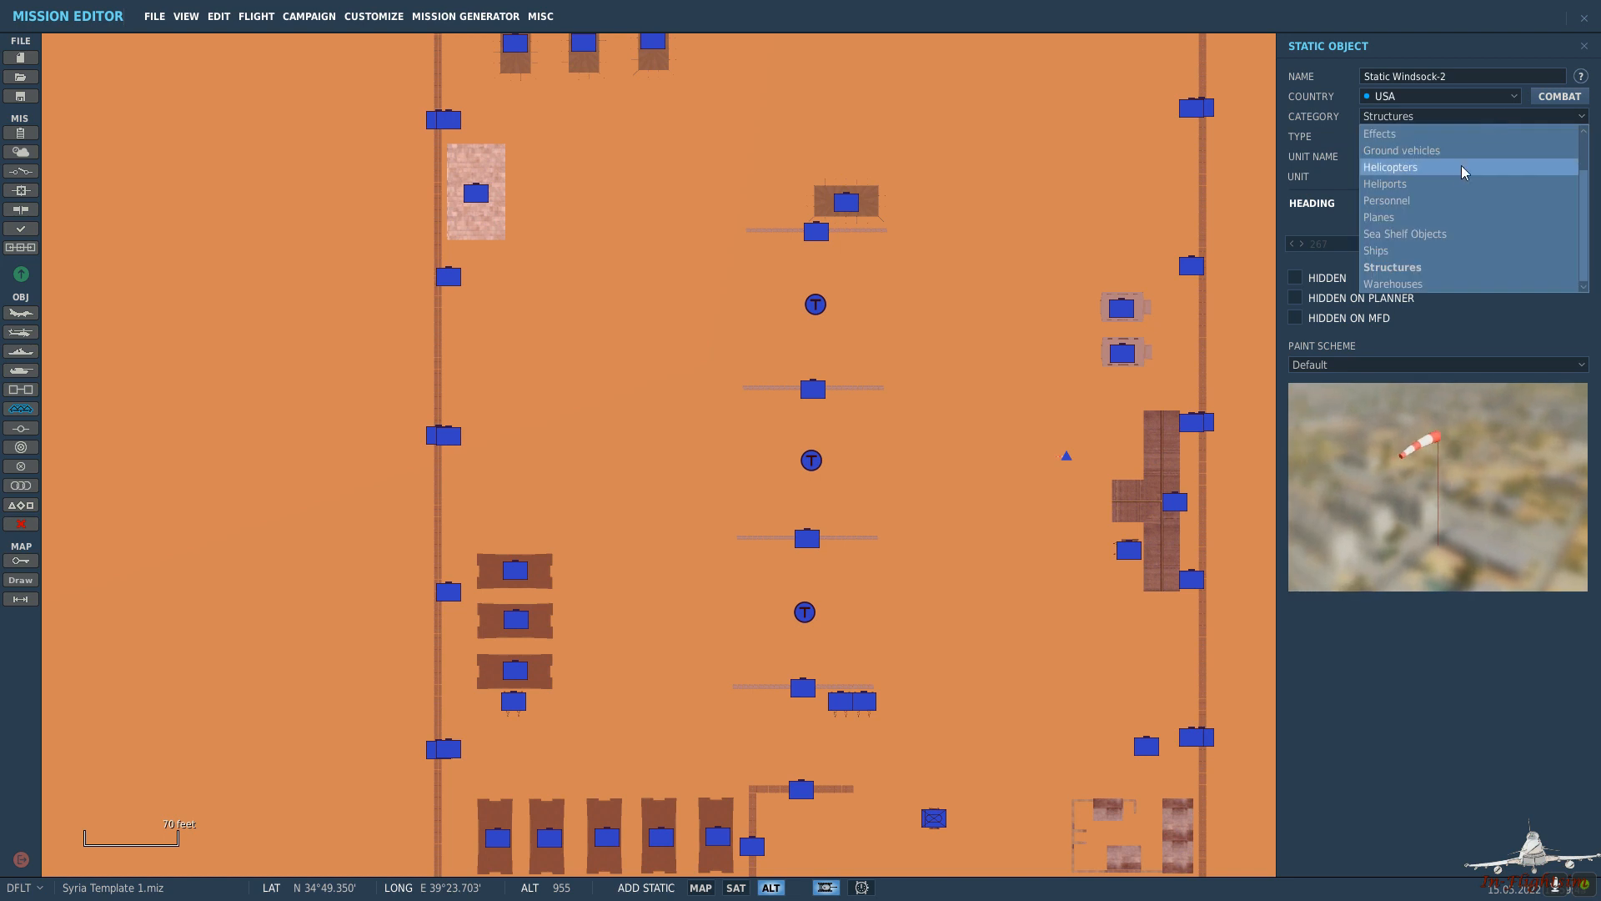
pyautogui.click(1410, 158)
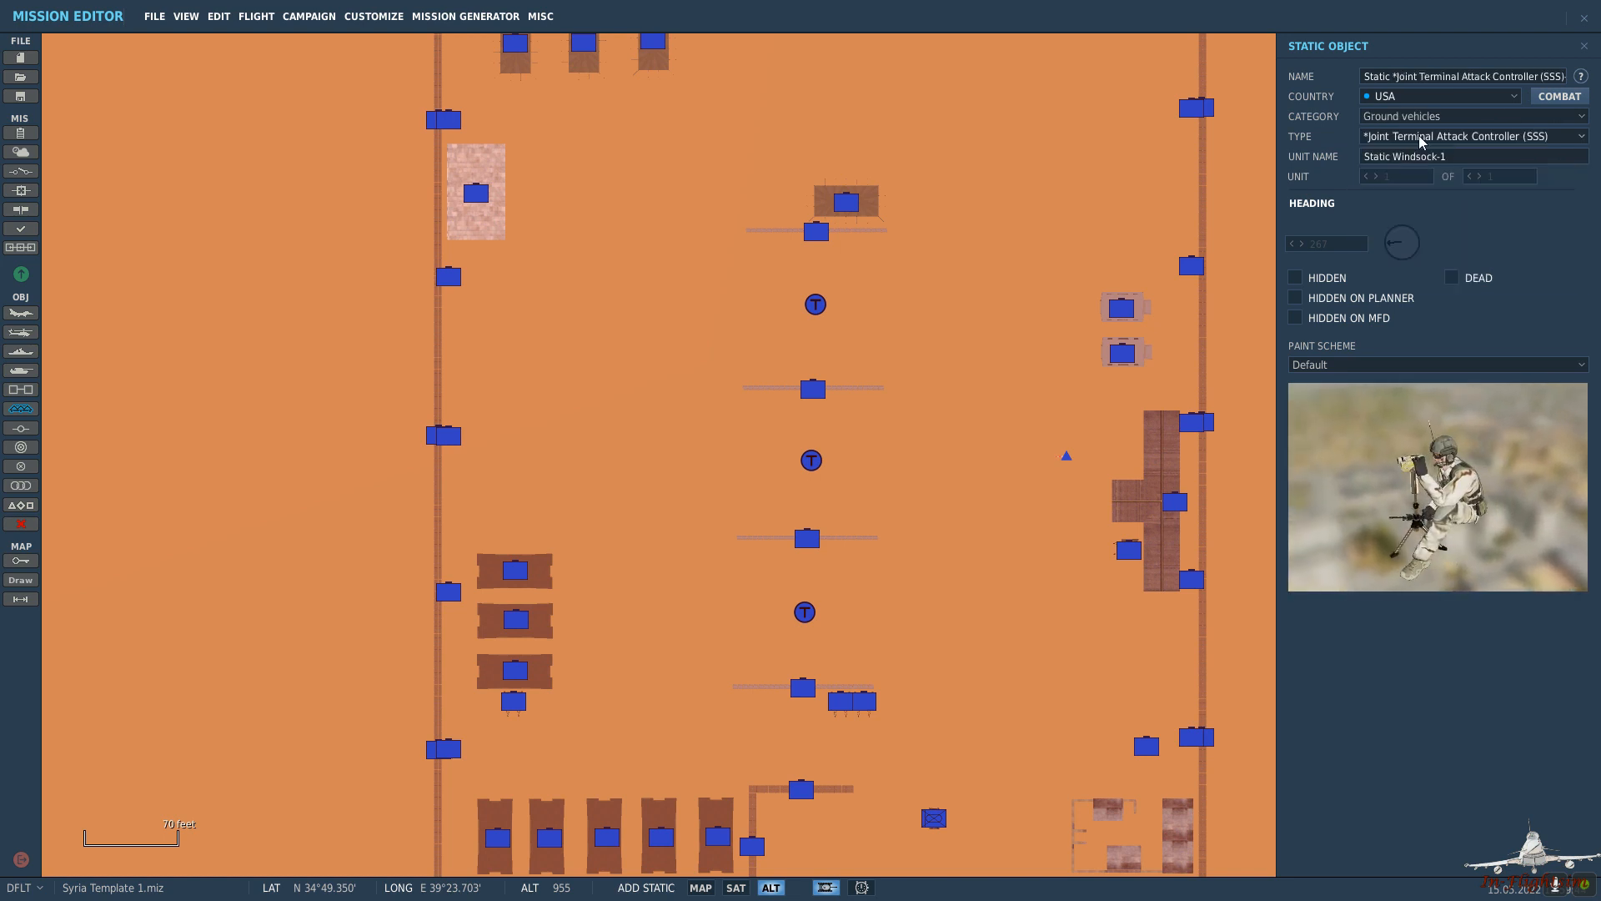
pyautogui.click(1422, 136)
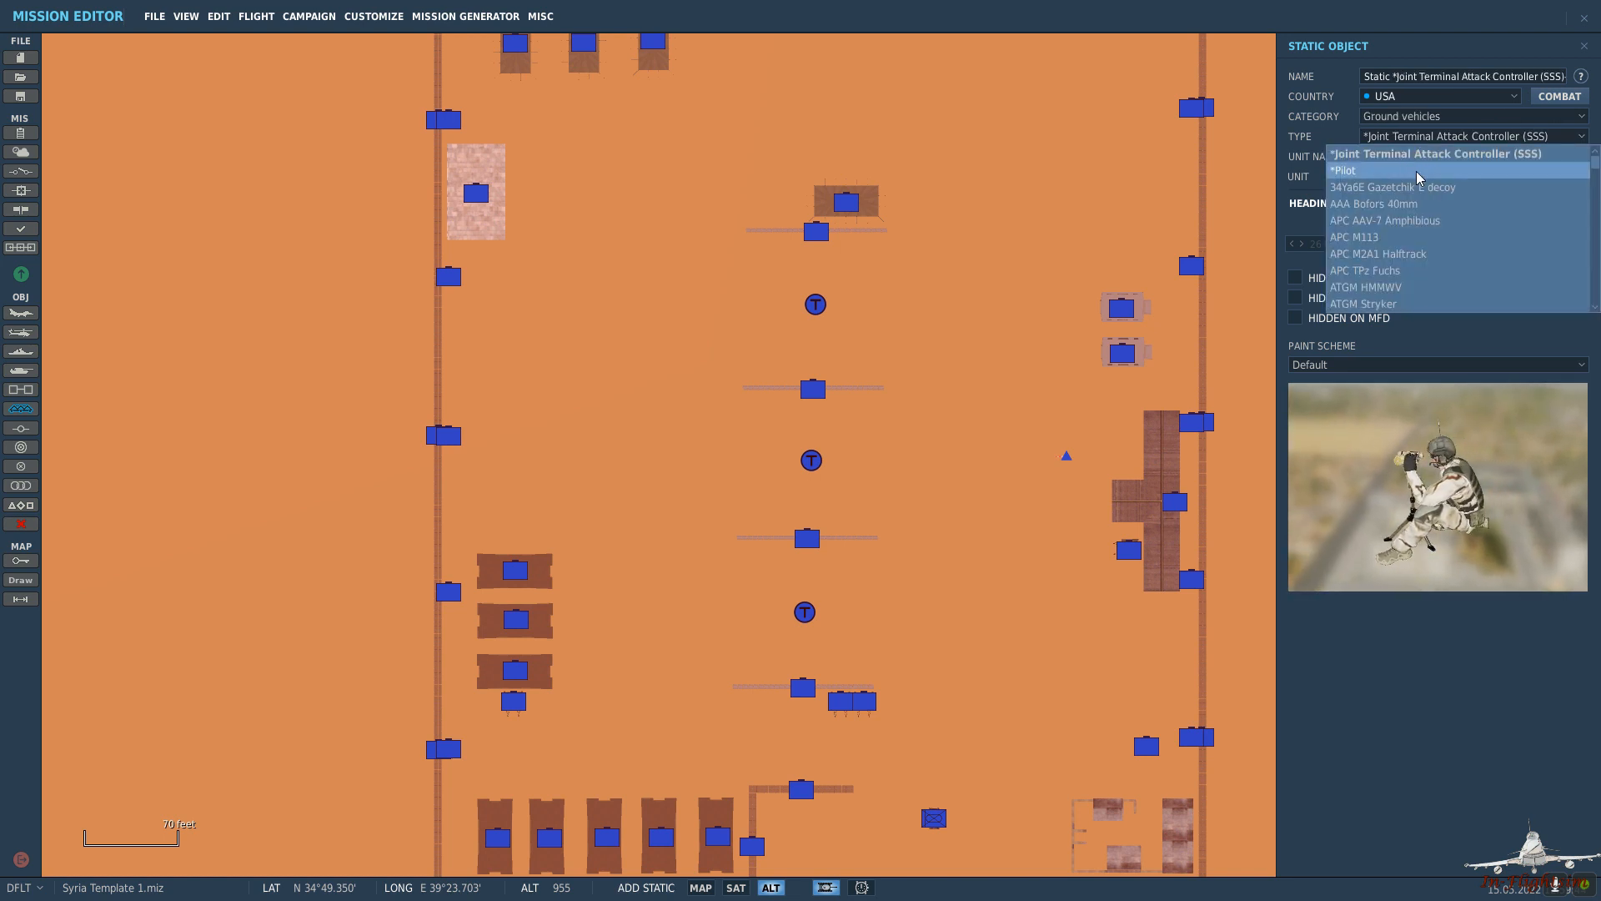
pyautogui.click(1425, 239)
pyautogui.press('Down')
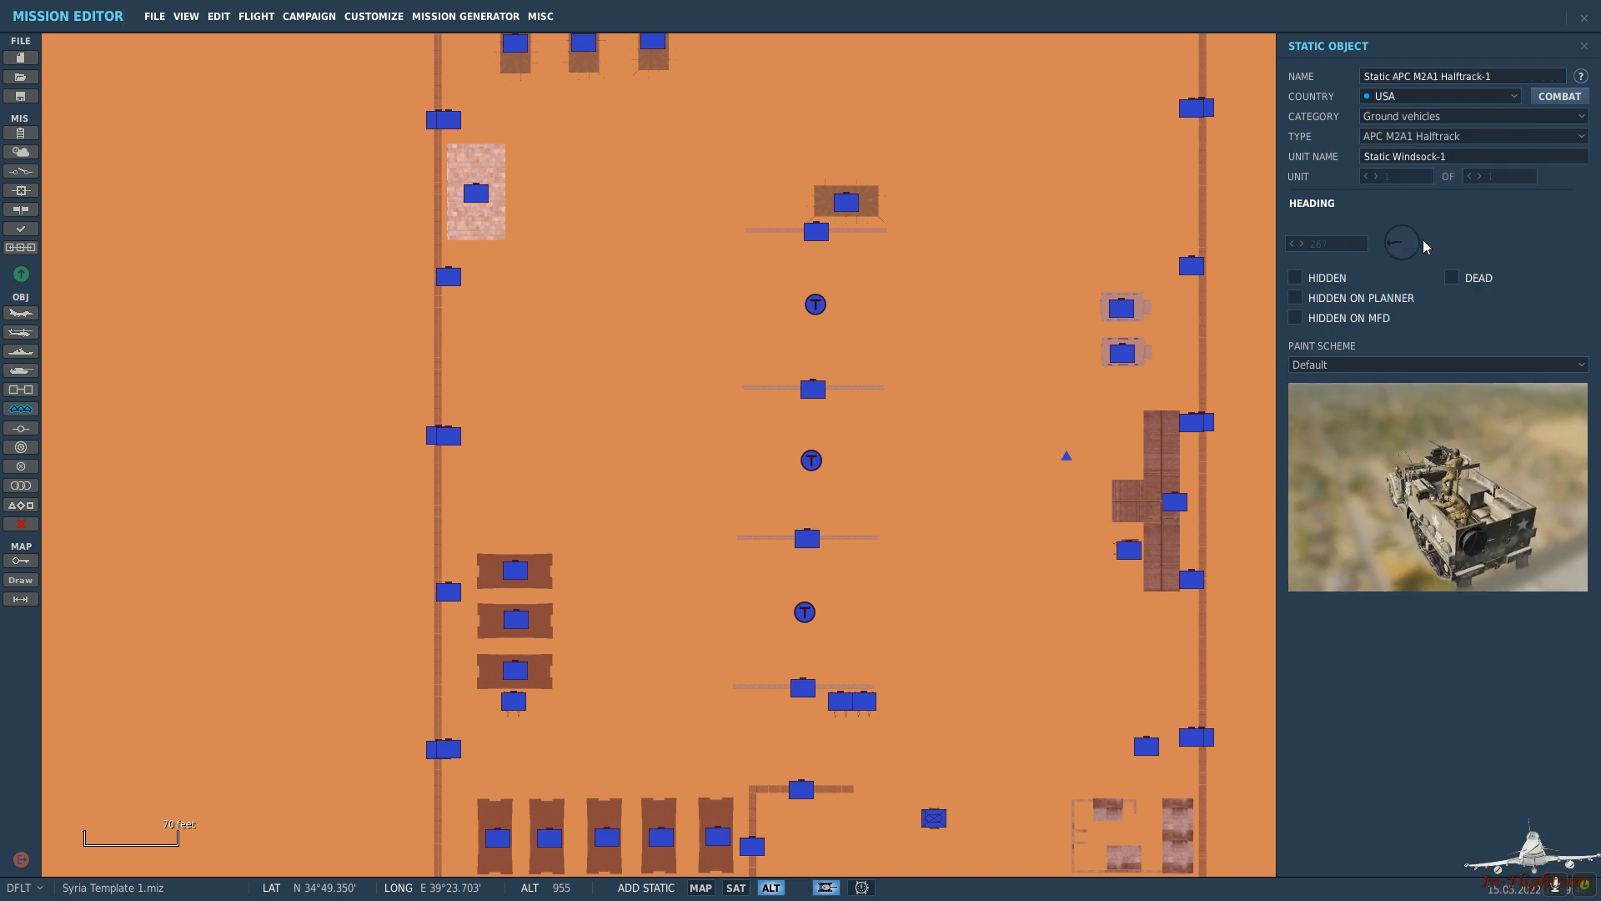
pyautogui.press('Down')
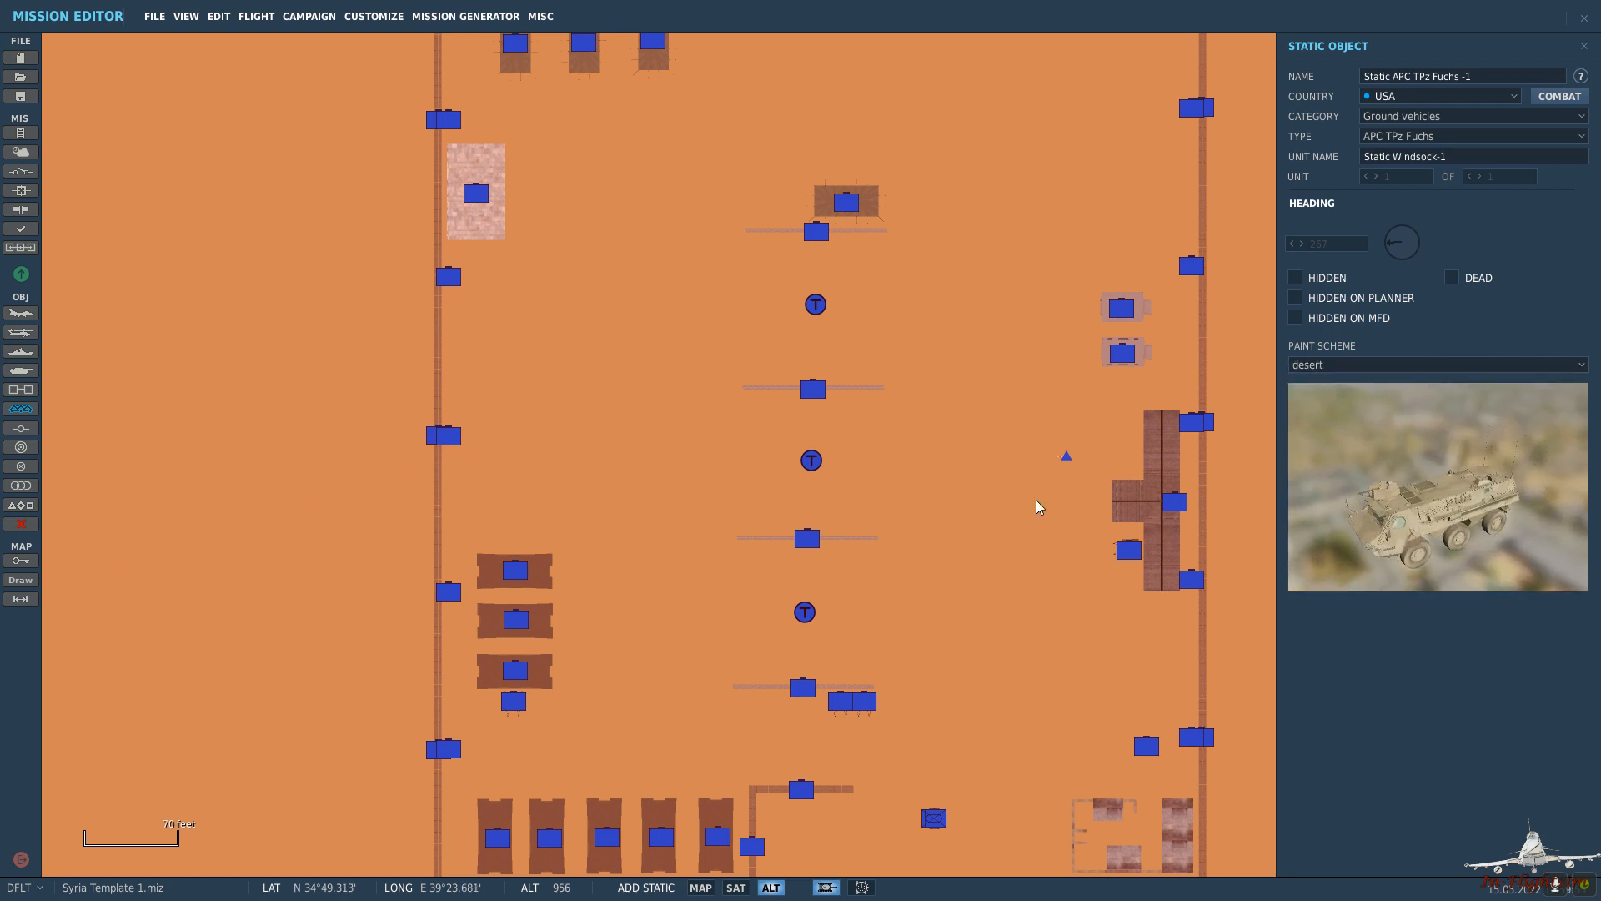
pyautogui.moveTo(1038, 507); pyautogui.dragTo(917, 388, button='right')
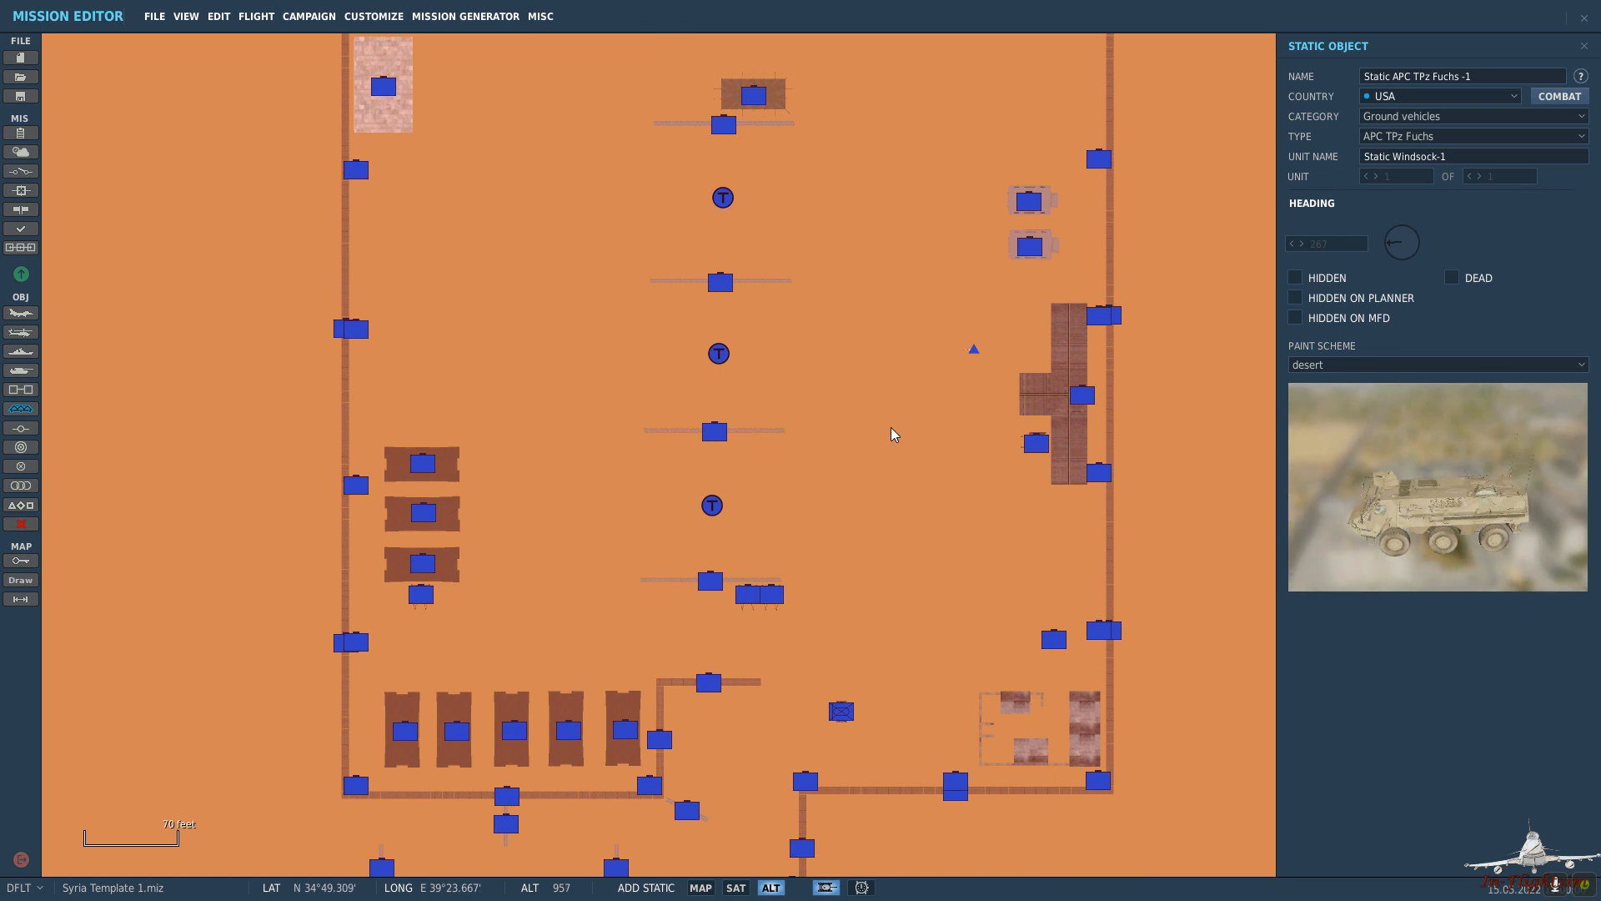
pyautogui.press('Escape')
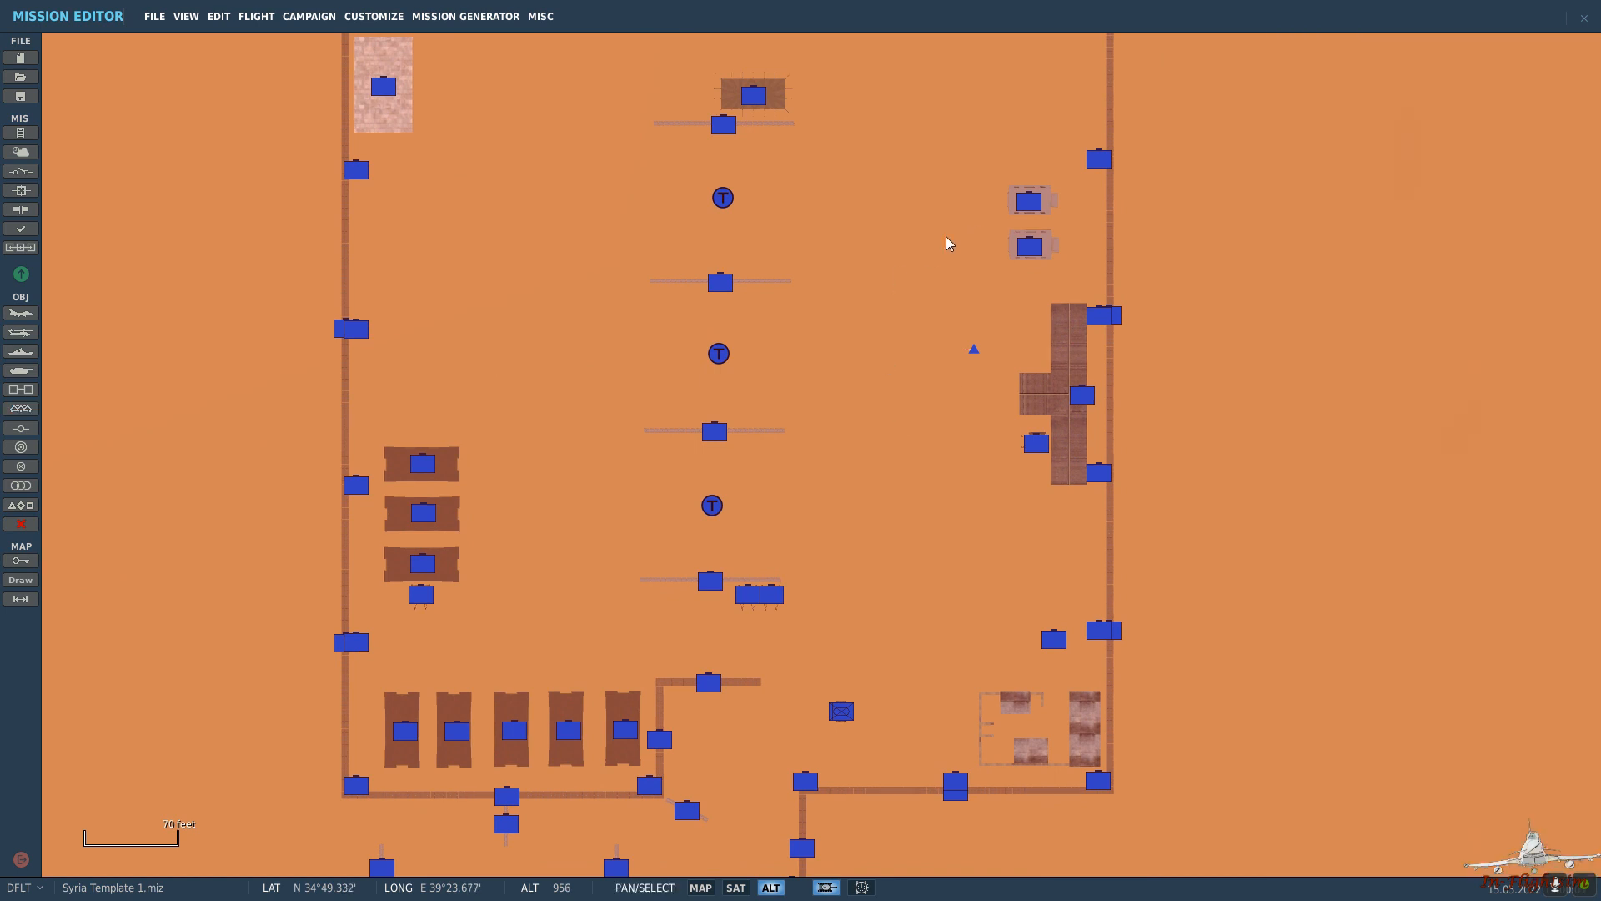
# Check the properties of the vehicle inside the entrance and look over the compound's layout and surrounding terrain.
pyautogui.scroll(-3, 923, 275)
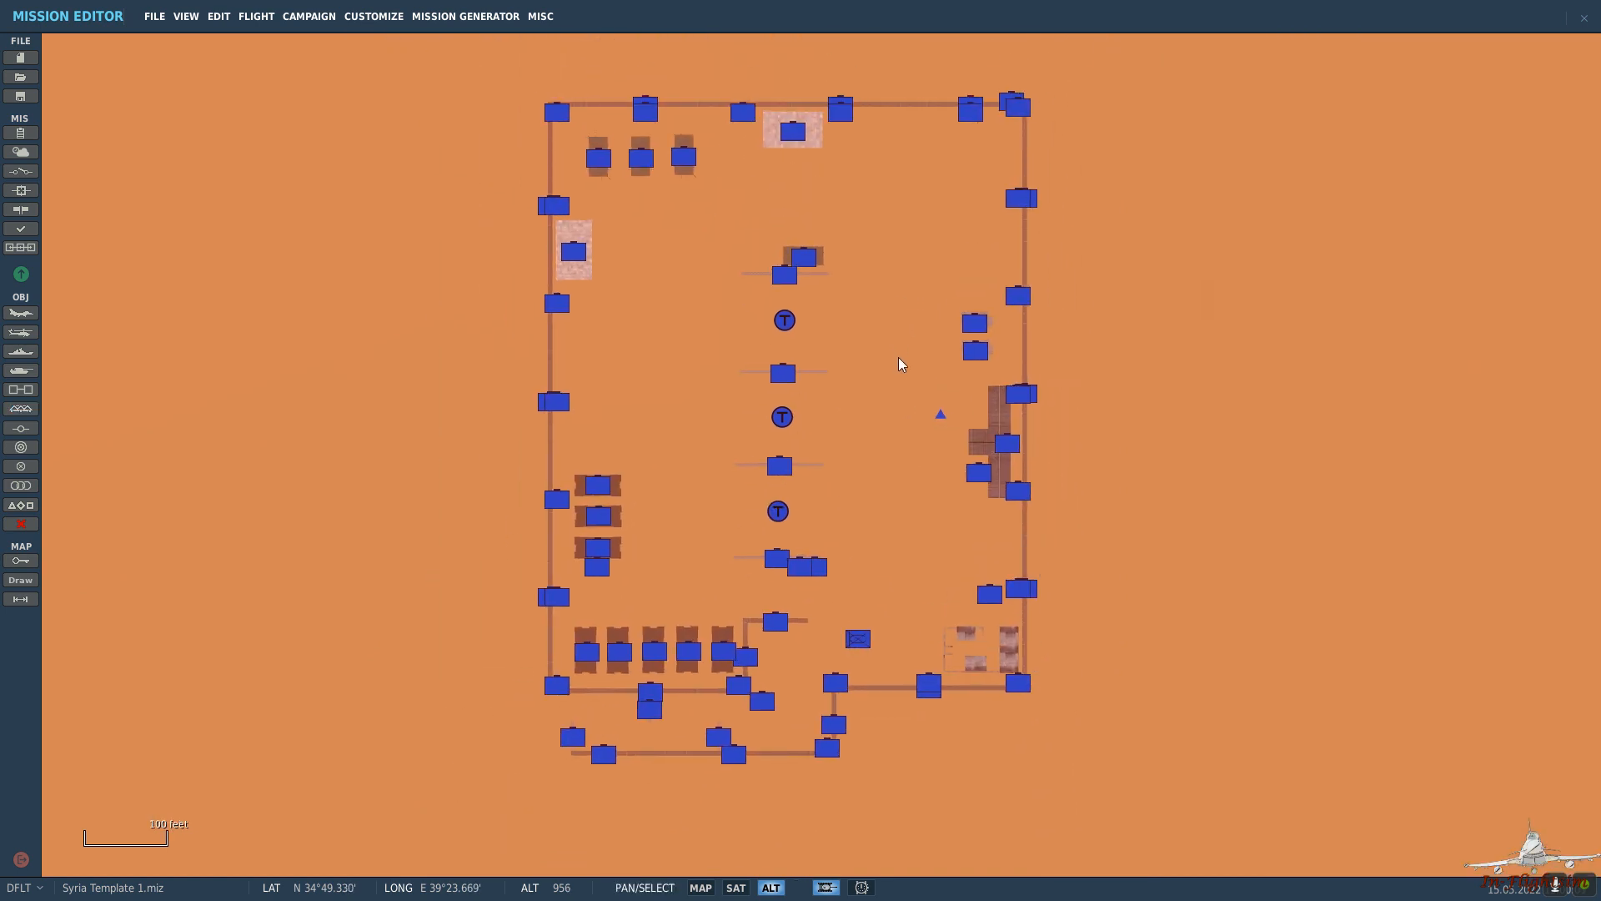
pyautogui.click(858, 639)
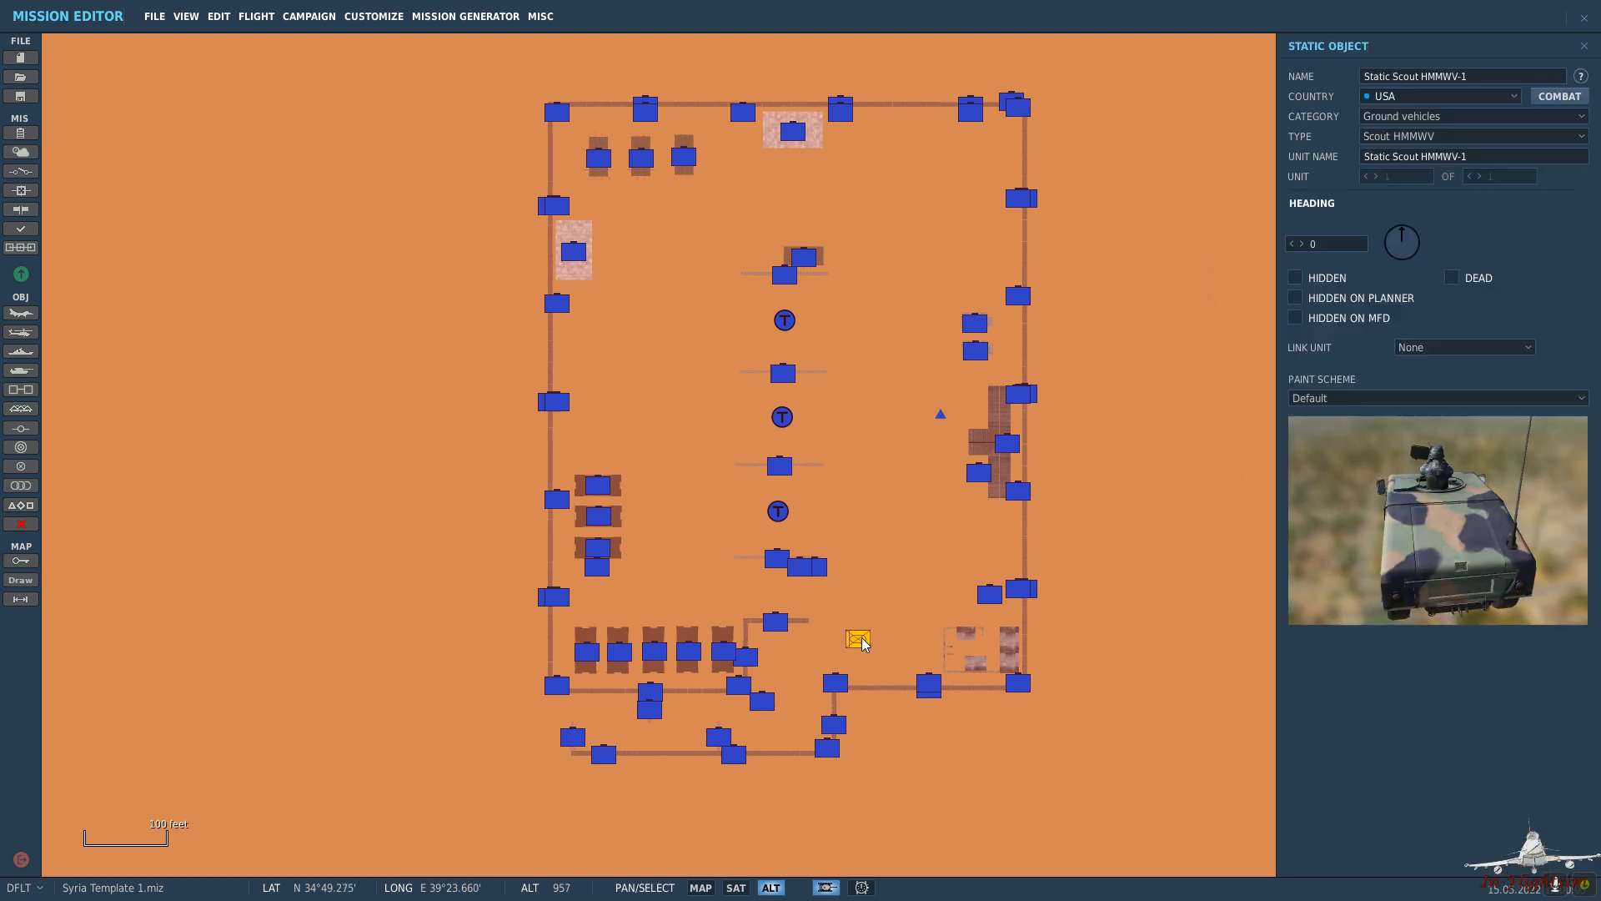
pyautogui.scroll(-5, 889, 577)
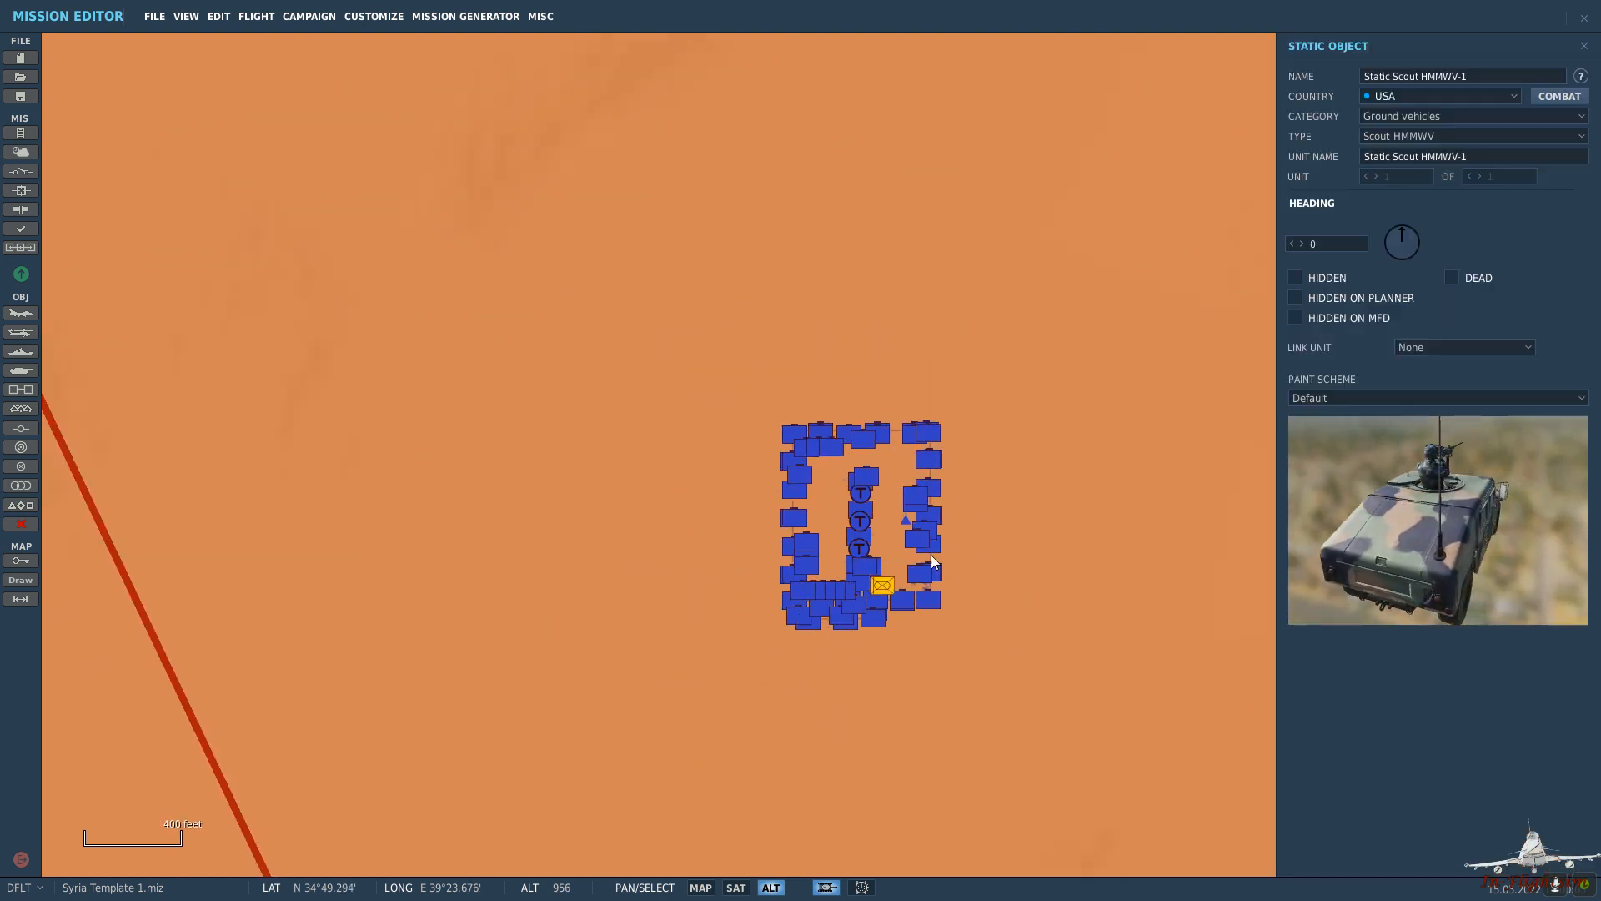
pyautogui.click(1028, 552)
pyautogui.scroll(-10, 1043, 557)
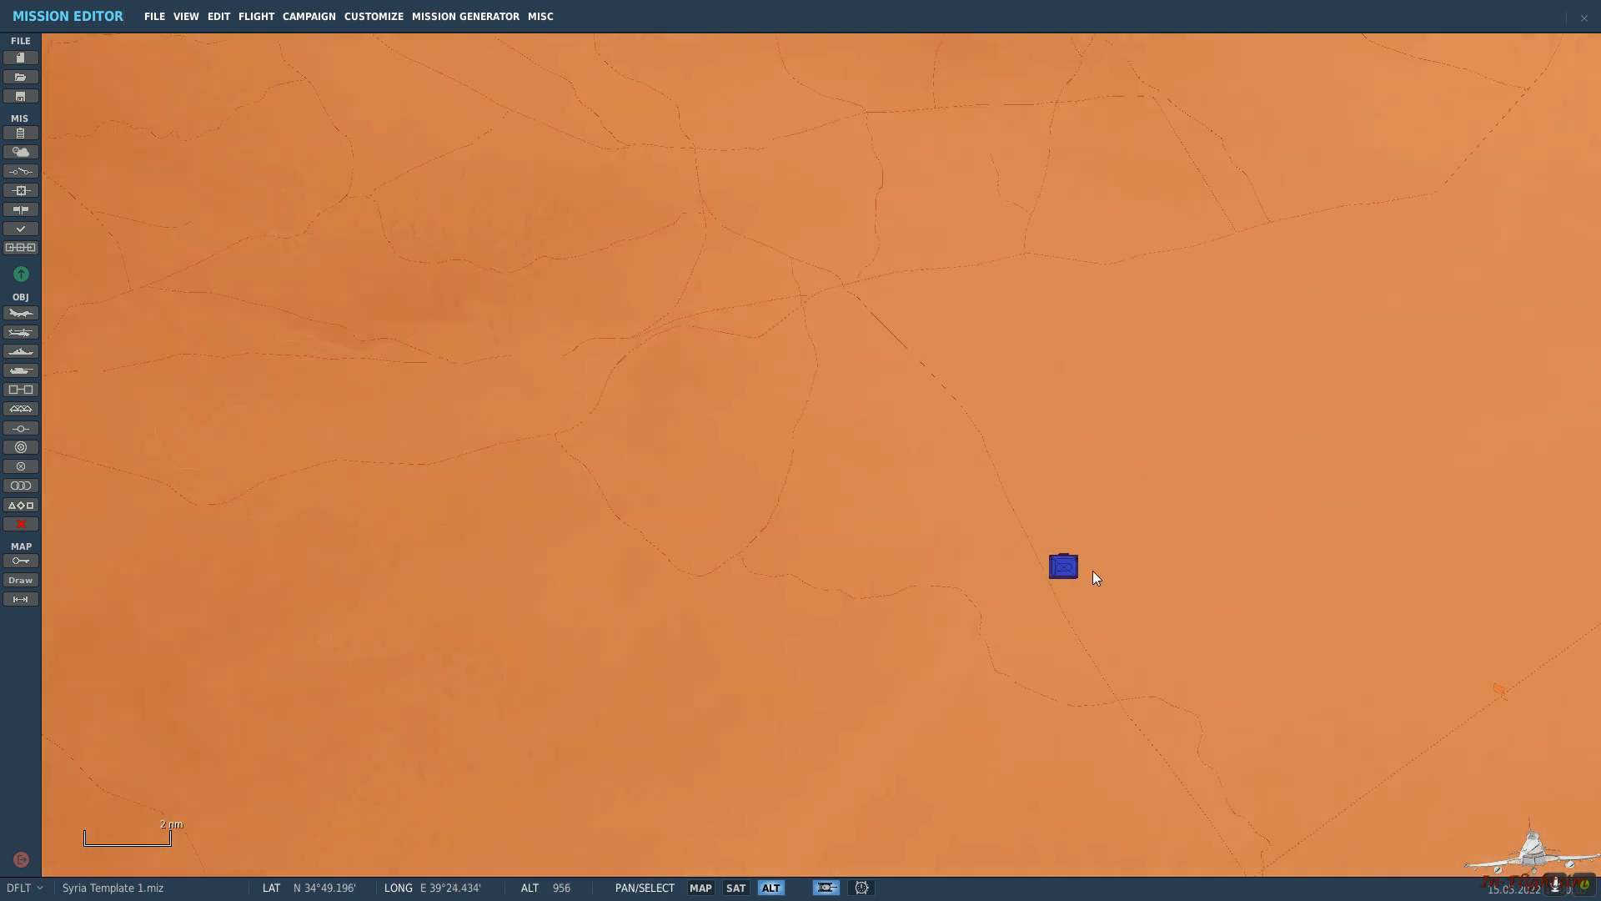
pyautogui.scroll(9, 1092, 570)
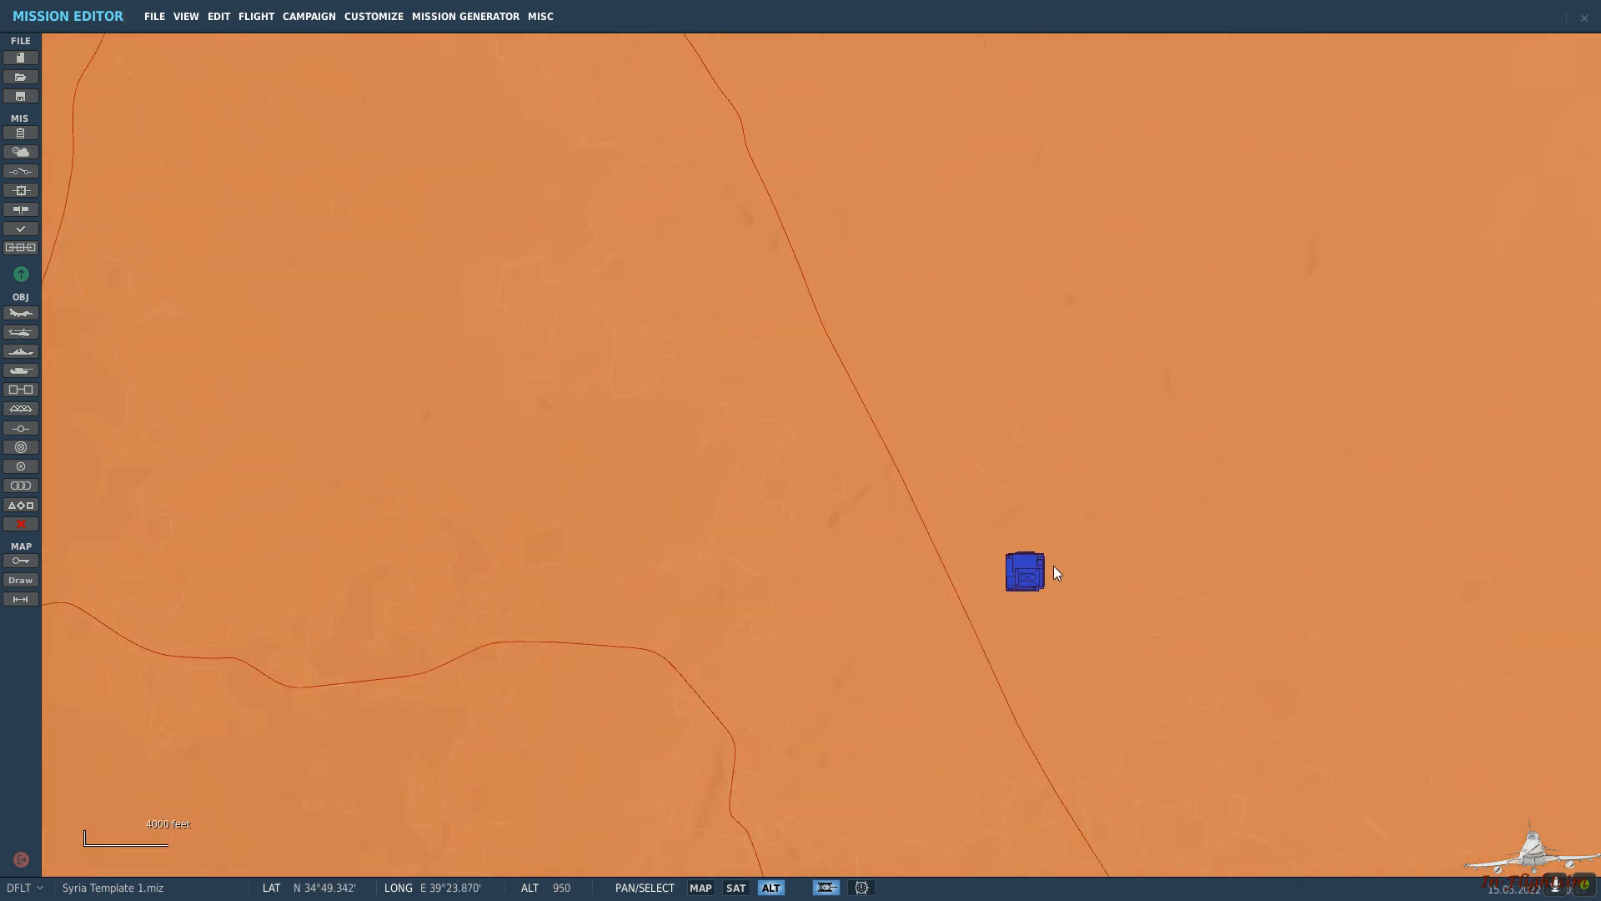
pyautogui.scroll(4, 990, 613)
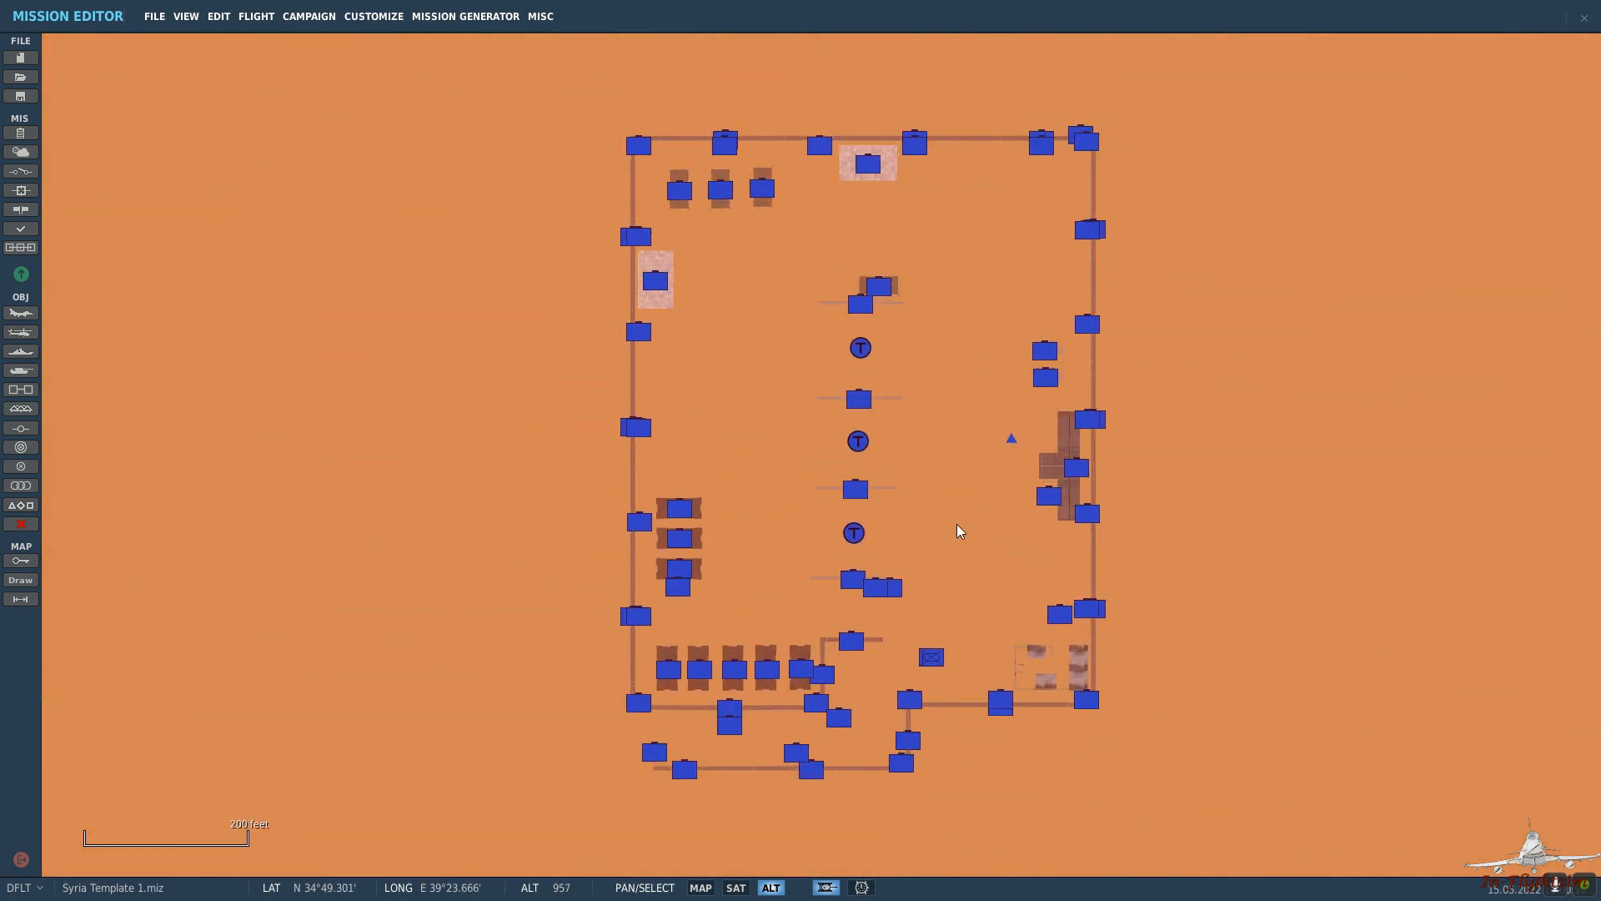
pyautogui.scroll(1, 959, 531)
pyautogui.scroll(1, 959, 531)
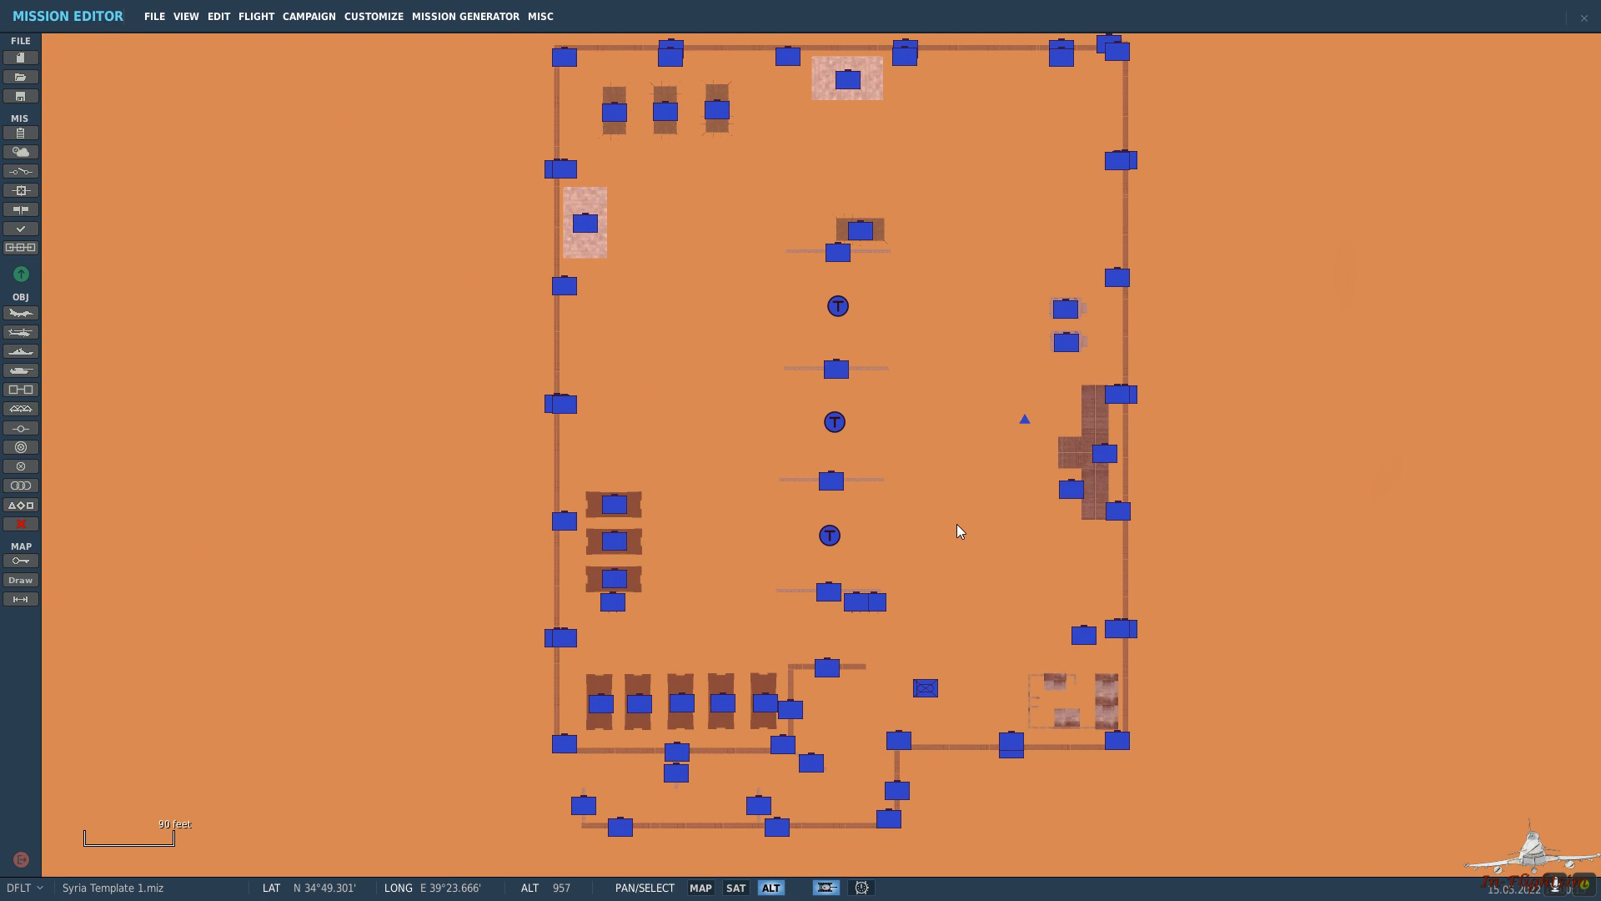
pyautogui.scroll(1, 959, 531)
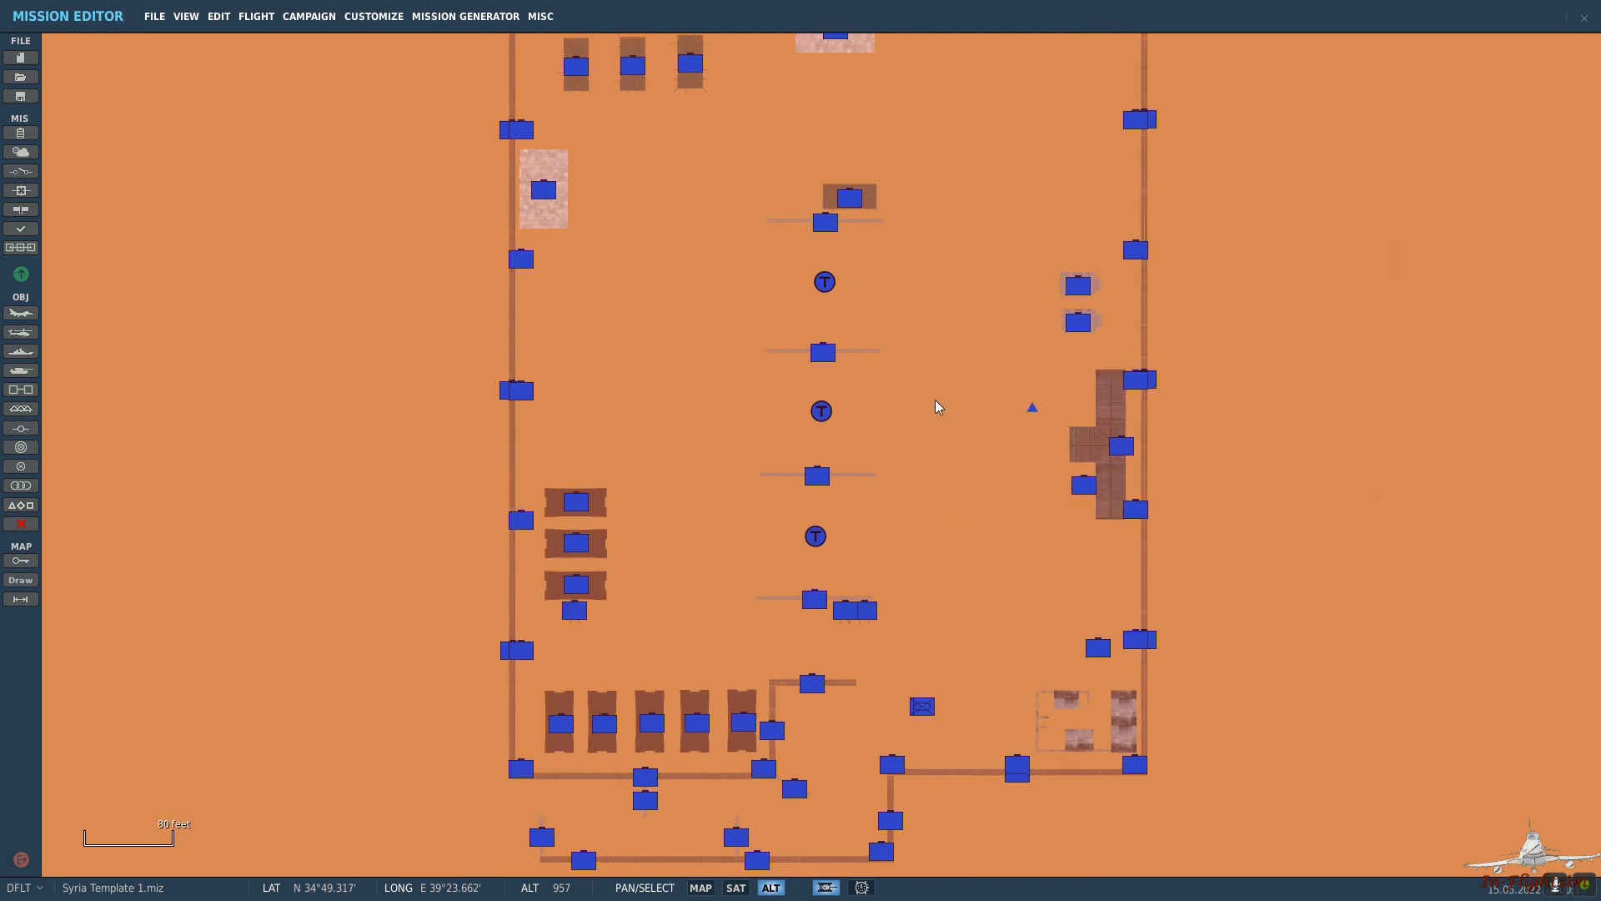
pyautogui.moveTo(931, 352); pyautogui.dragTo(916, 507, button='right')
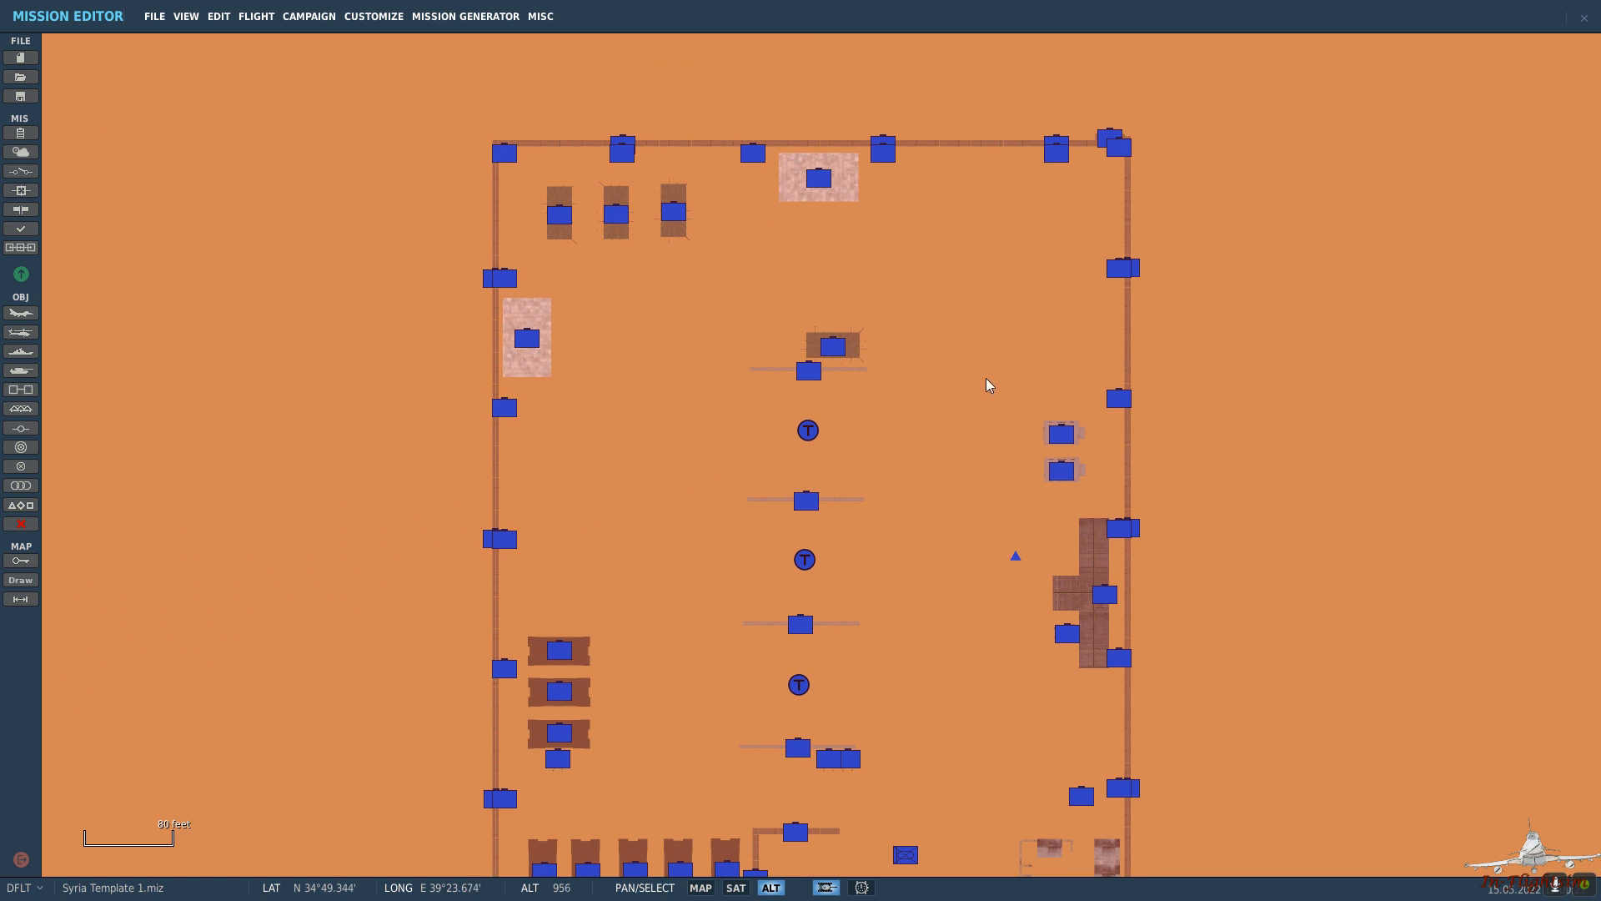
pyautogui.scroll(-10, 987, 382)
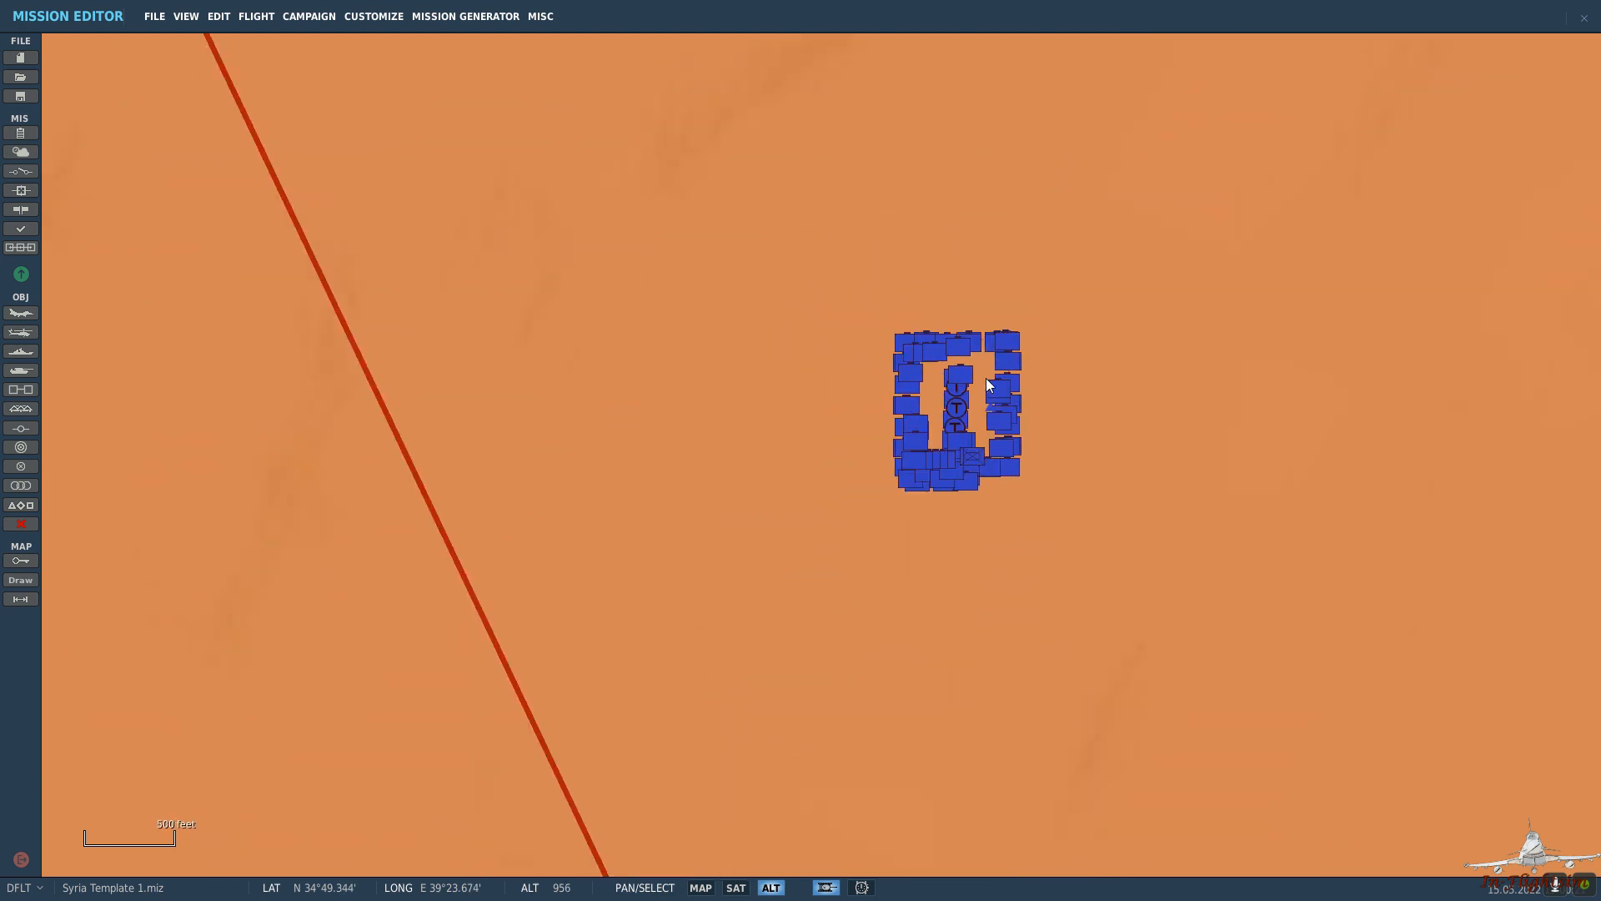
pyautogui.scroll(-15, 986, 384)
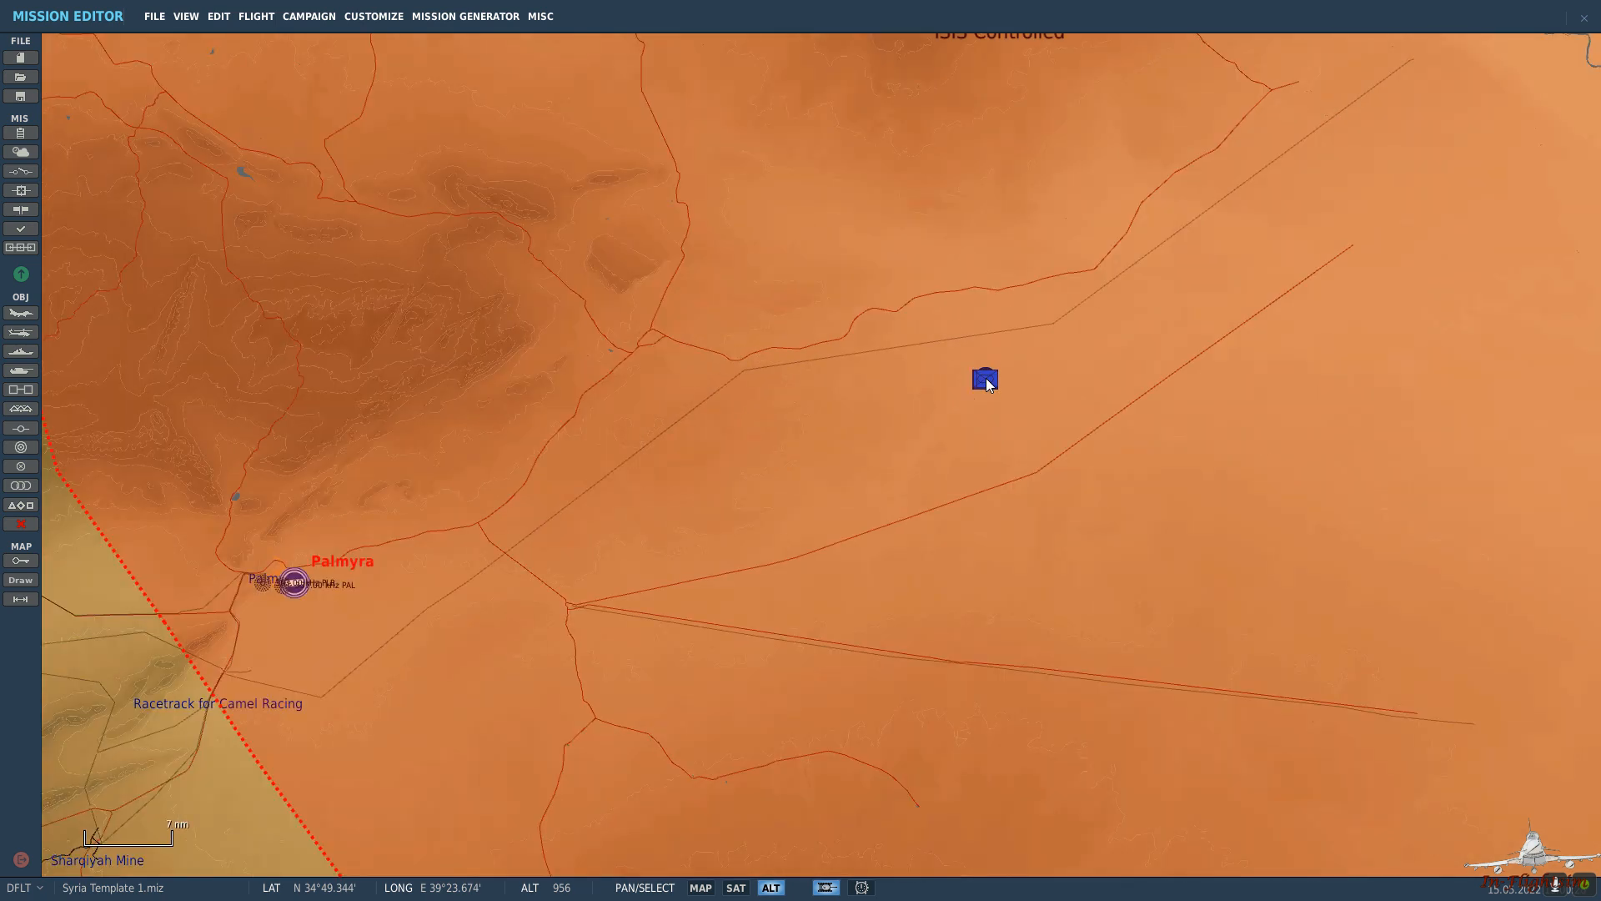
pyautogui.scroll(-3, 986, 378)
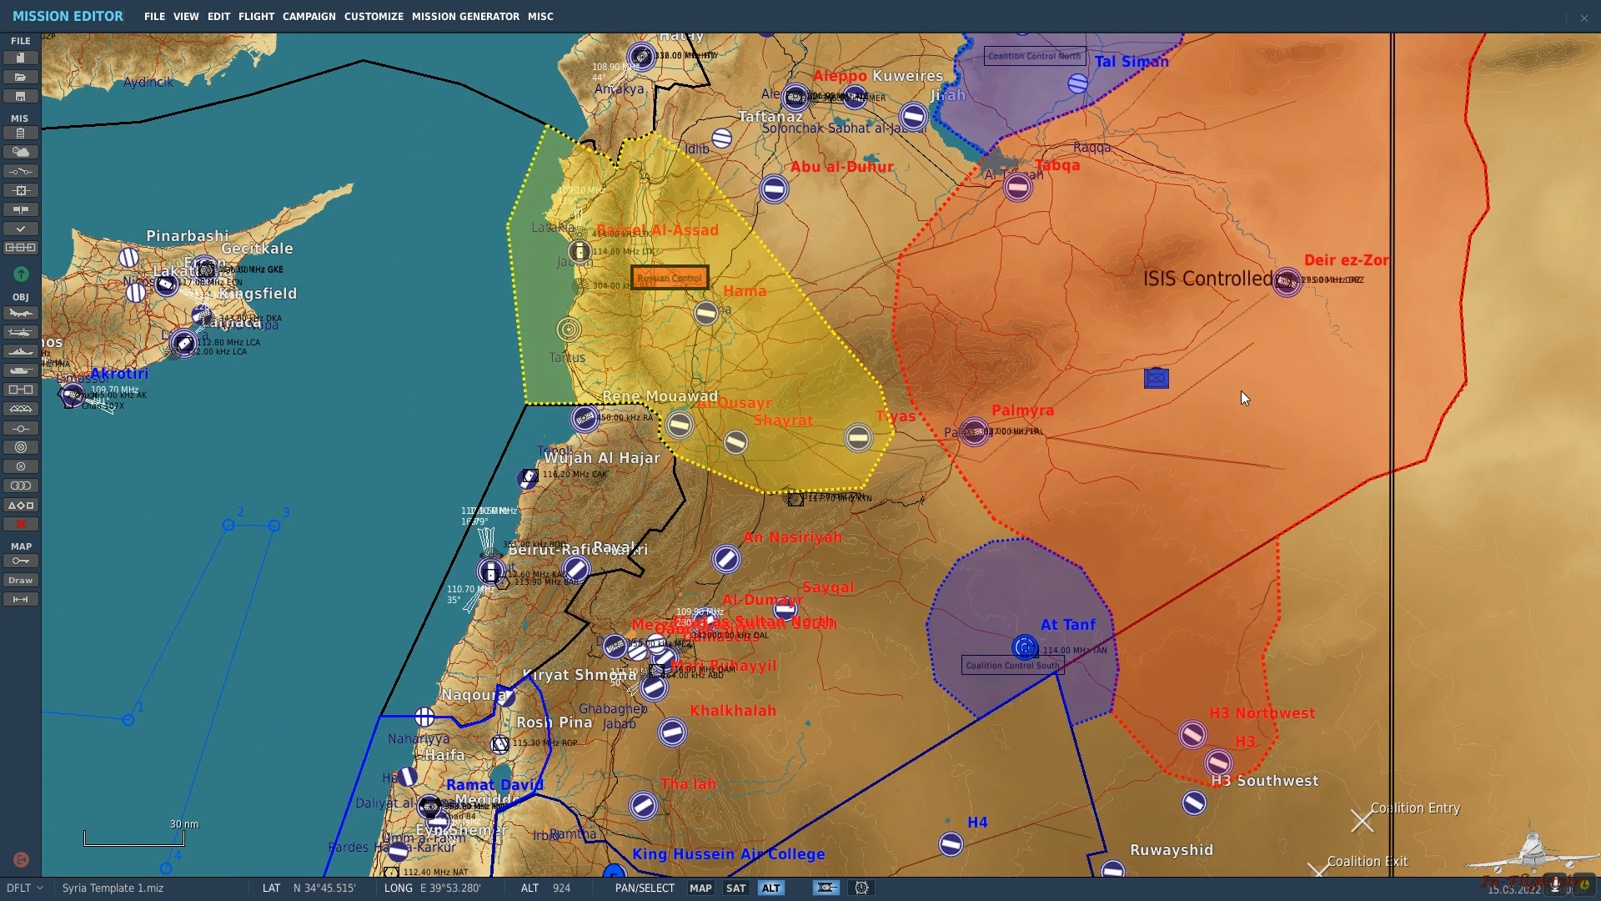
pyautogui.scroll(15, 1233, 398)
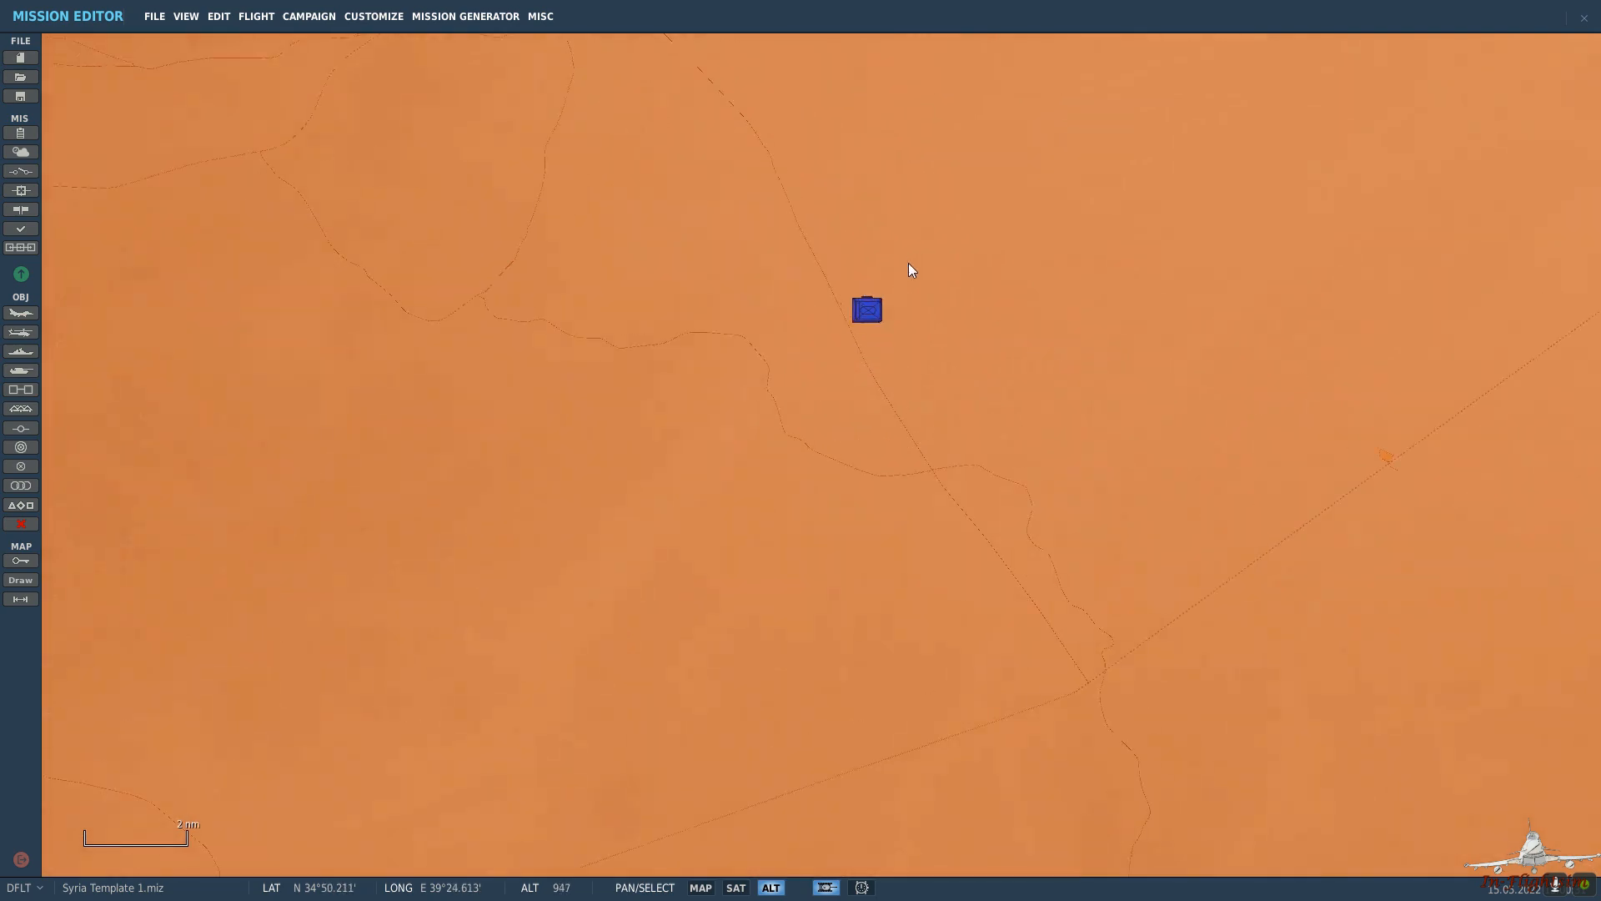
pyautogui.scroll(15, 879, 342)
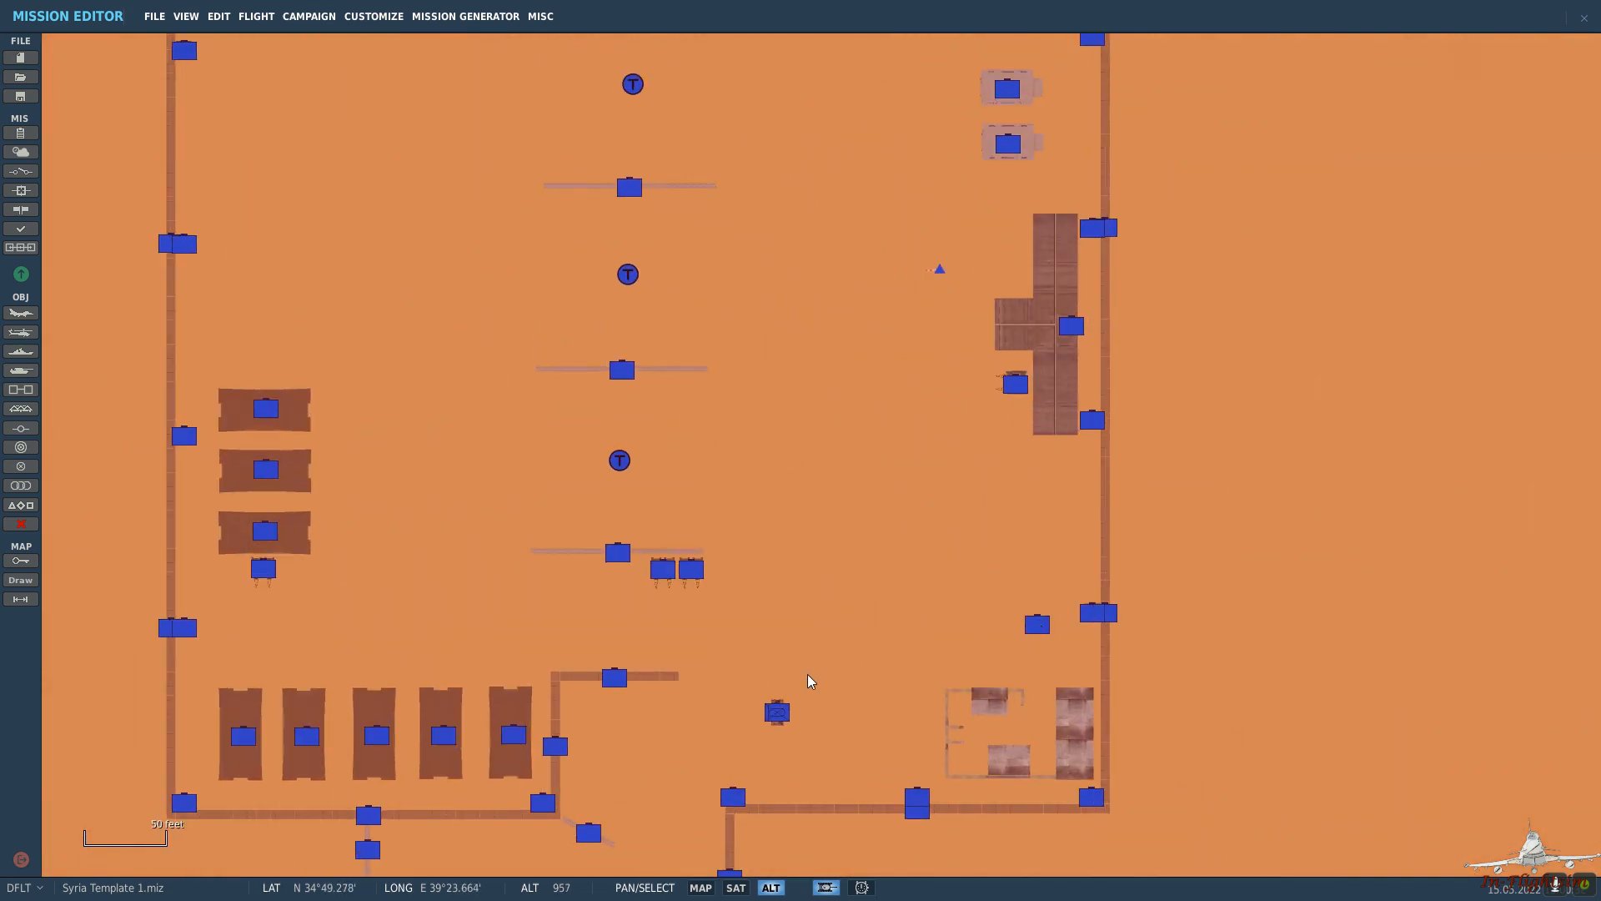
# Move the Scout HMMWV from inside the entrance to the northeast yard and change its type to APC TPz Fuchs.
pyautogui.moveTo(776, 713); pyautogui.dragTo(823, 247)
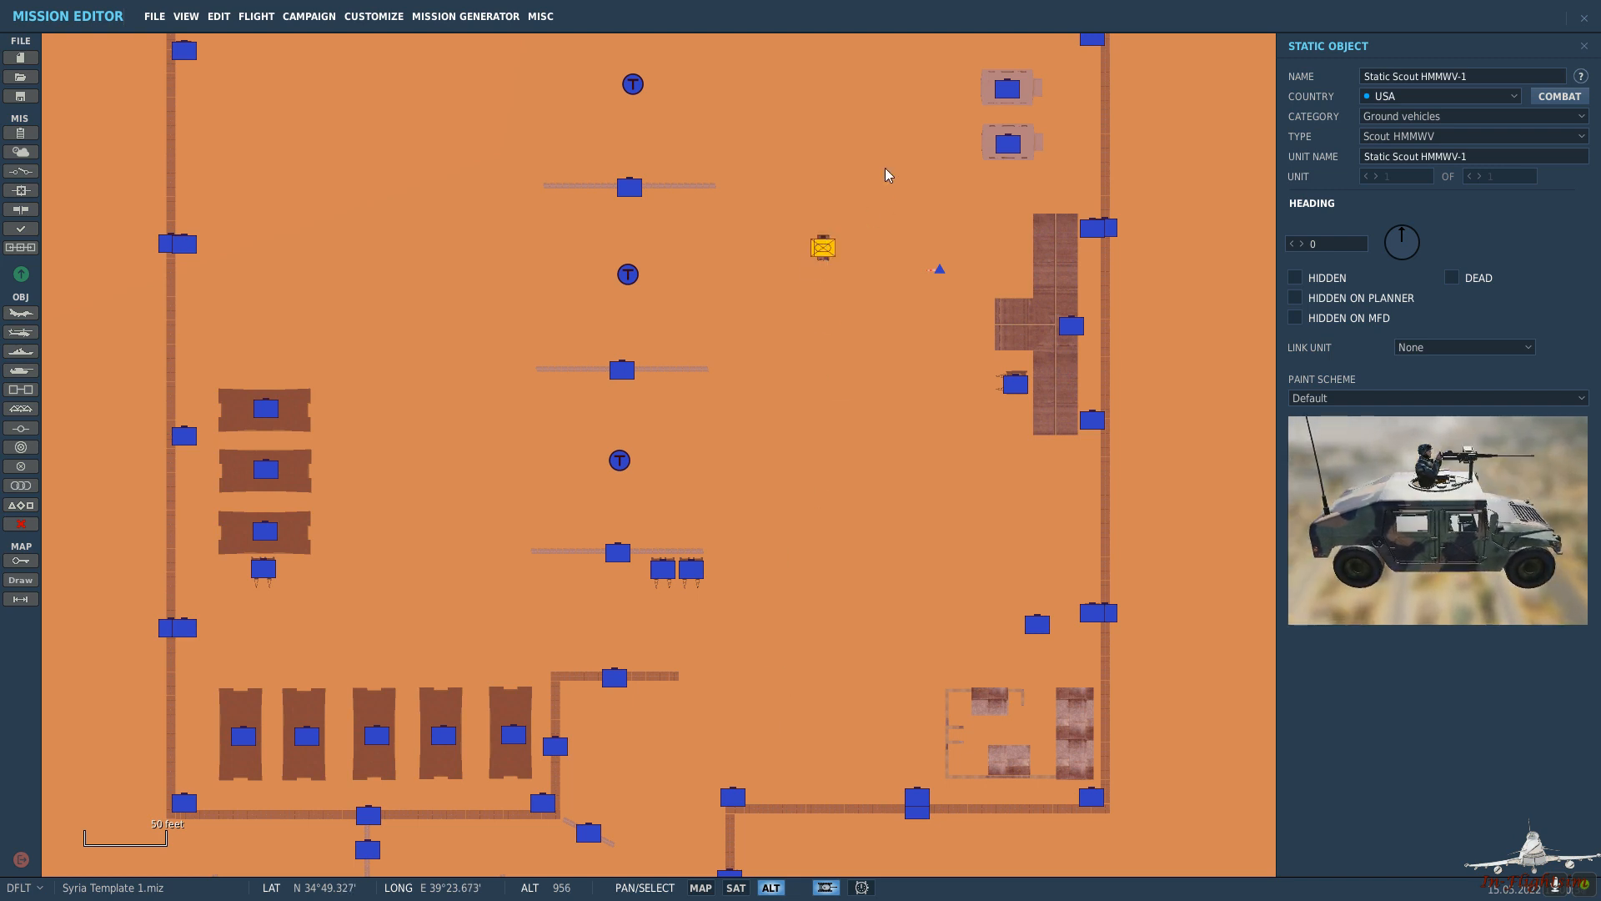
pyautogui.moveTo(887, 172); pyautogui.dragTo(832, 471)
pyautogui.moveTo(770, 545); pyautogui.dragTo(794, 314)
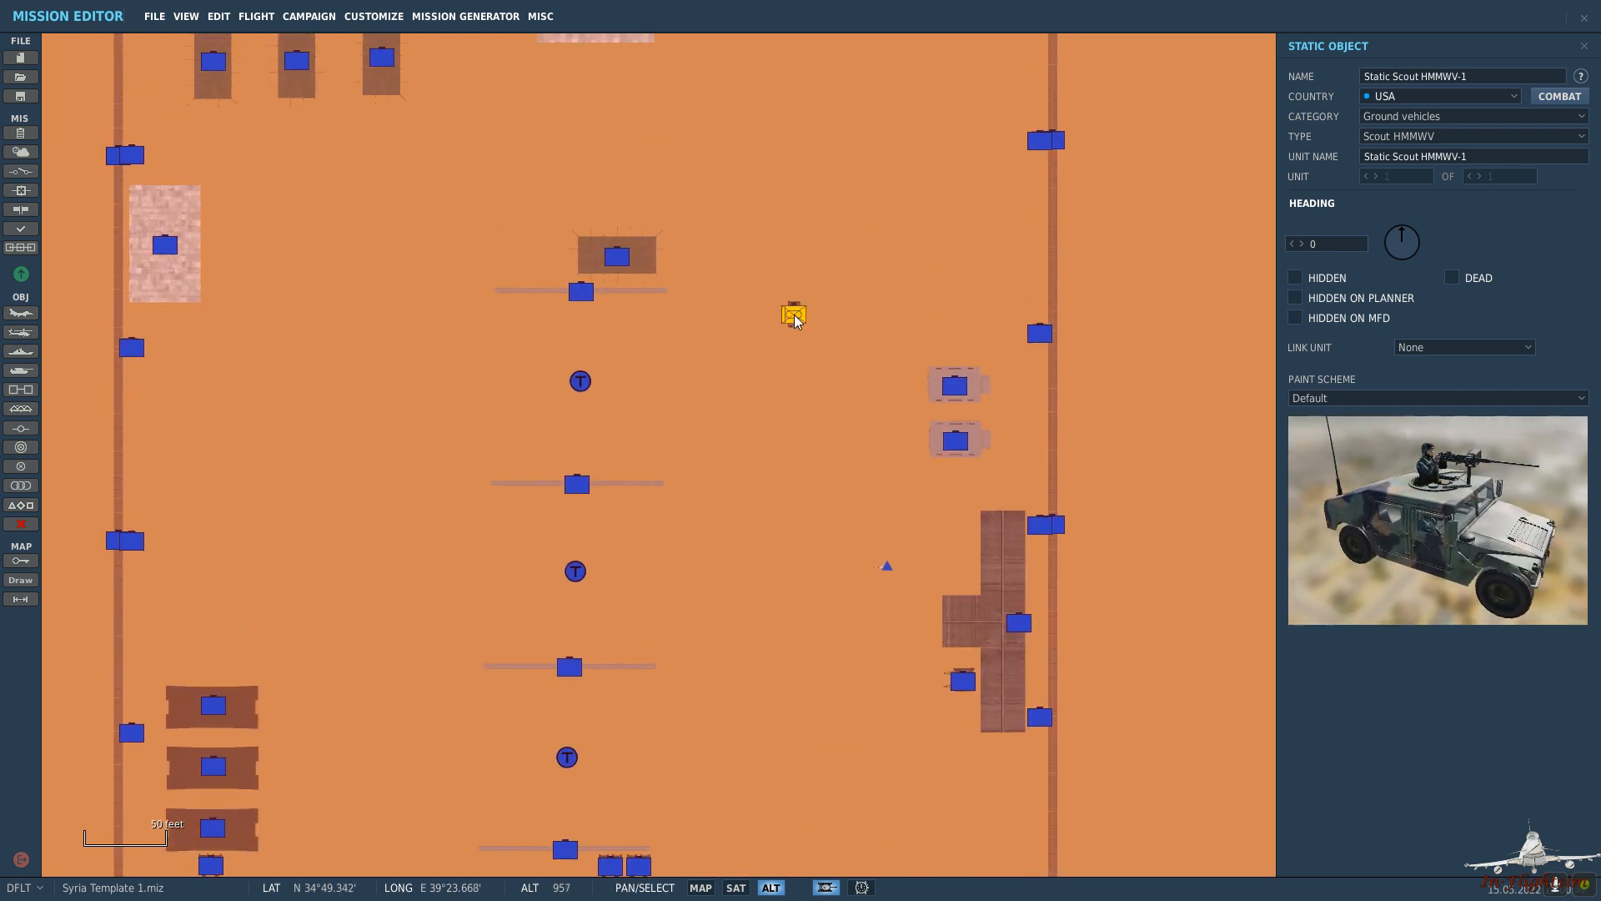
pyautogui.click(1434, 138)
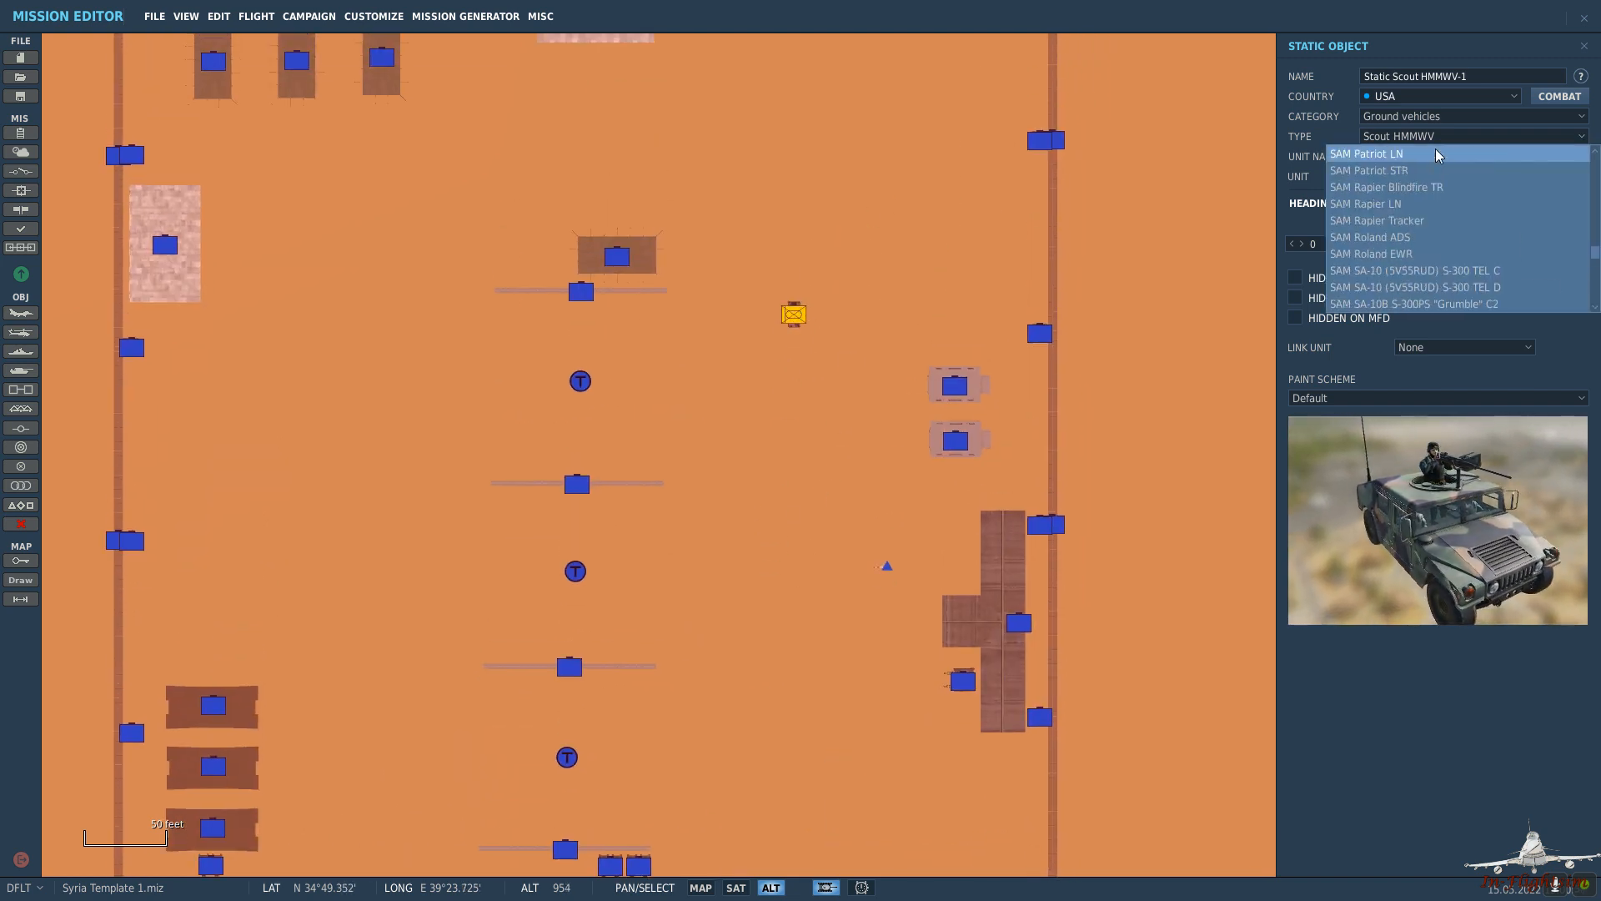
pyautogui.scroll(10, 1436, 150)
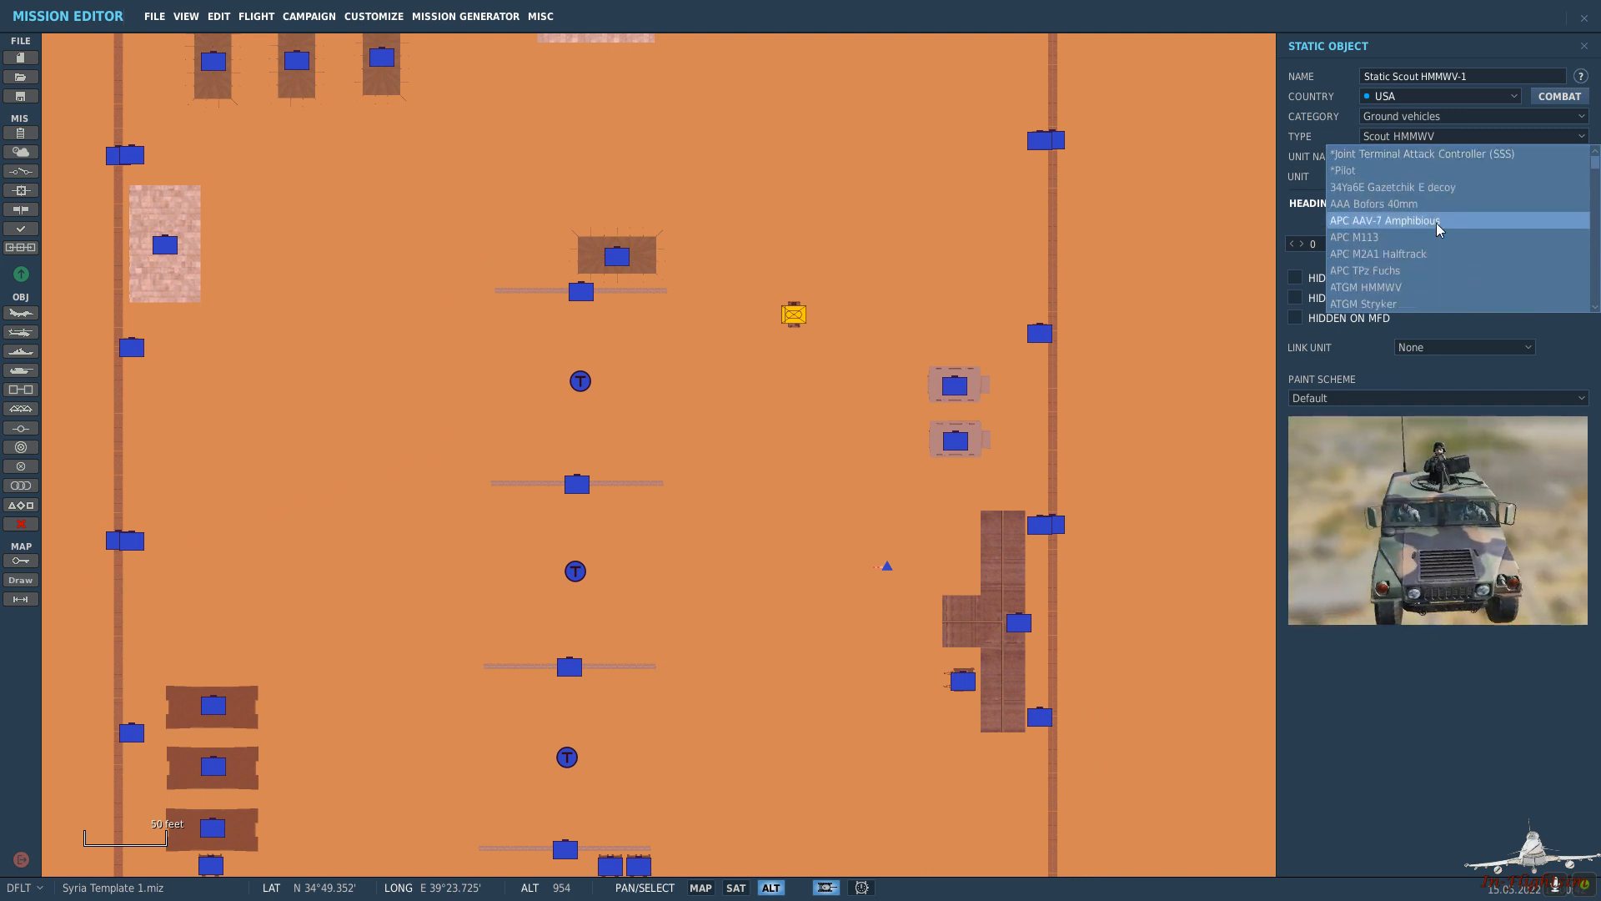
pyautogui.click(1437, 270)
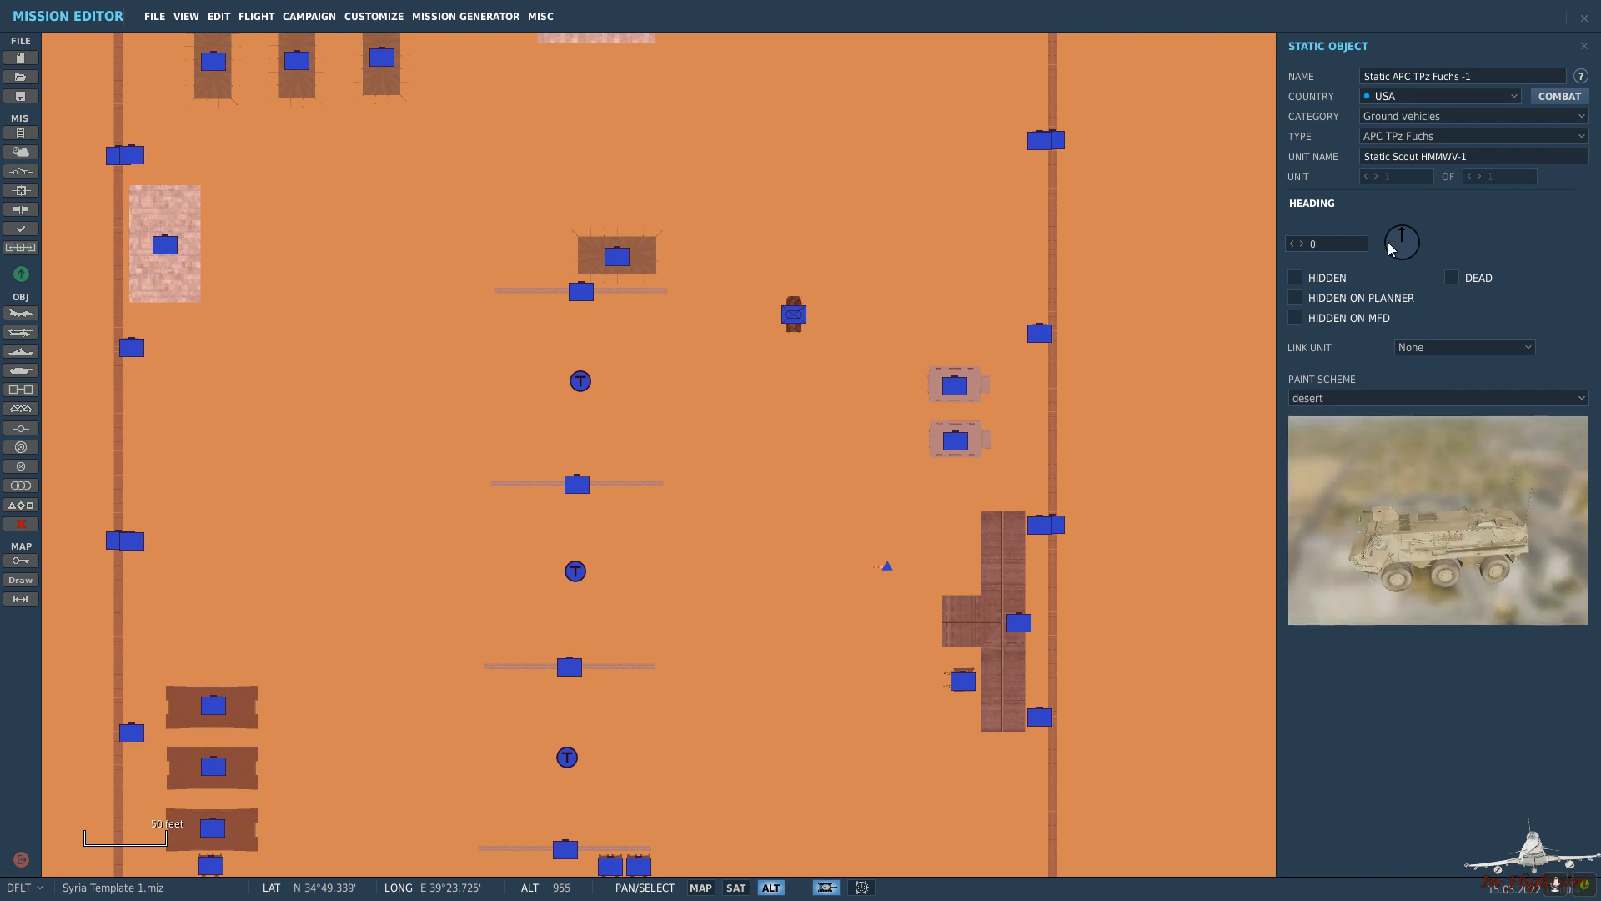
# Set the TPz Fuchs's heading to 270 and move it just north of the two red-cross structures on the east side.
pyautogui.moveTo(1391, 248); pyautogui.dragTo(1361, 247)
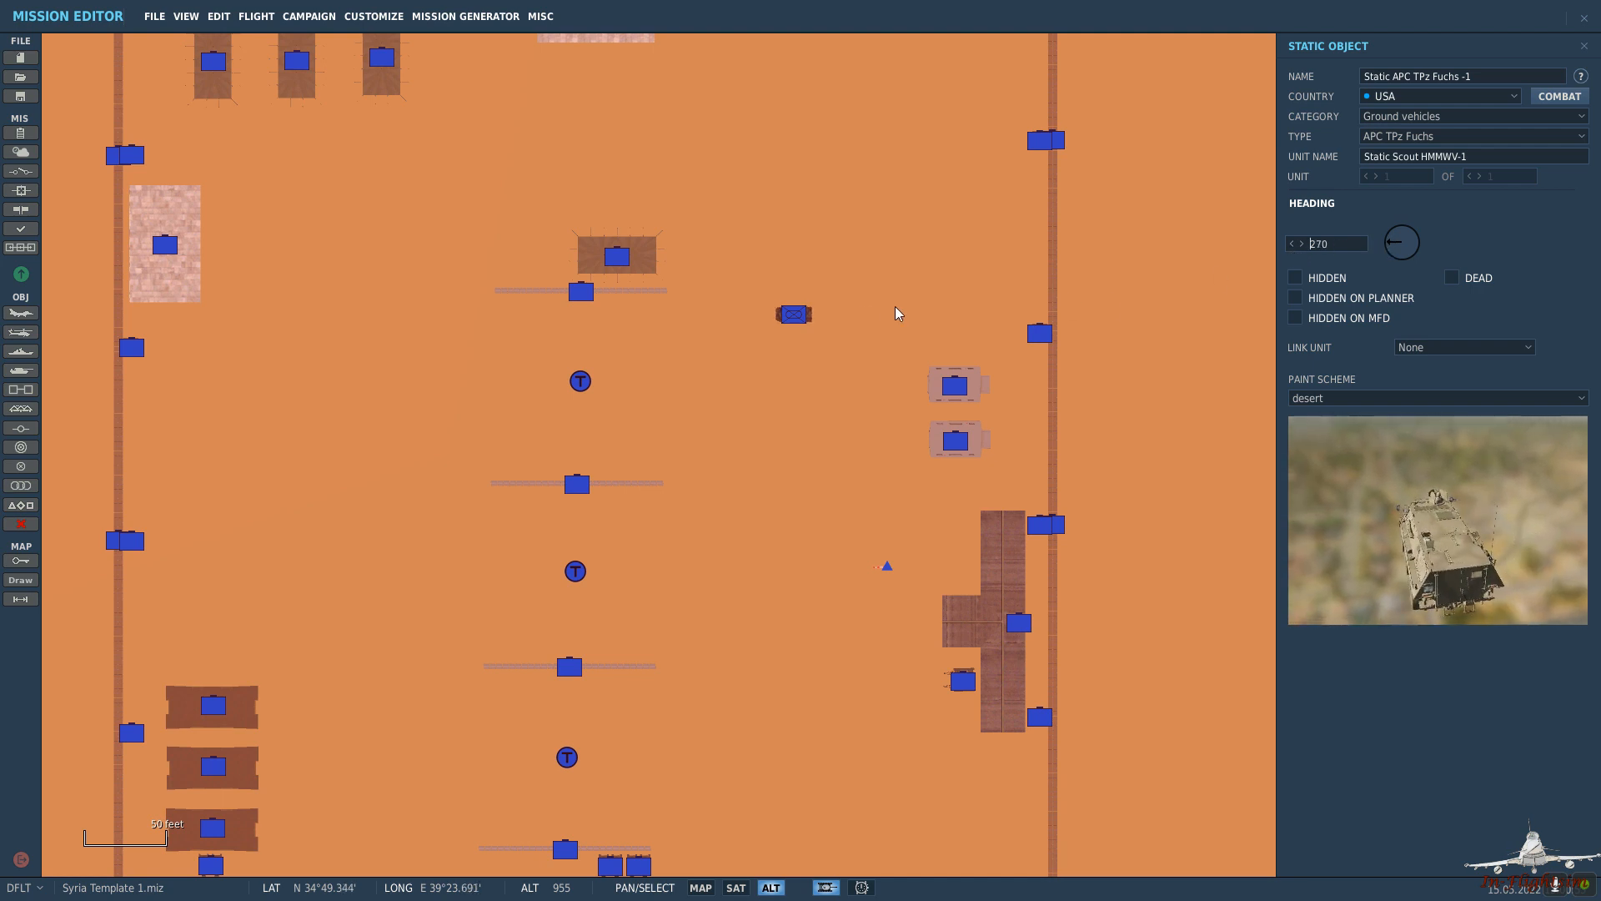
pyautogui.click(894, 307)
pyautogui.moveTo(794, 322); pyautogui.dragTo(957, 342)
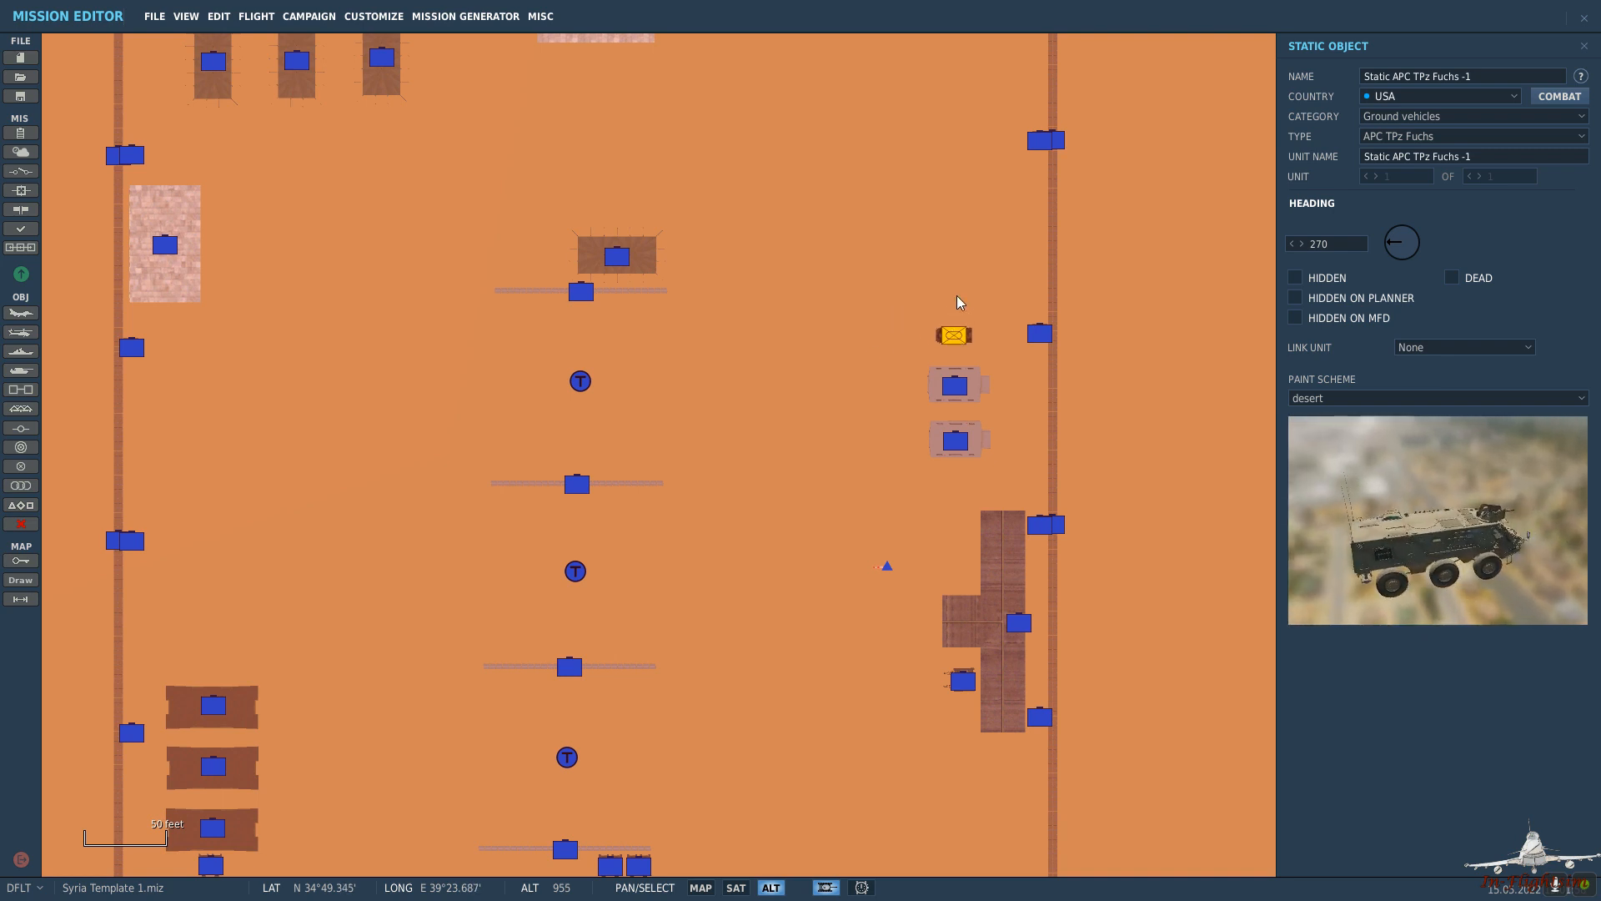
# Paste three more TPz Fuchs APCs in an evenly spaced column running north from the first one.
pyautogui.click(957, 301)
pyautogui.scroll(3, 957, 301)
pyautogui.moveTo(957, 302); pyautogui.dragTo(961, 327)
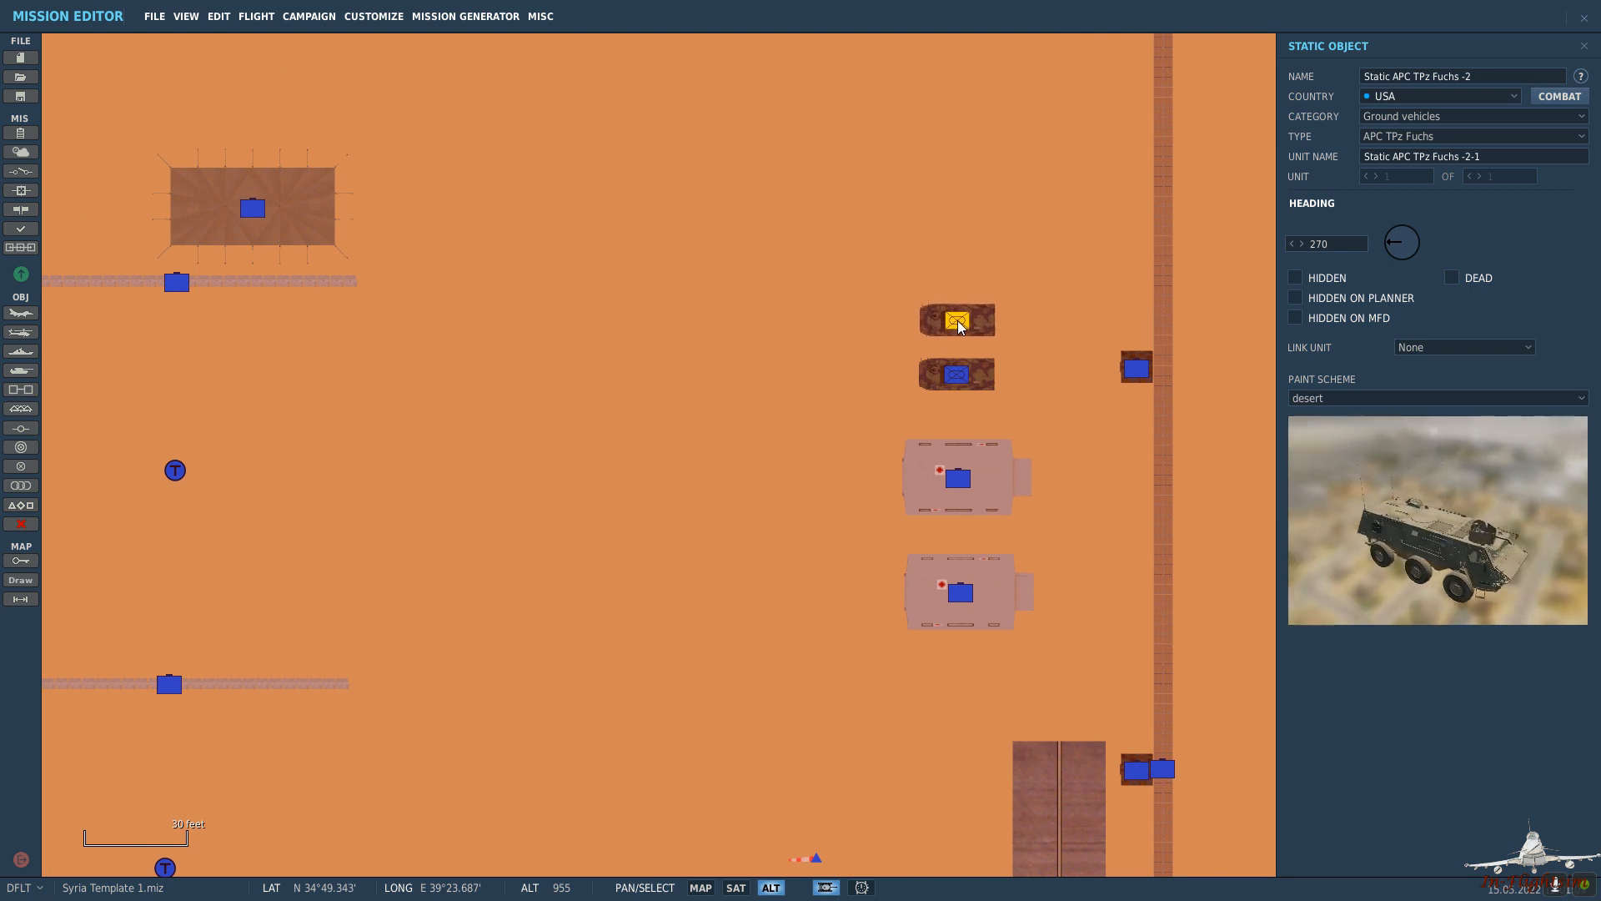
pyautogui.click(970, 236)
pyautogui.moveTo(969, 236); pyautogui.dragTo(959, 273)
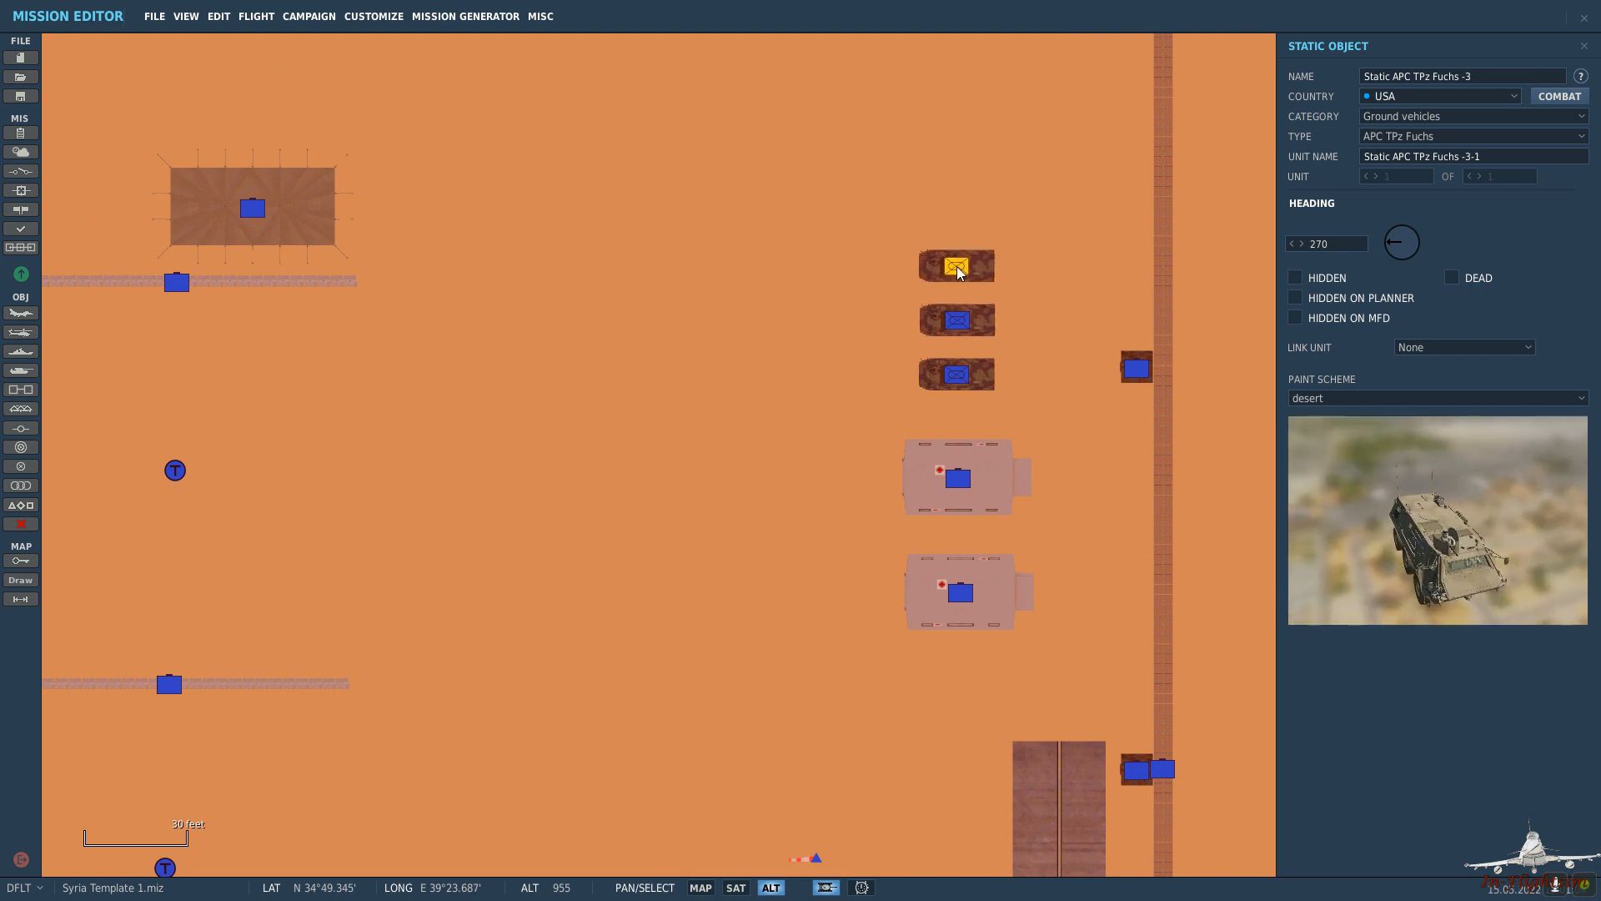
pyautogui.moveTo(940, 188); pyautogui.dragTo(936, 311, button='right')
pyautogui.click(951, 314)
pyautogui.moveTo(952, 315); pyautogui.dragTo(951, 338)
pyautogui.click(867, 326)
pyautogui.scroll(-5, 867, 326)
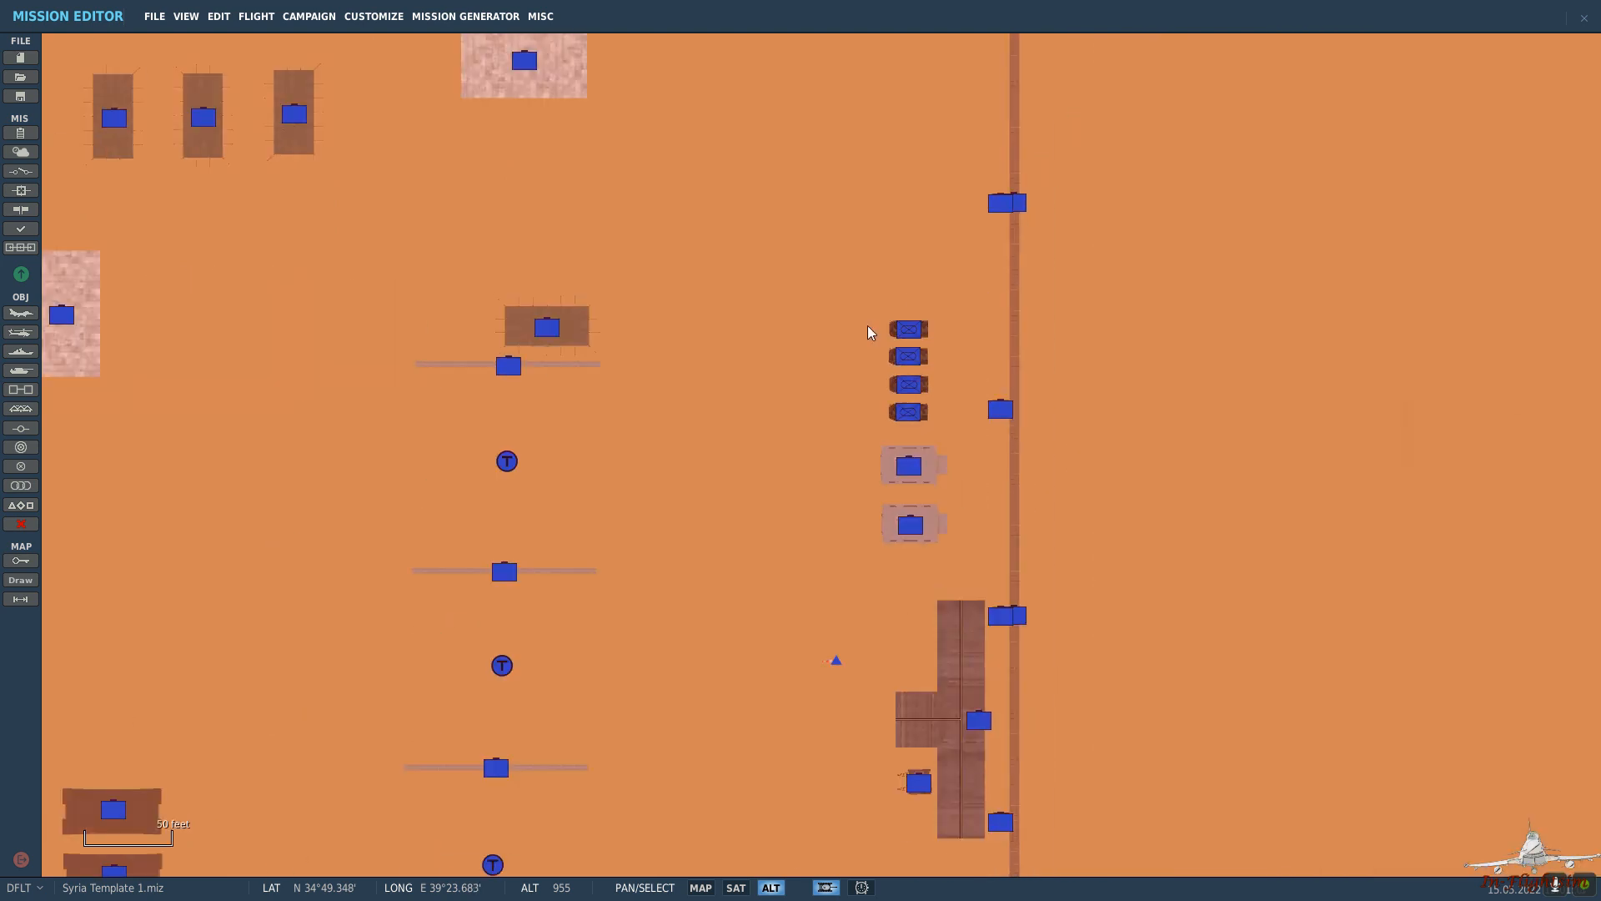
# Paste another TPz Fuchs in the open southeast yard and change its type to IFV LAV-25.
pyautogui.scroll(3, 833, 417)
pyautogui.moveTo(821, 530); pyautogui.dragTo(880, 360, button='right')
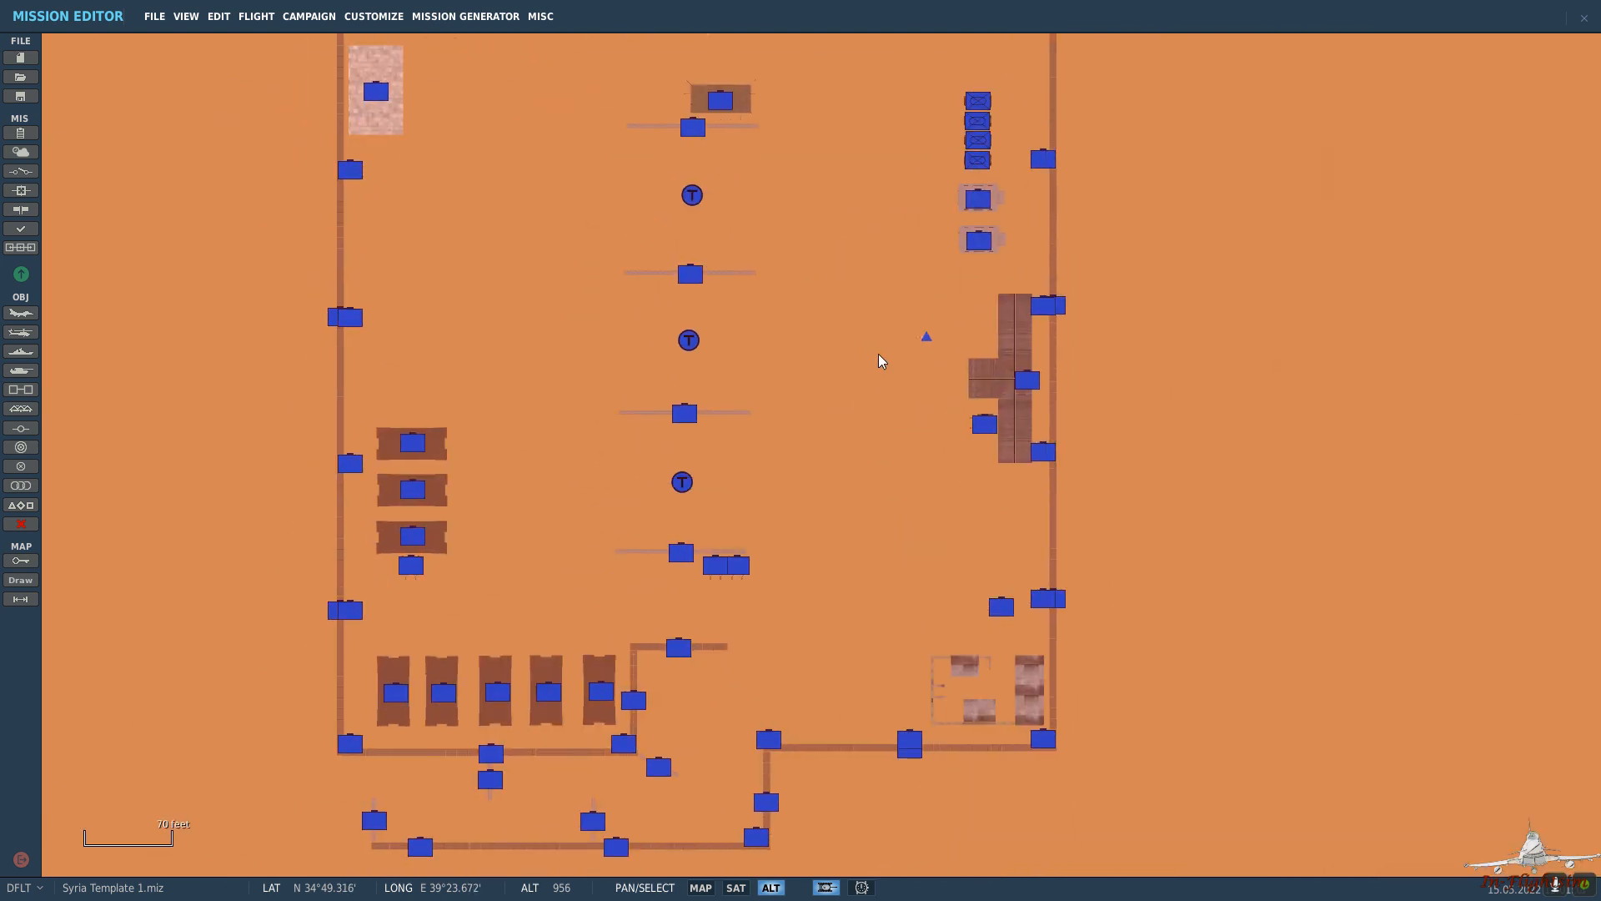
pyautogui.scroll(2, 923, 538)
pyautogui.hotkey('ctrl', 'v')
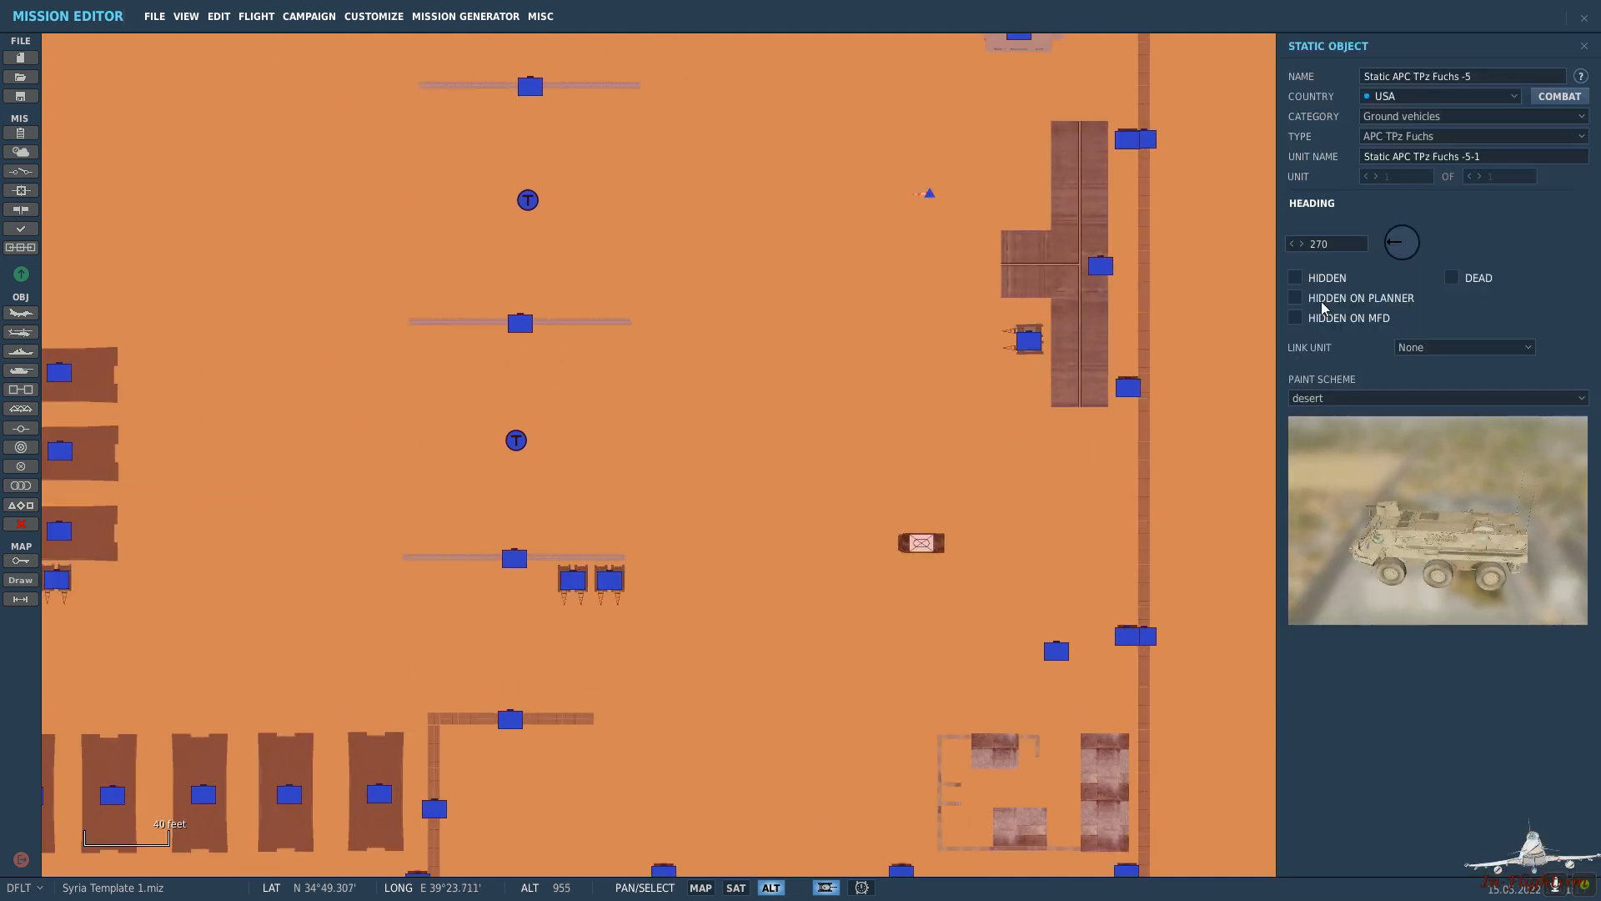
pyautogui.click(1417, 147)
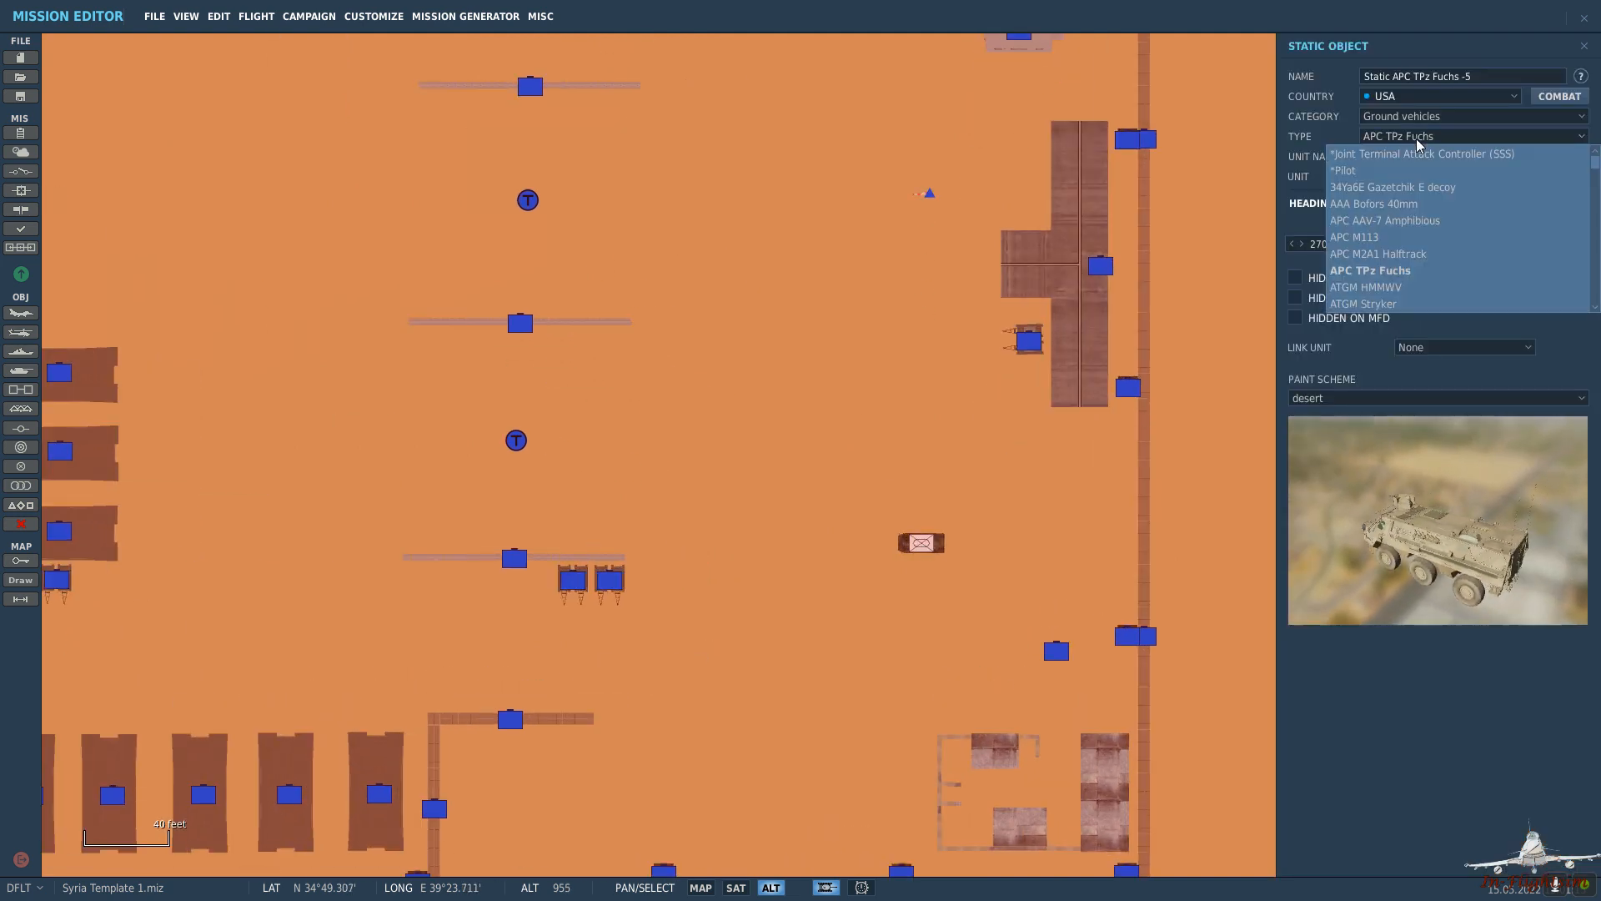
pyautogui.click(1418, 146)
pyautogui.scroll(-1, 1418, 143)
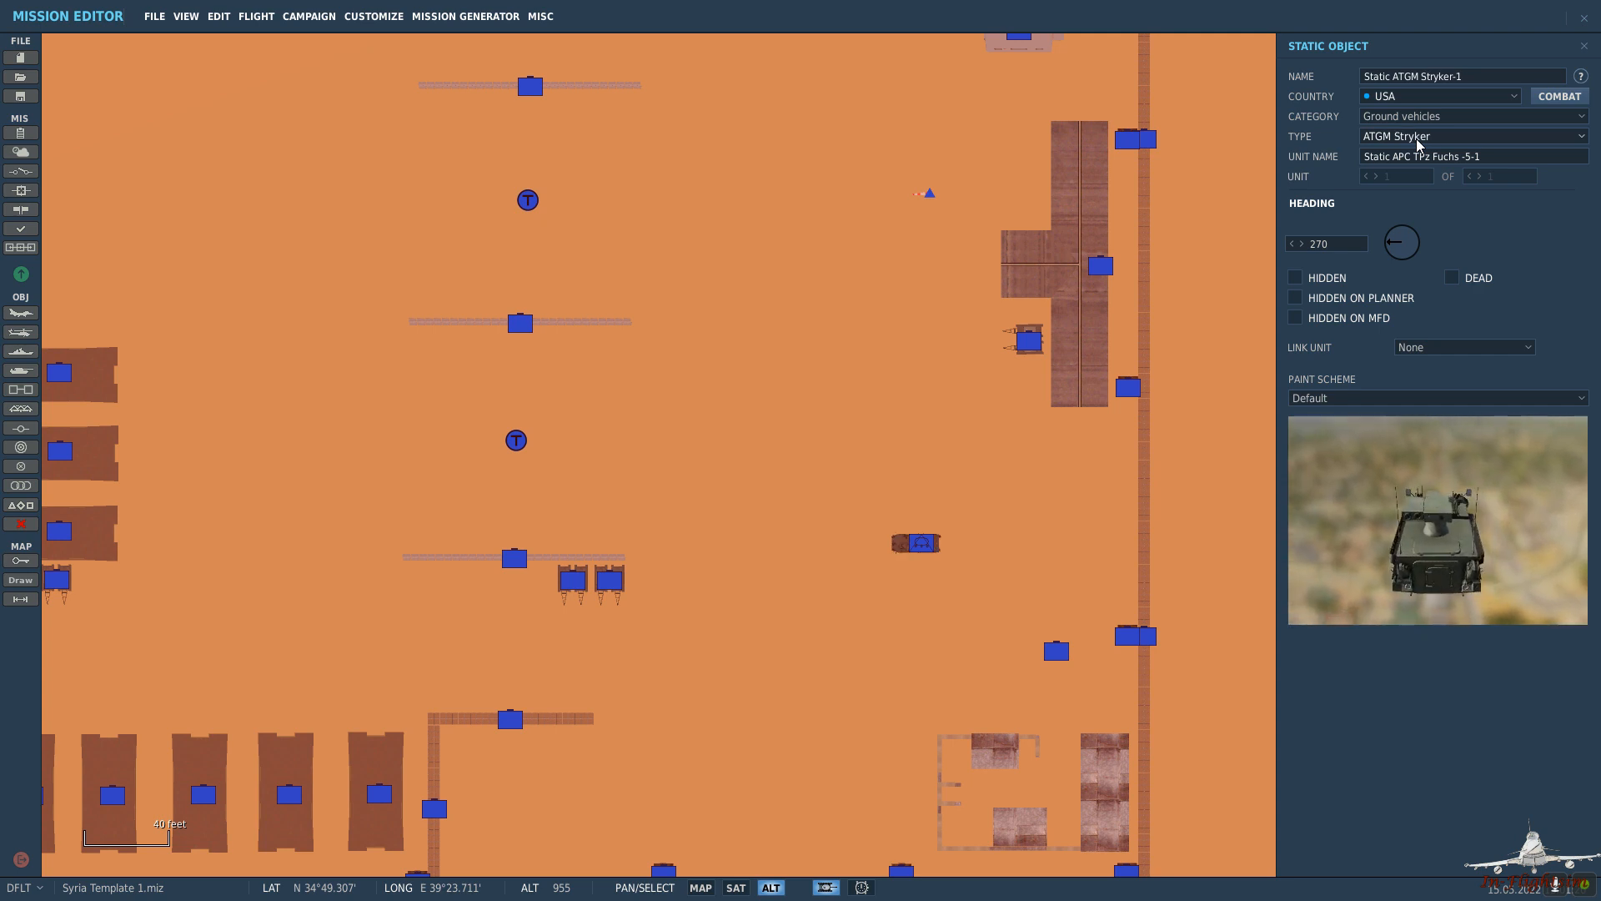
pyautogui.scroll(-2, 1417, 144)
pyautogui.scroll(-1, 1418, 143)
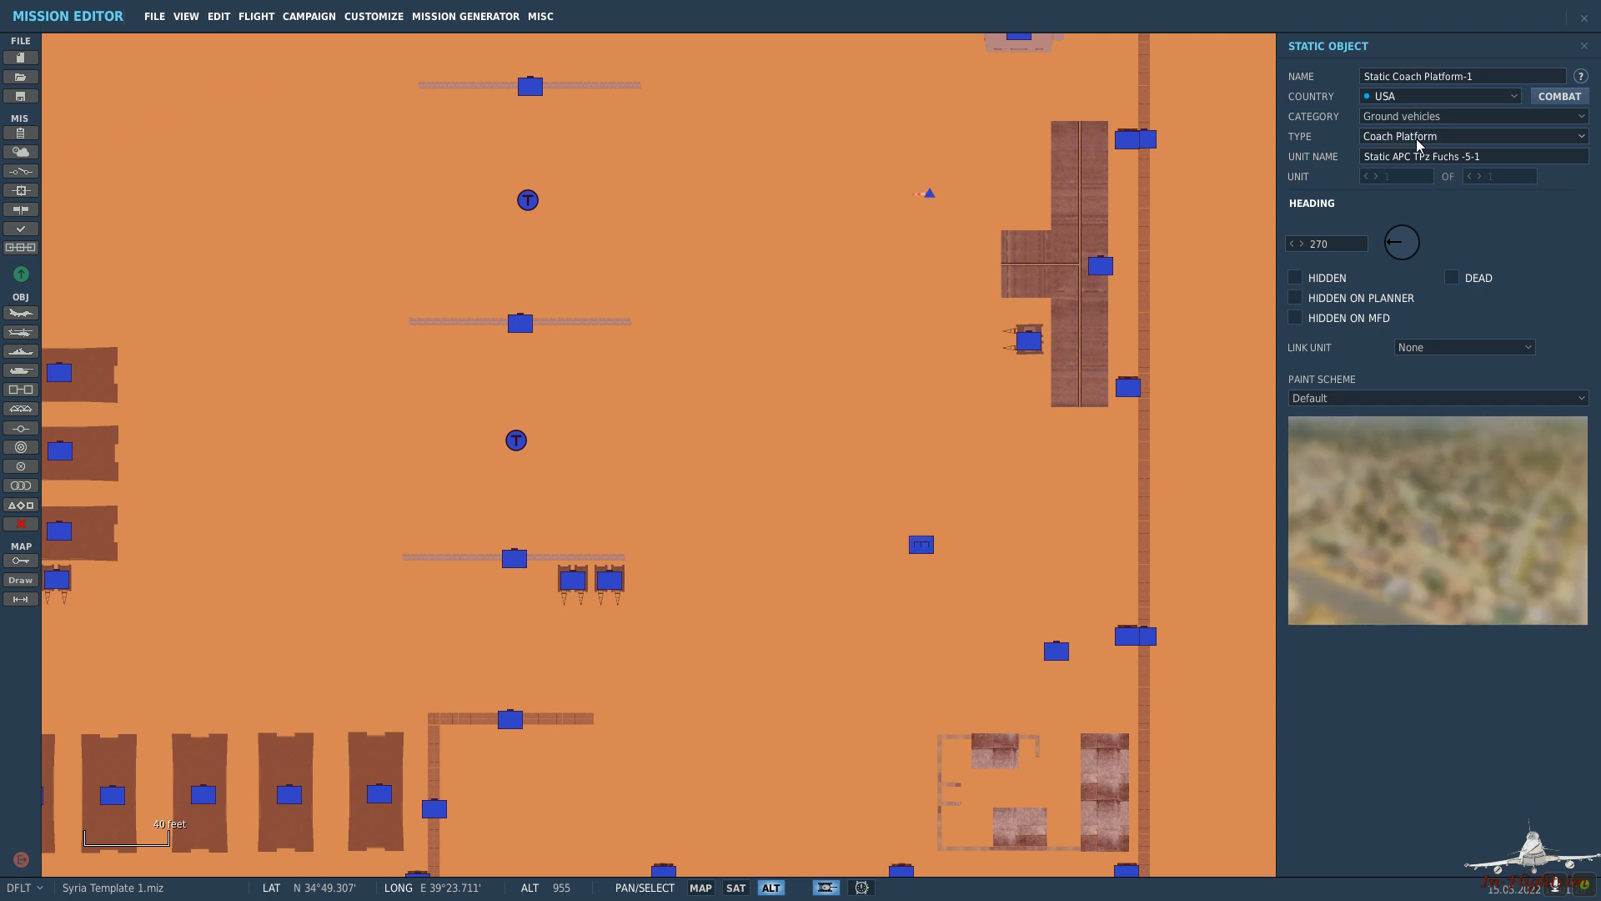
pyautogui.scroll(1, 1418, 144)
pyautogui.scroll(-1, 1417, 144)
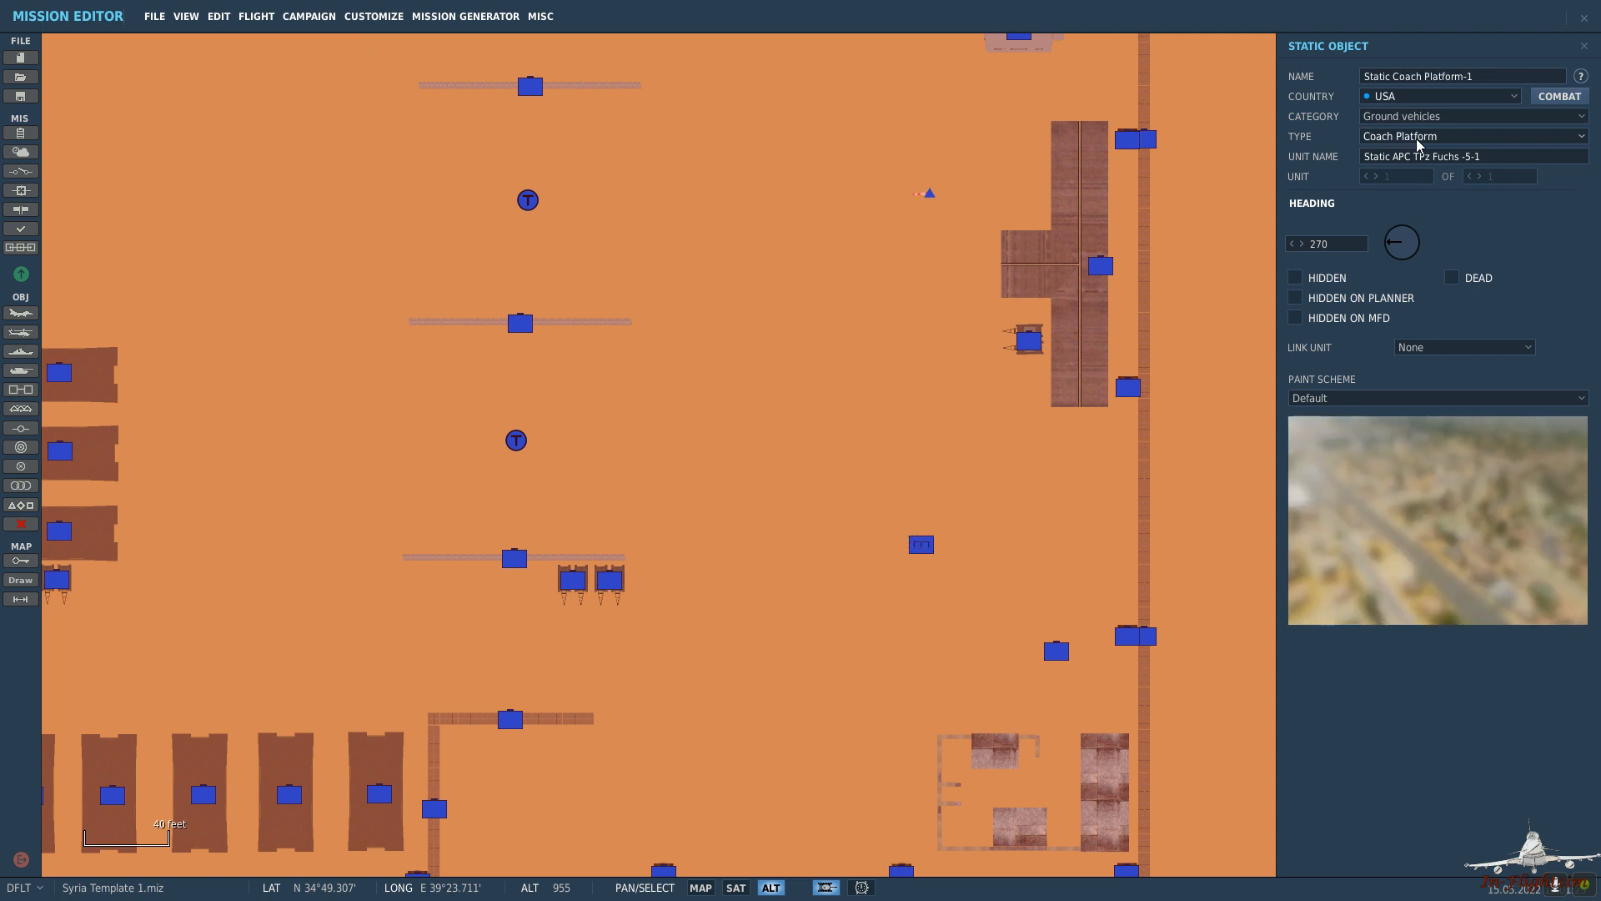
pyautogui.scroll(-1, 1417, 144)
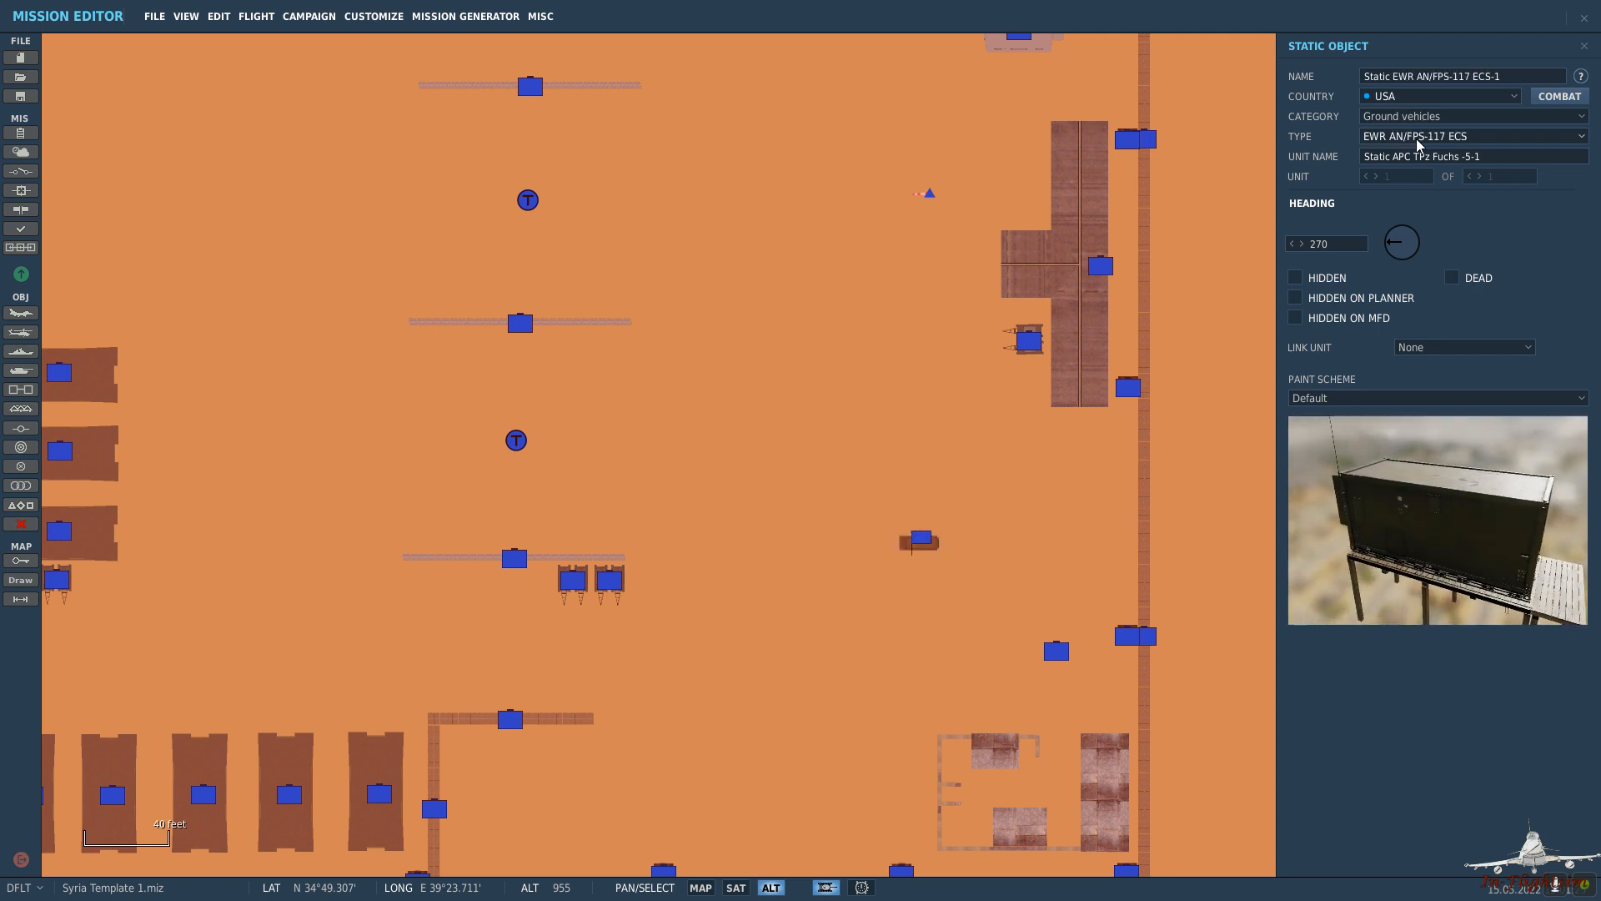
pyautogui.scroll(-1, 1418, 144)
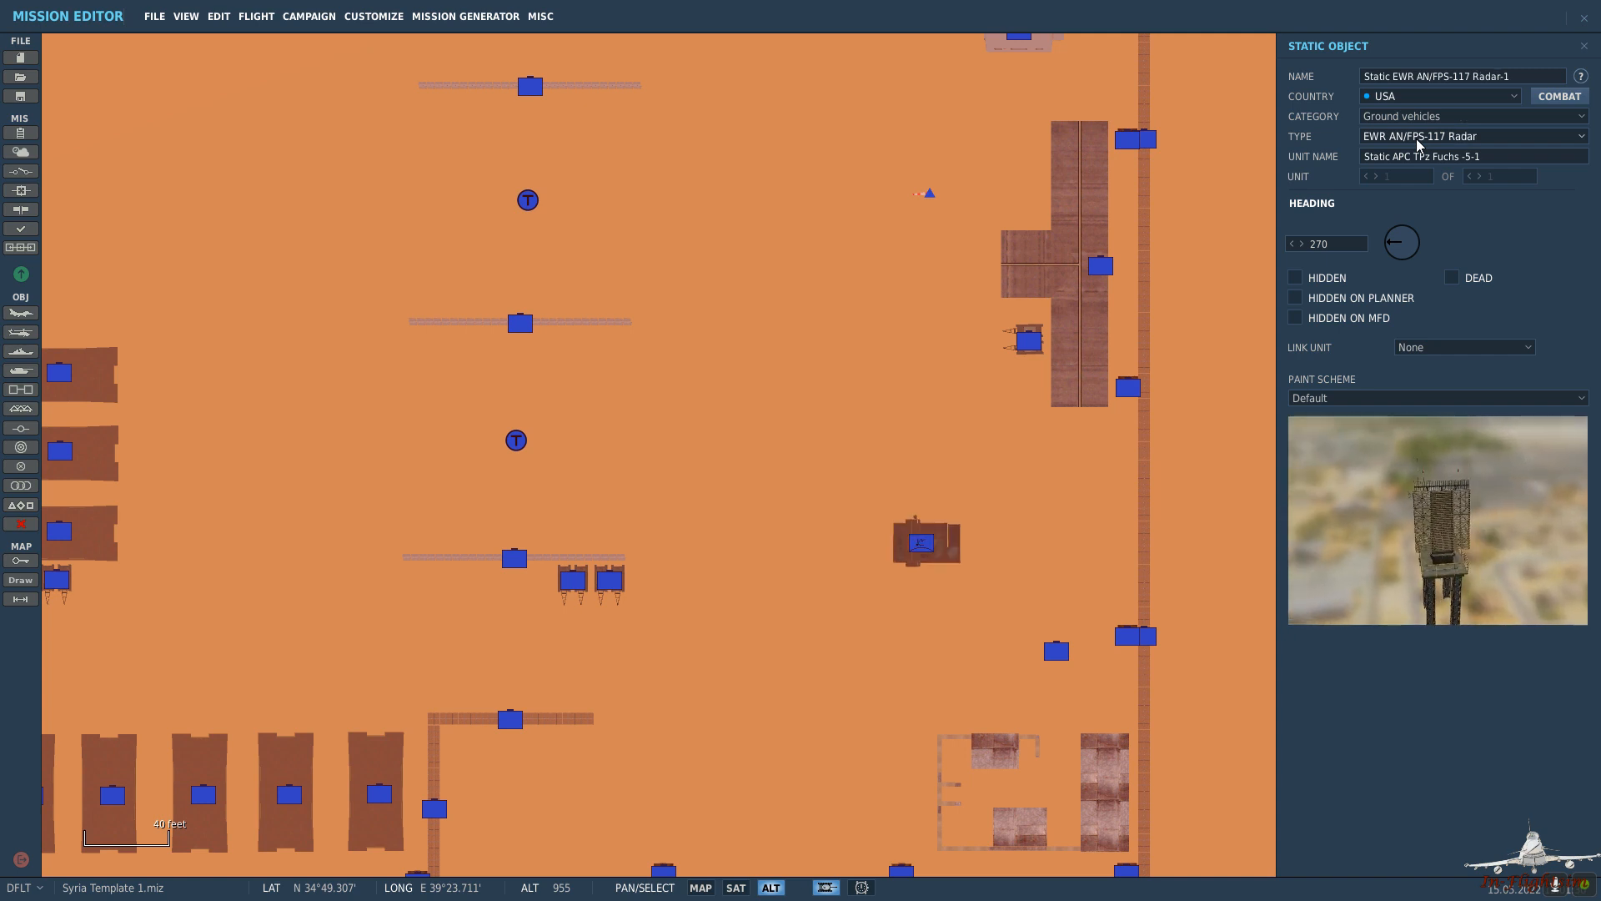
pyautogui.scroll(-1, 1419, 143)
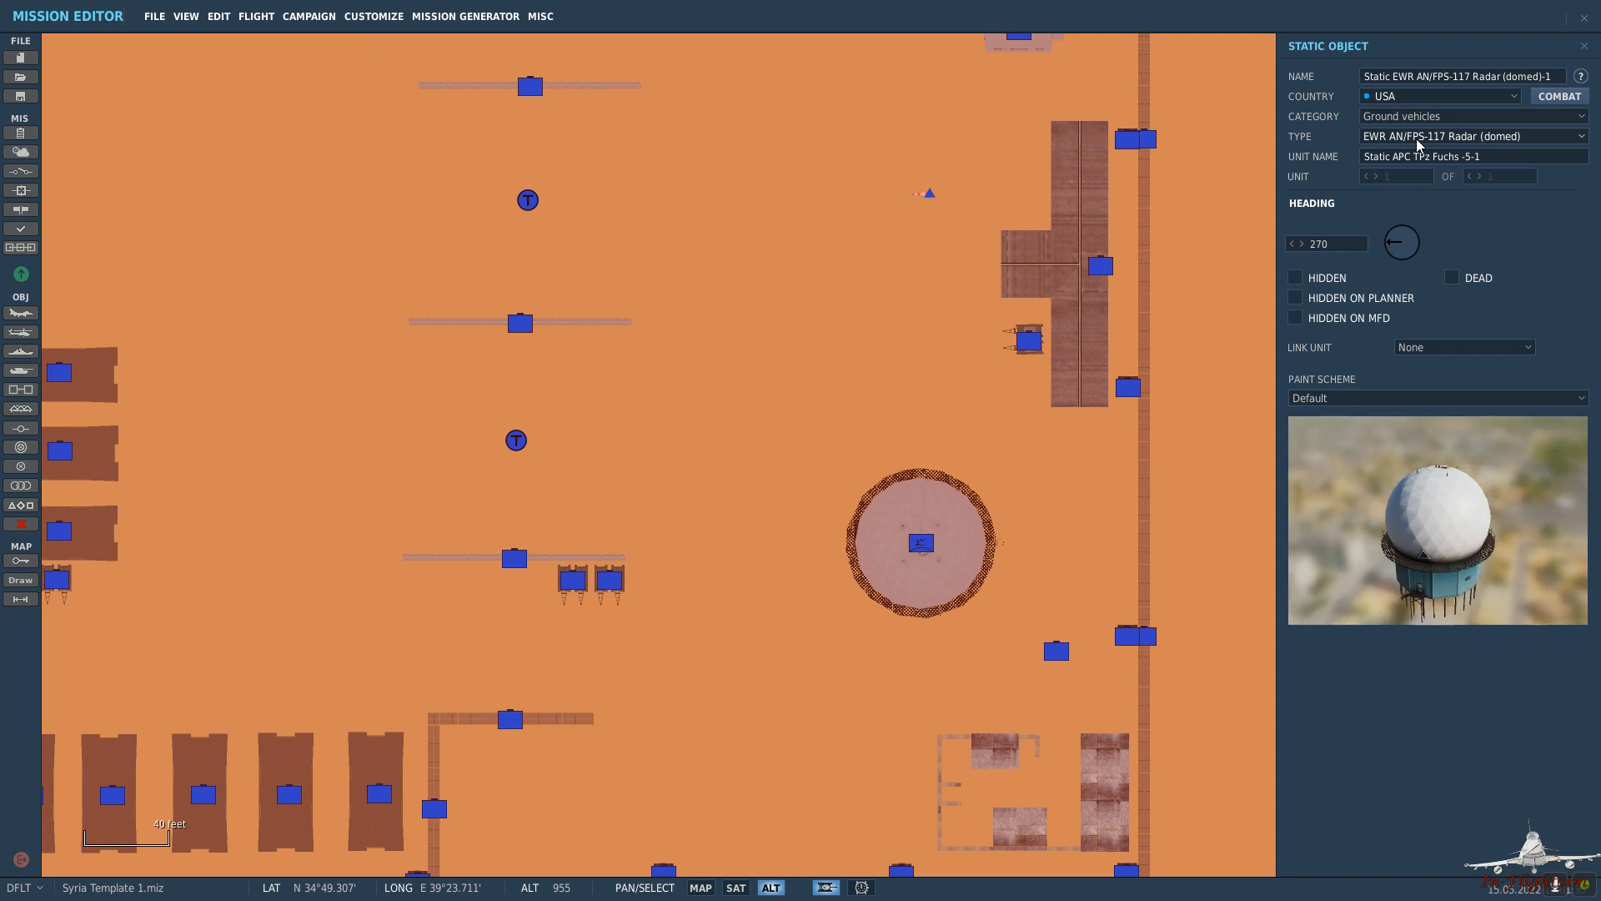
pyautogui.scroll(-1, 1419, 143)
pyautogui.scroll(-3, 1419, 144)
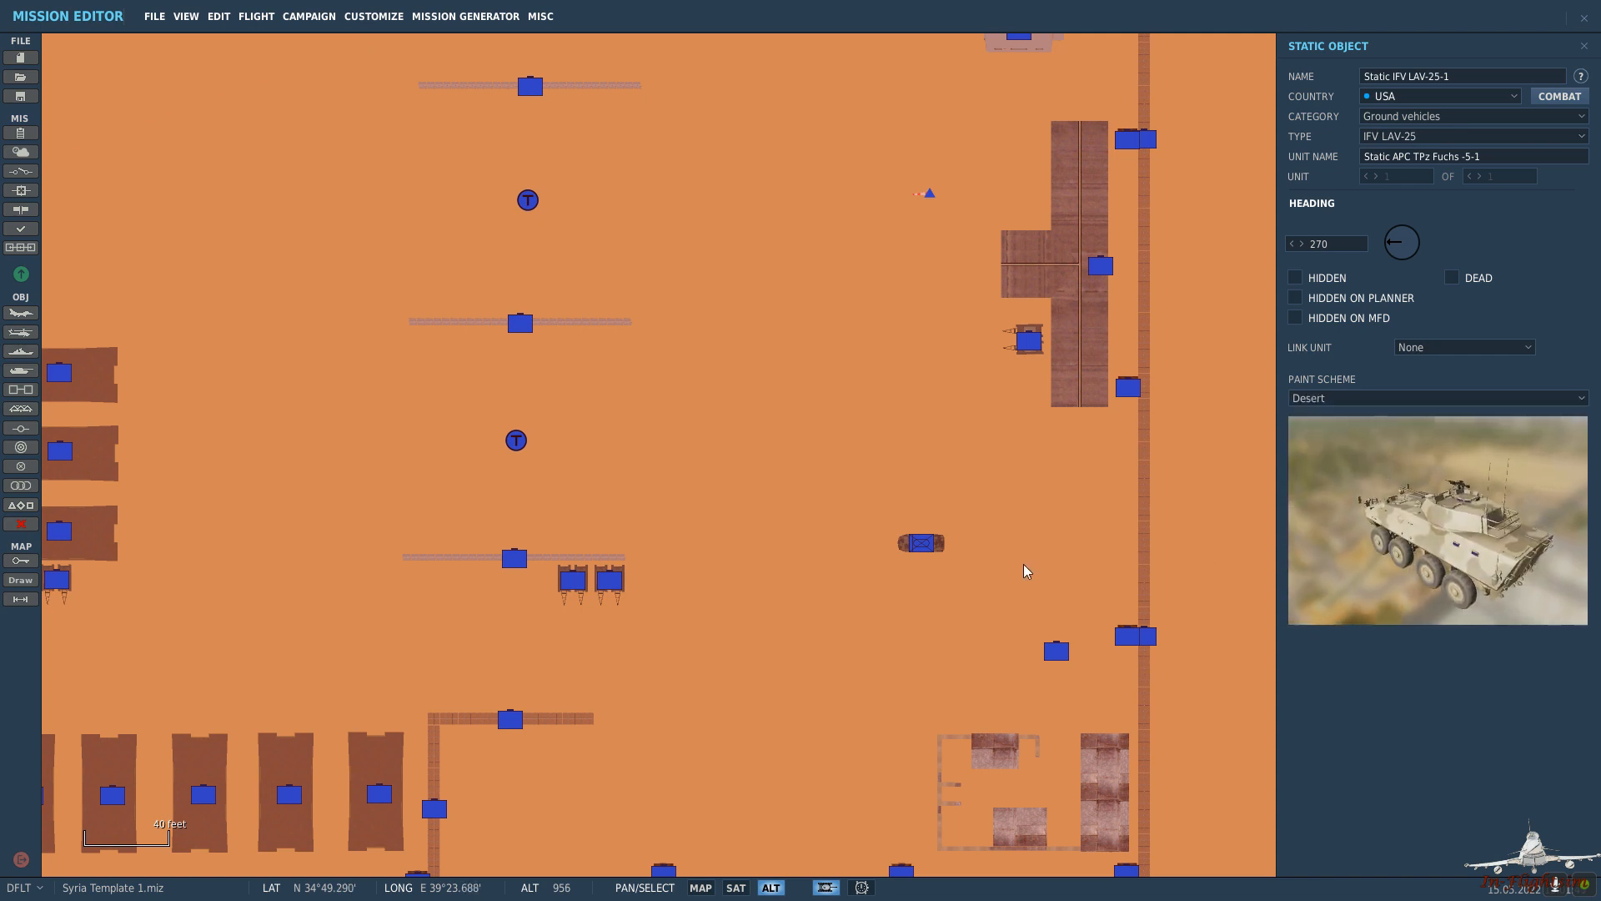
# Move the LAV-25 beside the east wall, just south of the large east building, and set its heading to 180.
pyautogui.moveTo(1026, 568); pyautogui.dragTo(942, 408, button='right')
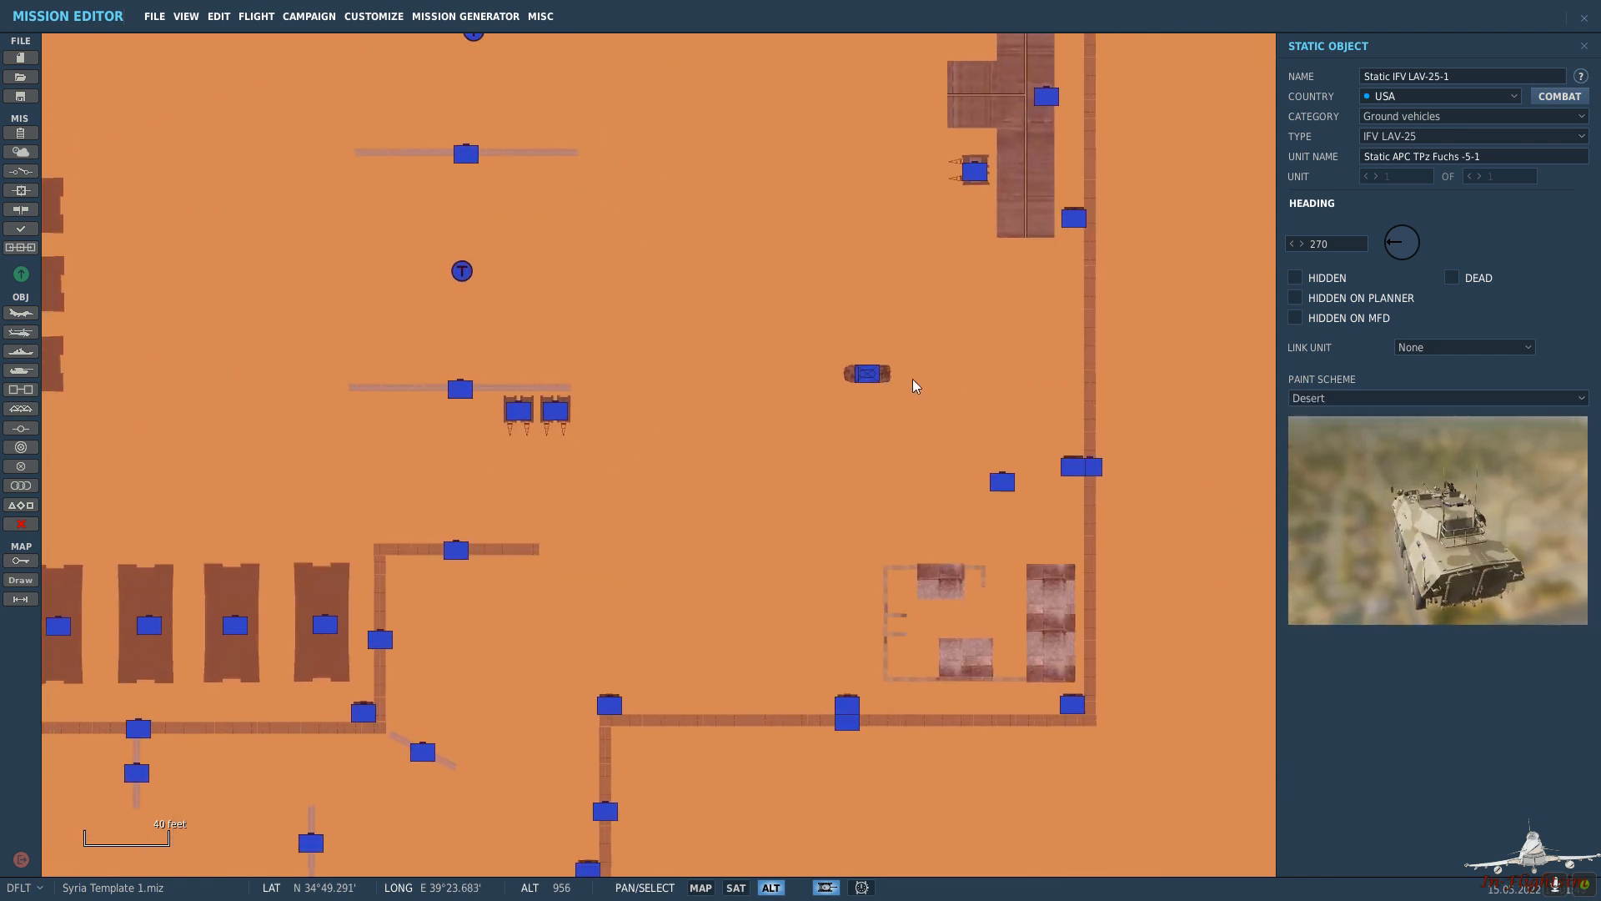
pyautogui.click(871, 398)
pyautogui.moveTo(871, 404); pyautogui.dragTo(1054, 317)
pyautogui.click(1403, 260)
# Copy the LAV-25 and paste three more in an evenly spaced row extending west from it.
pyautogui.hotkey('ctrl', 'c')
pyautogui.hotkey('ctrl', 'v')
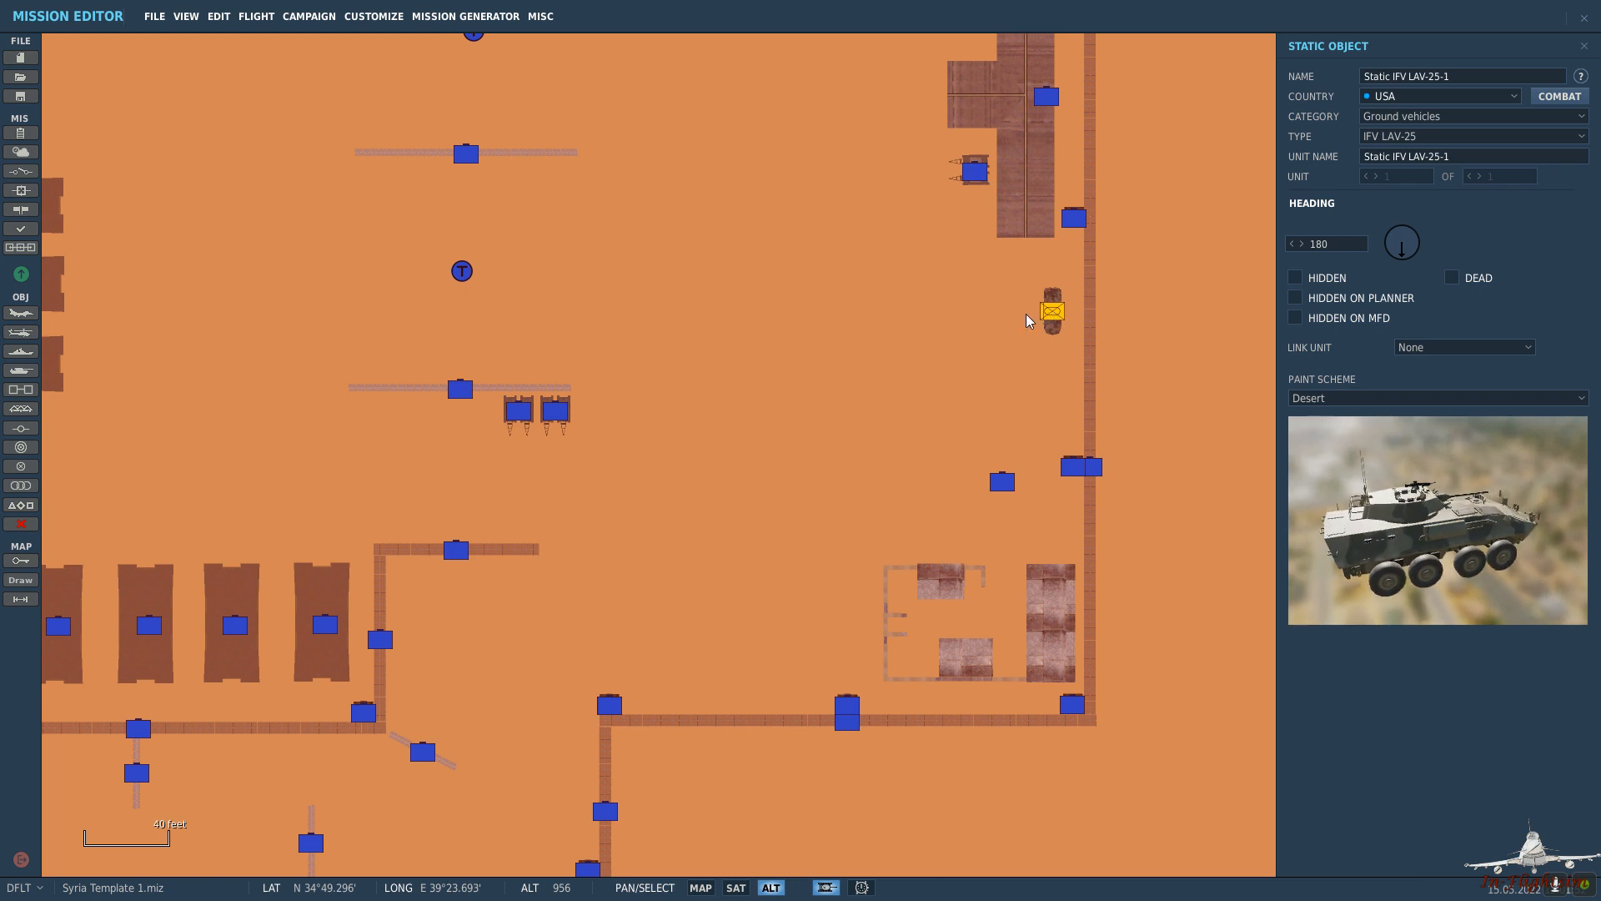
pyautogui.scroll(3, 1021, 315)
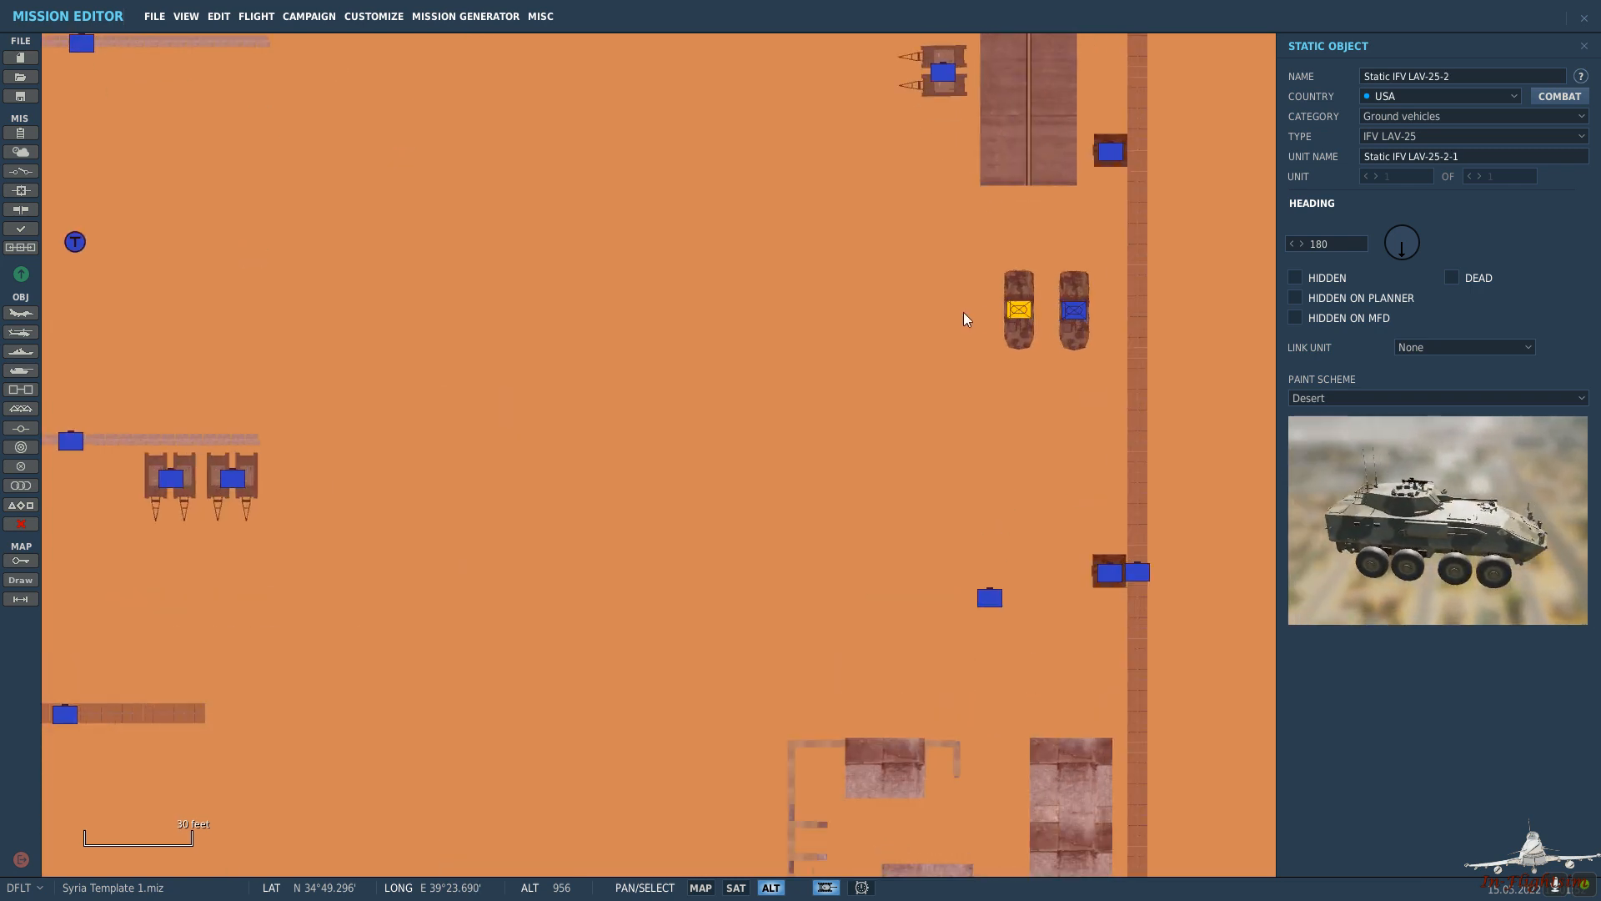
pyautogui.hotkey('ctrl', 'v')
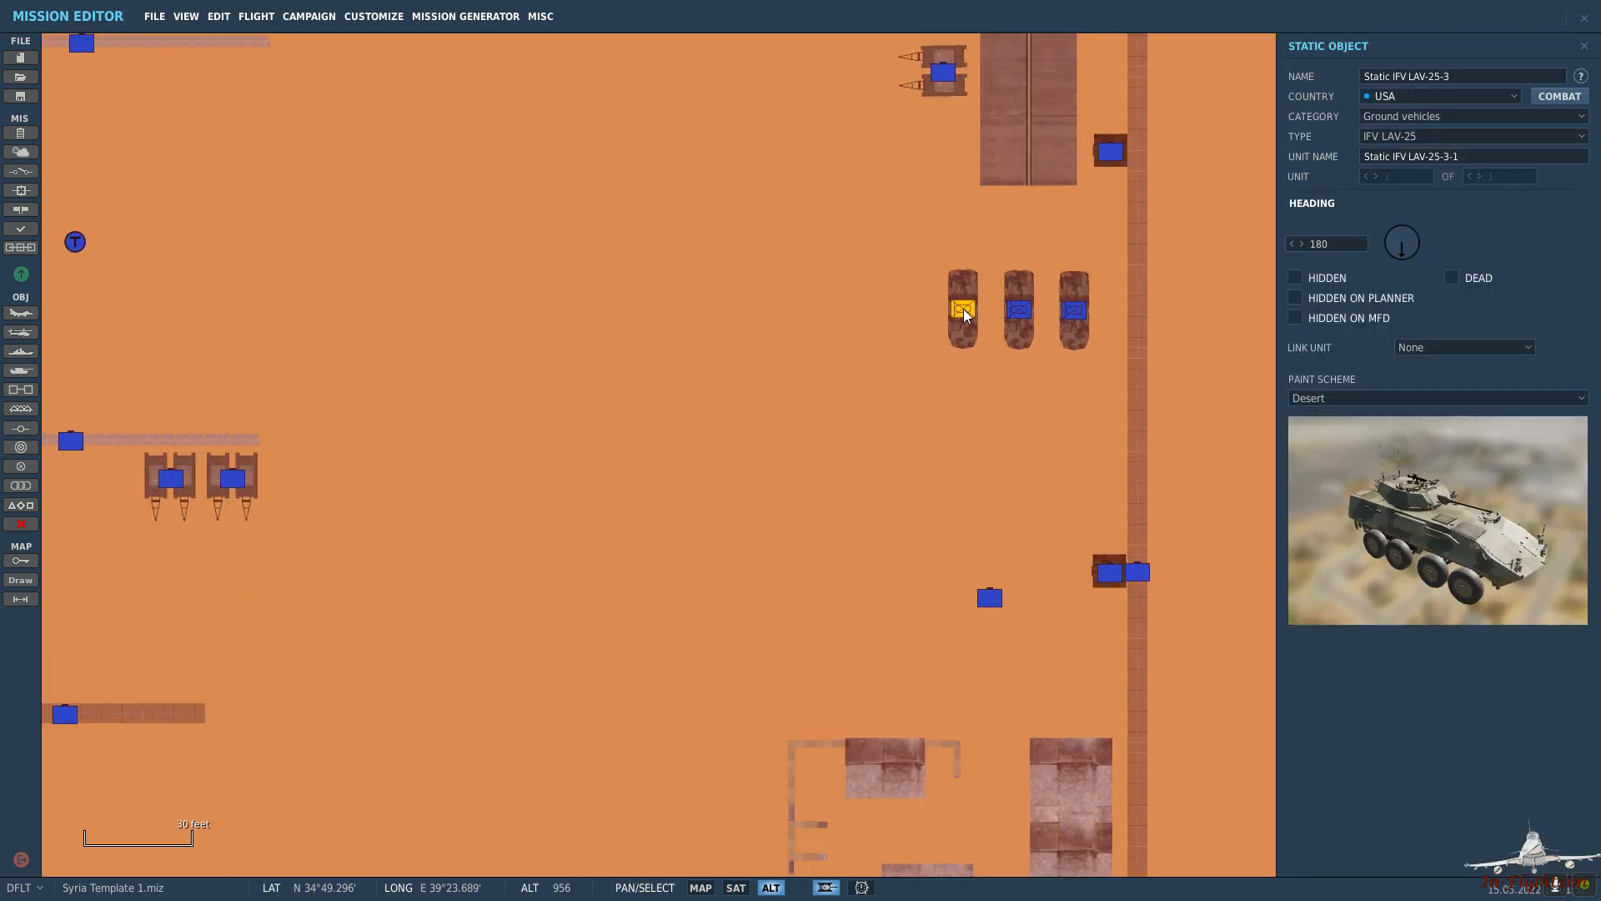
pyautogui.hotkey('ctrl', 'v')
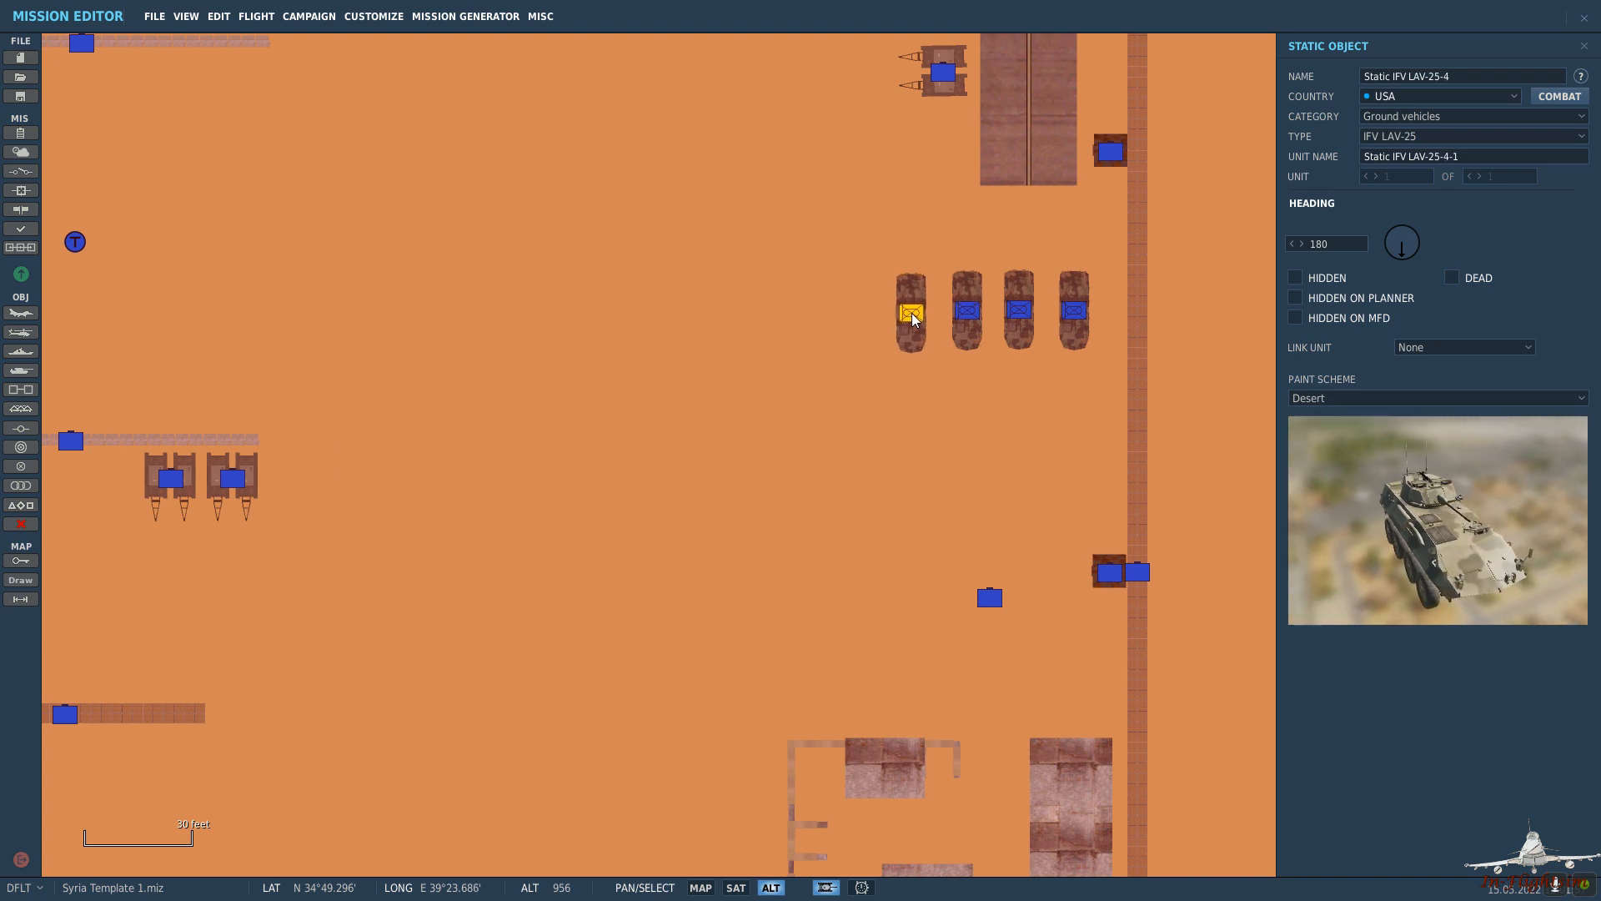
pyautogui.click(859, 340)
pyautogui.scroll(-2, 744, 375)
pyautogui.scroll(-1, 744, 377)
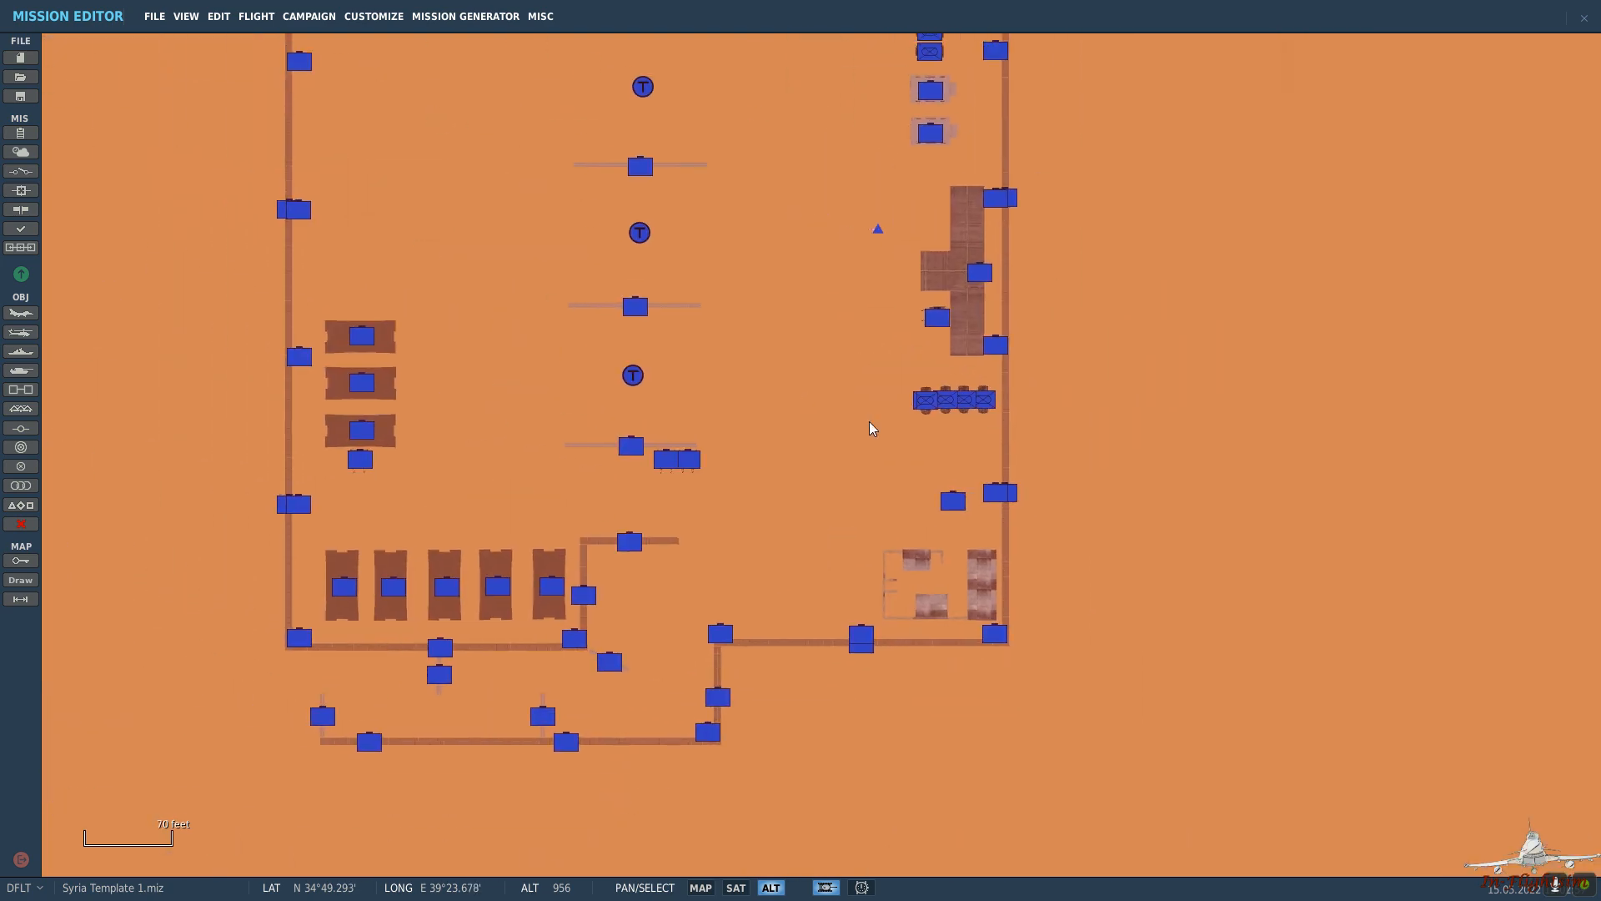
# Paste another LAV-25 in the west yard and turn it into an IFV M2A2 Bradley, heading 90, just southeast of the west wall's small house.
pyautogui.moveTo(809, 415); pyautogui.dragTo(977, 589)
pyautogui.scroll(2, 627, 423)
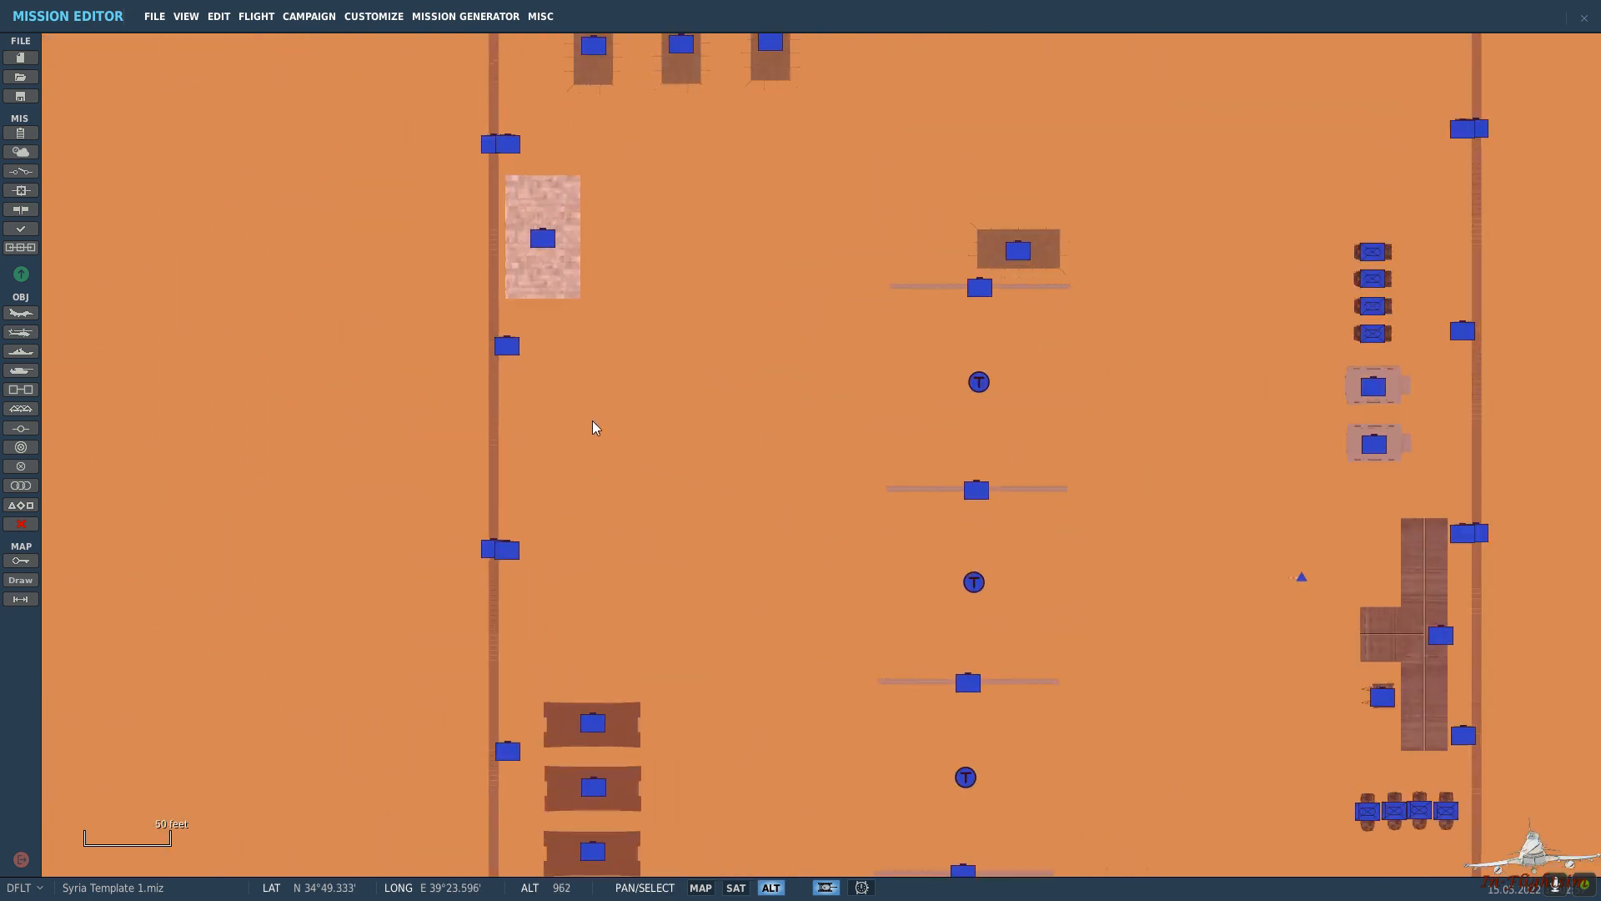
pyautogui.hotkey('ctrl', 'v')
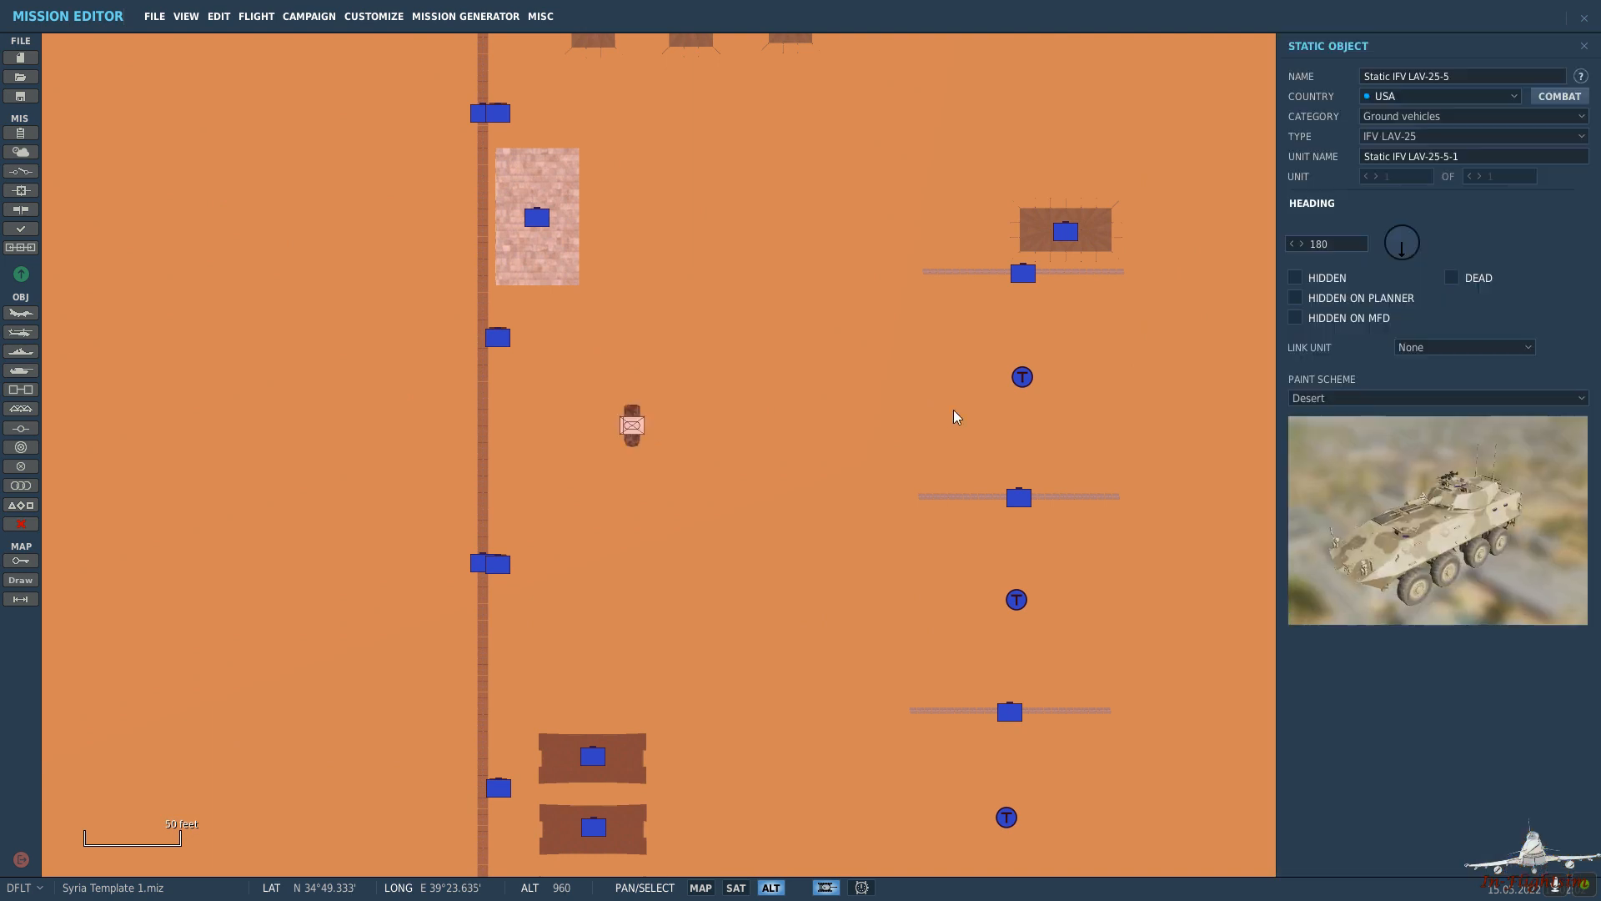
pyautogui.click(1440, 142)
pyautogui.click(1443, 140)
pyautogui.scroll(-2, 1442, 147)
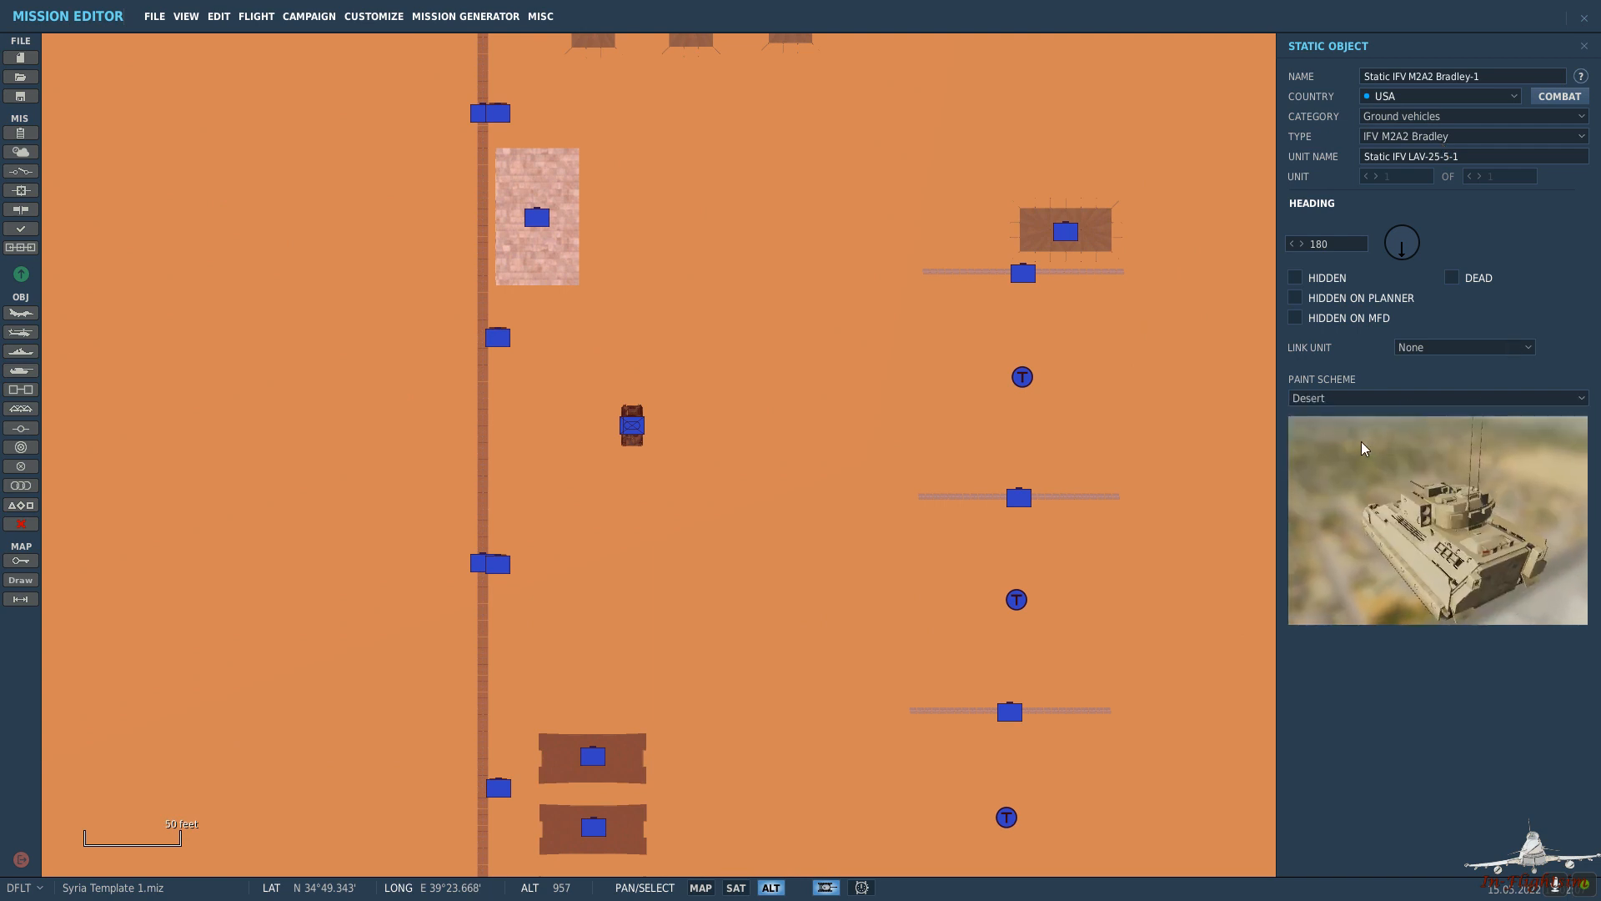
pyautogui.moveTo(1418, 247); pyautogui.dragTo(1432, 250)
pyautogui.moveTo(632, 426); pyautogui.dragTo(608, 327)
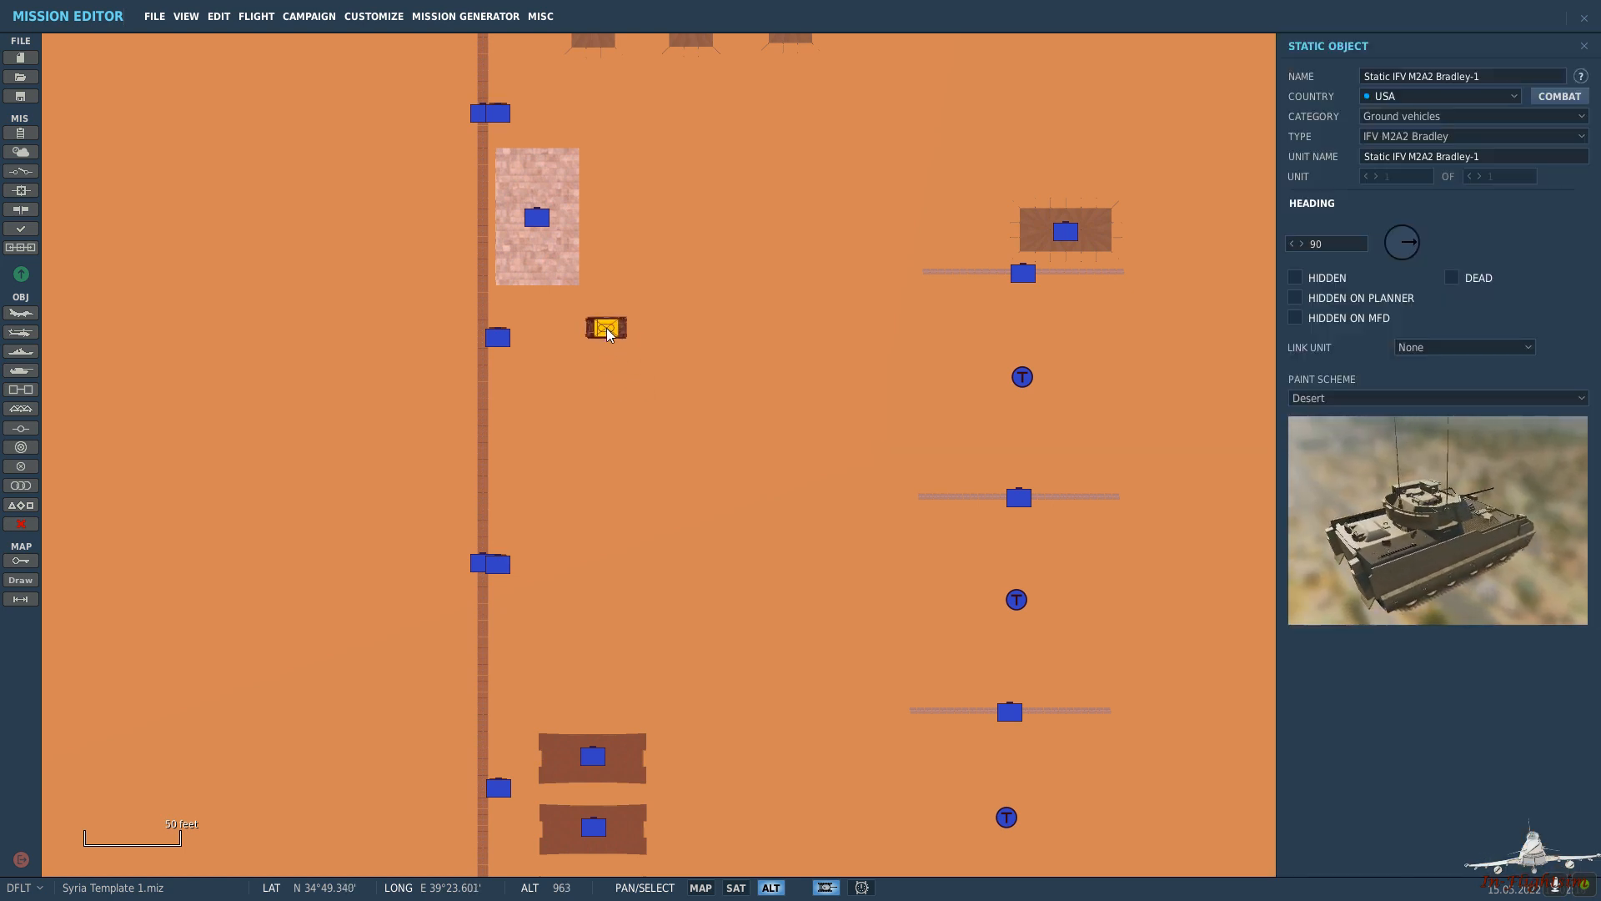
# Paste four more M2A2 Bradleys in an evenly spaced column extending south from the first one in the west yard.
pyautogui.click(613, 367)
pyautogui.scroll(1, 610, 371)
pyautogui.scroll(1, 608, 368)
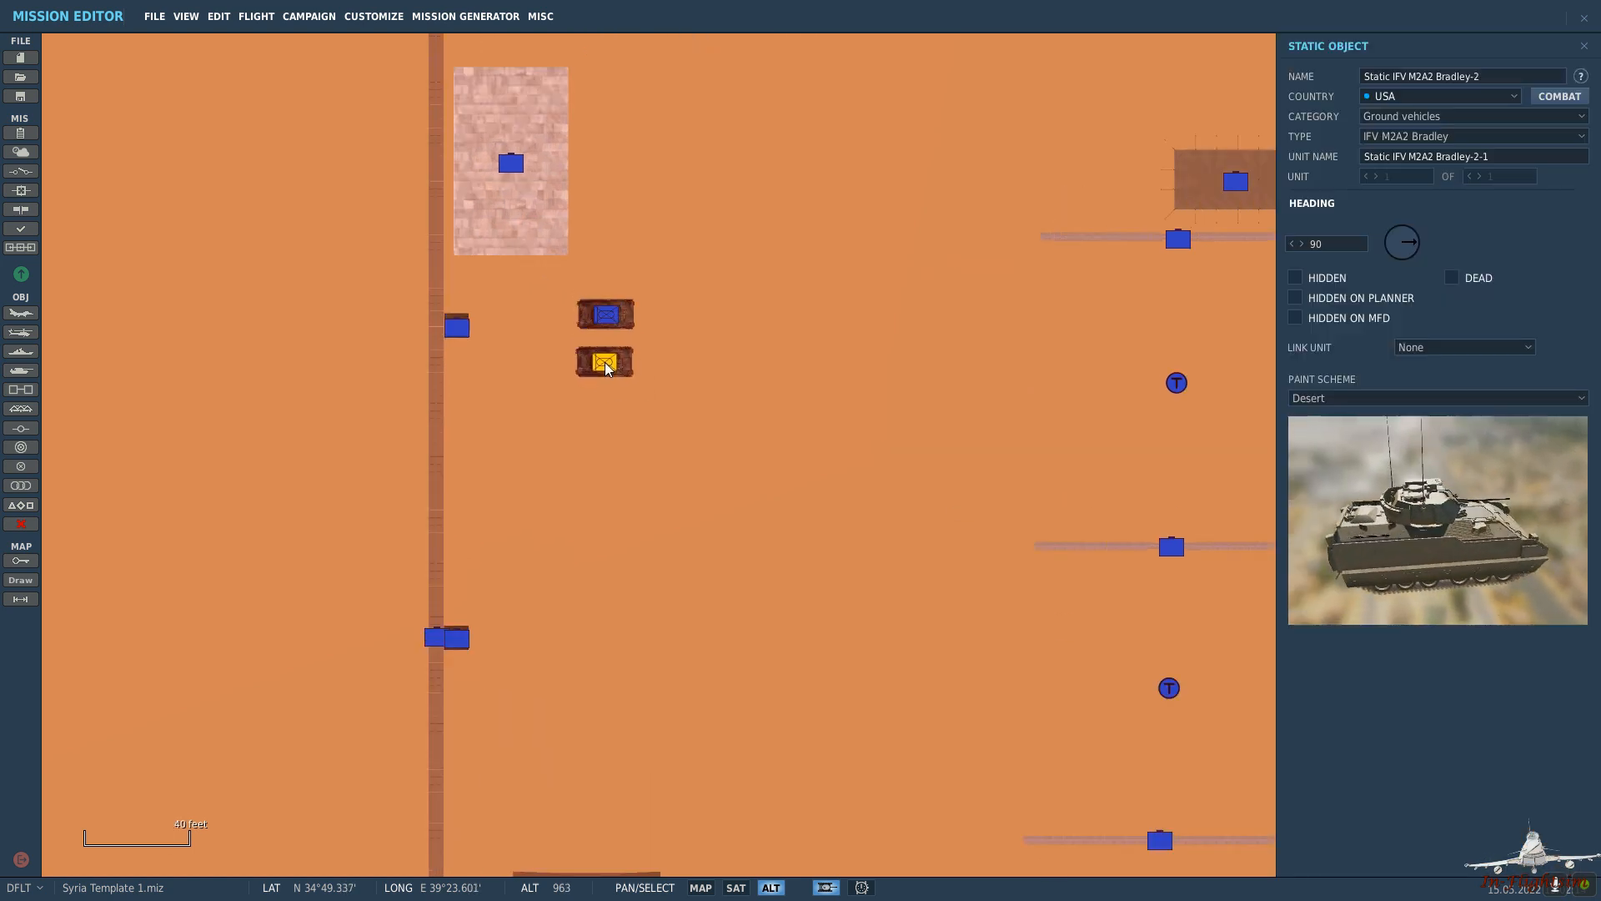
pyautogui.click(606, 422)
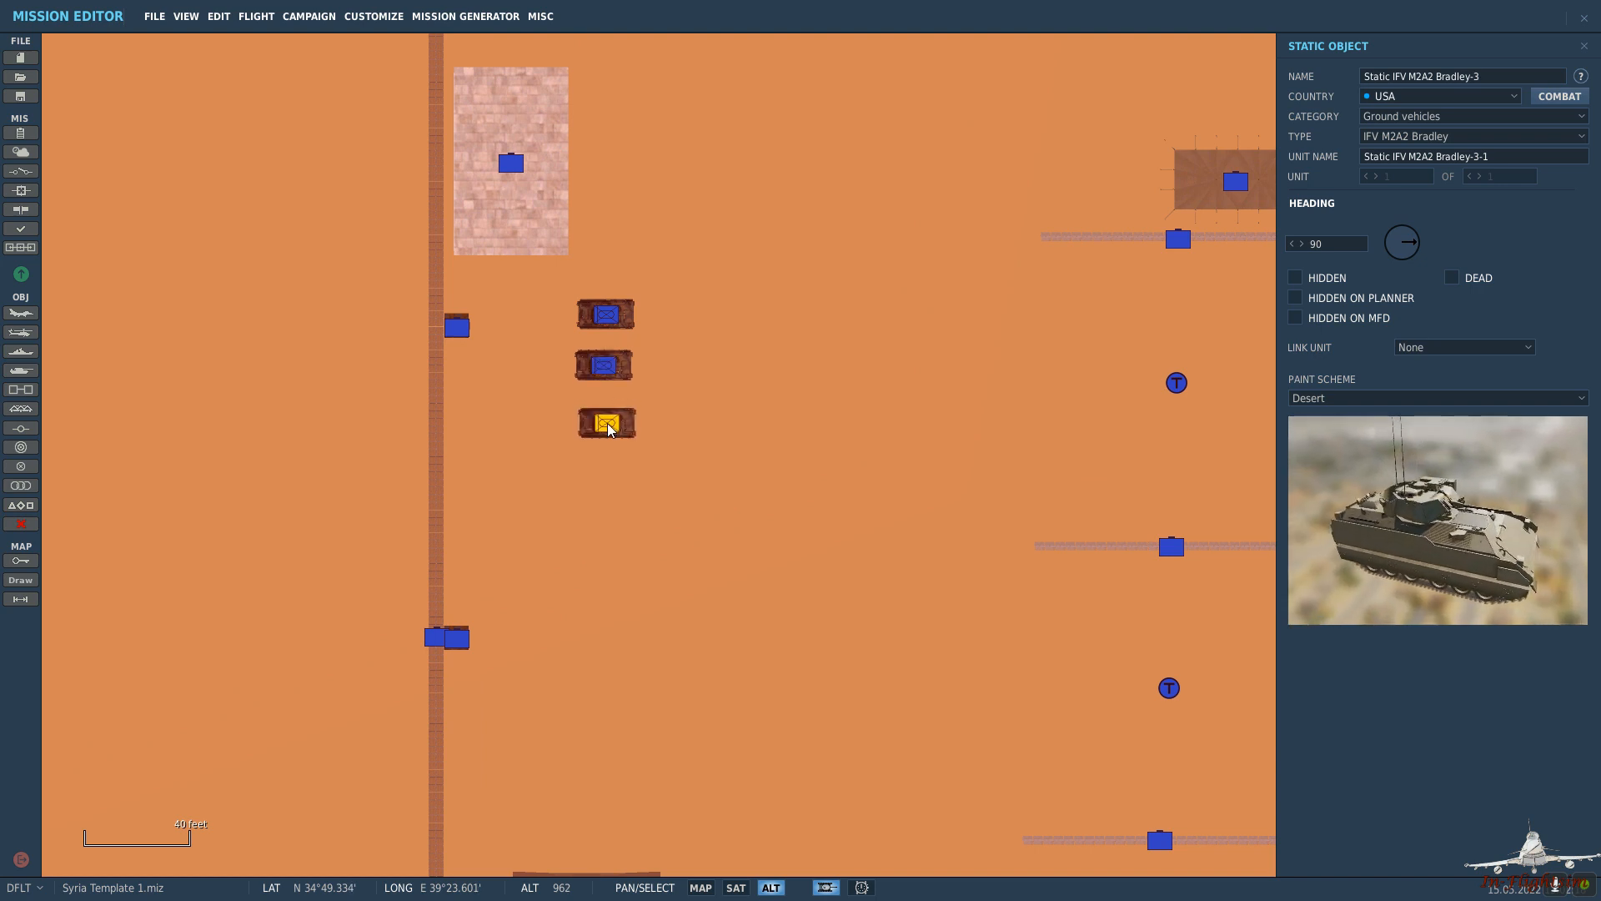
pyautogui.click(605, 472)
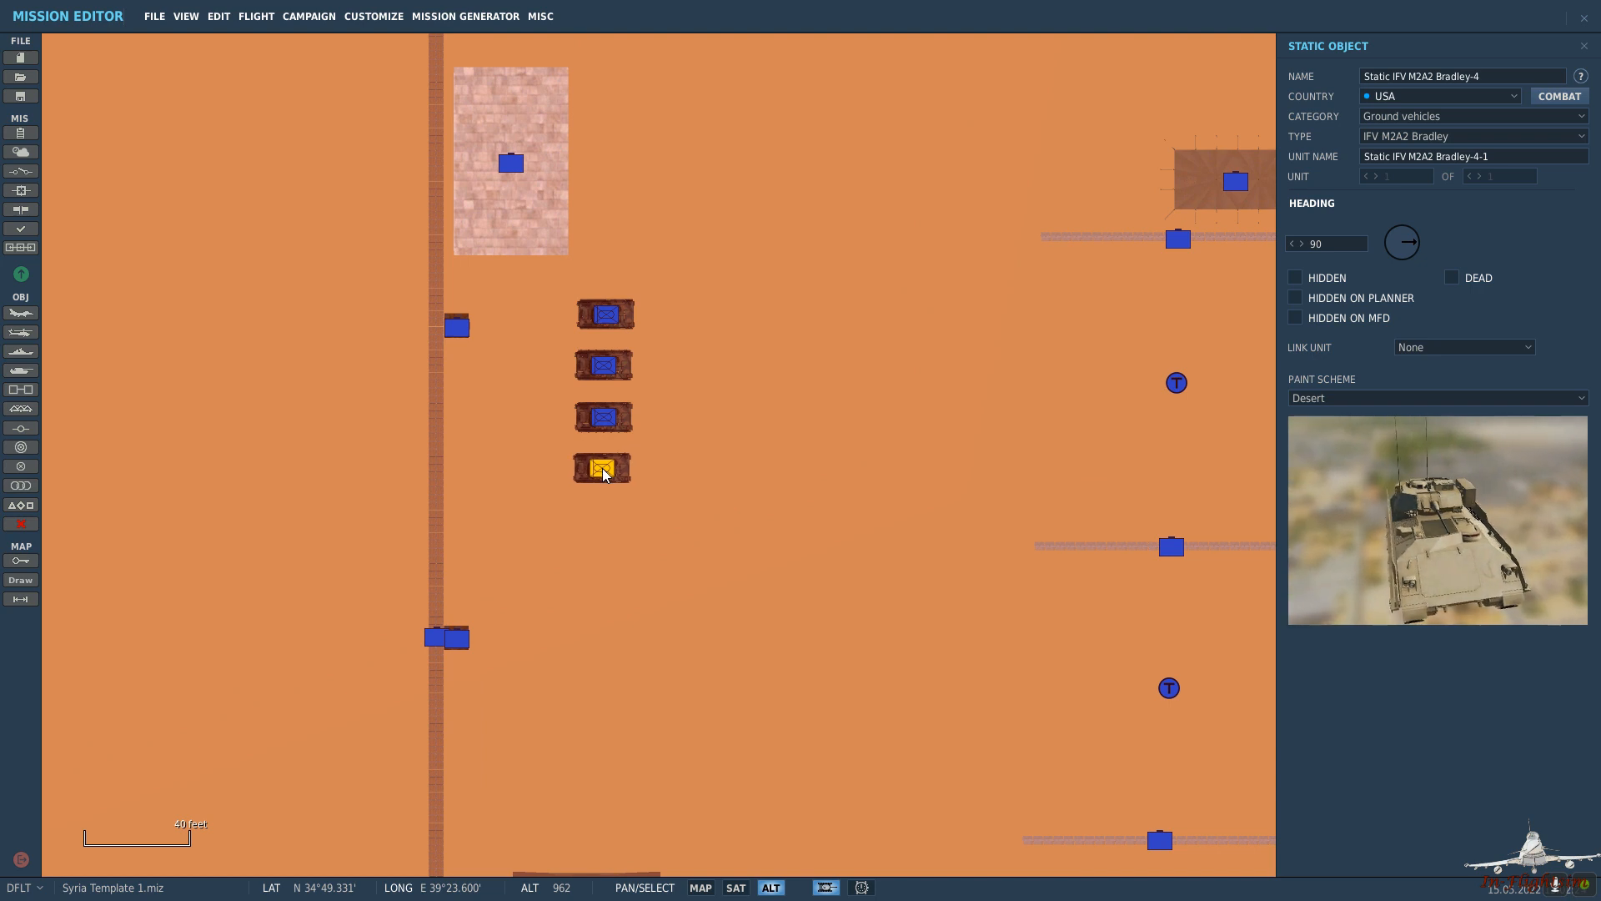
pyautogui.click(611, 545)
pyautogui.moveTo(611, 545); pyautogui.dragTo(602, 523)
# Paste another Bradley below the column in the west yard and change its type to LUV HMMWV Jeep.
pyautogui.moveTo(629, 601); pyautogui.dragTo(615, 479, button='right')
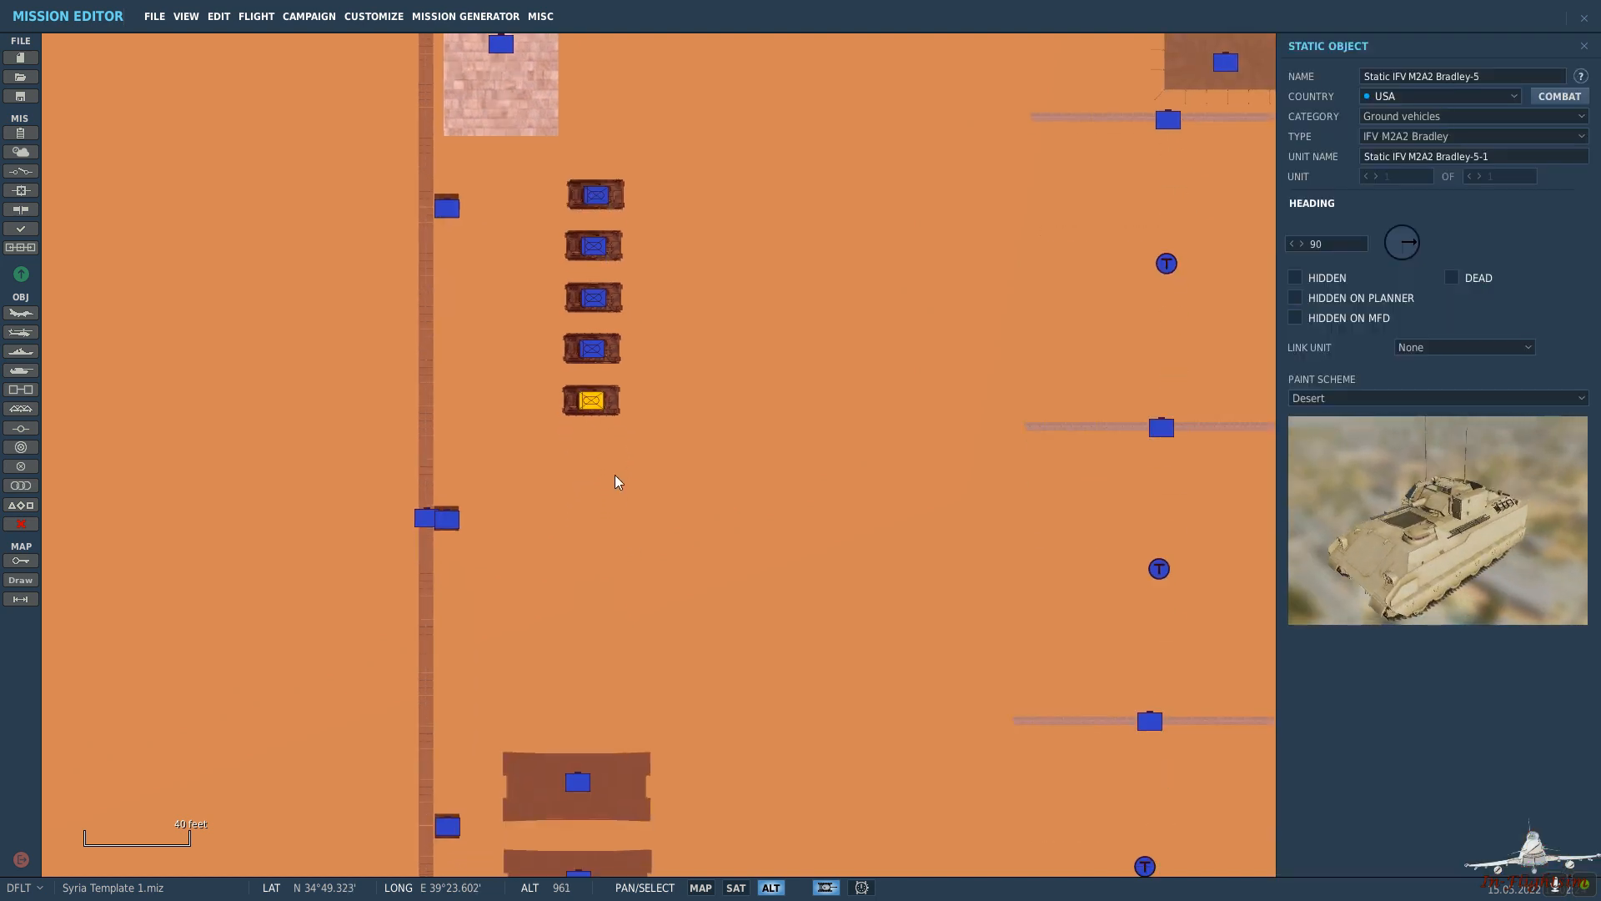
pyautogui.click(590, 464)
pyautogui.click(1414, 142)
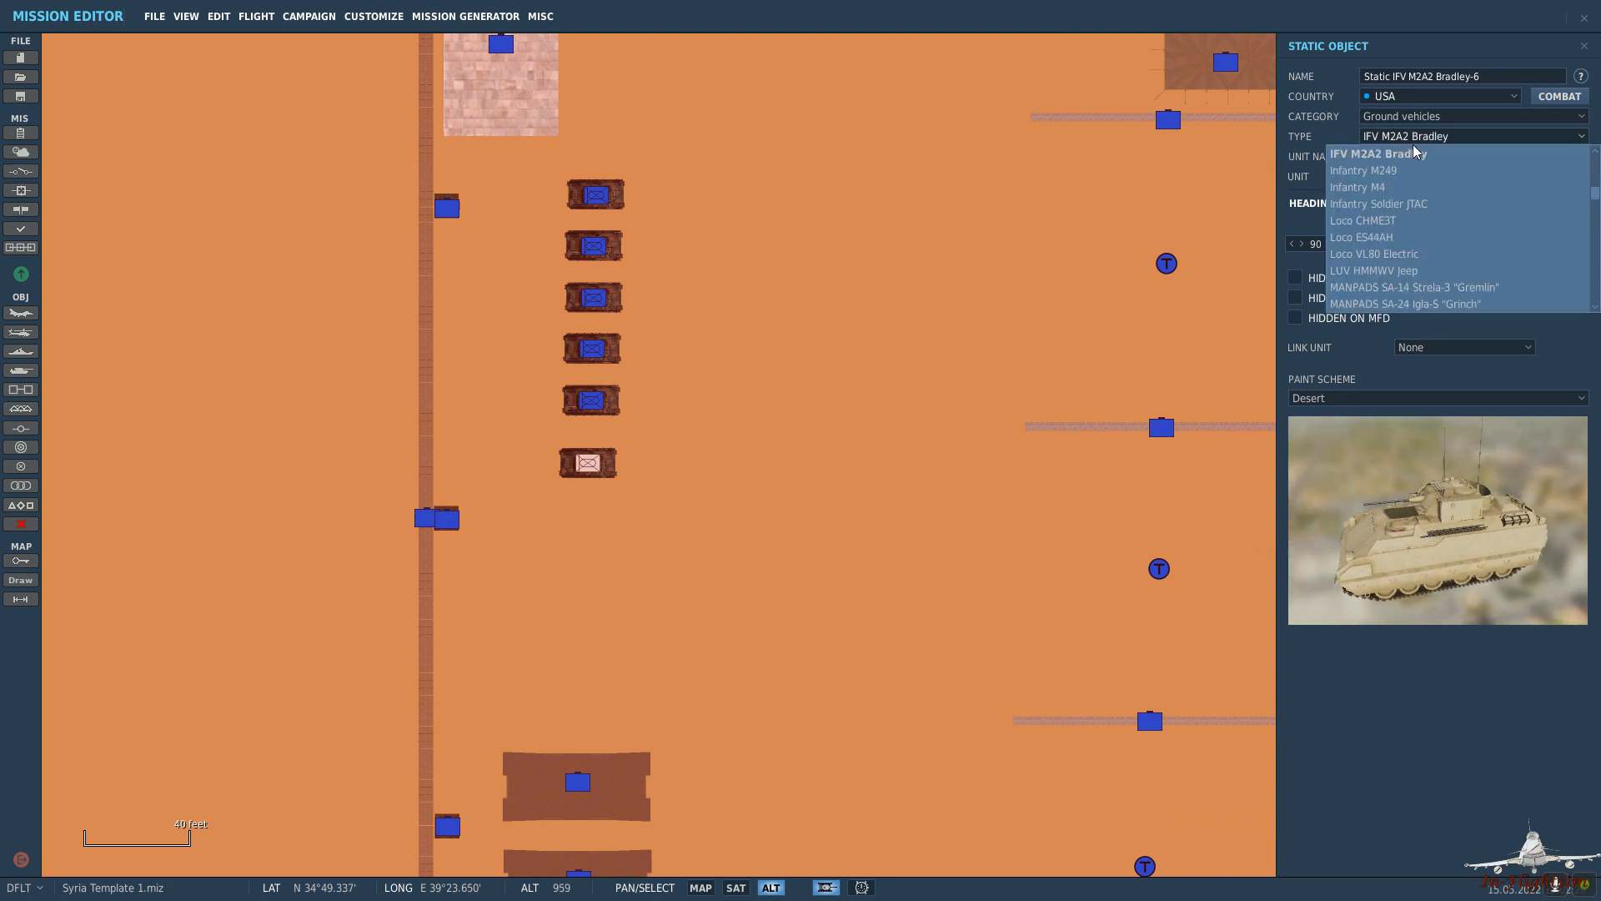
pyautogui.click(1449, 270)
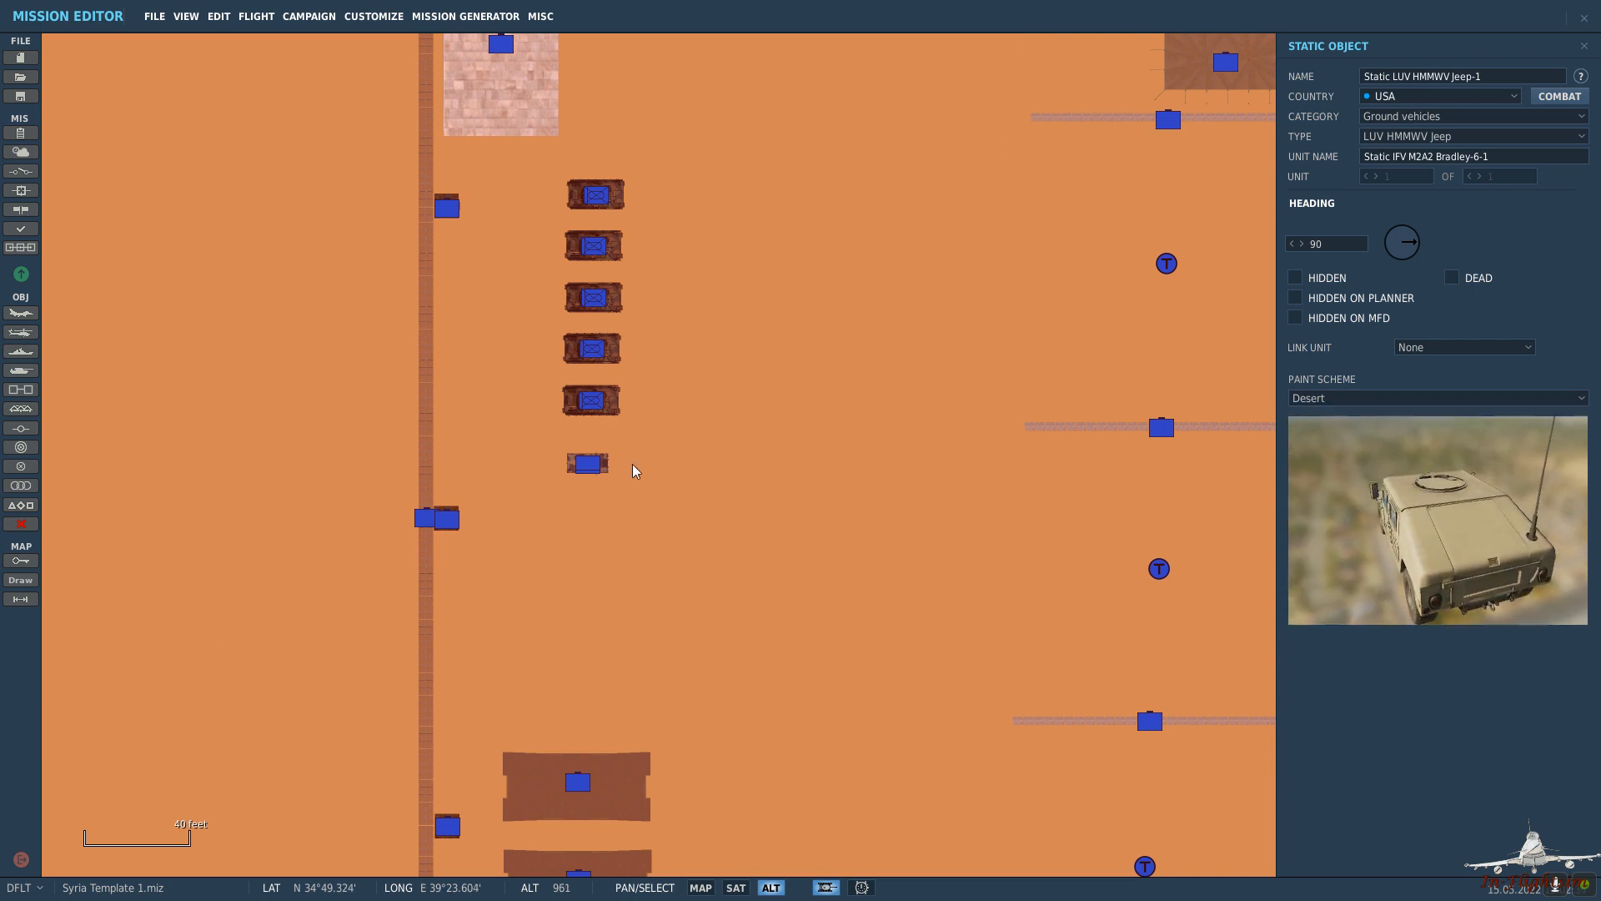
# Move the HMMWV to the open ground north of the five southern barracks tents and set its heading to 0.
pyautogui.moveTo(880, 511); pyautogui.dragTo(489, 352)
pyautogui.moveTo(202, 307); pyautogui.dragTo(375, 654)
pyautogui.moveTo(383, 777); pyautogui.dragTo(536, 254)
pyautogui.moveTo(519, 136); pyautogui.dragTo(498, 461)
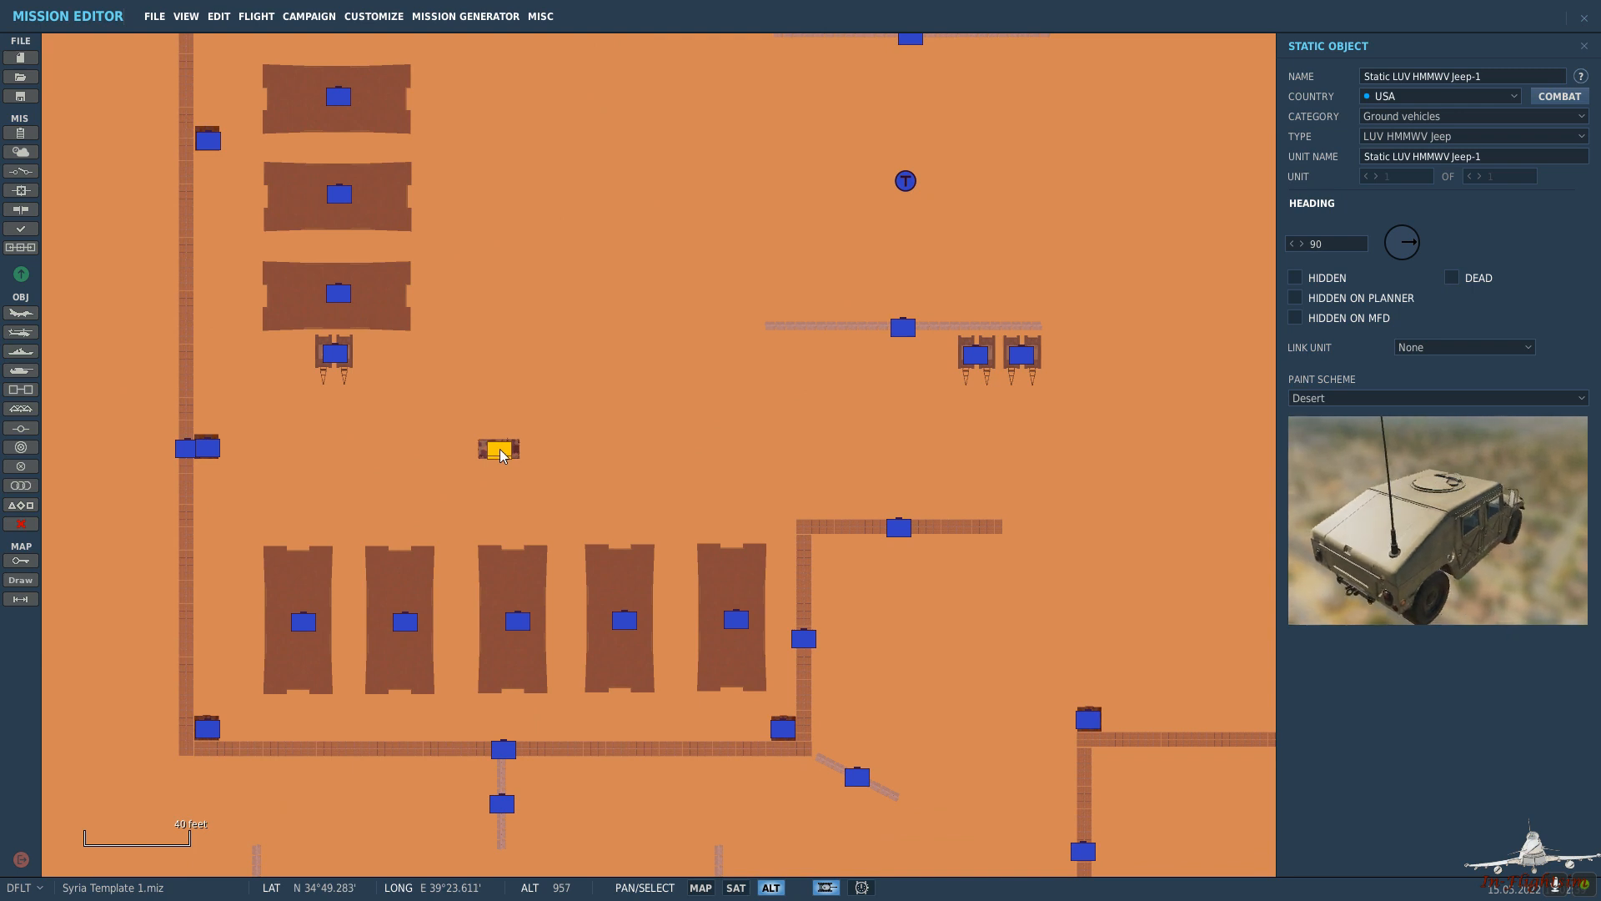
pyautogui.click(1405, 236)
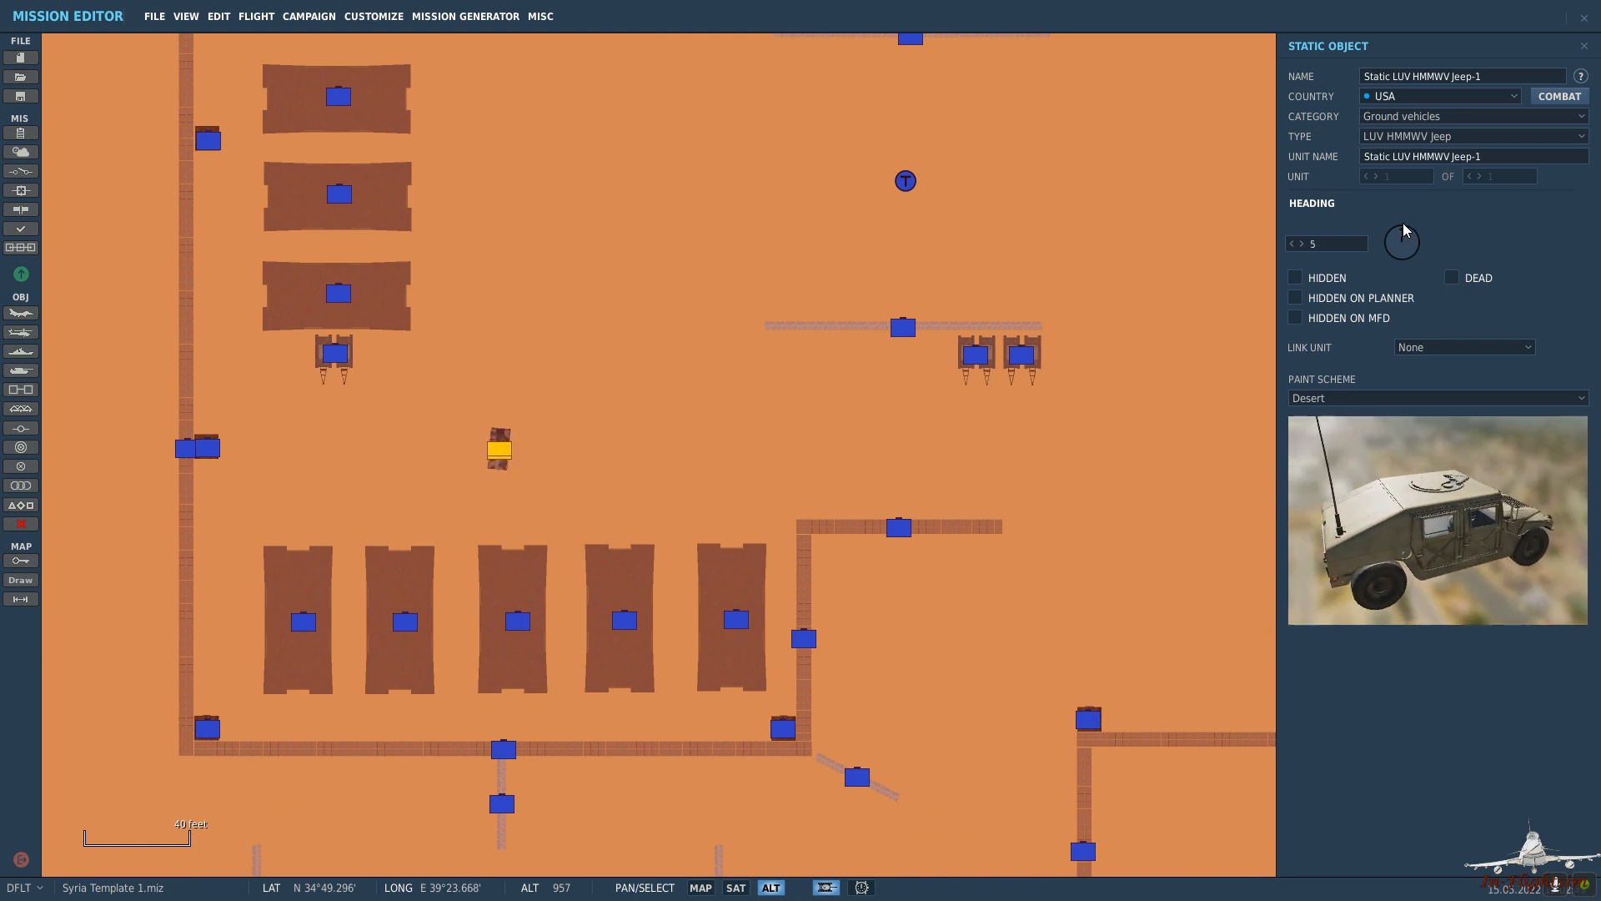
pyautogui.moveTo(1403, 224); pyautogui.dragTo(1402, 222)
pyautogui.click(508, 439)
pyautogui.moveTo(501, 449); pyautogui.dragTo(449, 458)
# Paste three more HMMWVs in a row extending east from the one north of the southern tents.
pyautogui.click(491, 455)
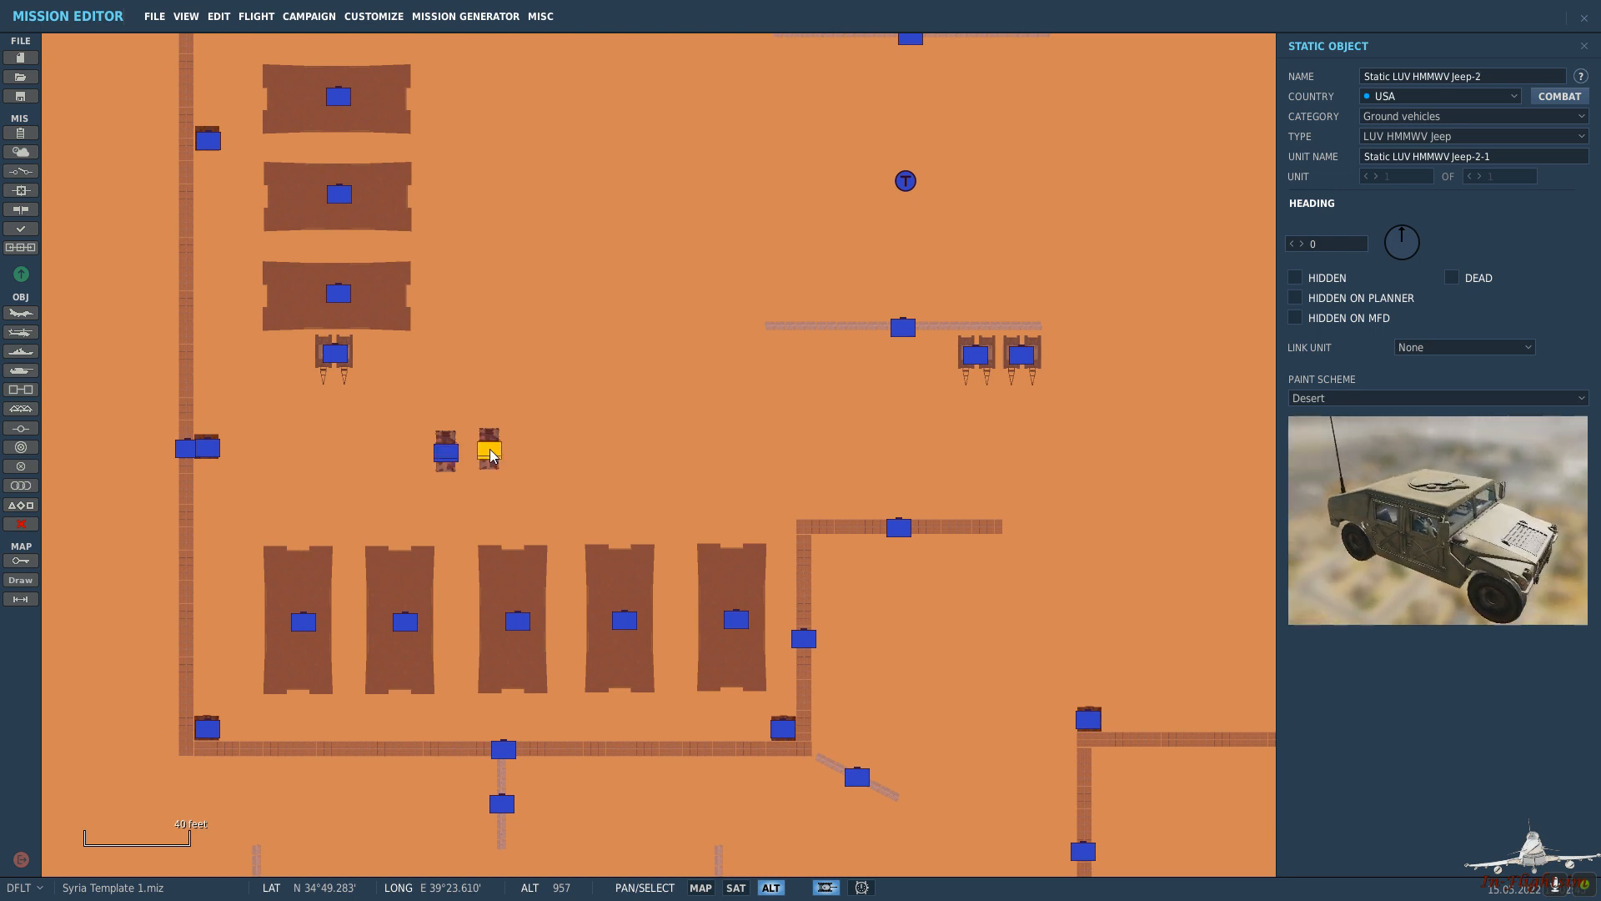
pyautogui.click(538, 457)
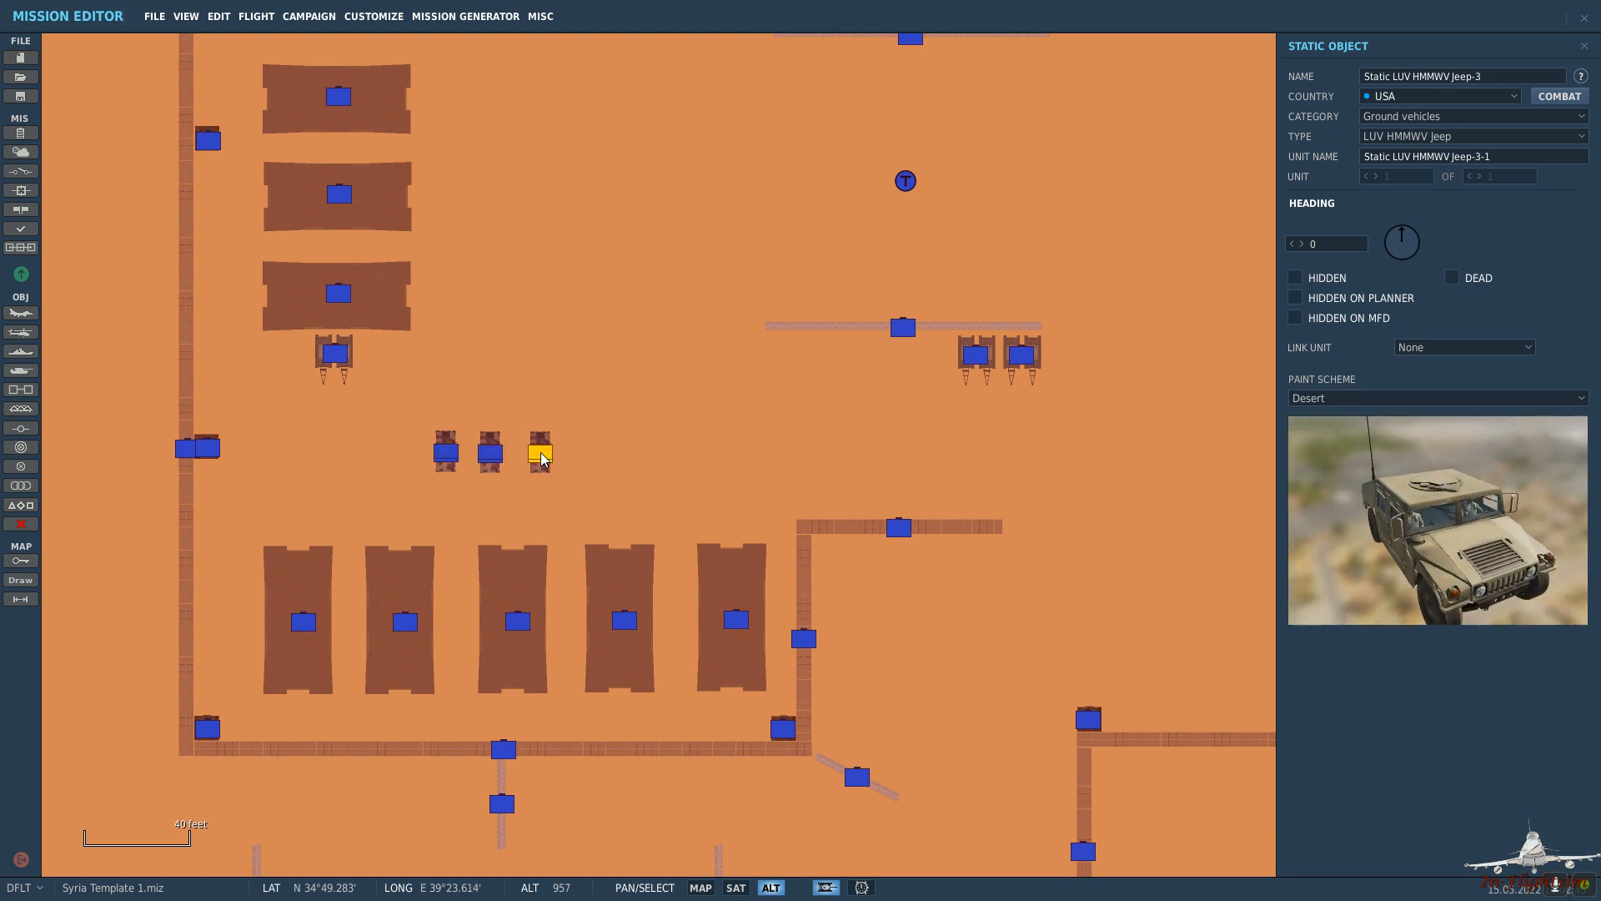
pyautogui.click(589, 452)
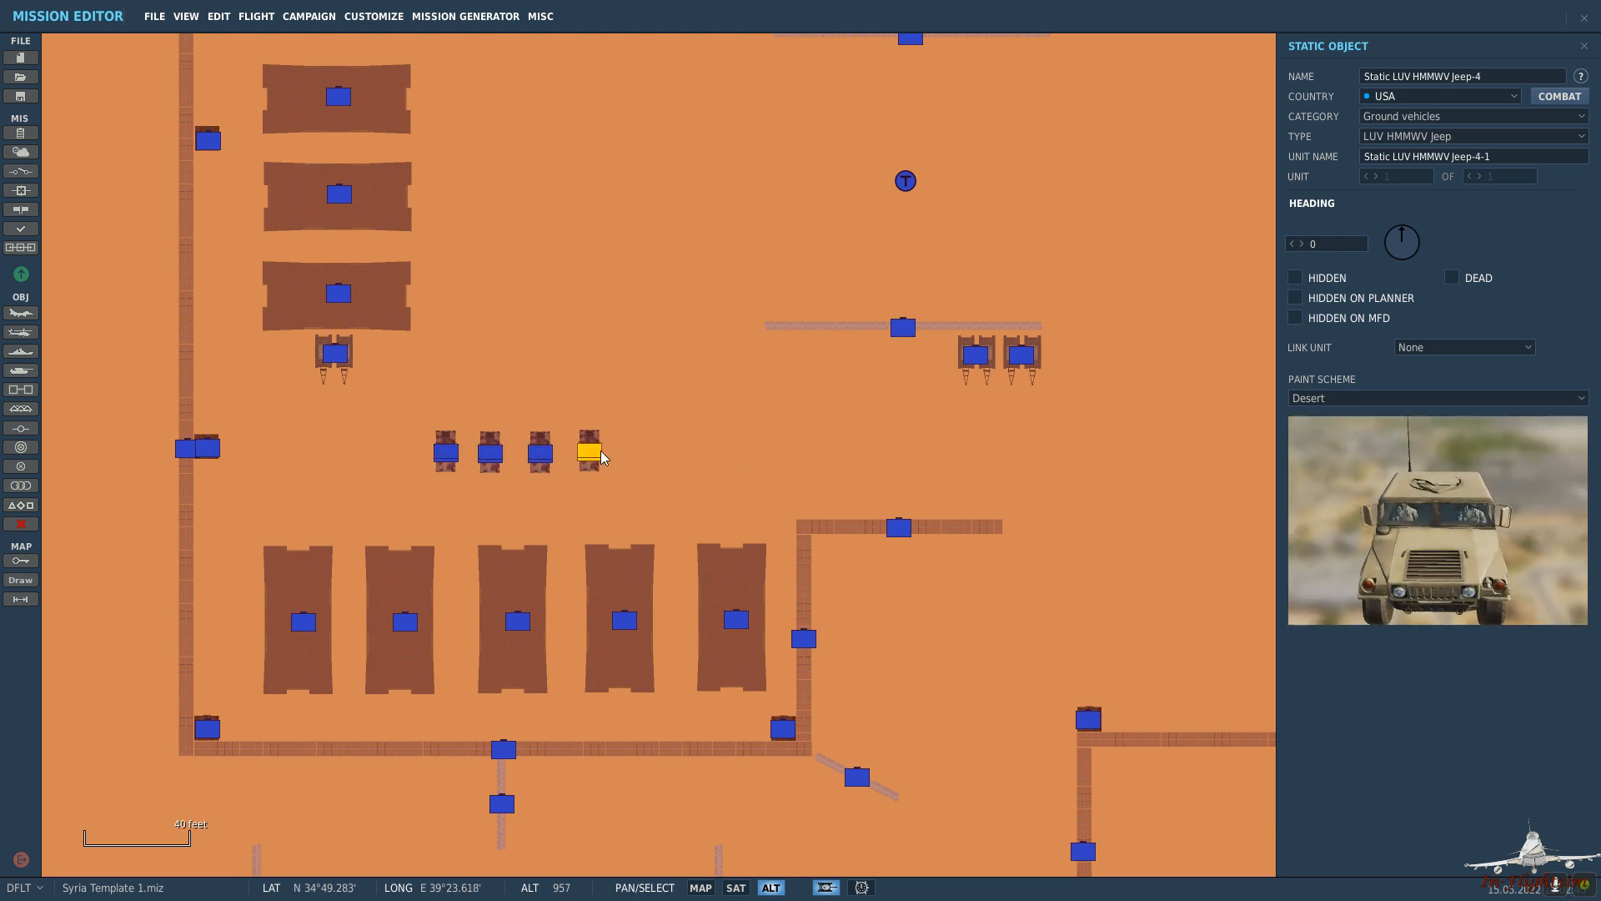
pyautogui.press('Escape')
# Paste a single HMMWV just west of the entrance wing of the large east building.
pyautogui.moveTo(1047, 469); pyautogui.dragTo(626, 434)
pyautogui.moveTo(1013, 37); pyautogui.dragTo(918, 307)
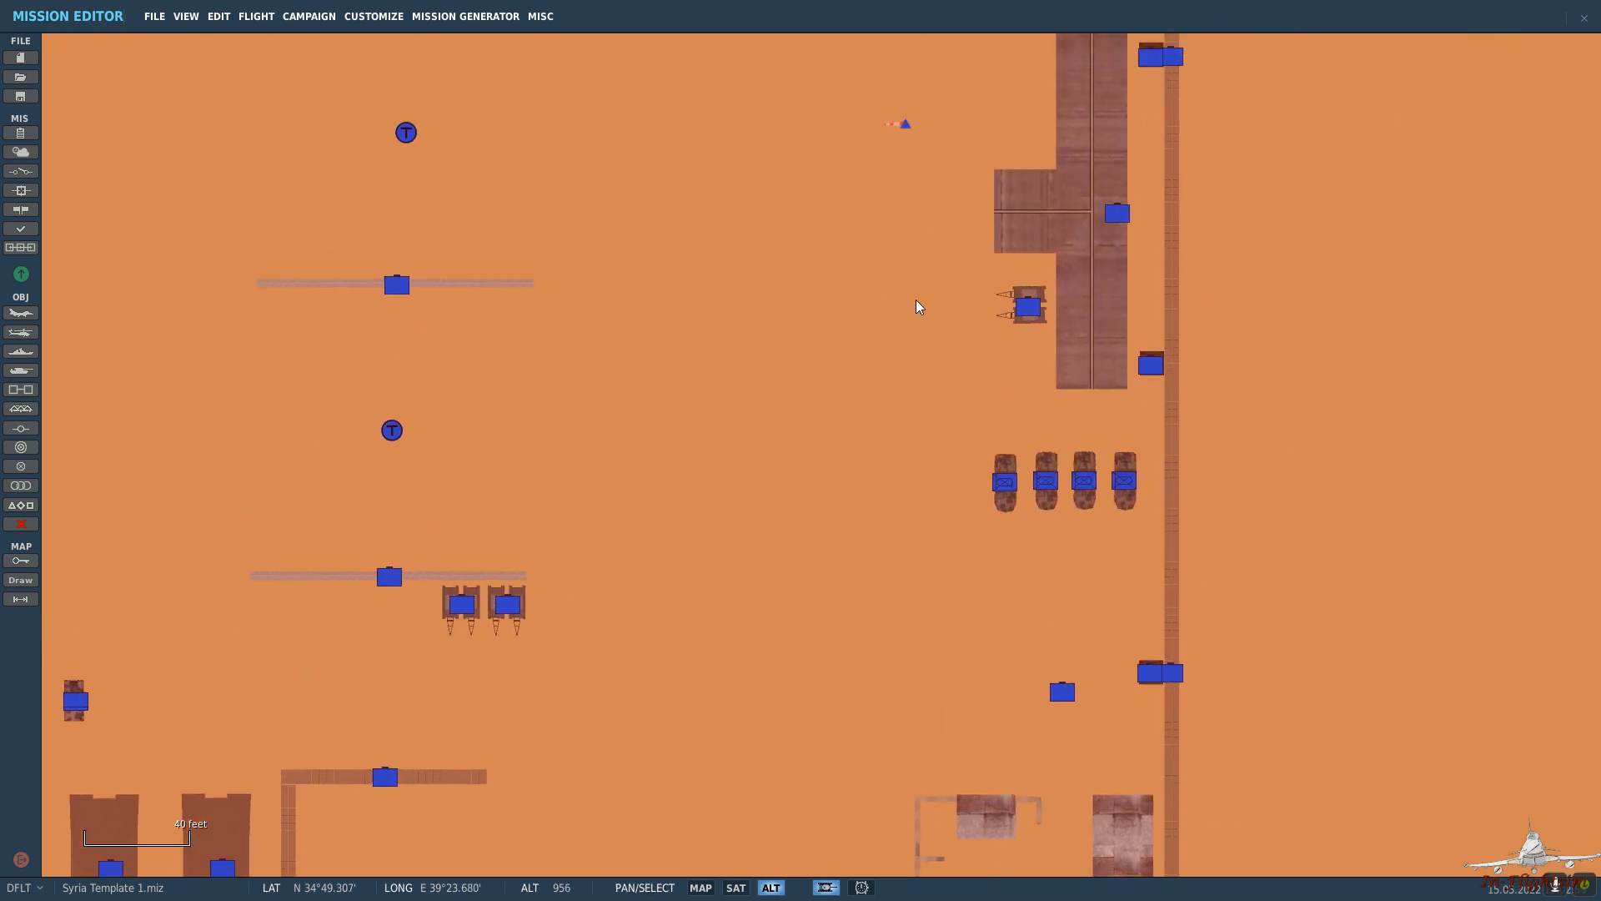
pyautogui.click(958, 218)
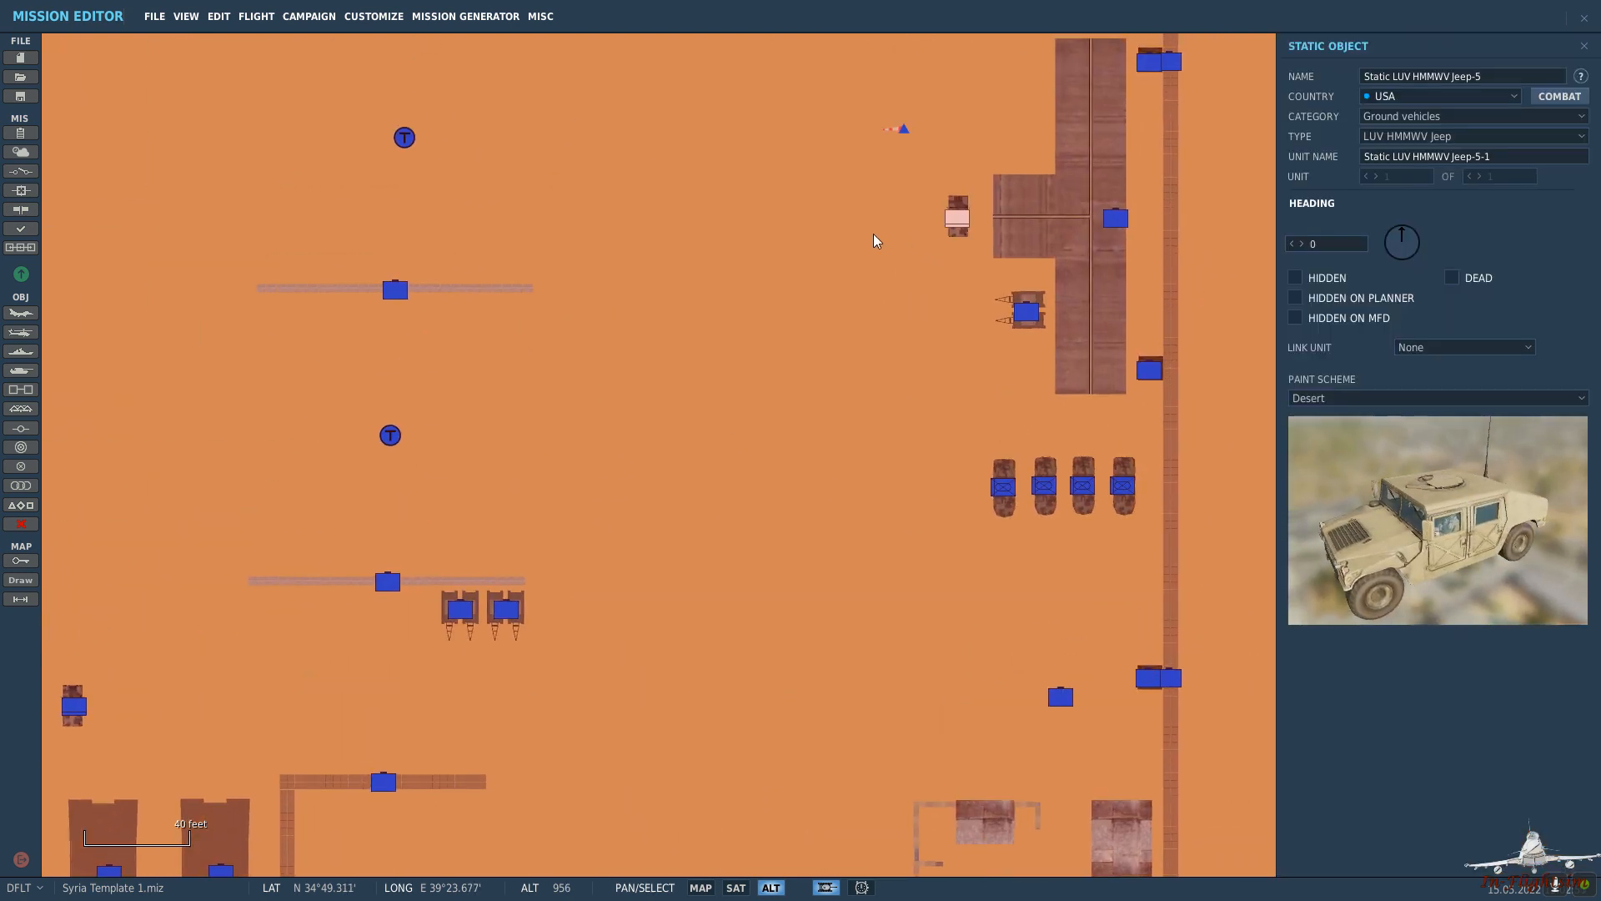
# Paste a HMMWV just south of the house by the north wall and set its heading to 180.
pyautogui.scroll(-5, 811, 225)
pyautogui.scroll(4, 813, 213)
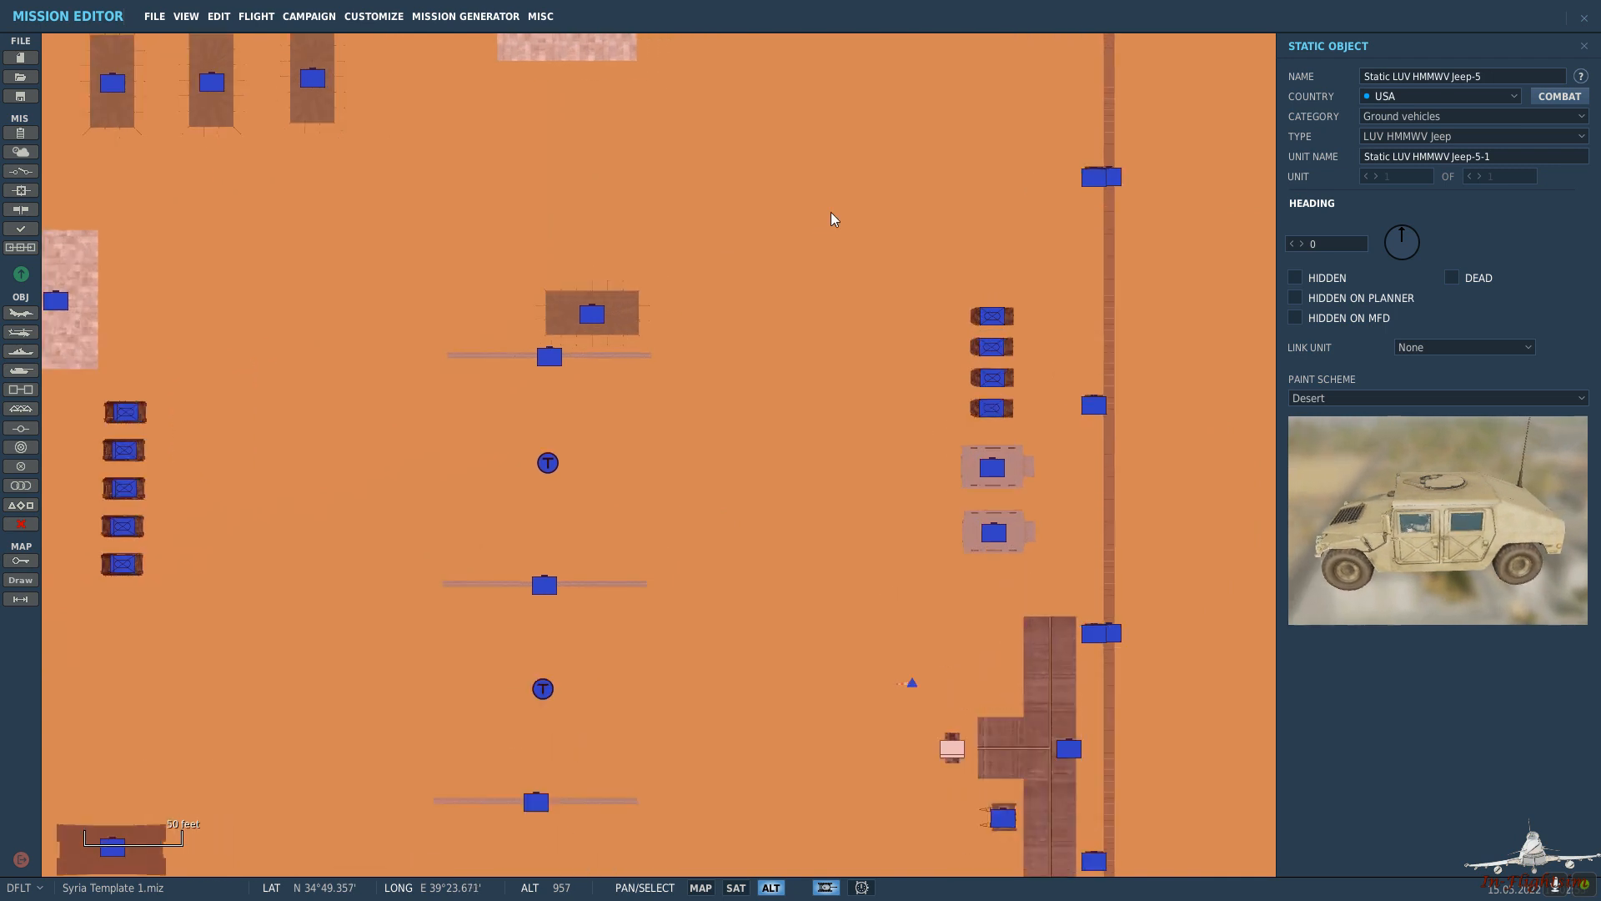
pyautogui.moveTo(830, 218); pyautogui.dragTo(787, 364)
pyautogui.scroll(1, 787, 364)
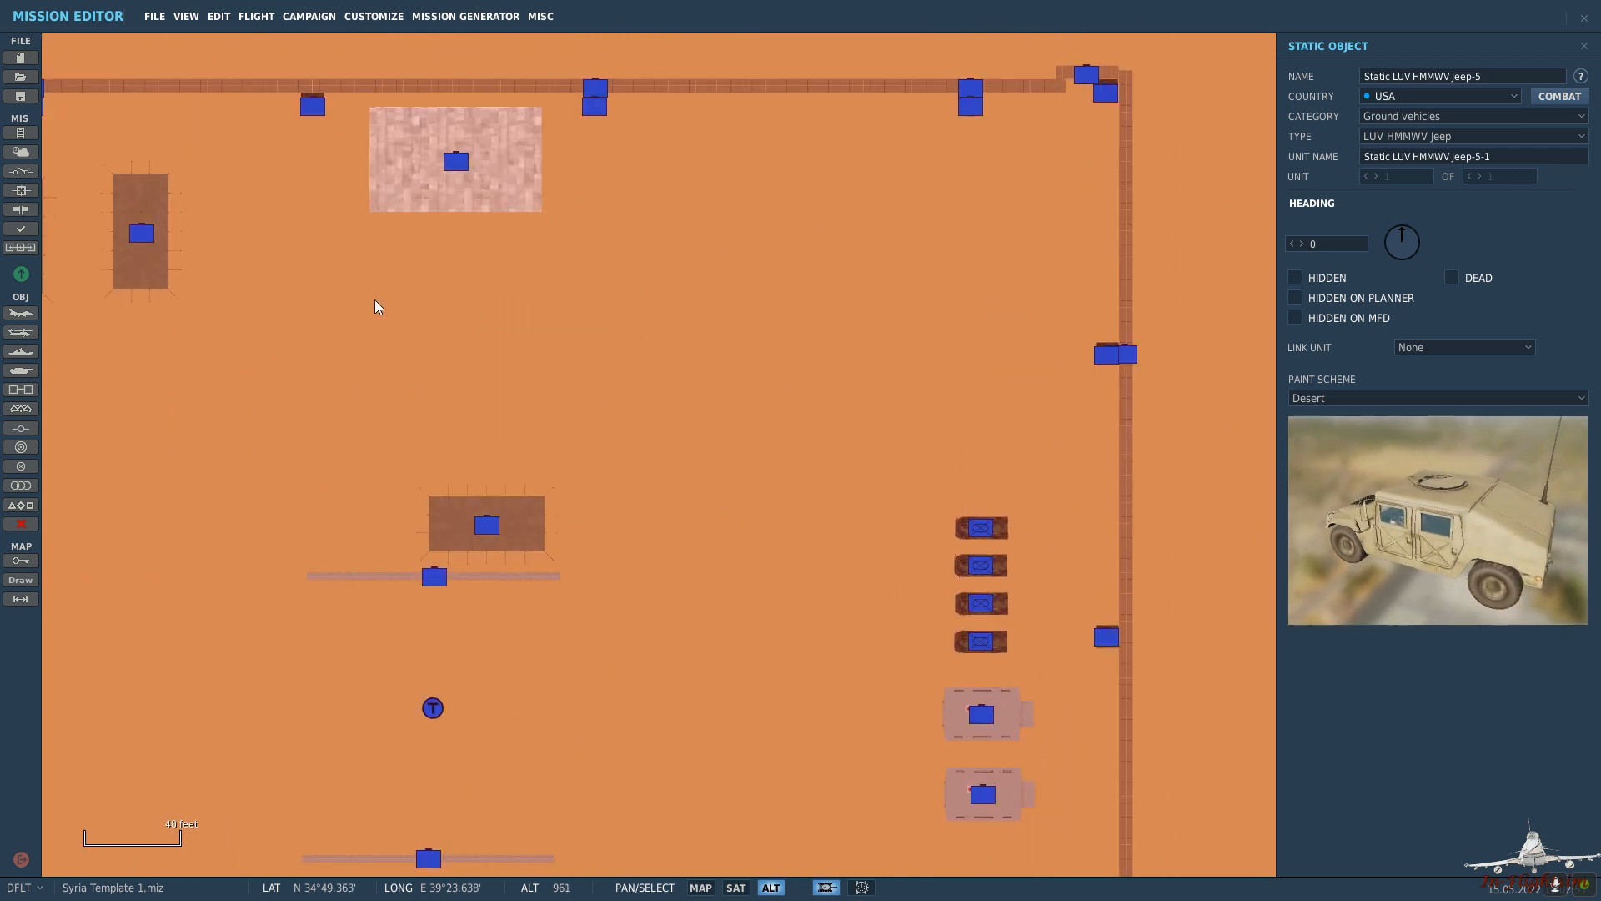
pyautogui.click(1400, 258)
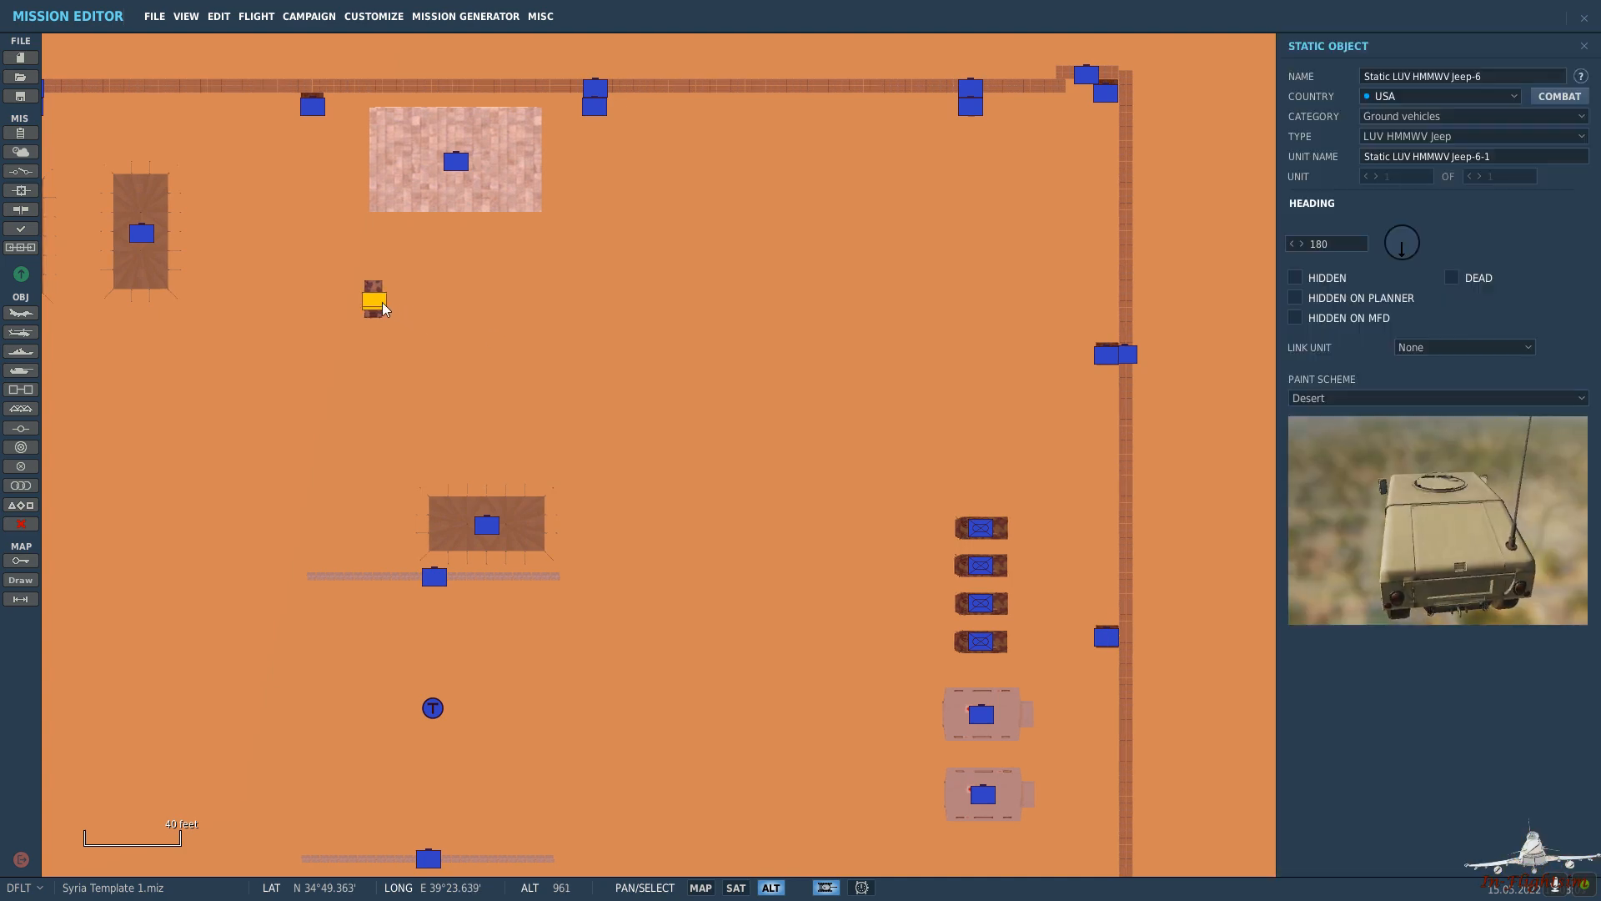
# Paste three more HMMWVs in a row extending east in front of the north wall's house.
pyautogui.click(411, 298)
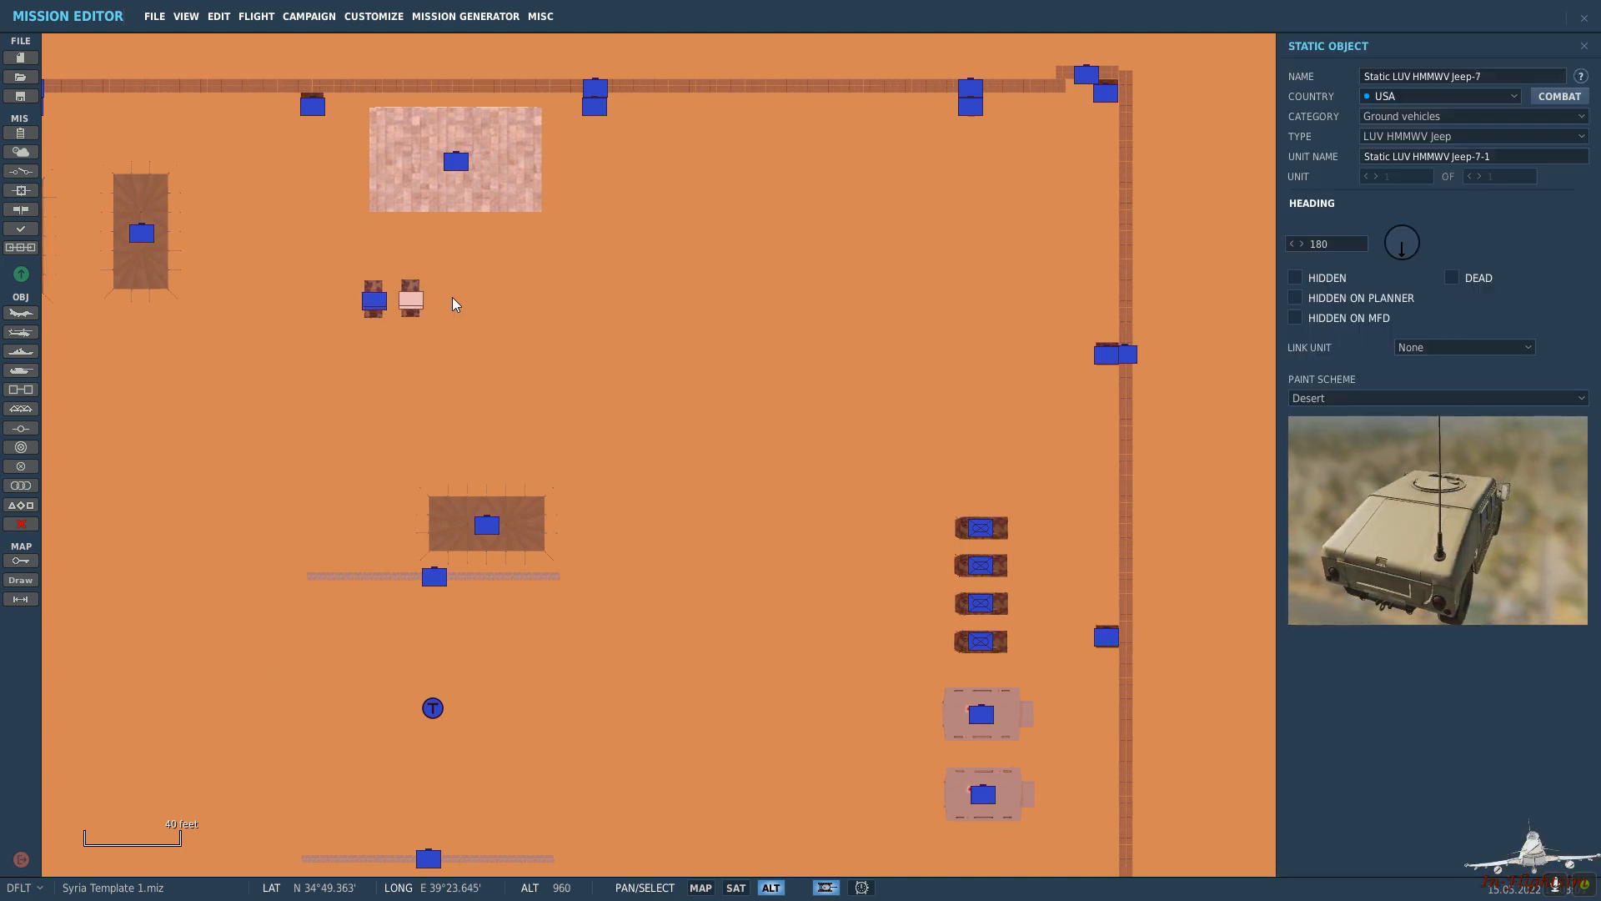
pyautogui.click(452, 297)
pyautogui.click(485, 297)
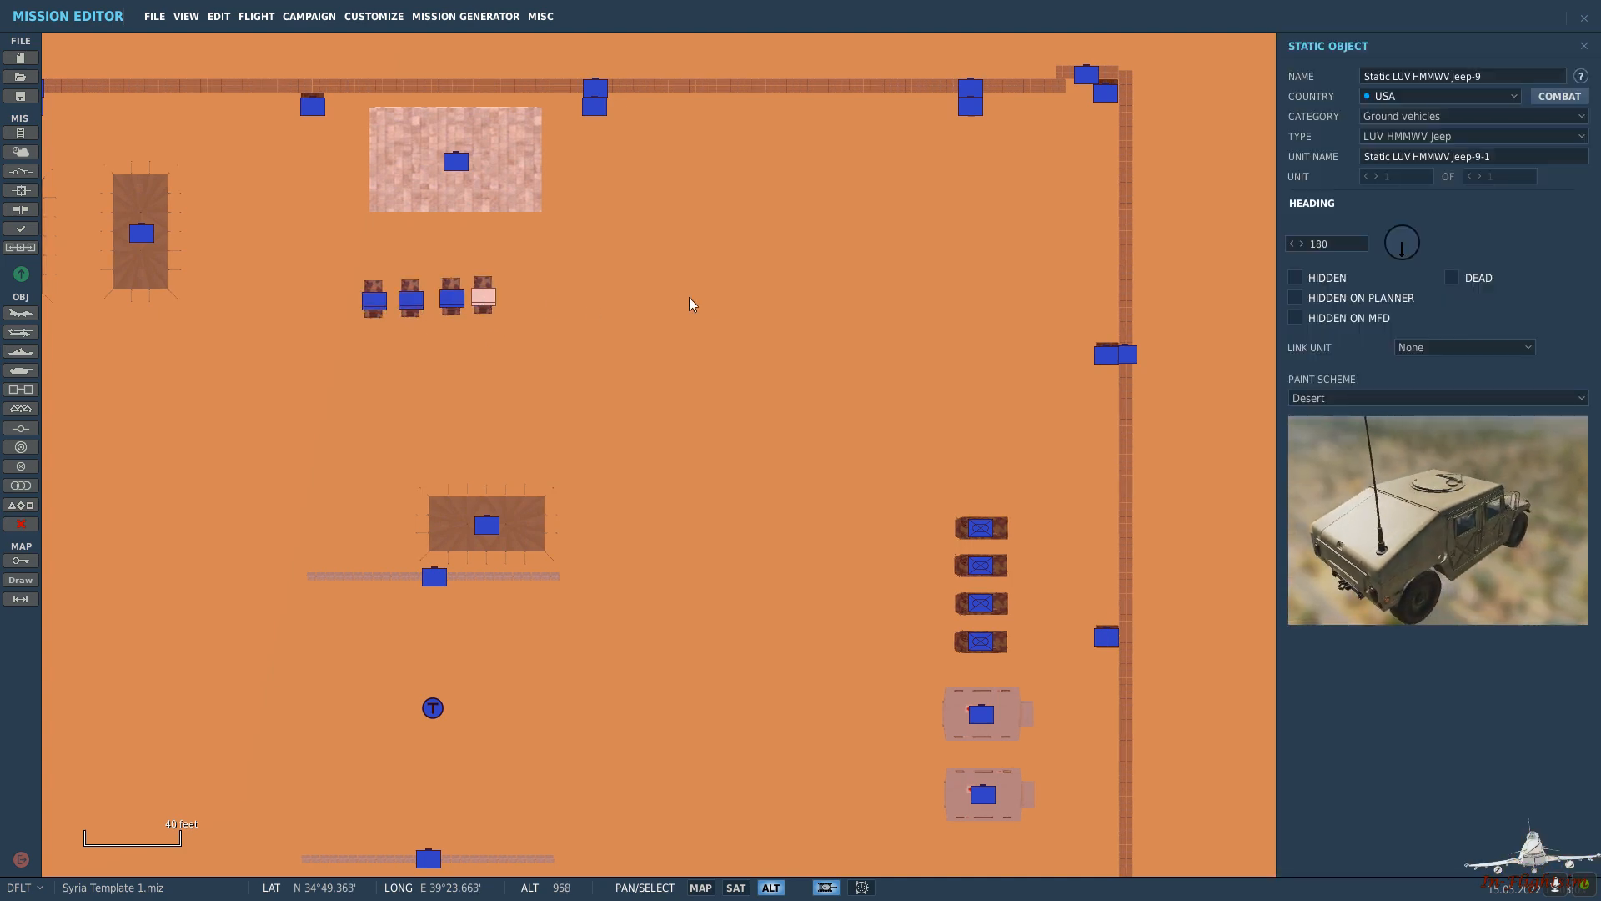
# Paste another HMMWV in the open northeast yard and change its type to Truck M939 Heavy.
pyautogui.click(821, 270)
pyautogui.click(1465, 138)
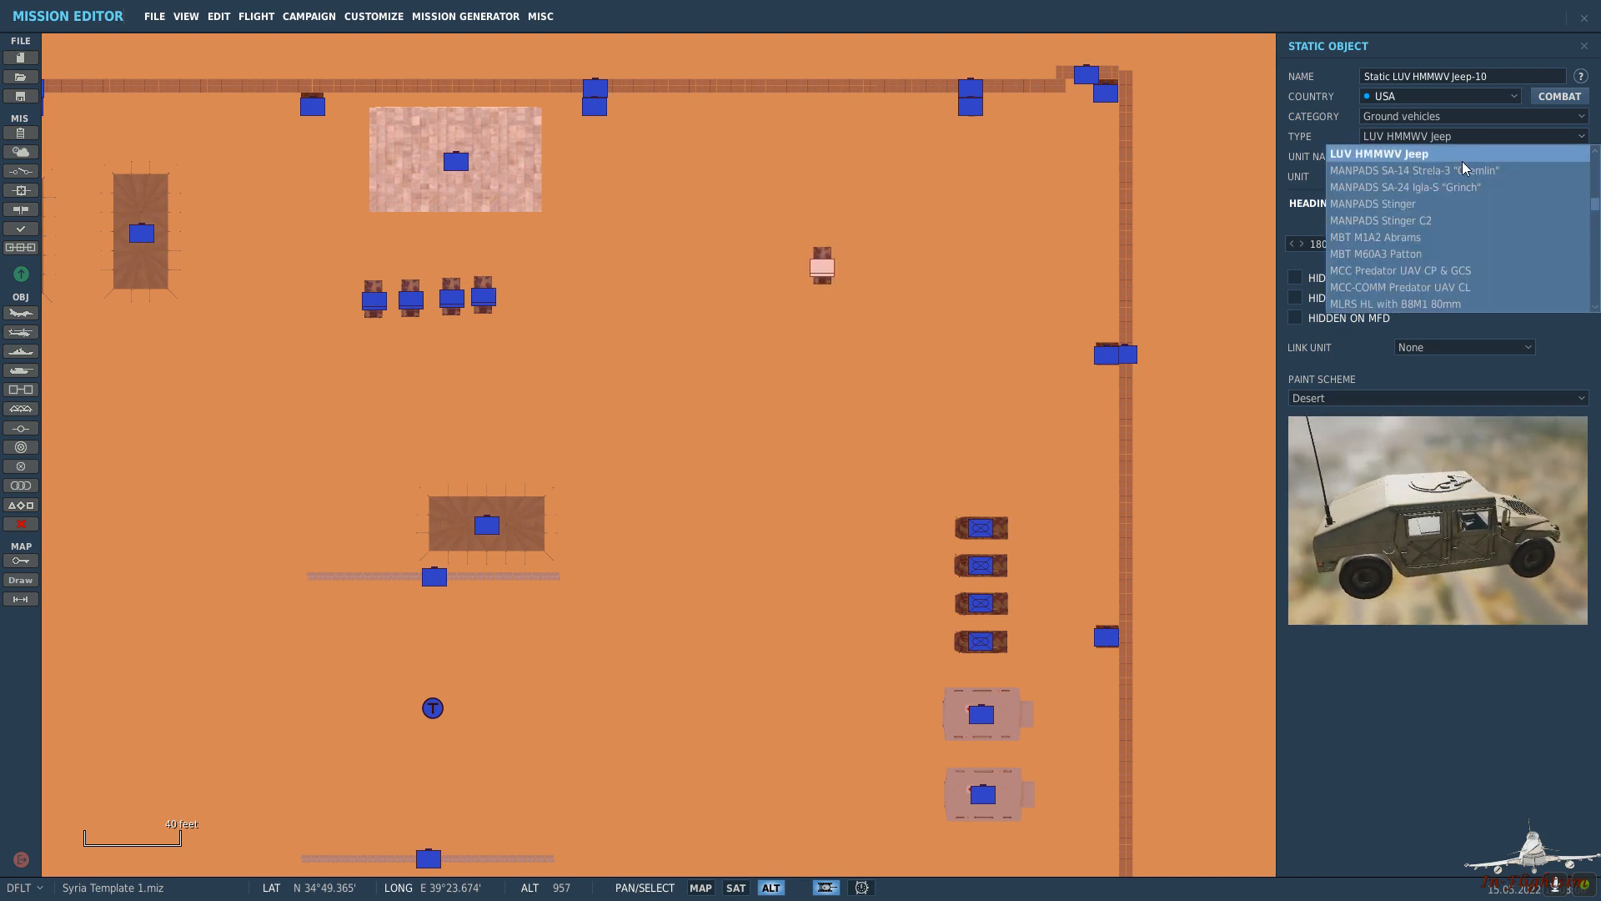
pyautogui.scroll(-15, 1462, 216)
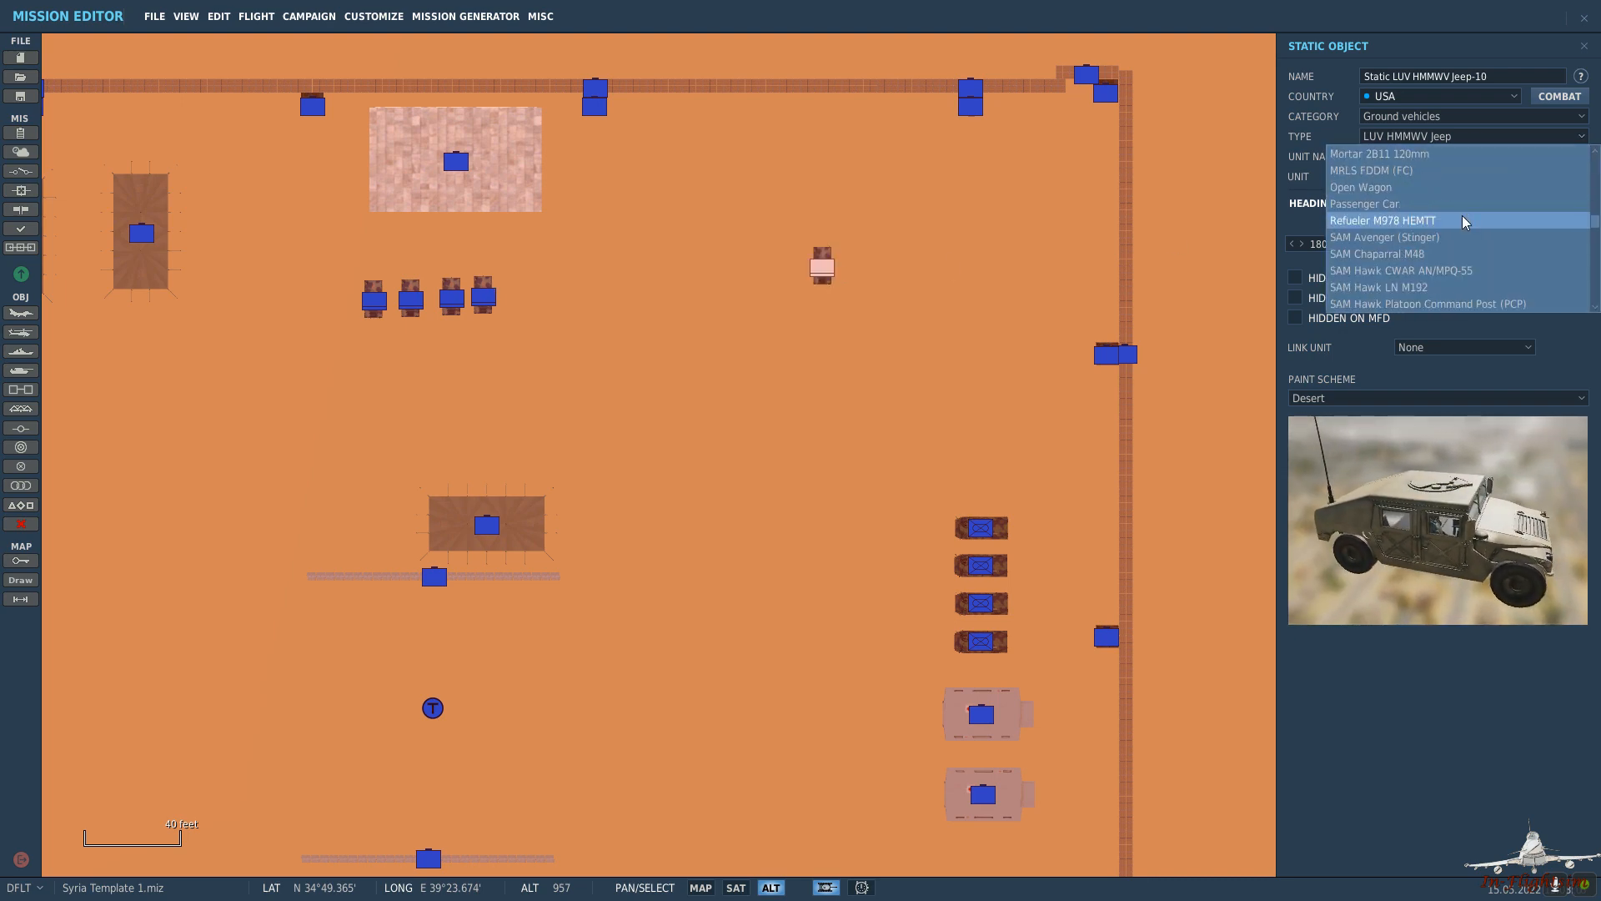
pyautogui.scroll(-12, 1462, 215)
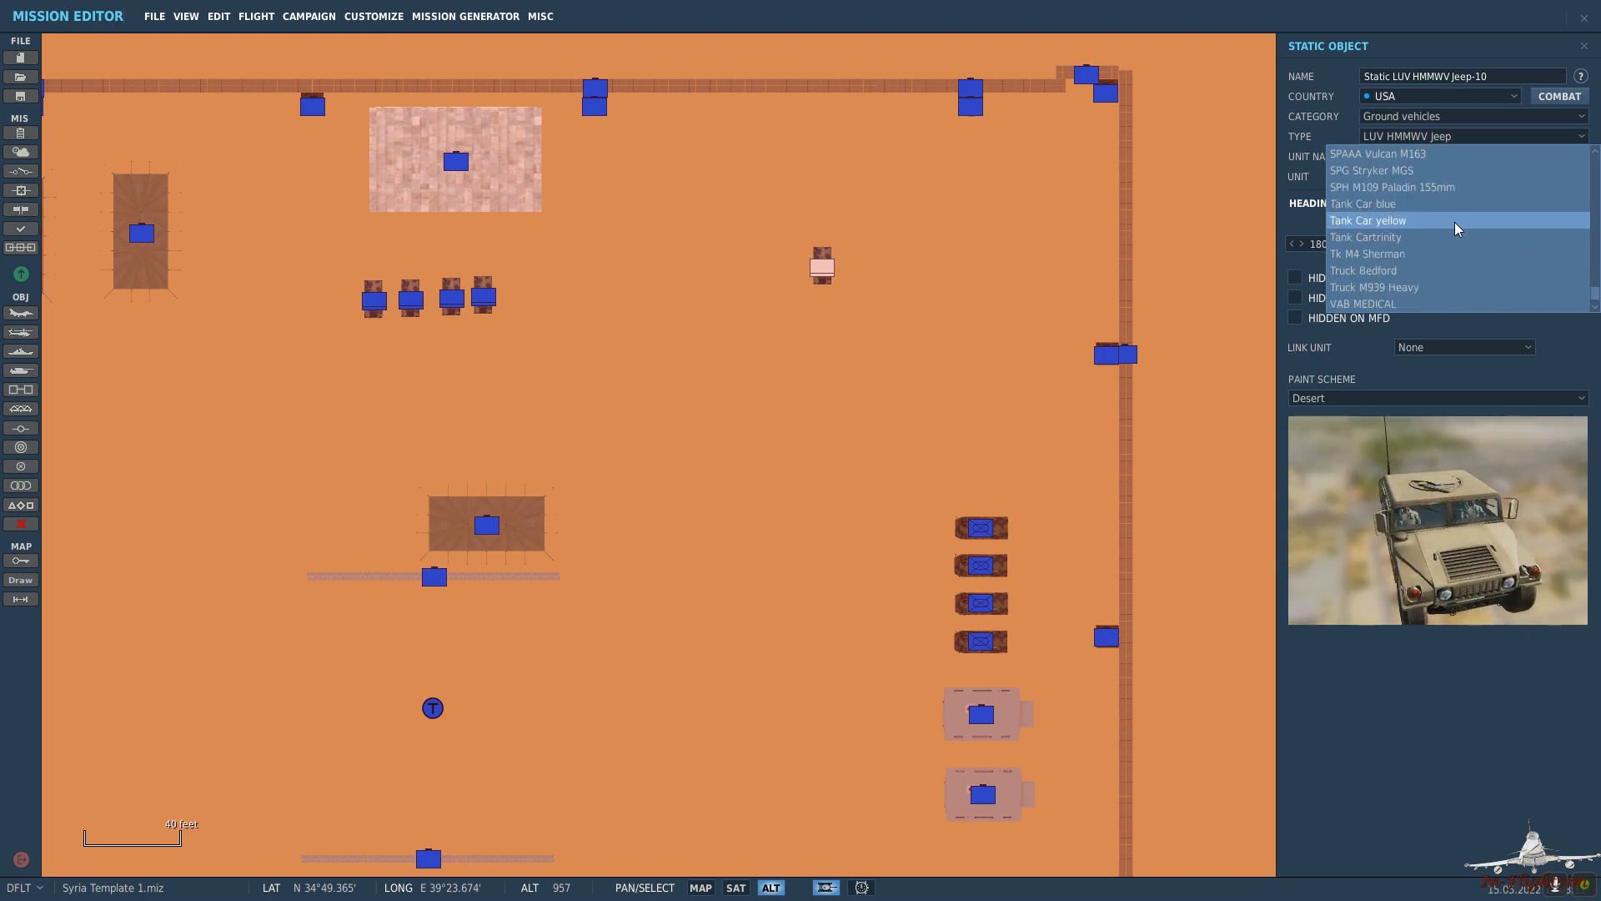
pyautogui.scroll(-3, 1455, 222)
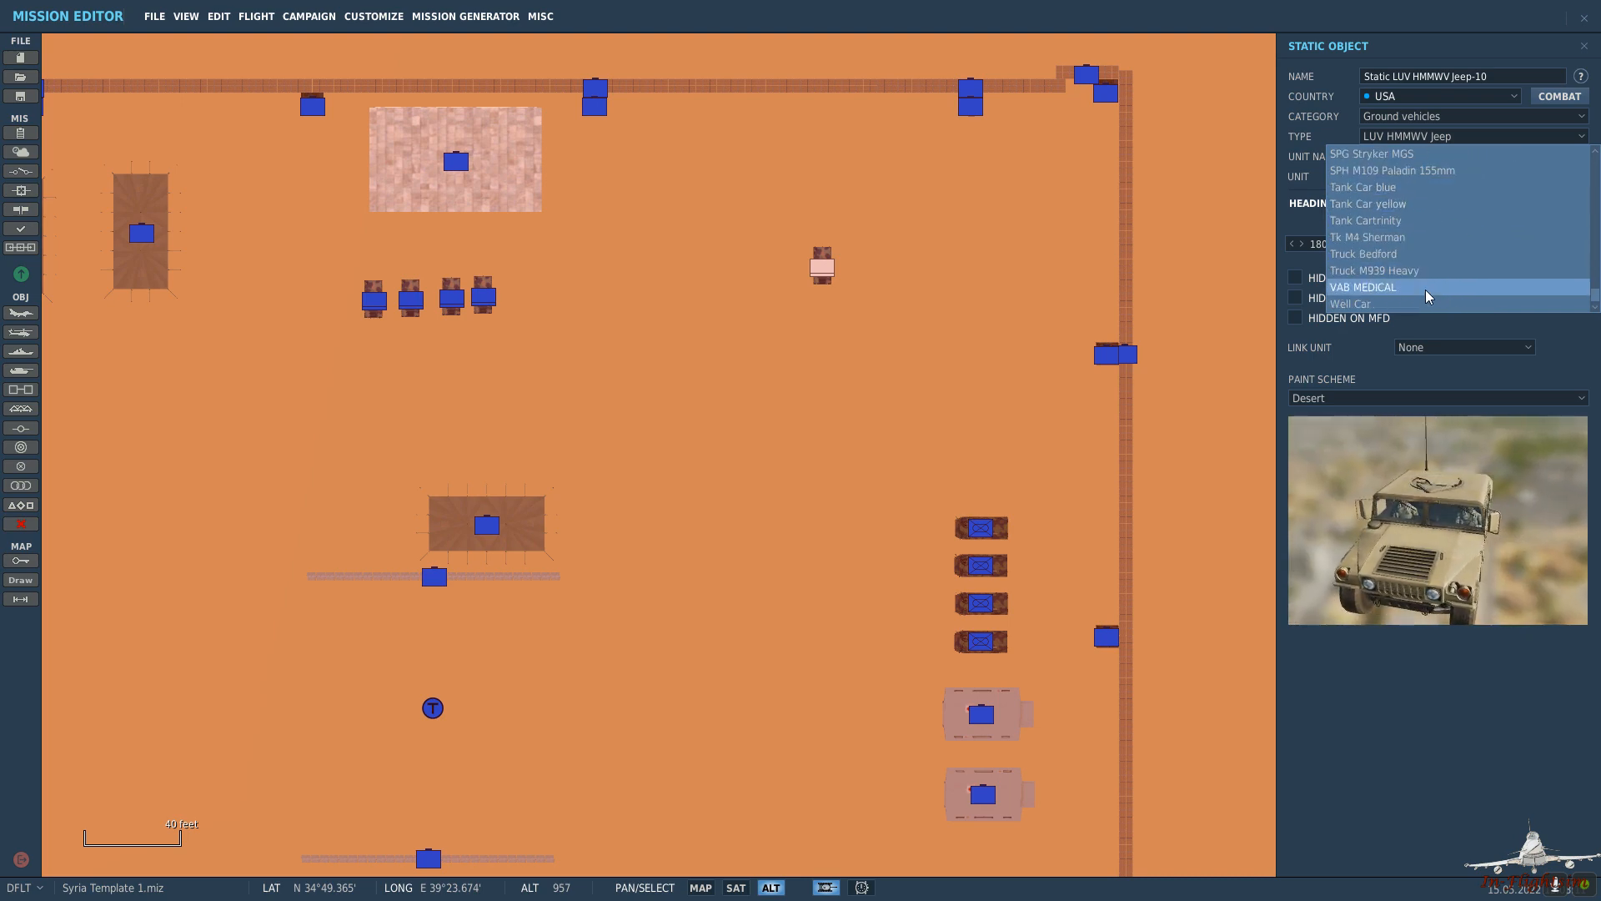
pyautogui.scroll(-1, 1405, 290)
pyautogui.click(1405, 290)
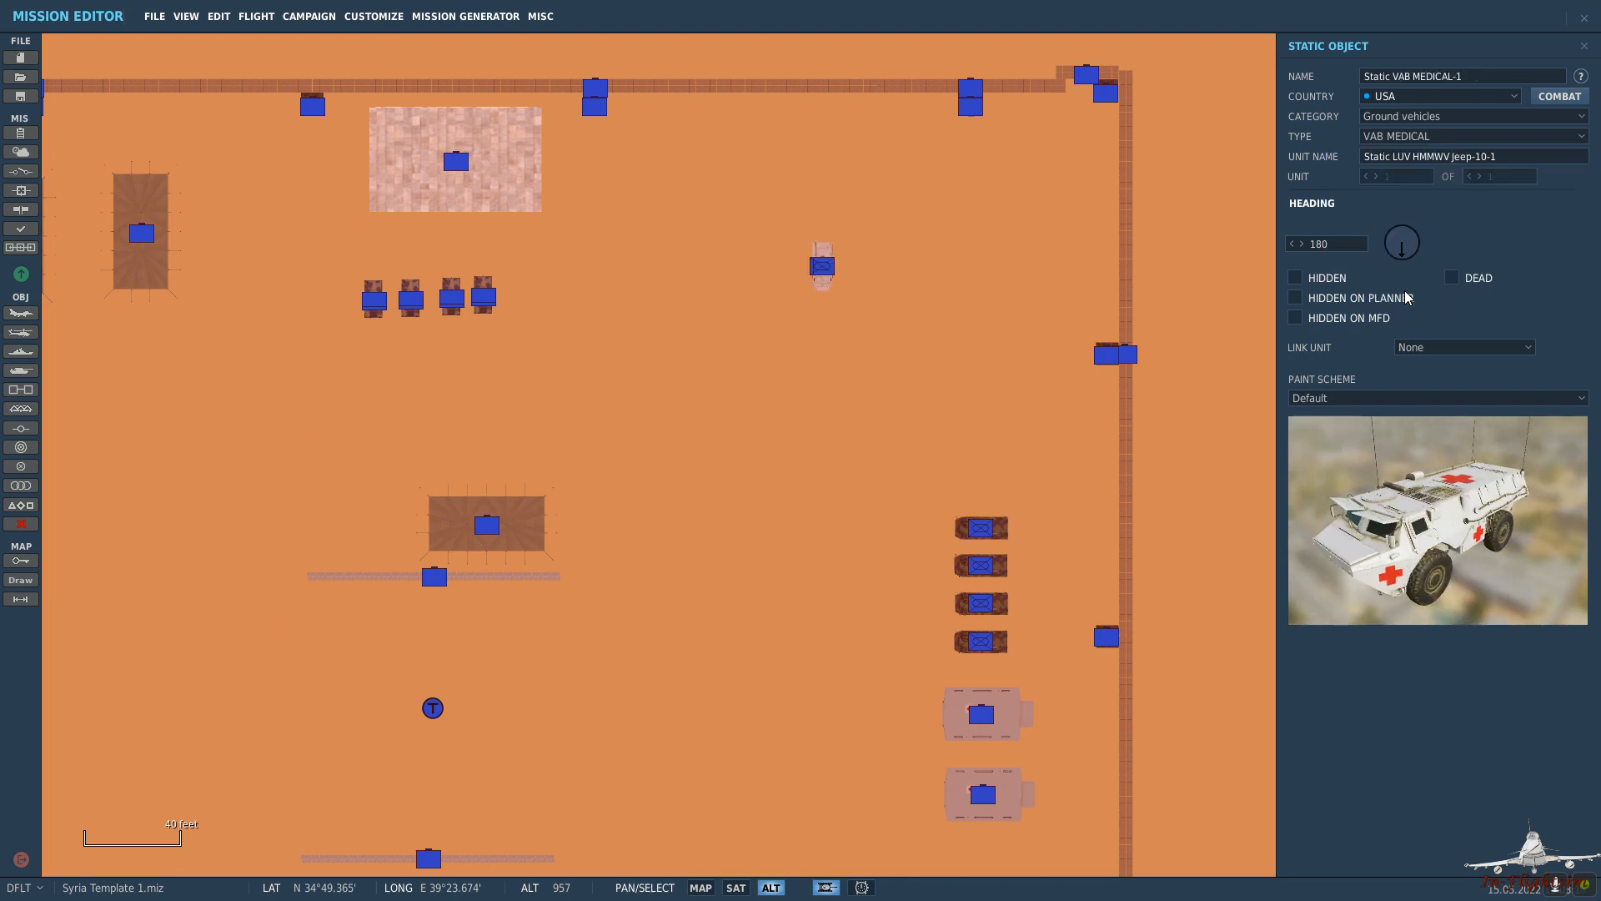
pyautogui.press('Up')
# Set the M939 Heavy truck's paint scheme to summer.
pyautogui.click(1416, 395)
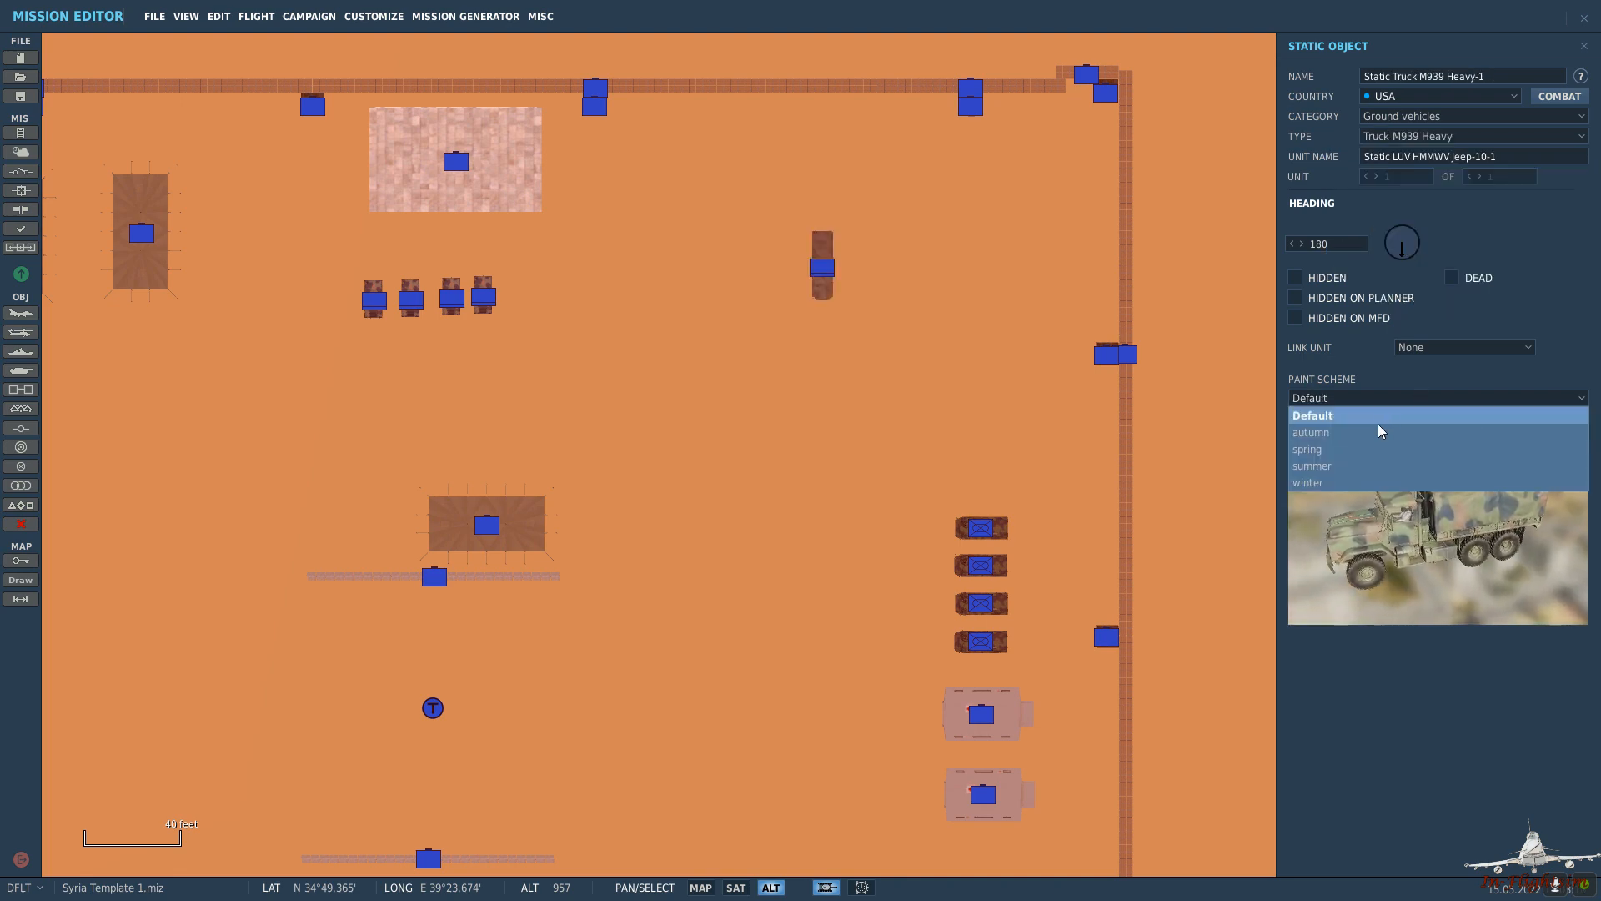
pyautogui.press('Down')
pyautogui.press('Return')
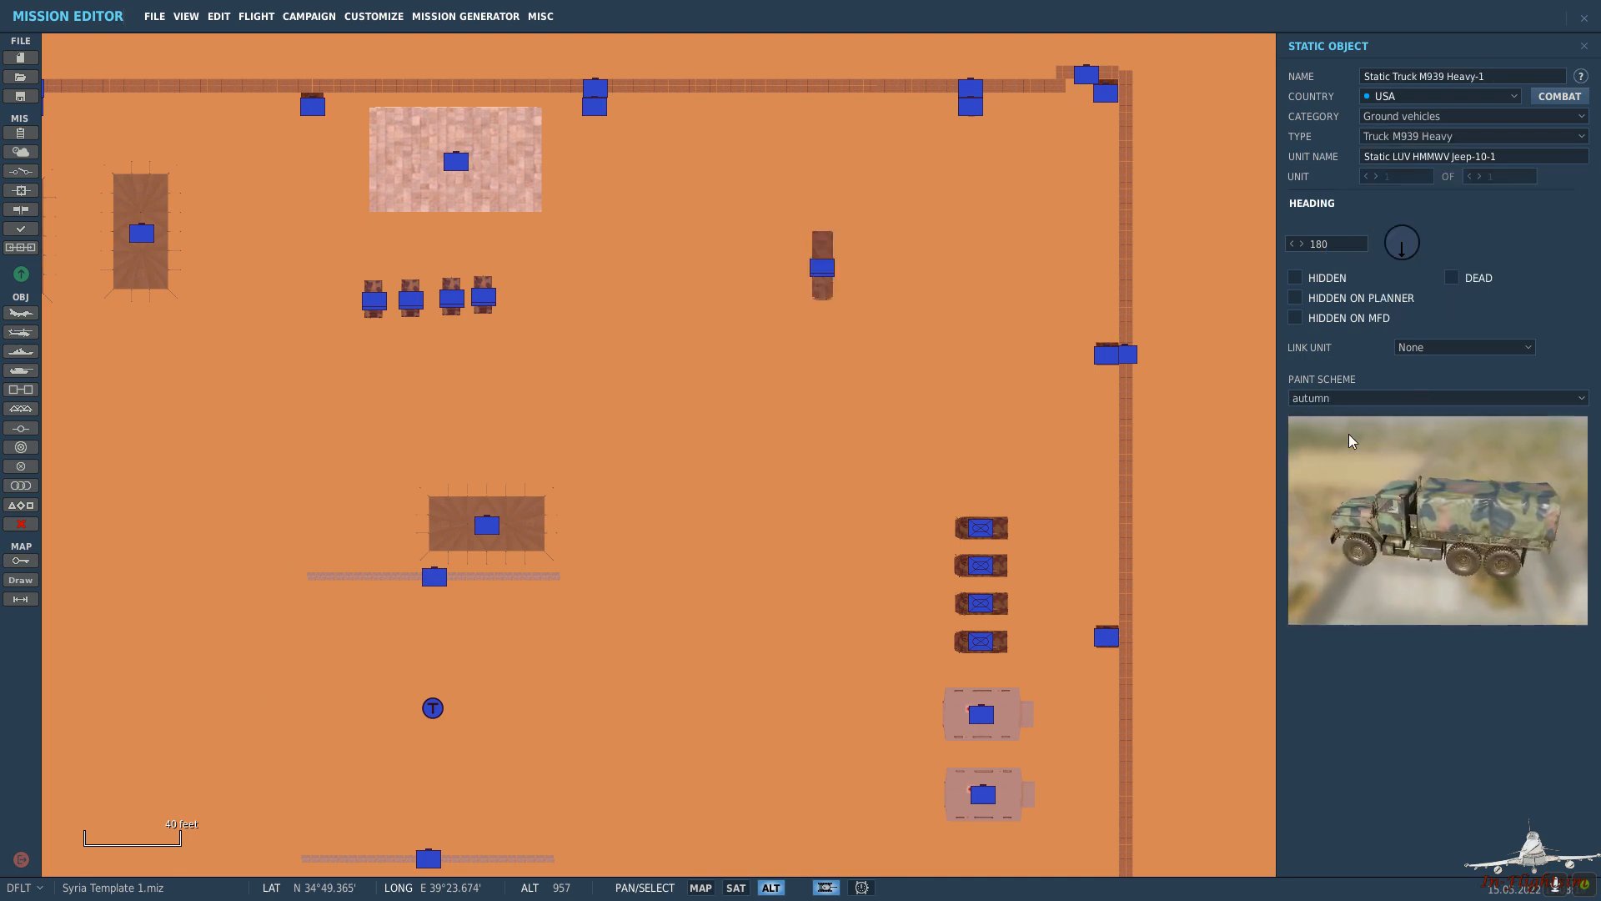
pyautogui.press('Up')
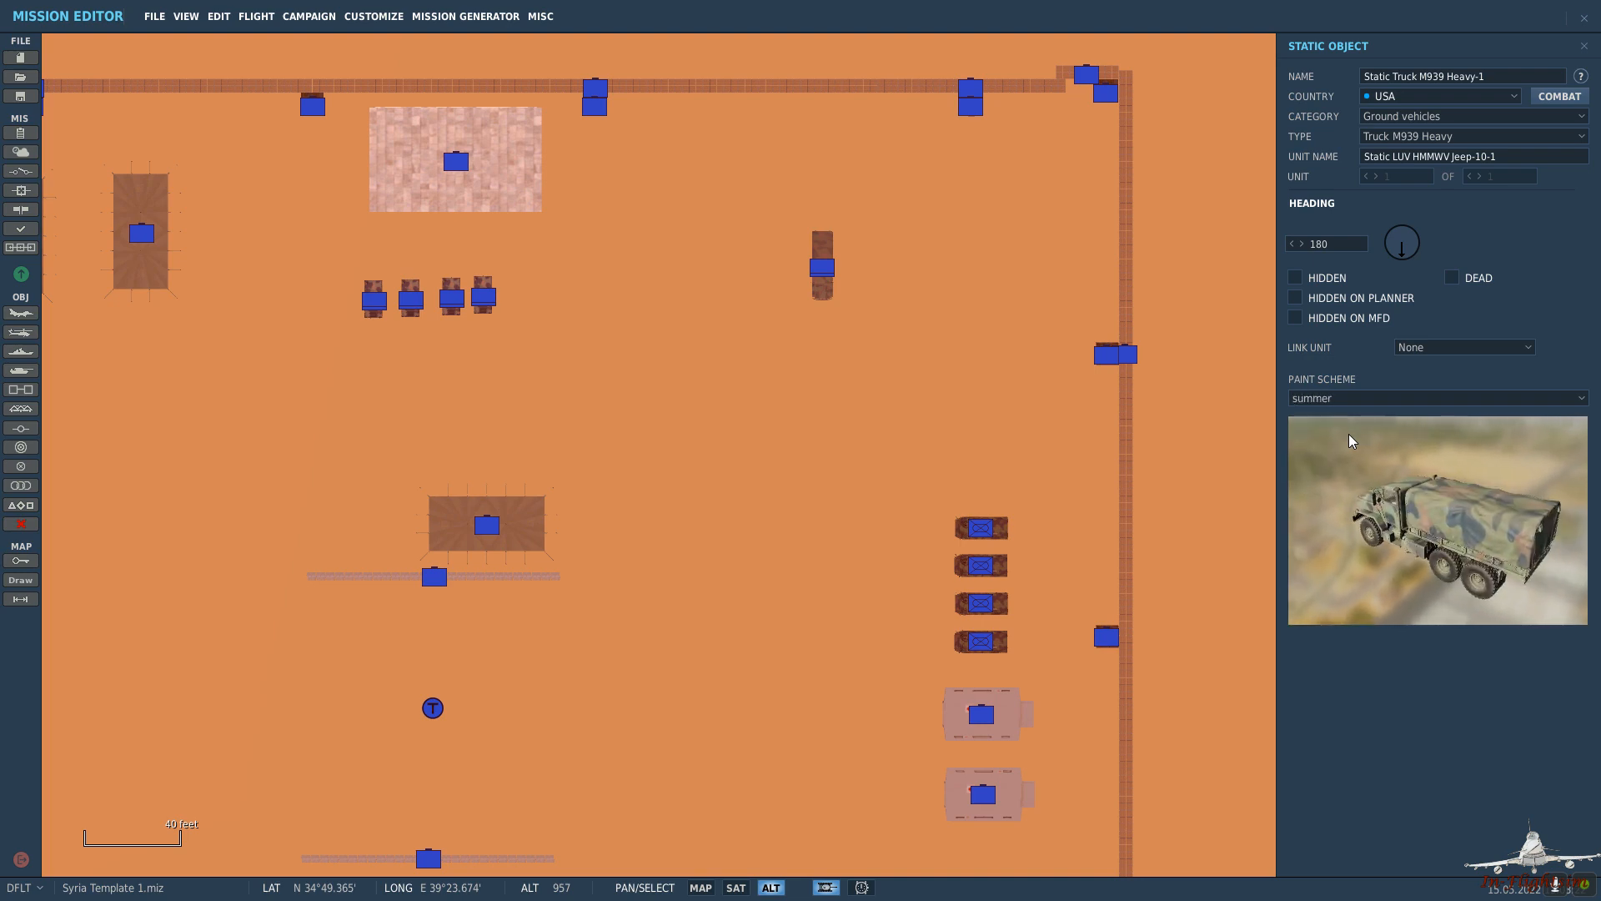
# Set the M939 truck's heading to 210 and move it slightly west in the northeast yard.
pyautogui.click(1387, 247)
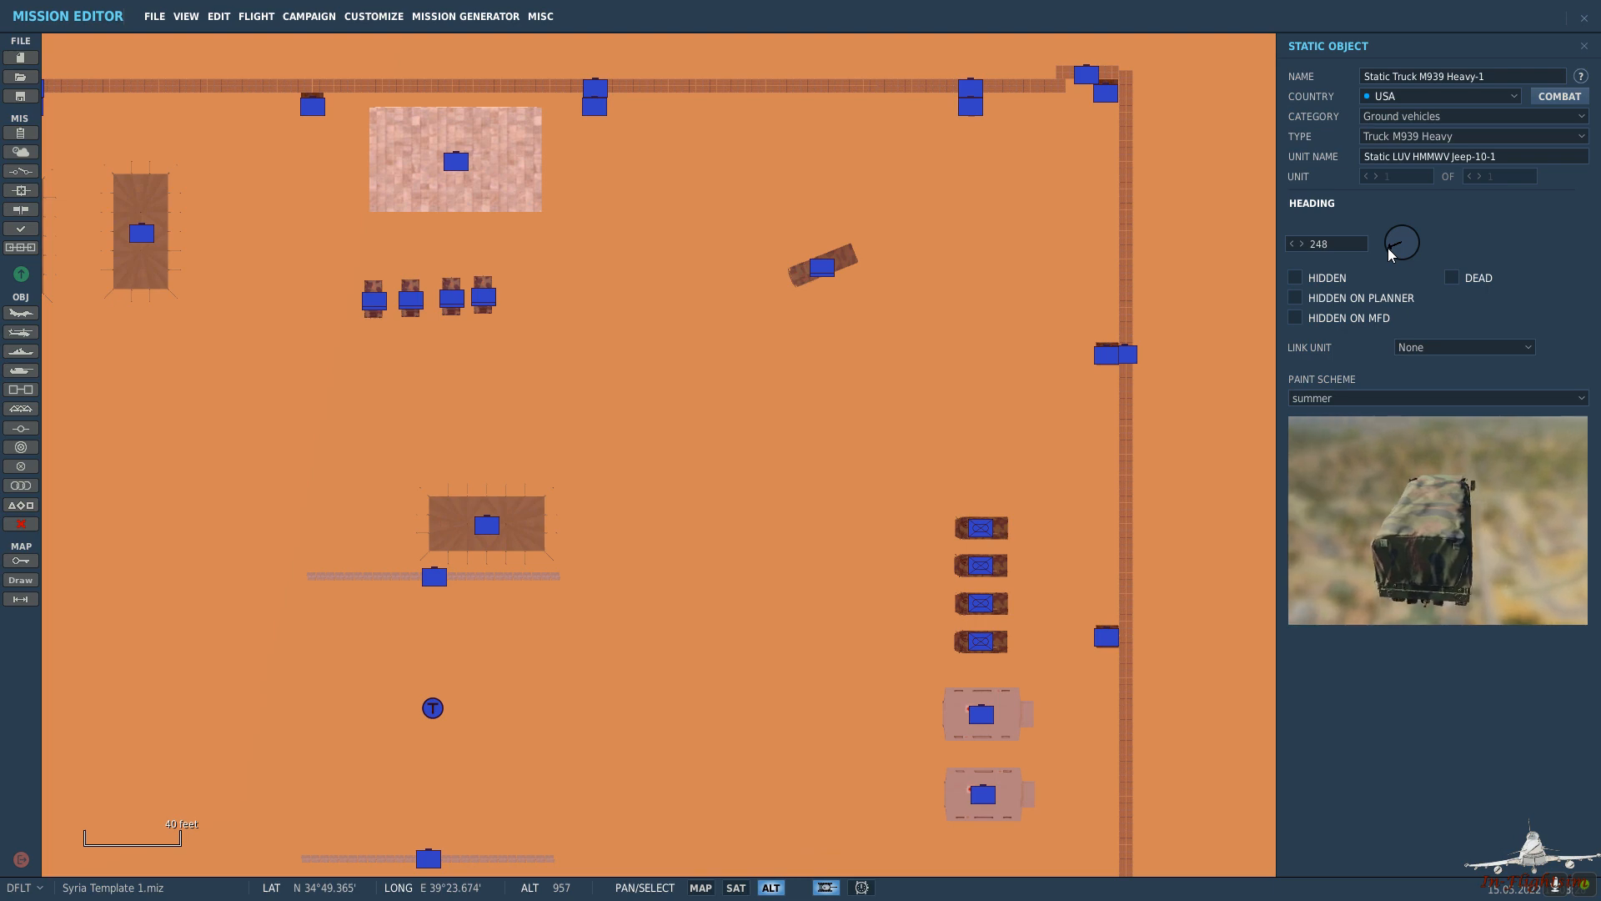
pyautogui.click(1391, 248)
pyautogui.click(1396, 251)
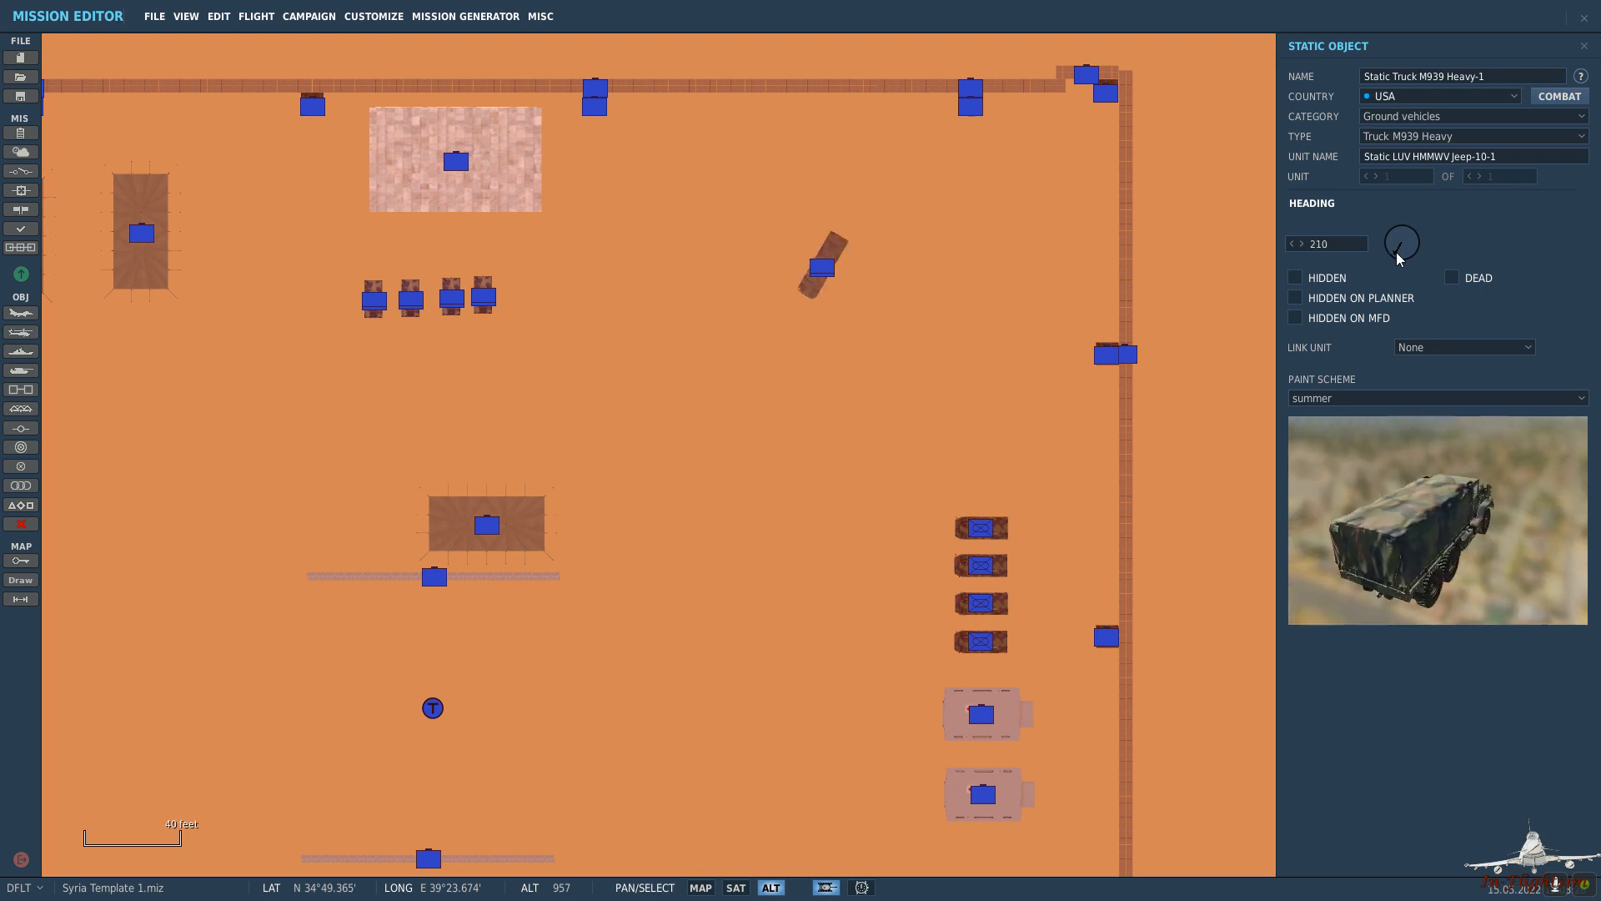
pyautogui.click(783, 368)
pyautogui.moveTo(832, 268); pyautogui.dragTo(744, 273)
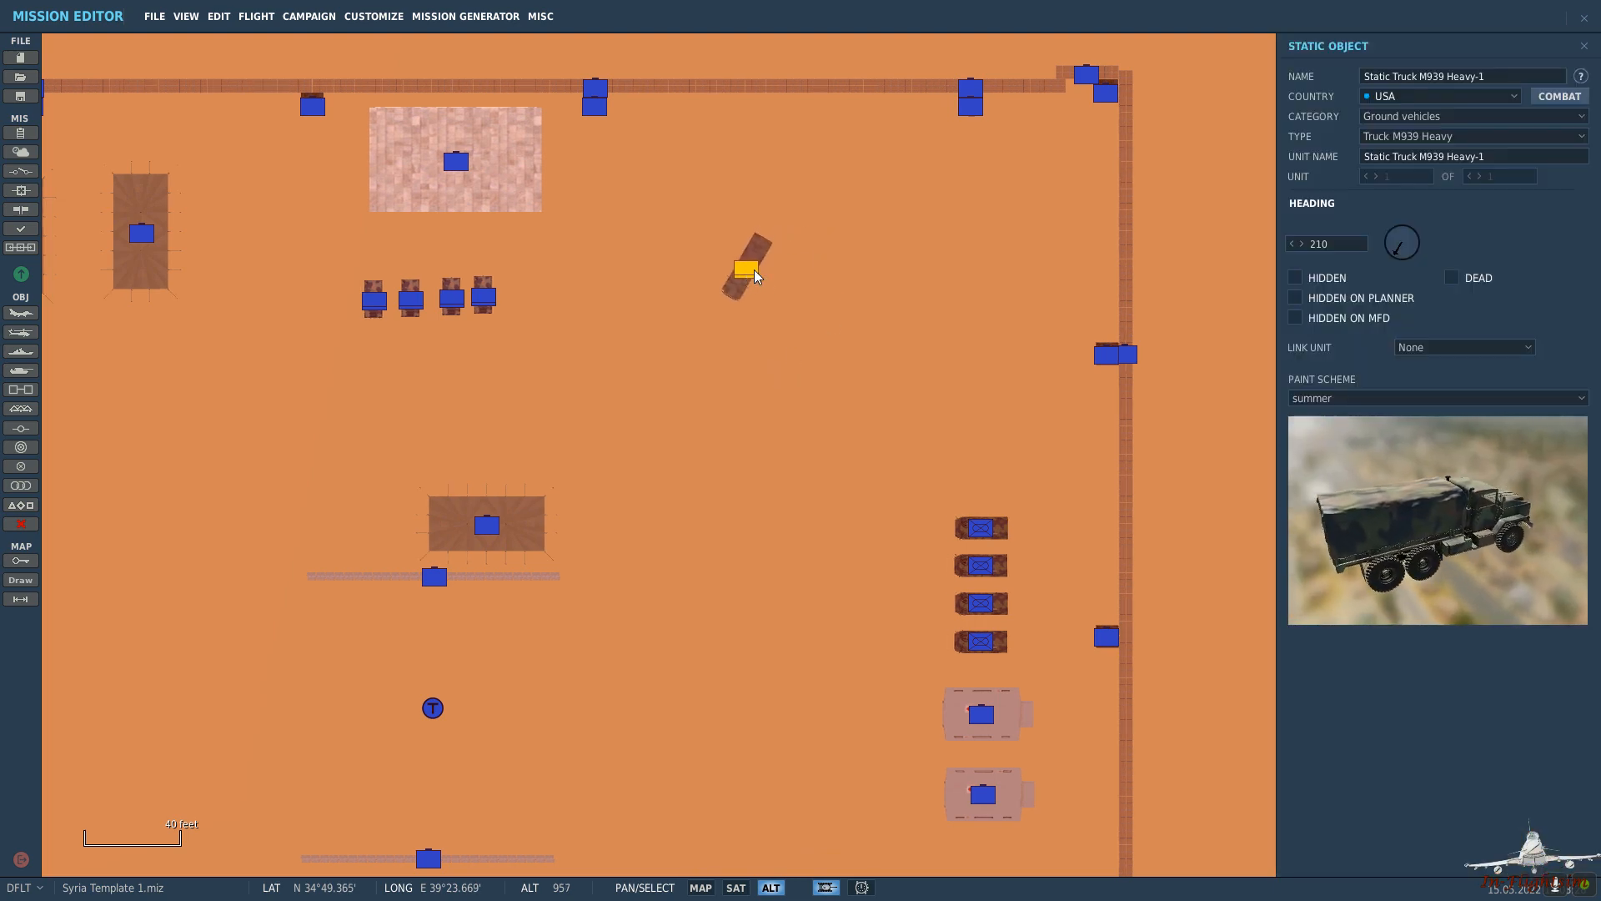
# Paste four more M939 trucks in an evenly spaced diagonal row extending southeast from the first.
pyautogui.click(778, 288)
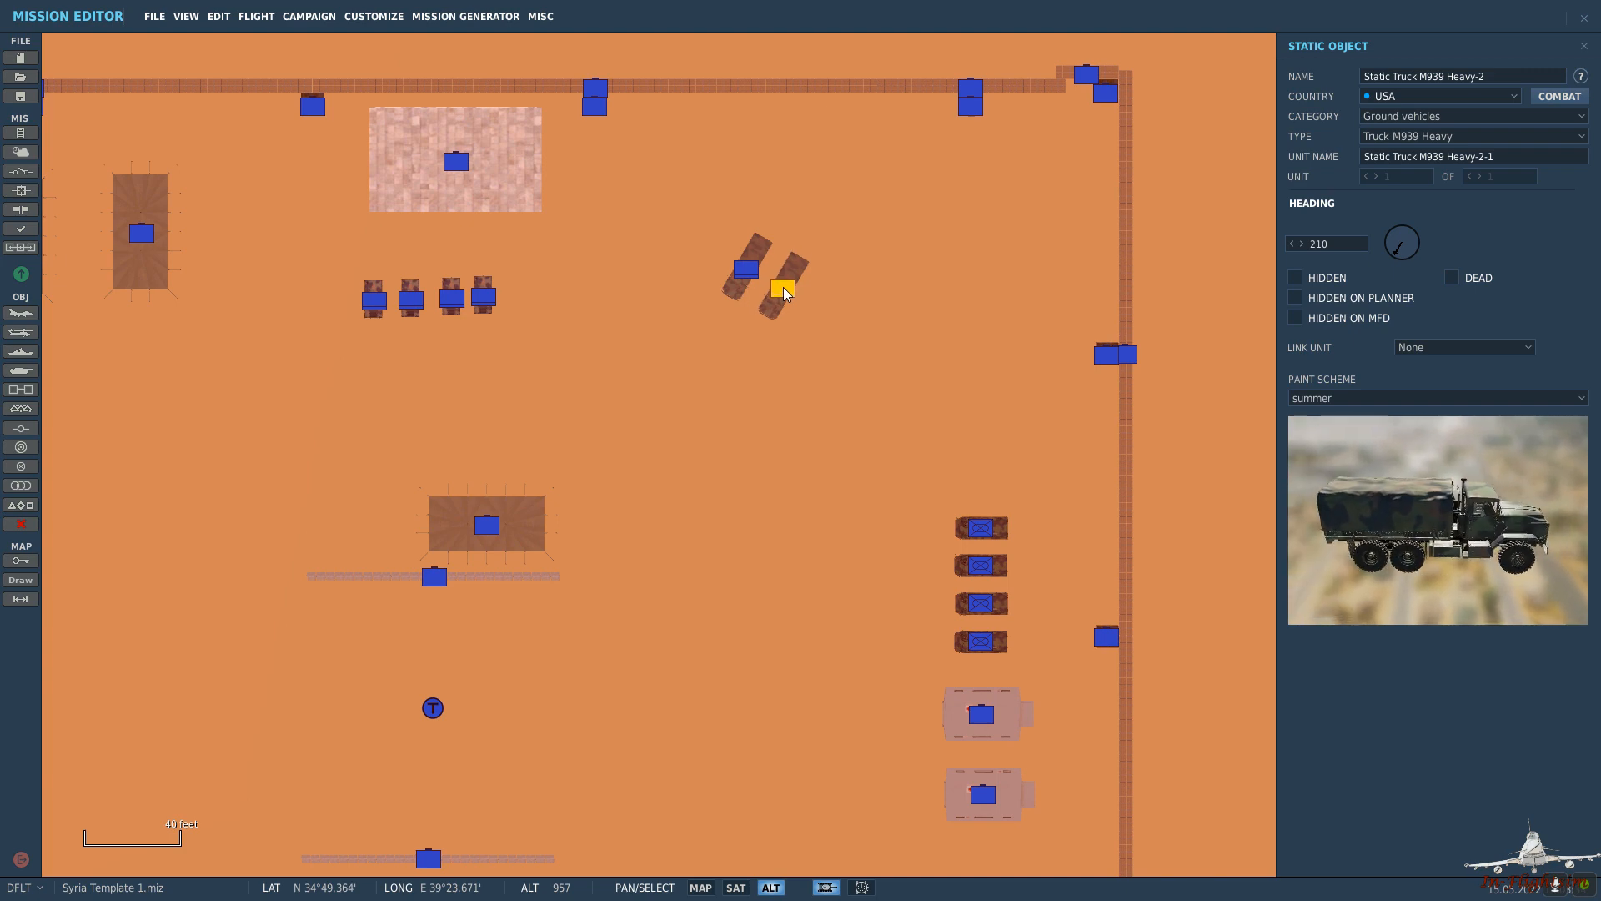
pyautogui.click(819, 304)
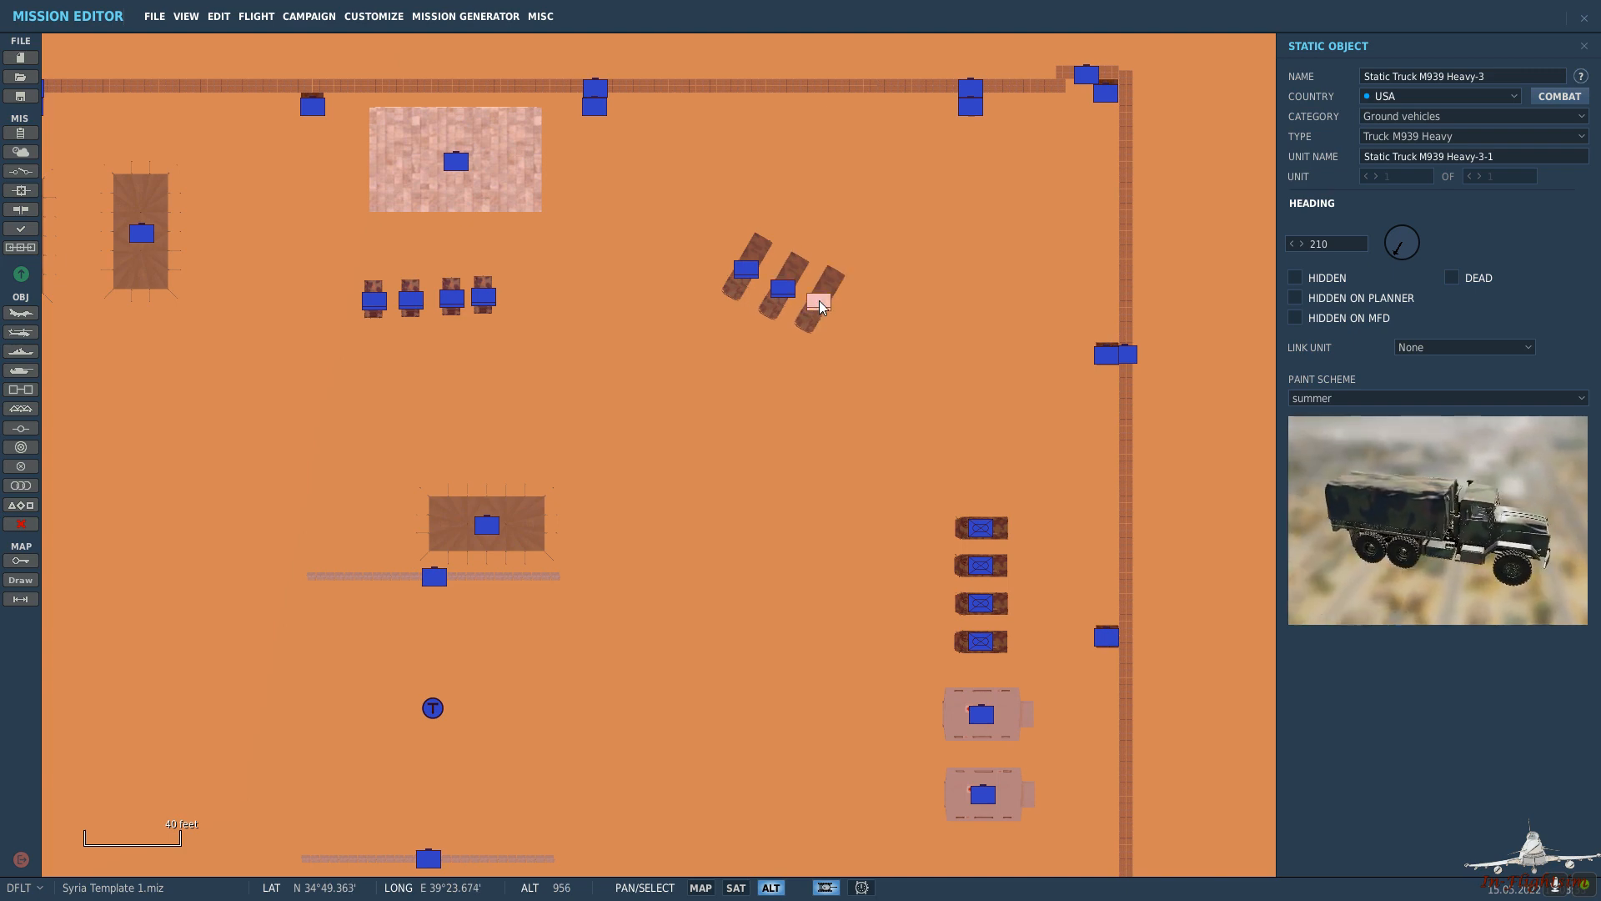
pyautogui.click(858, 330)
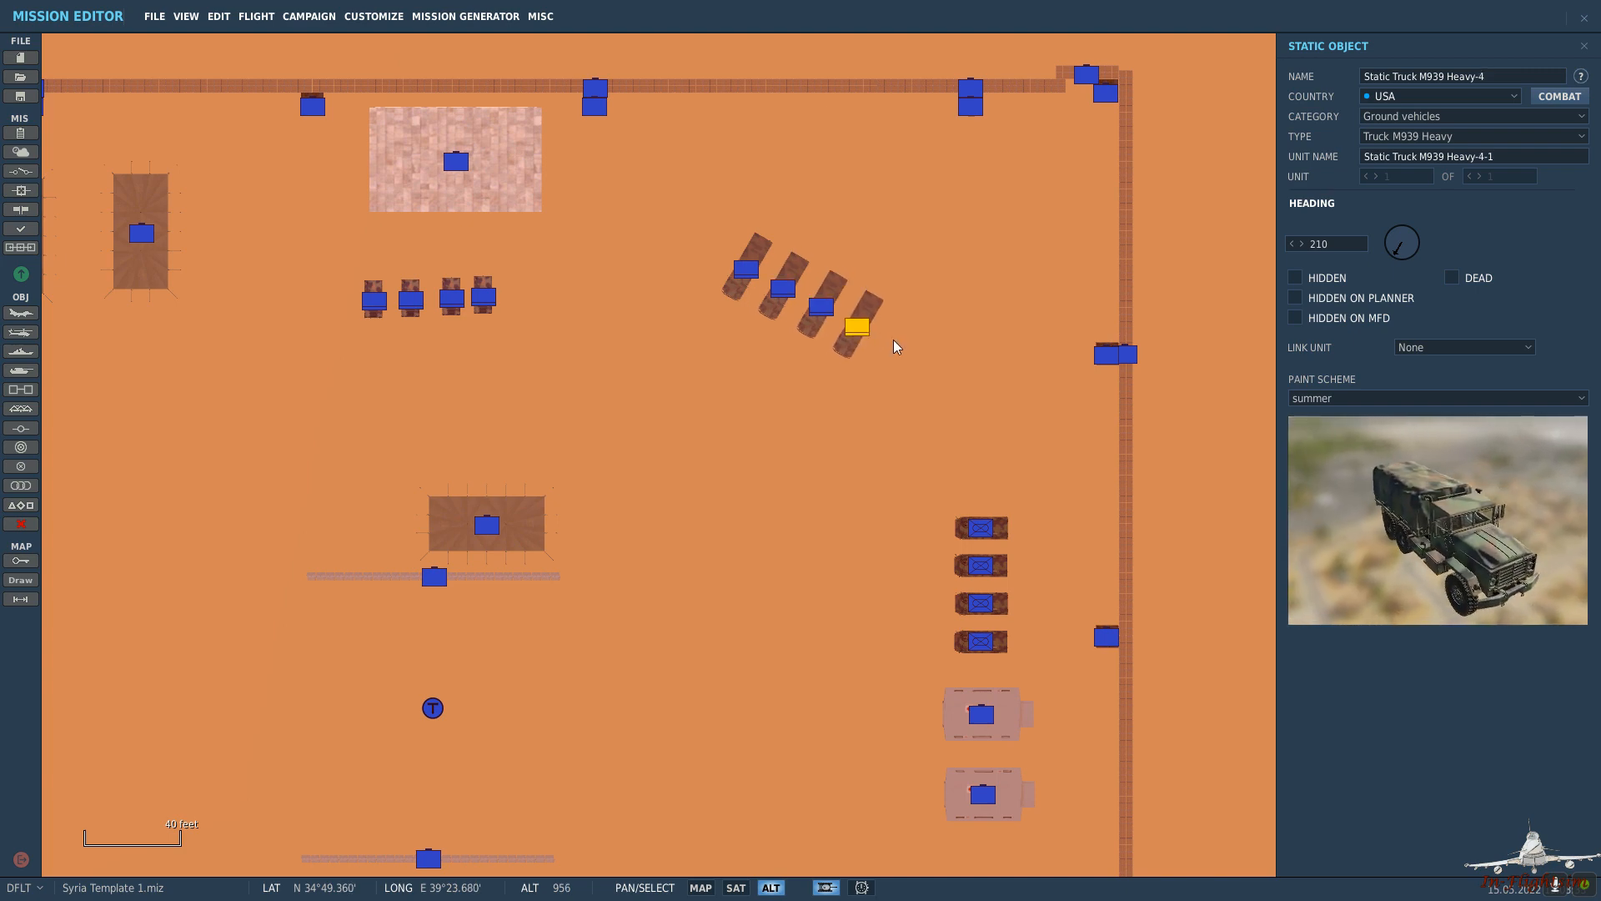
pyautogui.click(895, 342)
pyautogui.rightClick(813, 443)
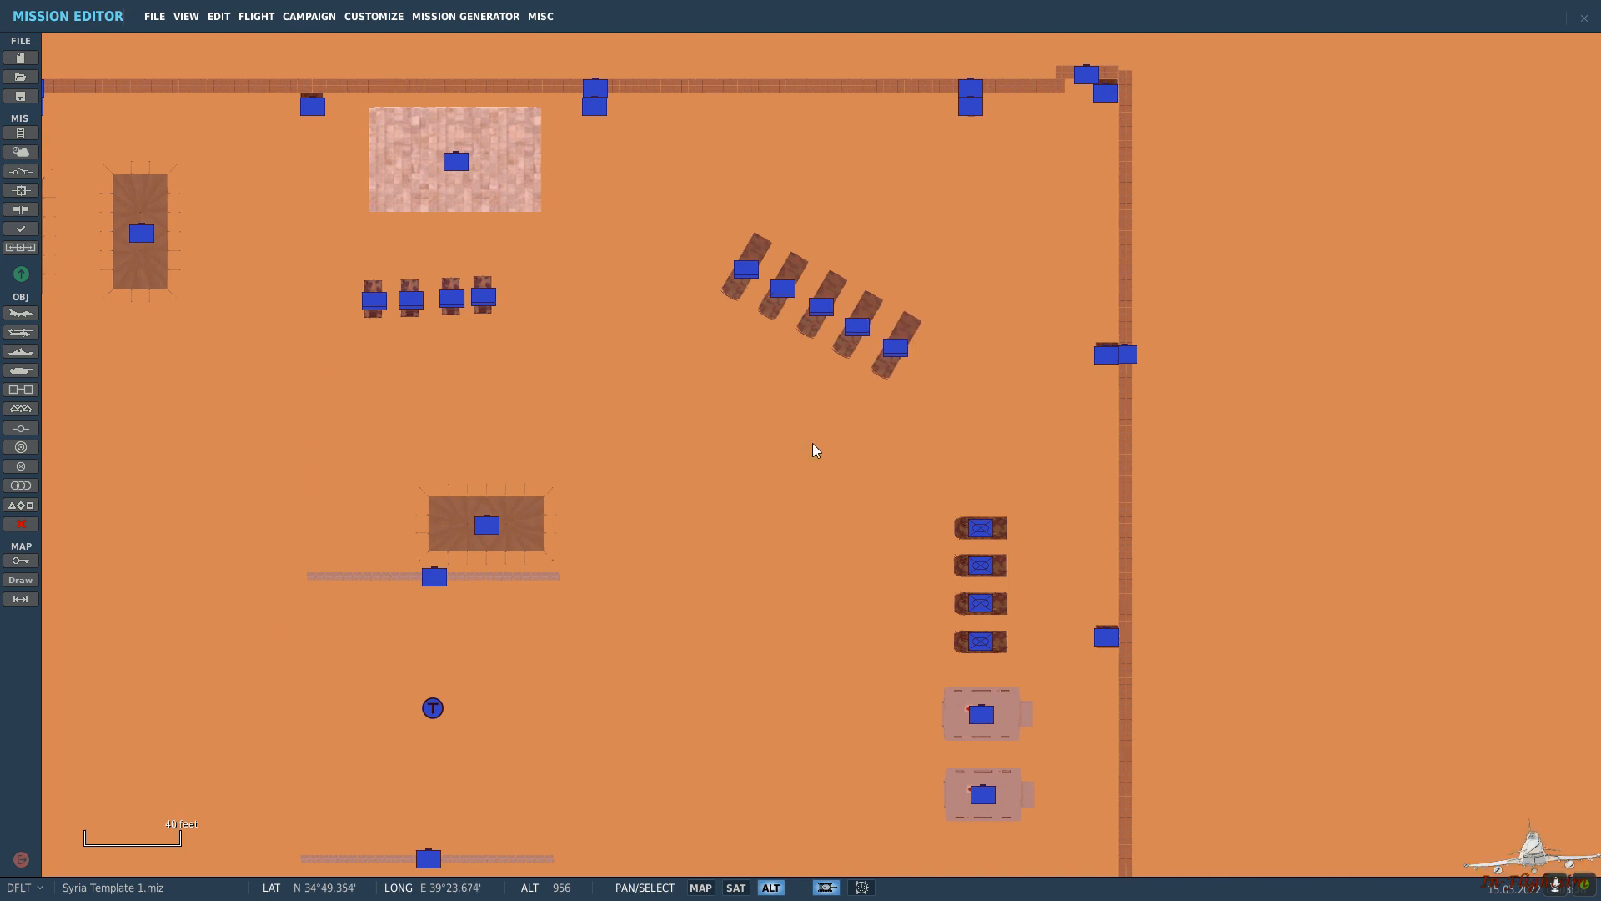
# Add a USA AH-1W helicopter group on the northernmost FARP with its first waypoint set to Takeoff from ramp.
pyautogui.scroll(-5, 812, 443)
pyautogui.moveTo(1232, 476); pyautogui.dragTo(1271, 315)
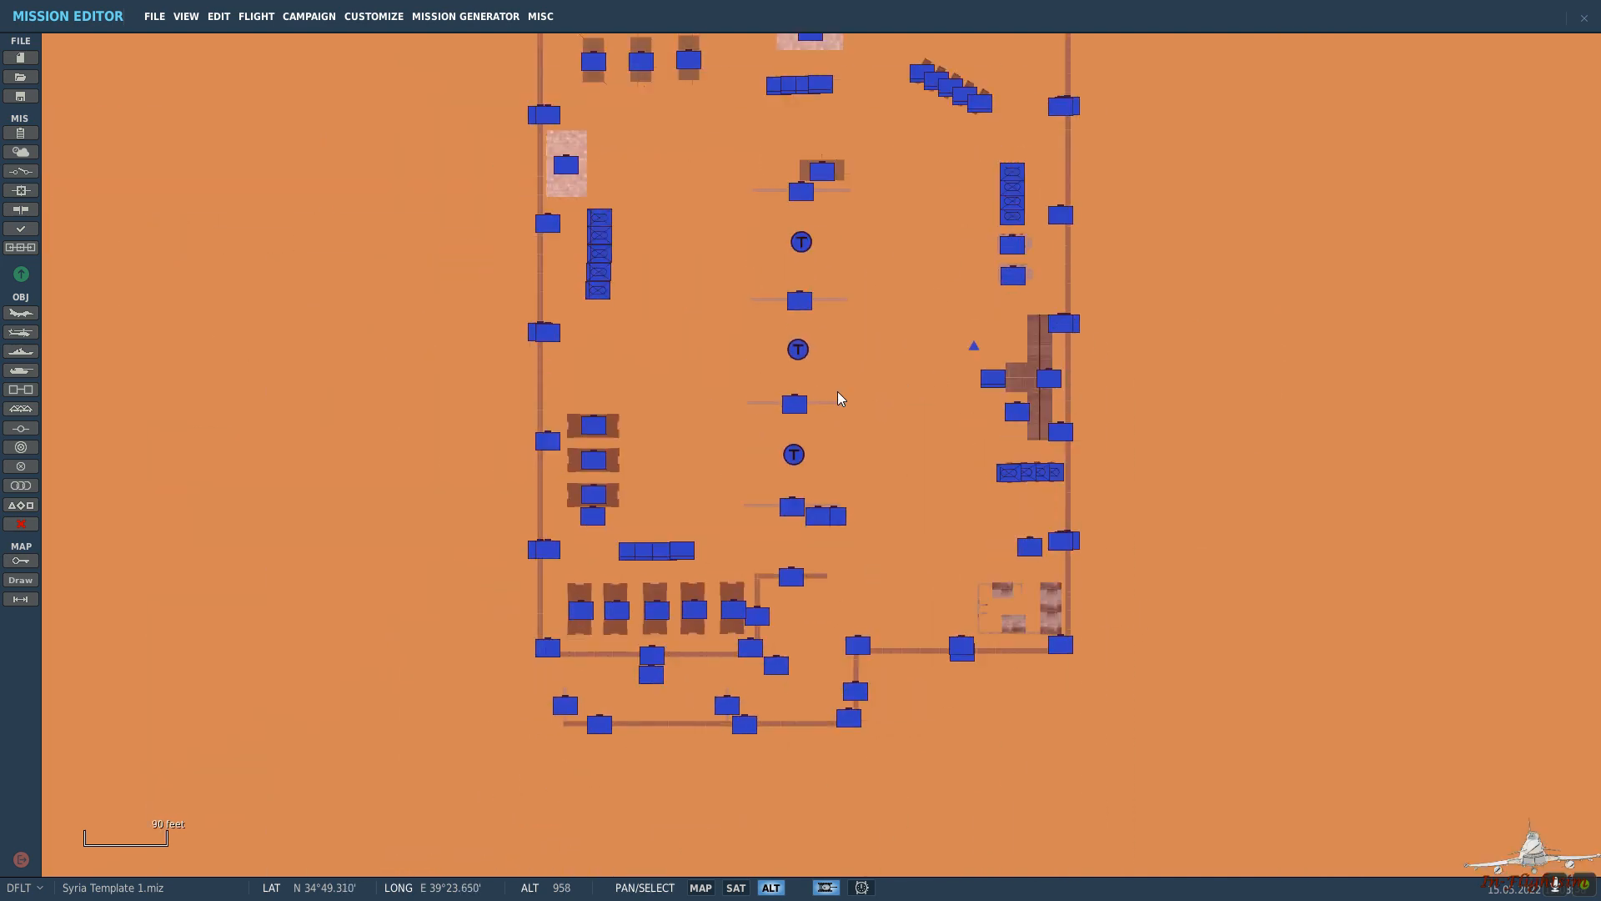
pyautogui.click(20, 332)
pyautogui.scroll(2, 917, 314)
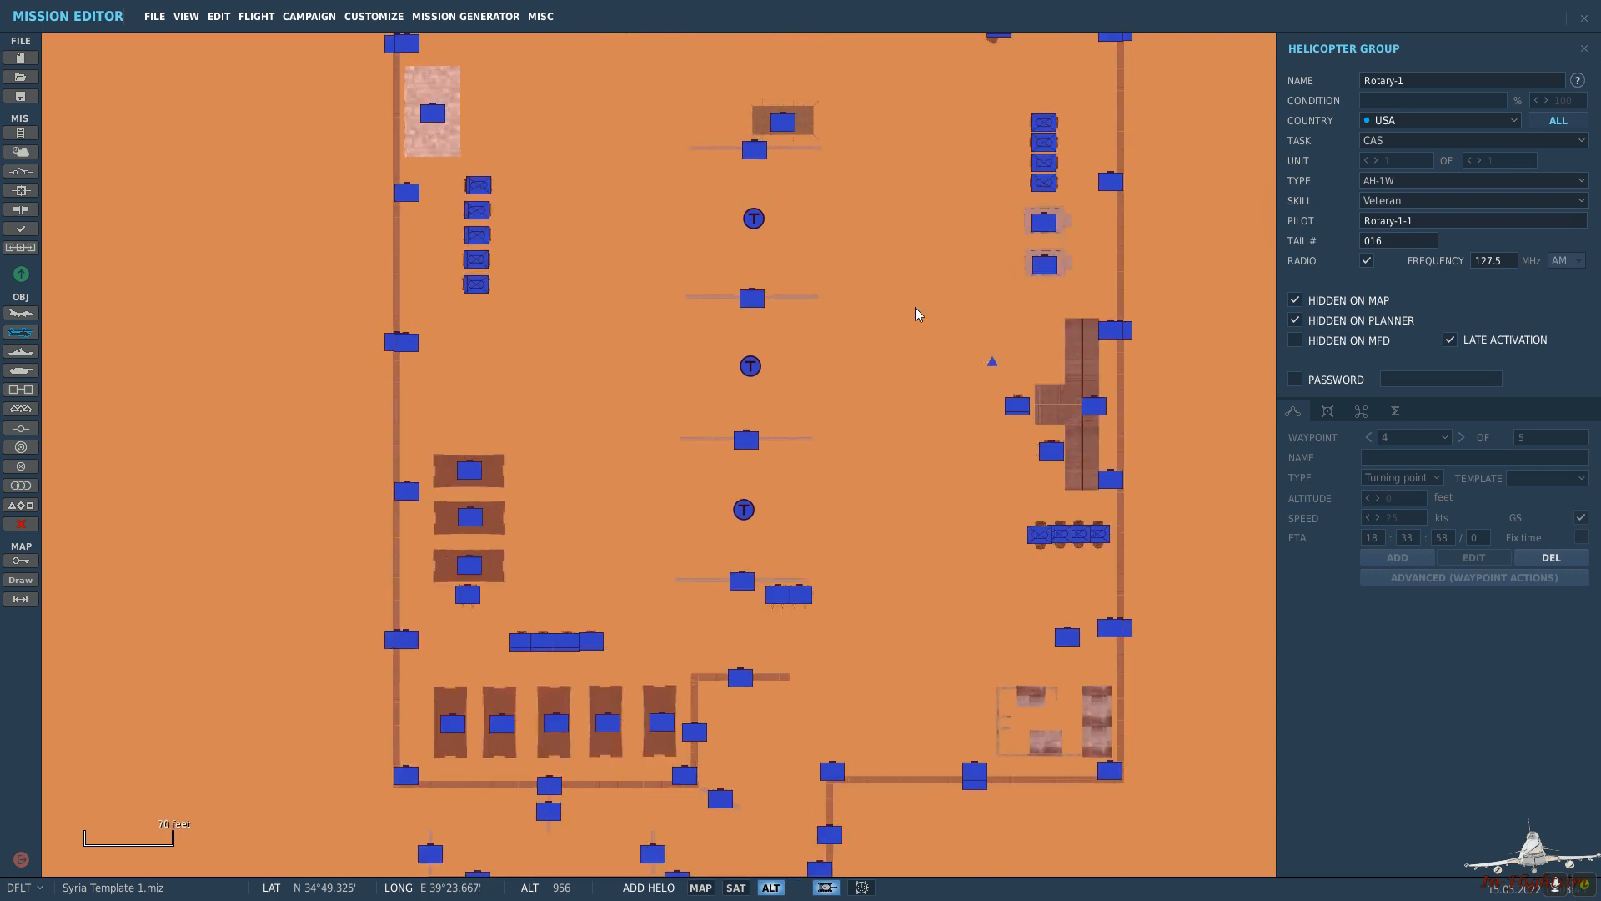
pyautogui.click(750, 220)
pyautogui.click(1415, 478)
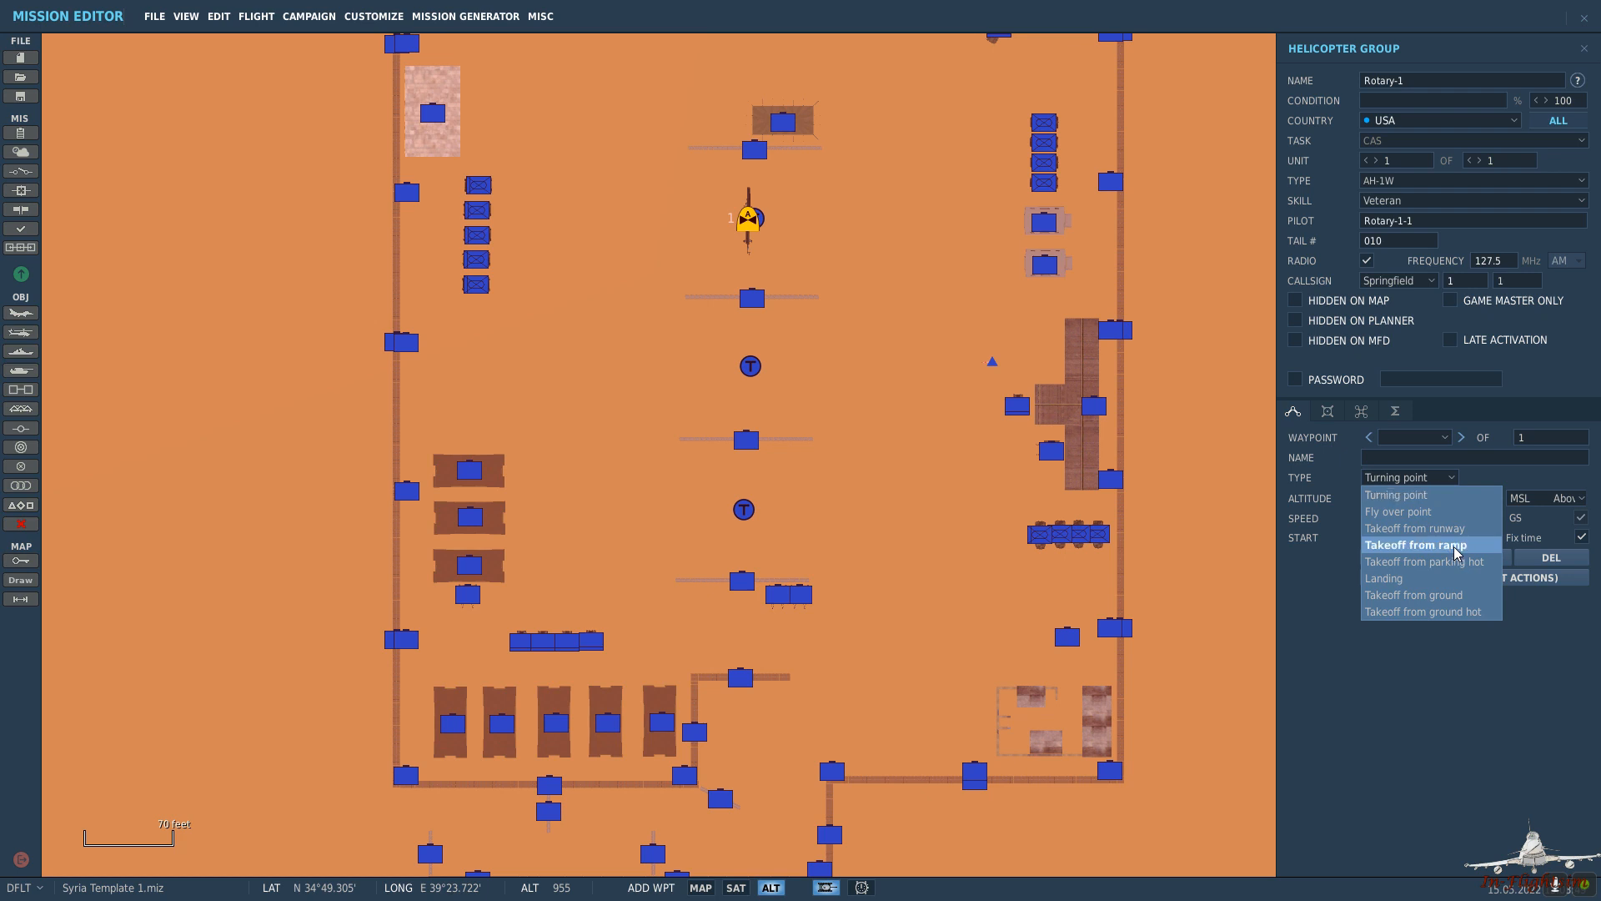
pyautogui.click(1457, 546)
pyautogui.click(907, 304)
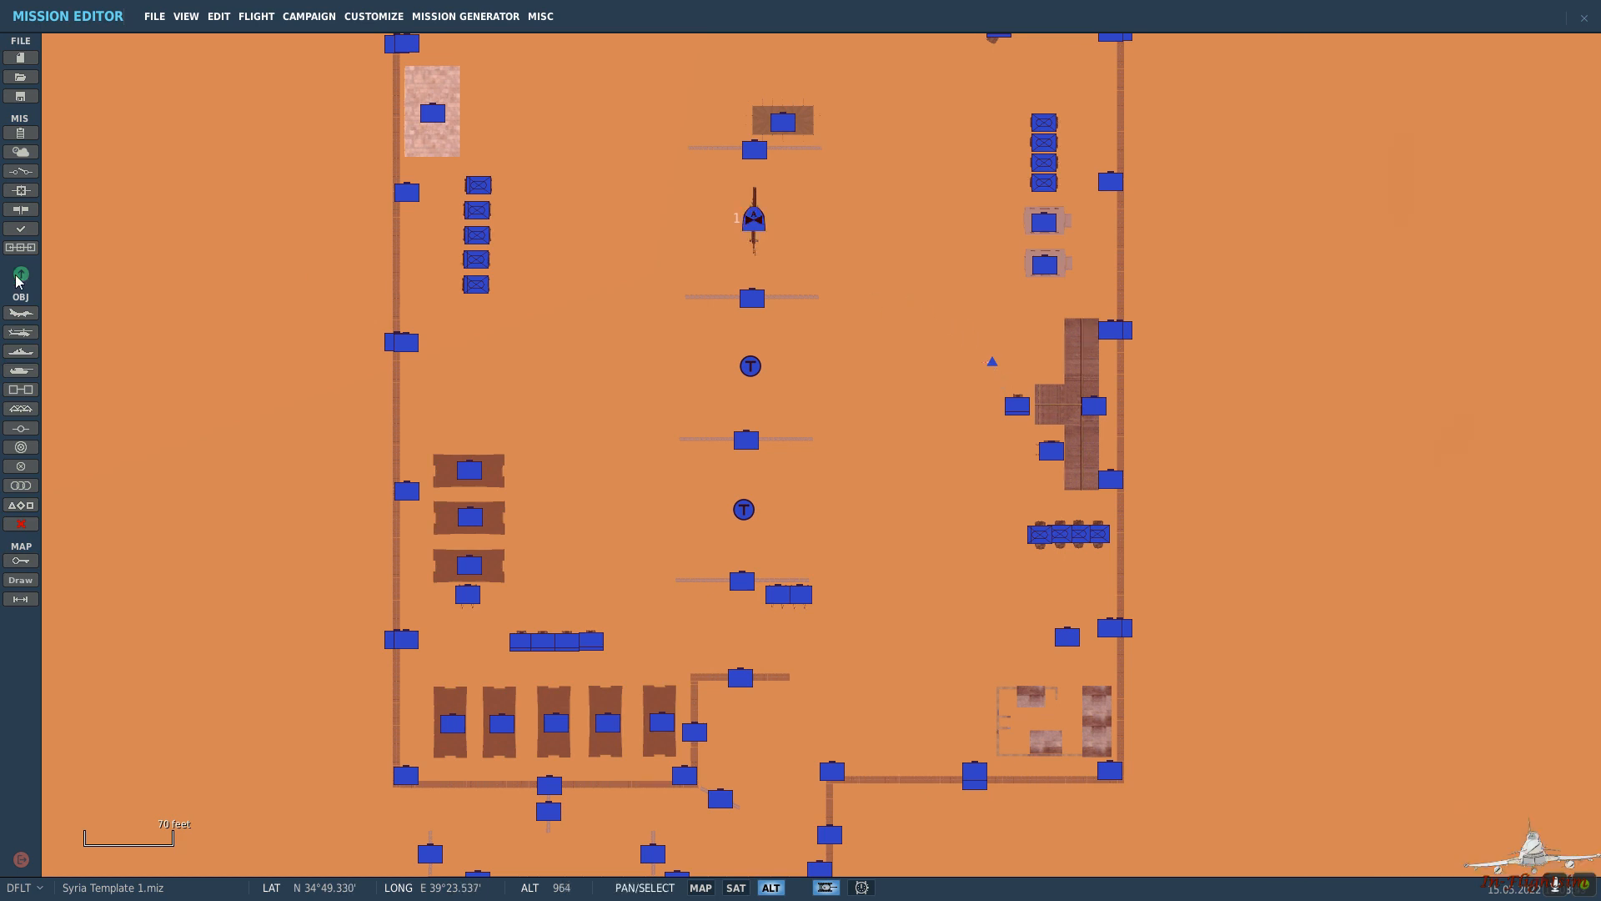
# Launch the mission and start flying from the briefing to view the finished compound in 3D.
pyautogui.click(746, 504)
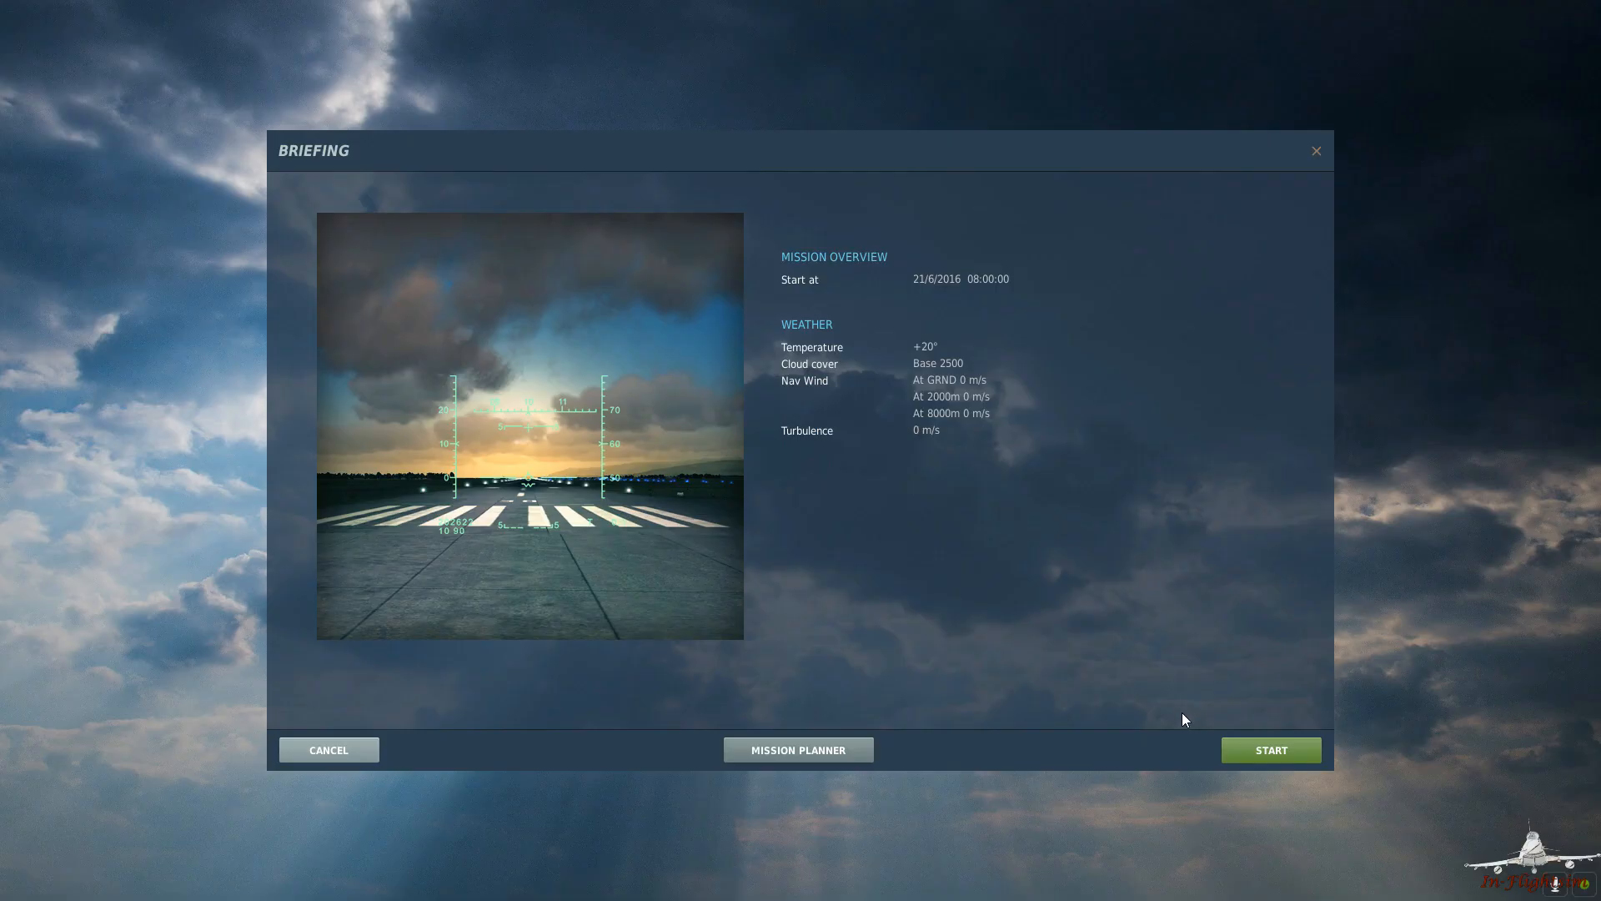
pyautogui.click(1271, 755)
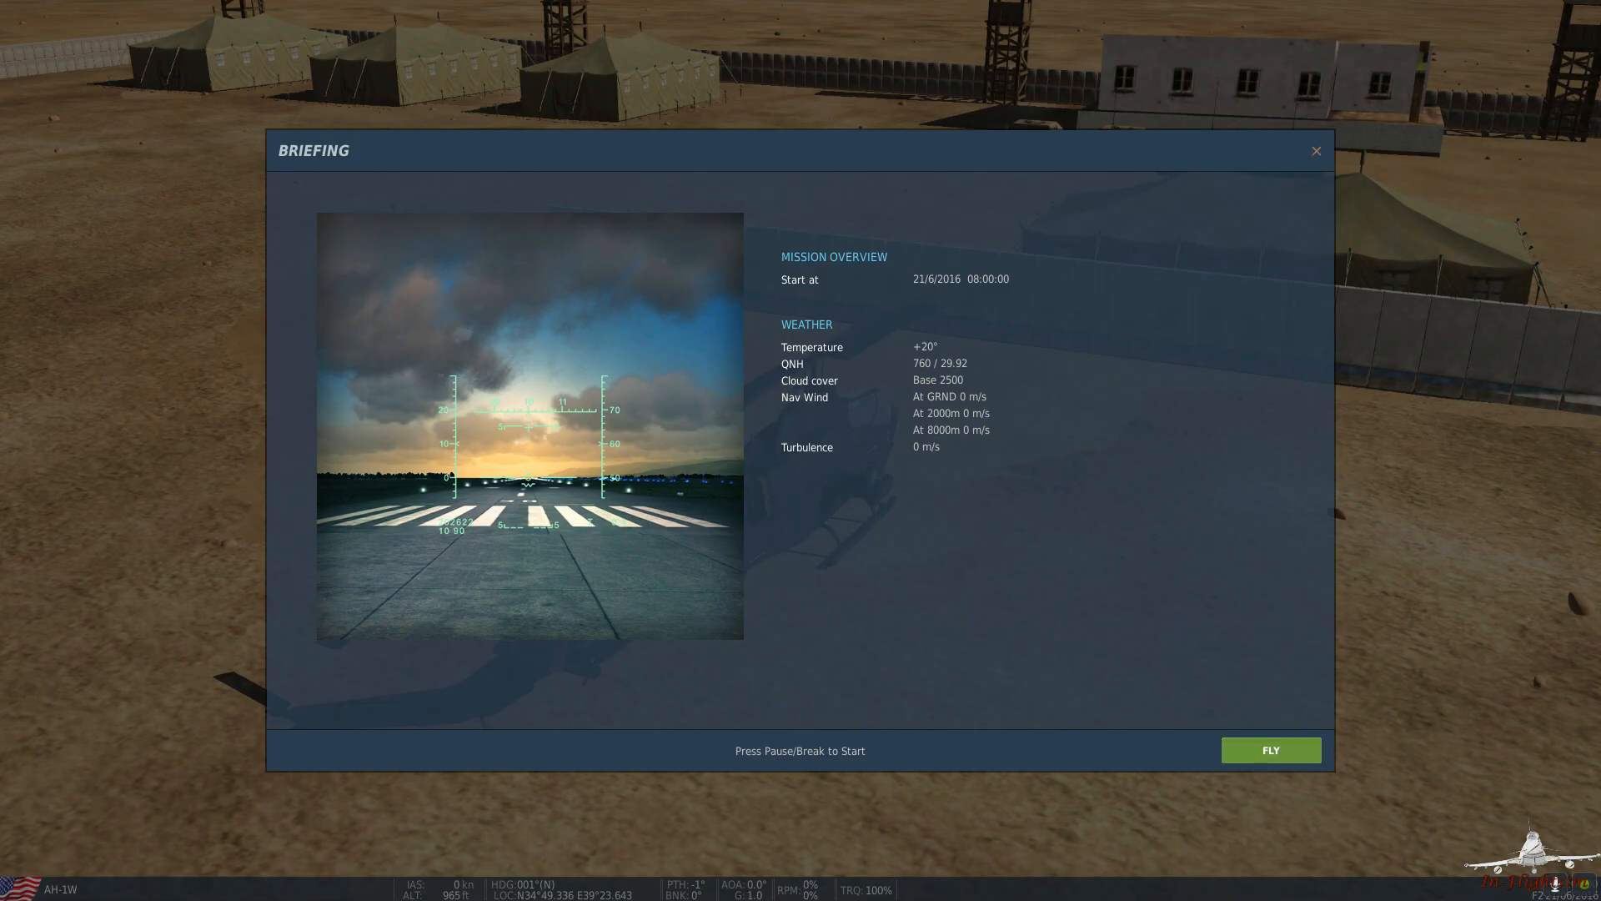
pyautogui.click(1259, 747)
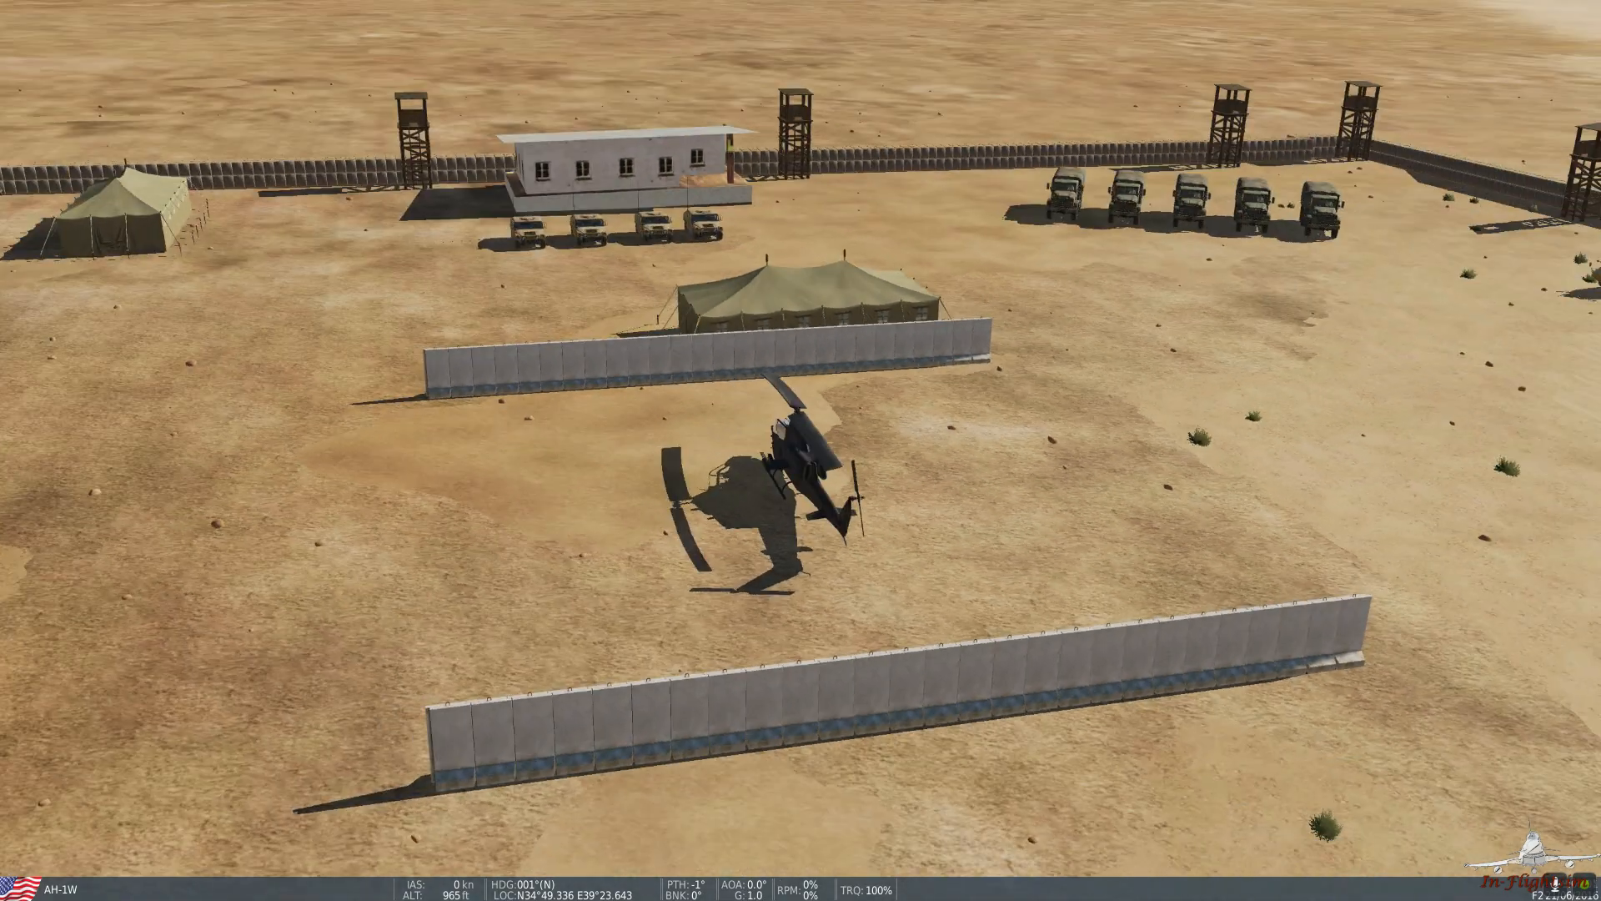